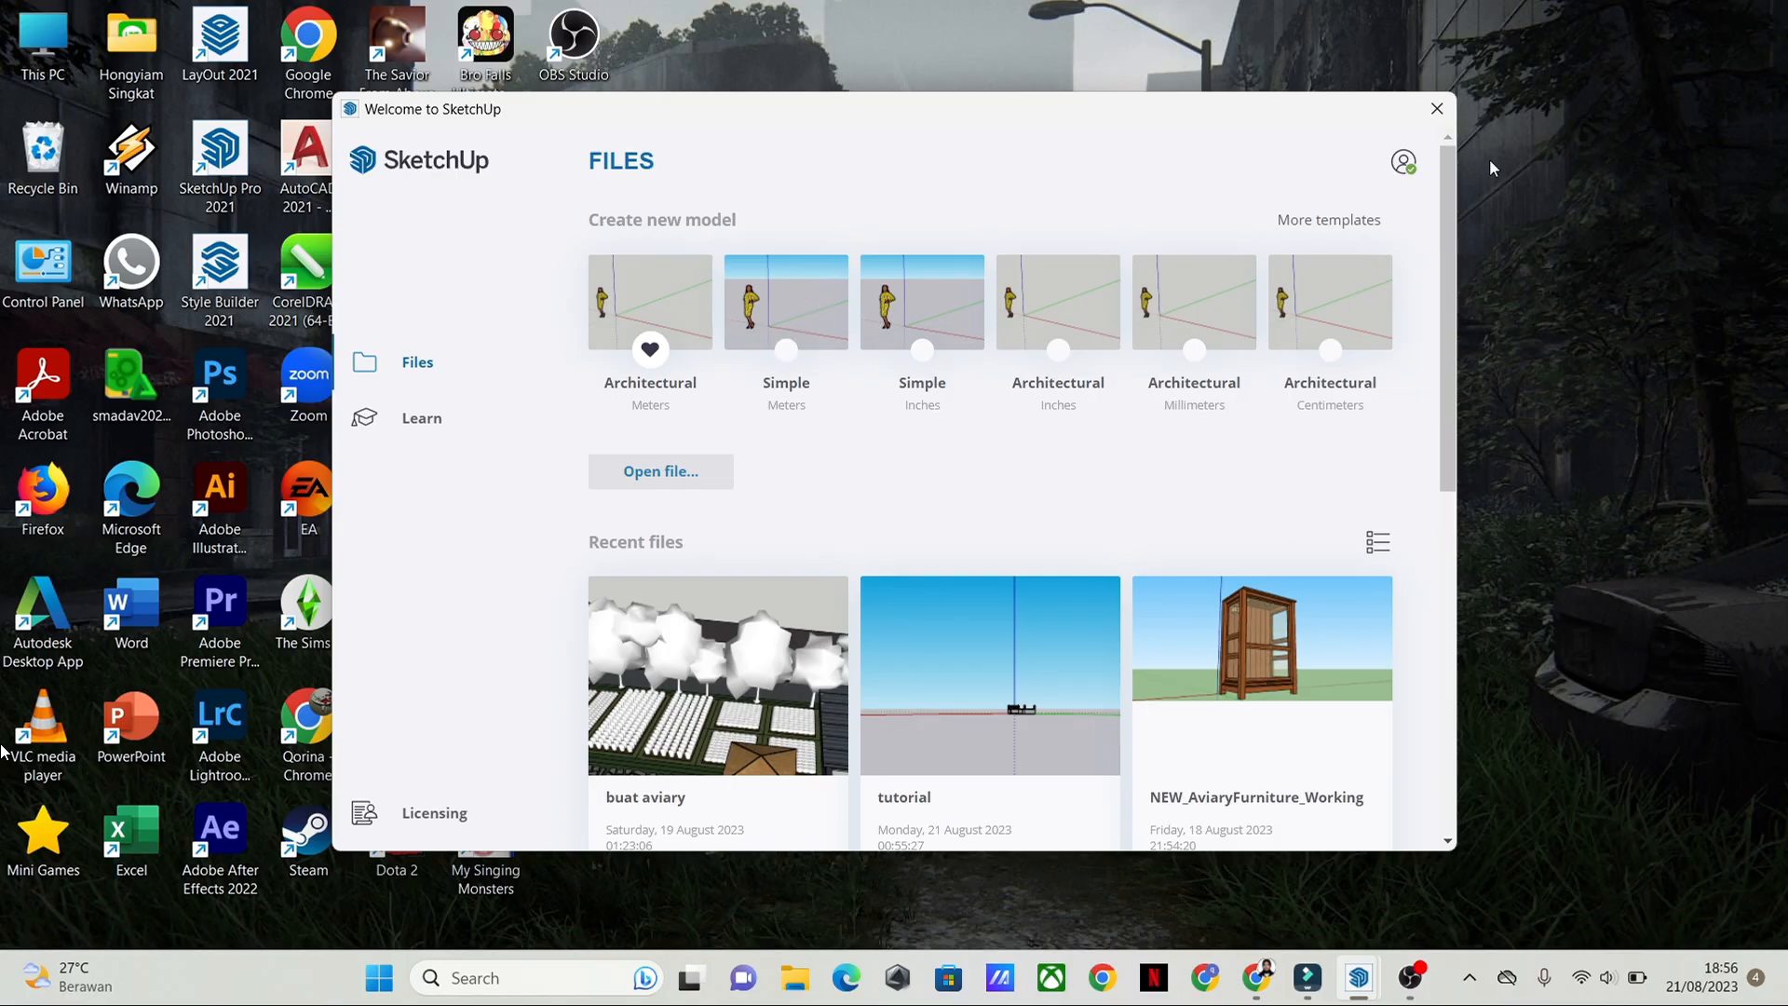
# Step: Close the SketchUp welcome window and switch to the already open untitled site model
pyautogui.click(1439, 103)
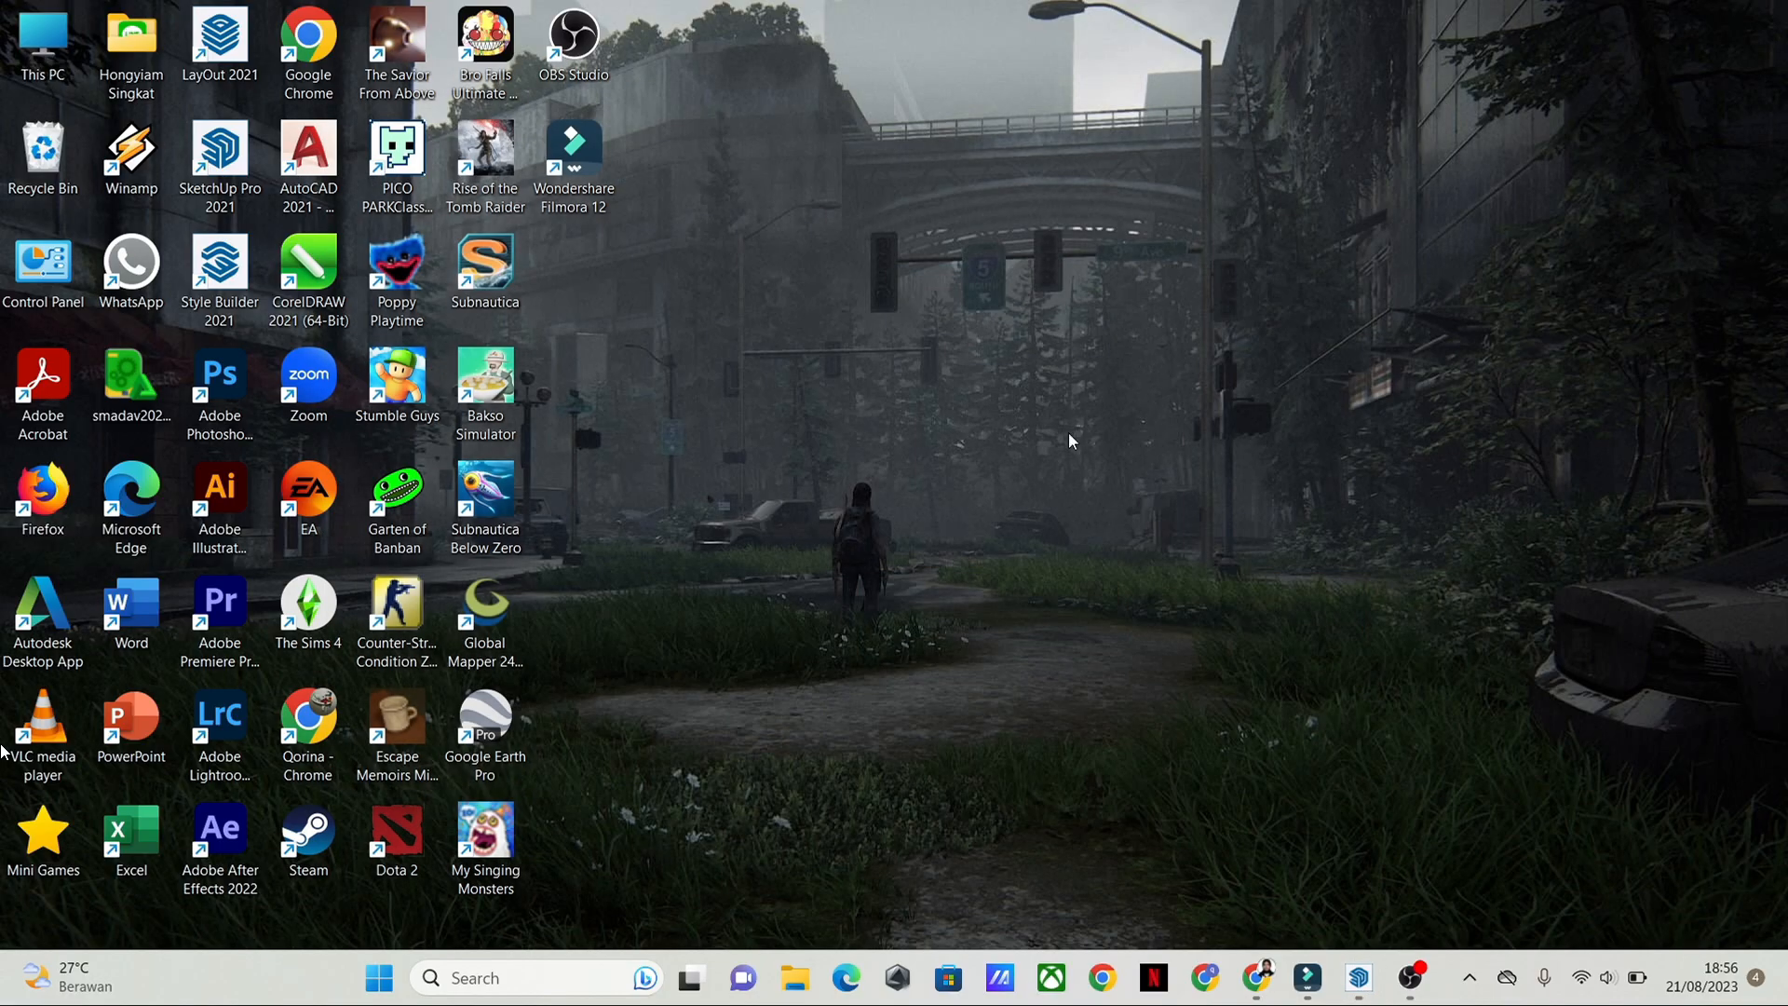
pyautogui.click(1360, 978)
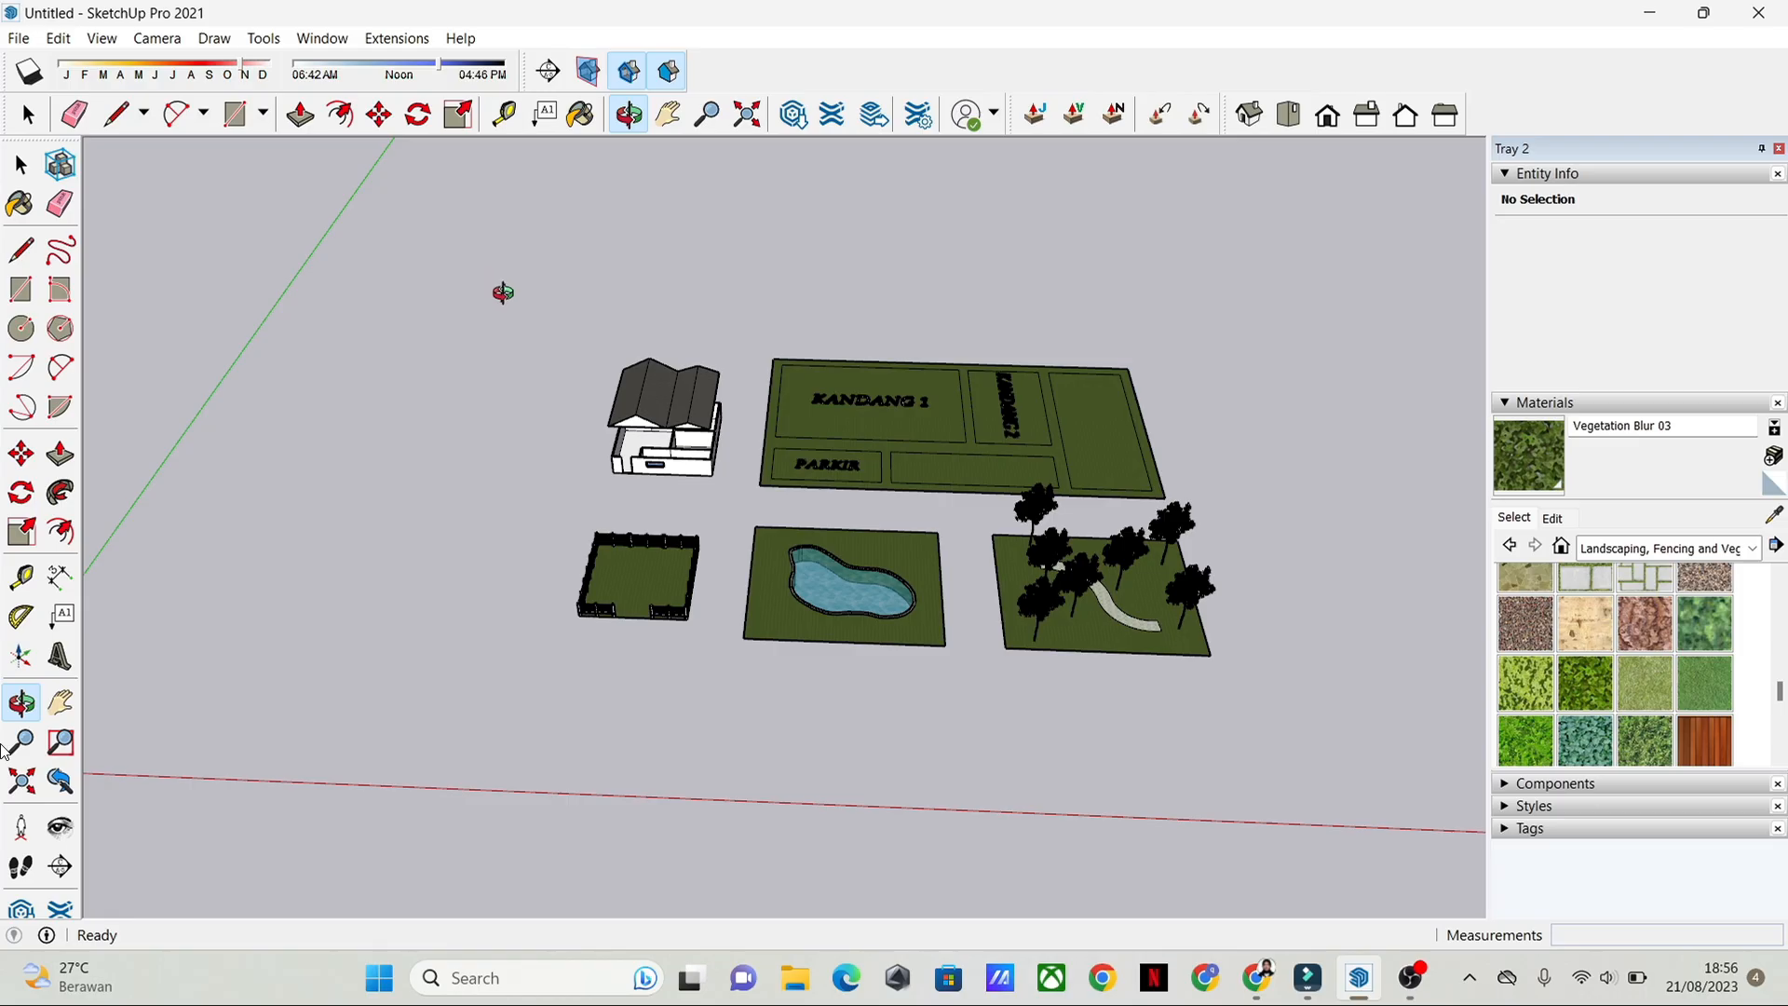
# Step: Look over the whole site model: the house, fenced lawn, pool plot, tree garden and divided ground plan
pyautogui.moveTo(481, 401); pyautogui.dragTo(551, 355)
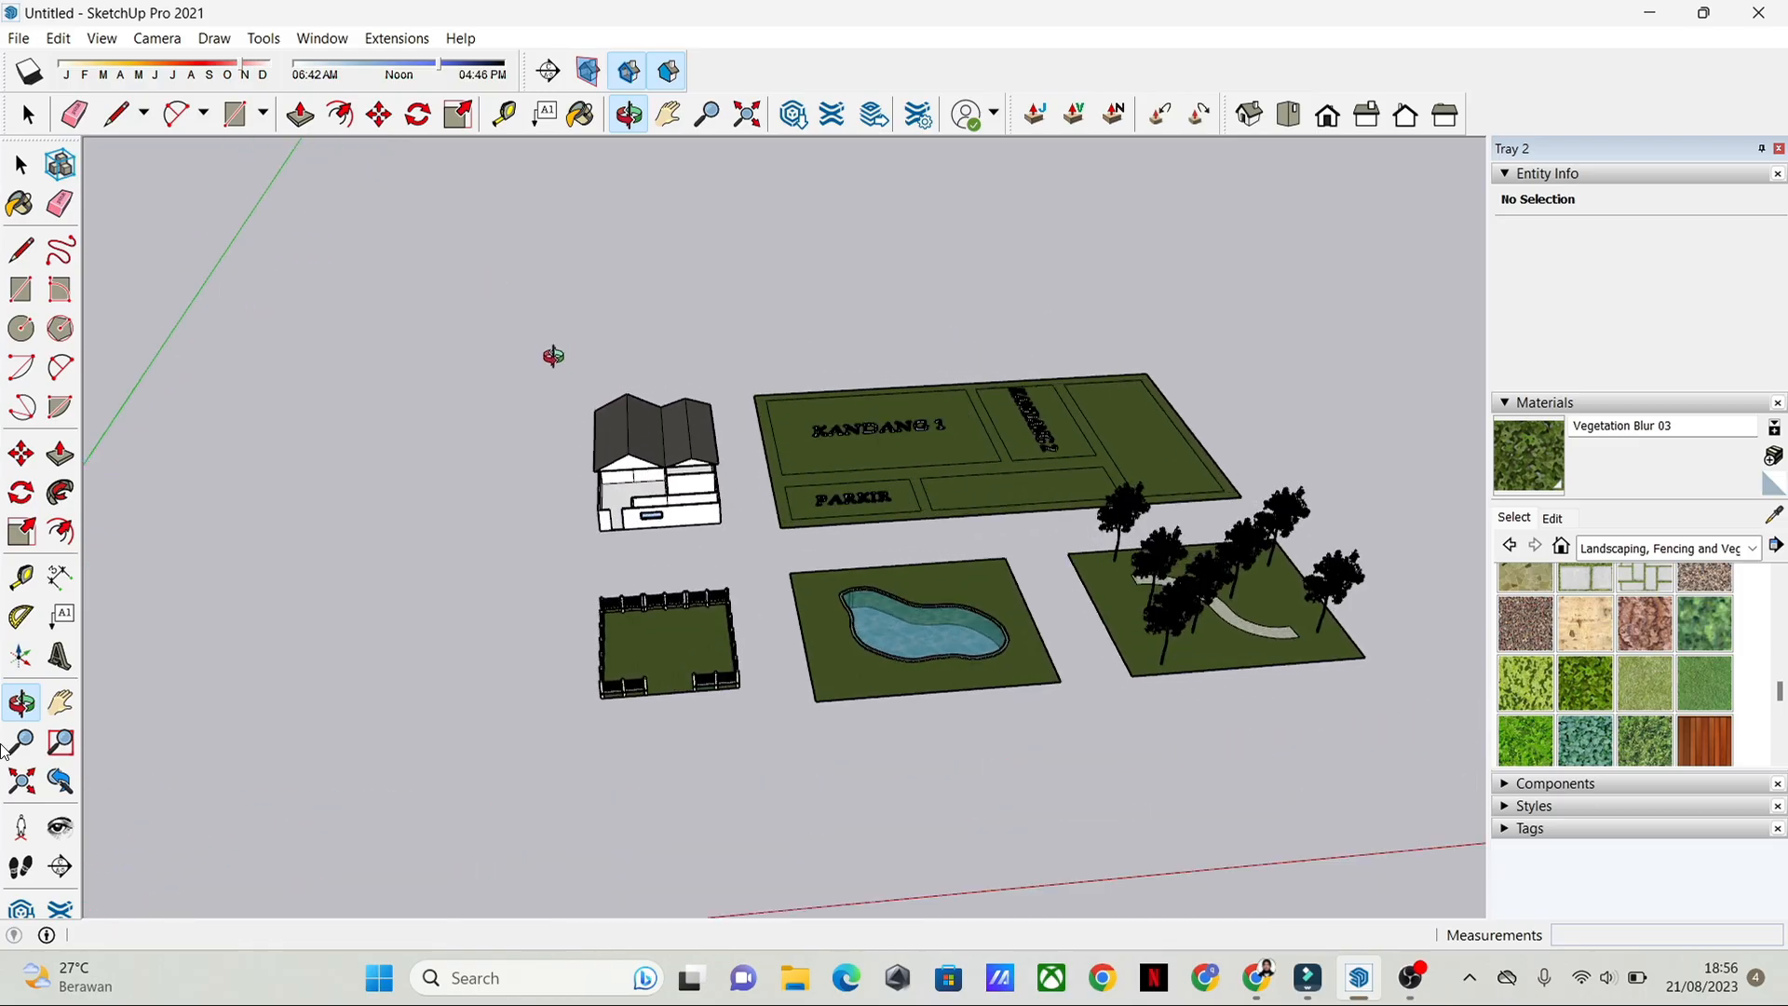
pyautogui.scroll(2, 554, 364)
pyautogui.scroll(-4, 553, 364)
pyautogui.moveTo(802, 736); pyautogui.dragTo(722, 726)
pyautogui.moveTo(922, 431); pyautogui.dragTo(980, 585)
pyautogui.keyDown('shift'); pyautogui.moveTo(1066, 388); pyautogui.dragTo(982, 591); pyautogui.keyUp('shift')
pyautogui.rightClick(983, 590)
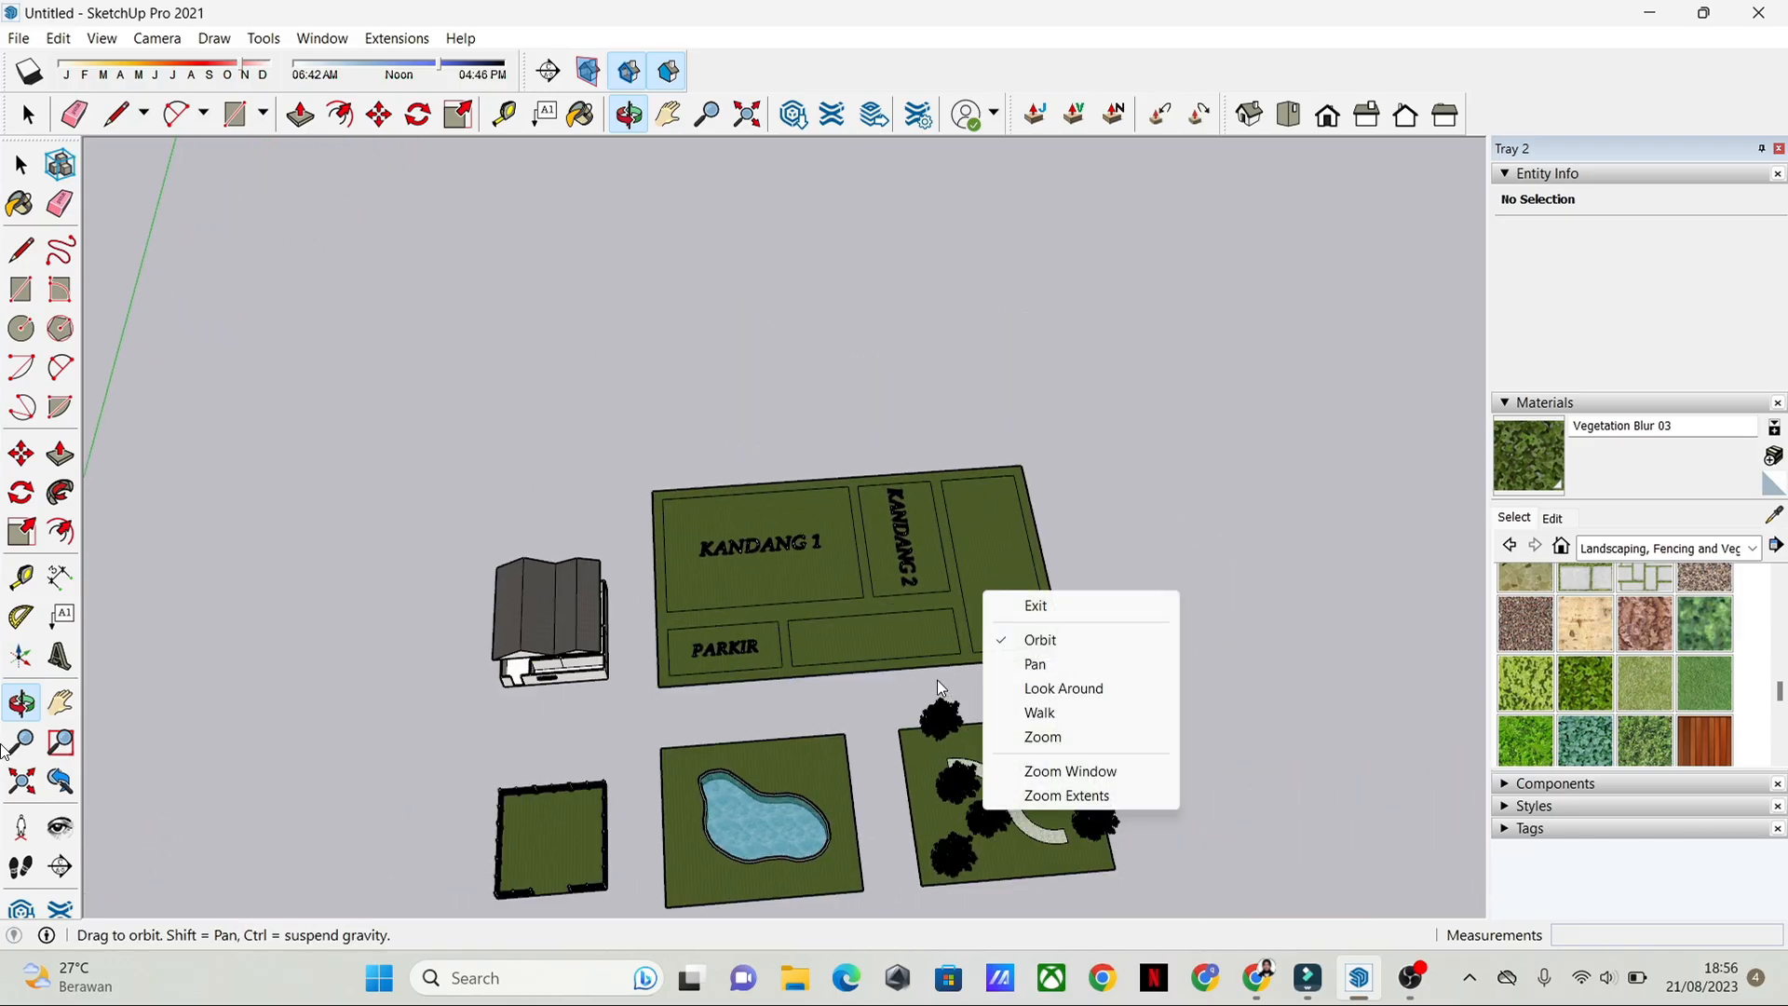
pyautogui.click(1147, 389)
# Step: Examine the layout of the divided ground plan with its KANDANG 1, KANDANG 2, PARKIR and unlabelled areas
pyautogui.scroll(4, 935, 501)
pyautogui.keyDown('shift'); pyautogui.moveTo(1002, 490); pyautogui.dragTo(1106, 450); pyautogui.keyUp('shift')
pyautogui.moveTo(1183, 466); pyautogui.dragTo(1338, 522)
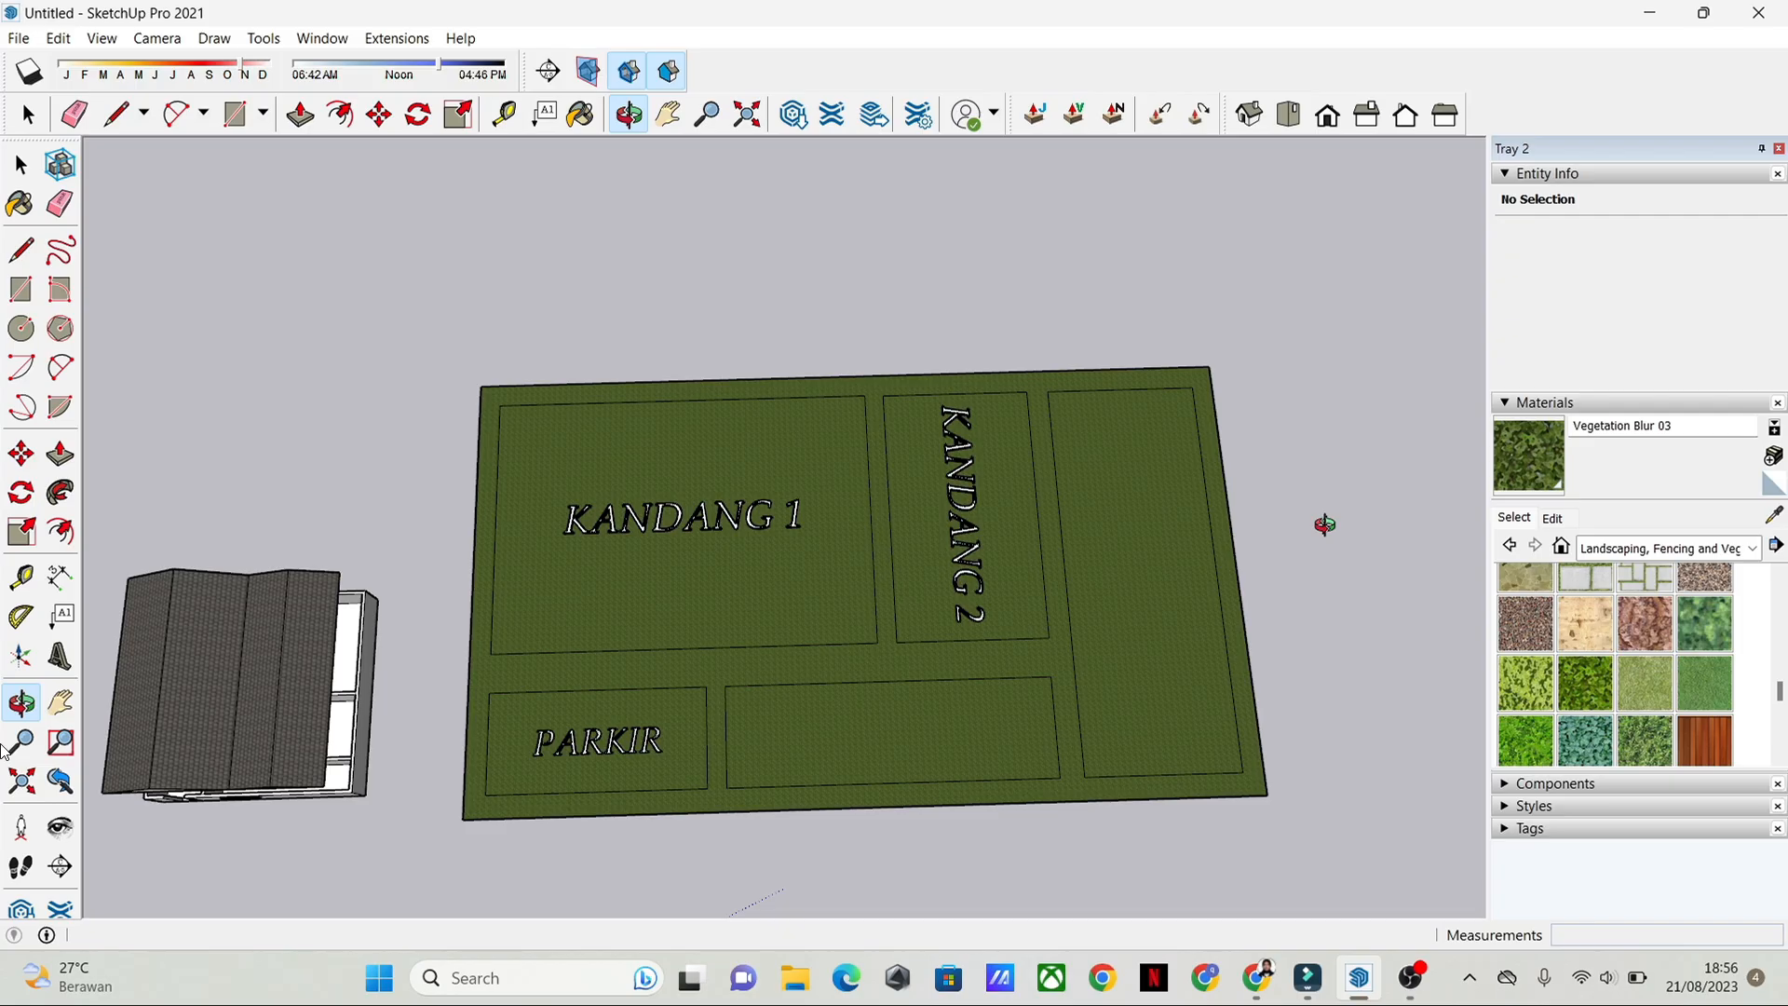
pyautogui.scroll(1, 1324, 525)
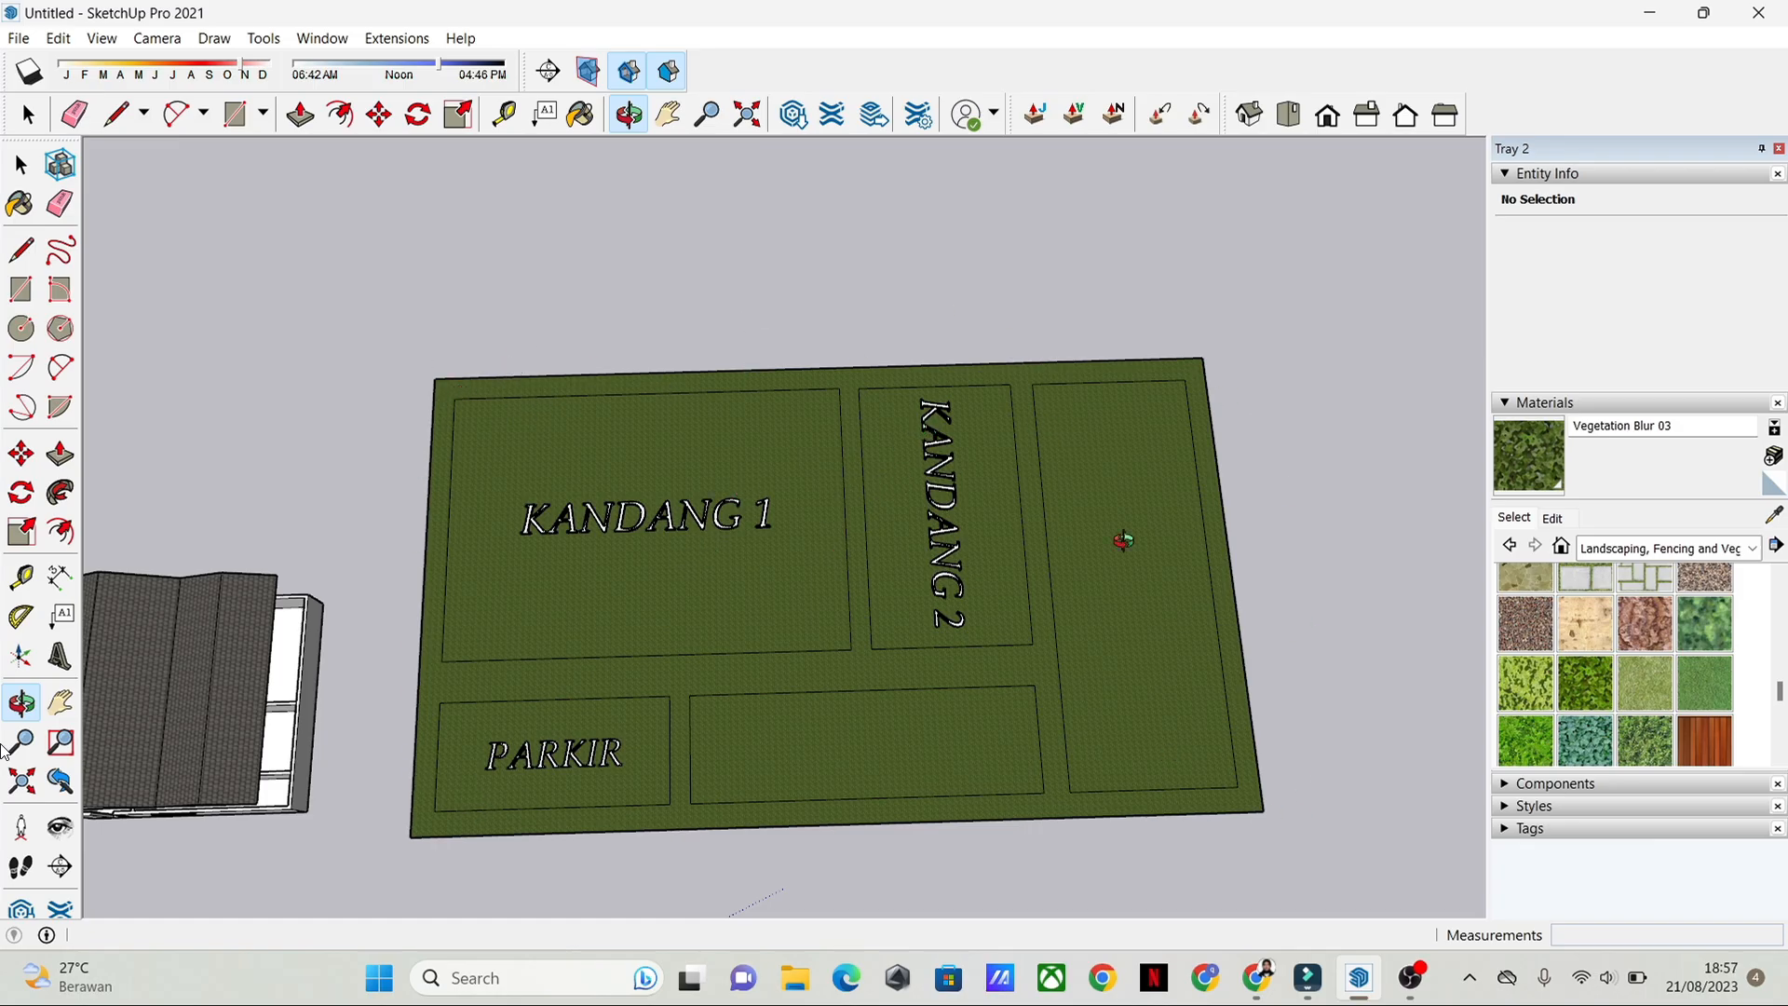
pyautogui.moveTo(1006, 551); pyautogui.dragTo(621, 735)
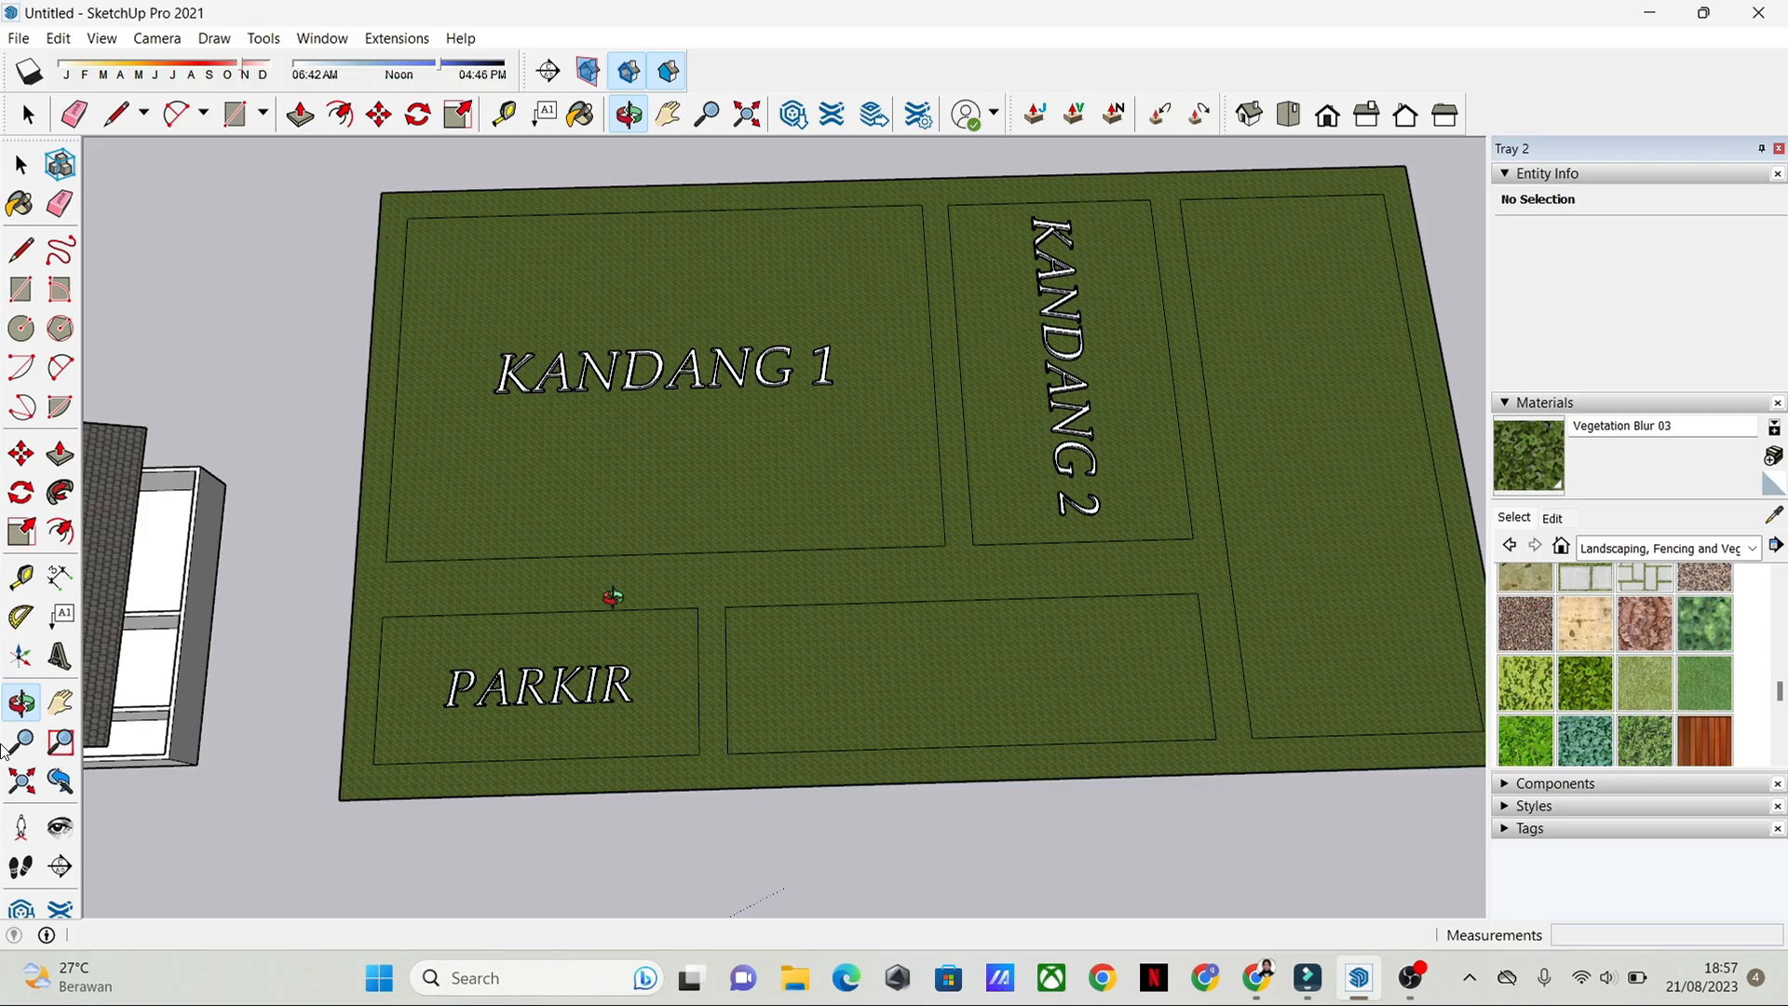
pyautogui.doubleClick(793, 485)
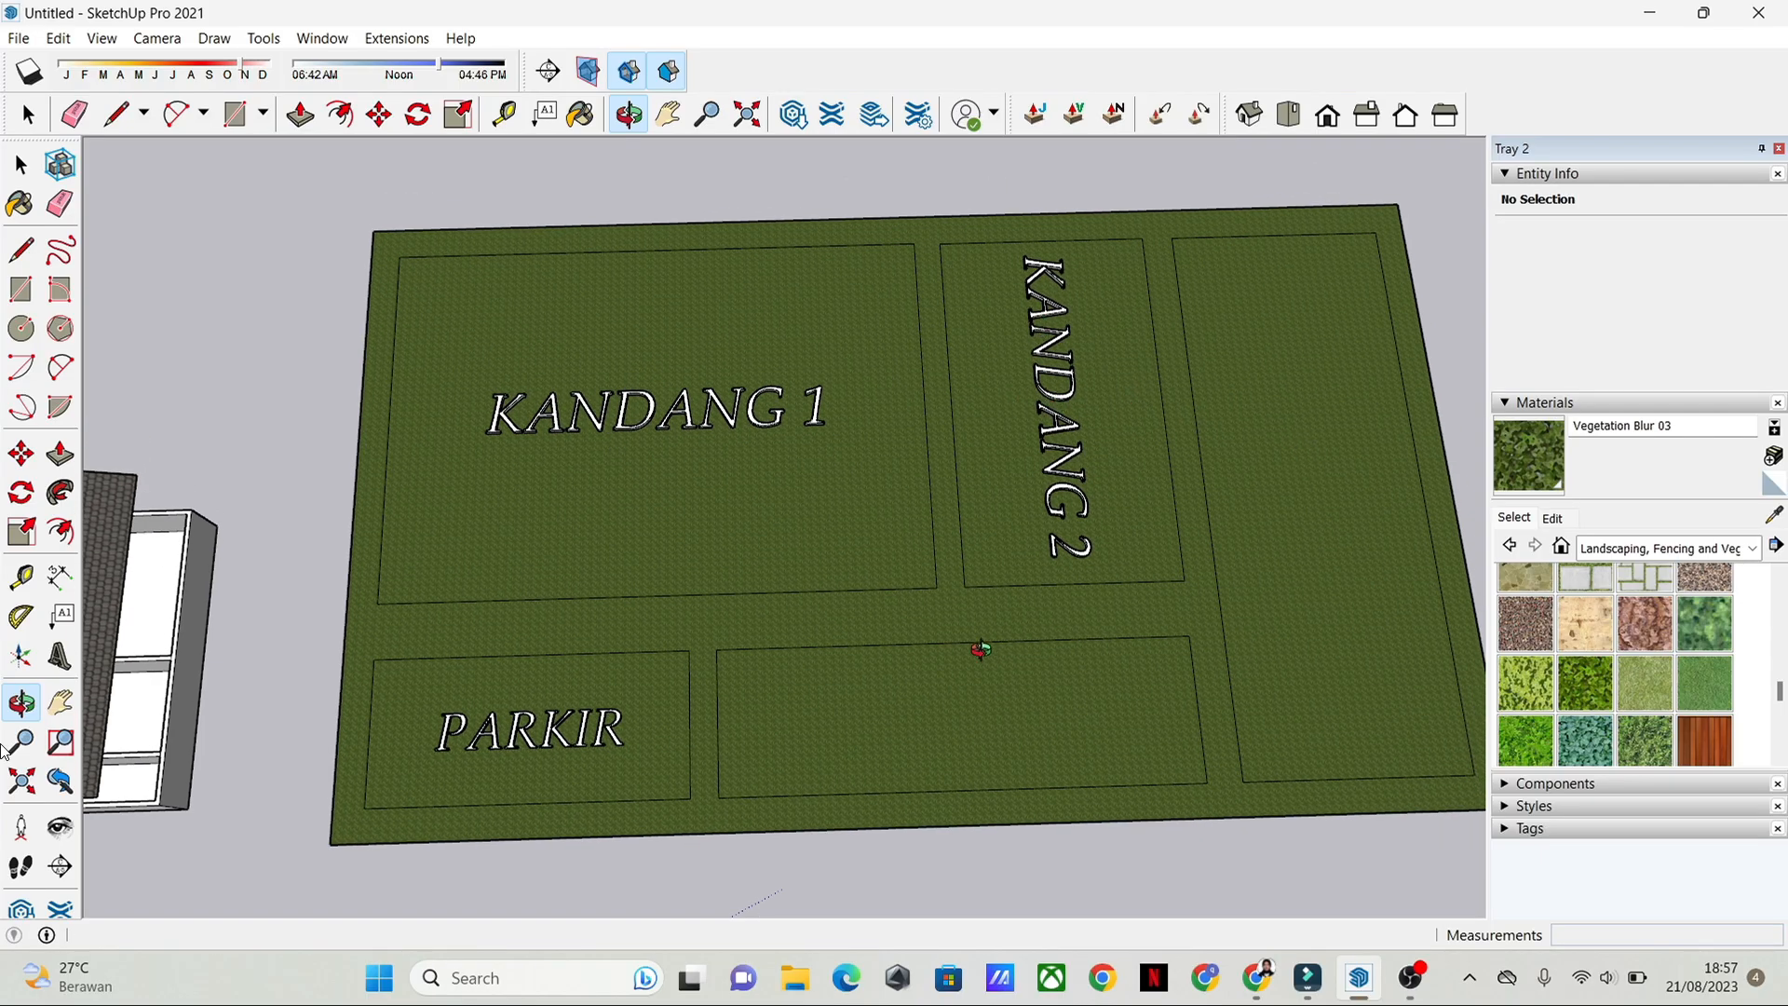
pyautogui.scroll(-3, 982, 646)
pyautogui.keyDown('shift'); pyautogui.moveTo(1067, 682); pyautogui.dragTo(999, 680, button='middle'); pyautogui.keyUp('shift')
pyautogui.scroll(2, 1017, 675)
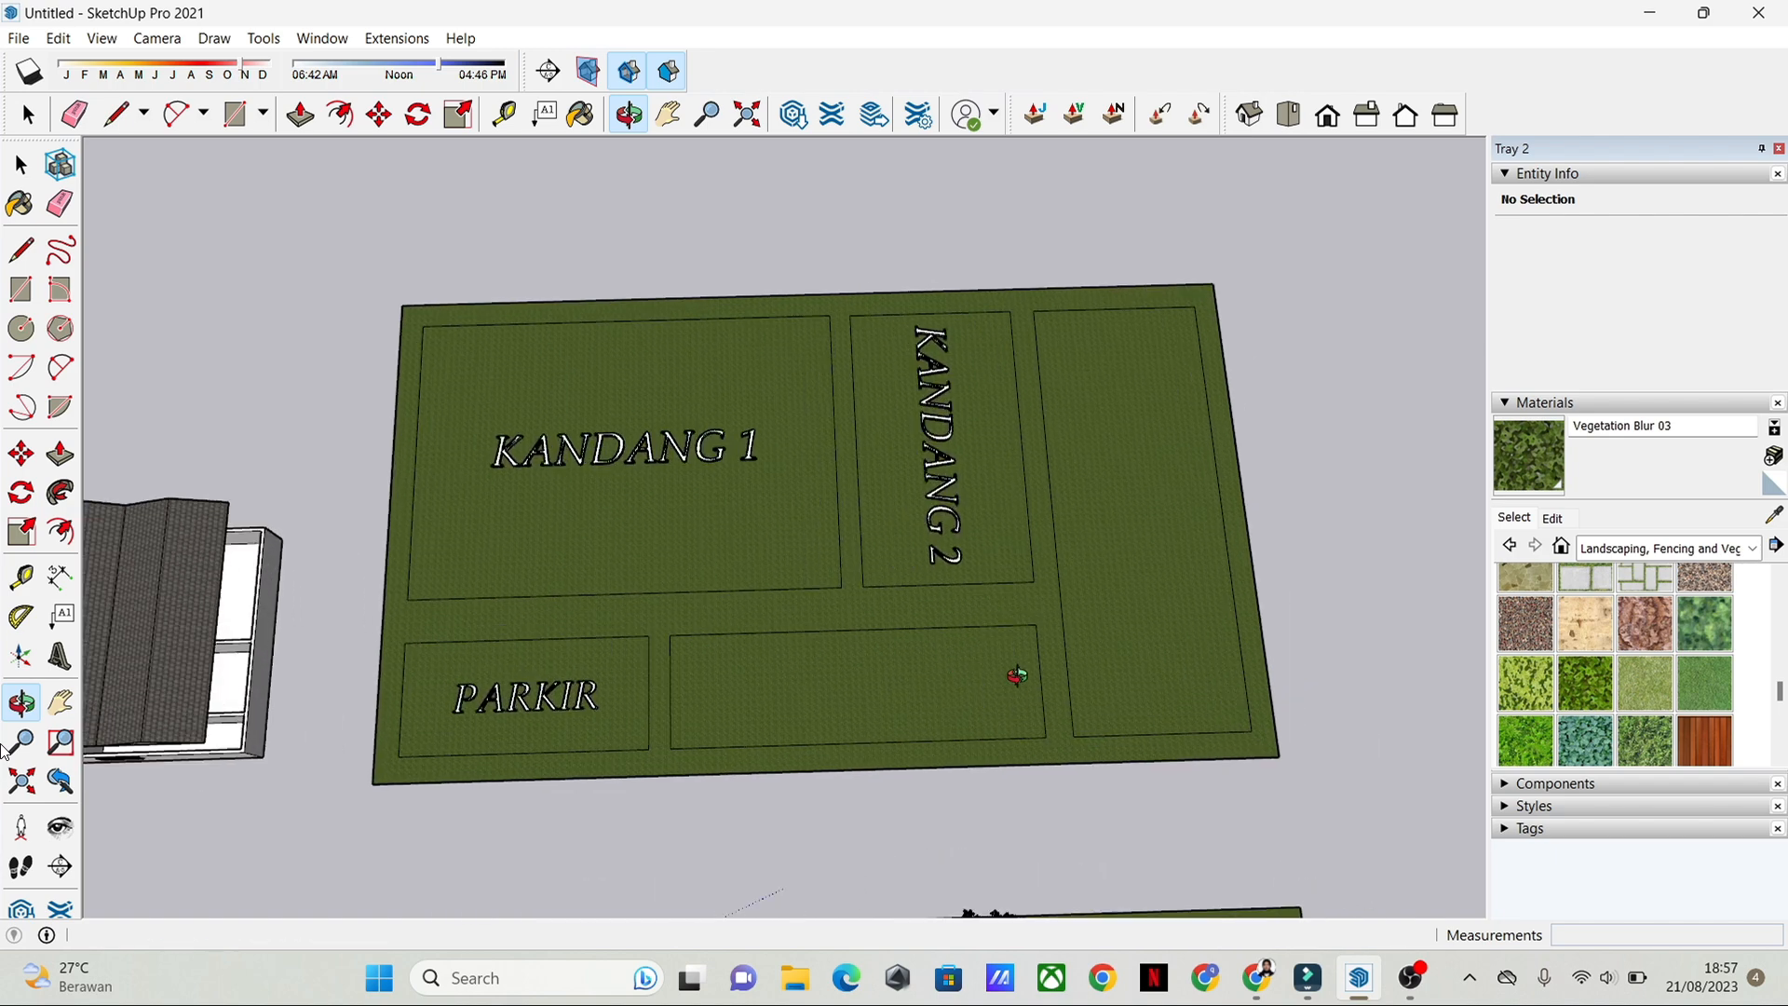
pyautogui.moveTo(1178, 631); pyautogui.dragTo(1190, 718, button='middle')
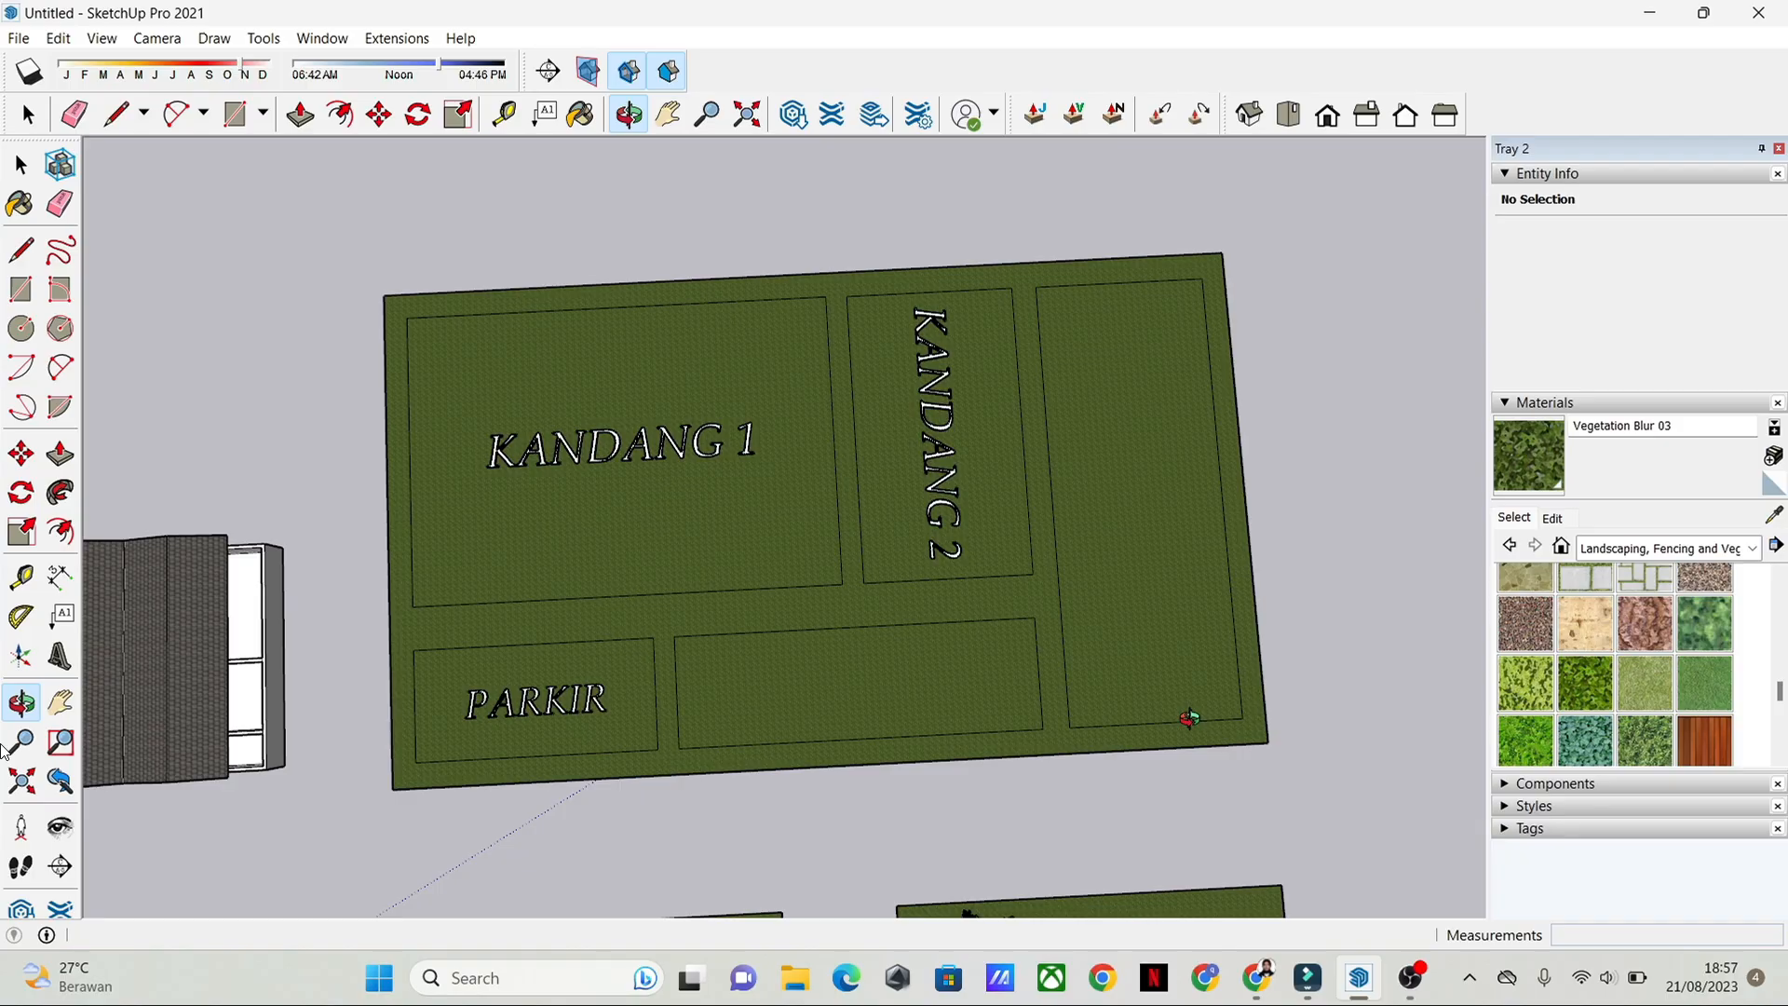
pyautogui.moveTo(1189, 718); pyautogui.dragTo(847, 667, button='middle')
pyautogui.scroll(-2, 848, 670)
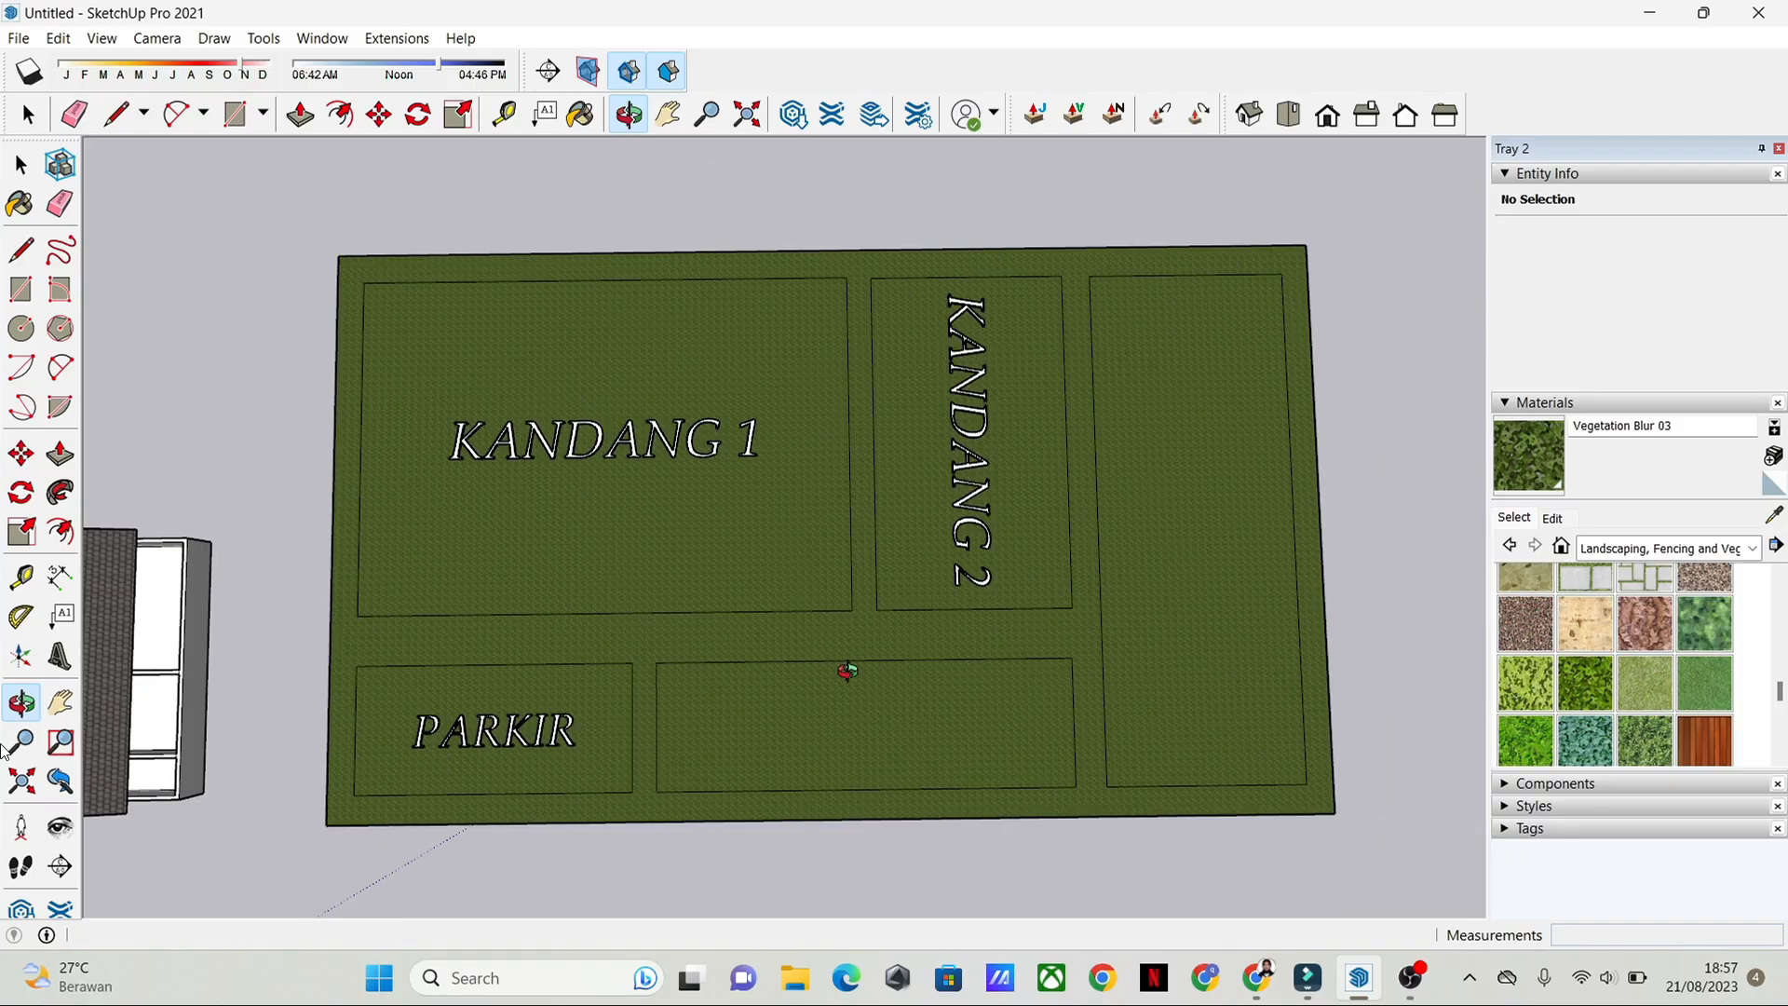
pyautogui.scroll(-2, 848, 671)
pyautogui.scroll(-1, 847, 701)
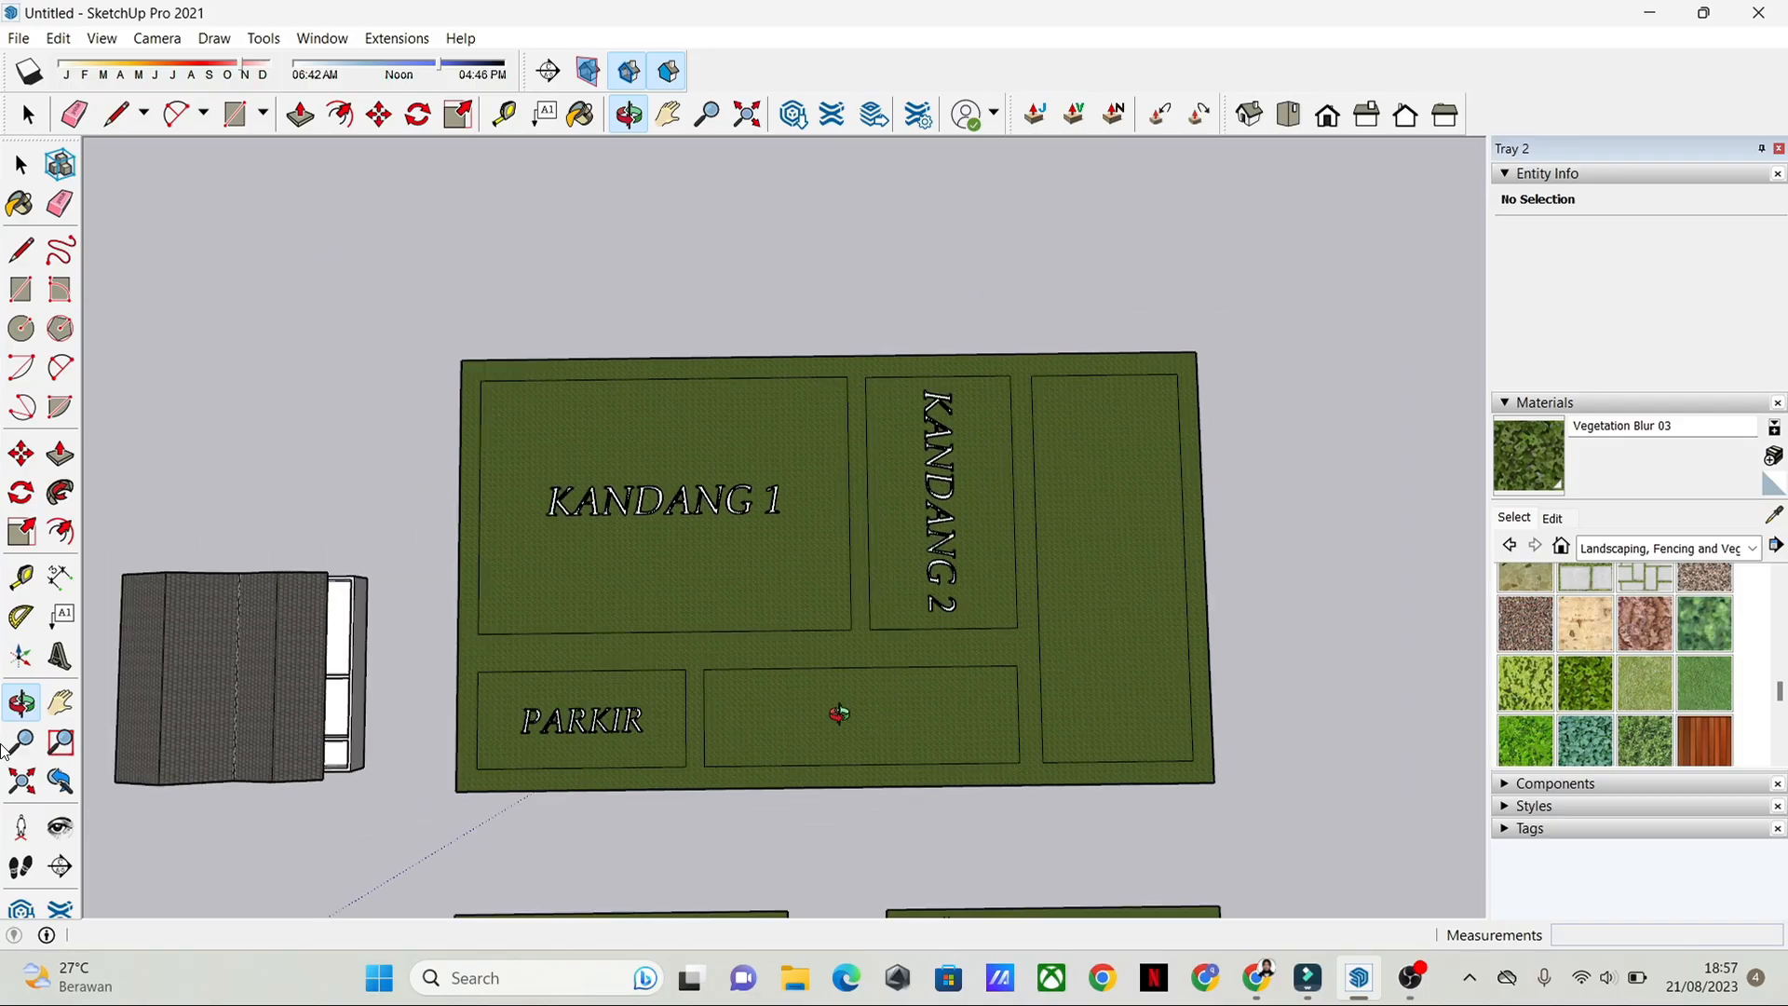
pyautogui.keyDown('shift'); pyautogui.moveTo(839, 715); pyautogui.dragTo(974, 613, button='middle'); pyautogui.keyUp('shift')
pyautogui.scroll(-1, 976, 618)
pyautogui.scroll(-1, 976, 617)
pyautogui.keyDown('shift'); pyautogui.moveTo(998, 676); pyautogui.dragTo(940, 682, button='middle'); pyautogui.keyUp('shift')
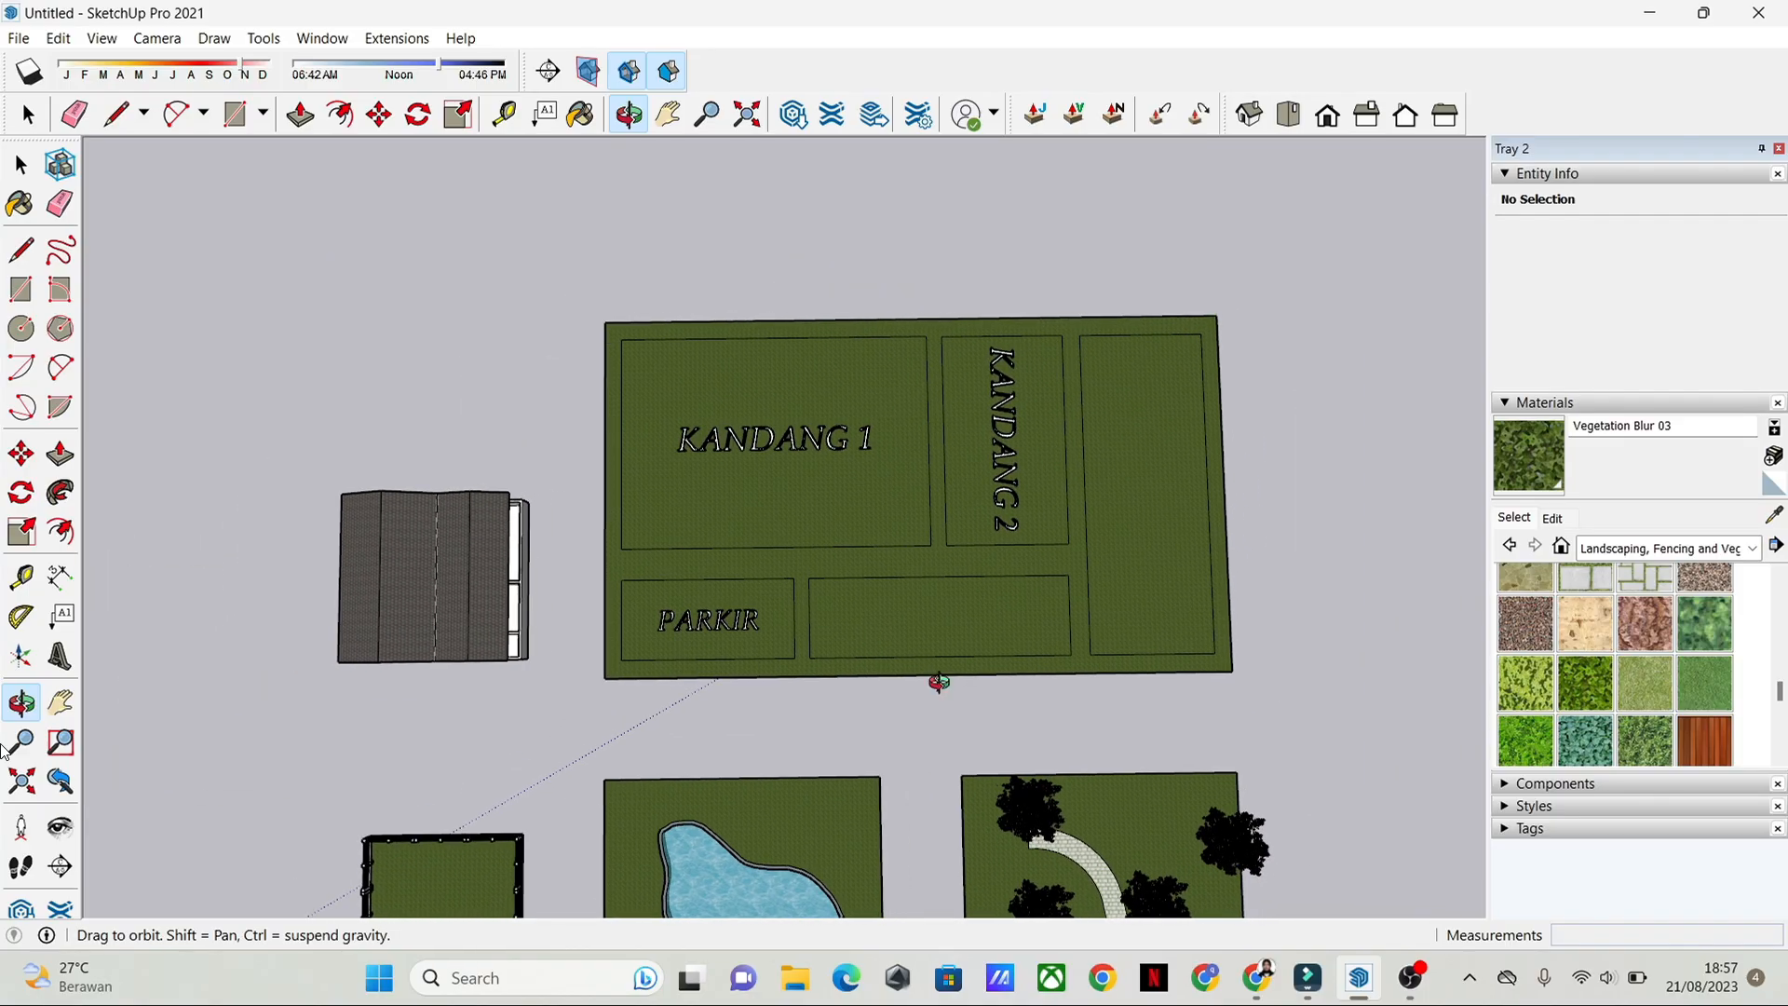
pyautogui.scroll(3, 941, 675)
pyautogui.scroll(2, 965, 554)
pyautogui.scroll(-2, 1006, 451)
pyautogui.keyDown('shift'); pyautogui.moveTo(1185, 450); pyautogui.dragTo(1102, 592, button='middle'); pyautogui.keyUp('shift')
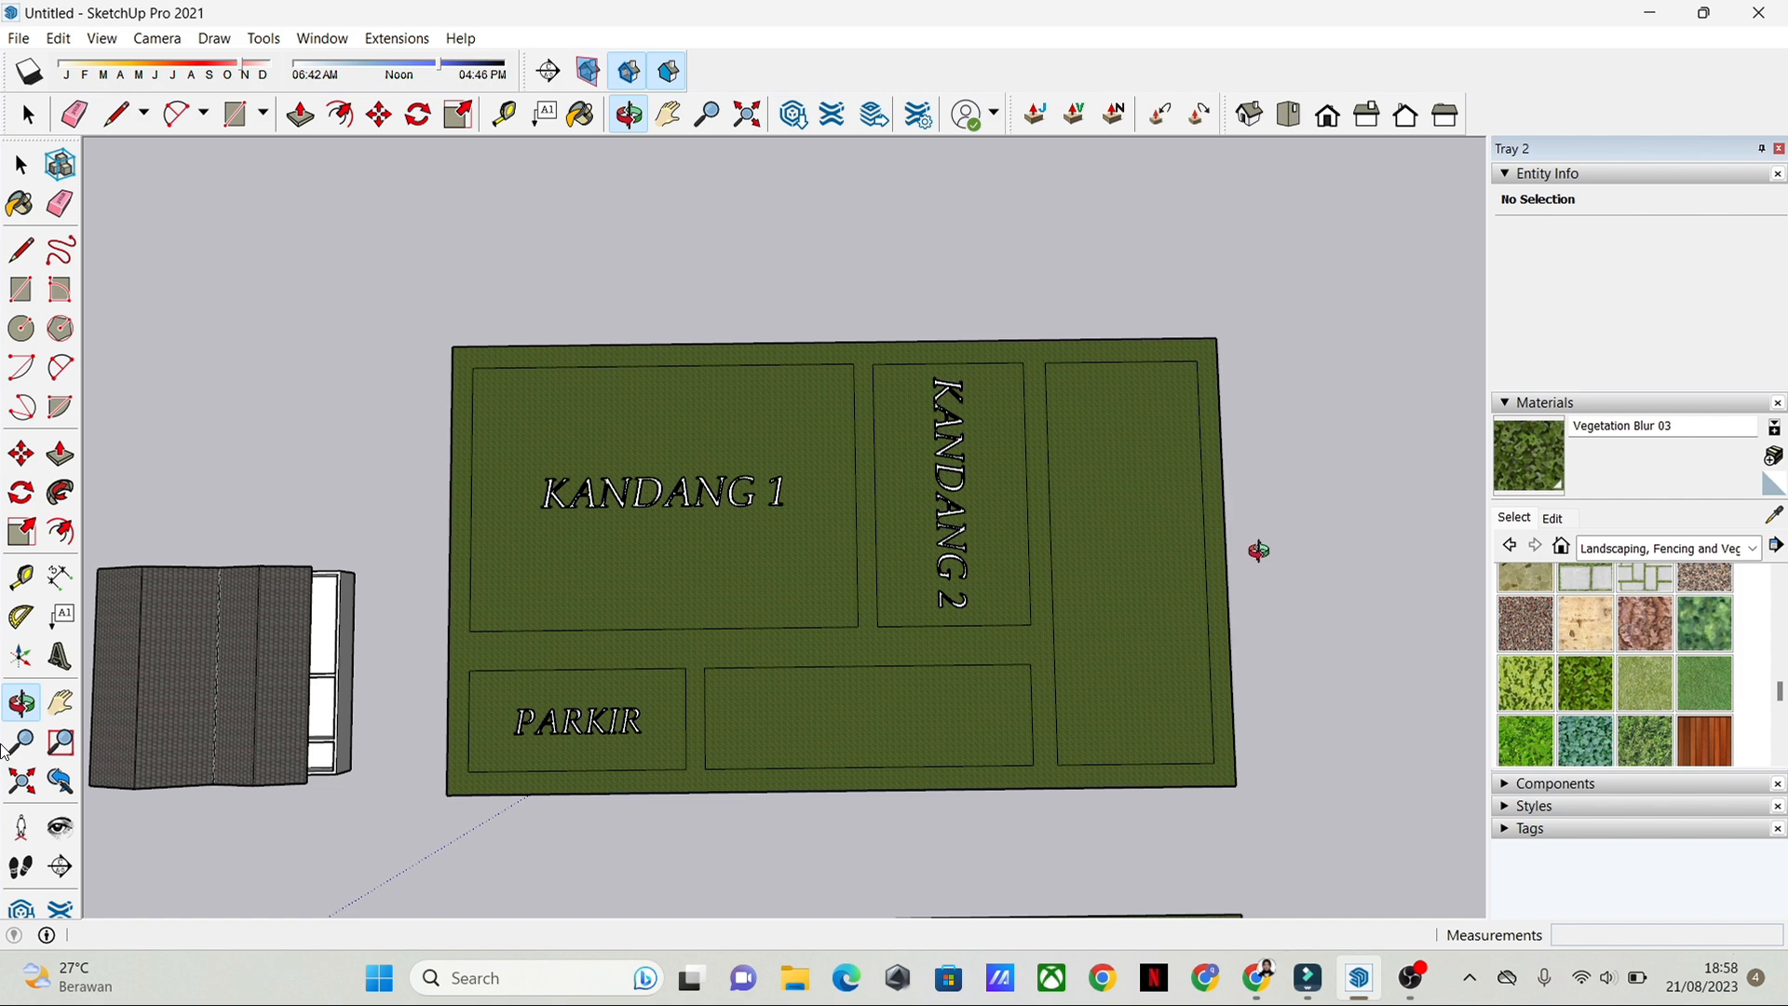
# Step: Examine the unlabelled areas of the ground plan and its surroundings from above
pyautogui.keyDown('shift'); pyautogui.moveTo(1330, 691); pyautogui.dragTo(929, 655, button='middle'); pyautogui.keyUp('shift')
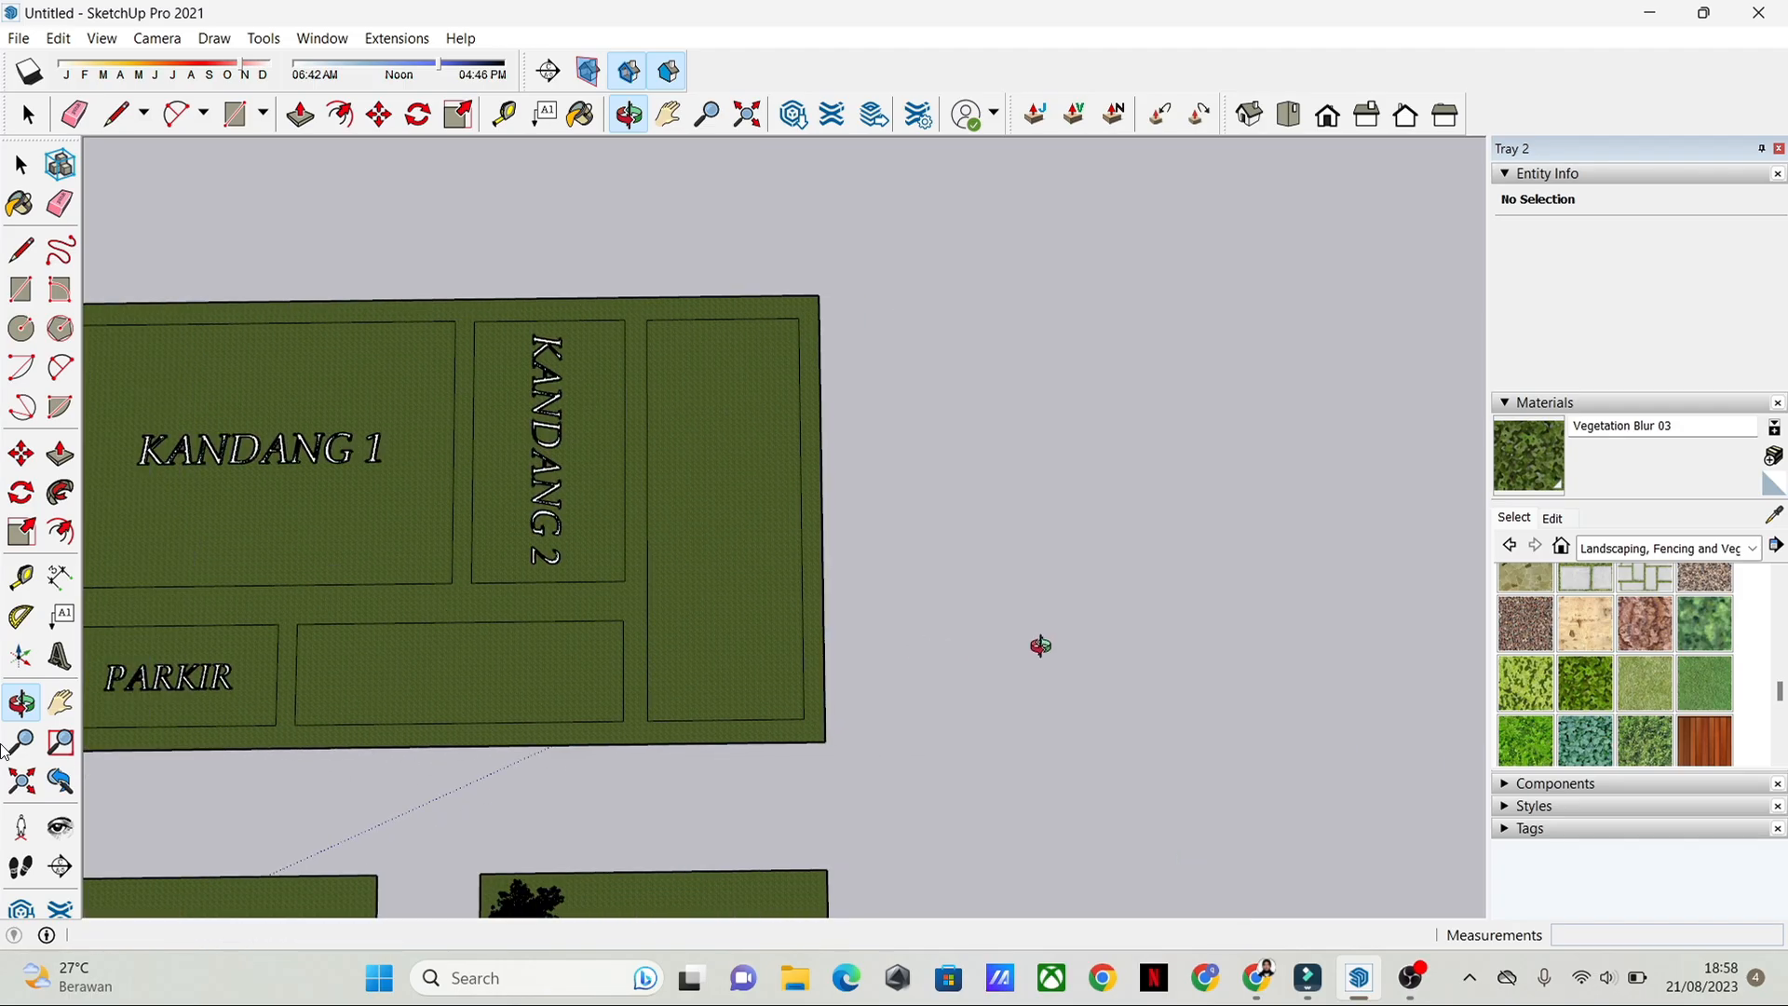
pyautogui.scroll(-3, 1040, 646)
pyautogui.scroll(3, 1040, 646)
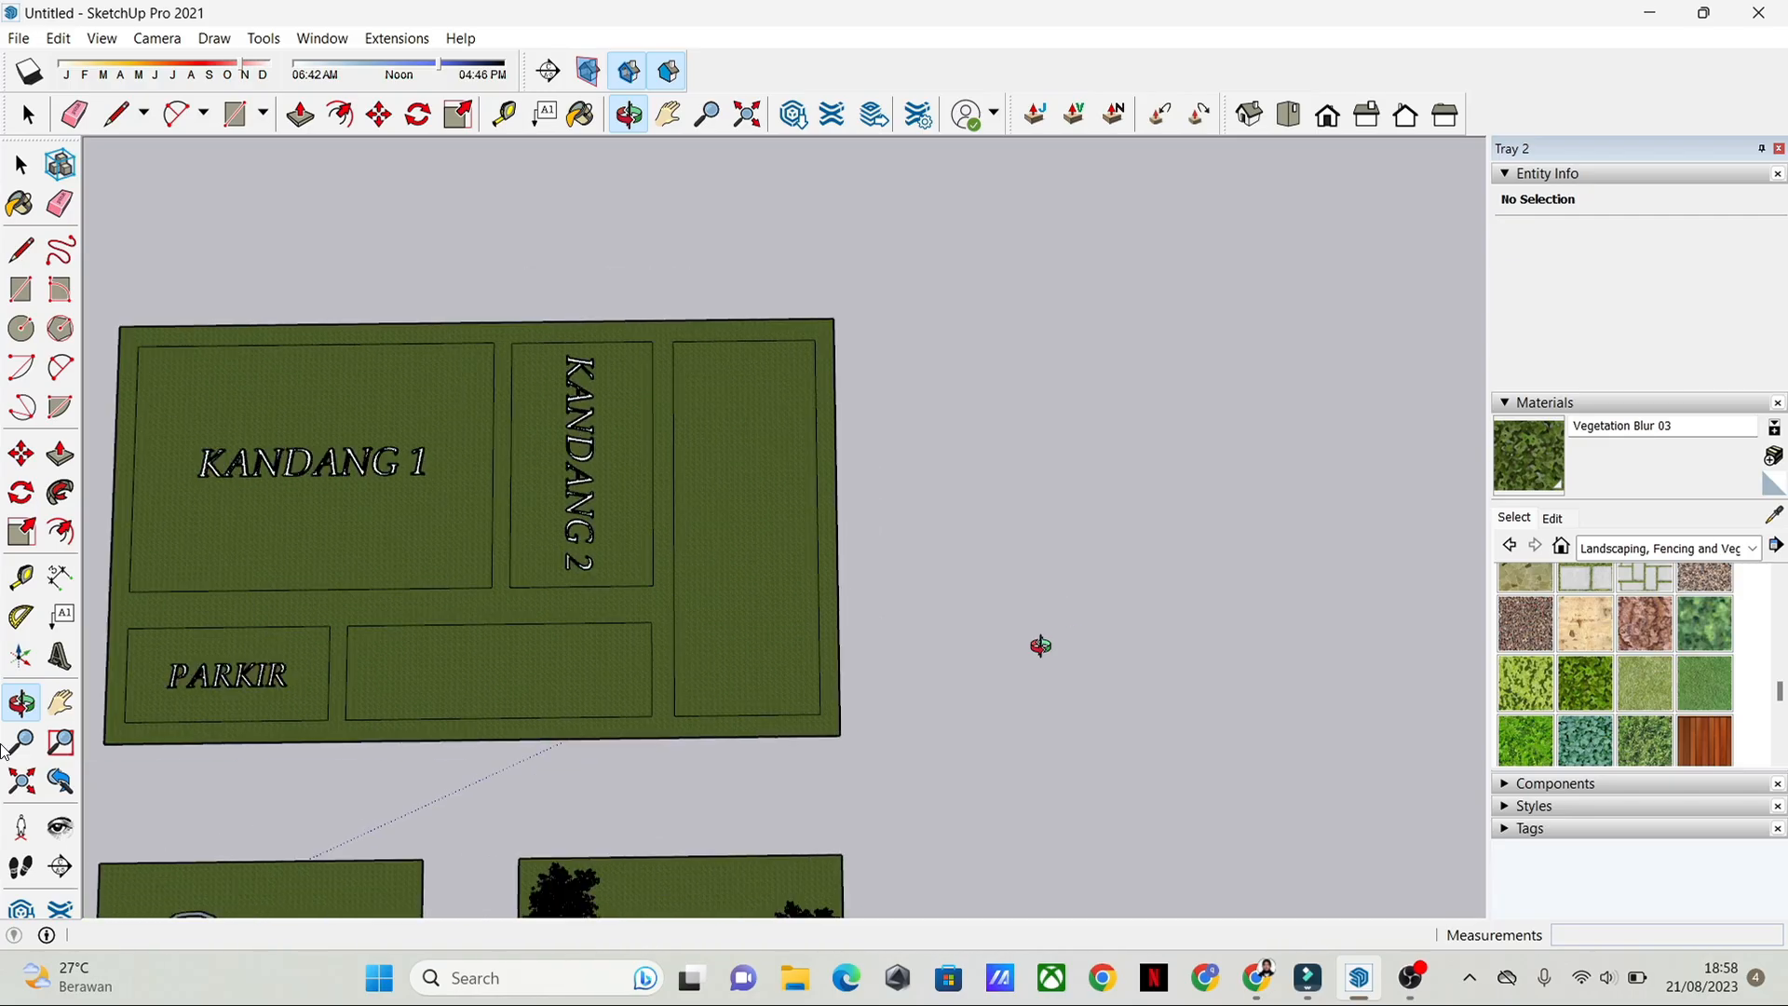
pyautogui.scroll(-2, 1040, 645)
pyautogui.scroll(2, 1040, 646)
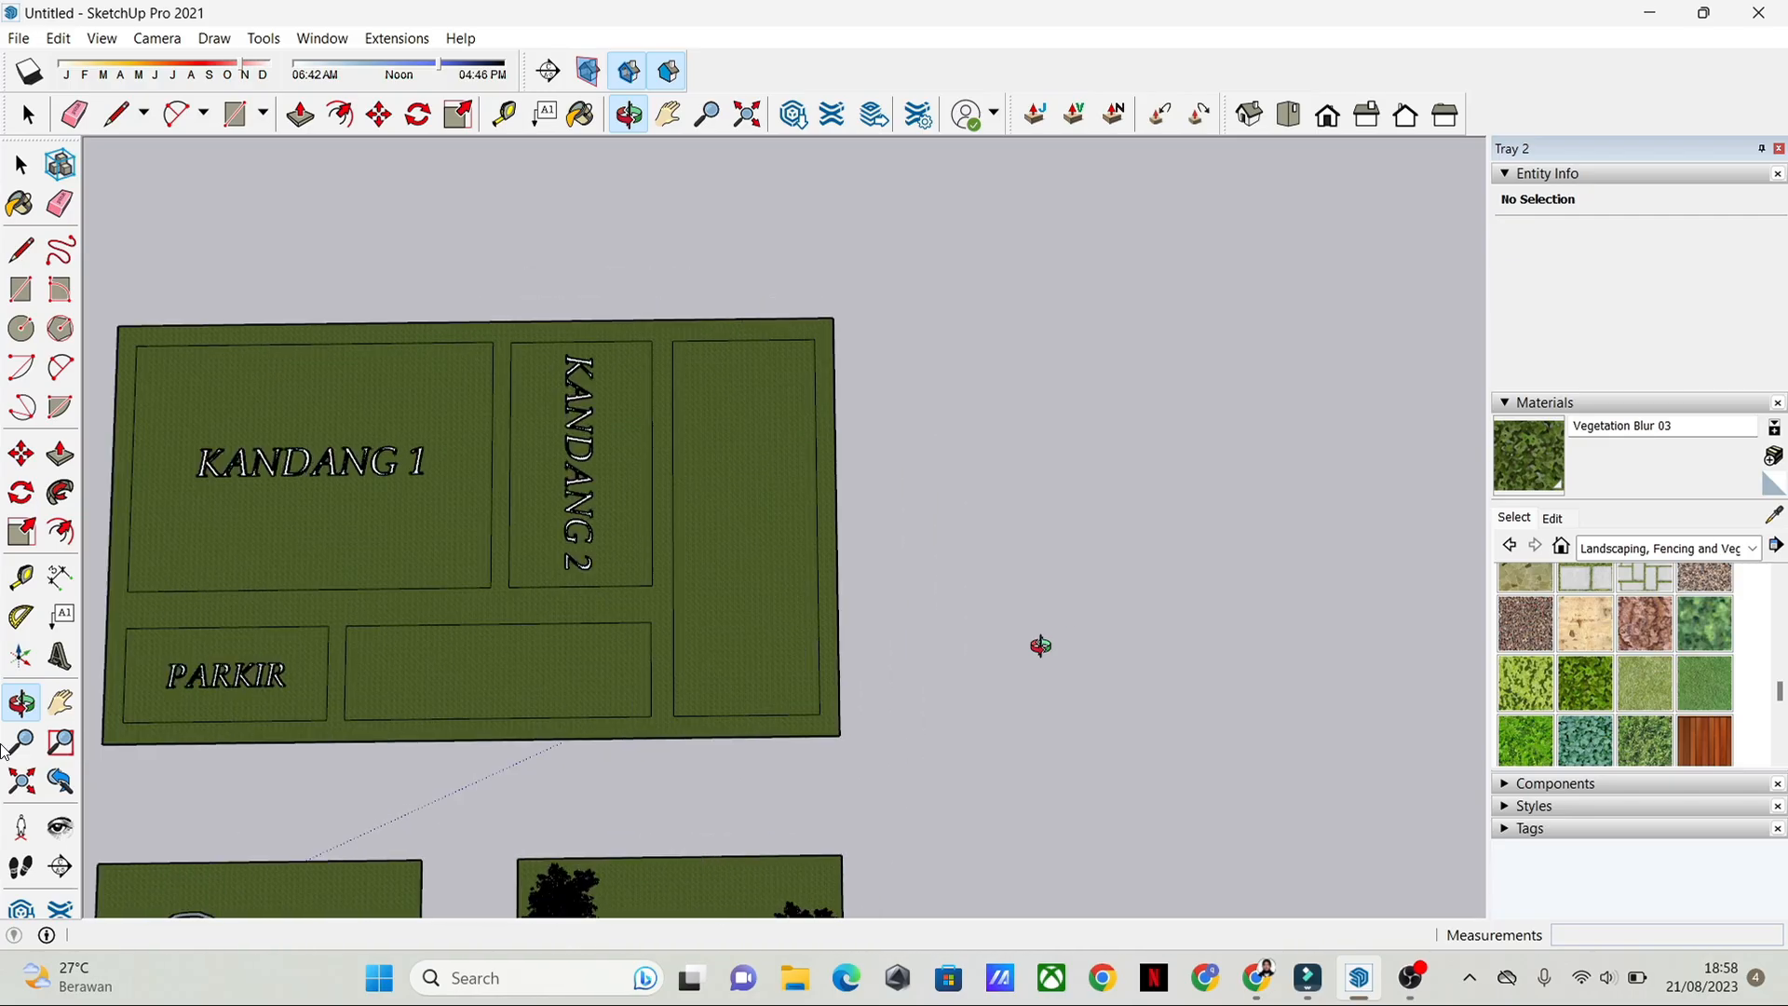
pyautogui.scroll(-2, 1041, 645)
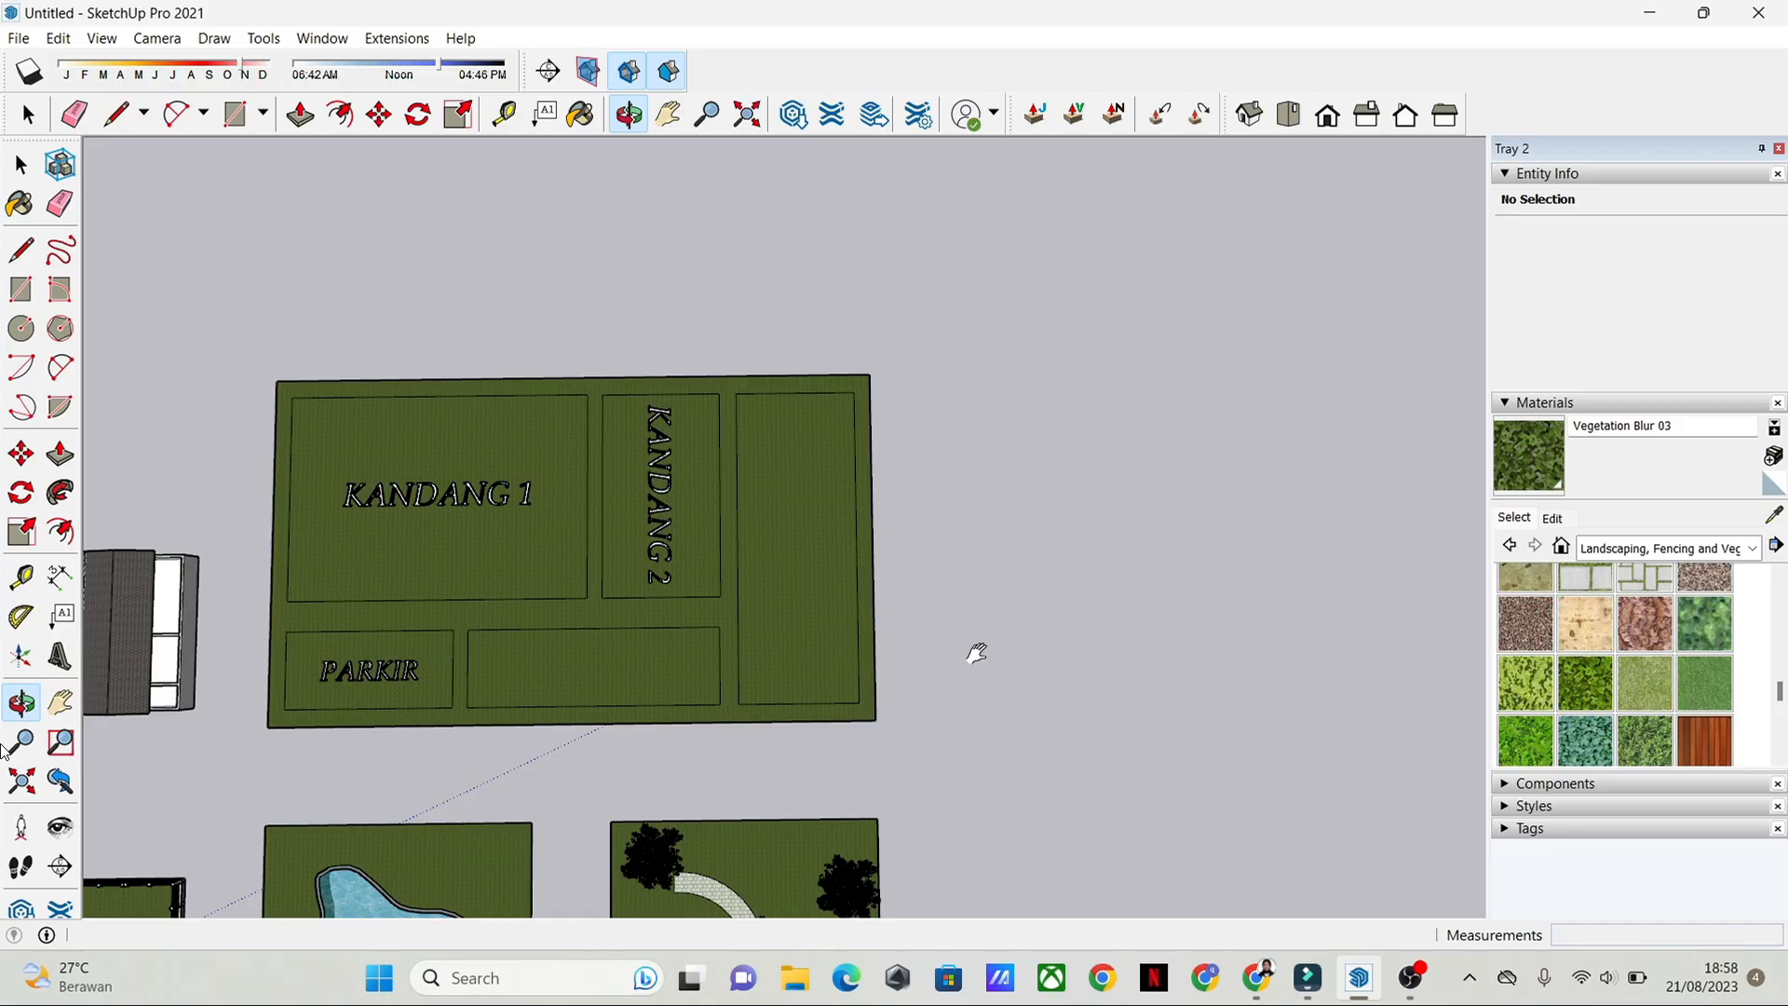
pyautogui.keyDown('shift'); pyautogui.moveTo(986, 569); pyautogui.dragTo(1045, 573, button='middle'); pyautogui.keyUp('shift')
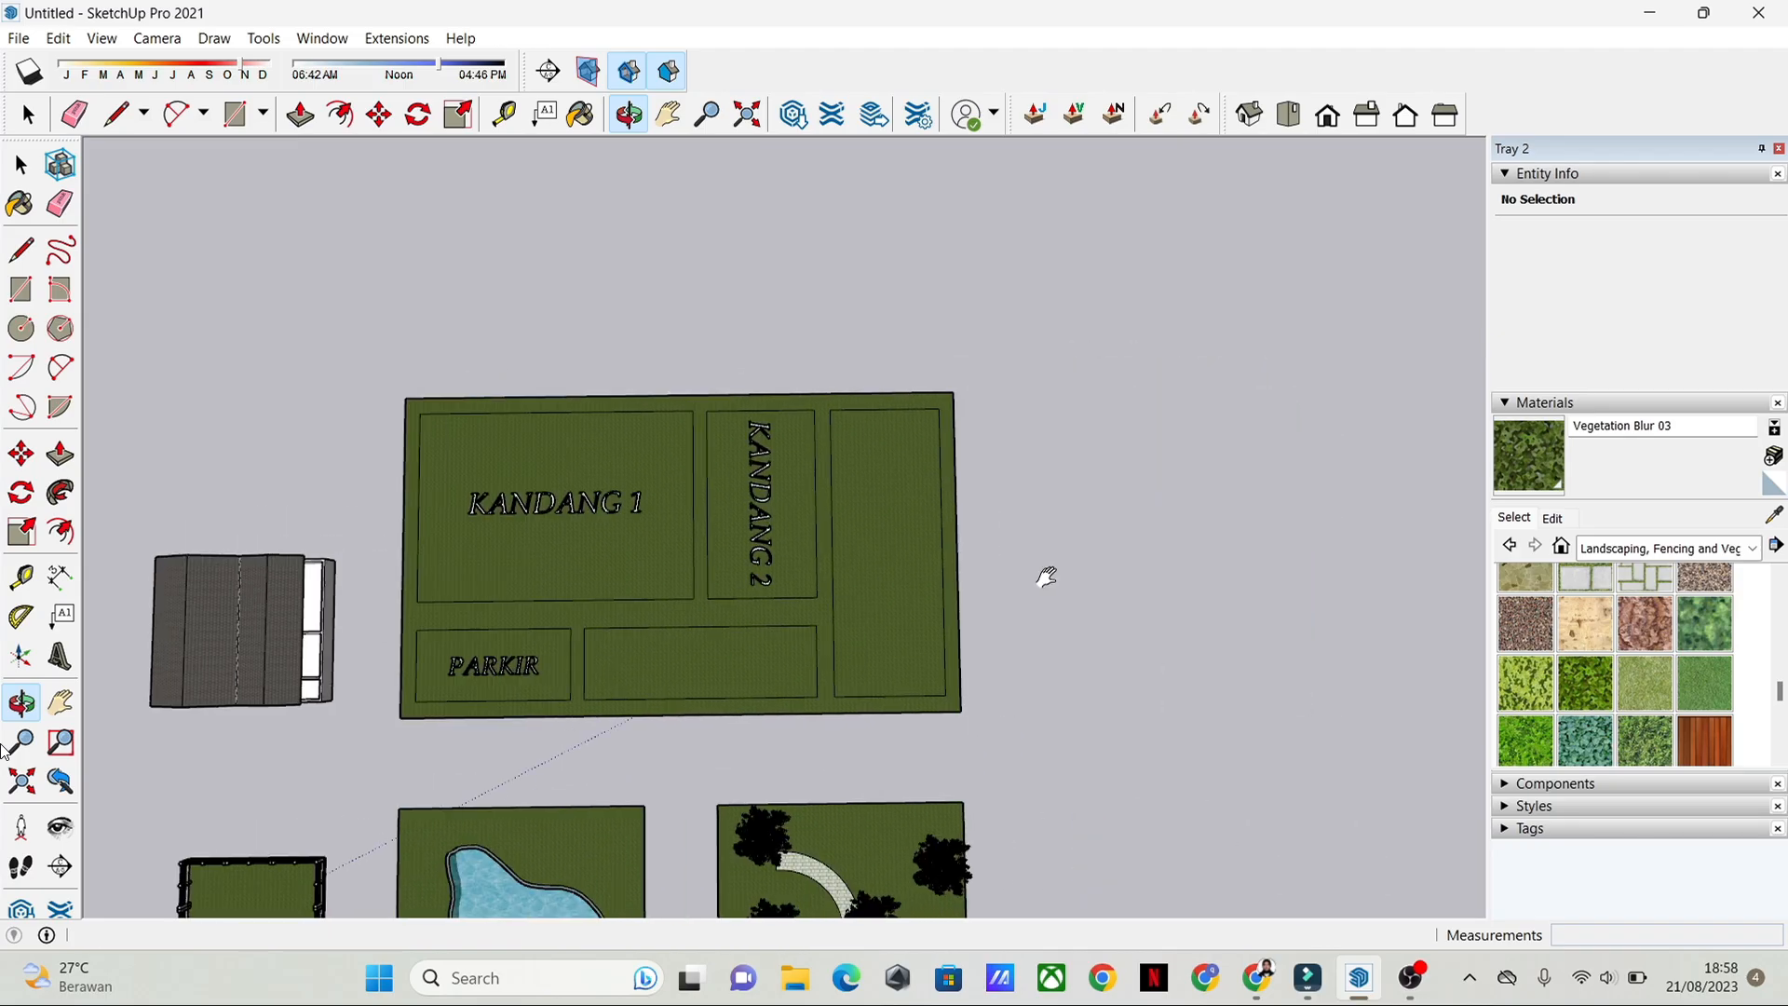
pyautogui.keyDown('shift'); pyautogui.moveTo(1048, 571); pyautogui.dragTo(1200, 584, button='middle'); pyautogui.keyUp('shift')
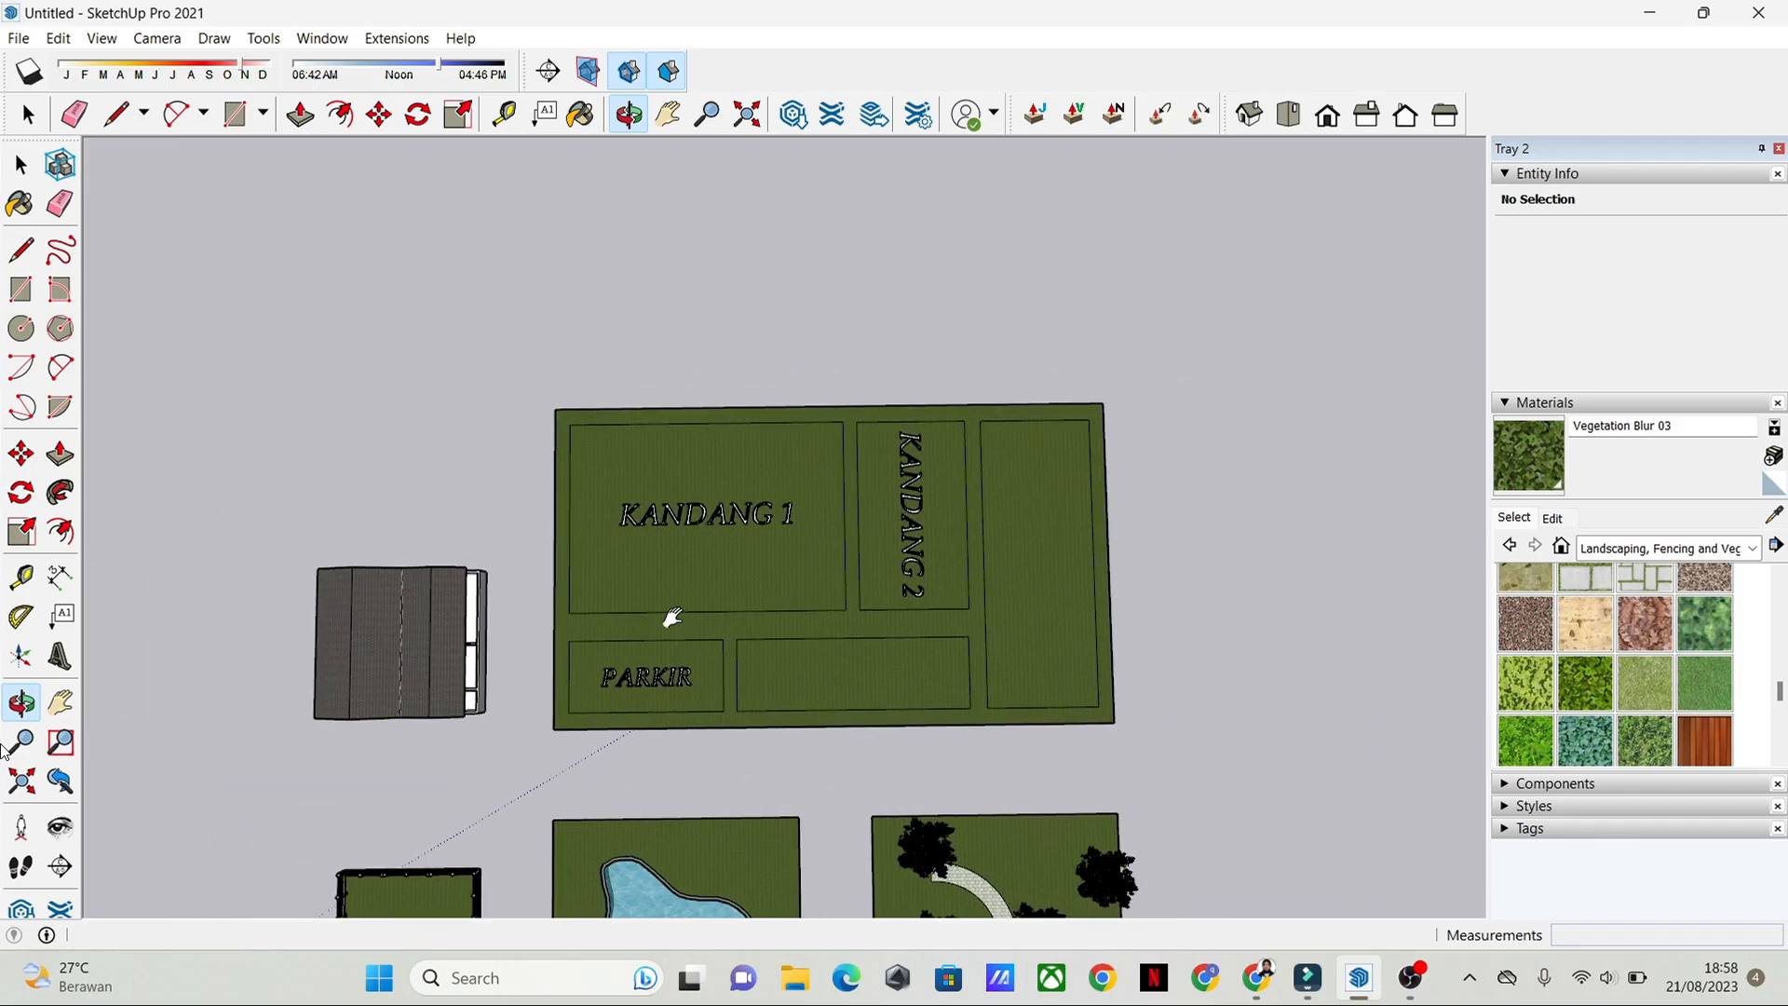
pyautogui.keyDown('shift'); pyautogui.moveTo(670, 618); pyautogui.dragTo(557, 559, button='middle'); pyautogui.keyUp('shift')
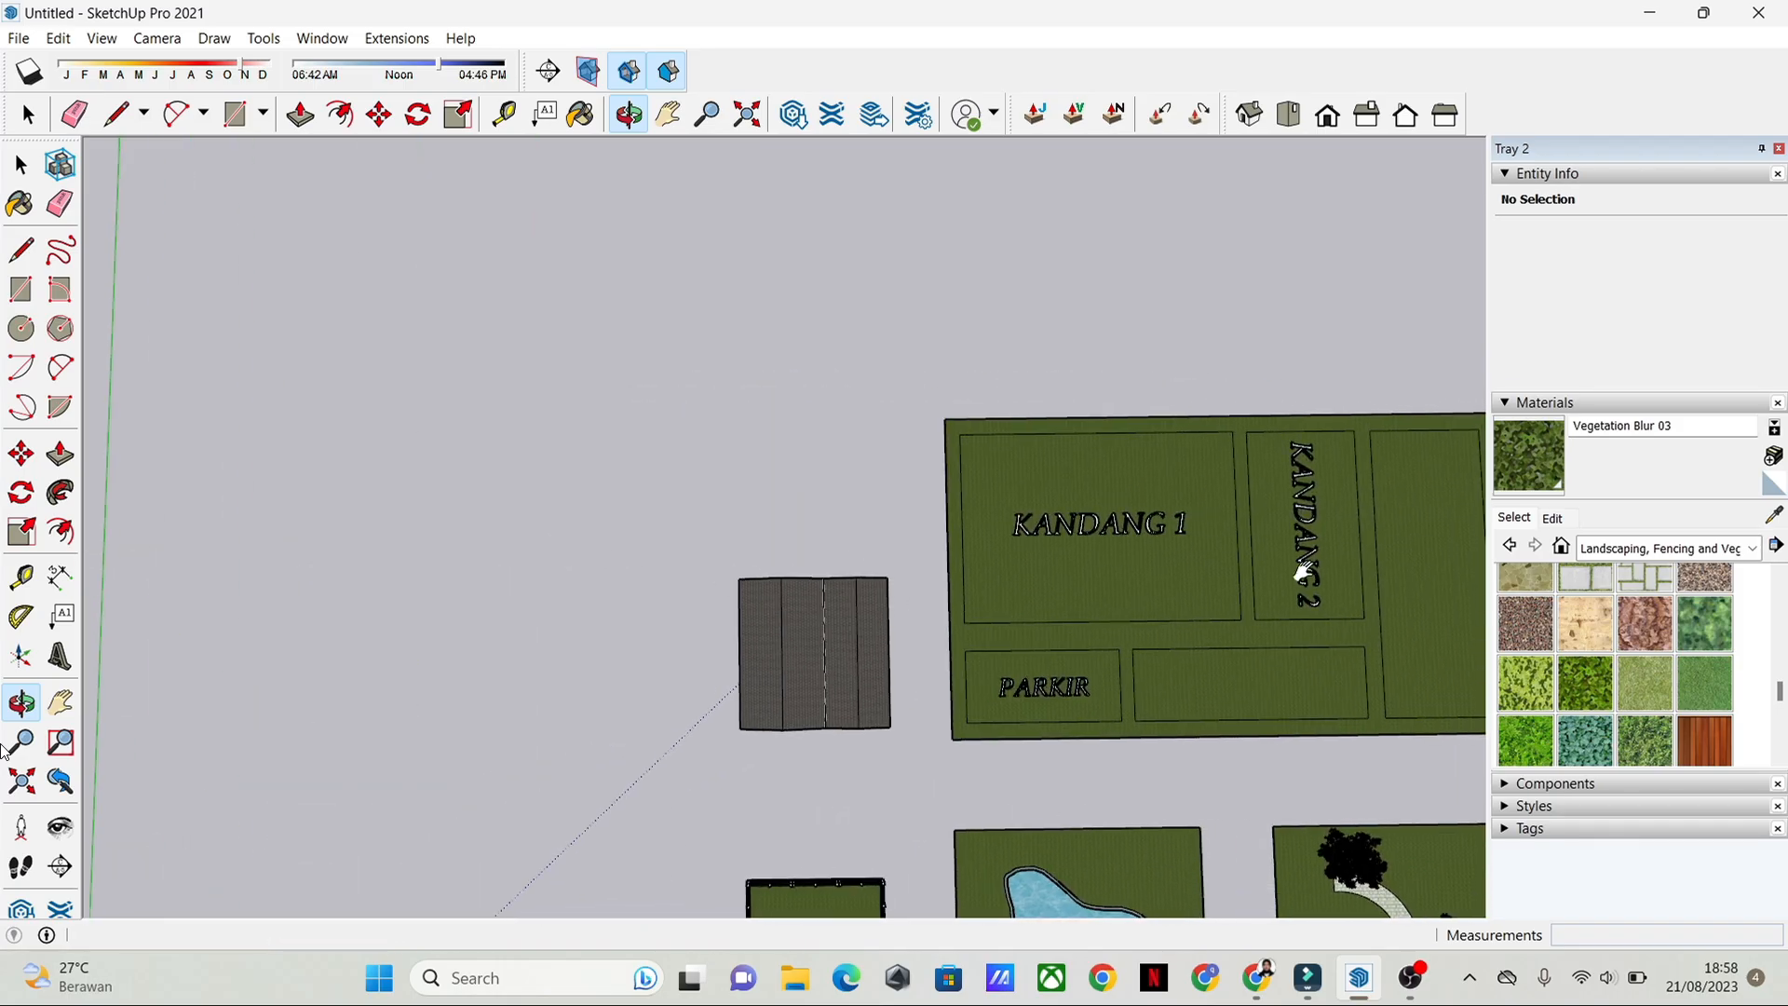
# Step: Inspect the tree garden with its curved paved path up close from several angles
pyautogui.keyDown('shift'); pyautogui.moveTo(1304, 570); pyautogui.dragTo(671, 596, button='middle'); pyautogui.keyUp('shift')
pyautogui.moveTo(769, 597); pyautogui.dragTo(1000, 491)
pyautogui.moveTo(610, 512); pyautogui.dragTo(911, 720)
pyautogui.scroll(8, 911, 721)
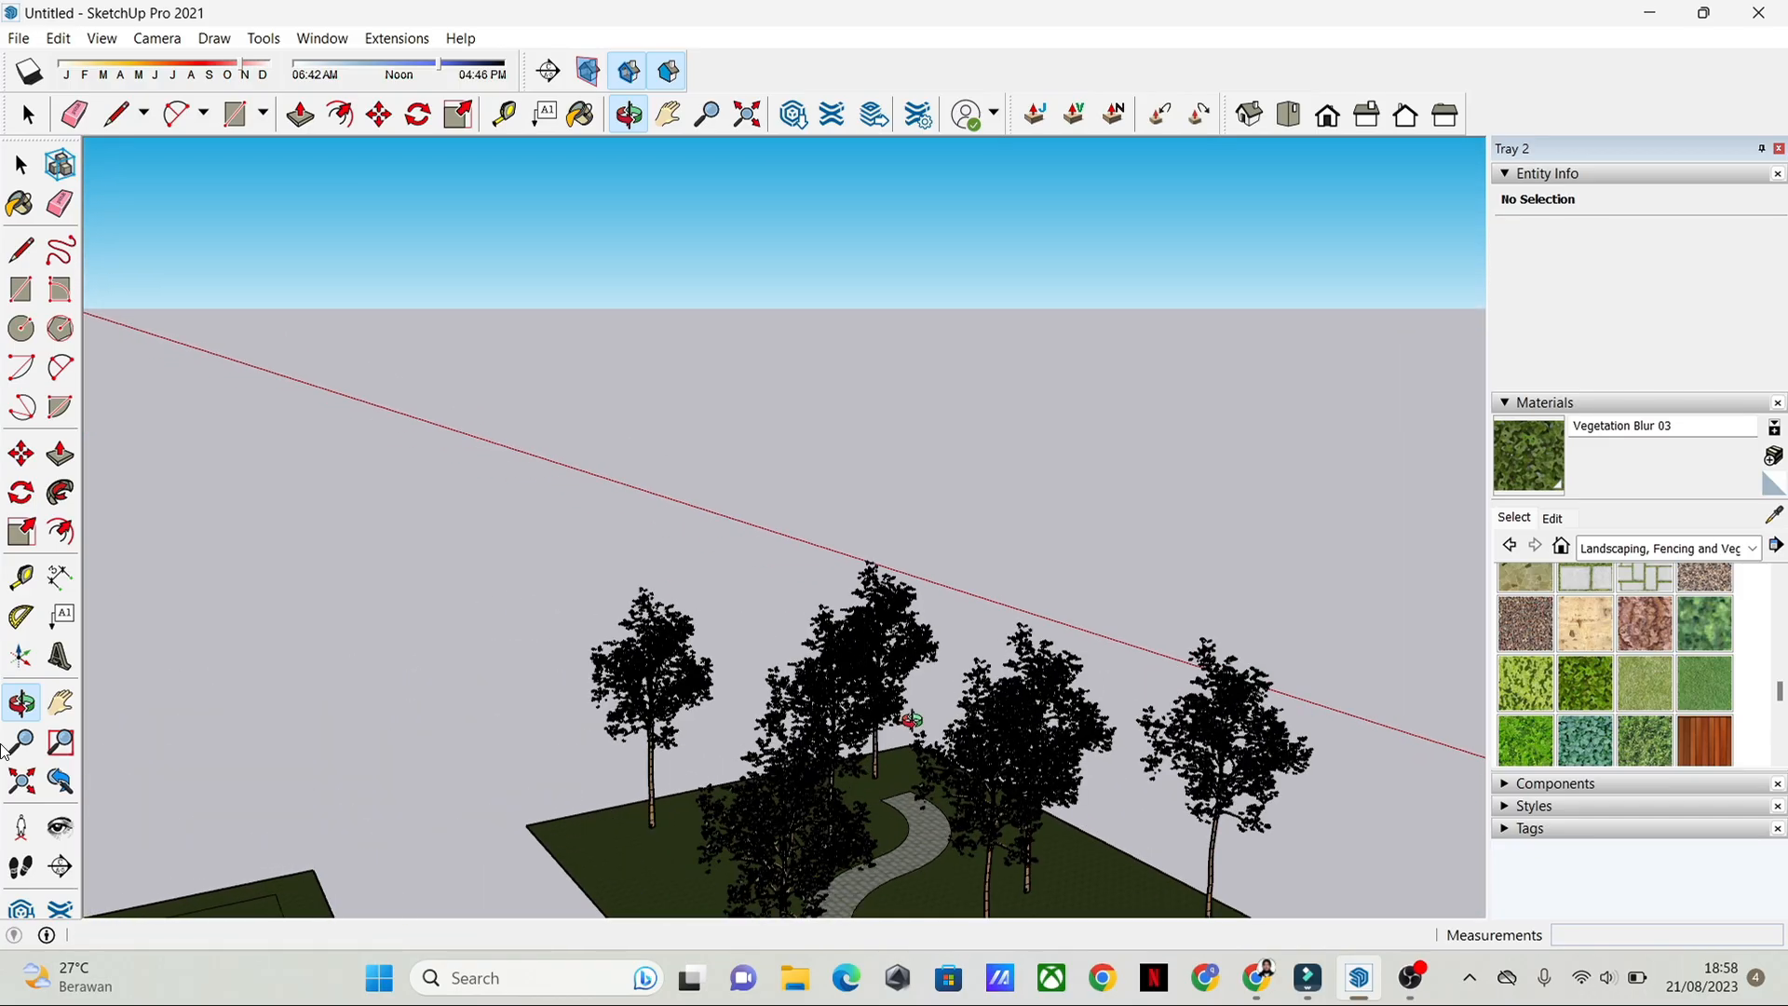
pyautogui.scroll(3, 959, 680)
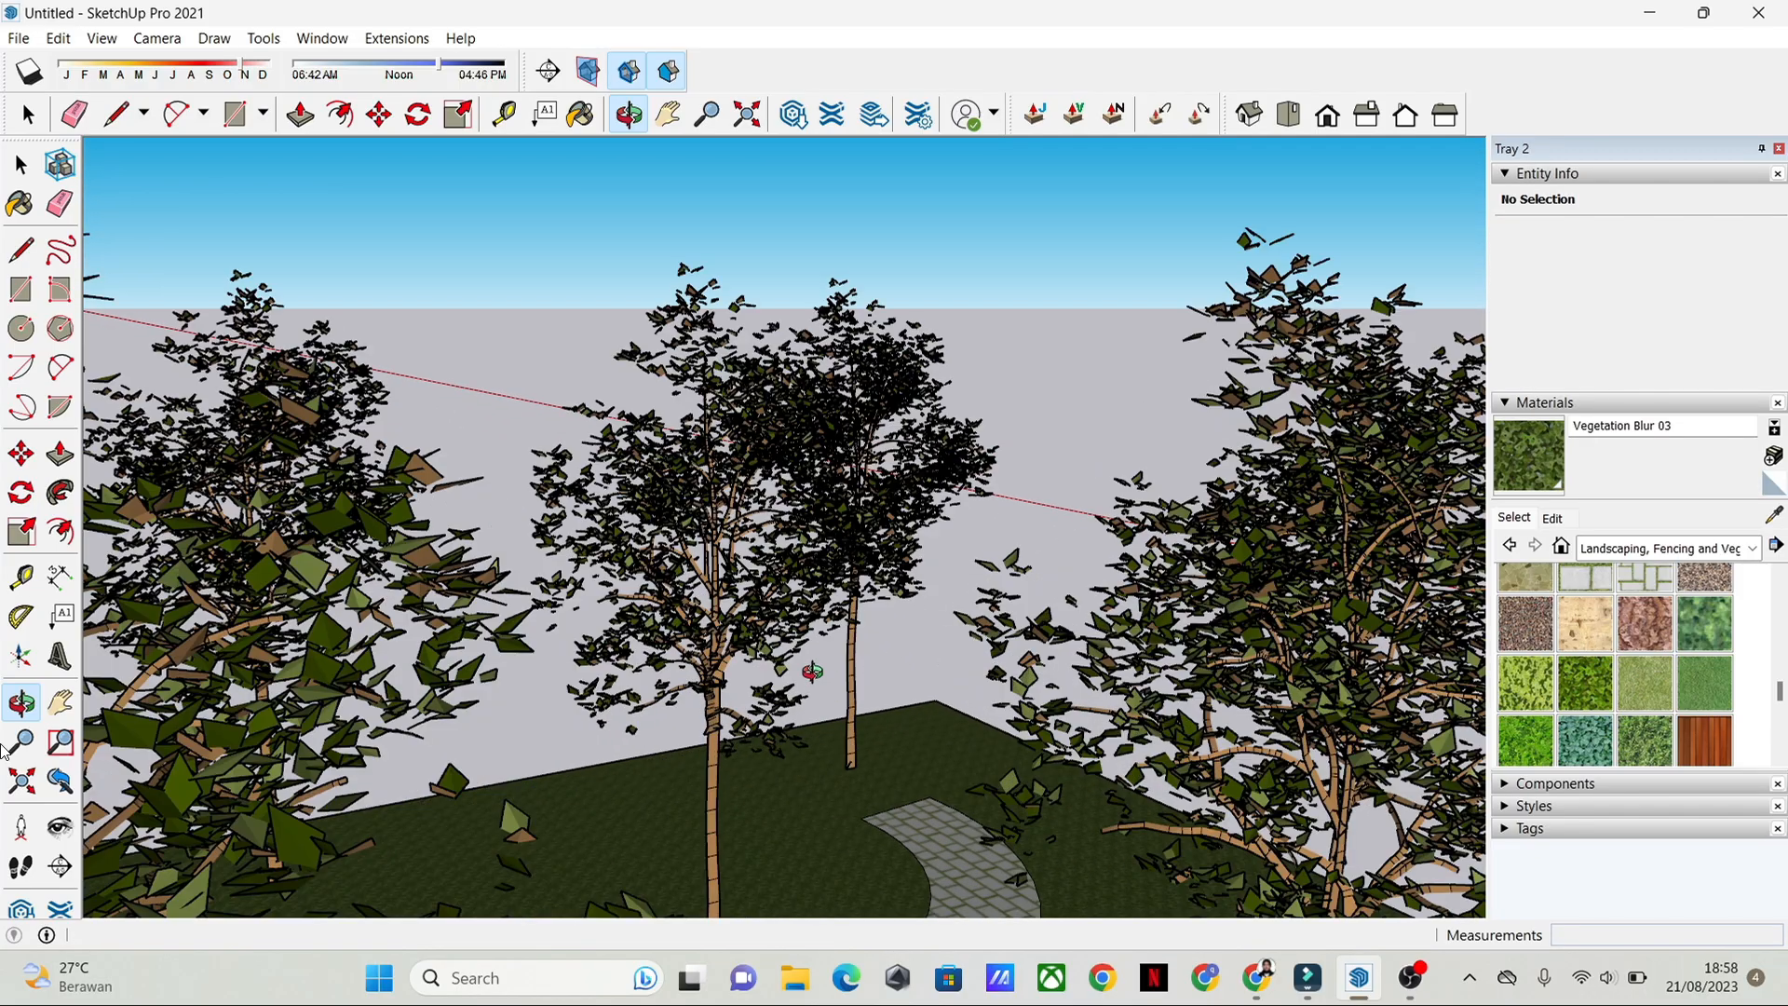
pyautogui.moveTo(874, 667); pyautogui.dragTo(1205, 655)
pyautogui.scroll(8, 957, 615)
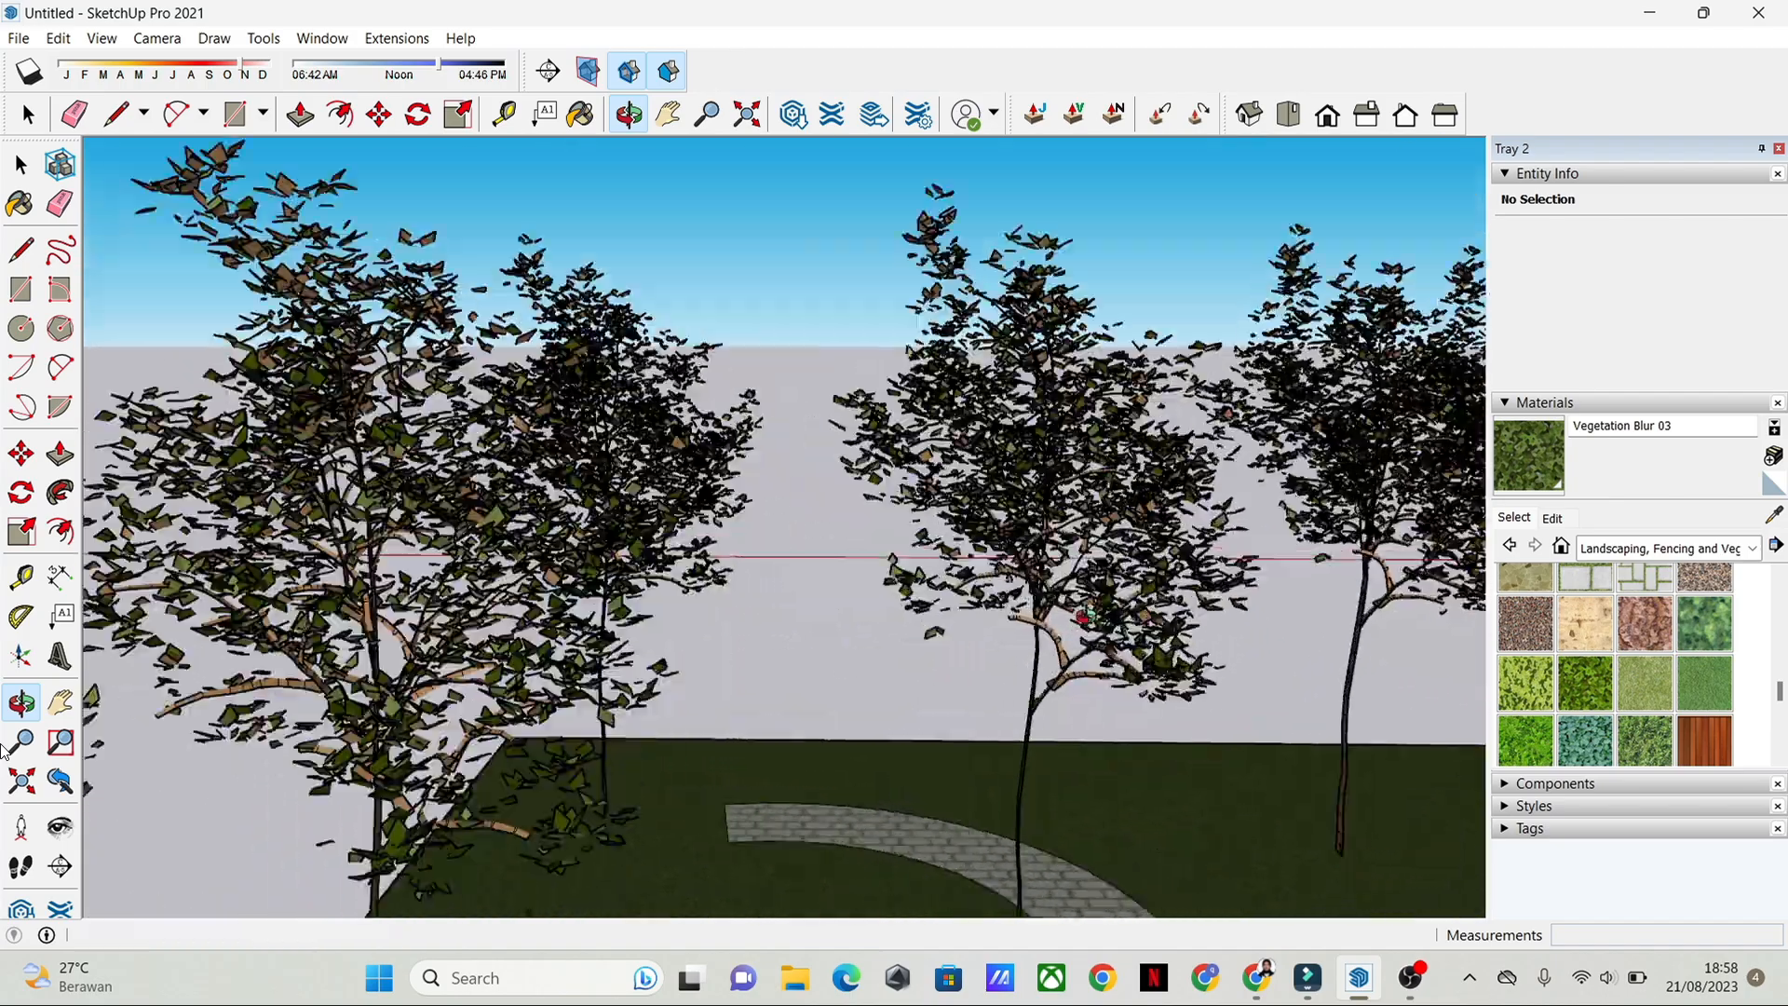
pyautogui.scroll(-2, 1022, 618)
pyautogui.scroll(-10, 1025, 619)
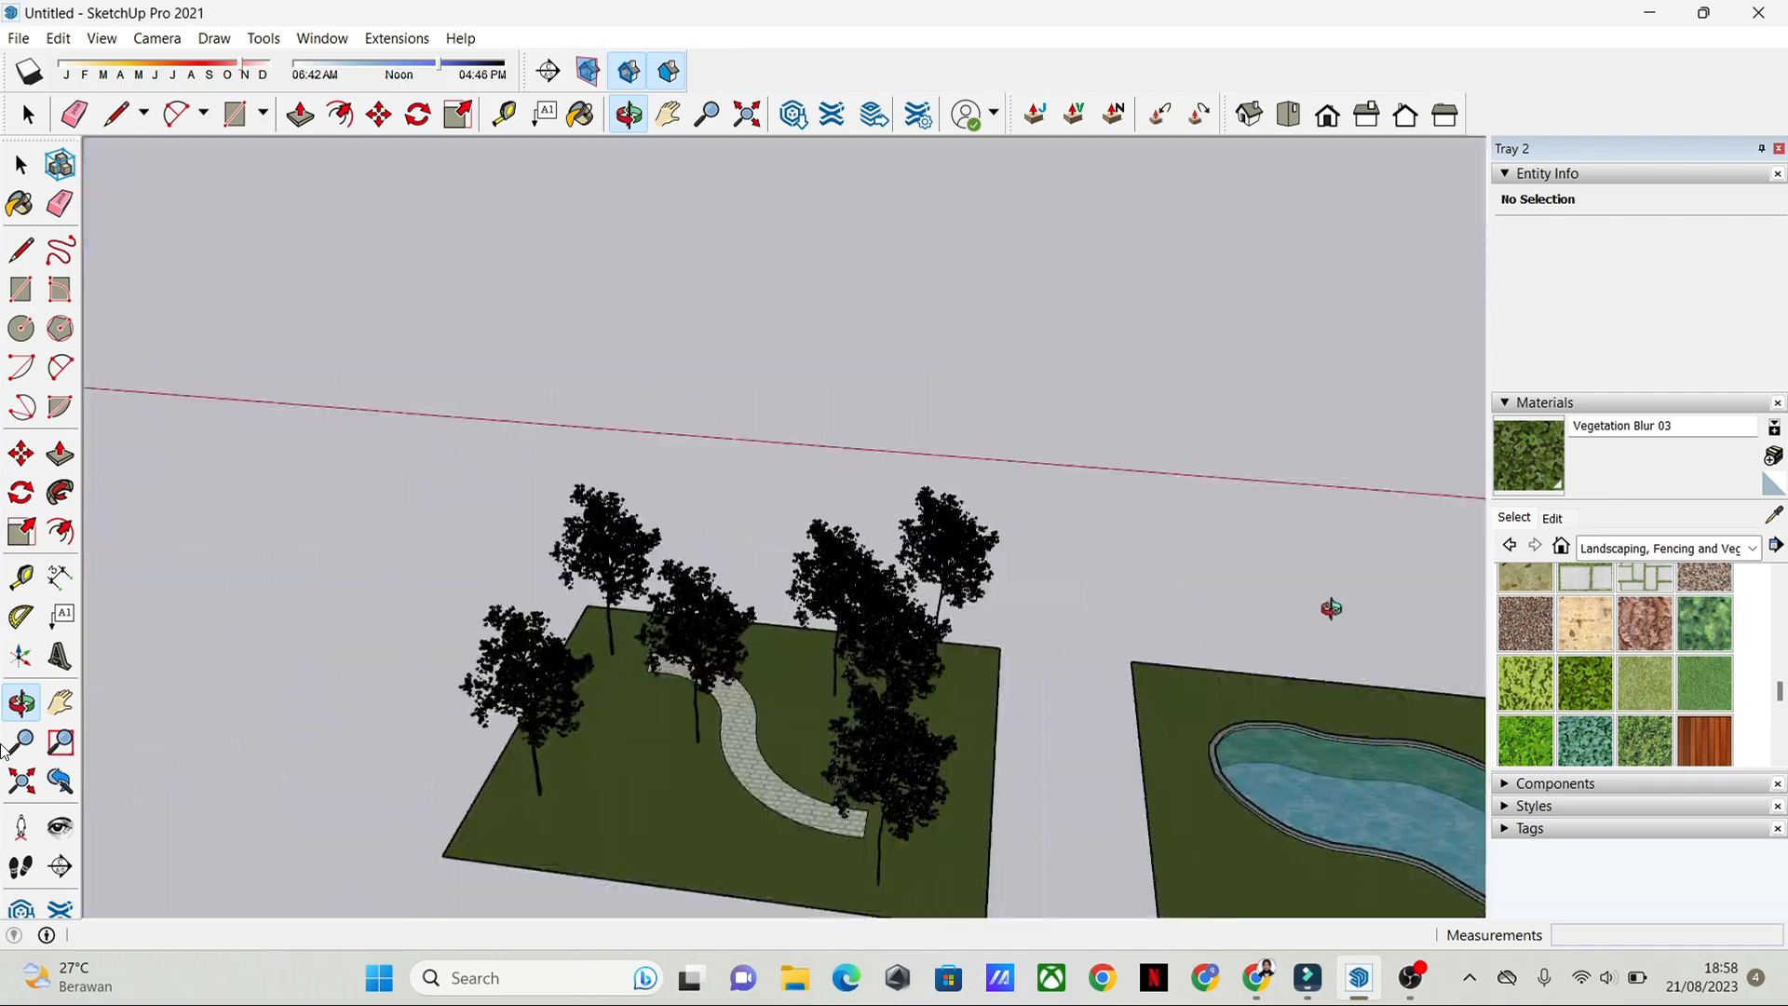
pyautogui.moveTo(1329, 606); pyautogui.dragTo(298, 637)
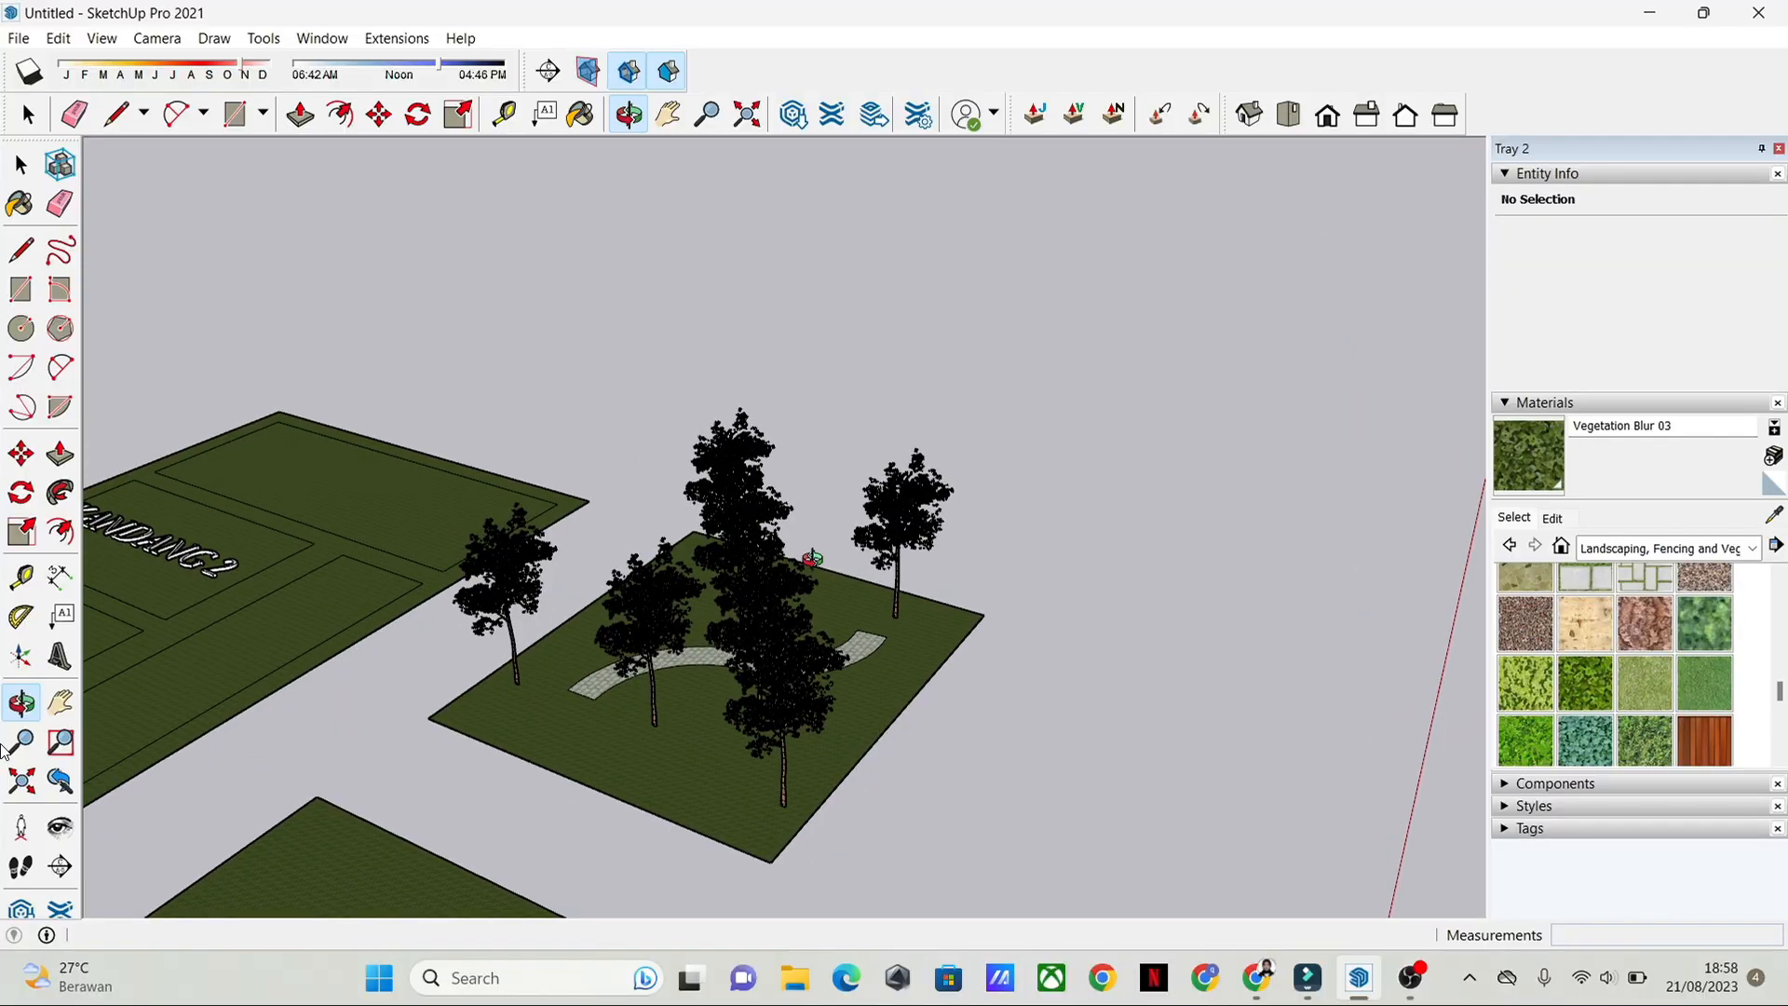
# Step: Review how the house, fenced lawn, pool, tree garden and ground plan are arranged together
pyautogui.scroll(-2, 813, 560)
pyautogui.moveTo(1078, 687); pyautogui.dragTo(1078, 736)
pyautogui.scroll(-2, 869, 707)
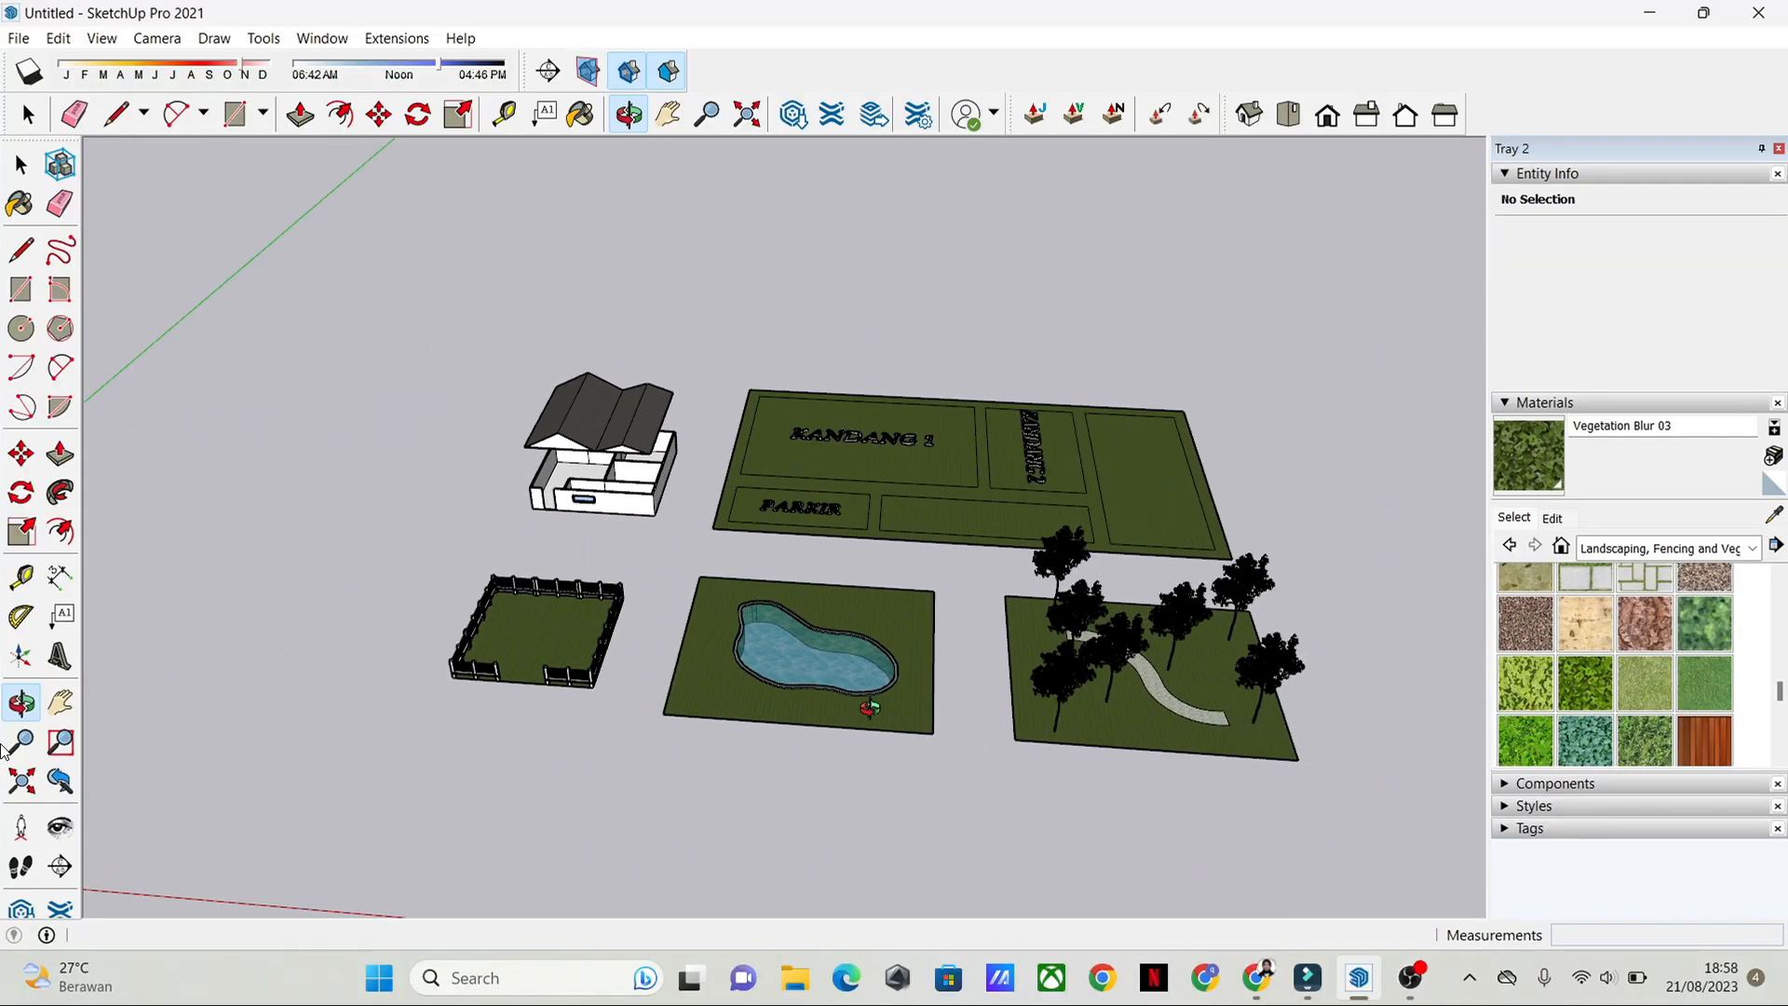
pyautogui.scroll(2, 748, 708)
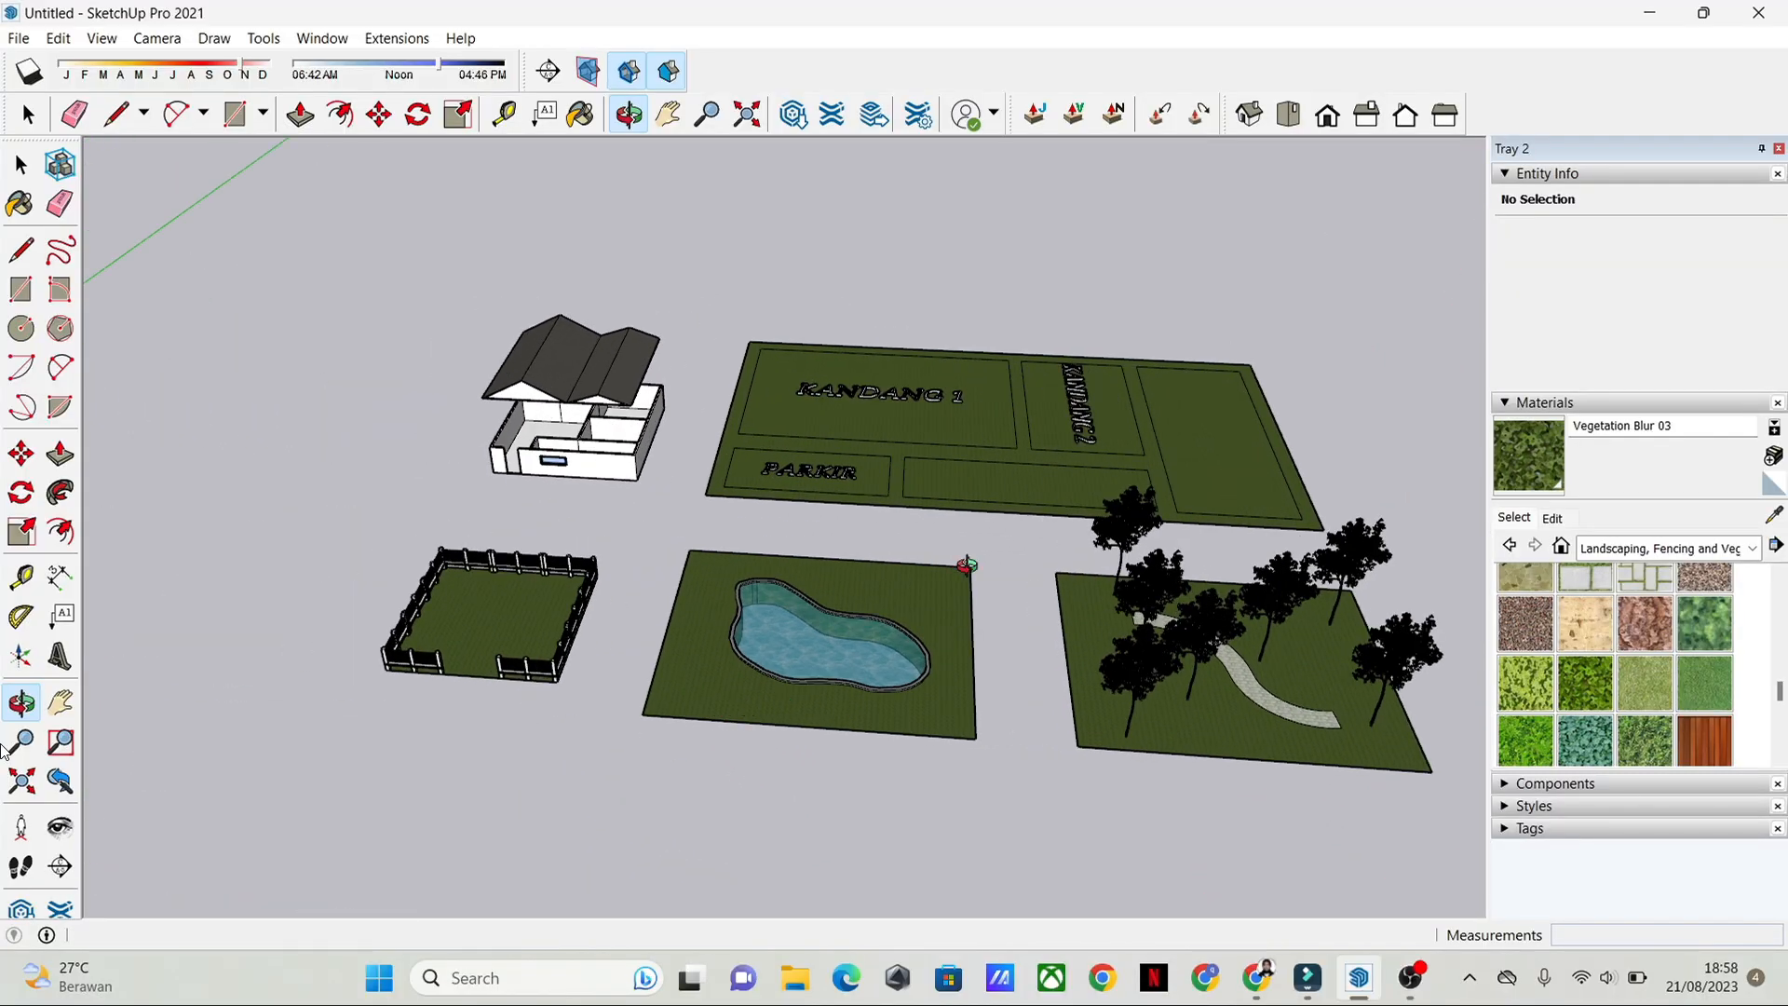
pyautogui.scroll(-2, 952, 572)
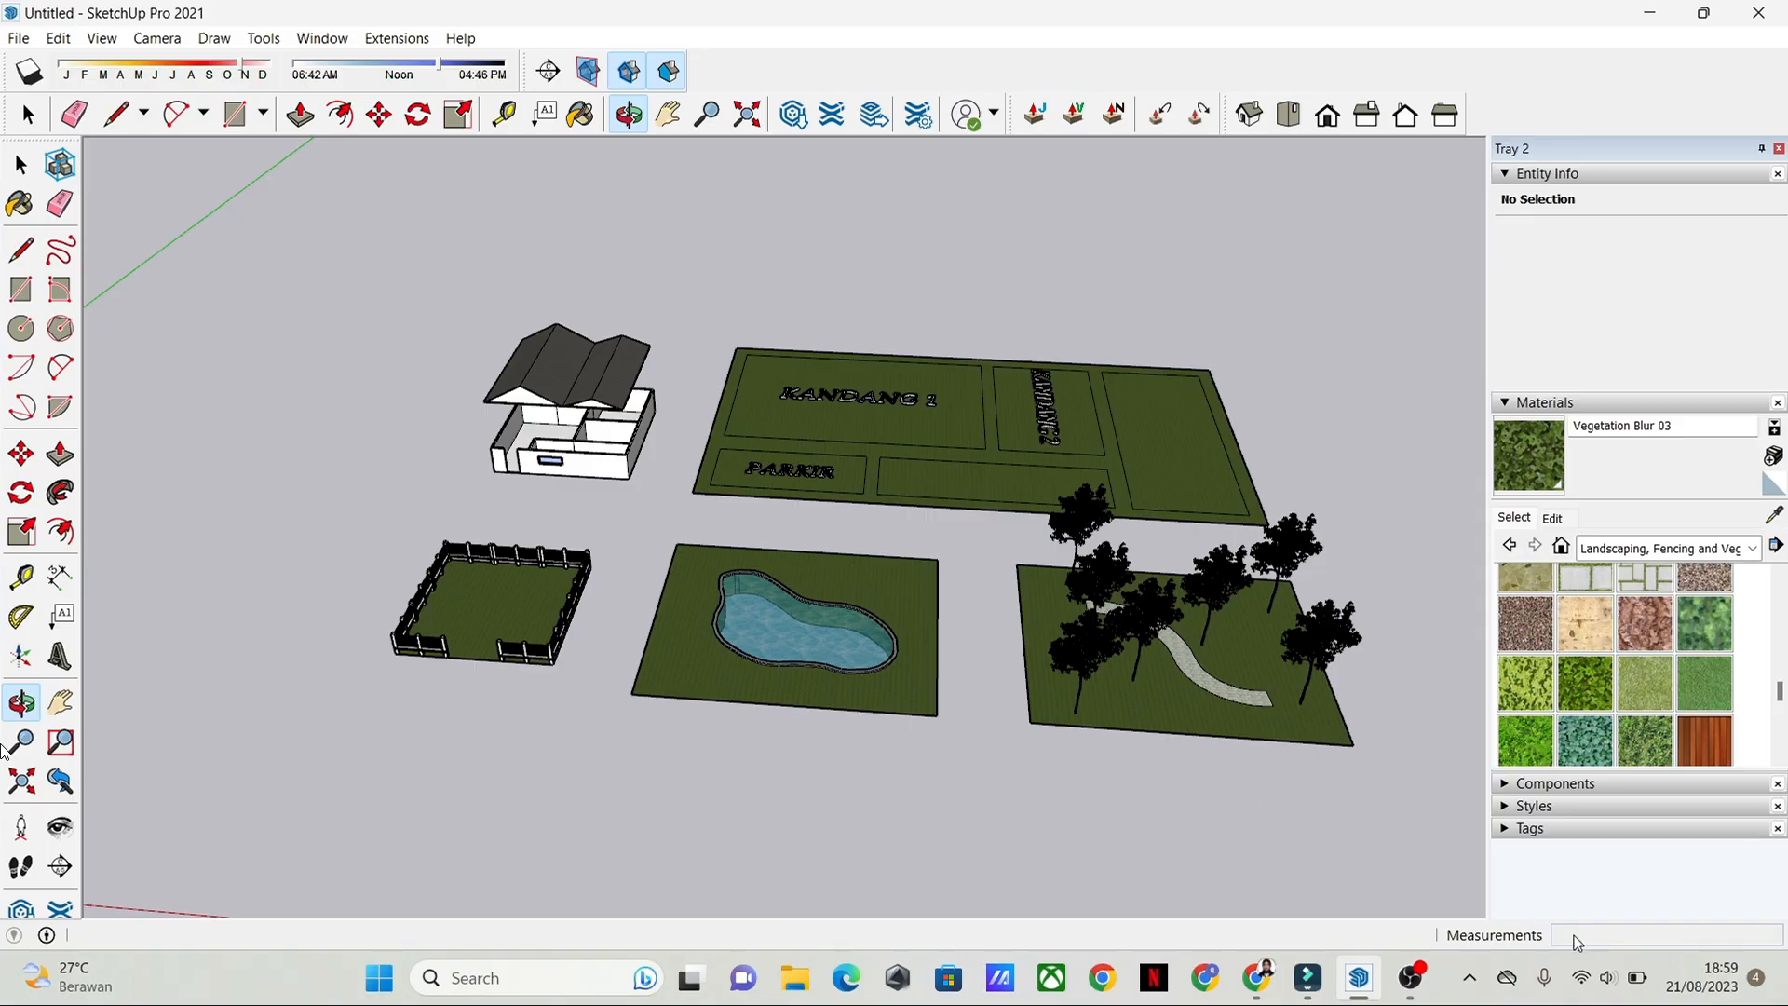
pyautogui.moveTo(874, 546); pyautogui.dragTo(784, 679, button='right')
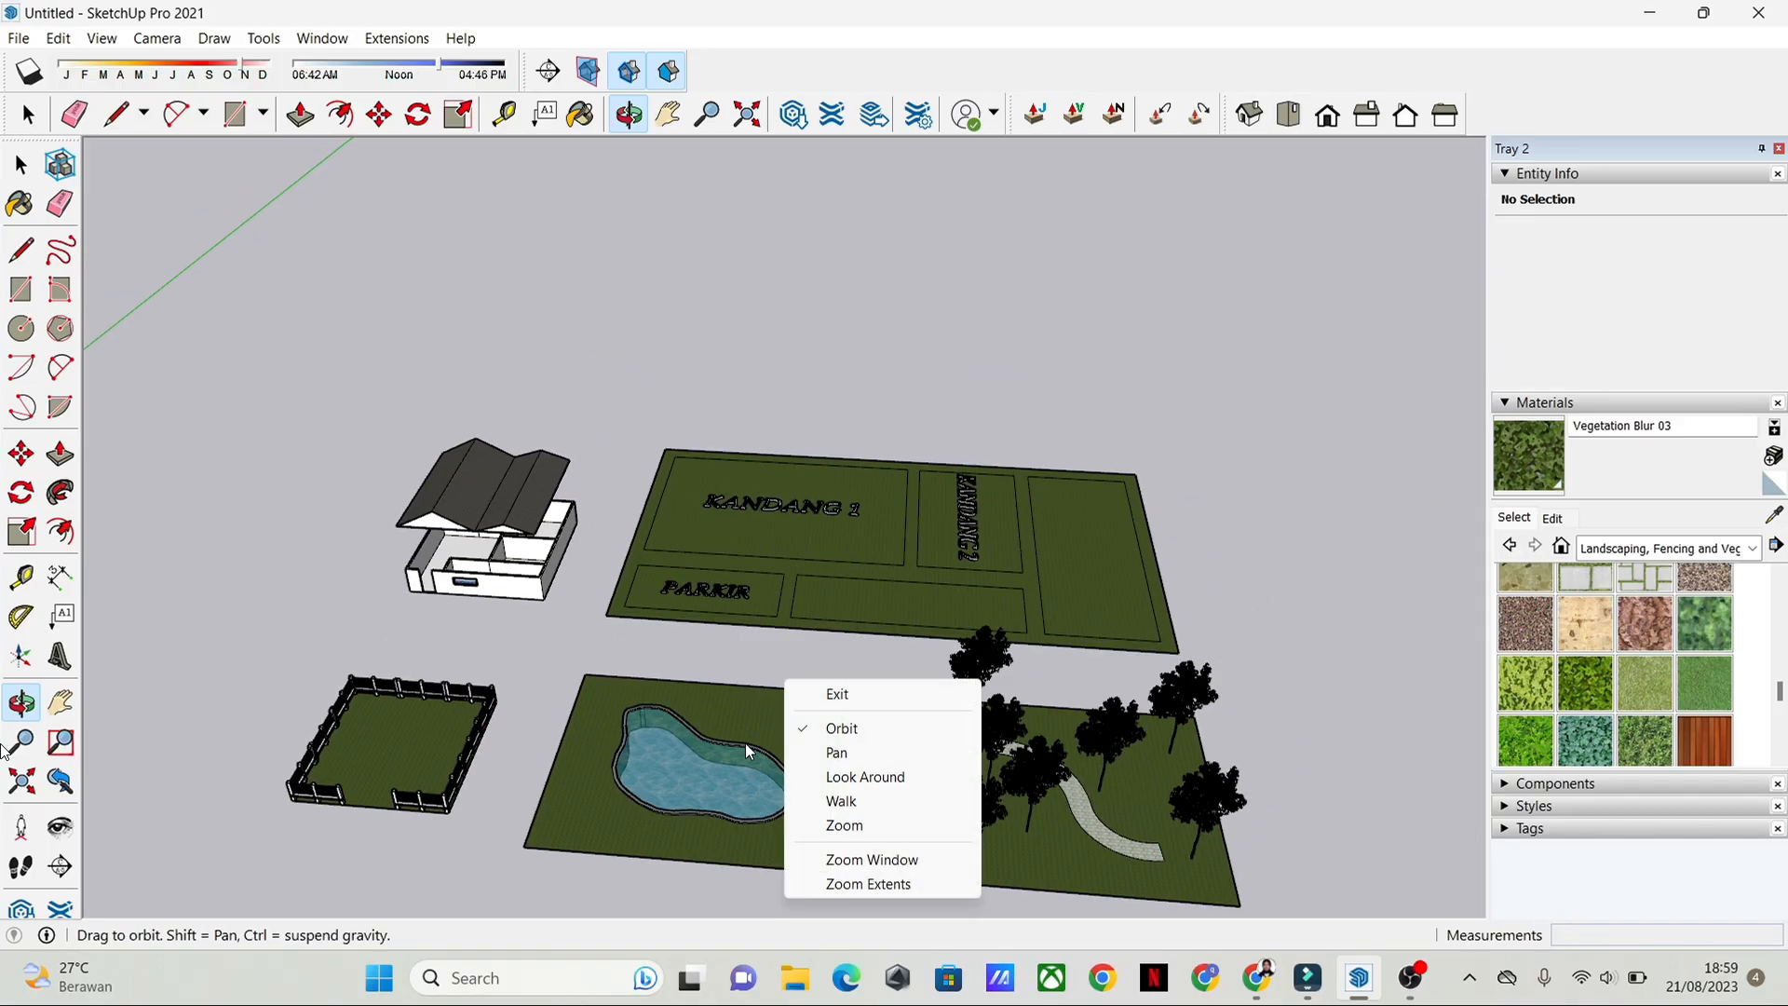
pyautogui.click(1080, 451)
# Step: Draw a 100 by 100 rectangle on the empty ground beside the plot labelled KANDANG 2
pyautogui.moveTo(850, 372); pyautogui.dragTo(910, 699)
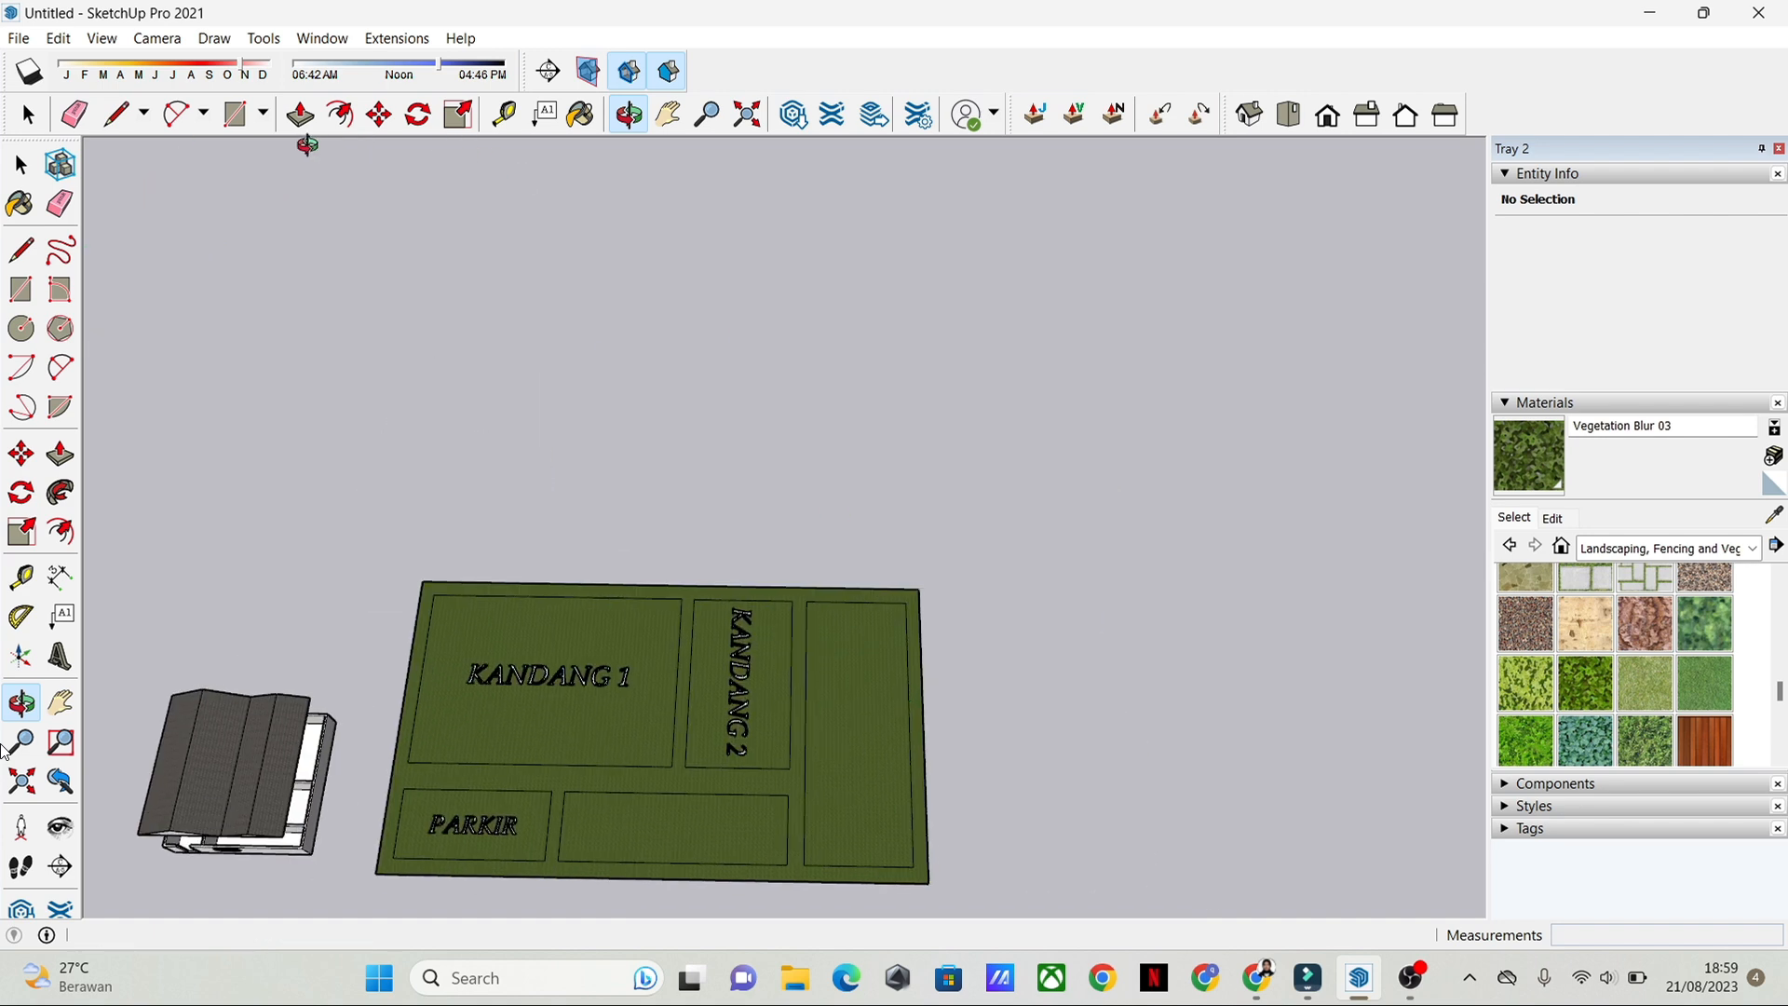
pyautogui.press('space')
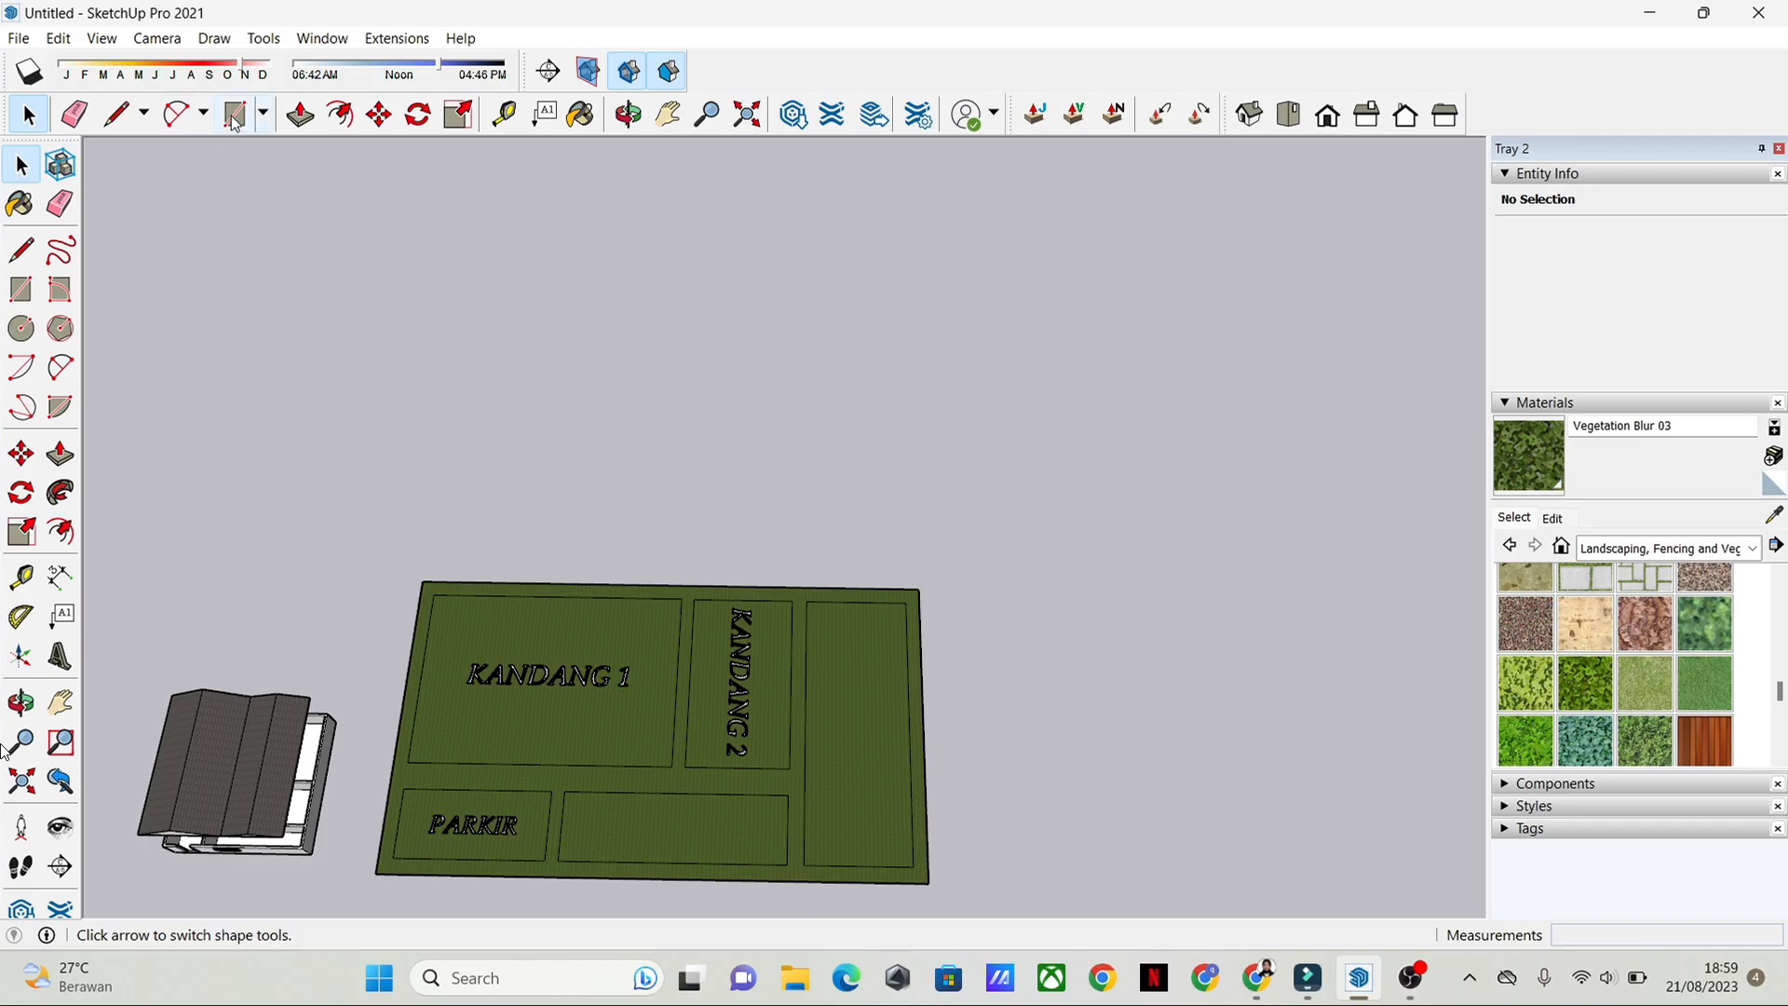
pyautogui.click(264, 113)
pyautogui.click(279, 149)
pyautogui.moveTo(833, 442); pyautogui.dragTo(759, 456, button='middle')
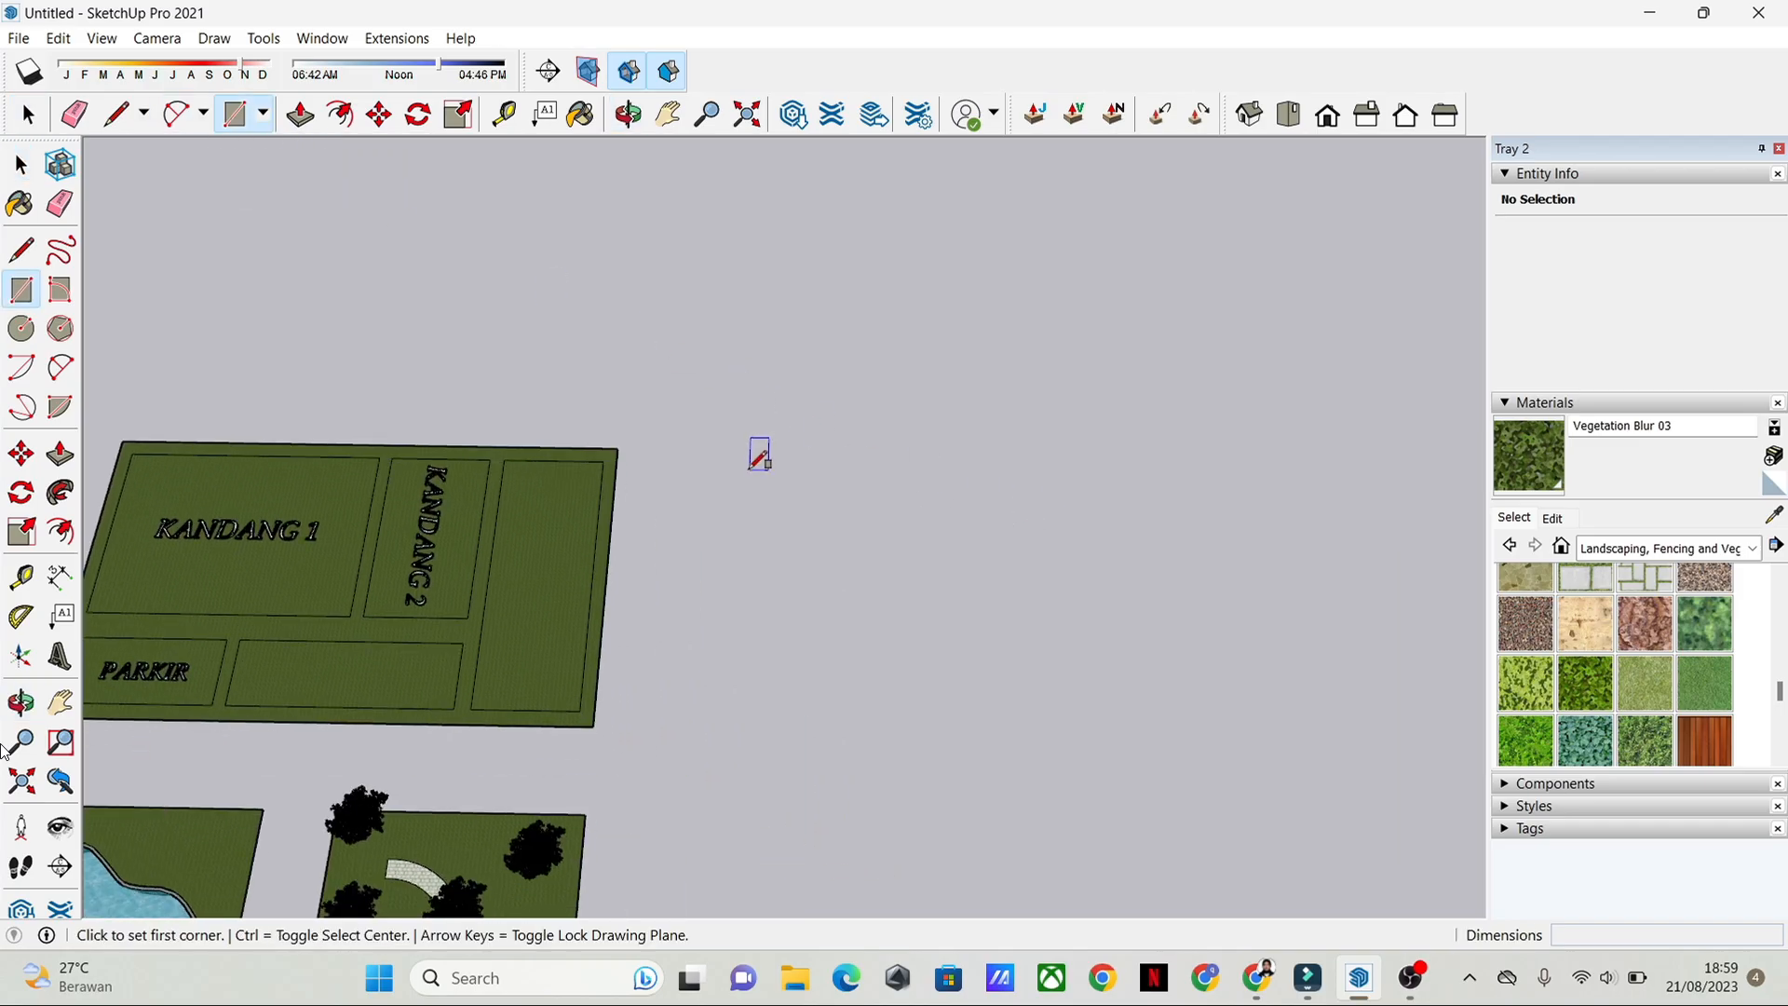
pyautogui.click(736, 449)
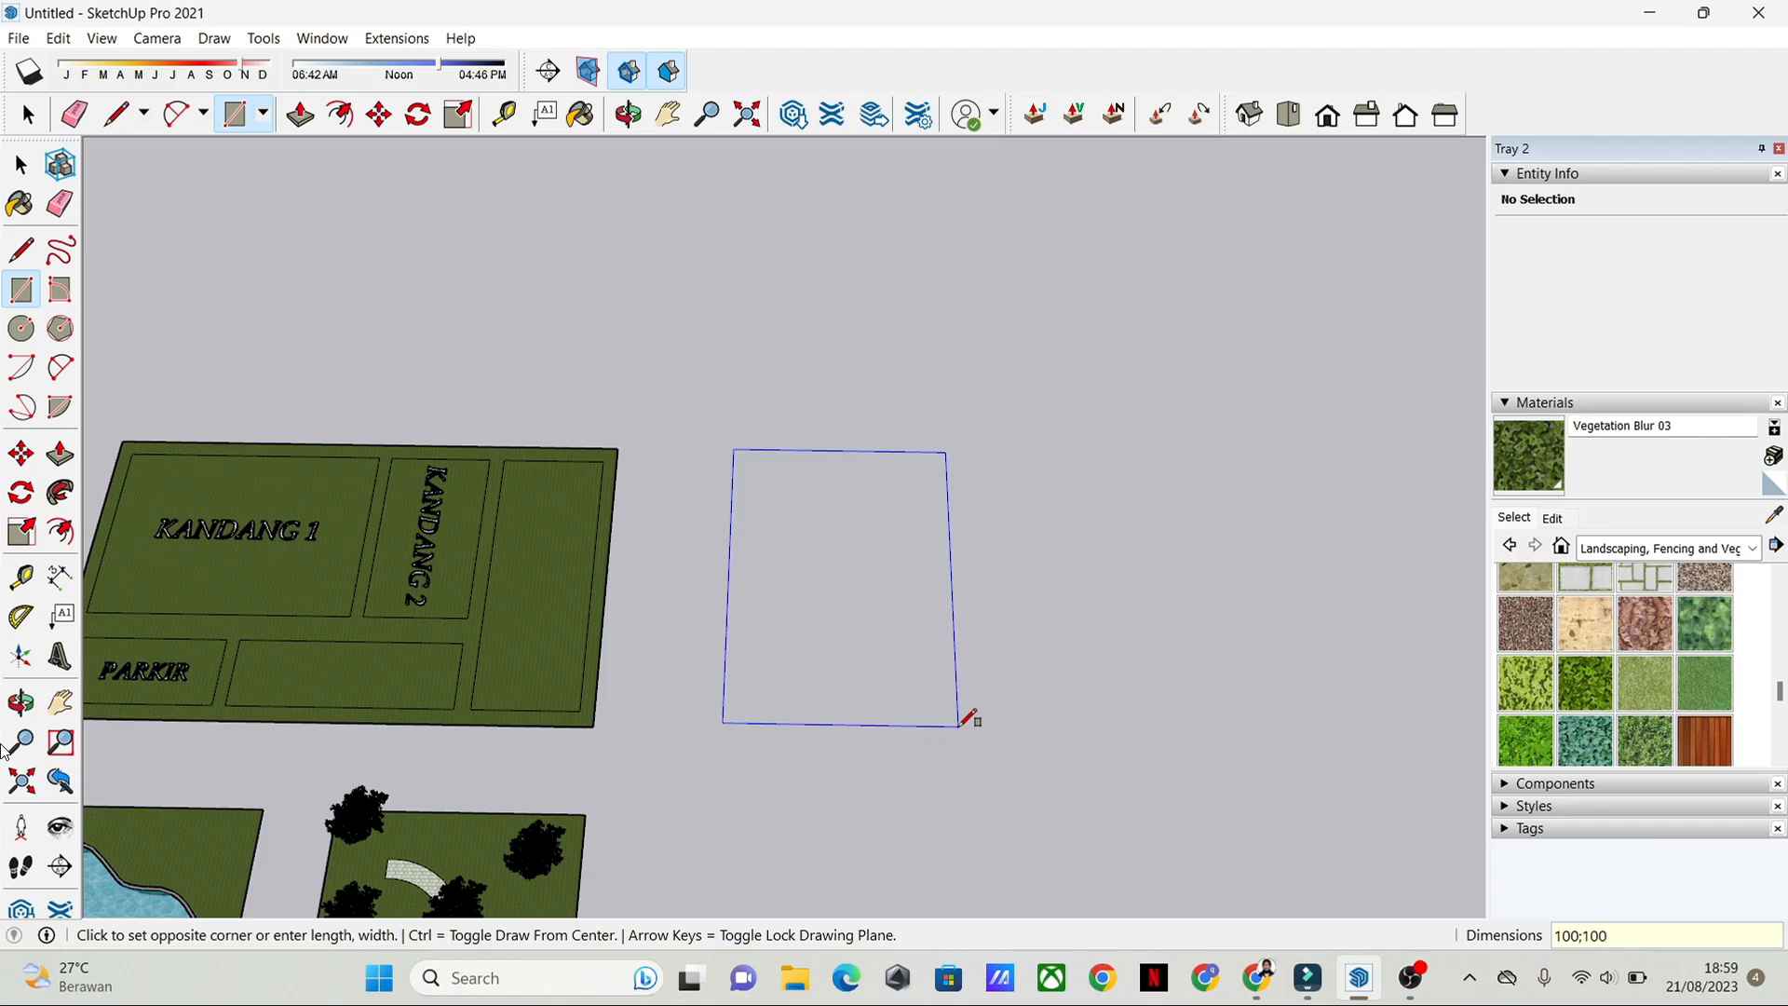
pyautogui.press('Return')
pyautogui.scroll(-5, 969, 719)
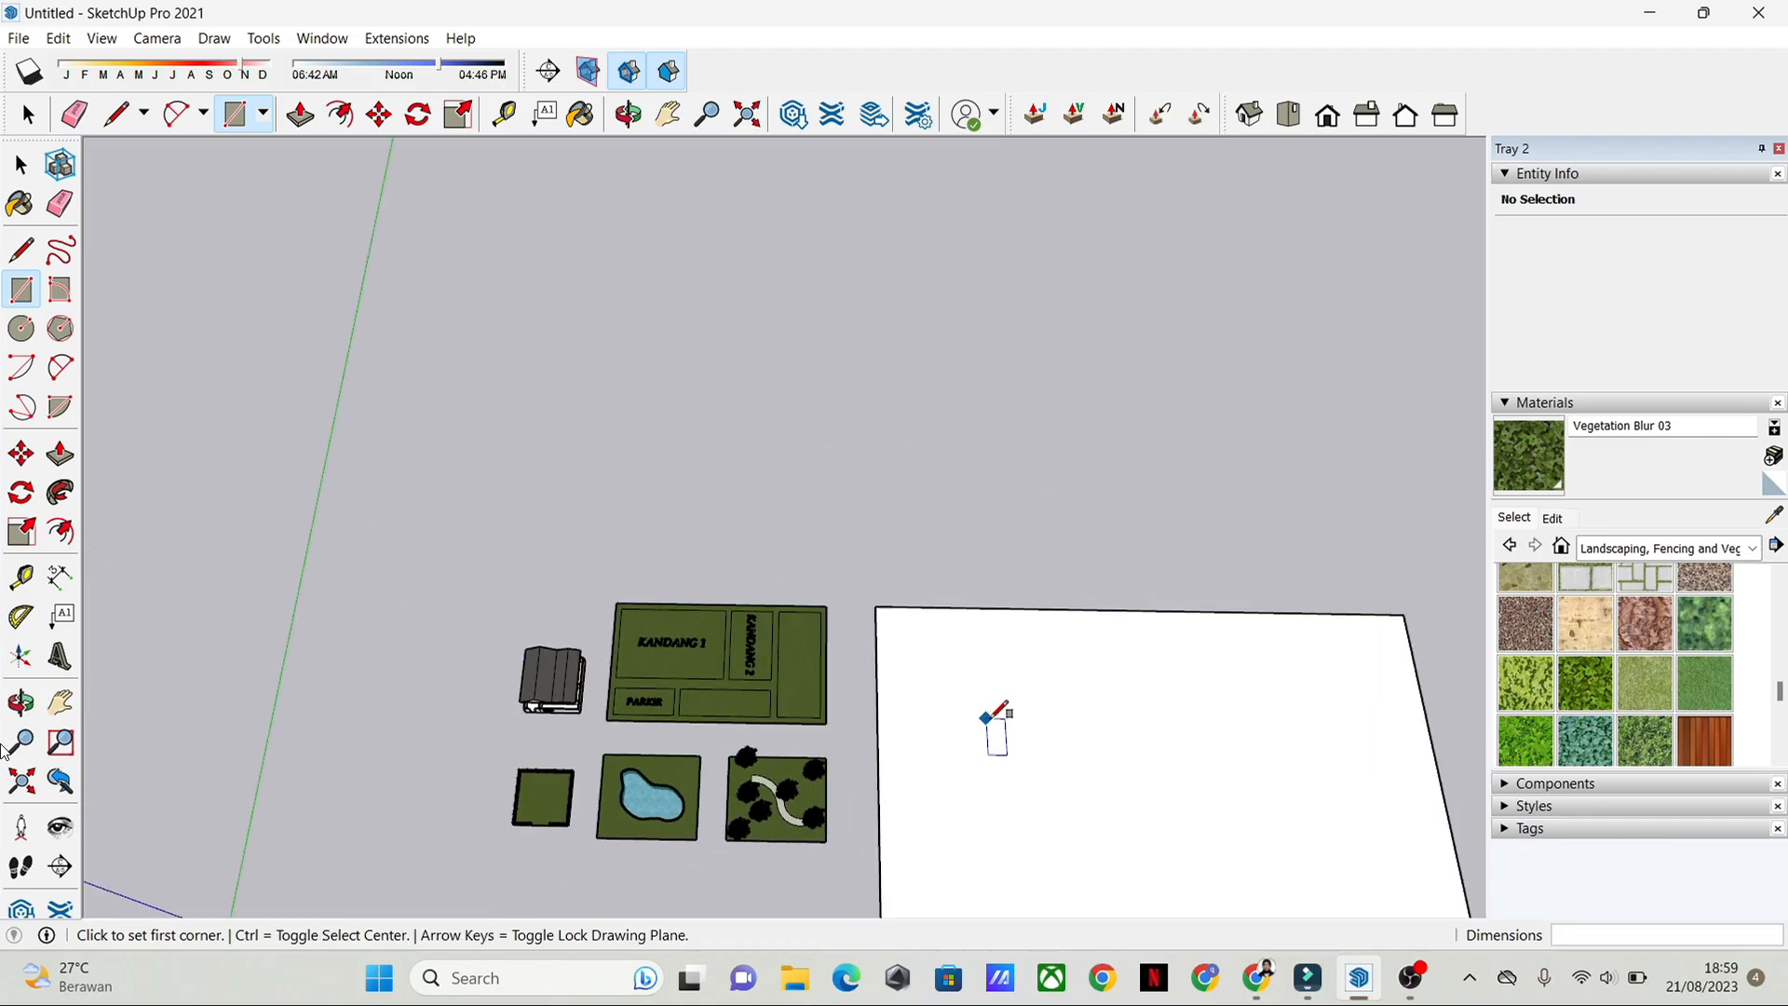
# Step: Undo the 100 by 100 ground rectangle drawn beside the example plots
pyautogui.moveTo(993, 718); pyautogui.dragTo(843, 494, button='middle')
pyautogui.scroll(2, 764, 481)
pyautogui.press('space')
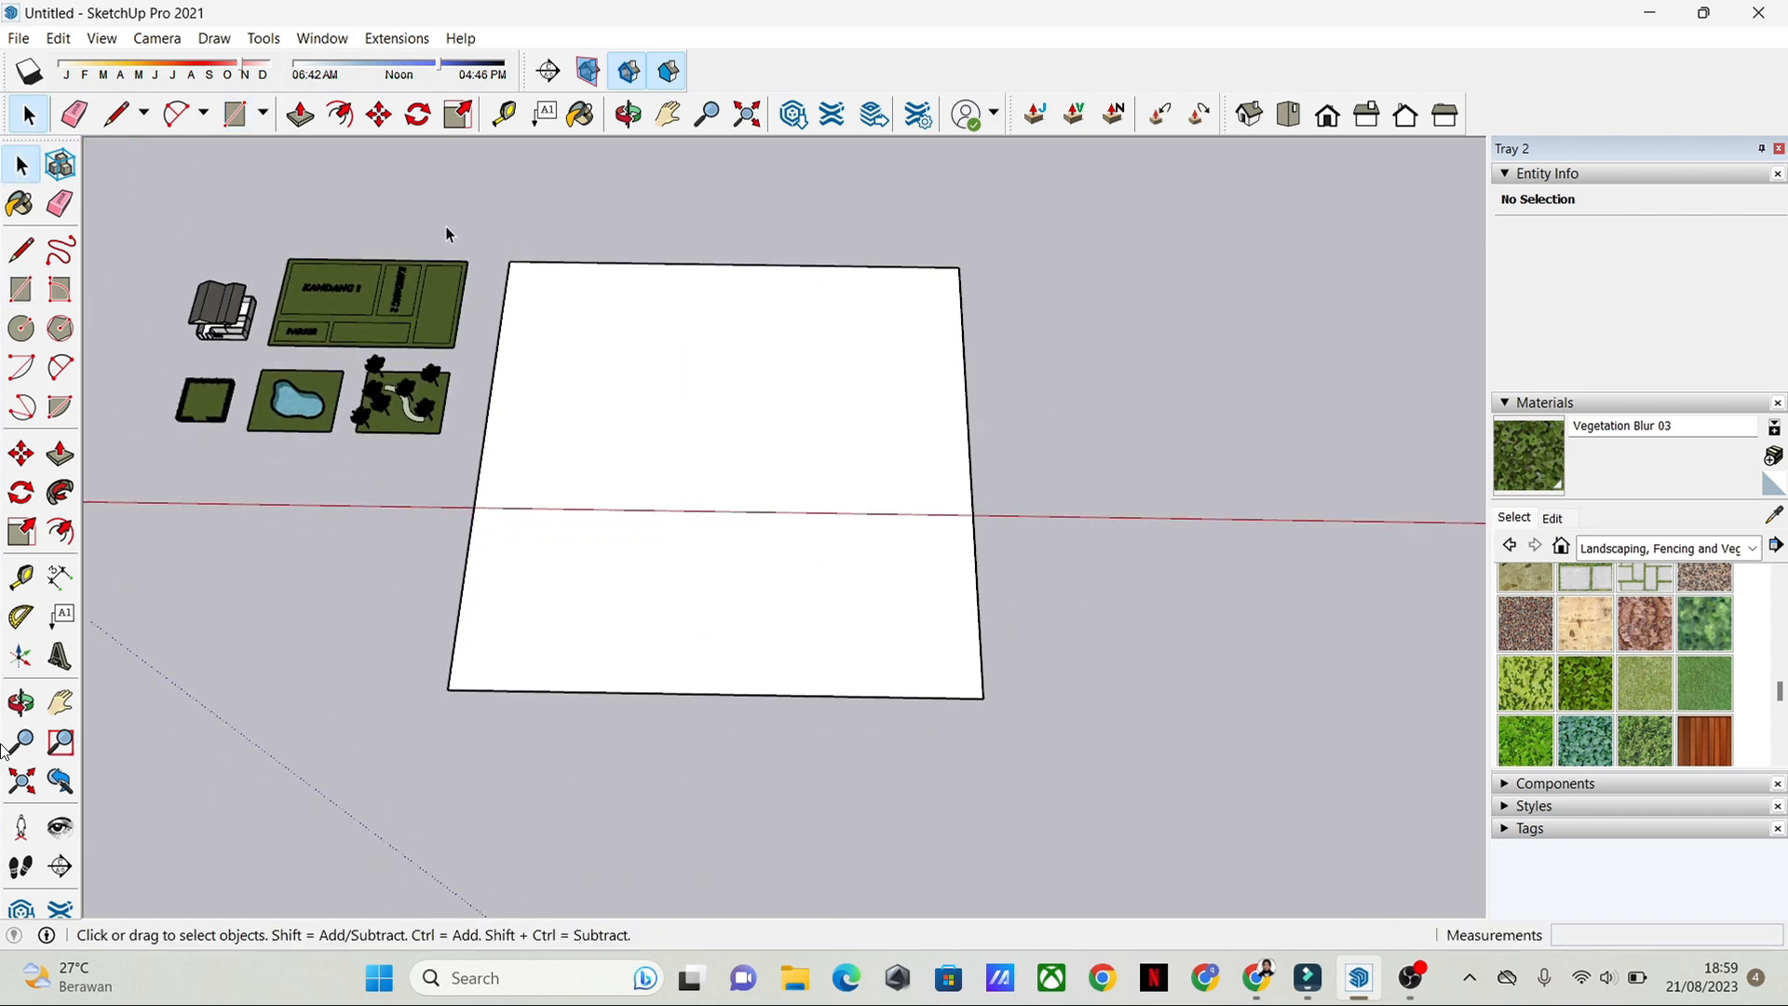
pyautogui.hotkey('ctrl', 'z')
# Step: Review the labelled ground plan, the pool plot and the tree garden from above
pyautogui.moveTo(555, 292); pyautogui.dragTo(813, 279, button='middle')
pyautogui.scroll(3, 610, 442)
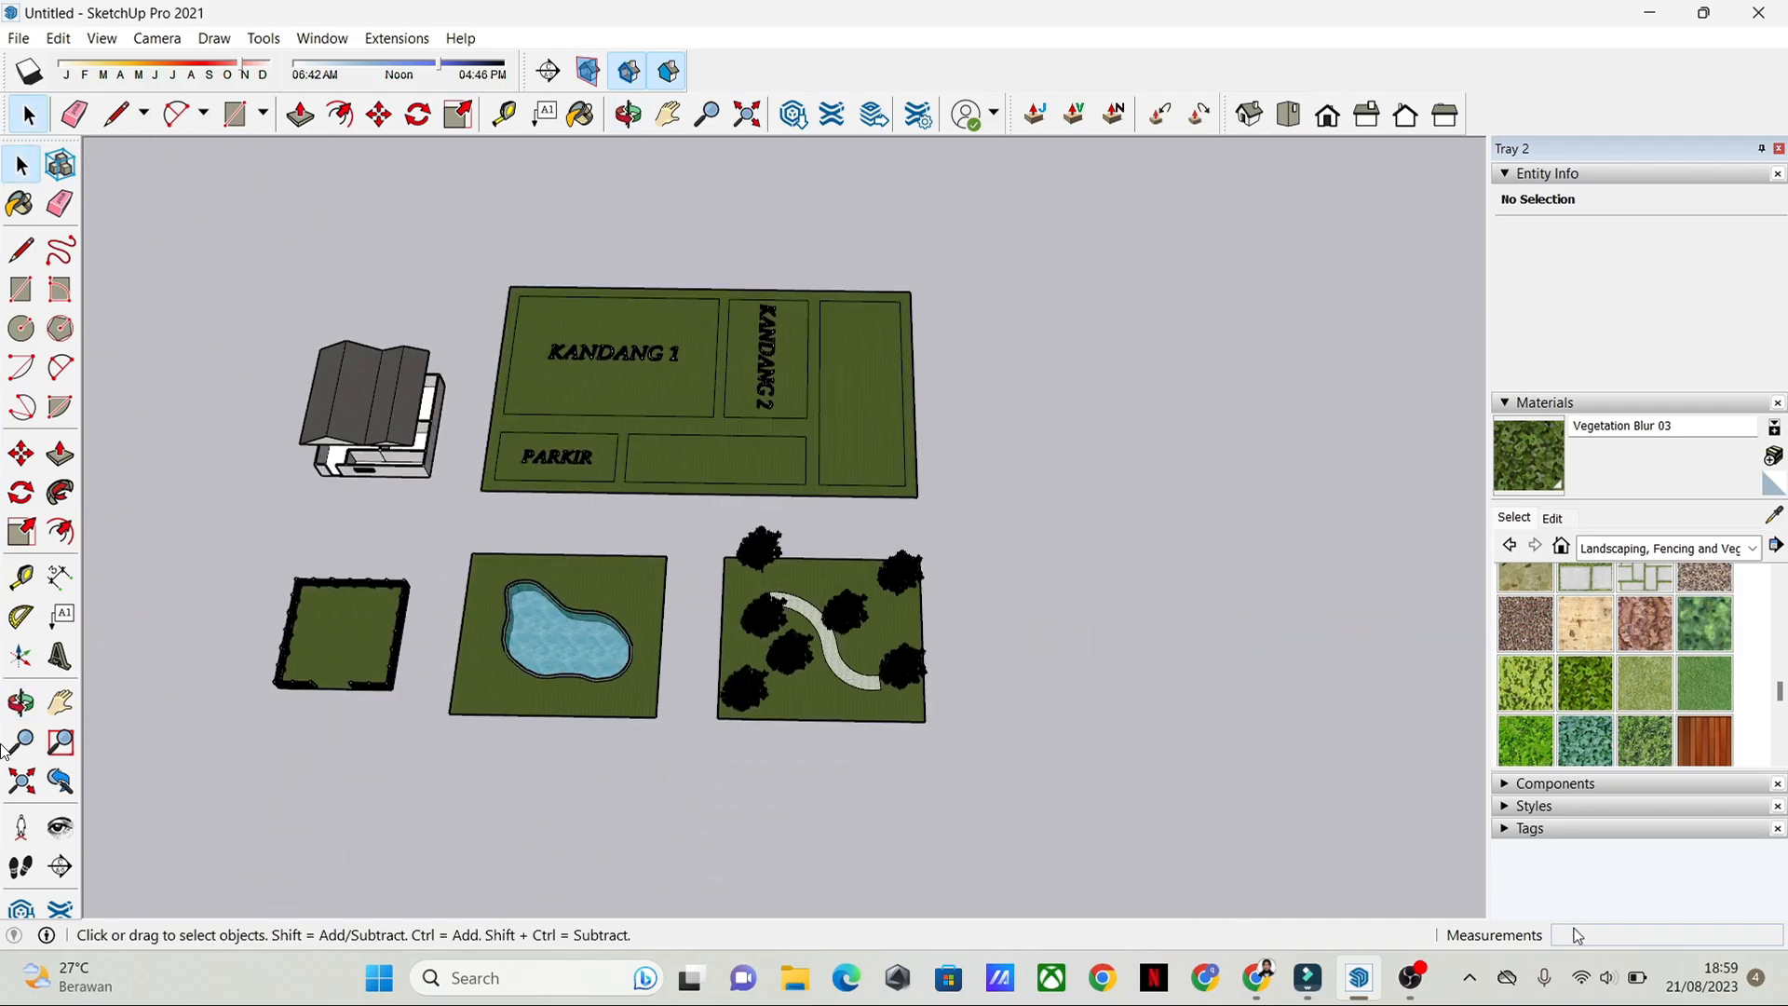
pyautogui.moveTo(755, 456); pyautogui.dragTo(1240, 204, button='middle')
pyautogui.scroll(5, 924, 481)
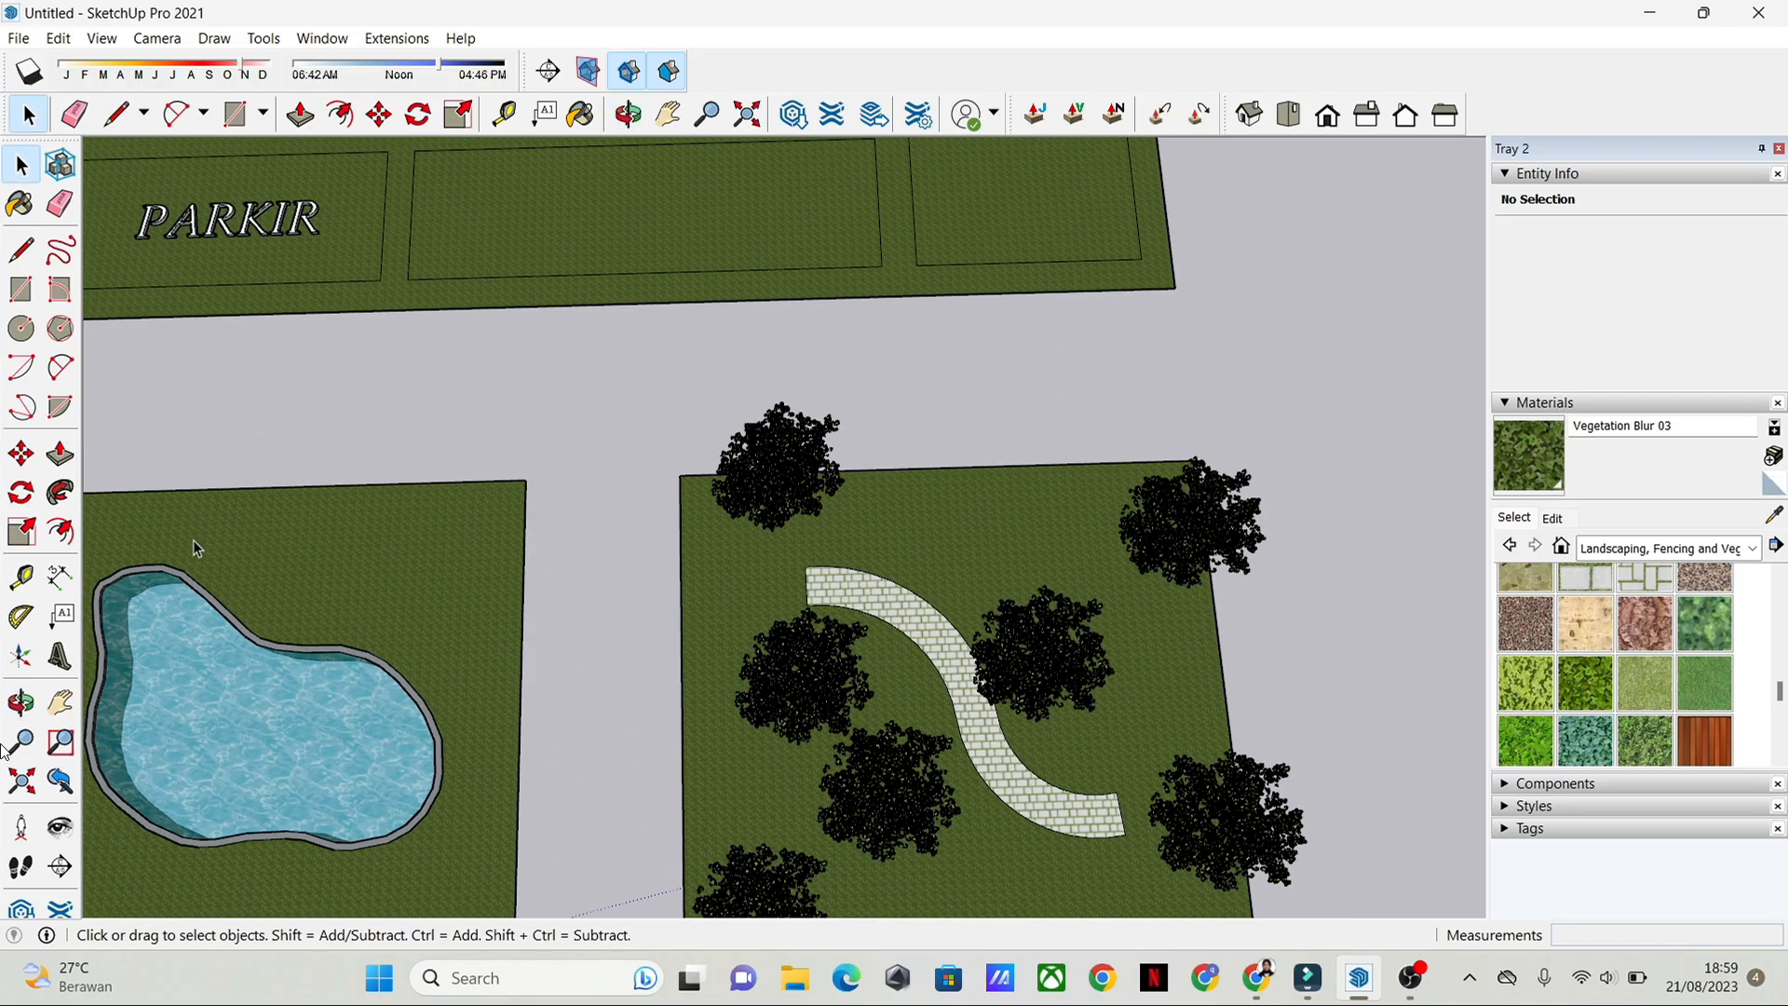
pyautogui.scroll(3, 193, 539)
pyautogui.keyDown('shift'); pyautogui.moveTo(561, 502); pyautogui.dragTo(921, 394, button='middle'); pyautogui.keyUp('shift')
pyautogui.scroll(3, 618, 522)
pyautogui.scroll(2, 608, 502)
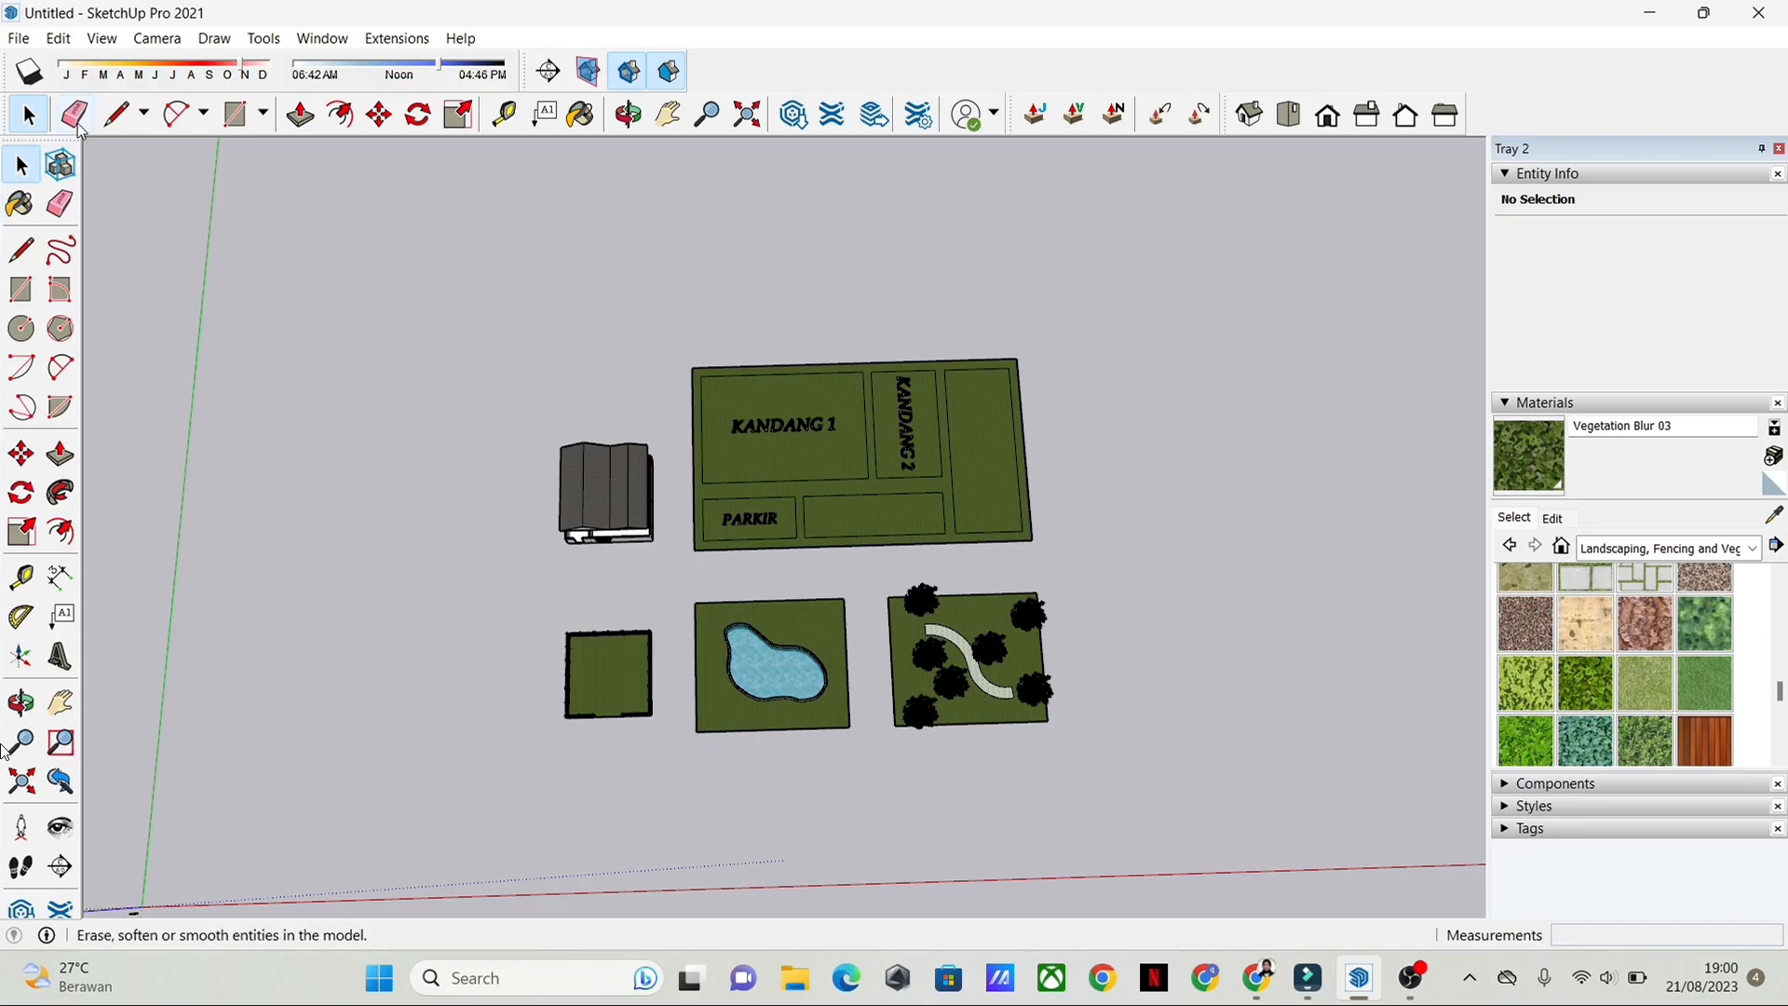
# Step: Examine how the house, fenced lawn, pool, tree garden and ground plan sit together from low and high angles
pyautogui.moveTo(607, 632)
pyautogui.mouseDown(button='middle')
pyautogui.moveTo(601, 522)
pyautogui.moveTo(652, 167)
pyautogui.moveTo(675, 171)
pyautogui.mouseUp(button='middle')
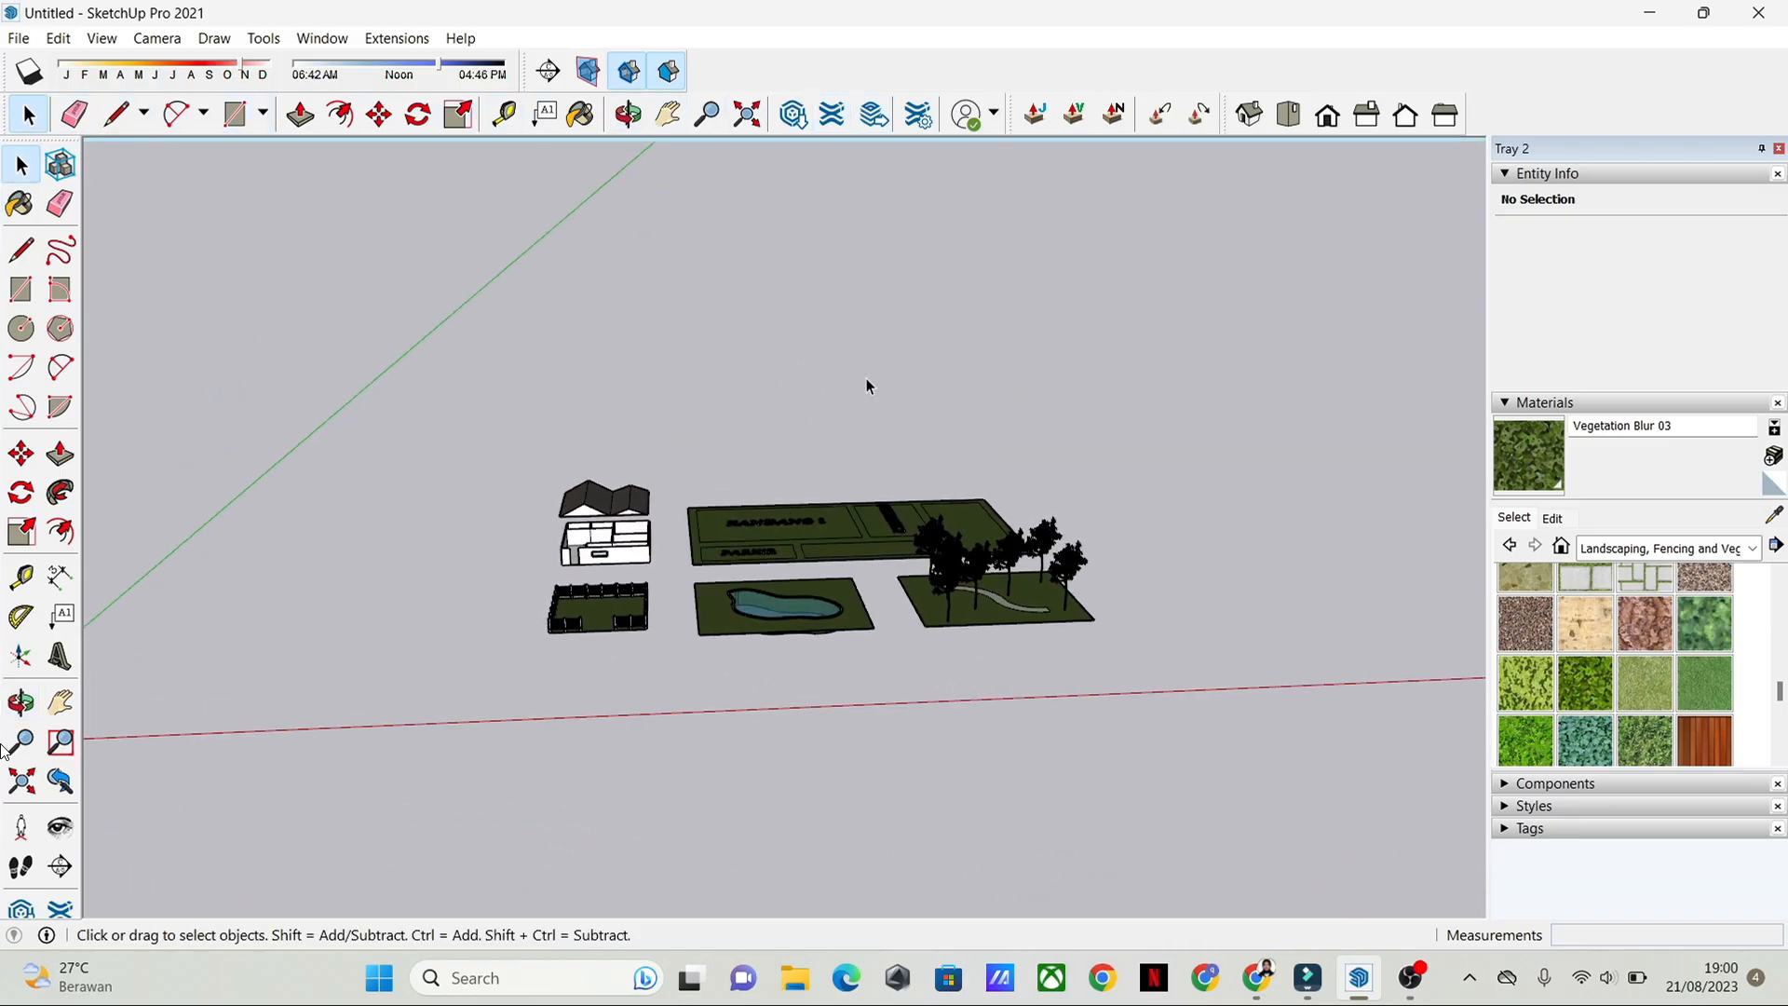
pyautogui.moveTo(1141, 471); pyautogui.dragTo(1090, 466, button='middle')
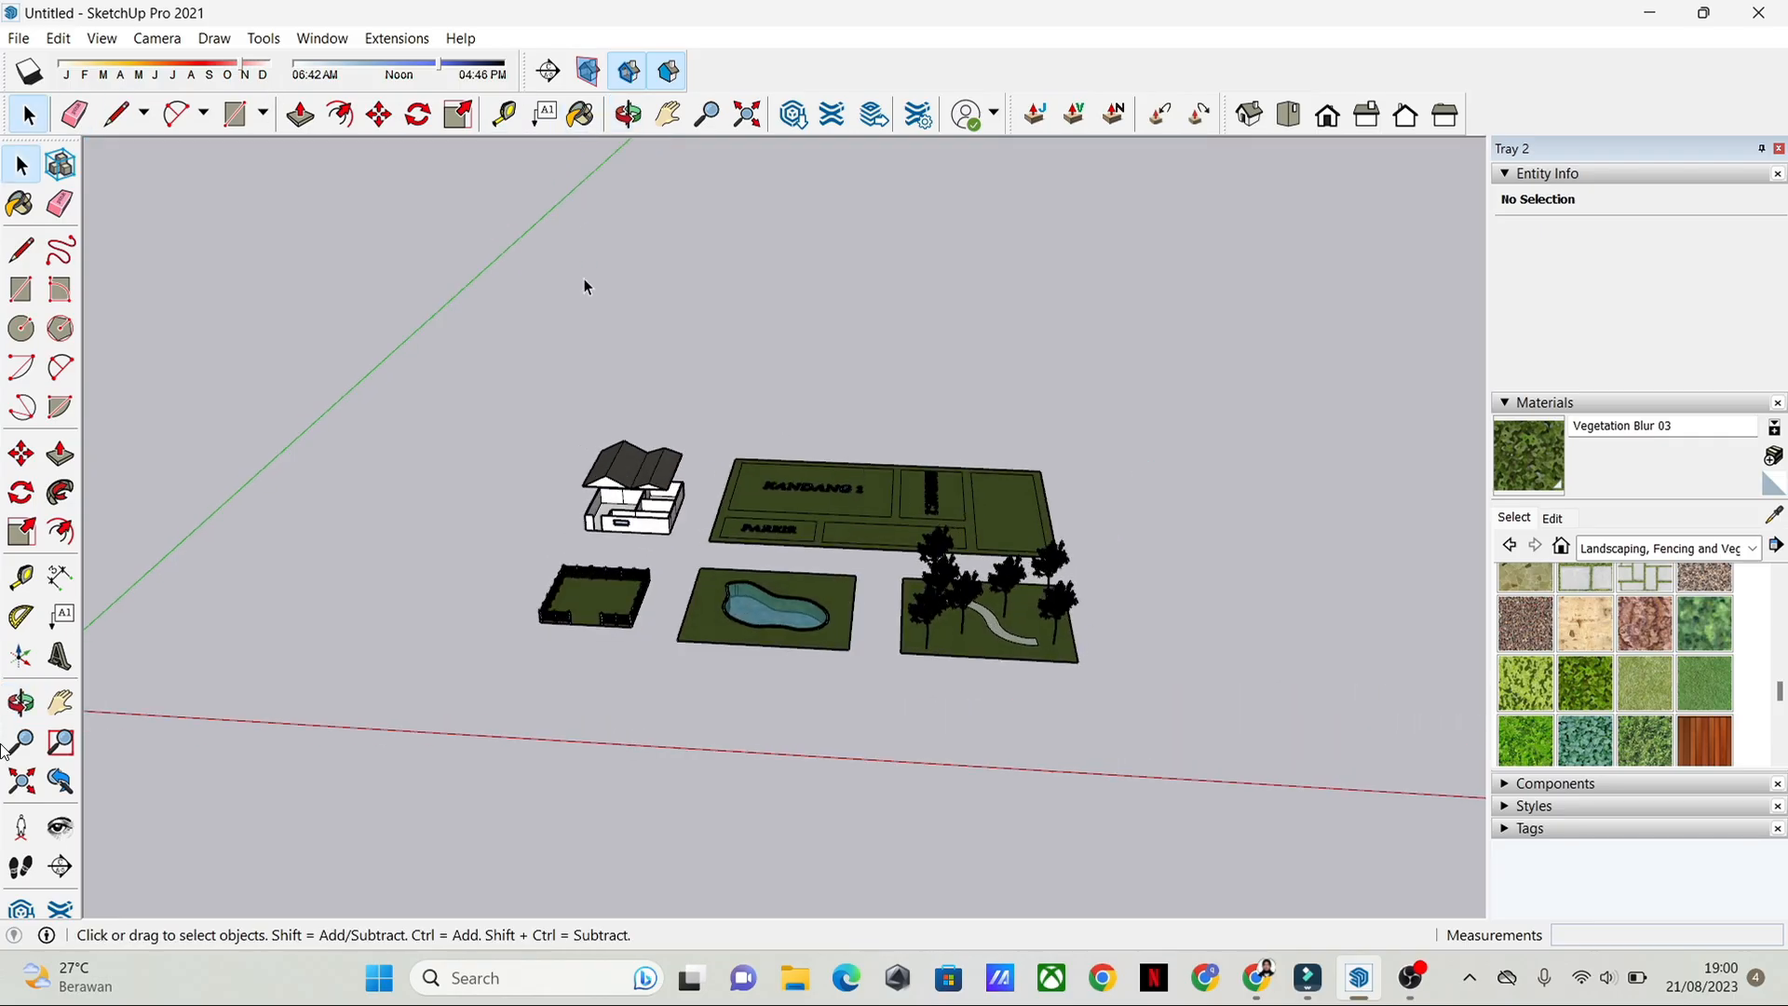
pyautogui.scroll(5, 827, 506)
pyautogui.moveTo(827, 506); pyautogui.dragTo(882, 124, button='middle')
pyautogui.rightClick(933, 246)
pyautogui.click(1329, 348)
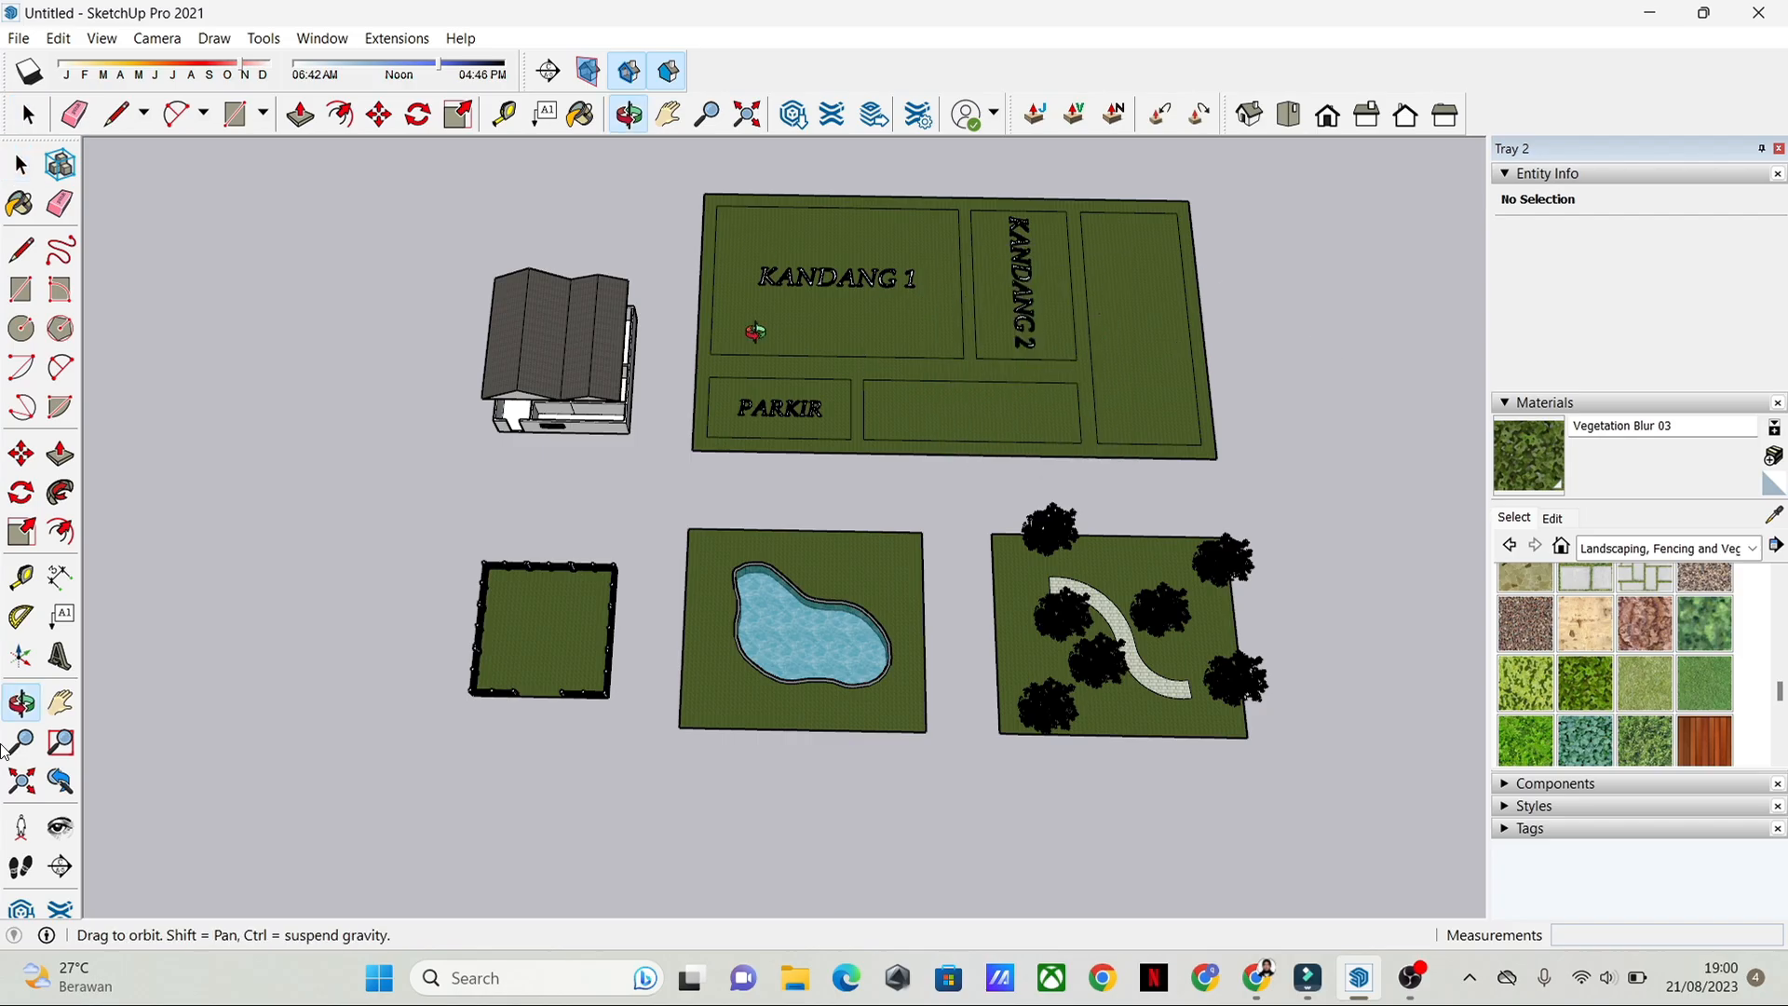
pyautogui.moveTo(756, 331); pyautogui.dragTo(758, 280)
pyautogui.scroll(4, 762, 391)
pyautogui.press('space')
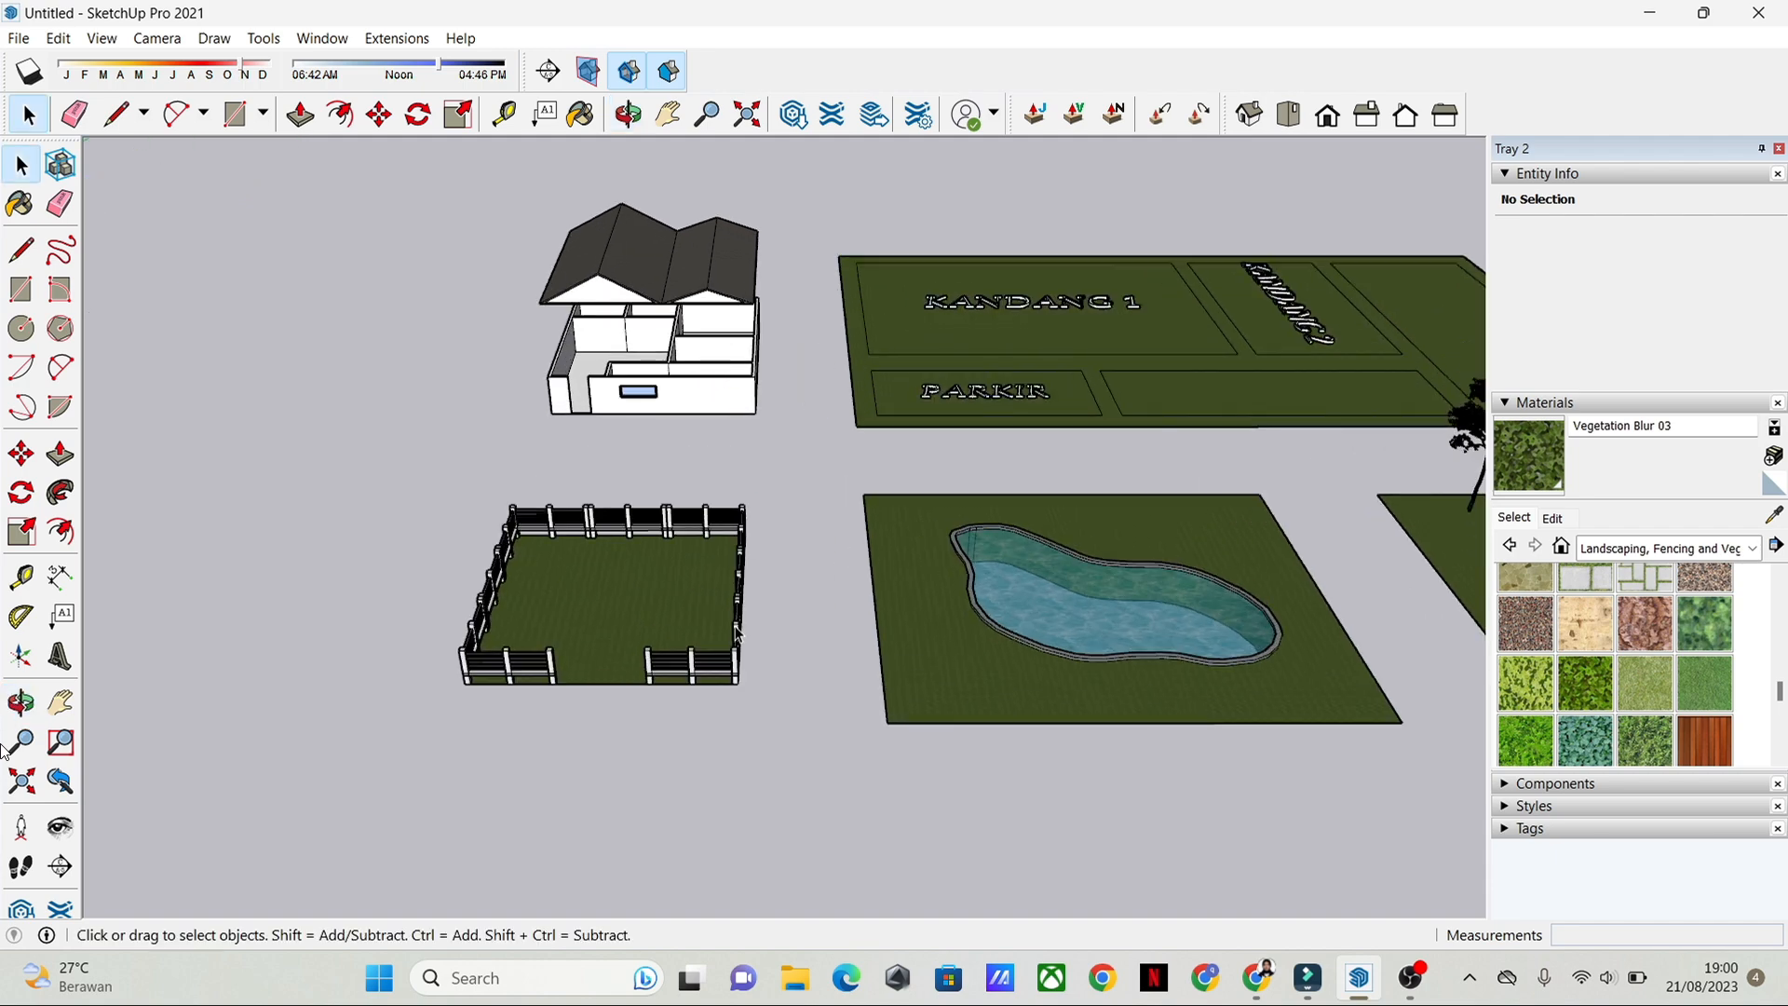
# Step: Inspect the fenced lawn's posts, rails and front opening up close
pyautogui.scroll(5, 736, 633)
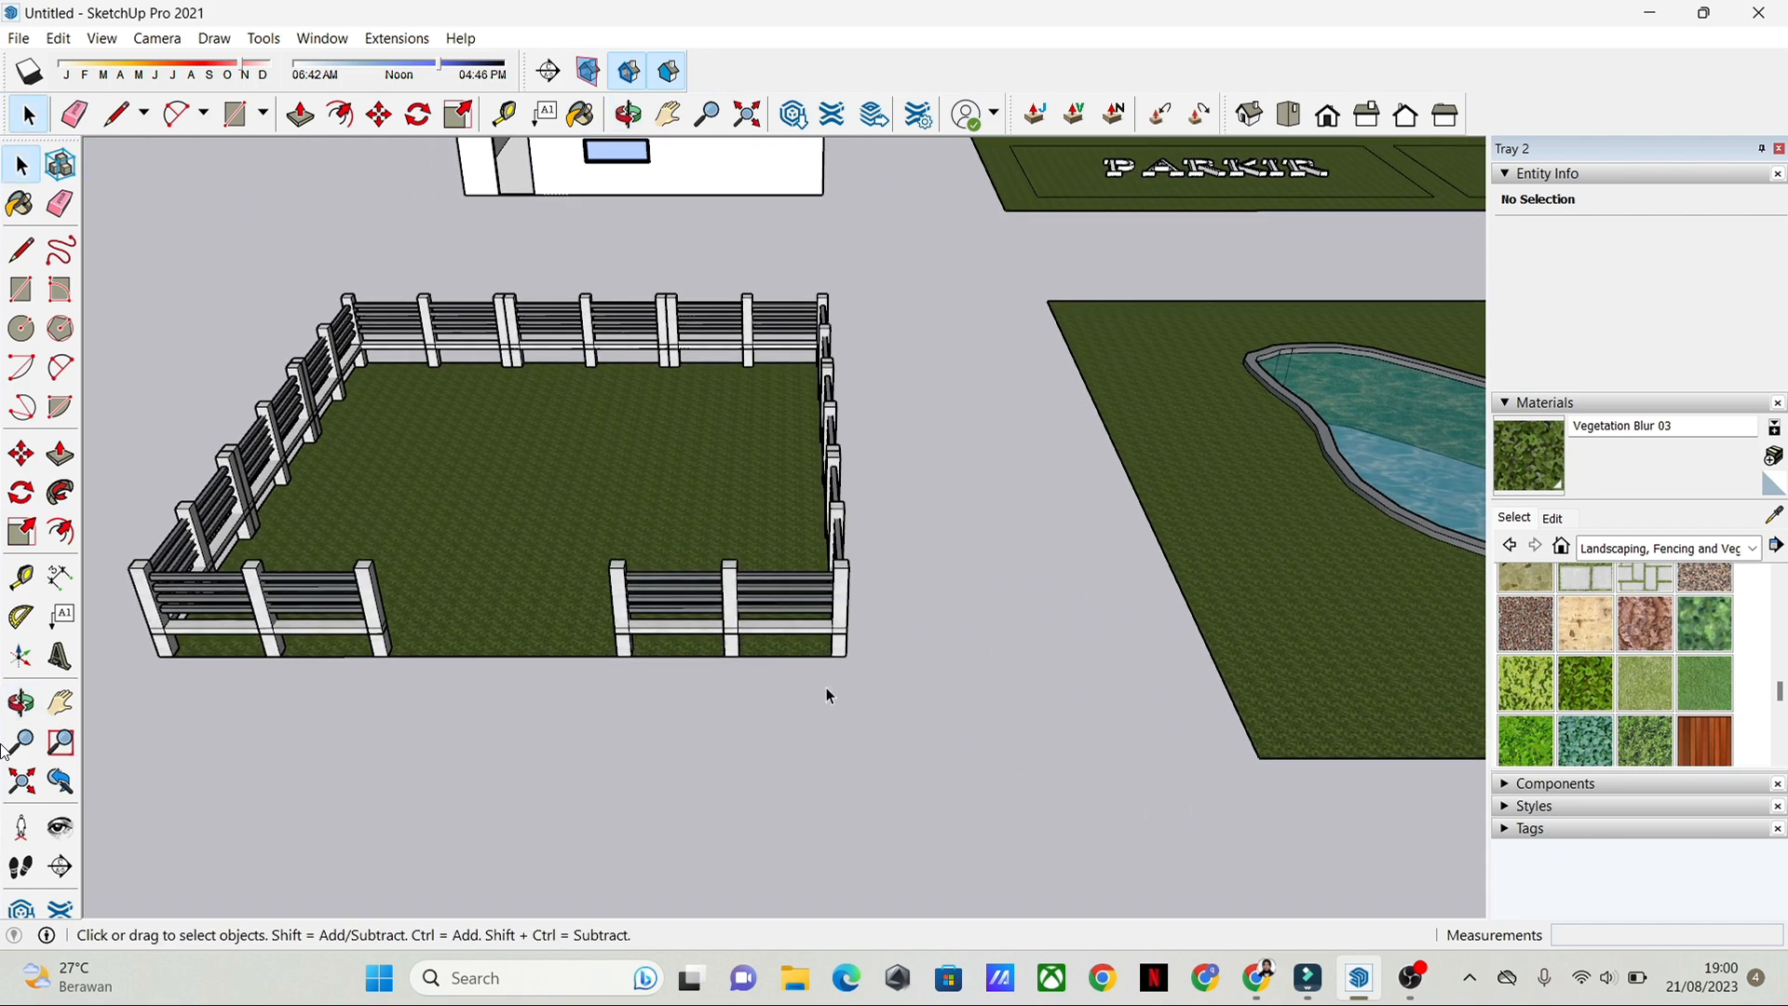
pyautogui.moveTo(826, 687); pyautogui.dragTo(488, 582, button='middle')
pyautogui.scroll(3, 521, 554)
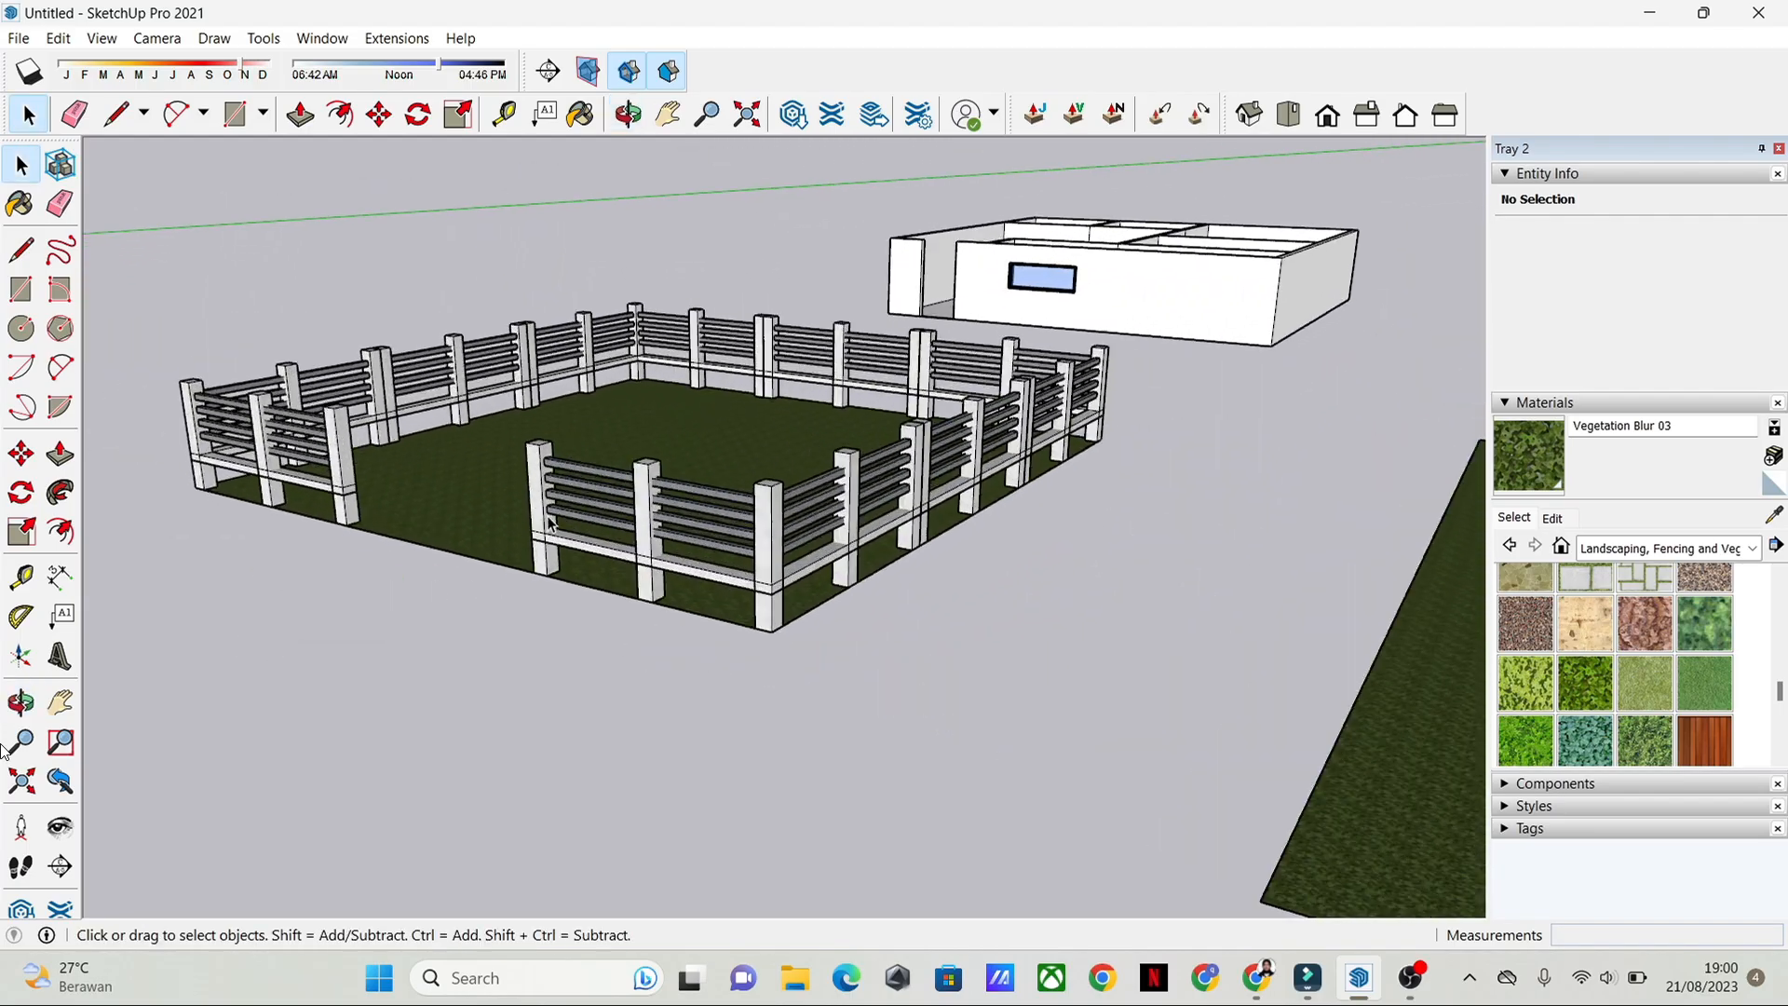
pyautogui.scroll(1, 549, 521)
pyautogui.scroll(-3, 551, 517)
pyautogui.scroll(2, 494, 524)
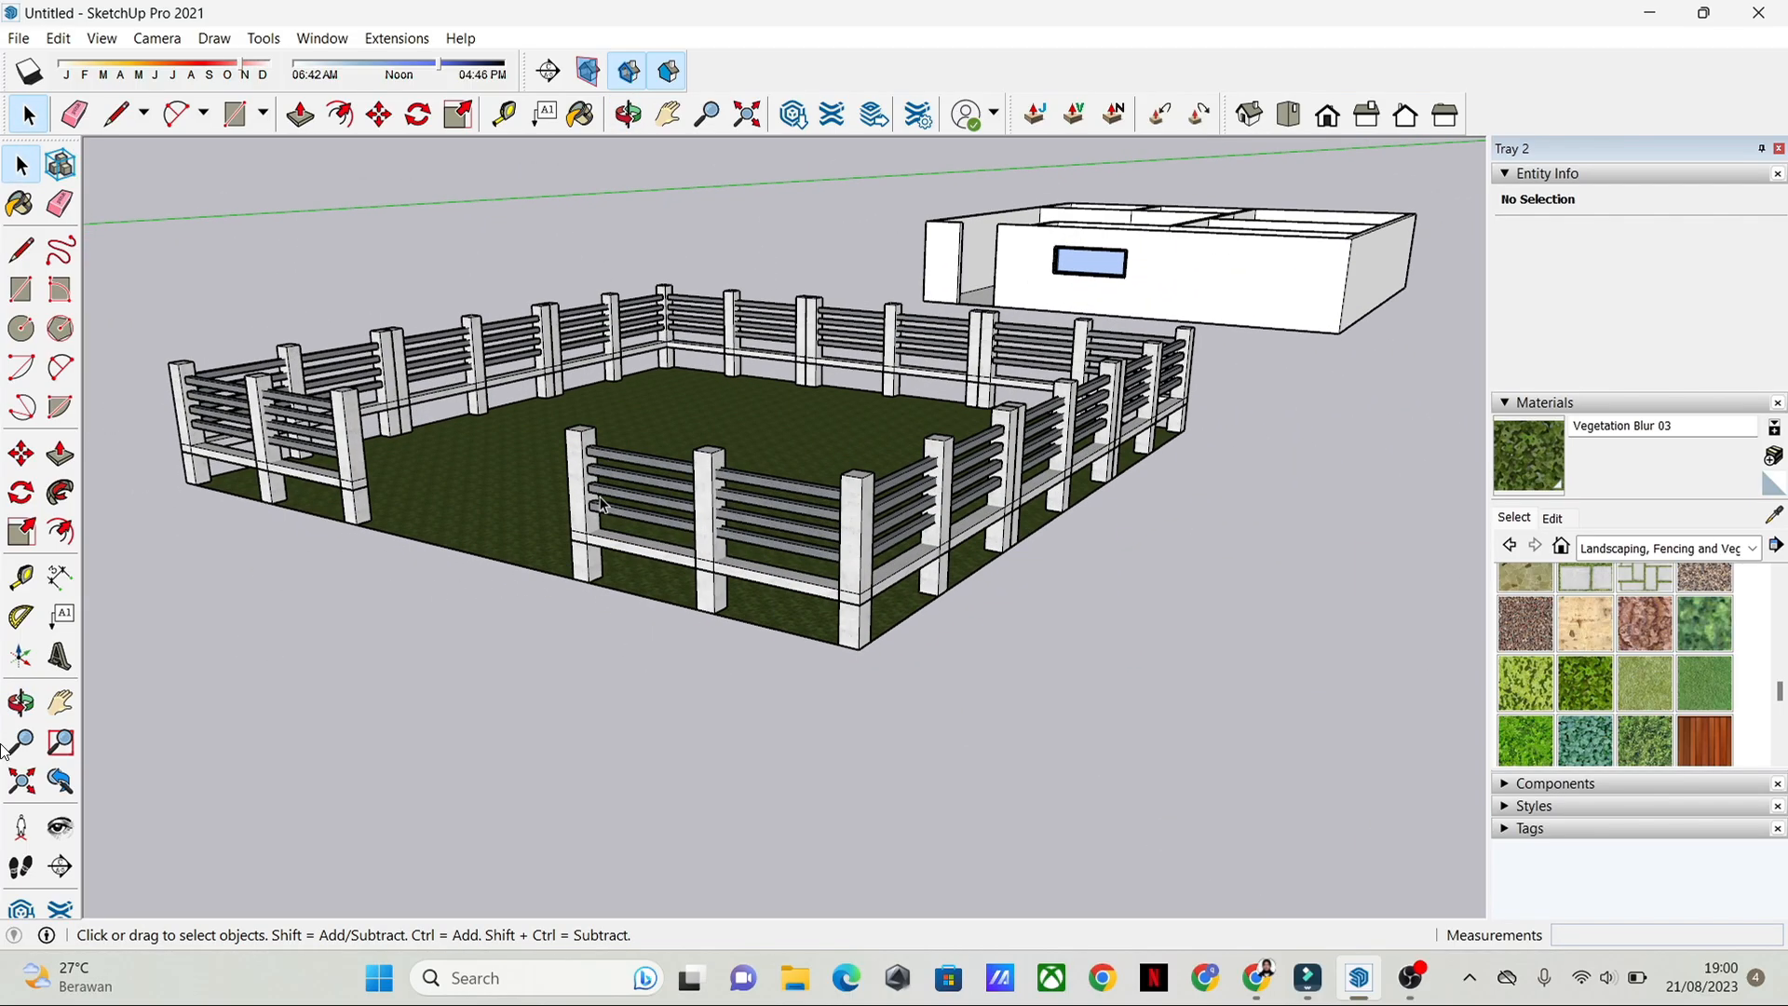
pyautogui.scroll(-4, 490, 529)
pyautogui.moveTo(498, 536); pyautogui.dragTo(728, 610, button='middle')
pyautogui.scroll(-2, 728, 610)
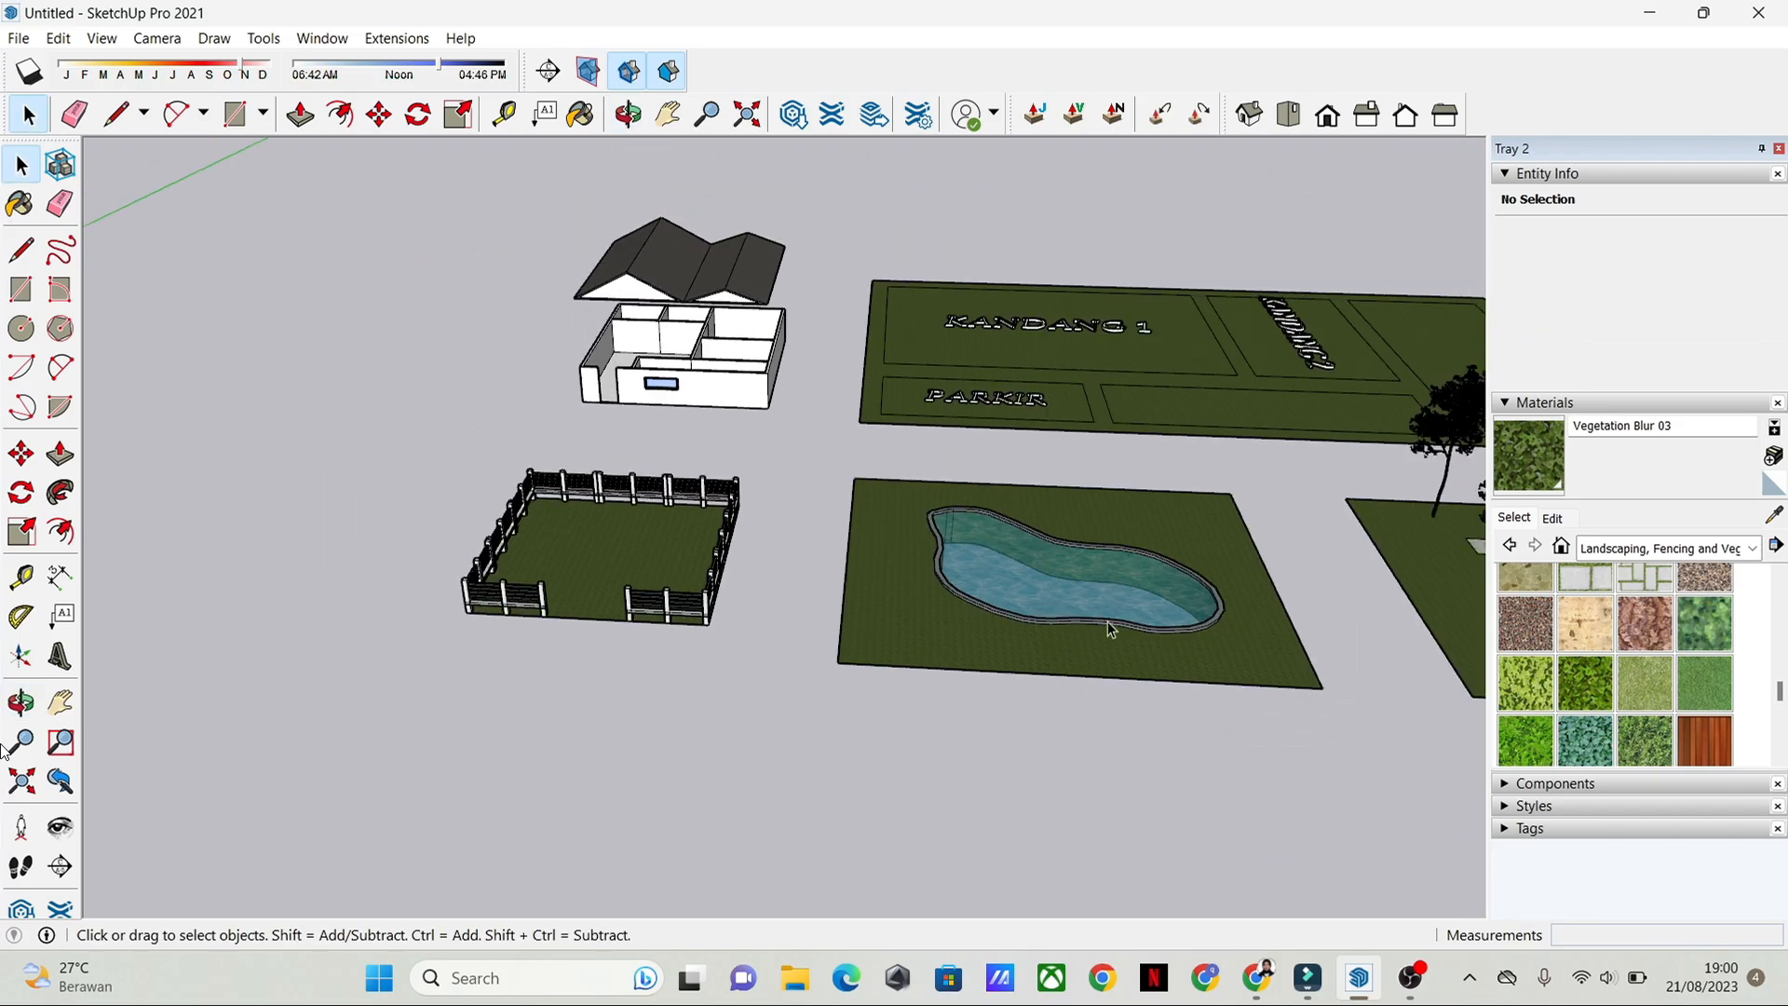
# Step: Look over the pool plot, the tree garden and the empty ground beyond them
pyautogui.moveTo(1108, 622); pyautogui.dragTo(435, 611, button='middle')
pyautogui.moveTo(866, 556); pyautogui.dragTo(400, 564, button='middle')
pyautogui.scroll(-2, 400, 565)
pyautogui.scroll(-3, 400, 564)
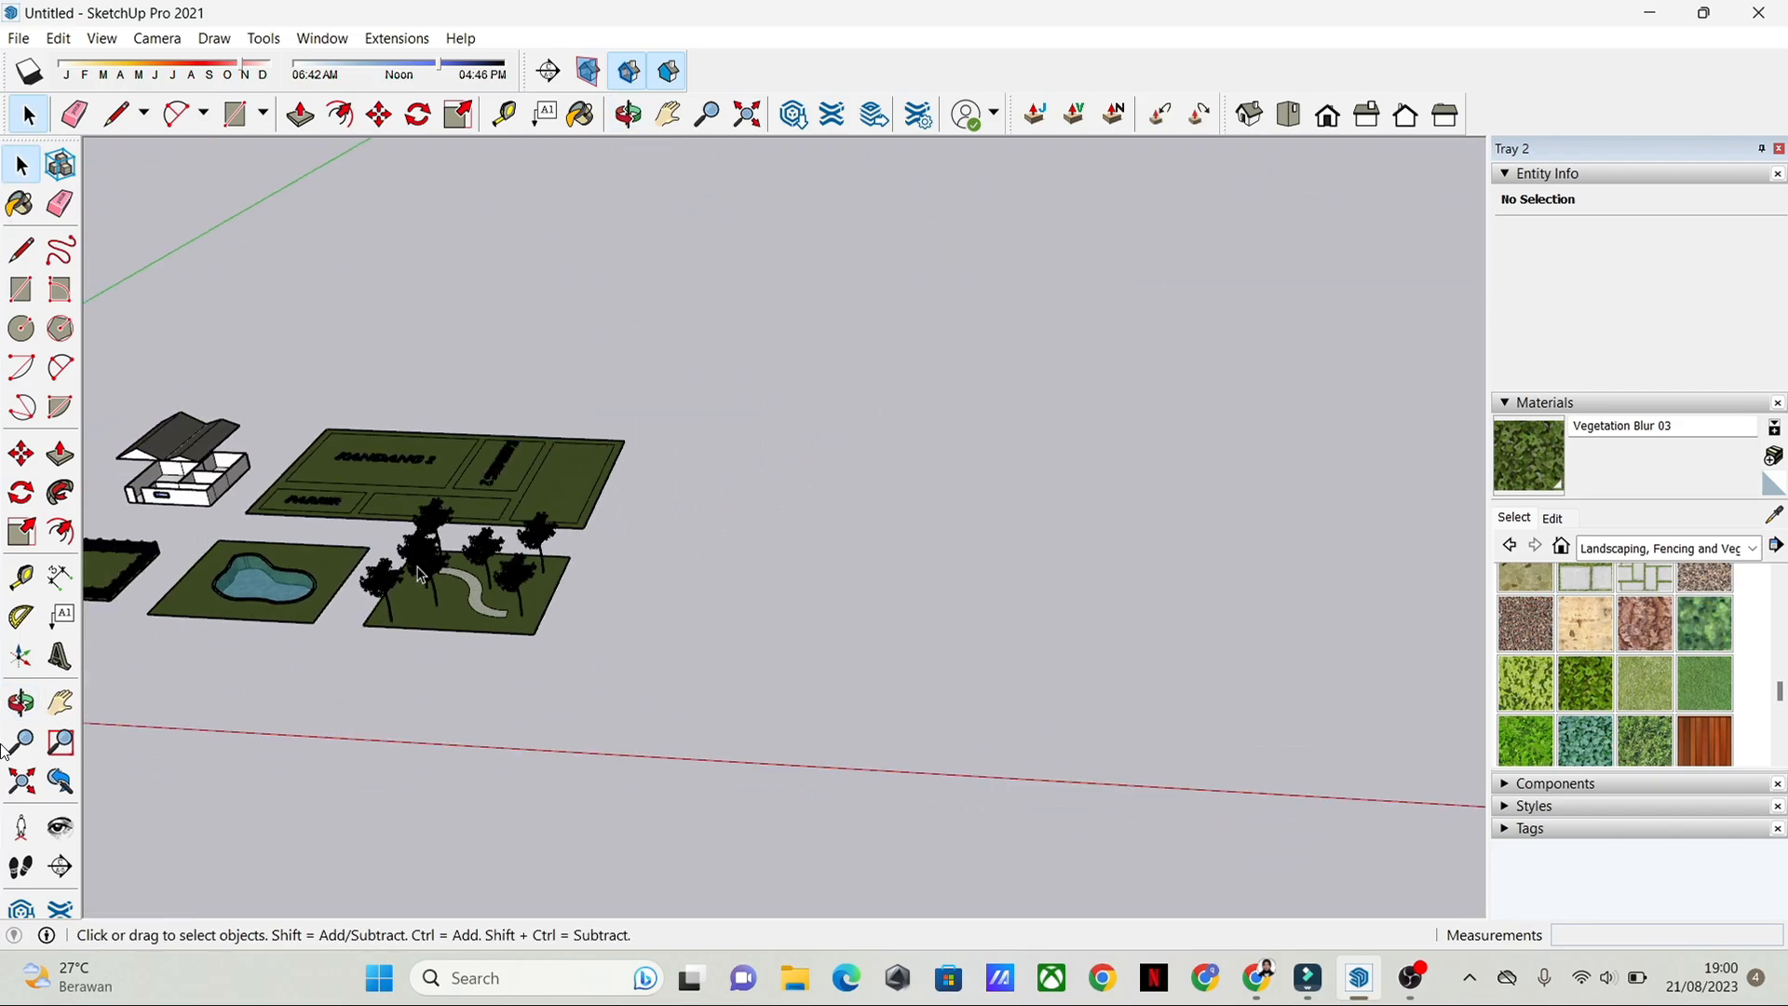
pyautogui.moveTo(559, 550)
pyautogui.mouseDown(button='middle')
pyautogui.moveTo(699, 579)
pyautogui.moveTo(622, 600)
pyautogui.moveTo(778, 713)
pyautogui.moveTo(590, 639)
pyautogui.moveTo(1194, 562)
pyautogui.mouseUp(button='middle')
pyautogui.scroll(3, 781, 710)
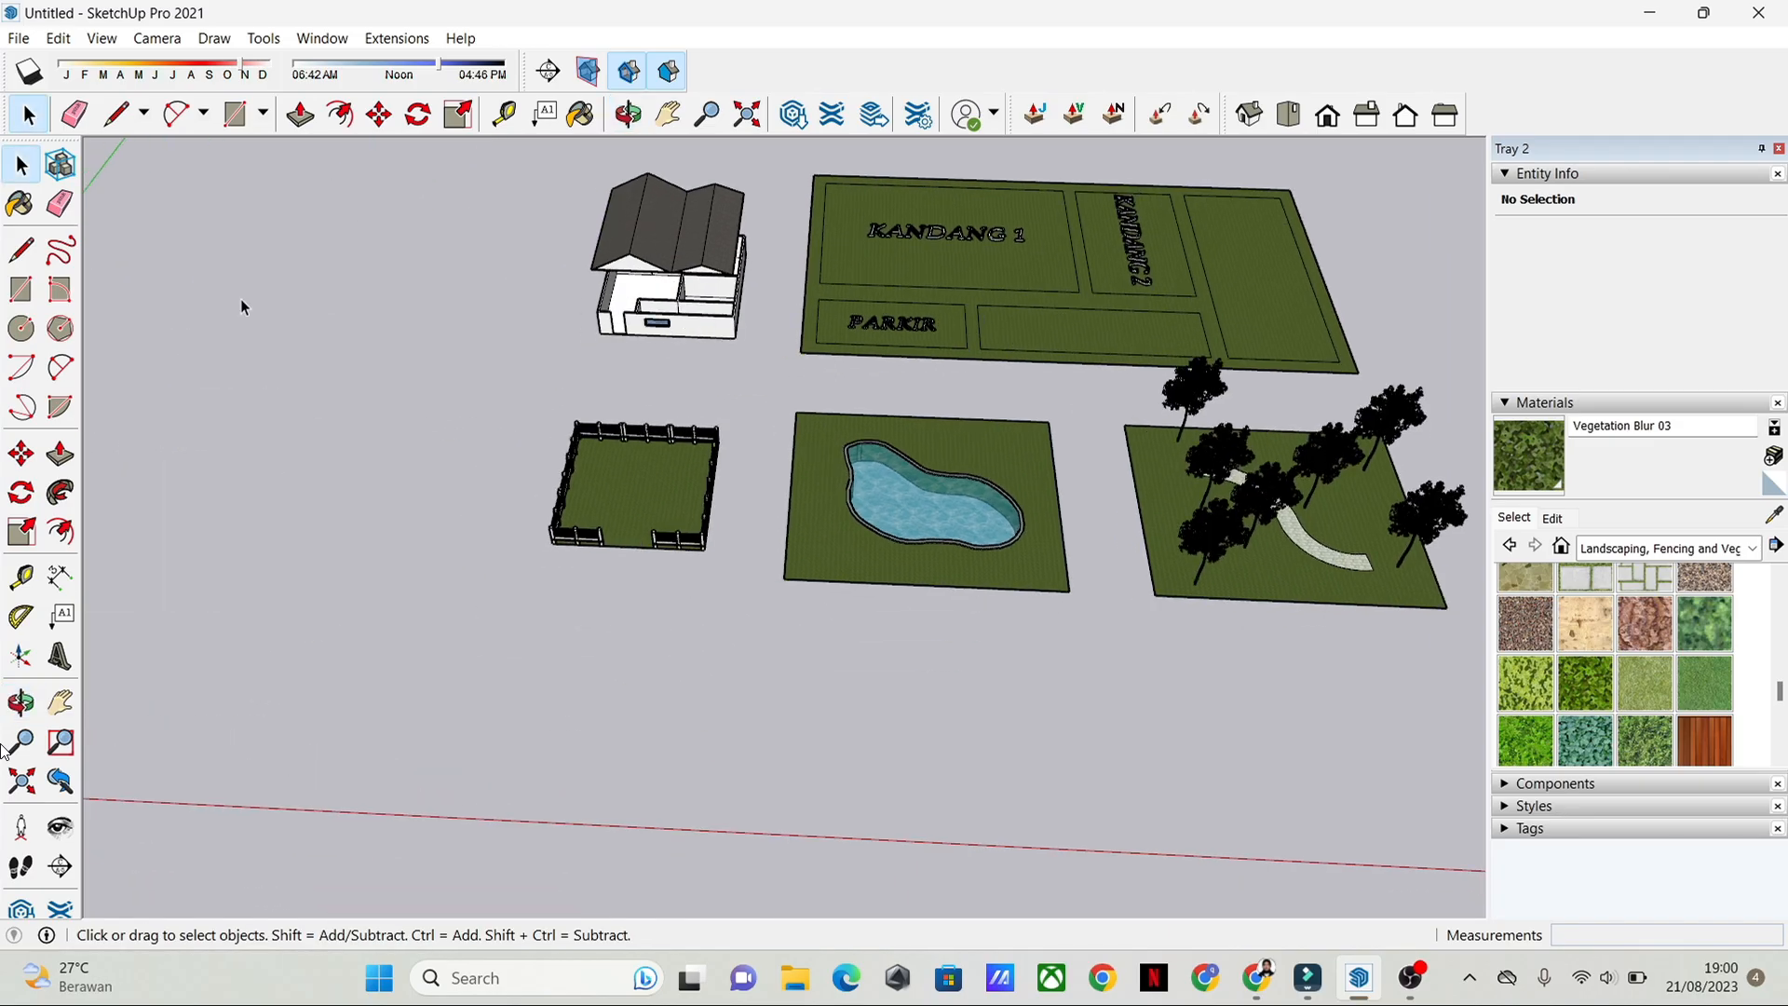
# Step: Examine the fenced lawn and the empty ground in front of its opening from several angles
pyautogui.scroll(3, 568, 569)
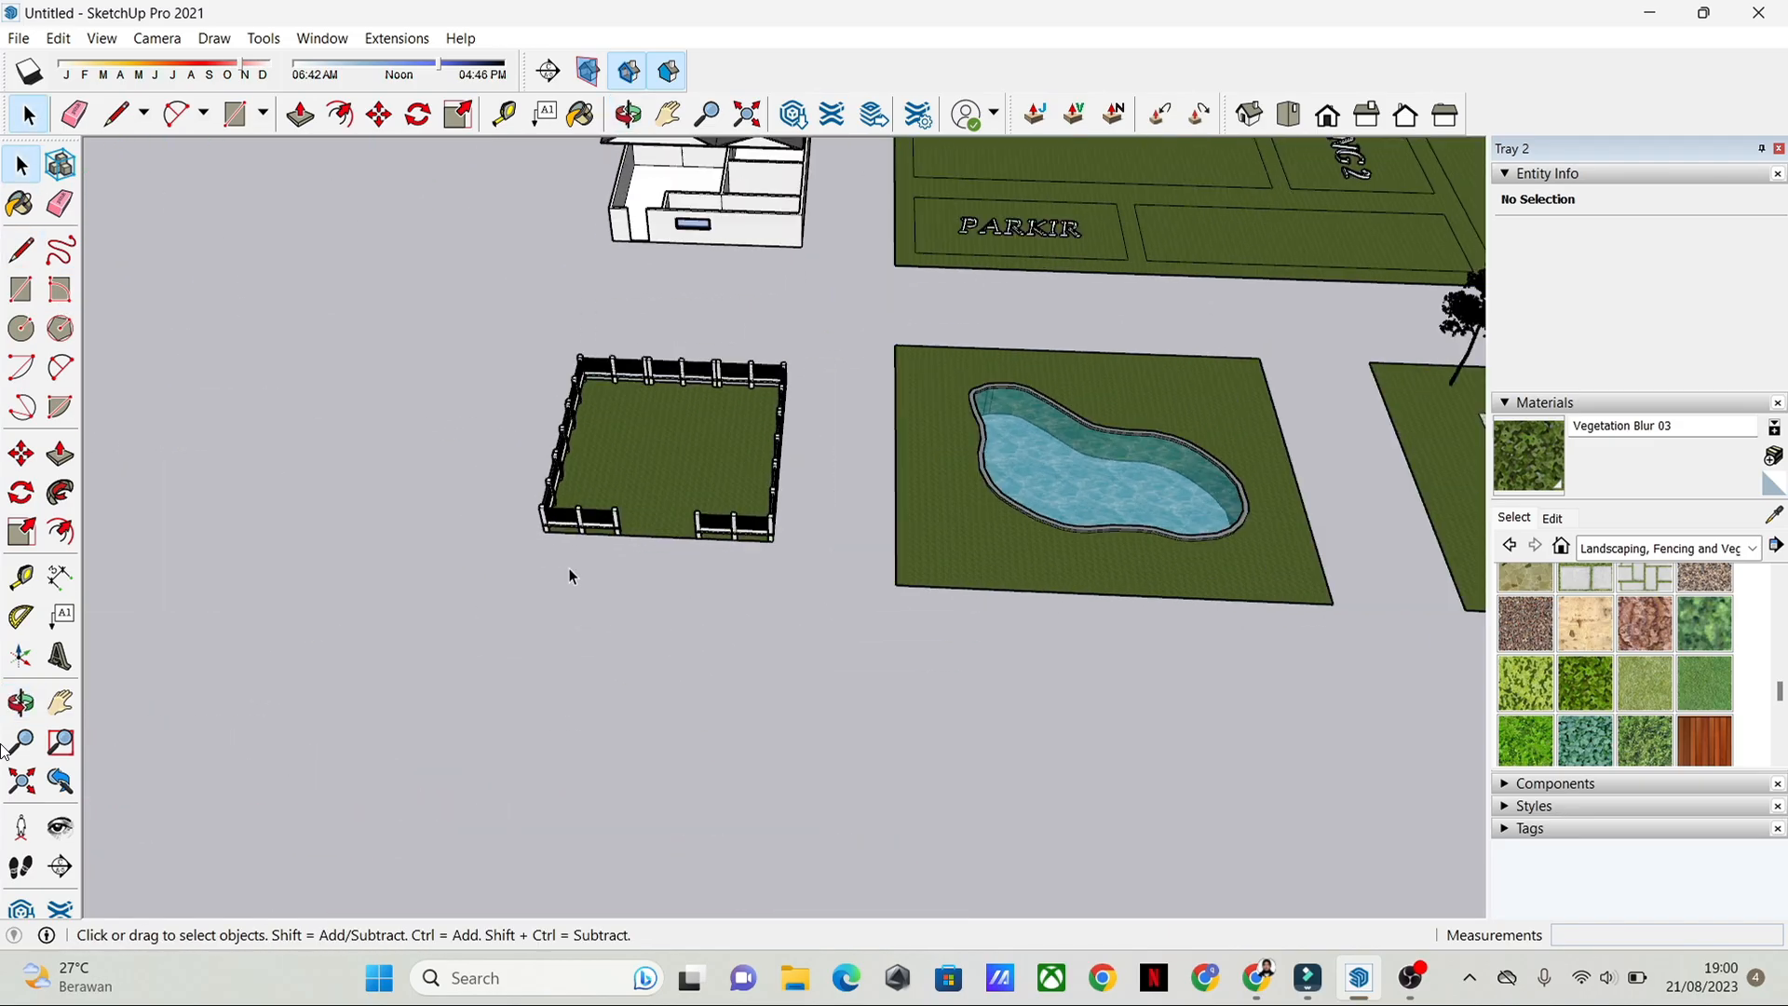
pyautogui.moveTo(568, 569); pyautogui.dragTo(605, 479, button='middle')
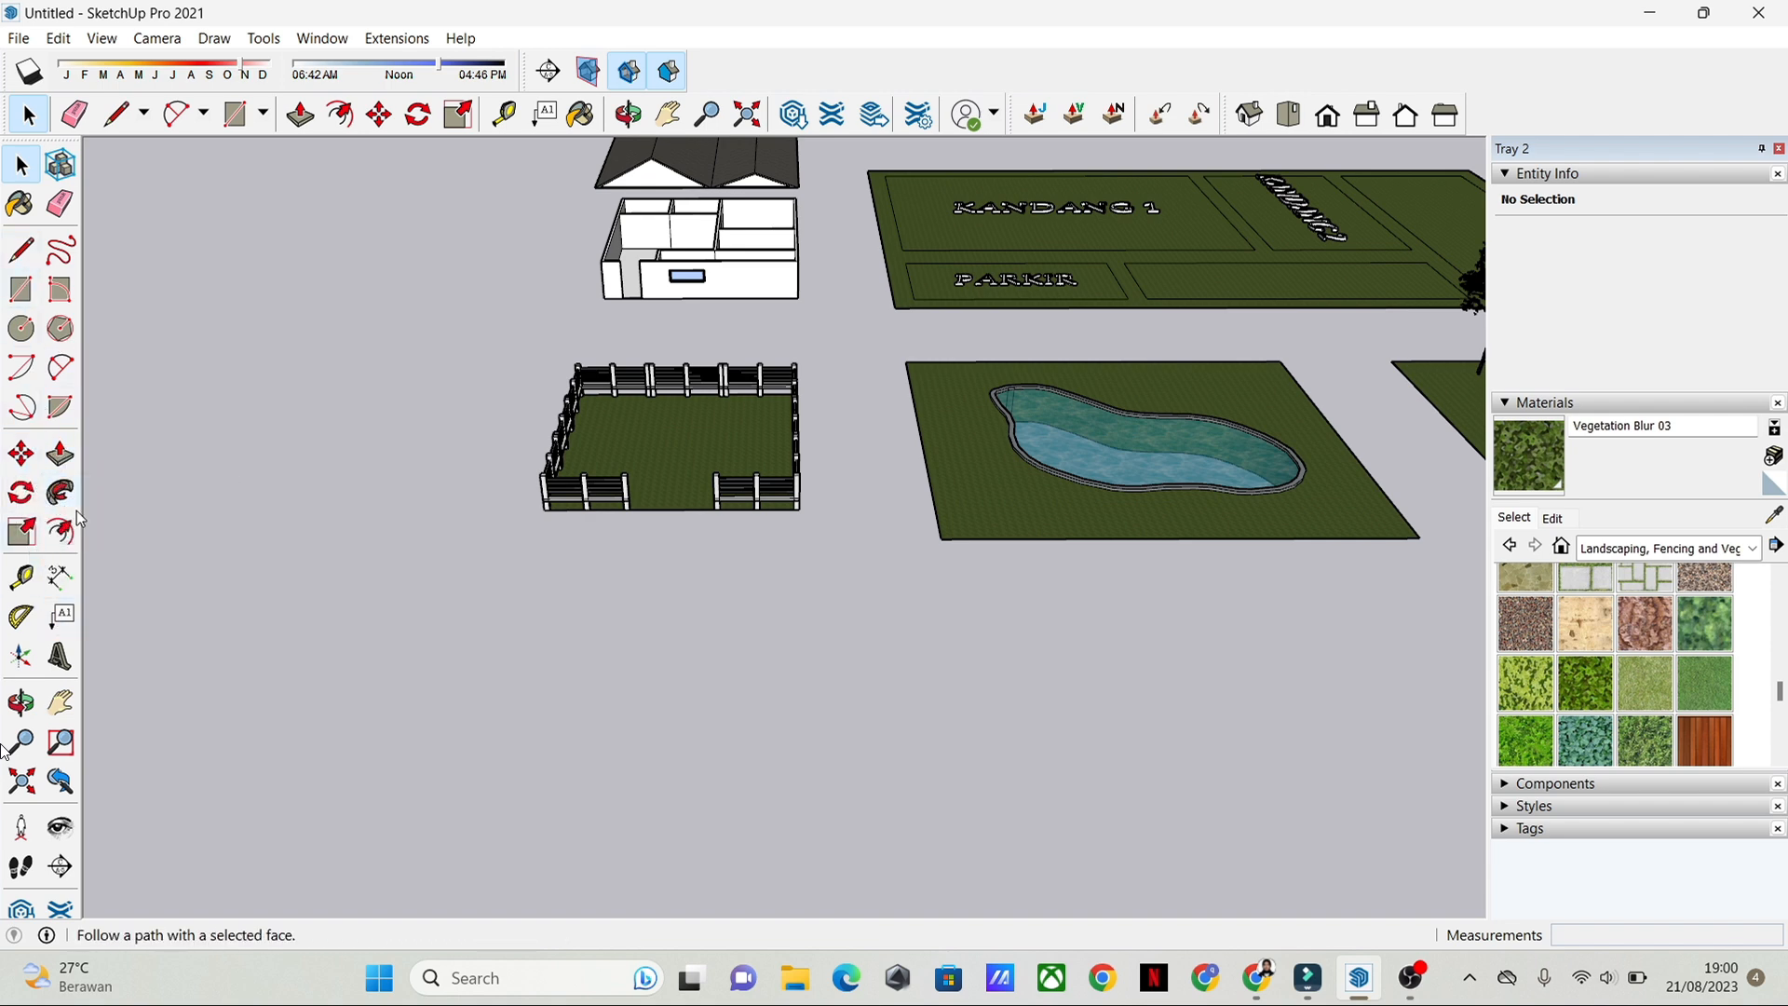
pyautogui.scroll(3, 559, 517)
pyautogui.scroll(-5, 730, 531)
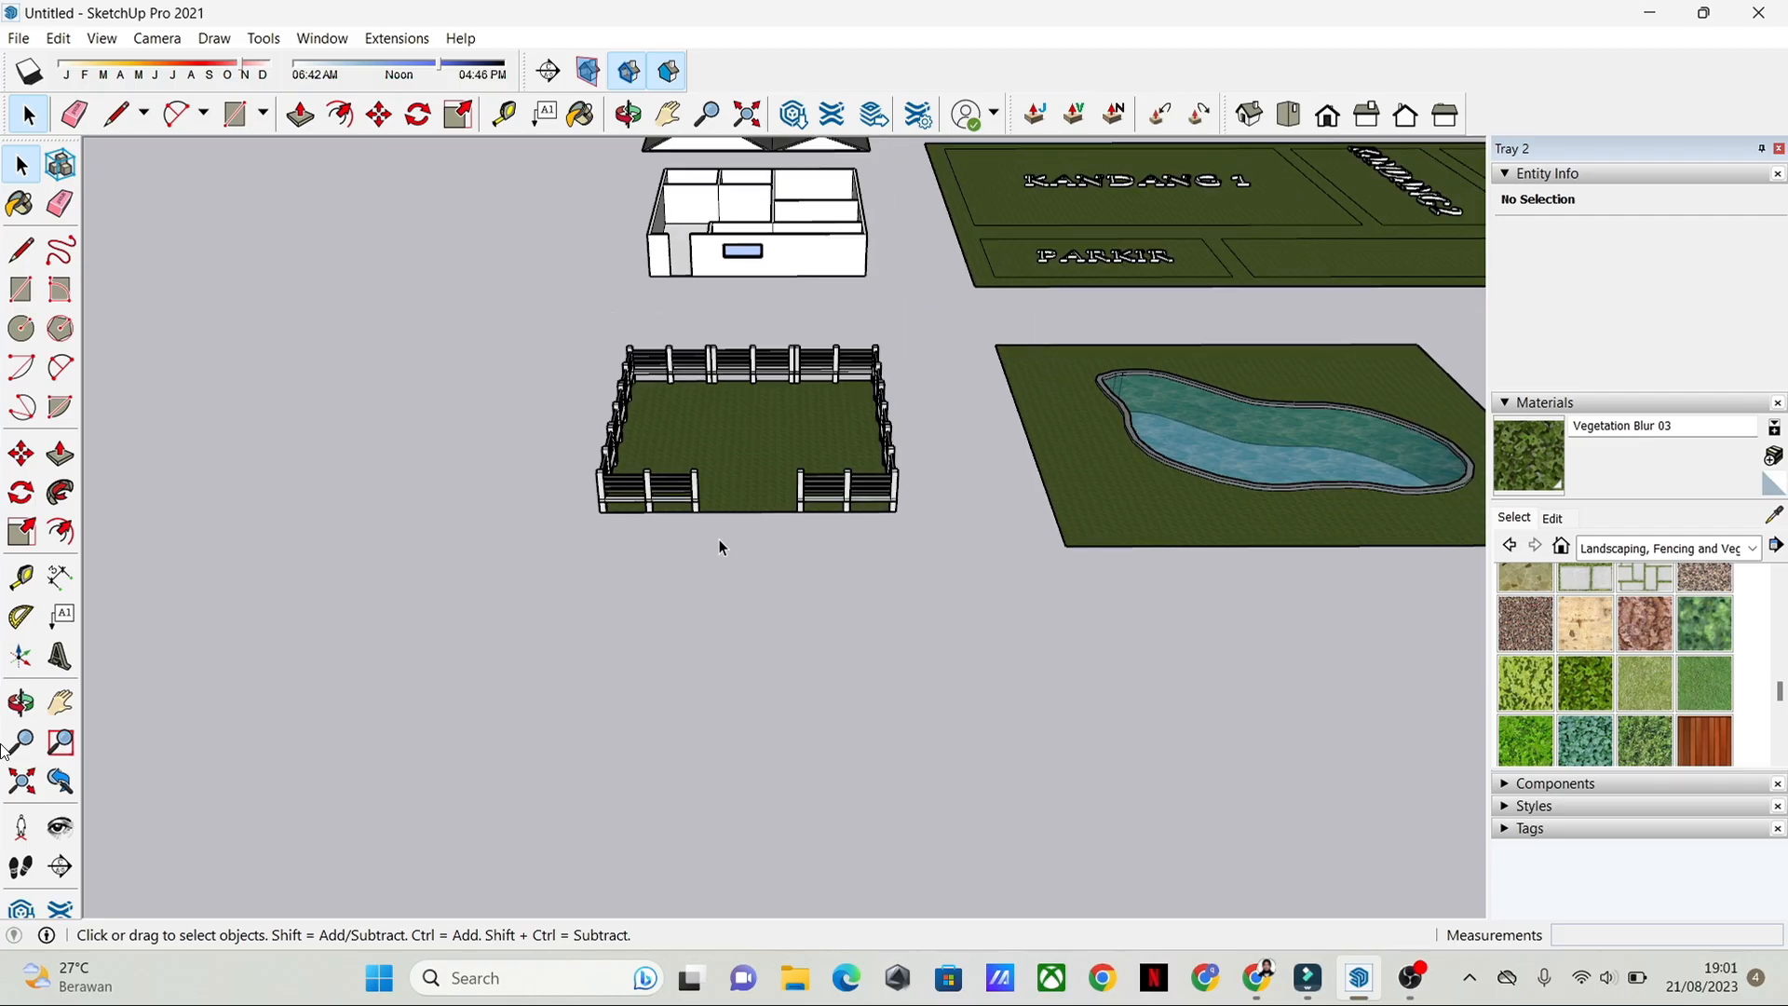
pyautogui.moveTo(720, 539); pyautogui.dragTo(186, 432, button='middle')
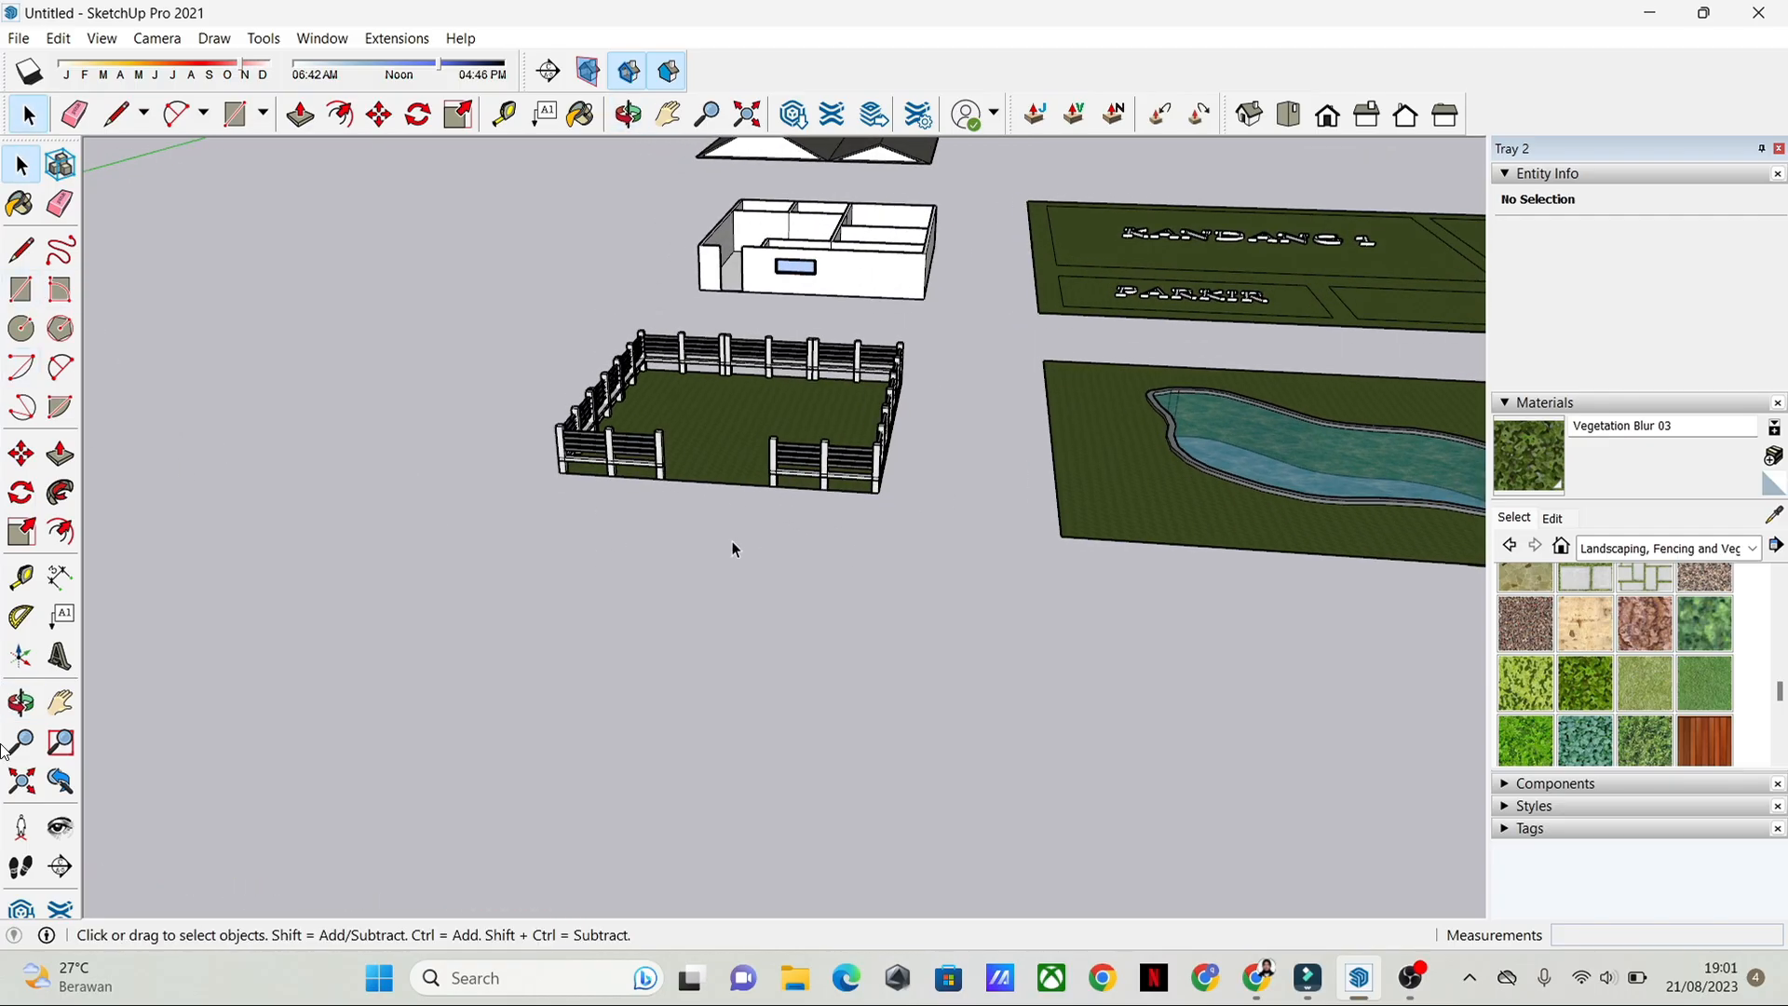
pyautogui.scroll(2, 732, 540)
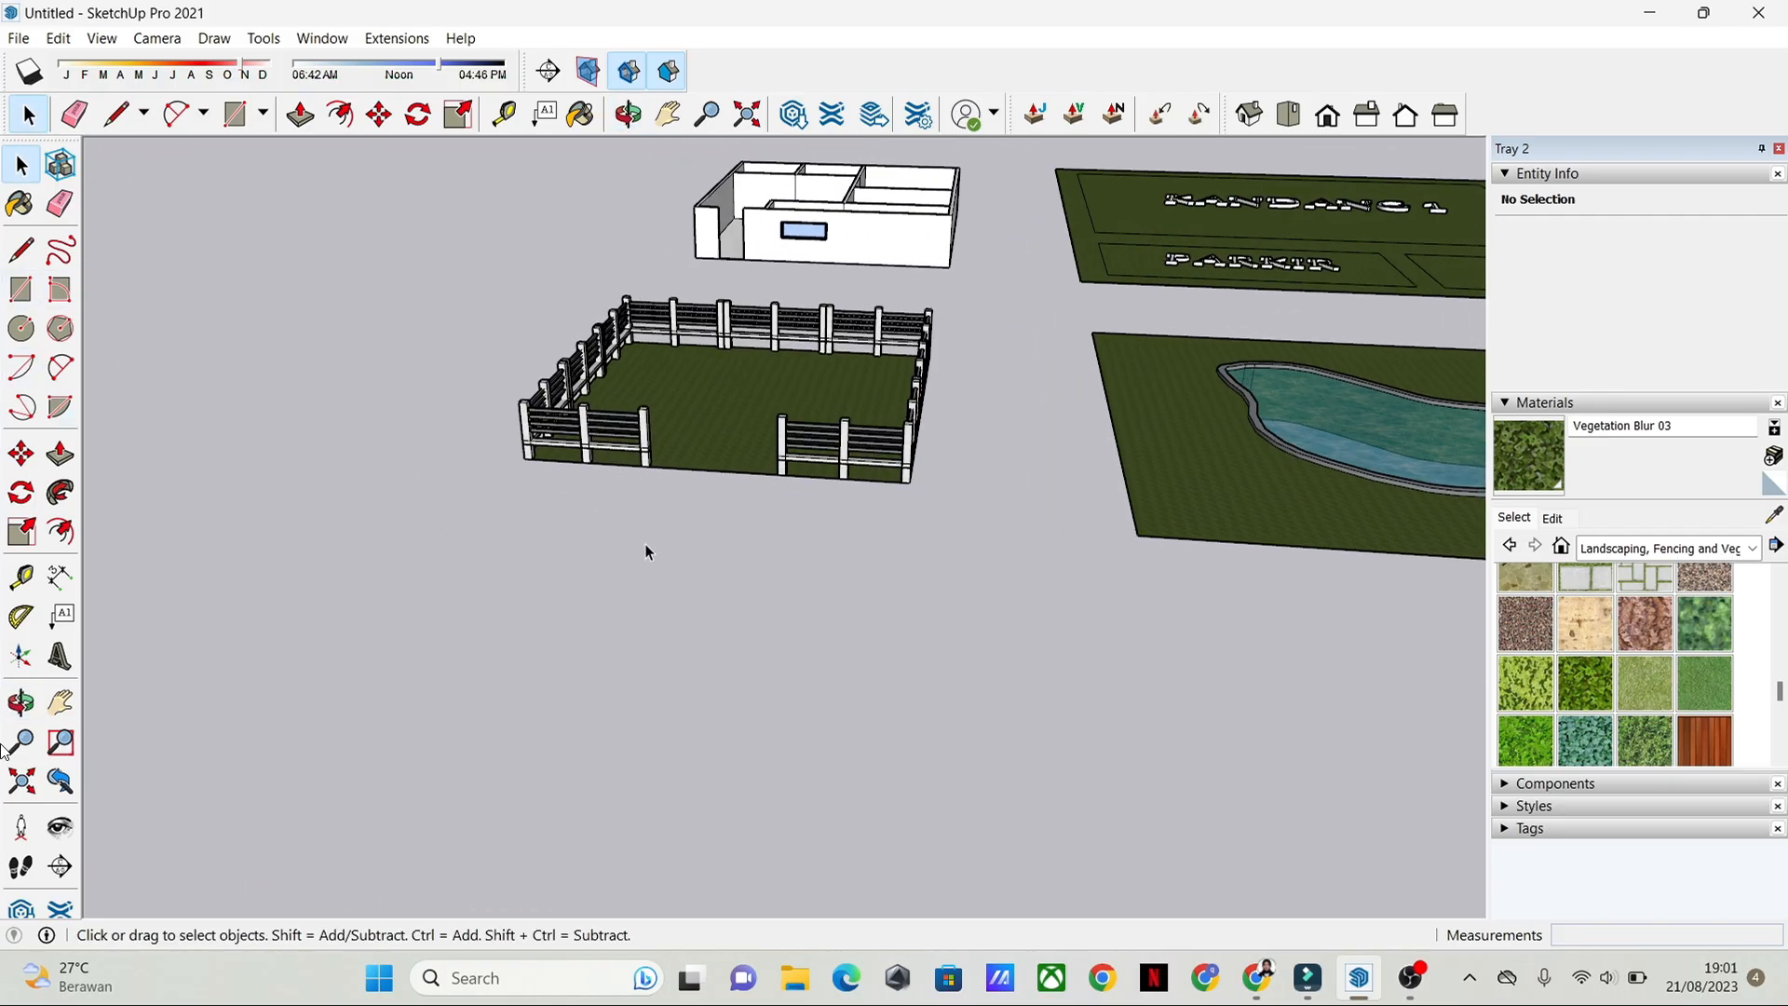
pyautogui.moveTo(850, 460); pyautogui.dragTo(903, 589, button='middle')
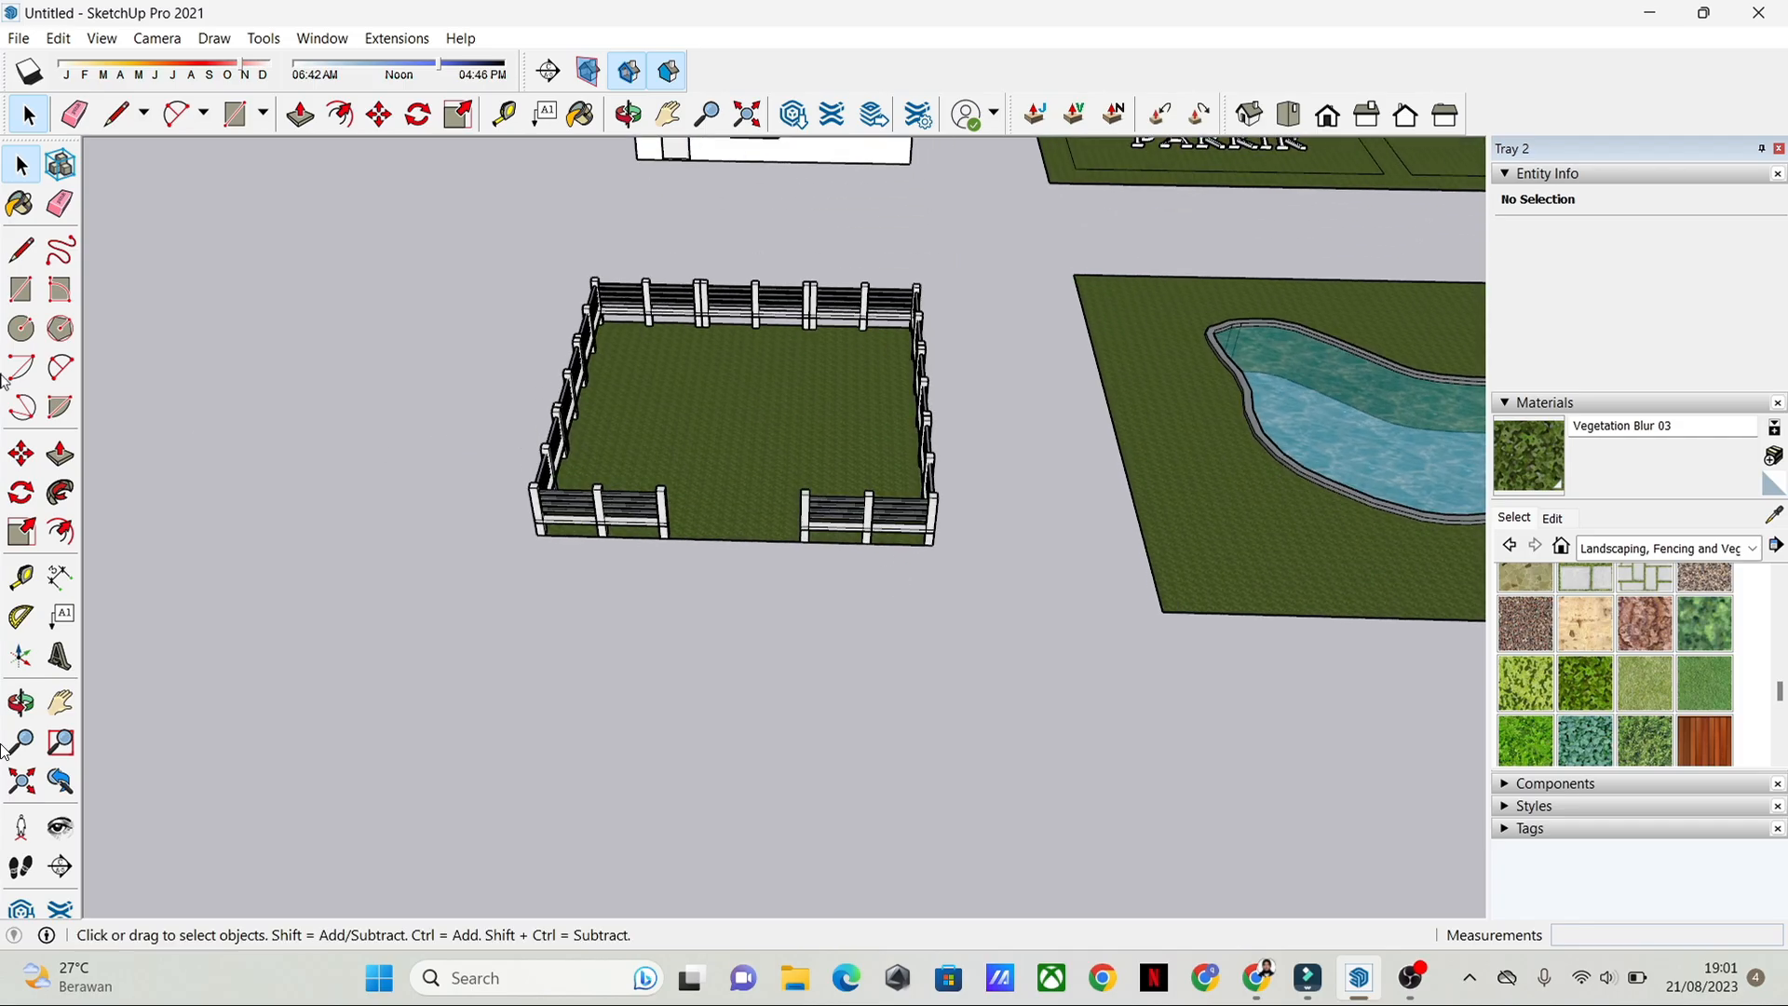
# Step: Switch to the standard top view and frame the empty ground in front of the fenced lawn
pyautogui.click(20, 293)
pyautogui.scroll(-2, 717, 657)
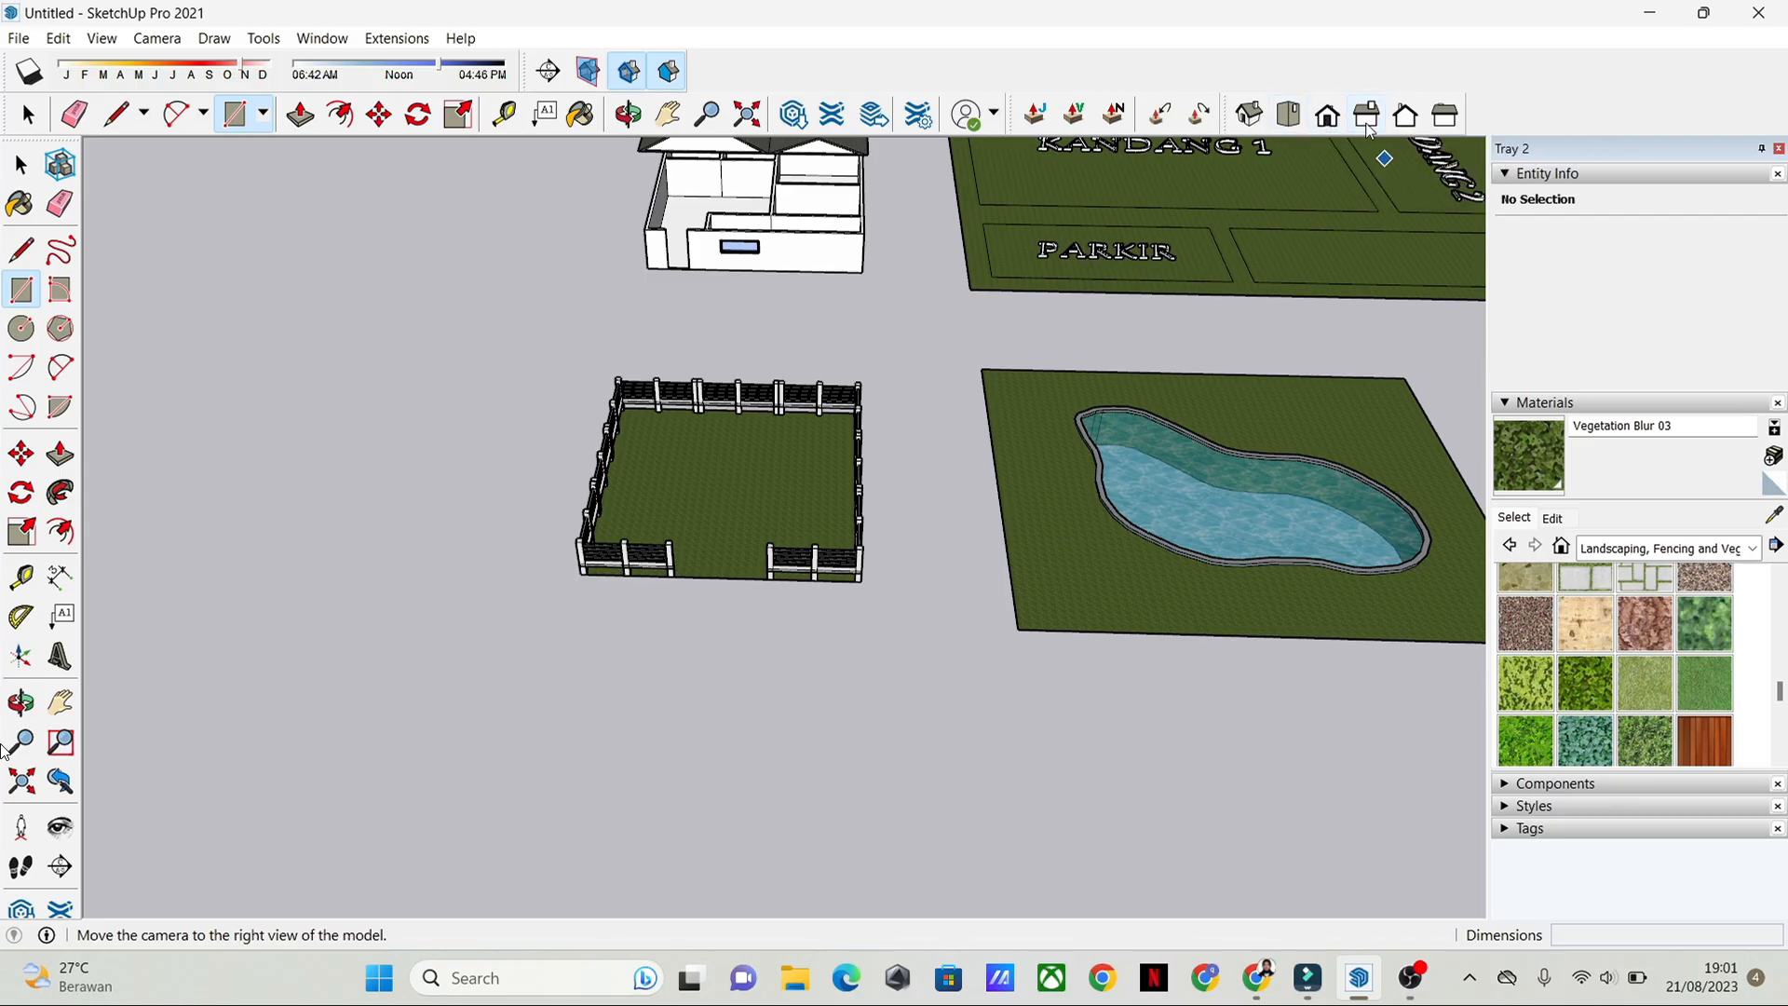
pyautogui.click(1290, 123)
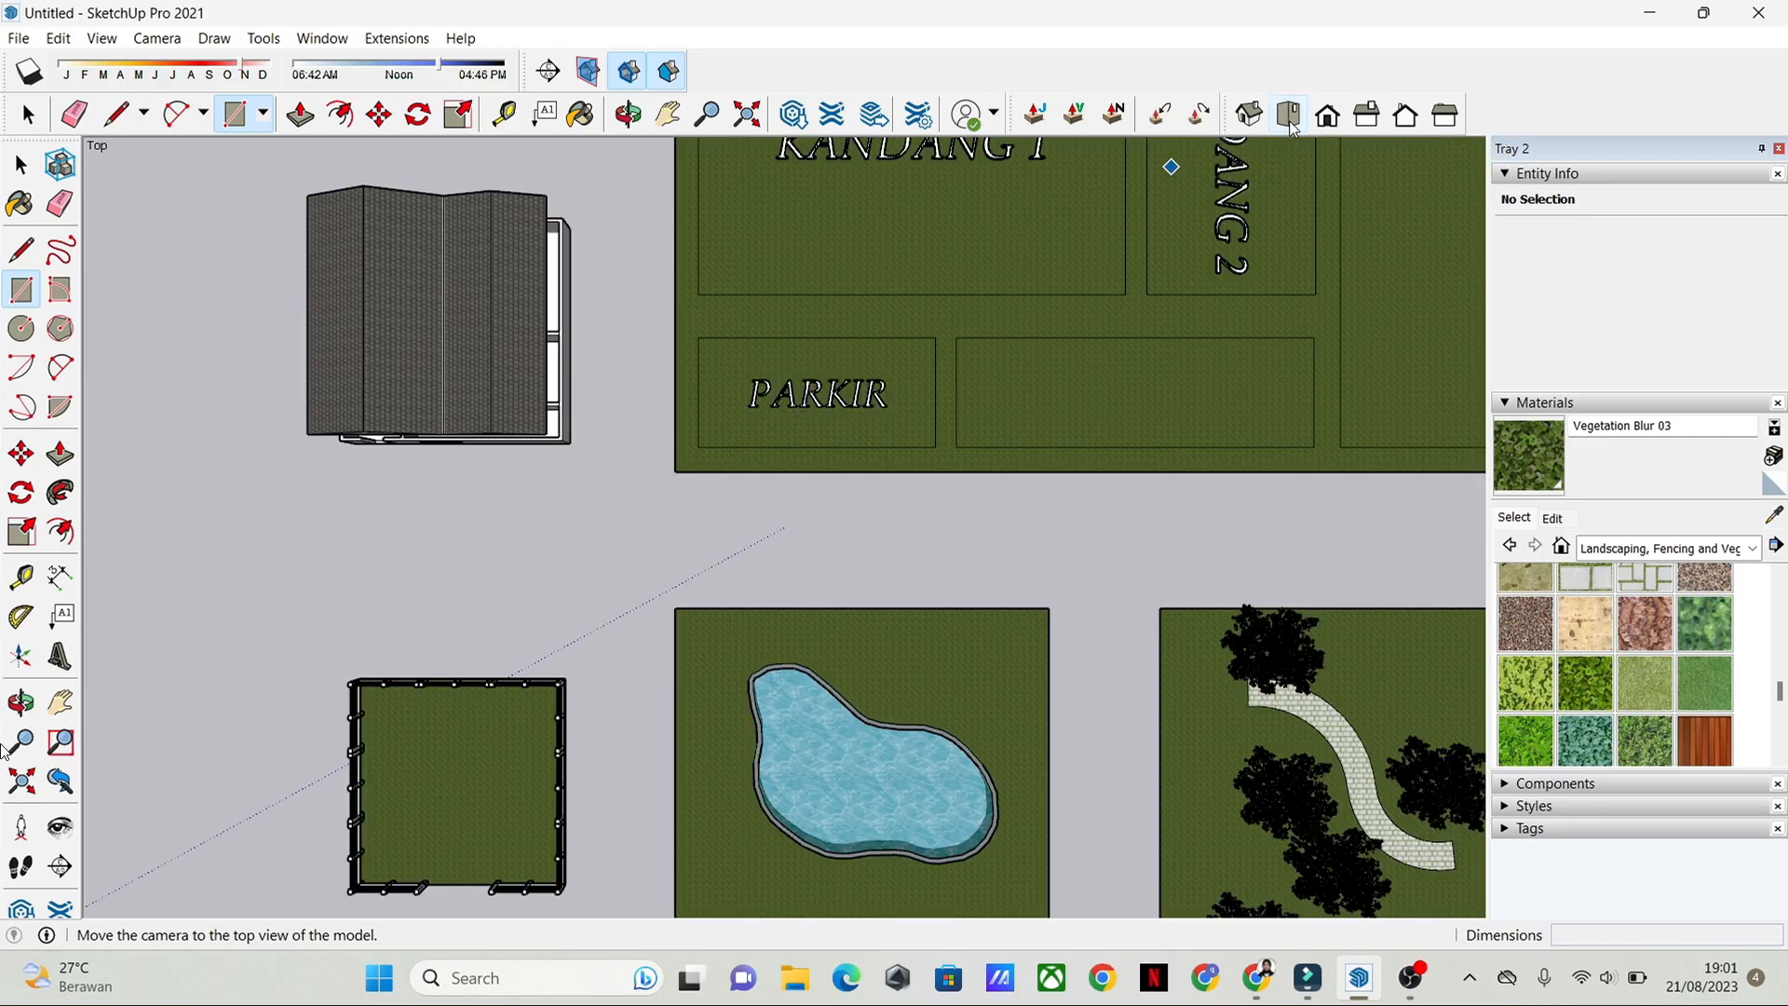
pyautogui.keyDown('shift'); pyautogui.moveTo(699, 651); pyautogui.dragTo(981, 154, button='middle'); pyautogui.keyUp('shift')
pyautogui.scroll(1, 807, 413)
pyautogui.scroll(1, 809, 410)
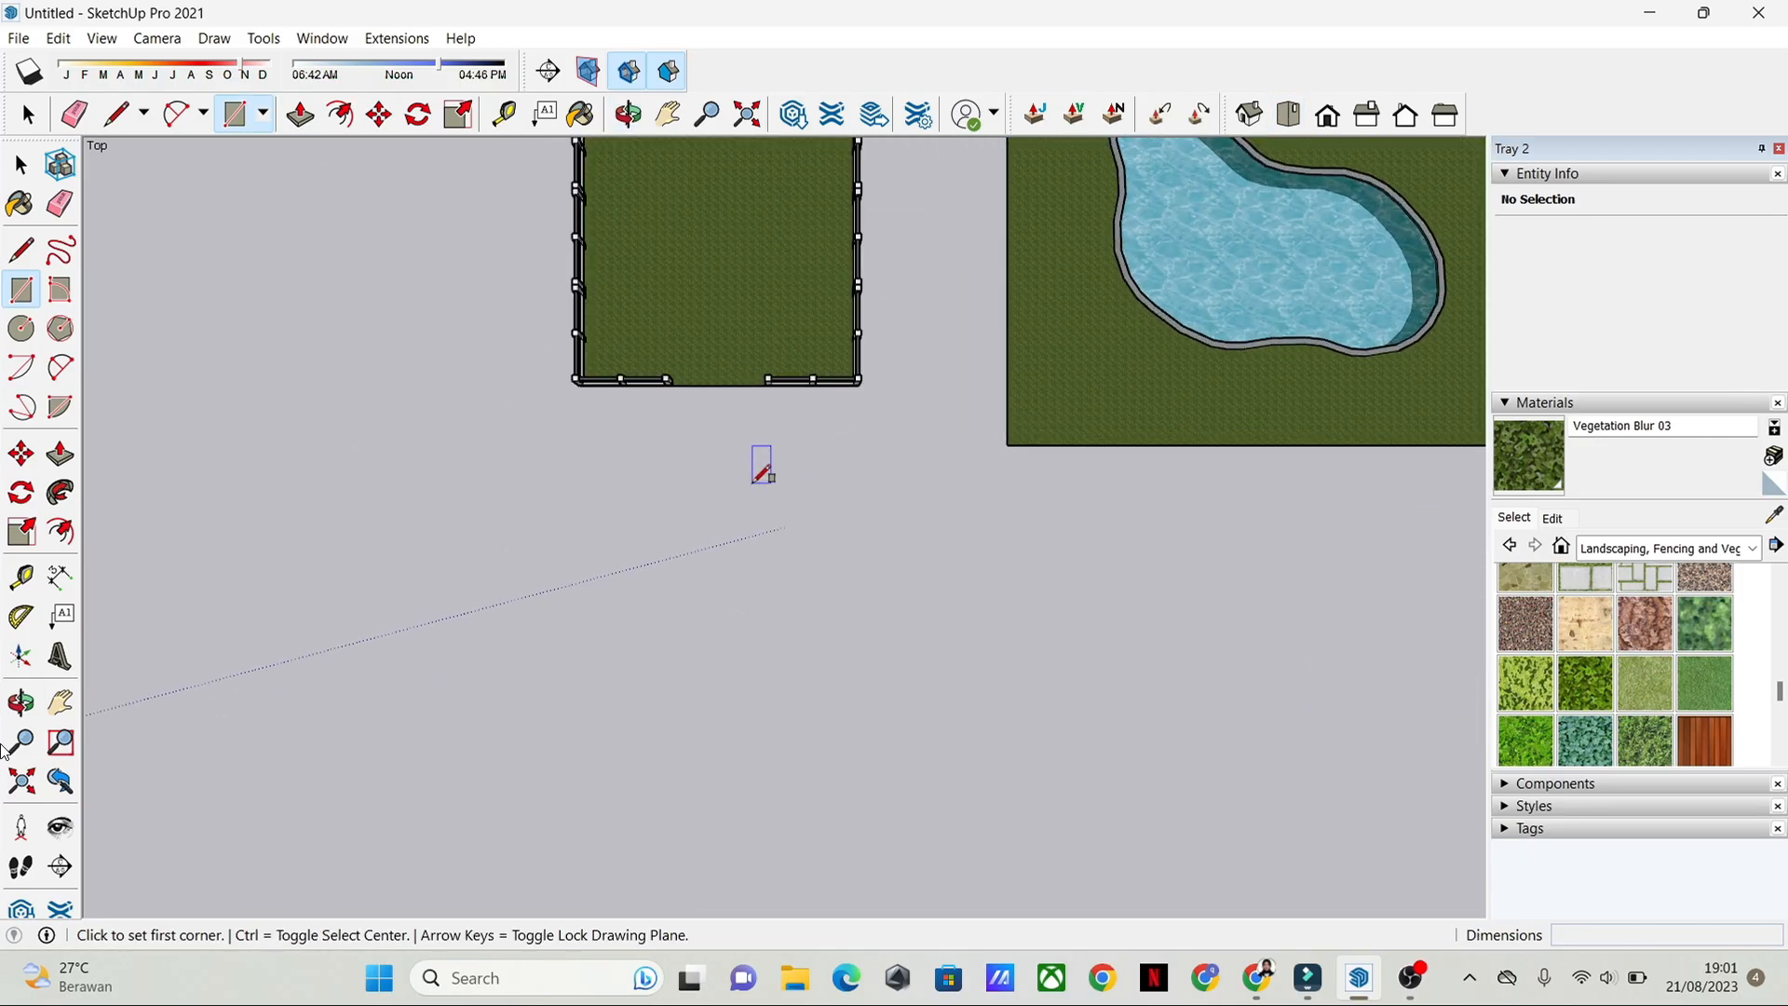
pyautogui.moveTo(847, 494); pyautogui.dragTo(933, 171, button='middle')
pyautogui.click(1298, 113)
pyautogui.scroll(2, 610, 564)
pyautogui.press('space')
pyautogui.scroll(3, 798, 445)
pyautogui.keyDown('shift'); pyautogui.moveTo(611, 564); pyautogui.dragTo(799, 571, button='middle'); pyautogui.keyUp('shift')
pyautogui.scroll(2, 836, 447)
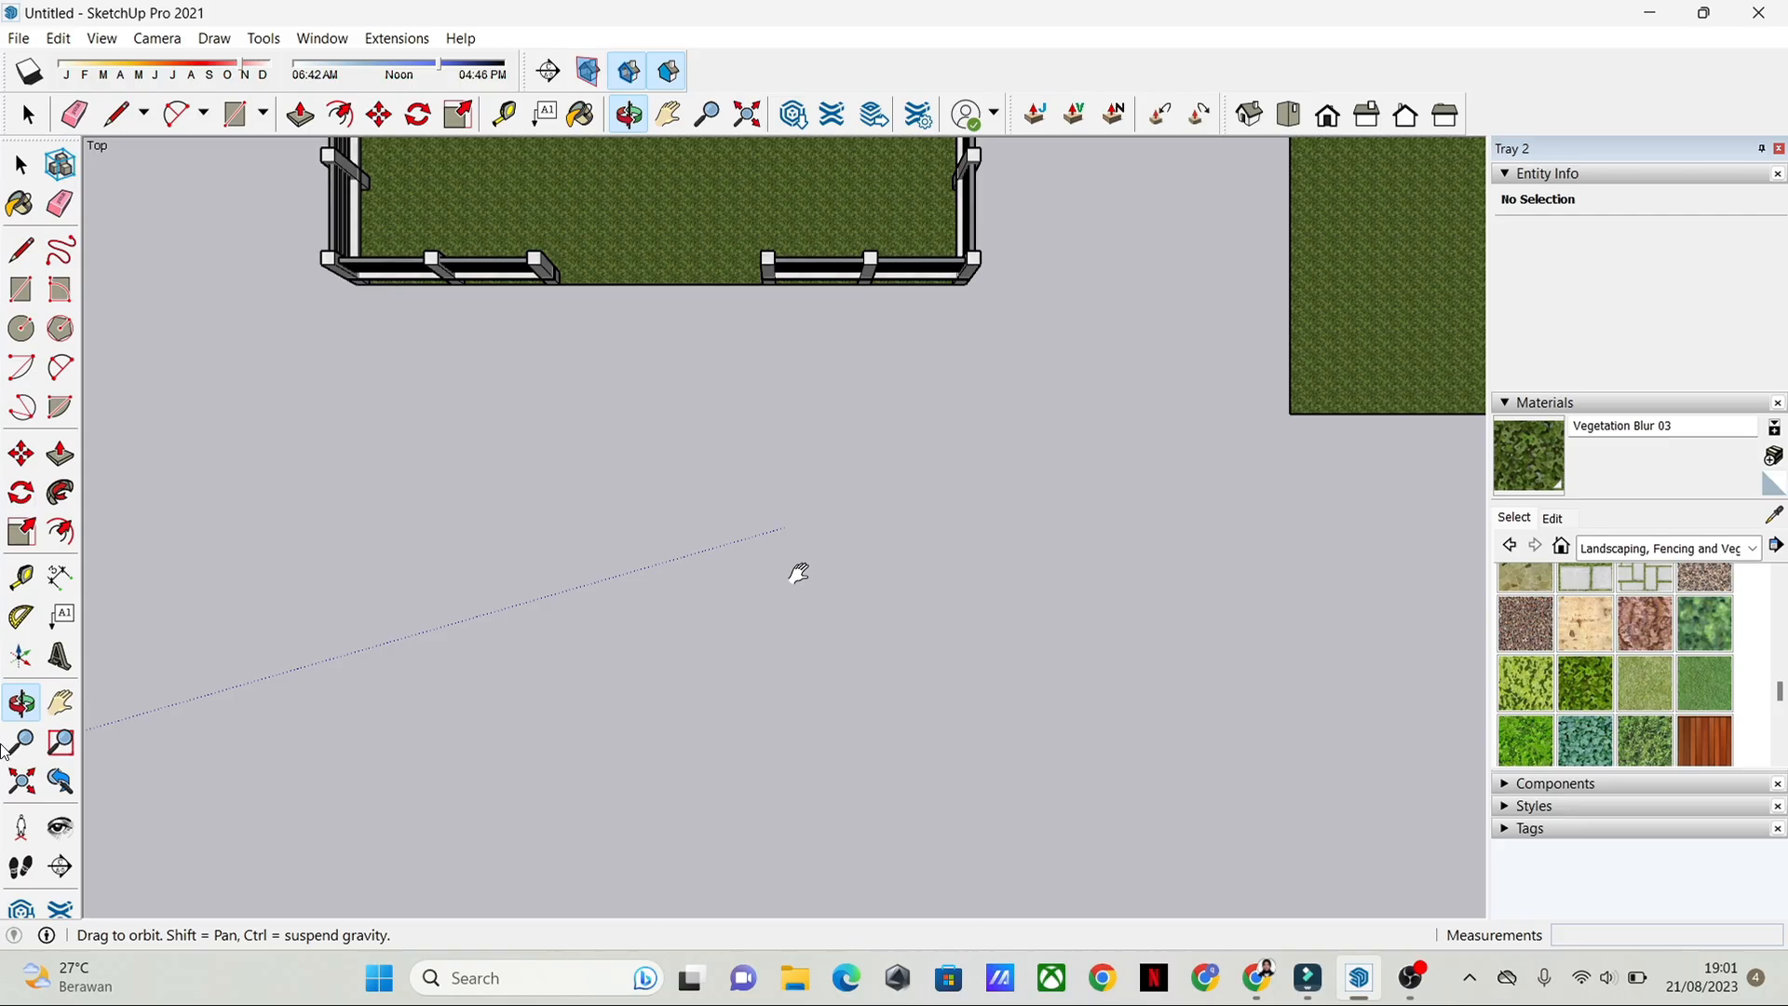
# Step: Draw a small square of about 0.07 m² on the empty ground in front of the fenced lawn
pyautogui.click(25, 294)
pyautogui.scroll(3, 997, 522)
pyautogui.scroll(-2, 774, 431)
pyautogui.keyDown('shift'); pyautogui.moveTo(772, 436); pyautogui.dragTo(792, 575, button='middle'); pyautogui.keyUp('shift')
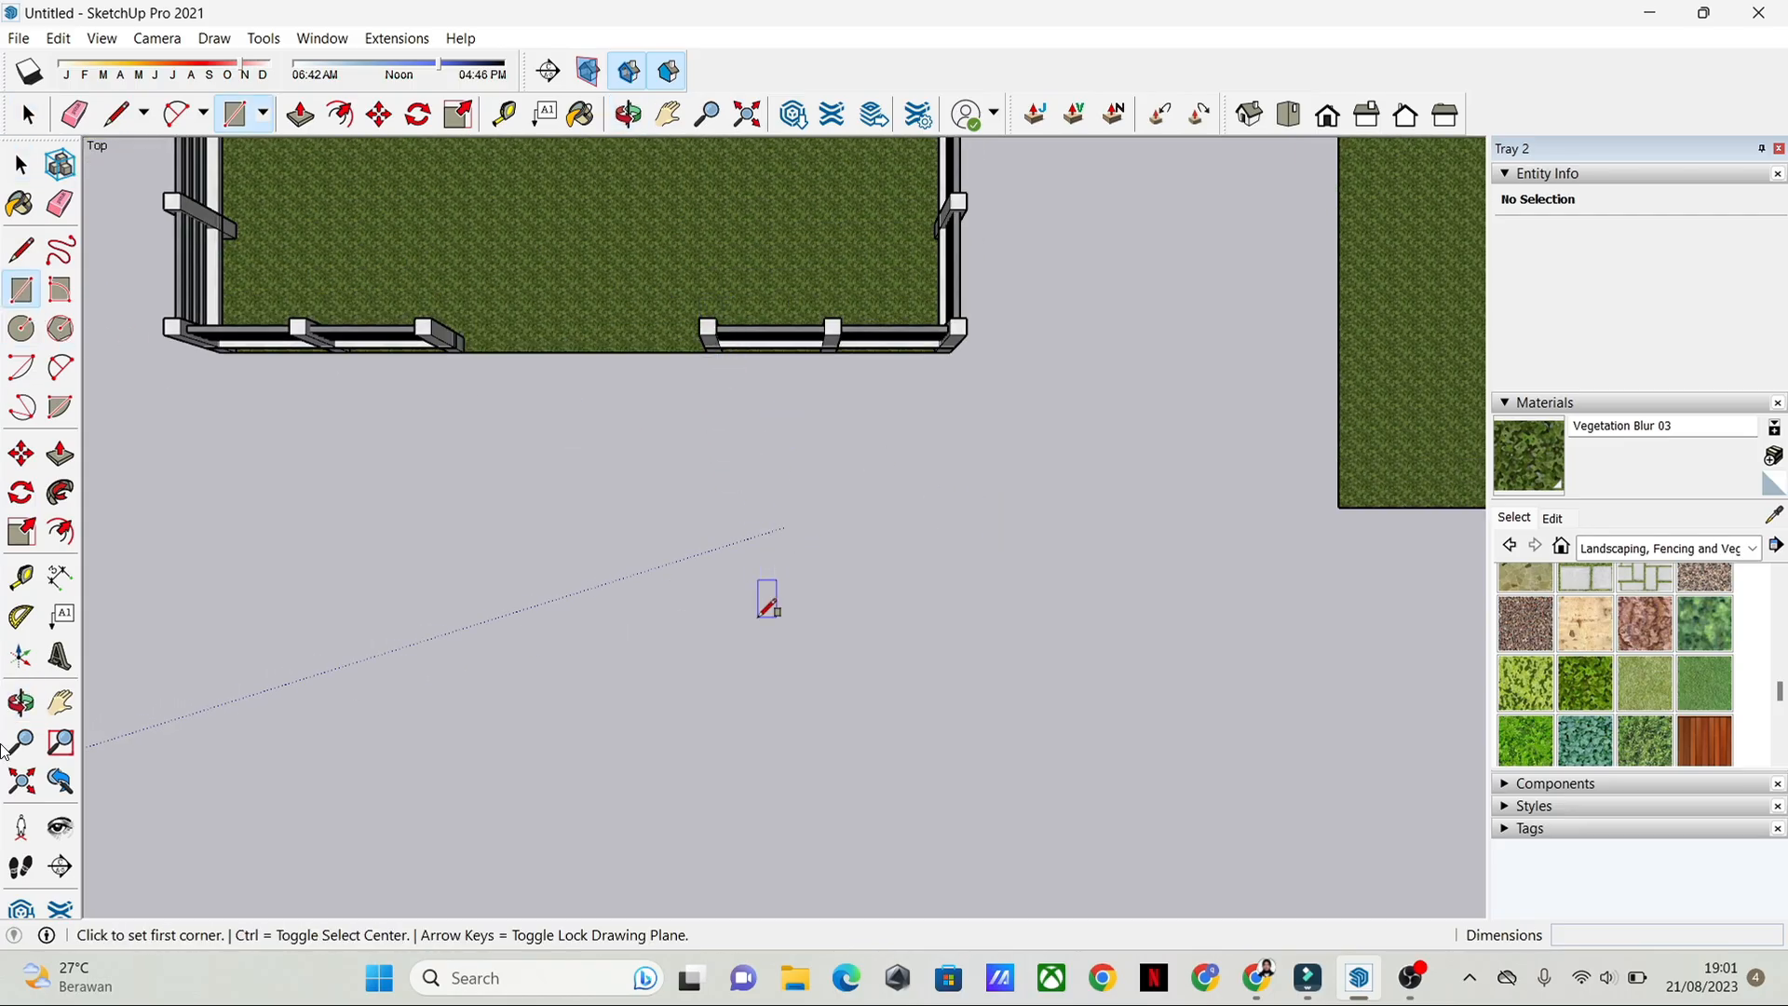
pyautogui.click(752, 585)
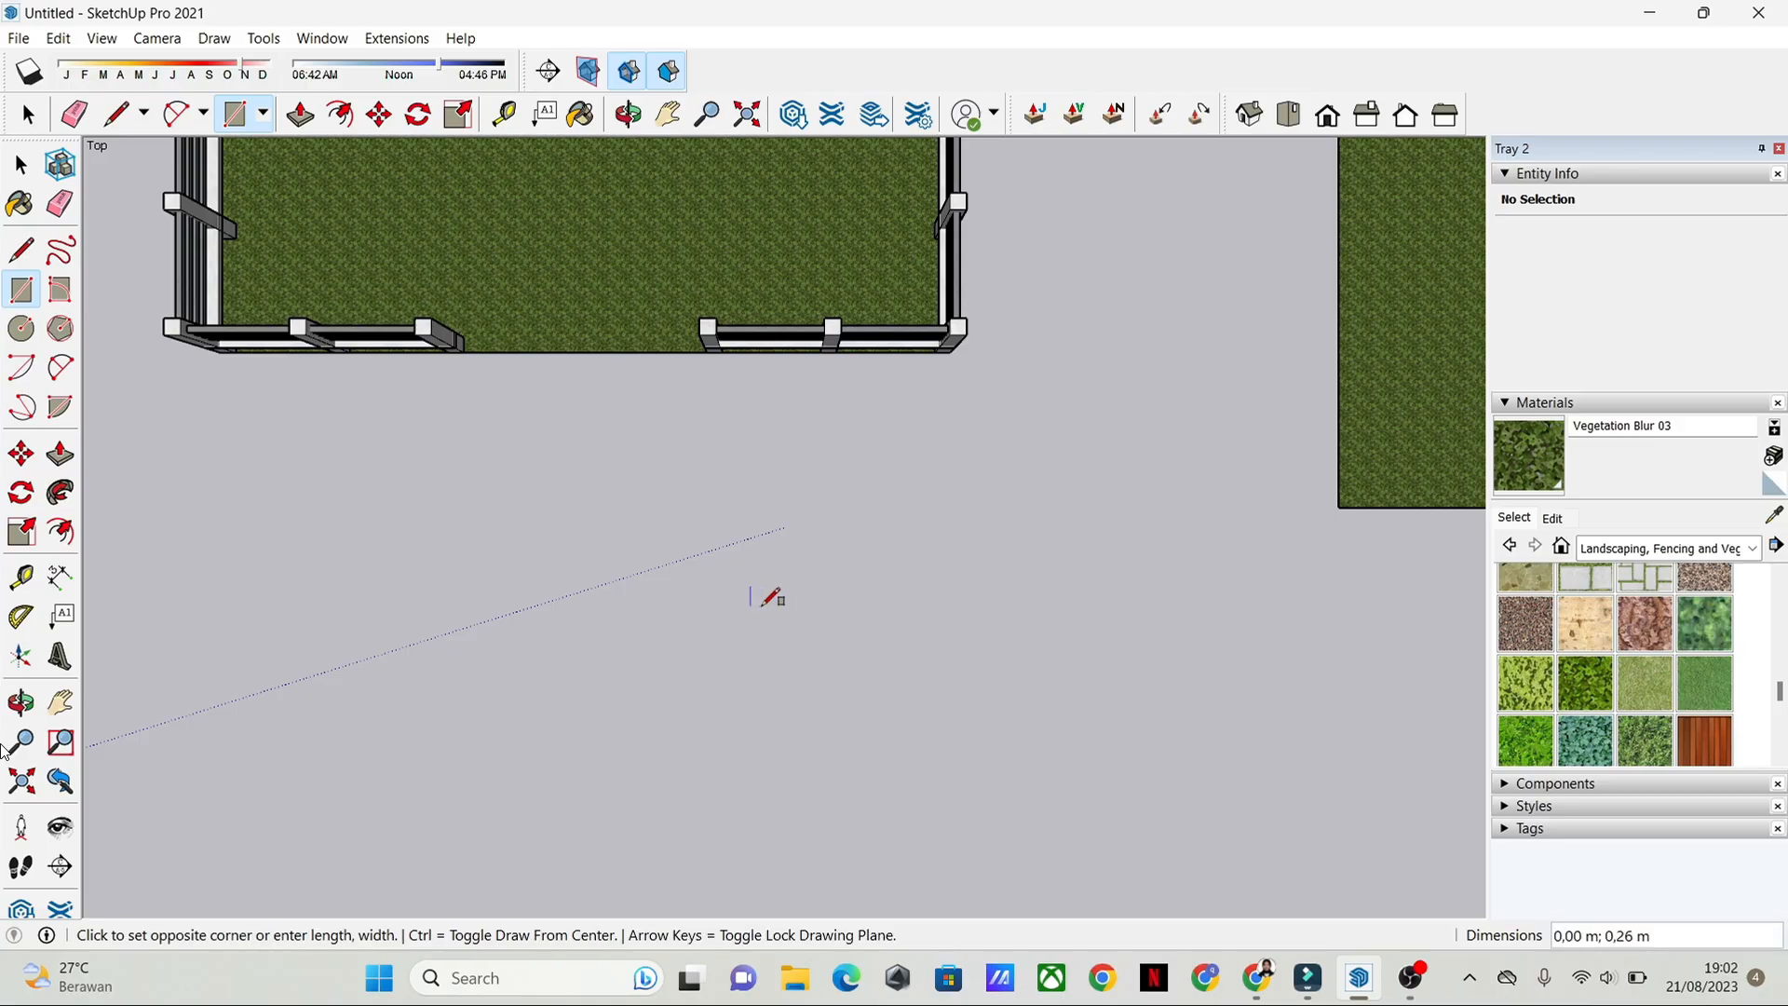
pyautogui.scroll(3, 780, 611)
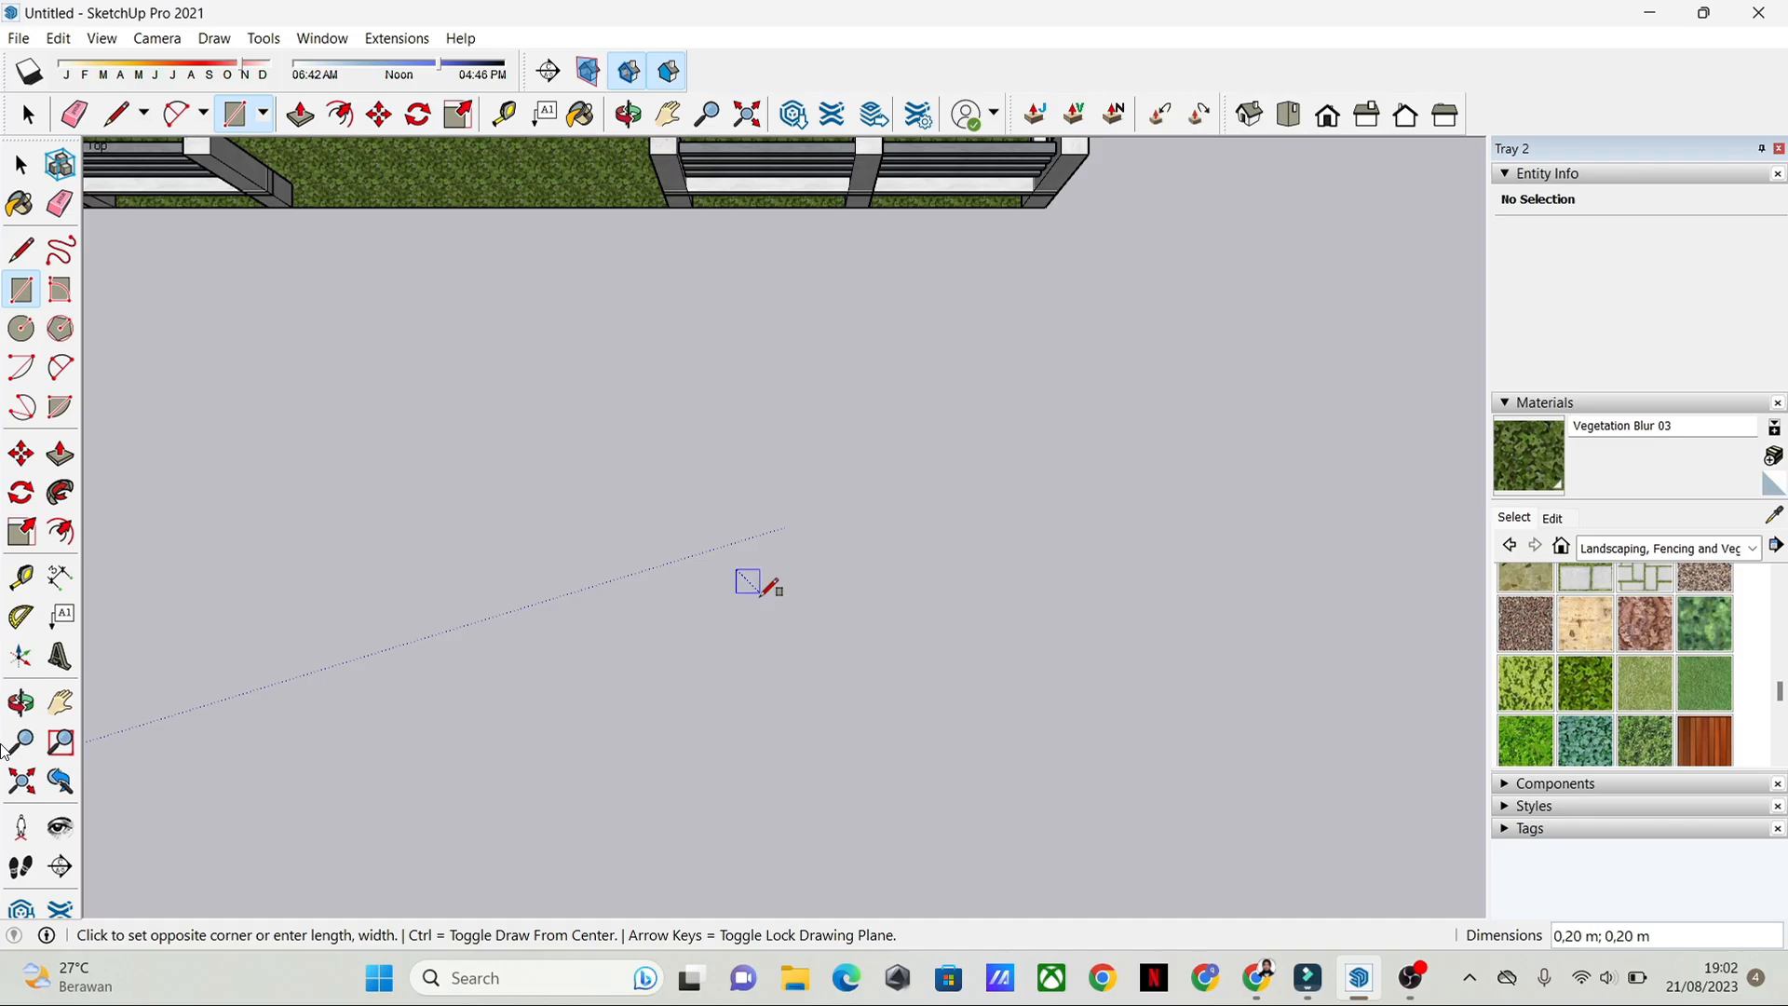
pyautogui.click(769, 602)
pyautogui.press('space')
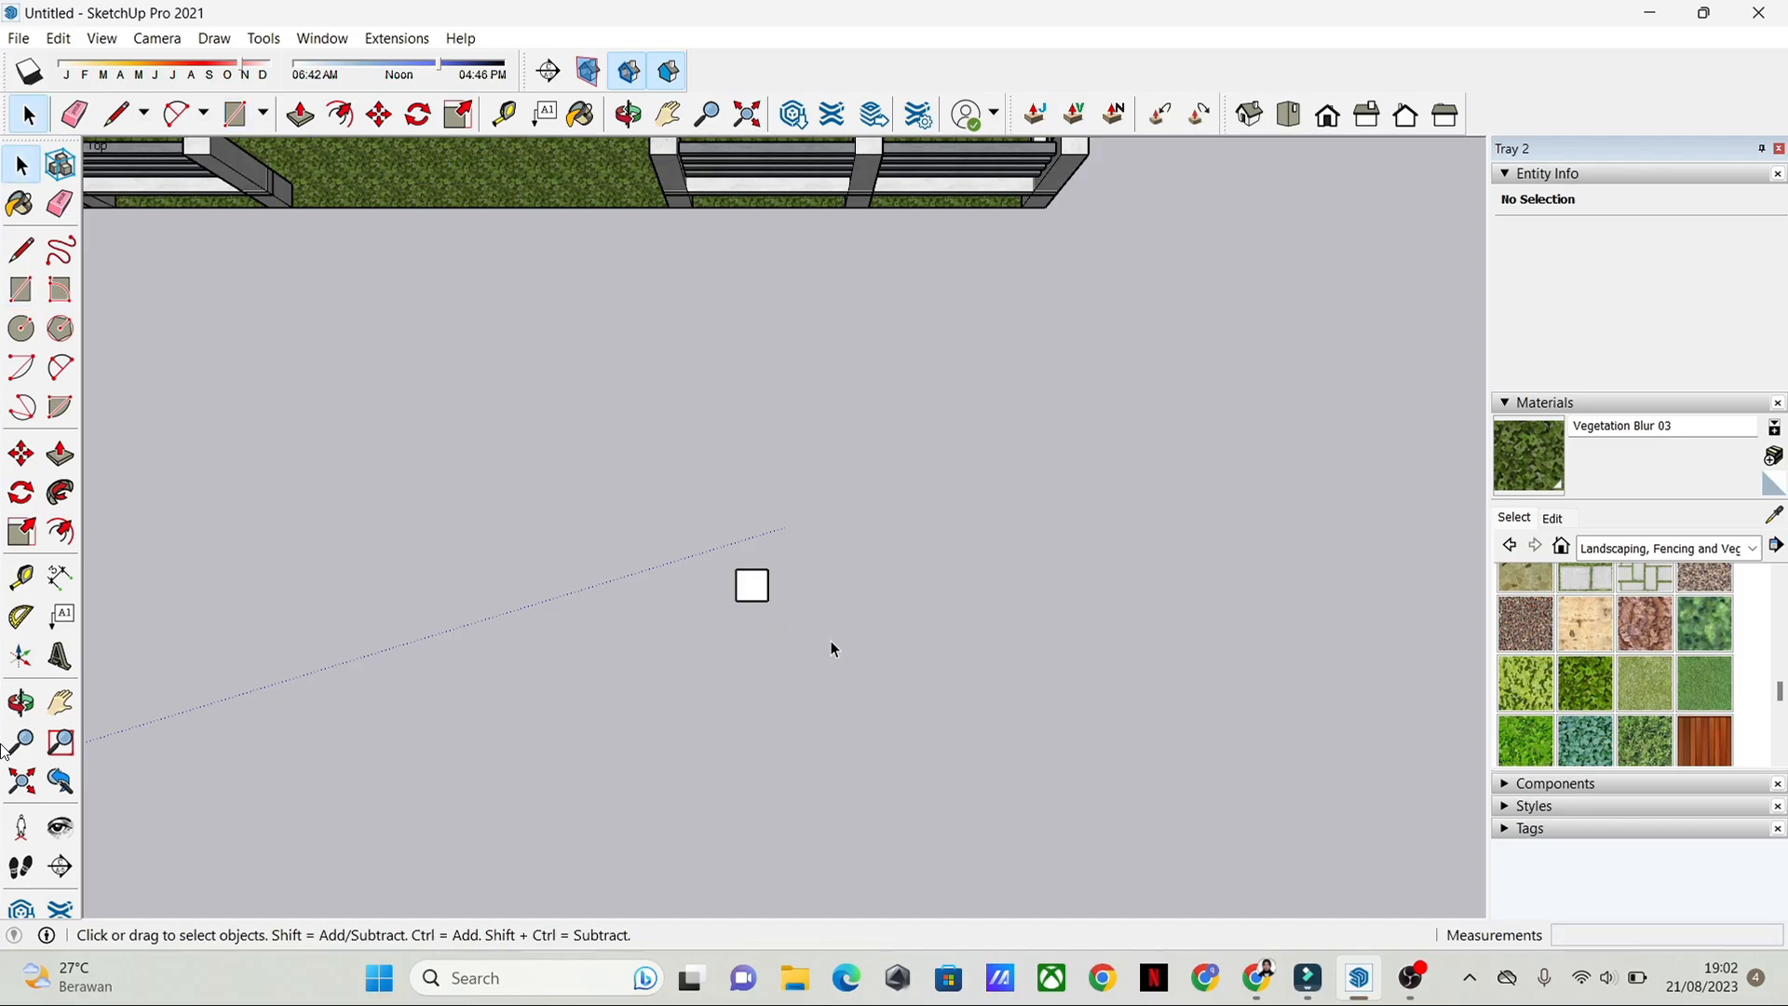
# Step: Draw a second, larger rectangle near the small square and undo it
pyautogui.moveTo(831, 641); pyautogui.dragTo(831, 585, button='middle')
pyautogui.scroll(2, 818, 585)
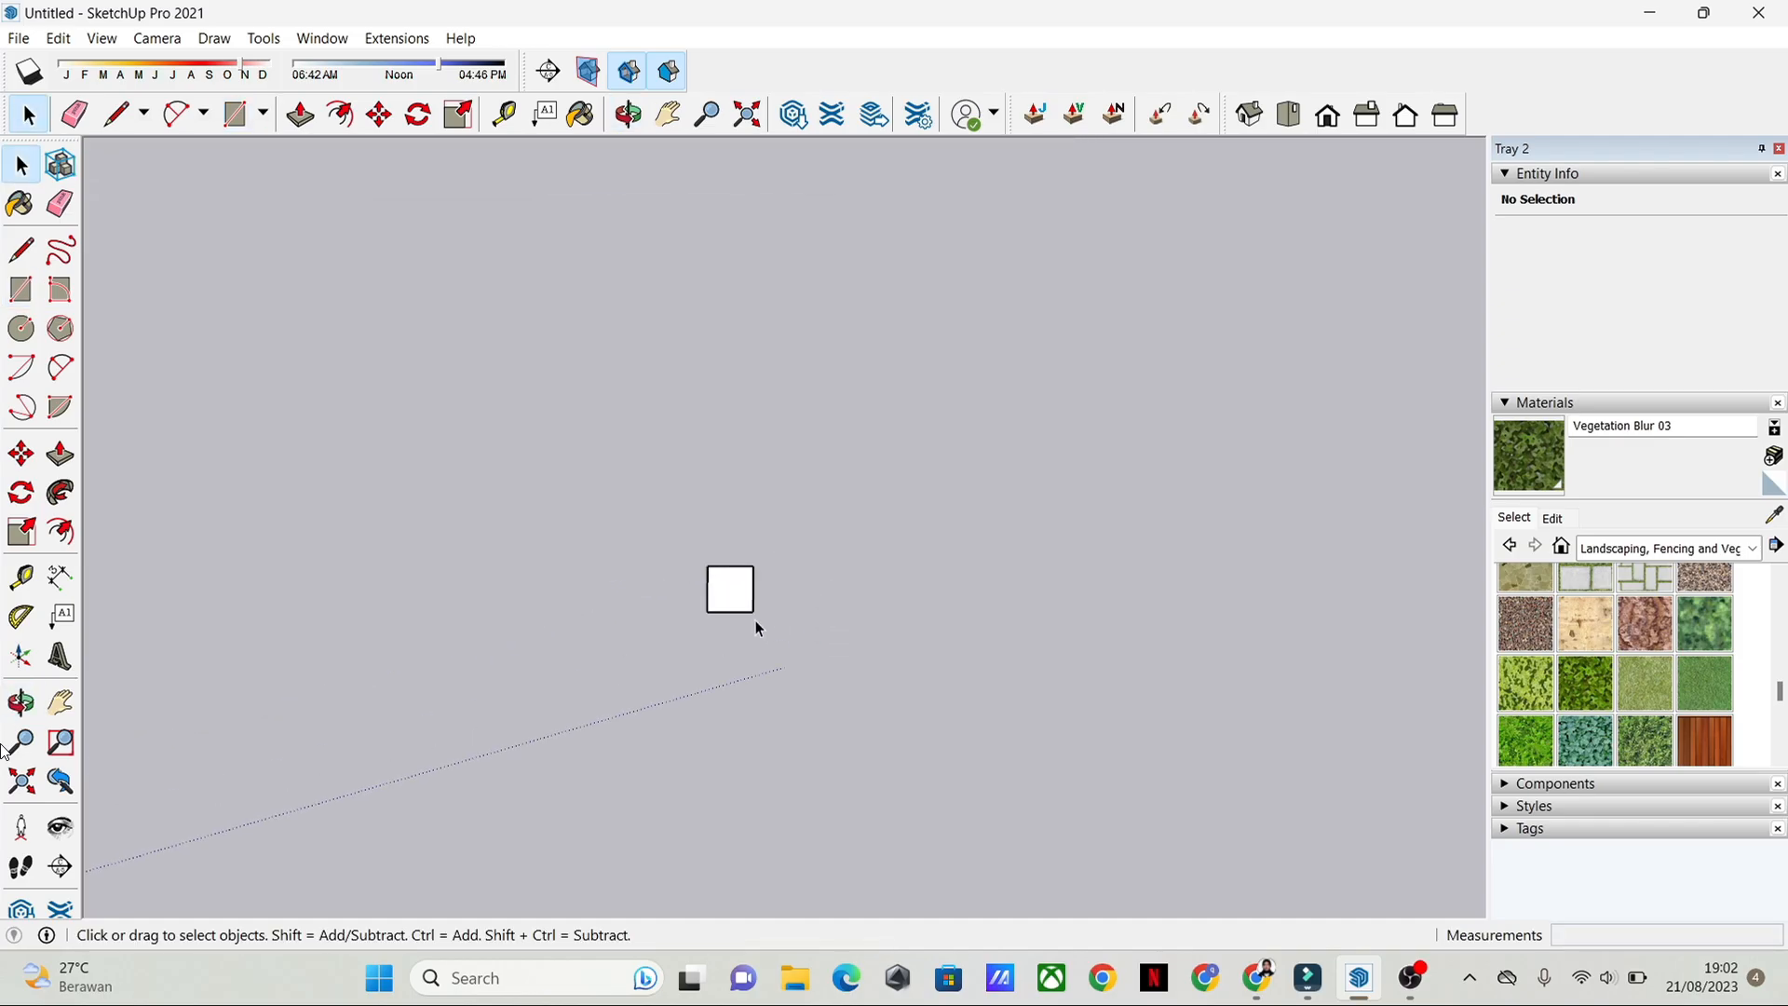
pyautogui.click(20, 290)
pyautogui.click(791, 390)
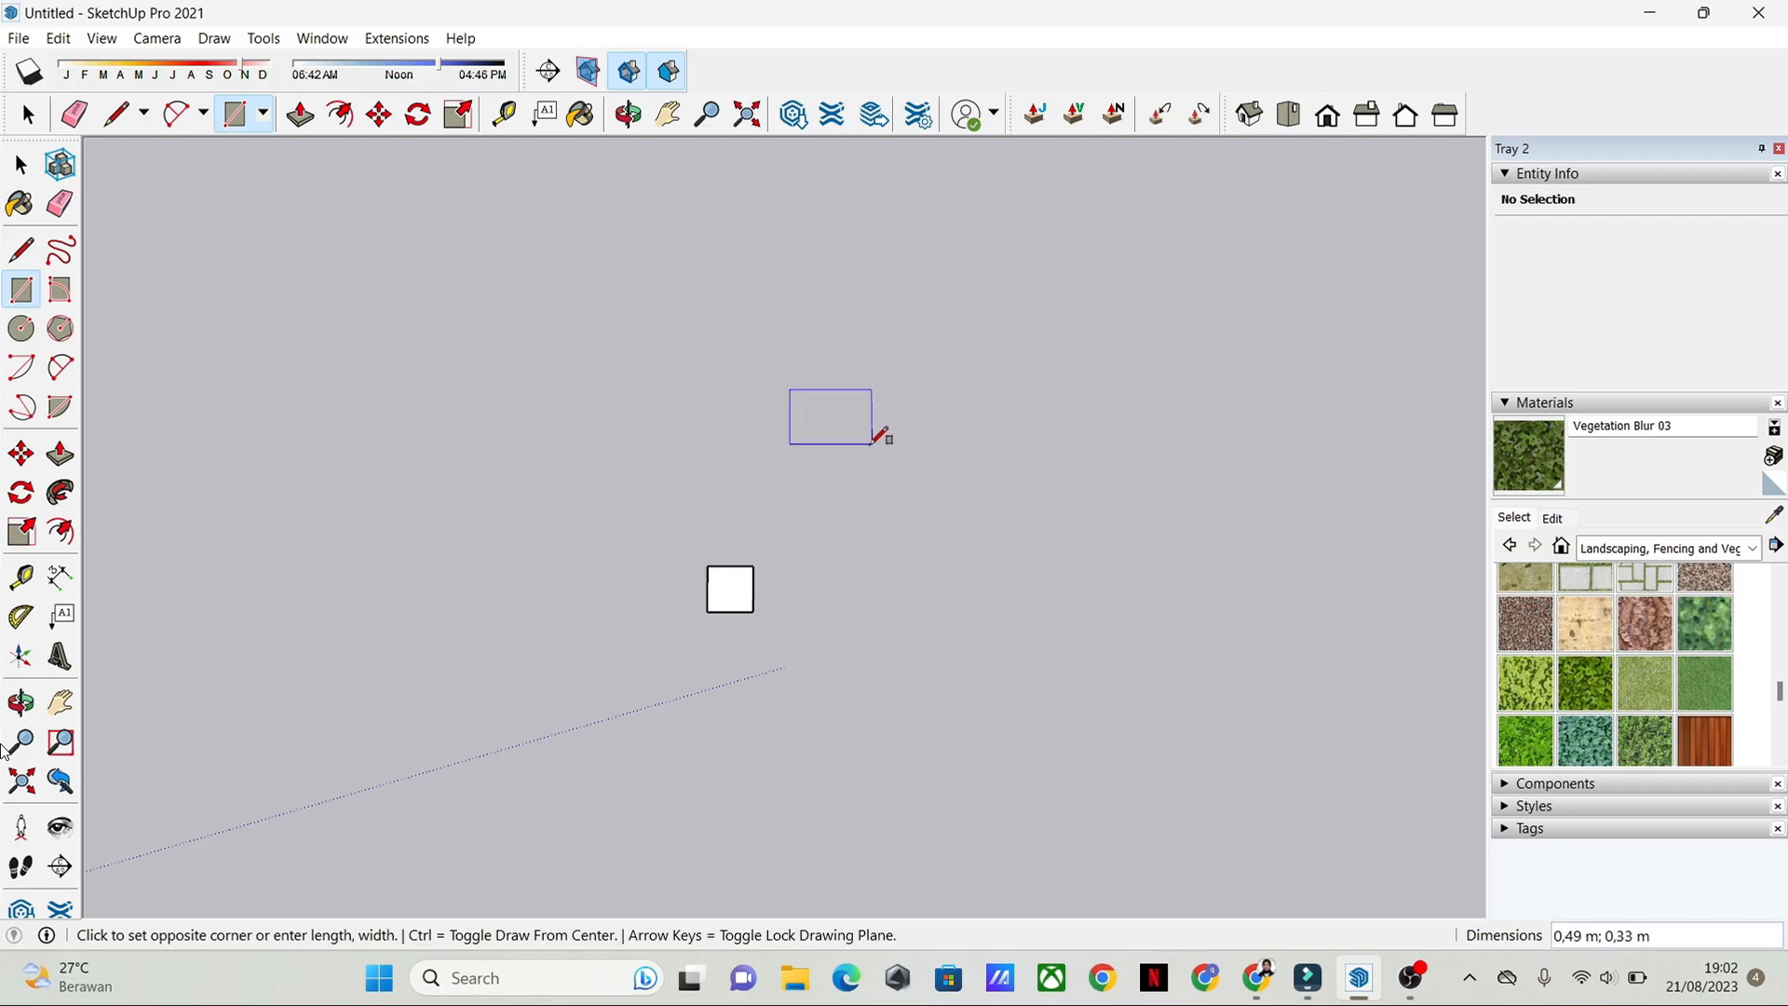
pyautogui.click(907, 487)
pyautogui.press('space')
pyautogui.hotkey('ctrl', 'z')
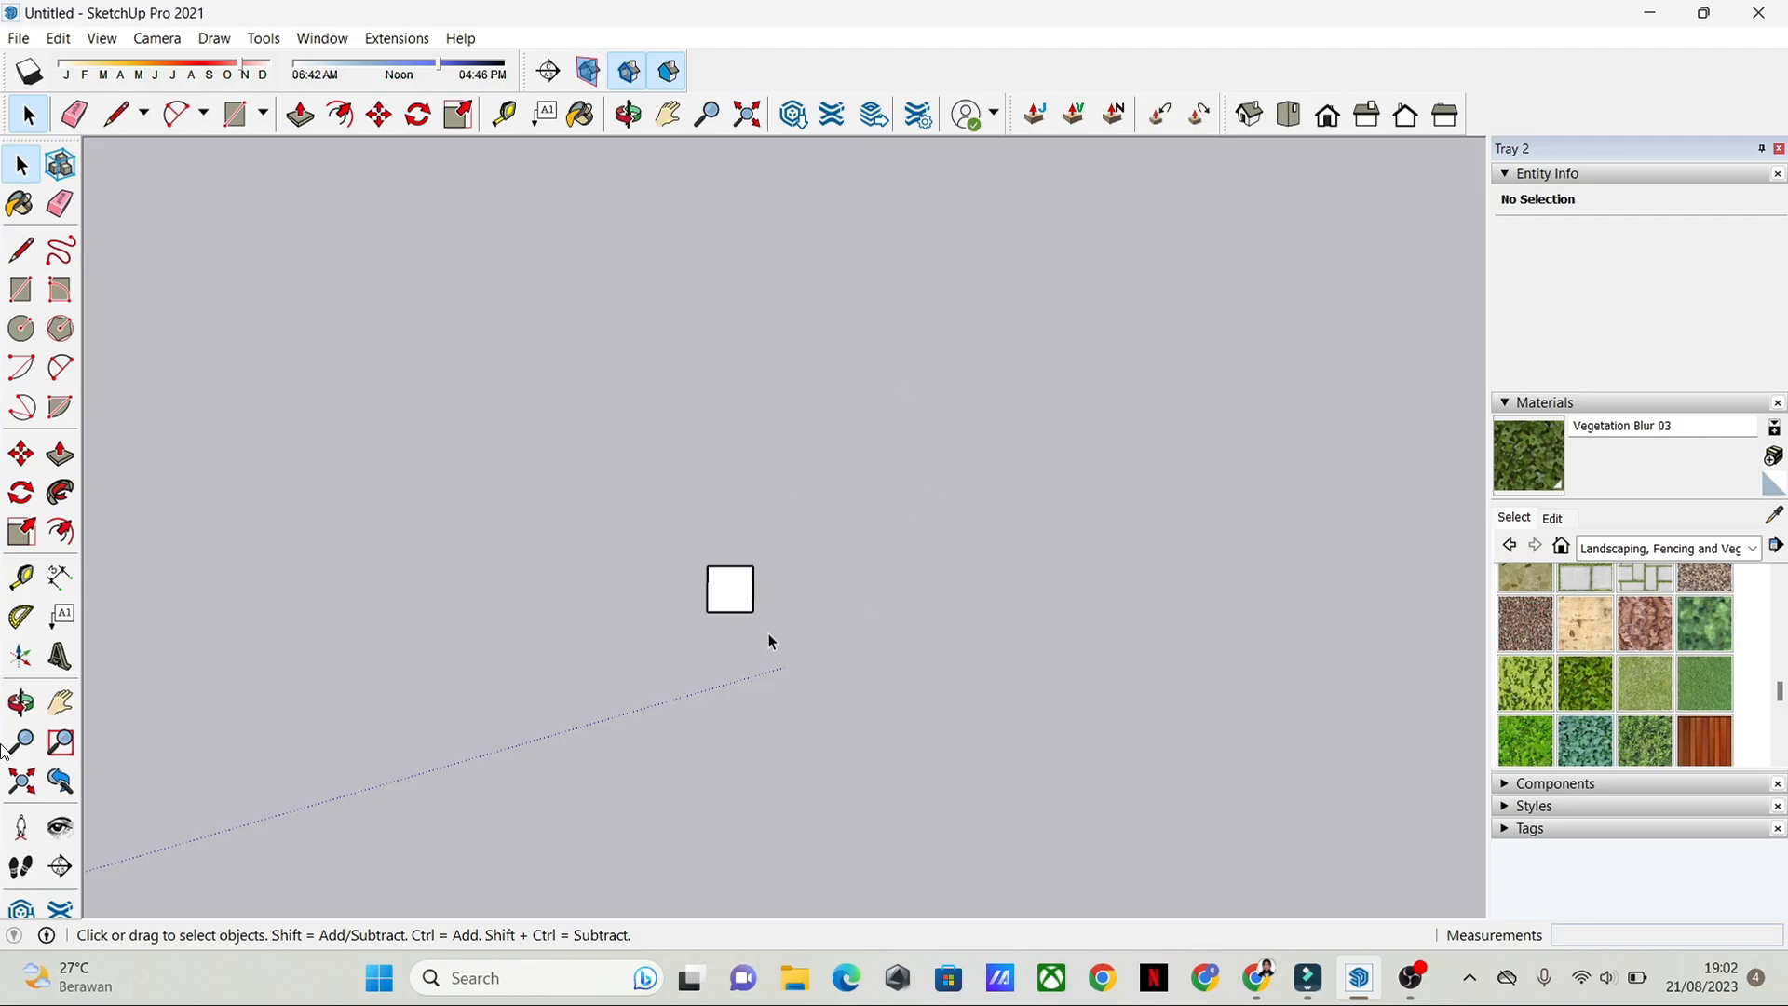
# Step: Extrude the small square in front of the fenced lawn upward 1 m with Push/Pull to form a post
pyautogui.scroll(1, 762, 652)
pyautogui.moveTo(759, 656); pyautogui.dragTo(777, 464, button='middle')
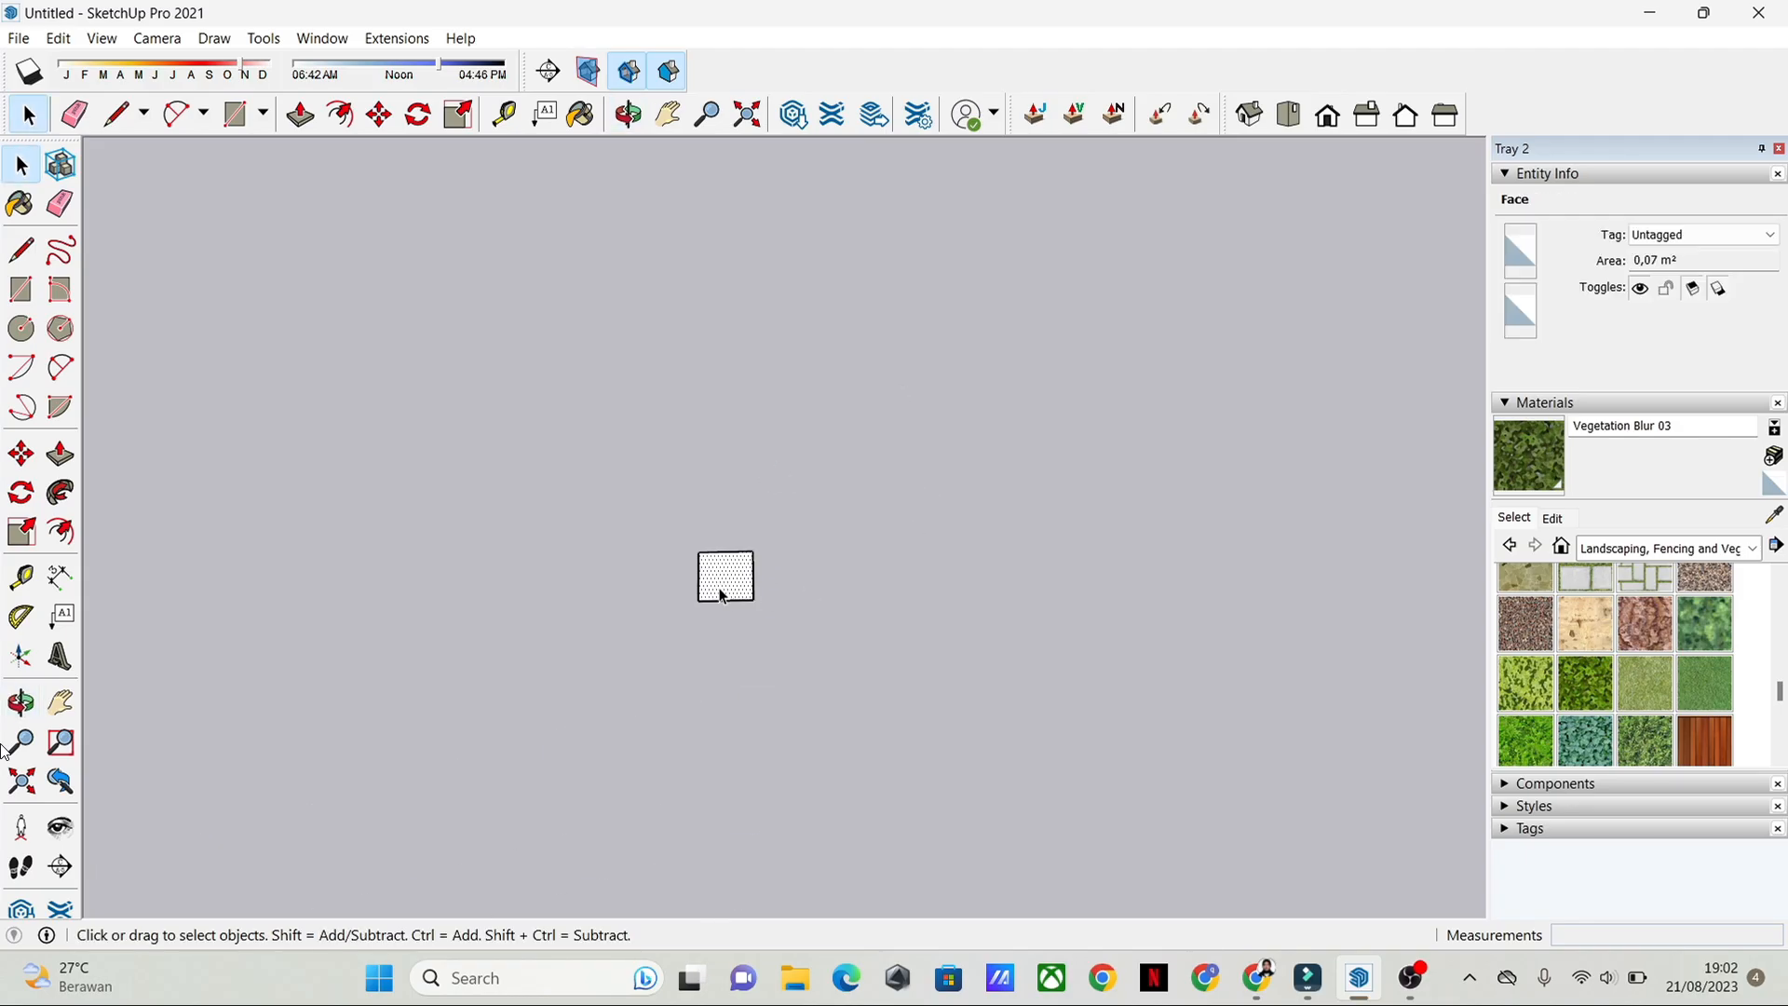
pyautogui.scroll(5, 724, 592)
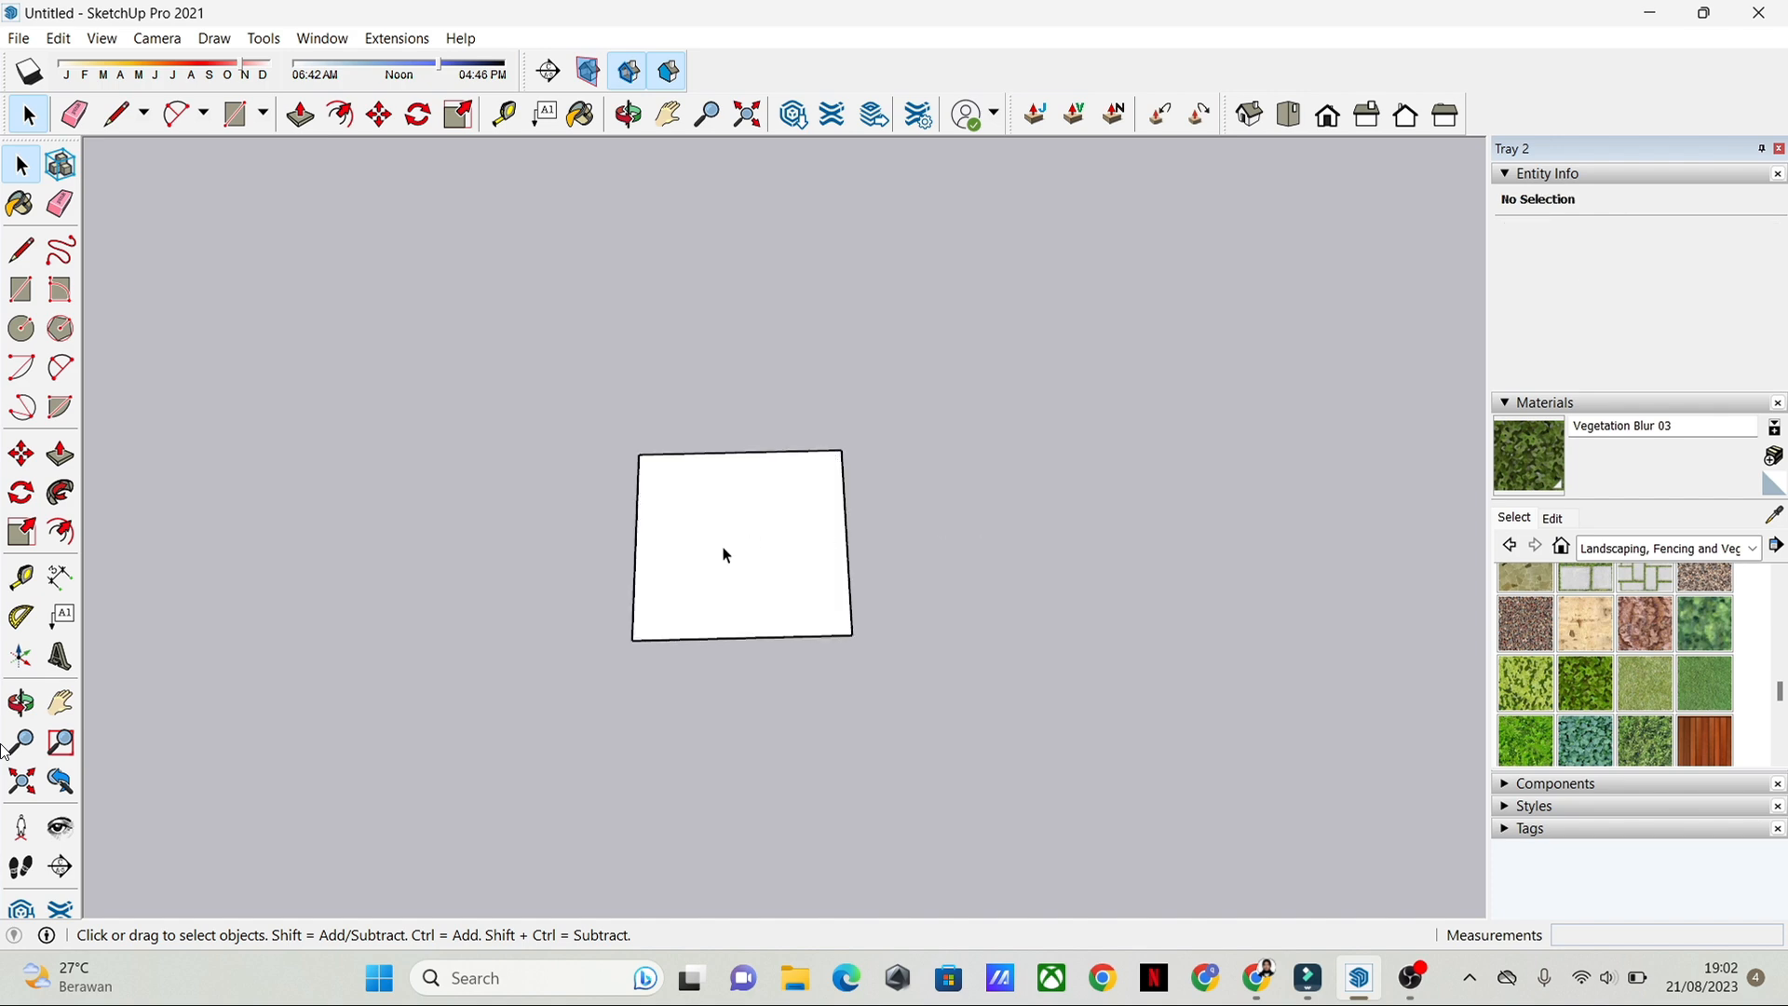
pyautogui.scroll(-6, 919, 589)
pyautogui.scroll(-2, 978, 587)
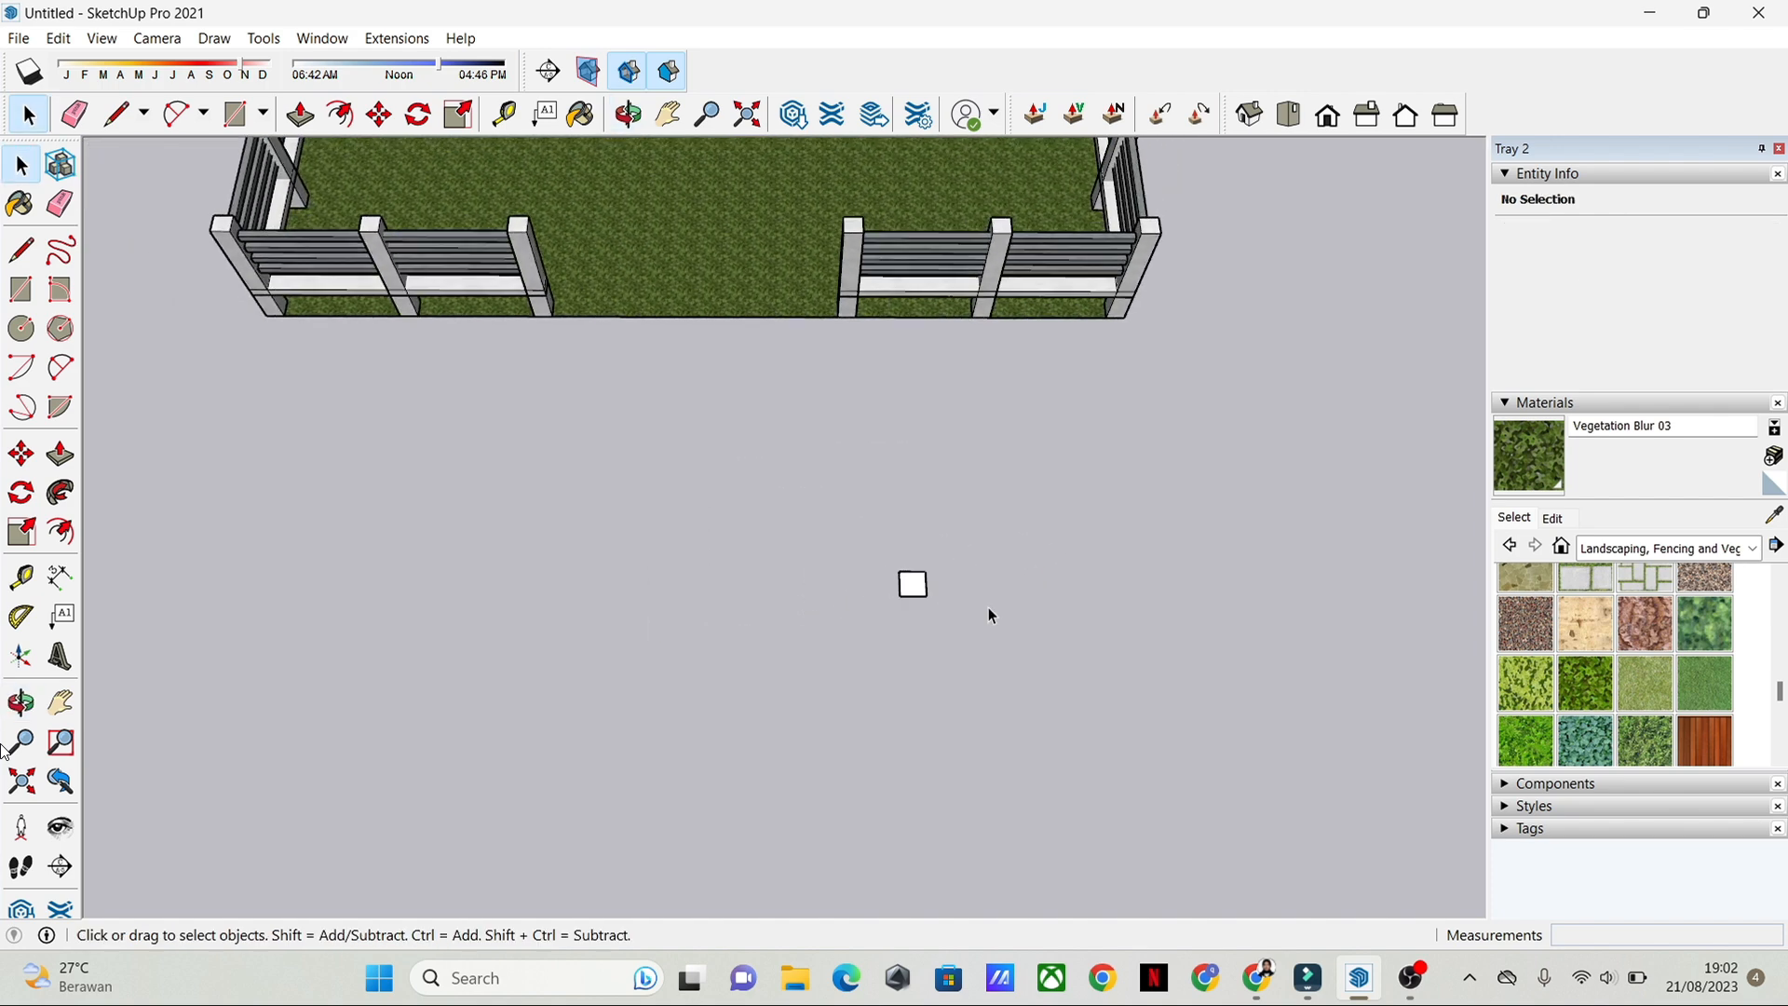
pyautogui.scroll(2, 992, 620)
pyautogui.click(860, 561)
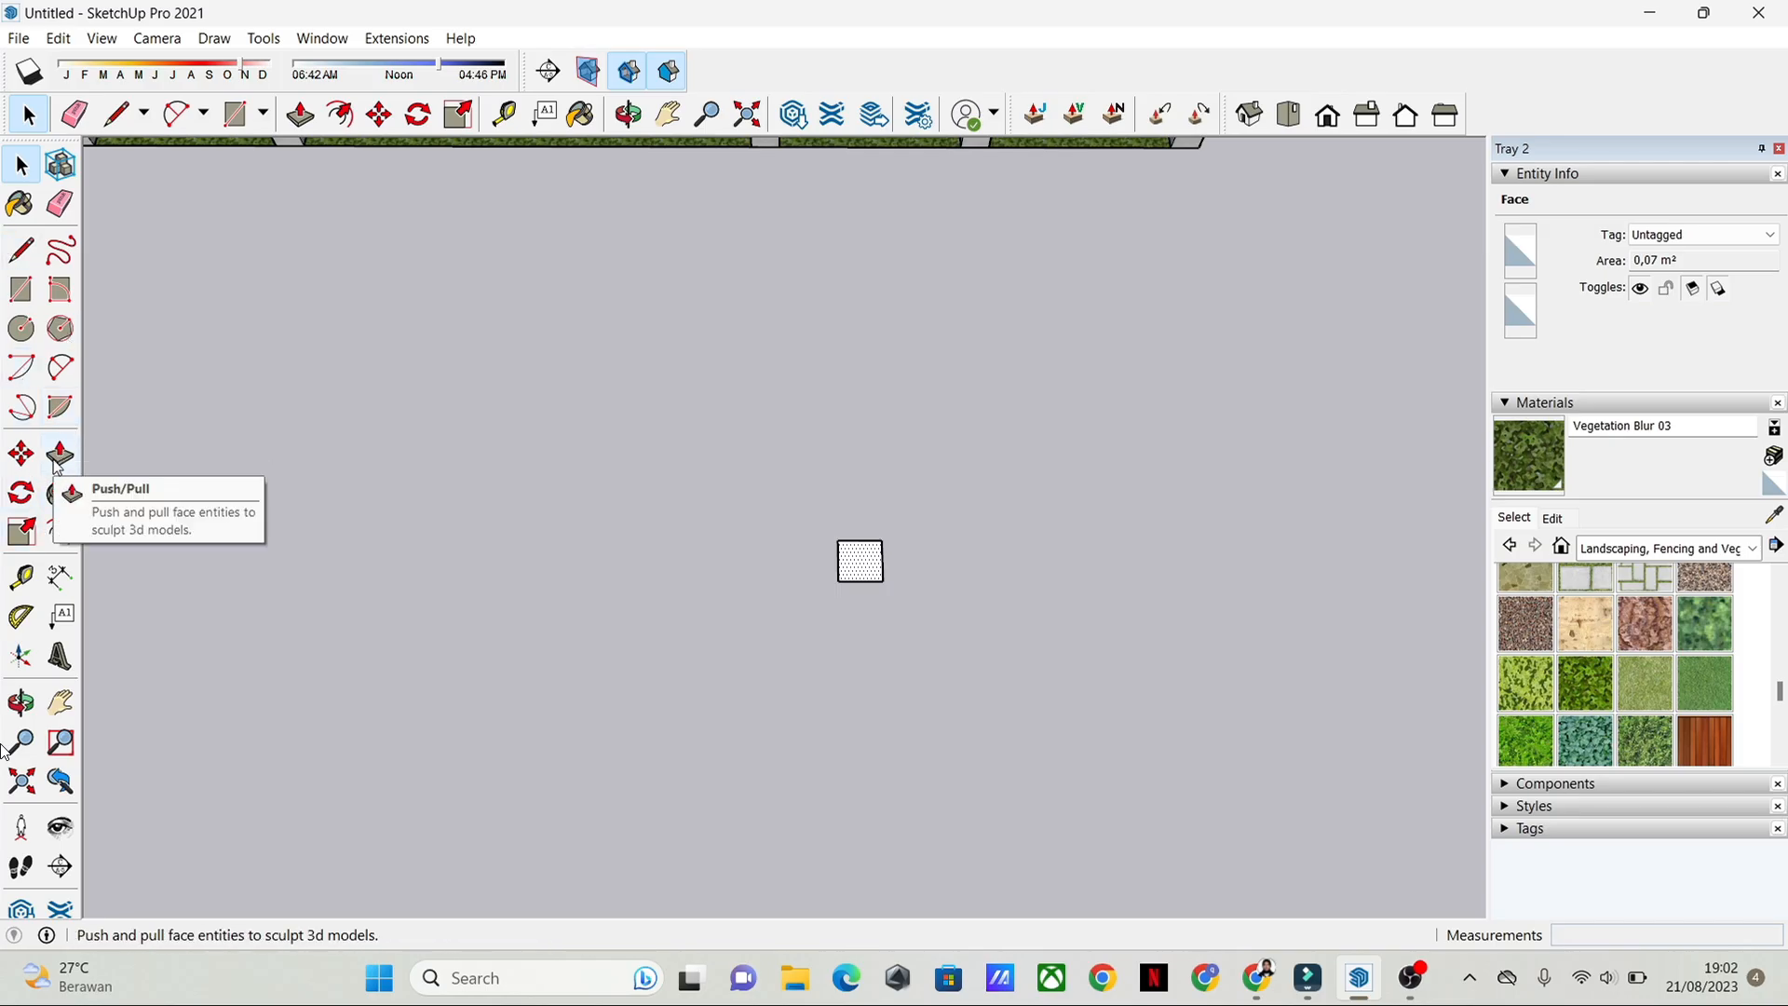
pyautogui.click(60, 455)
pyautogui.click(855, 568)
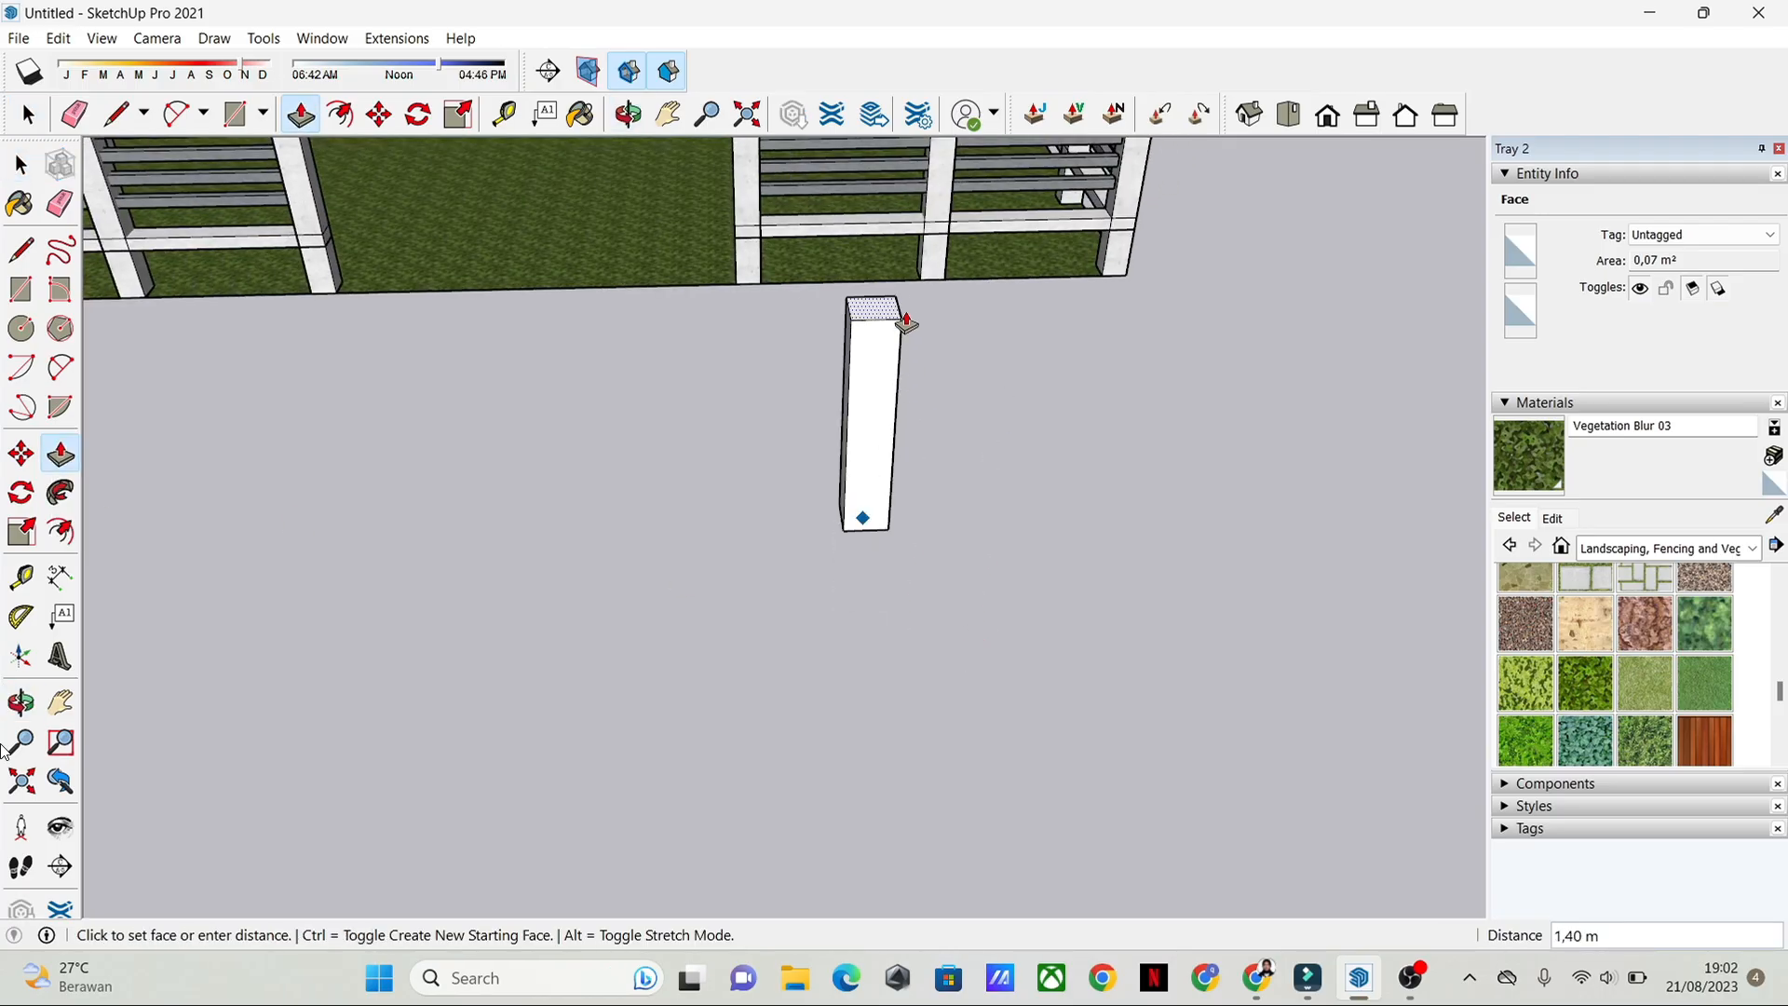
pyautogui.moveTo(903, 319); pyautogui.dragTo(866, 475, button='middle')
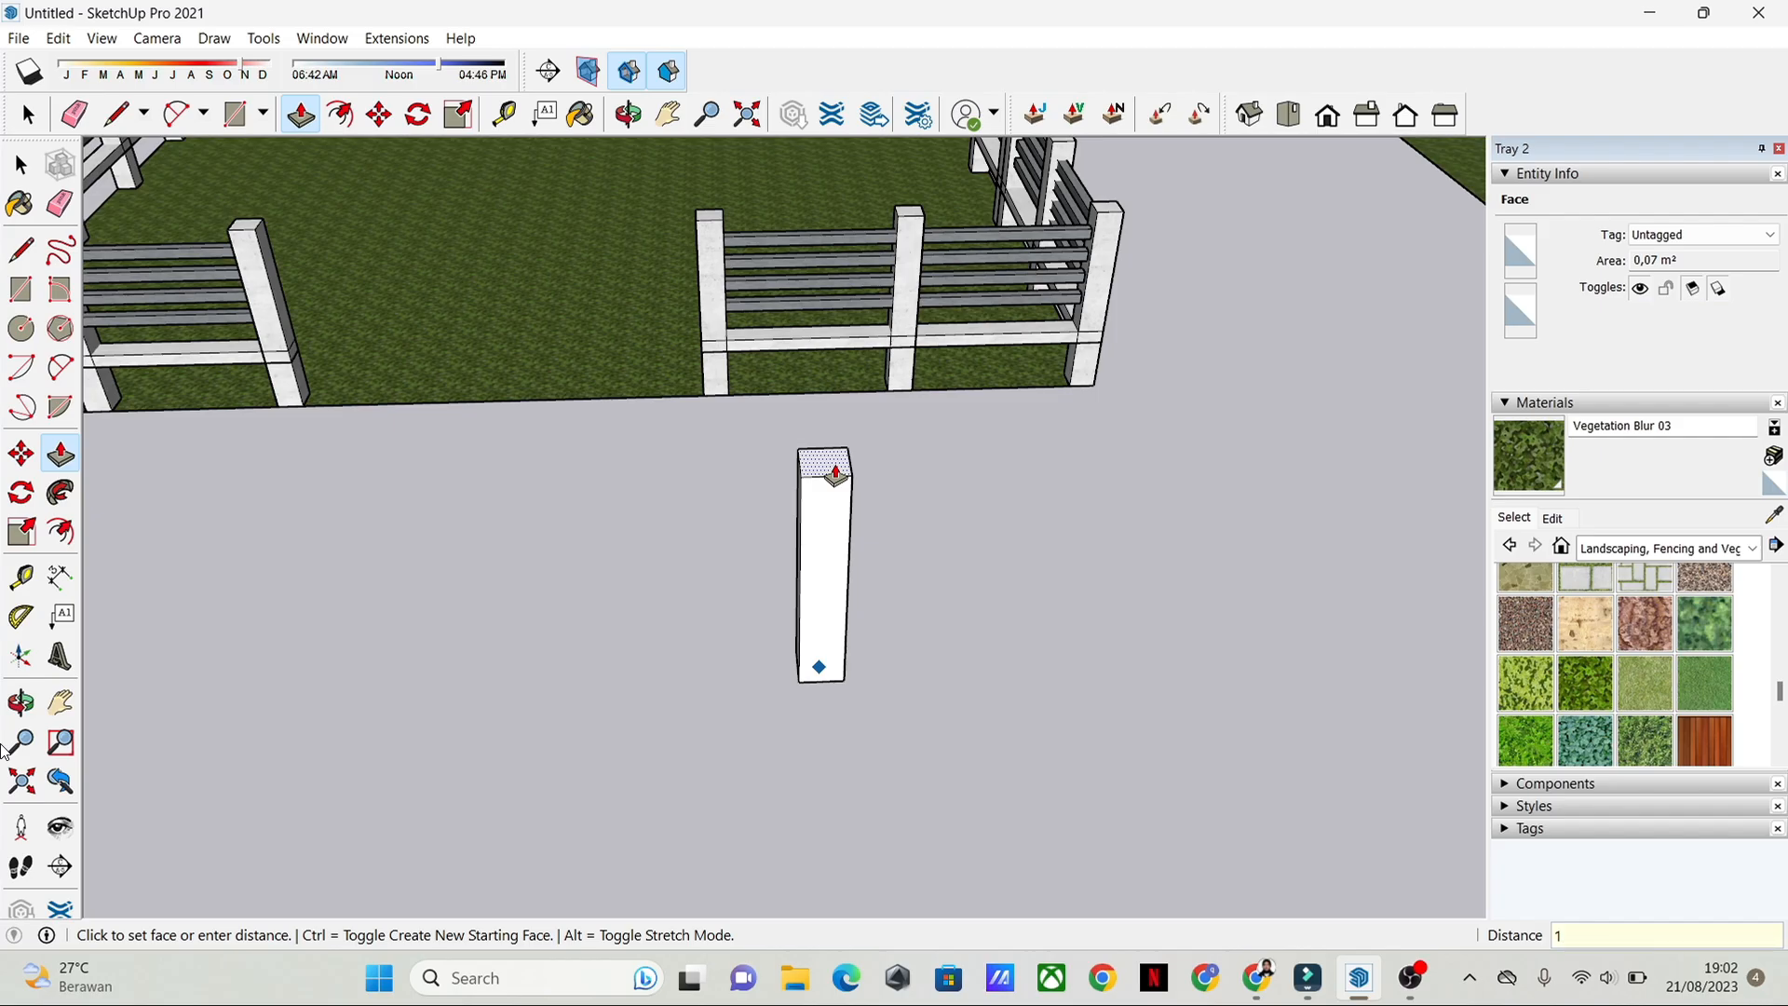
pyautogui.press('Return')
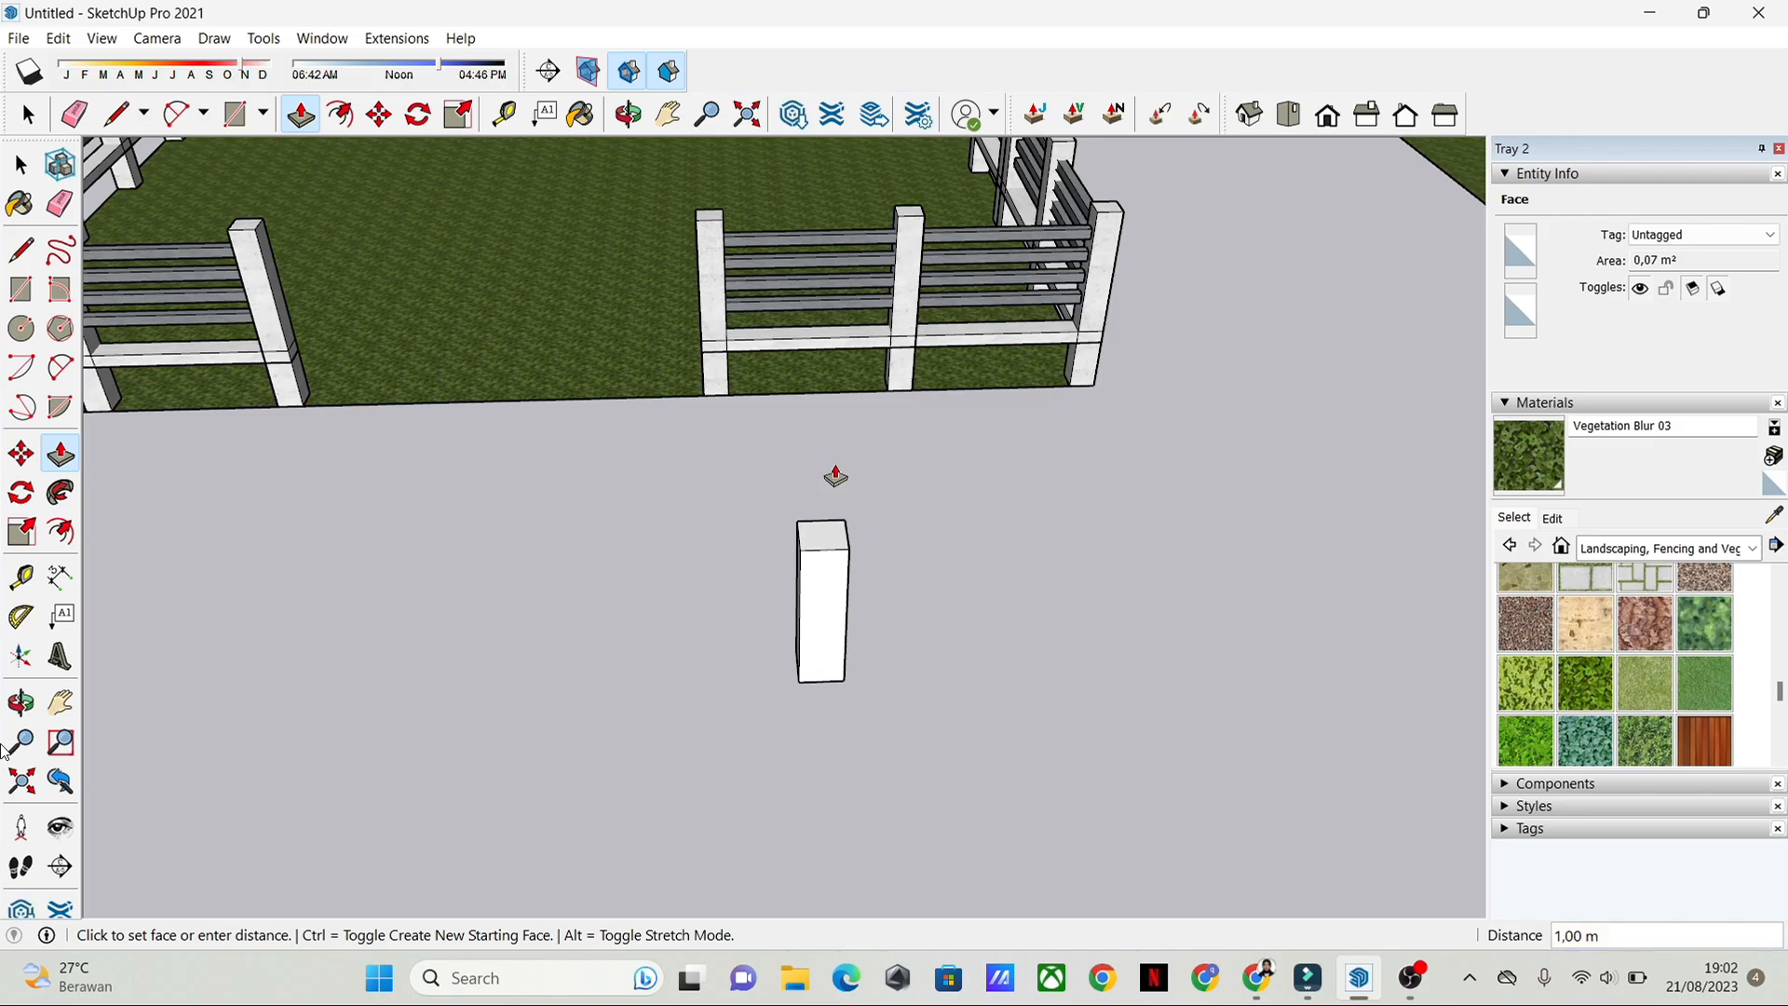
# Step: Raise the top face of the new post by about another 0.60 m
pyautogui.press('space')
pyautogui.moveTo(885, 602); pyautogui.dragTo(838, 461, button='middle')
pyautogui.press('p')
pyautogui.moveTo(681, 475); pyautogui.dragTo(678, 522, button='middle')
pyautogui.click(797, 513)
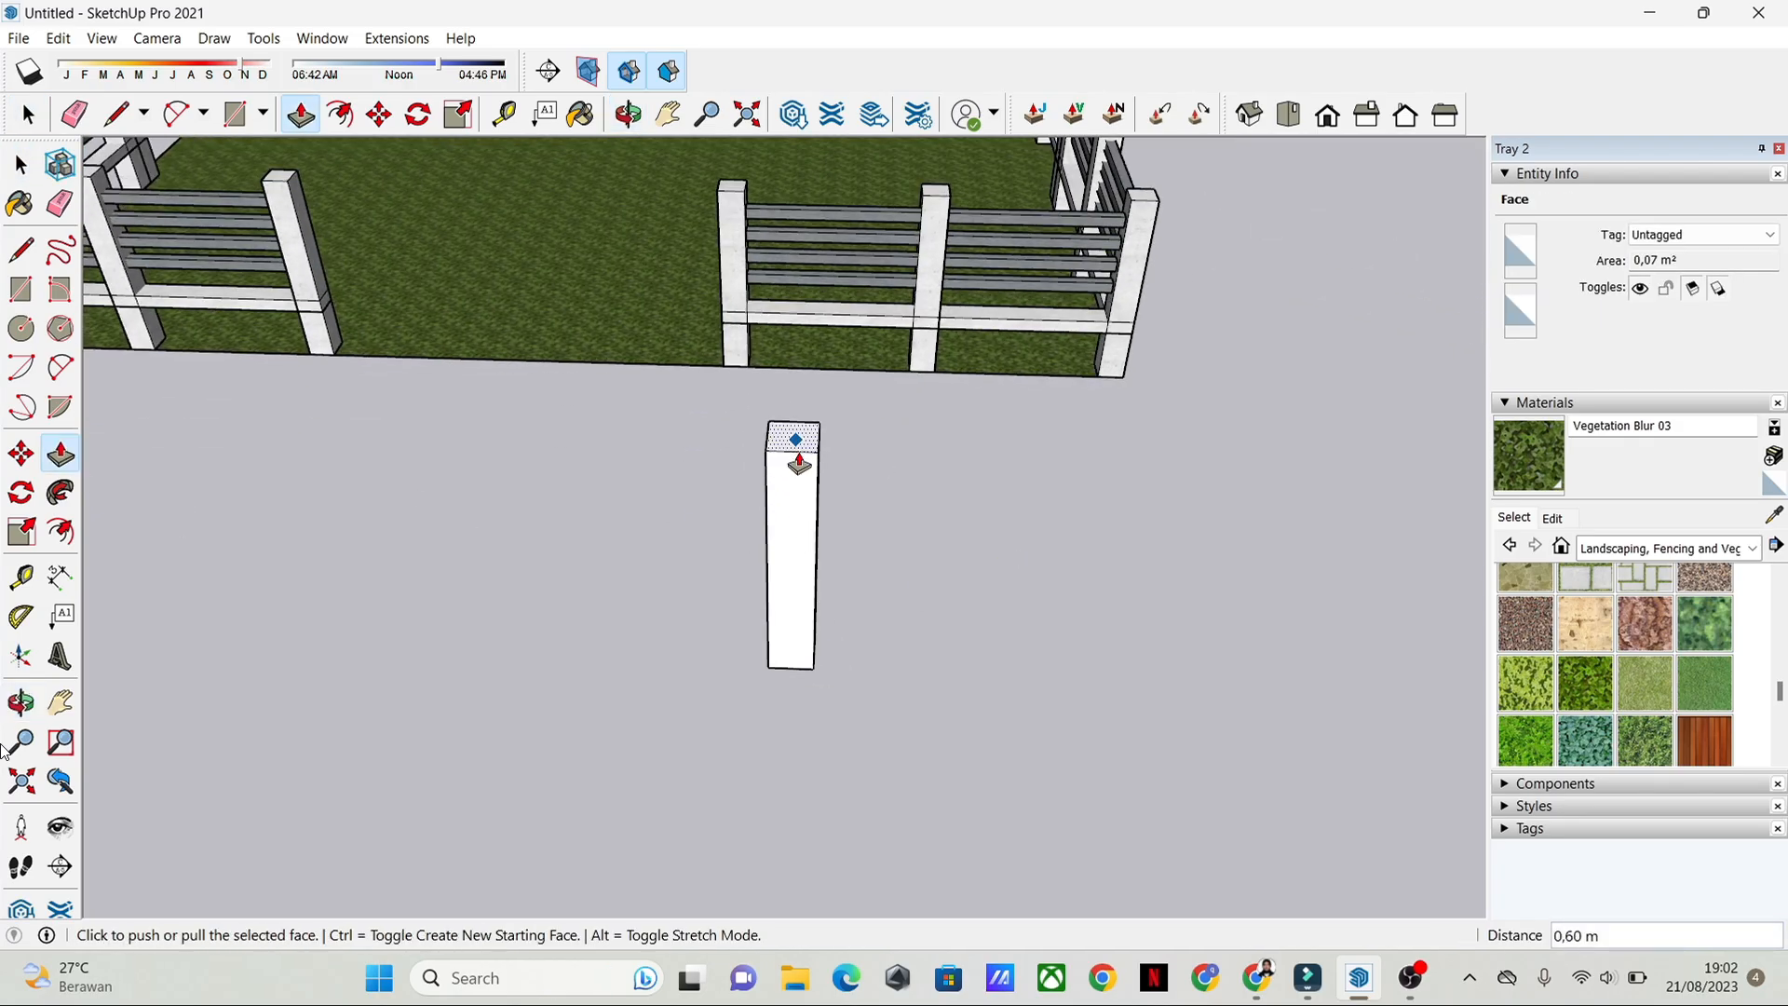
pyautogui.click(799, 451)
pyautogui.moveTo(708, 690); pyautogui.dragTo(671, 689, button='middle')
pyautogui.press('space')
# Step: Select the whole post and place a copy of it 3 m away along the red axis
pyautogui.moveTo(1220, 550); pyautogui.dragTo(1090, 616, button='middle')
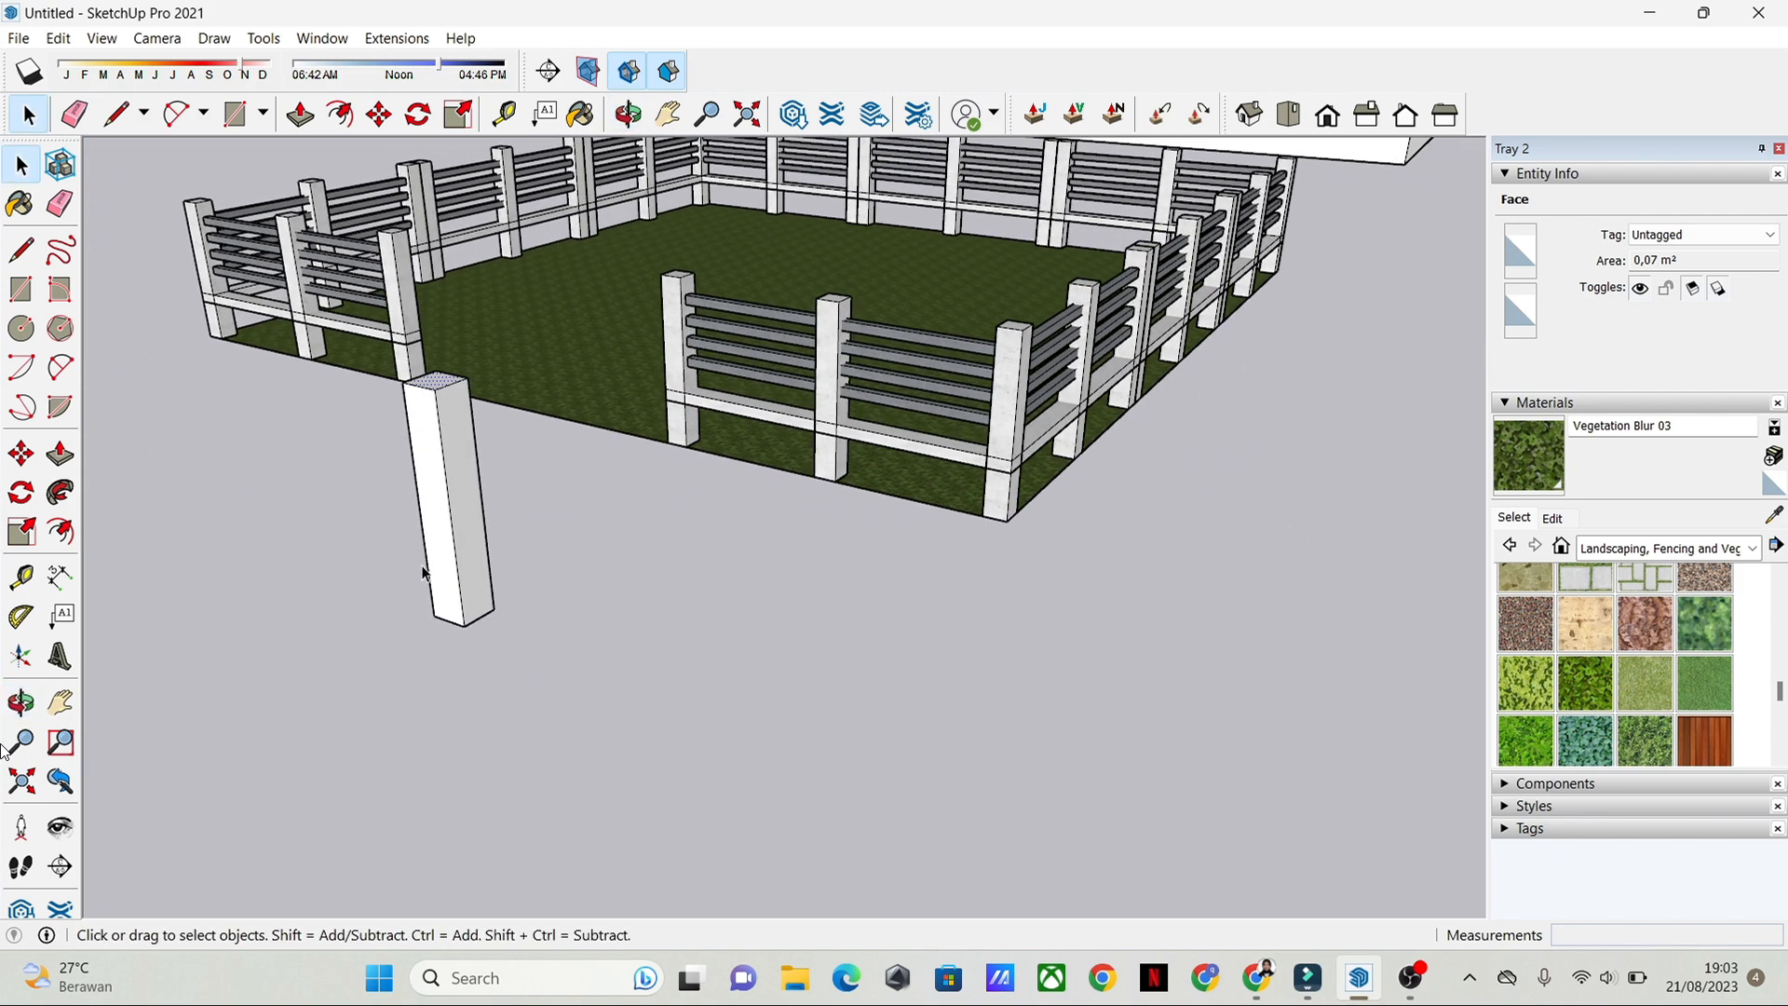
pyautogui.moveTo(427, 572); pyautogui.dragTo(662, 652, button='middle')
pyautogui.moveTo(646, 571); pyautogui.dragTo(859, 893)
pyautogui.keyDown('shift'); pyautogui.moveTo(1000, 794); pyautogui.dragTo(478, 456, button='middle'); pyautogui.keyUp('shift')
pyautogui.click(433, 439)
pyautogui.moveTo(433, 440); pyautogui.dragTo(729, 762)
pyautogui.press('m')
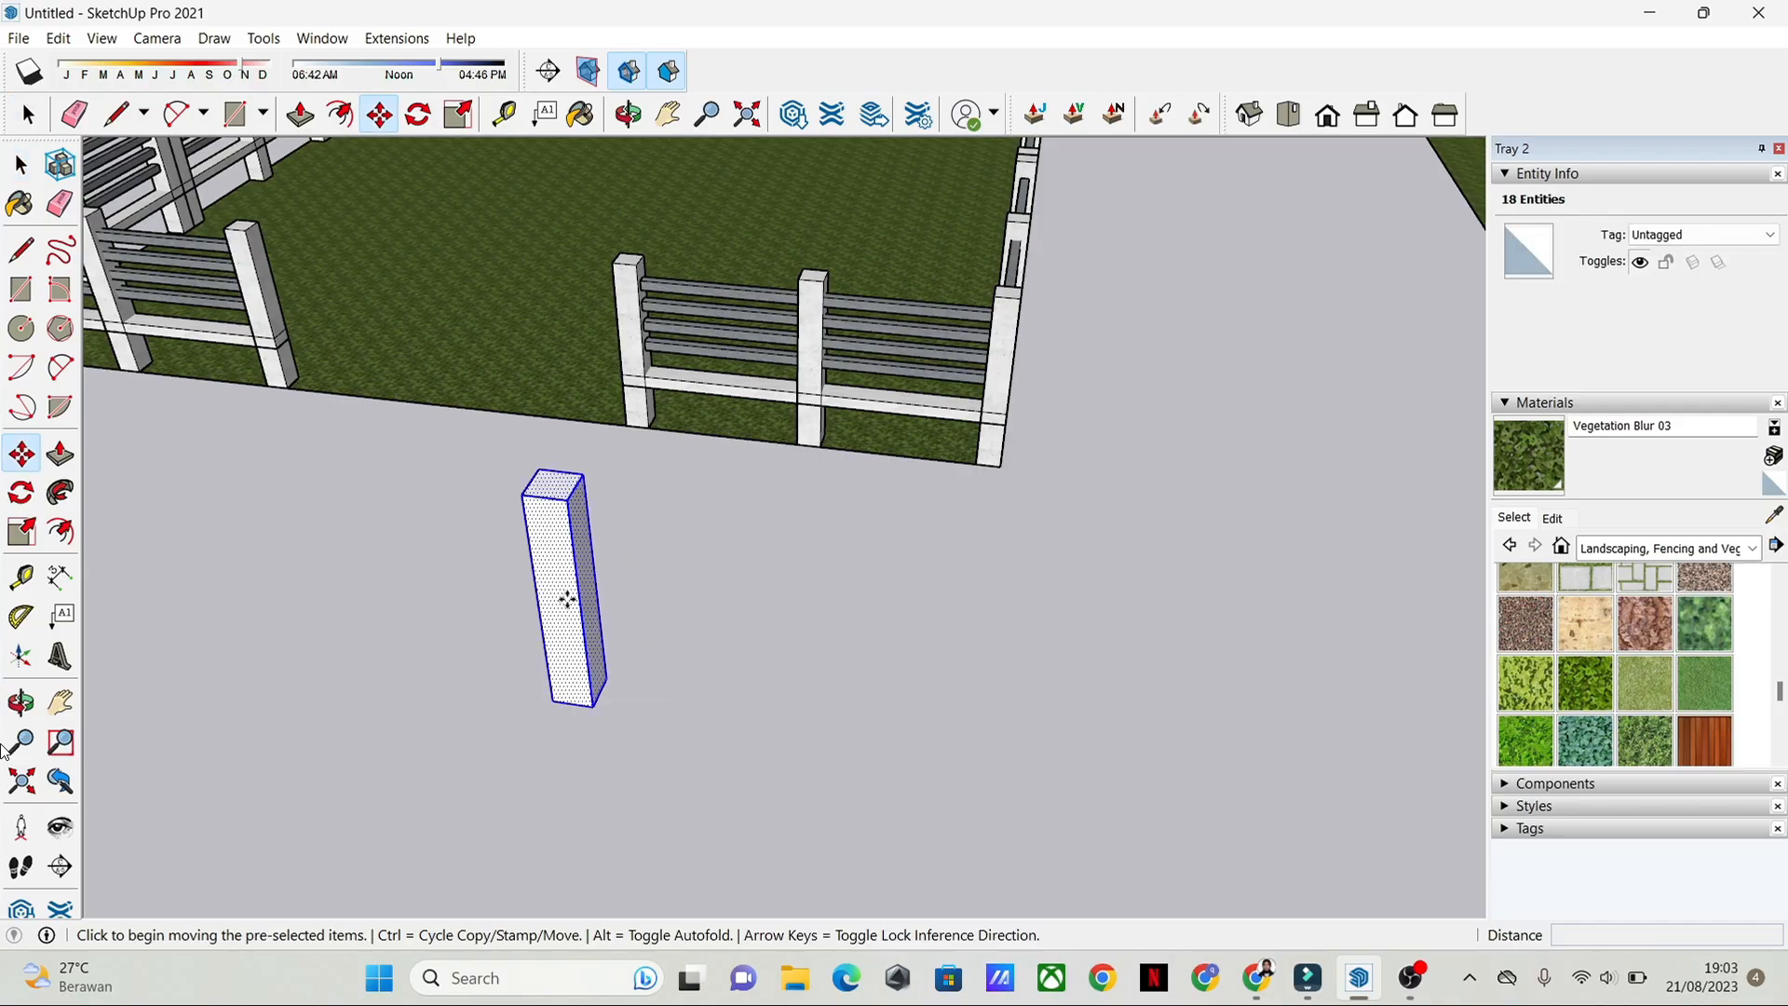
pyautogui.press('space')
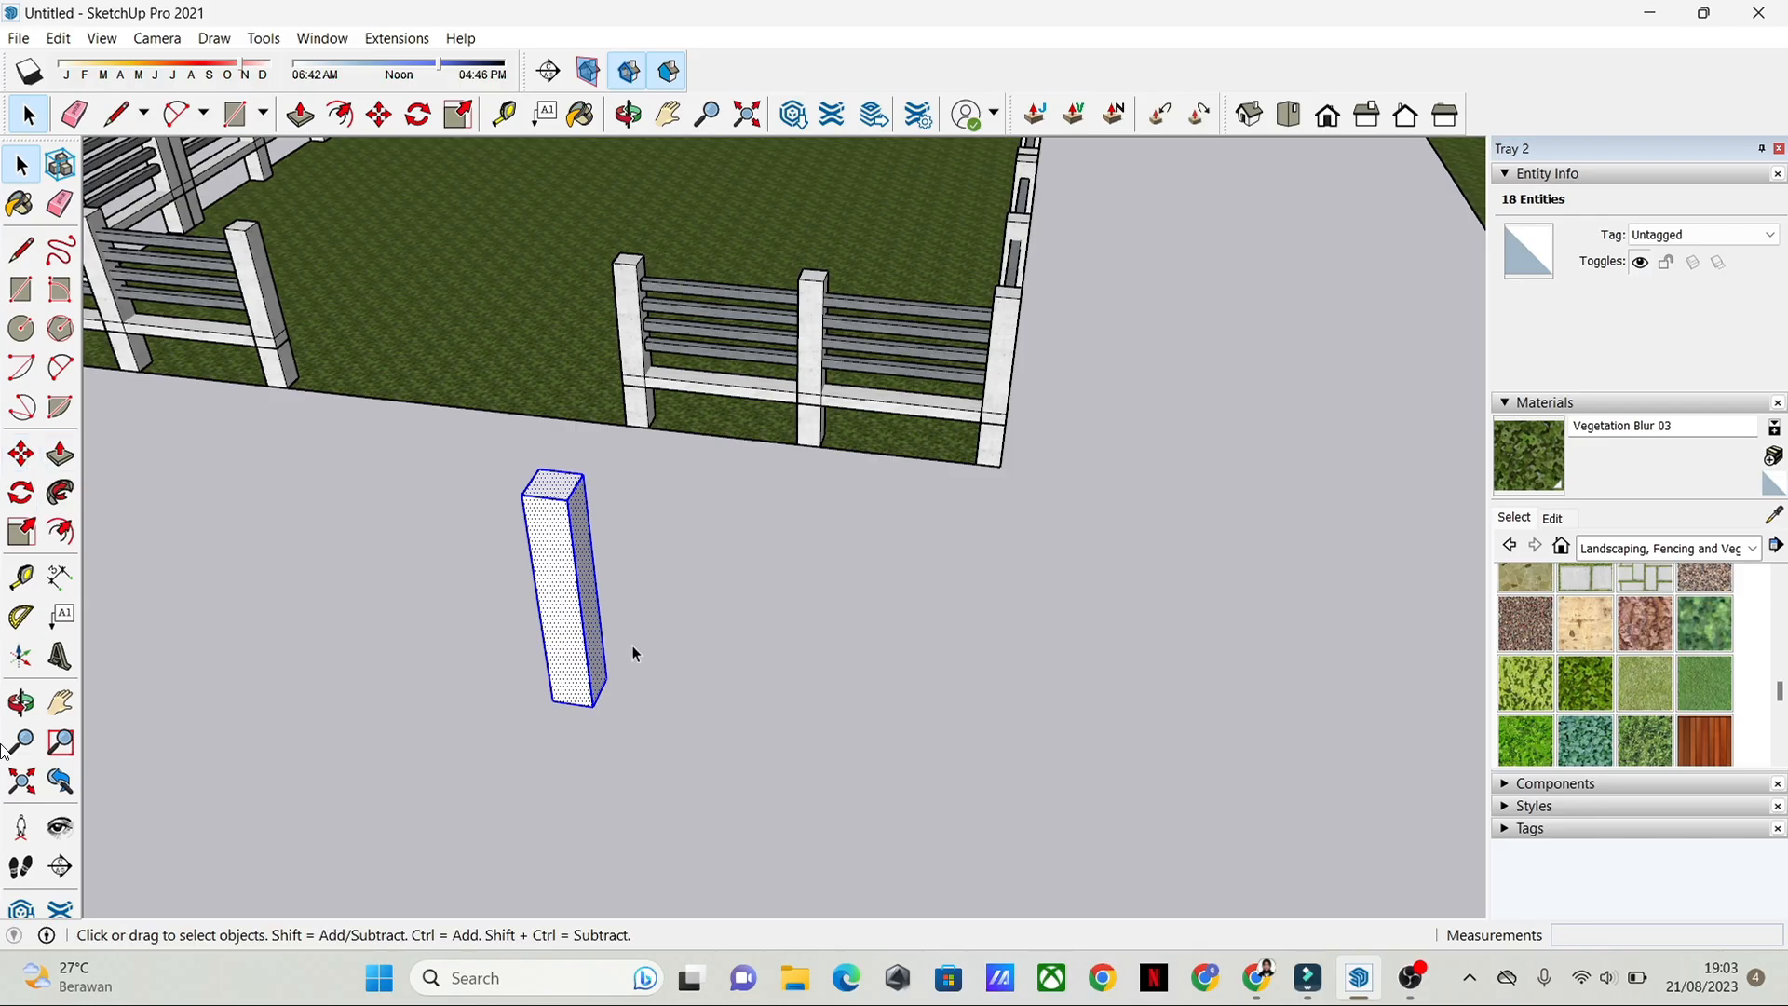
pyautogui.click(20, 460)
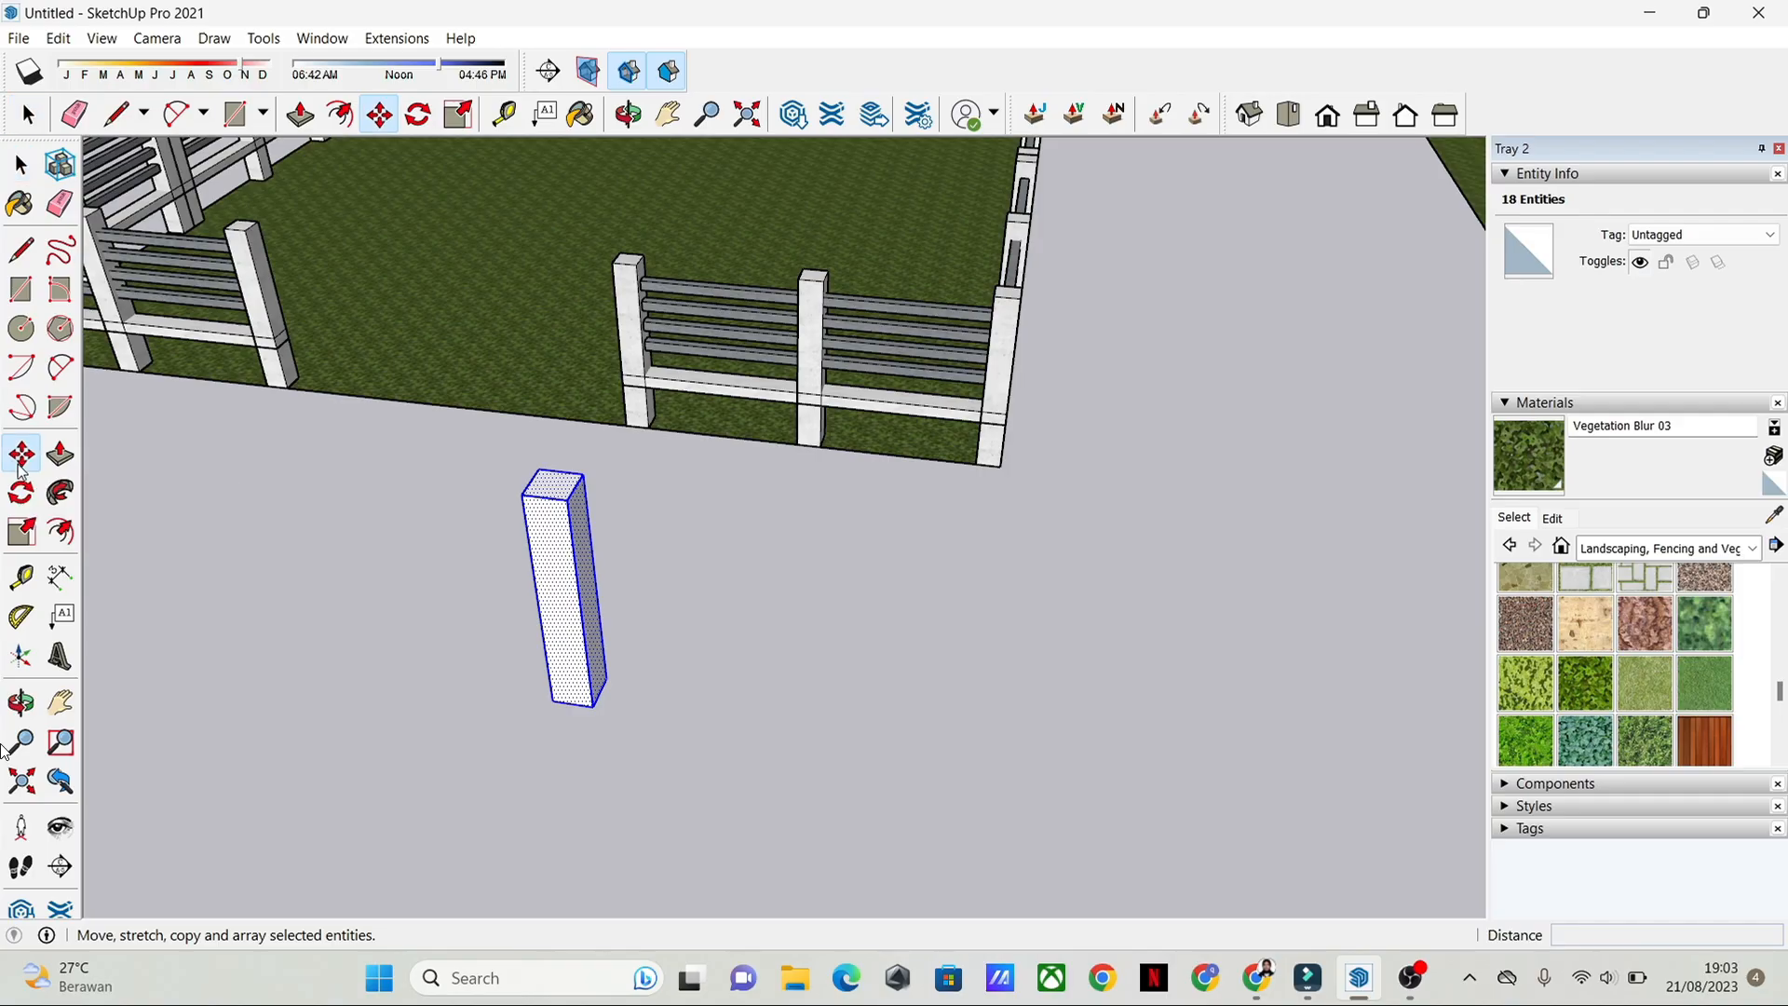
pyautogui.click(594, 707)
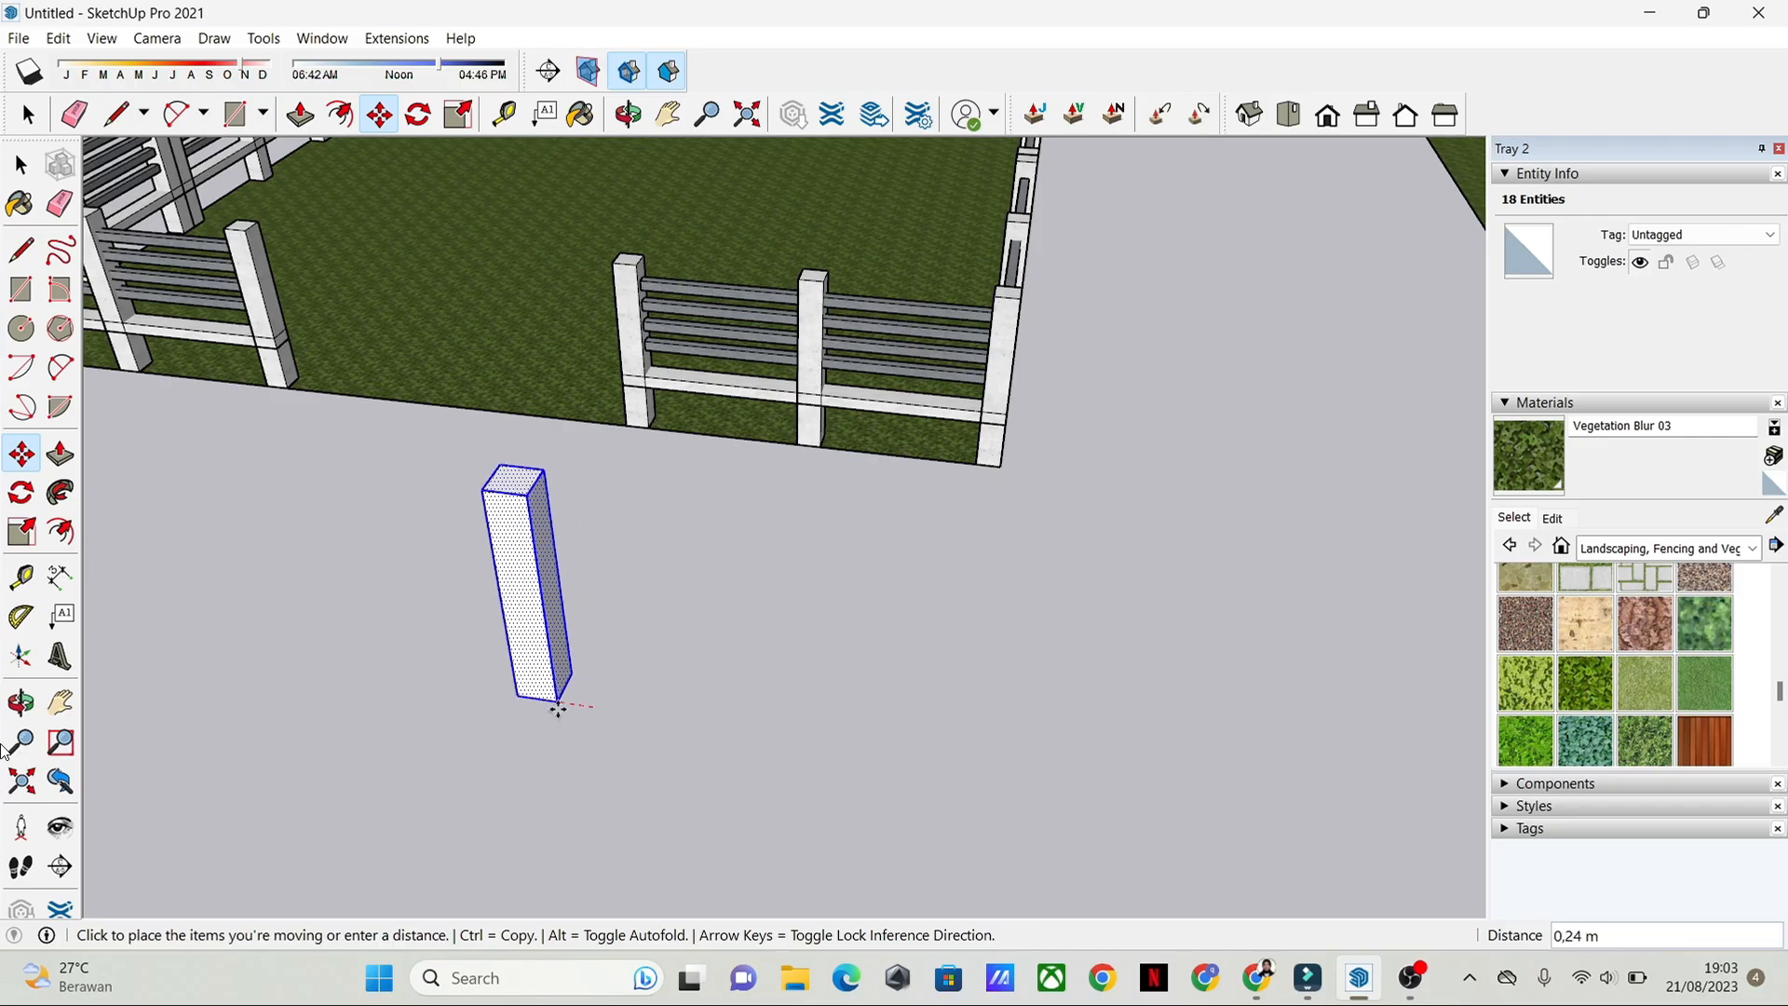
pyautogui.press('ctrl')
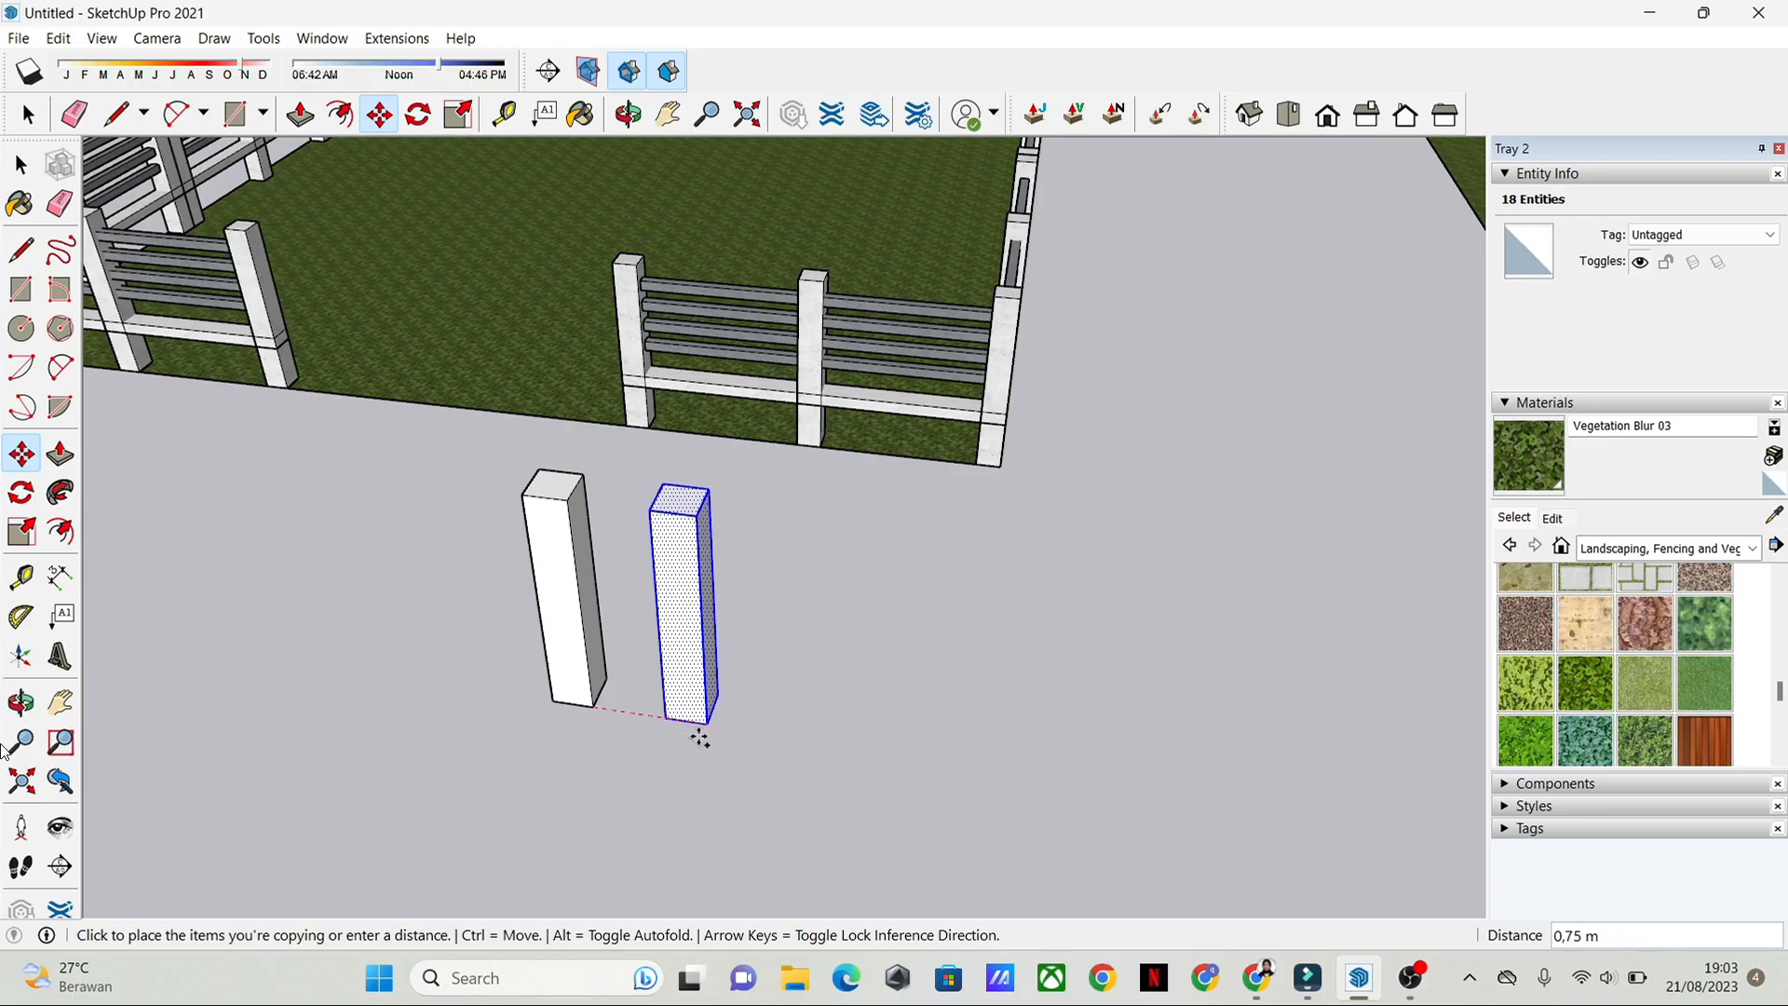
pyautogui.moveTo(934, 773); pyautogui.dragTo(870, 819, button='middle')
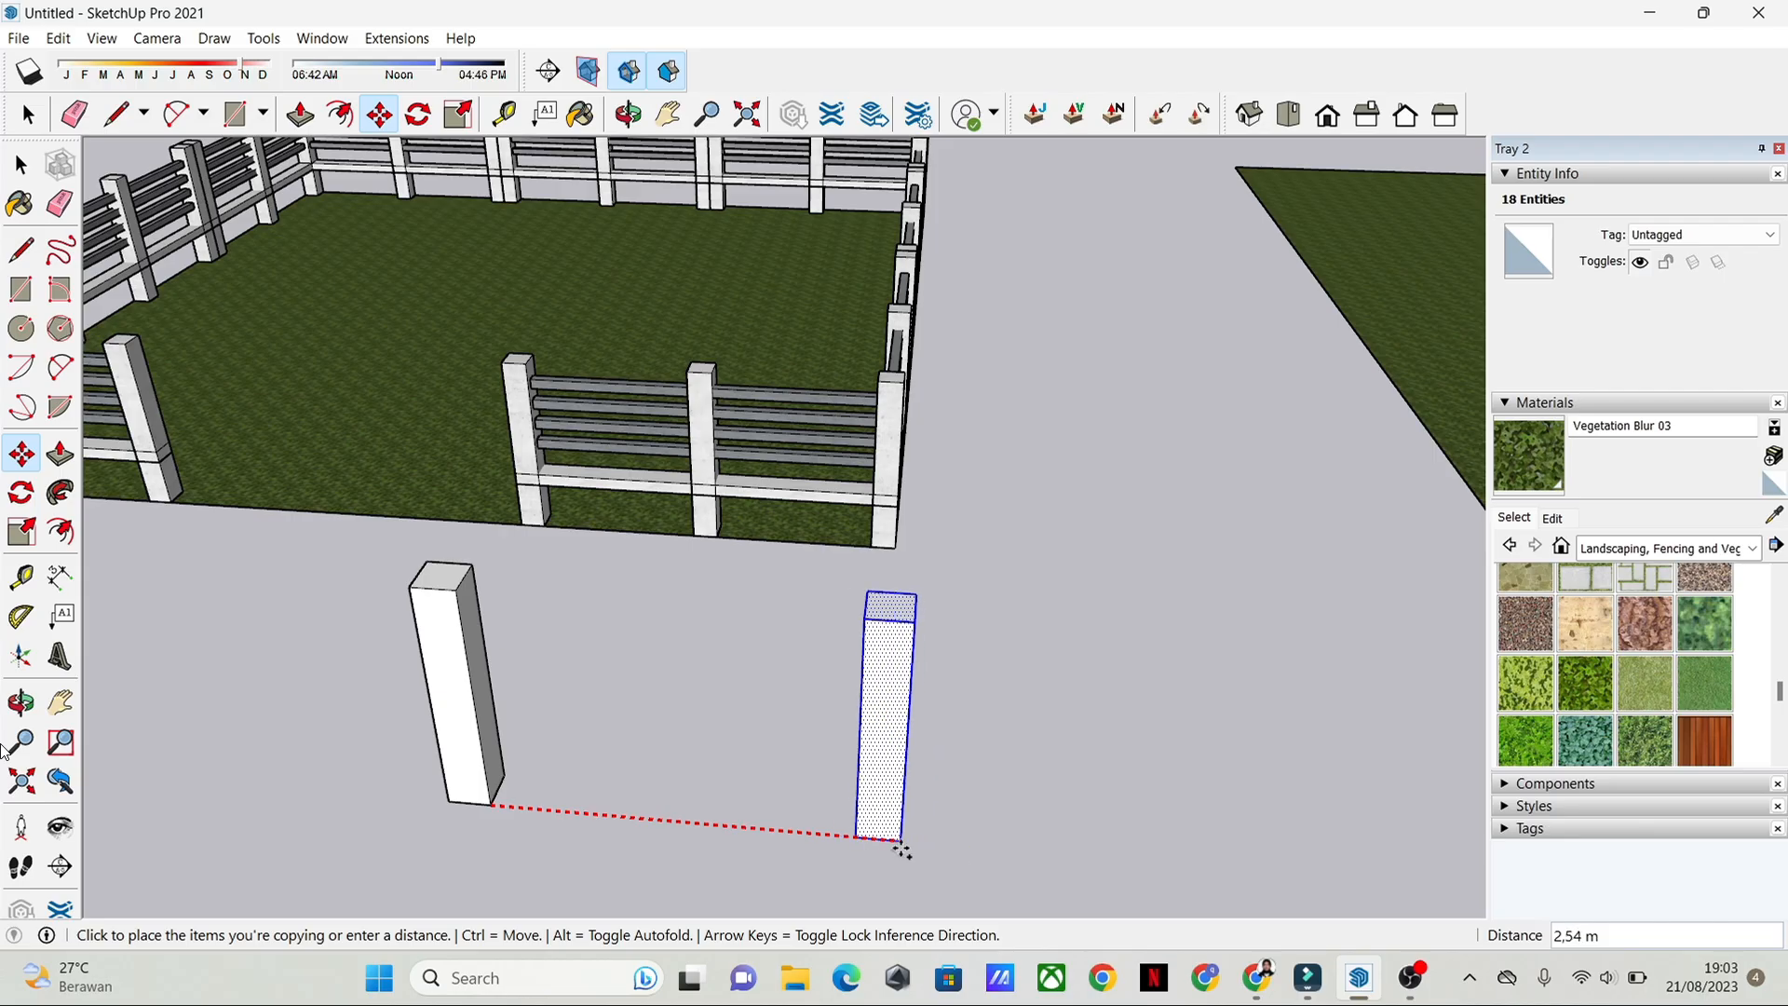
pyautogui.click(976, 858)
pyautogui.press('space')
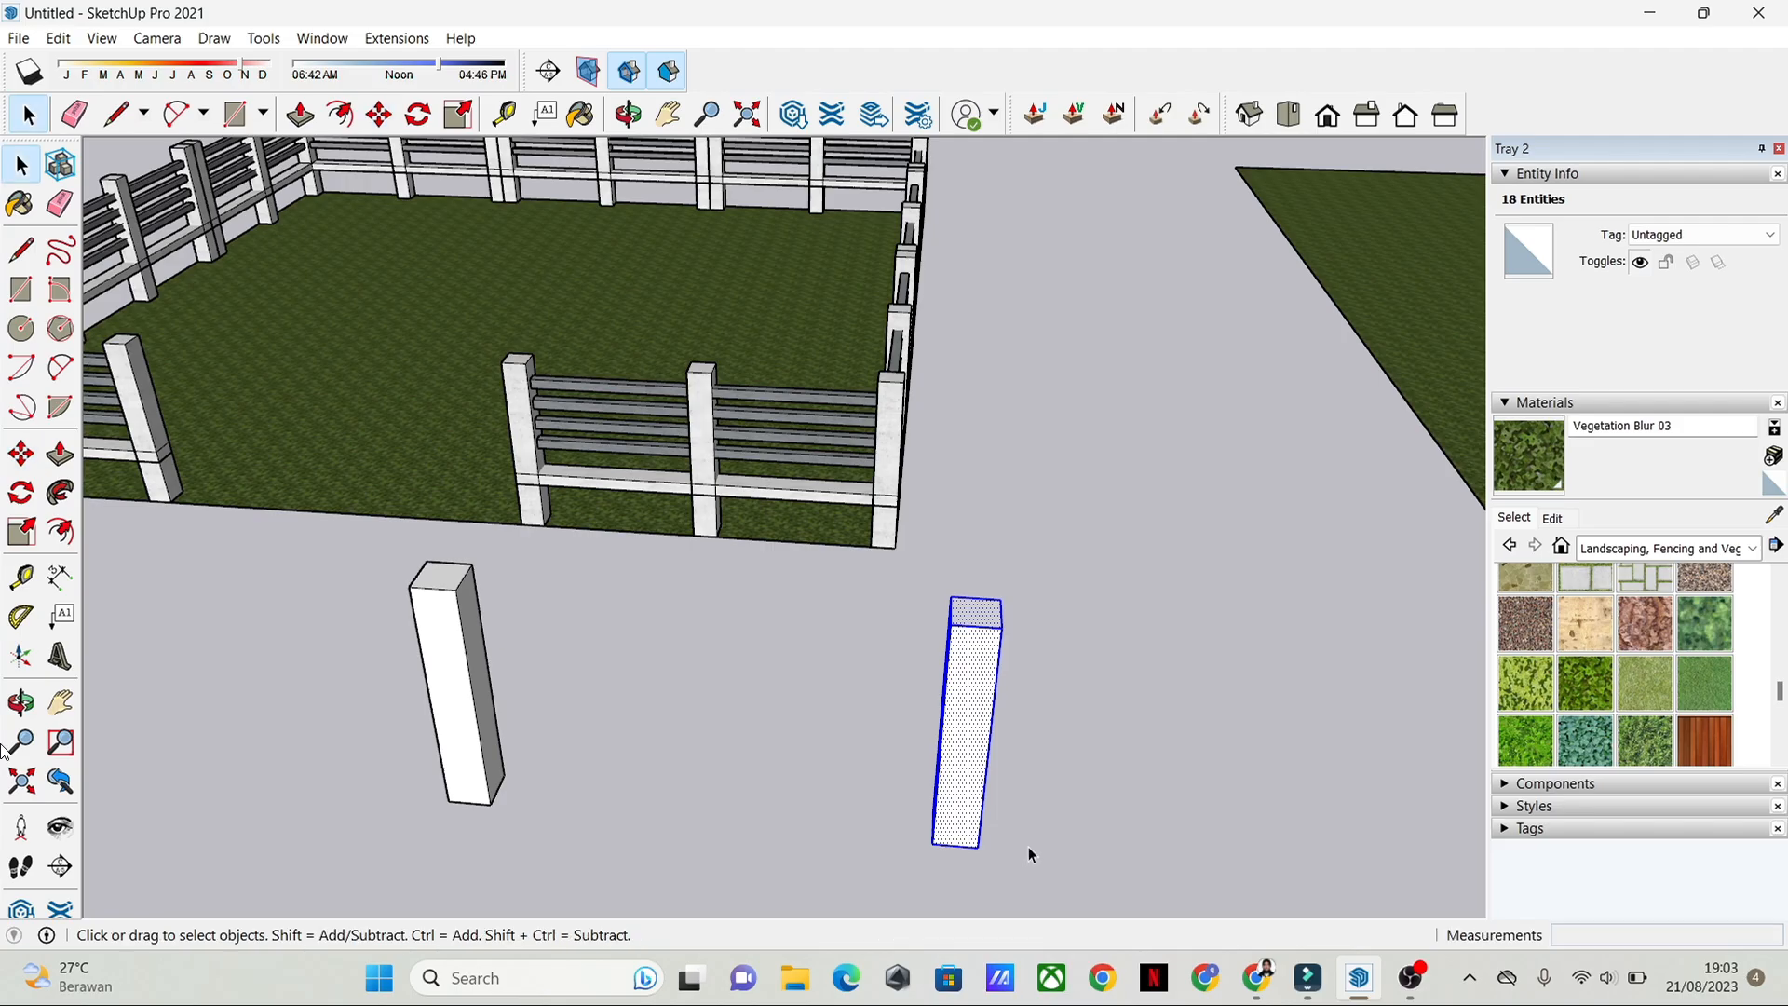
# Step: Undo the 3 m copy of the post
pyautogui.moveTo(1029, 847); pyautogui.dragTo(1140, 732, button='middle')
pyautogui.click(1142, 733)
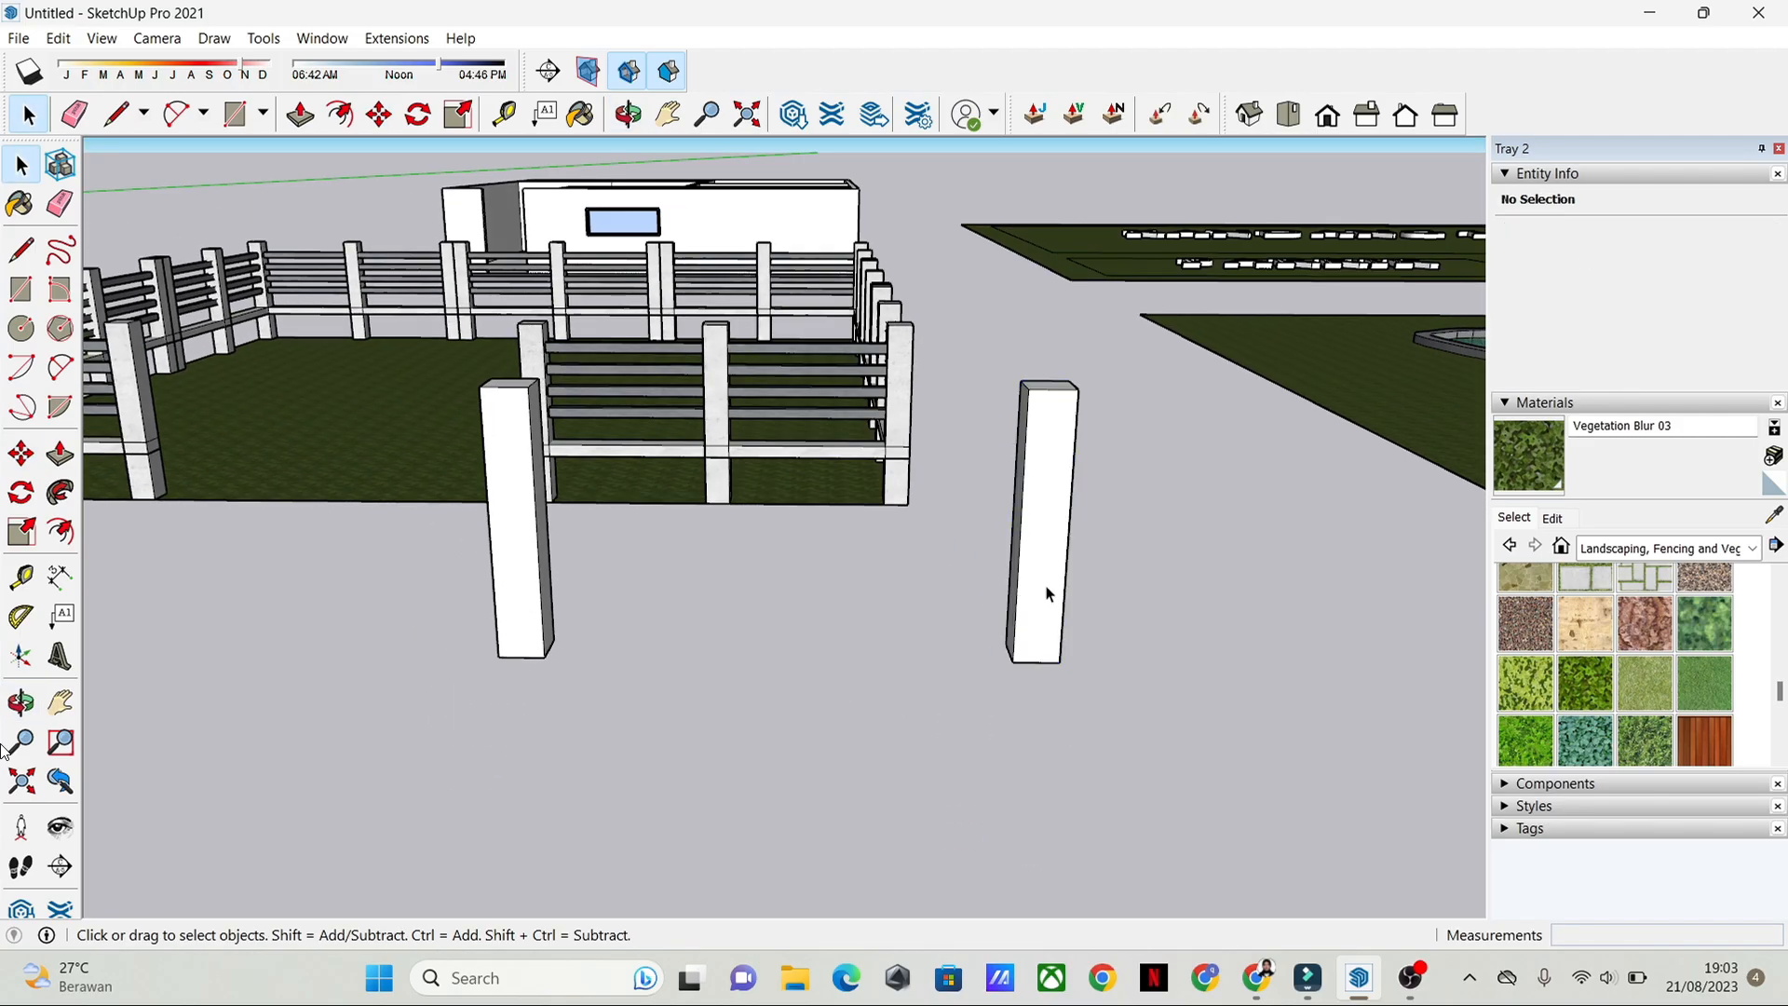
pyautogui.moveTo(1047, 593); pyautogui.dragTo(1155, 619, button='middle')
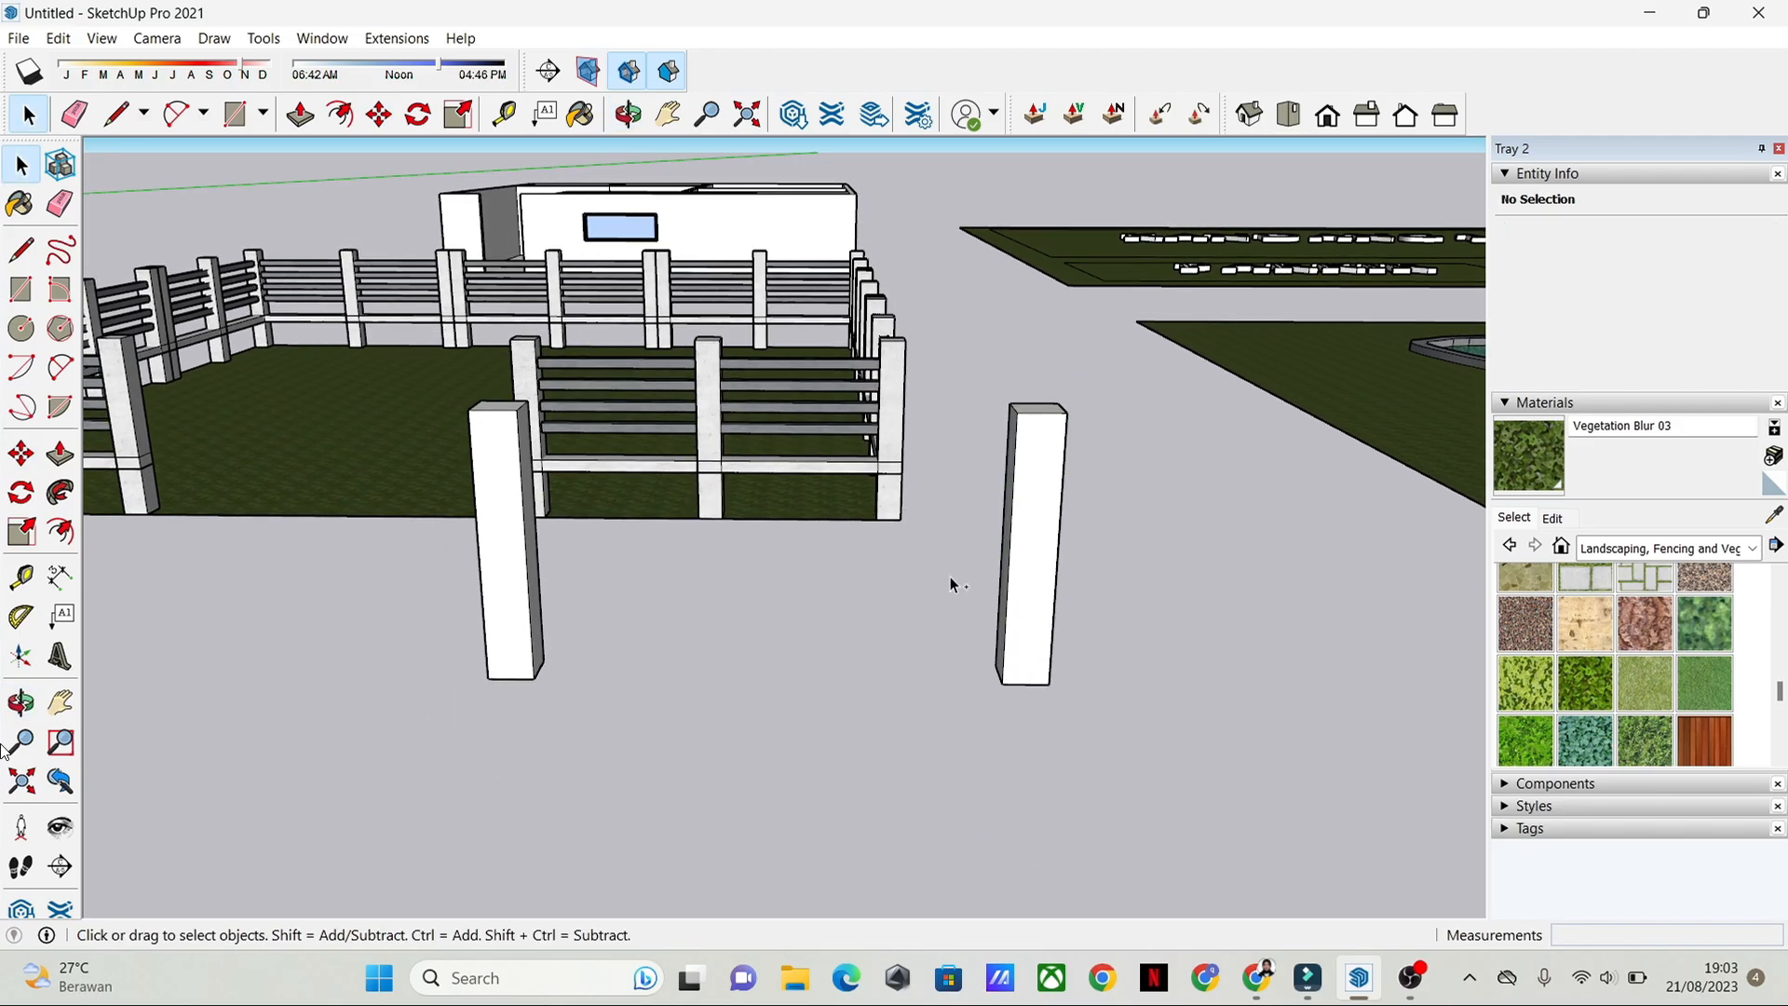
pyautogui.hotkey('ctrl', 'z')
# Step: Copy the post along the red axis into a row of three posts spaced about 1.51 m apart
pyautogui.moveTo(1249, 662); pyautogui.dragTo(372, 751, button='middle')
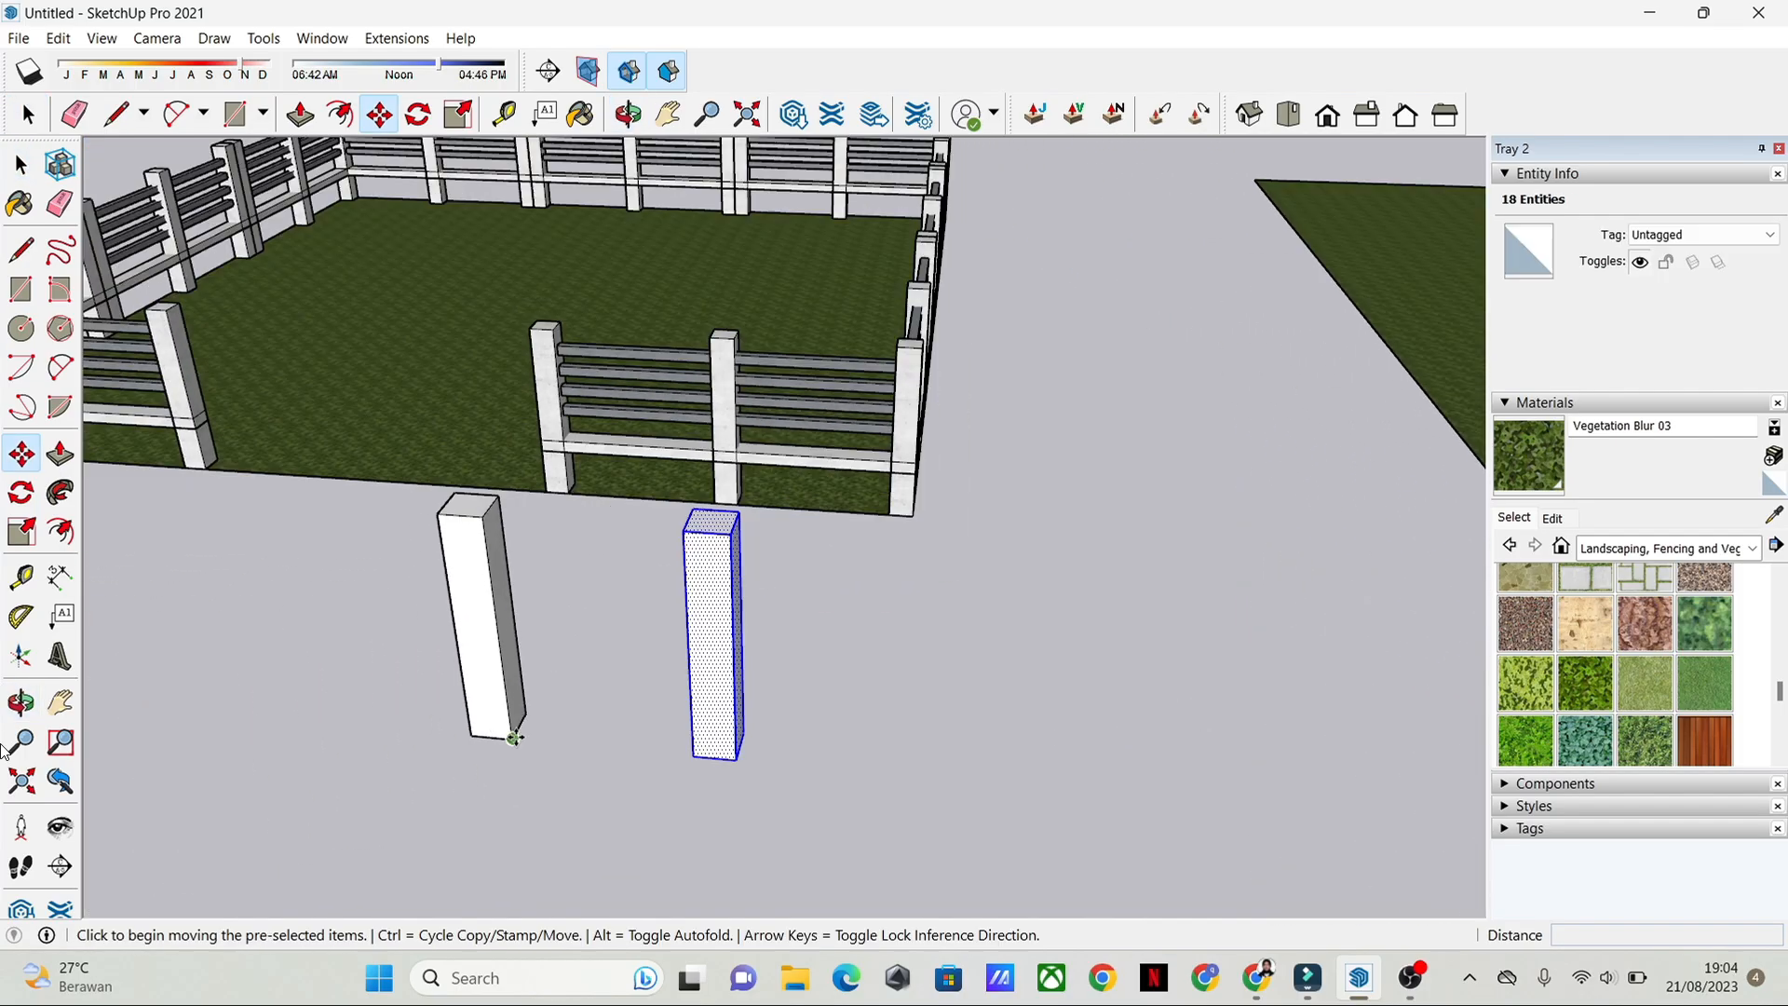
pyautogui.click(514, 739)
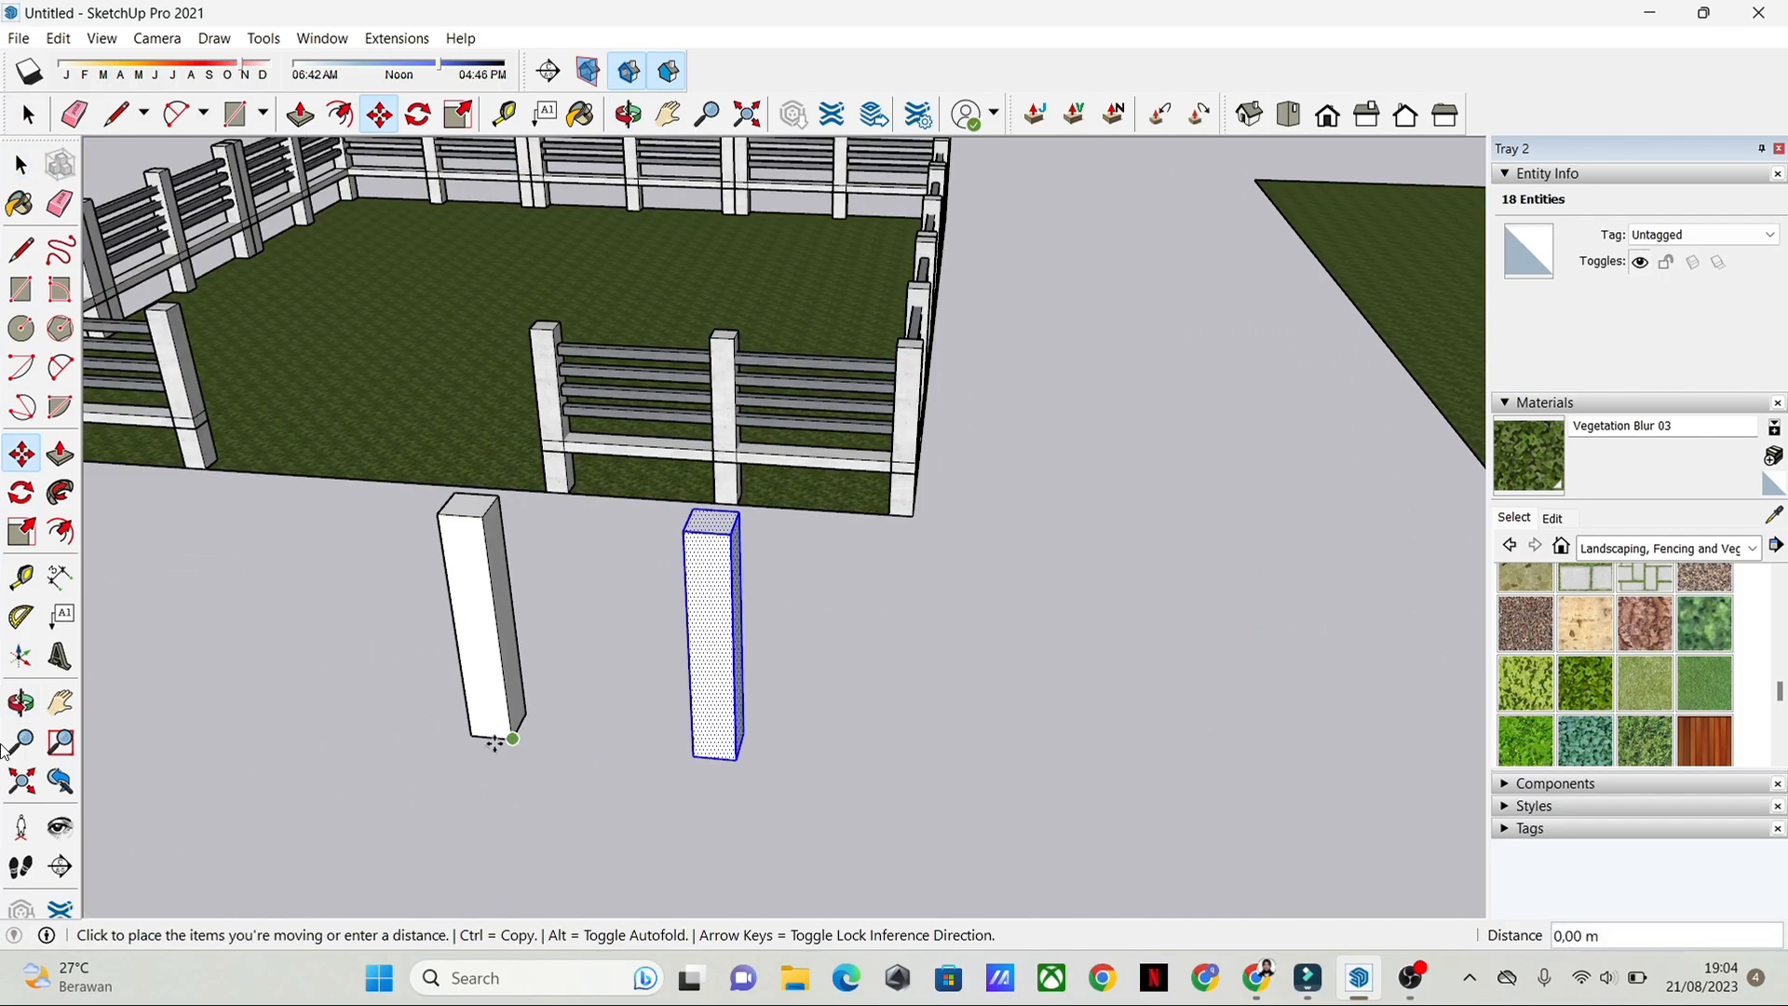
pyautogui.press('ctrl')
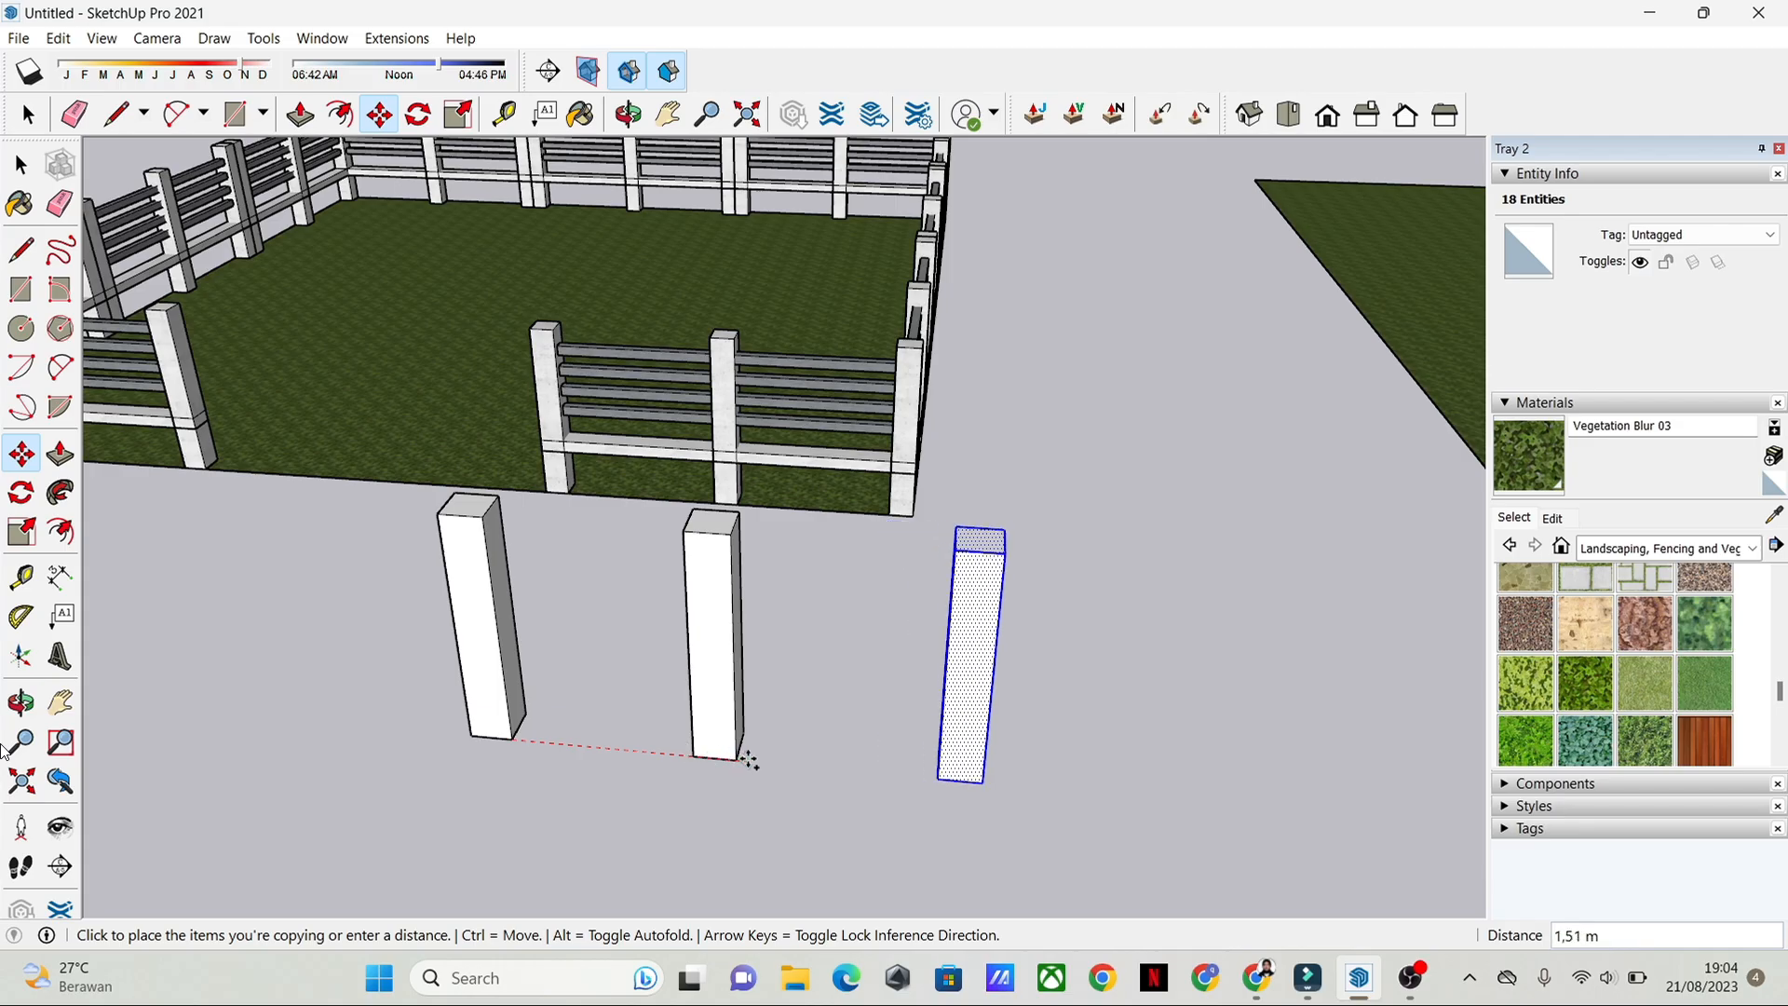
pyautogui.click(748, 762)
pyautogui.press('space')
# Step: Select all three posts, combine them into one group, and clear the selection
pyautogui.moveTo(894, 746); pyautogui.dragTo(941, 801, button='middle')
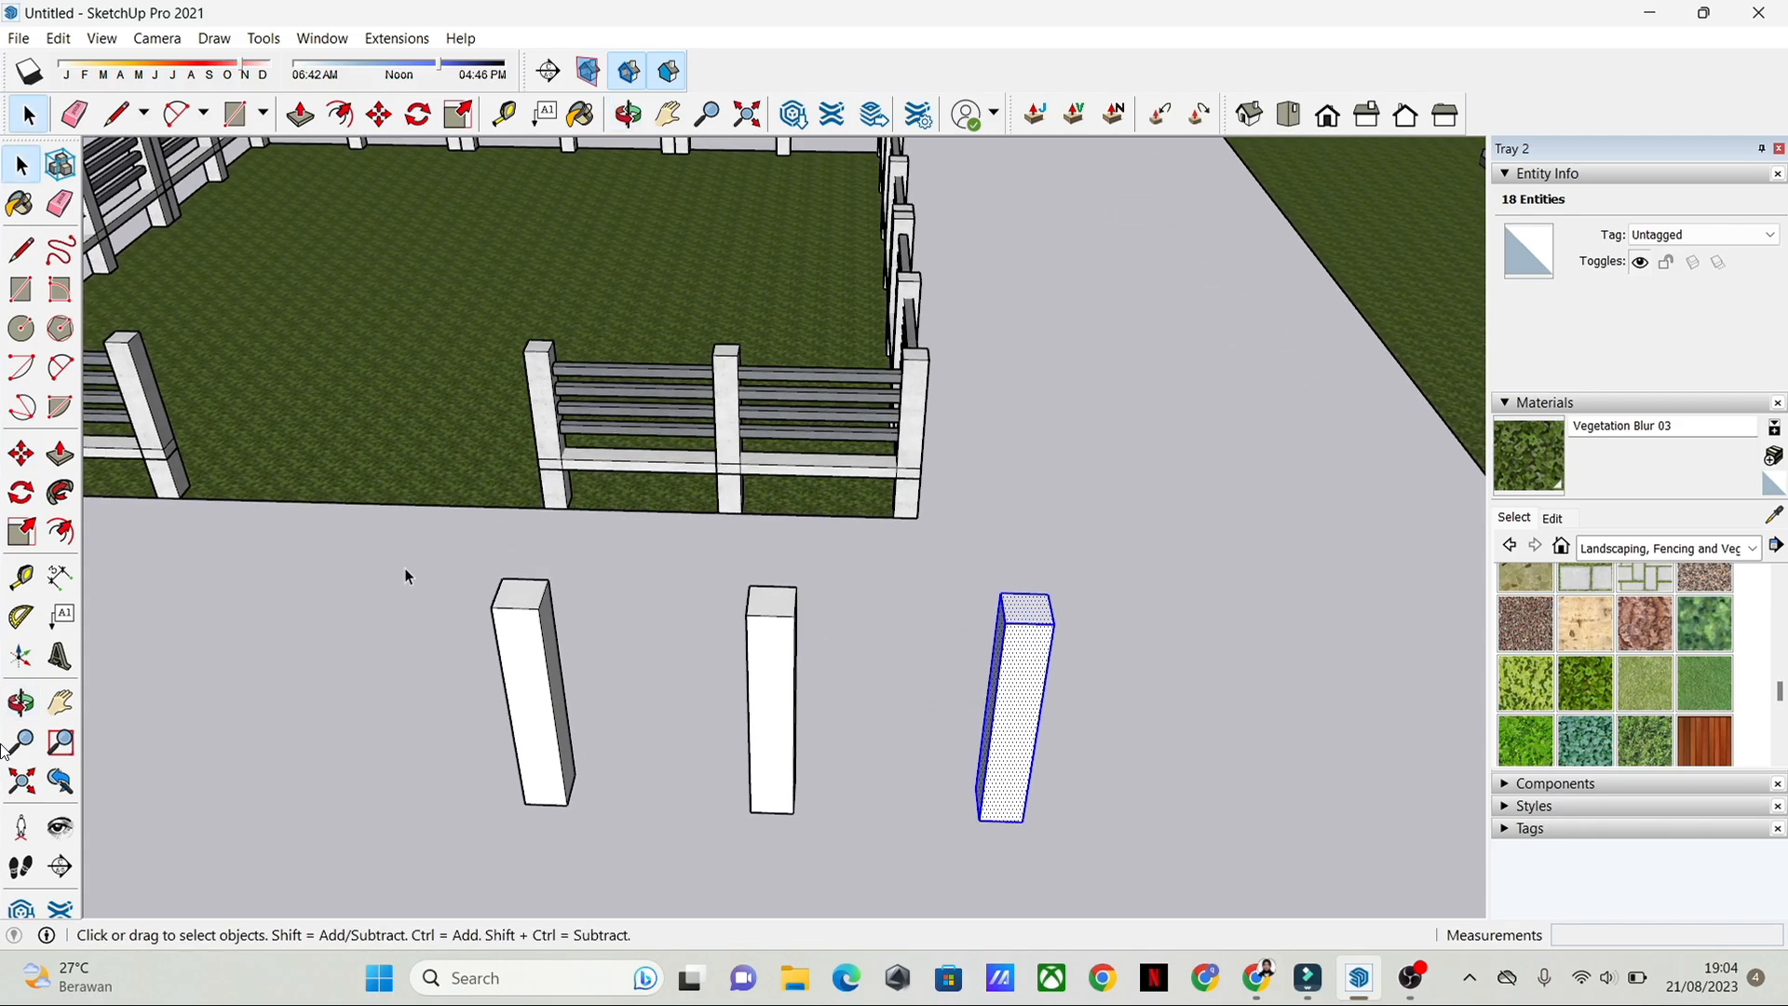
pyautogui.moveTo(404, 567); pyautogui.dragTo(1179, 875)
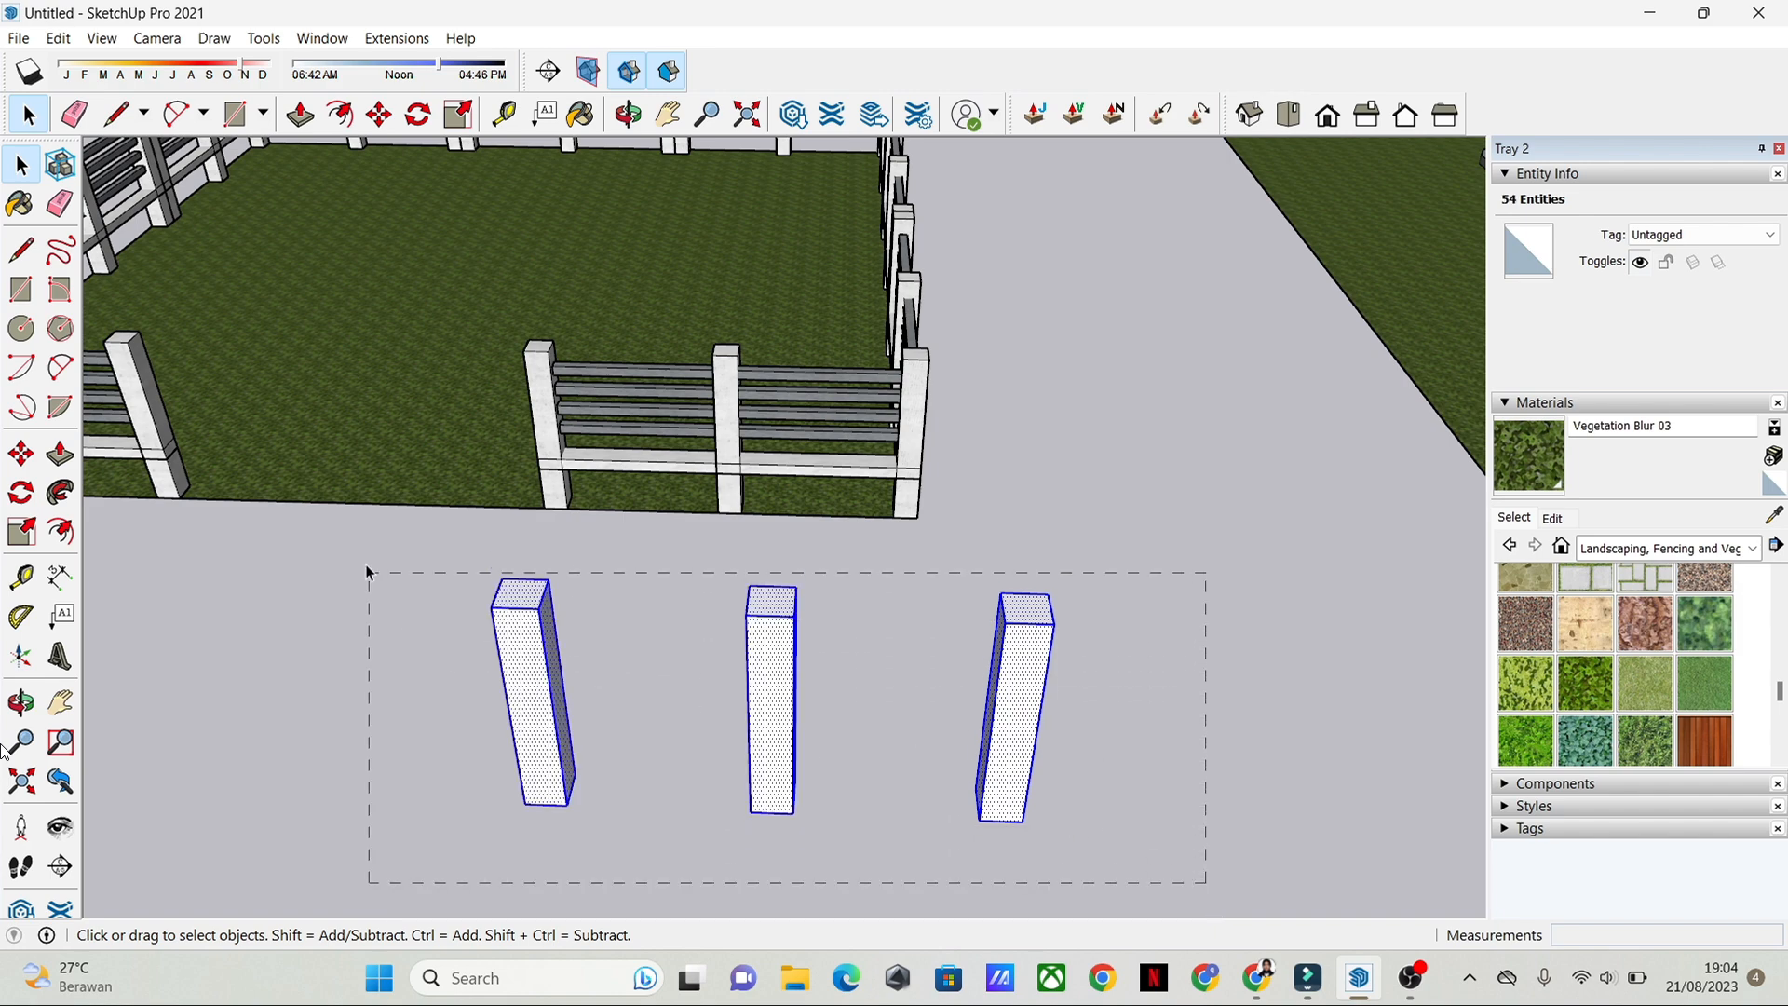
pyautogui.moveTo(1072, 773); pyautogui.dragTo(1030, 718, button='middle')
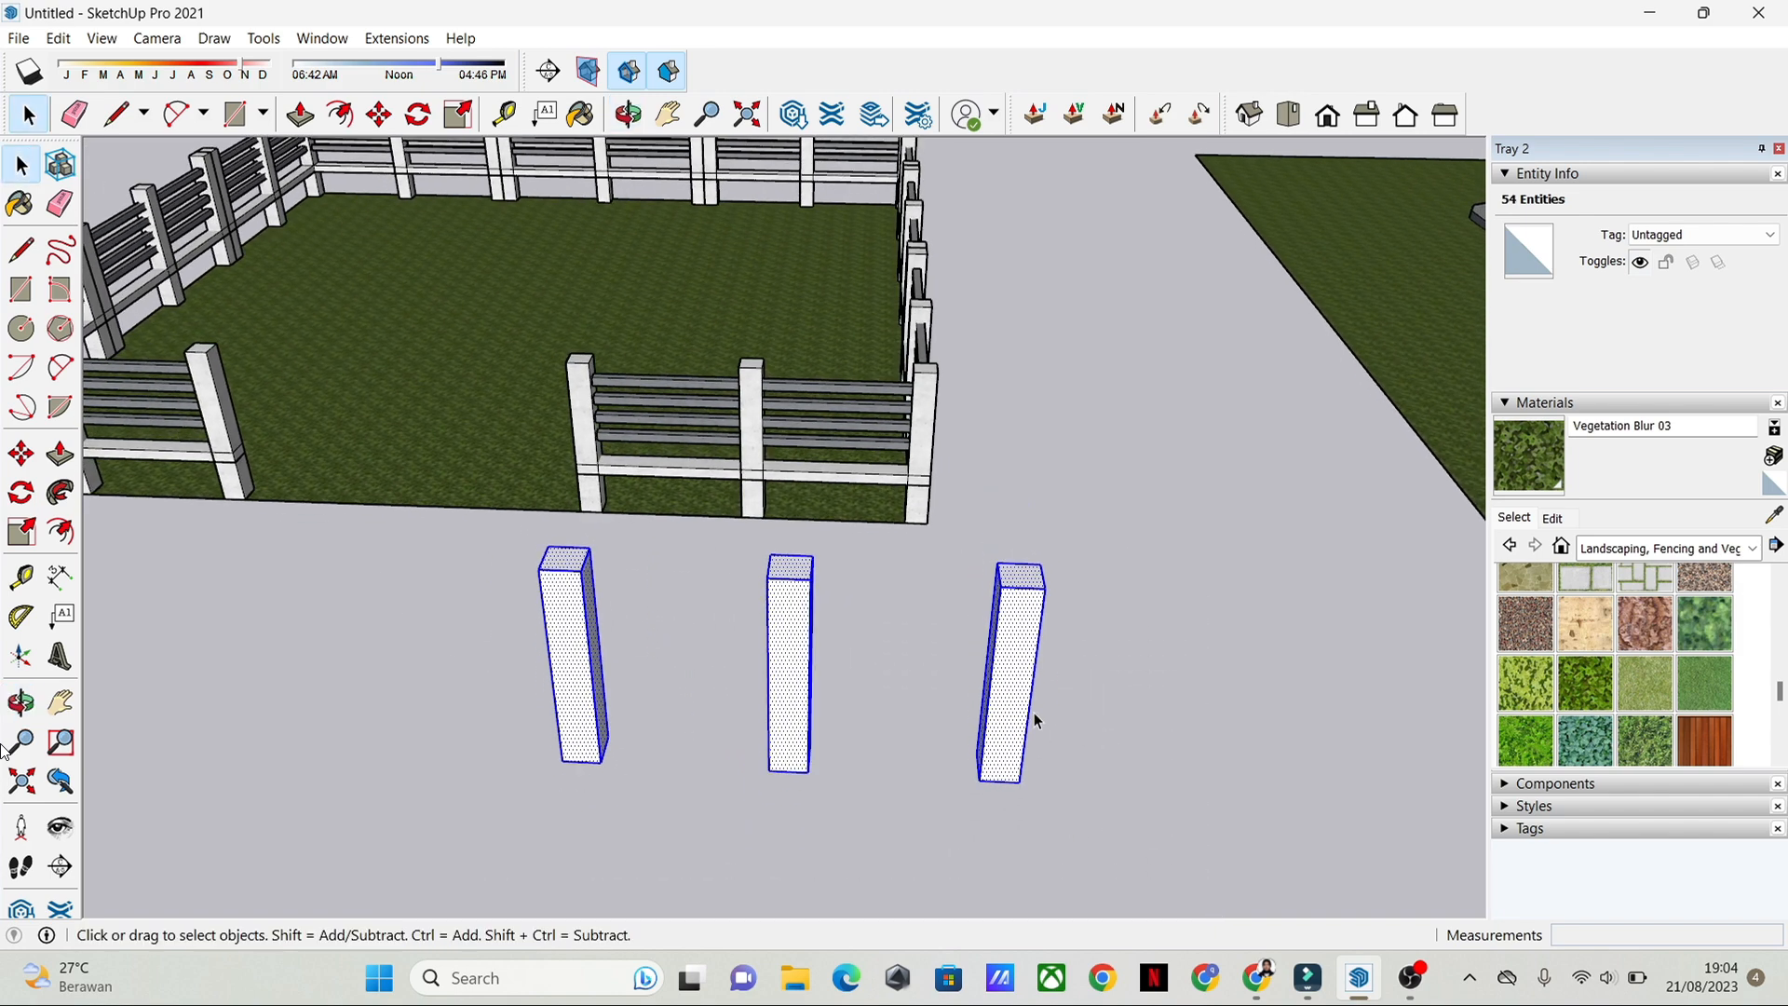
pyautogui.rightClick(1016, 673)
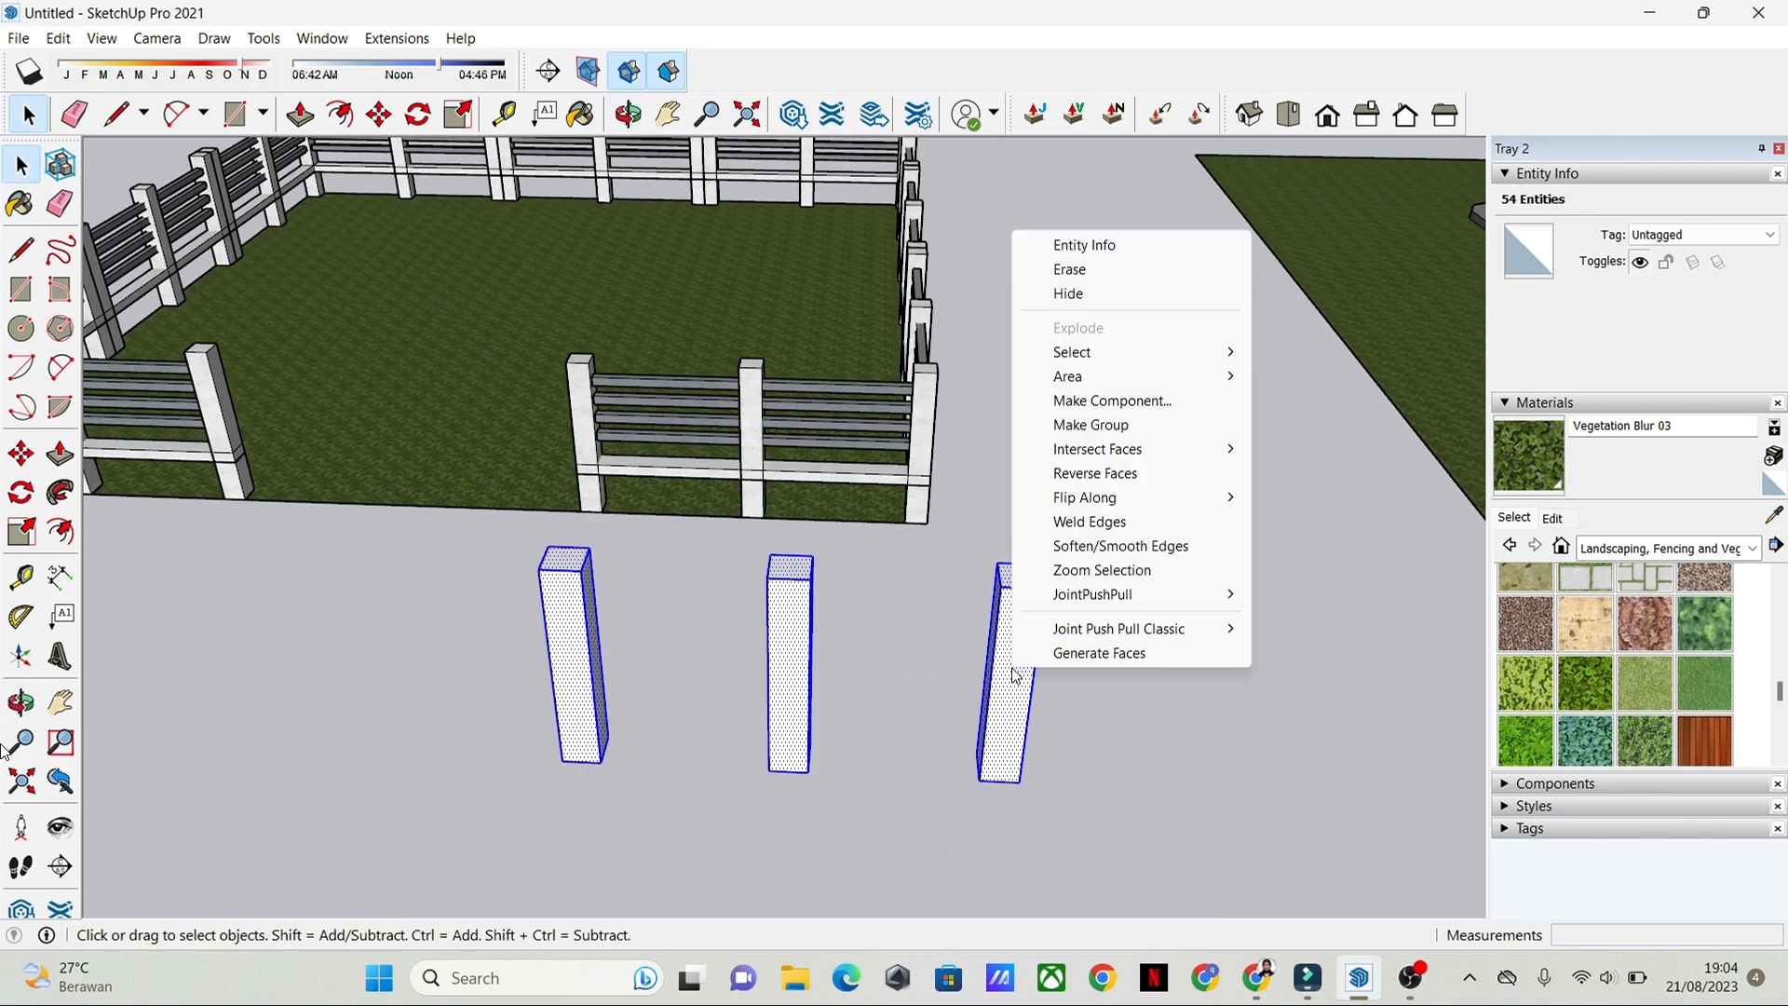
pyautogui.click(1125, 434)
pyautogui.moveTo(1095, 735); pyautogui.dragTo(894, 479, button='middle')
pyautogui.moveTo(1107, 477); pyautogui.dragTo(795, 578, button='middle')
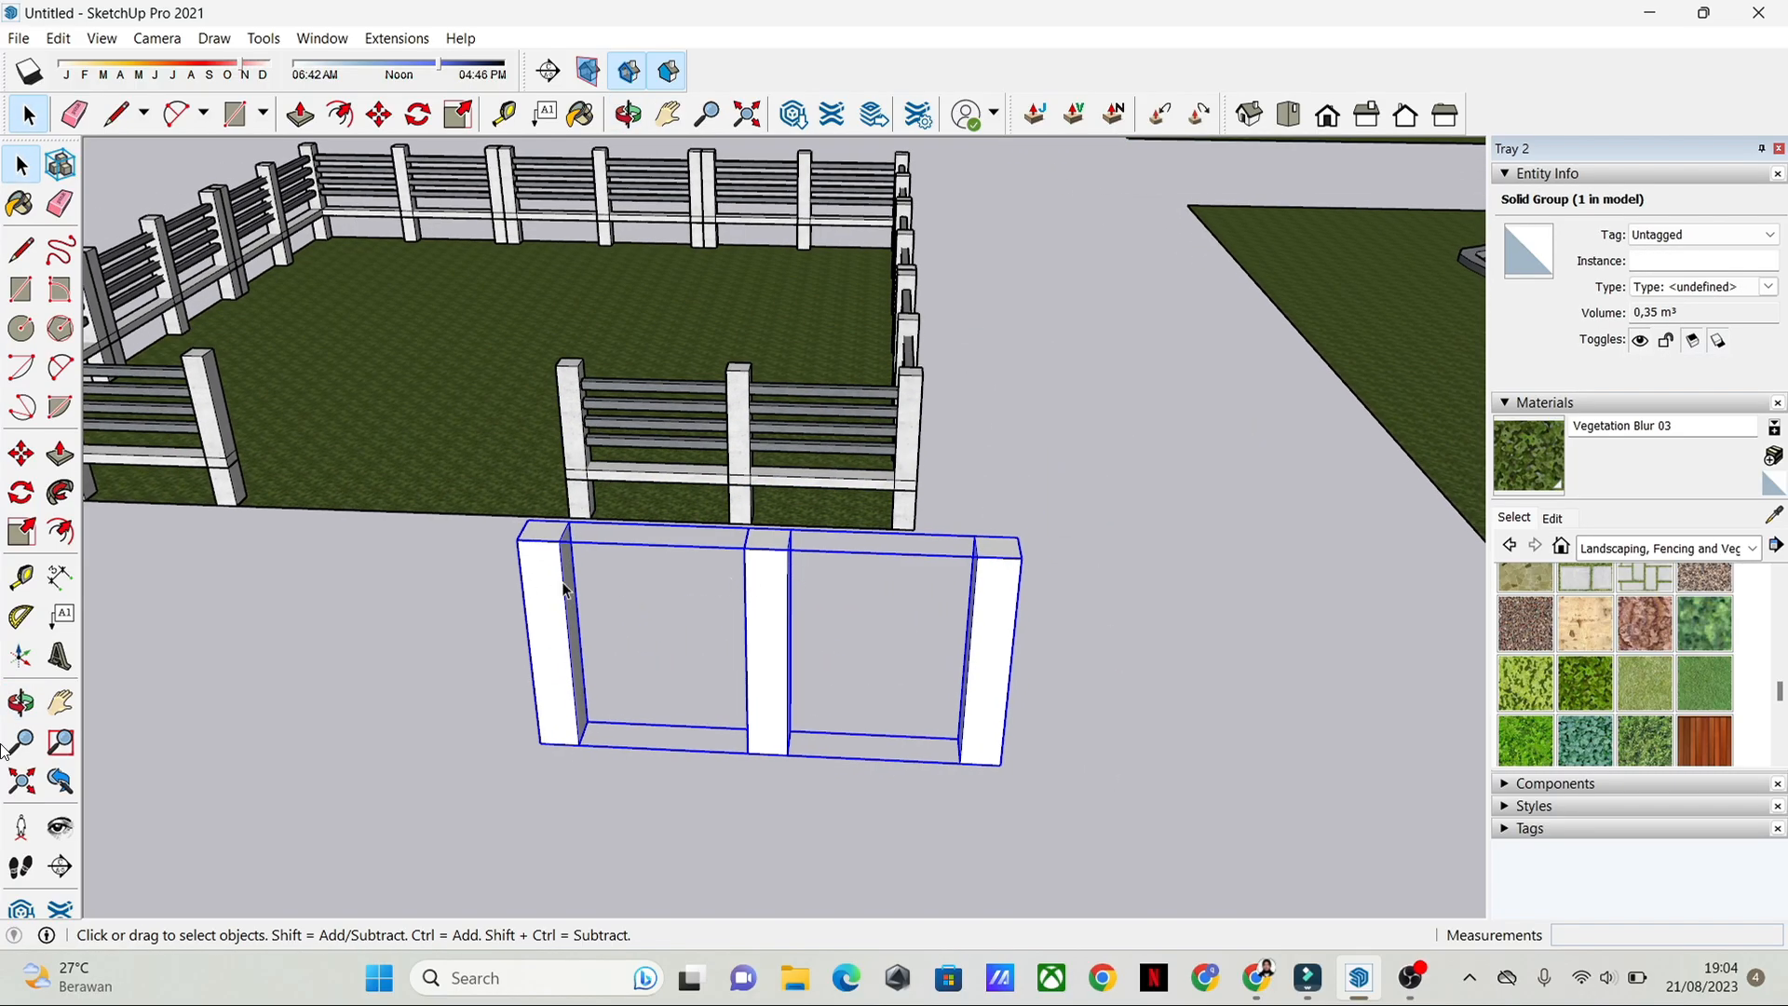
pyautogui.moveTo(934, 607); pyautogui.dragTo(1053, 592, button='middle')
pyautogui.click(1166, 622)
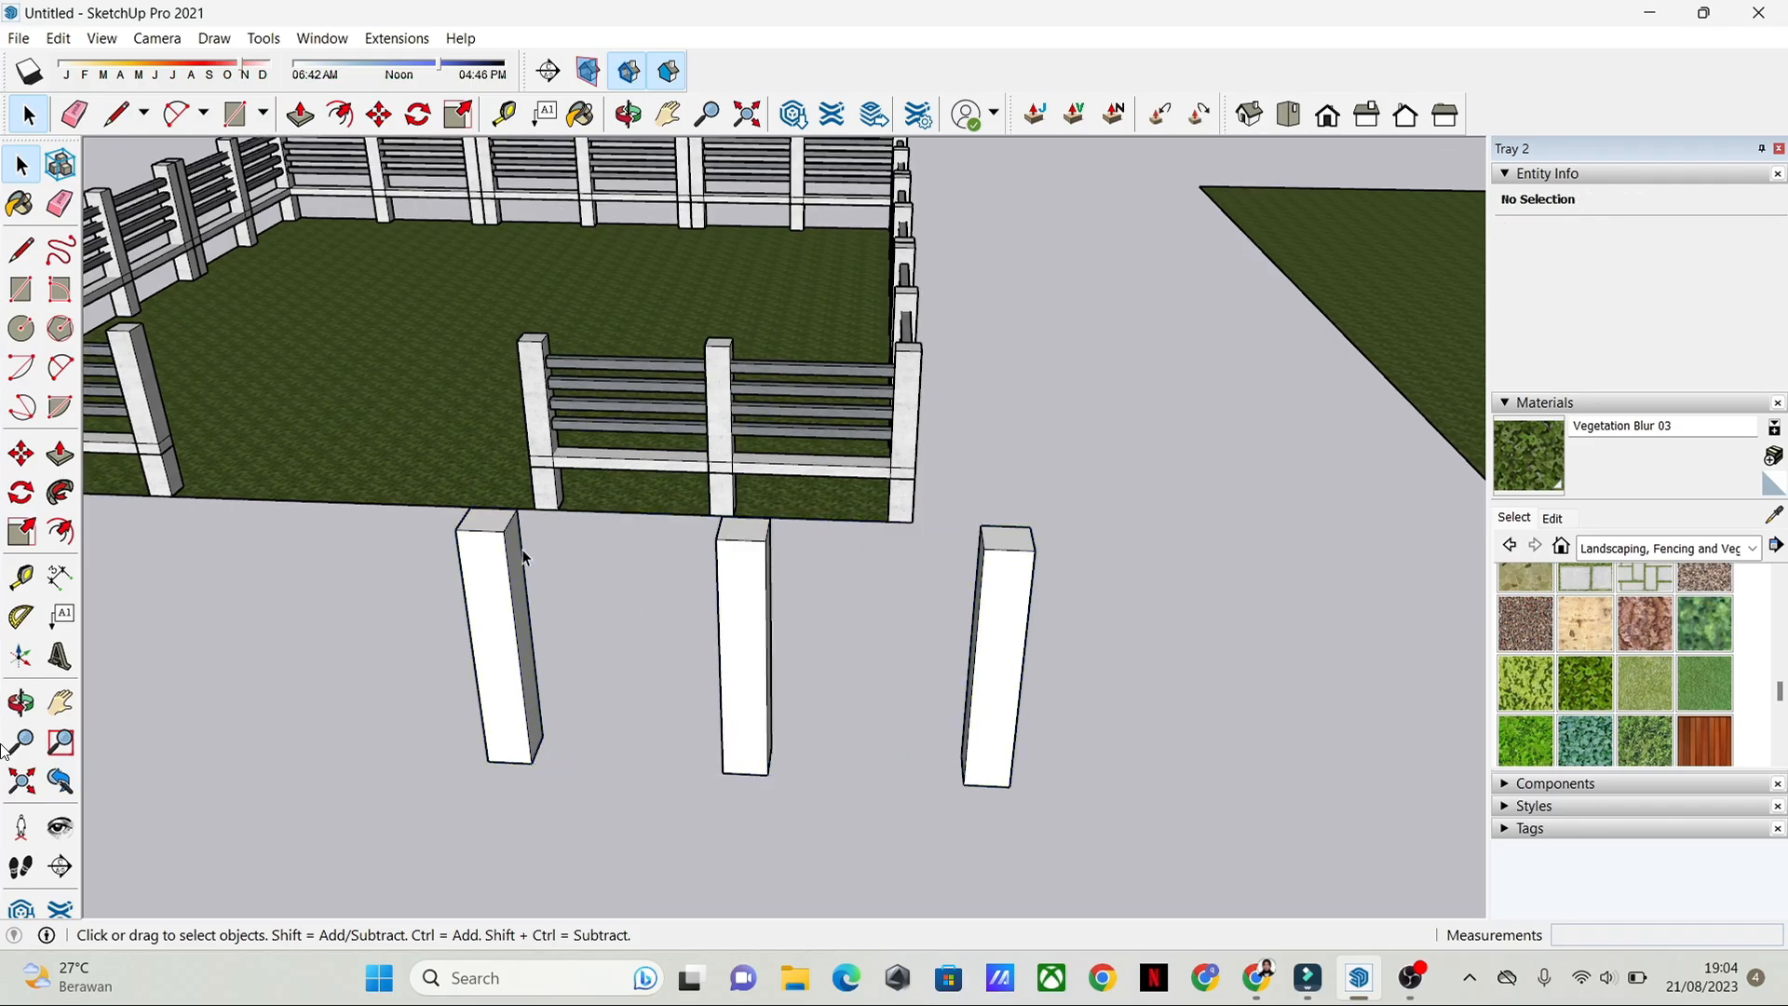
# Step: Draw a rectangle of about 0.11 x 0.27 m at the top of the pool-side end post, on the face toward the middle post
pyautogui.press('r')
pyautogui.moveTo(652, 592); pyautogui.dragTo(743, 460, button='middle')
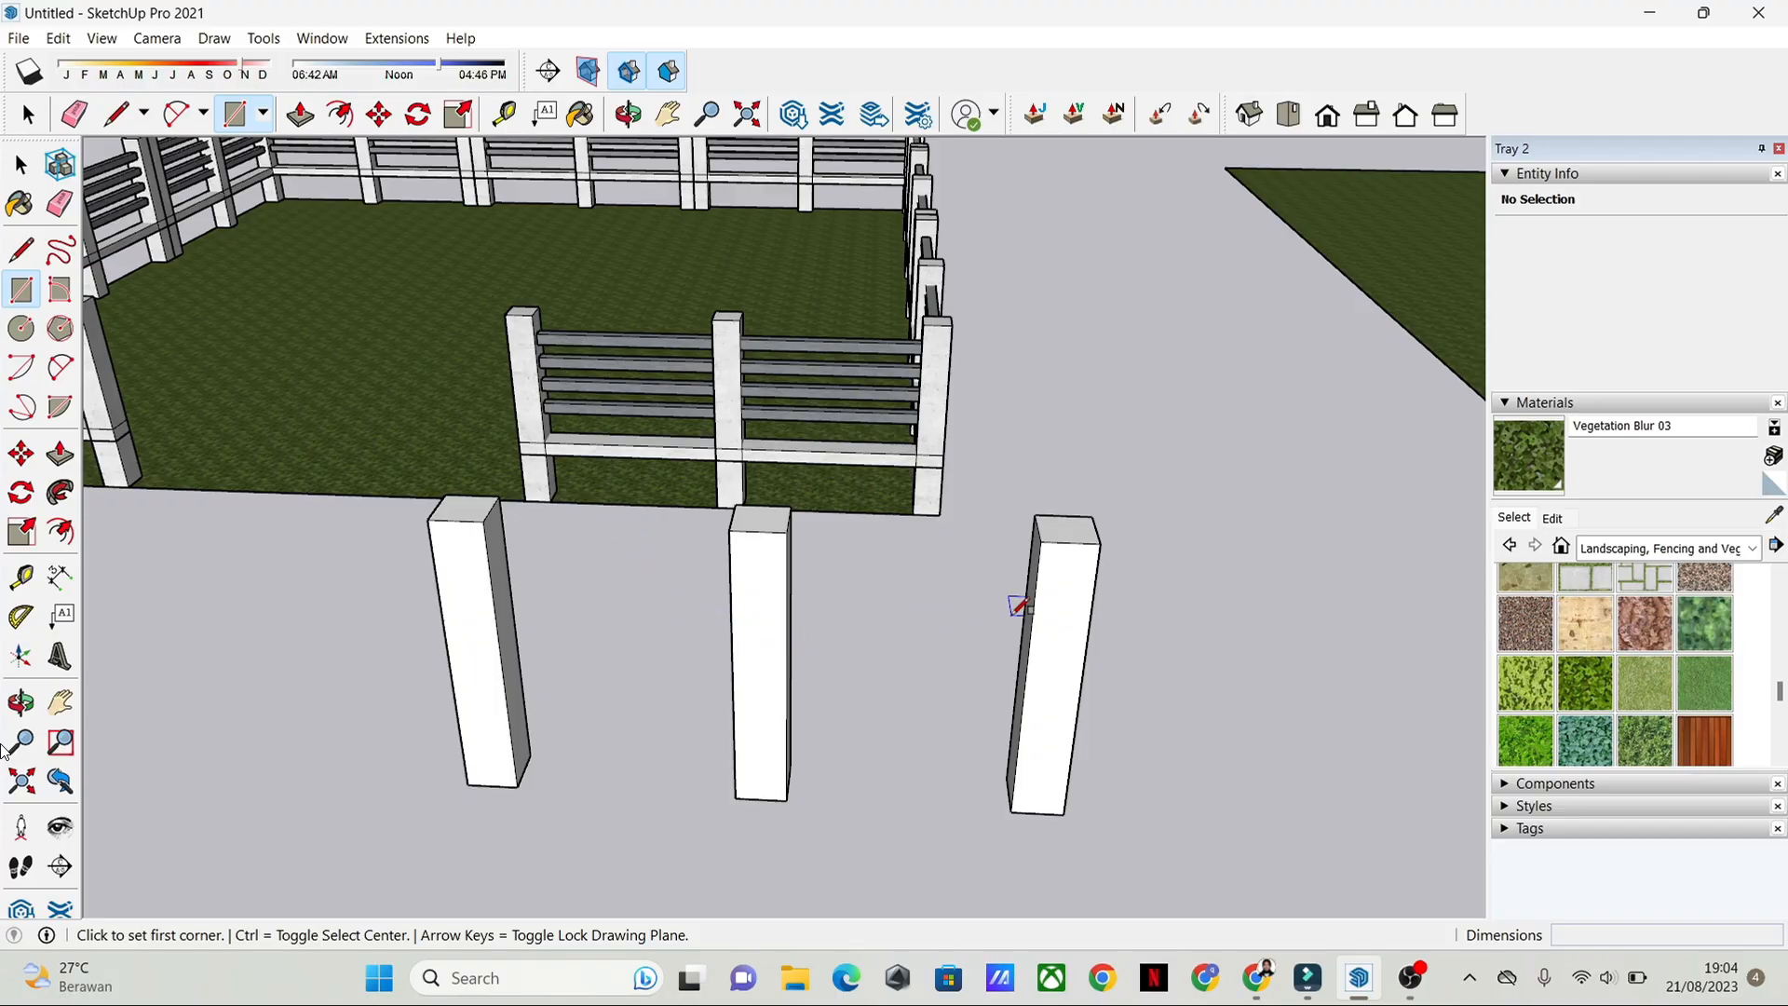
pyautogui.moveTo(1018, 608); pyautogui.dragTo(1081, 581, button='middle')
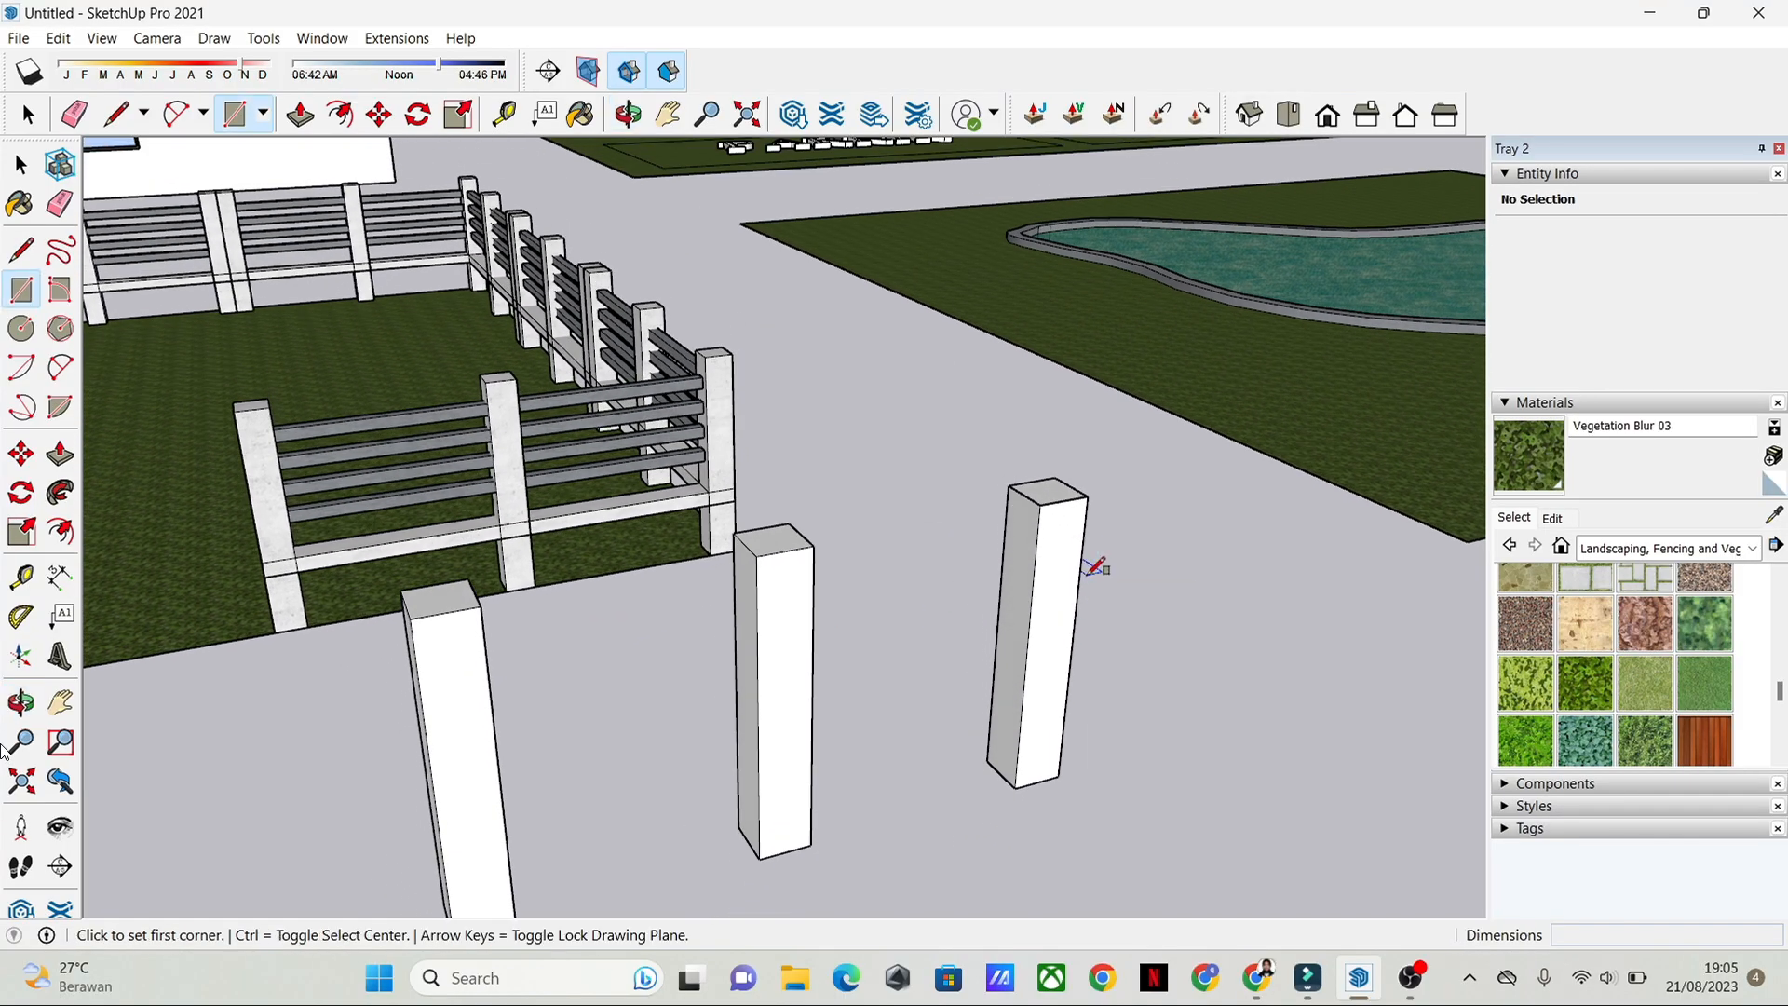
pyautogui.moveTo(1076, 539); pyautogui.dragTo(993, 453, button='middle')
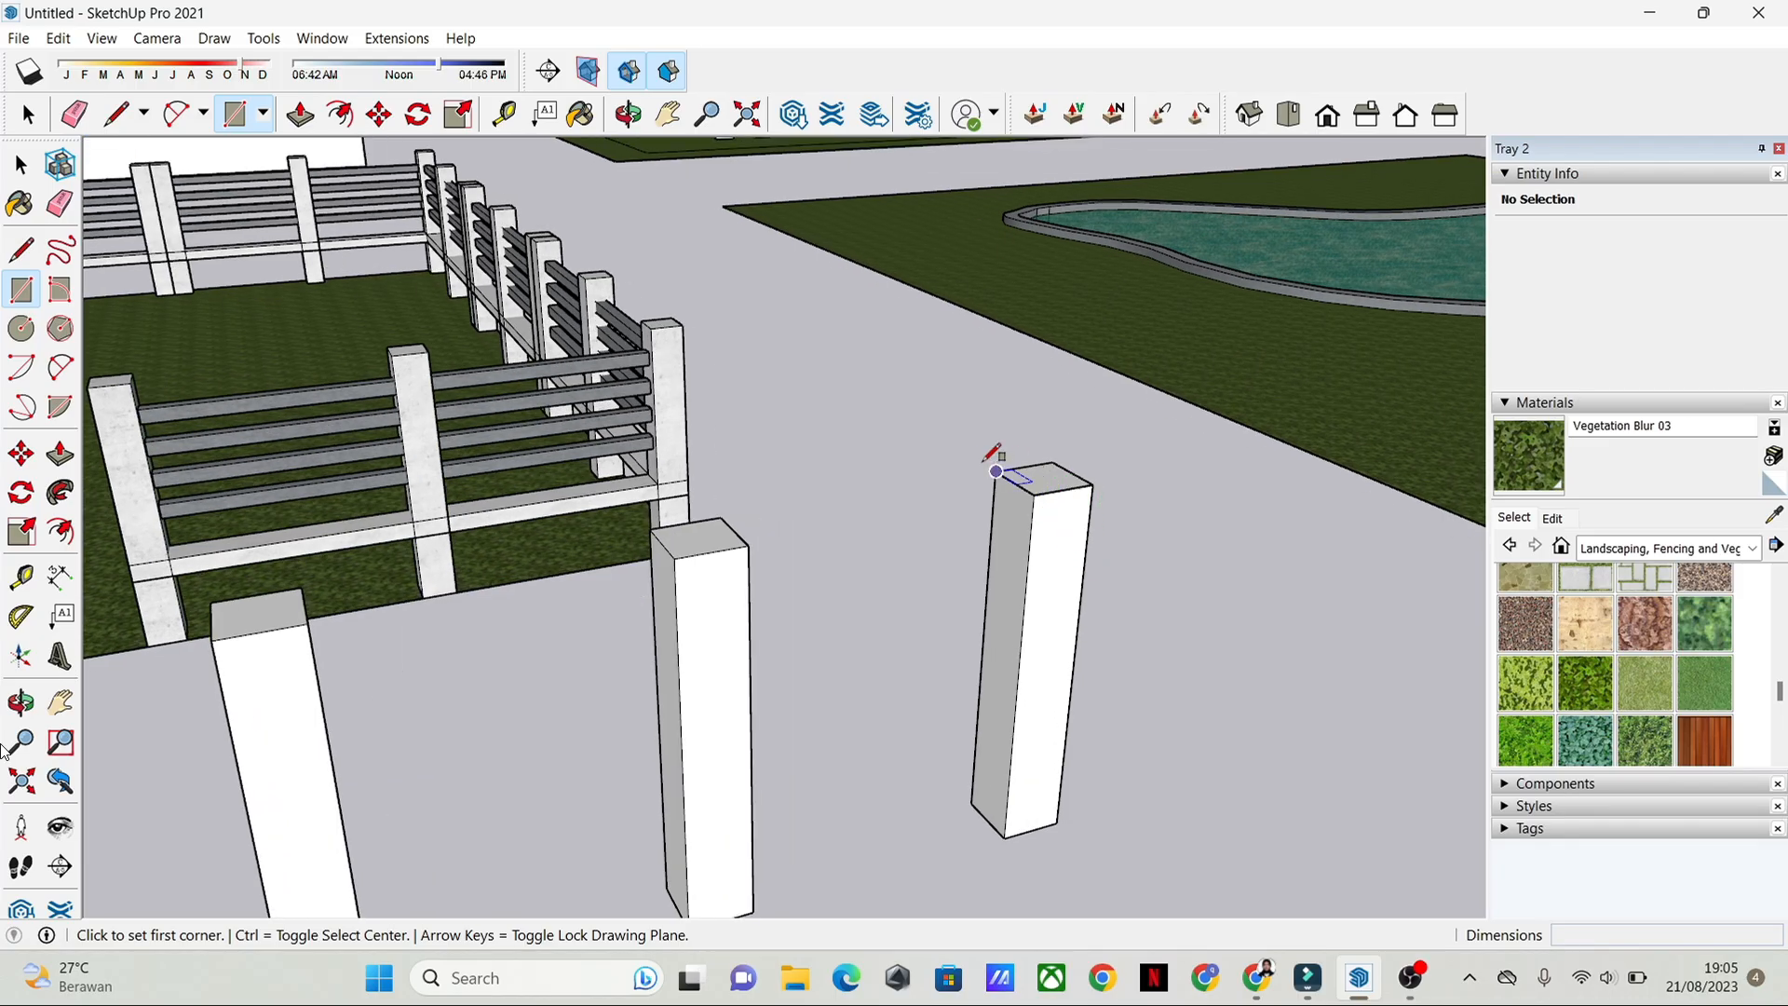
pyautogui.click(996, 472)
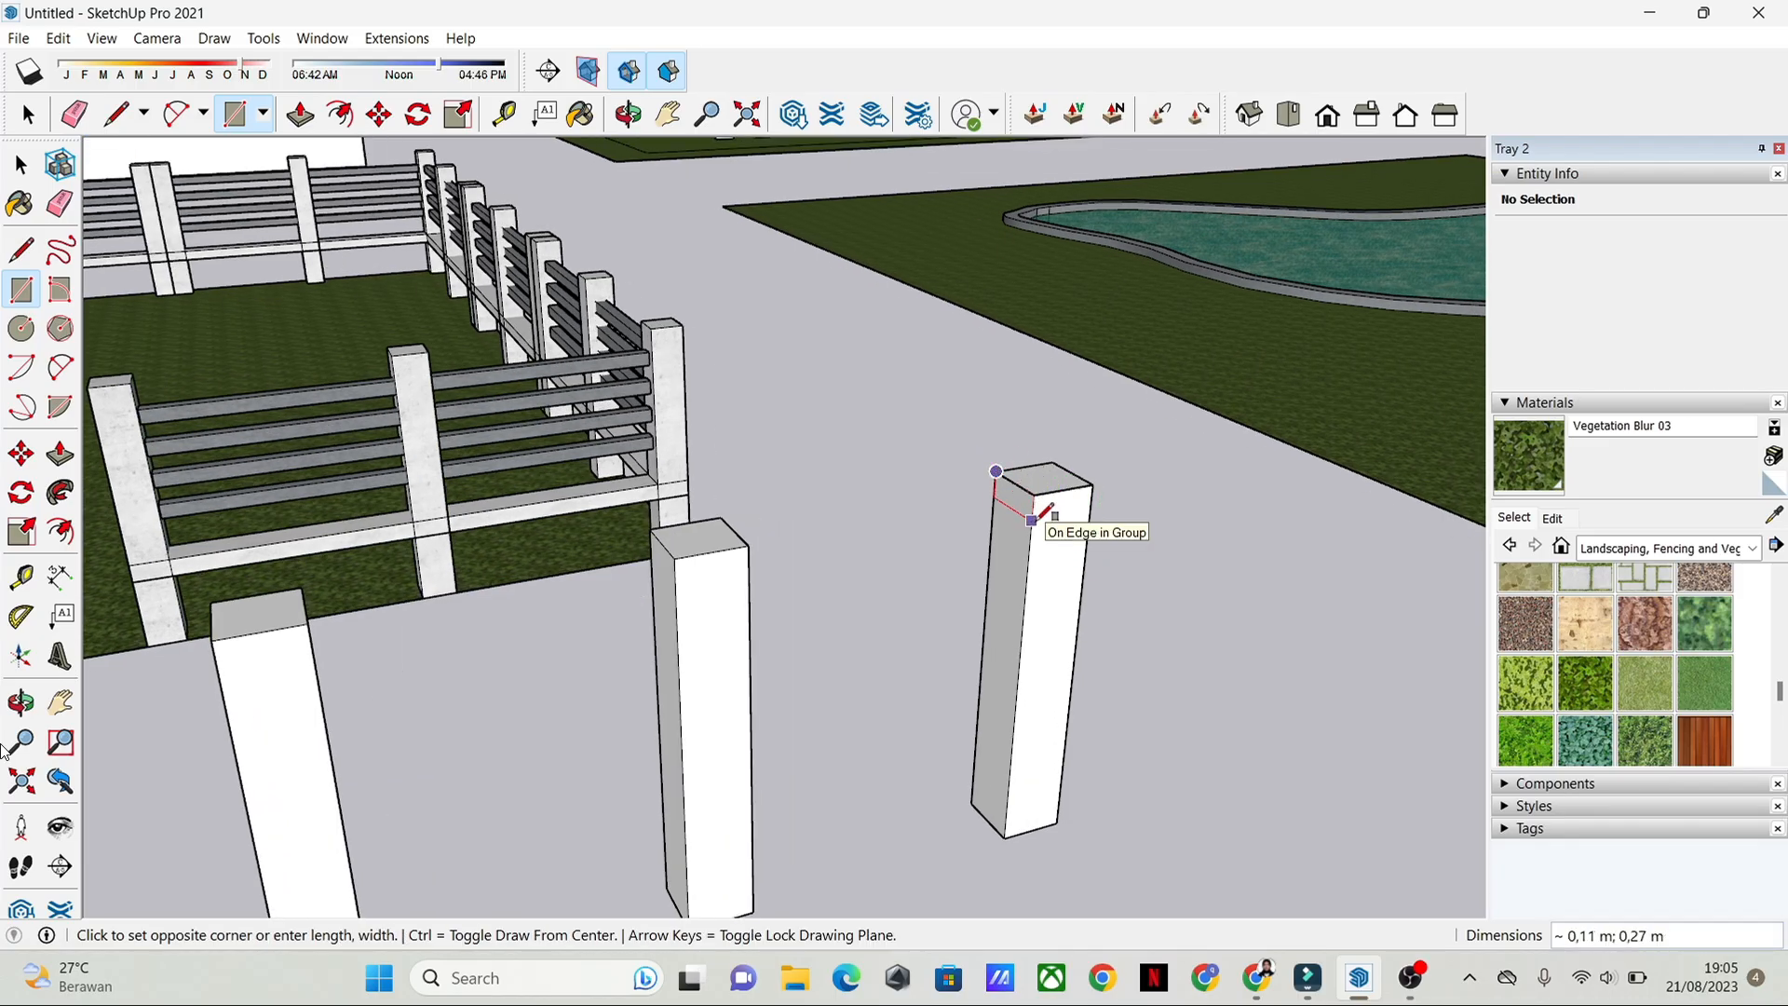
pyautogui.press('space')
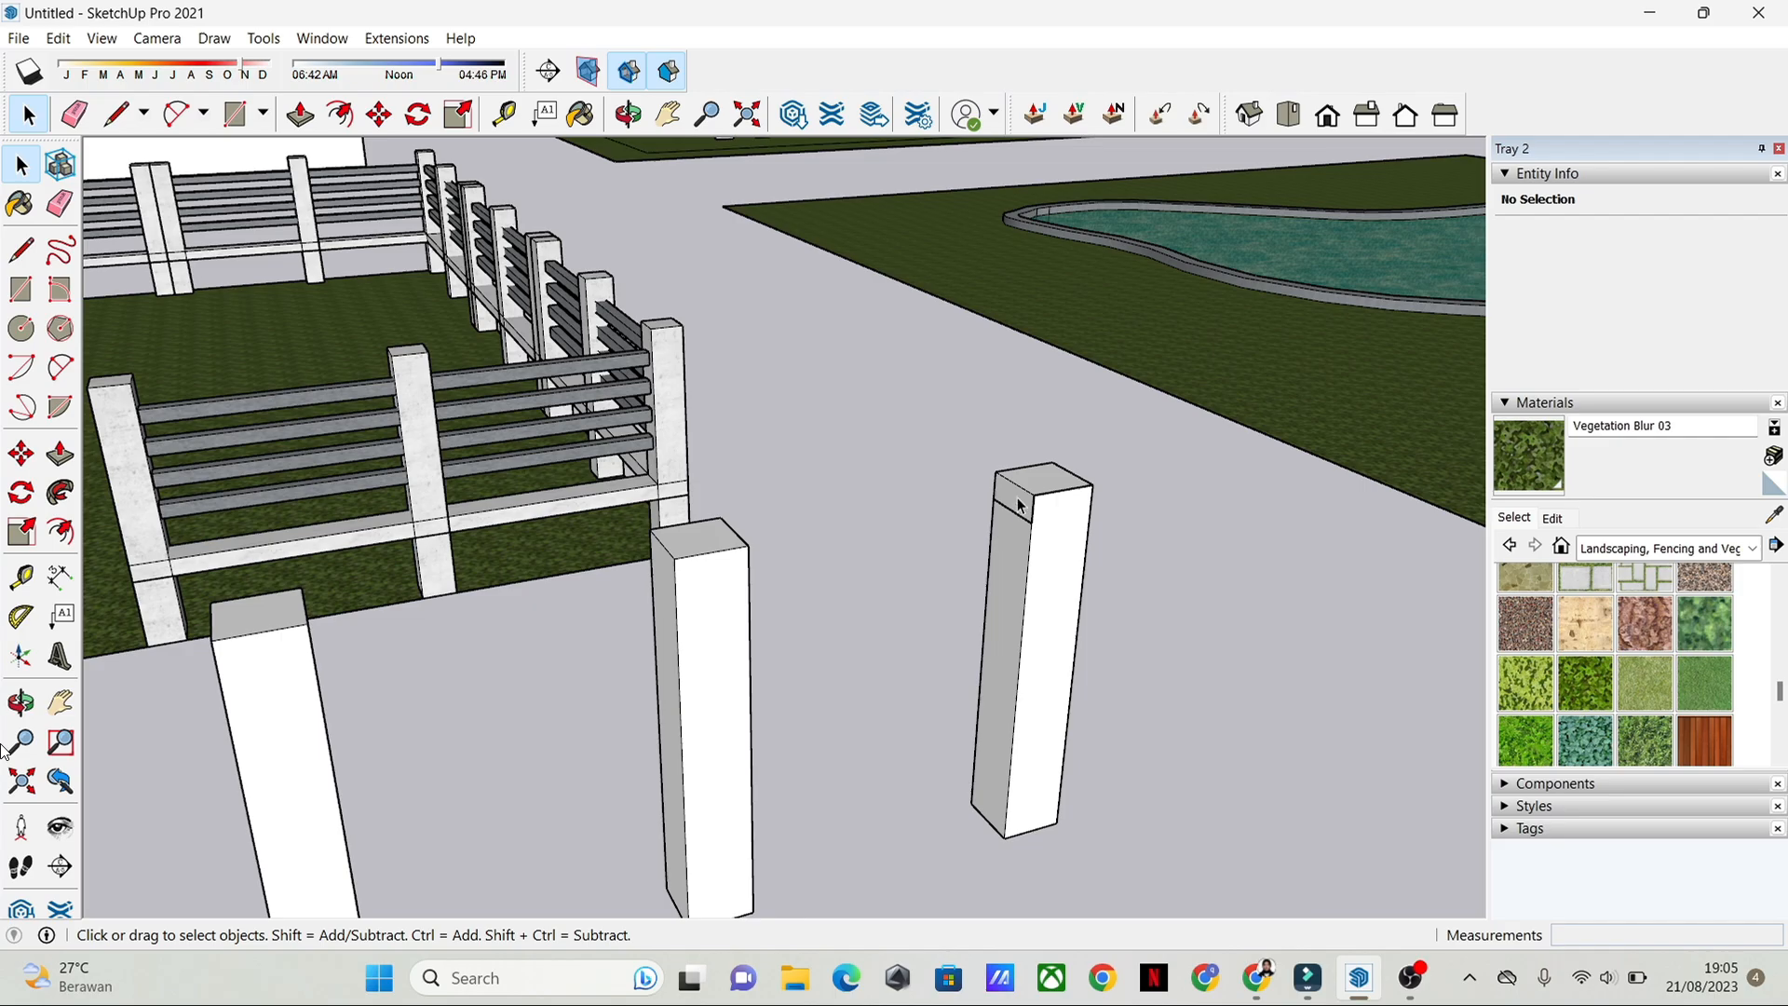
pyautogui.scroll(-3, 968, 542)
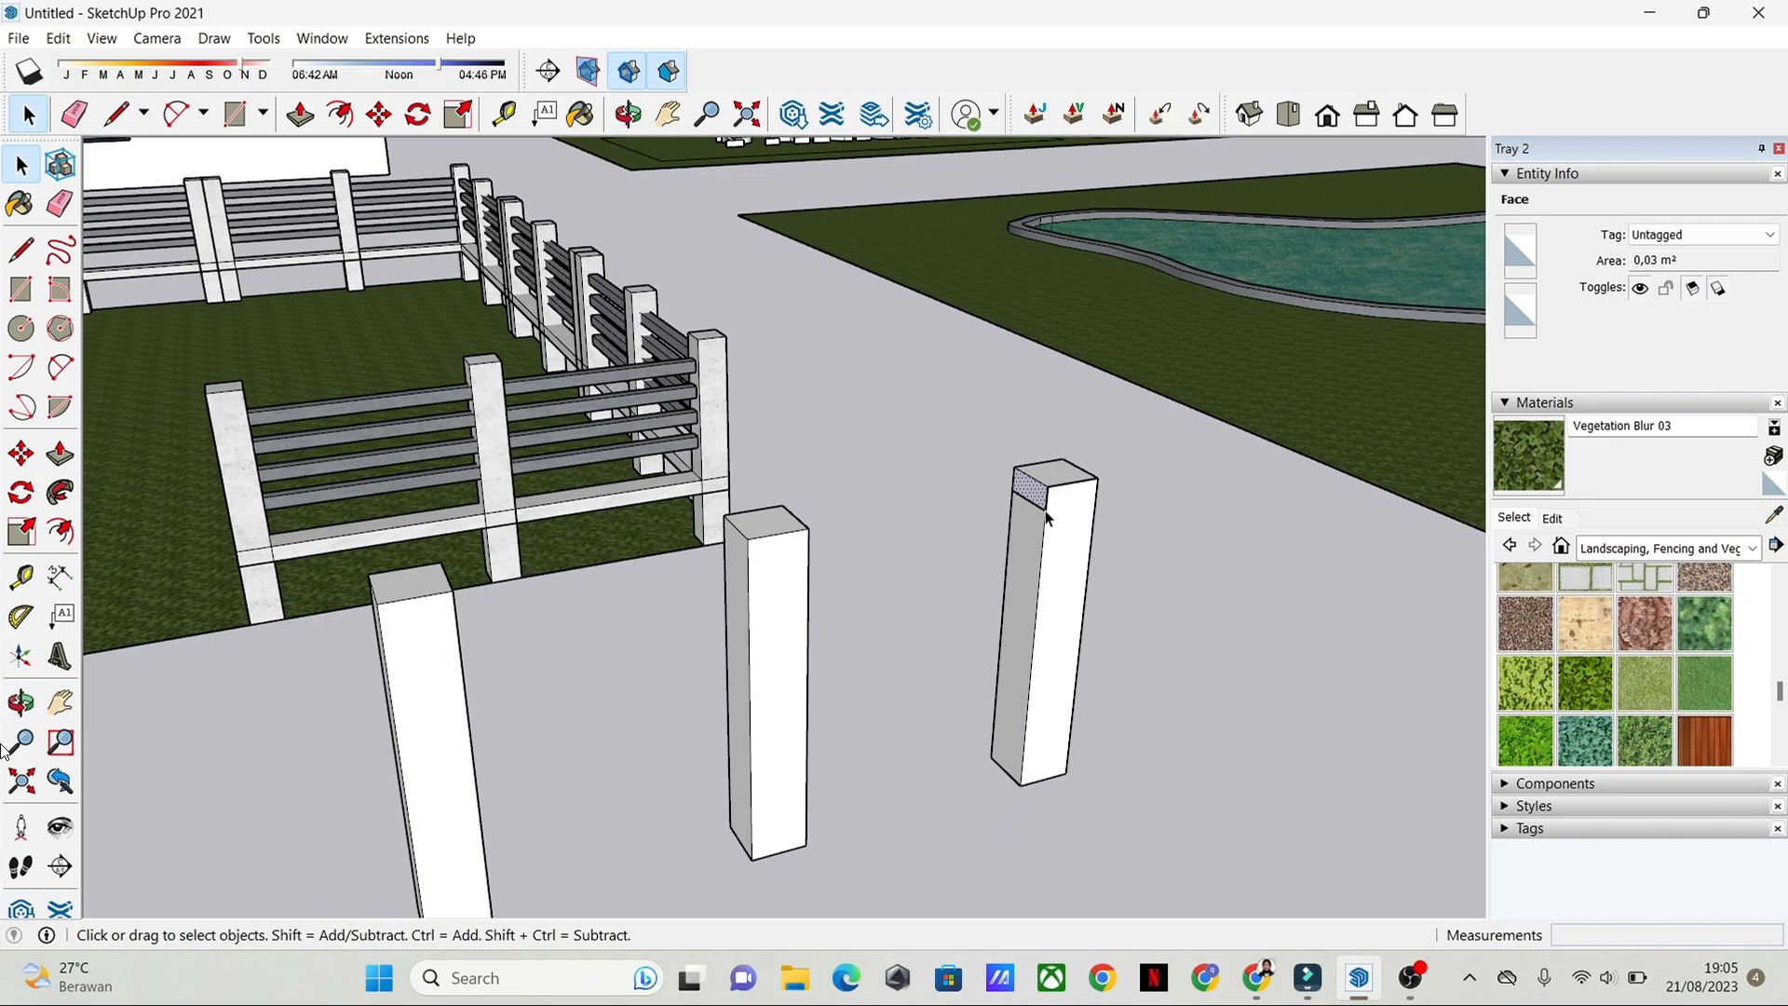
pyautogui.scroll(1, 1047, 518)
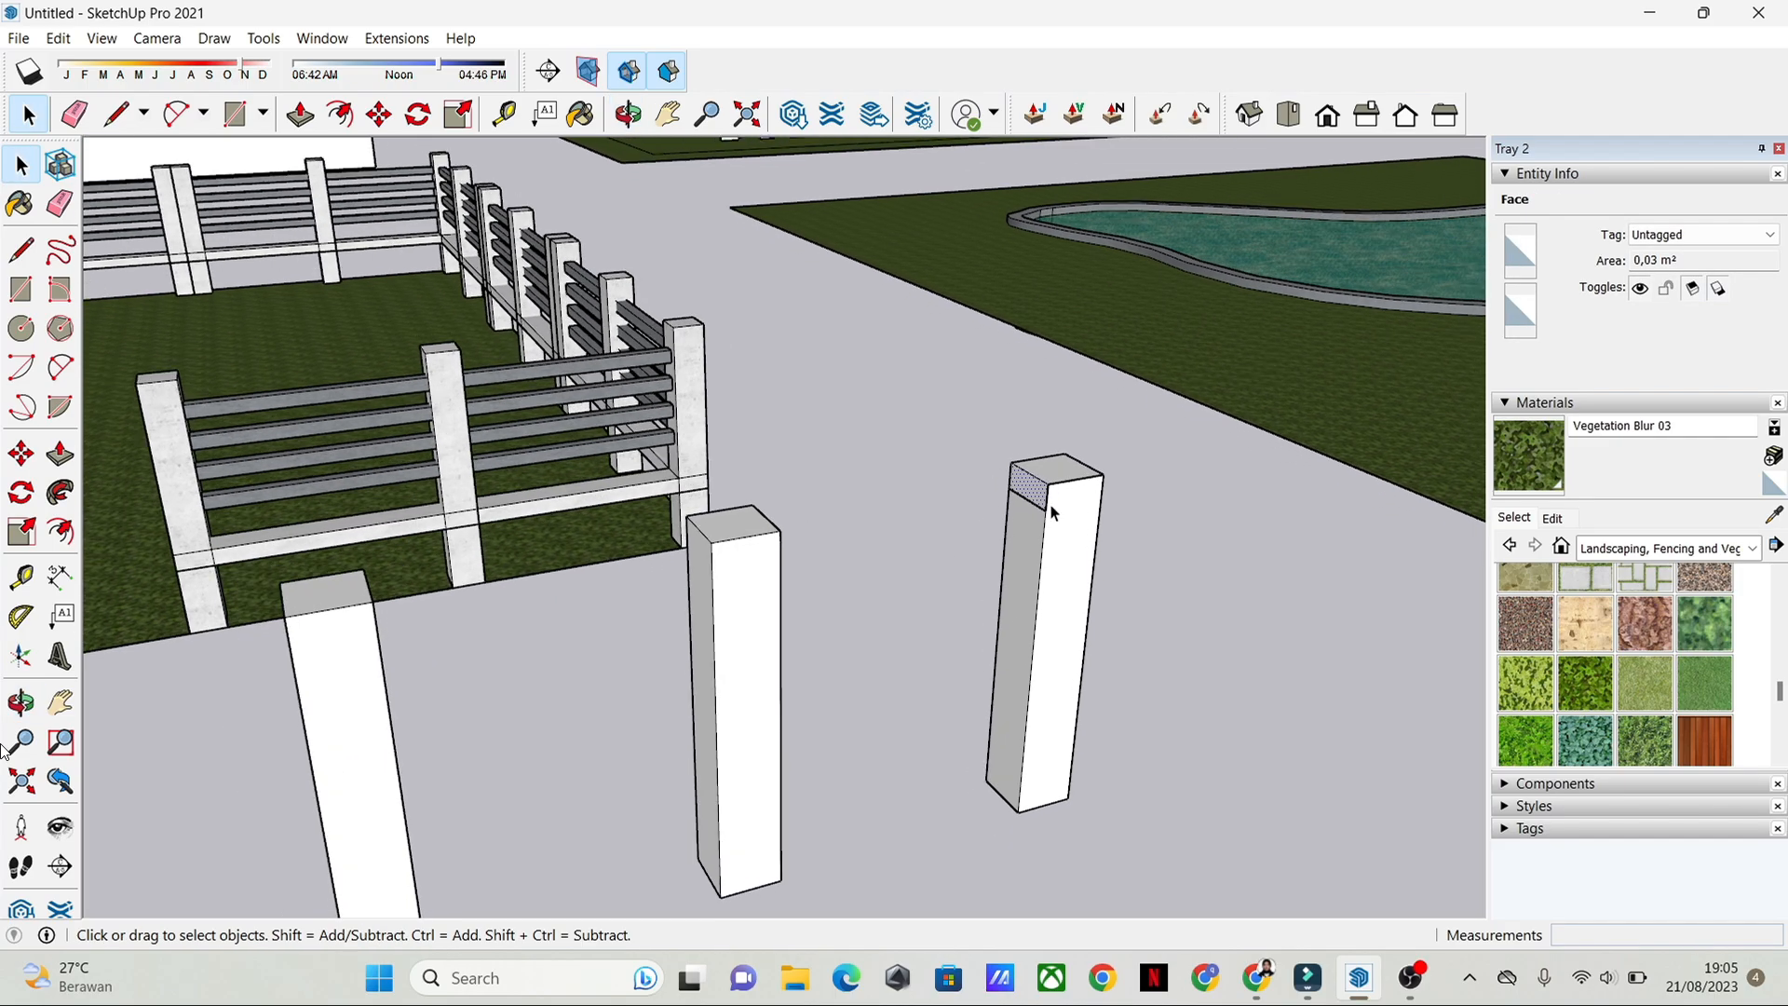
pyautogui.press('p')
pyautogui.click(1011, 493)
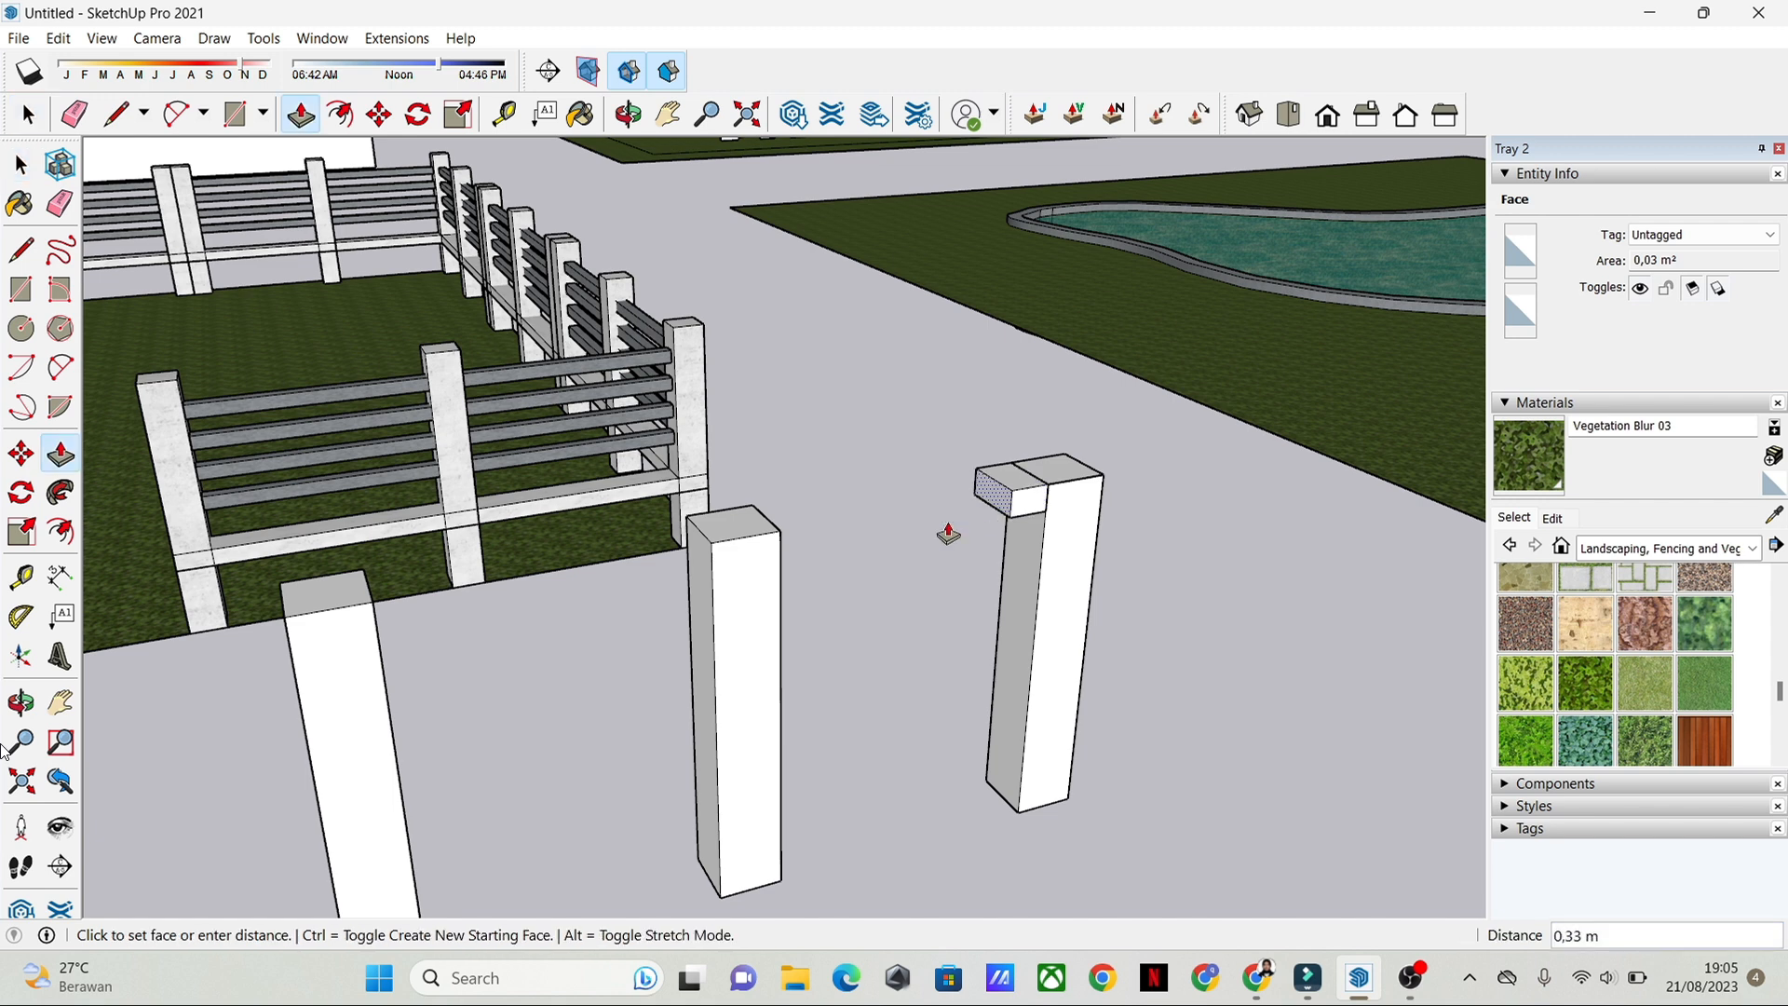
pyautogui.press('Escape')
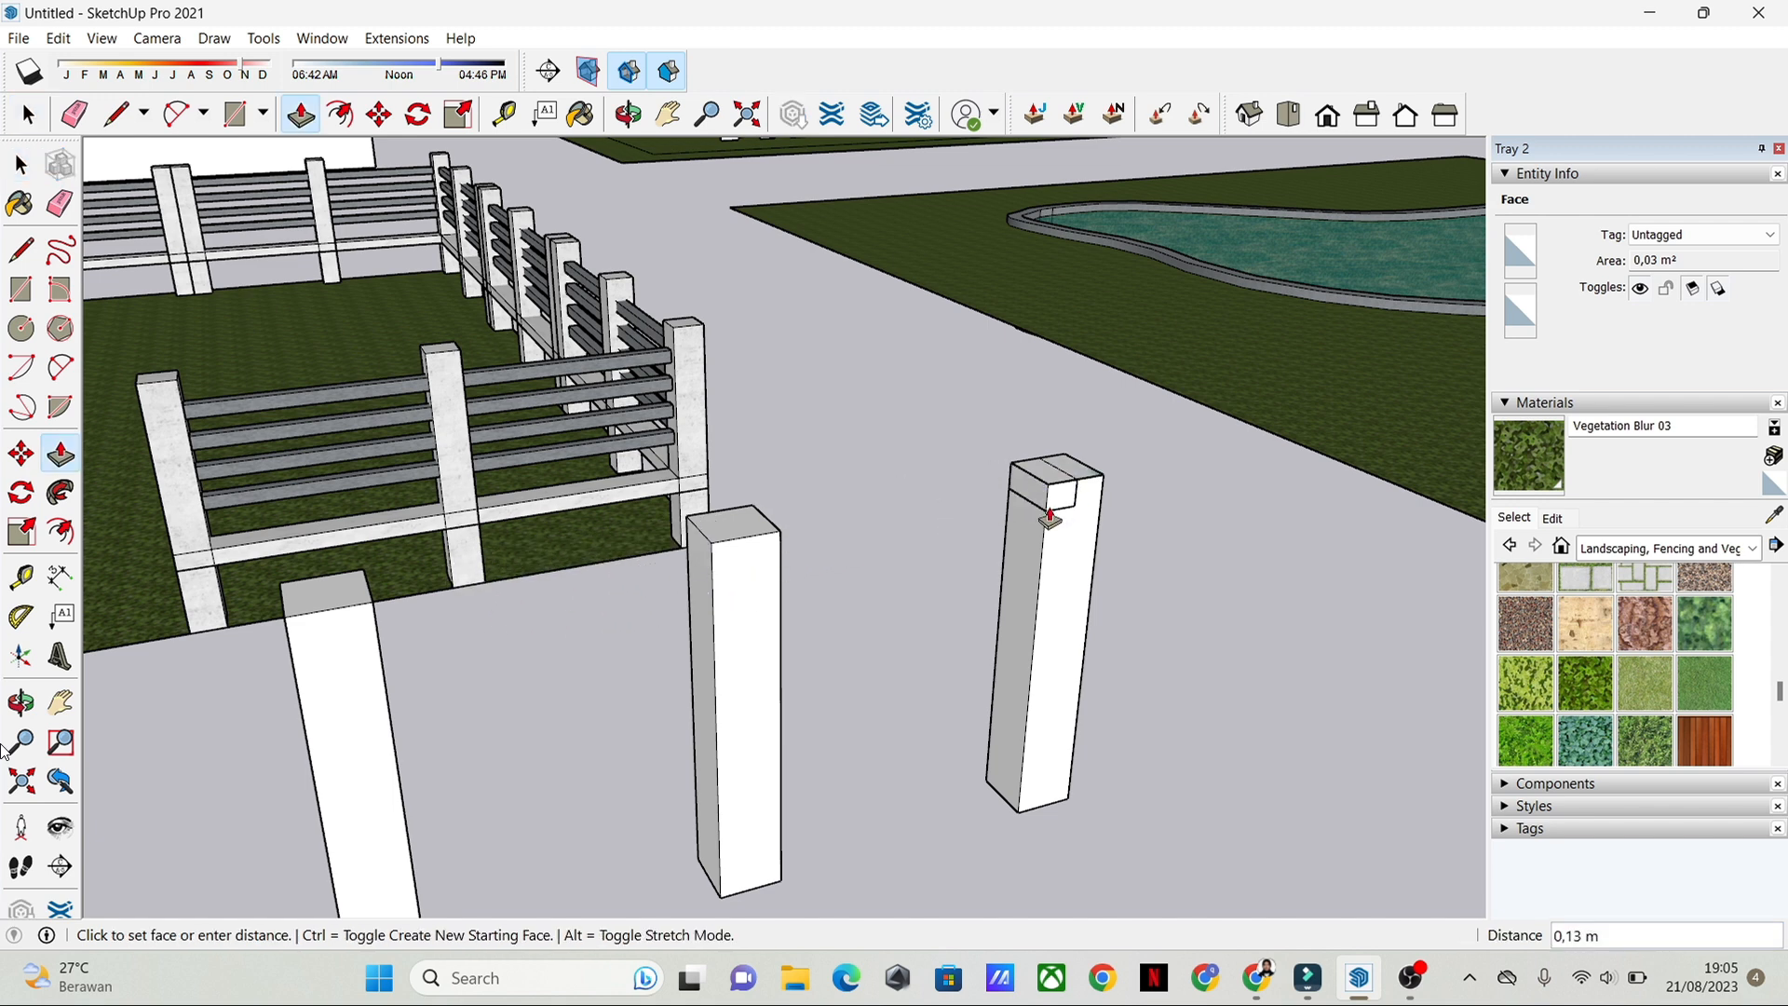
pyautogui.press('space')
pyautogui.click(1029, 503)
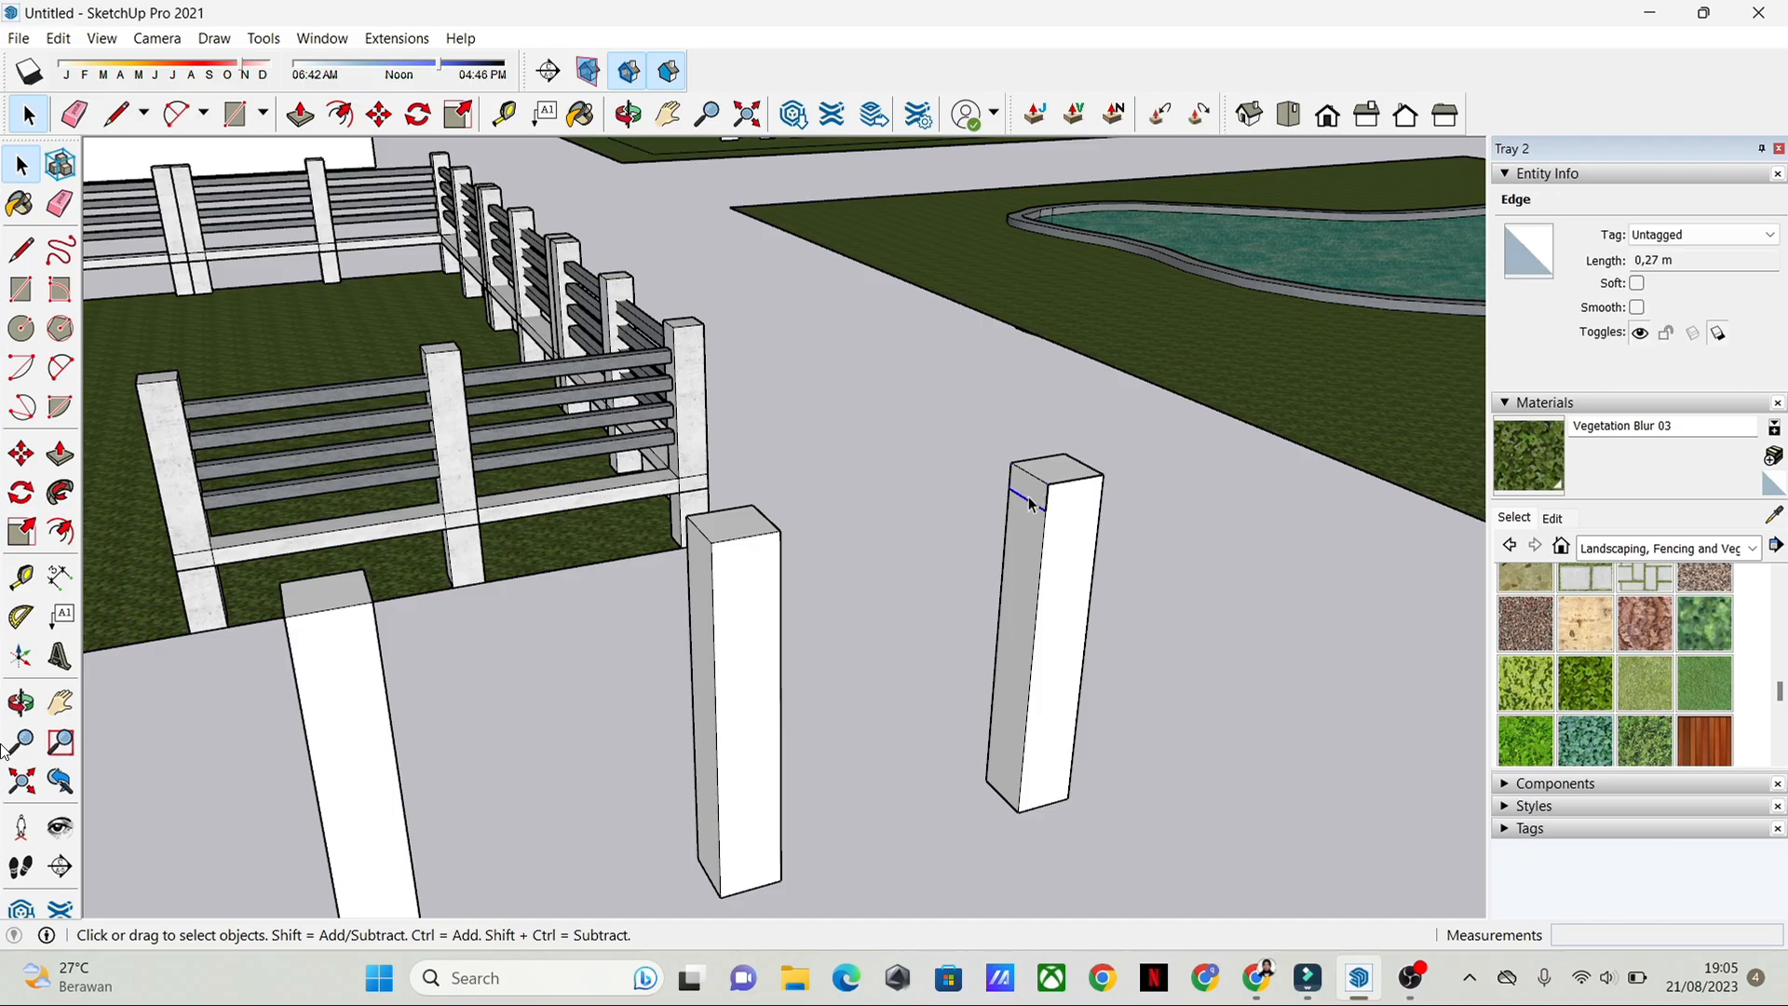
pyautogui.rightClick(1031, 492)
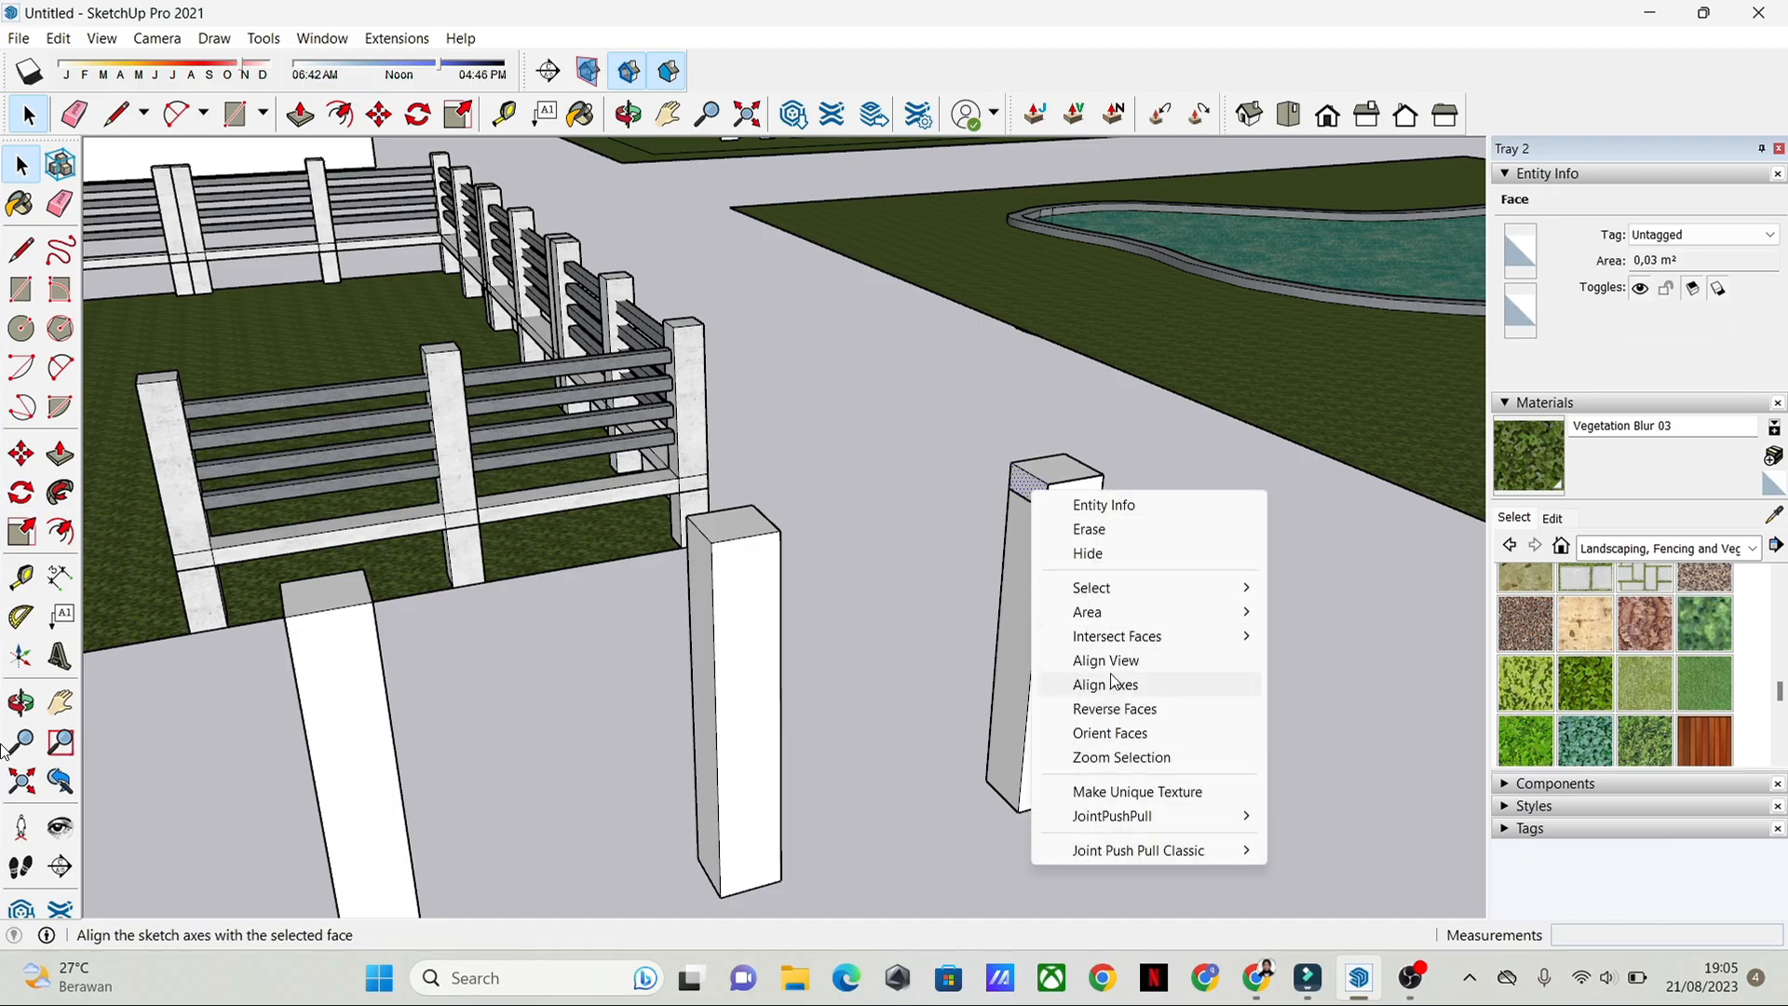
pyautogui.click(1118, 554)
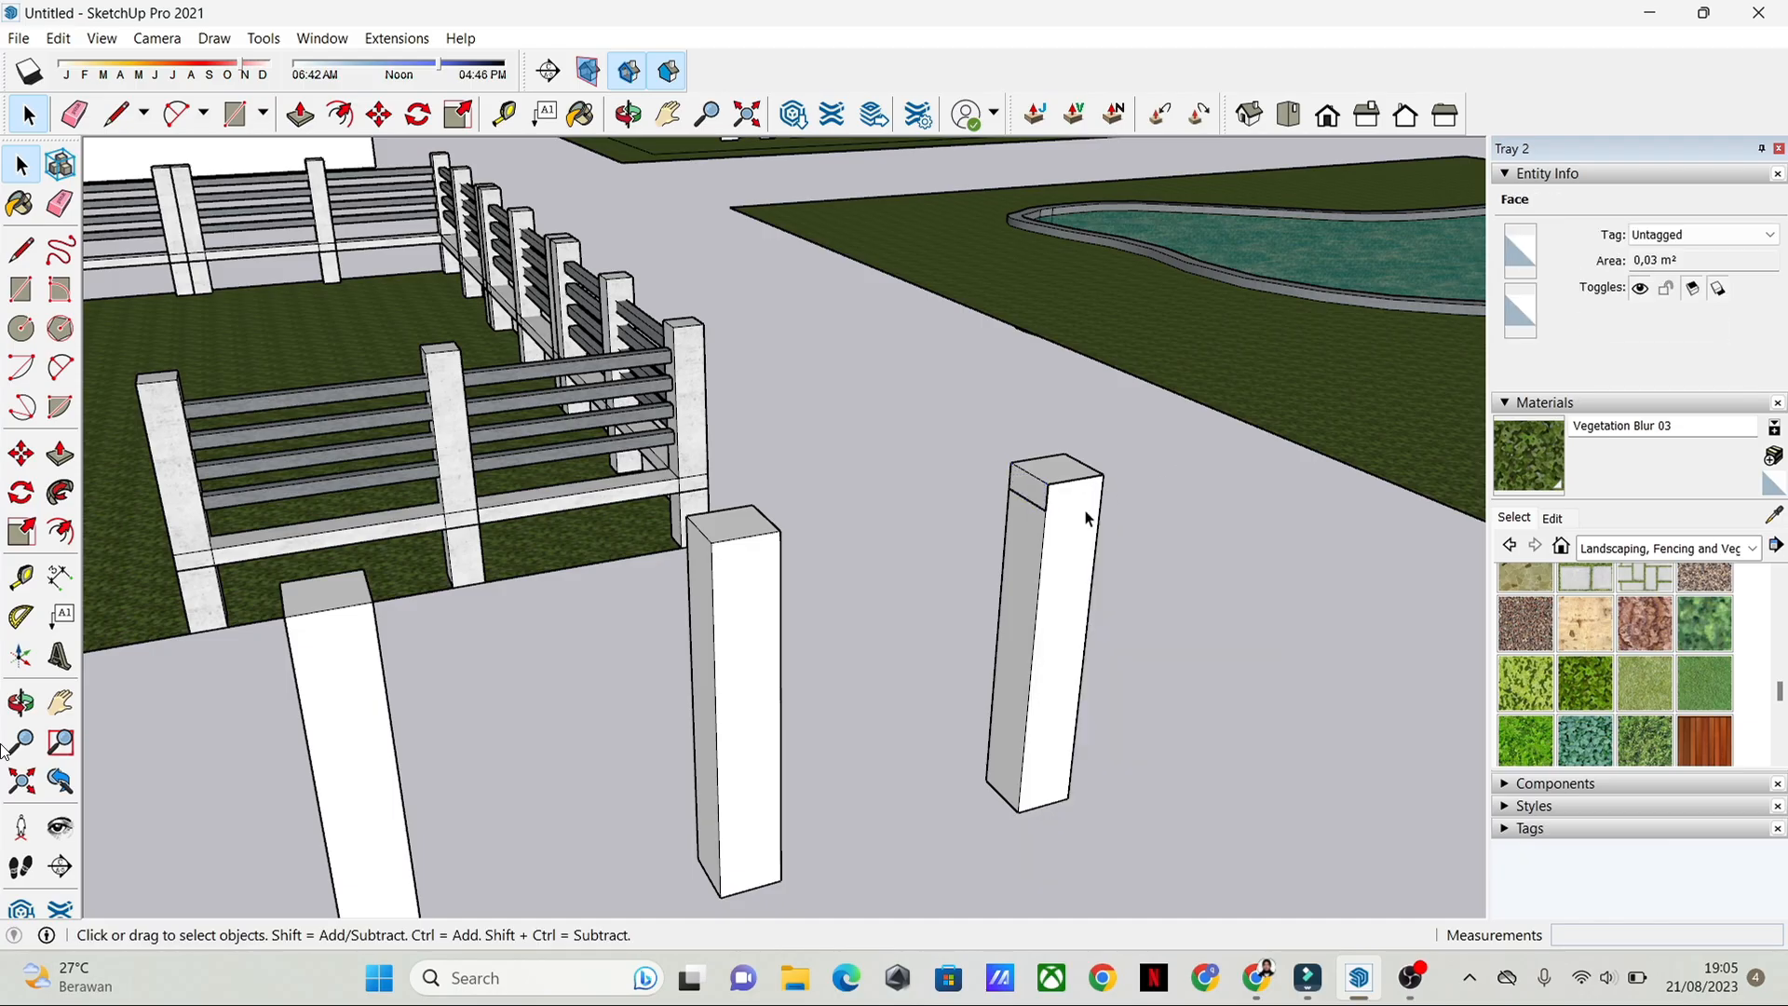
pyautogui.rightClick(1036, 489)
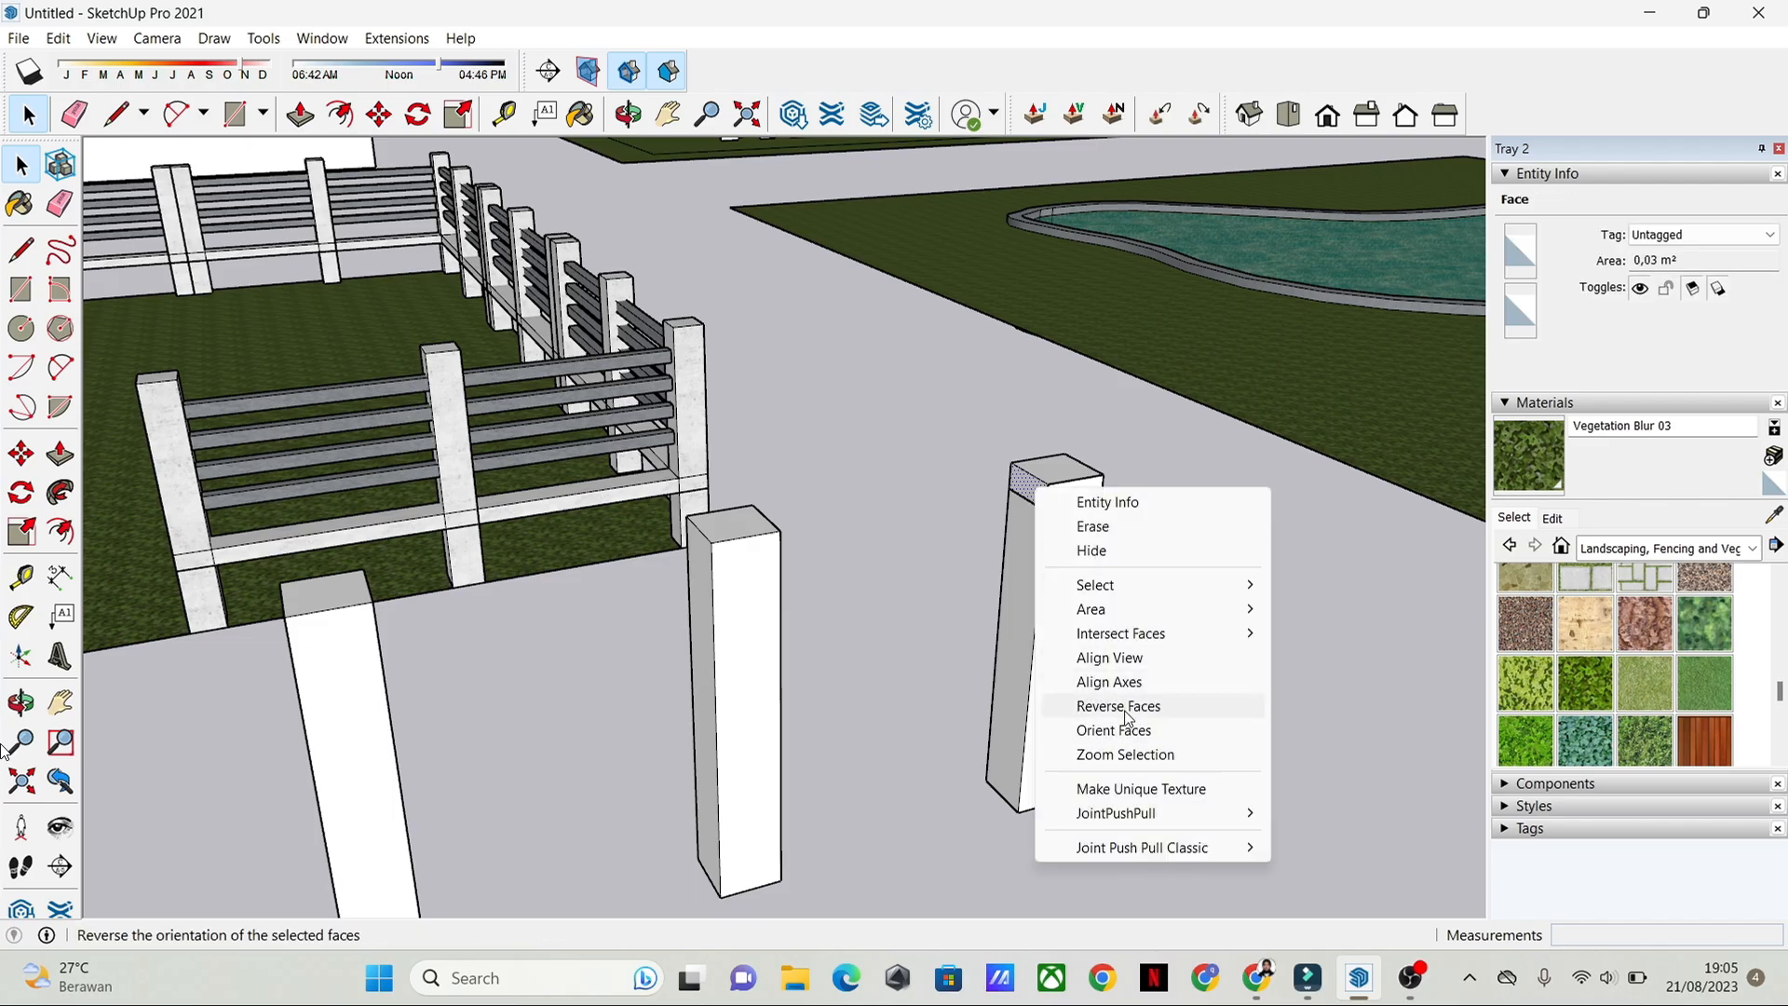
pyautogui.click(1241, 478)
pyautogui.click(1241, 477)
# Step: Select the small rectangle at the top of the pool-side end post with its edges and make it a group
pyautogui.doubleClick(1035, 491)
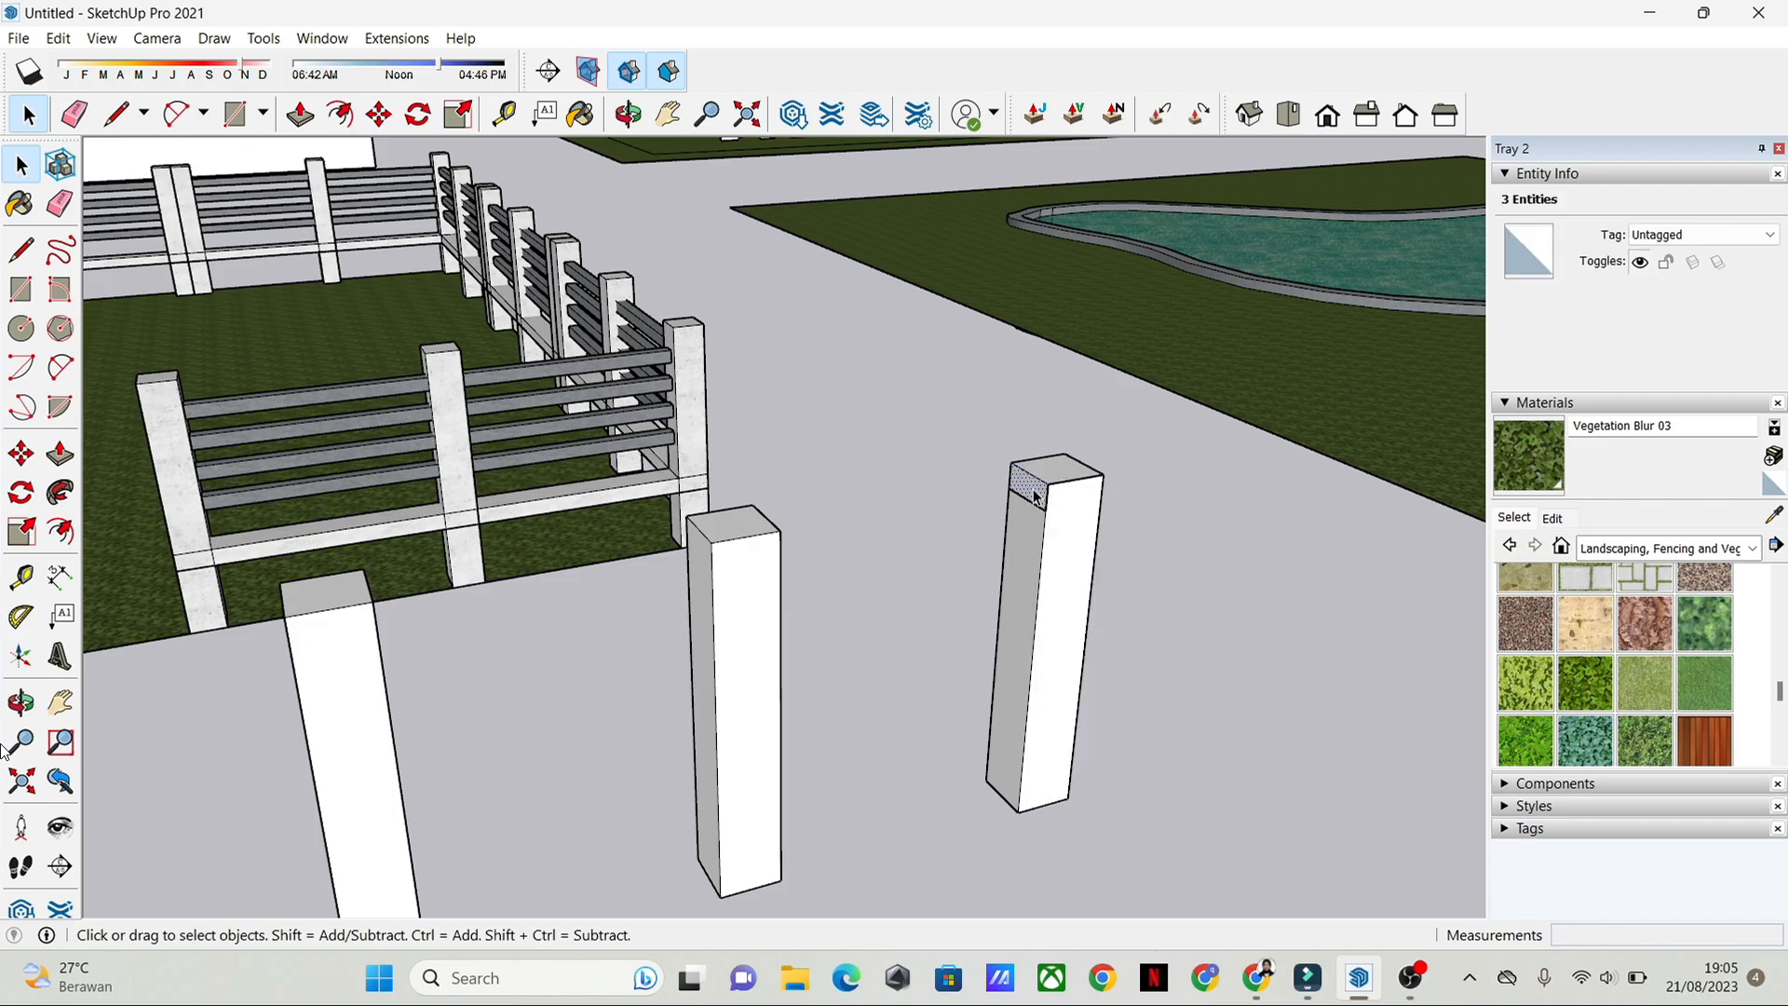
pyautogui.click(1023, 495)
pyautogui.tripleClick(1024, 494)
pyautogui.scroll(5, 1176, 538)
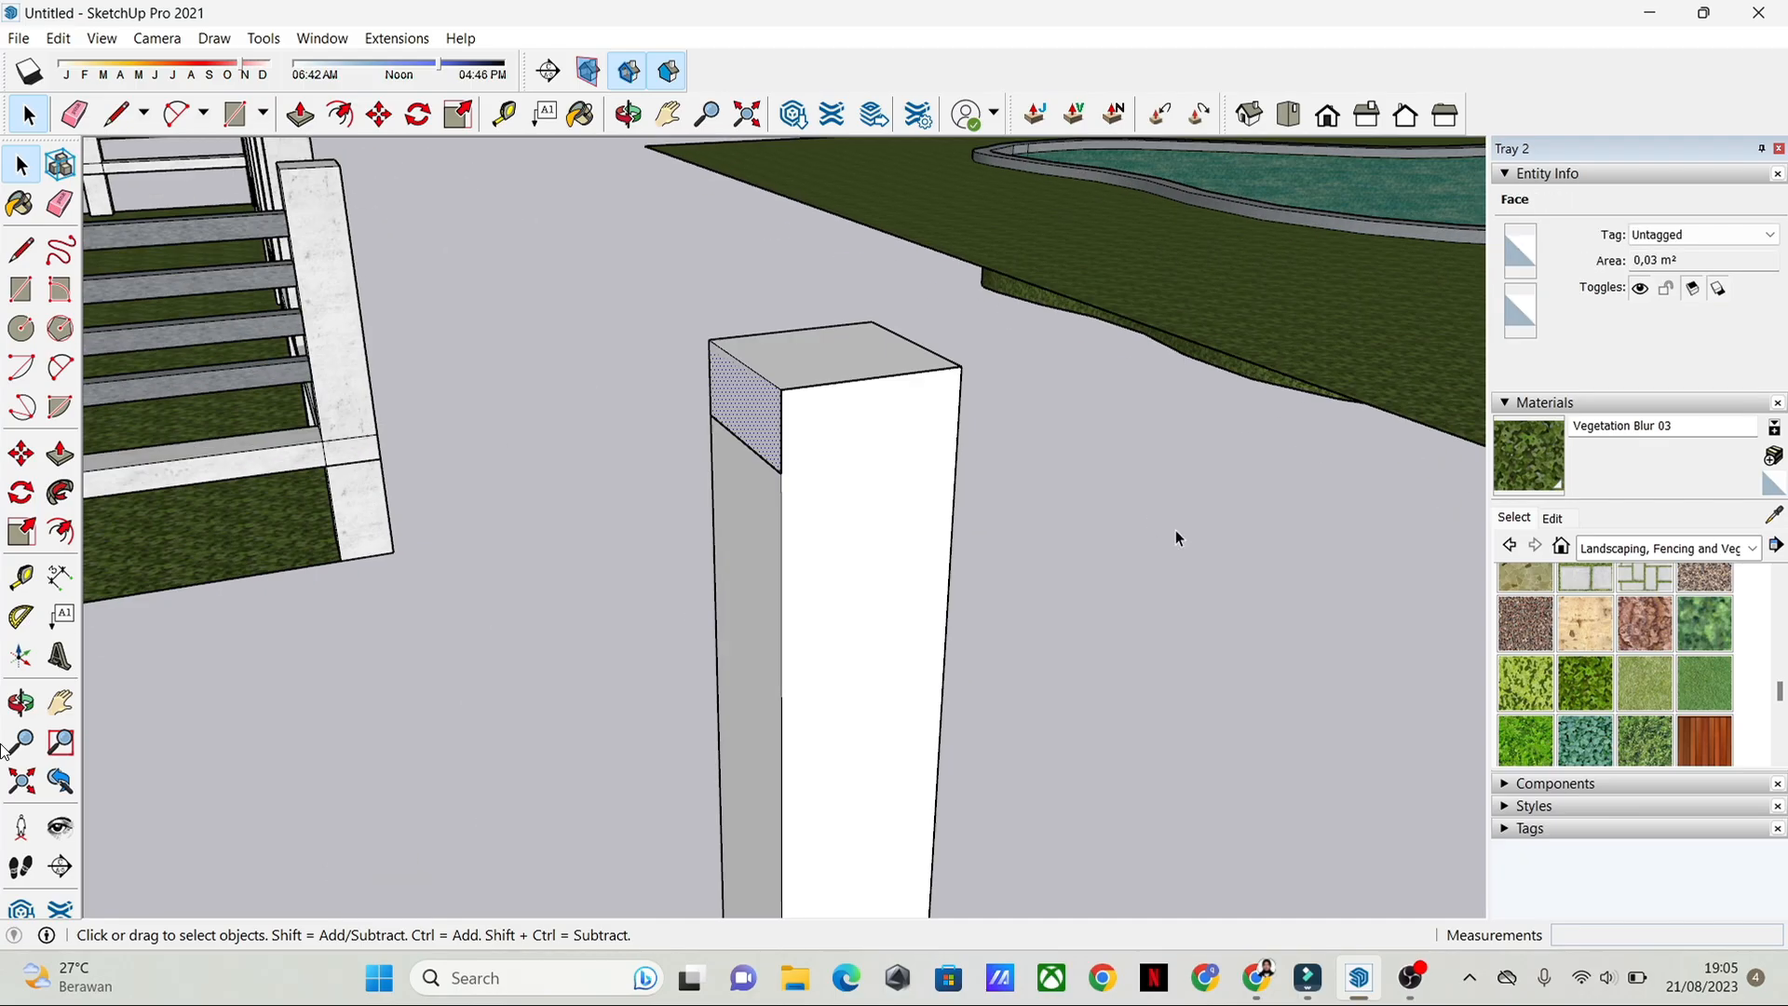
pyautogui.doubleClick(741, 423)
pyautogui.rightClick(740, 419)
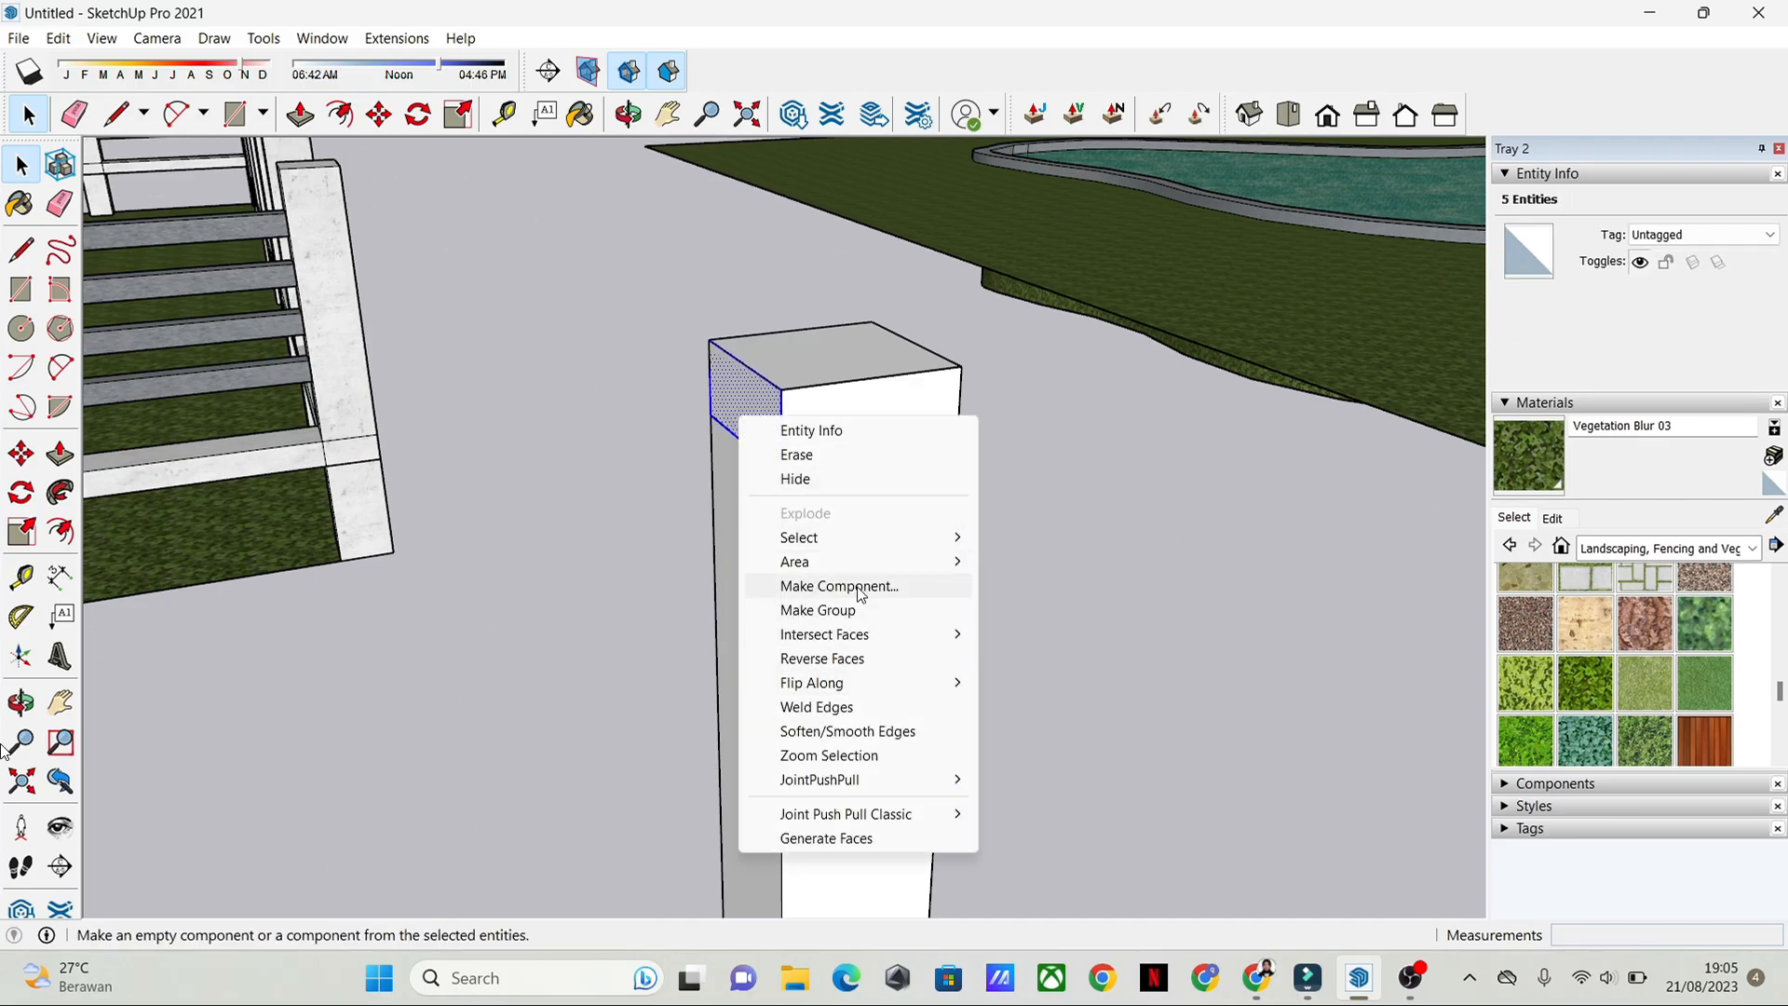
pyautogui.click(859, 613)
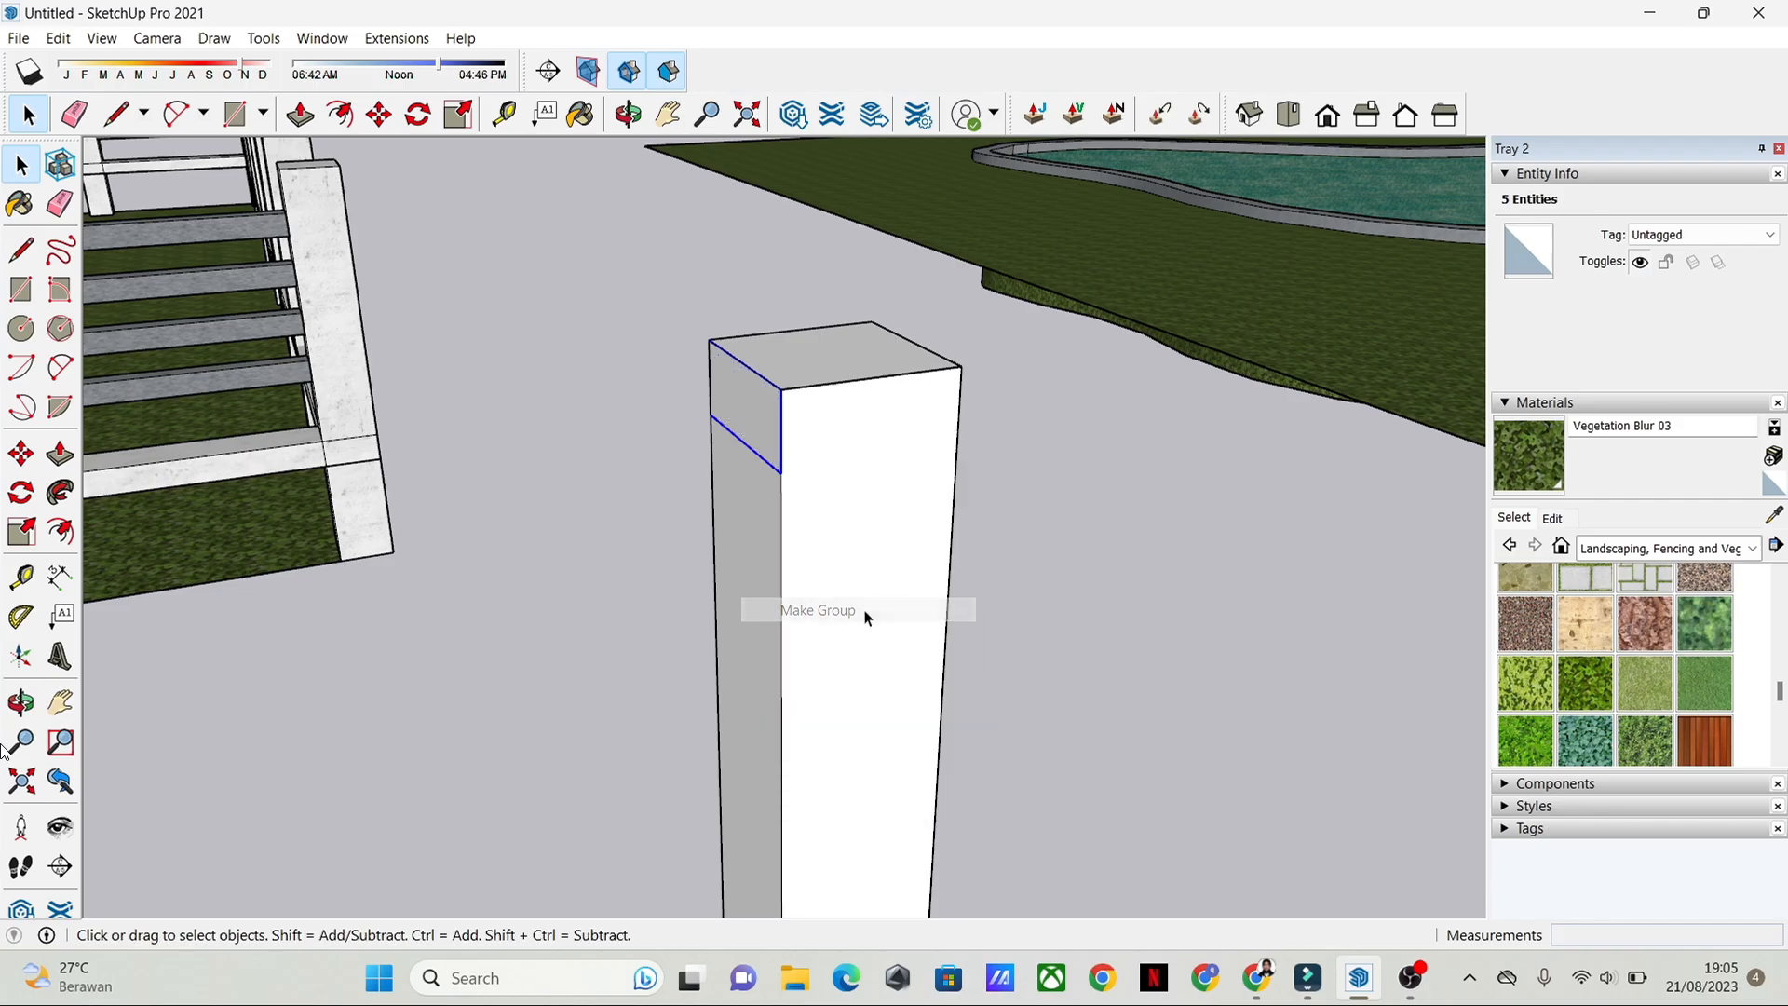
# Step: Open the grouped rectangle for editing and pull its face out about 0.02 m from the post
pyautogui.doubleClick(768, 419)
pyautogui.keyDown('shift'); pyautogui.moveTo(1143, 651); pyautogui.dragTo(1424, 663, button='middle'); pyautogui.keyUp('shift')
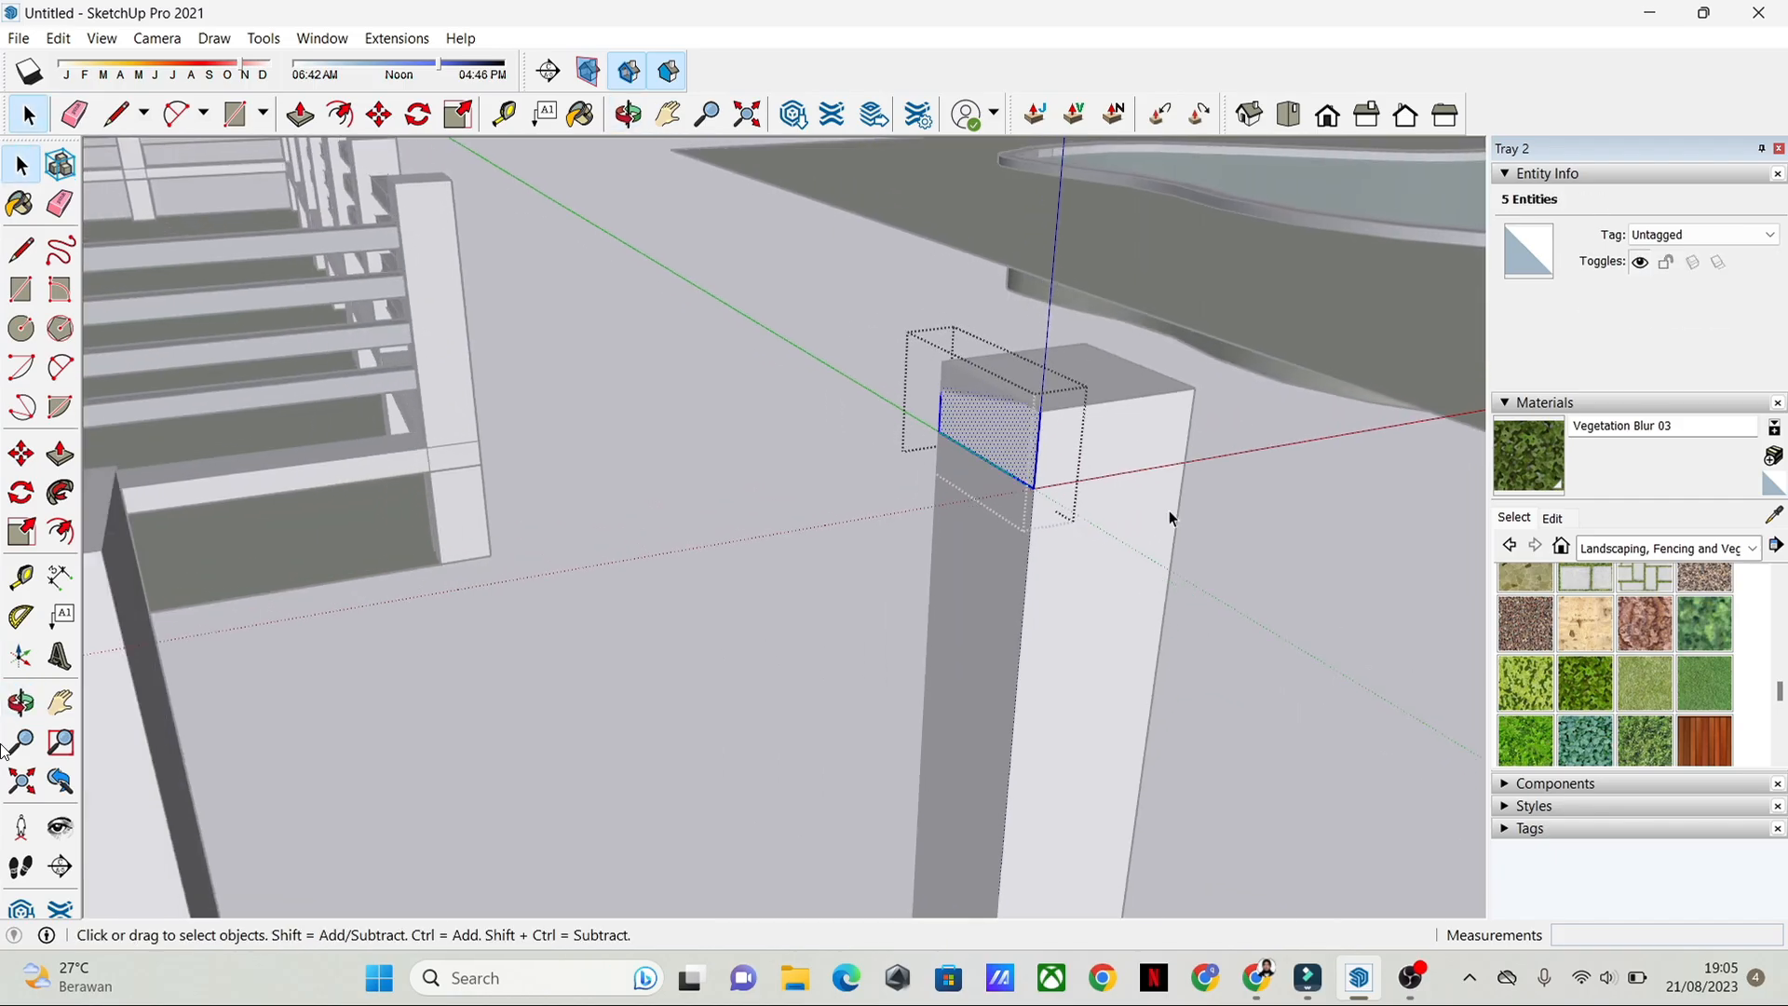
pyautogui.press('p')
pyautogui.doubleClick(985, 448)
pyautogui.scroll(-2, 568, 563)
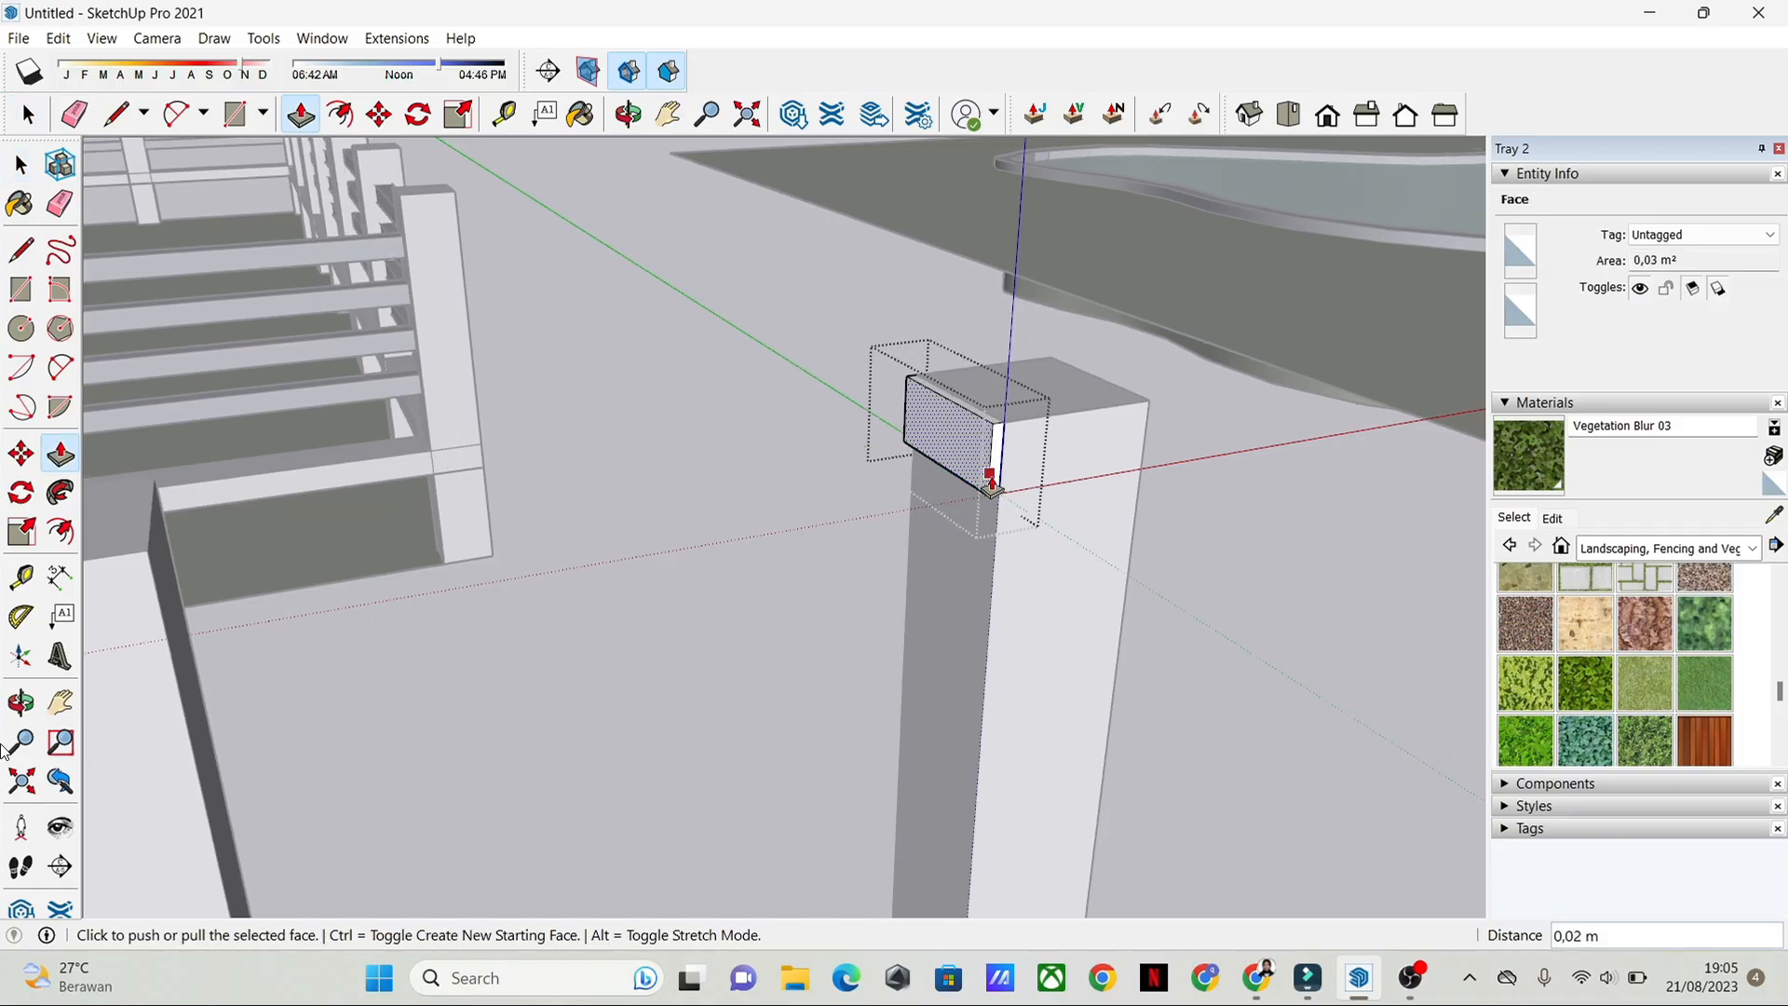
pyautogui.press('space')
pyautogui.press('p')
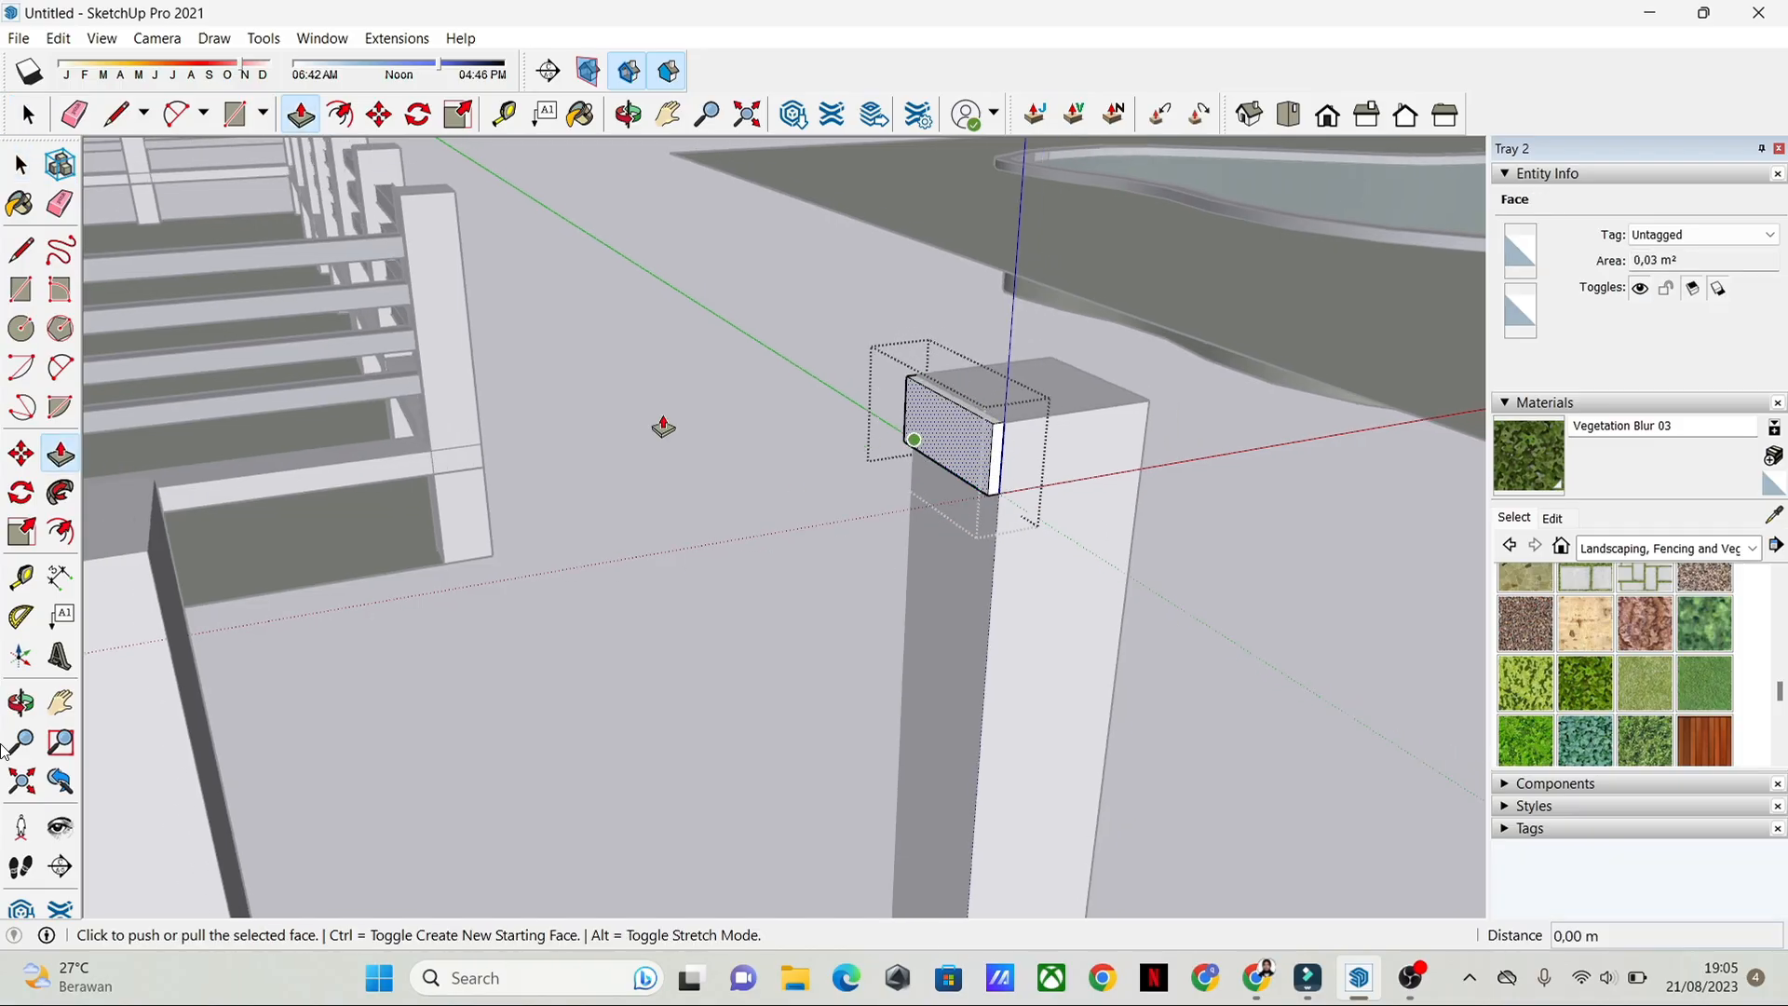
pyautogui.press('space')
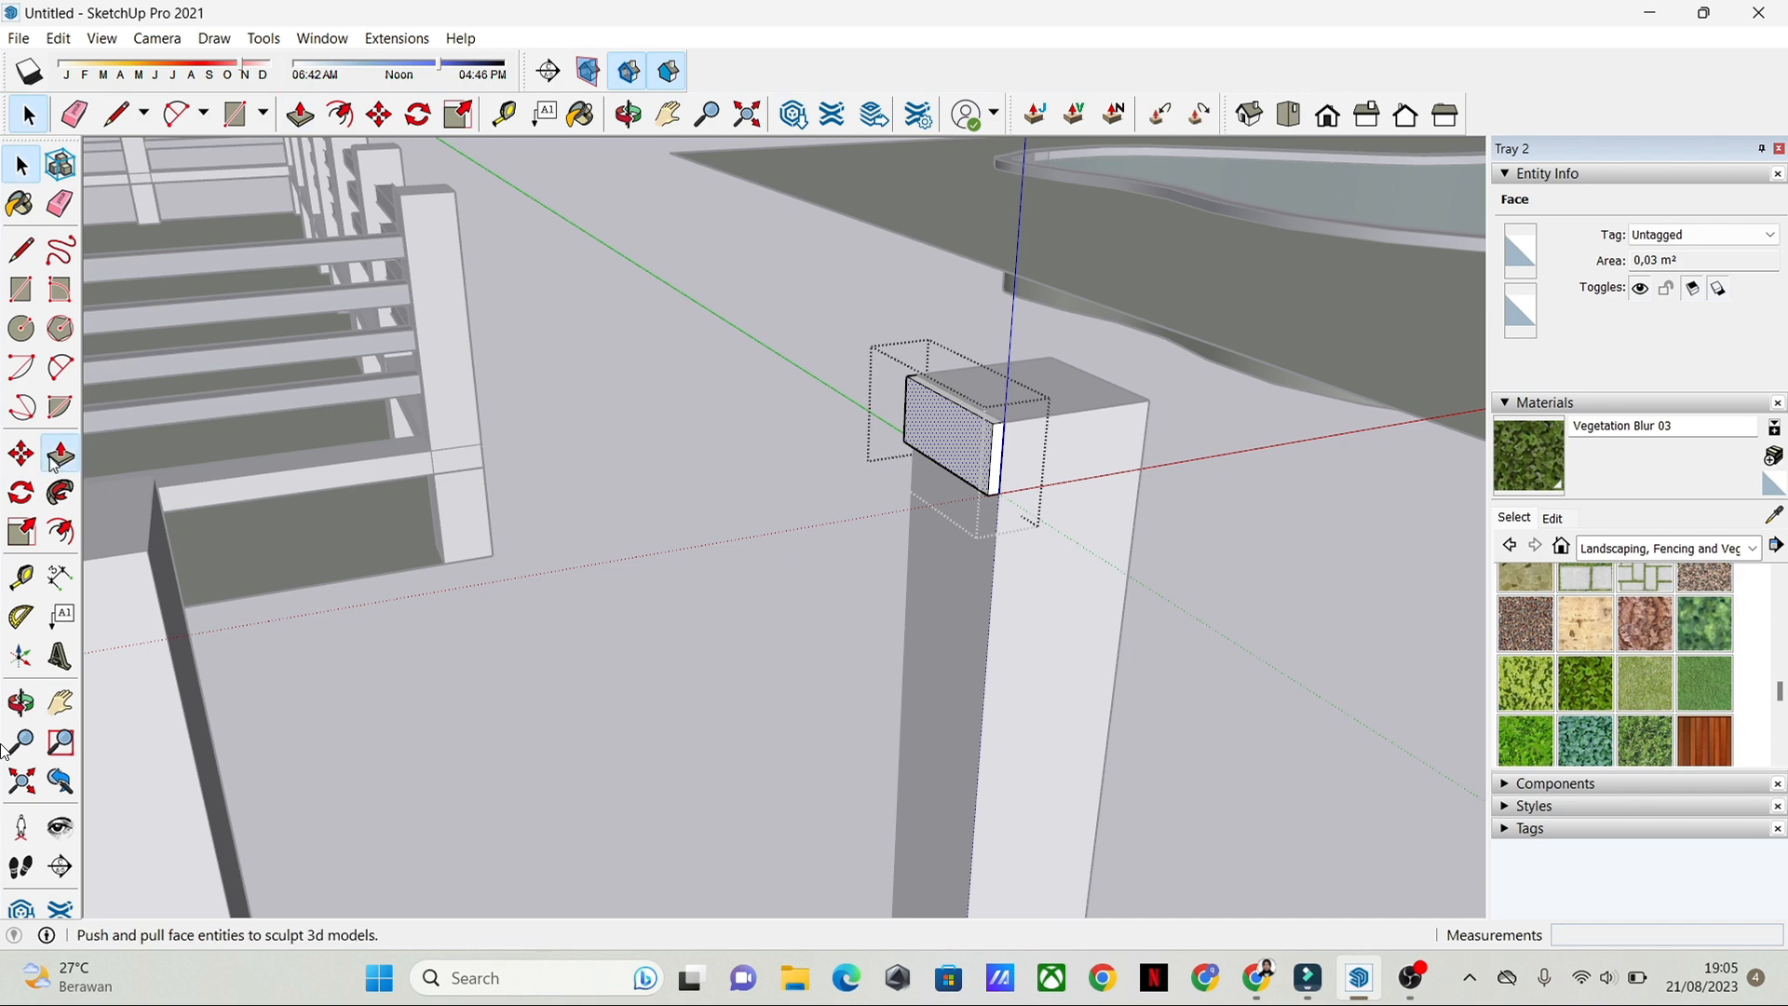
# Step: Extrude the rectangle's face through the middle post up to the inner face of the opposite end post, forming a rail
pyautogui.click(56, 456)
pyautogui.click(958, 441)
pyautogui.scroll(3, 535, 634)
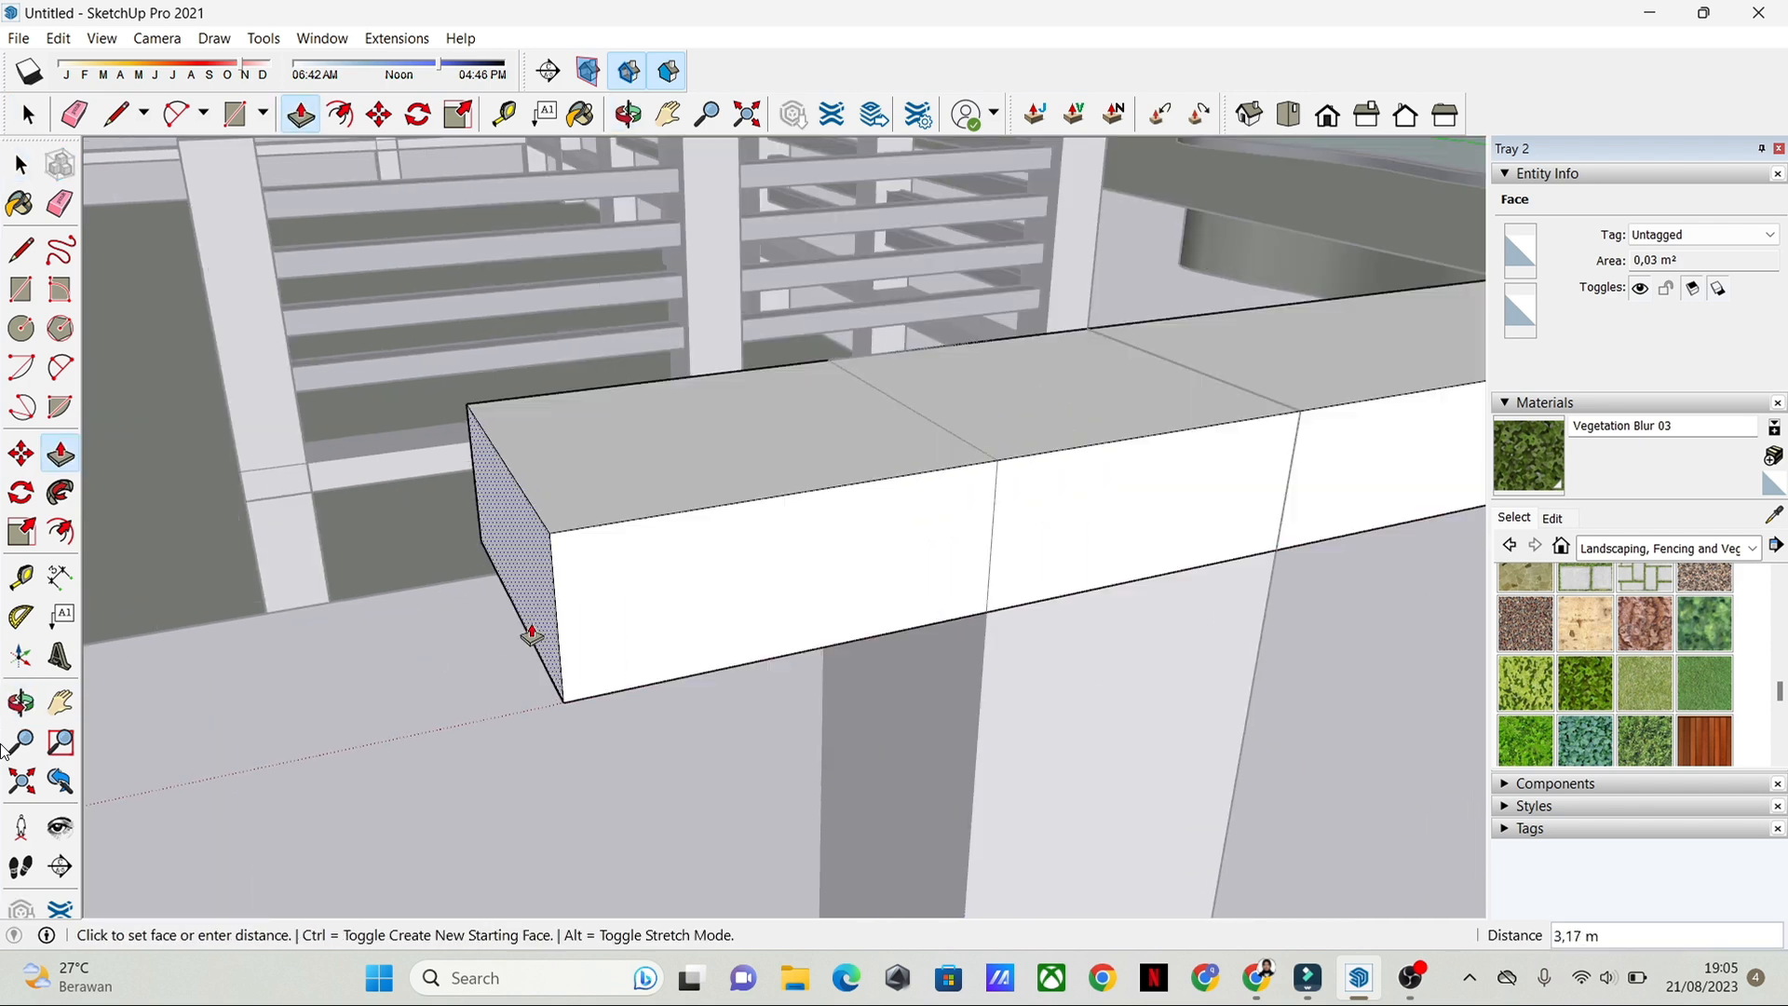
pyautogui.scroll(-5, 662, 667)
pyautogui.scroll(-3, 662, 666)
pyautogui.rightClick(651, 625)
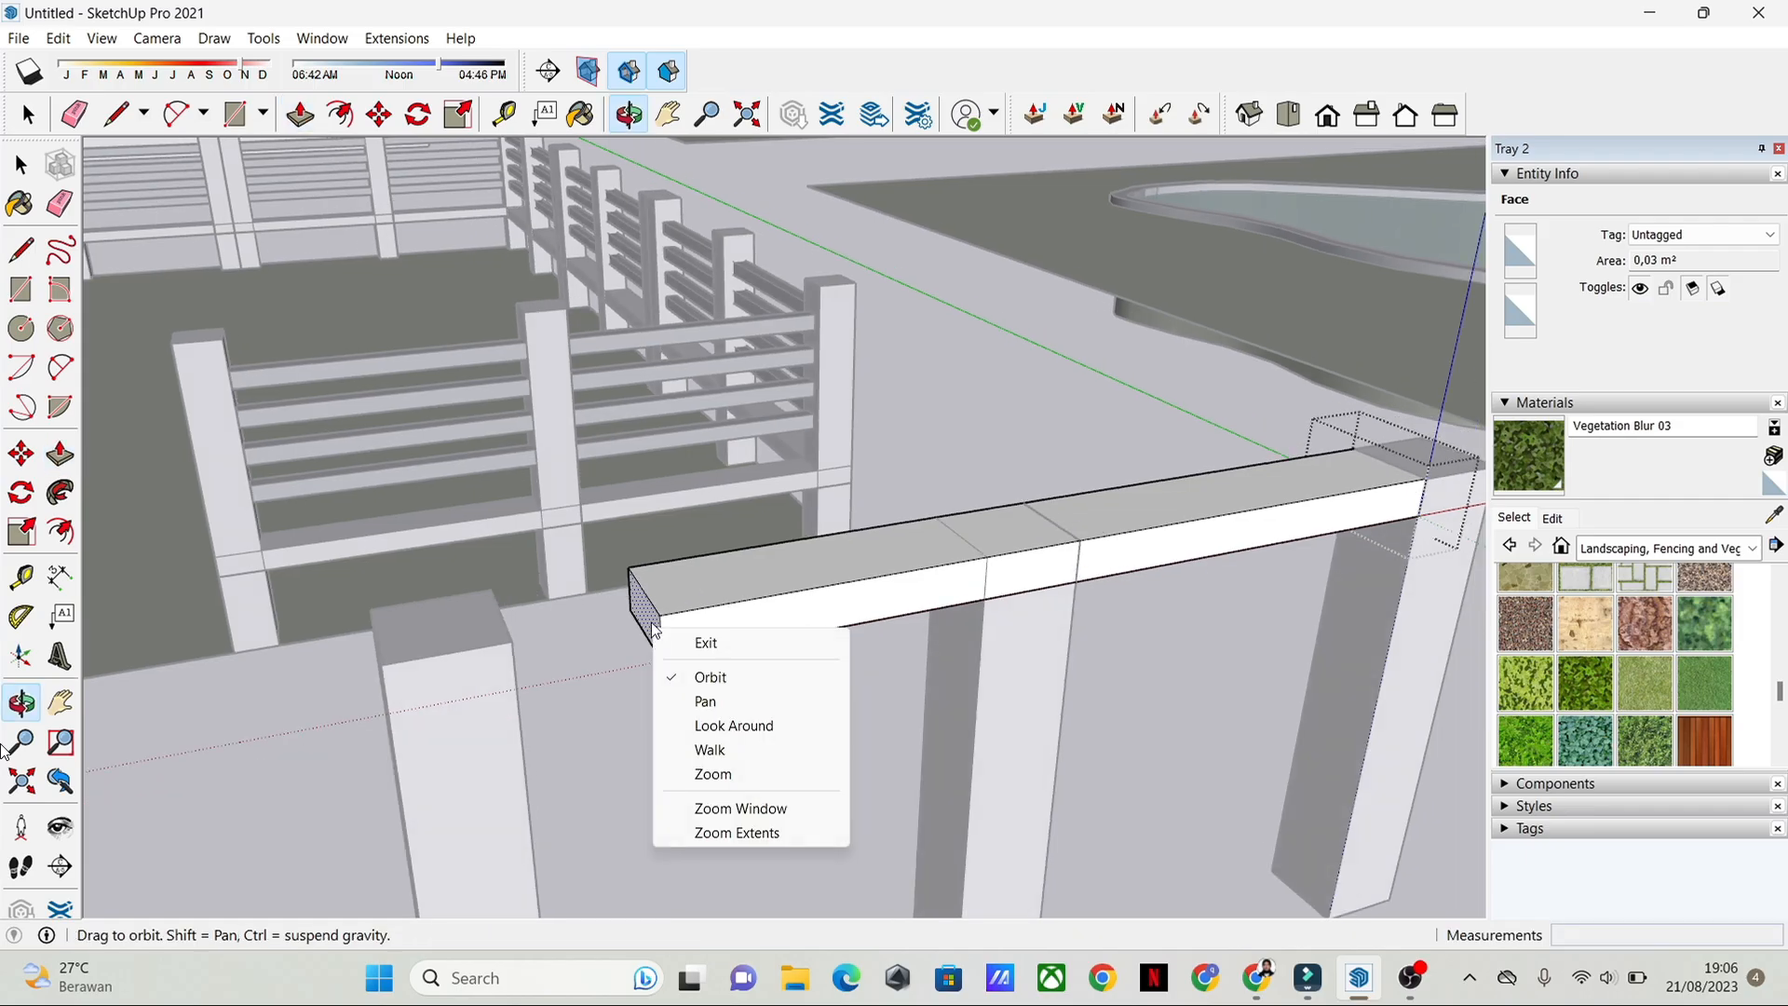
pyautogui.press('Escape')
pyautogui.click(642, 627)
pyautogui.press('space')
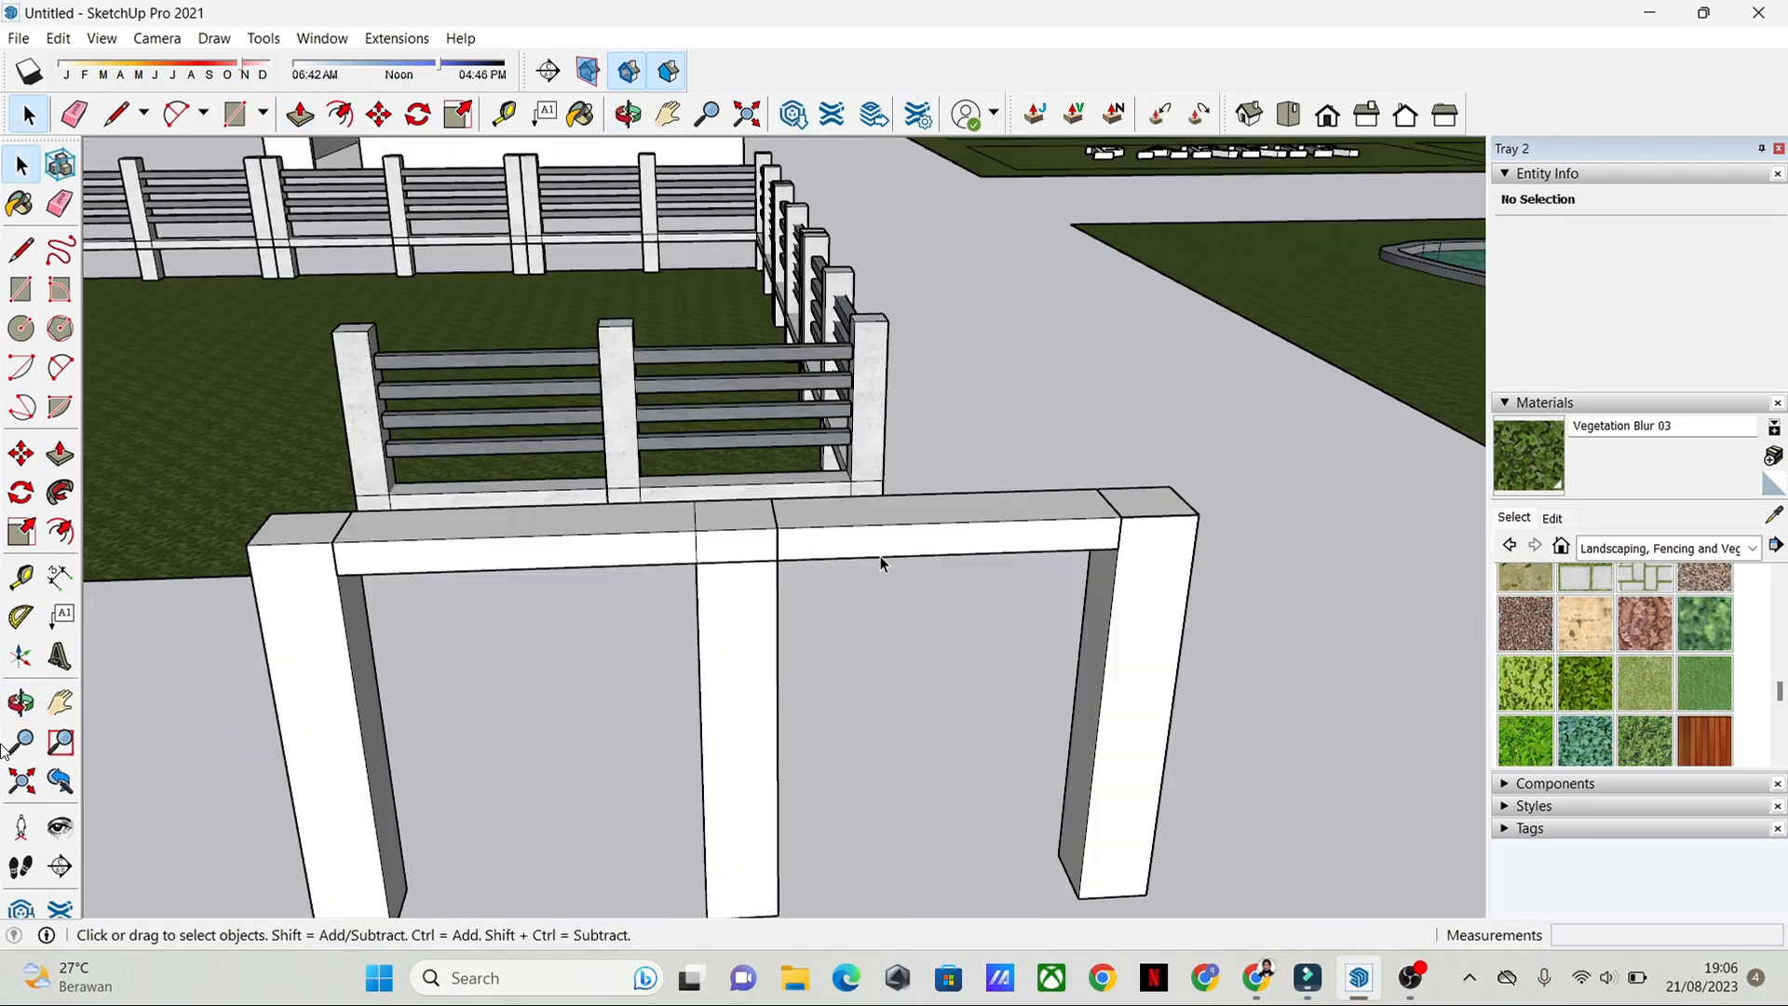
# Step: Move the rail group straight down about 1 m along the posts, keeping it between the two end posts
pyautogui.click(881, 556)
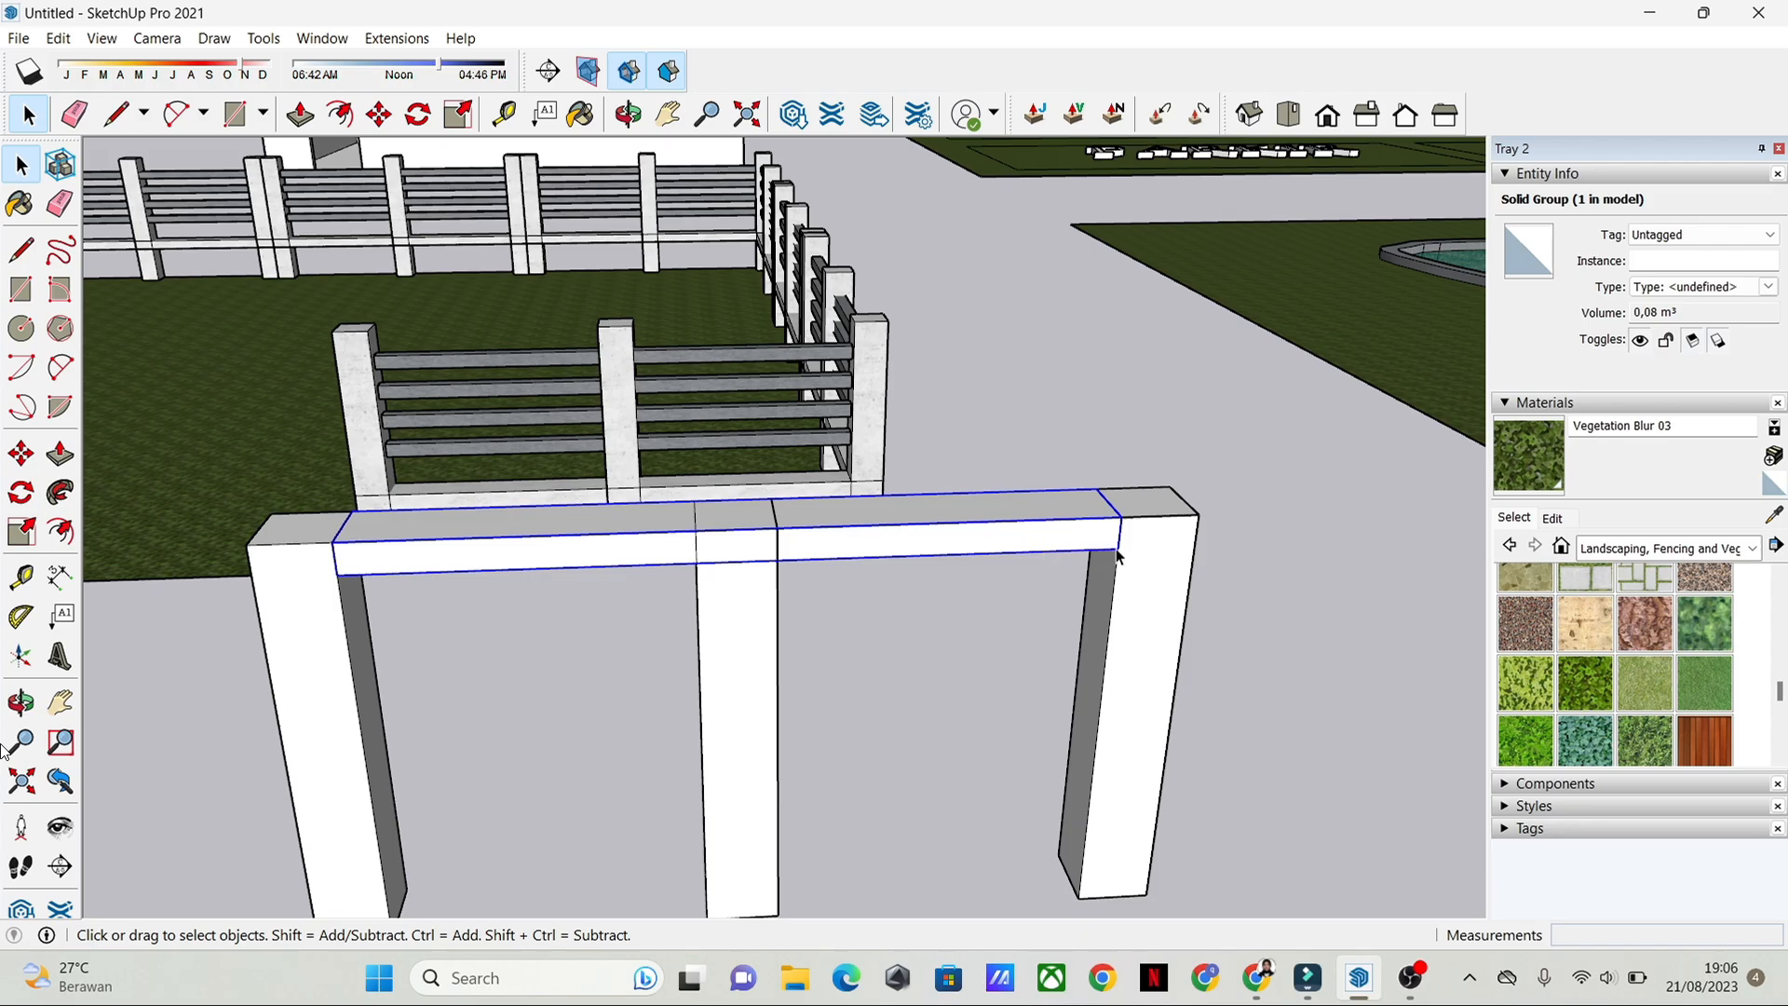
pyautogui.press('m')
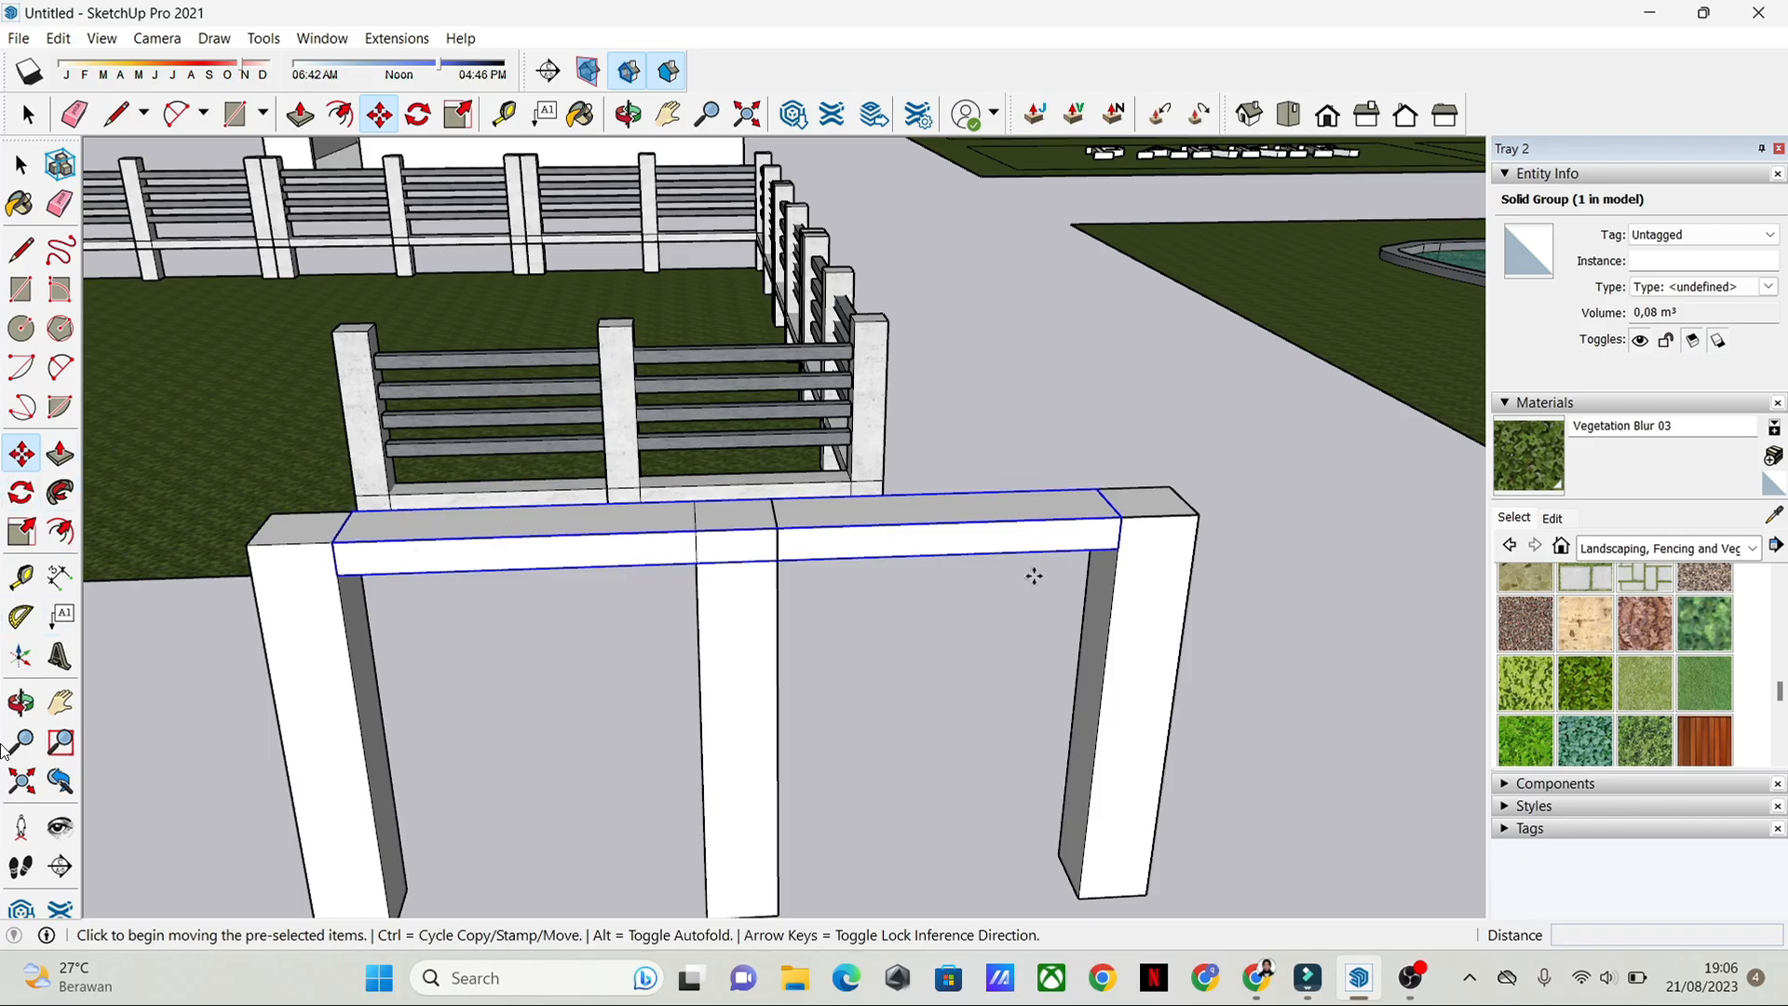
pyautogui.click(1118, 553)
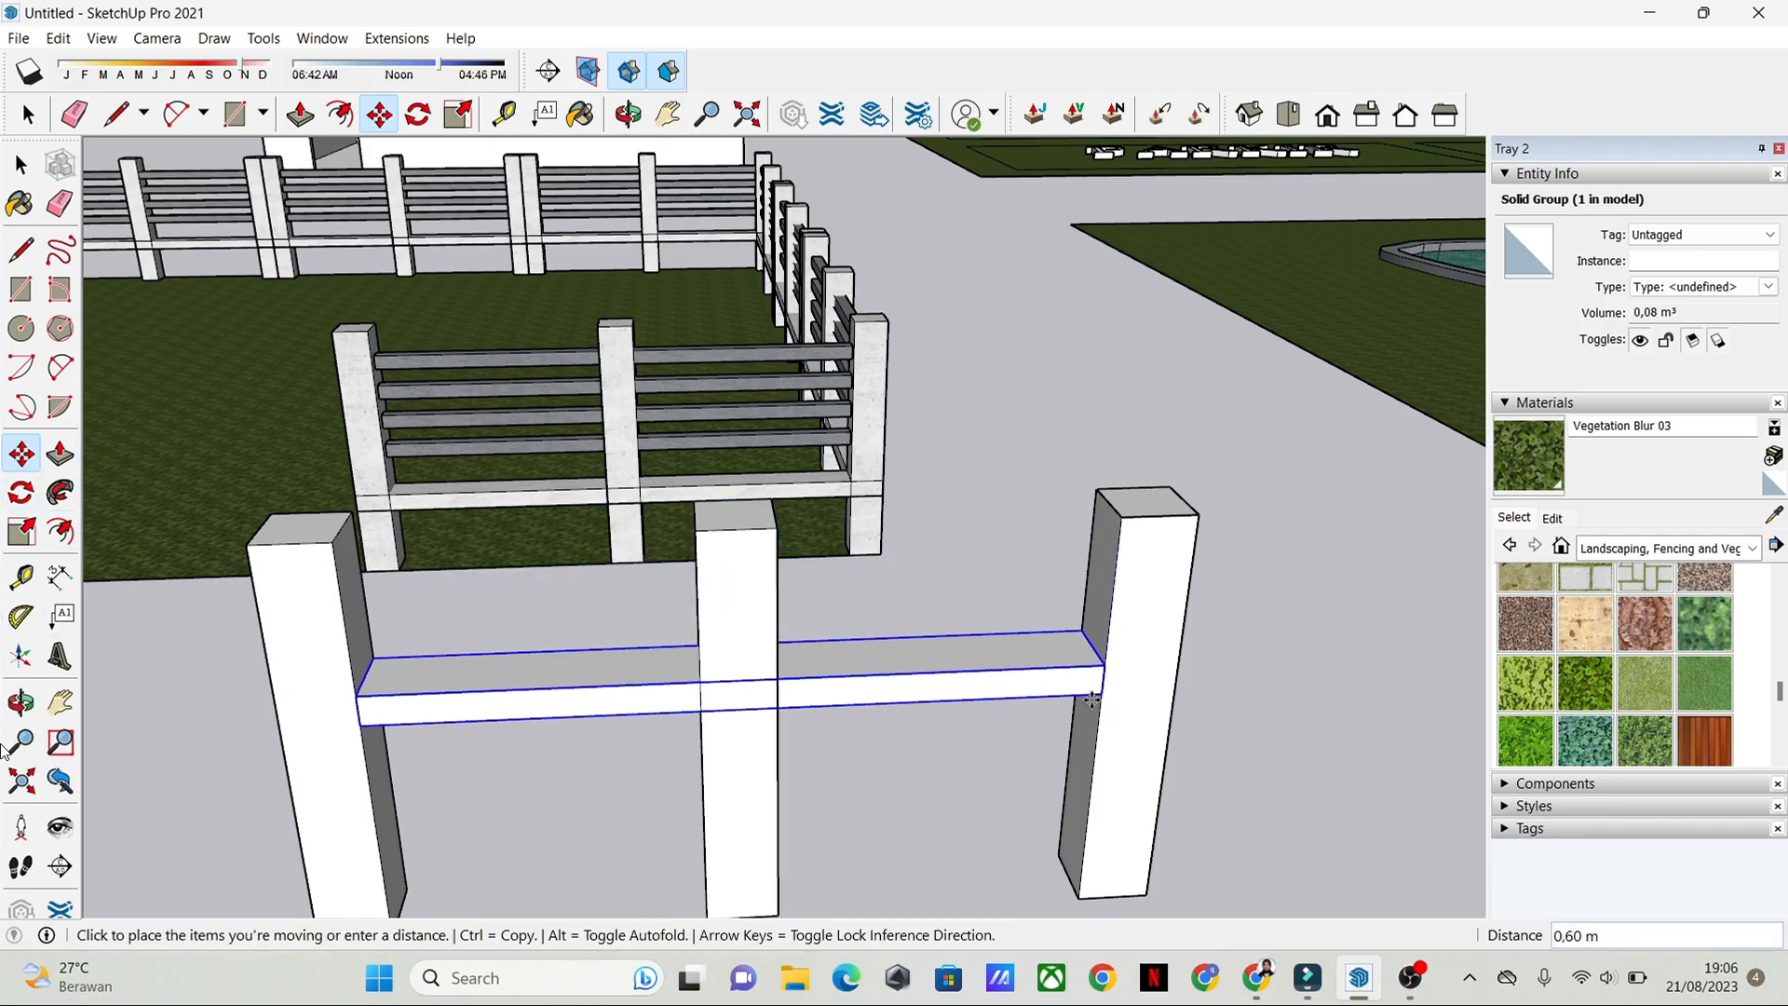
pyautogui.moveTo(1087, 892); pyautogui.dragTo(1081, 680, button='middle')
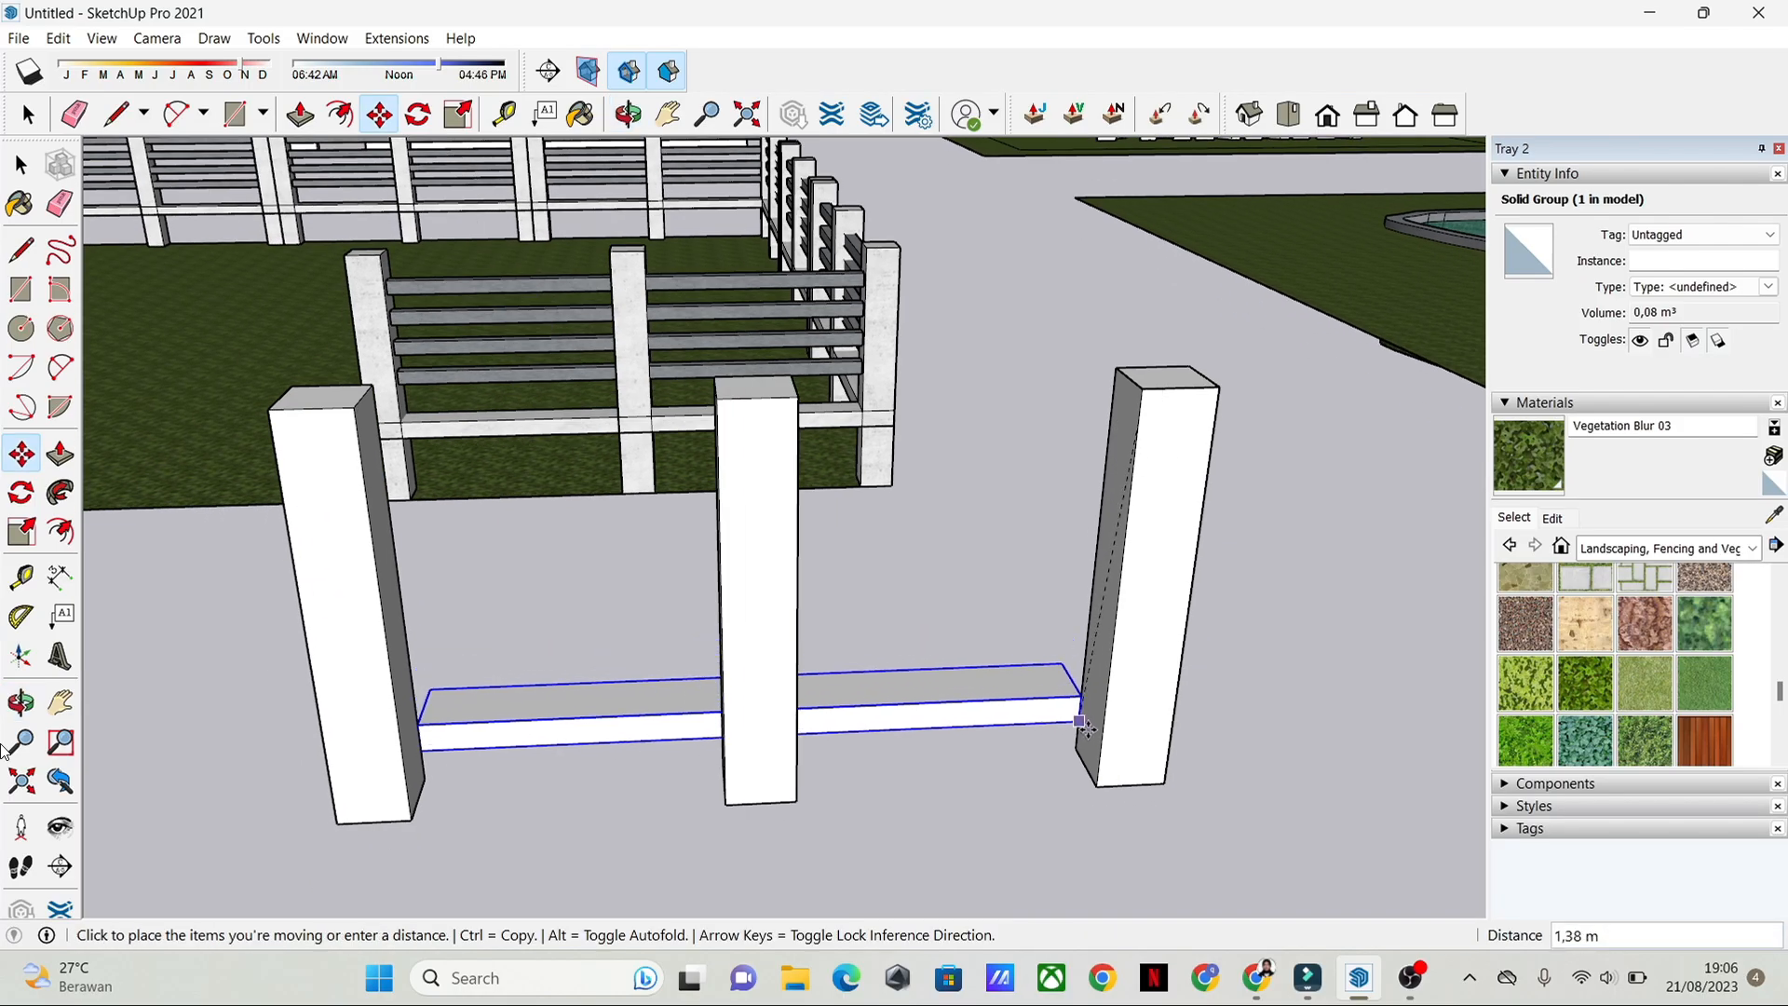
pyautogui.scroll(3, 1109, 715)
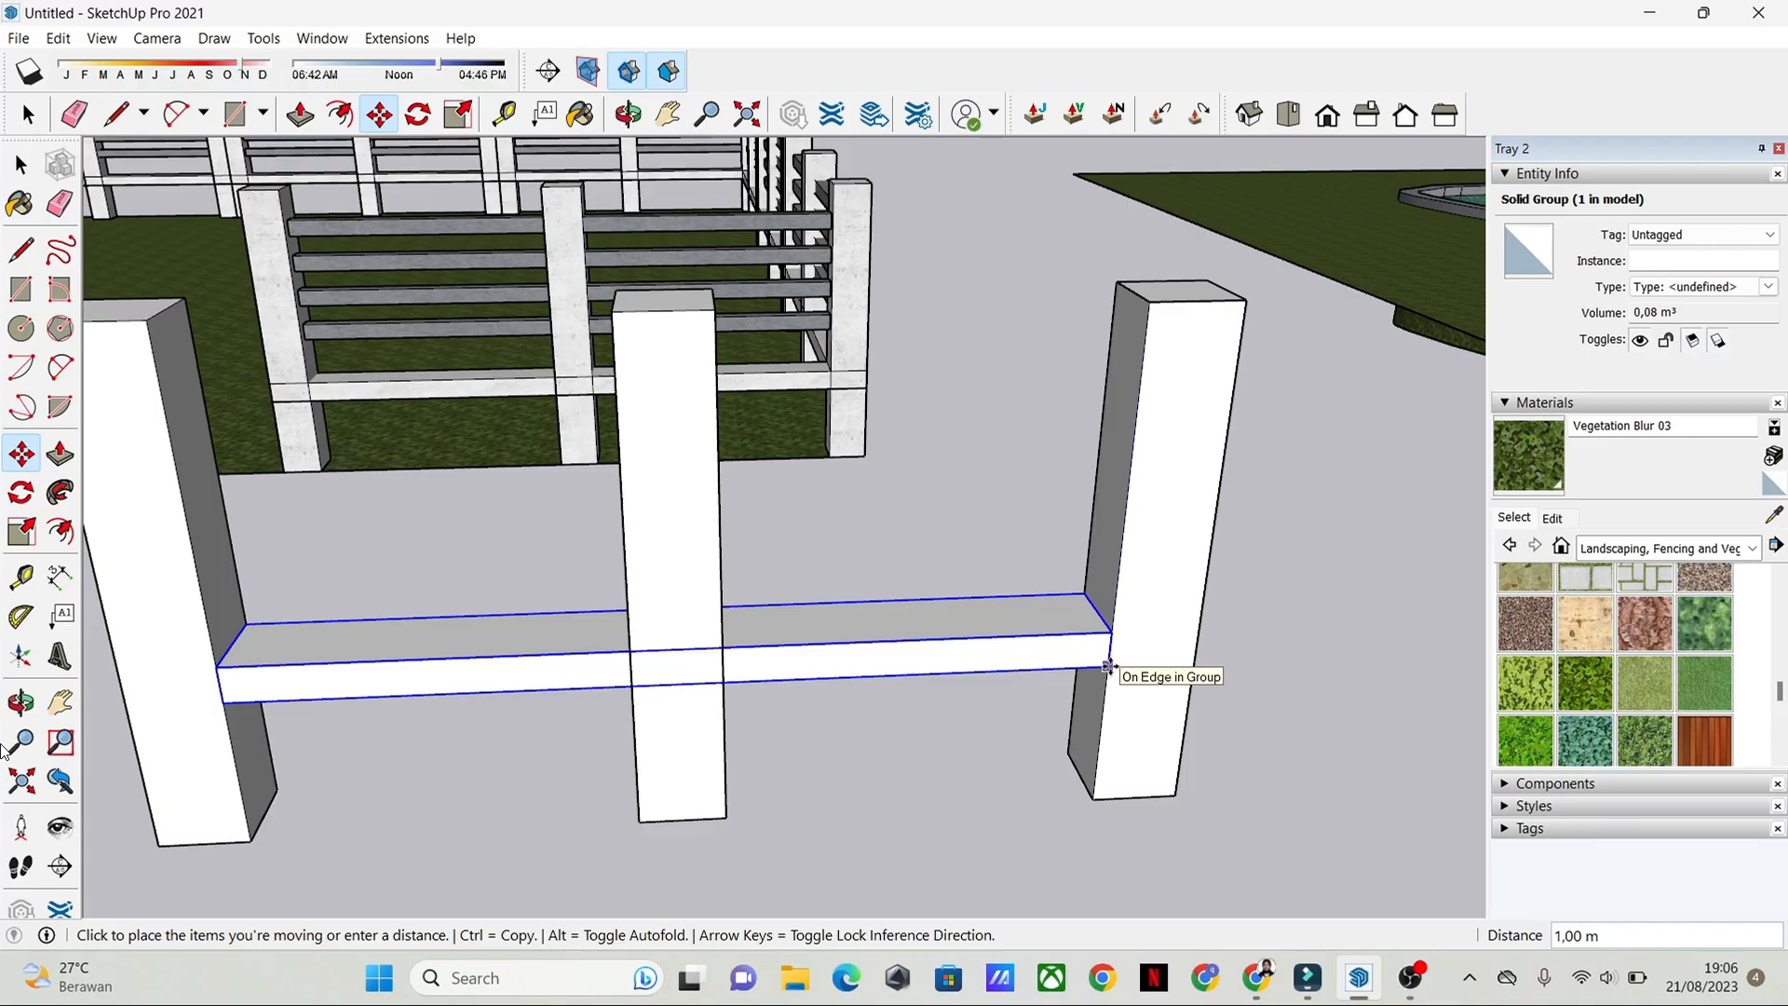
pyautogui.click(913, 610)
pyautogui.press('space')
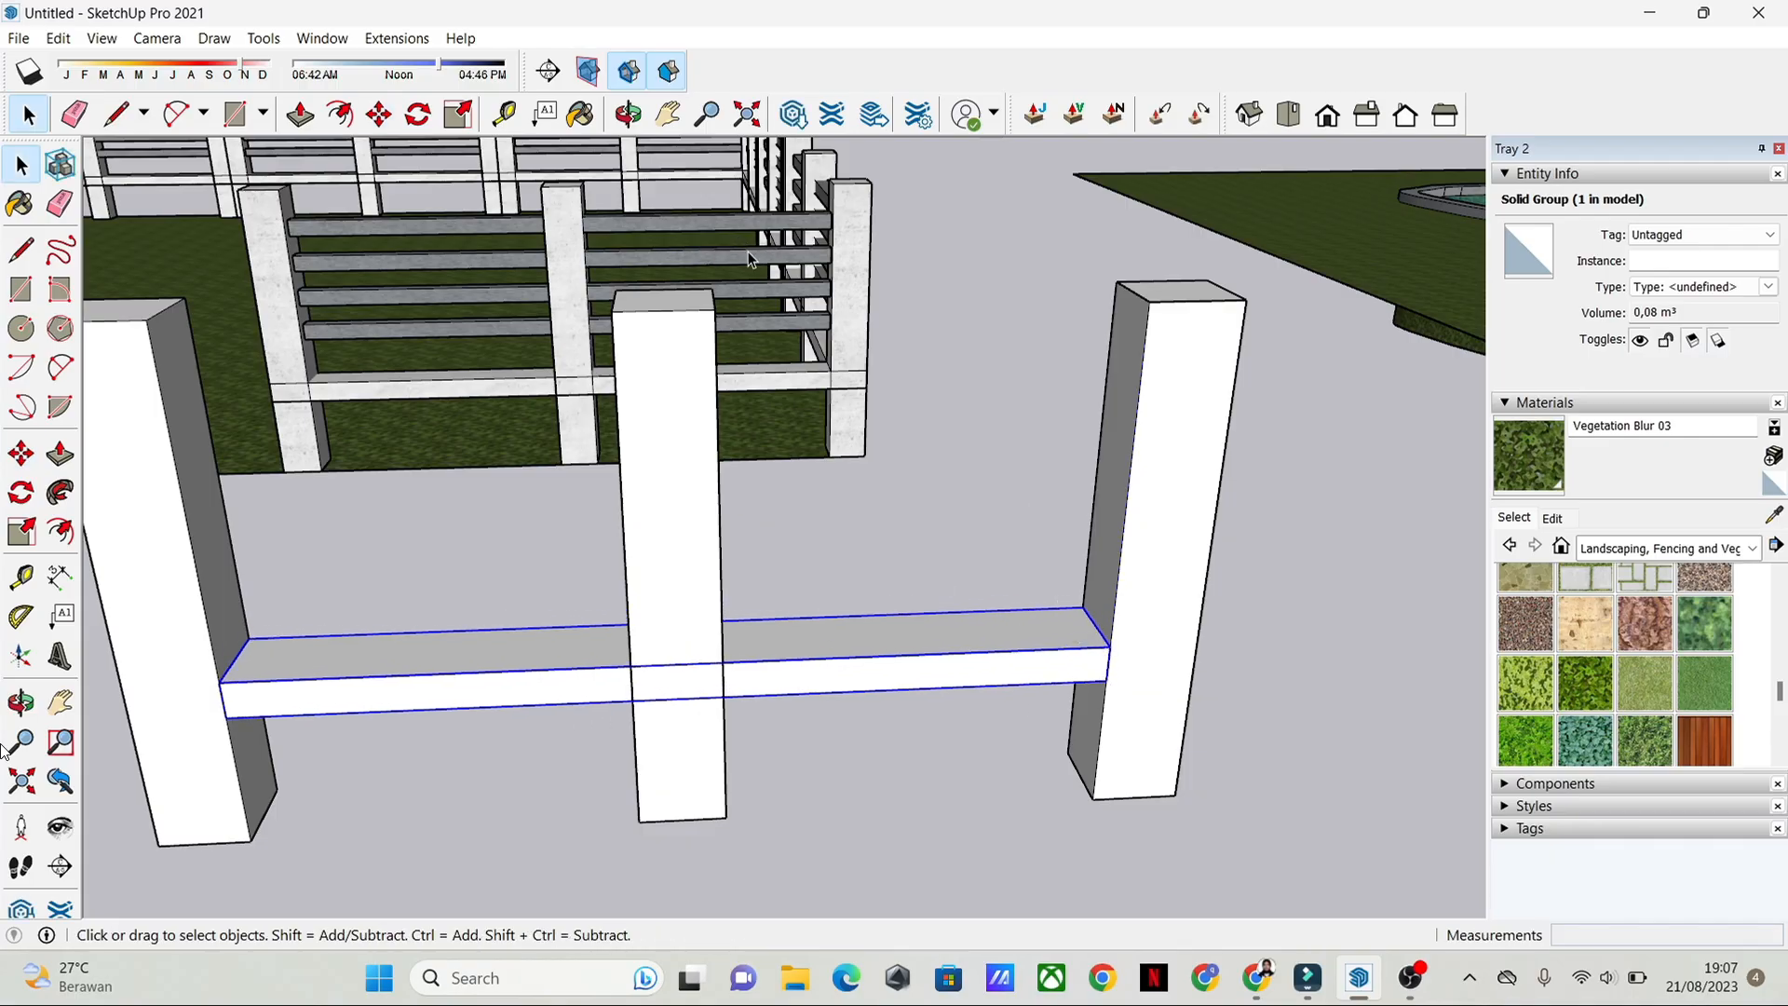
# Step: Draw a rectangle of about 0.06 x 0.09 m near the top of the pool-side end post's inner face
pyautogui.moveTo(751, 258); pyautogui.dragTo(798, 438, button='middle')
pyautogui.moveTo(729, 629); pyautogui.dragTo(981, 601, button='middle')
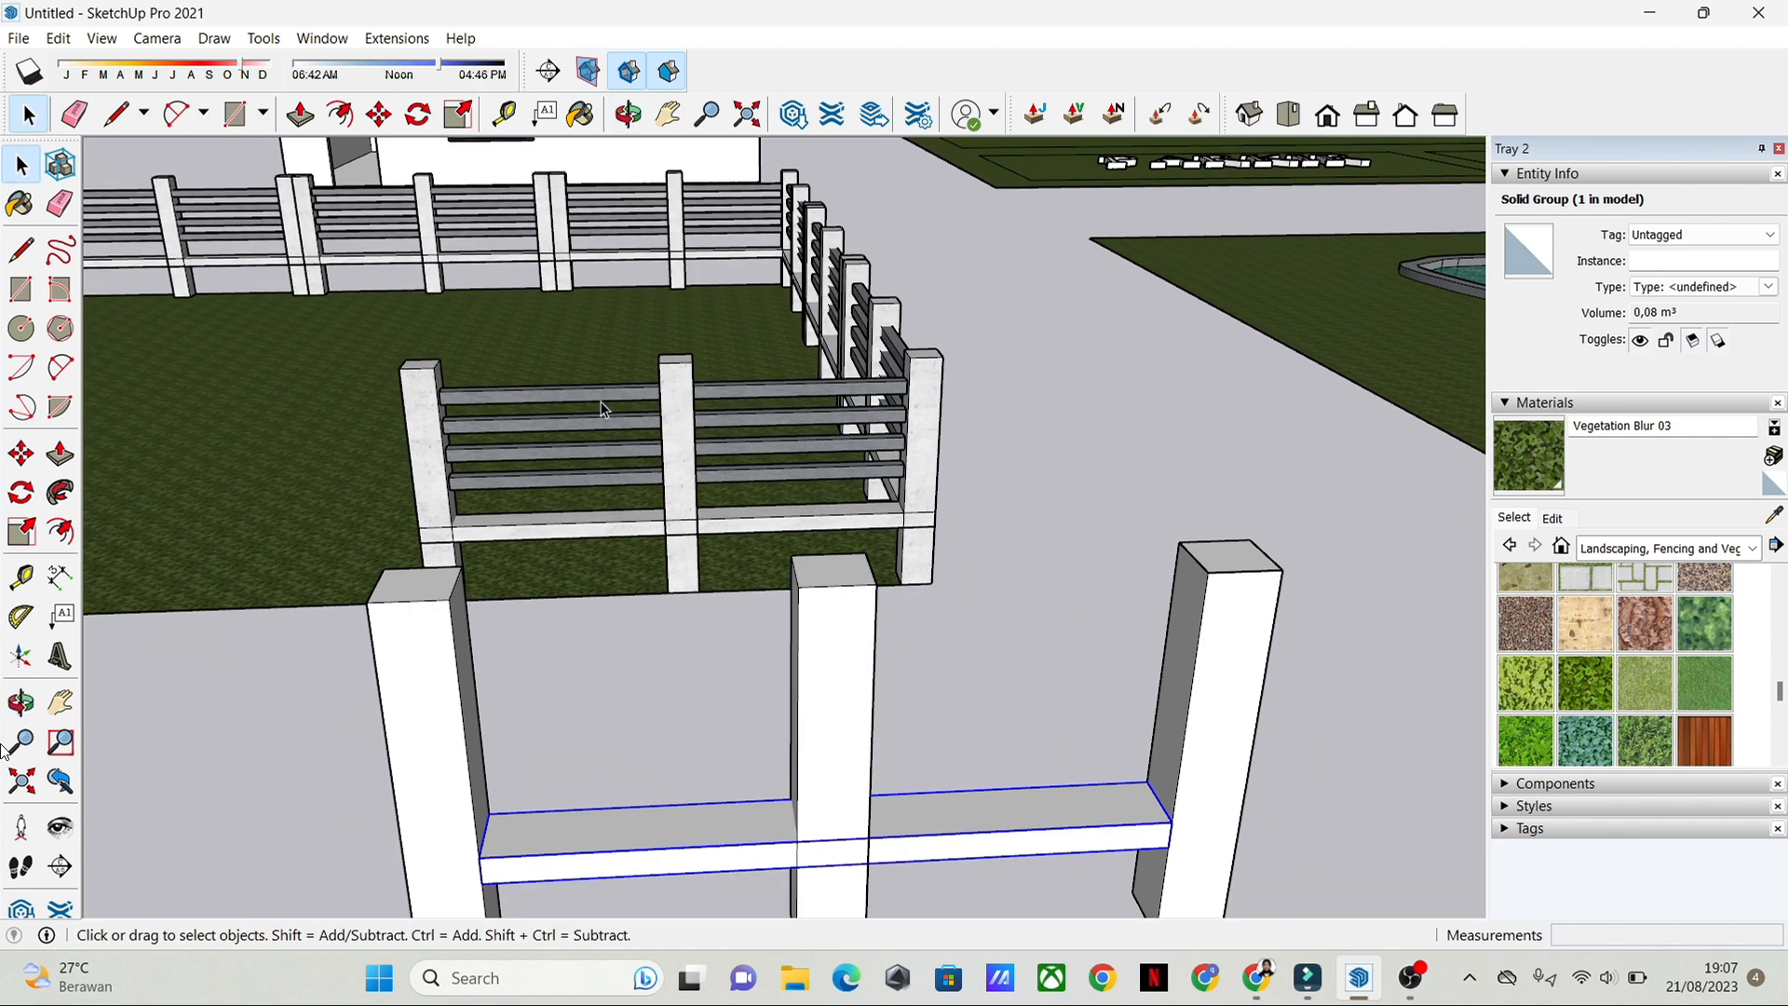
pyautogui.scroll(-1, 911, 656)
pyautogui.keyDown('shift'); pyautogui.moveTo(911, 656); pyautogui.dragTo(877, 583, button='middle'); pyautogui.keyUp('shift')
pyautogui.scroll(1, 829, 589)
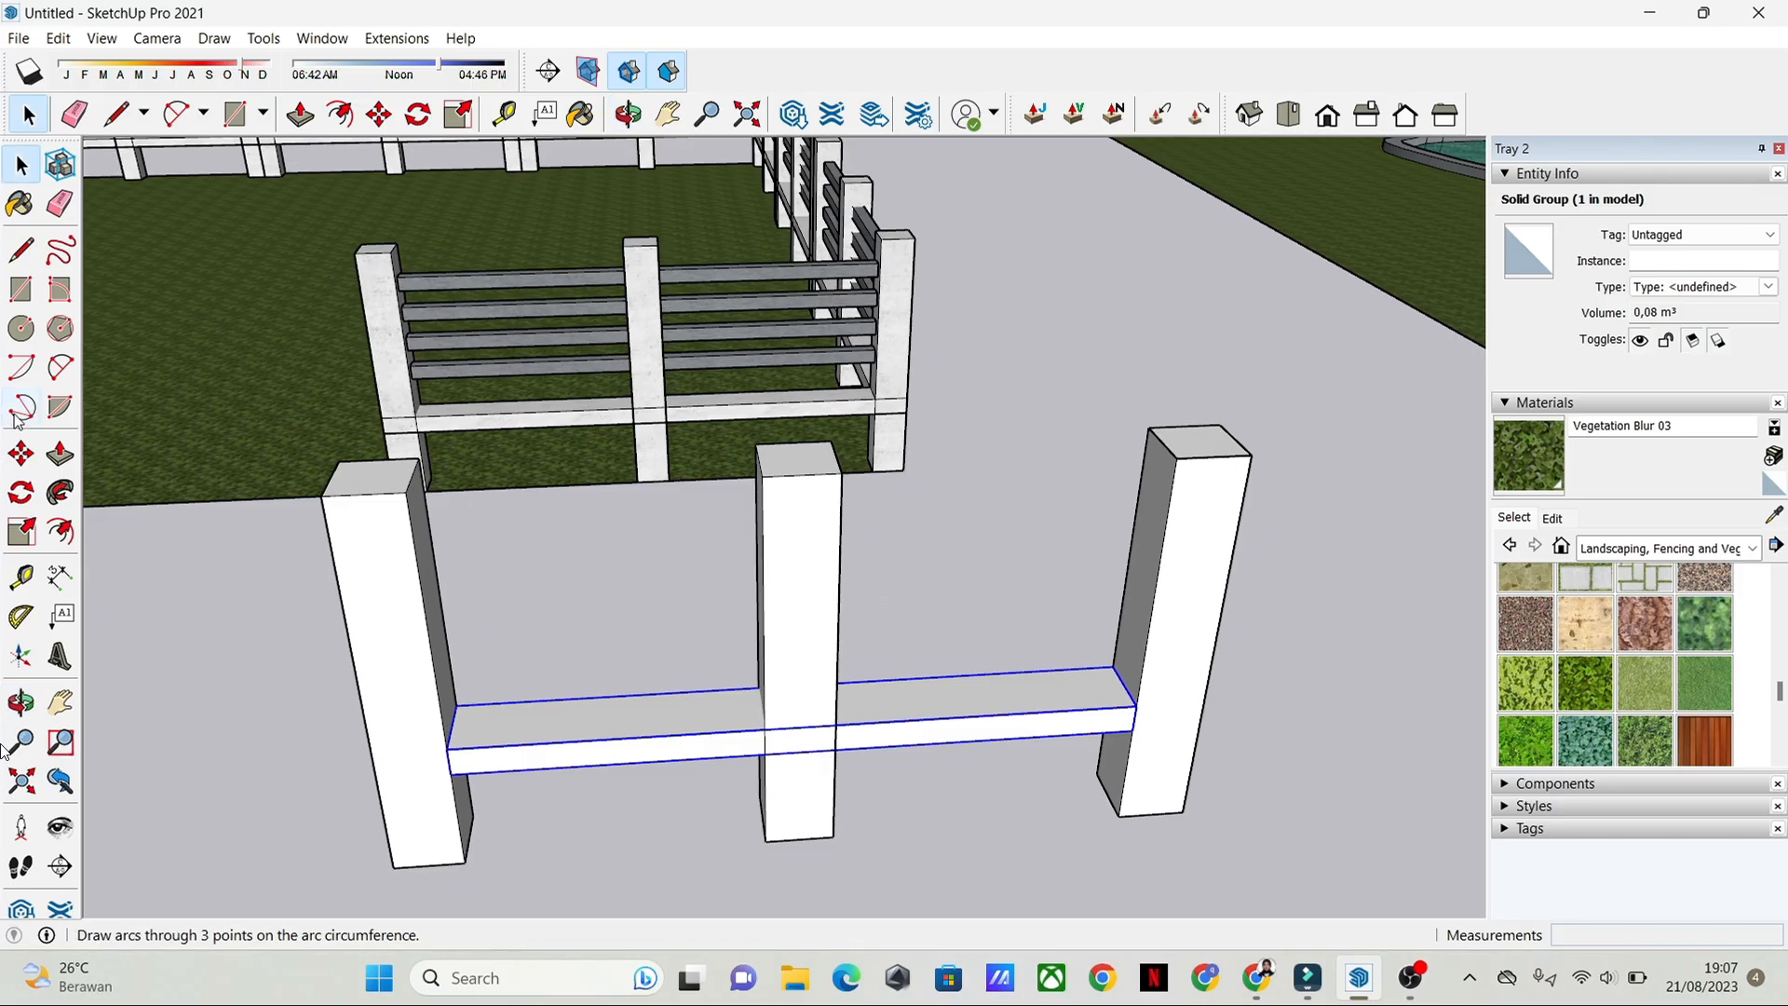
pyautogui.click(20, 288)
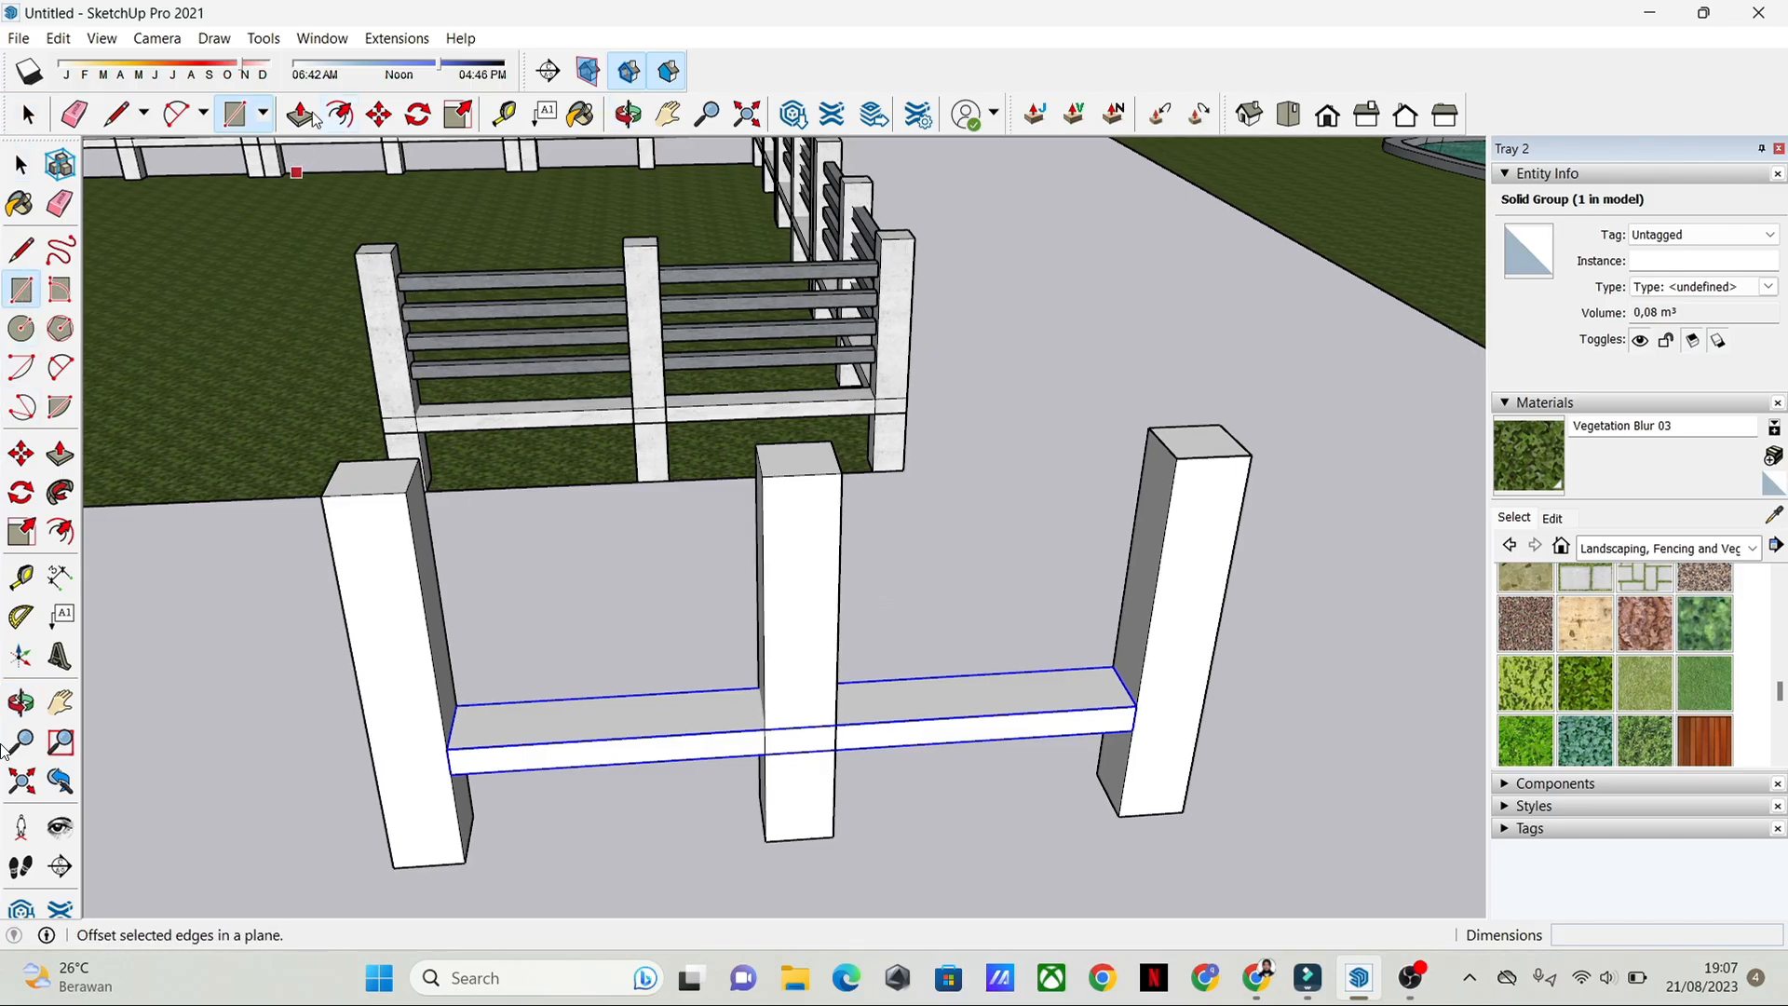
pyautogui.click(262, 118)
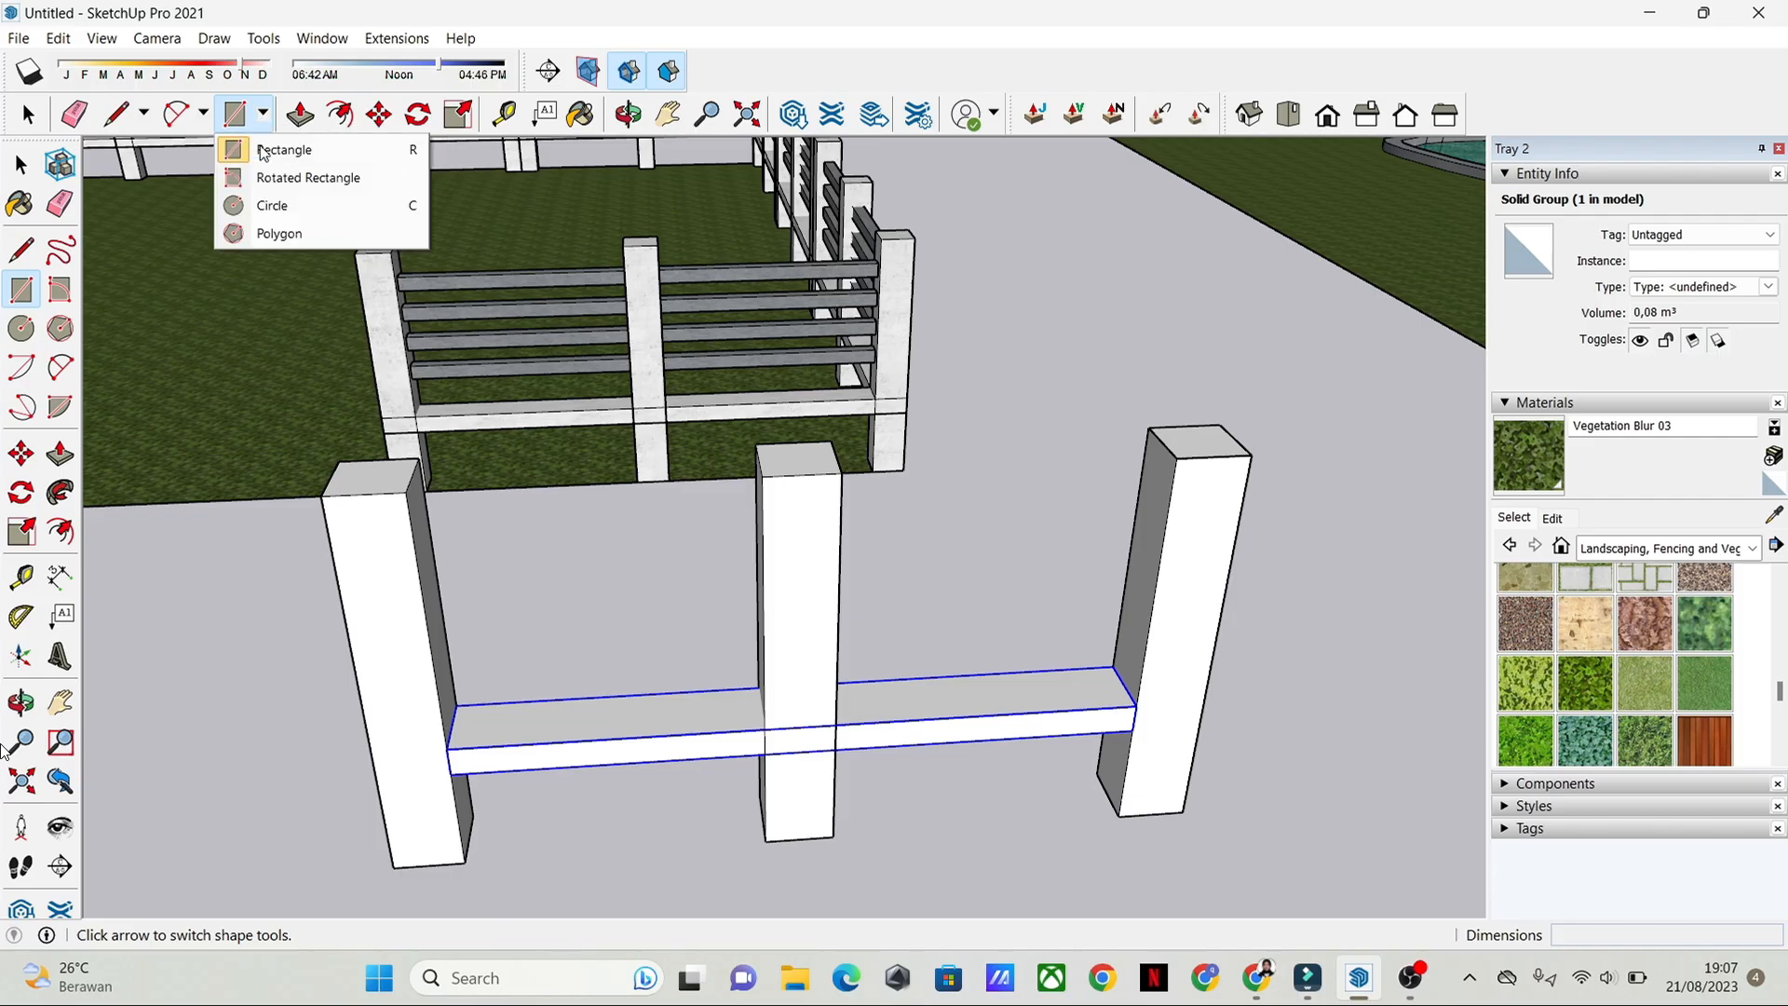
pyautogui.click(265, 149)
pyautogui.moveTo(894, 475); pyautogui.dragTo(950, 519, button='middle')
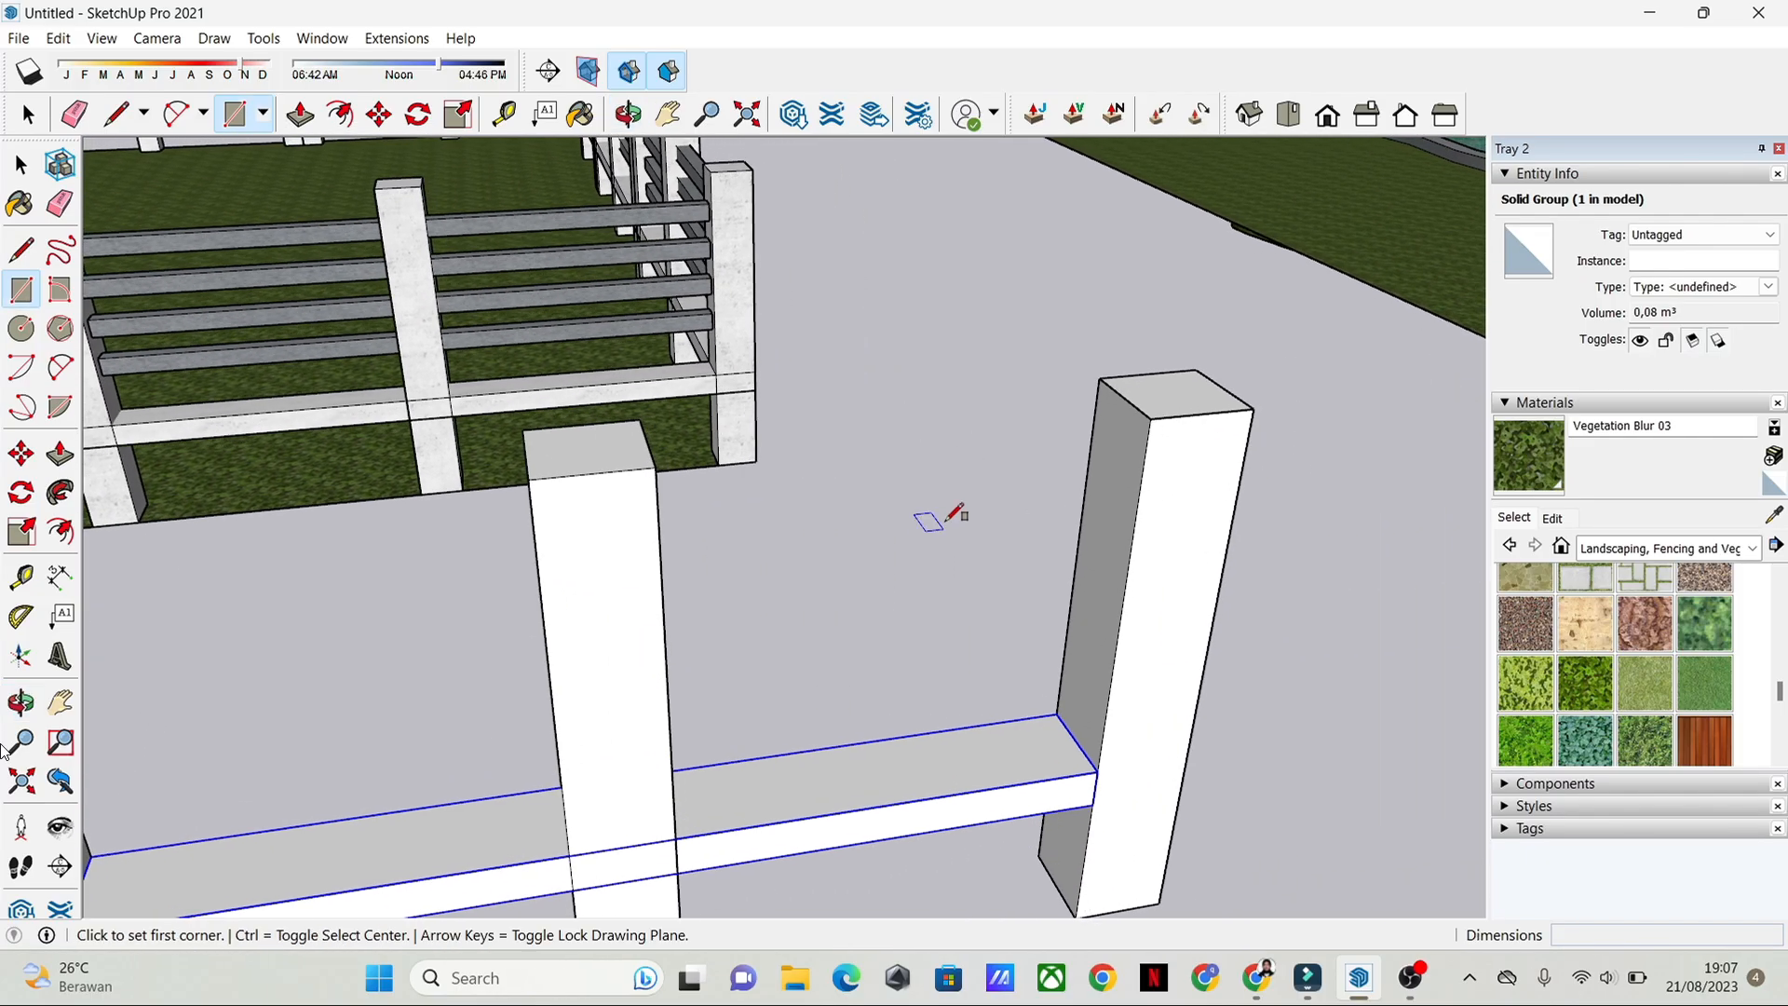
pyautogui.scroll(2, 1127, 427)
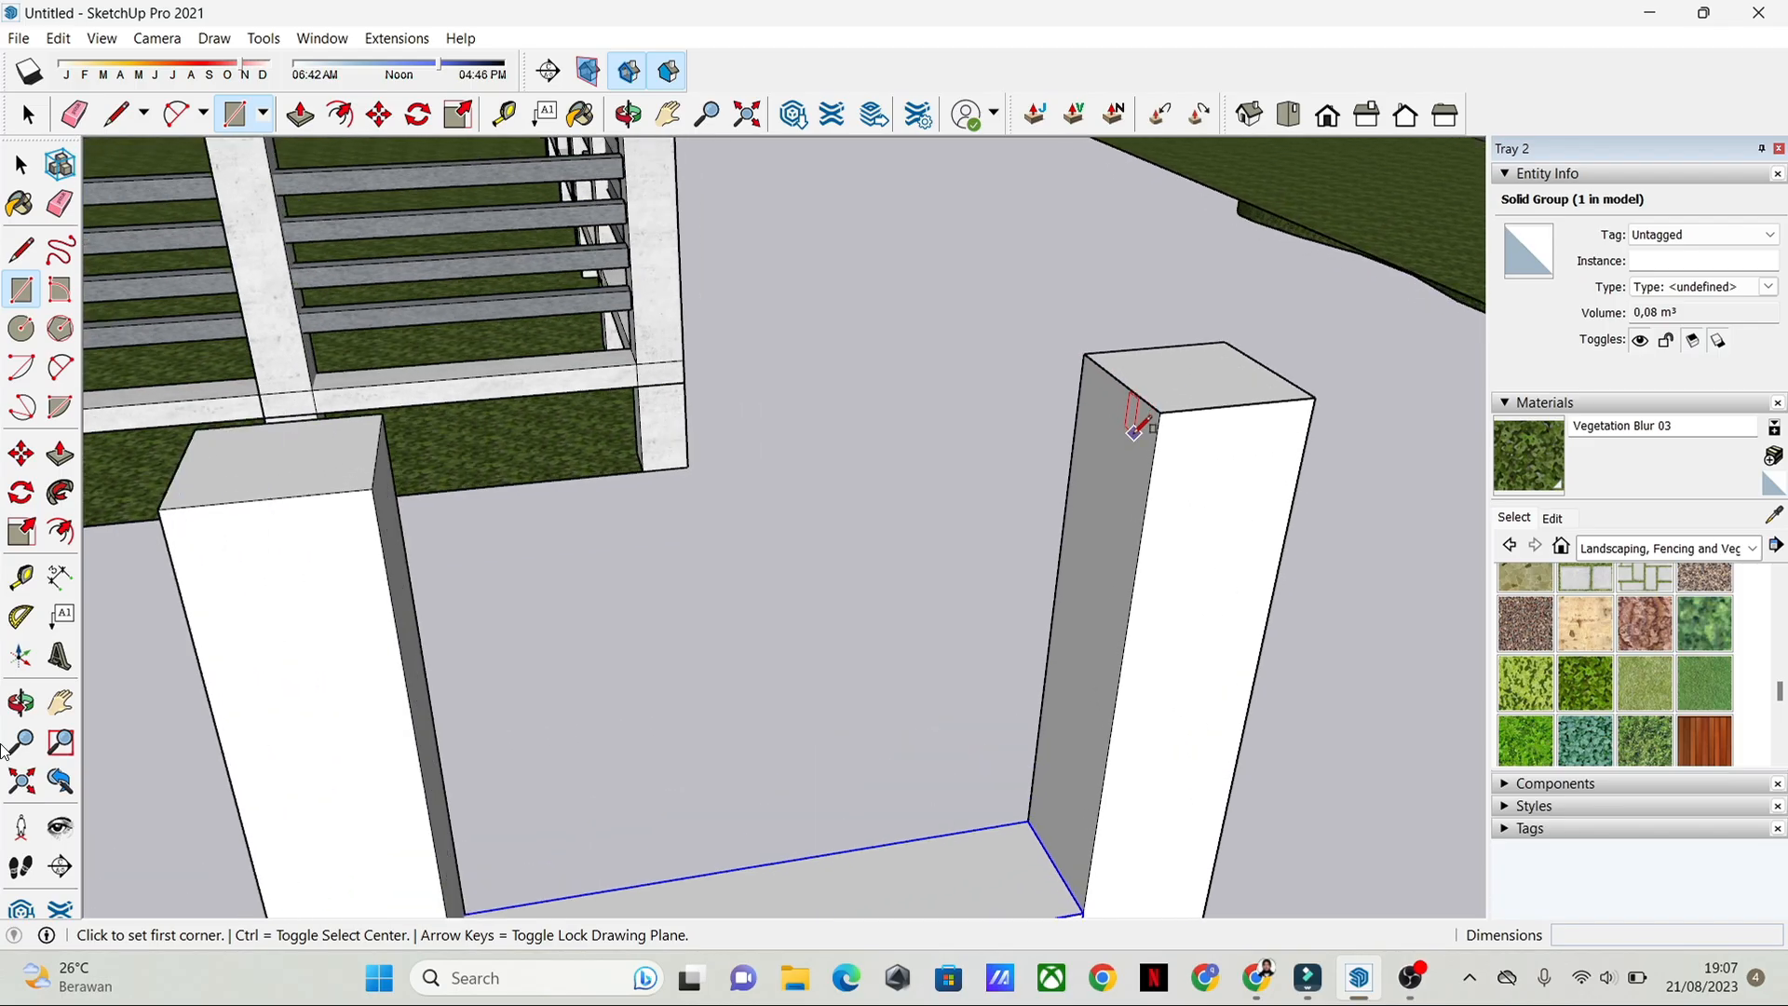
pyautogui.click(1097, 406)
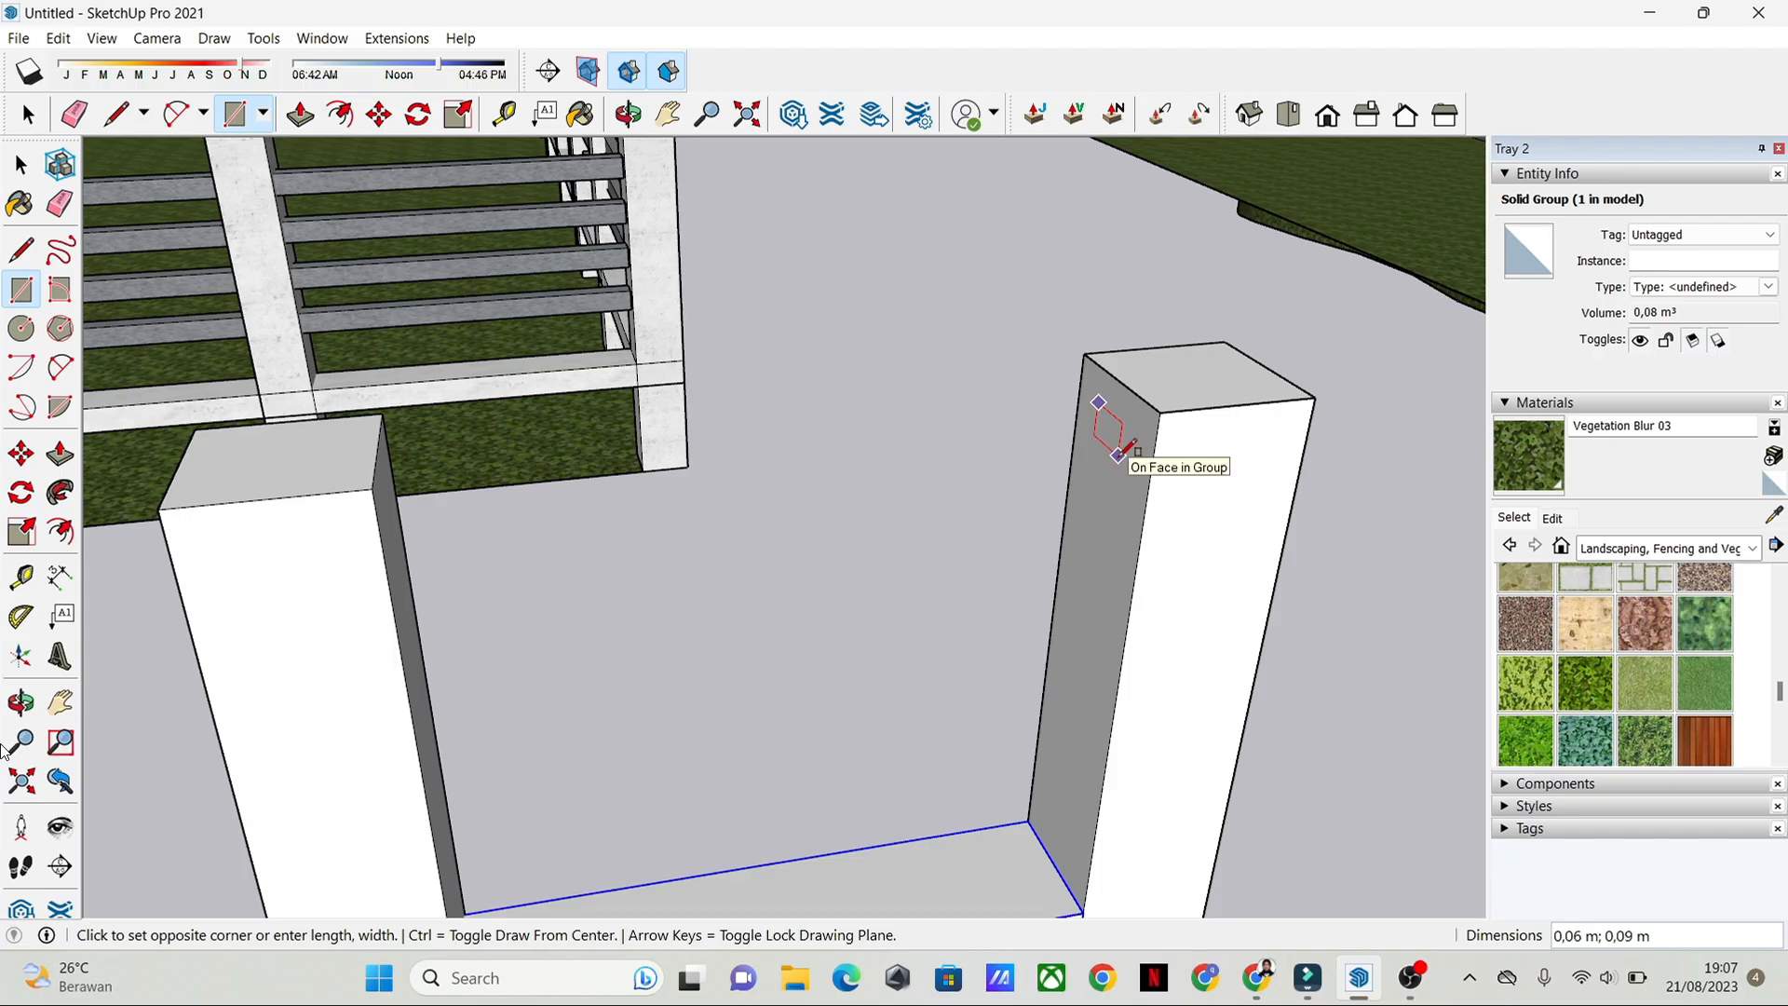
pyautogui.click(1119, 455)
pyautogui.press('space')
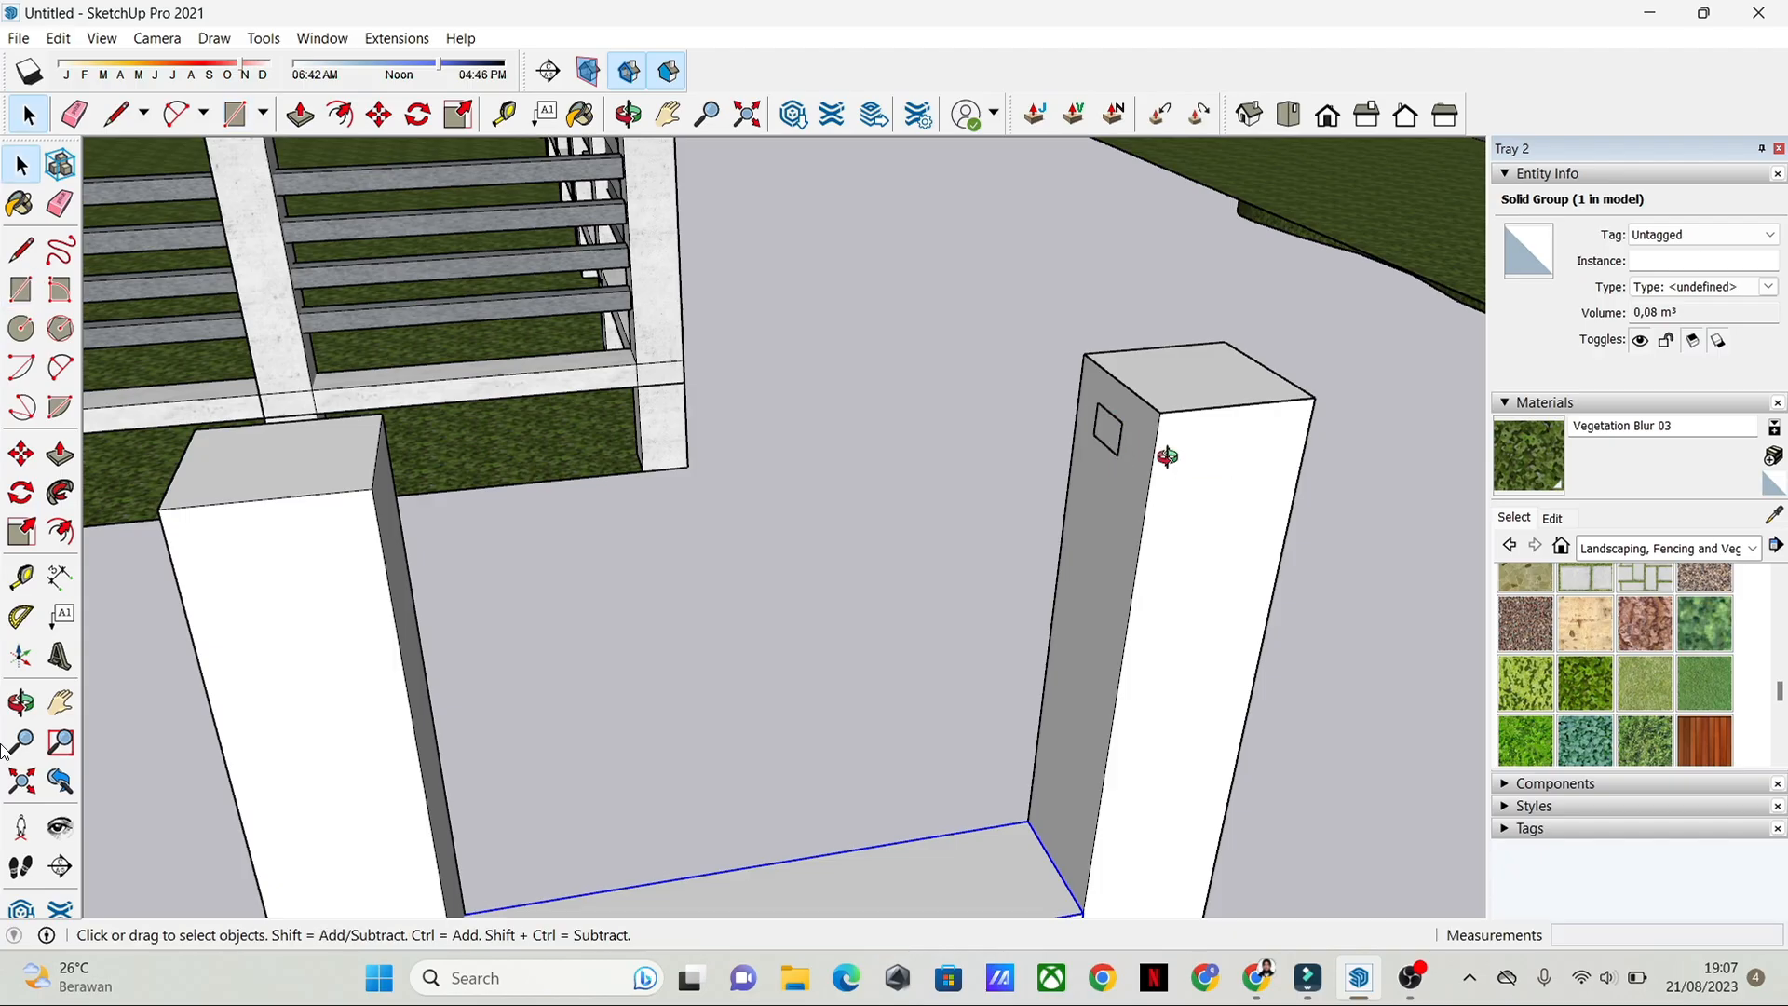
# Step: Select the small new rectangle near the top of the pool-side end post with its edges and make it a group
pyautogui.moveTo(1167, 457); pyautogui.dragTo(1210, 512, button='middle')
pyautogui.scroll(-6, 607, 511)
pyautogui.keyDown('shift'); pyautogui.moveTo(859, 551); pyautogui.dragTo(1305, 514, button='middle'); pyautogui.keyUp('shift')
pyautogui.scroll(5, 931, 557)
pyautogui.moveTo(1121, 627); pyautogui.dragTo(959, 540, button='middle')
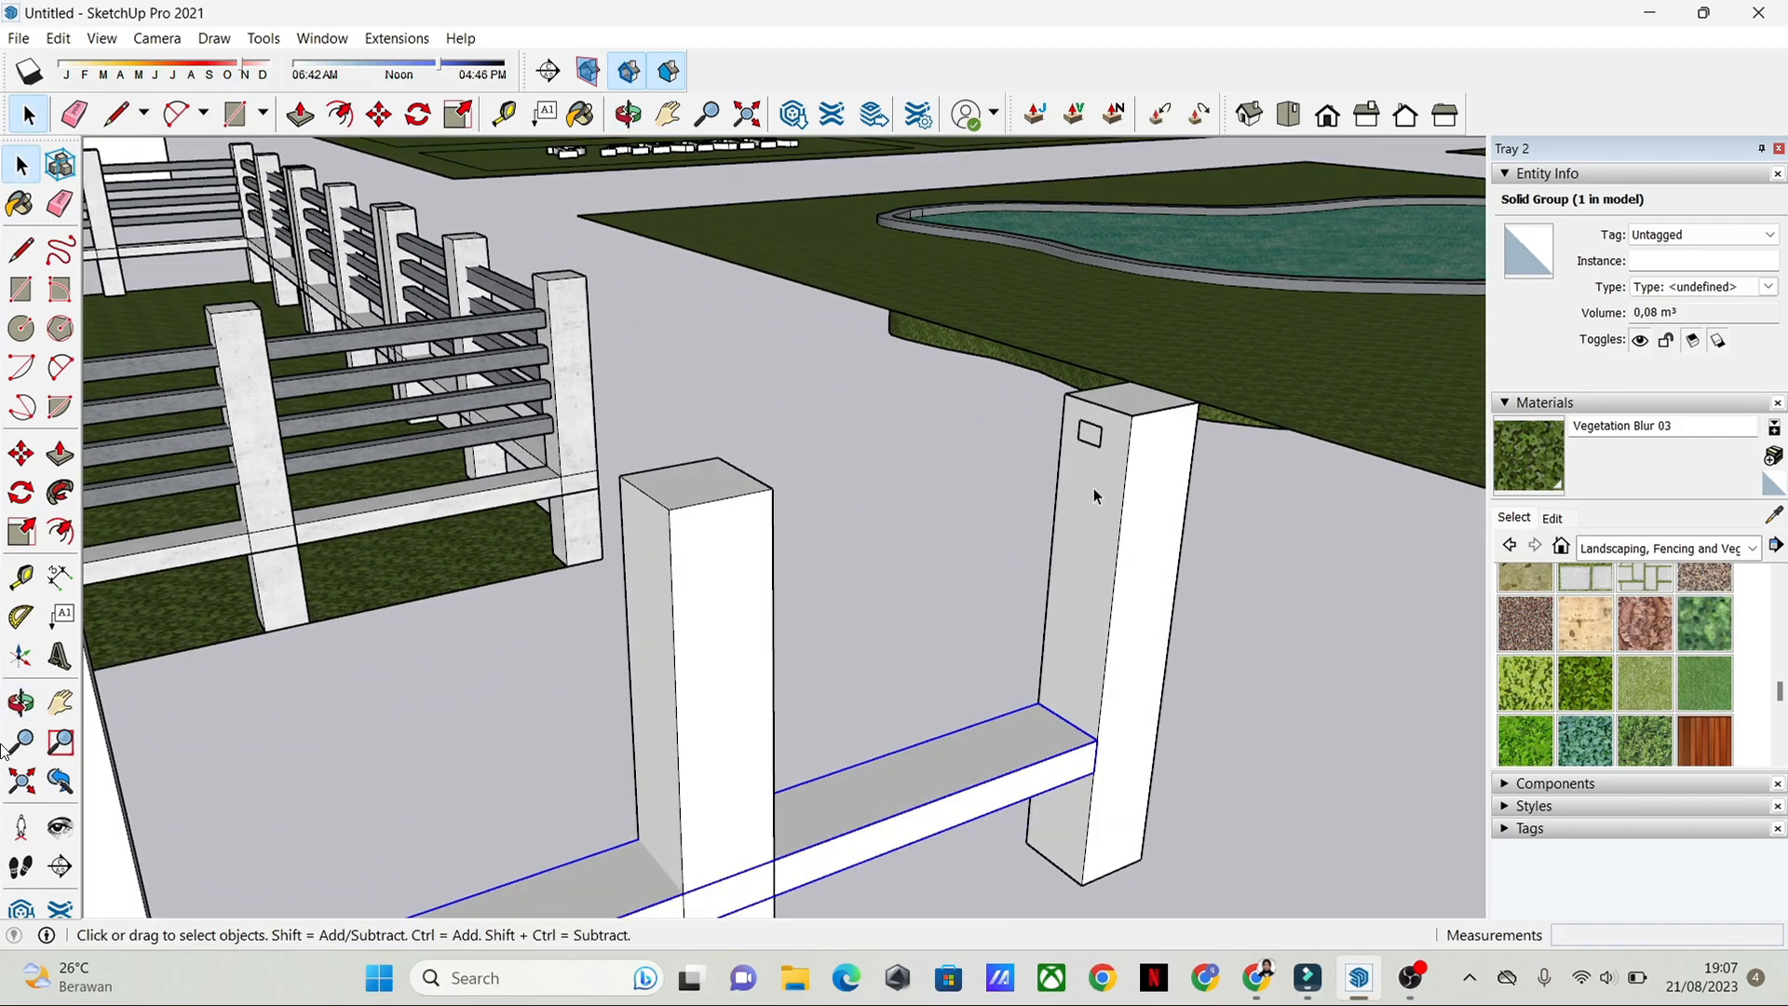
pyautogui.scroll(2, 1094, 488)
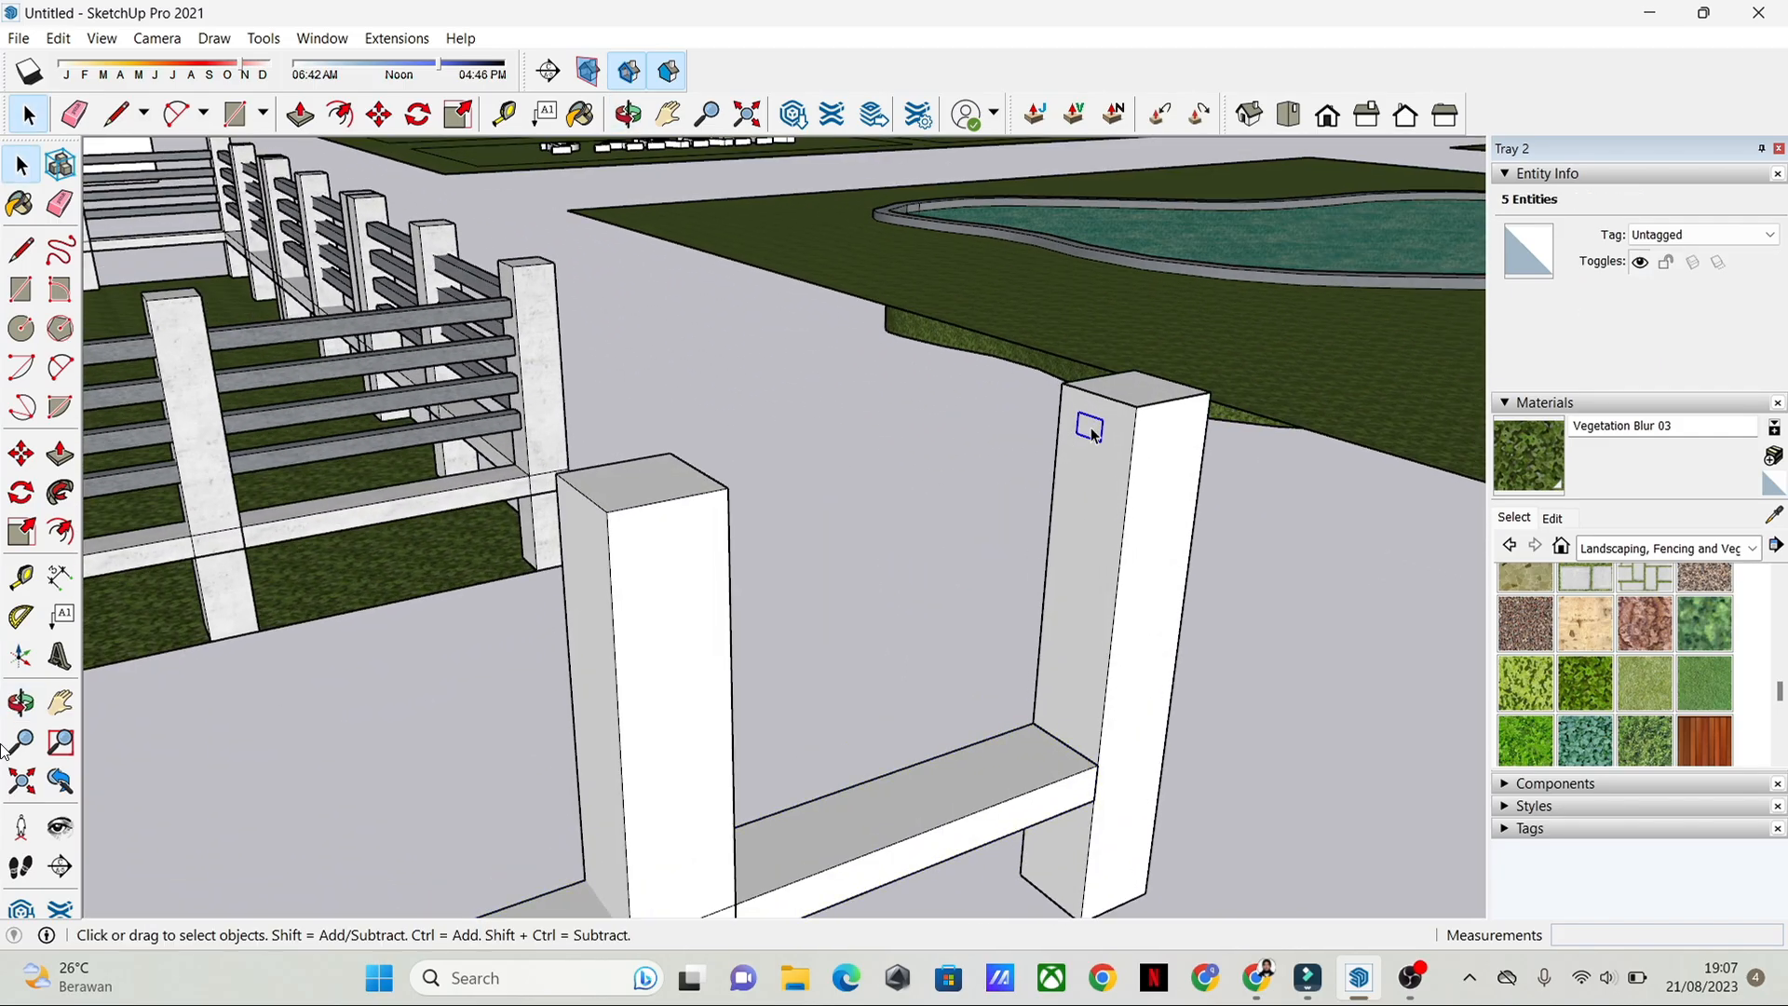
pyautogui.rightClick(1093, 436)
pyautogui.click(1183, 622)
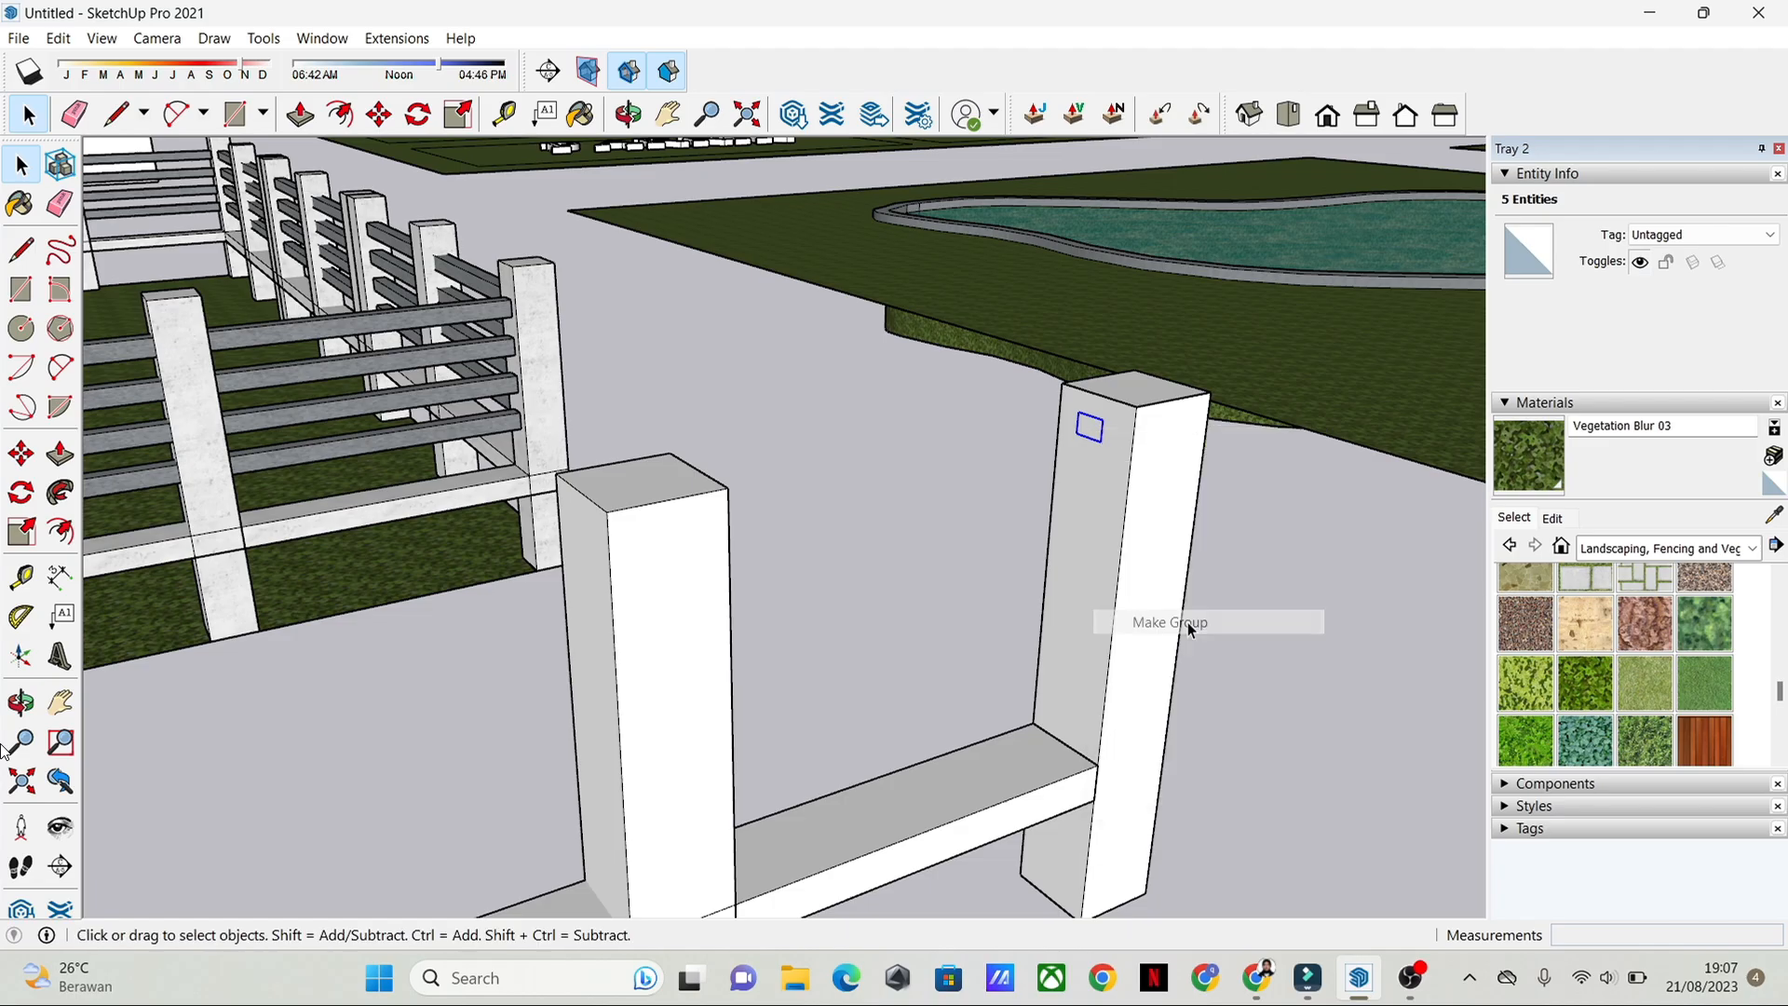
pyautogui.doubleClick(1090, 436)
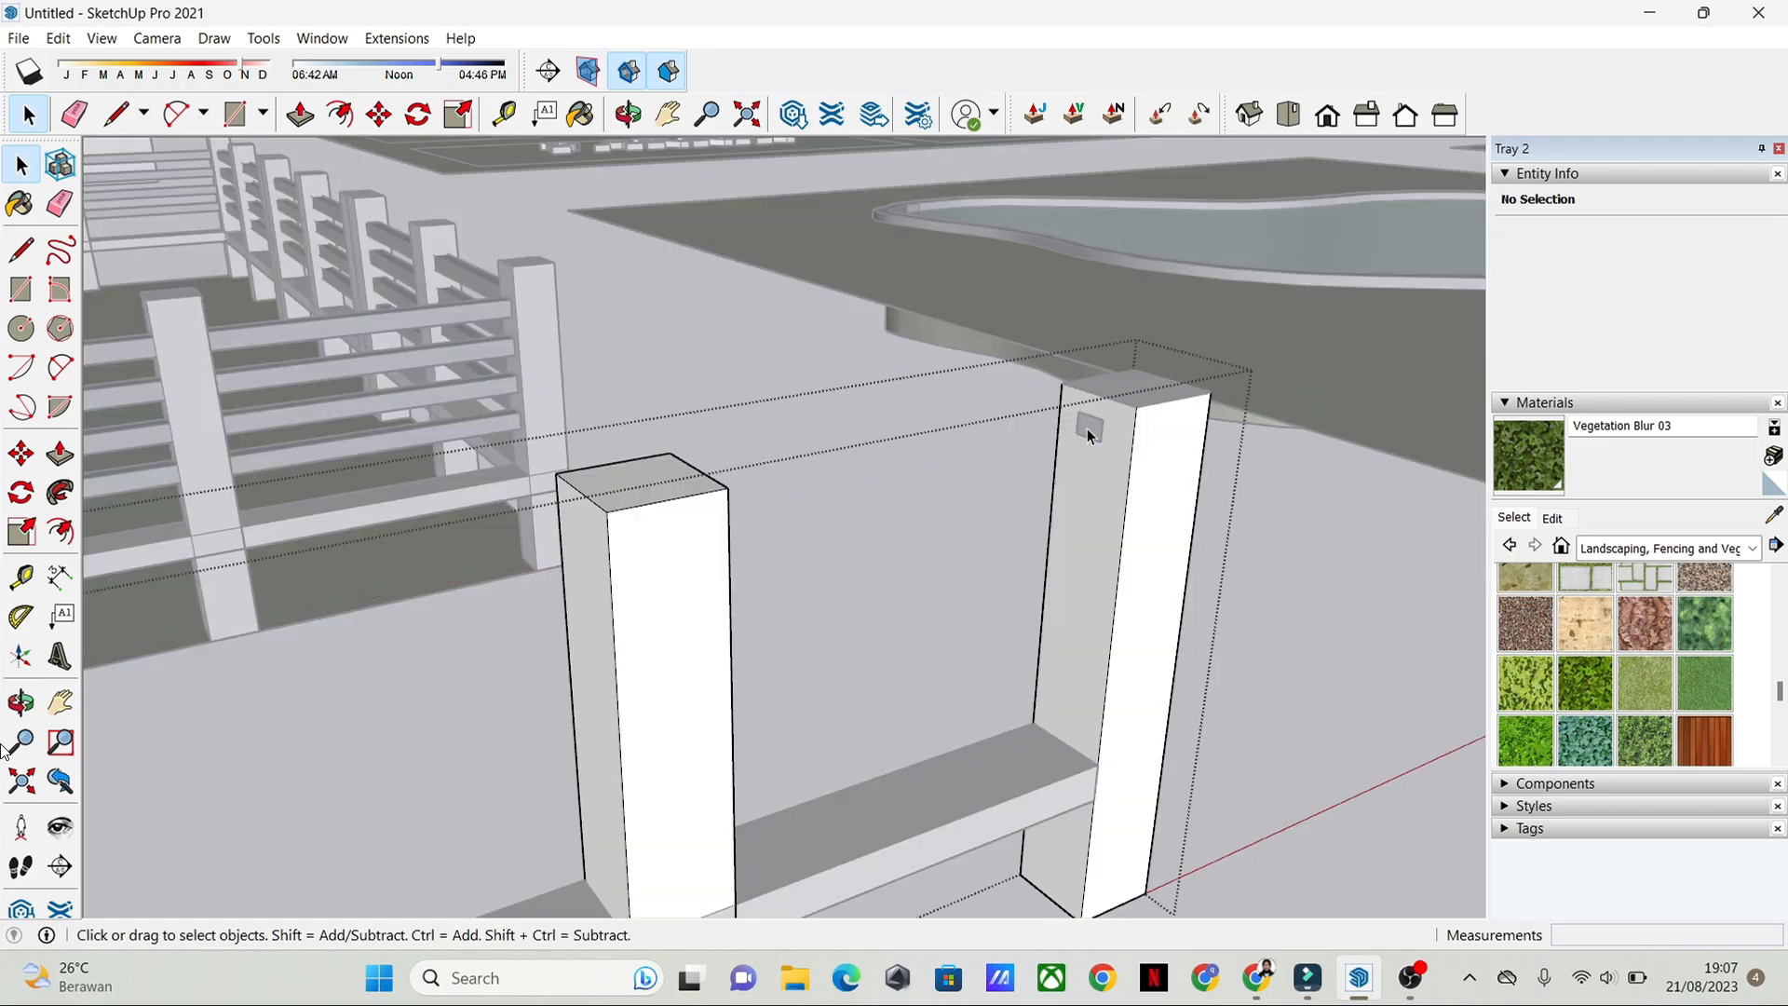
pyautogui.click(1261, 514)
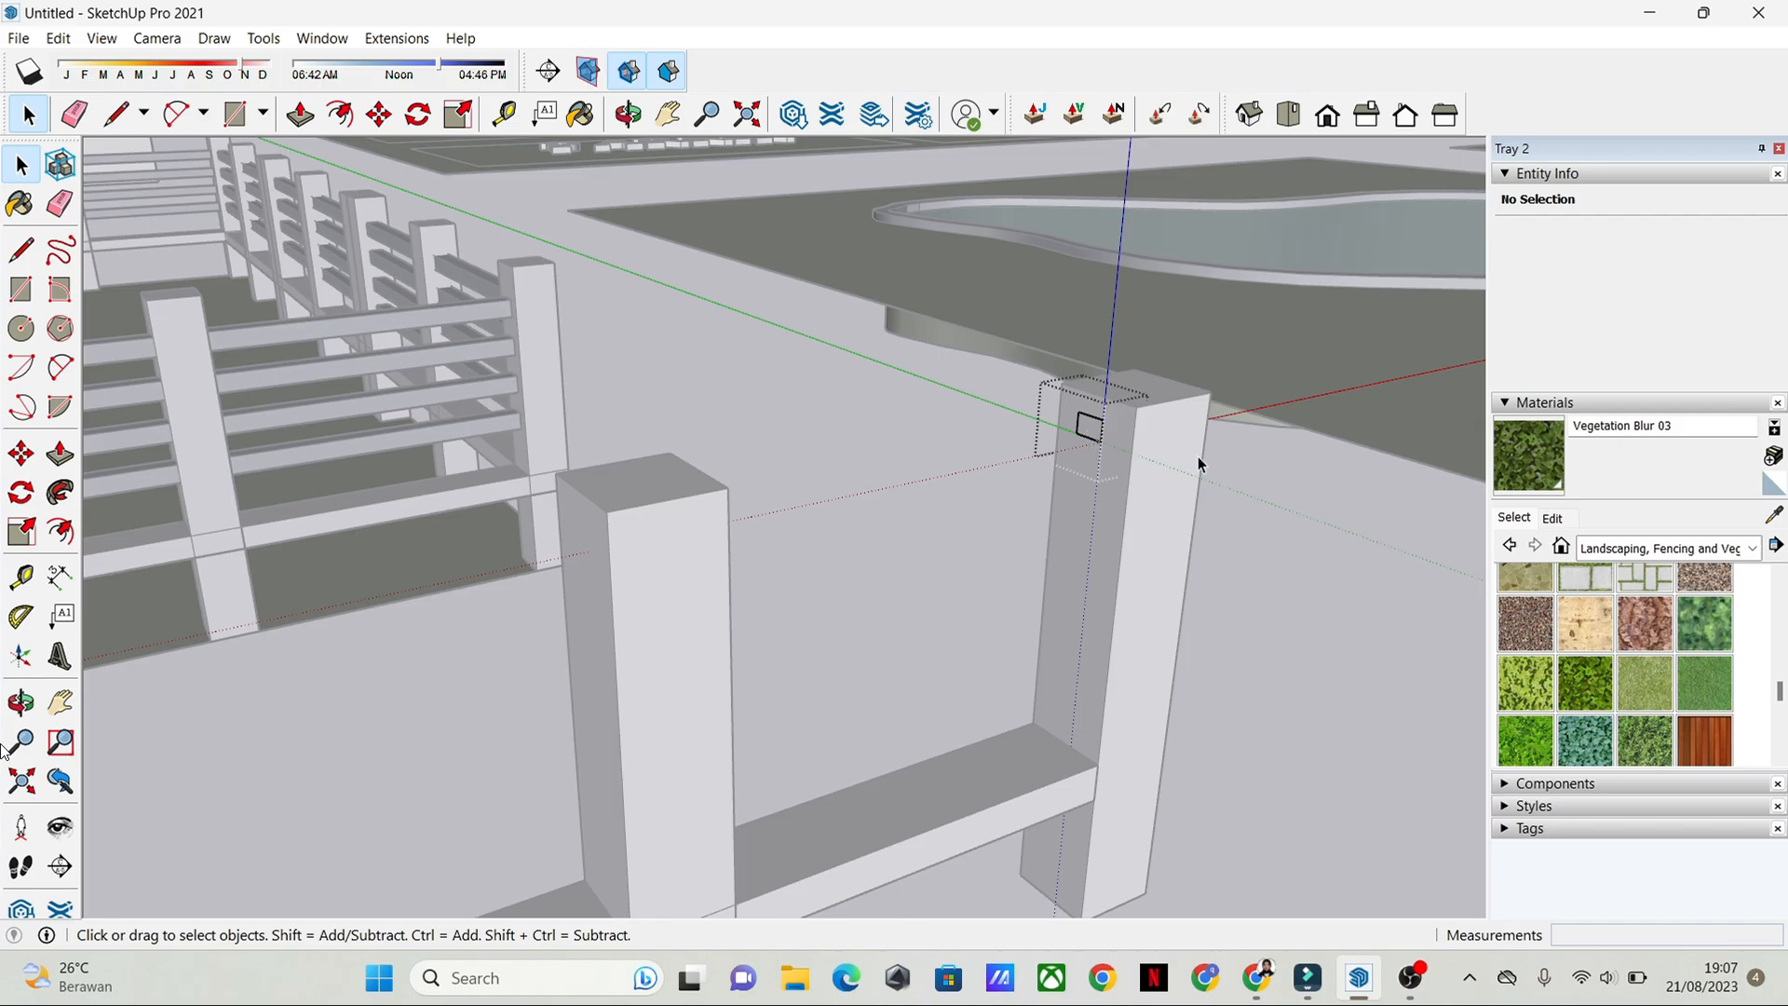
pyautogui.click(1200, 465)
pyautogui.click(1091, 427)
pyautogui.press('p')
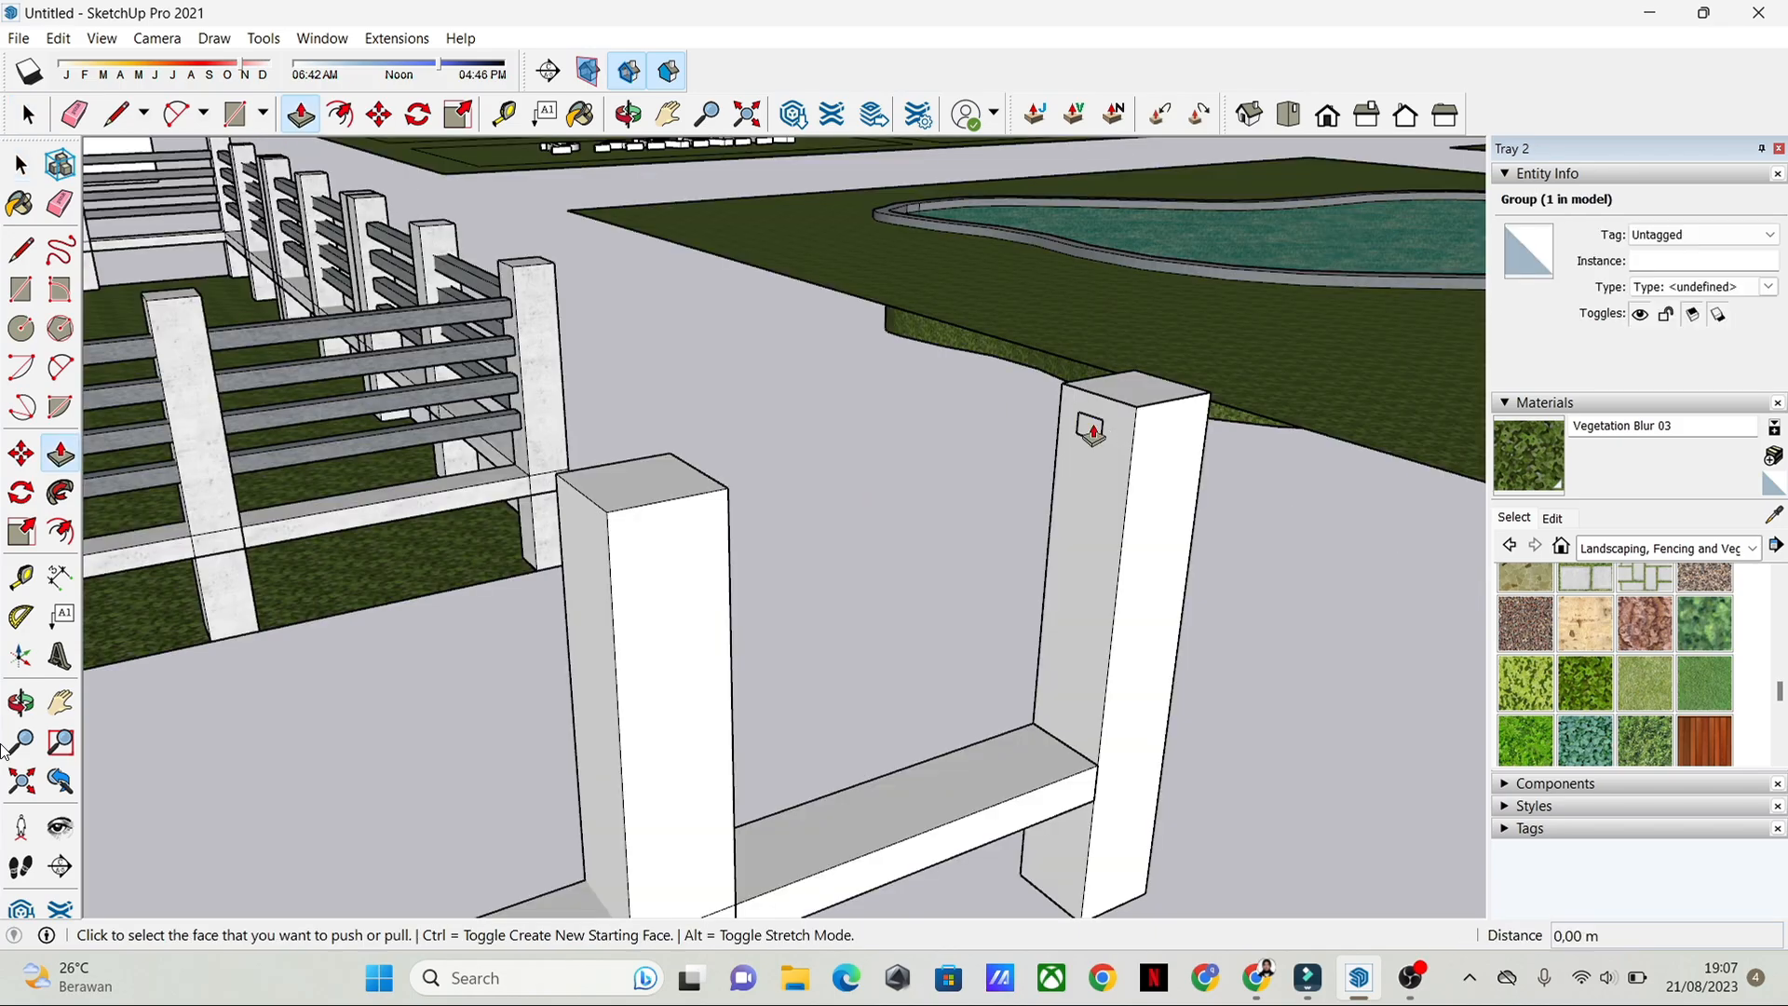
pyautogui.press('space')
# Step: Extrude the small rectangle inside its group about 2.61 m through the middle post to the opposite end post, forming a thin top rail
pyautogui.doubleClick(1093, 432)
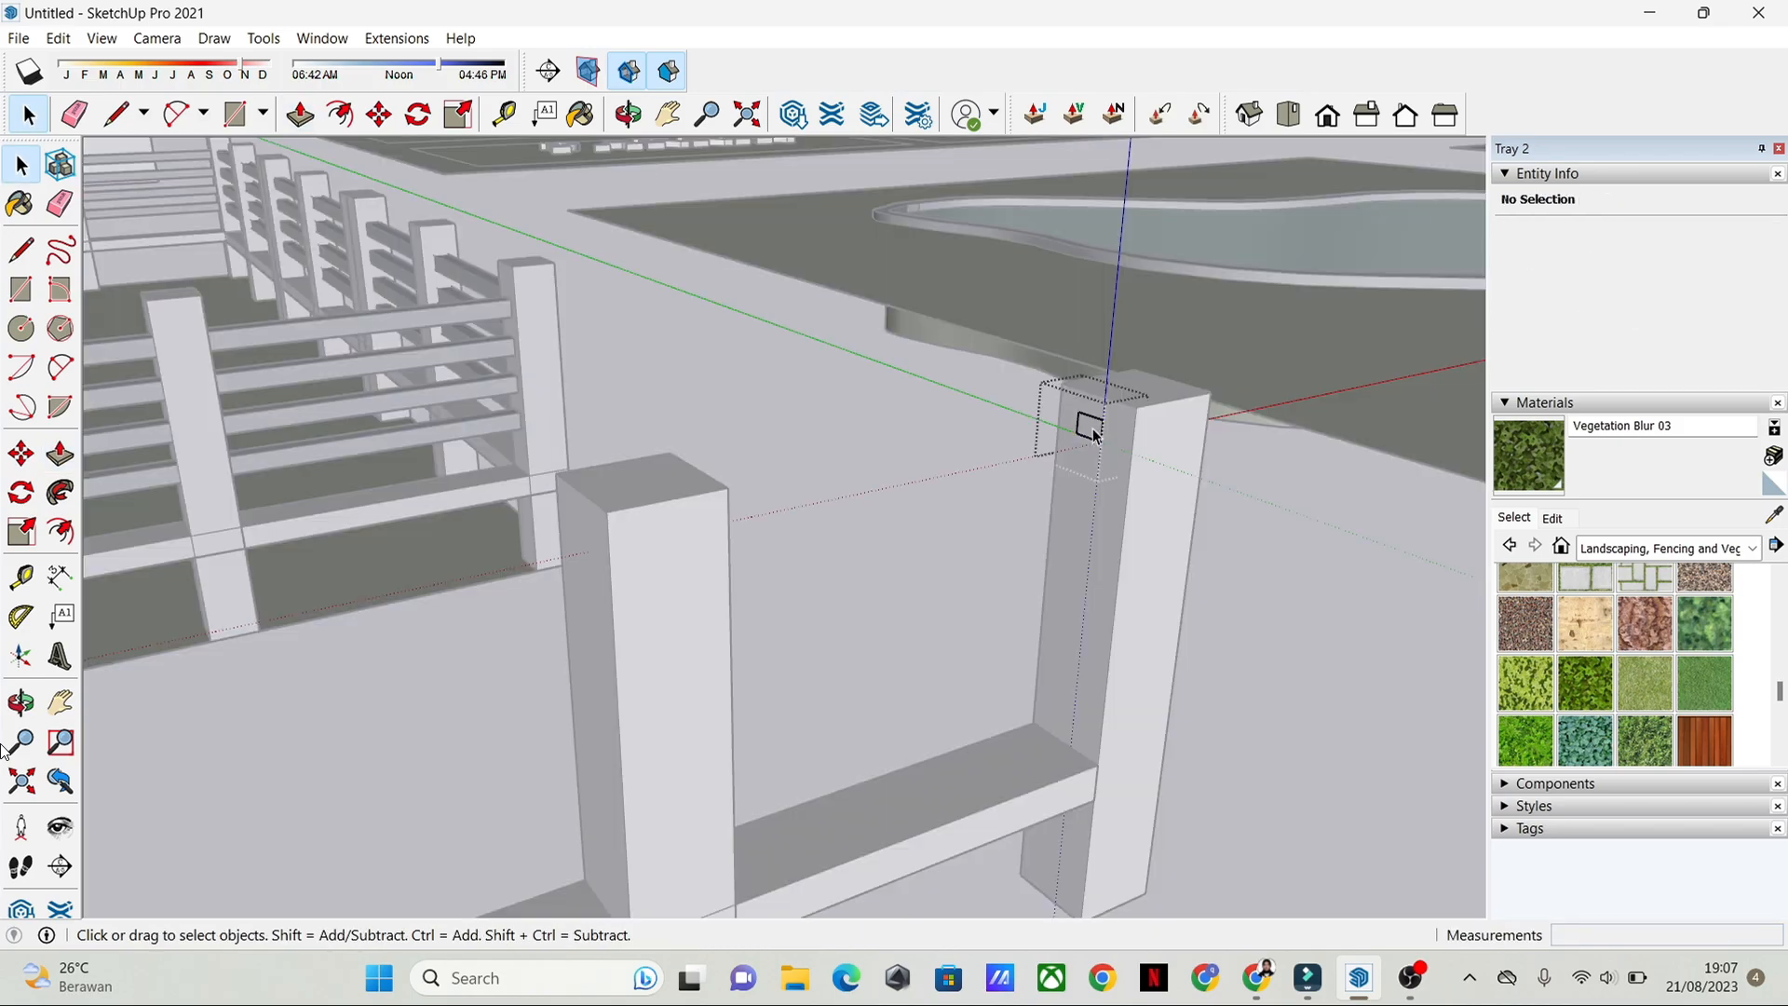
pyautogui.click(1093, 429)
pyautogui.press('p')
pyautogui.click(1081, 421)
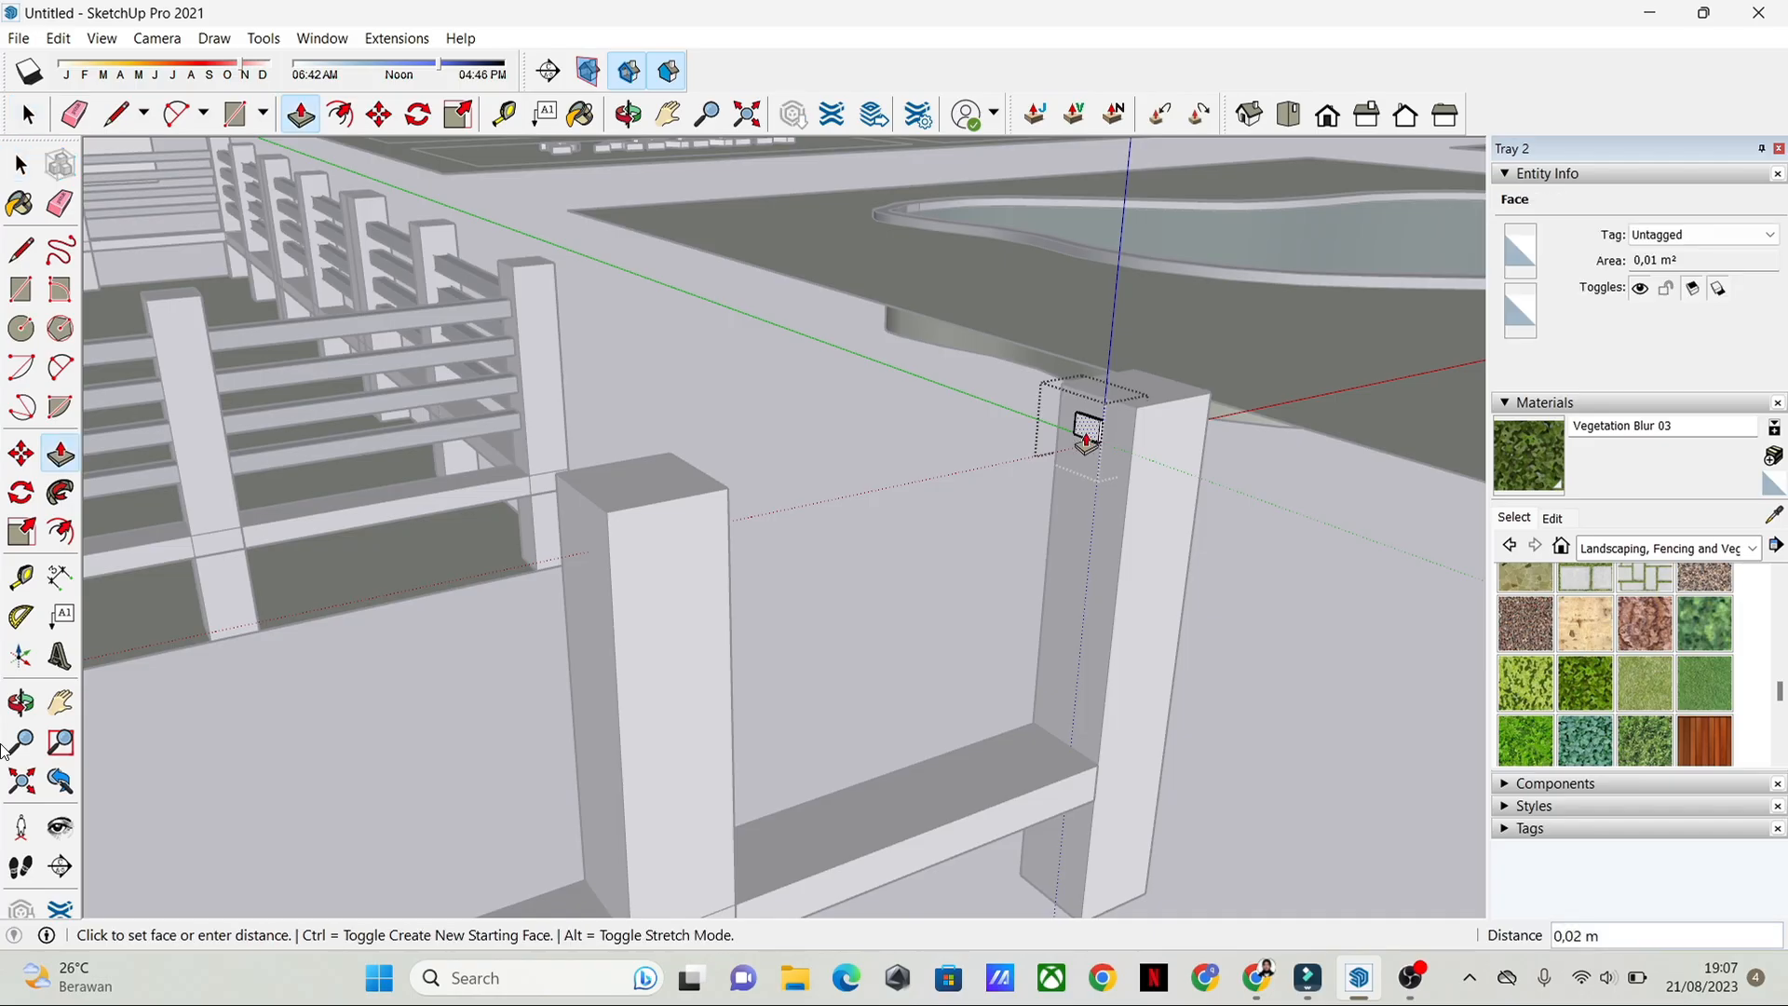
pyautogui.keyDown('shift'); pyautogui.moveTo(725, 596); pyautogui.dragTo(947, 567, button='middle'); pyautogui.keyUp('shift')
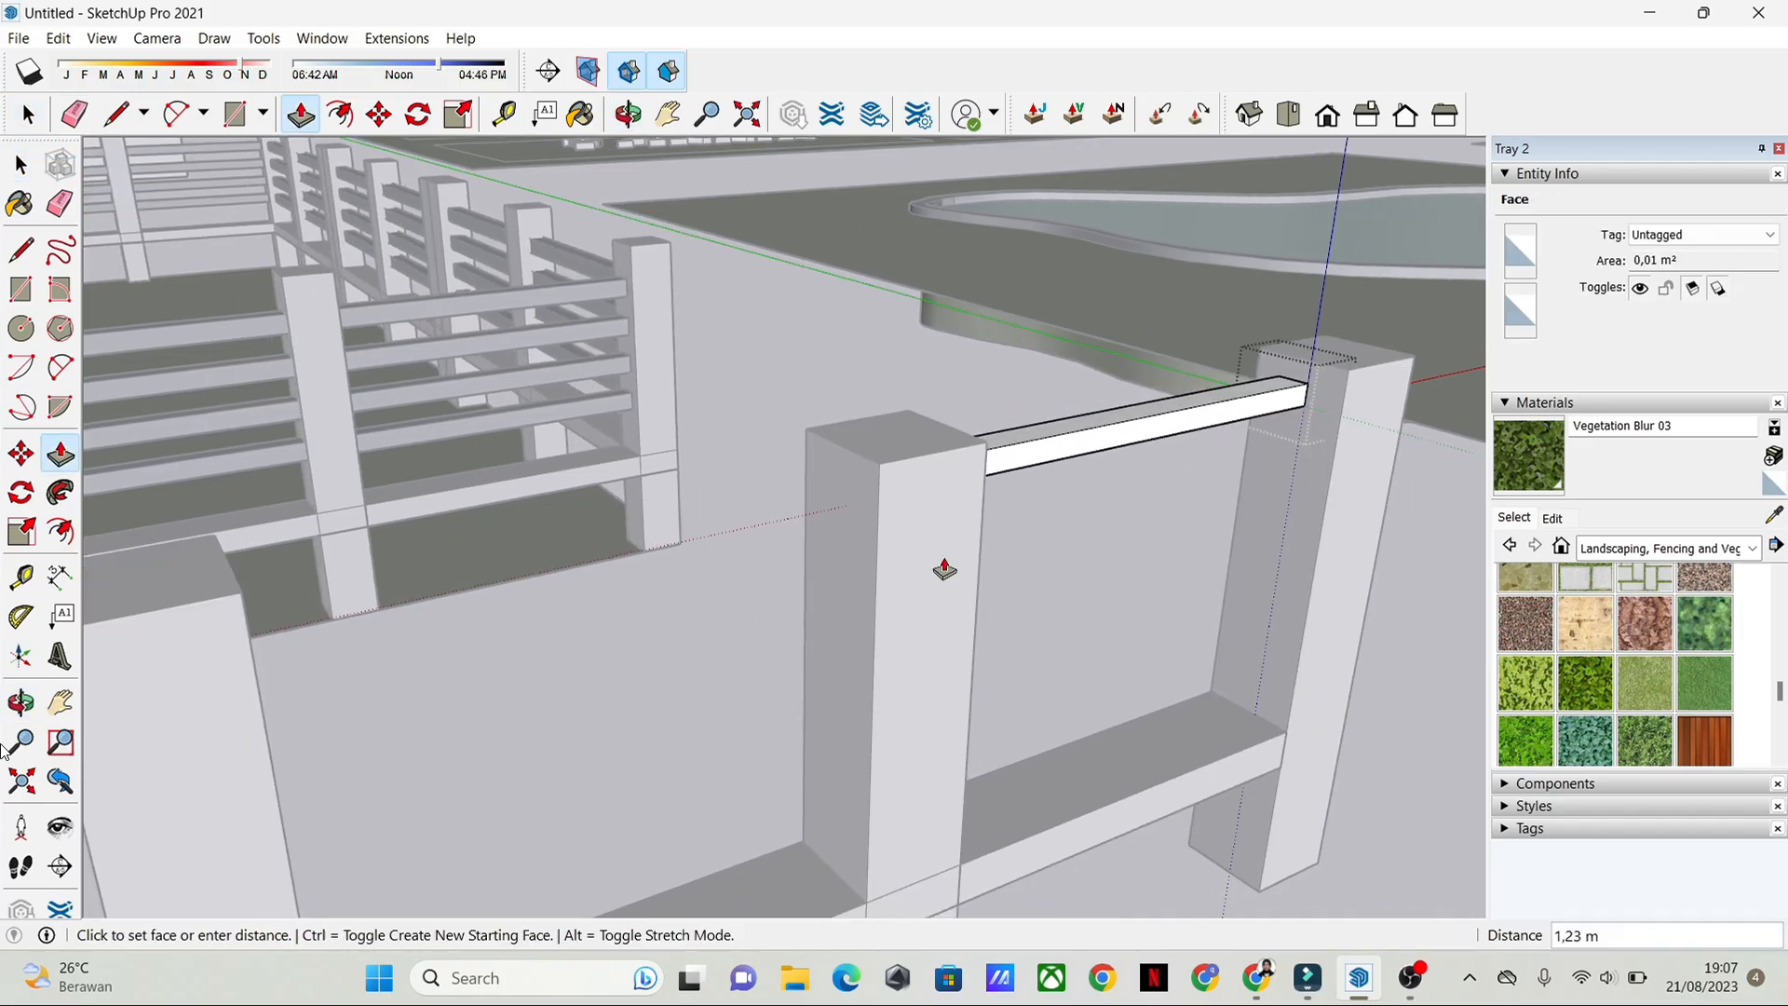
pyautogui.keyDown('shift'); pyautogui.moveTo(528, 627); pyautogui.dragTo(698, 583, button='middle'); pyautogui.keyUp('shift')
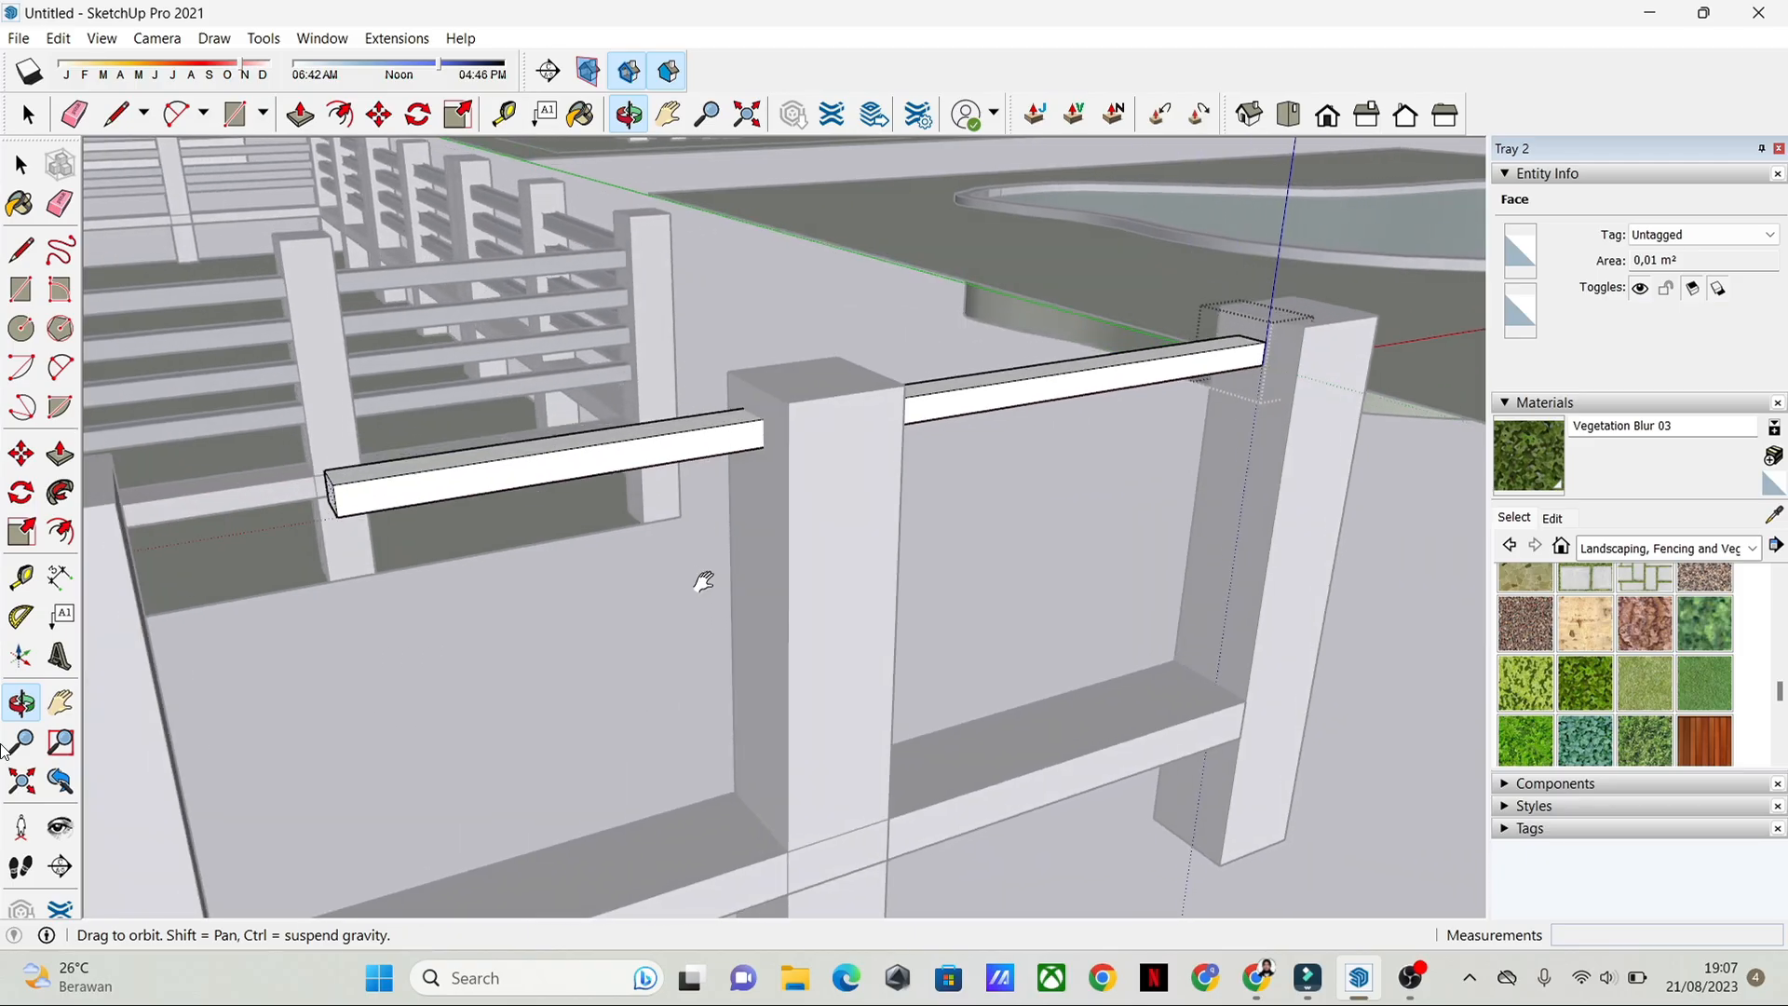
pyautogui.click(118, 508)
pyautogui.press('space')
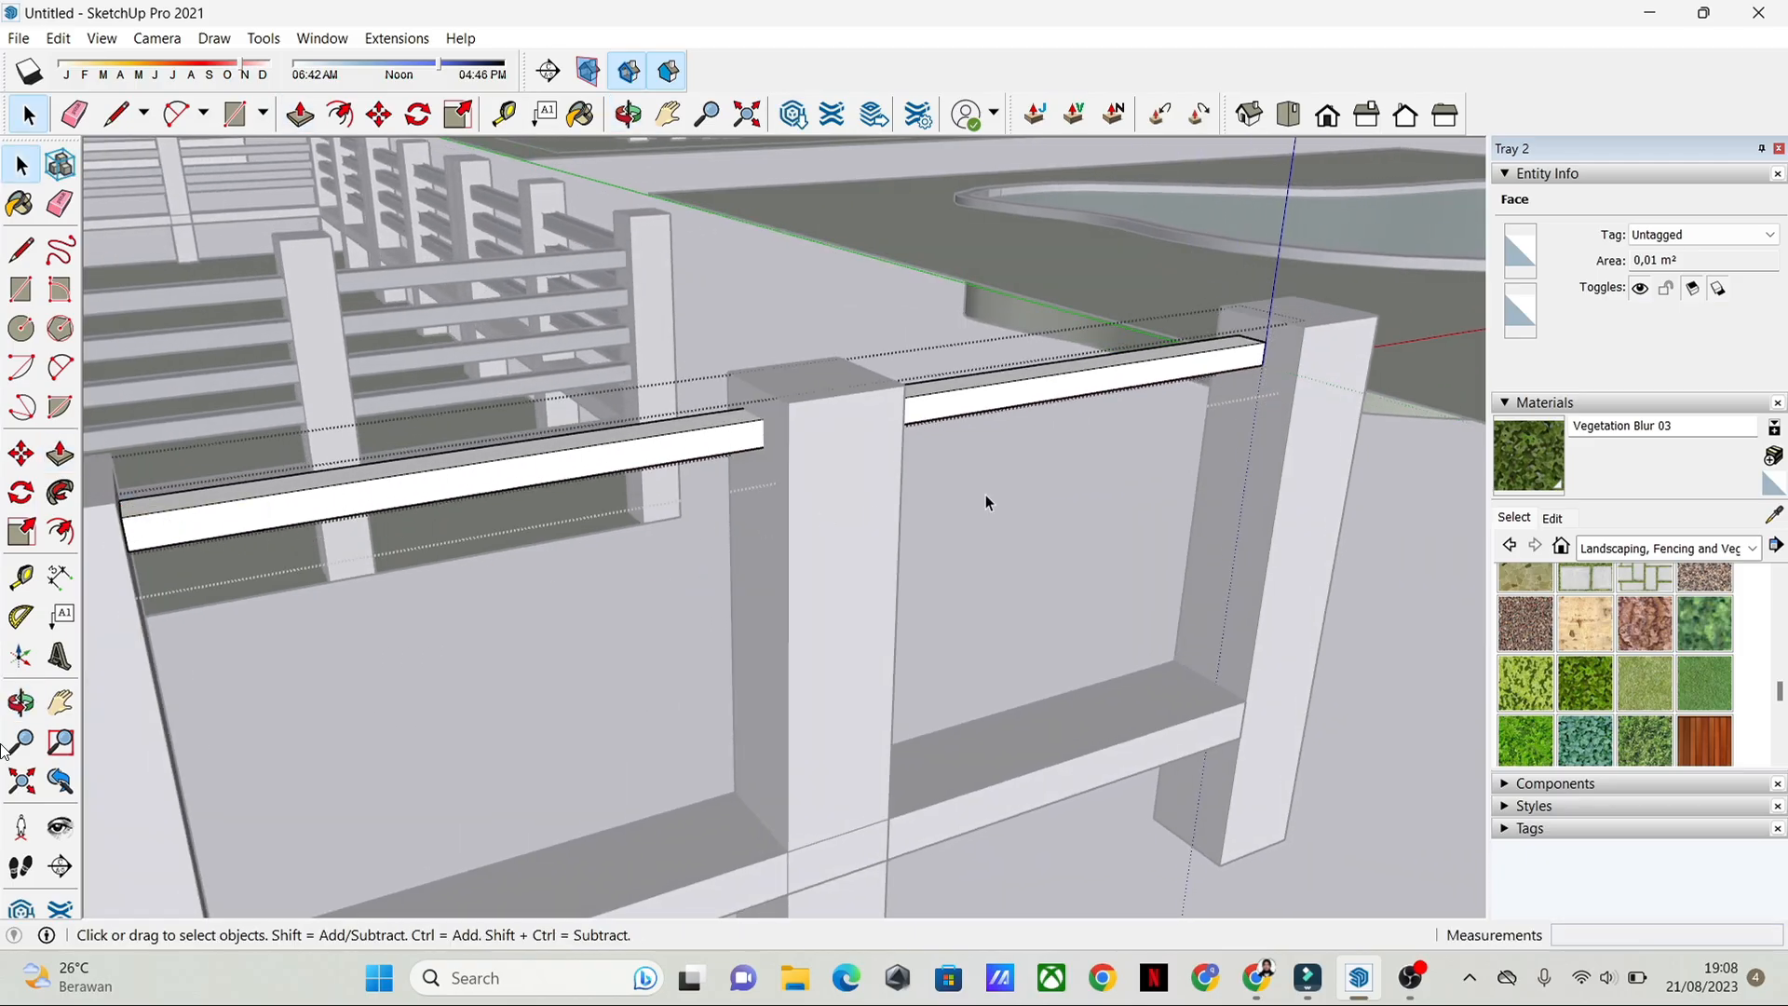
pyautogui.click(1373, 501)
pyautogui.doubleClick(1183, 358)
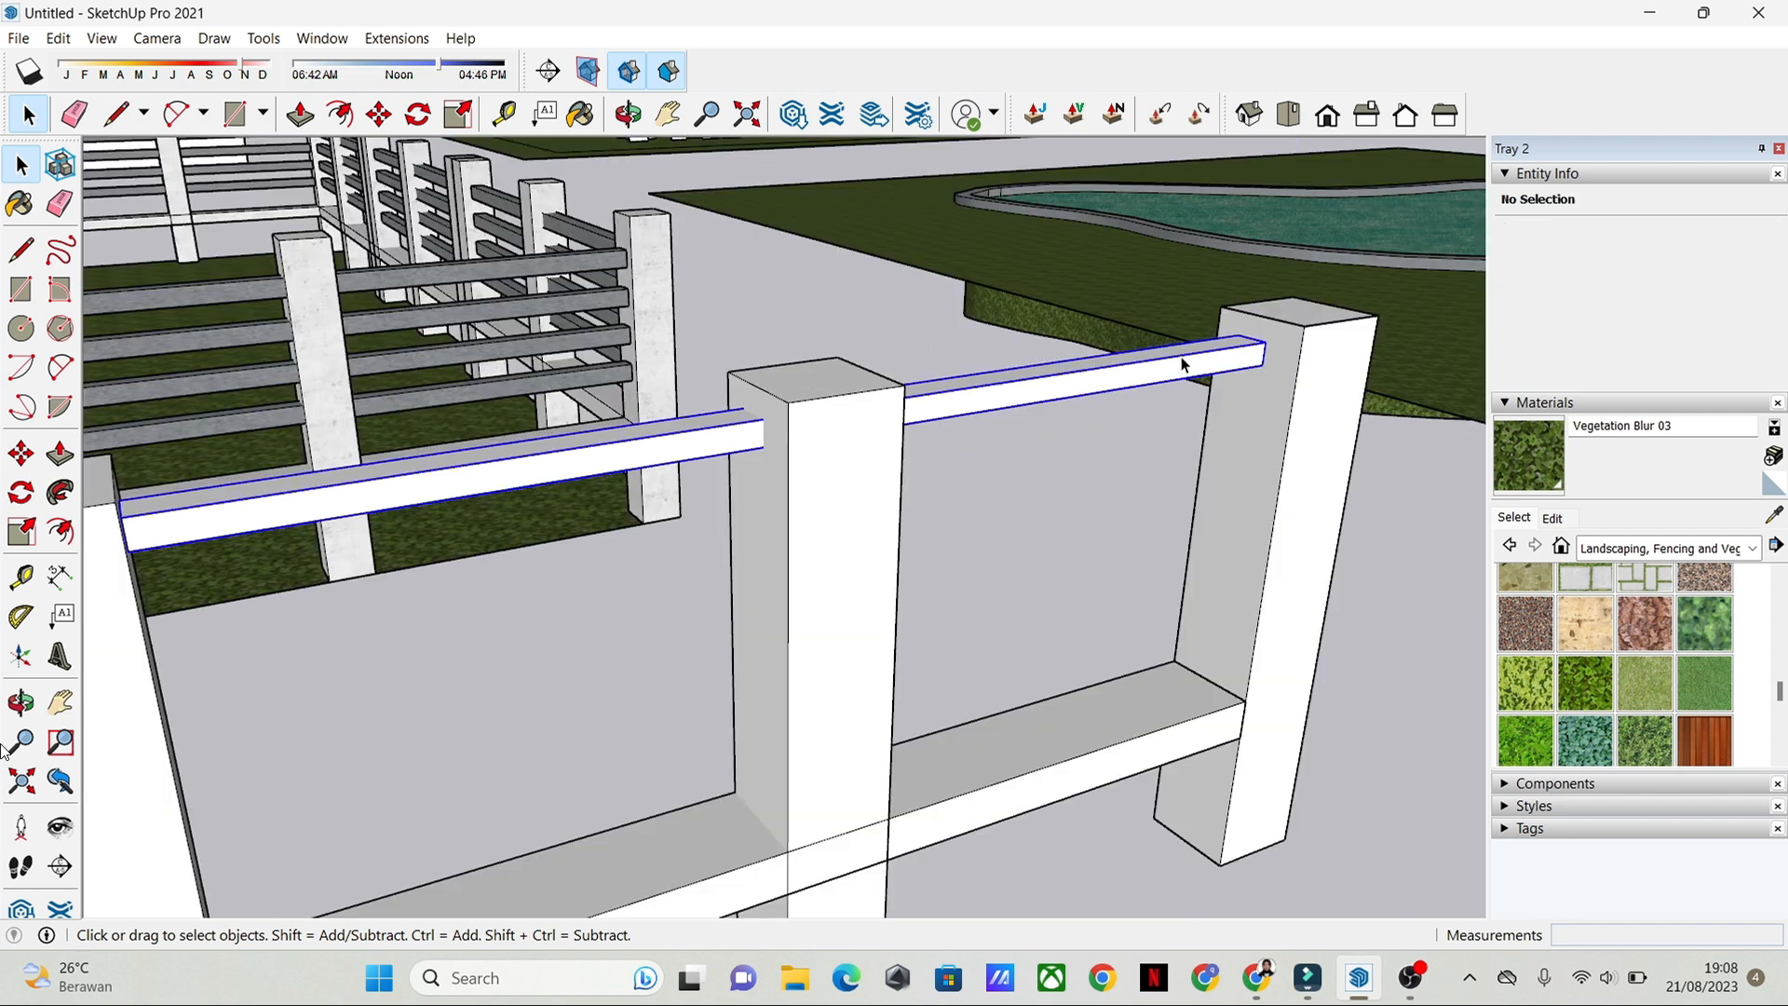
pyautogui.click(1338, 444)
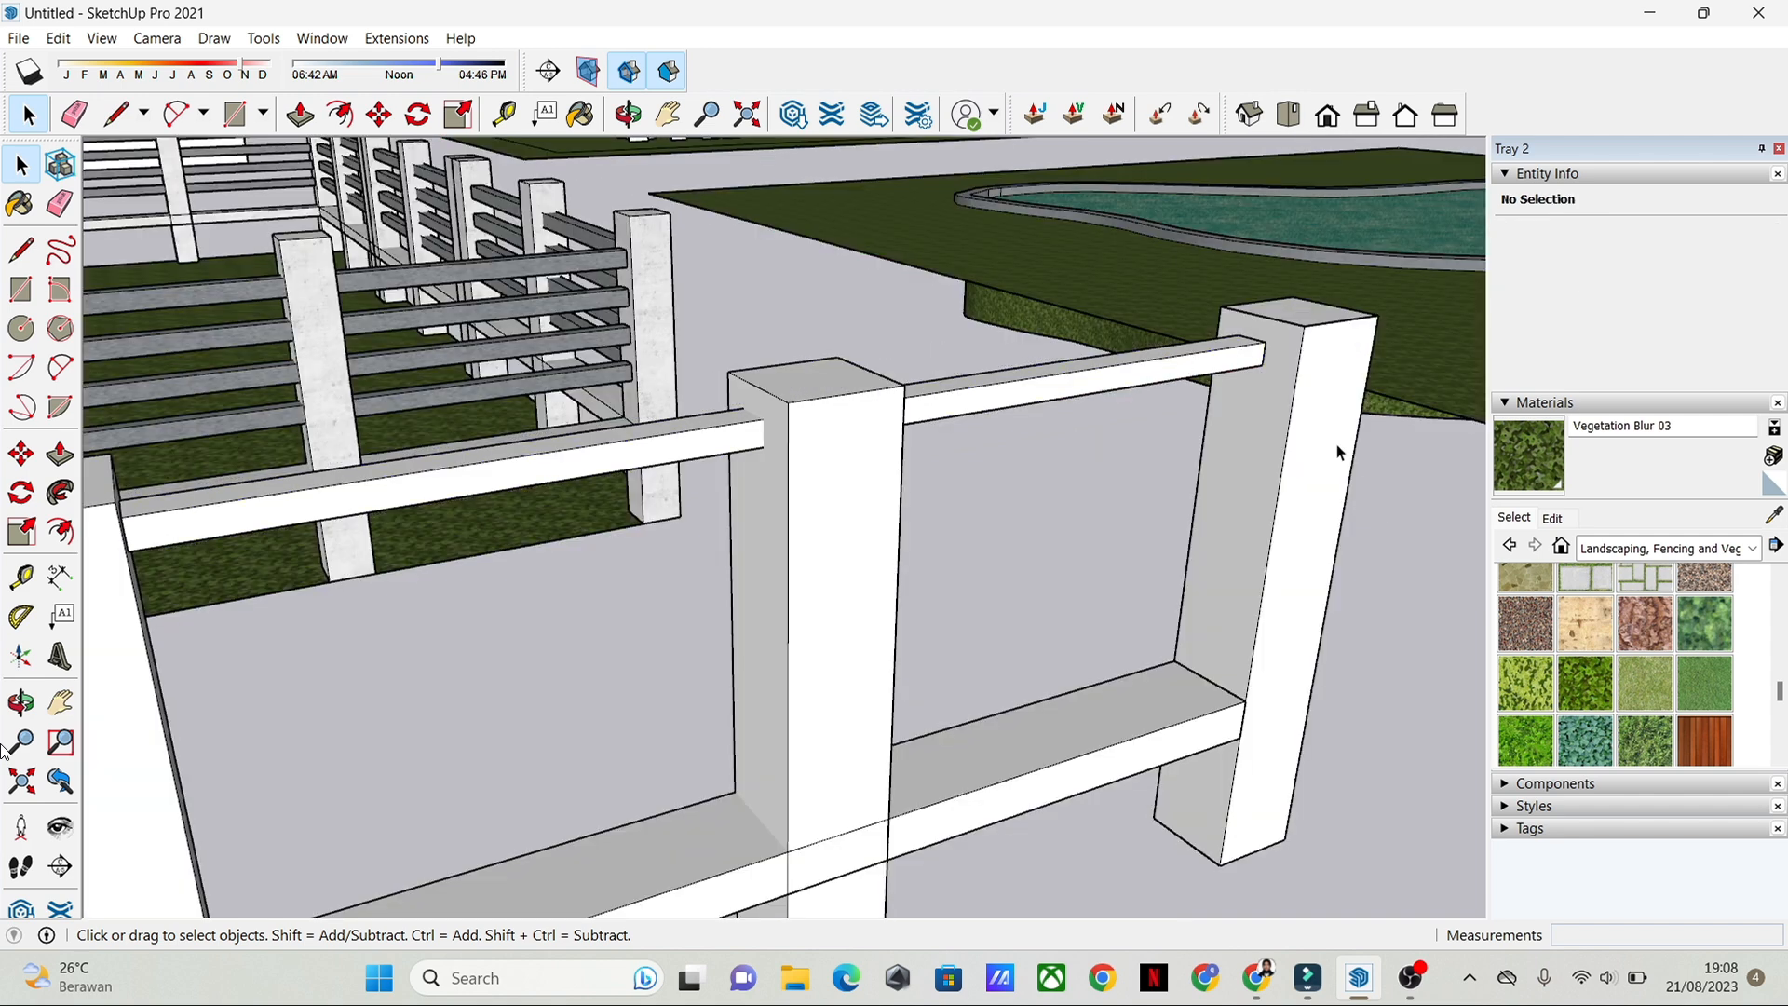
# Step: Copy the thin top rail 0.15 m straight down along the inner face of the pool-side end post
pyautogui.click(1203, 342)
pyautogui.moveTo(1203, 342); pyautogui.dragTo(1058, 407, button='middle')
pyautogui.scroll(-2, 1058, 407)
pyautogui.click(1048, 448)
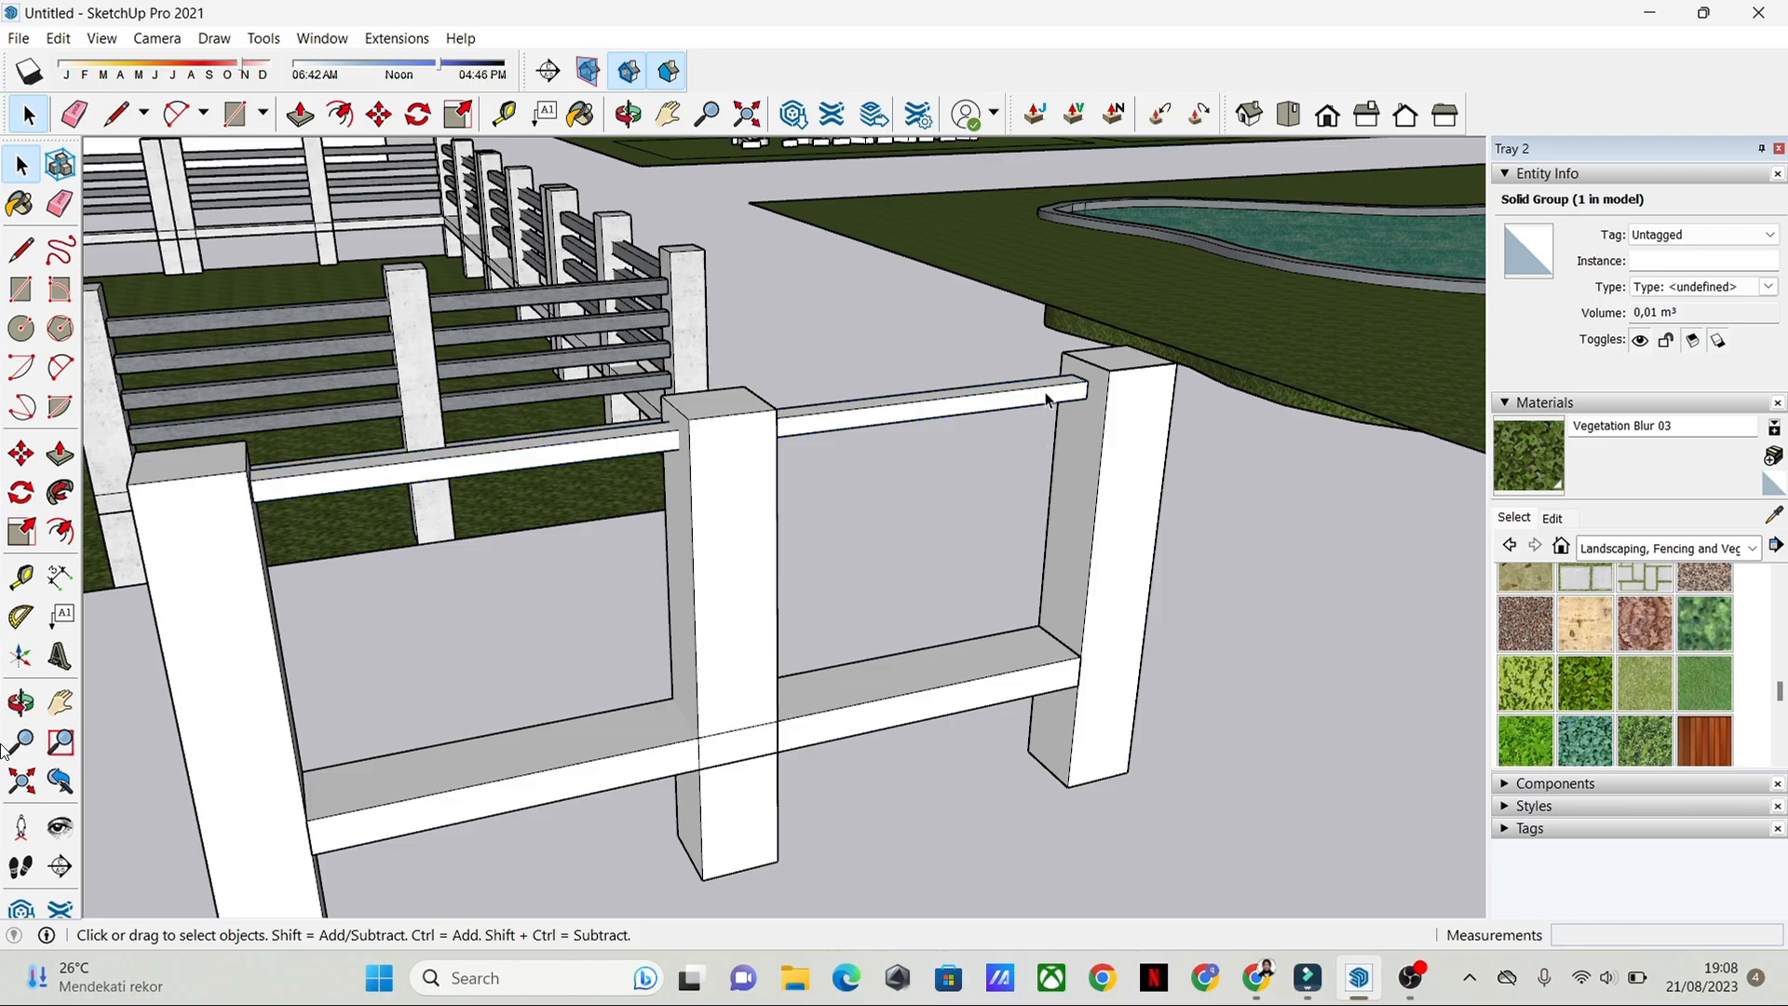
pyautogui.doubleClick(1045, 394)
pyautogui.click(1098, 448)
pyautogui.click(1037, 392)
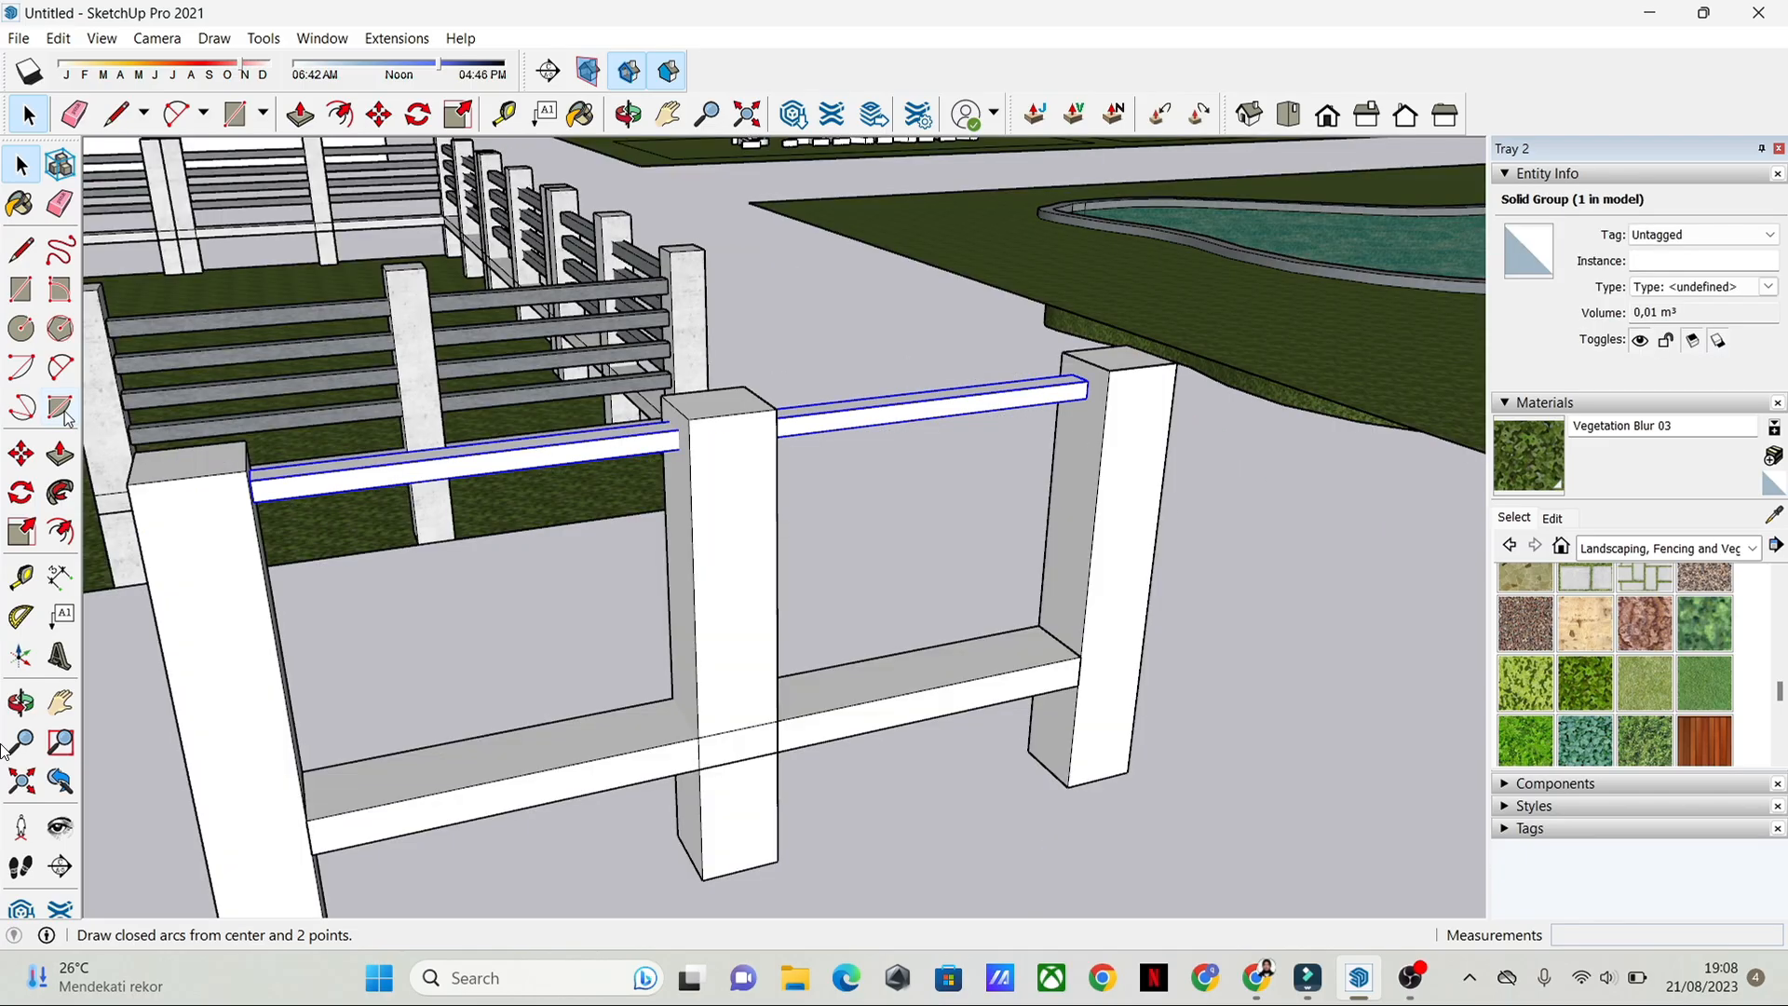
pyautogui.click(22, 454)
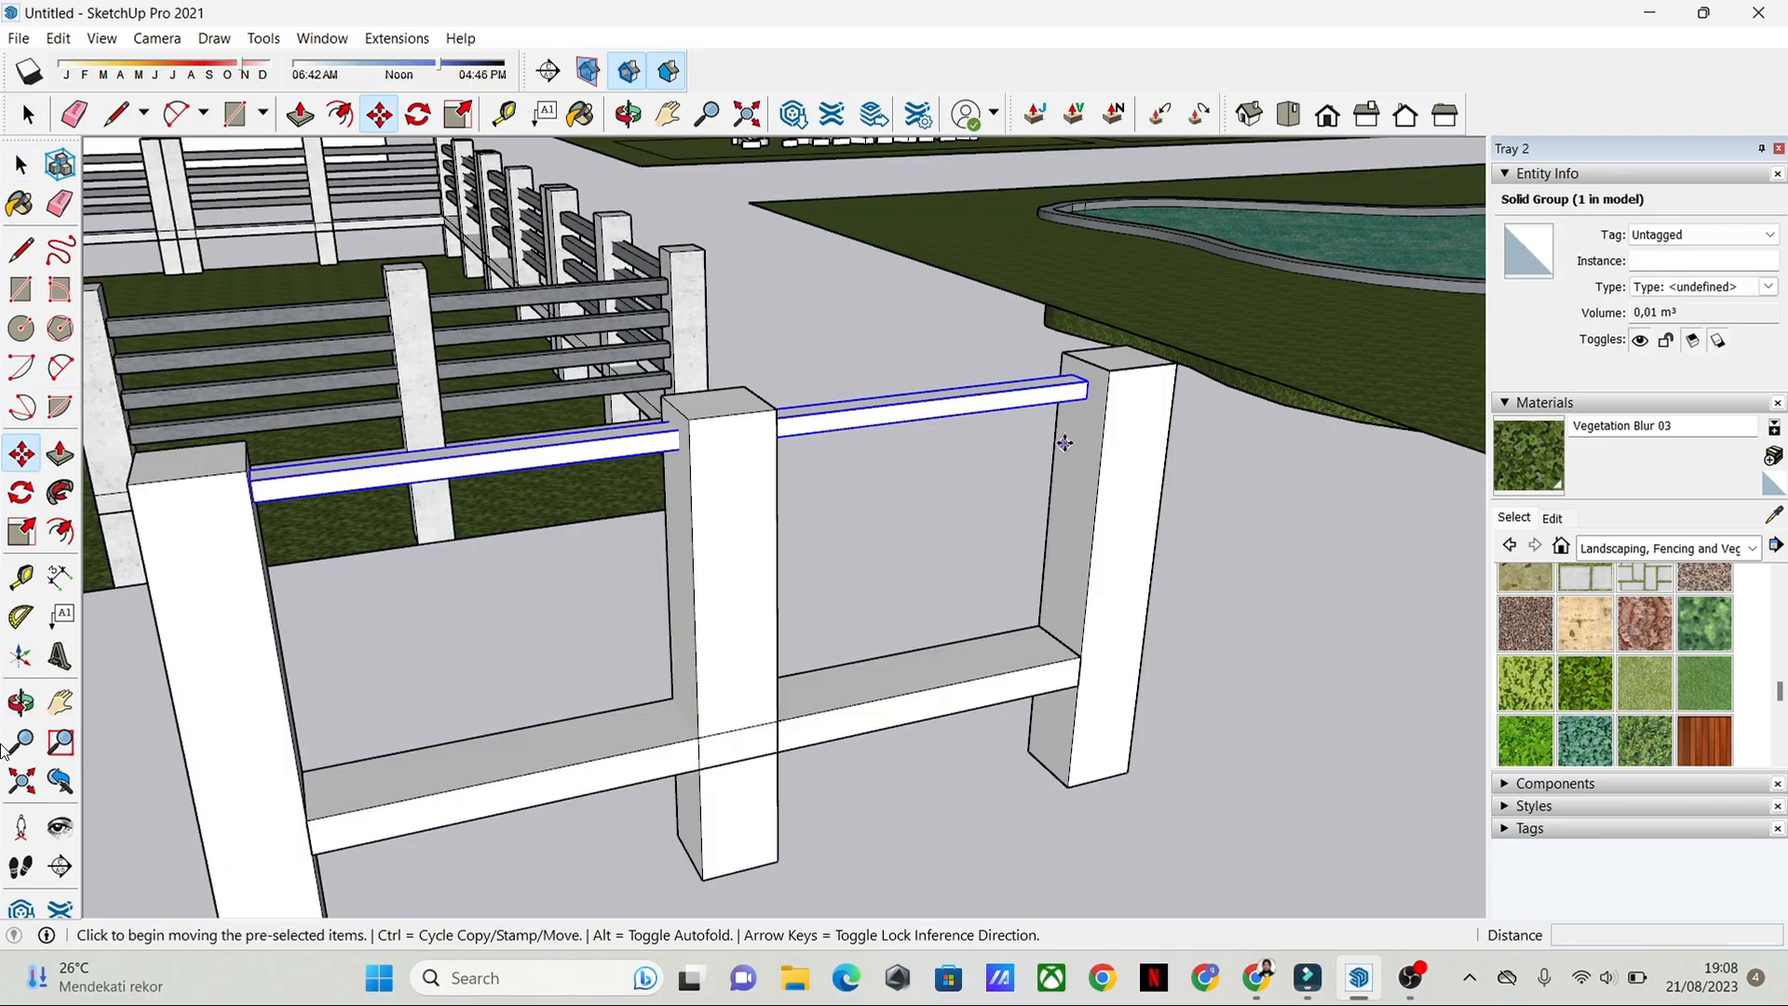
pyautogui.click(1086, 401)
pyautogui.press('ctrl')
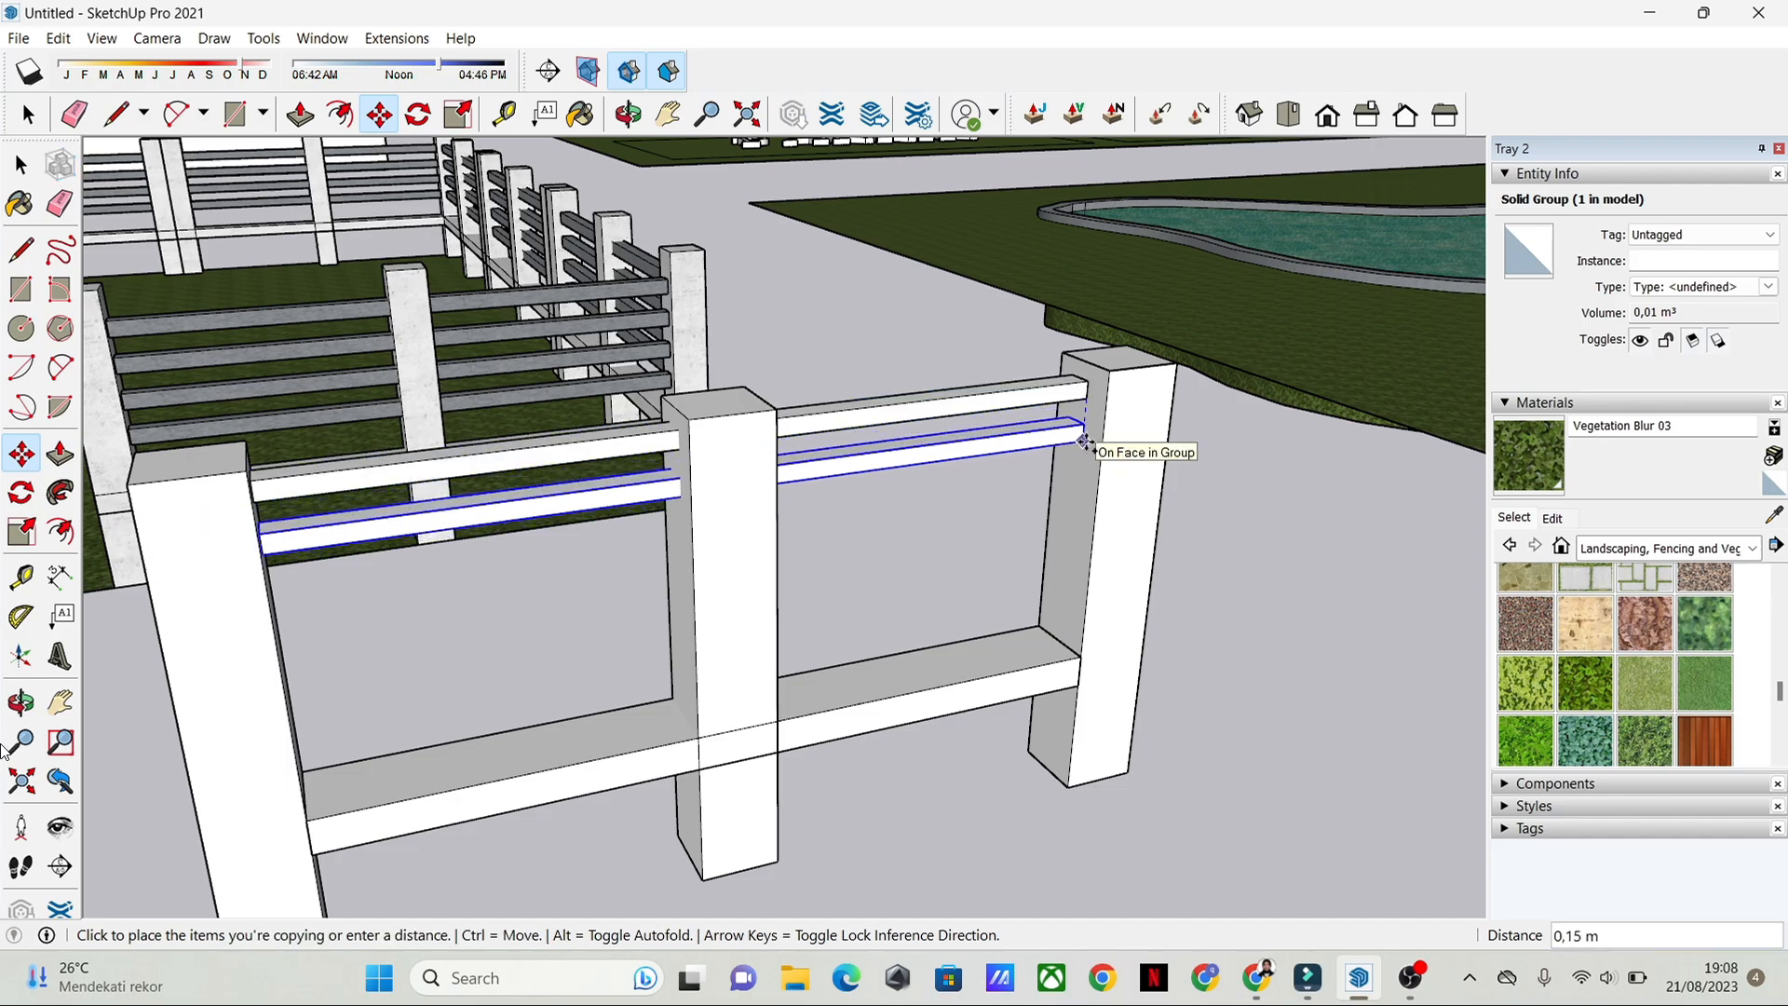
pyautogui.scroll(2, 1086, 428)
pyautogui.click(1085, 438)
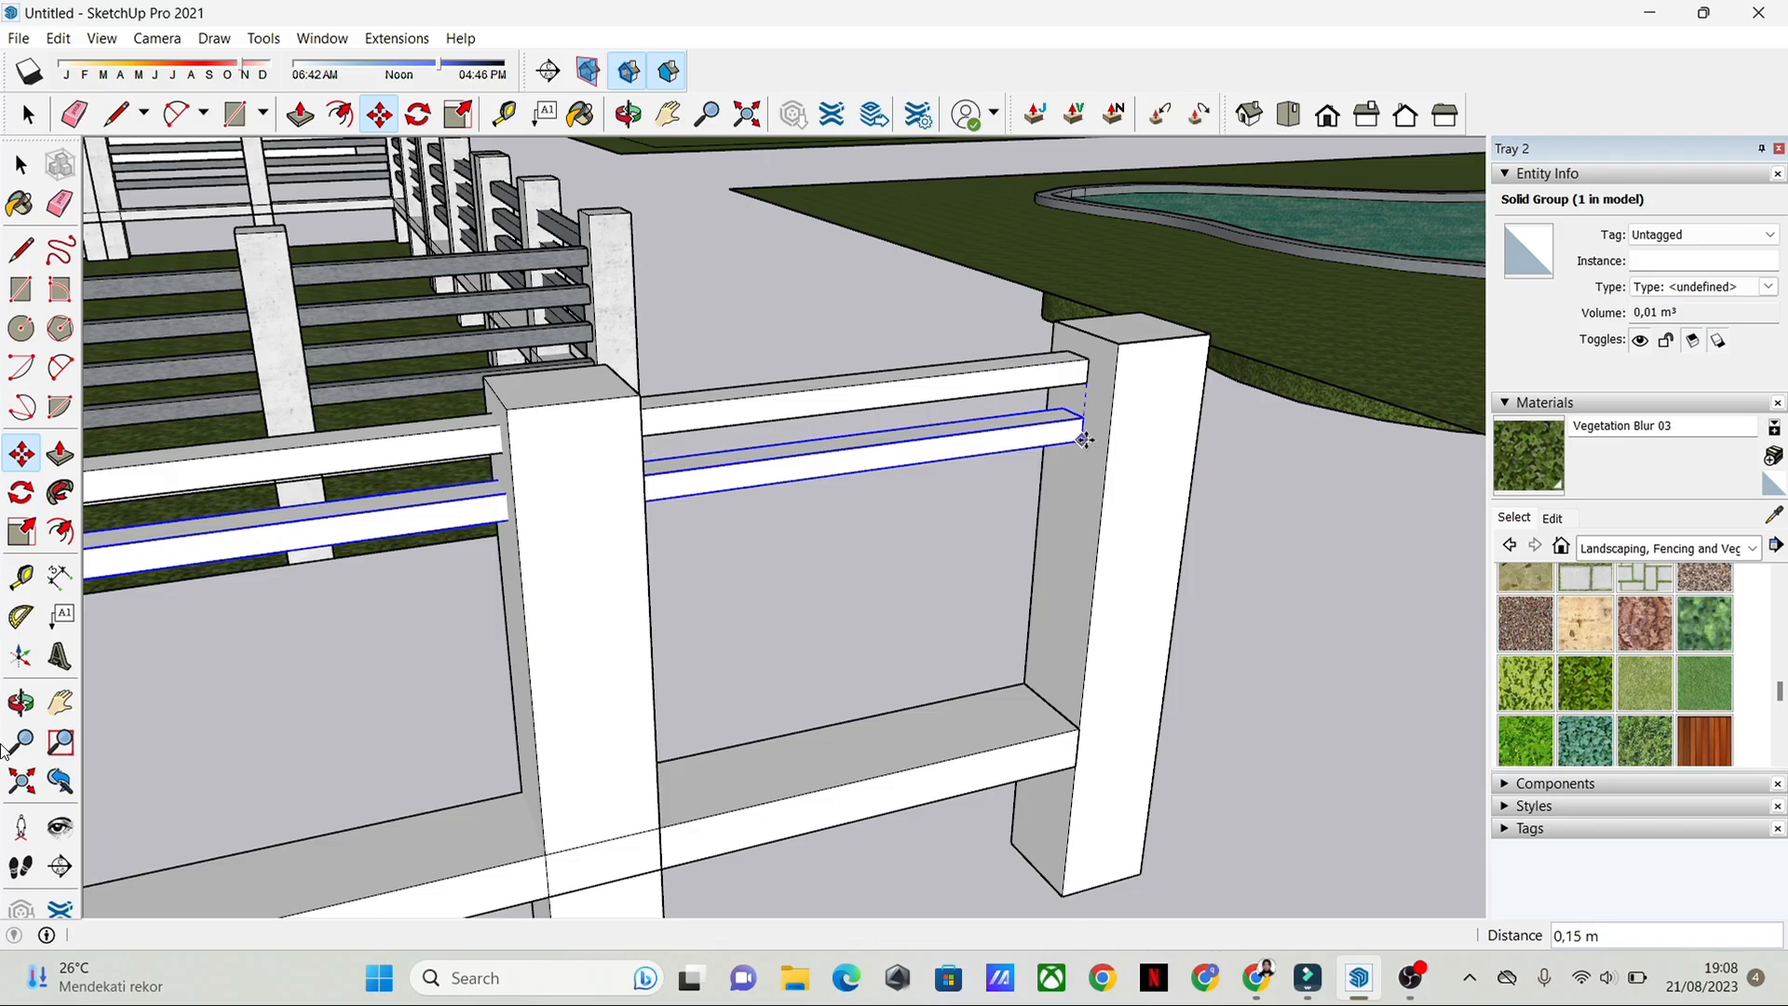
pyautogui.press('space')
# Step: Copy the lowest thin rail straight down four times at about 0.15 m spacing, ending just above the wide lower rail
pyautogui.press('m')
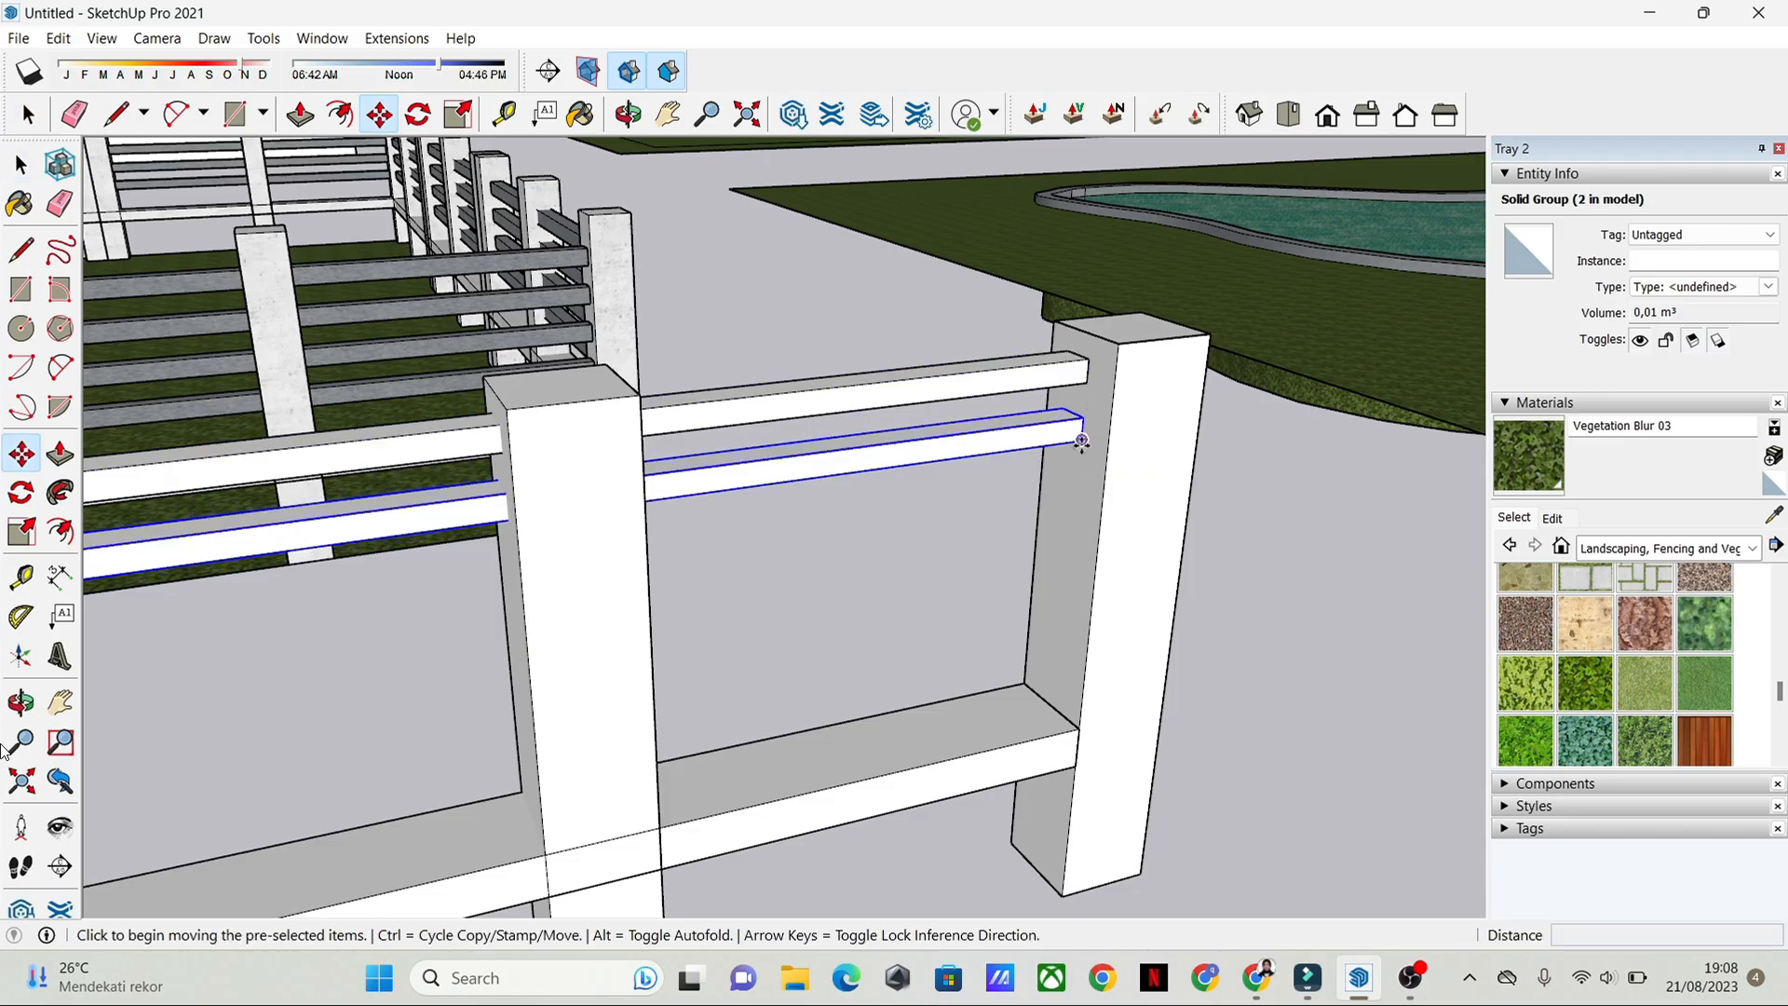
pyautogui.click(1088, 382)
pyautogui.press('ctrl')
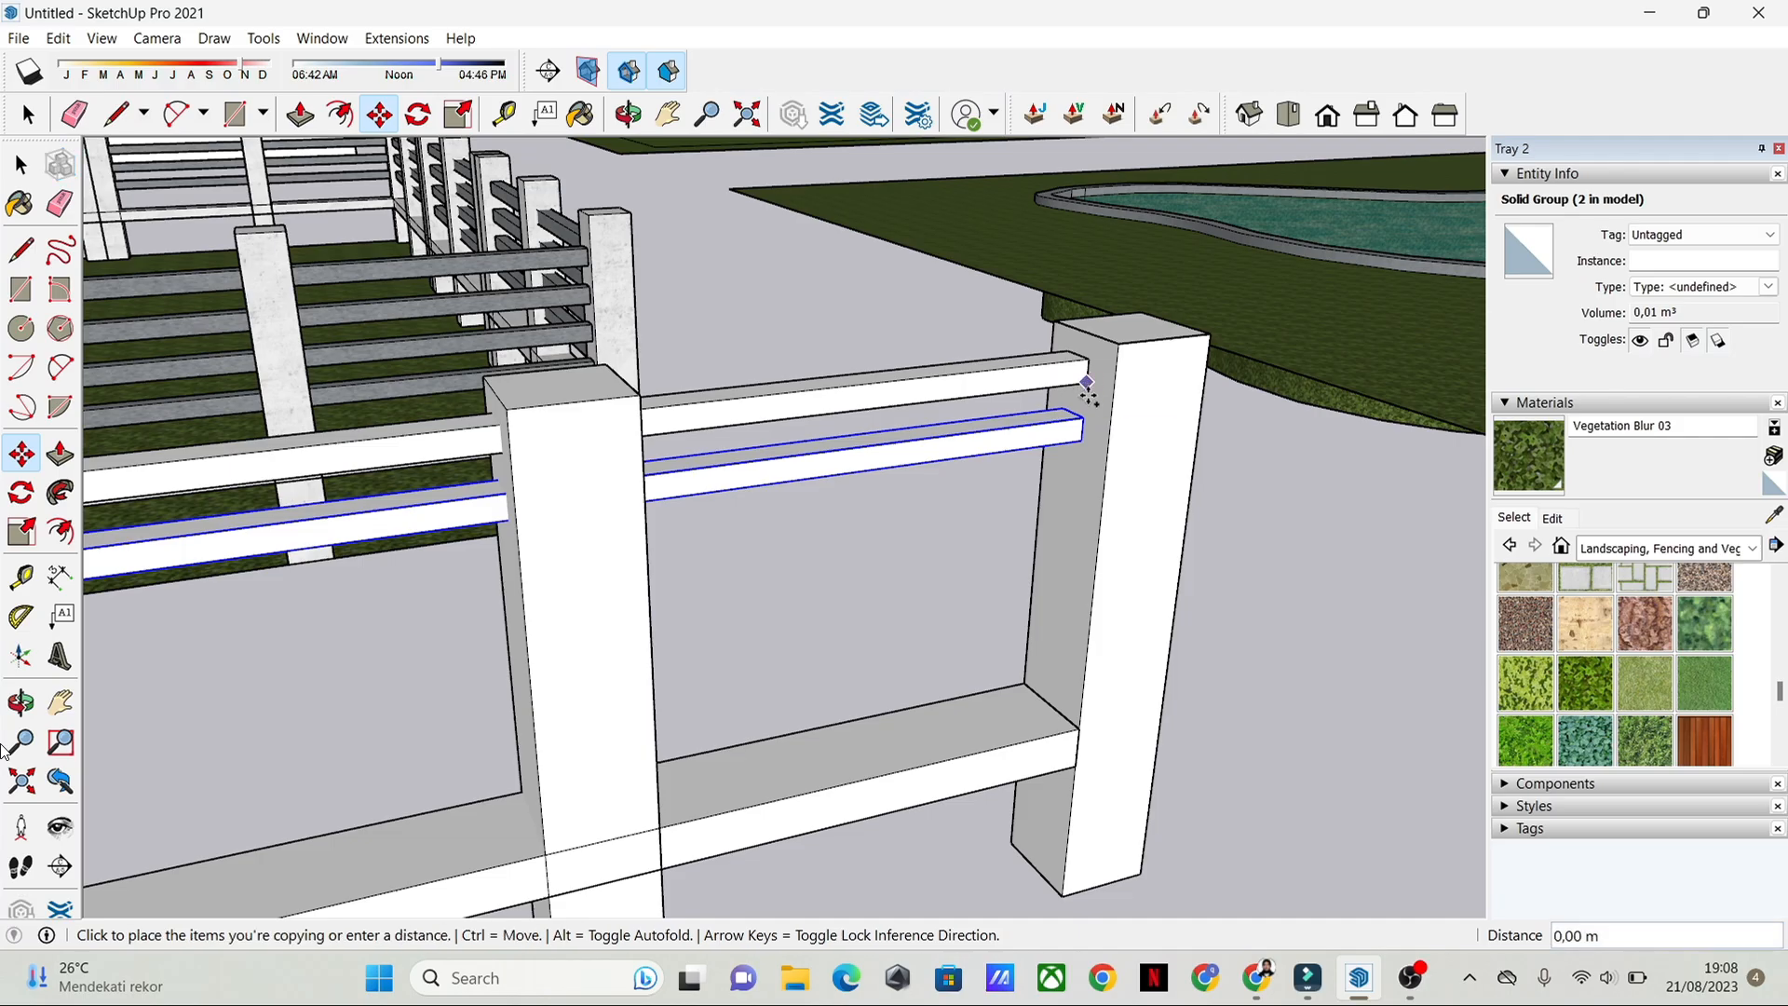
pyautogui.click(1084, 449)
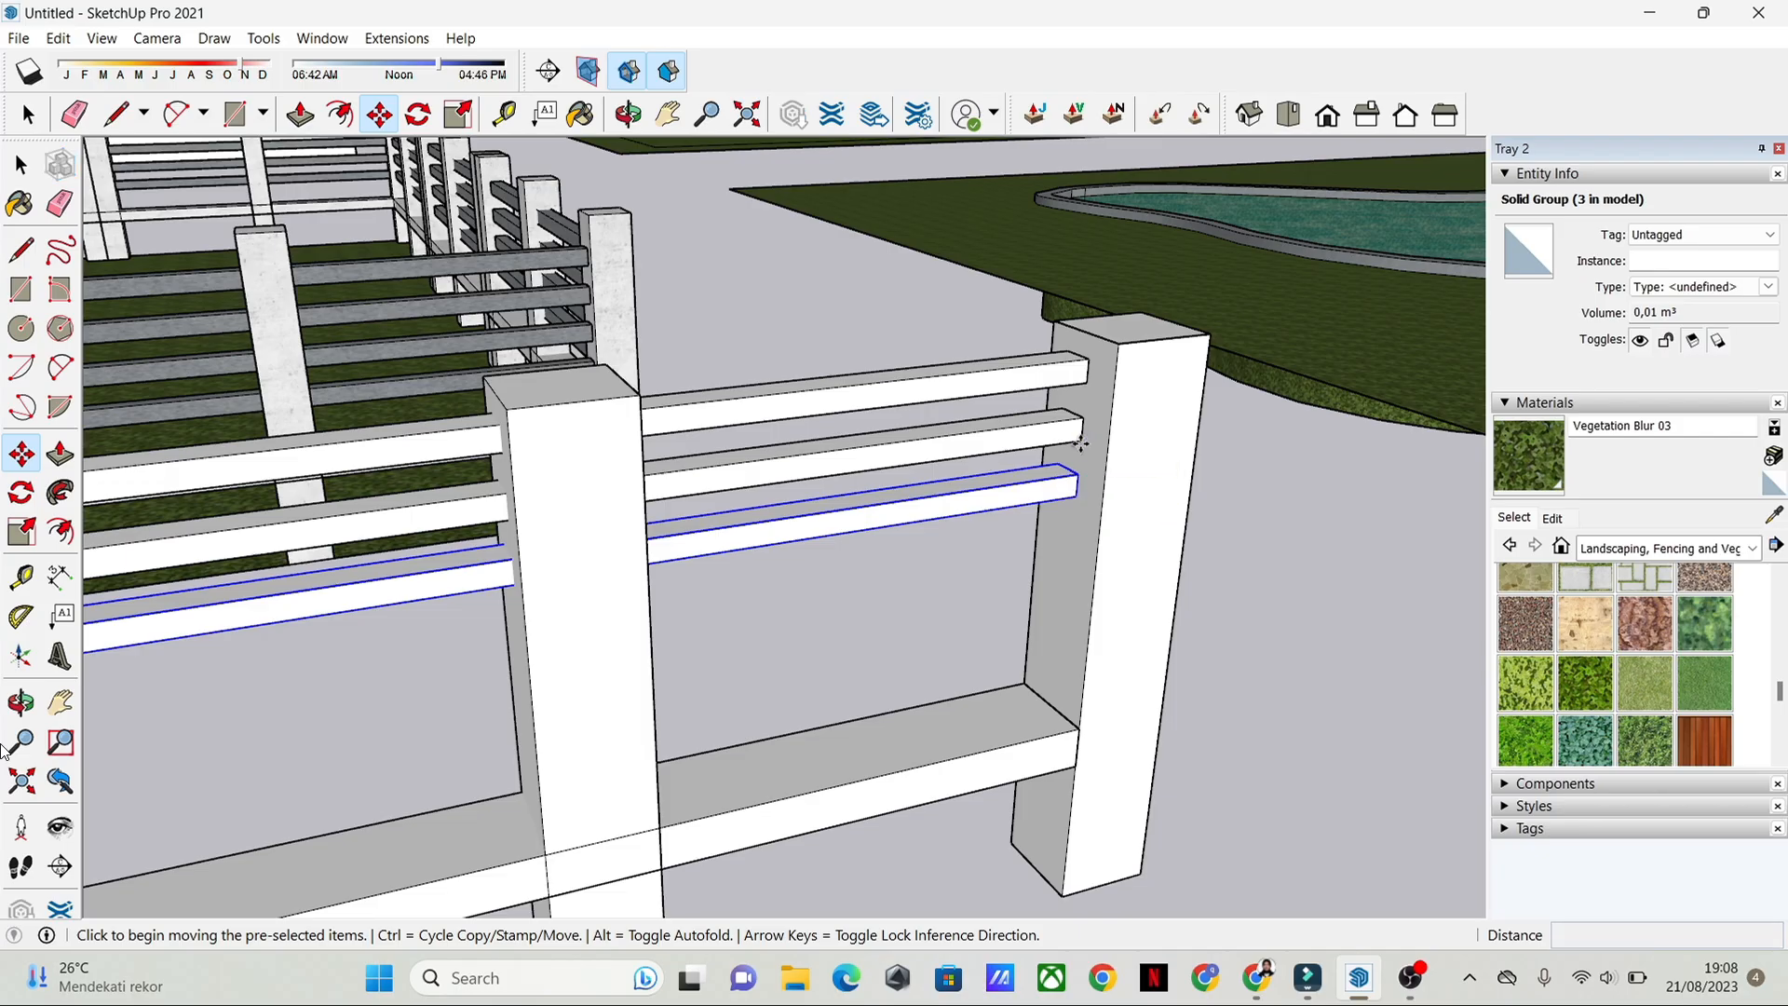
pyautogui.click(1081, 441)
pyautogui.press('ctrl')
pyautogui.click(1074, 507)
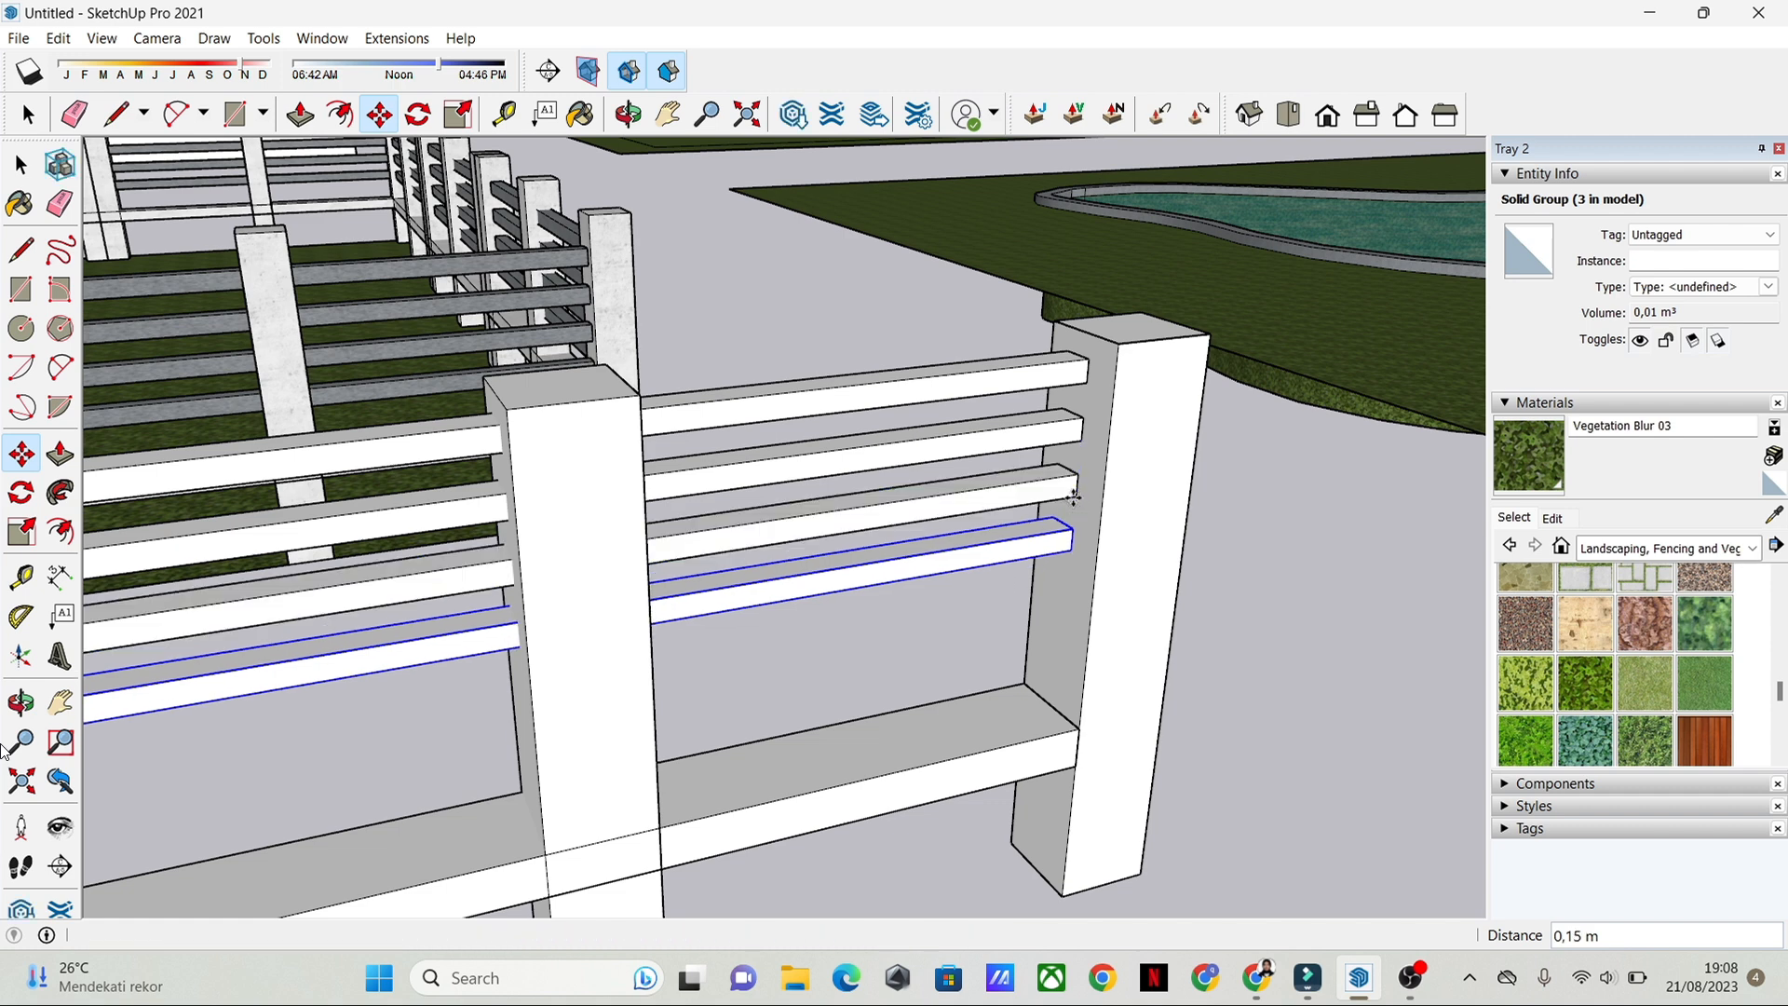
pyautogui.click(1074, 528)
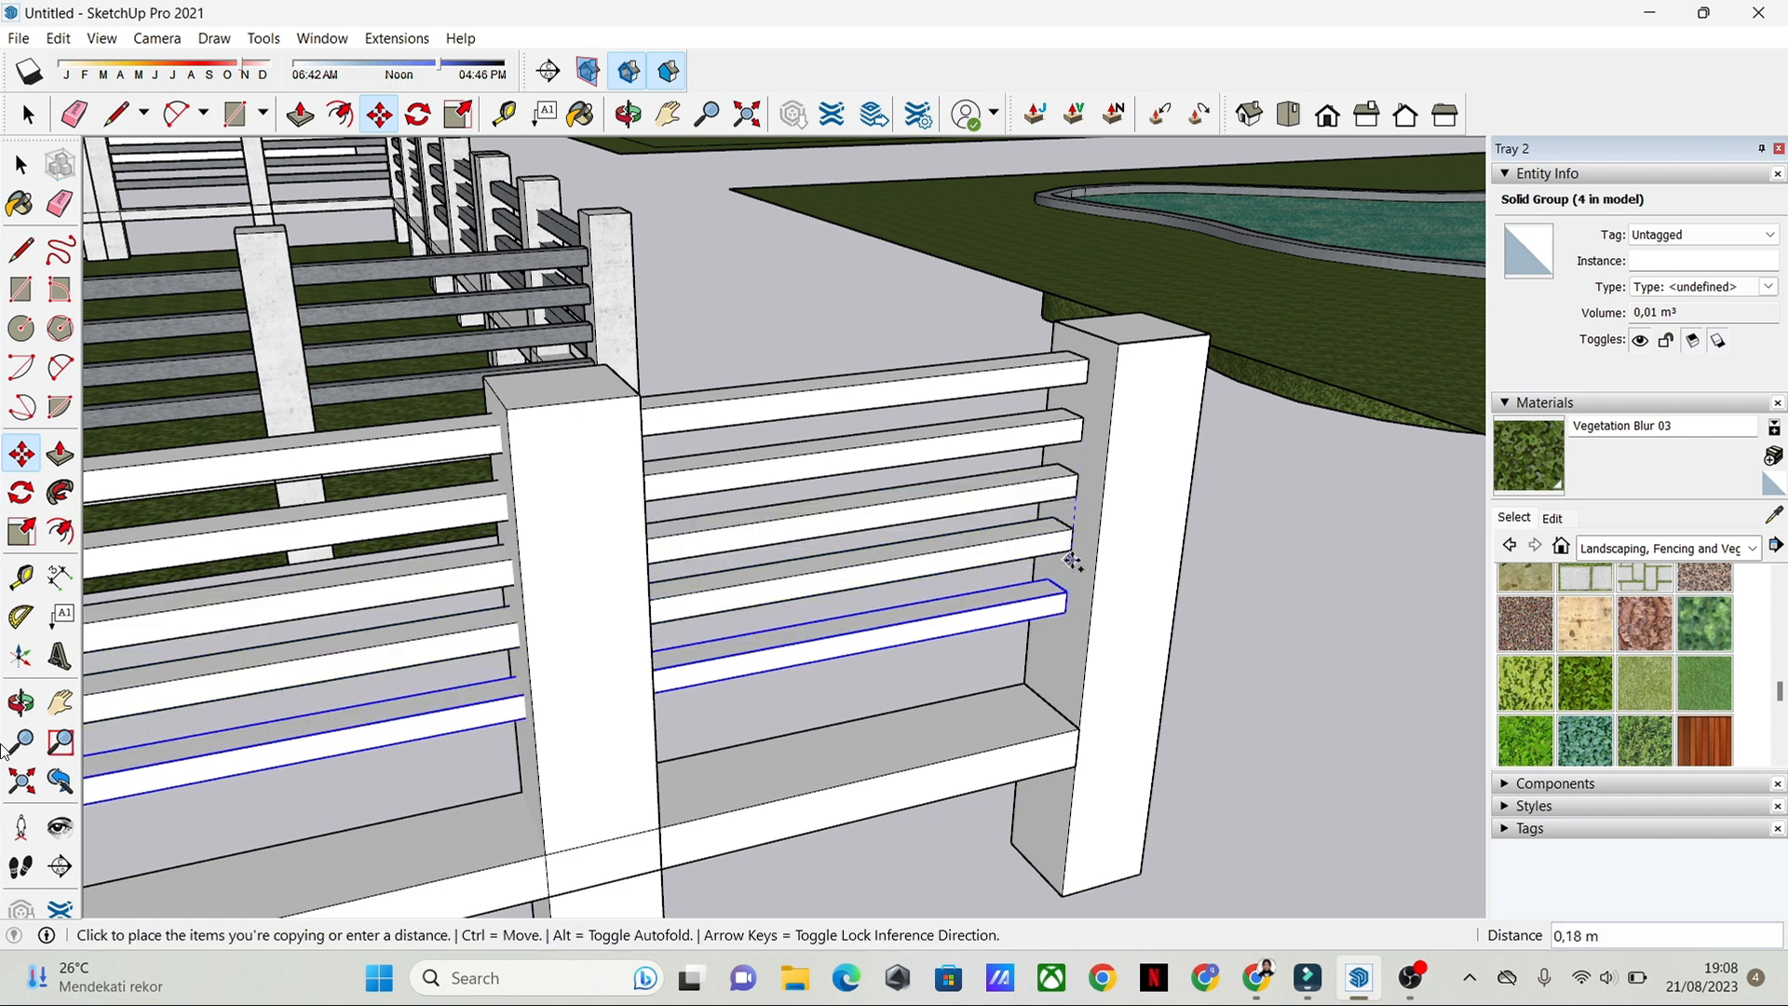
pyautogui.click(1068, 583)
pyautogui.press('ctrl')
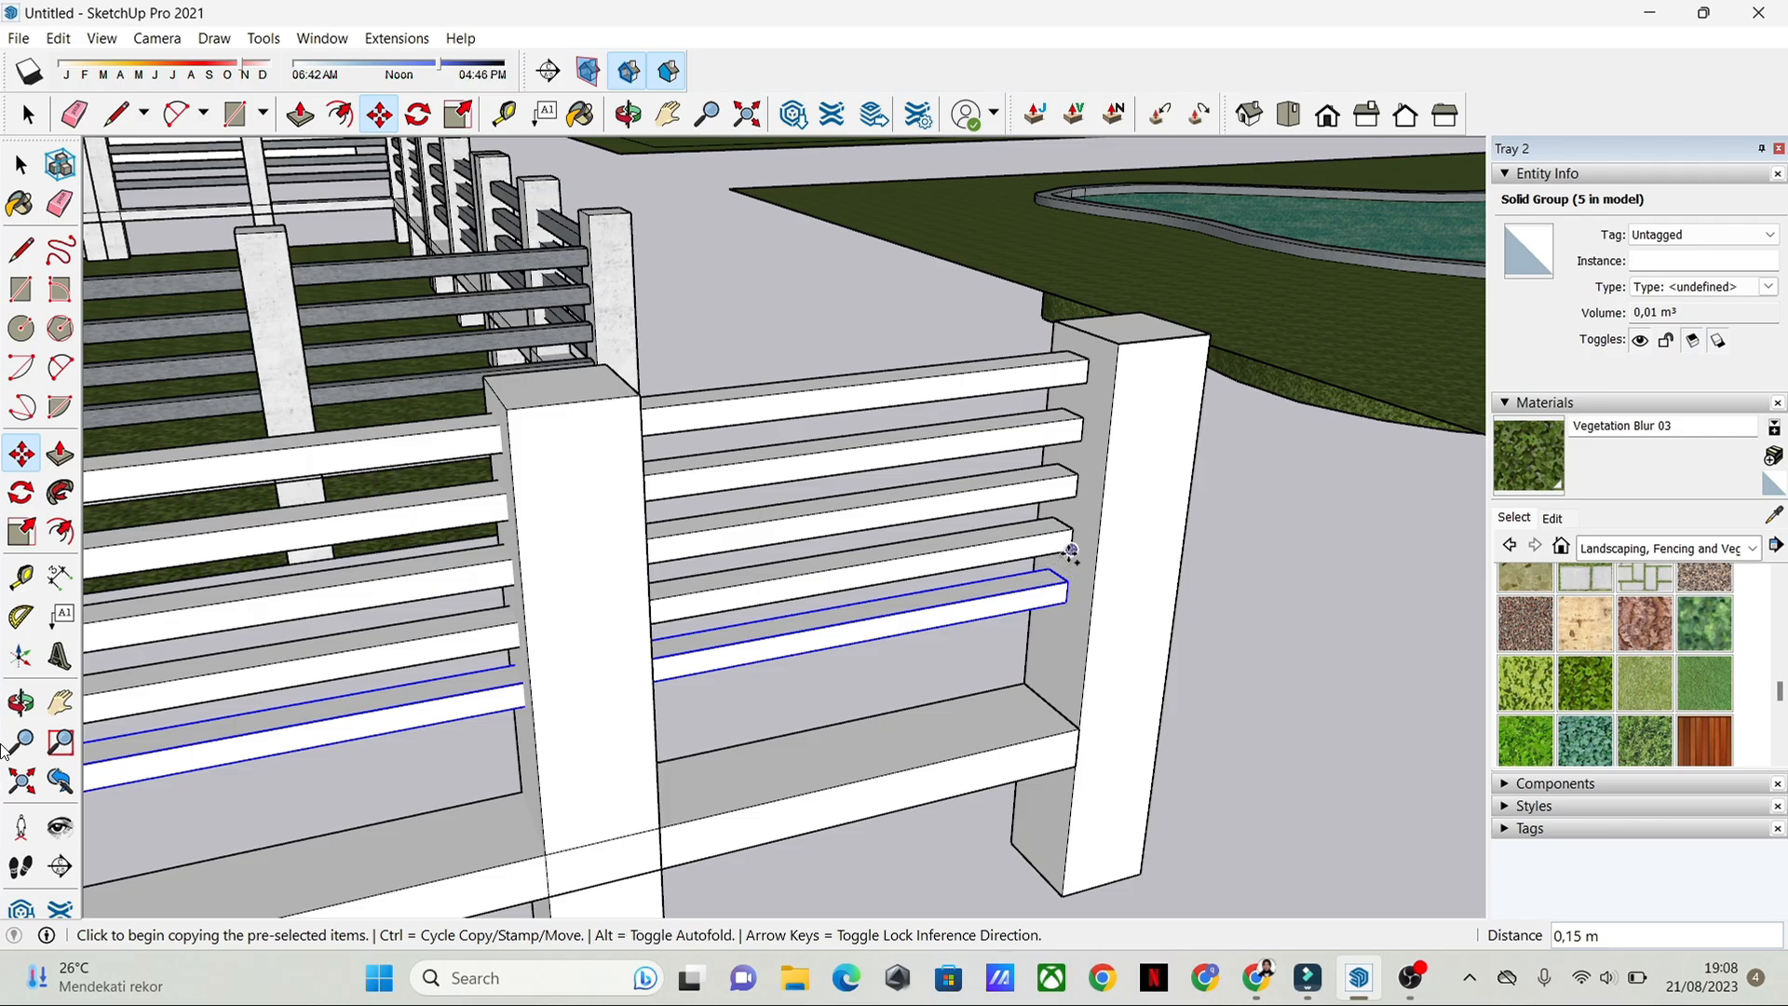
pyautogui.click(1072, 552)
pyautogui.click(1067, 603)
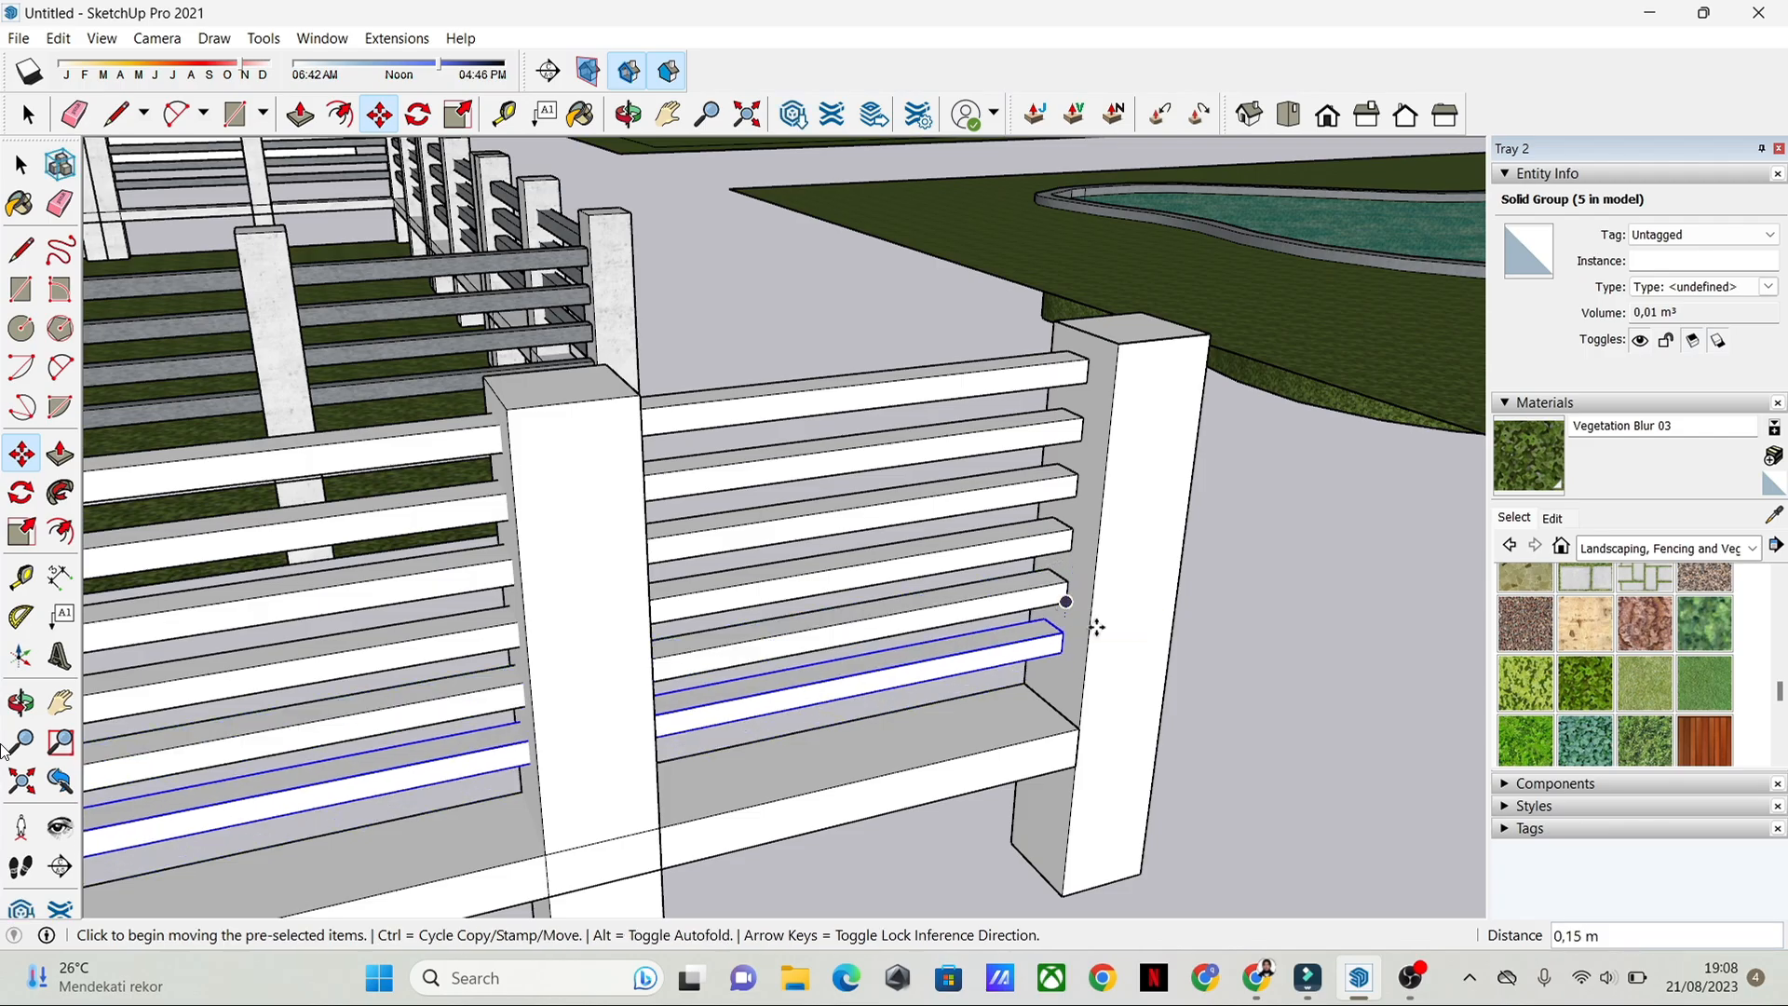
pyautogui.moveTo(1158, 547); pyautogui.dragTo(1054, 501, button='middle')
pyautogui.press('space')
pyautogui.click(961, 323)
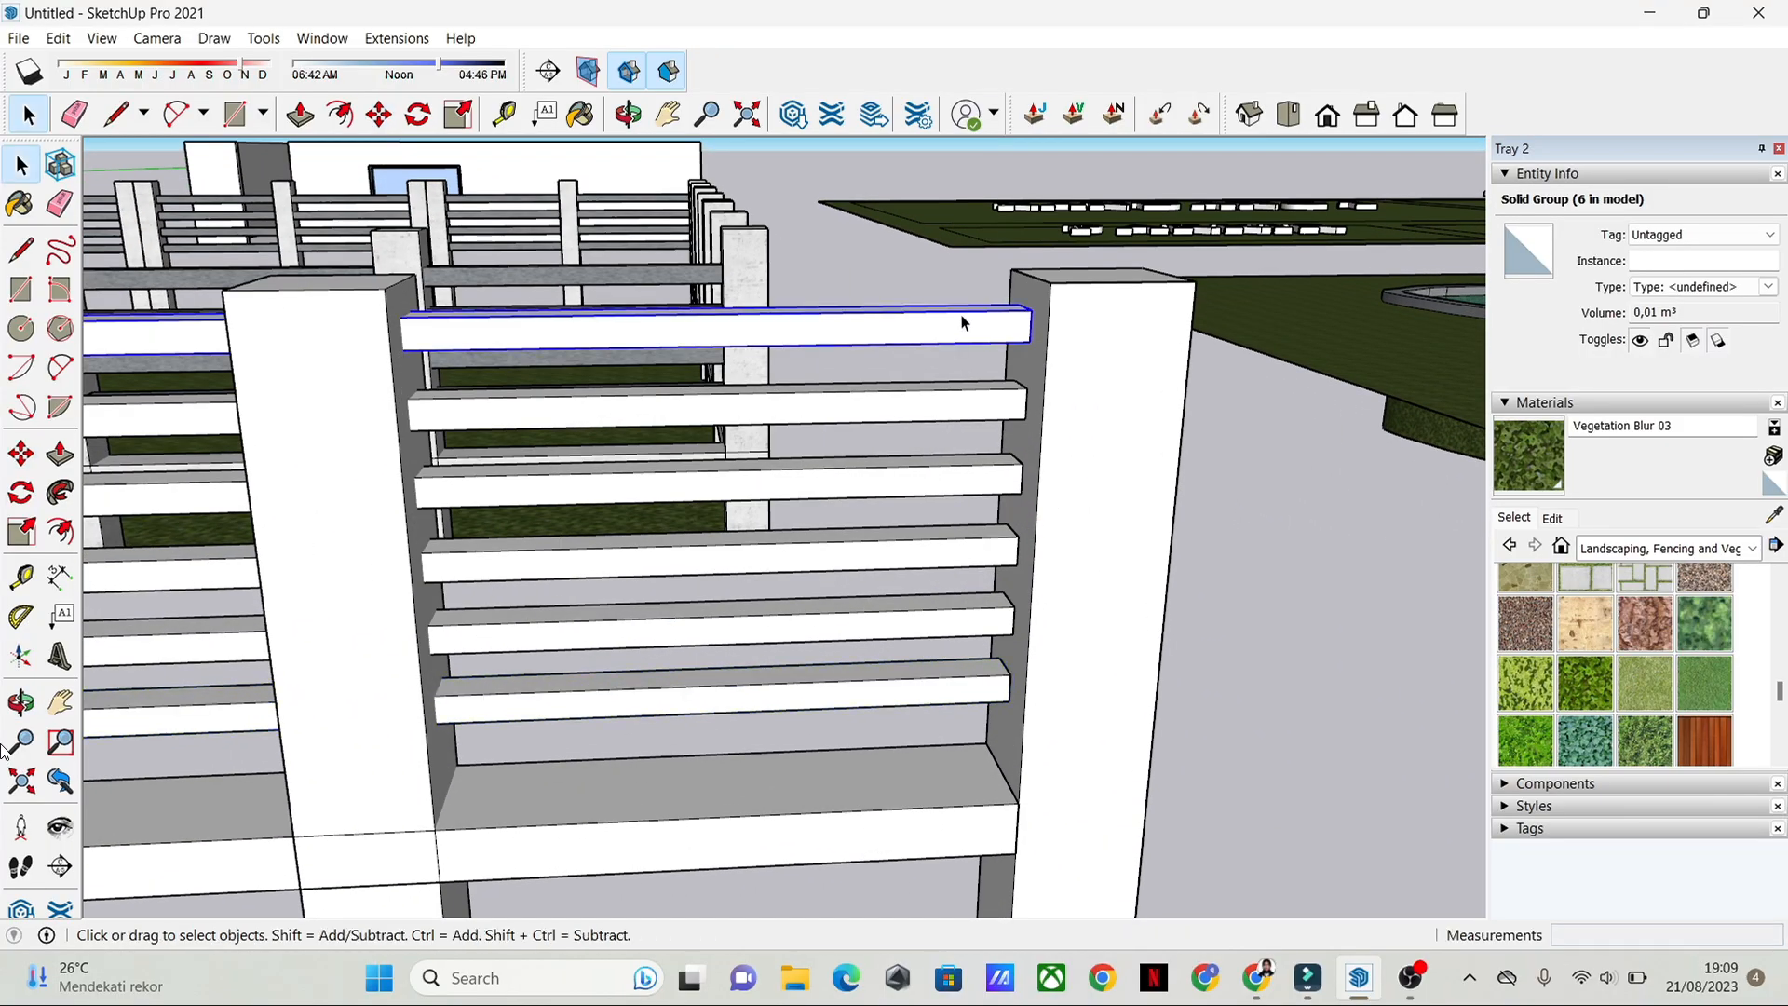
pyautogui.click(1269, 461)
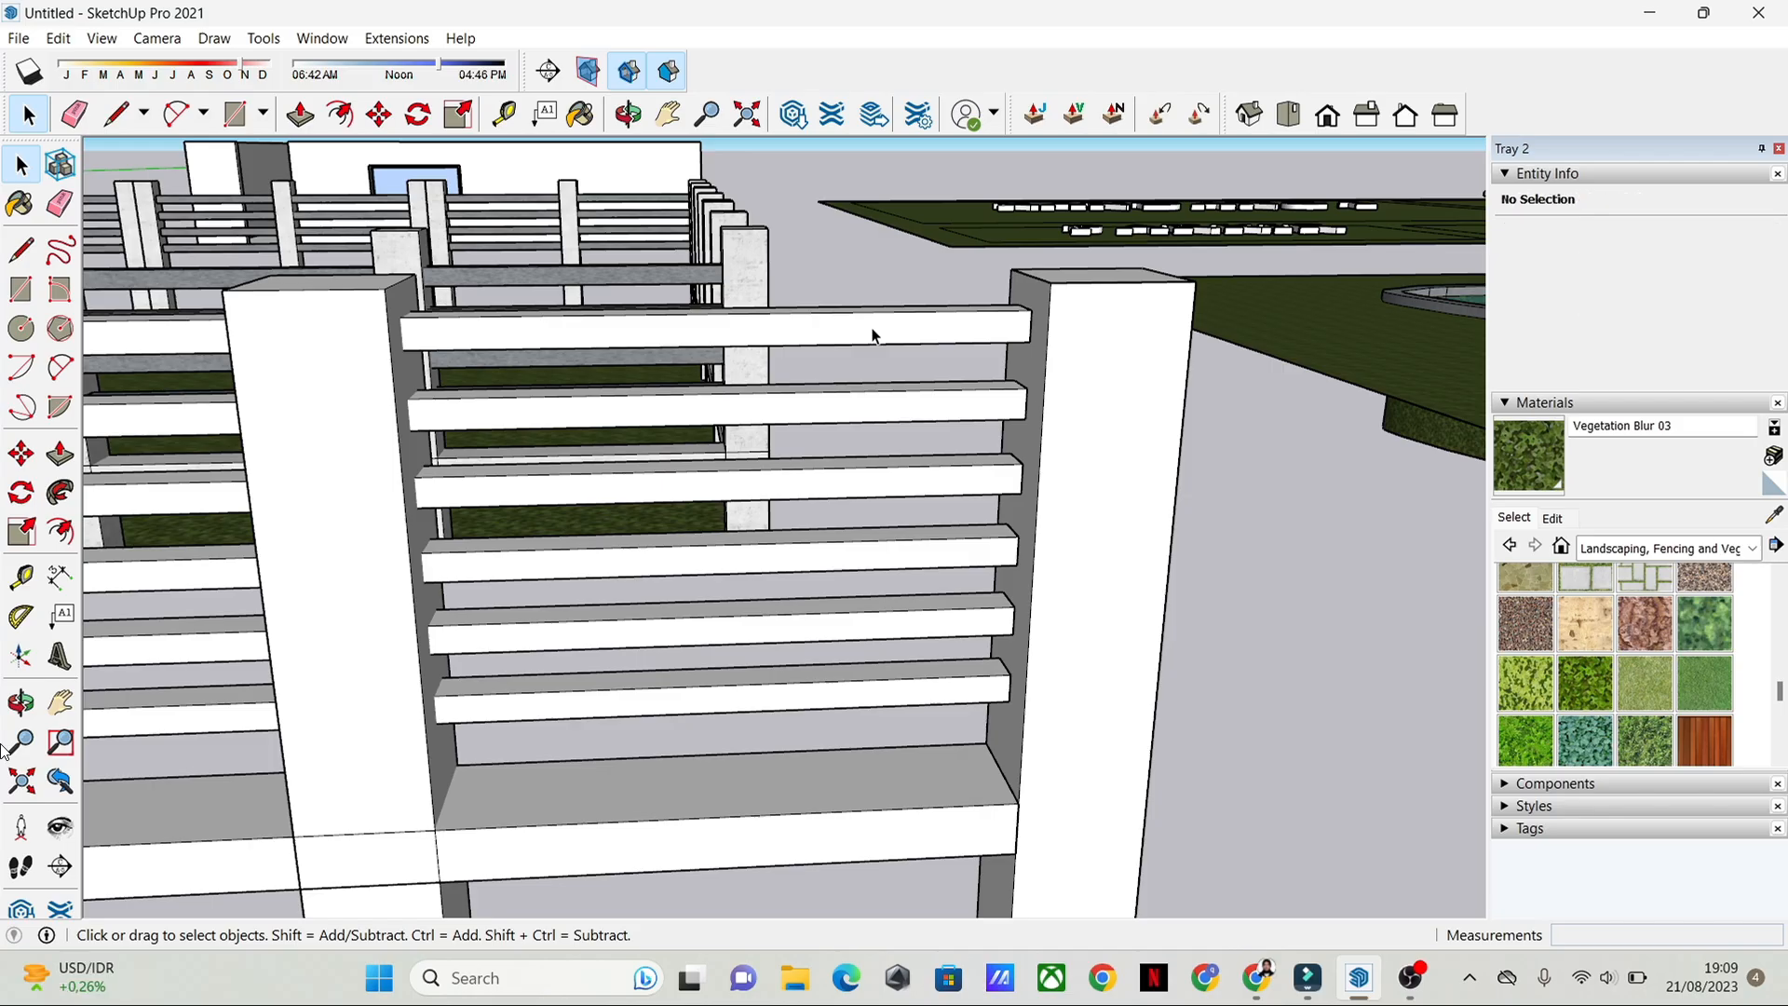
pyautogui.scroll(-1, 894, 337)
pyautogui.moveTo(898, 340); pyautogui.dragTo(978, 431, button='middle')
pyautogui.click(948, 377)
pyautogui.keyDown('shift'); pyautogui.click(924, 454); pyautogui.keyUp('shift')
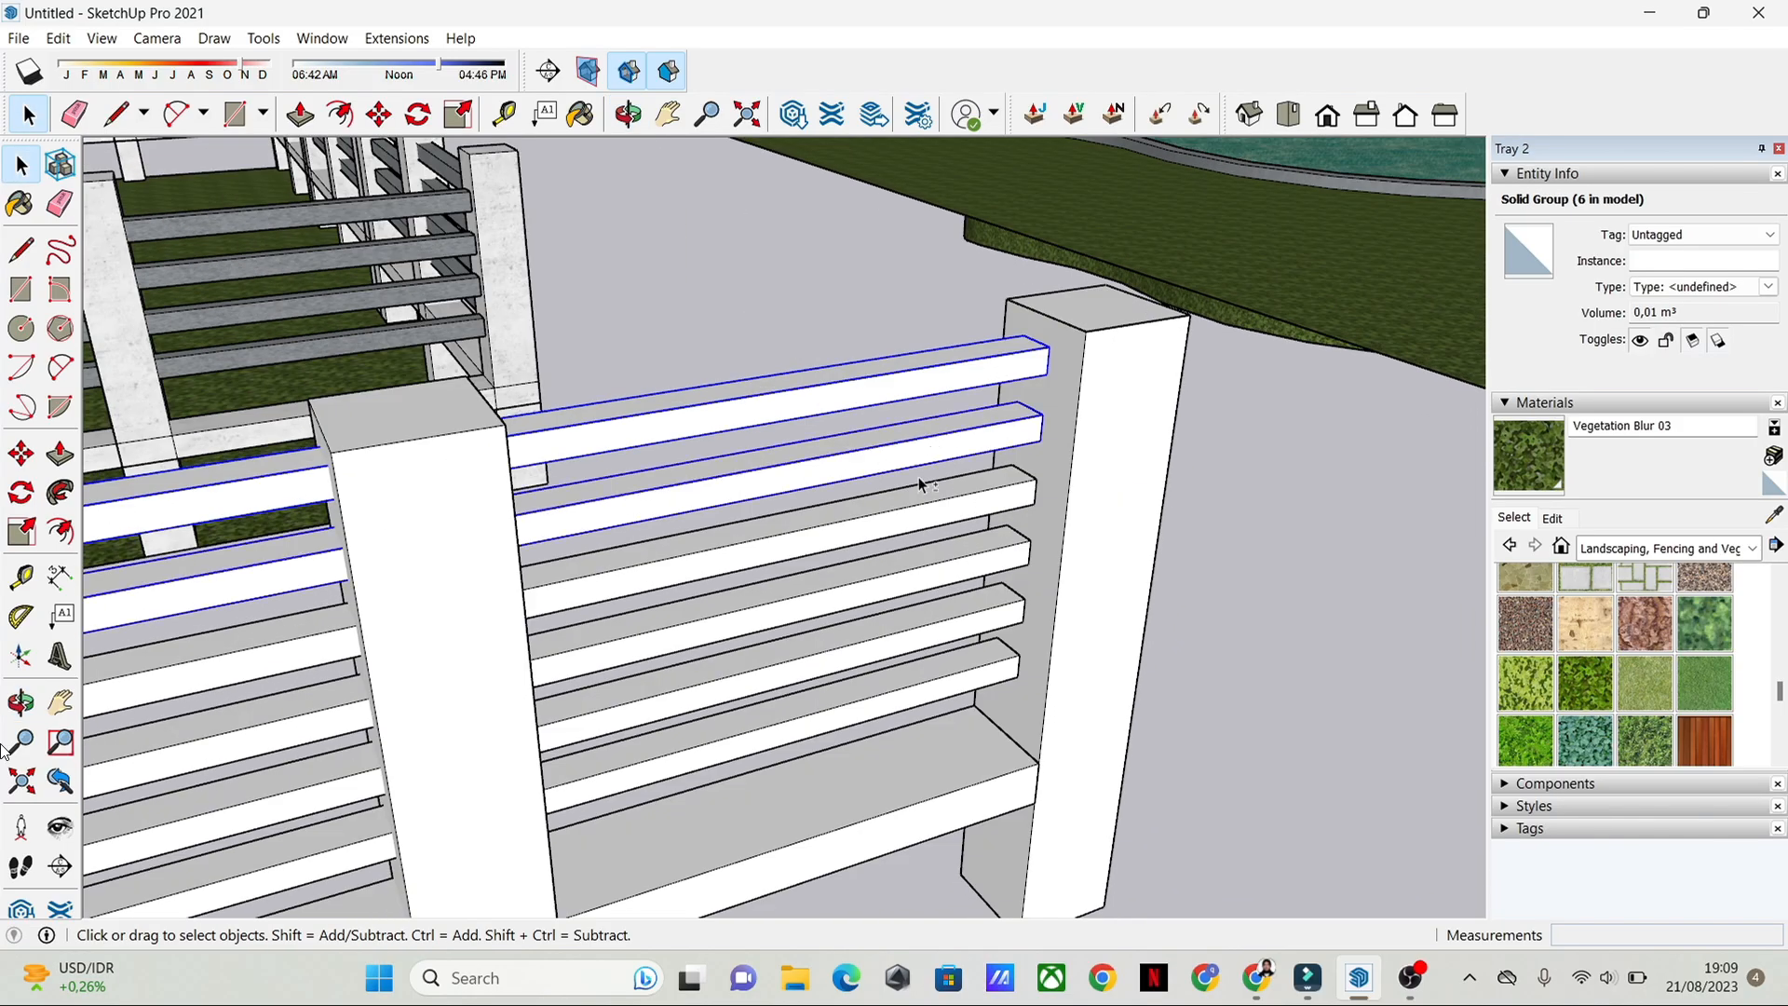
pyautogui.keyDown('shift'); pyautogui.click(924, 523); pyautogui.keyUp('shift')
pyautogui.click(929, 636)
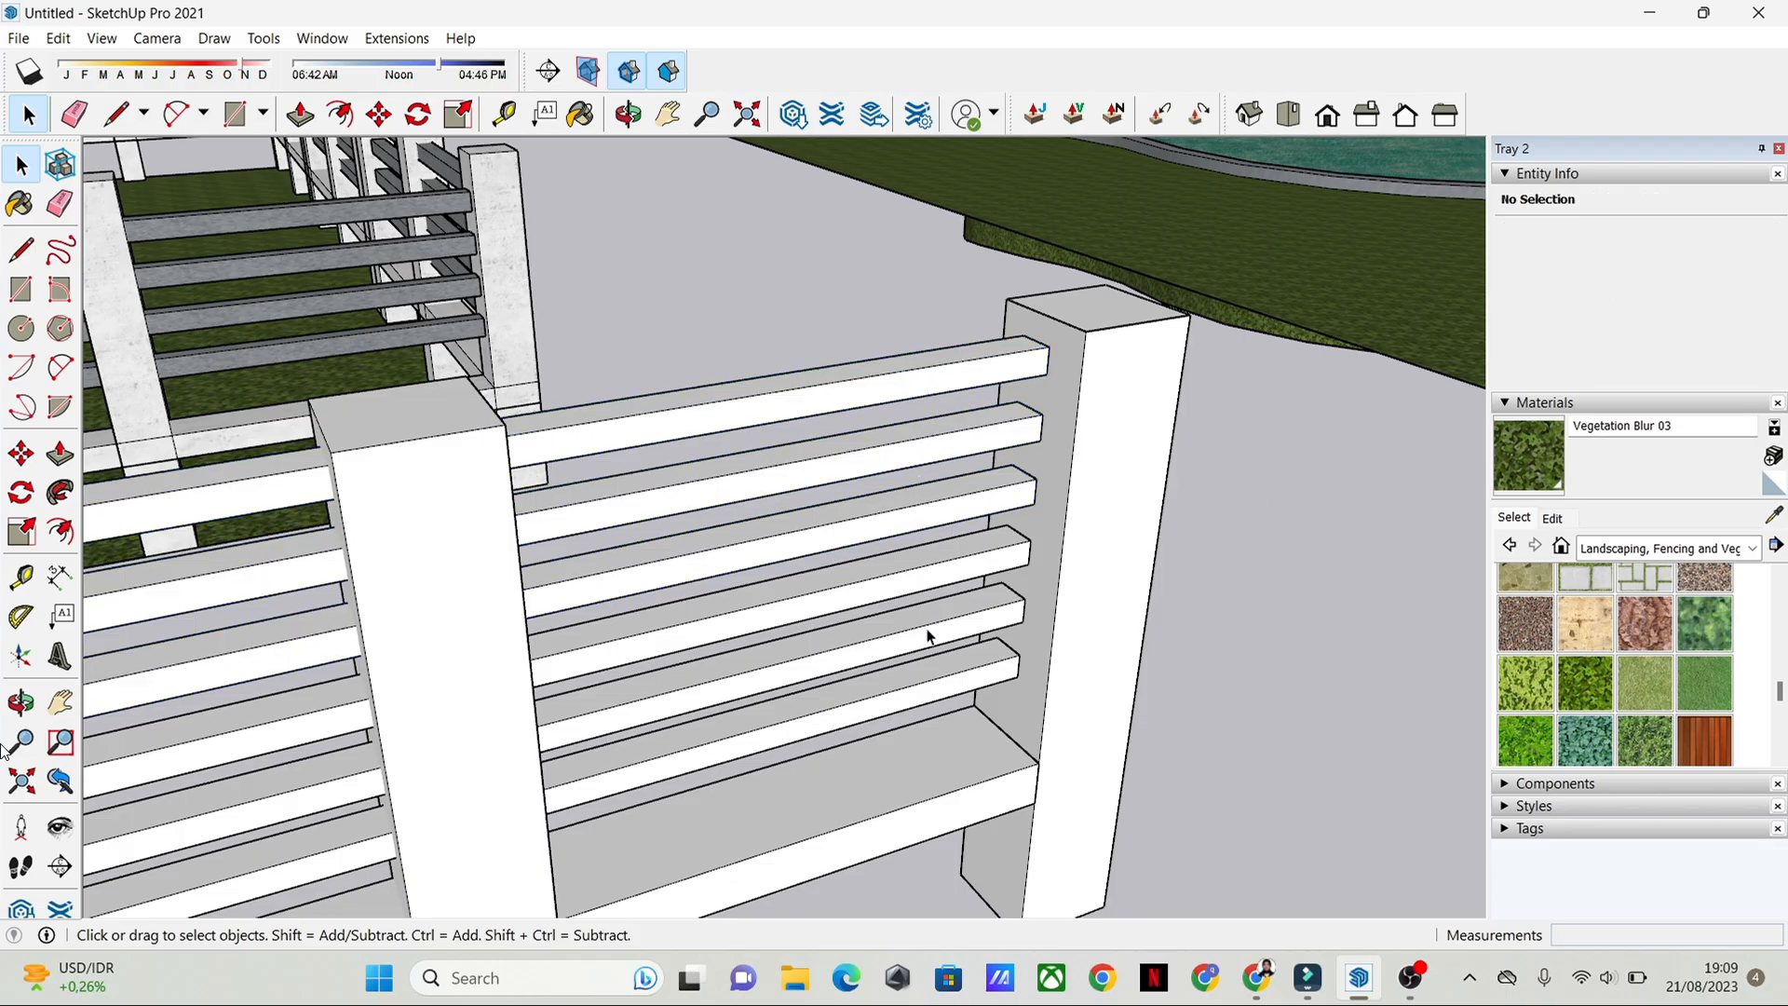
pyautogui.click(930, 379)
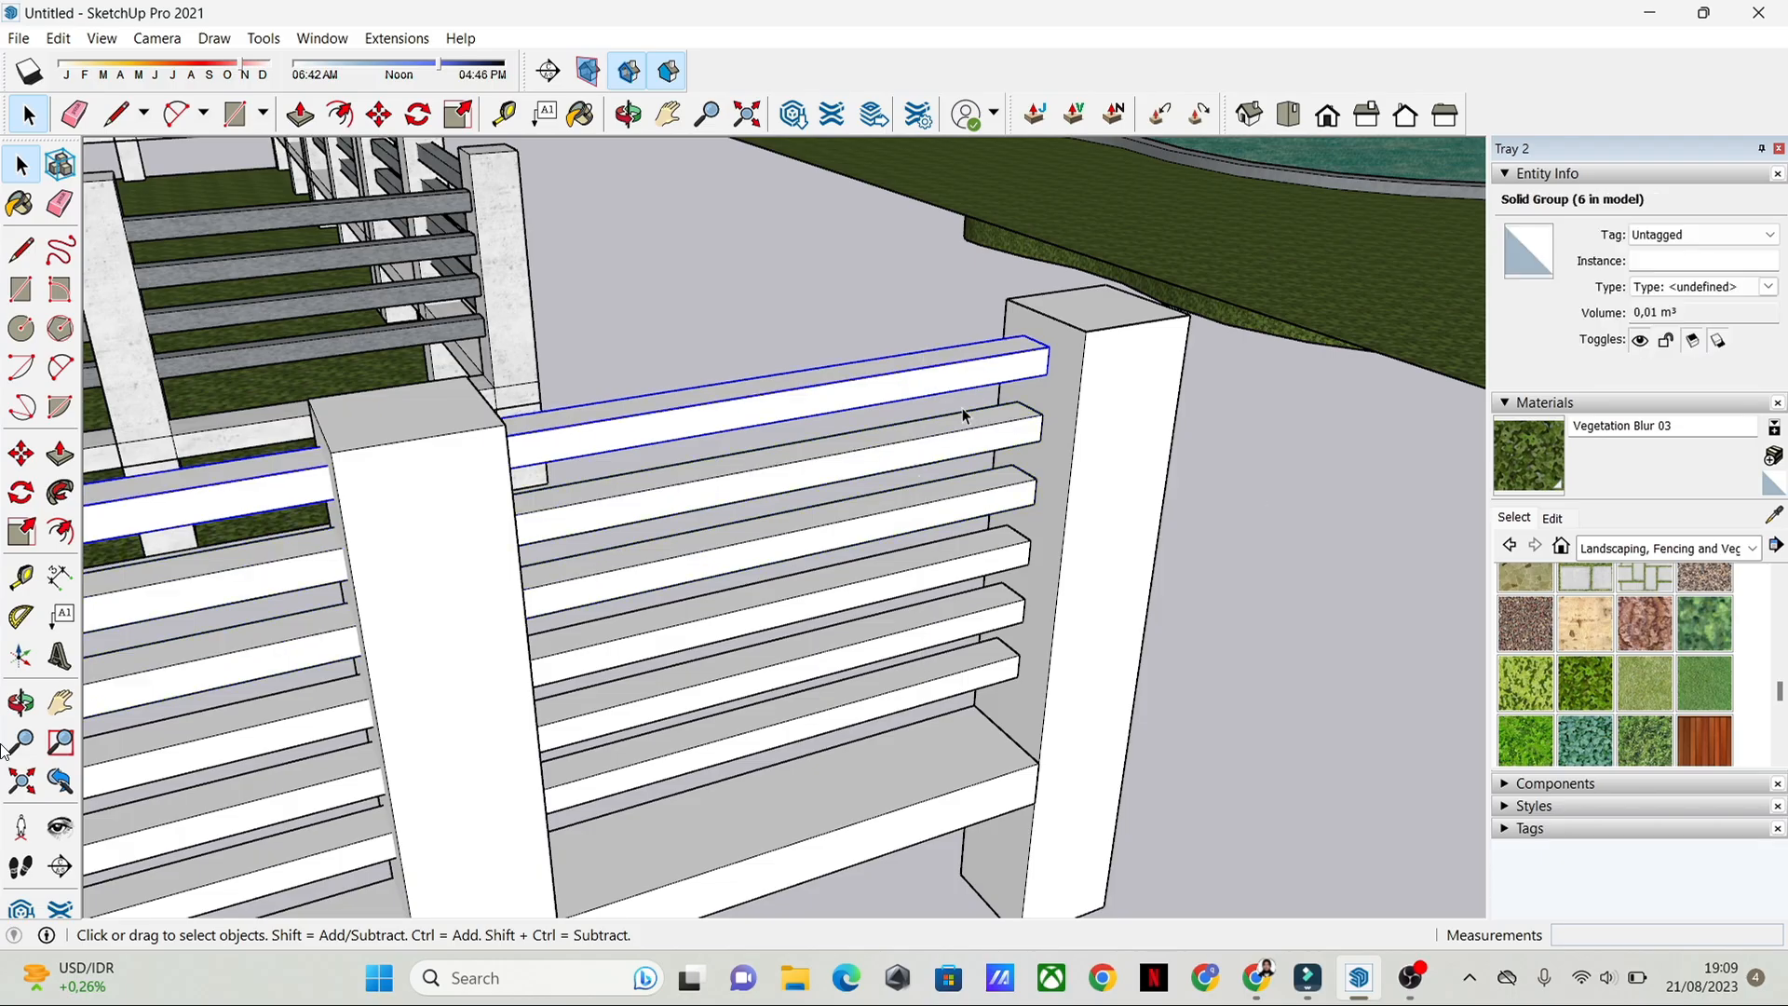
pyautogui.click(1224, 481)
# Step: Select all six thin rails and move them together so the top rail's end midpoint meets the midpoint of the pool-side end post's top edge
pyautogui.click(900, 381)
pyautogui.keyDown('shift'); pyautogui.click(941, 454); pyautogui.keyUp('shift')
pyautogui.keyDown('shift'); pyautogui.click(939, 514); pyautogui.keyUp('shift')
pyautogui.keyDown('shift'); pyautogui.click(942, 574); pyautogui.keyUp('shift')
pyautogui.keyDown('shift'); pyautogui.click(960, 635); pyautogui.keyUp('shift')
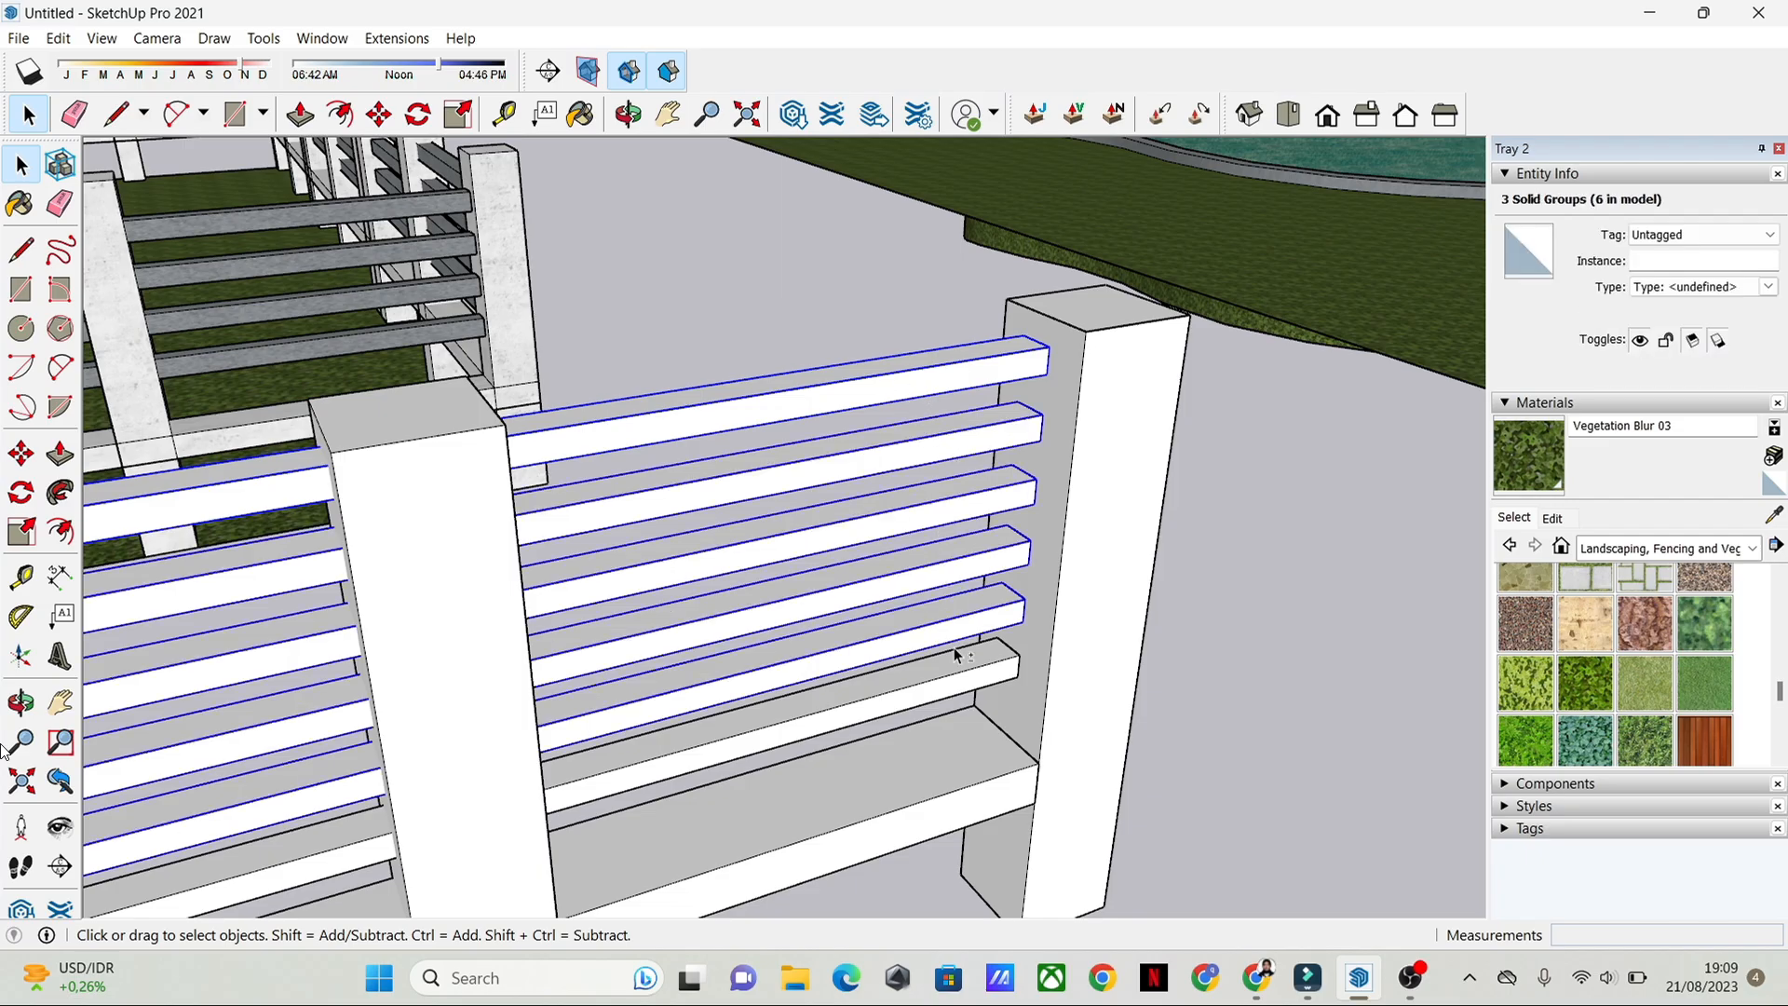
pyautogui.keyDown('shift'); pyautogui.click(993, 678); pyautogui.keyUp('shift')
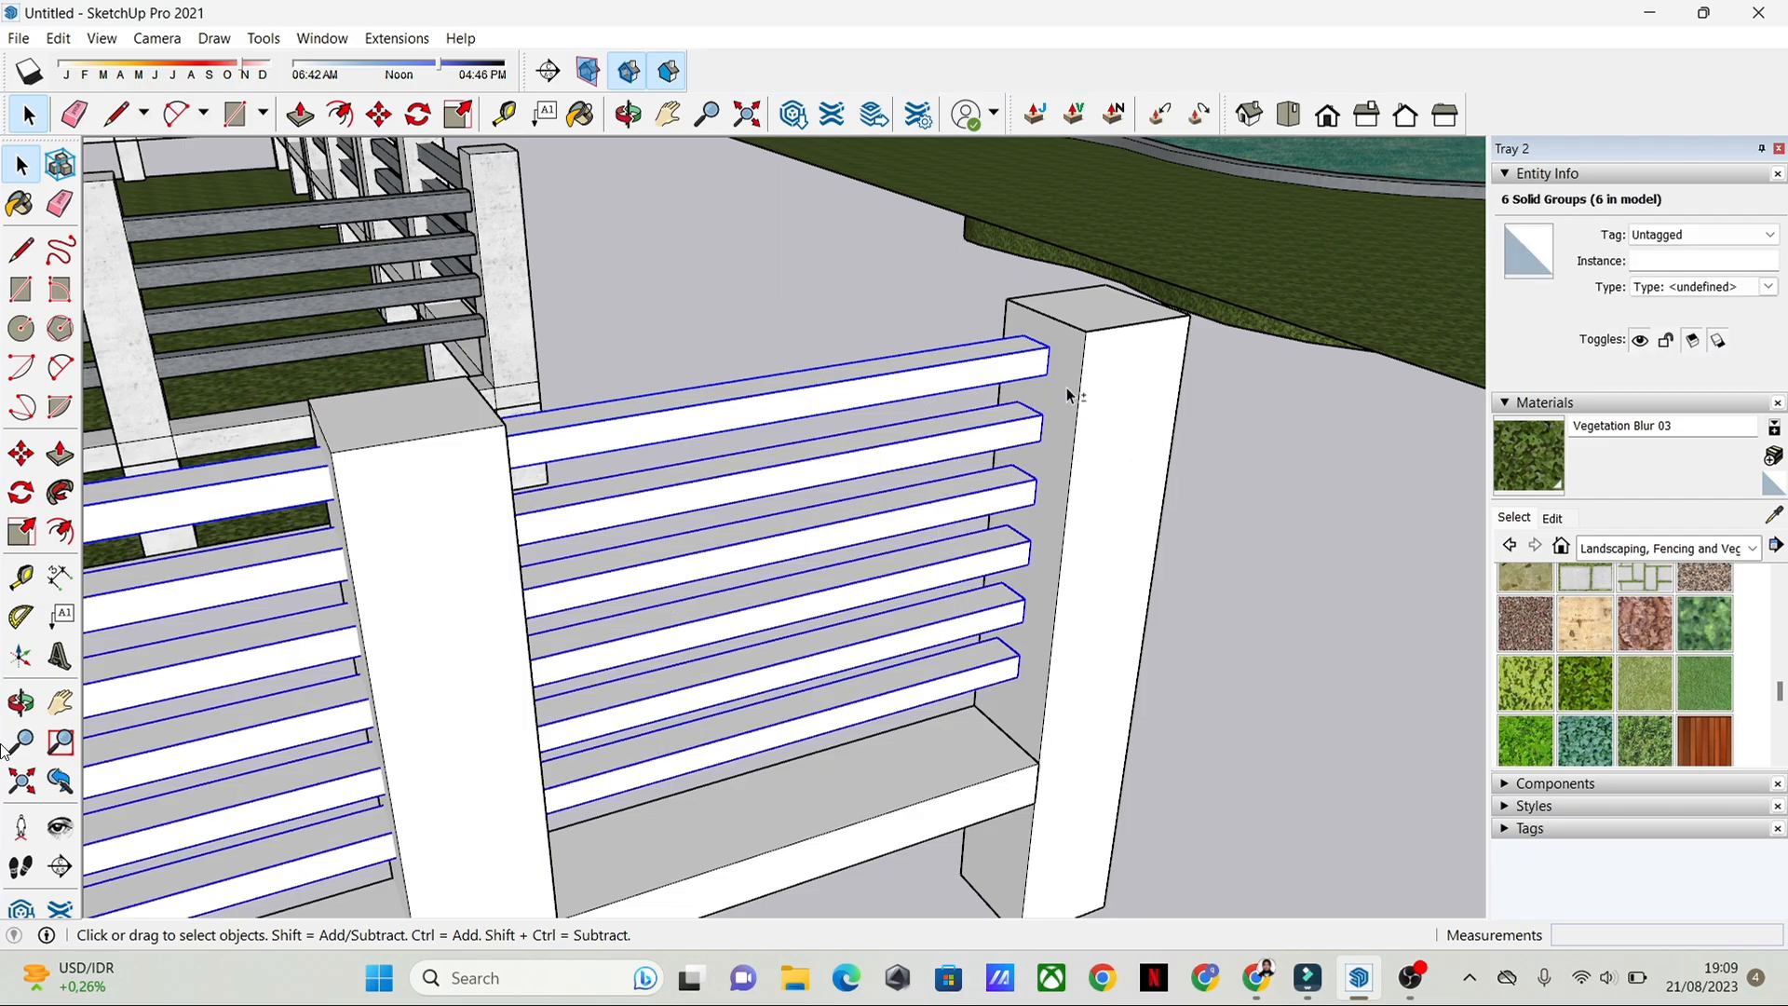
pyautogui.scroll(3, 1040, 356)
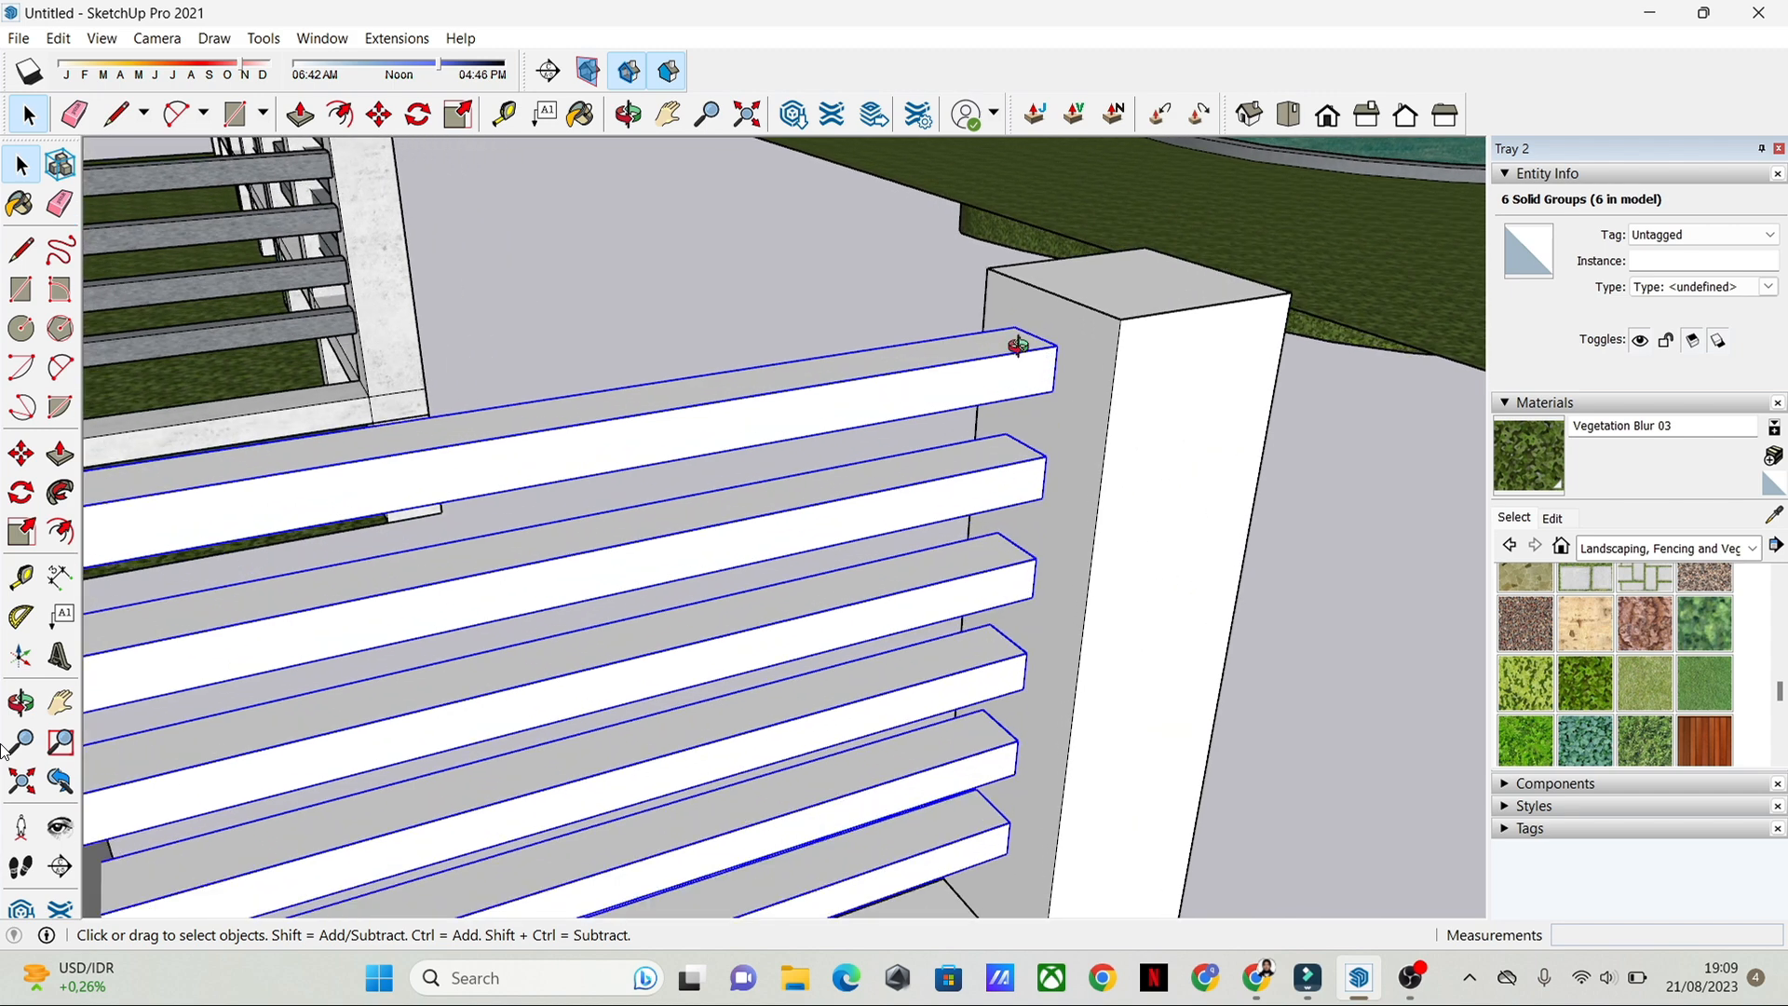
pyautogui.moveTo(1041, 359); pyautogui.dragTo(1091, 382, button='middle')
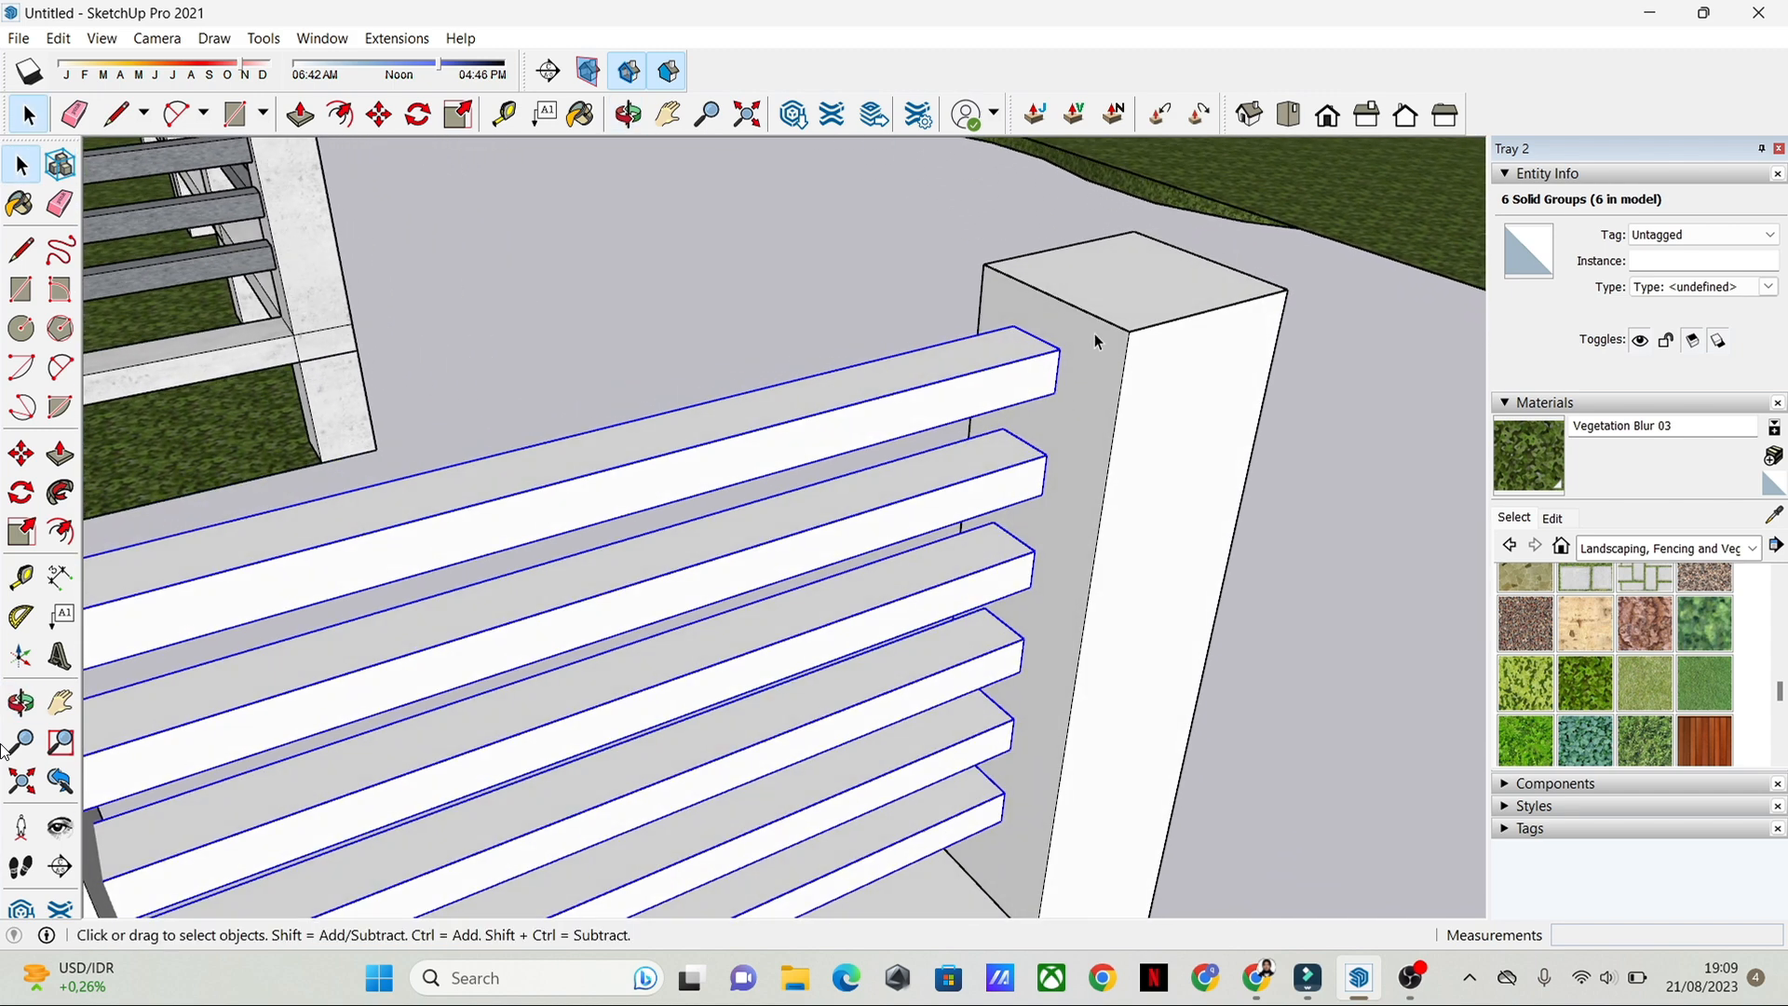
pyautogui.press('m')
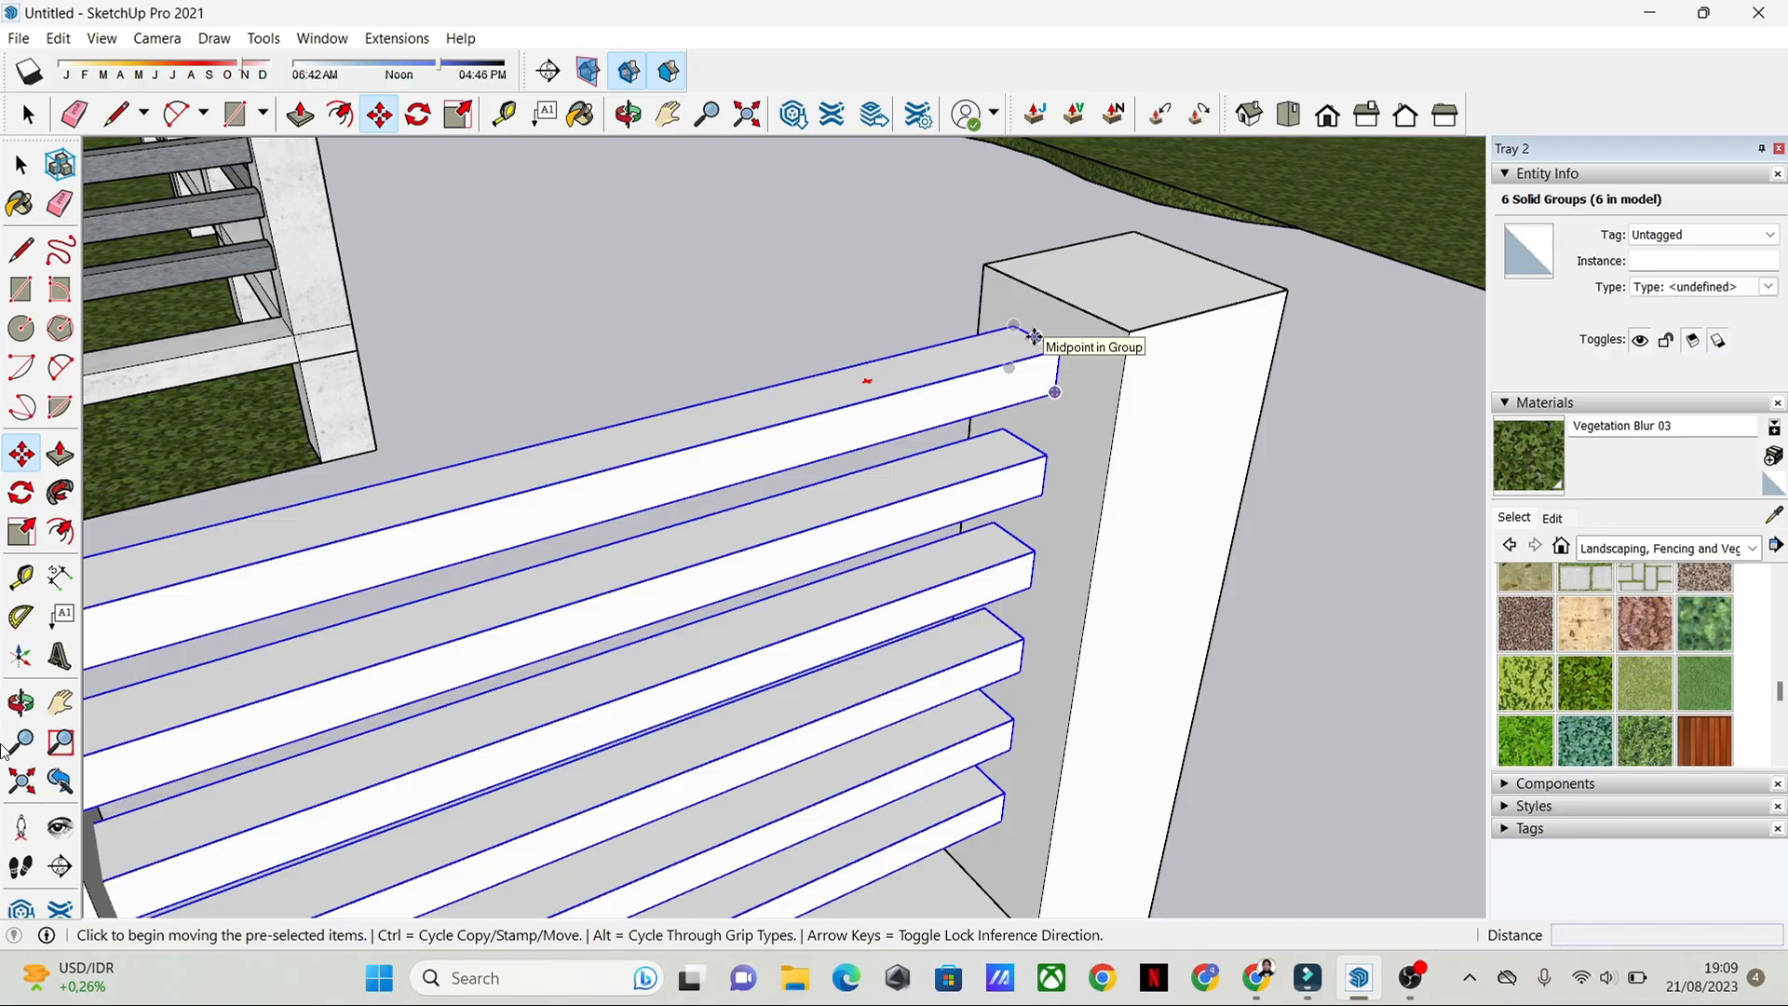
pyautogui.scroll(3, 1034, 337)
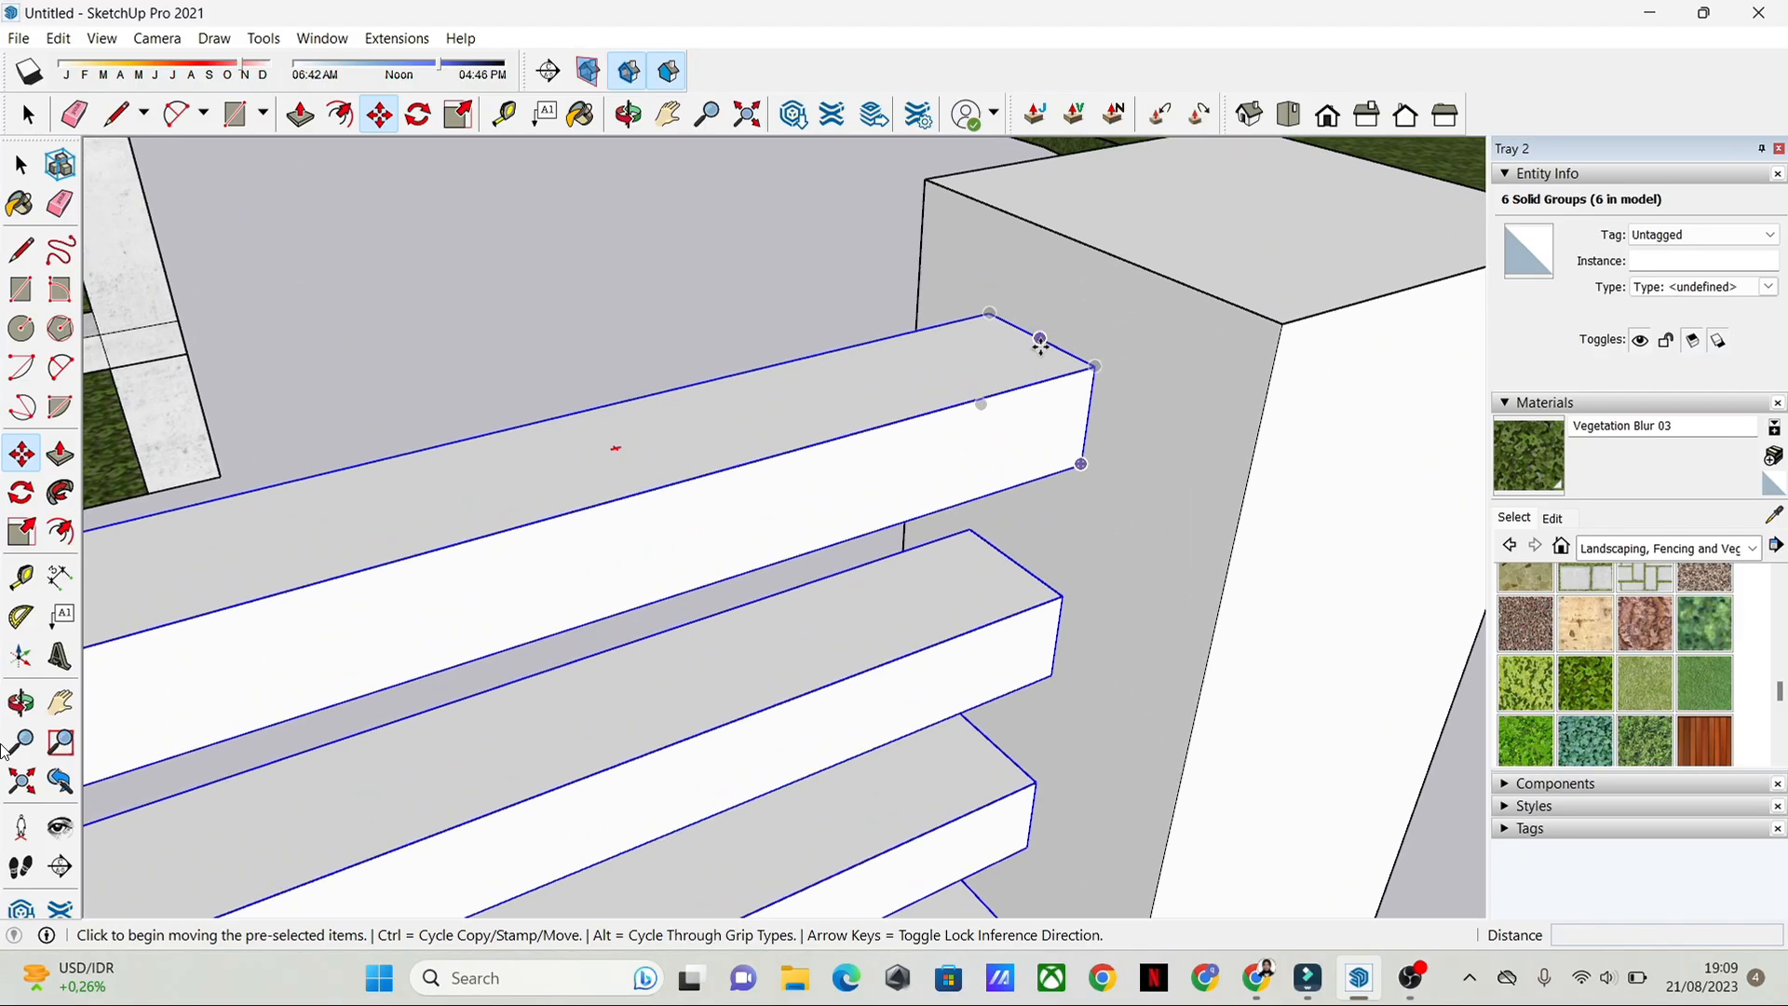
pyautogui.click(1036, 338)
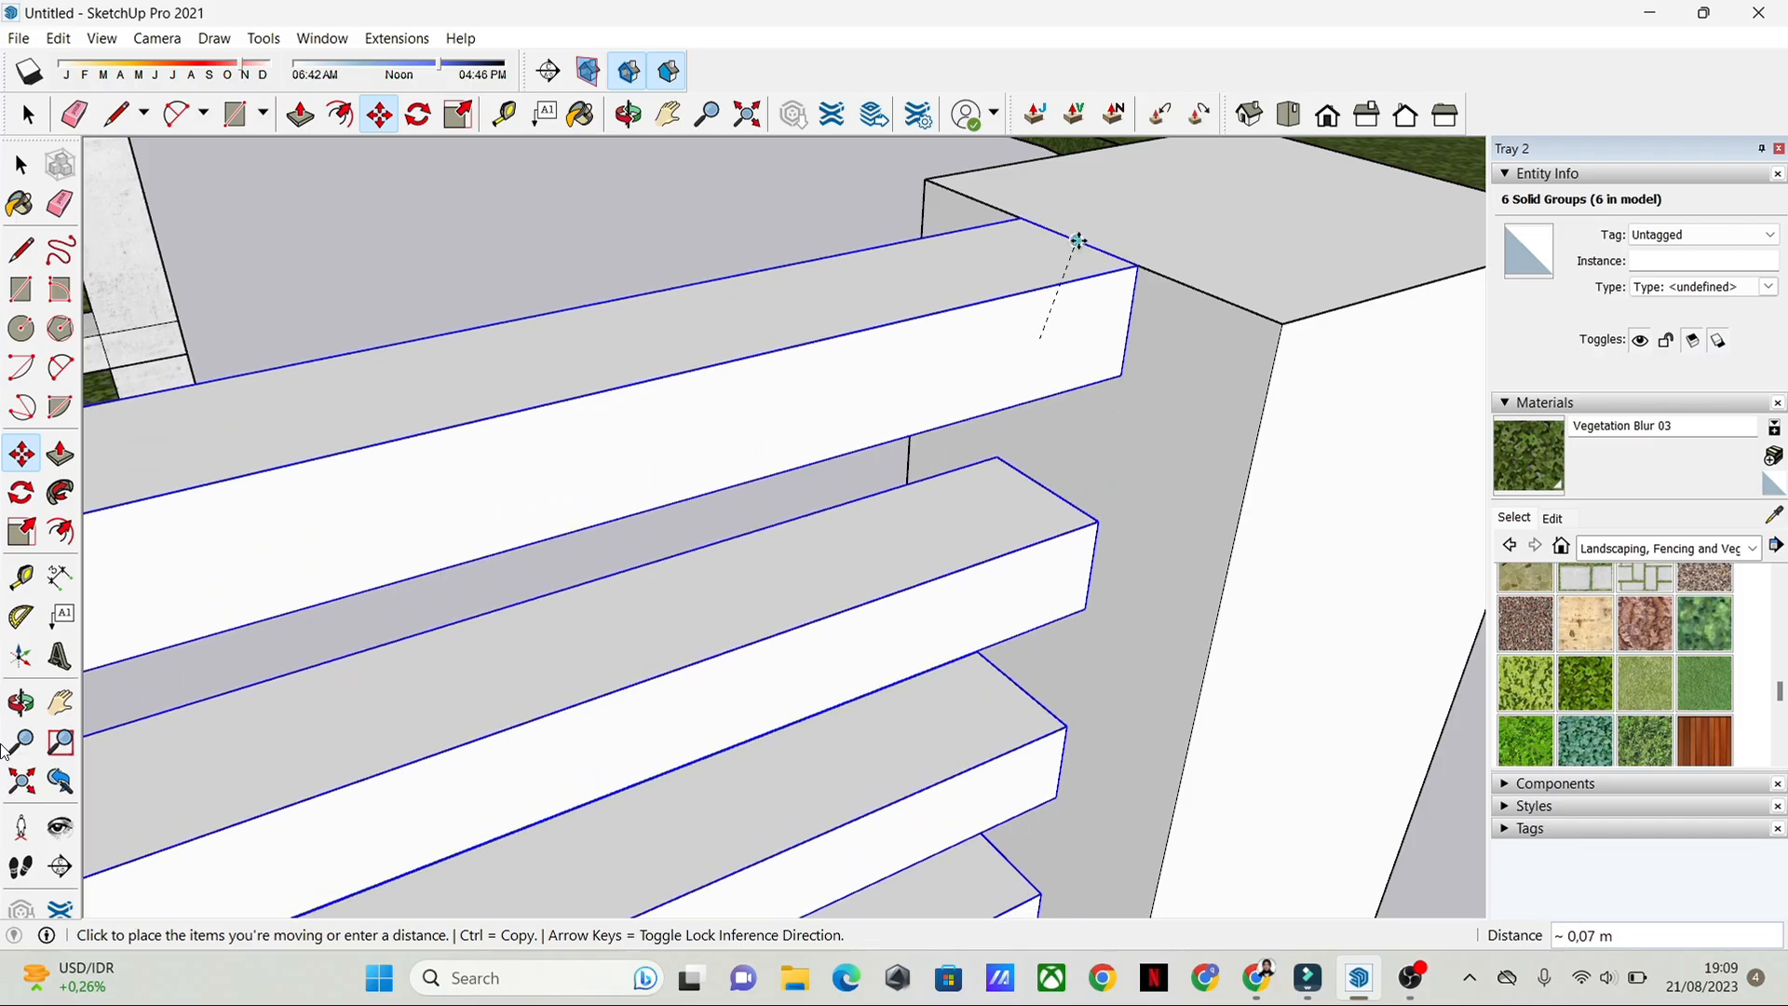
pyautogui.click(1078, 244)
# Step: Move the six centred thin rails straight down 0.15 m from the post's top edge and clear the selection
pyautogui.click(1077, 244)
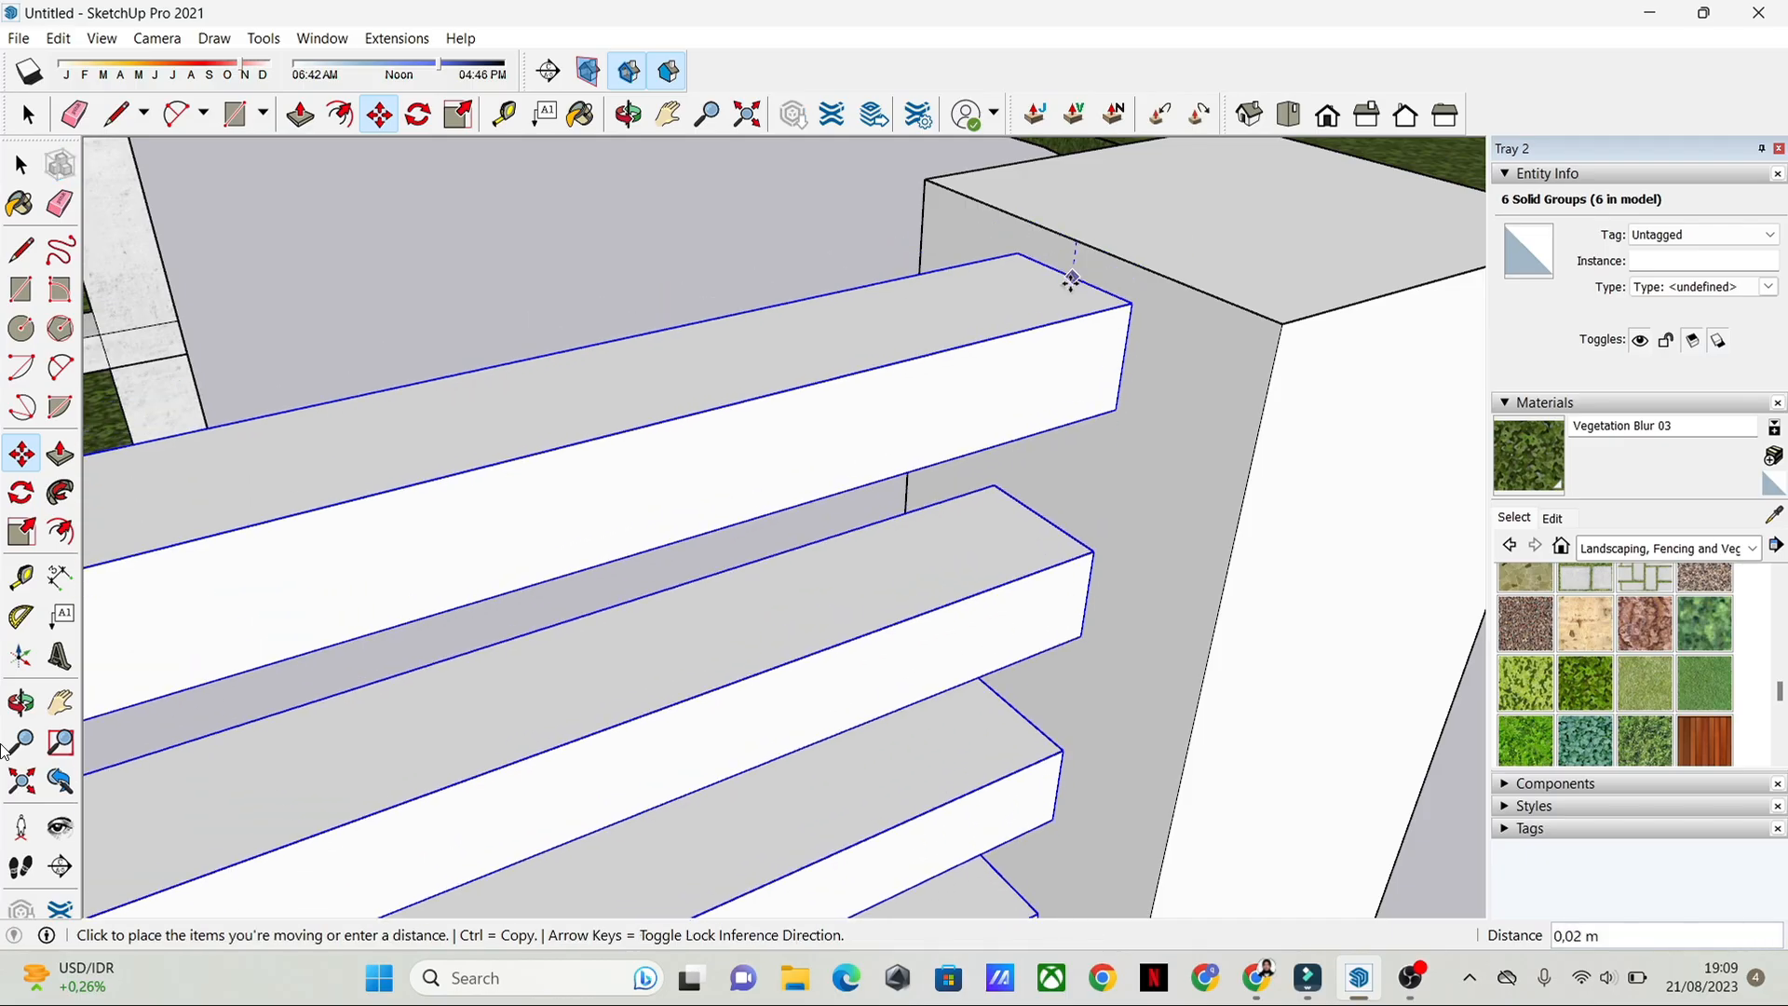
pyautogui.scroll(4, 1072, 281)
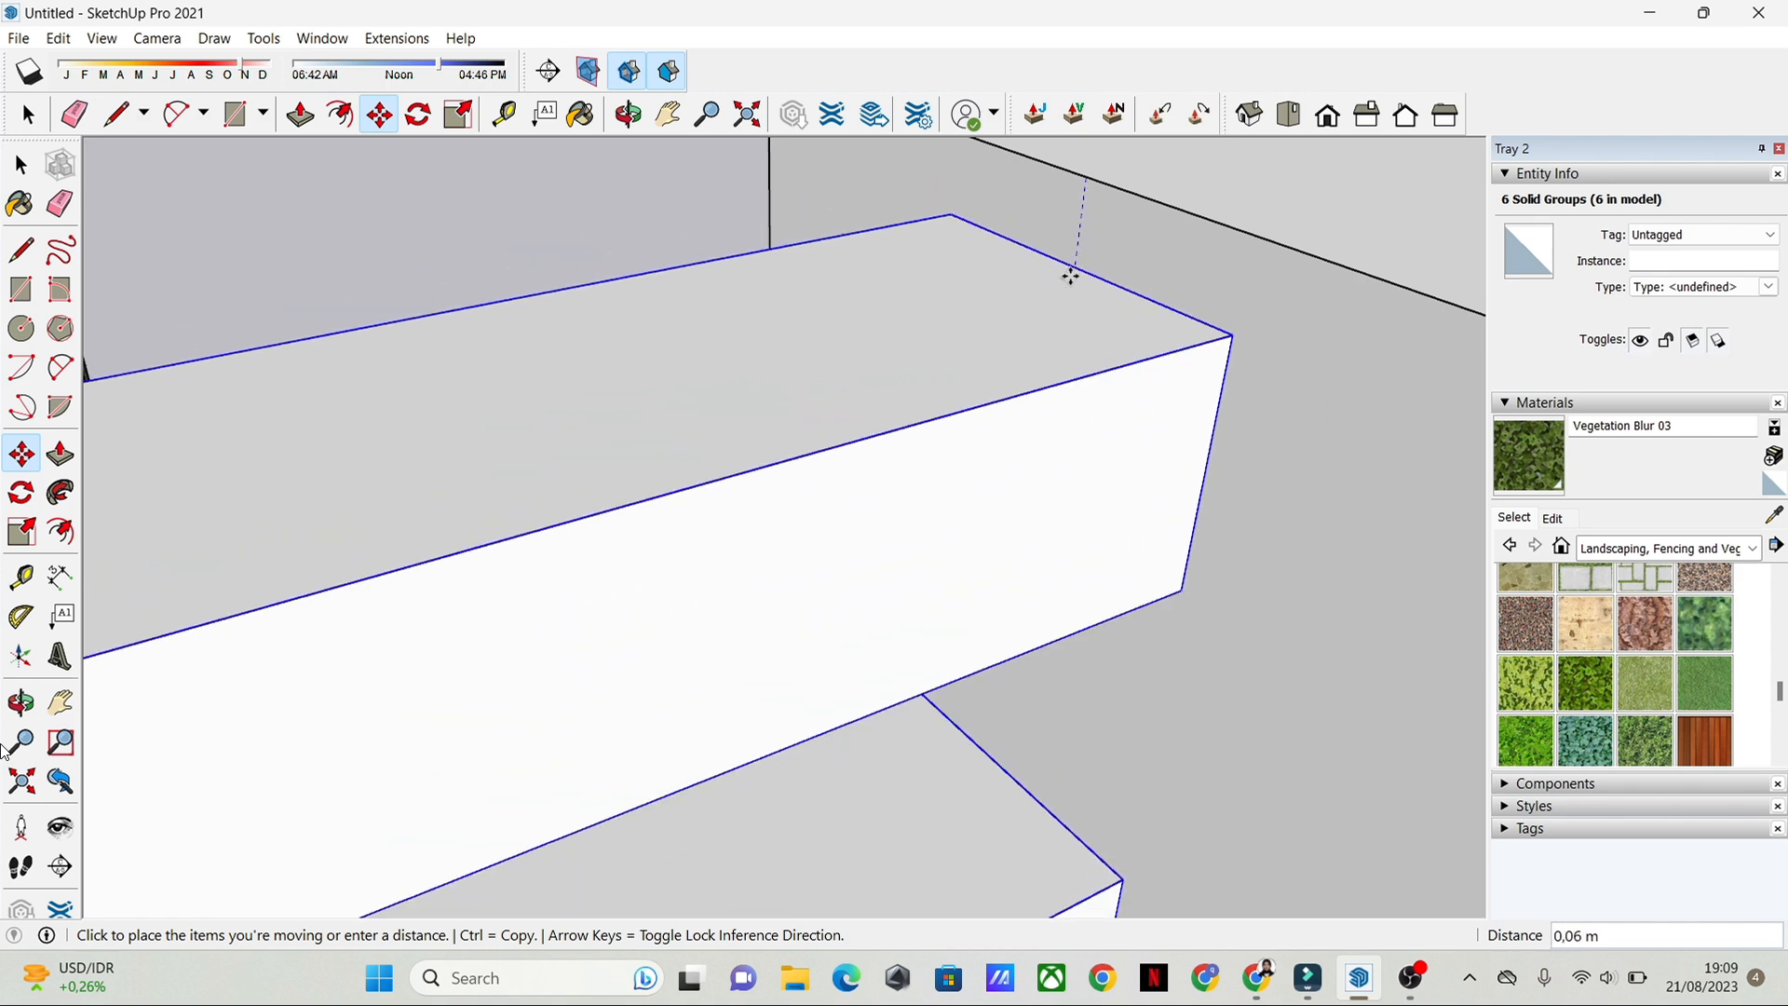
pyautogui.scroll(-5, 1076, 271)
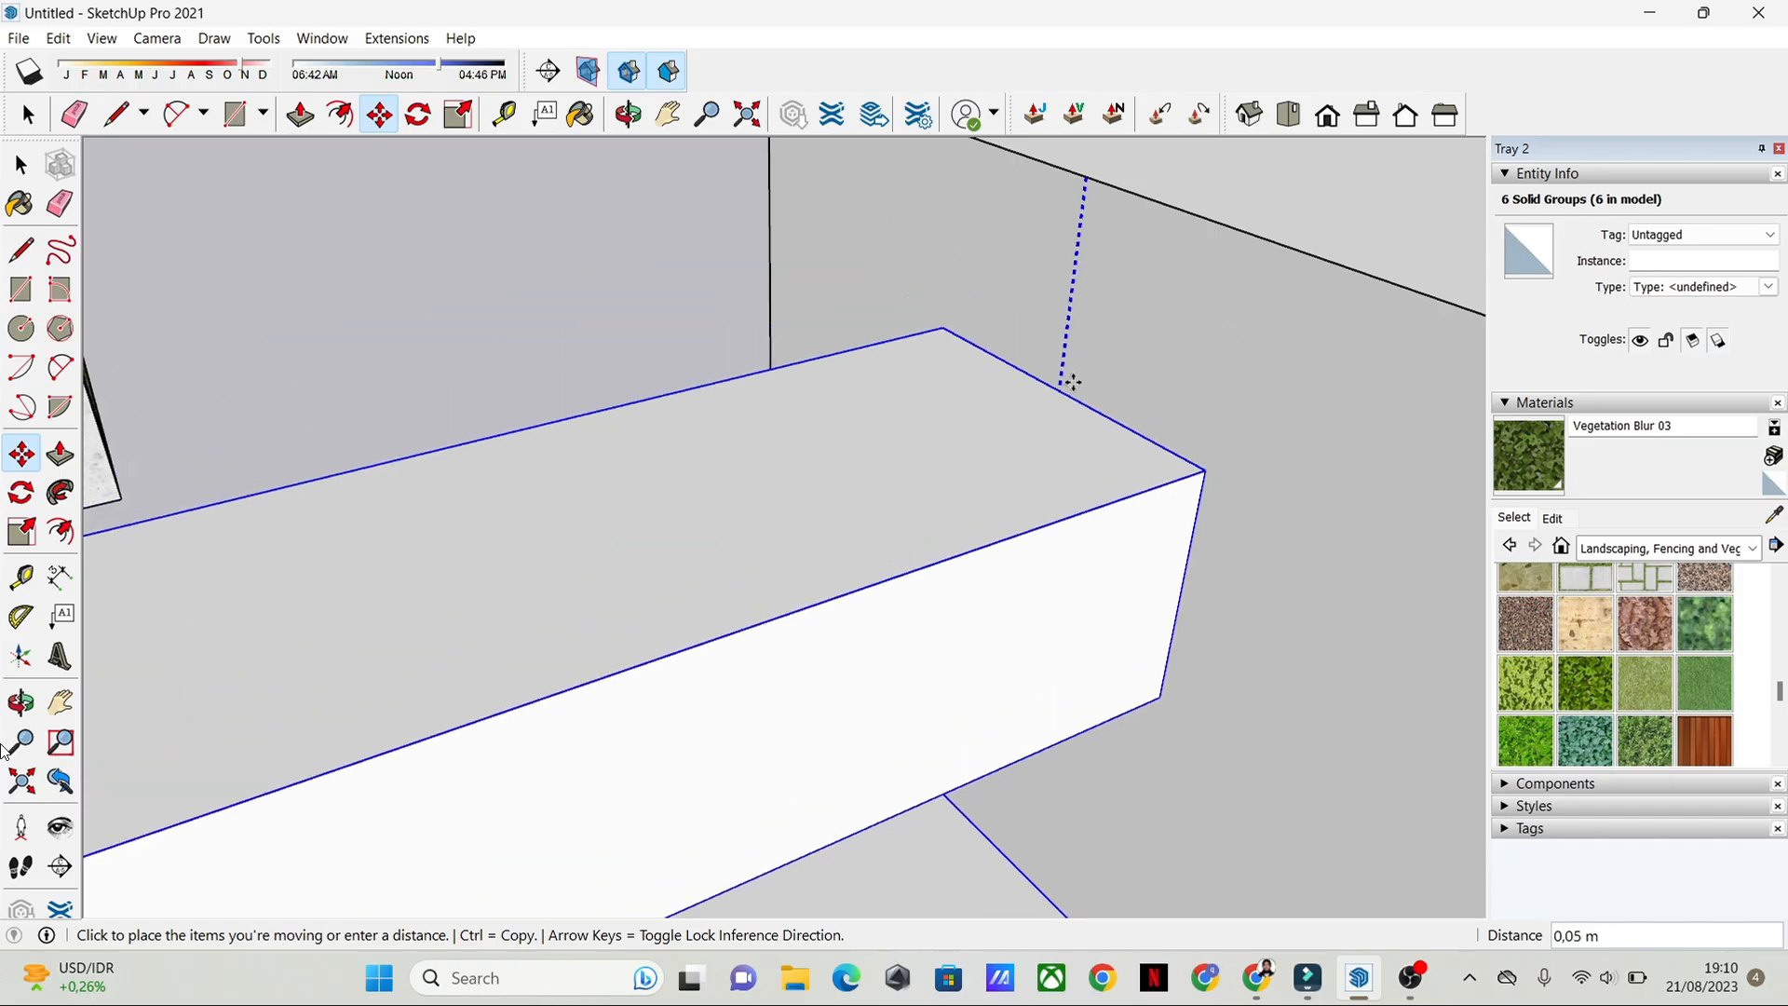
pyautogui.click(1054, 616)
pyautogui.moveTo(1053, 615); pyautogui.dragTo(1070, 411, button='middle')
pyautogui.scroll(-10, 1076, 438)
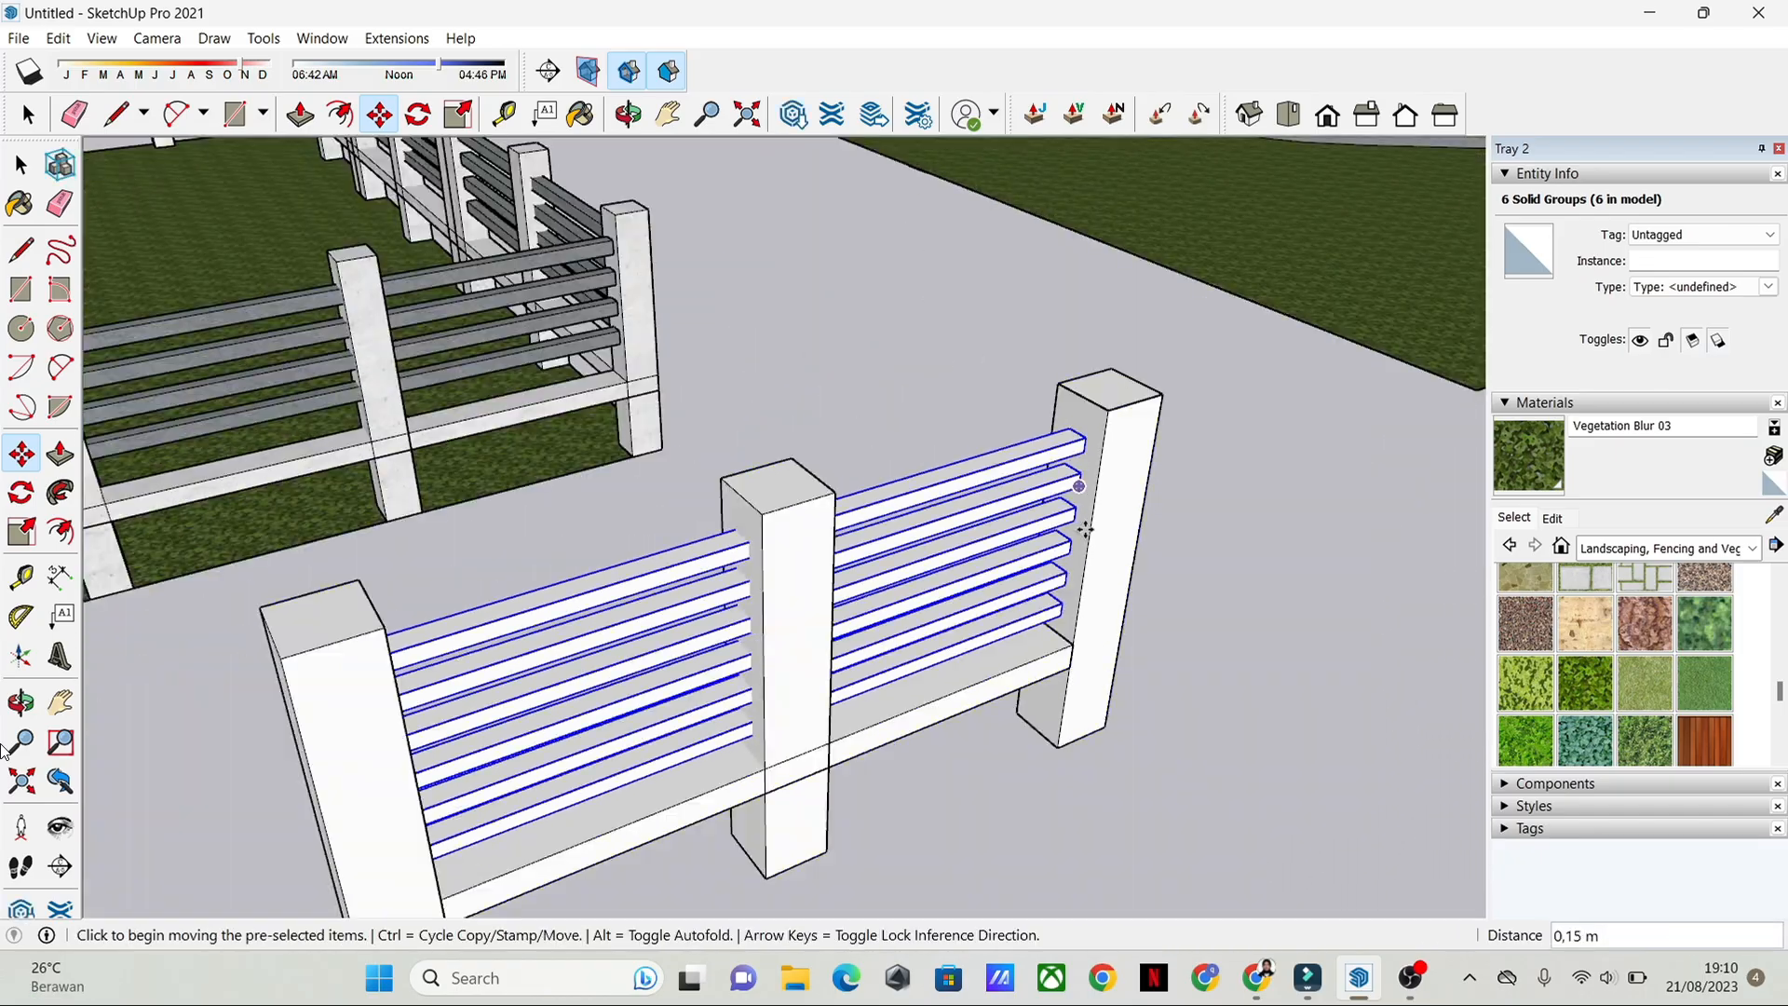
pyautogui.press('space')
pyautogui.scroll(-1, 1153, 644)
pyautogui.moveTo(1154, 644); pyautogui.dragTo(987, 607, button='middle')
pyautogui.click(1290, 663)
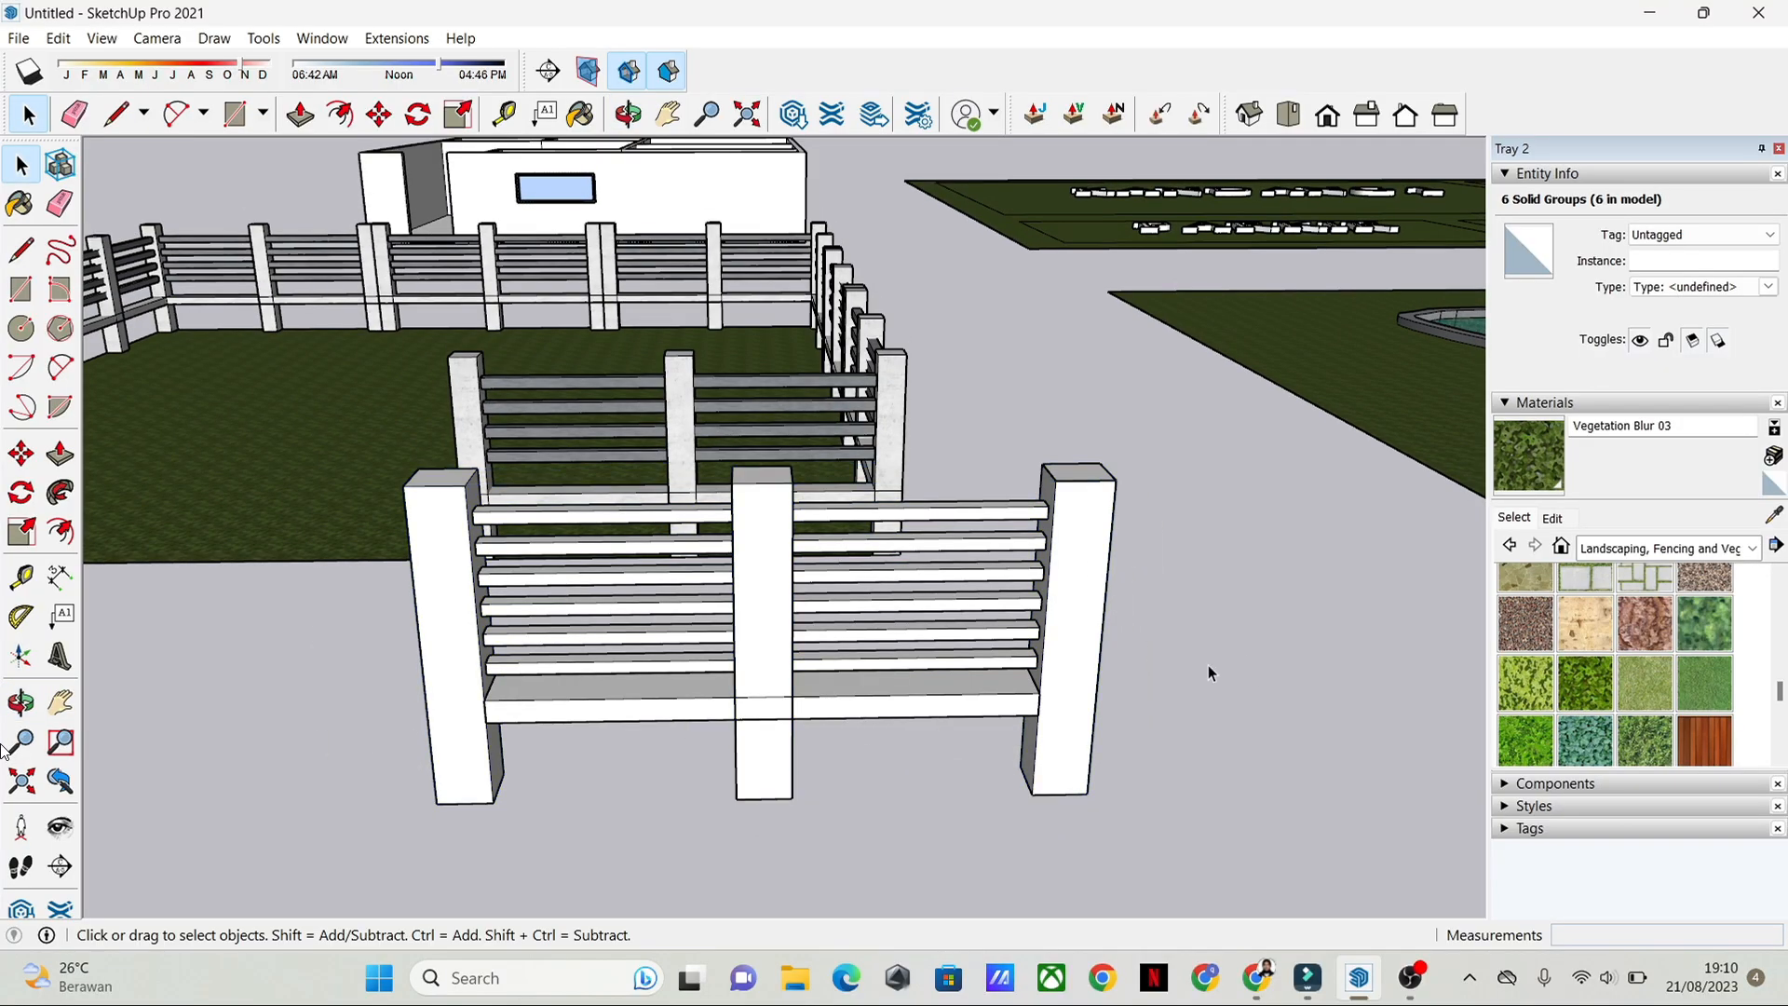
# Step: Paint the three-post group with the Wood Floor material from the Wood collection
pyautogui.moveTo(1209, 665); pyautogui.dragTo(816, 359, button='middle')
pyautogui.scroll(3, 1160, 601)
pyautogui.click(1051, 517)
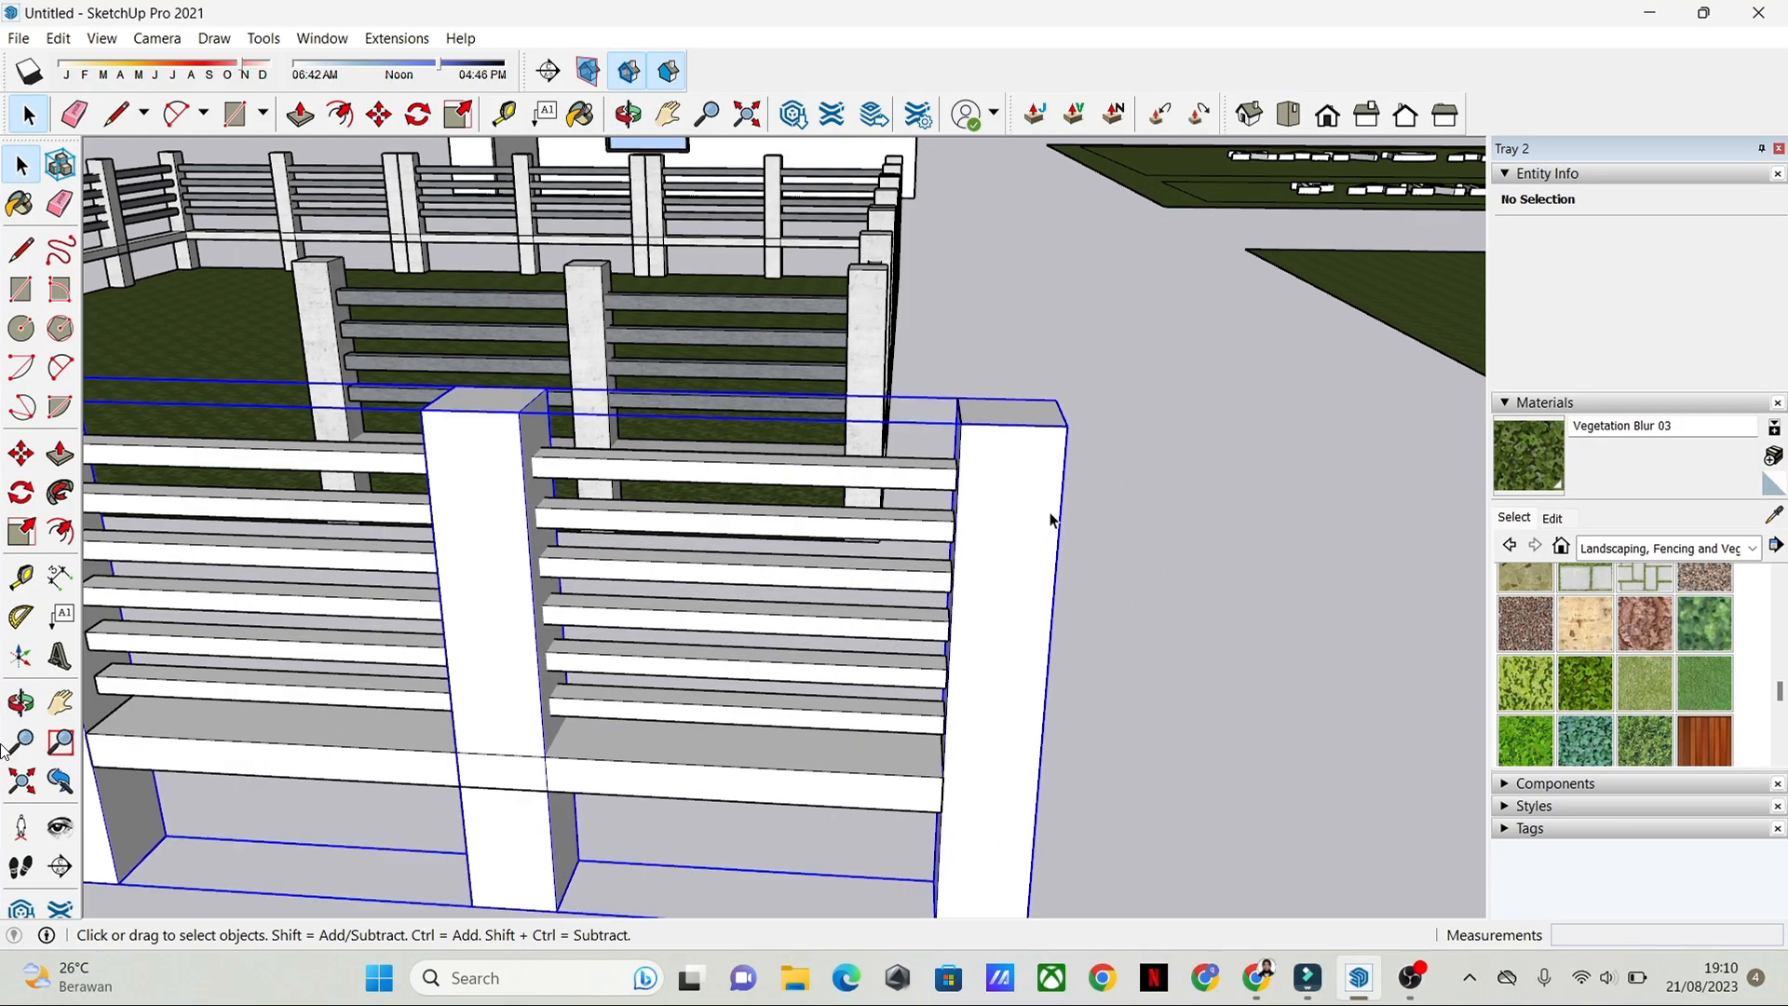
pyautogui.moveTo(1050, 517); pyautogui.dragTo(970, 427, button='middle')
pyautogui.click(1022, 467)
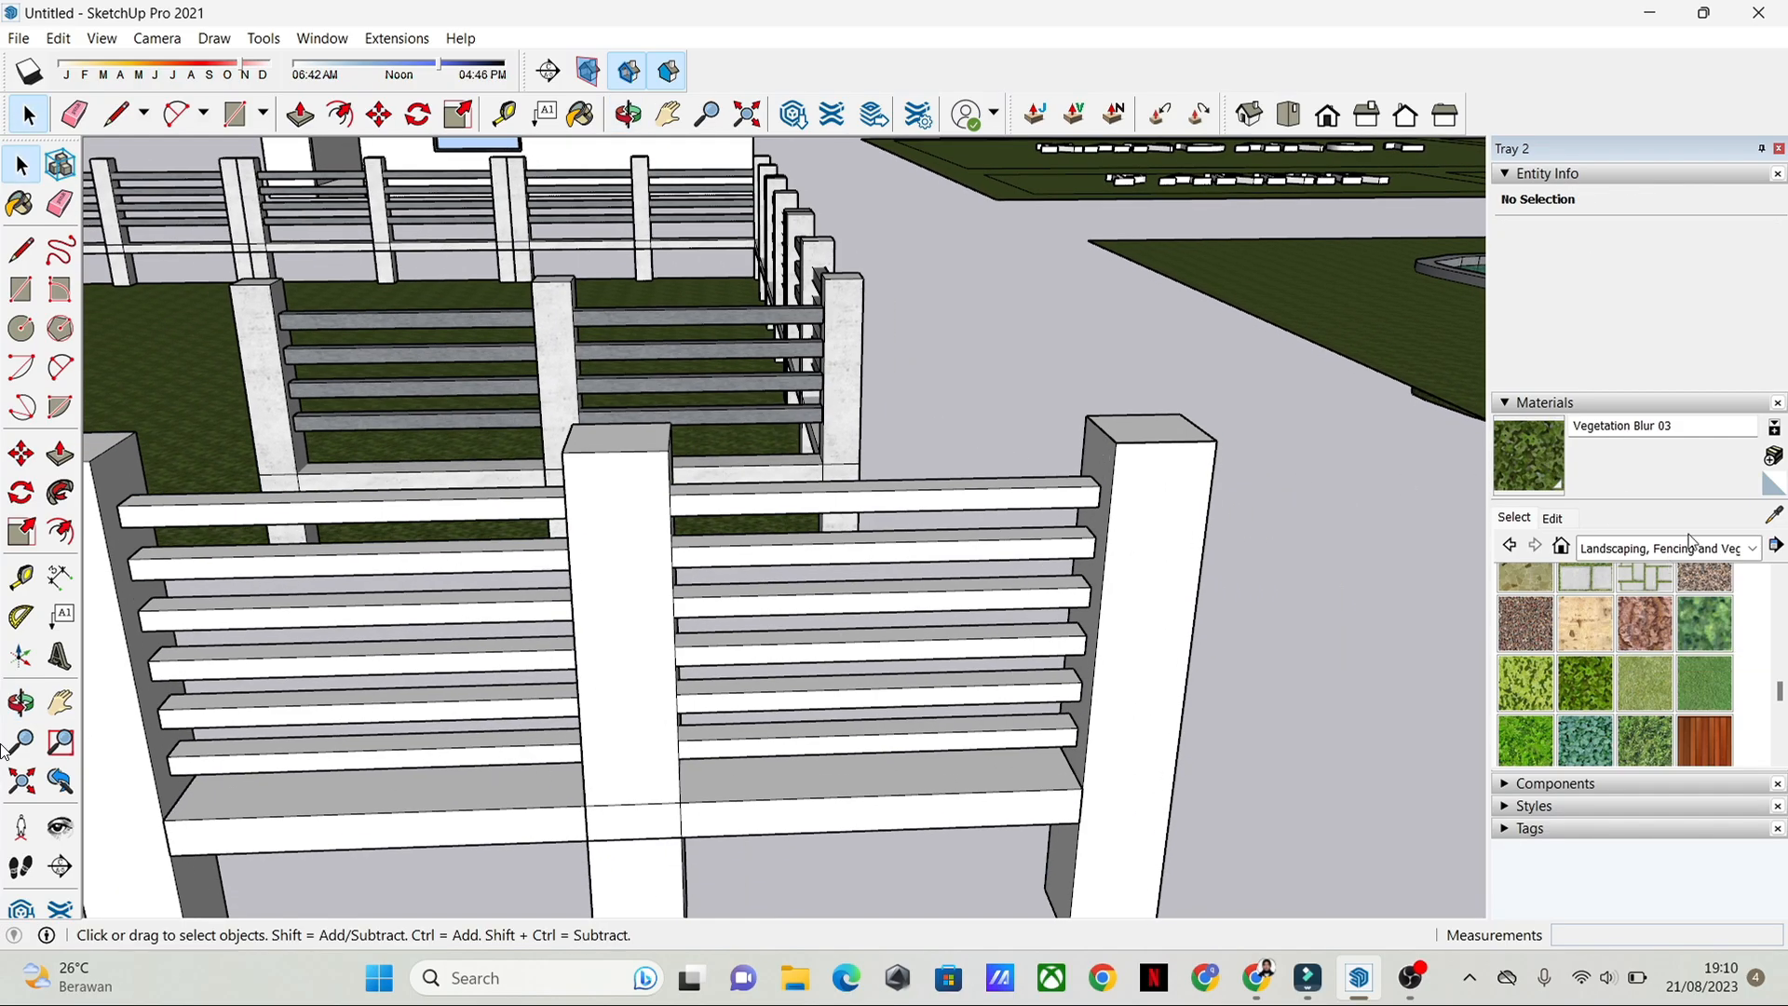
pyautogui.click(1754, 550)
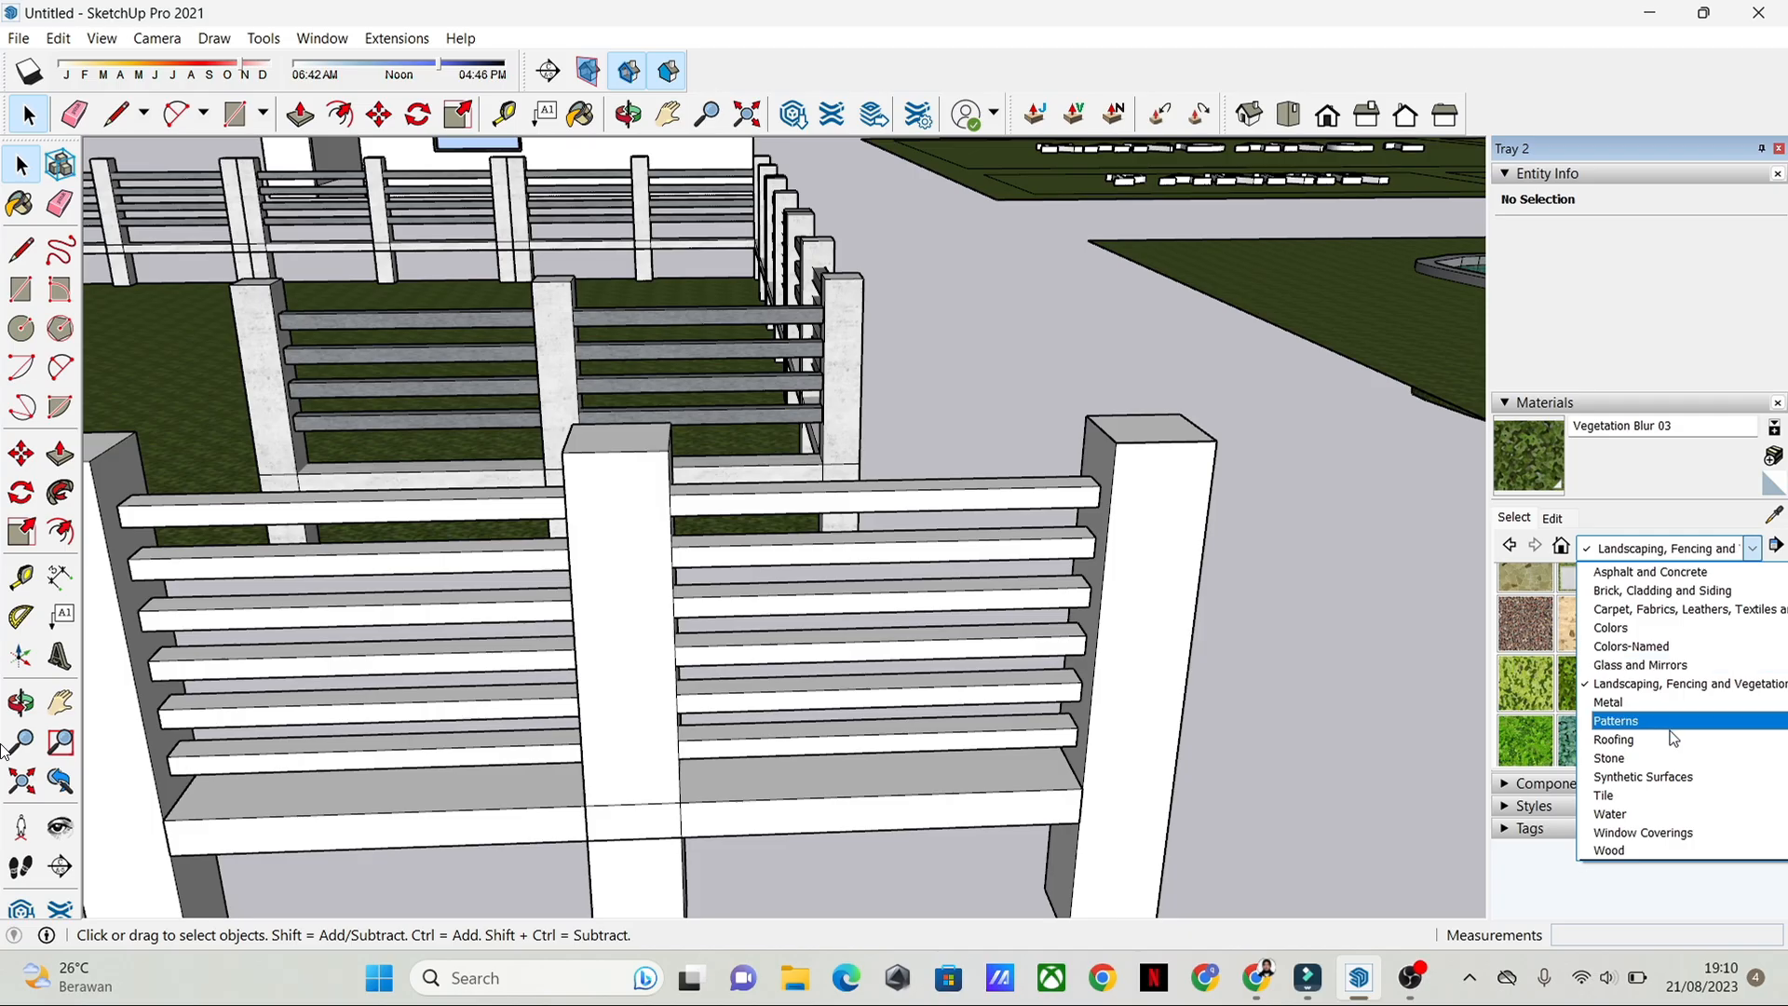
pyautogui.click(1658, 851)
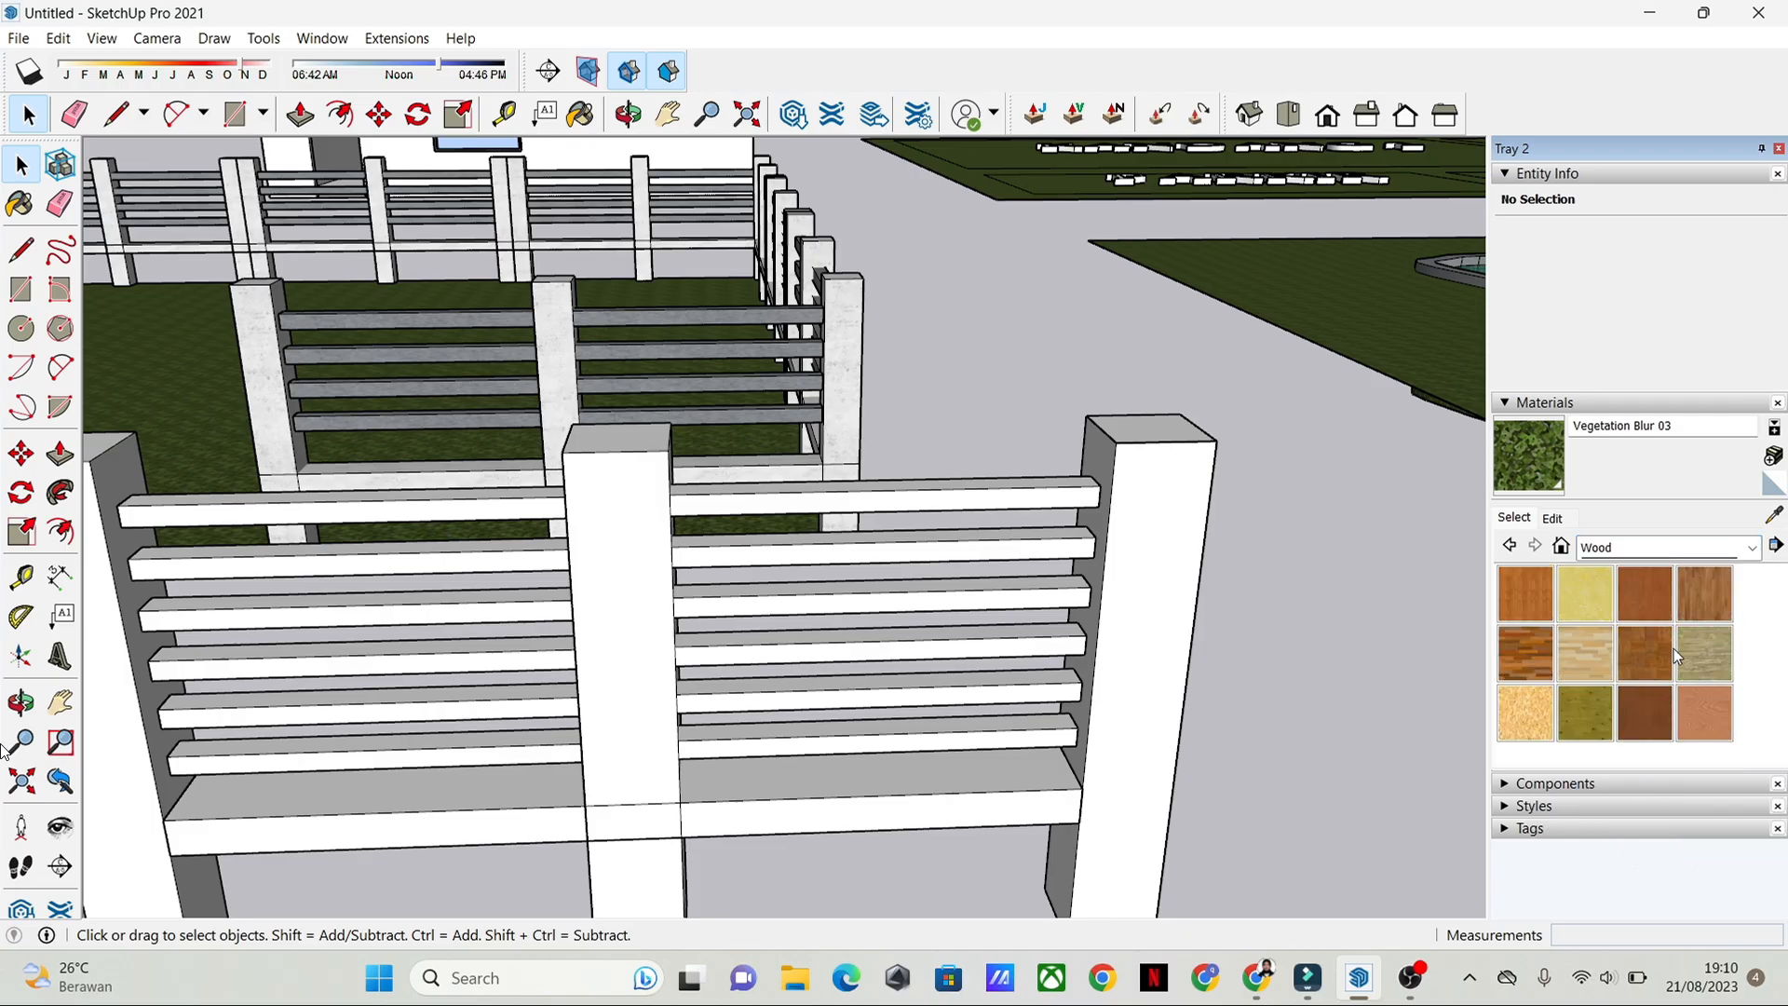
pyautogui.click(1722, 600)
pyautogui.click(1162, 466)
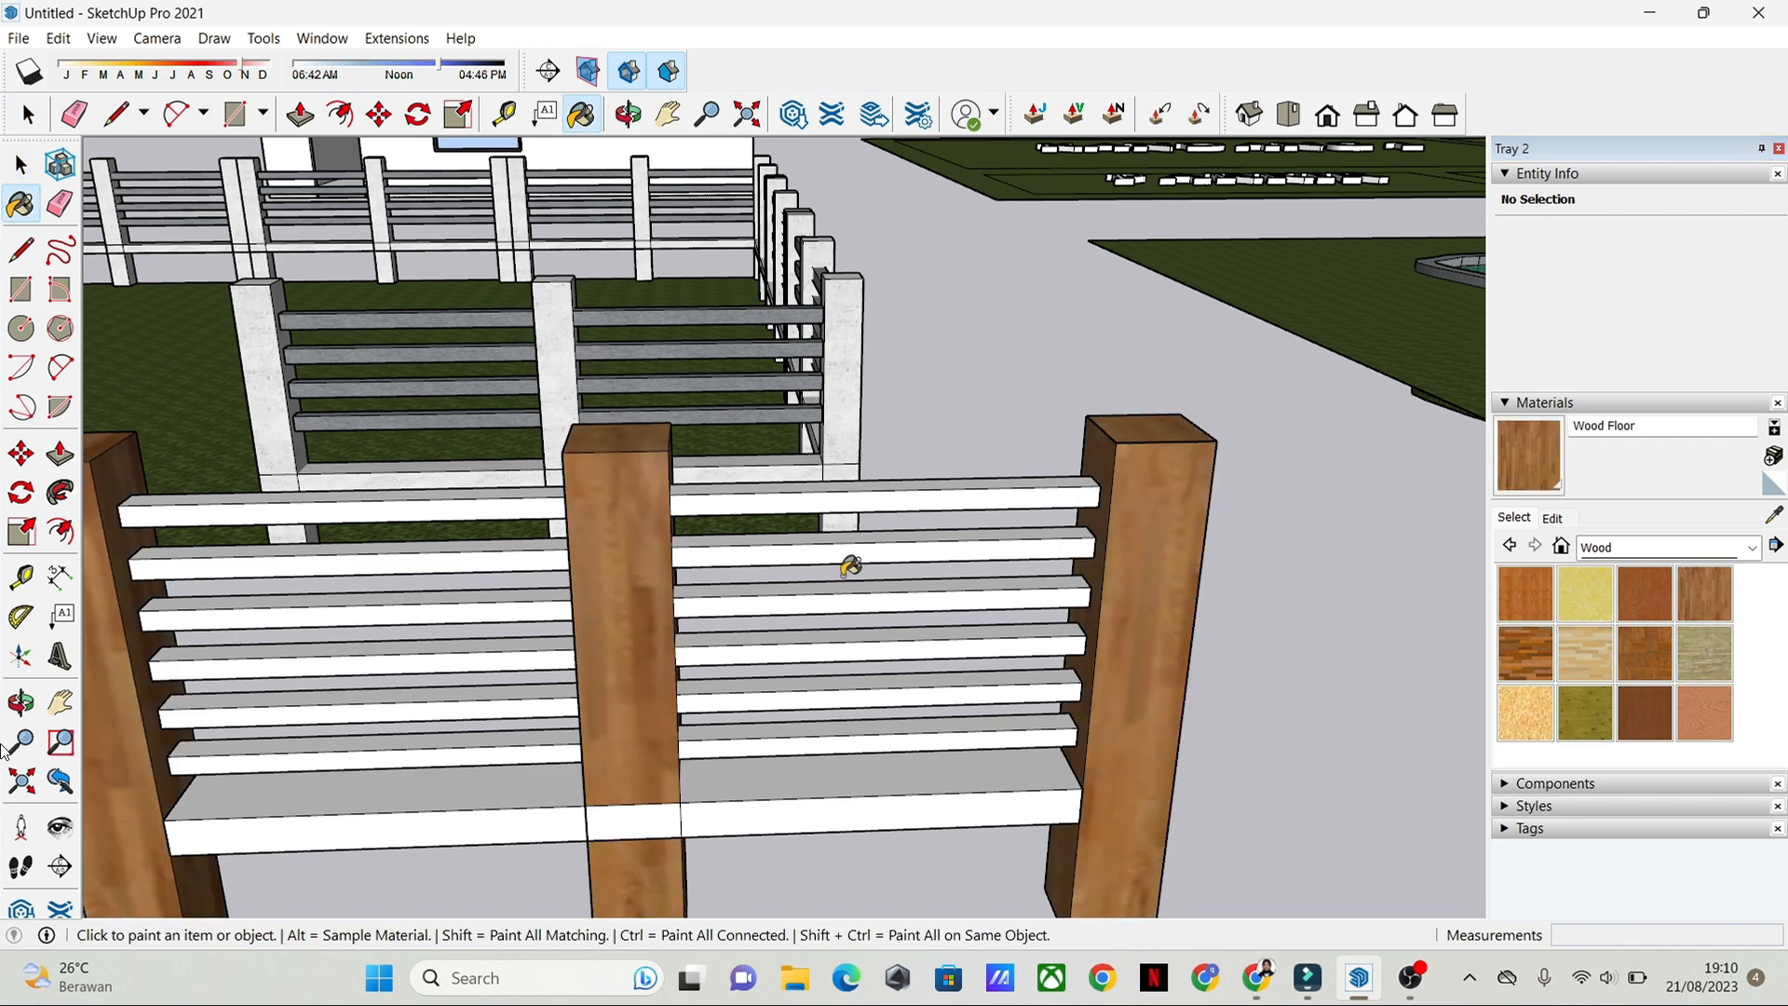
# Step: Paint the six thin rails and the wide lower rail with Granite Dark Gray from the Stone collection
pyautogui.moveTo(850, 565)
pyautogui.mouseDown(button='middle')
pyautogui.moveTo(1137, 611)
pyautogui.moveTo(1021, 566)
pyautogui.mouseUp(button='middle')
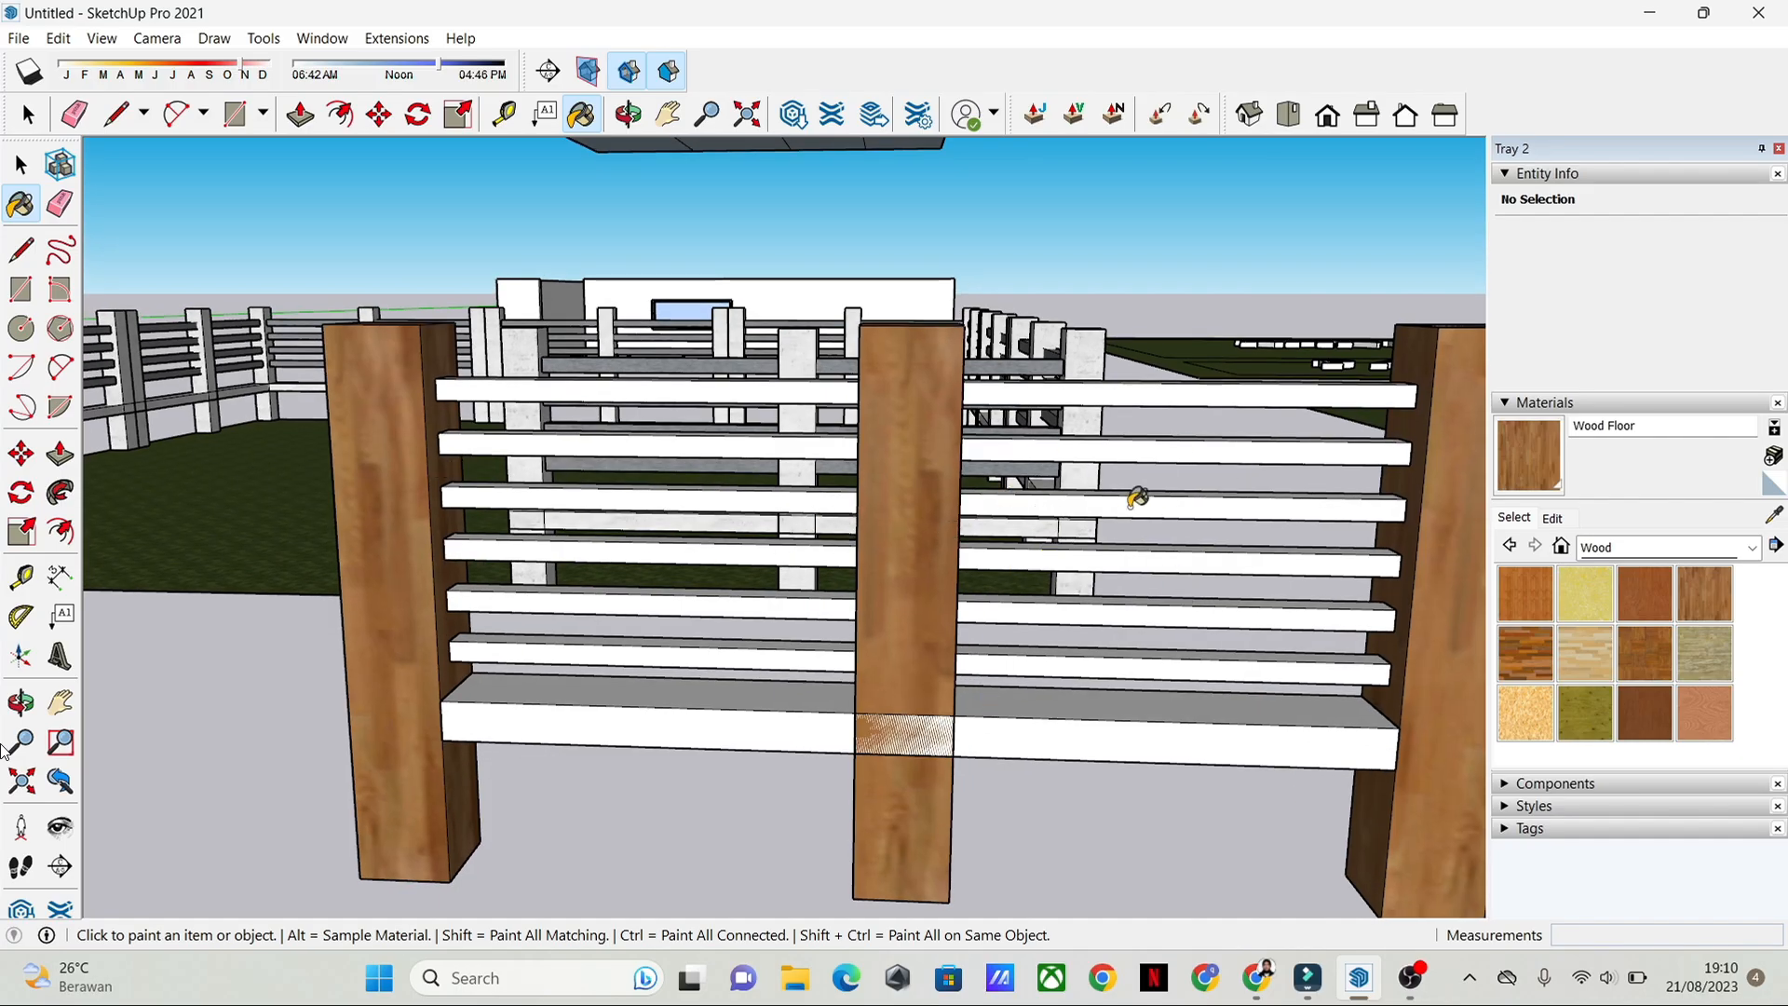
pyautogui.moveTo(1132, 505); pyautogui.dragTo(1074, 516, button='middle')
pyautogui.press('space')
pyautogui.click(1081, 404)
pyautogui.click(1697, 548)
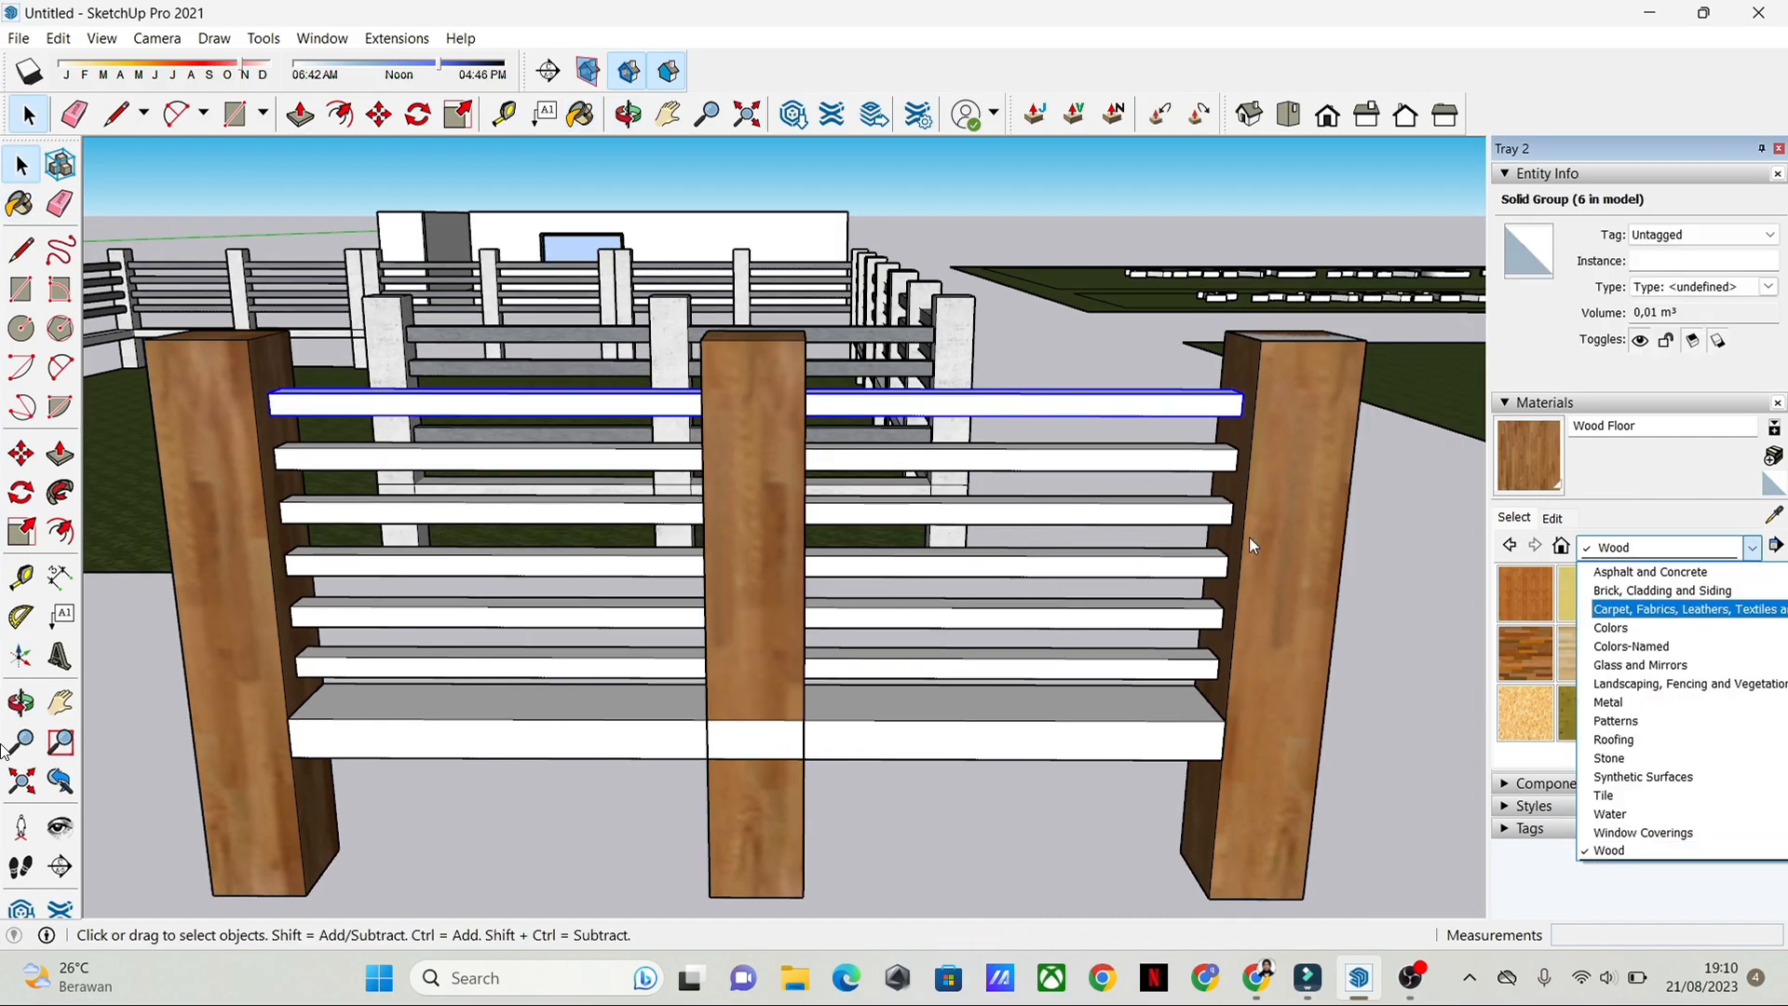
pyautogui.click(1650, 571)
pyautogui.click(1752, 549)
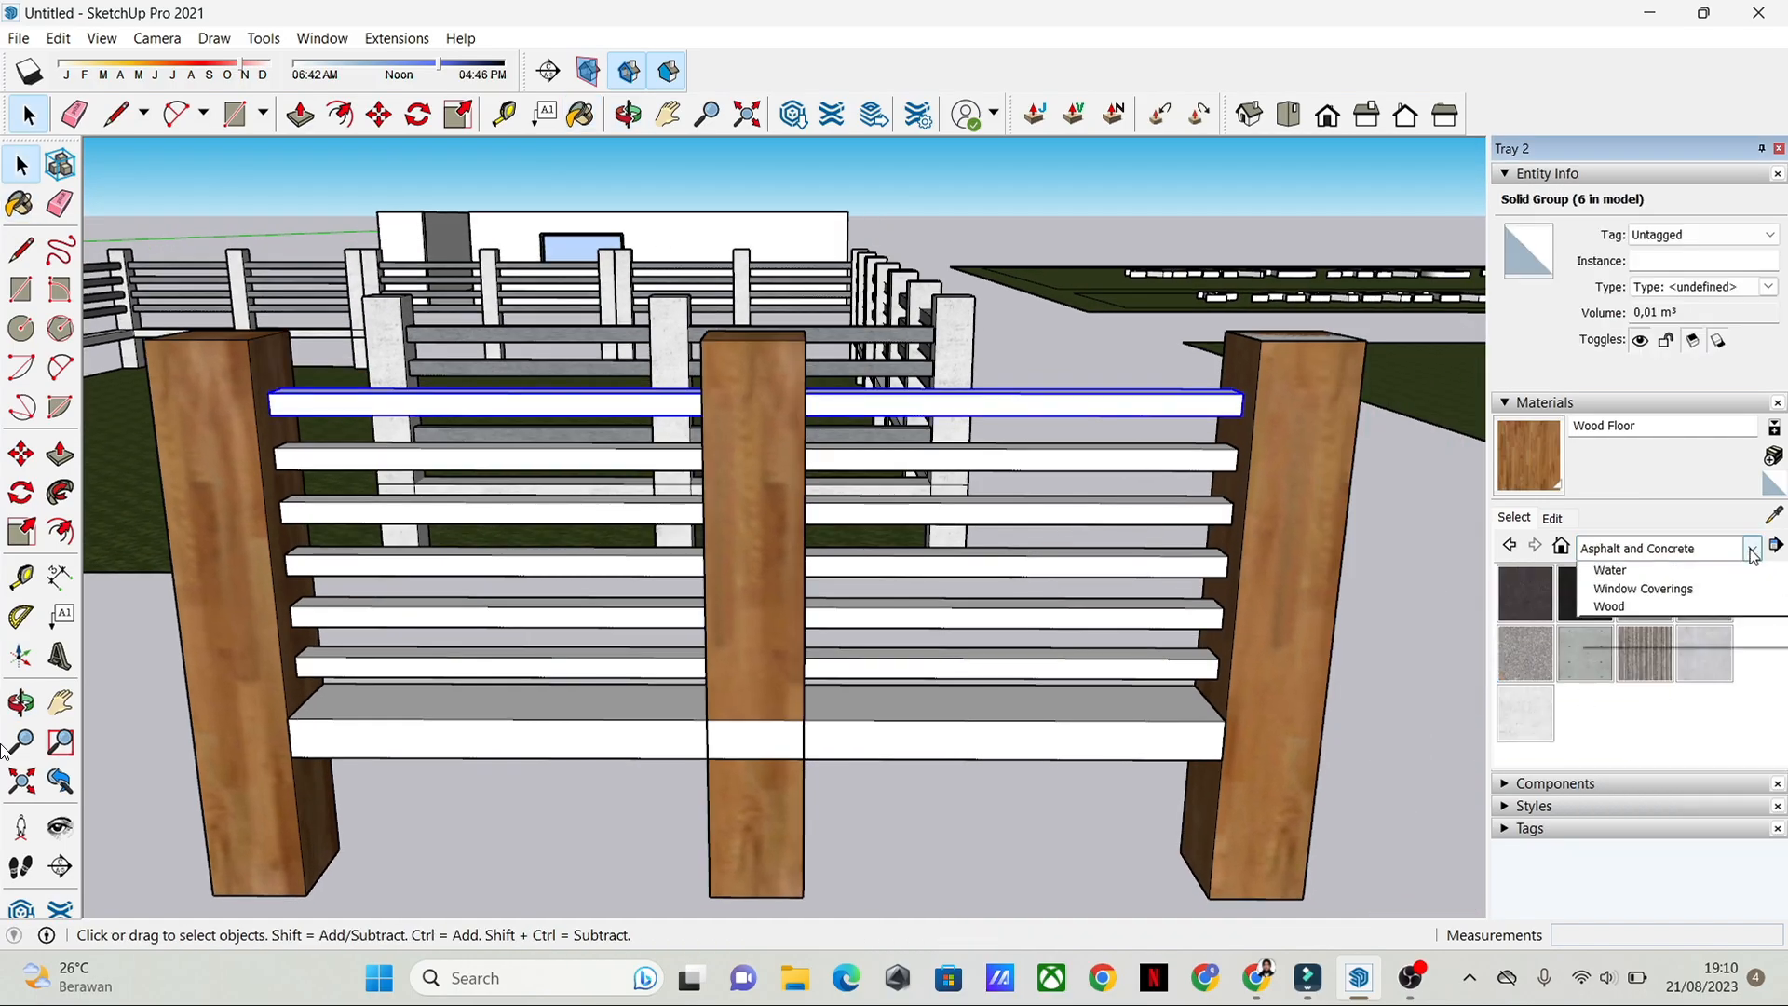
pyautogui.click(1673, 758)
pyautogui.click(1645, 595)
pyautogui.click(995, 404)
pyautogui.click(994, 458)
pyautogui.click(994, 511)
pyautogui.click(993, 564)
pyautogui.click(991, 616)
pyautogui.click(990, 667)
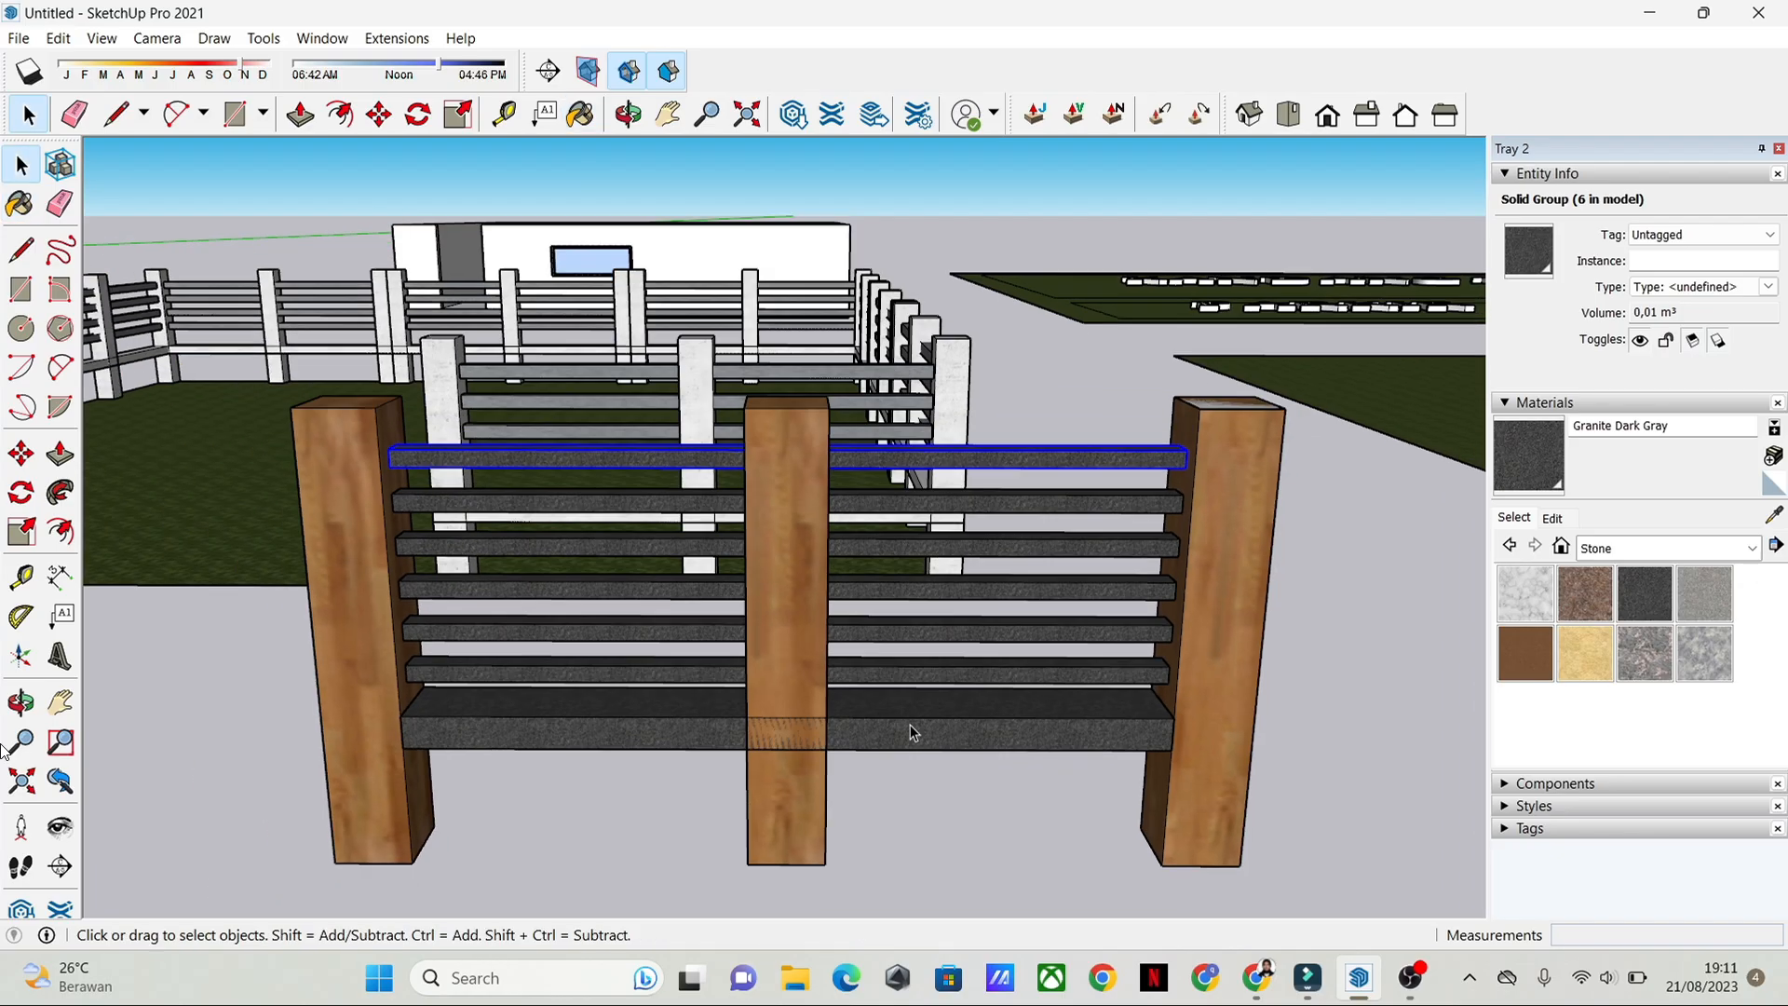
# Step: Examine the painted fence section from several angles and compare it with the example fence around the lawn
pyautogui.moveTo(910, 725); pyautogui.dragTo(1082, 719, button='middle')
pyautogui.rightClick(1082, 719)
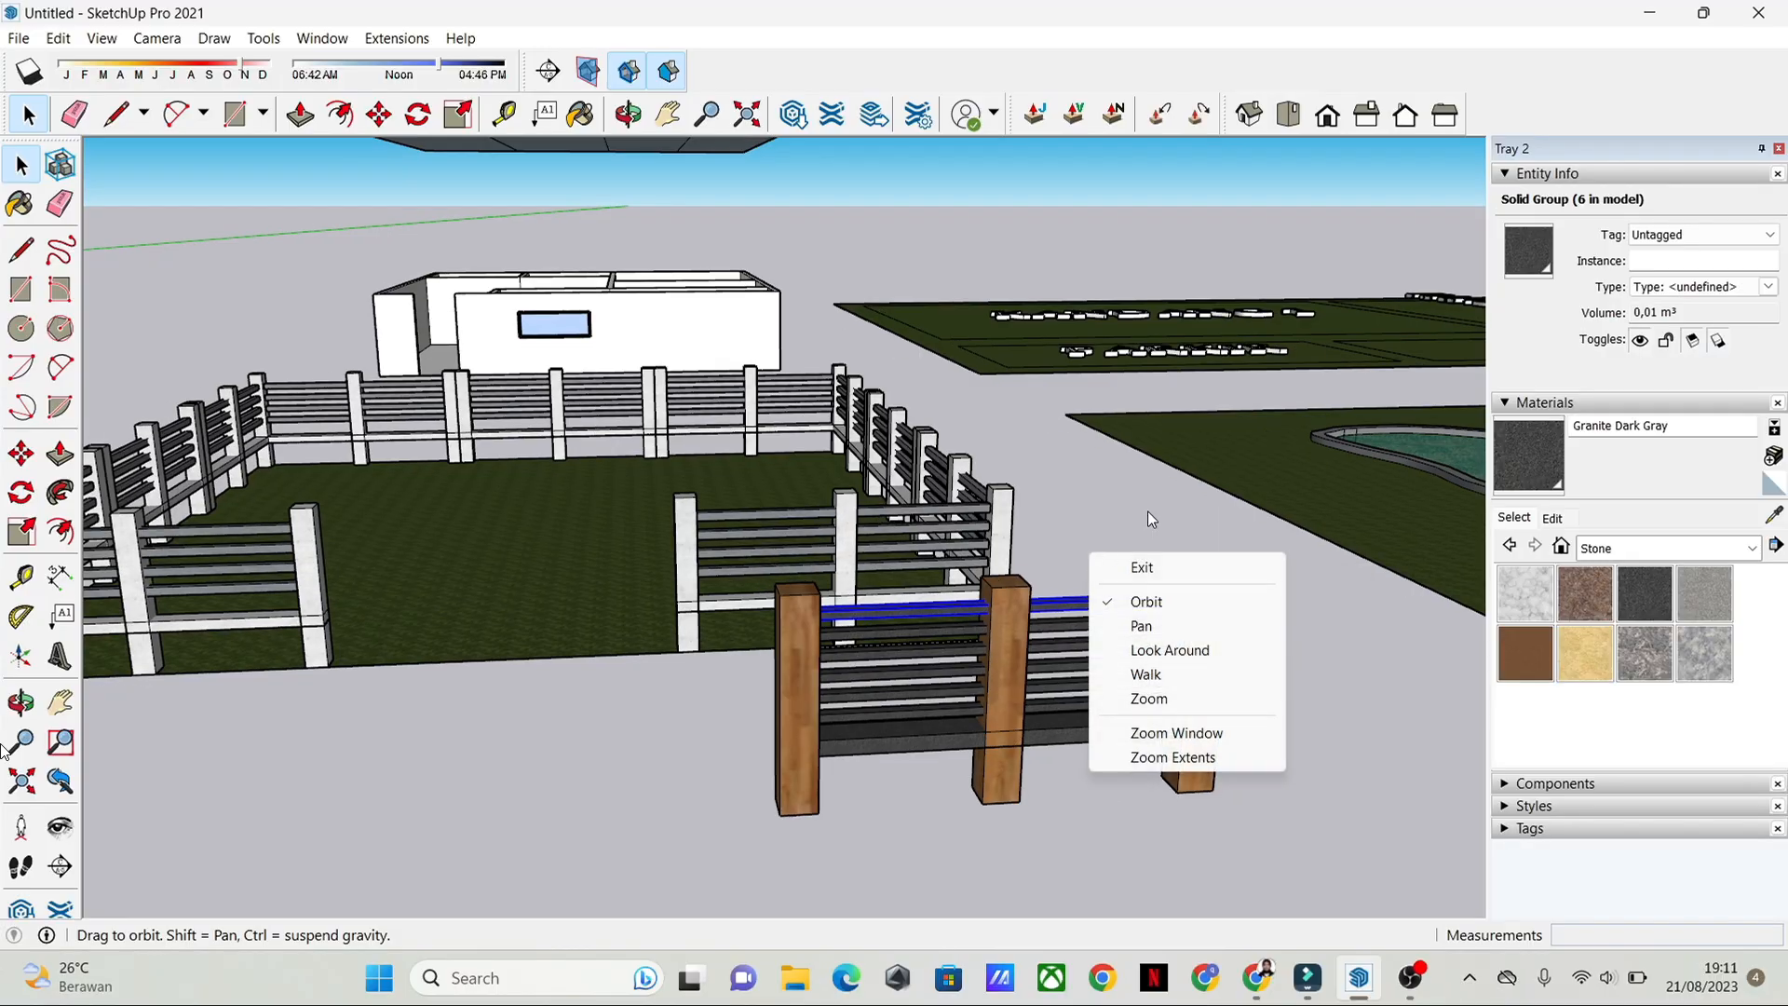
pyautogui.moveTo(1153, 515); pyautogui.dragTo(1026, 700, button='middle')
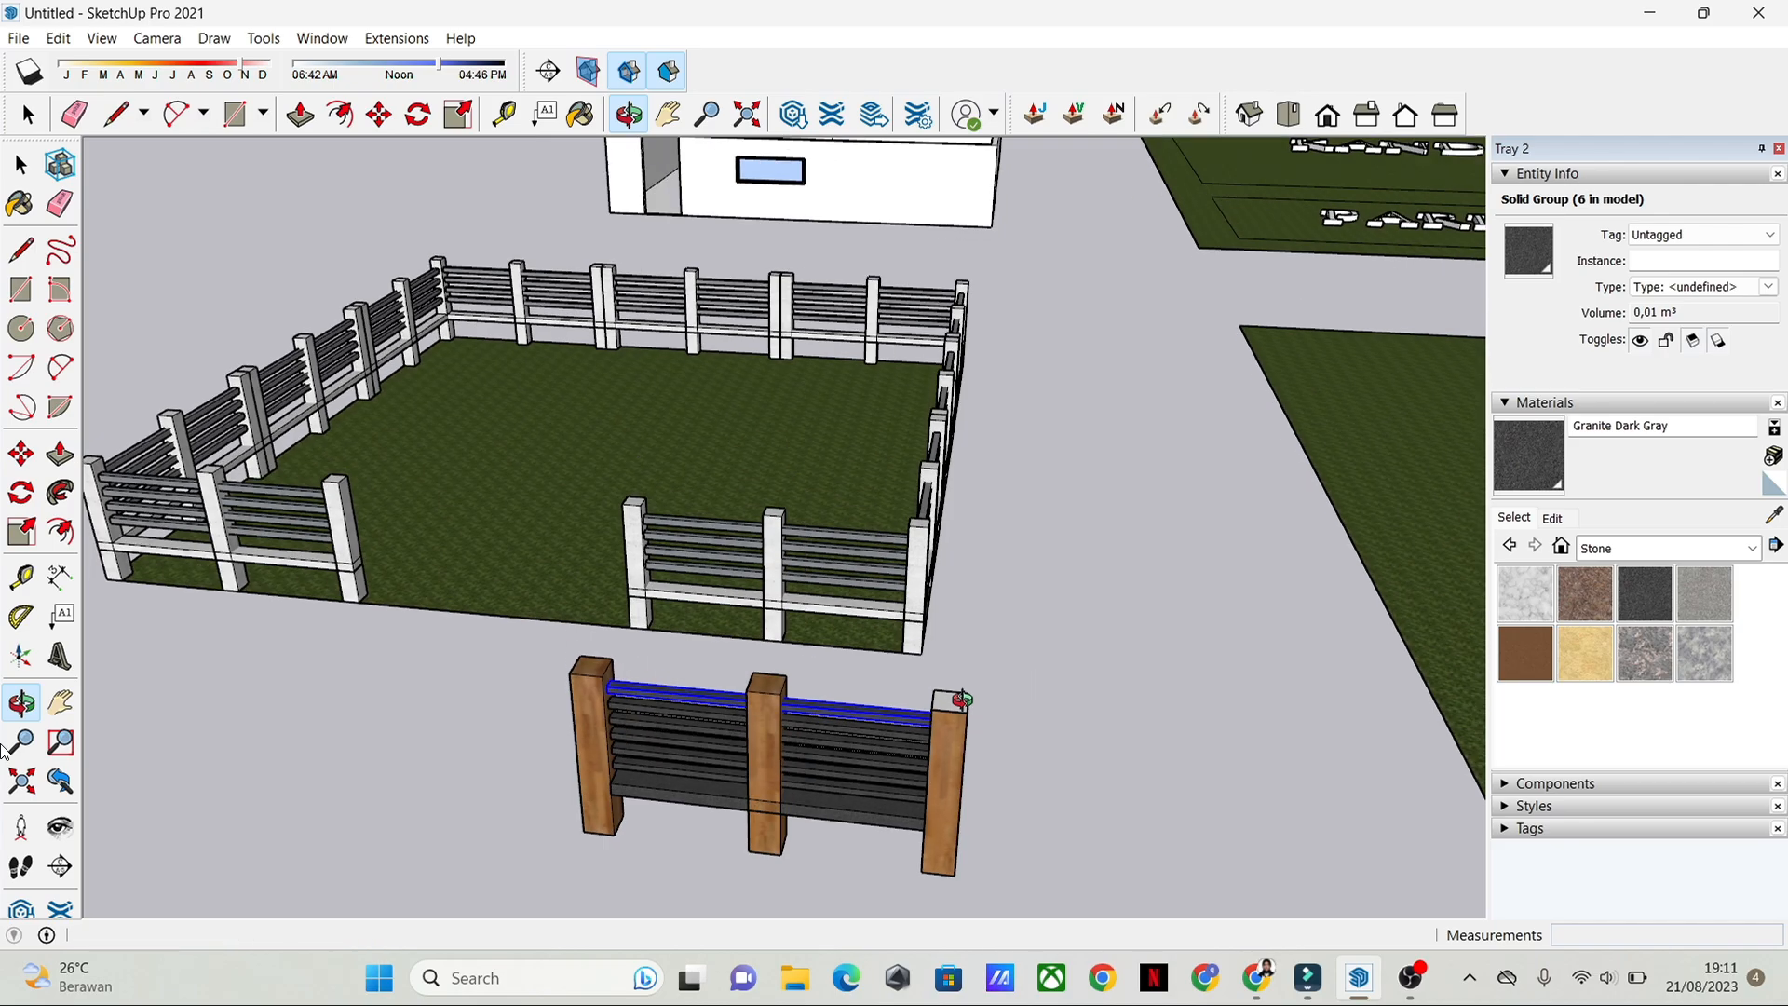
pyautogui.click(960, 697)
pyautogui.scroll(3, 960, 697)
pyautogui.keyDown('shift'); pyautogui.moveTo(1014, 863); pyautogui.dragTo(956, 684, button='middle'); pyautogui.keyUp('shift')
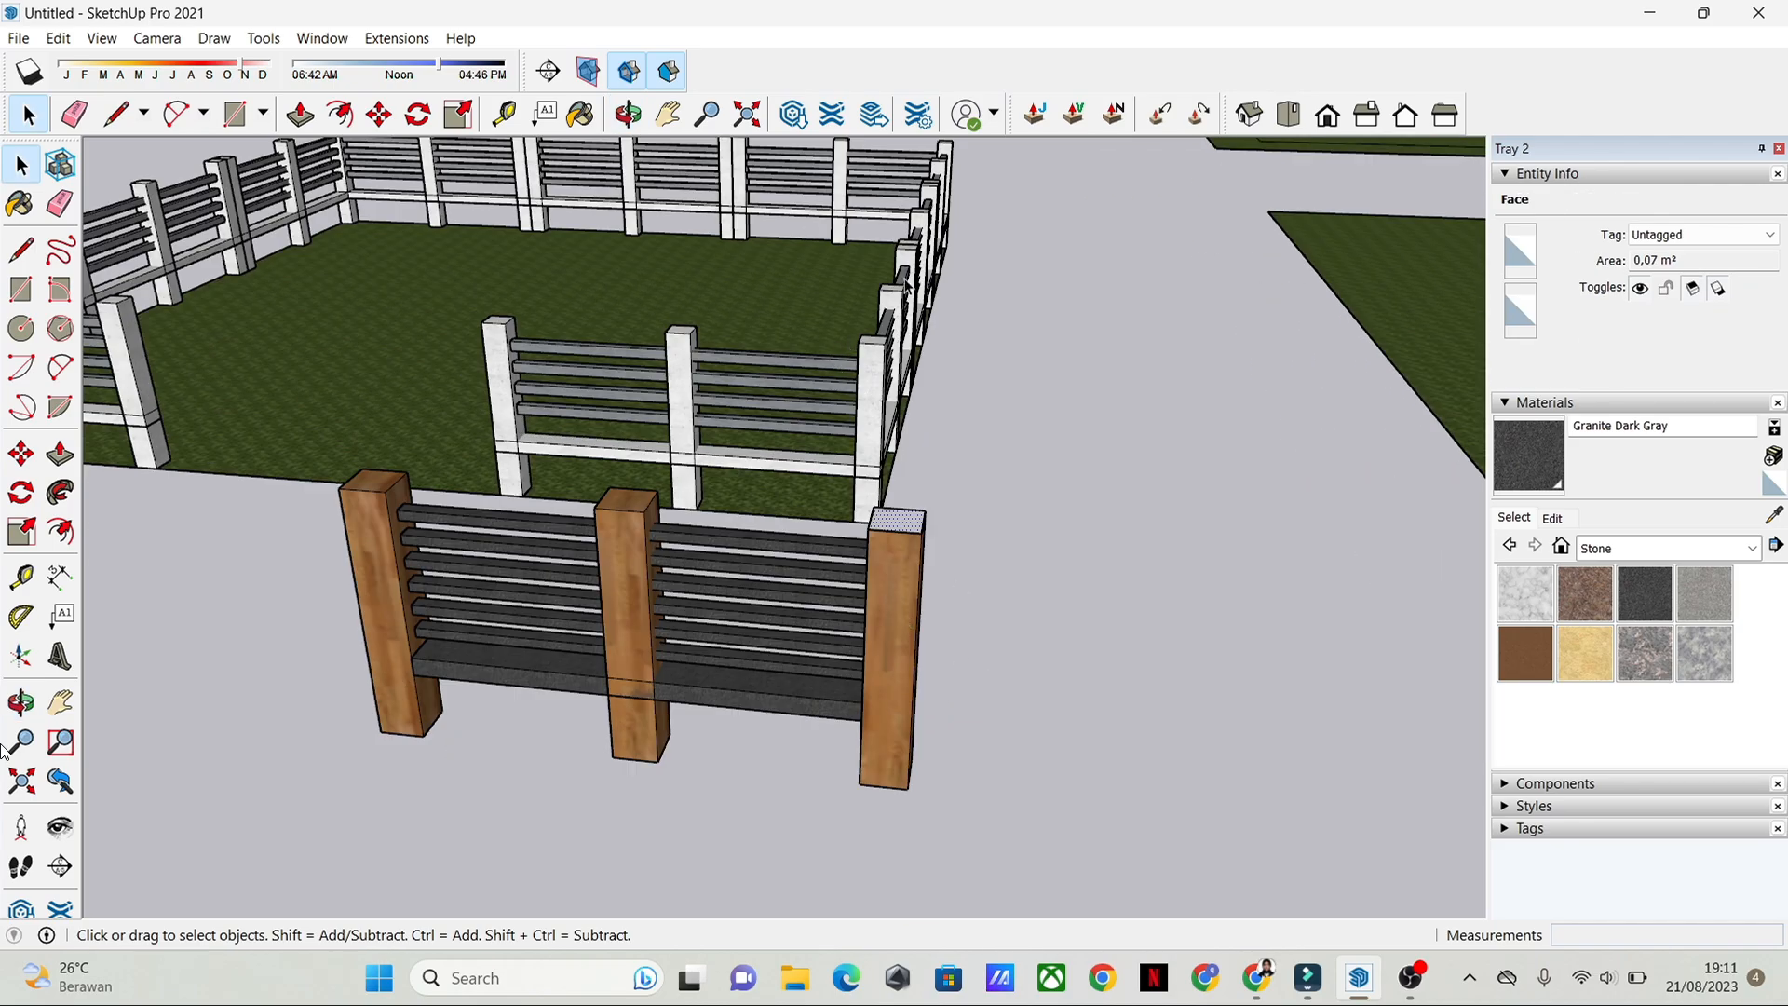
pyautogui.scroll(-1, 1043, 743)
pyautogui.moveTo(1043, 744)
pyautogui.mouseDown(button='middle')
pyautogui.moveTo(1102, 746)
pyautogui.moveTo(1034, 736)
pyautogui.mouseUp(button='middle')
pyautogui.moveTo(908, 454); pyautogui.dragTo(964, 405, button='middle')
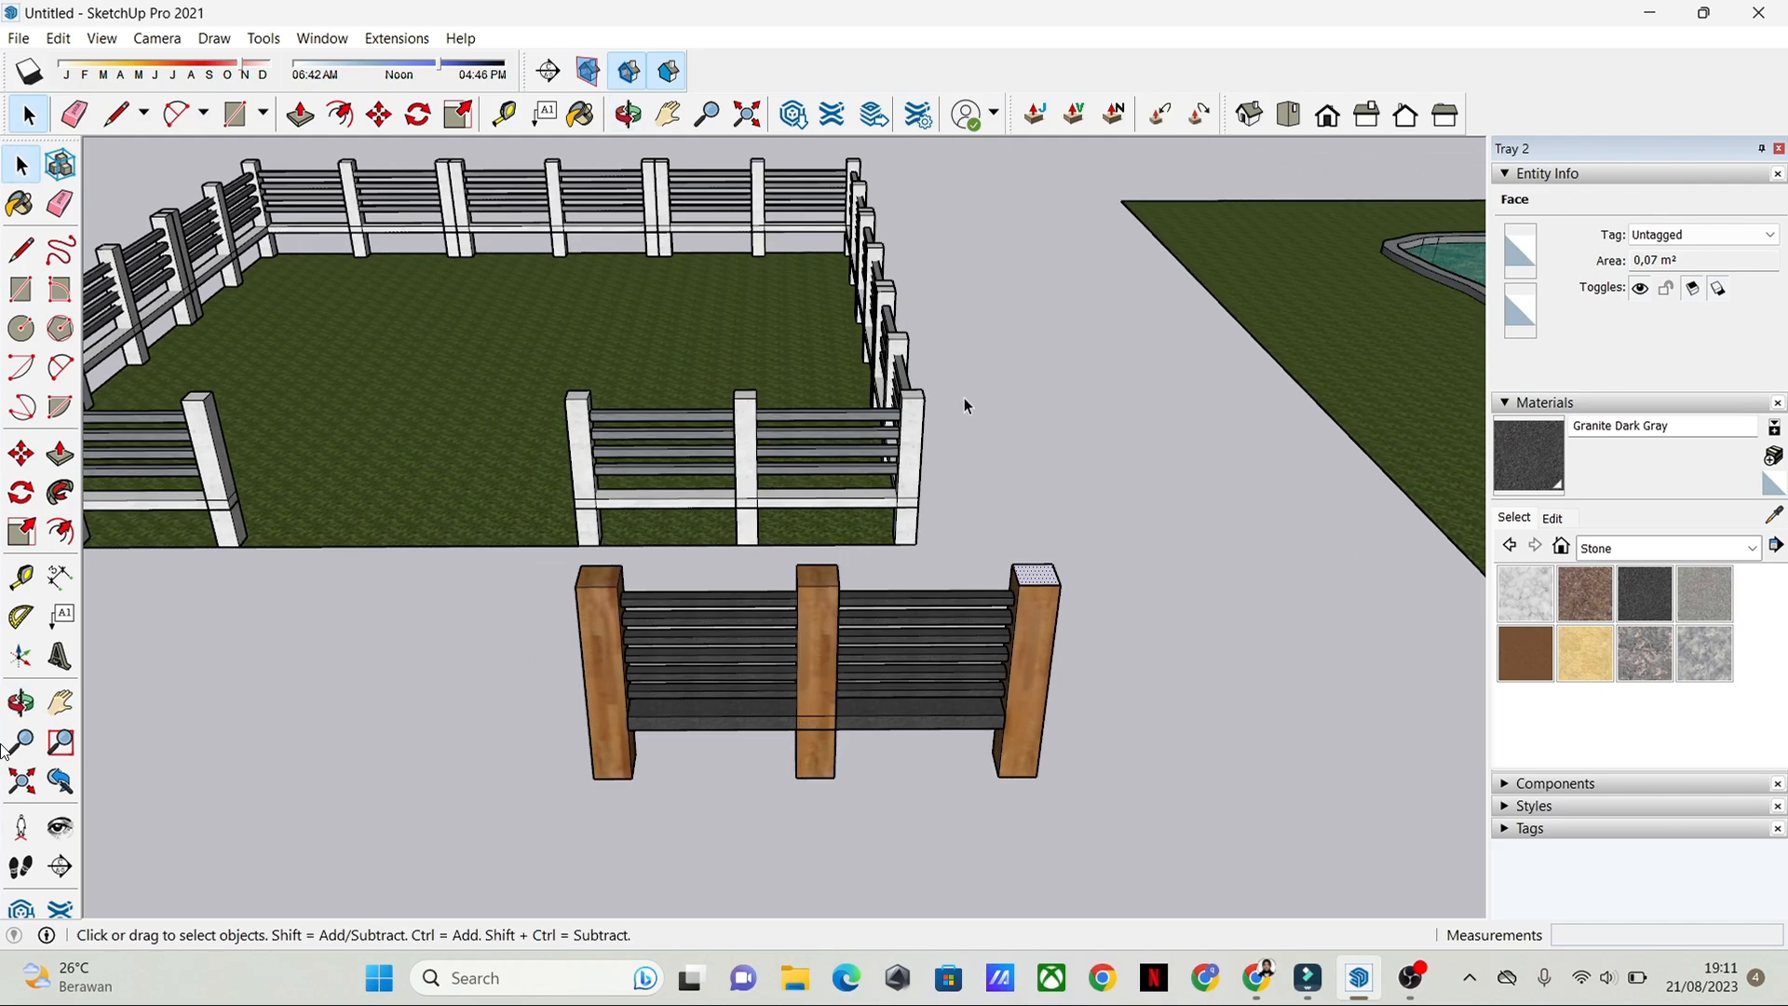
pyautogui.moveTo(1233, 641); pyautogui.dragTo(1169, 633, button='middle')
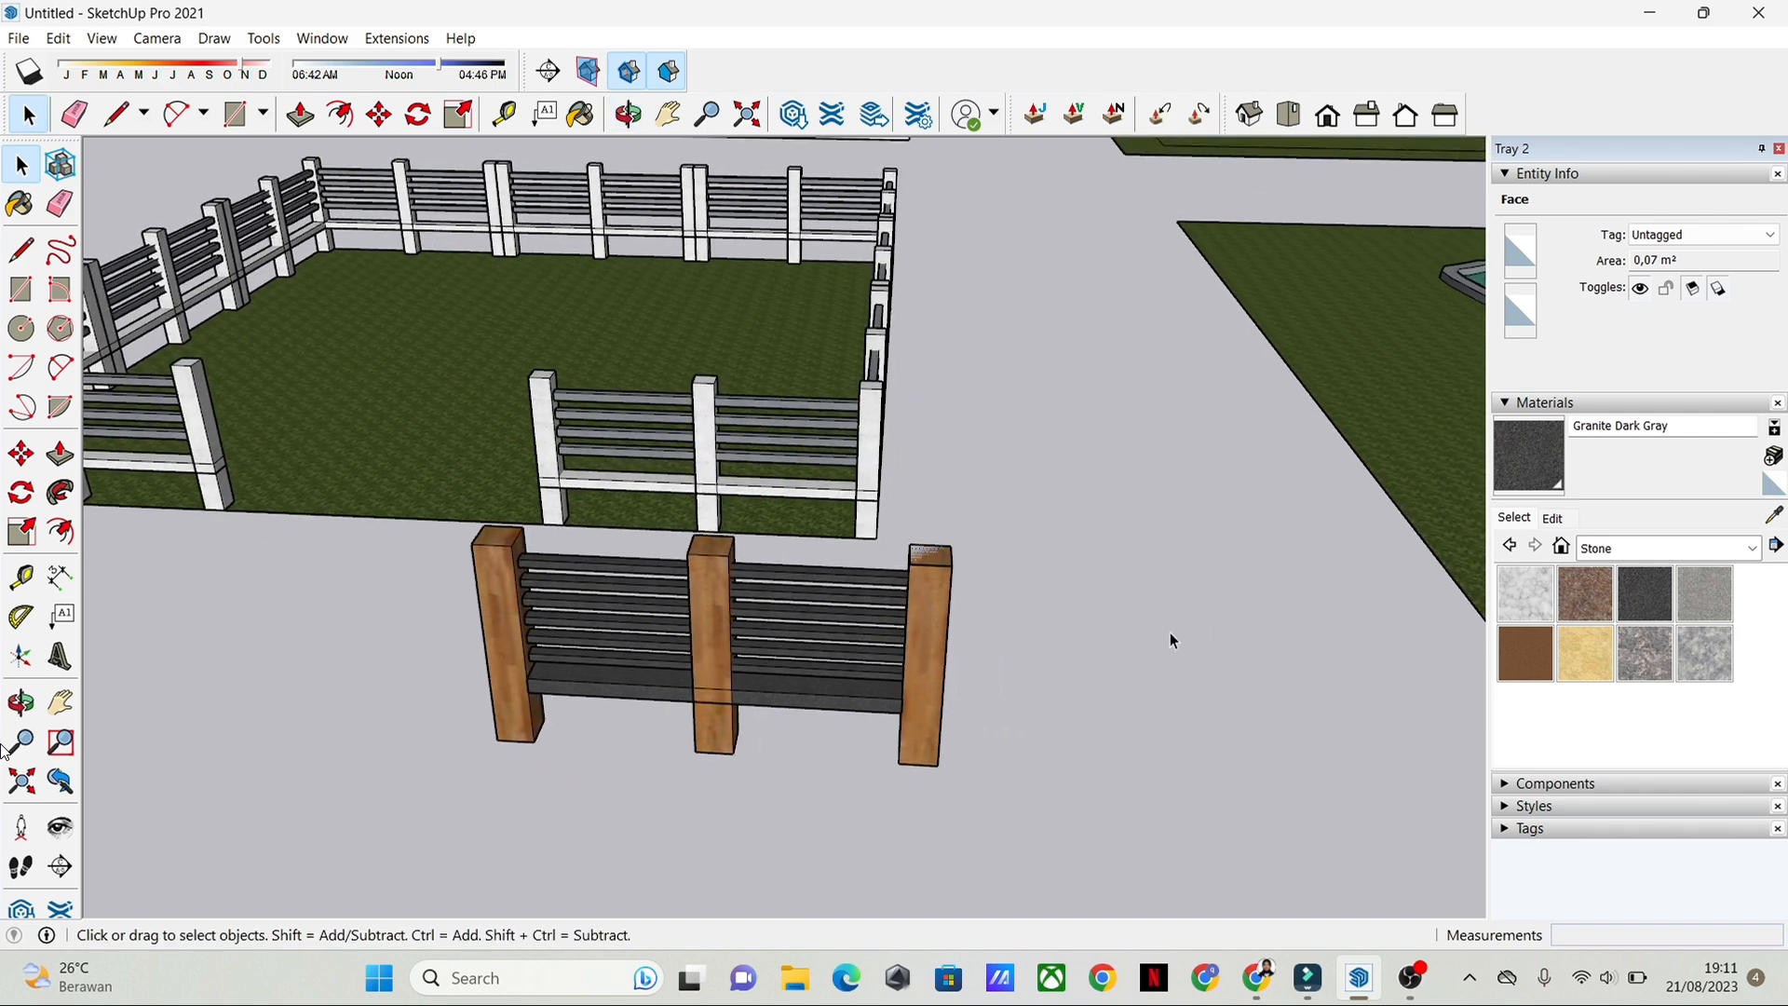
# Step: Select the posts, rails and loose faces of the whole new fence section and make them one group
pyautogui.click(476, 607)
pyautogui.moveTo(352, 539); pyautogui.dragTo(1142, 772)
pyautogui.moveTo(1142, 764); pyautogui.dragTo(1104, 863, button='middle')
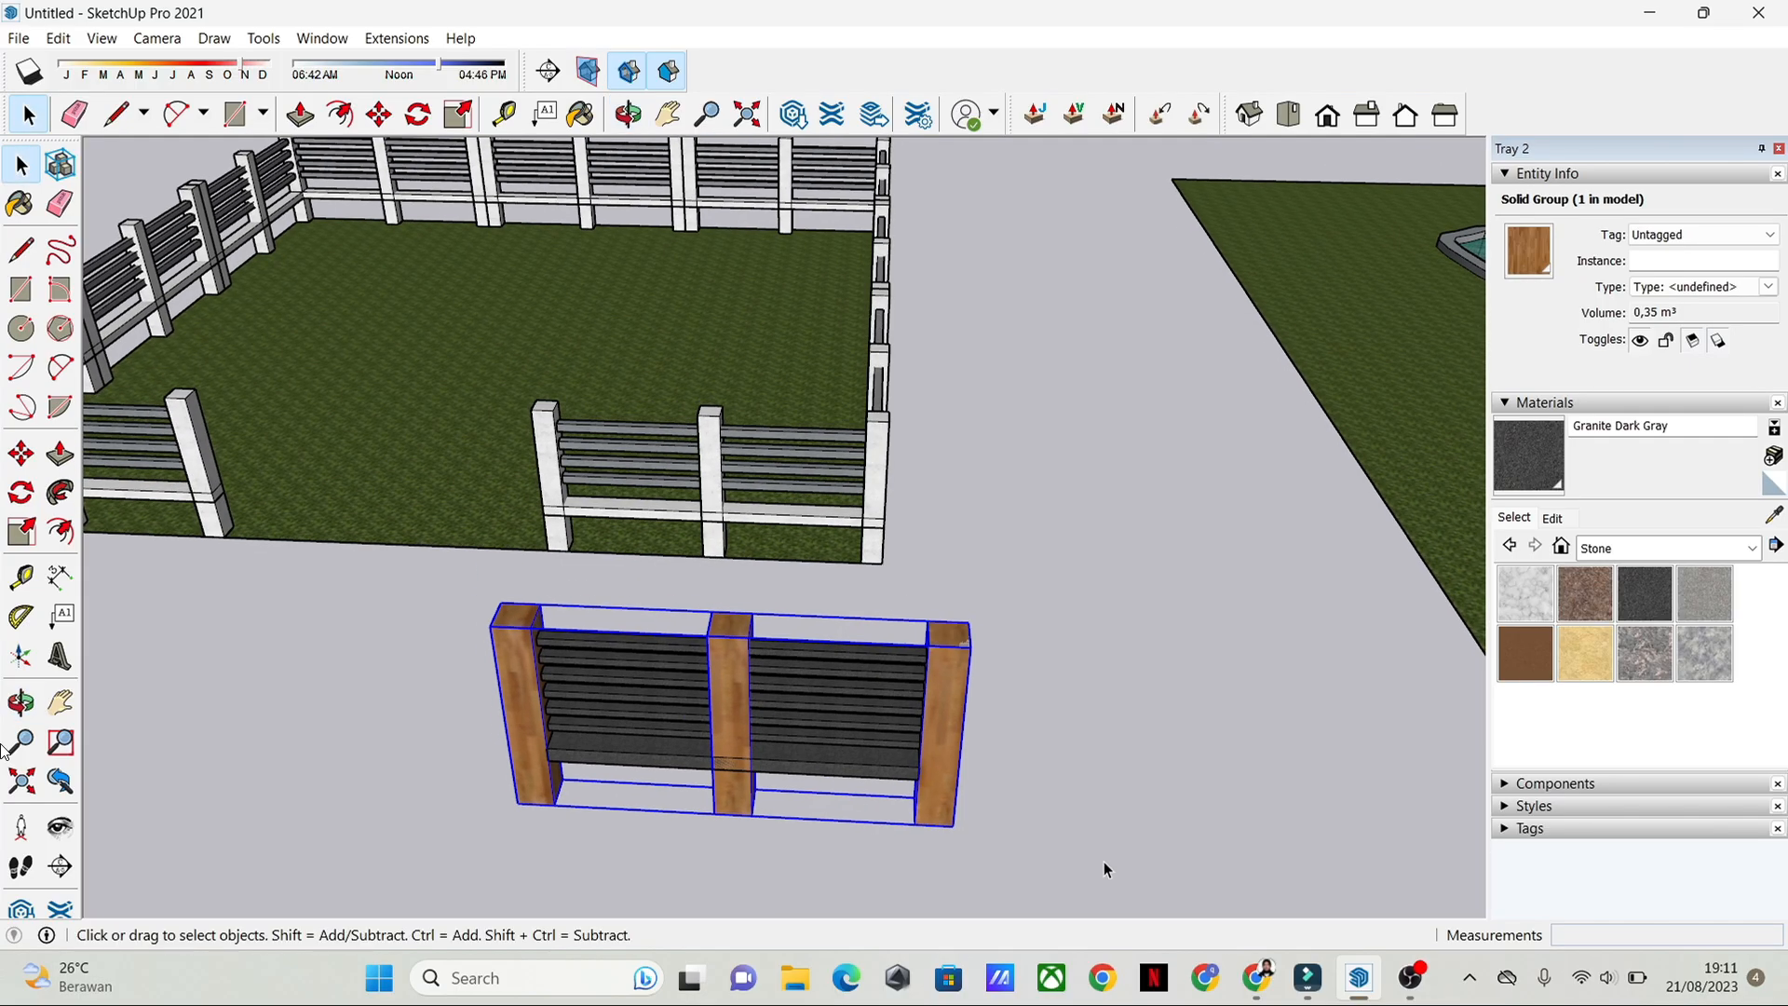
pyautogui.moveTo(478, 576); pyautogui.dragTo(466, 582)
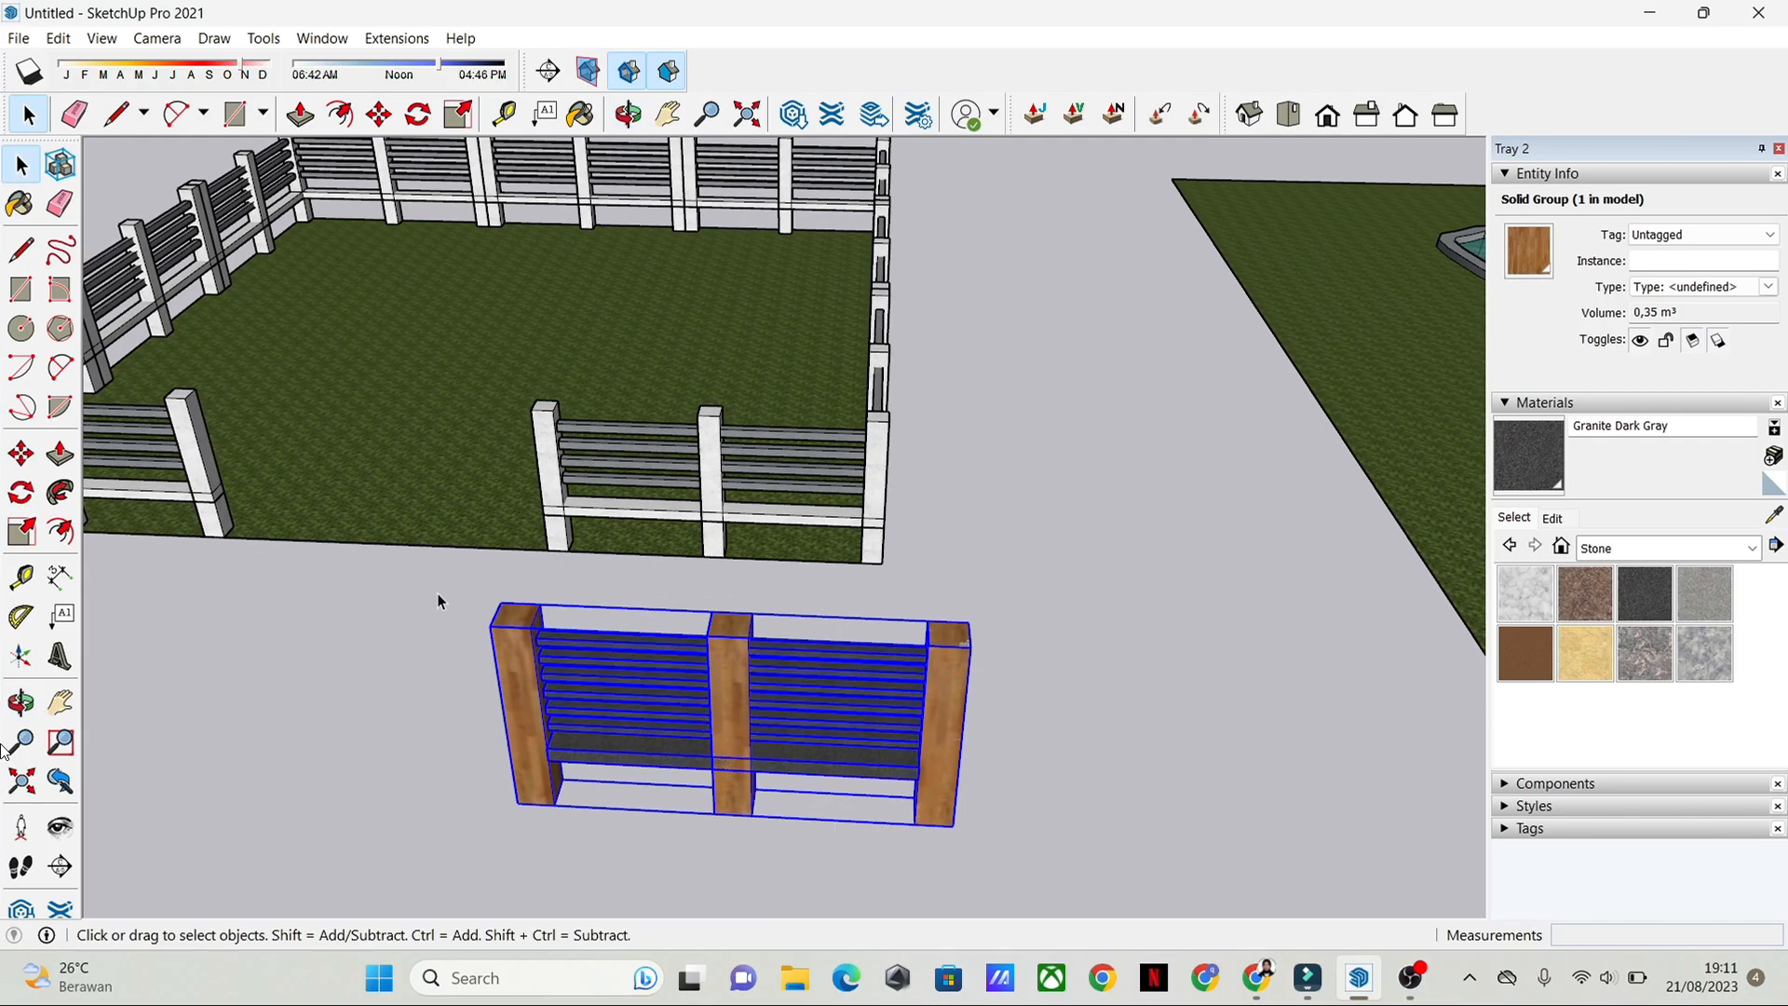
pyautogui.rightClick(823, 735)
pyautogui.click(941, 459)
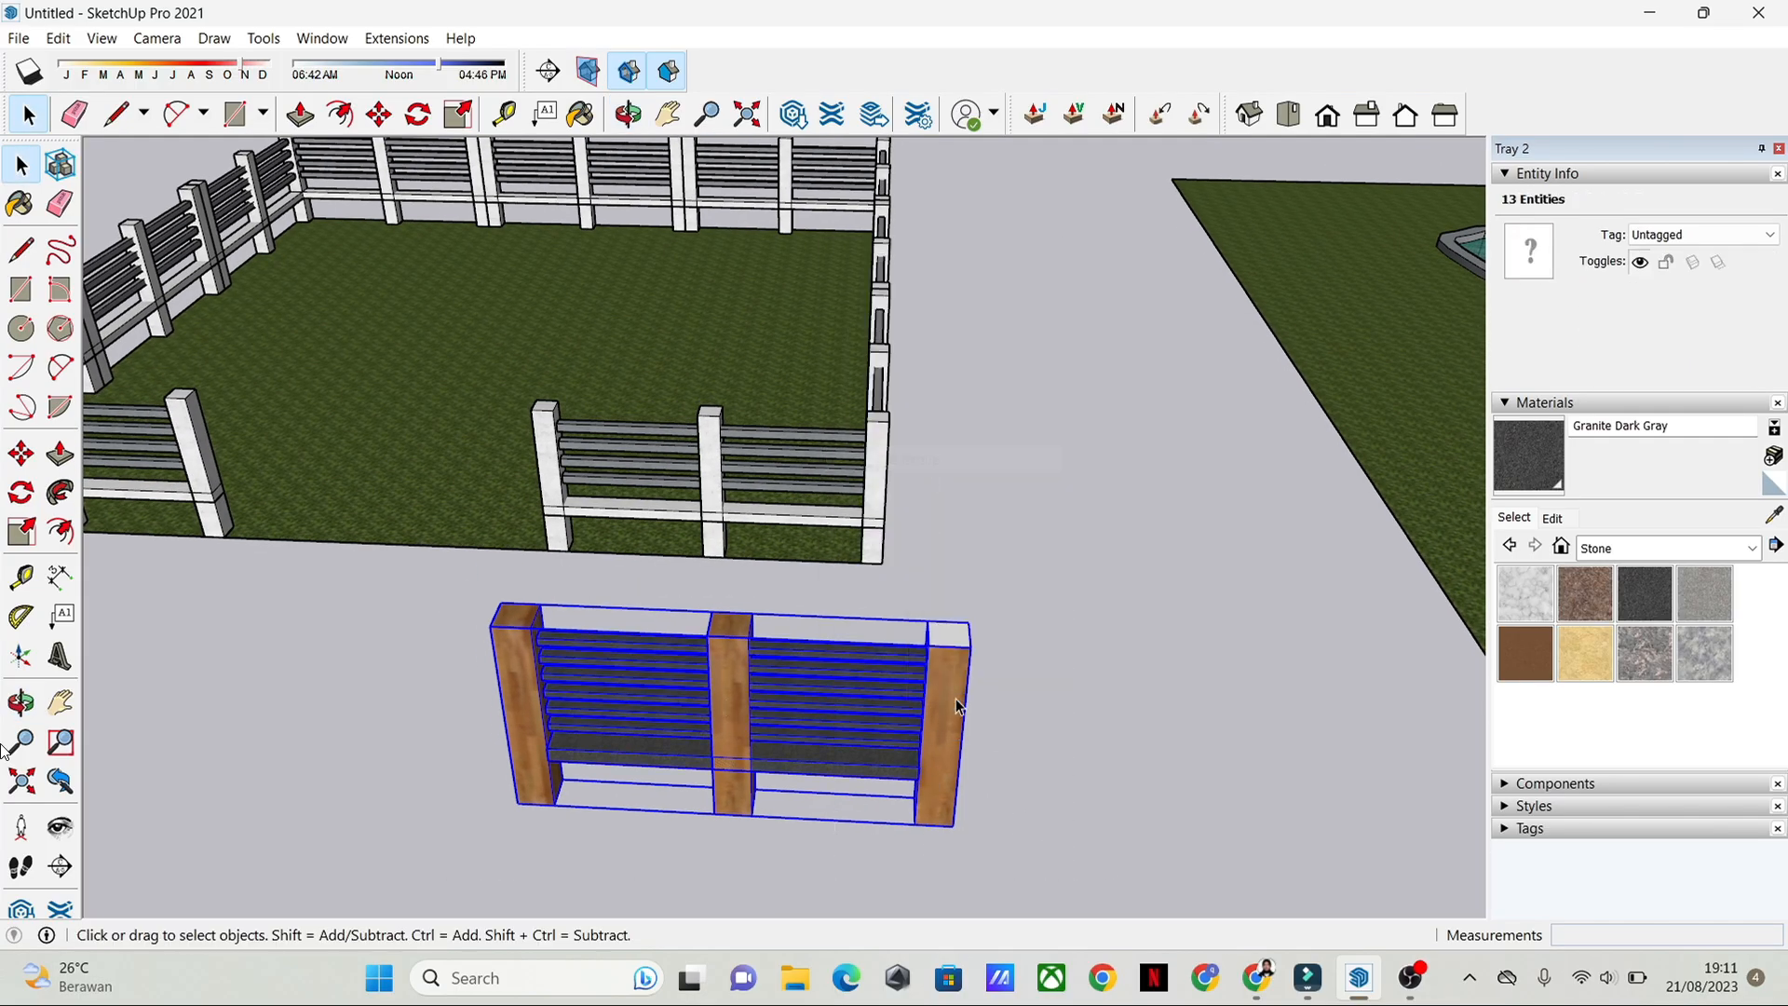
pyautogui.click(1101, 778)
pyautogui.moveTo(1103, 780); pyautogui.dragTo(1082, 741, button='middle')
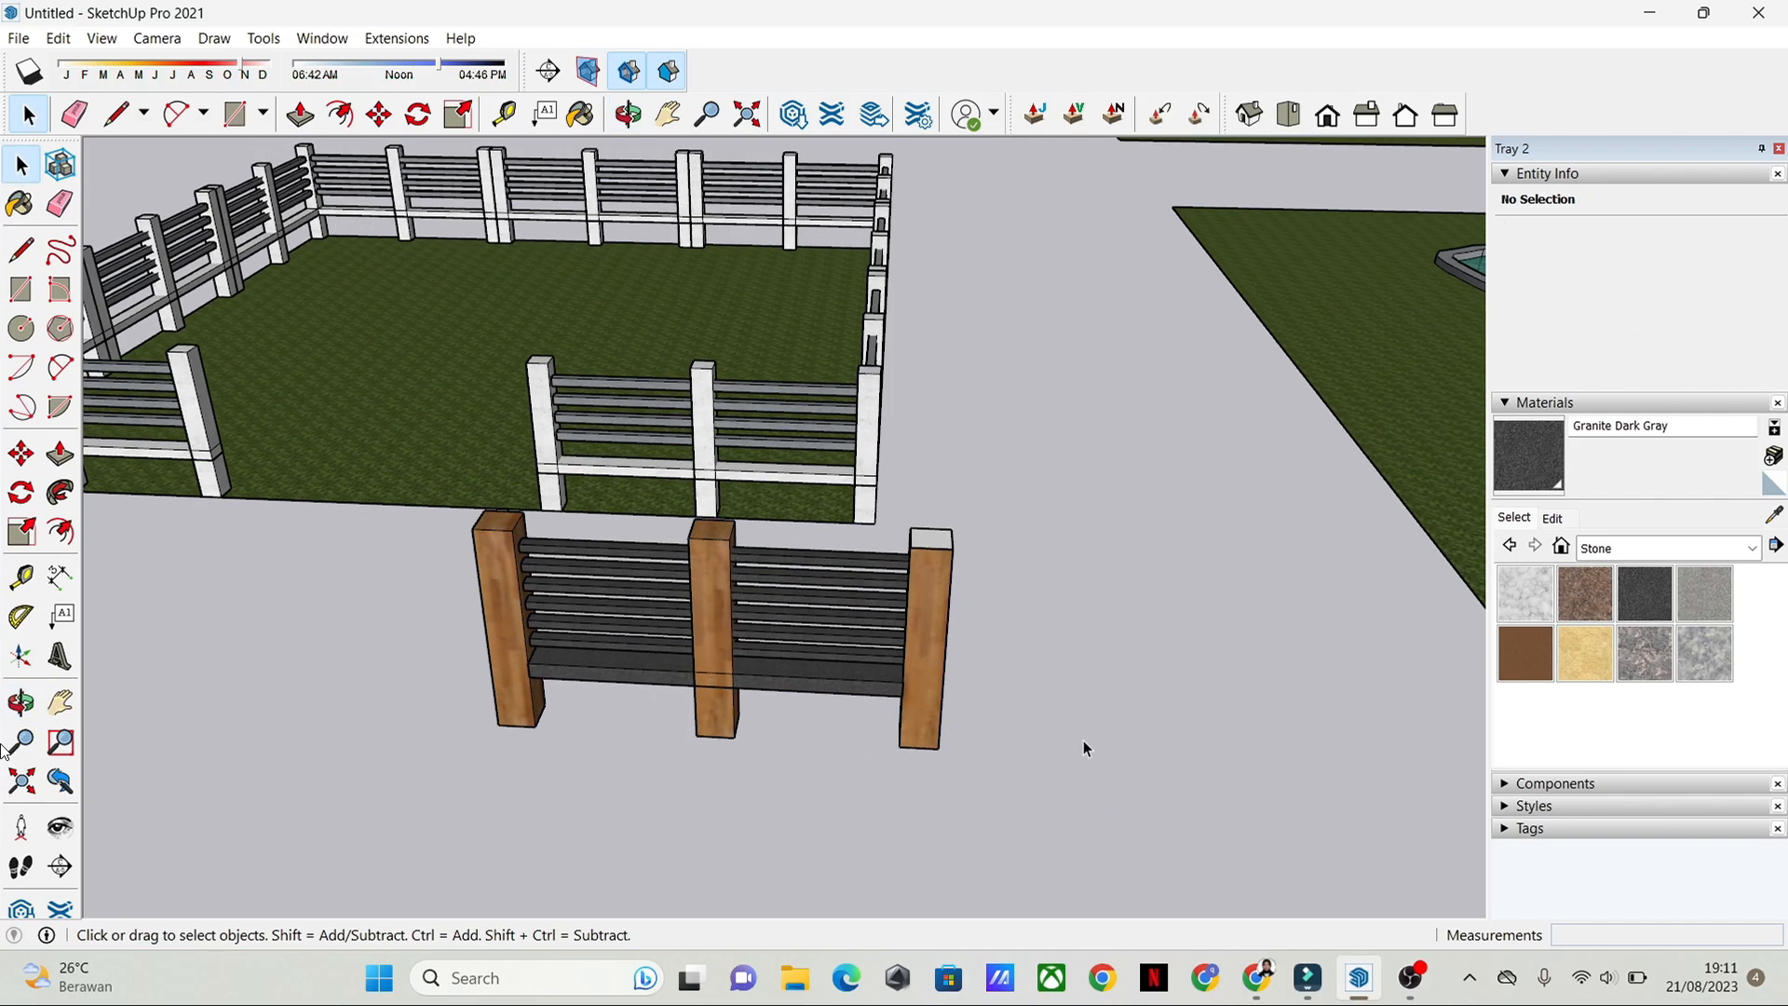
# Step: Copy the grouped fence section about 3.58 m along the red axis, beside the original
pyautogui.click(865, 686)
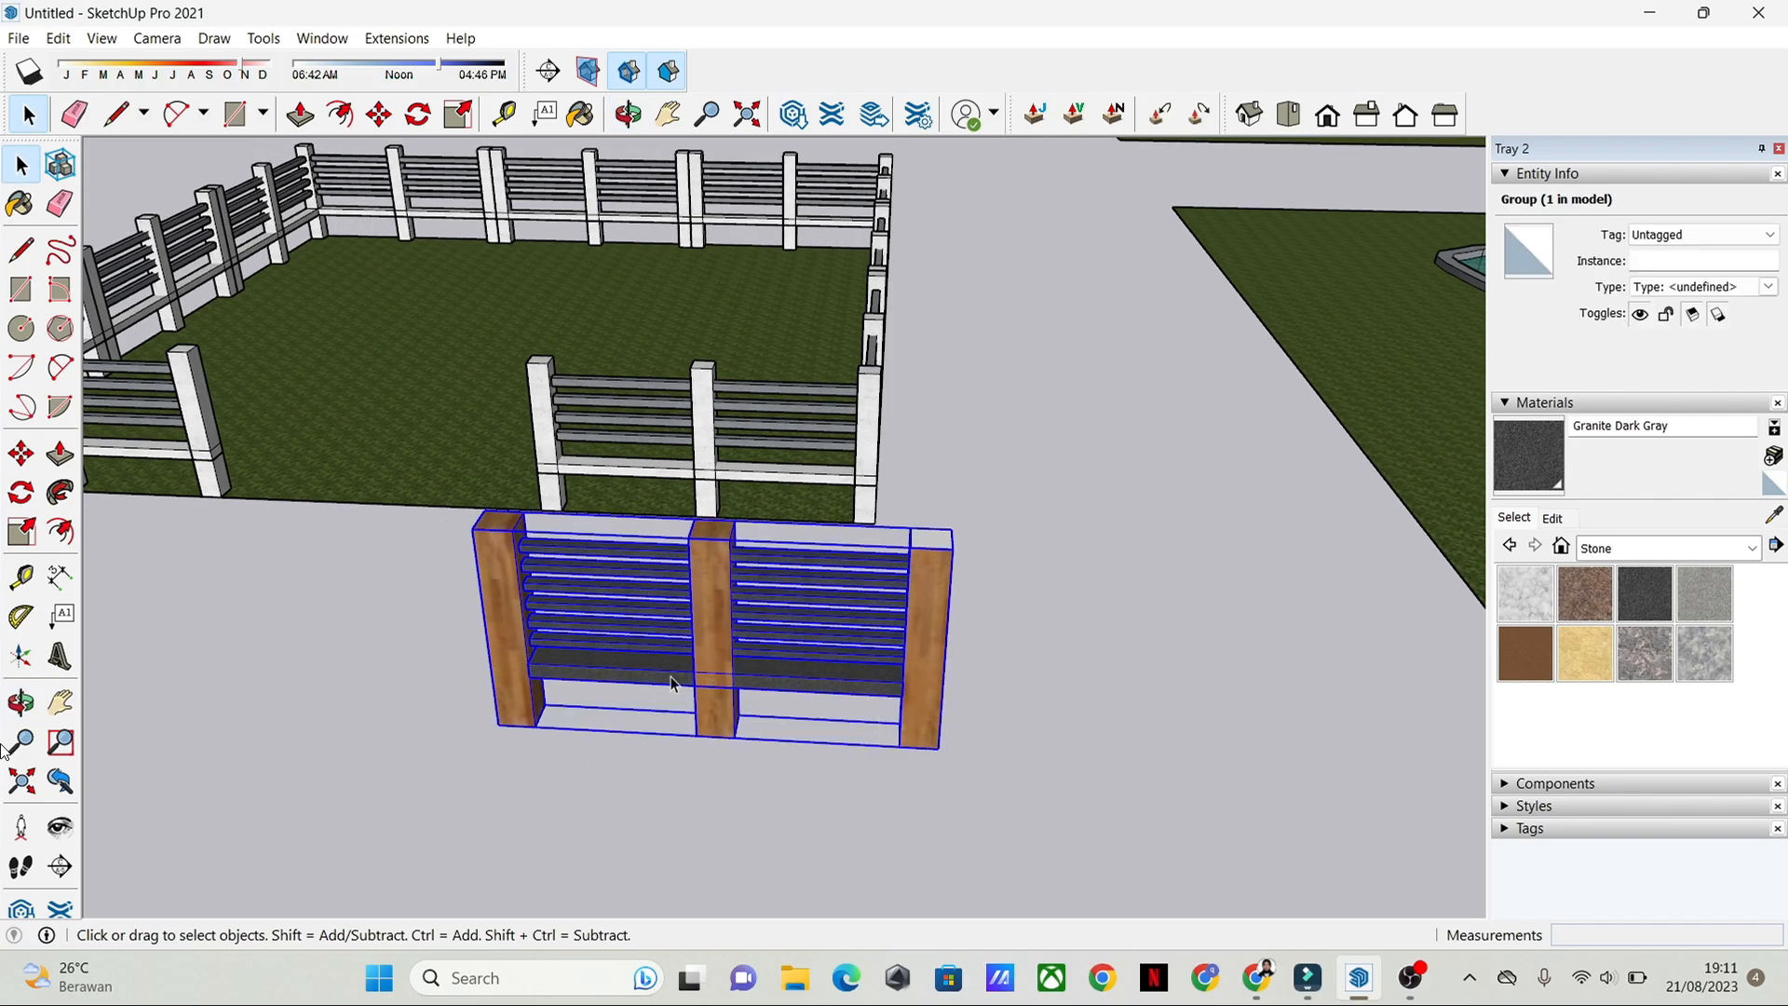
pyautogui.click(20, 454)
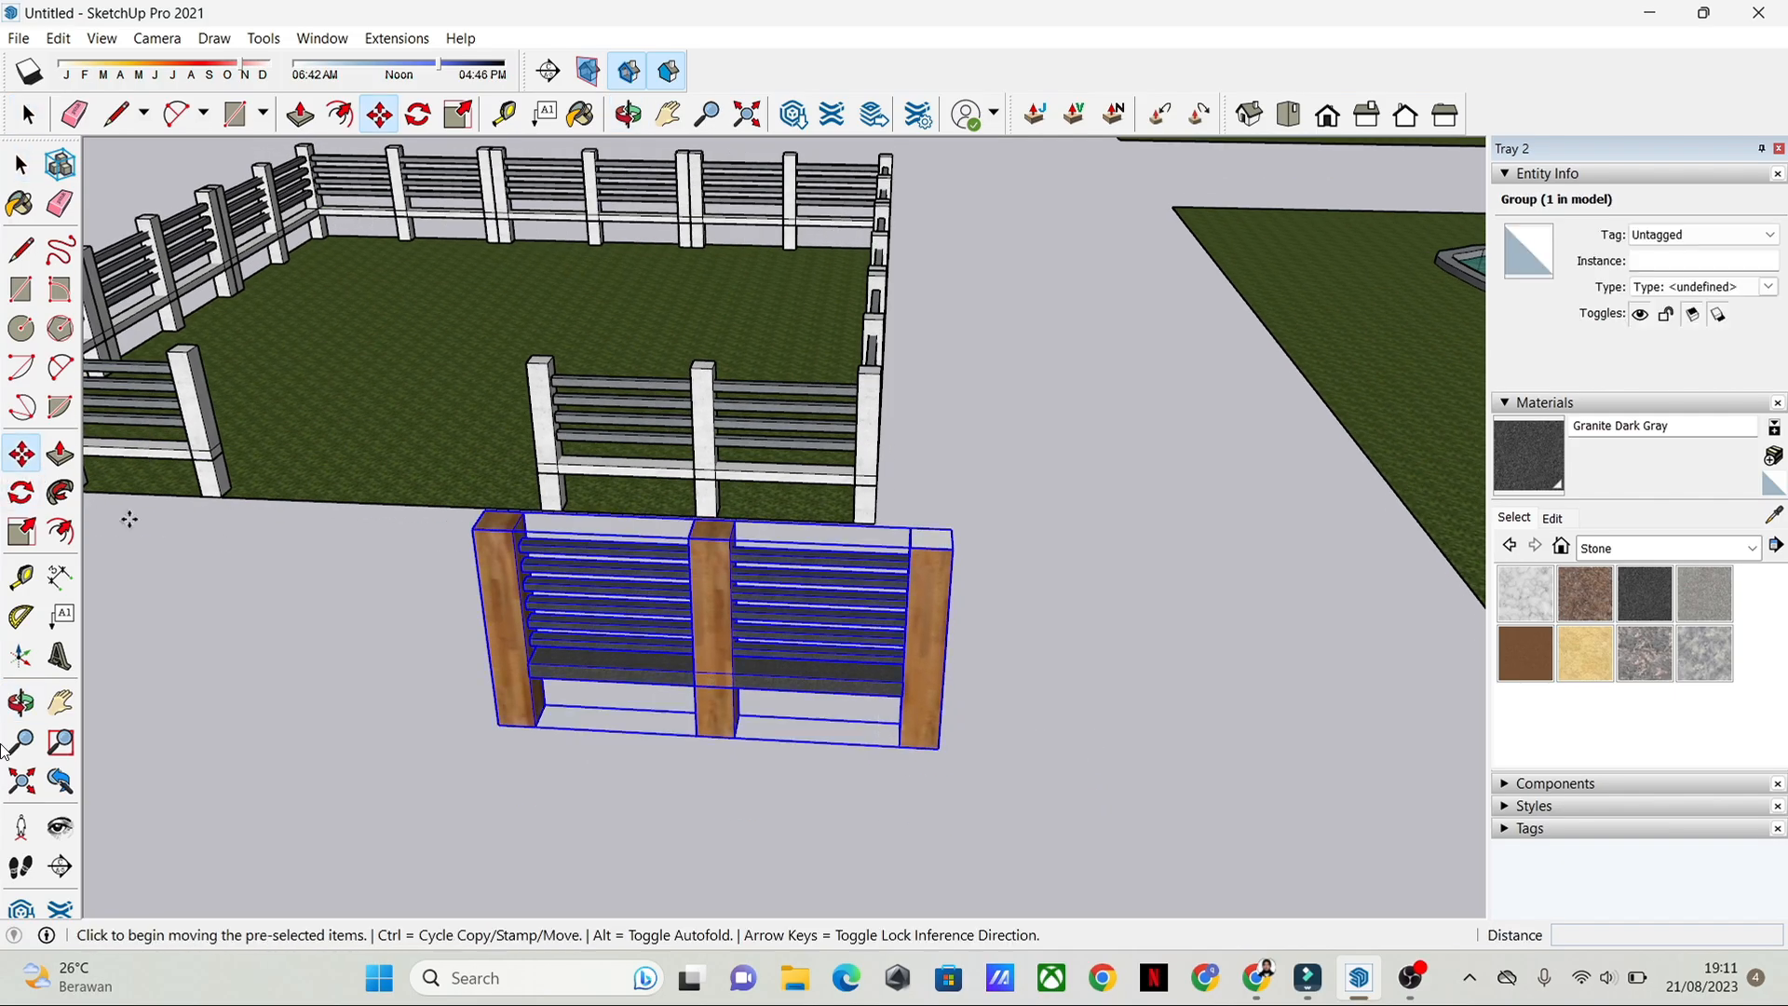
pyautogui.click(938, 747)
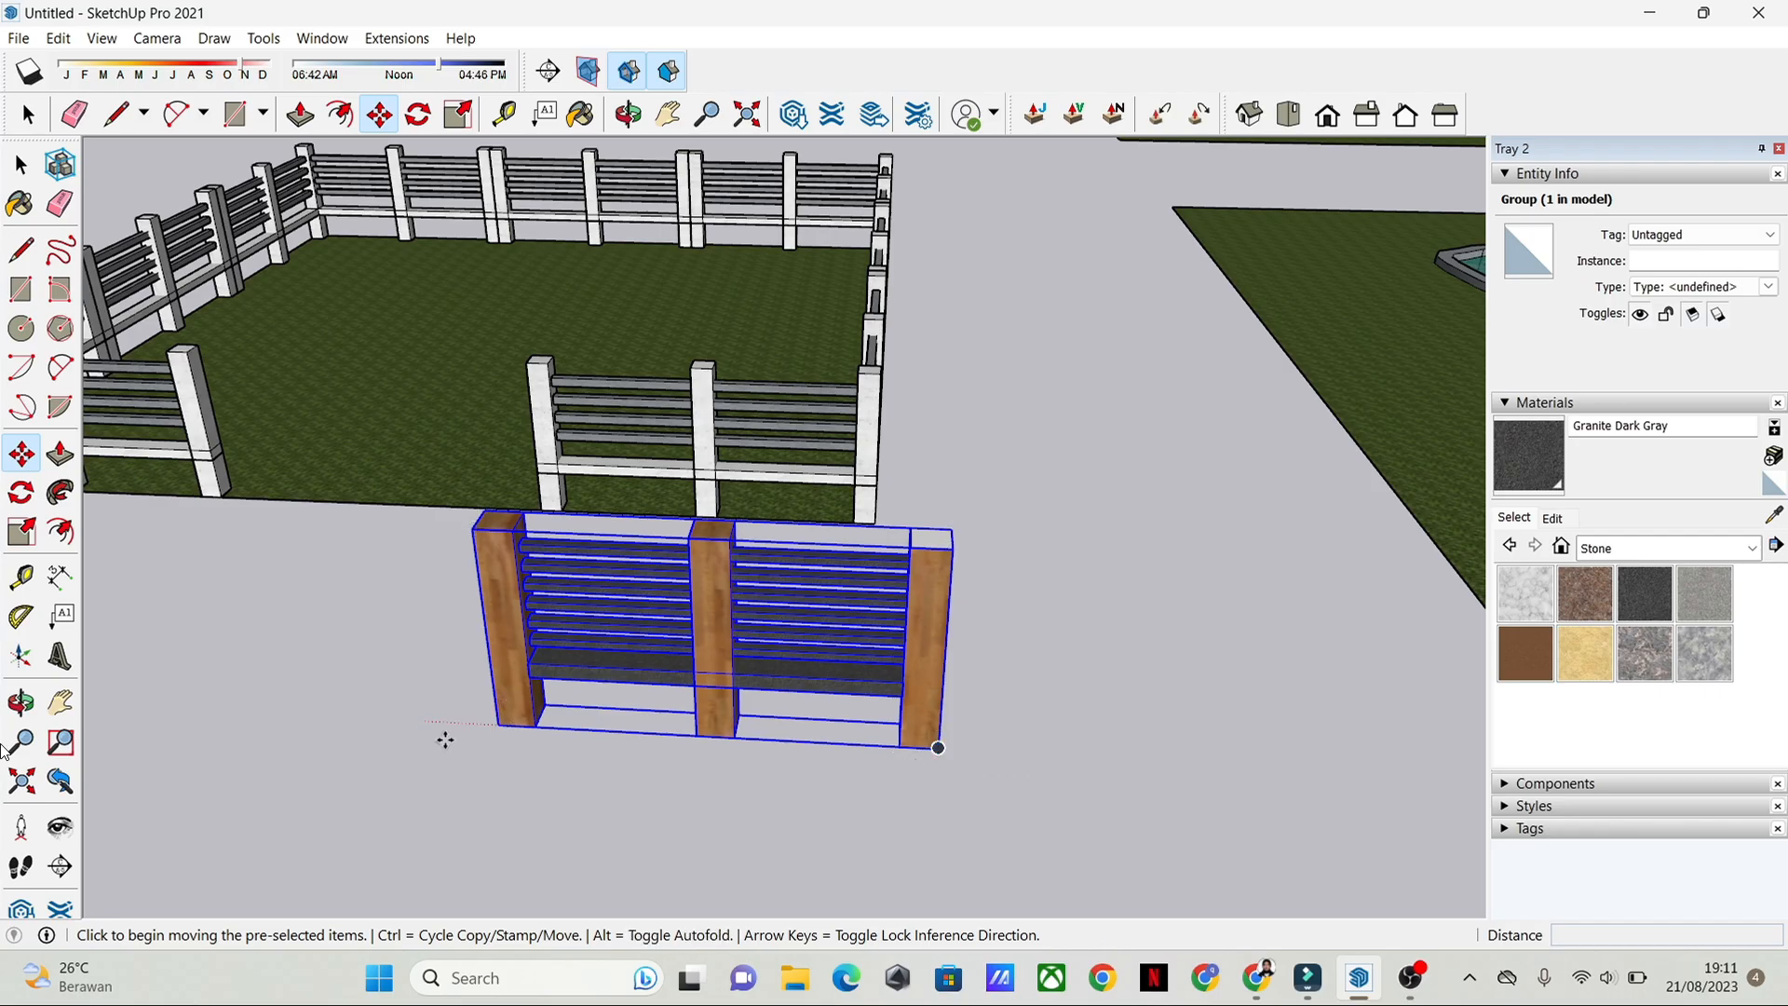
pyautogui.click(497, 728)
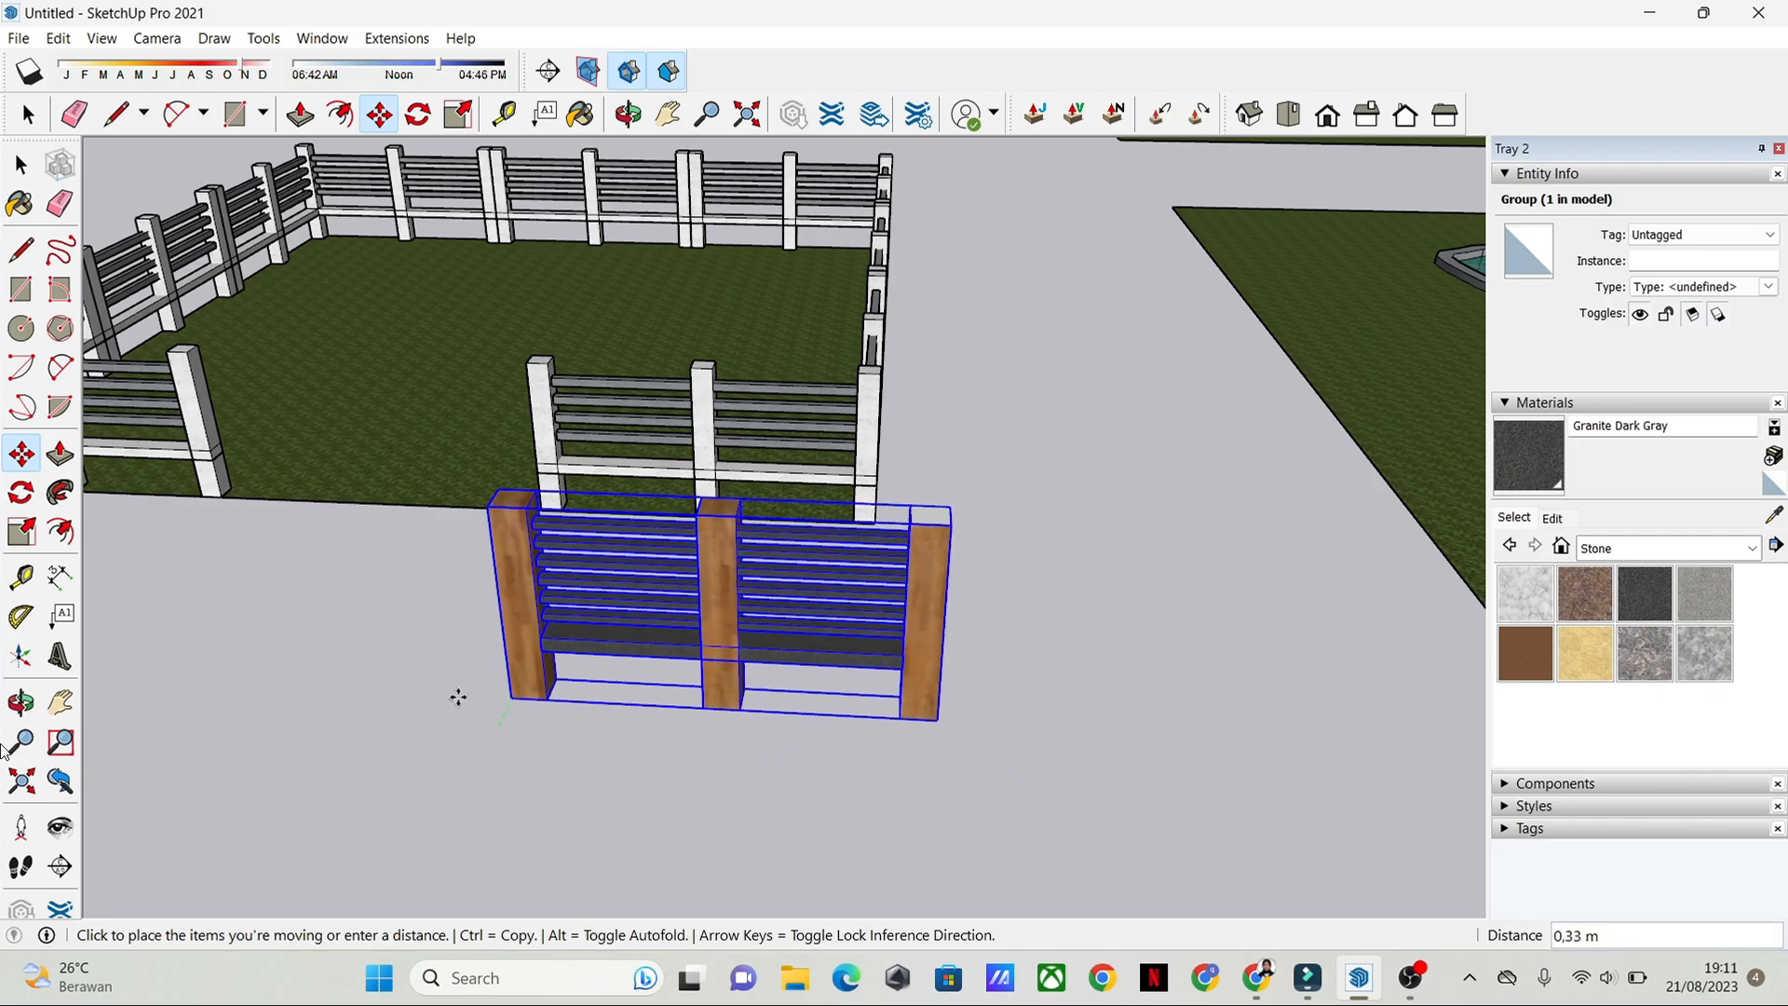
pyautogui.press('ctrl')
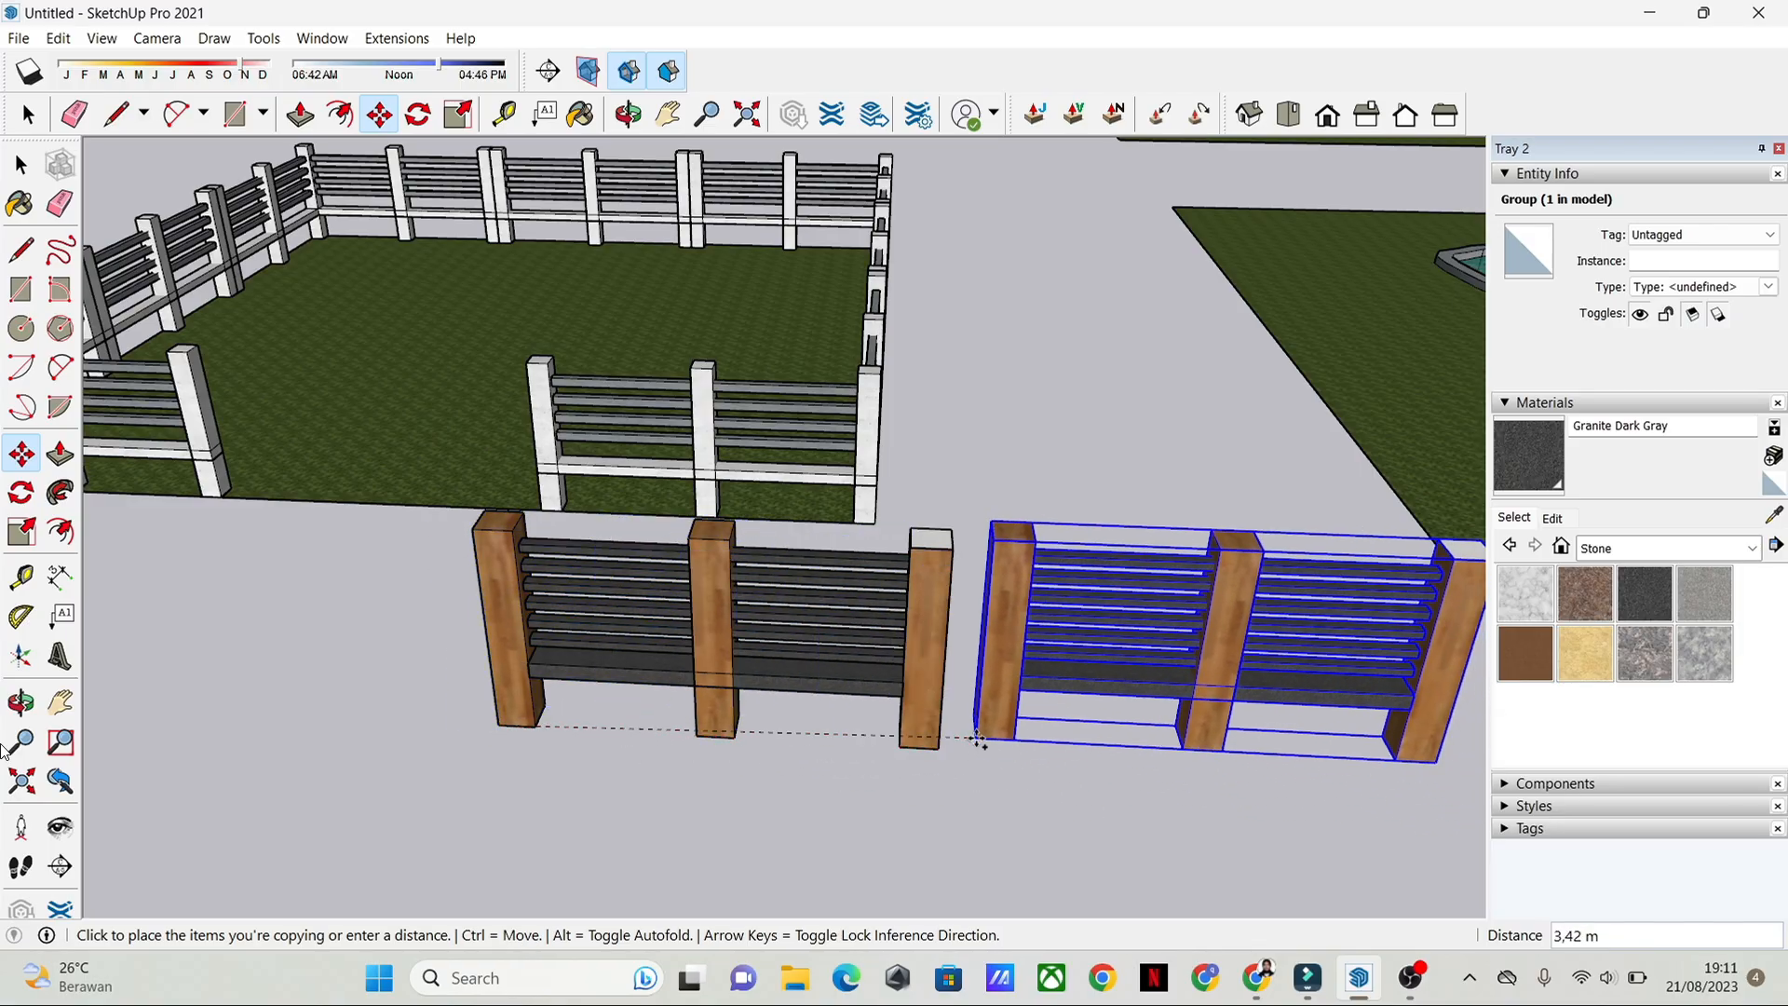
pyautogui.scroll(-1, 978, 739)
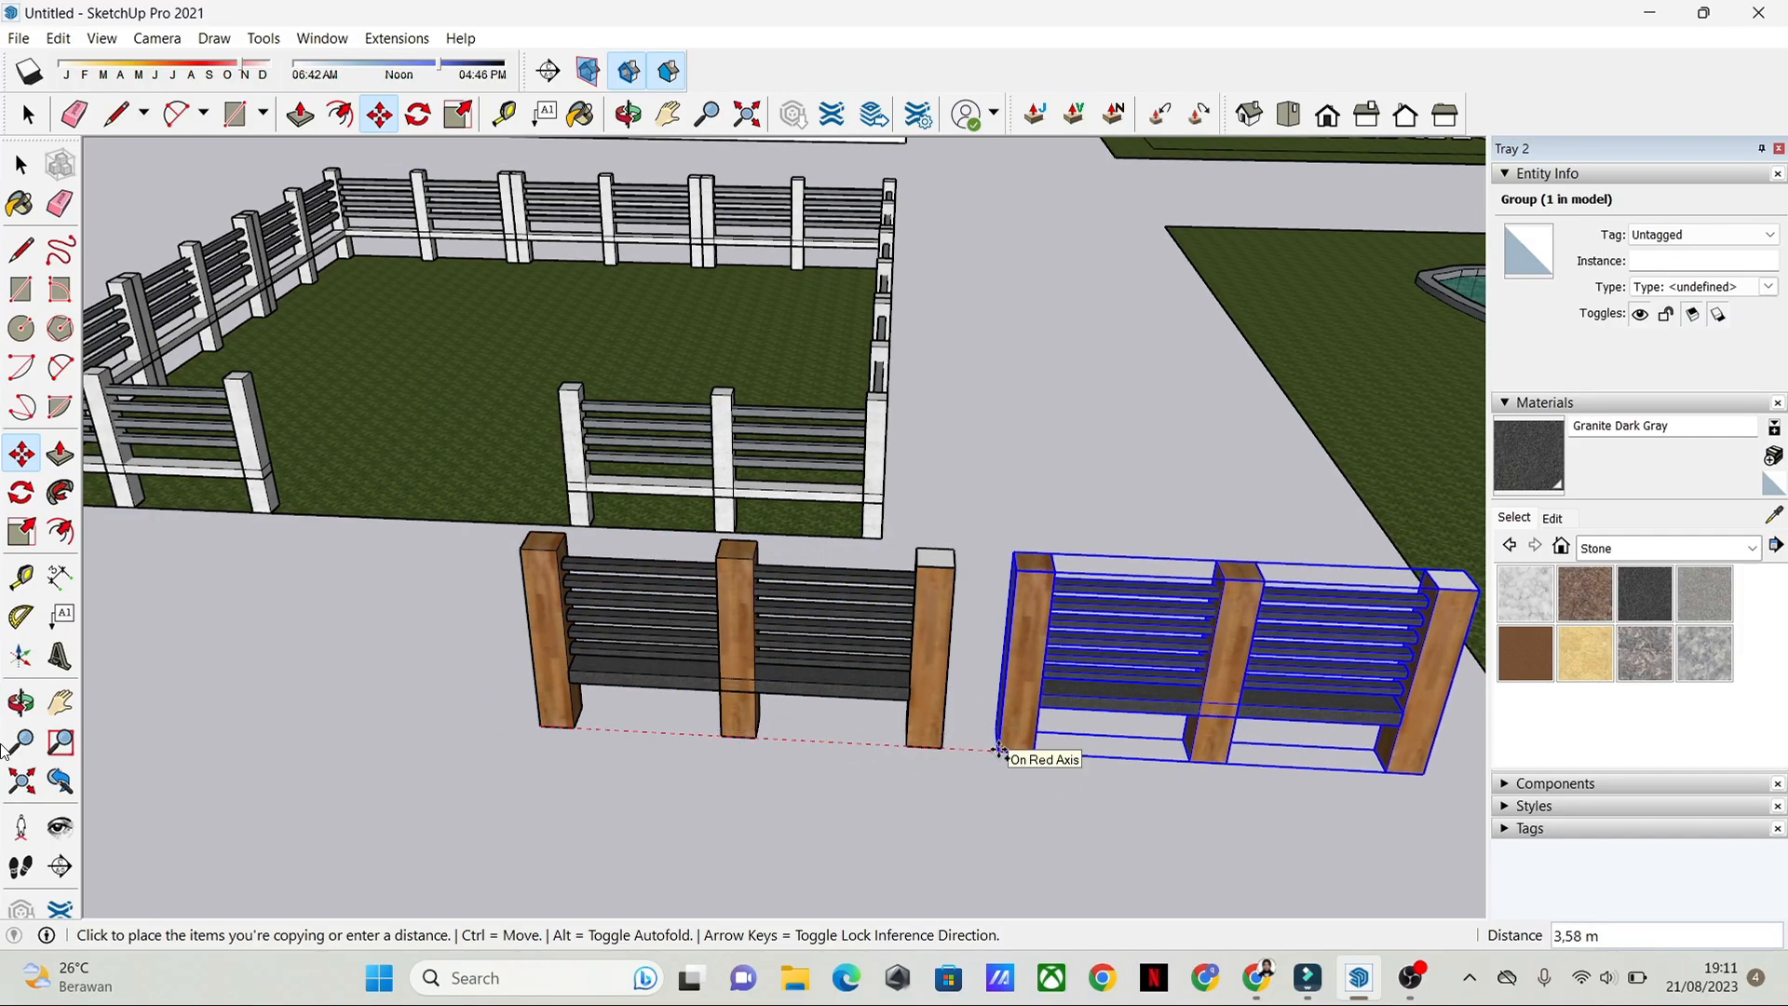
pyautogui.click(1000, 750)
pyautogui.press('space')
pyautogui.moveTo(998, 745); pyautogui.dragTo(1049, 741, button='middle')
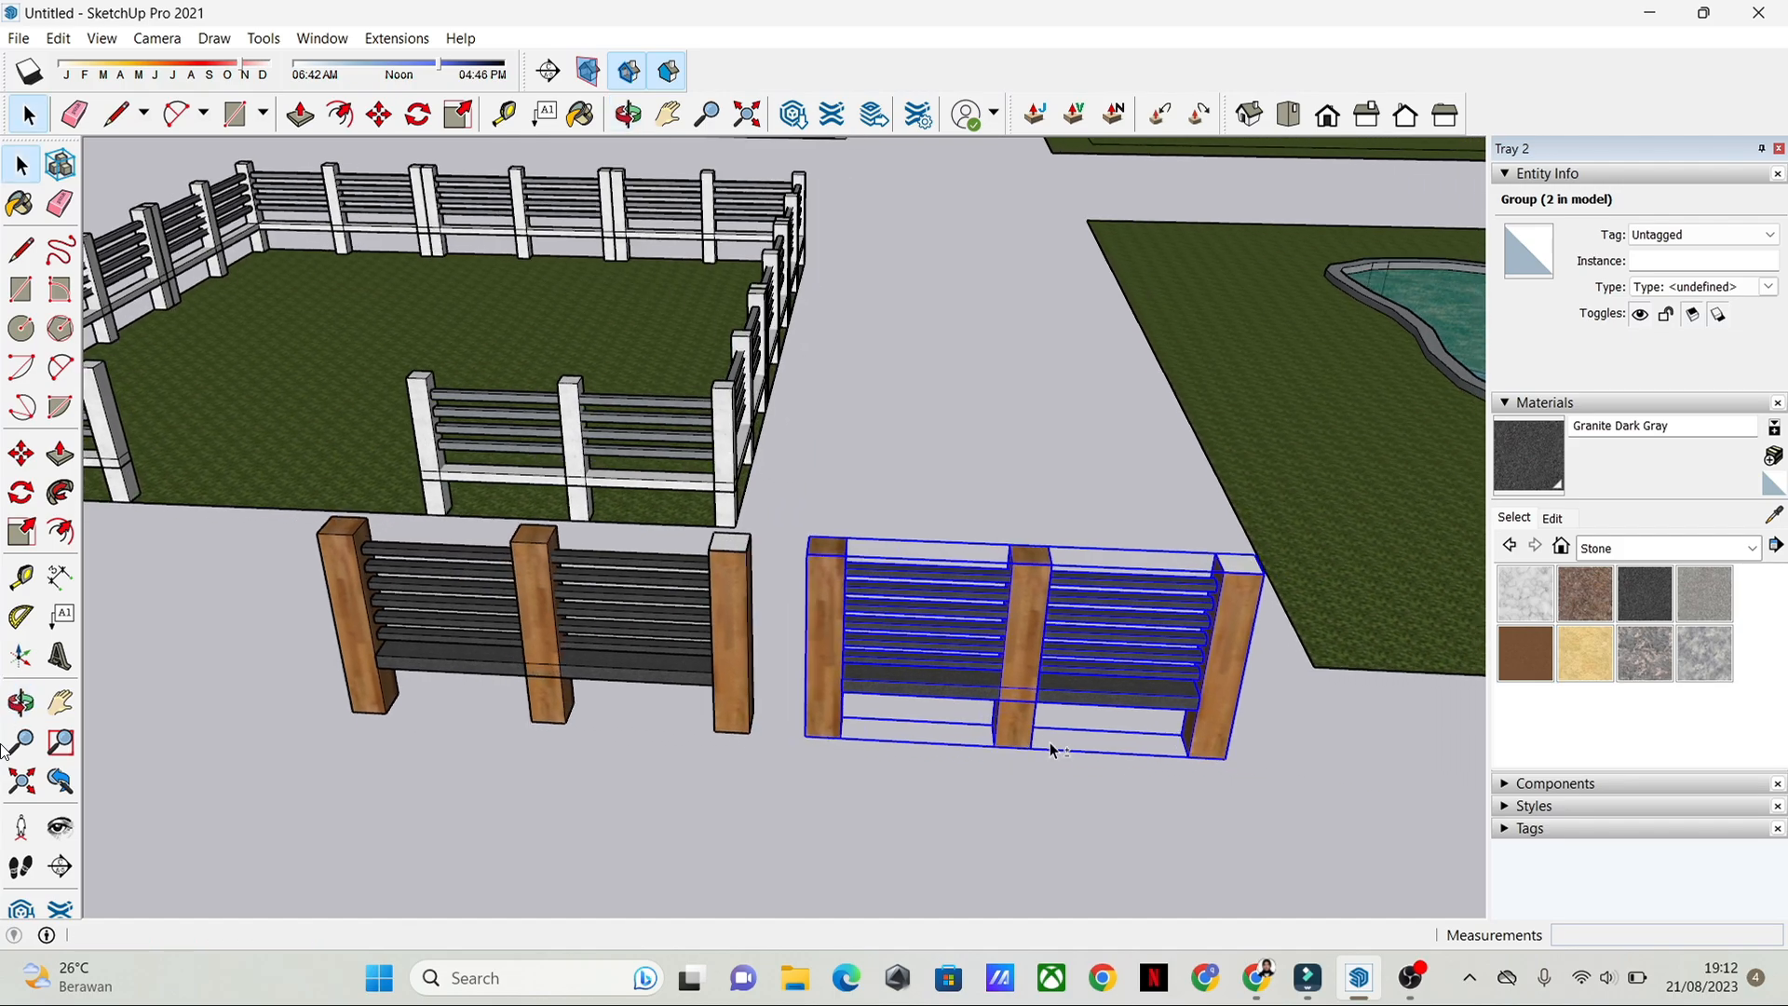
# Step: Rotate the copied fence section 90 degrees on the ground plane so it stands perpendicular to the original
pyautogui.scroll(1, 1042, 742)
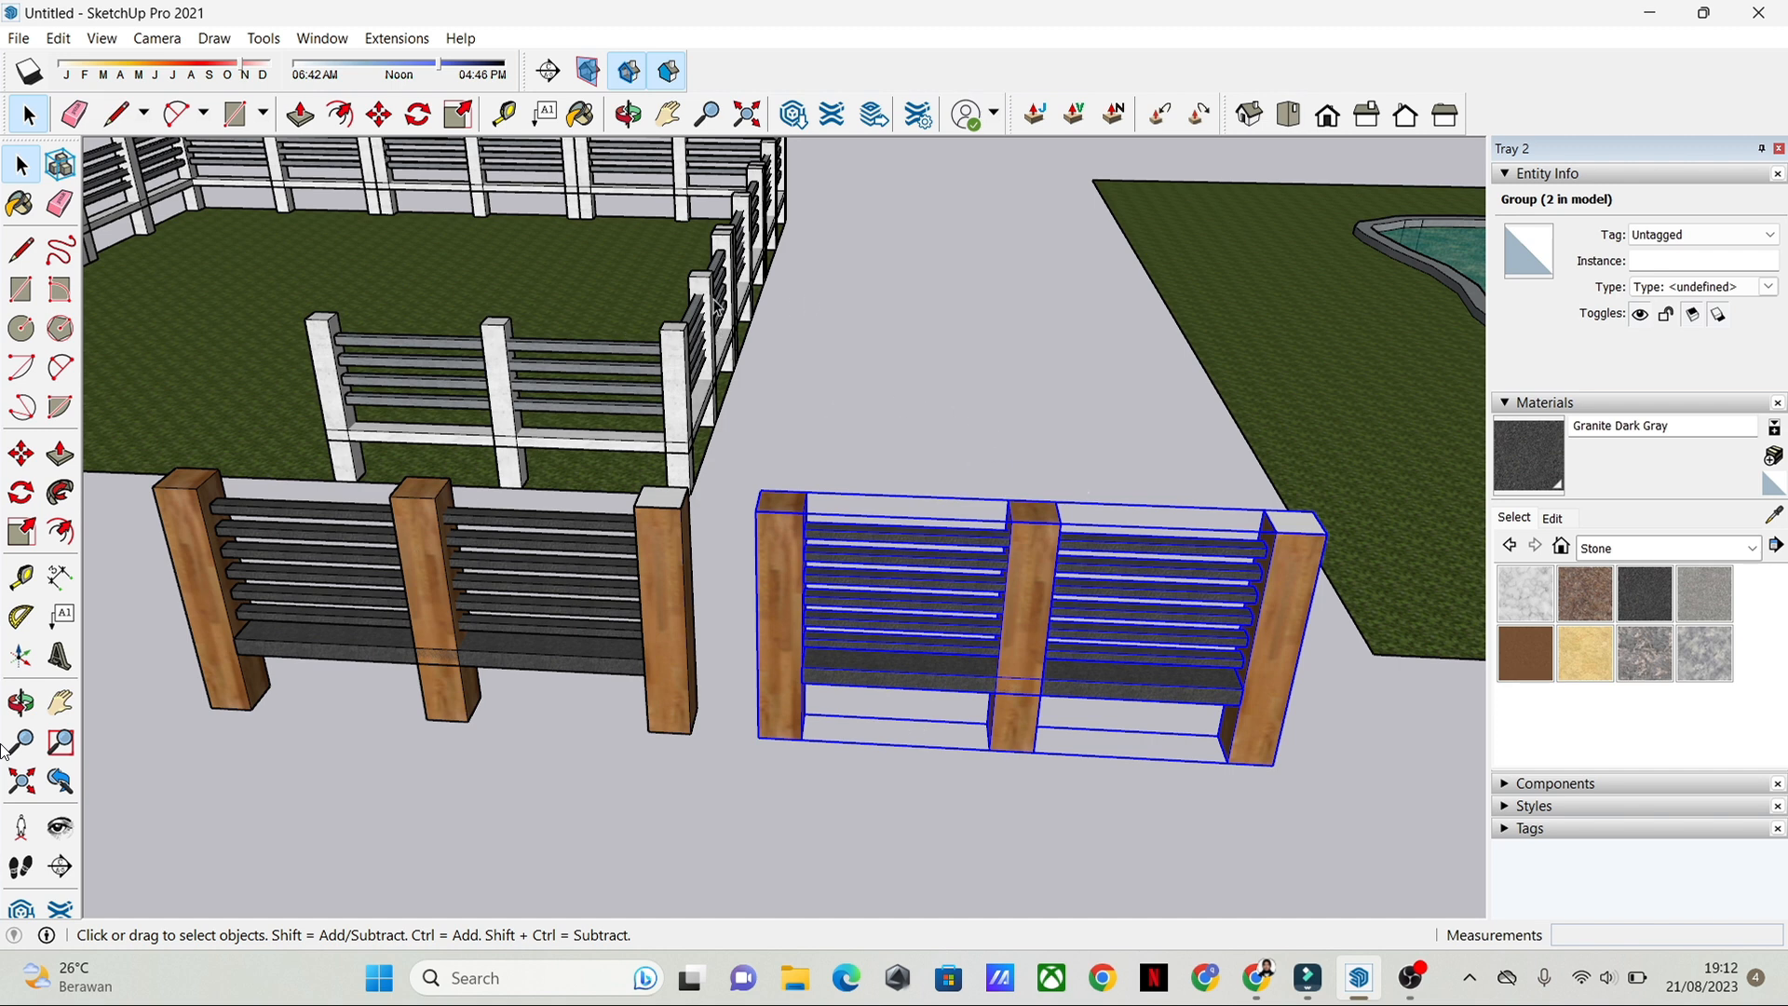
pyautogui.click(21, 493)
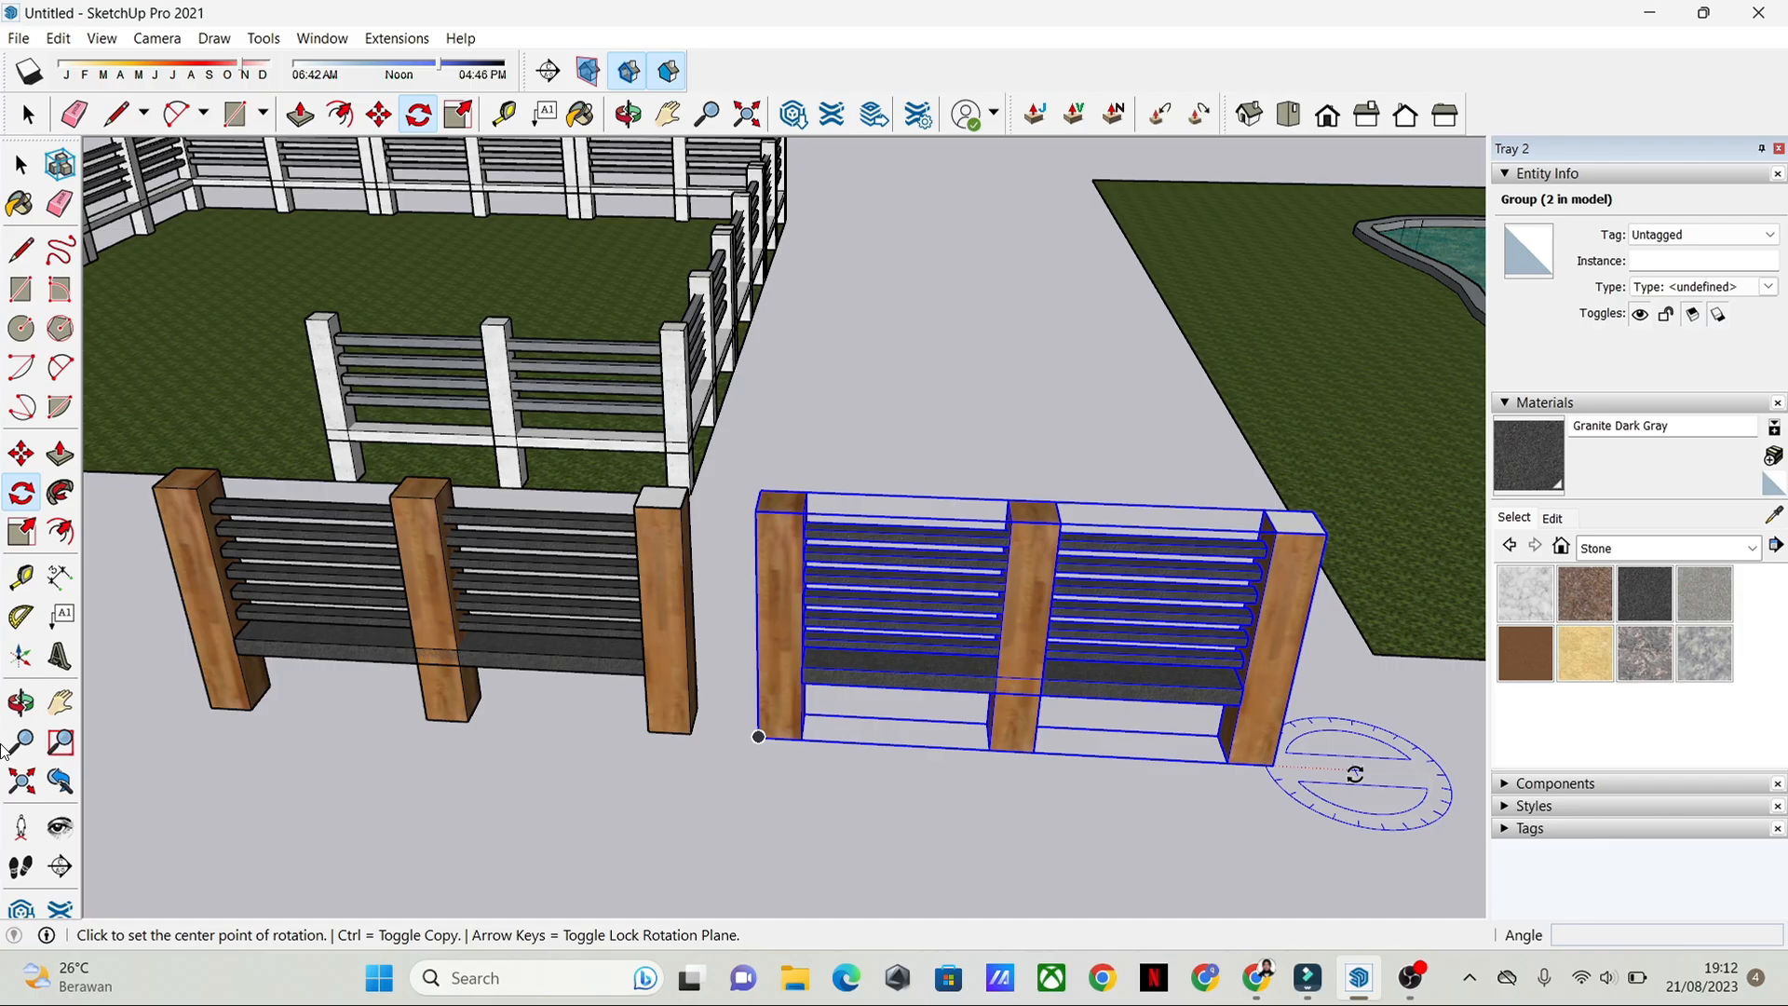
pyautogui.click(1355, 774)
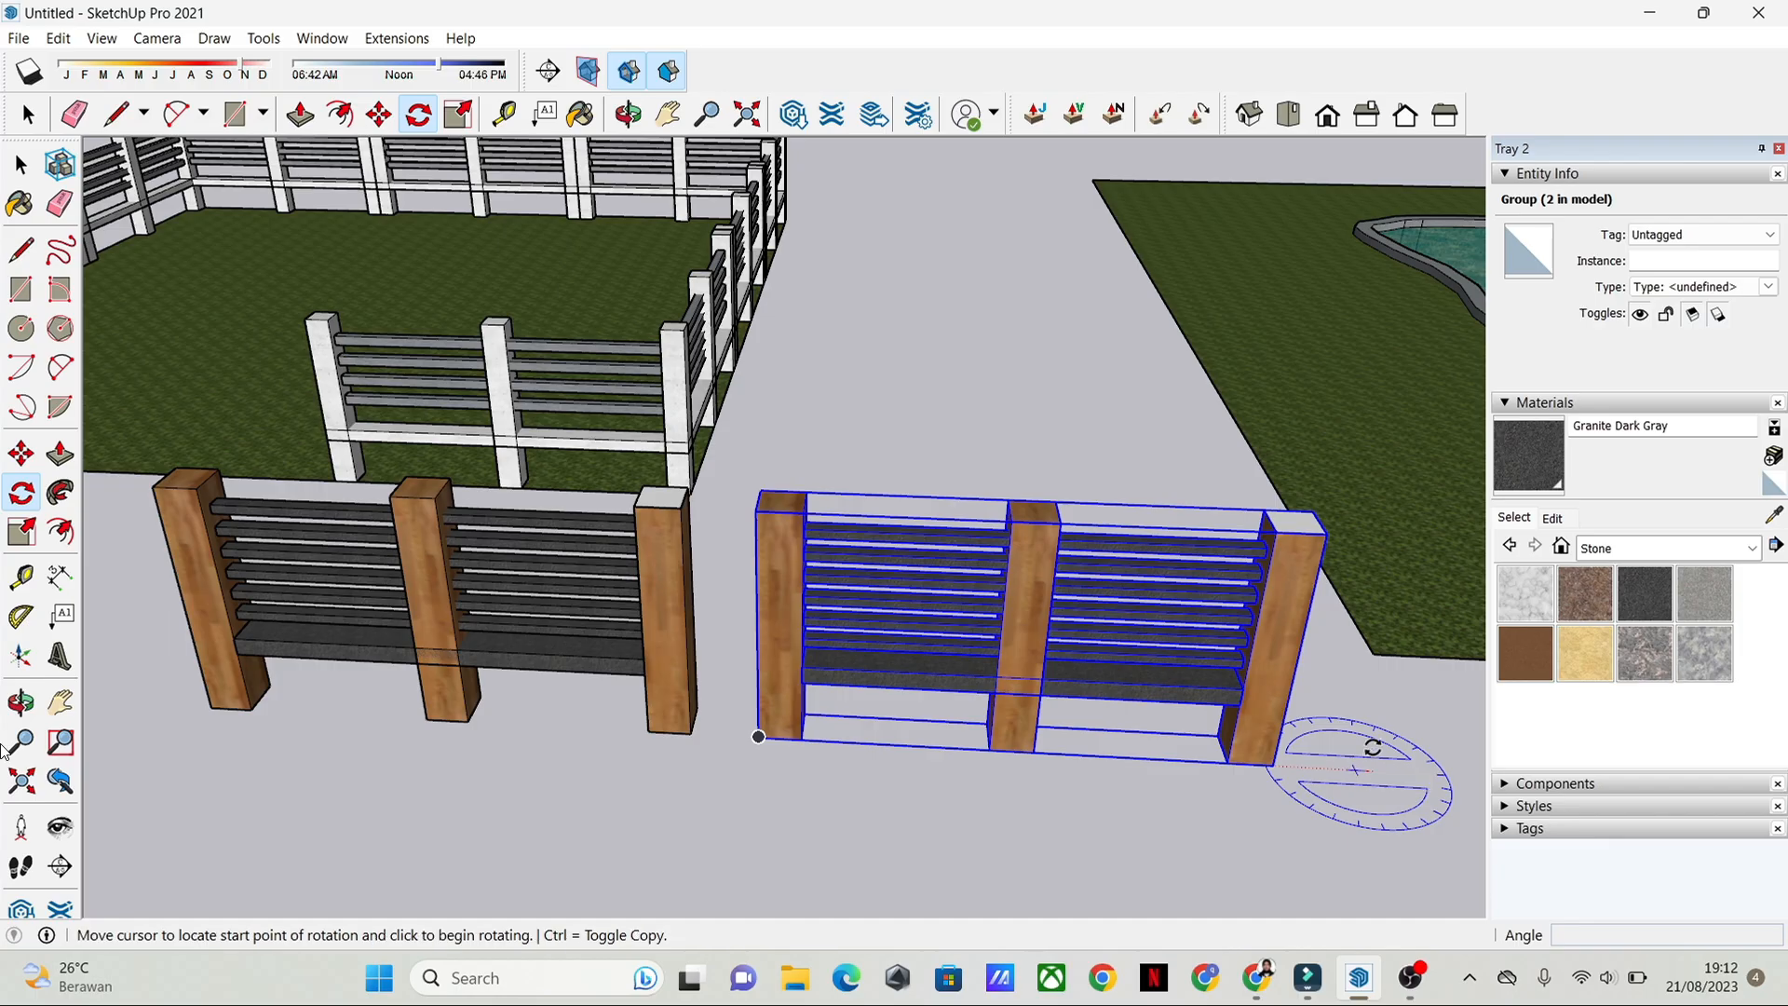
pyautogui.click(1321, 771)
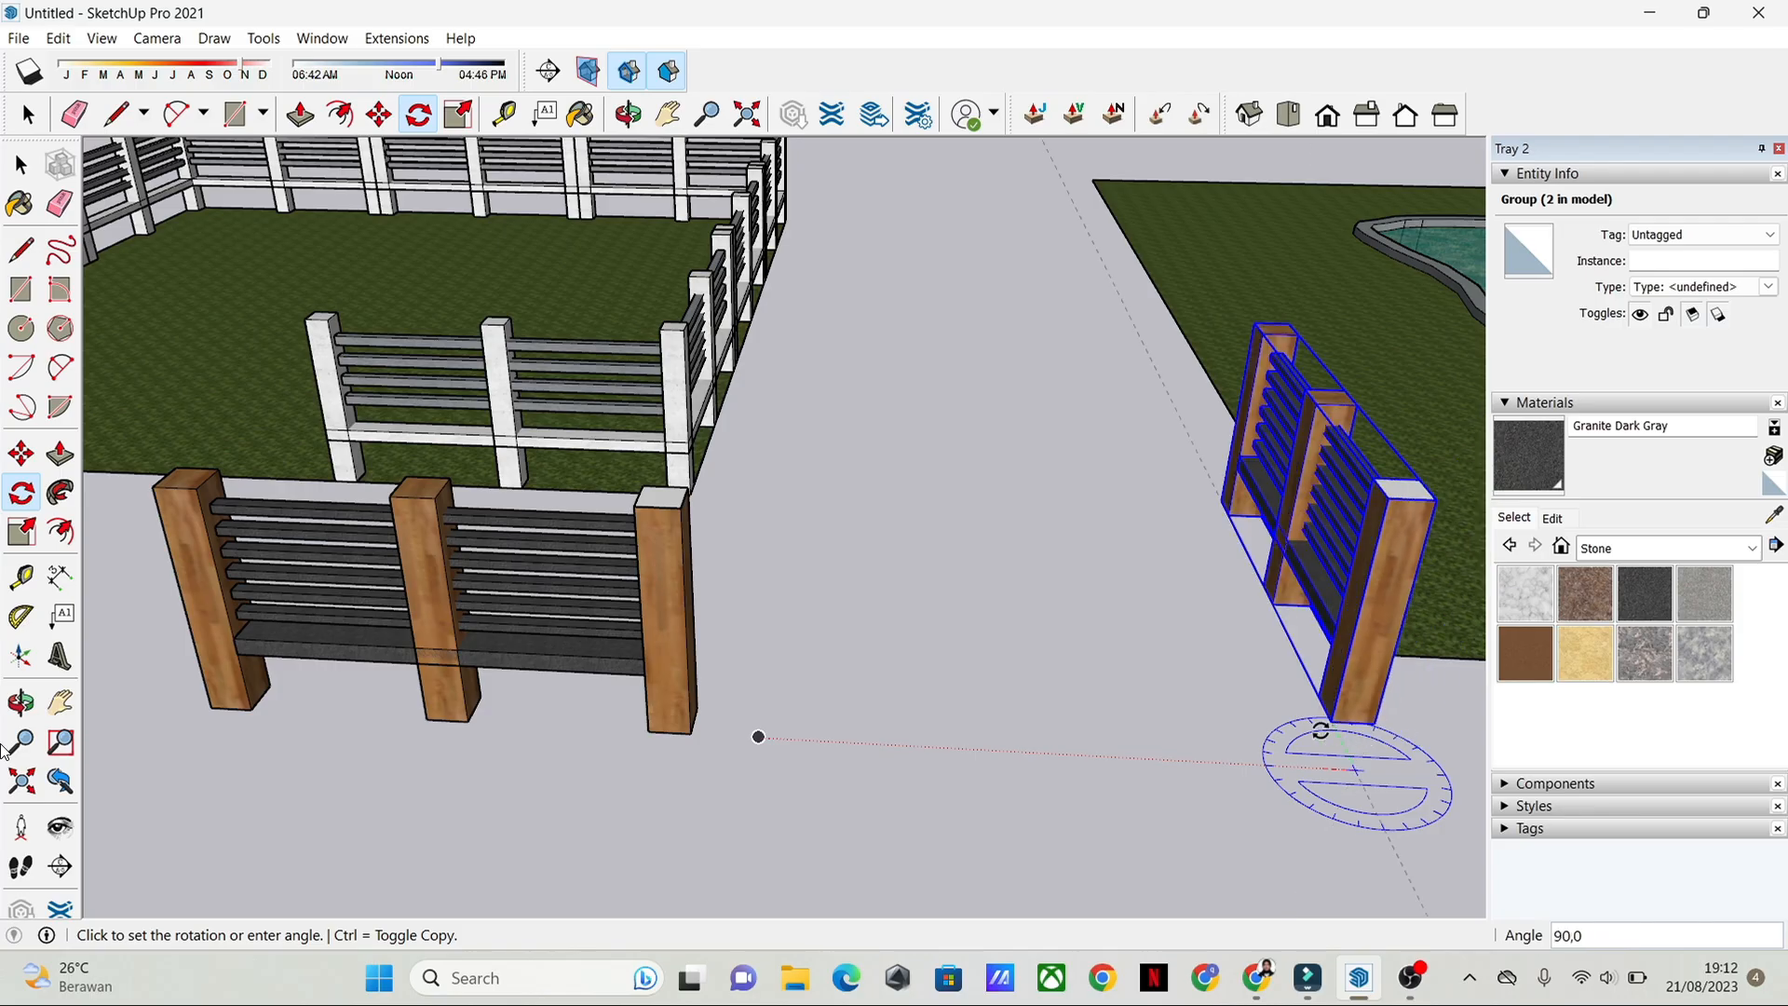
pyautogui.click(1321, 725)
pyautogui.press('space')
pyautogui.moveTo(1321, 726); pyautogui.dragTo(1123, 767, button='middle')
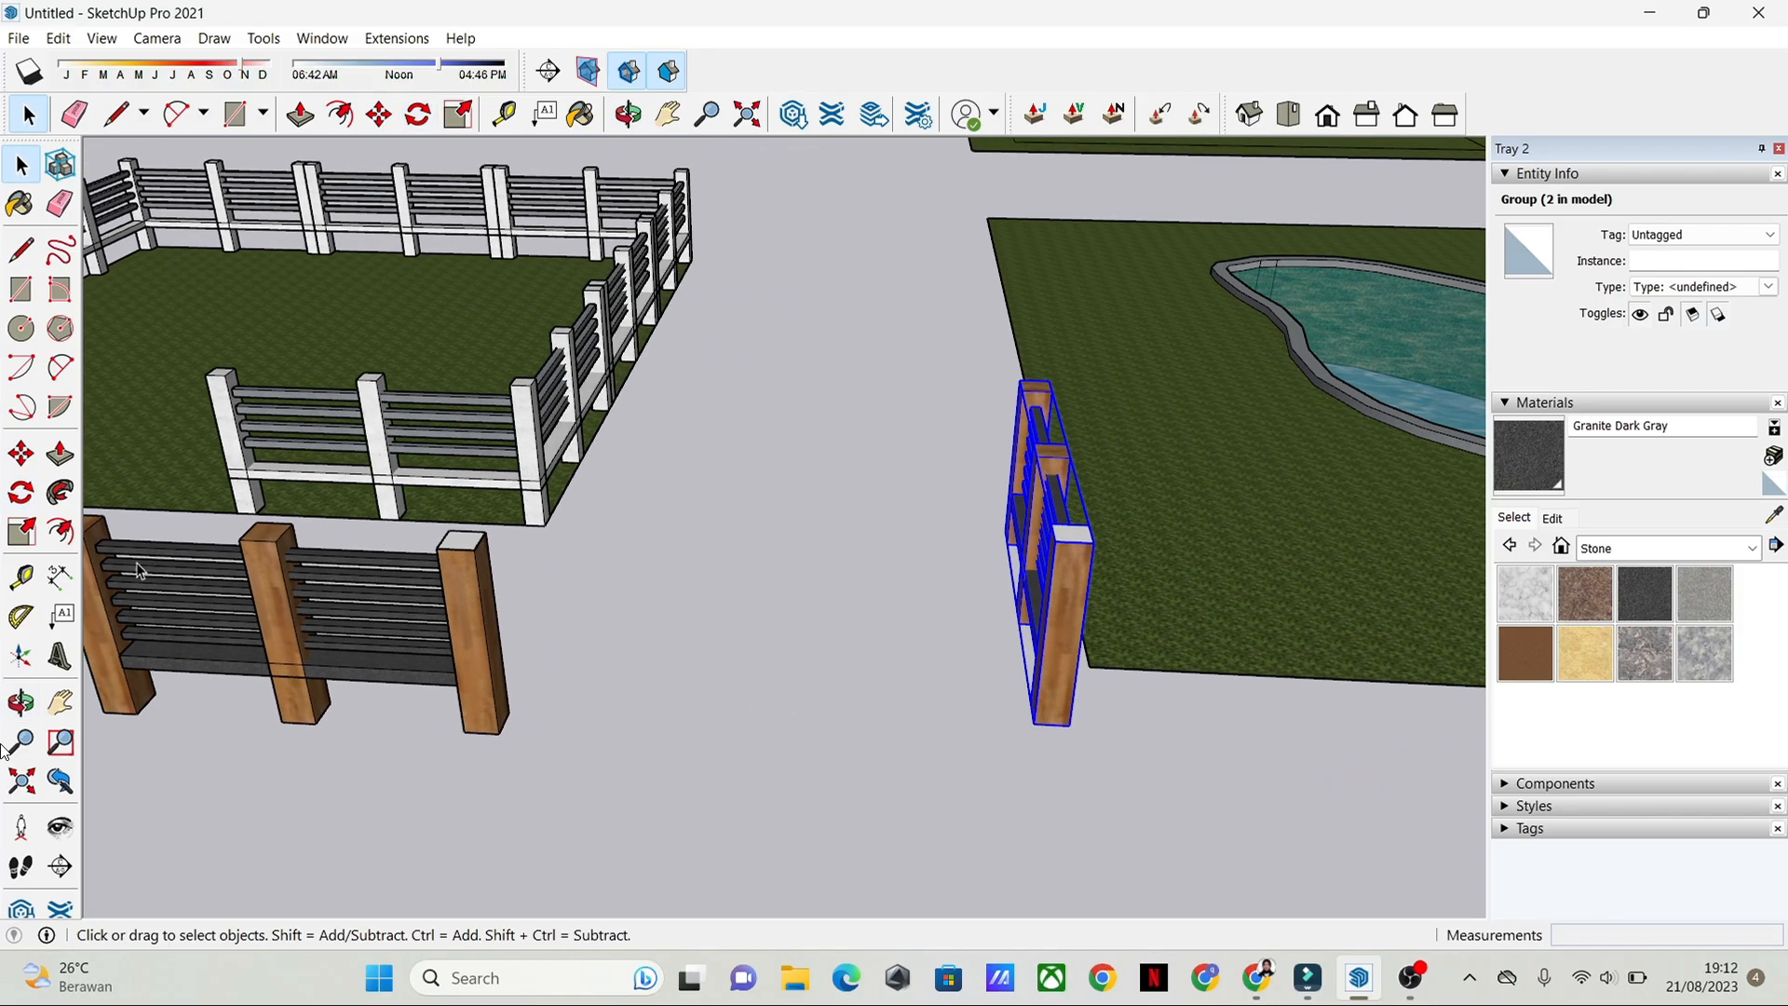
# Step: Move the rotated section so its end post meets the original section's end post and forms a corner
pyautogui.click(20, 454)
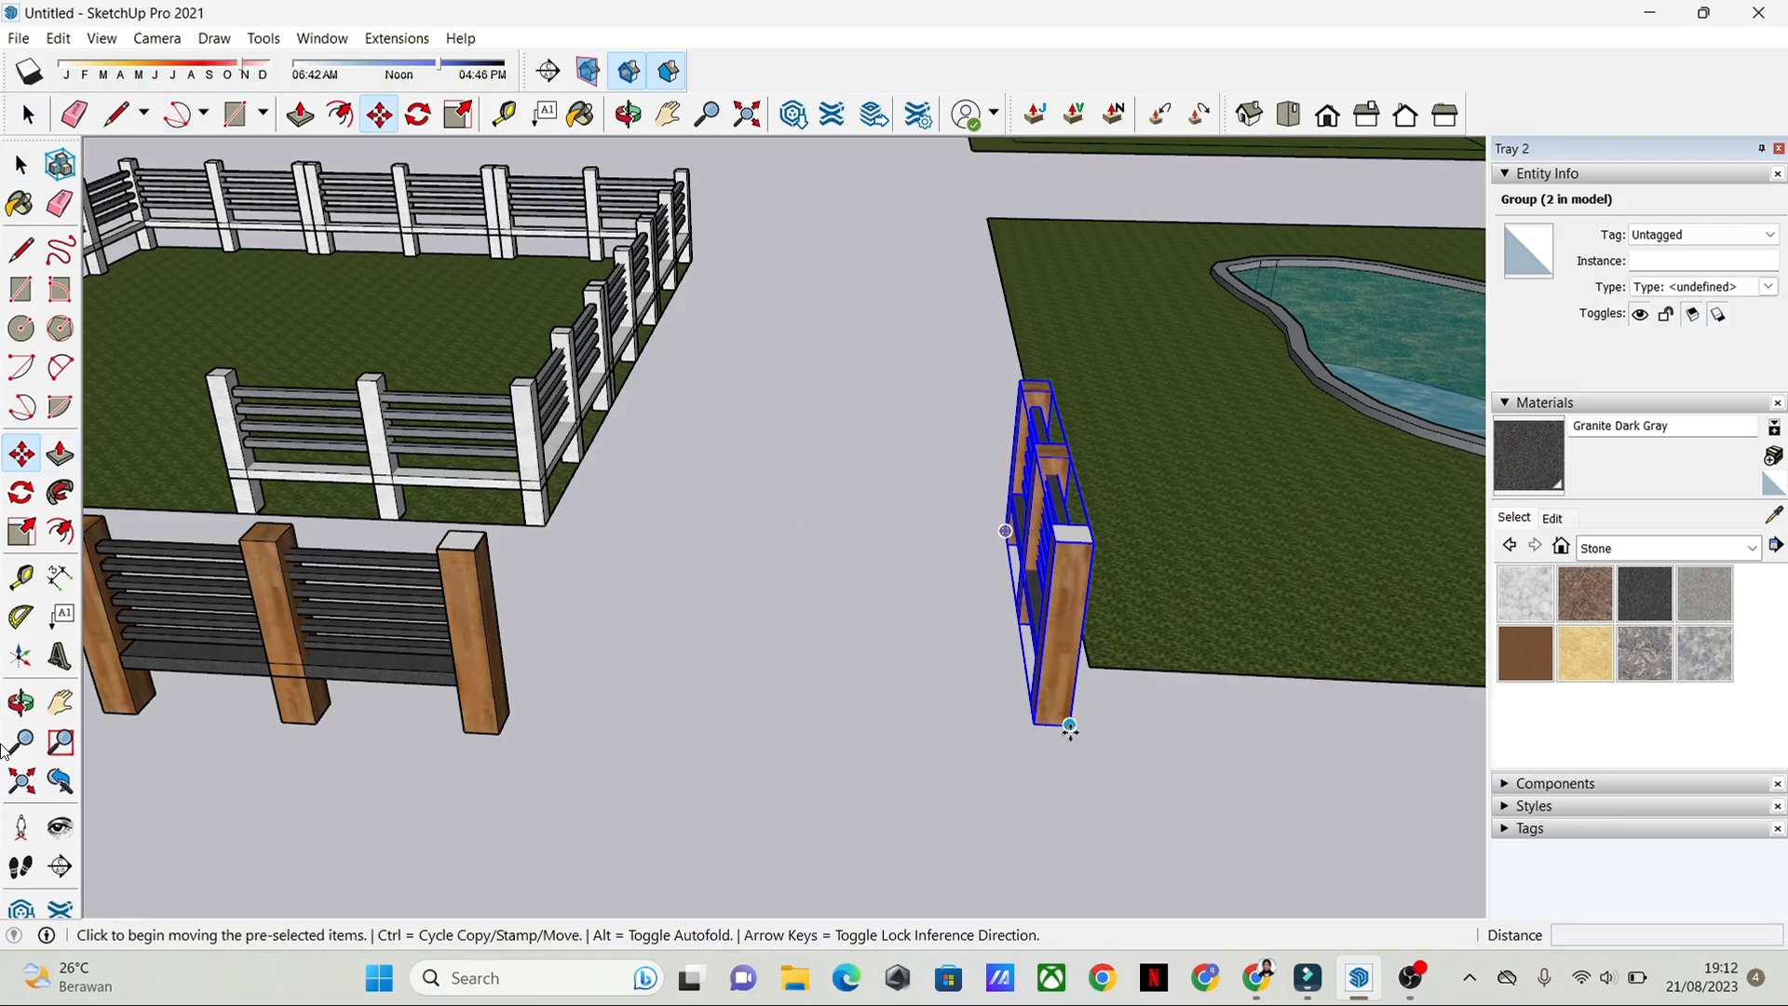
pyautogui.click(1071, 729)
pyautogui.moveTo(615, 735); pyautogui.dragTo(788, 770, button='middle')
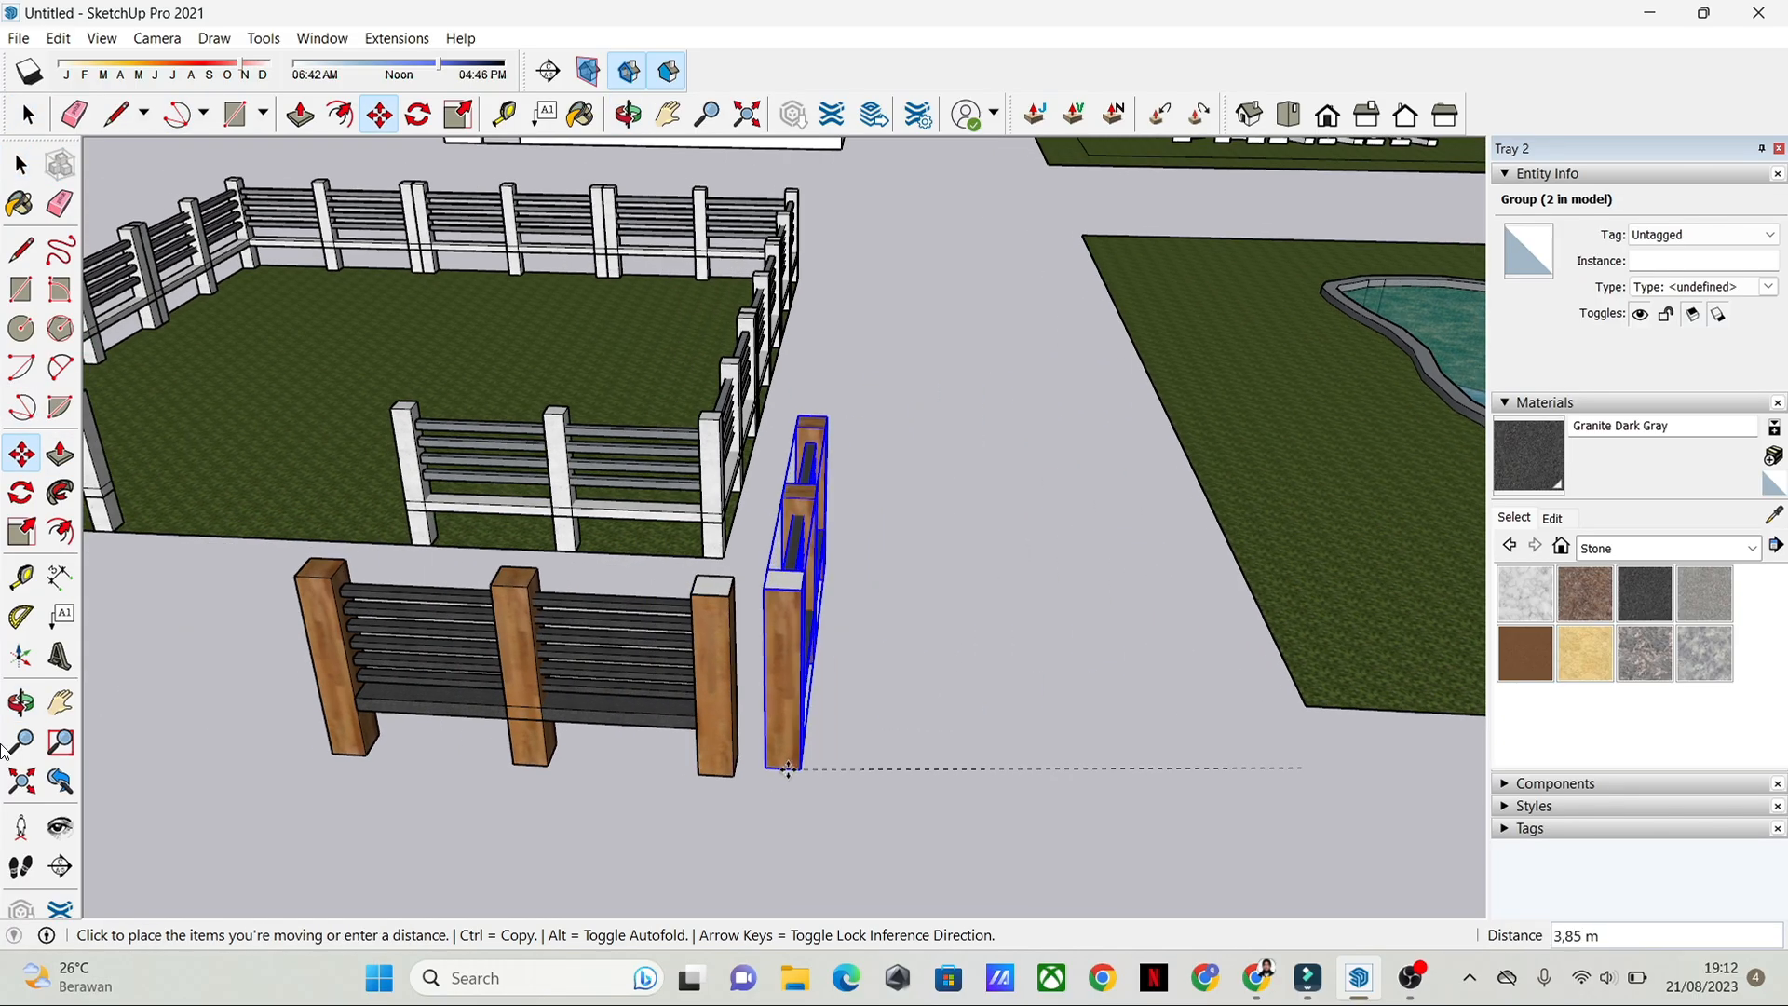
pyautogui.scroll(3, 734, 771)
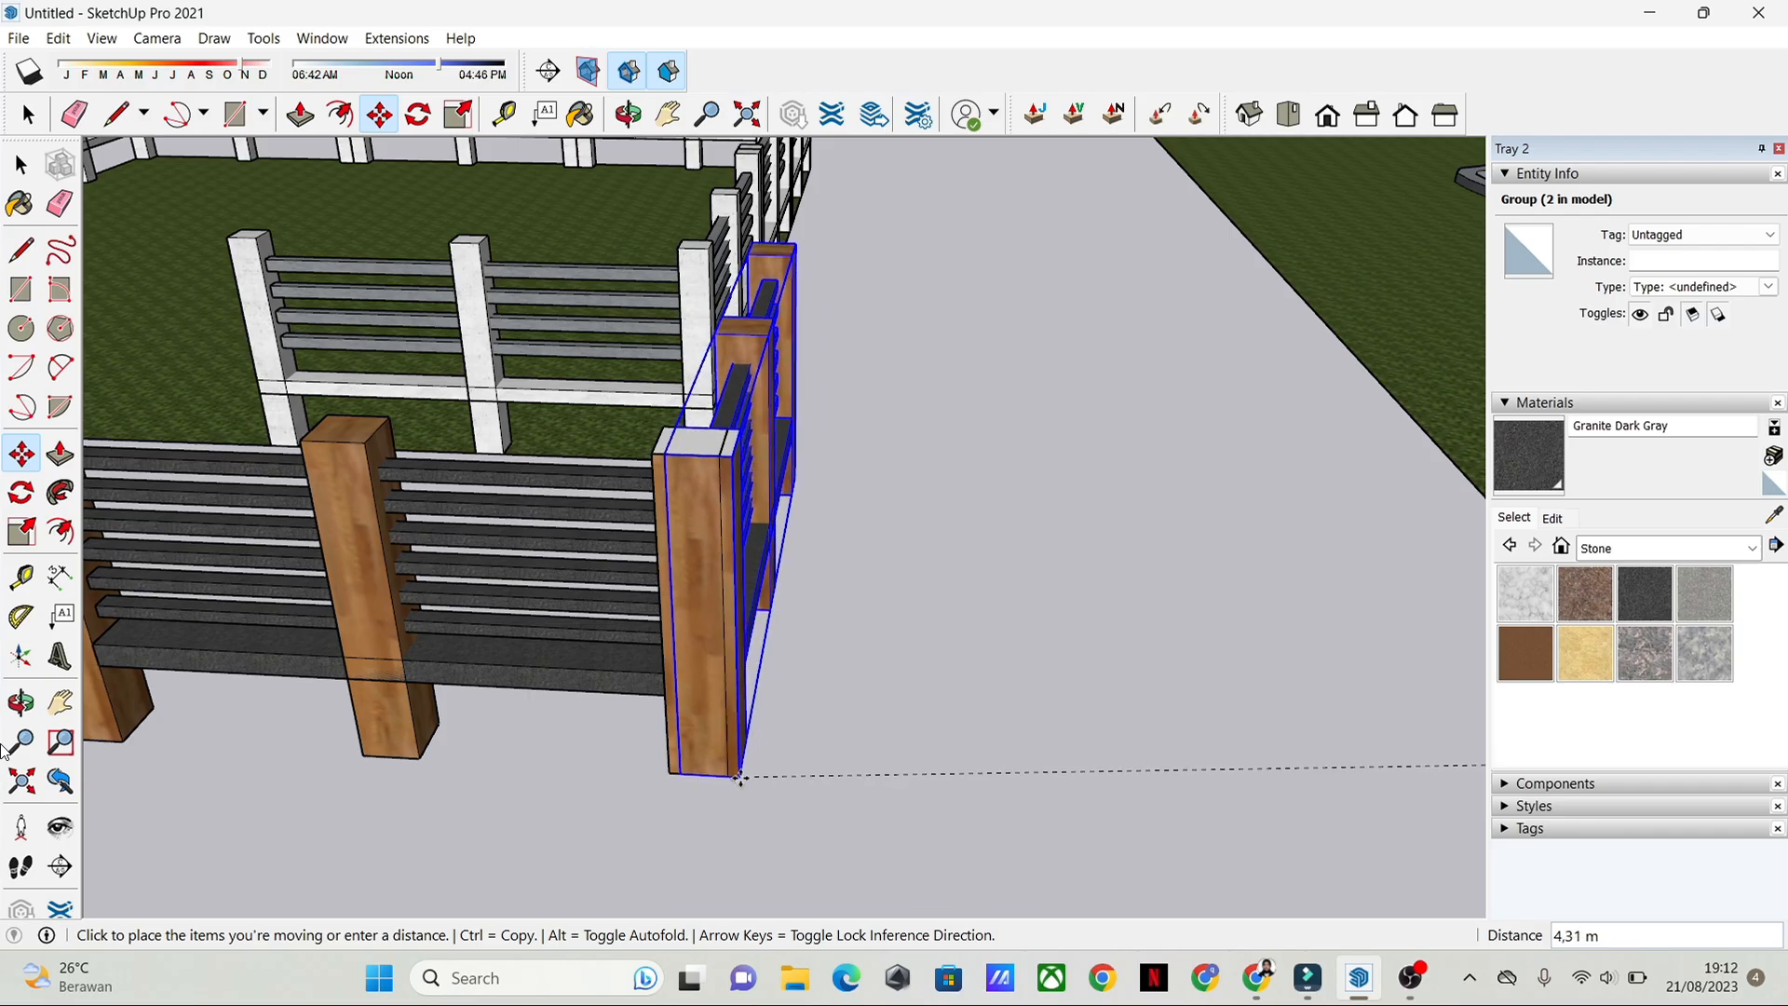
pyautogui.click(731, 776)
pyautogui.press('space')
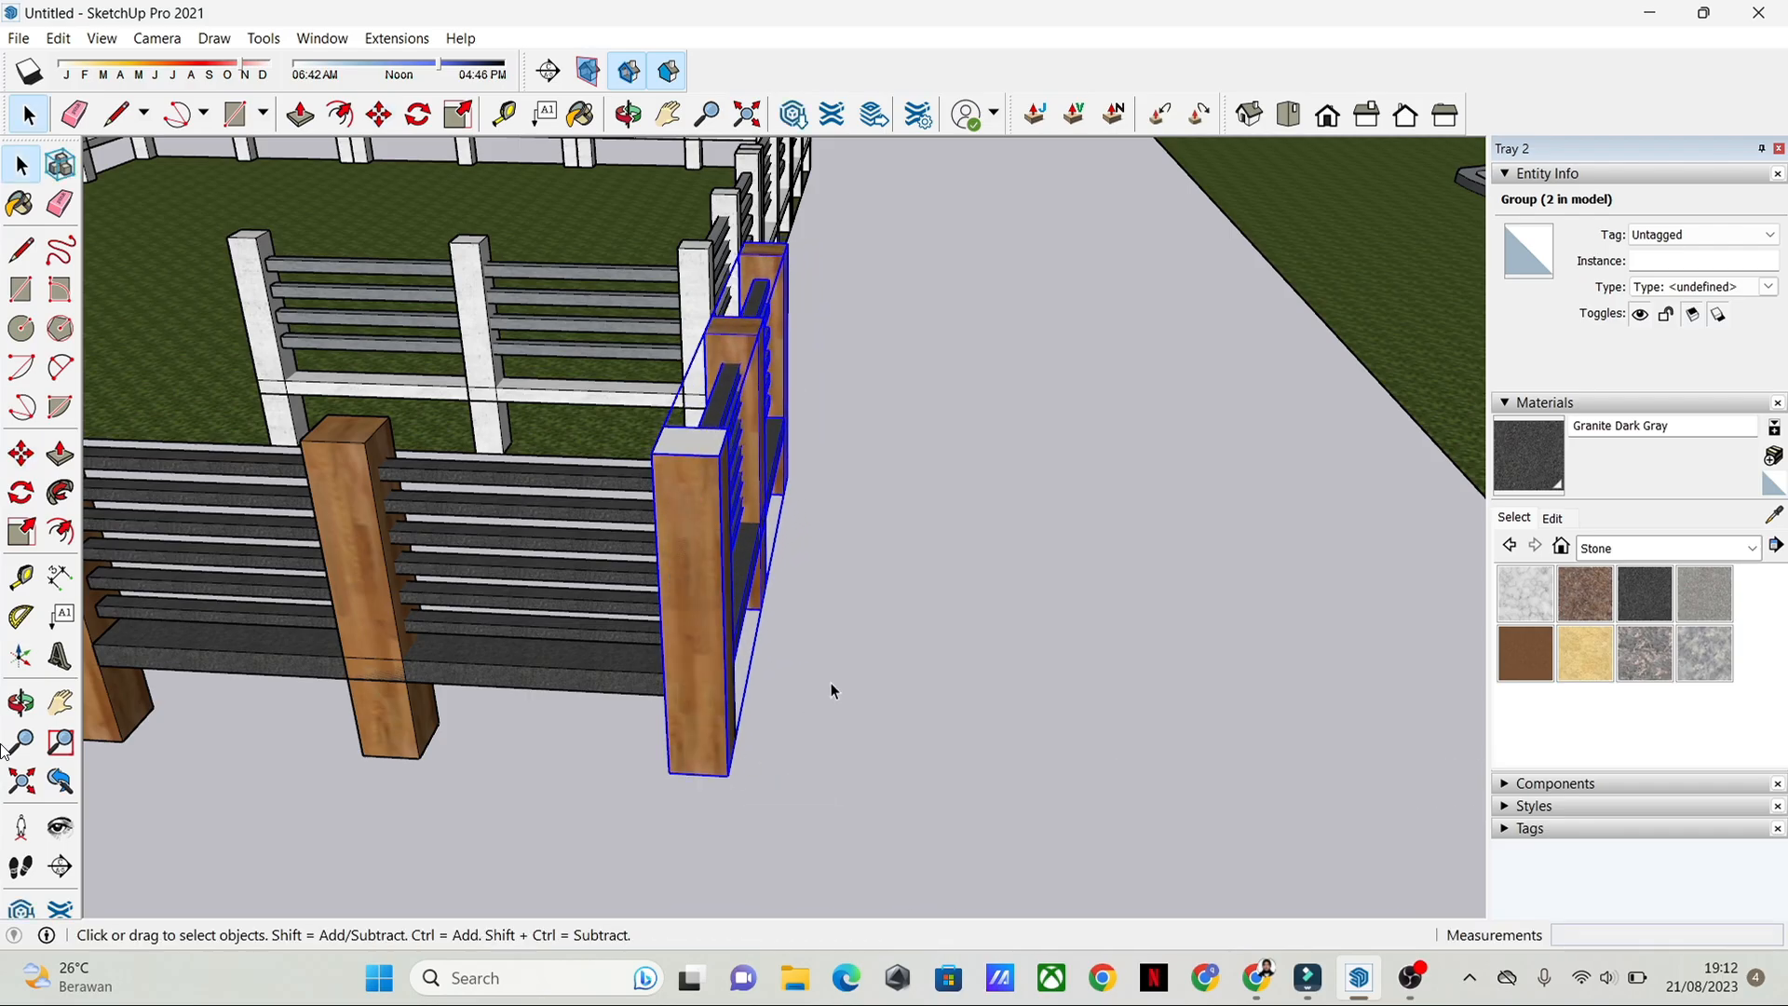
pyautogui.scroll(-4, 834, 680)
pyautogui.moveTo(839, 675); pyautogui.dragTo(1115, 687, button='middle')
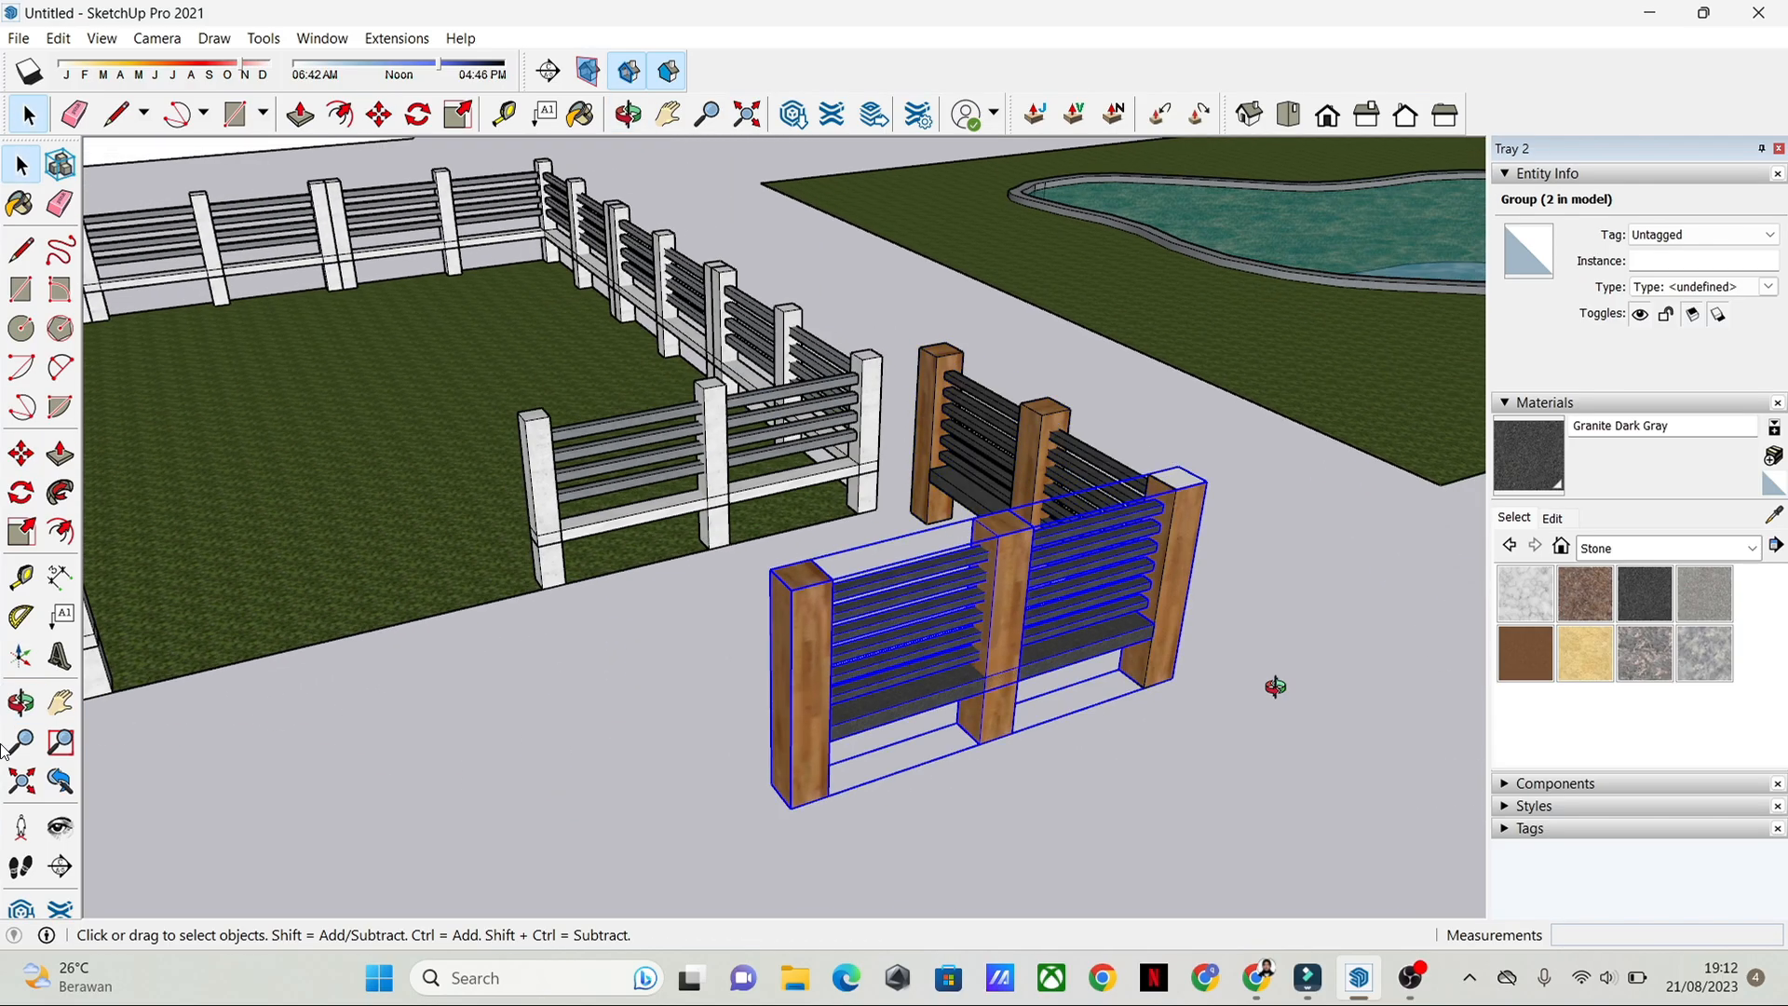
# Step: Select both wooden fence sections and move them together about 1.21 m farther from the white example fence
pyautogui.moveTo(1276, 688); pyautogui.dragTo(873, 654, button='middle')
pyautogui.click(923, 698)
pyautogui.click(845, 695)
pyautogui.keyDown('shift'); pyautogui.click(919, 496); pyautogui.keyUp('shift')
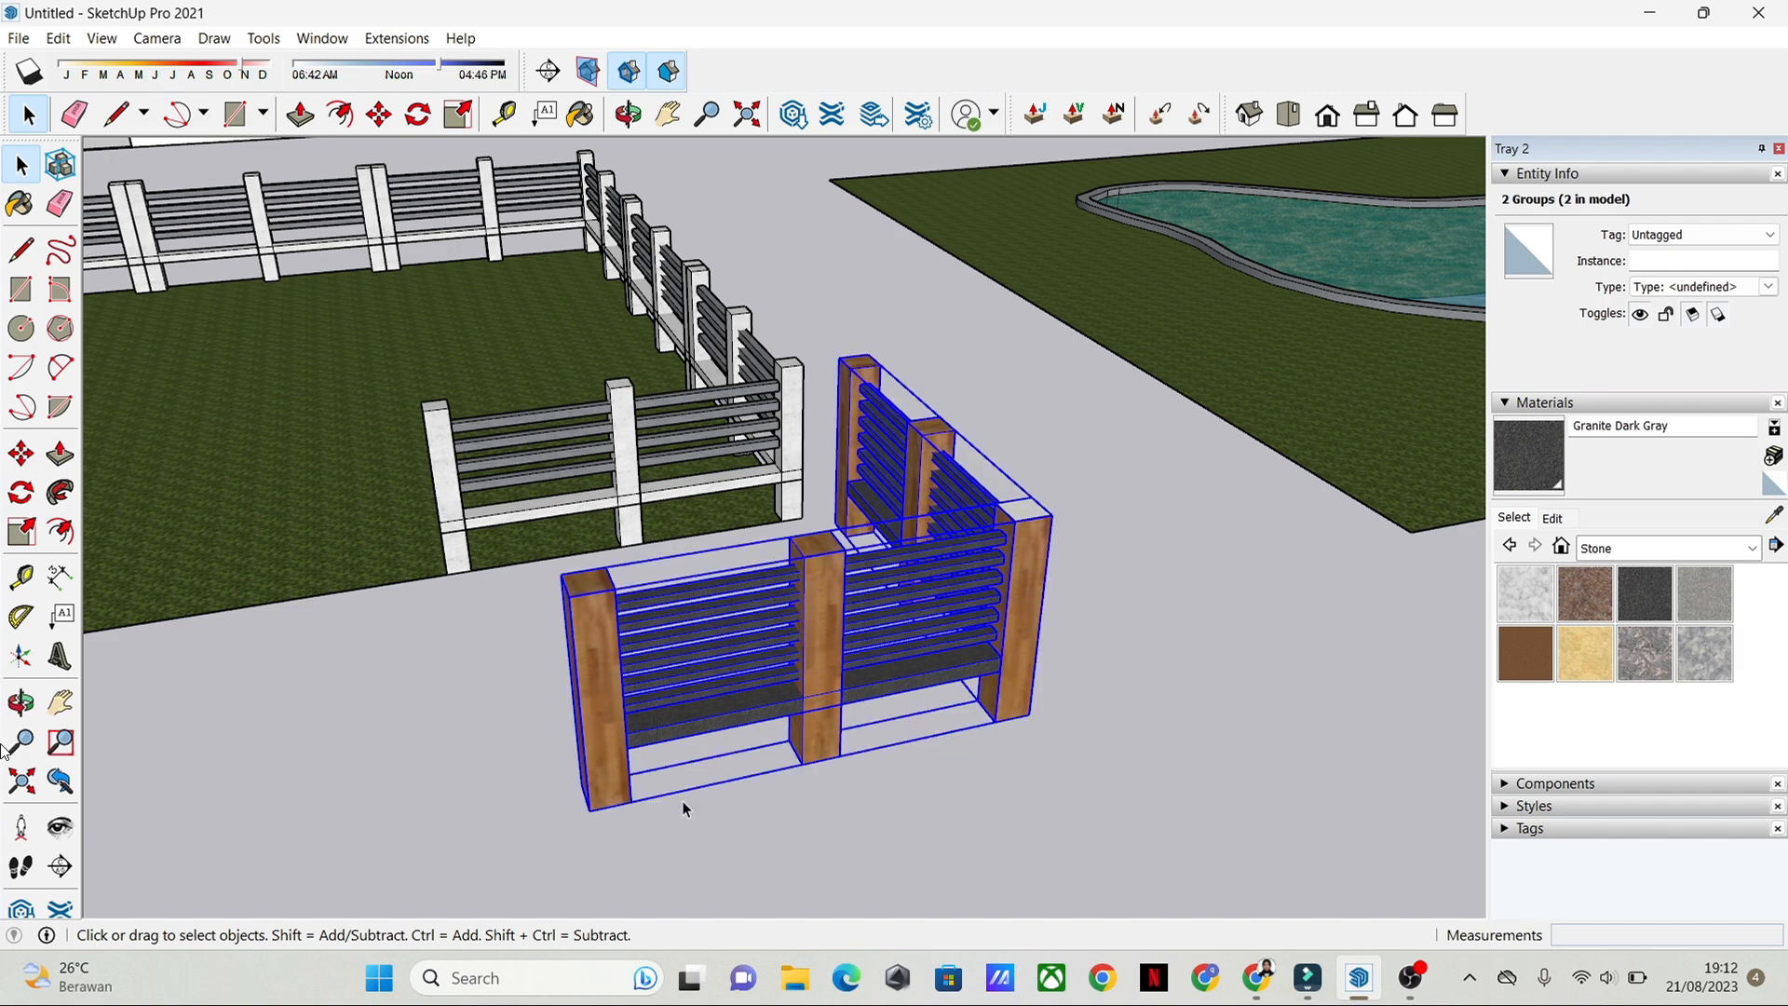
pyautogui.press('m')
pyautogui.click(591, 810)
pyautogui.scroll(-4, 1006, 835)
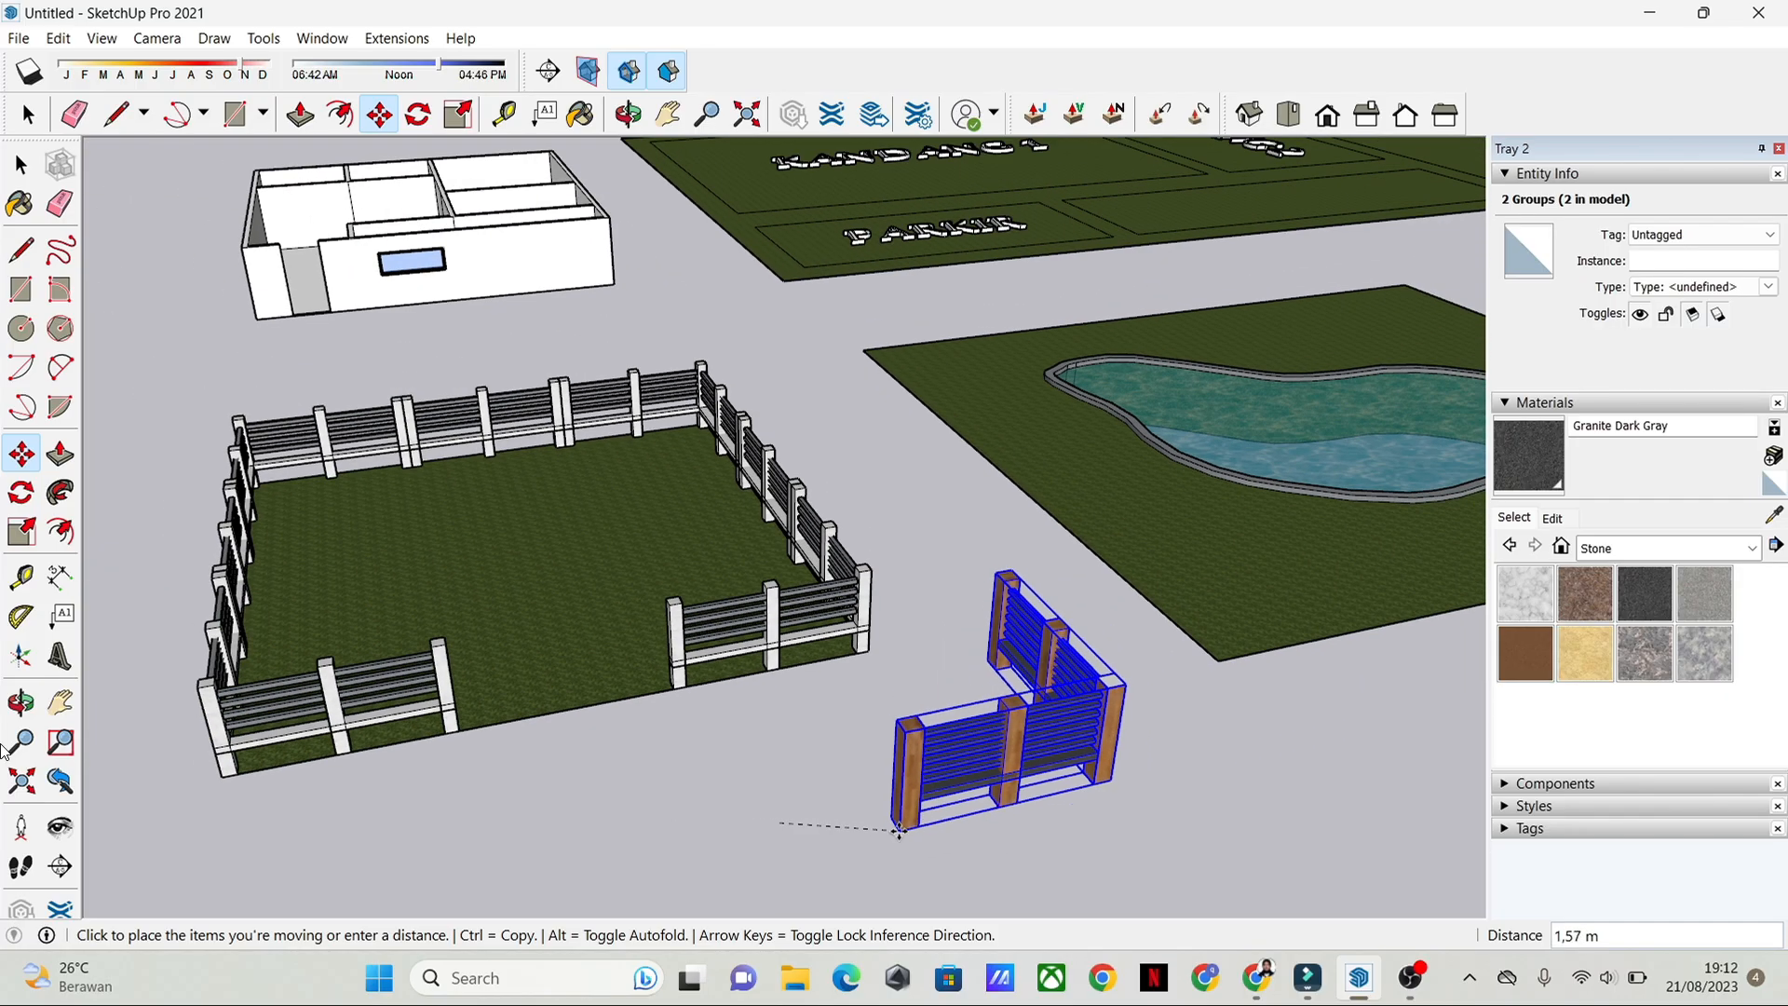
pyautogui.keyDown('shift'); pyautogui.moveTo(900, 825); pyautogui.dragTo(898, 630, button='middle'); pyautogui.keyUp('shift')
pyautogui.scroll(3, 796, 712)
pyautogui.click(811, 649)
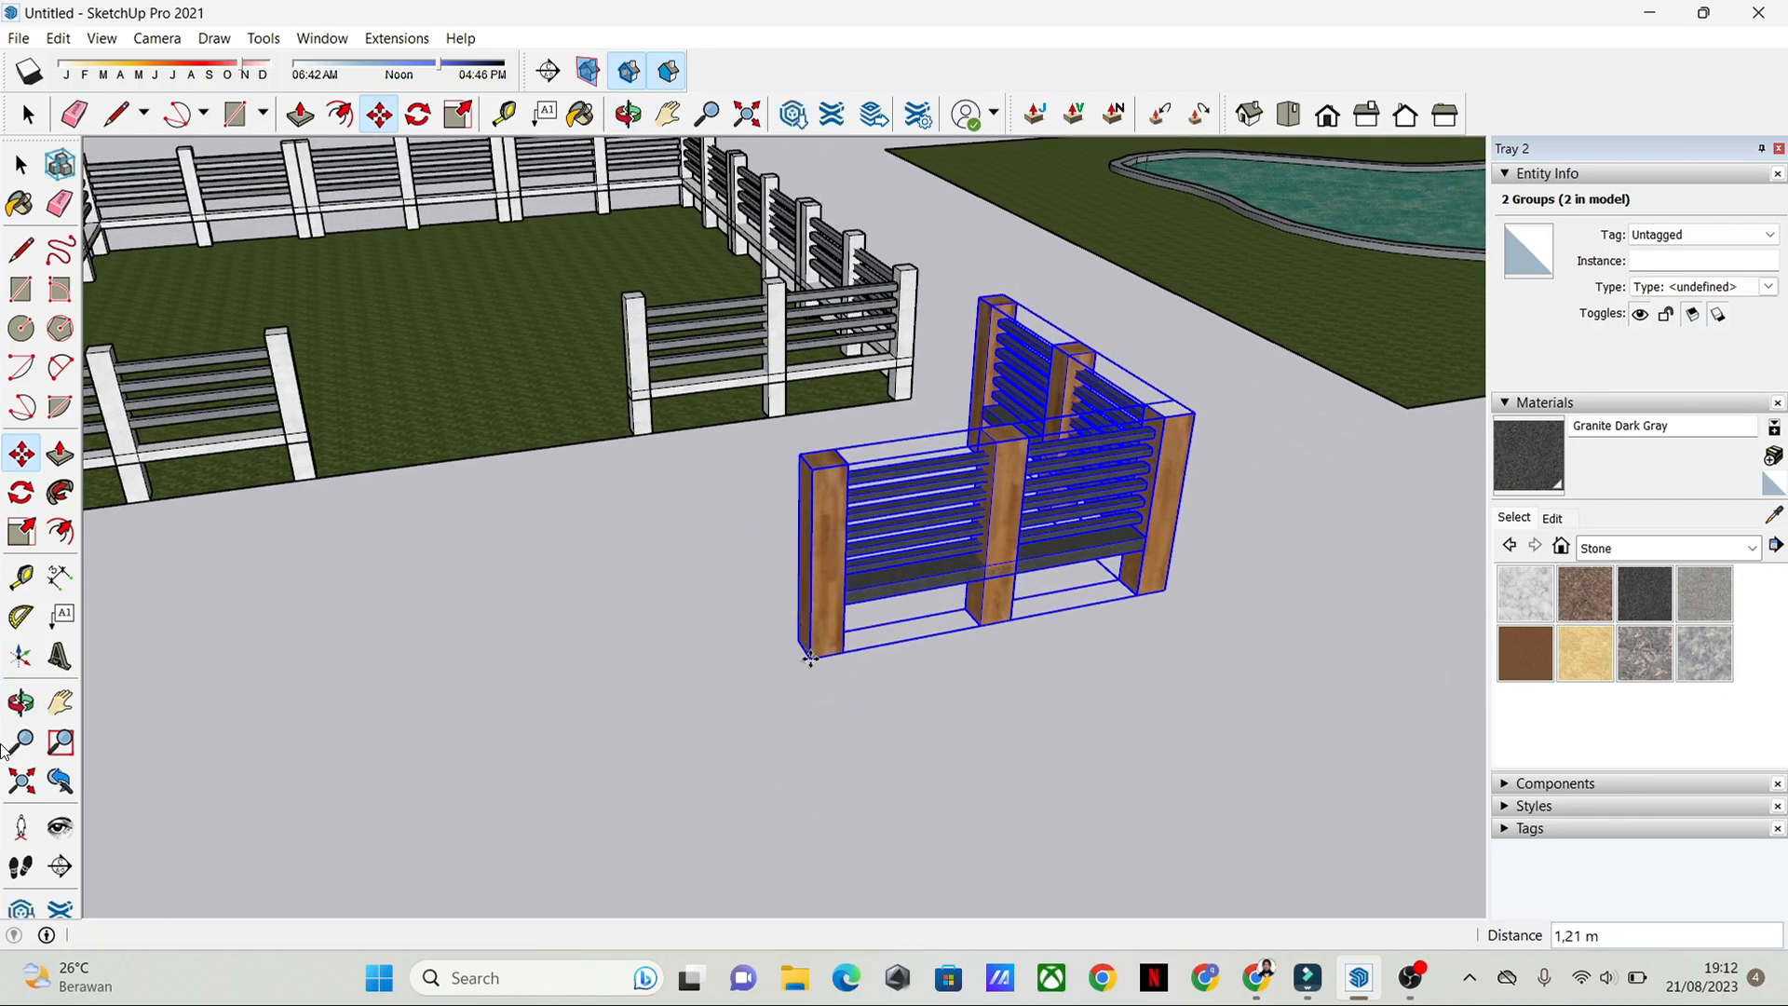
pyautogui.press('space')
pyautogui.click(1103, 699)
# Step: Open the front fence section and its nested post group for editing, and select the middle post's front face
pyautogui.scroll(4, 1065, 570)
pyautogui.scroll(2, 963, 363)
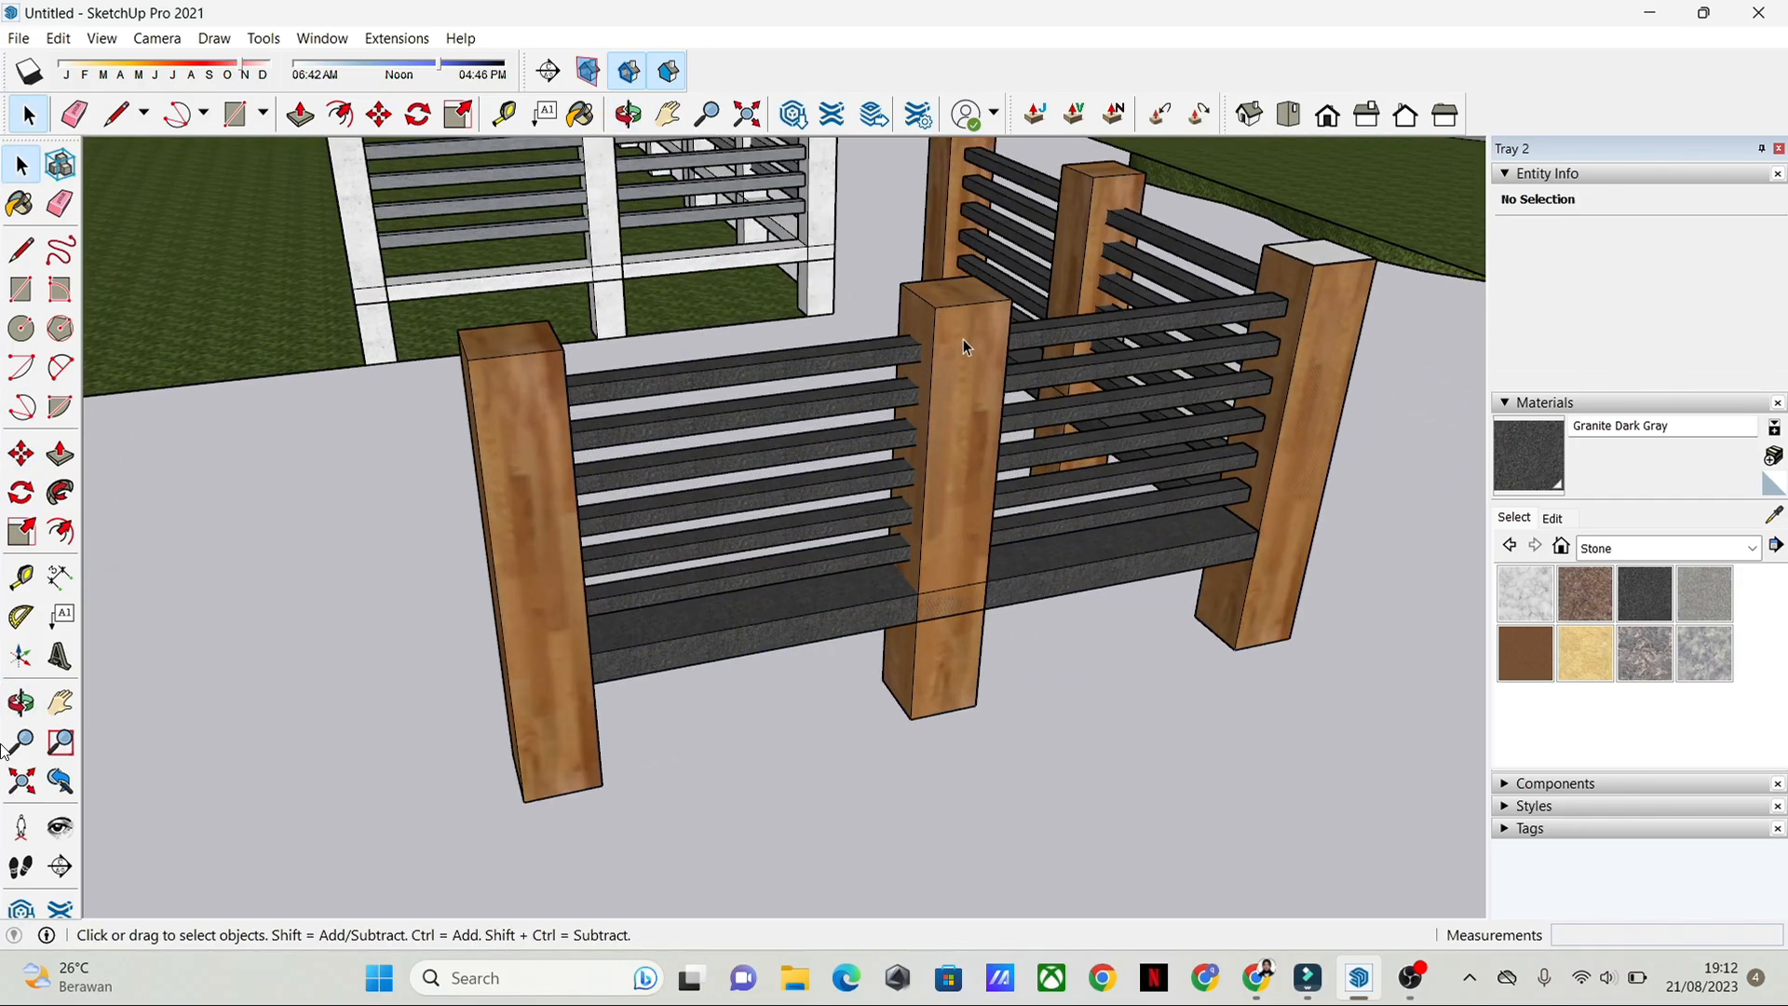
pyautogui.doubleClick(967, 350)
pyautogui.moveTo(970, 359); pyautogui.dragTo(826, 406, button='middle')
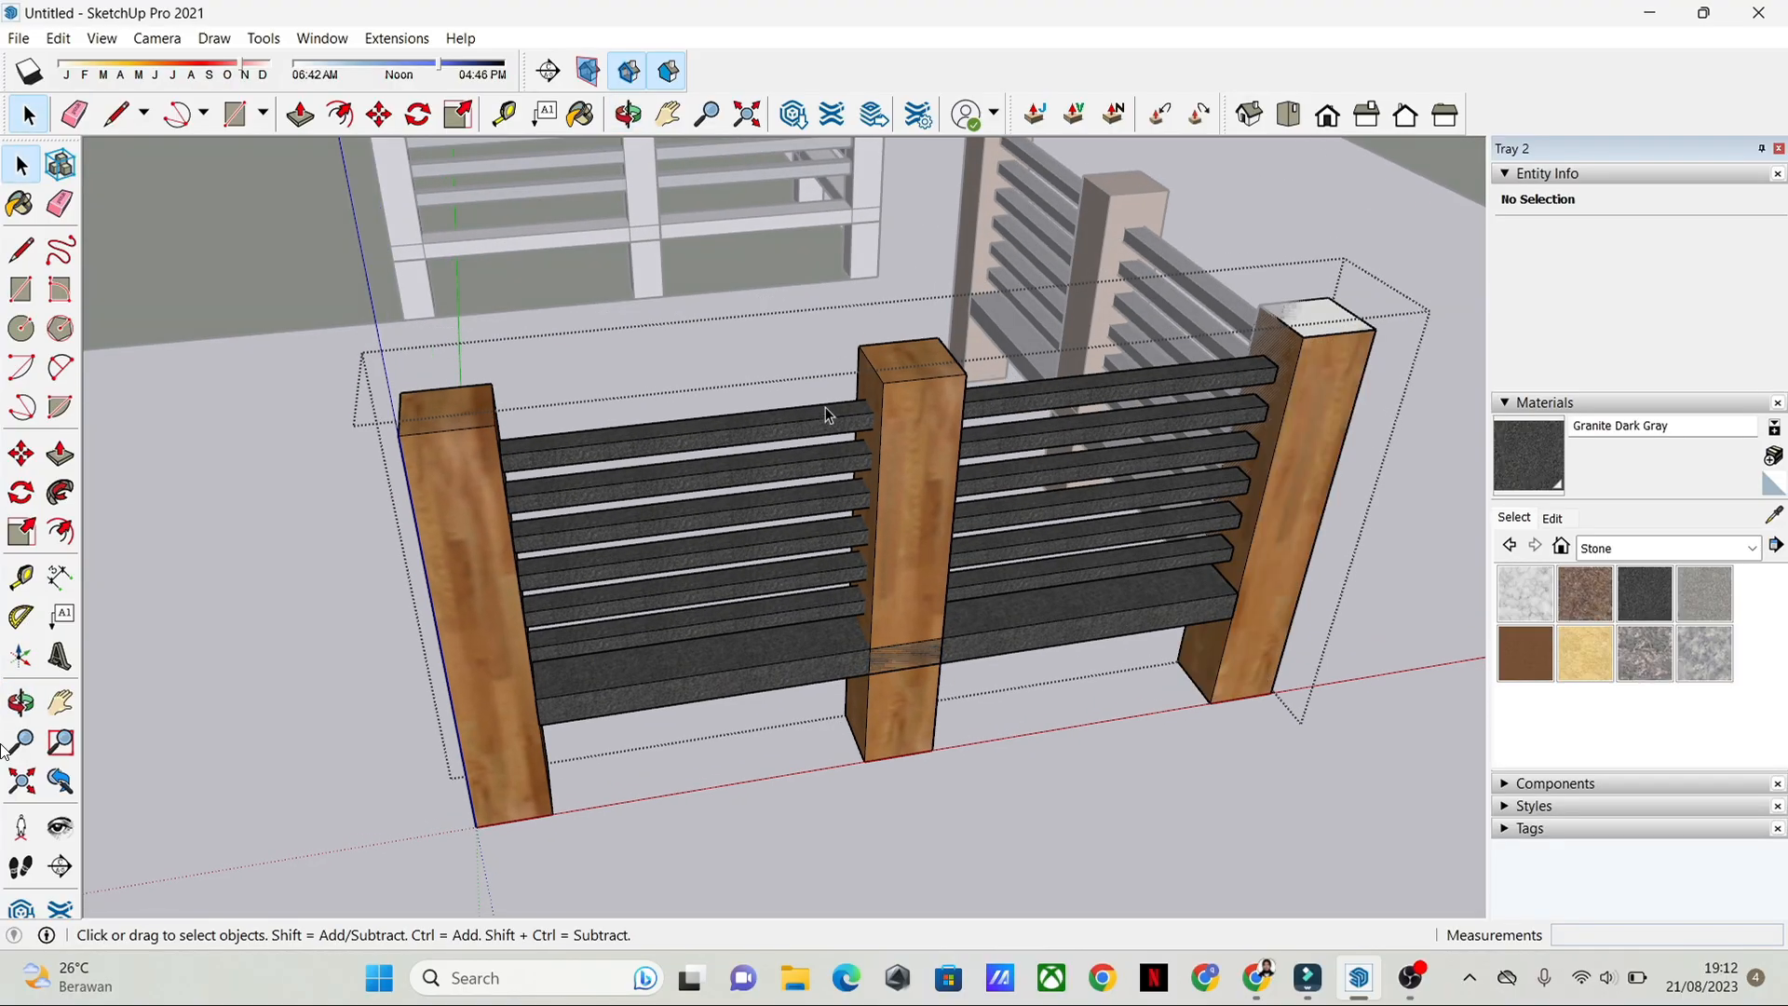
pyautogui.doubleClick(934, 394)
pyautogui.click(911, 406)
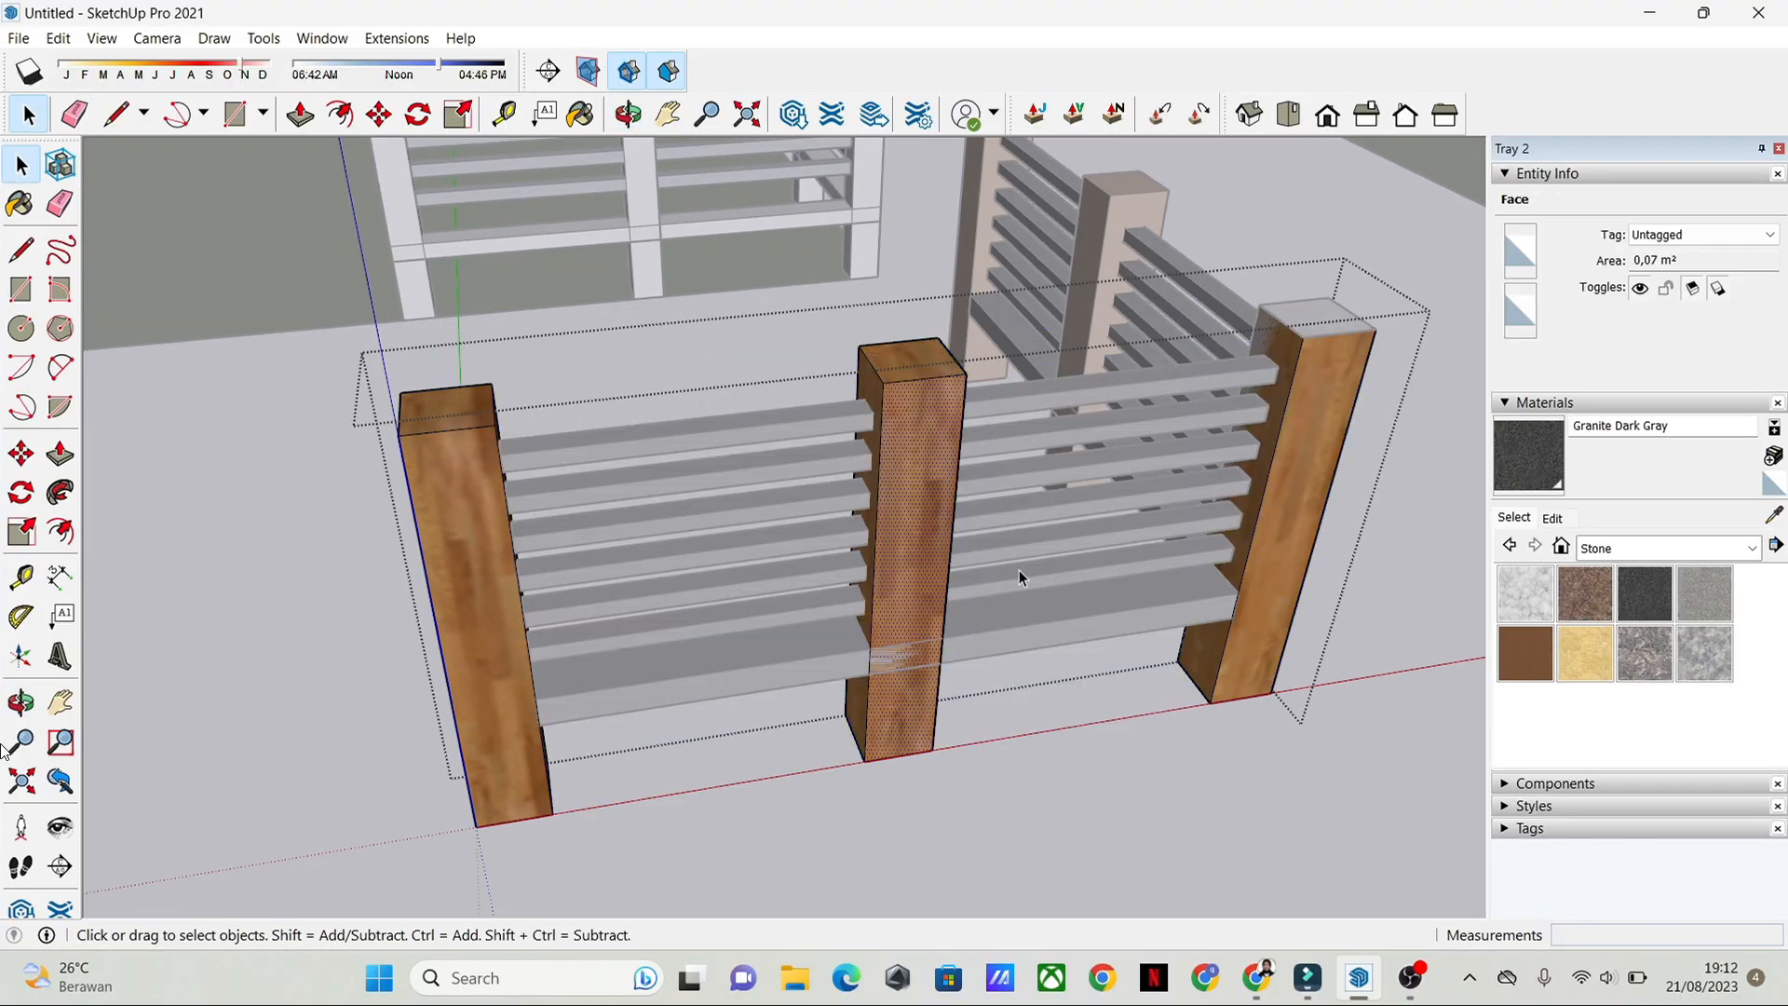
# Step: Draw a small rectangle at the front corner of the middle post's top face and select it
pyautogui.press('r')
pyautogui.scroll(3, 922, 421)
pyautogui.moveTo(909, 376); pyautogui.dragTo(850, 428, button='middle')
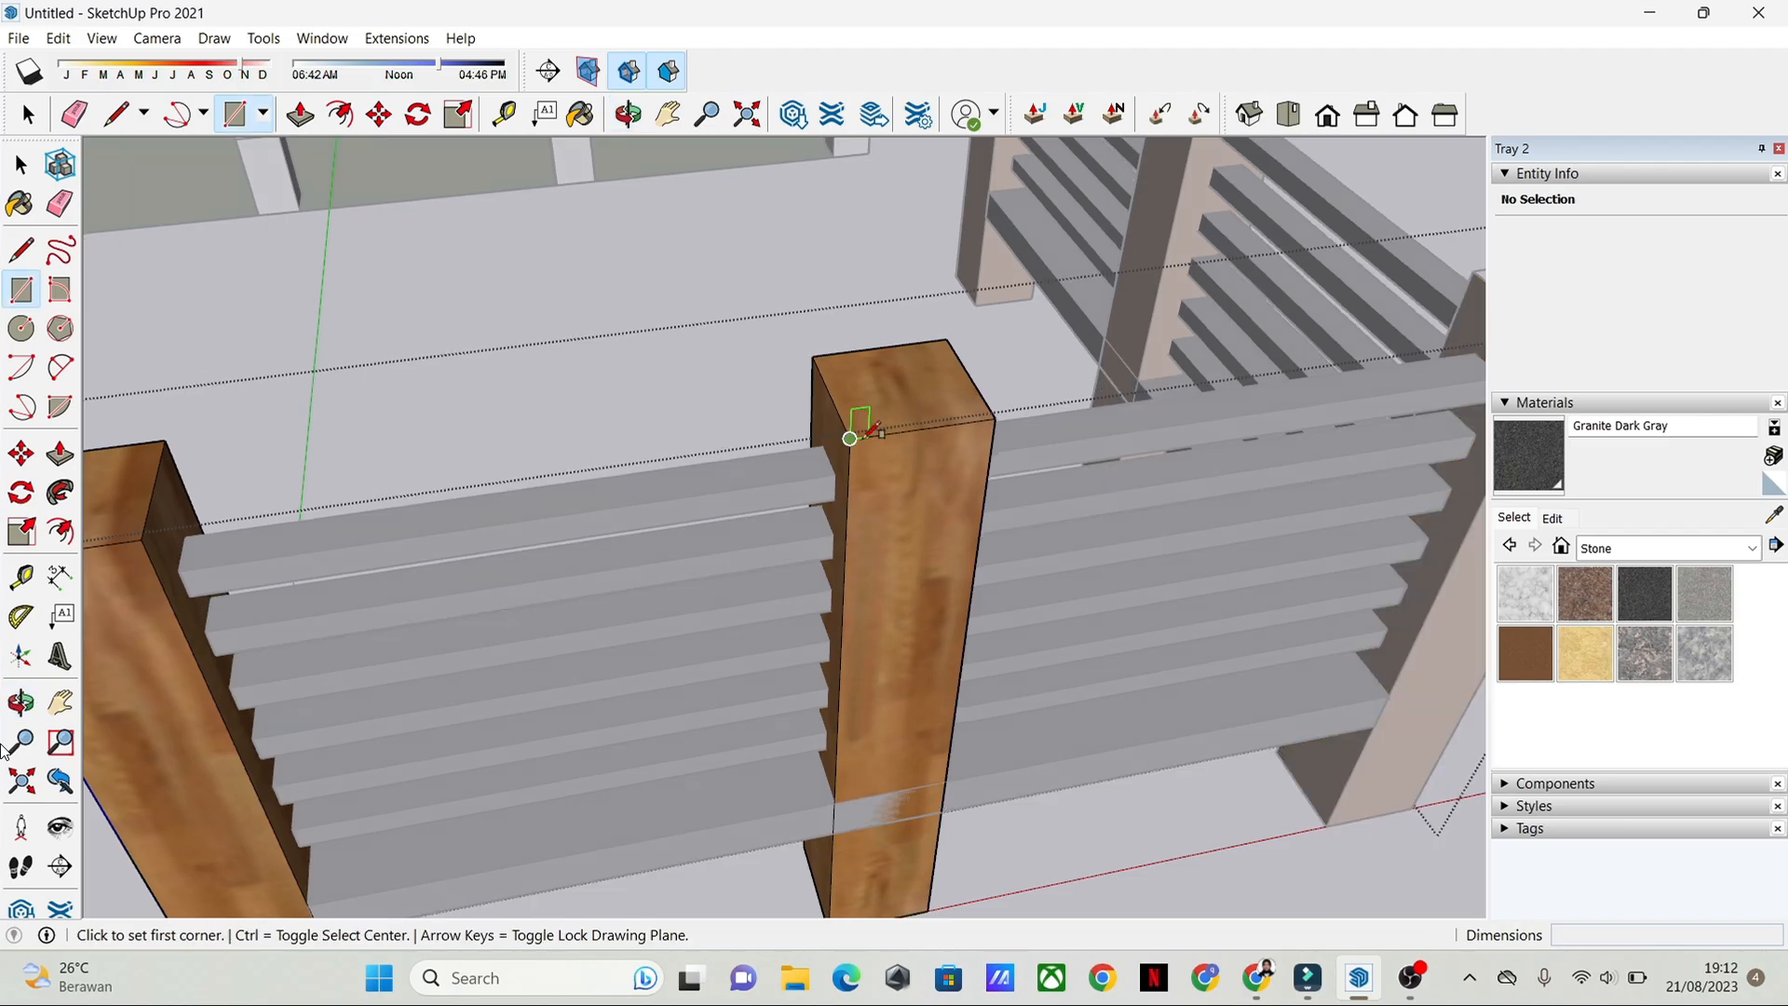
pyautogui.click(853, 438)
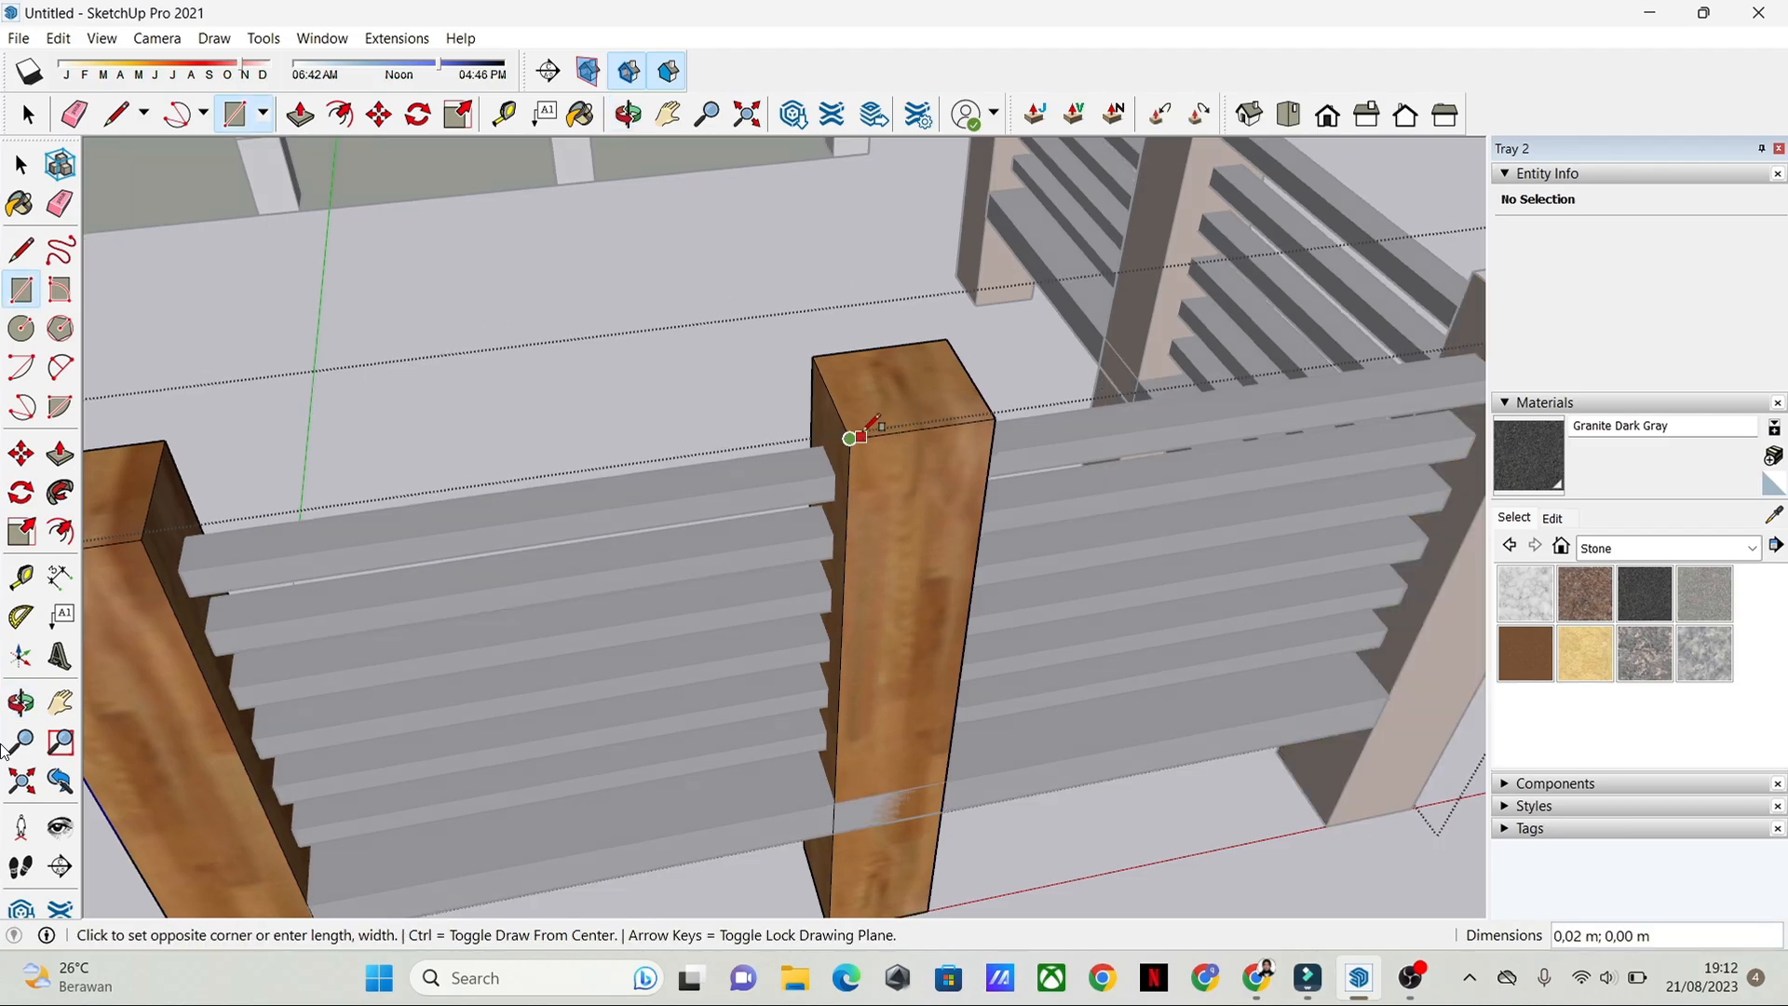
pyautogui.moveTo(902, 410); pyautogui.dragTo(885, 523, button='middle')
pyautogui.press('space')
pyautogui.click(805, 634)
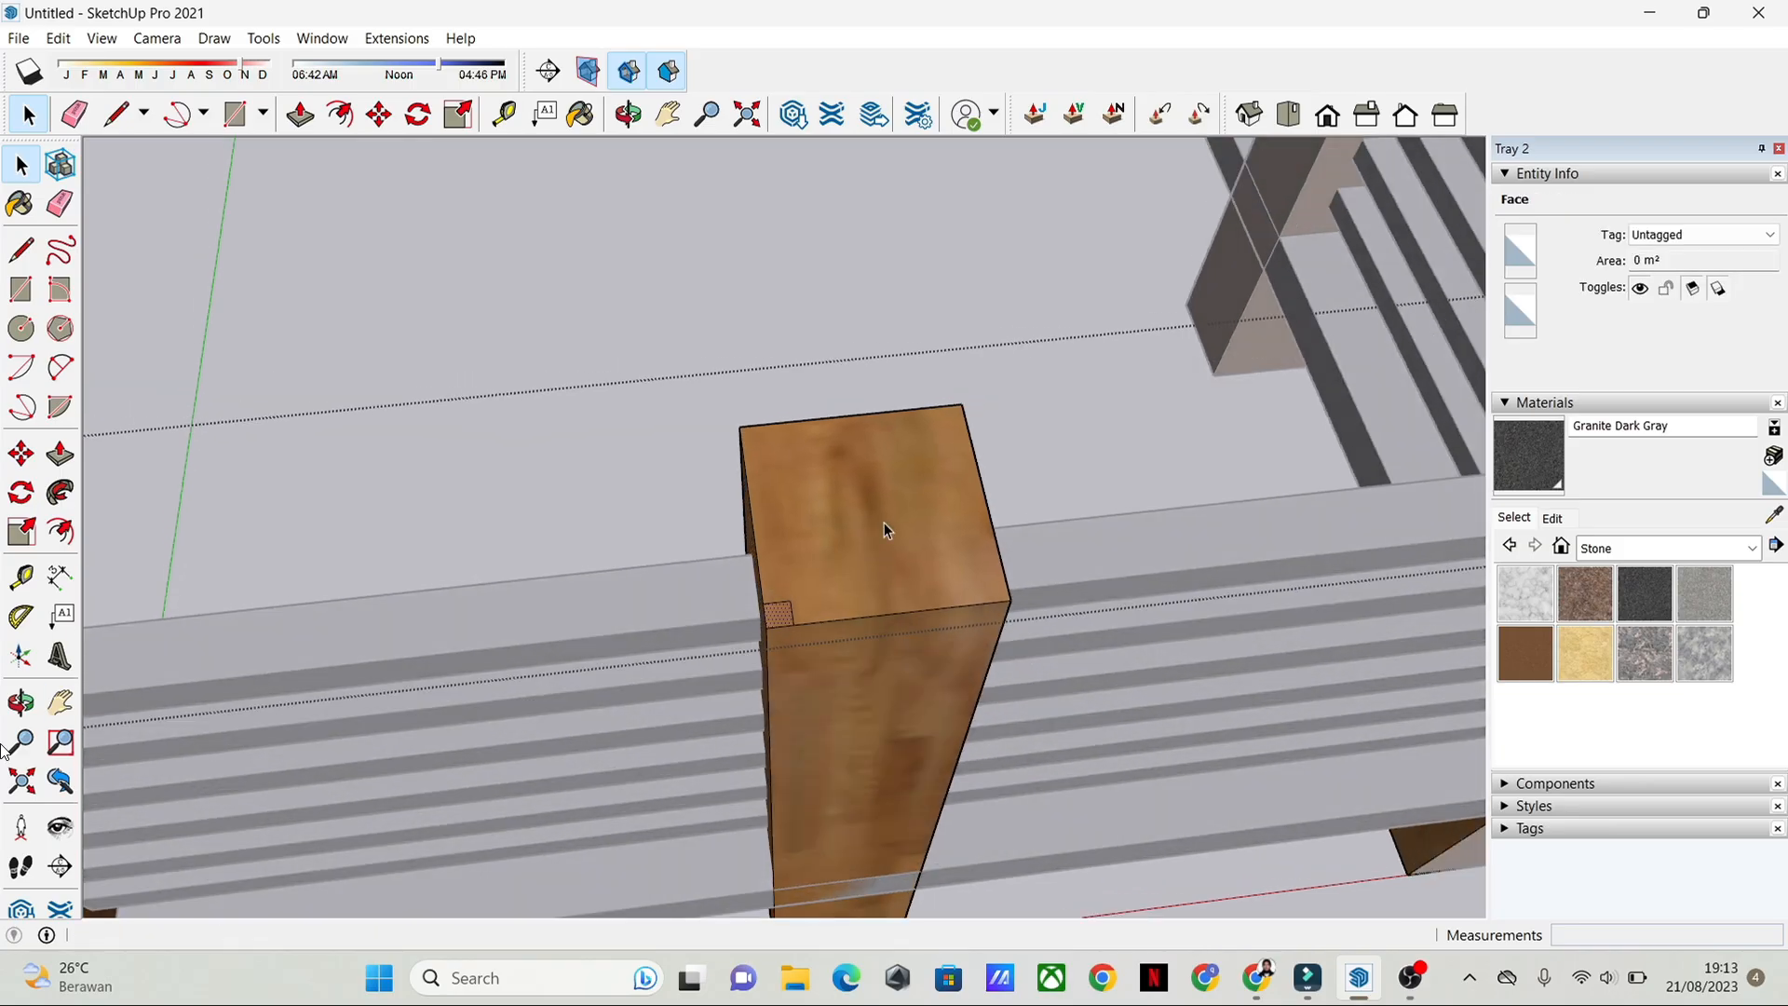
# Step: Push the small corner rectangle about 1.05 m down the middle post to cut a groove along its edge
pyautogui.click(66, 457)
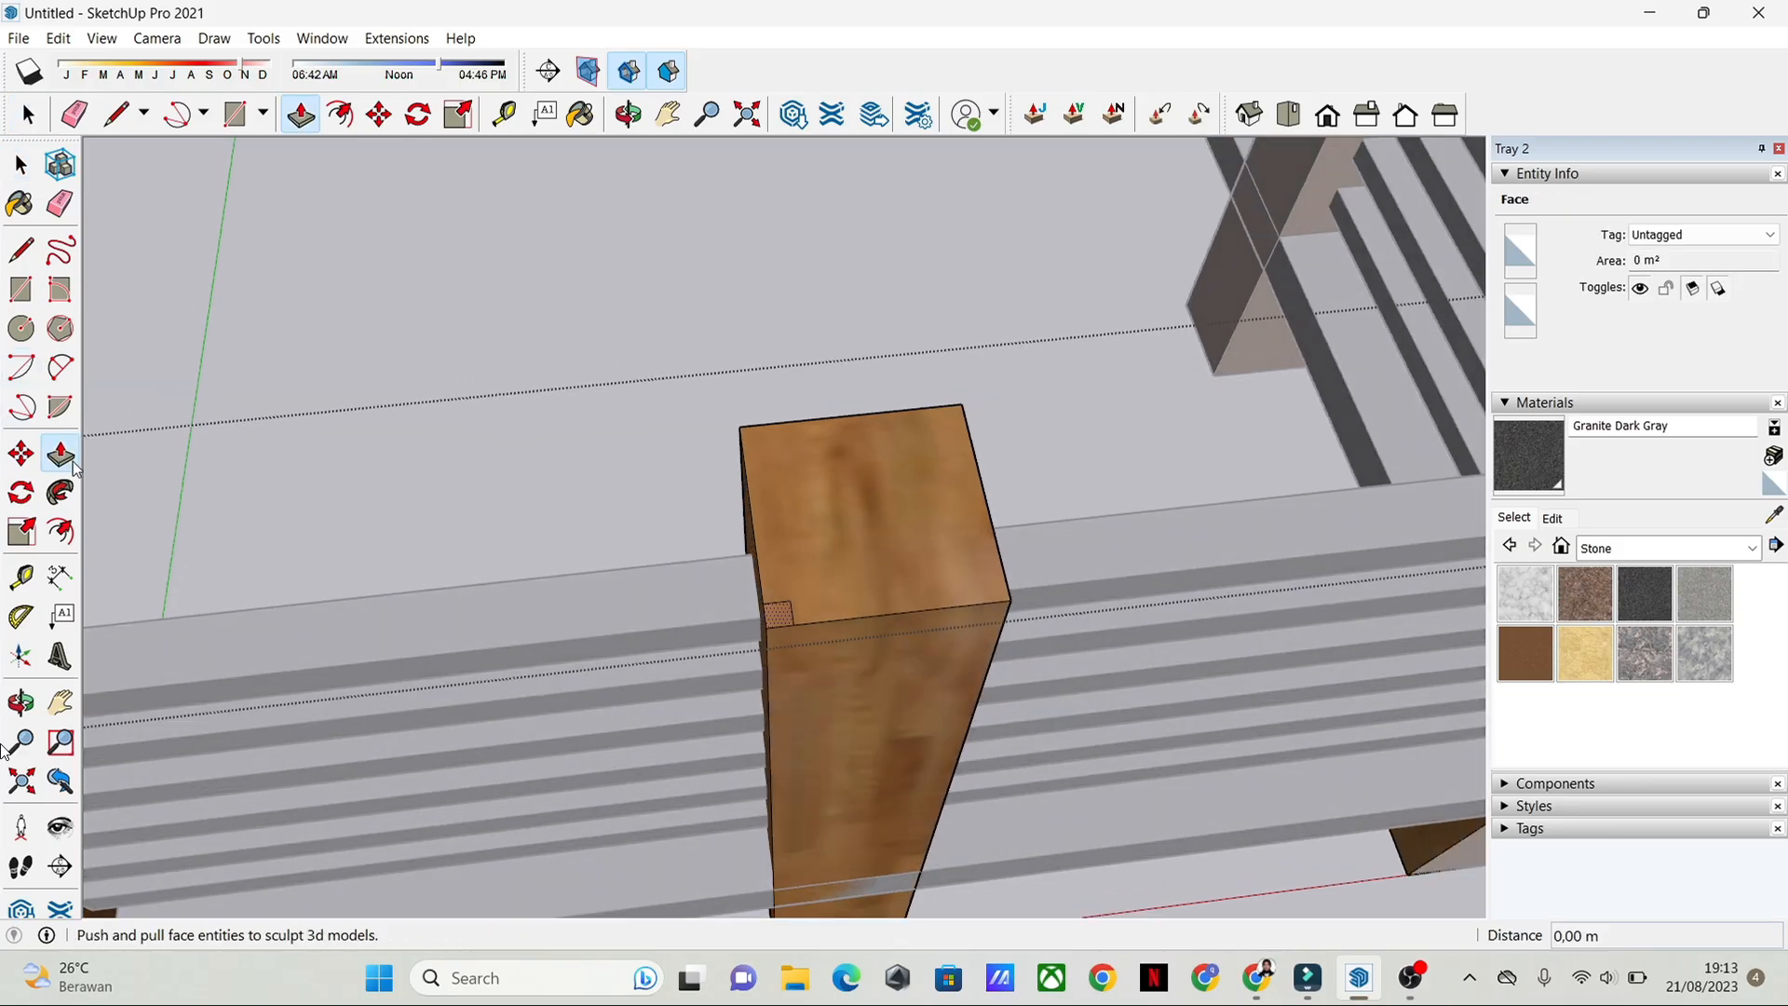
pyautogui.click(776, 620)
pyautogui.moveTo(769, 769); pyautogui.dragTo(858, 499, button='middle')
pyautogui.click(854, 622)
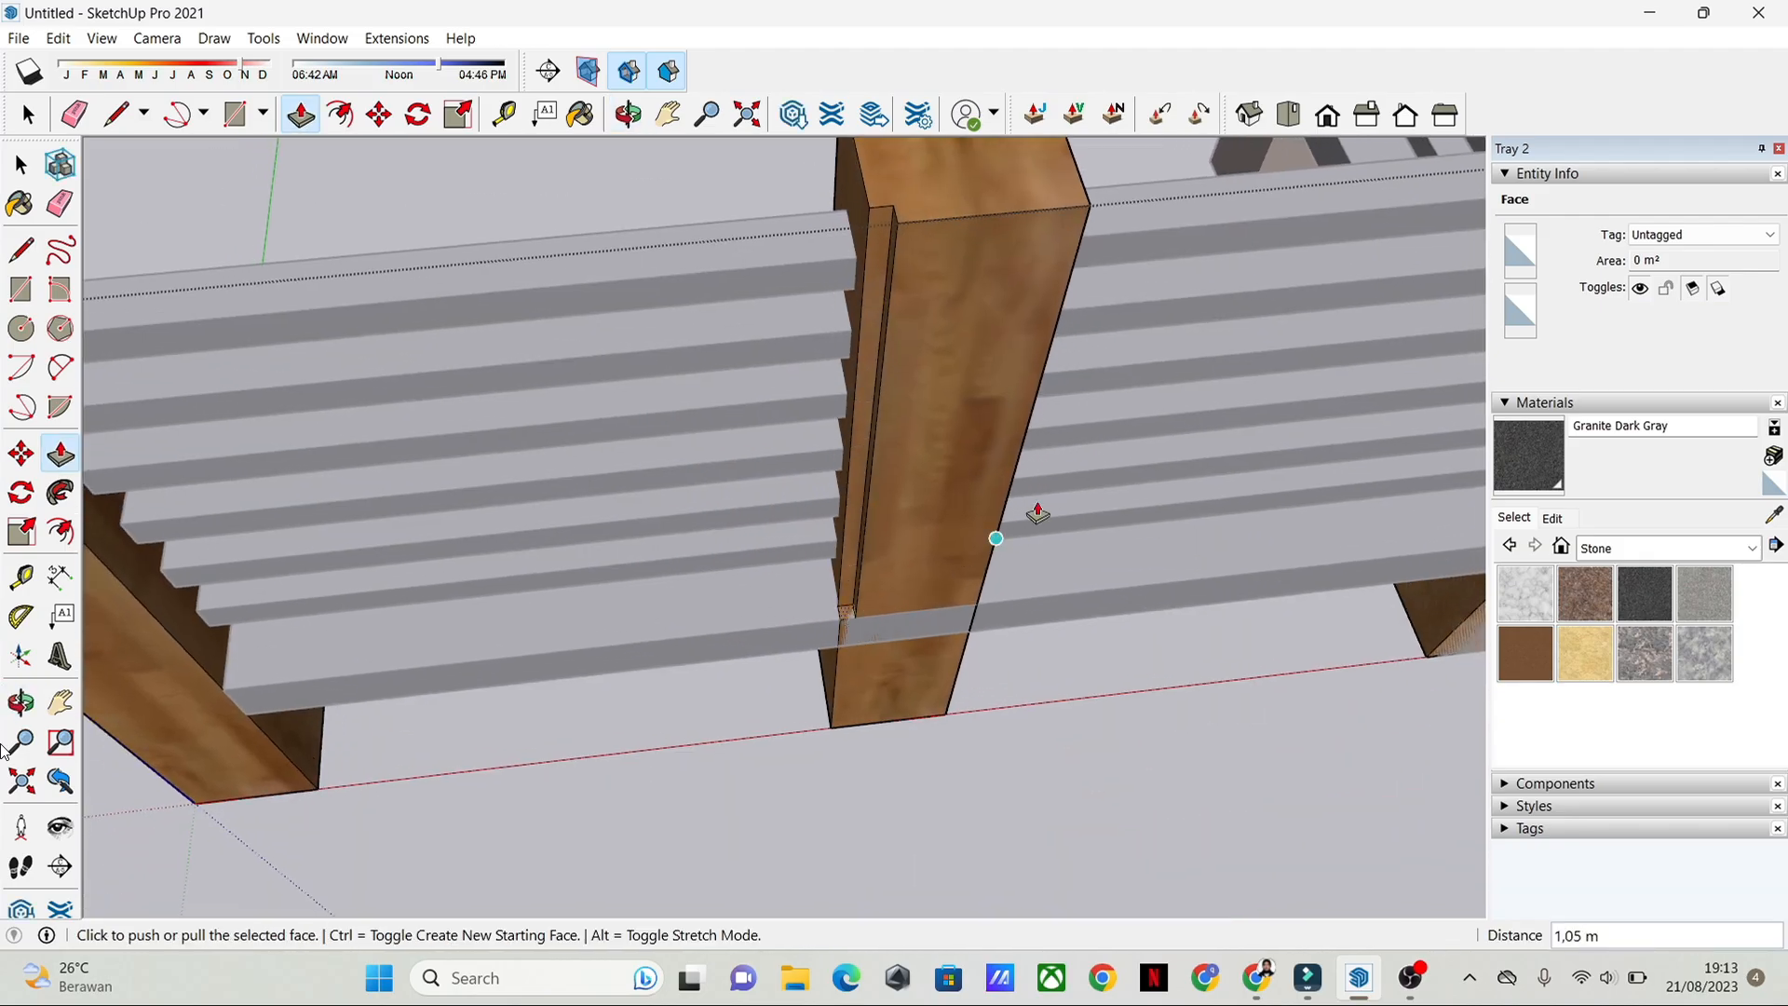
# Step: Examine the wooden corner fence and the site around it, including the pool, the house and the KANDANG and PARKIR plots
pyautogui.moveTo(994, 535); pyautogui.dragTo(984, 470, button='middle')
pyautogui.keyDown('shift'); pyautogui.moveTo(926, 328); pyautogui.dragTo(894, 472, button='middle'); pyautogui.keyUp('shift')
pyautogui.moveTo(1210, 439); pyautogui.dragTo(1122, 476, button='middle')
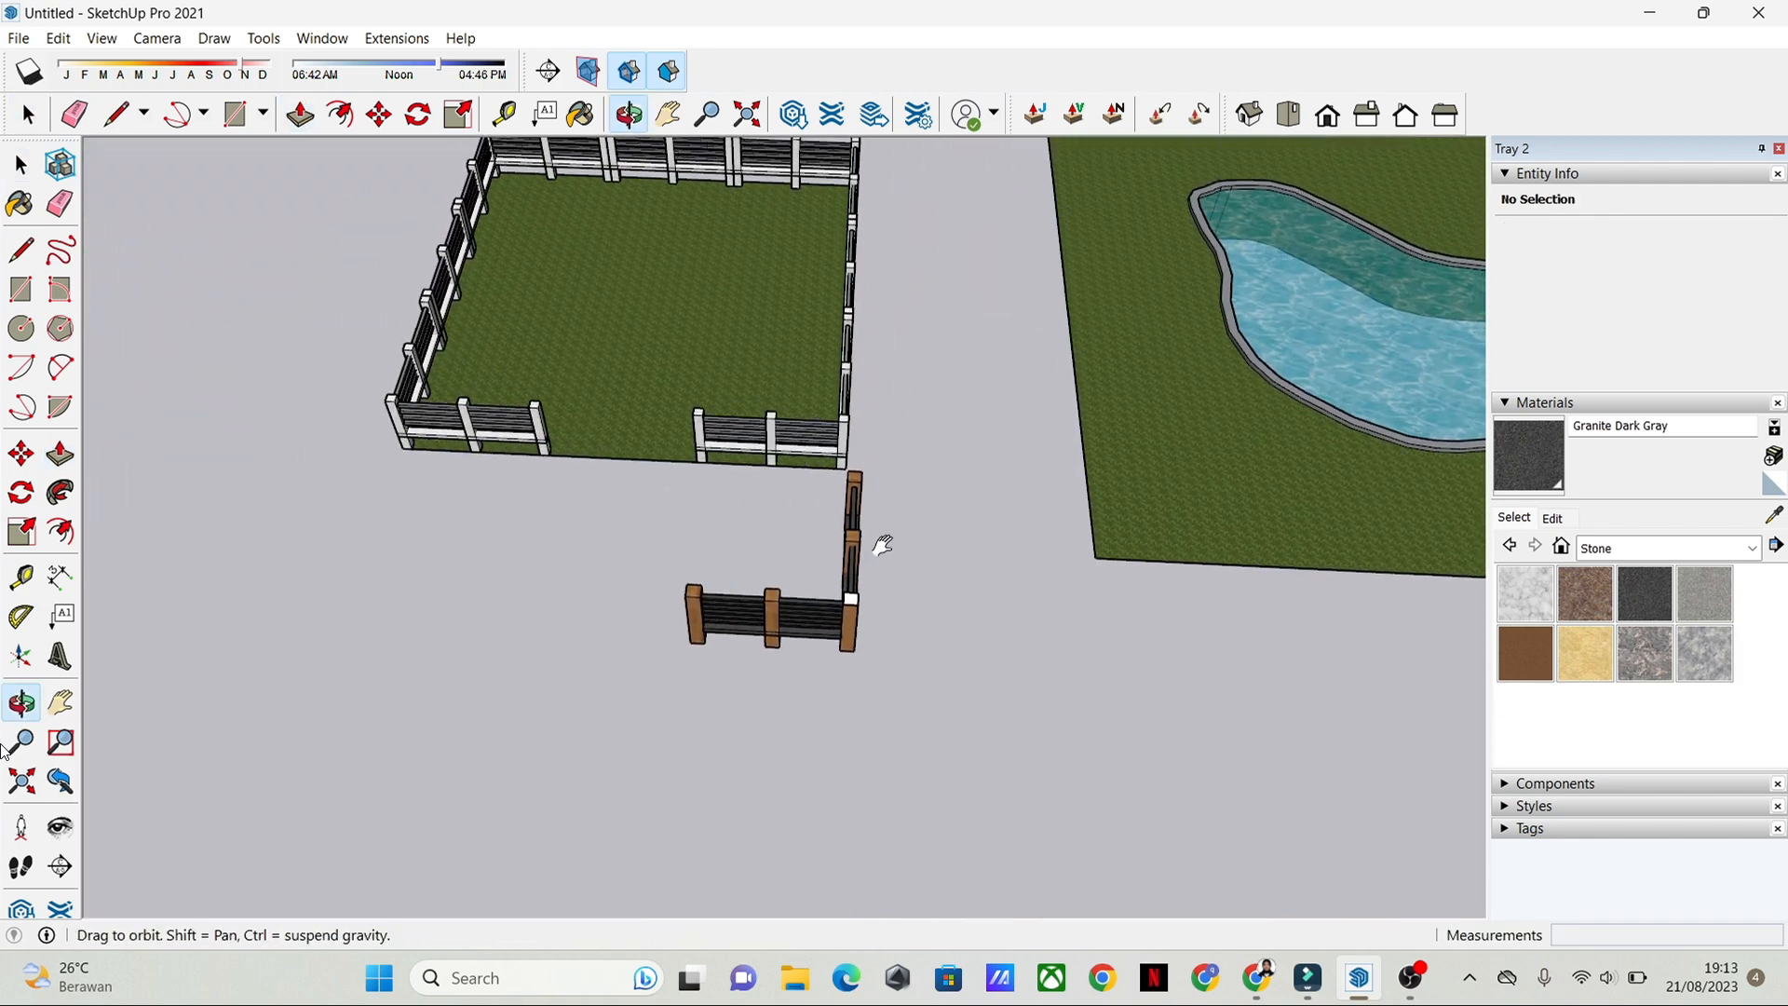
pyautogui.moveTo(882, 546); pyautogui.dragTo(879, 332, button='middle')
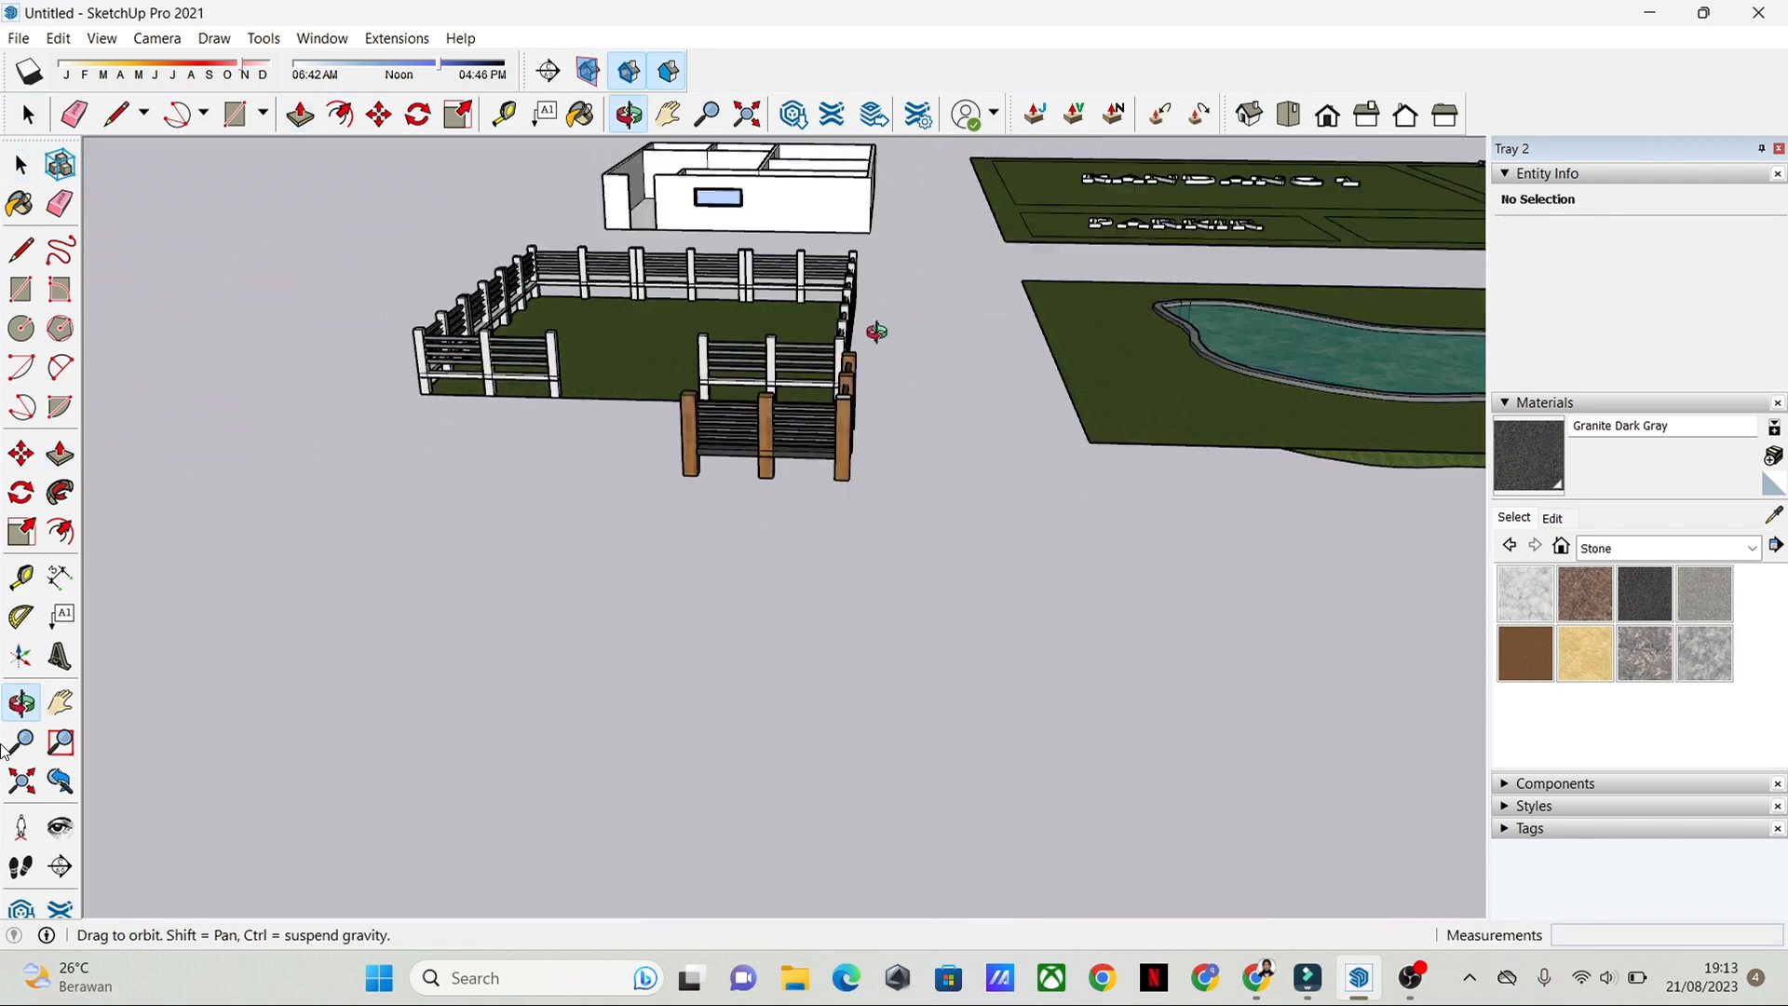
pyautogui.keyDown('shift'); pyautogui.moveTo(725, 412); pyautogui.dragTo(721, 546, button='middle'); pyautogui.keyUp('shift')
pyautogui.scroll(3, 721, 546)
pyautogui.keyDown('shift'); pyautogui.moveTo(816, 577); pyautogui.dragTo(797, 581, button='middle'); pyautogui.keyUp('shift')
pyautogui.press('space')
pyautogui.scroll(-5, 753, 507)
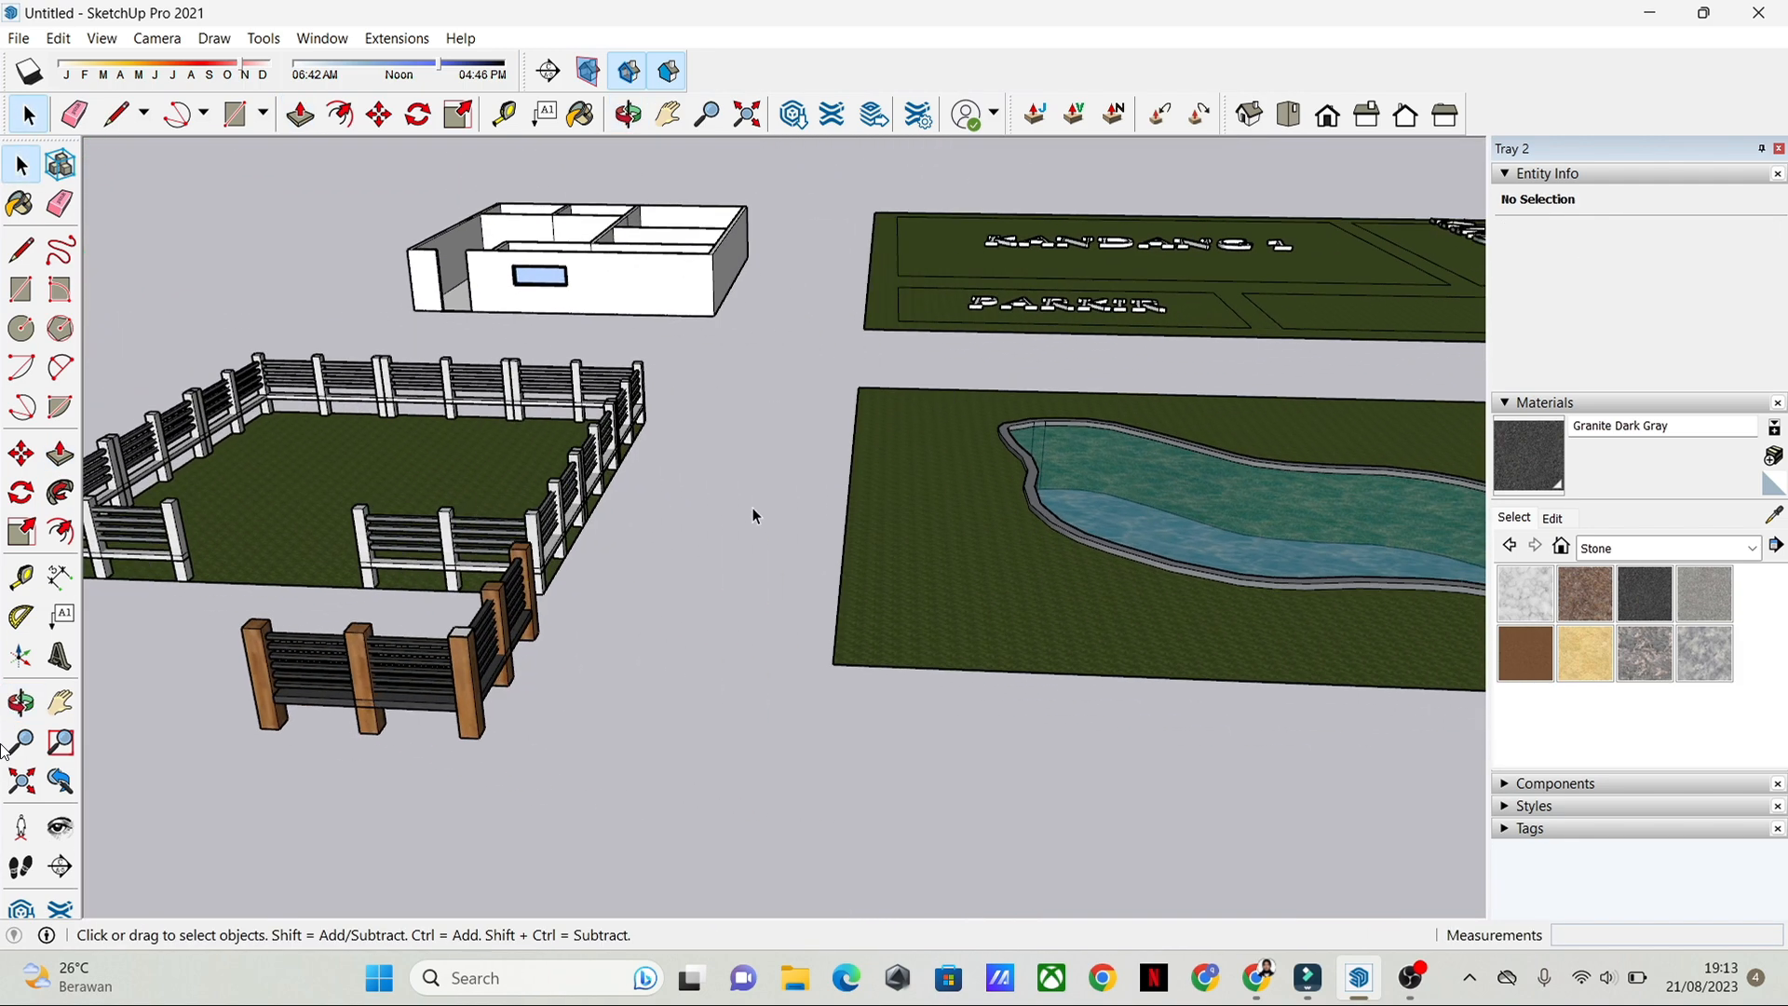
pyautogui.scroll(2, 1152, 639)
pyautogui.moveTo(1153, 640); pyautogui.dragTo(618, 587, button='middle')
pyautogui.scroll(3, 685, 693)
pyautogui.scroll(4, 713, 633)
pyautogui.scroll(-5, 931, 317)
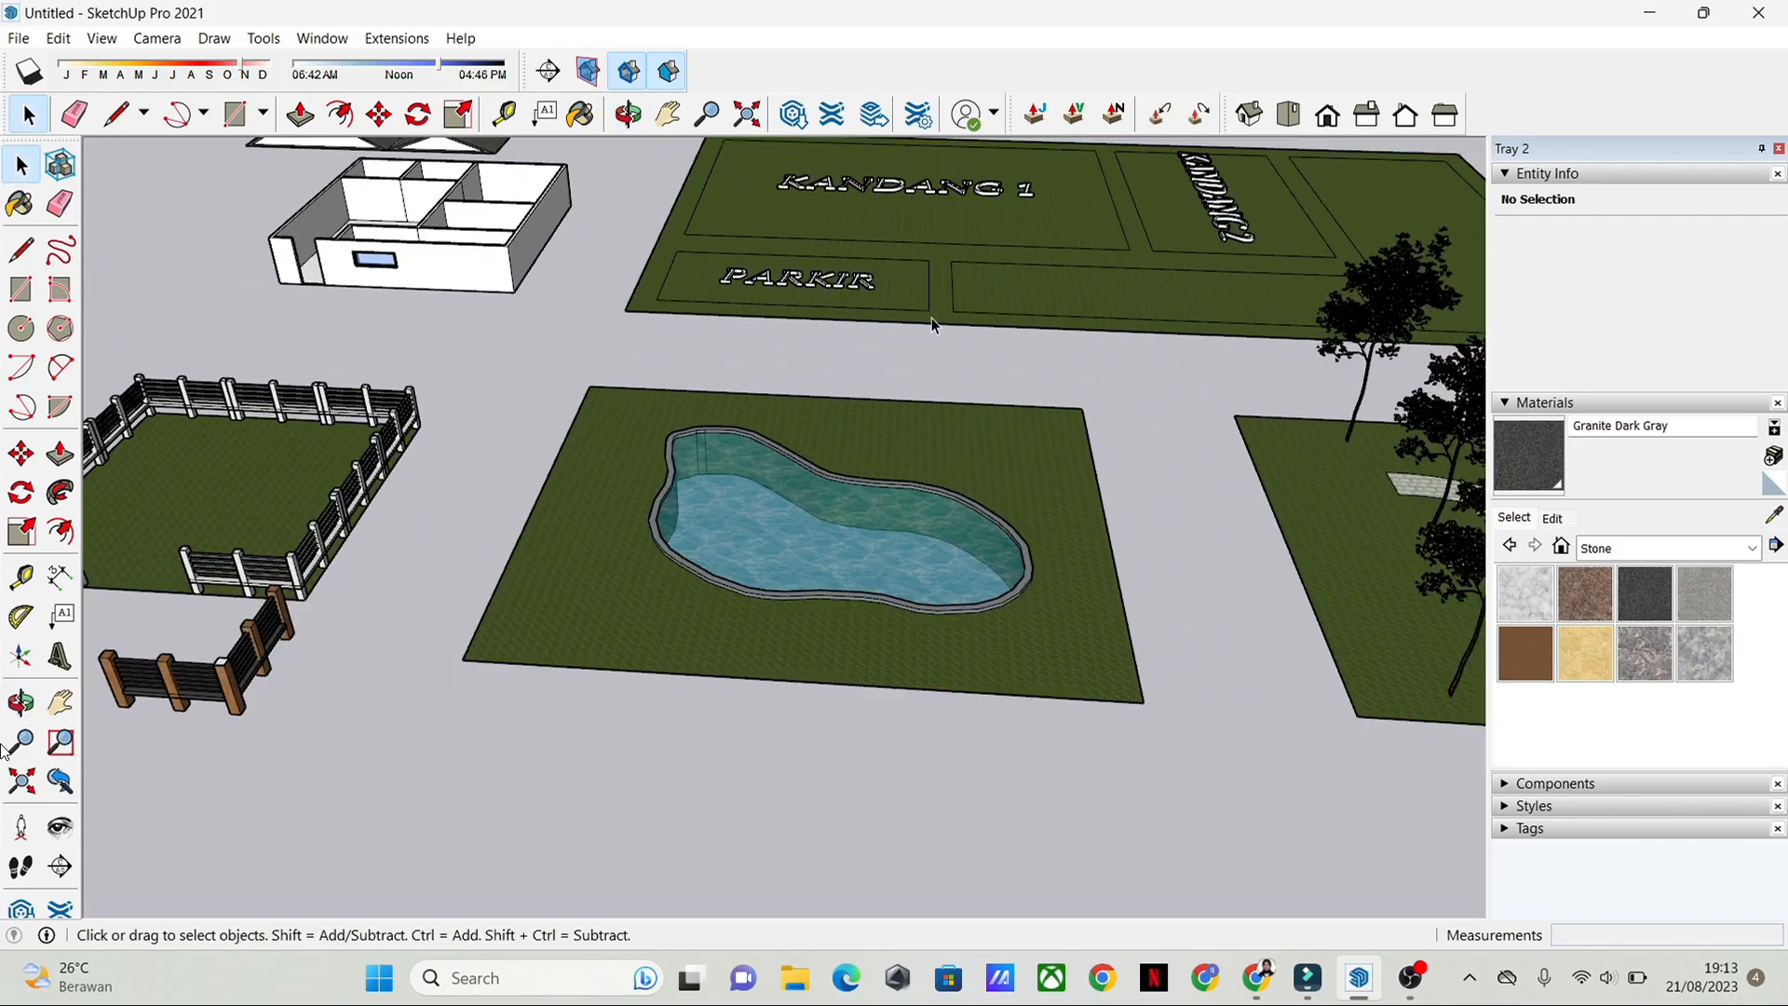
pyautogui.keyDown('shift'); pyautogui.moveTo(932, 317); pyautogui.dragTo(779, 758, button='middle'); pyautogui.keyUp('shift')
pyautogui.scroll(2, 712, 611)
pyautogui.scroll(-4, 711, 611)
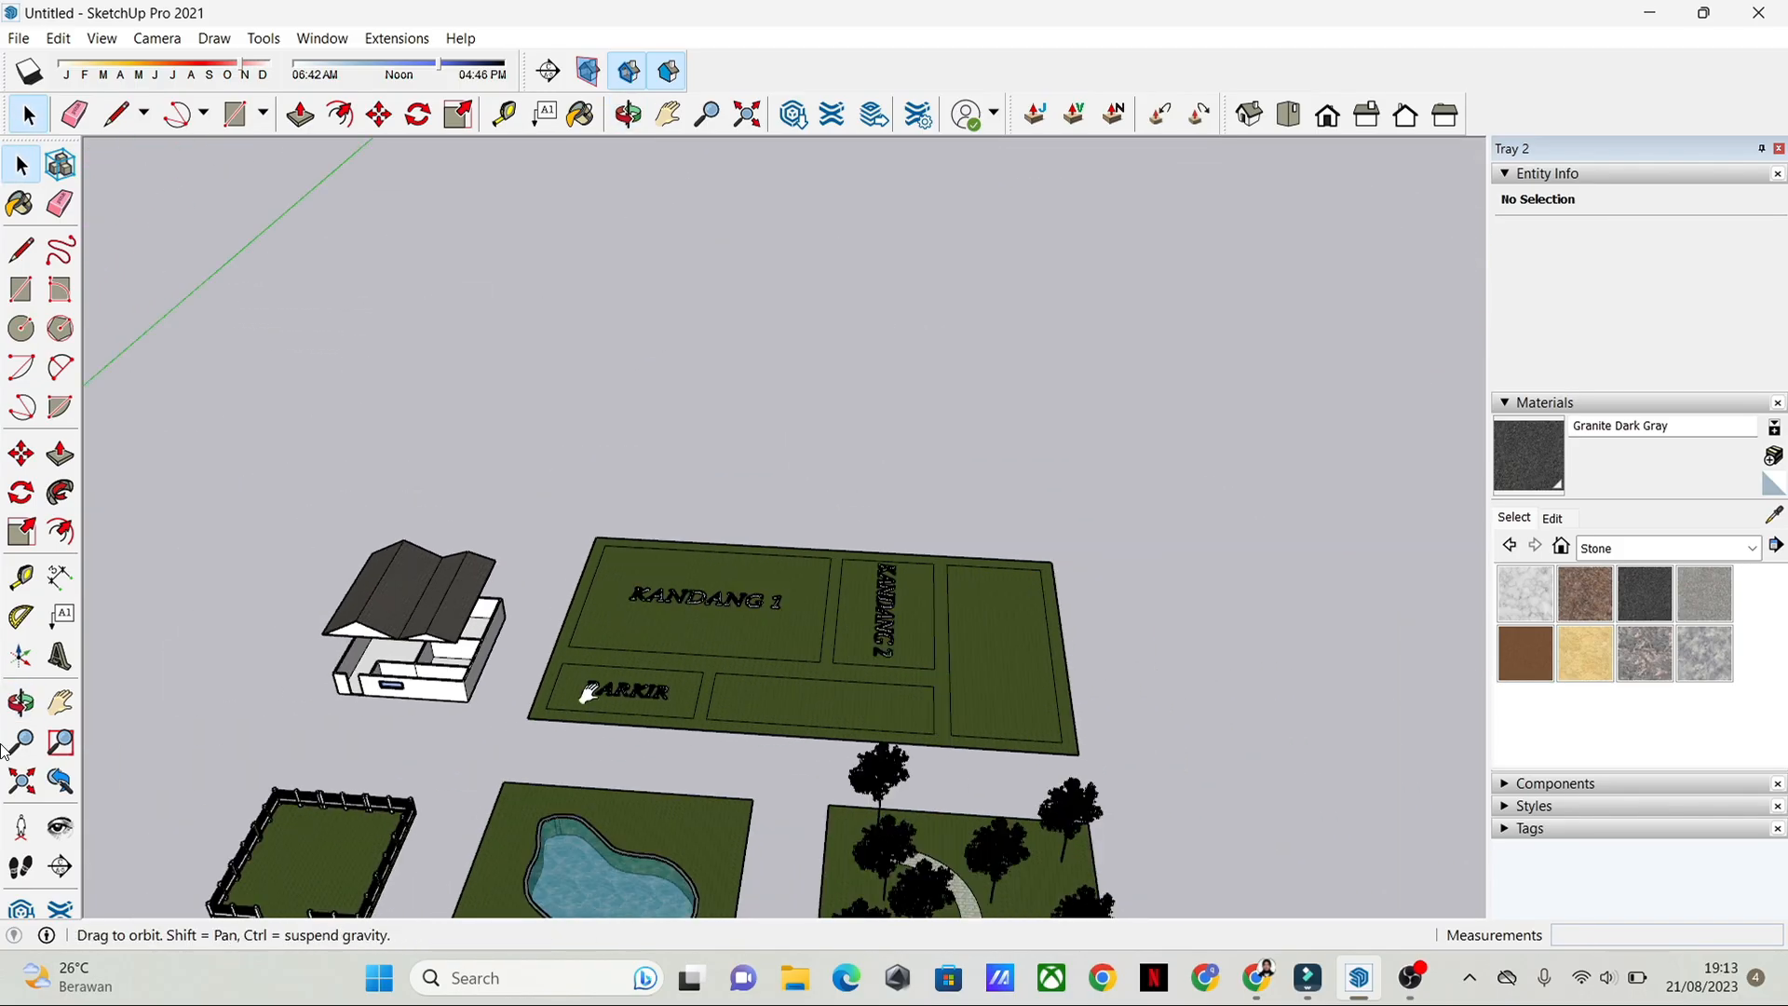
pyautogui.keyDown('shift'); pyautogui.moveTo(587, 695); pyautogui.dragTo(820, 512, button='middle'); pyautogui.keyUp('shift')
pyautogui.scroll(2, 669, 629)
# Step: Move the white example fence with its lawn onto the KANDANG 1 plot, at the plot's front corner nearest the house
pyautogui.moveTo(706, 734); pyautogui.dragTo(285, 529)
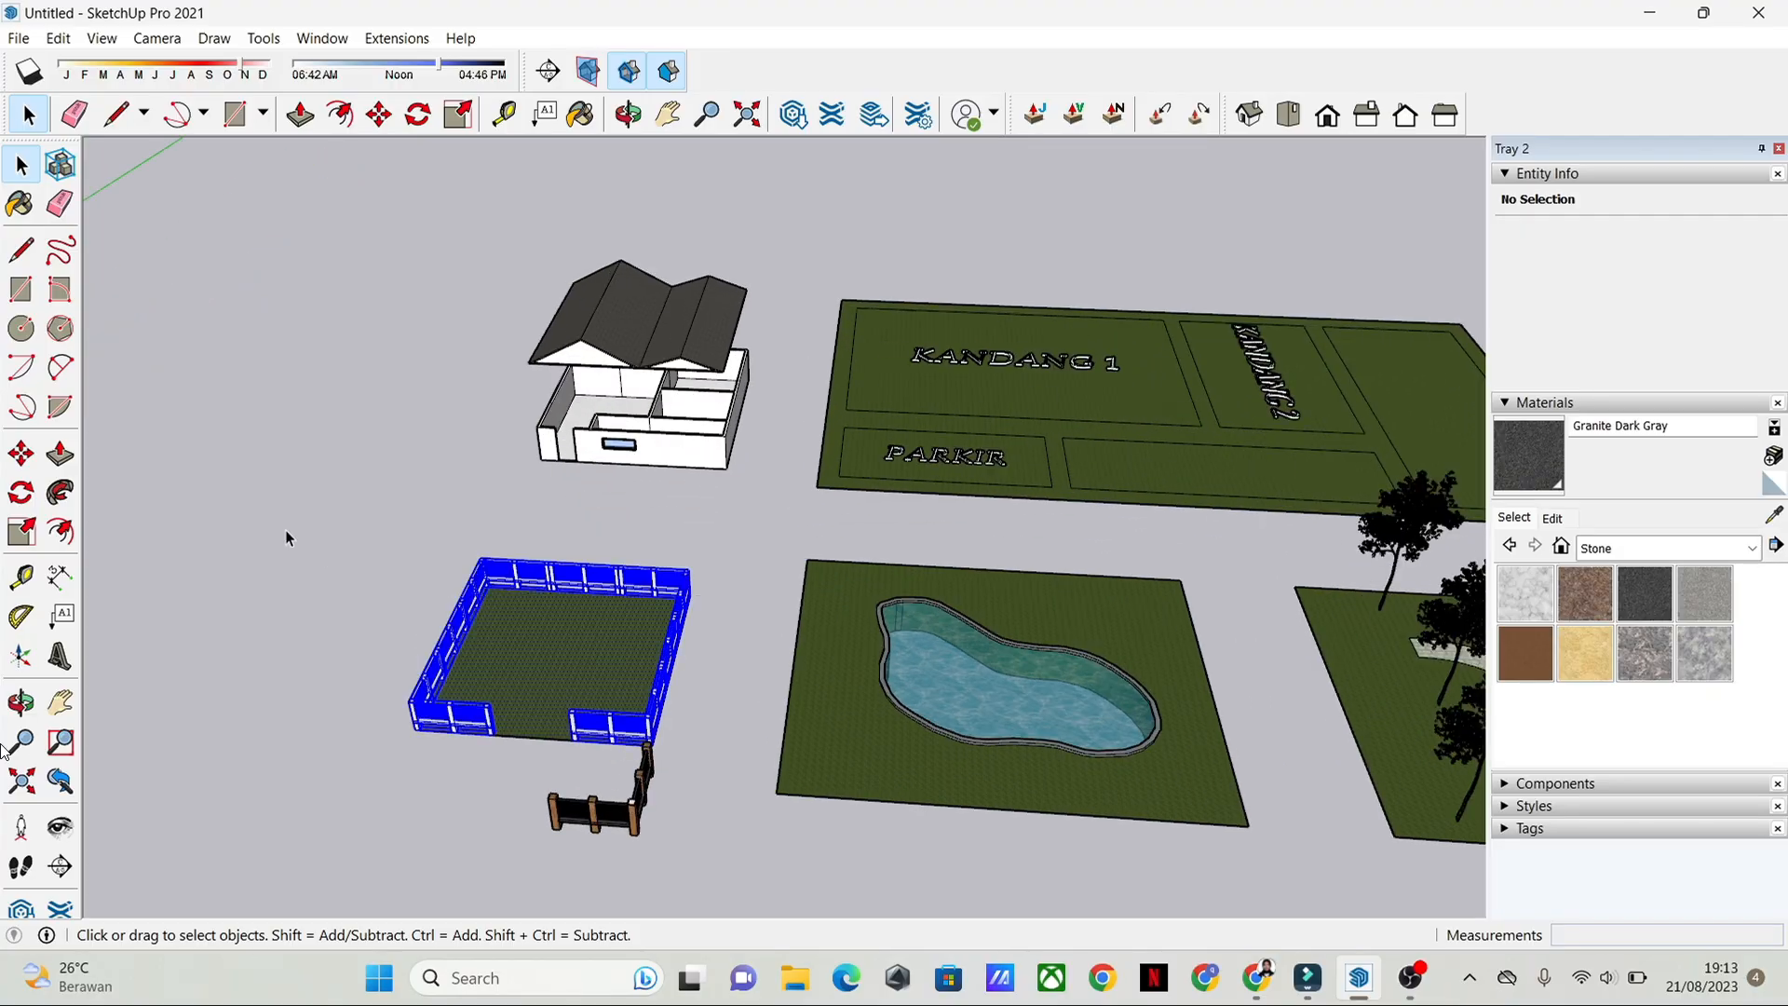
pyautogui.scroll(3, 485, 745)
pyautogui.press('m')
pyautogui.scroll(3, 415, 757)
pyautogui.keyDown('shift'); pyautogui.moveTo(416, 758); pyautogui.dragTo(623, 599, button='middle'); pyautogui.keyUp('shift')
pyautogui.click(571, 538)
pyautogui.scroll(-6, 968, 377)
pyautogui.scroll(3, 606, 448)
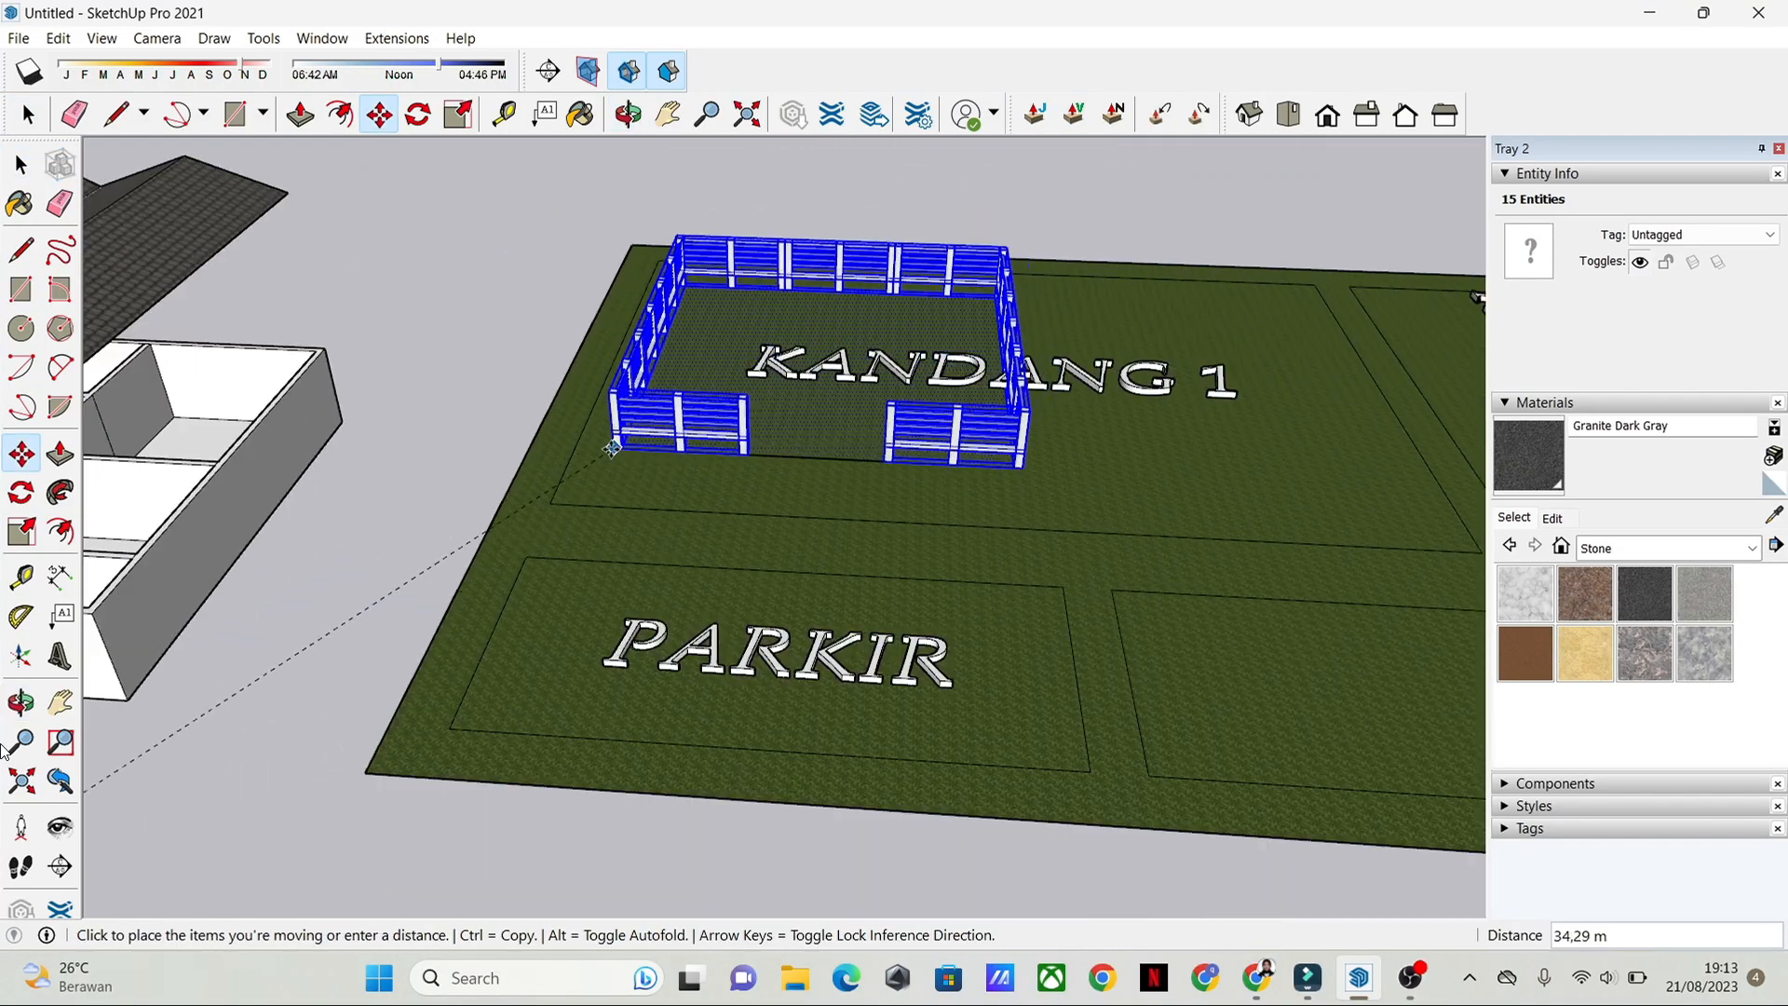
pyautogui.keyDown('shift'); pyautogui.moveTo(607, 449); pyautogui.dragTo(568, 643, button='middle'); pyautogui.keyUp('shift')
pyautogui.click(484, 775)
pyautogui.press('space')
pyautogui.click(1053, 745)
pyautogui.scroll(-4, 1052, 745)
pyautogui.keyDown('shift'); pyautogui.moveTo(1006, 838); pyautogui.dragTo(911, 551, button='middle'); pyautogui.keyUp('shift')
pyautogui.scroll(2, 790, 395)
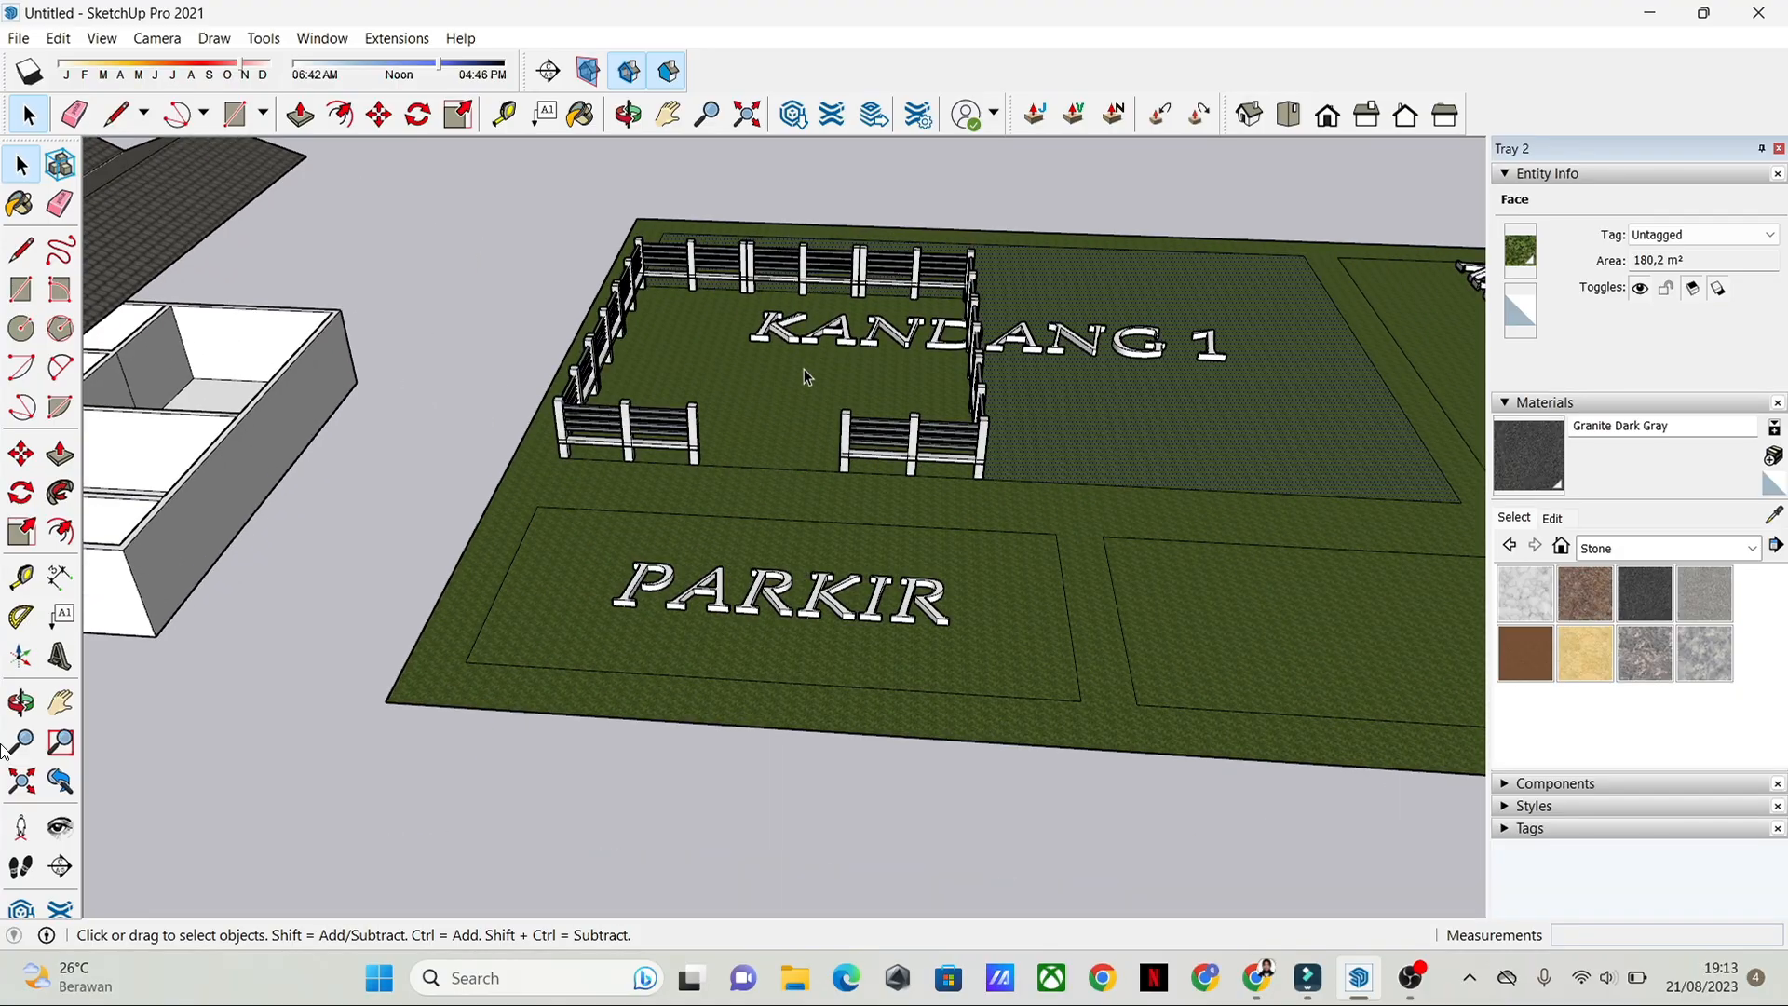
# Step: Examine the example pool with its water and stone rim on the separate lawn in front of the PARKIR plot
pyautogui.scroll(-2, 839, 626)
pyautogui.keyDown('shift'); pyautogui.moveTo(839, 626); pyautogui.dragTo(806, 385, button='middle'); pyautogui.keyUp('shift')
pyautogui.keyDown('shift'); pyautogui.moveTo(995, 601); pyautogui.dragTo(942, 431, button='middle'); pyautogui.keyUp('shift')
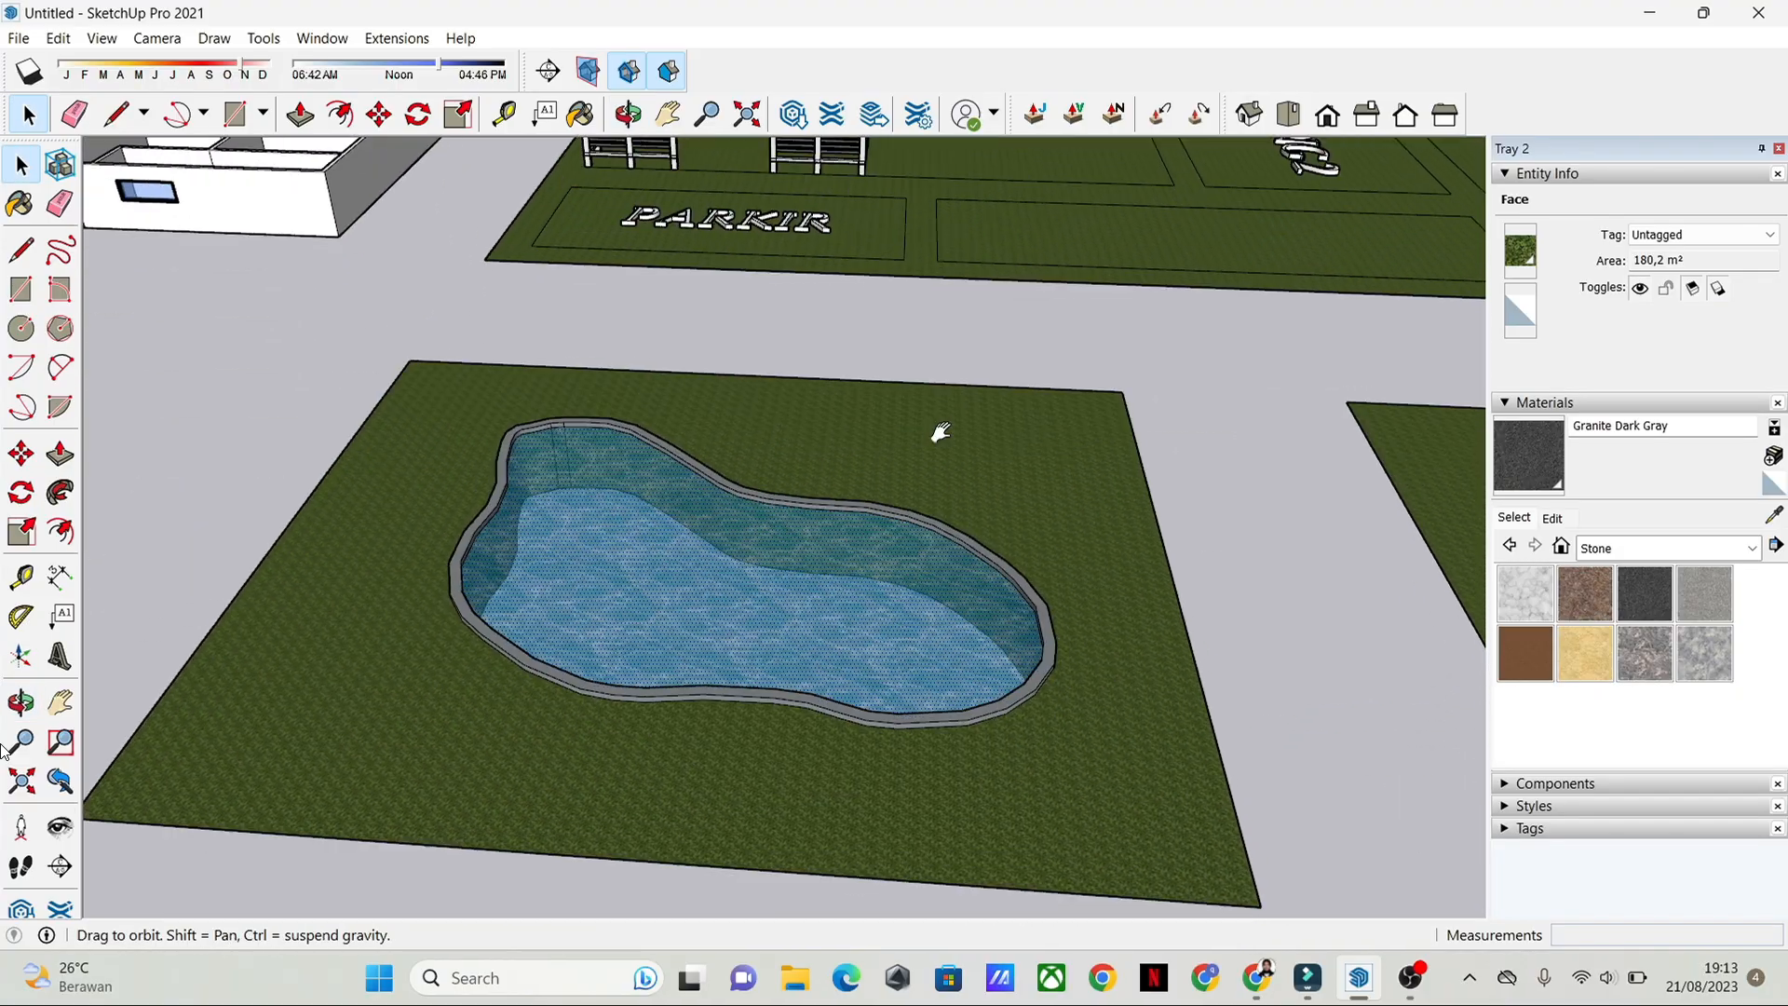
pyautogui.scroll(-1, 725, 652)
pyautogui.scroll(-4, 842, 394)
pyautogui.scroll(3, 780, 533)
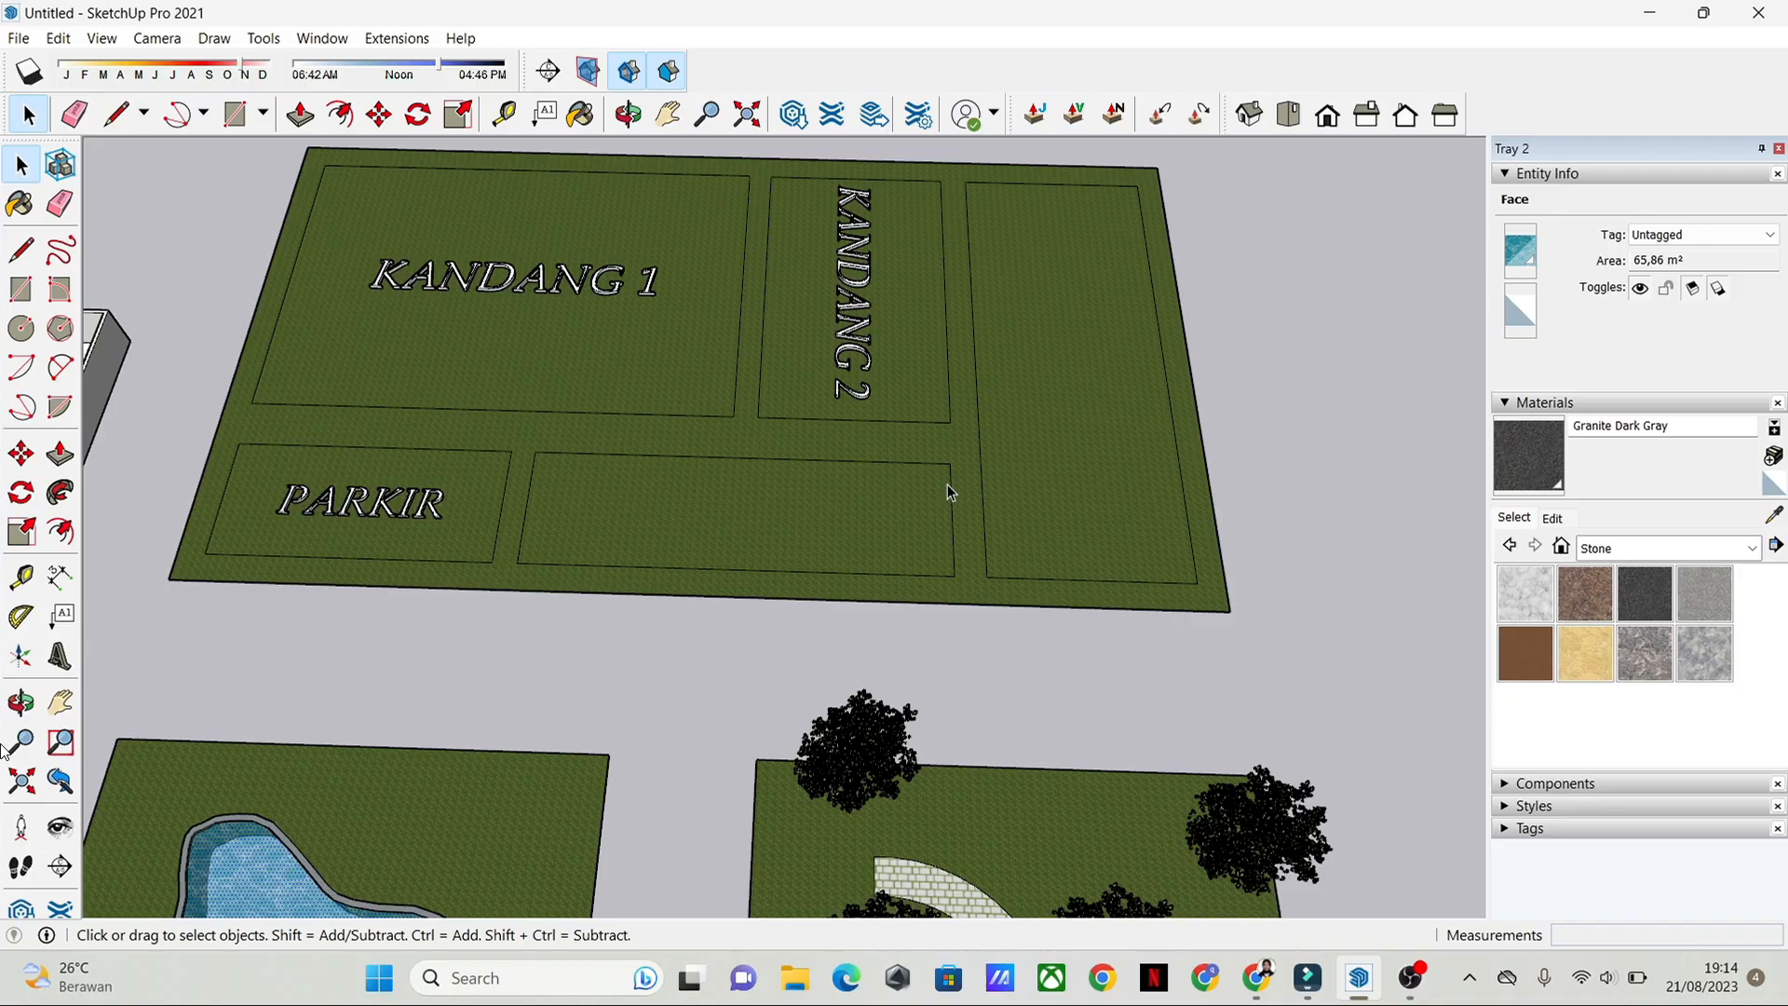
pyautogui.scroll(1, 948, 484)
pyautogui.scroll(2, 612, 518)
pyautogui.moveTo(723, 503); pyautogui.dragTo(171, 354, button='middle')
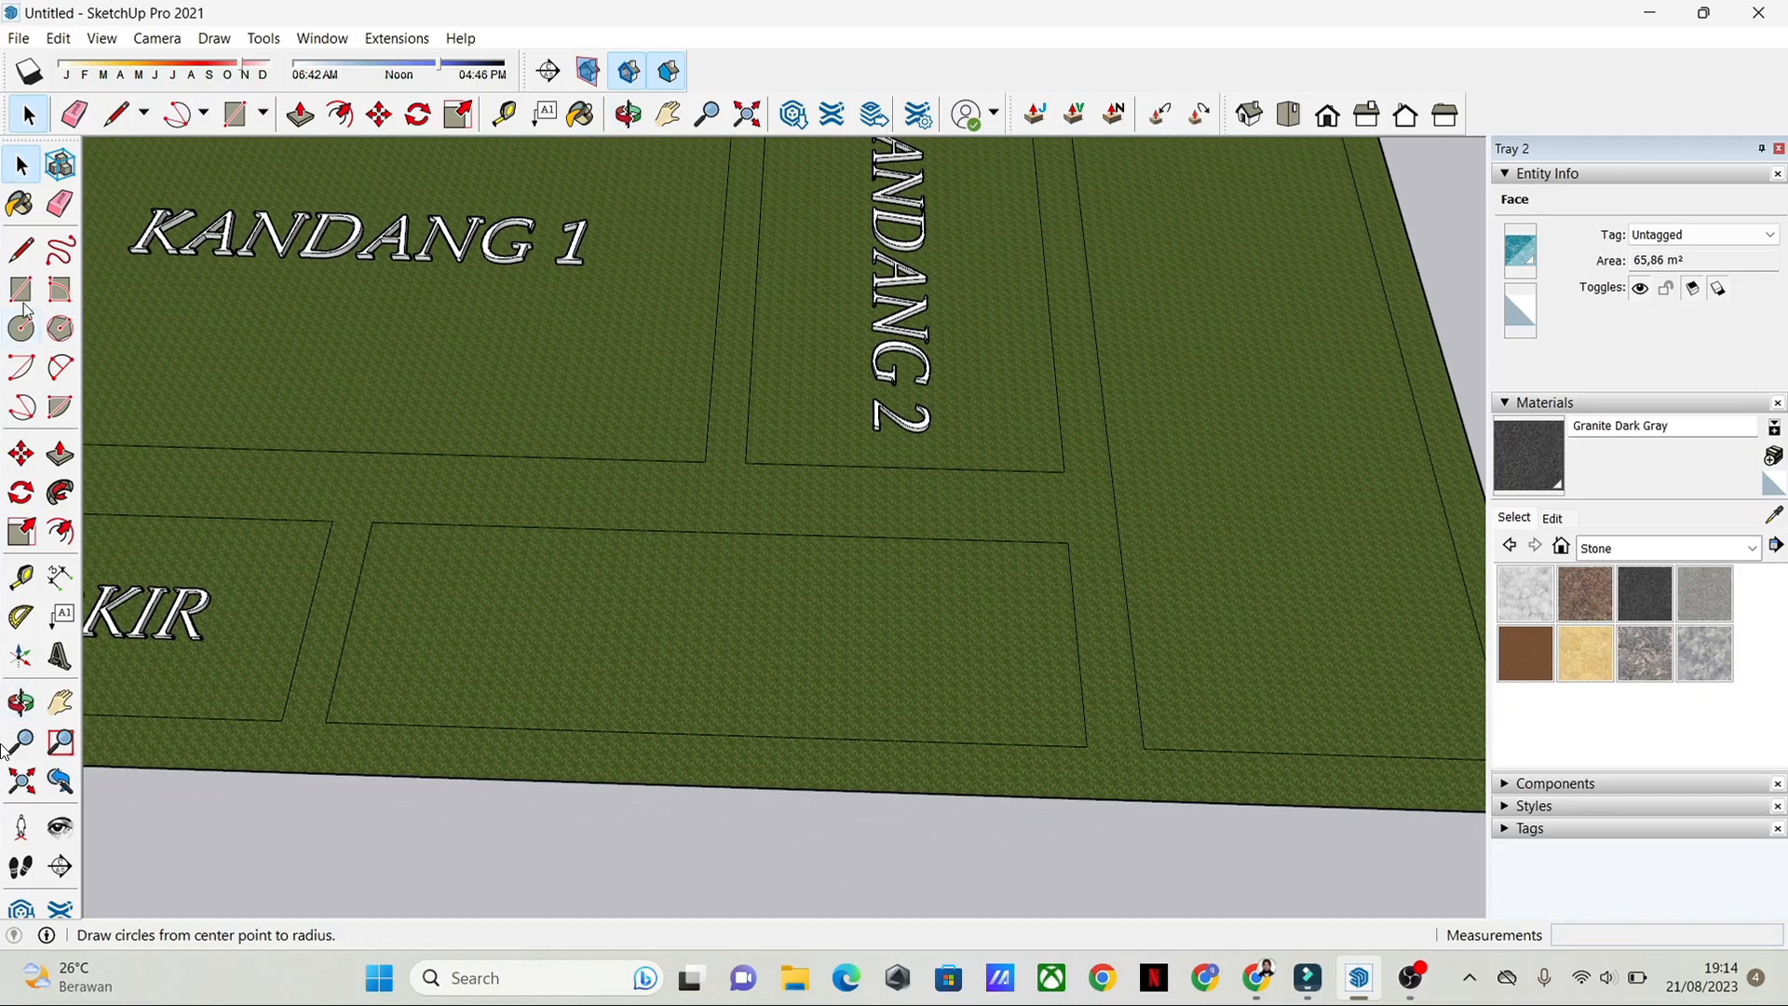
# Step: Draw a curved freehand pool outline in the empty long plot beside KANDANG 2
pyautogui.moveTo(690, 398); pyautogui.dragTo(965, 538, button='middle')
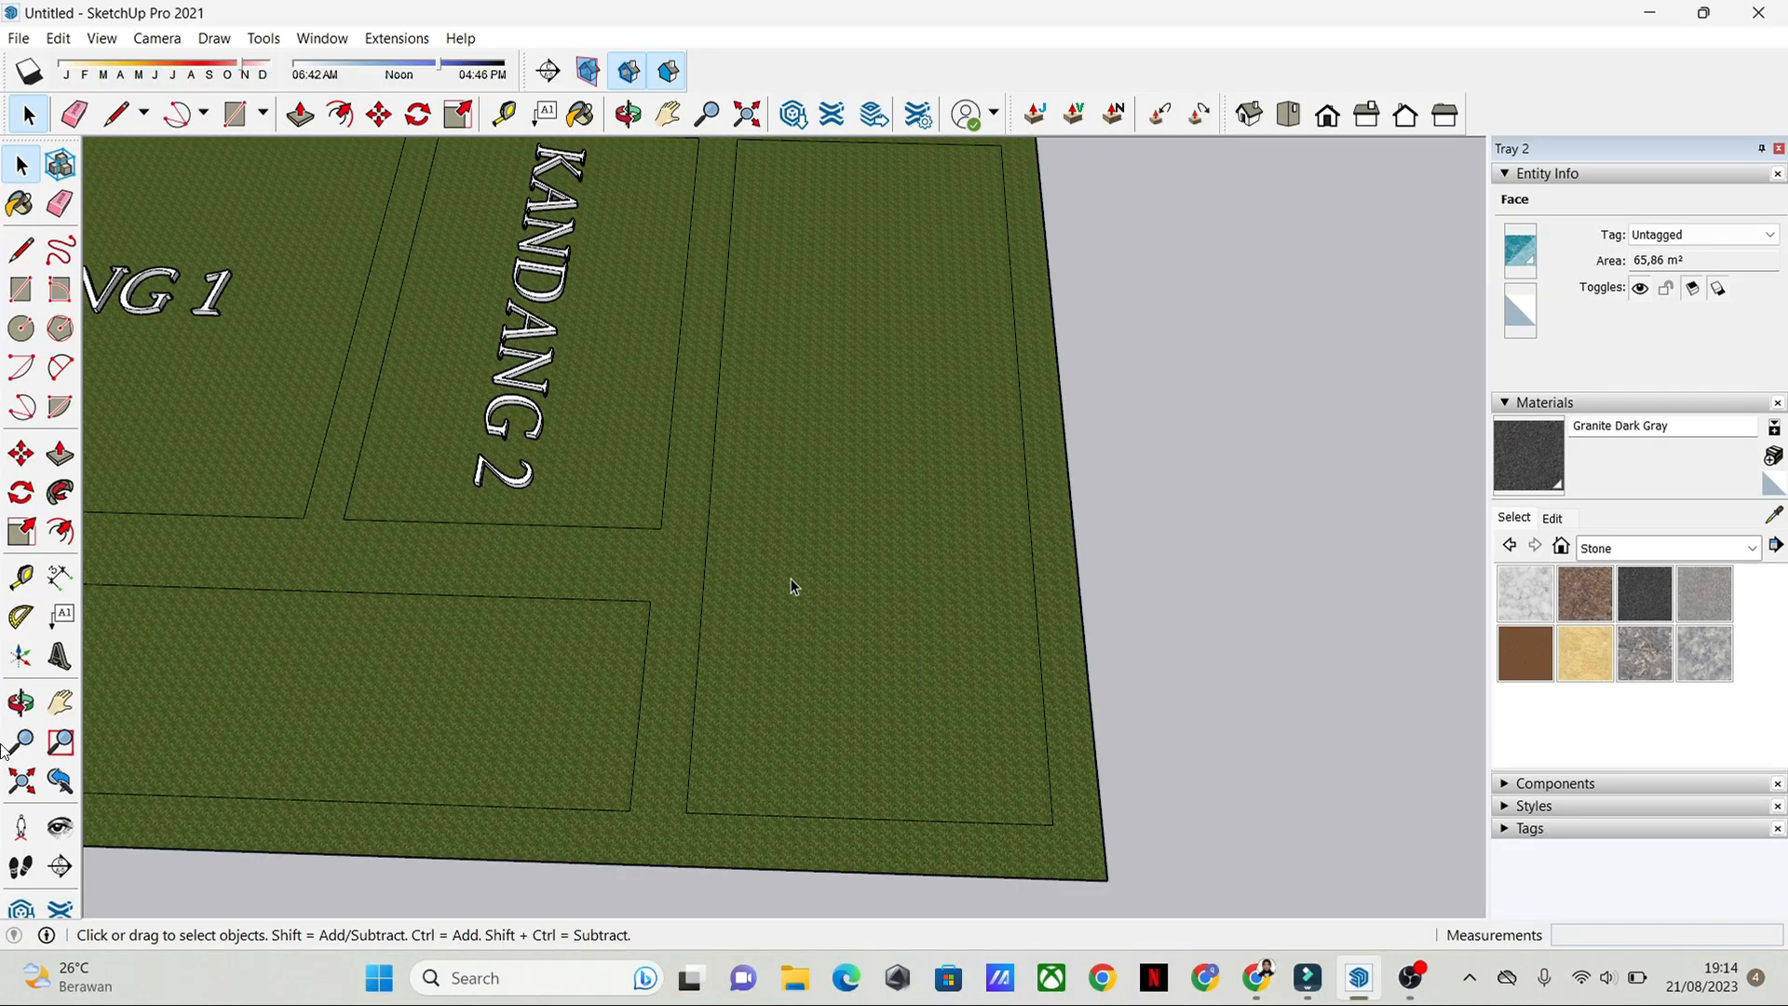
pyautogui.click(26, 251)
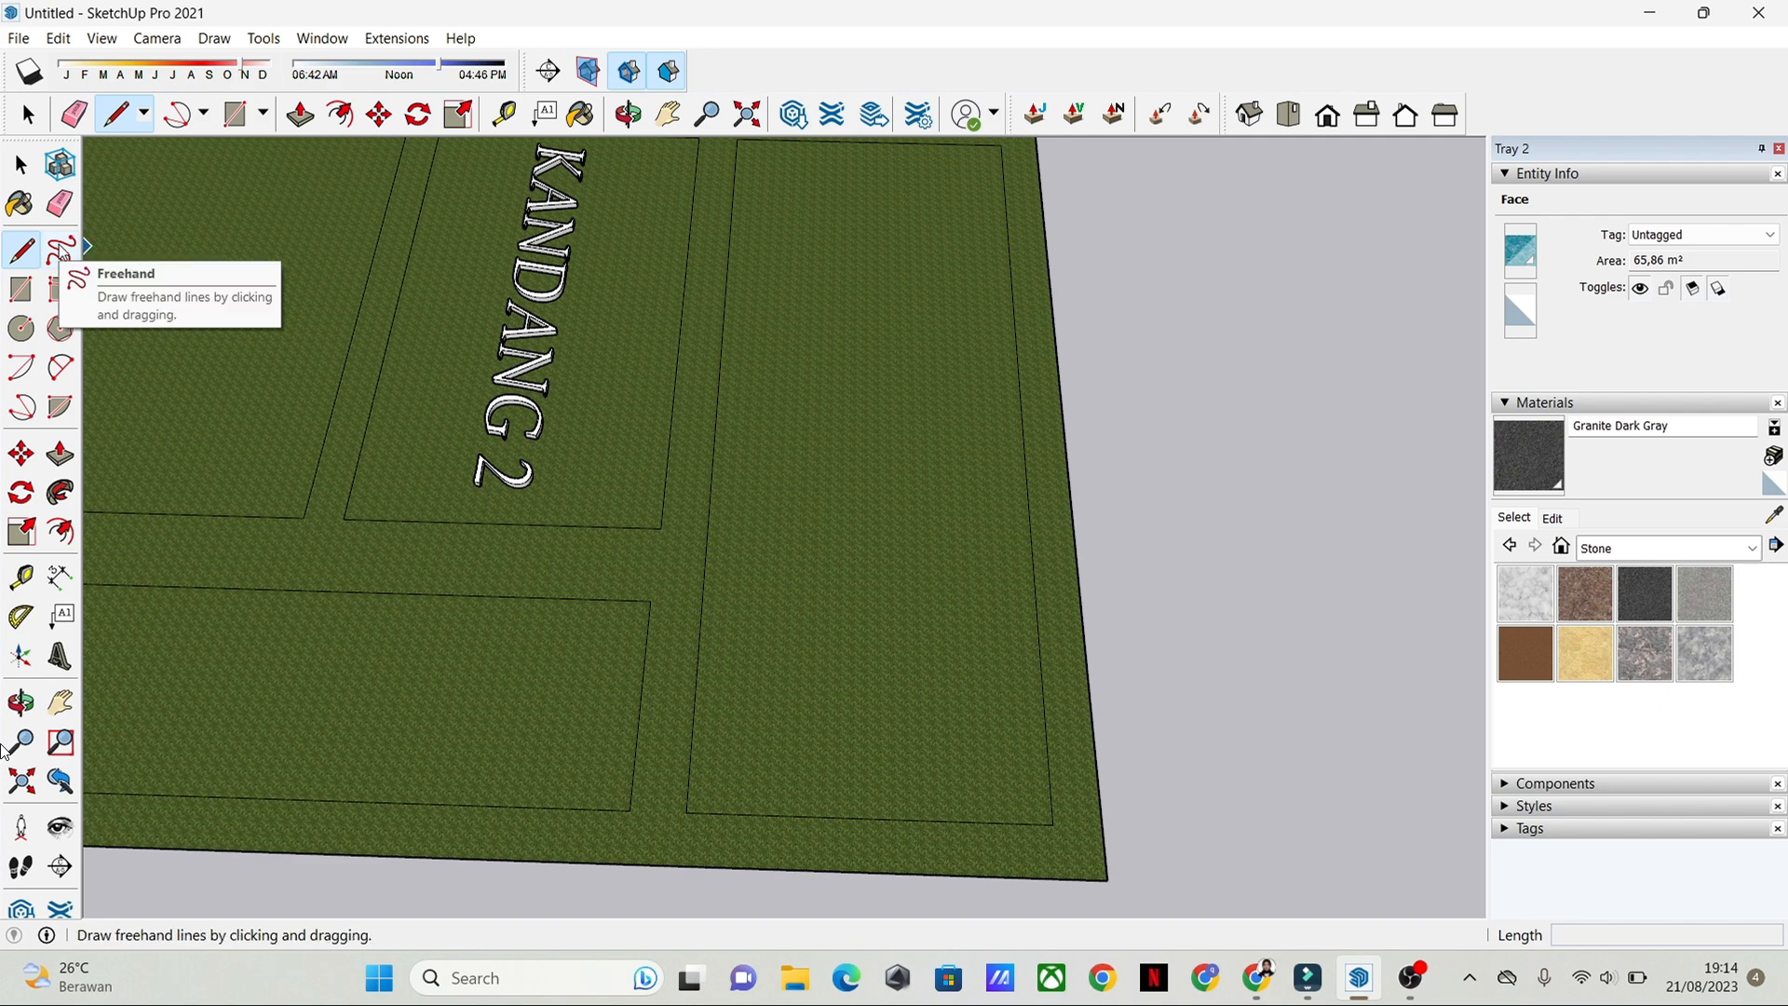
pyautogui.click(146, 113)
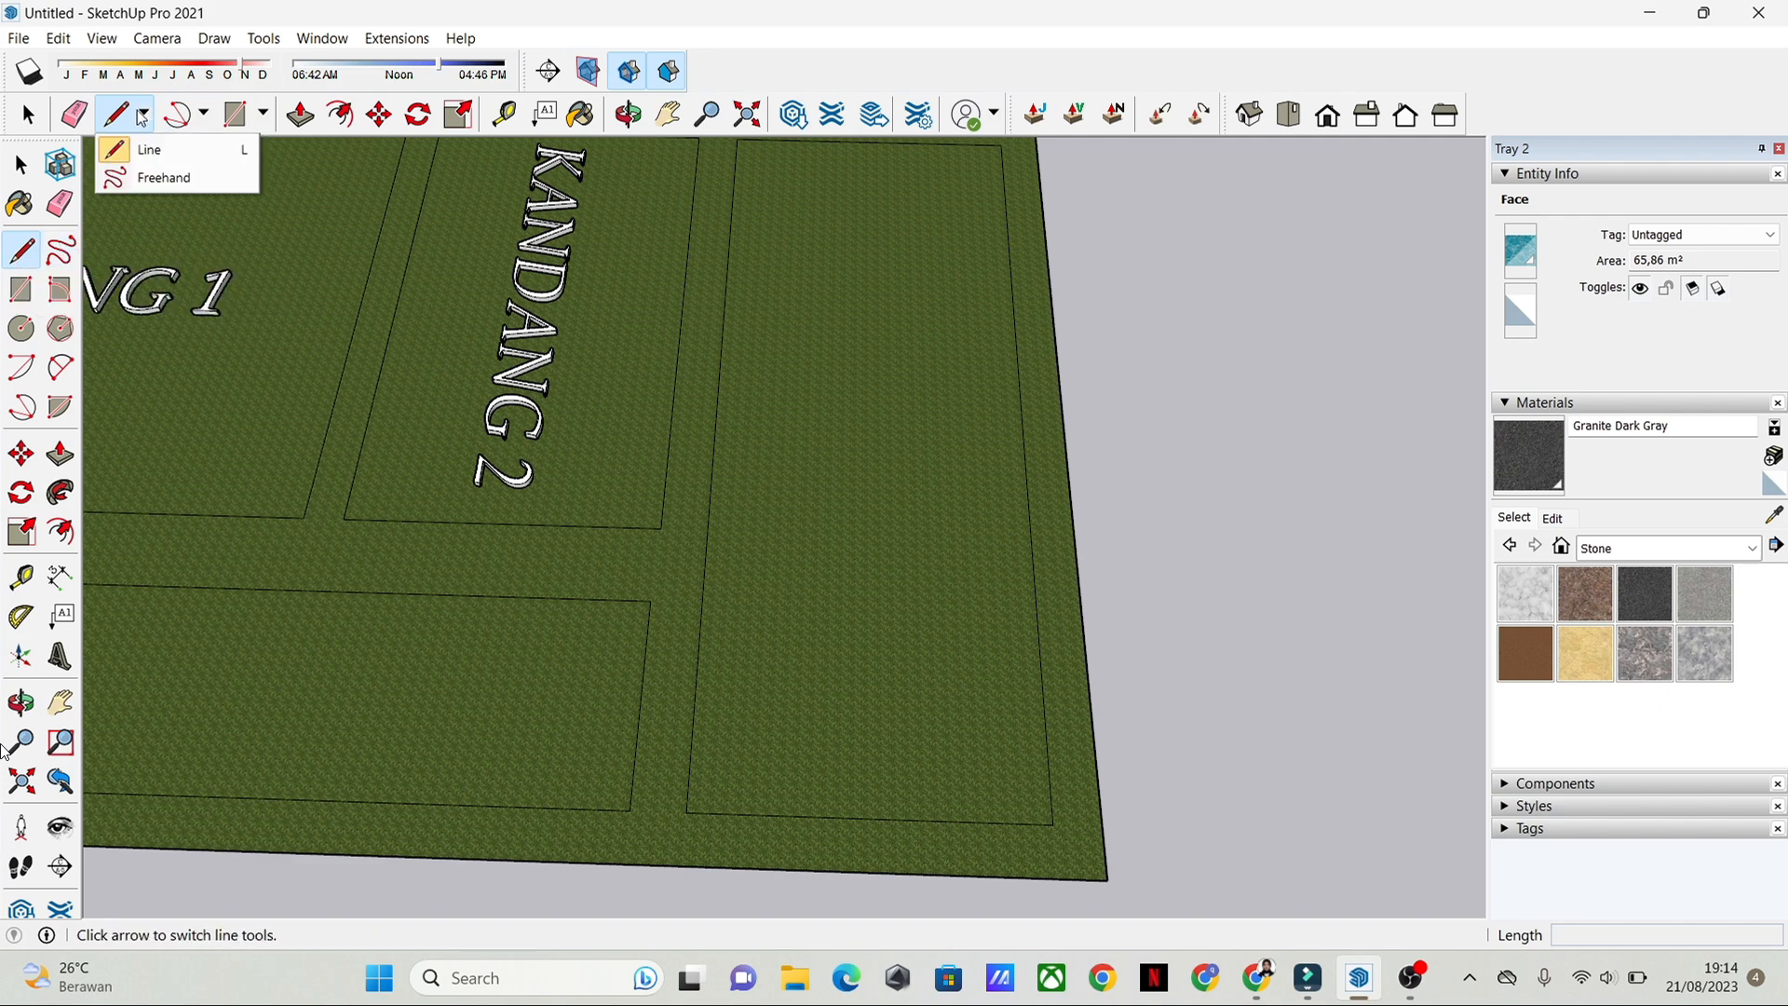
pyautogui.click(158, 179)
pyautogui.scroll(-3, 892, 363)
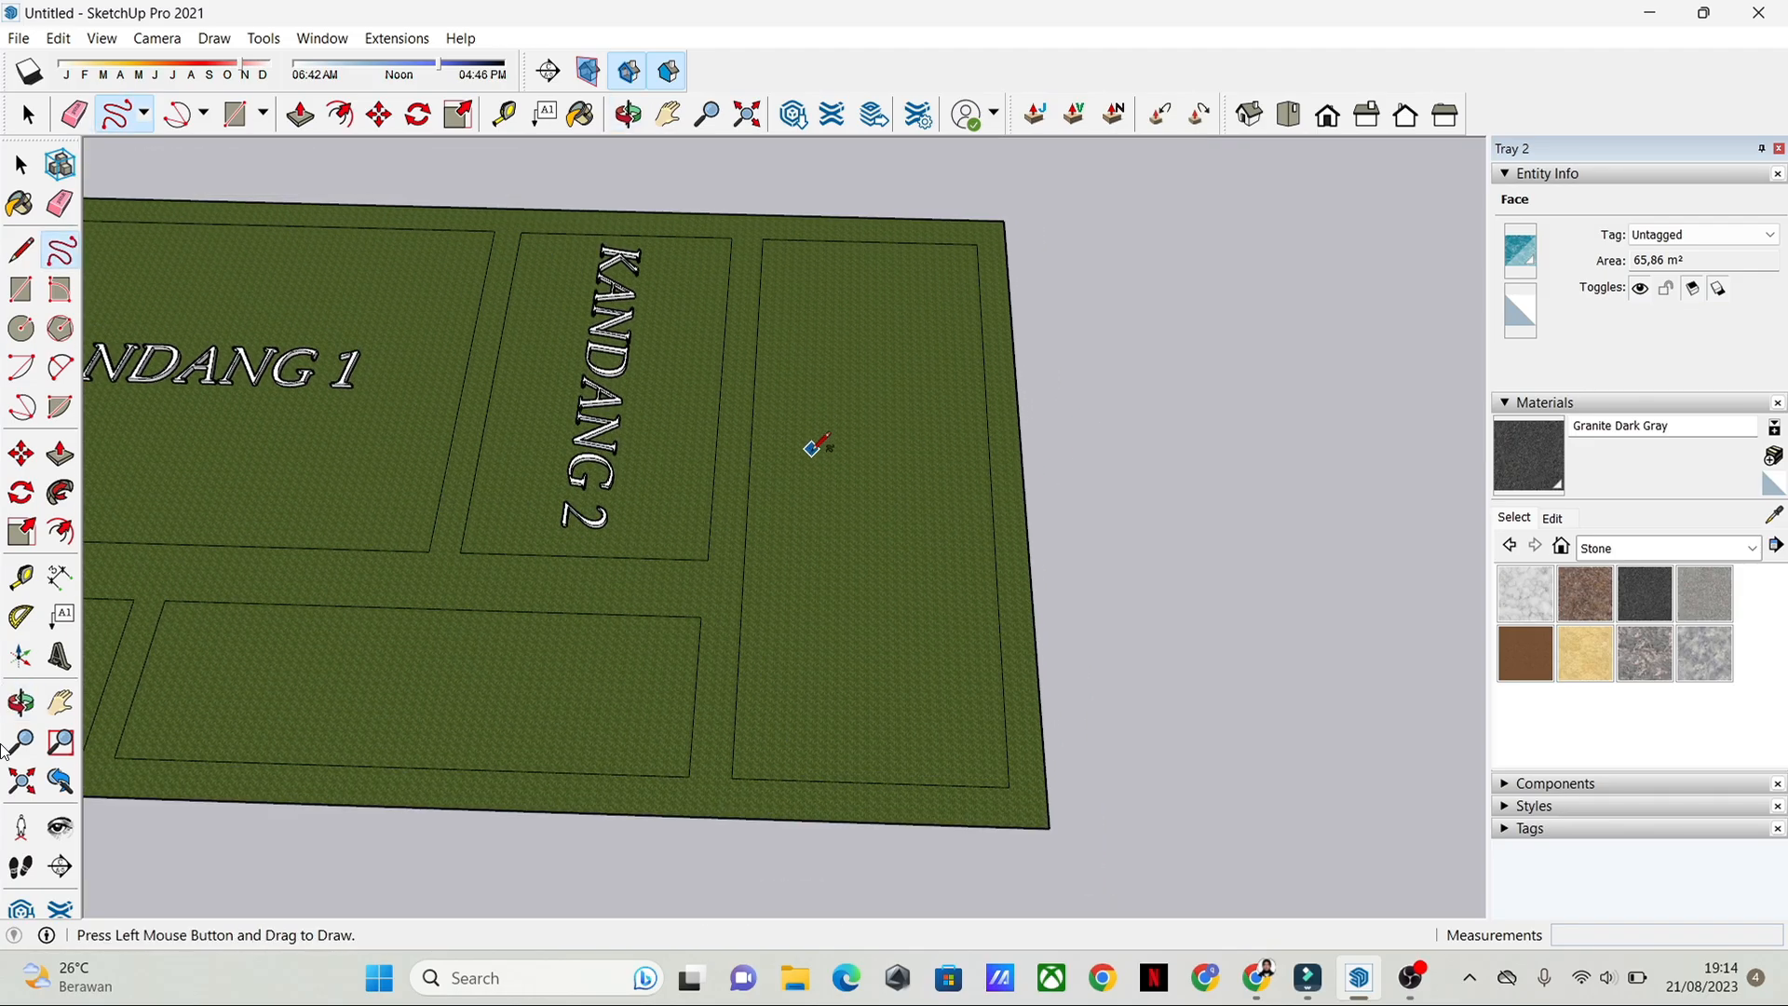
pyautogui.scroll(1, 762, 445)
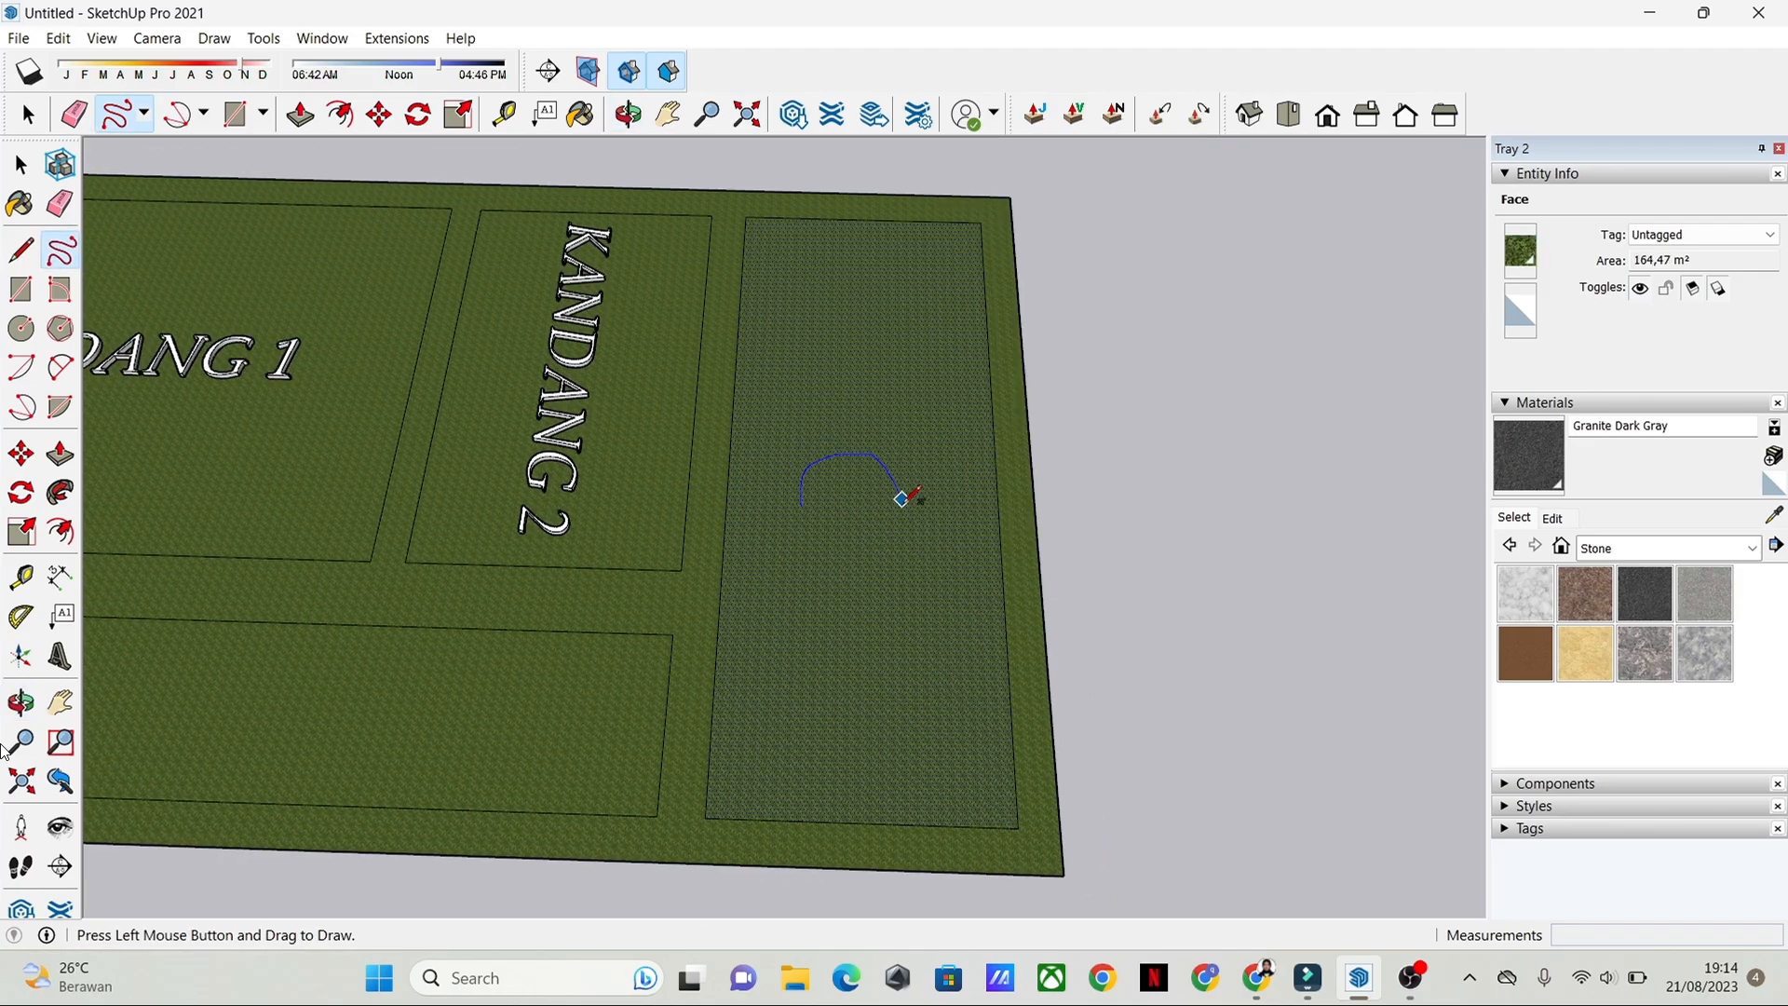
pyautogui.moveTo(806, 549); pyautogui.dragTo(803, 508)
# Step: Close the gap in the freehand pool outline with a straight line between its open end and the opposite curve
pyautogui.scroll(6, 820, 512)
pyautogui.press('space')
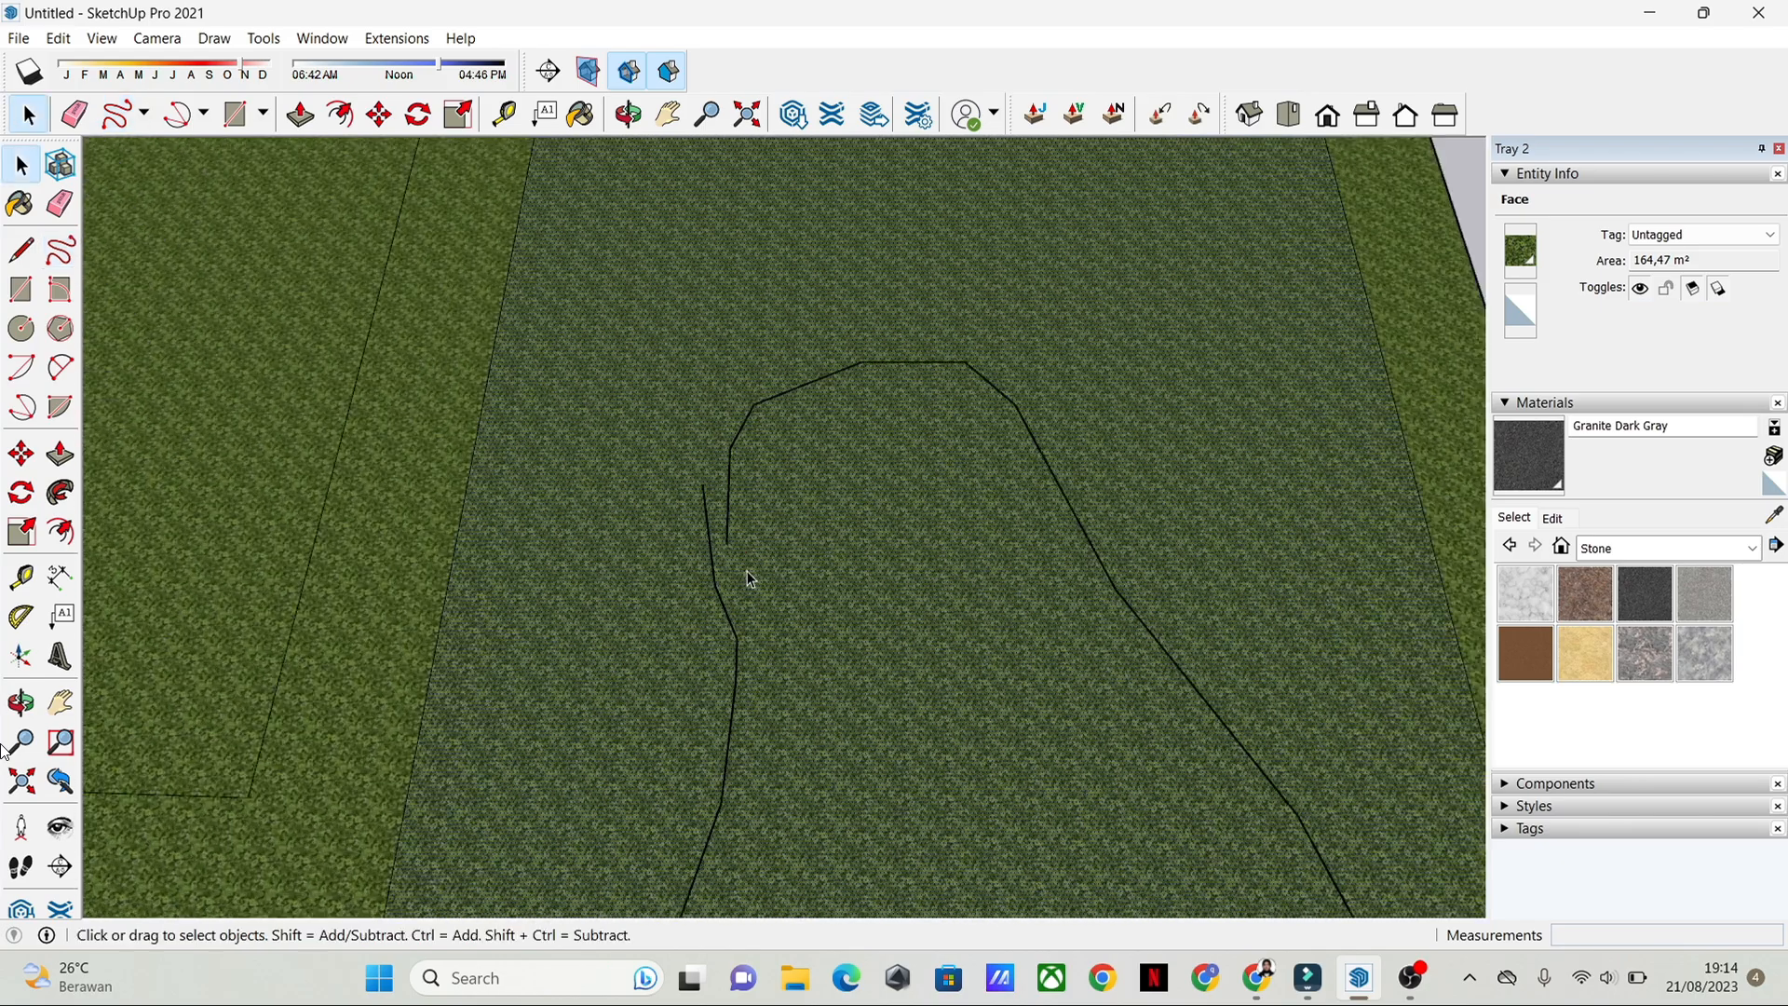
pyautogui.moveTo(753, 577); pyautogui.dragTo(732, 480, button='middle')
pyautogui.press('l')
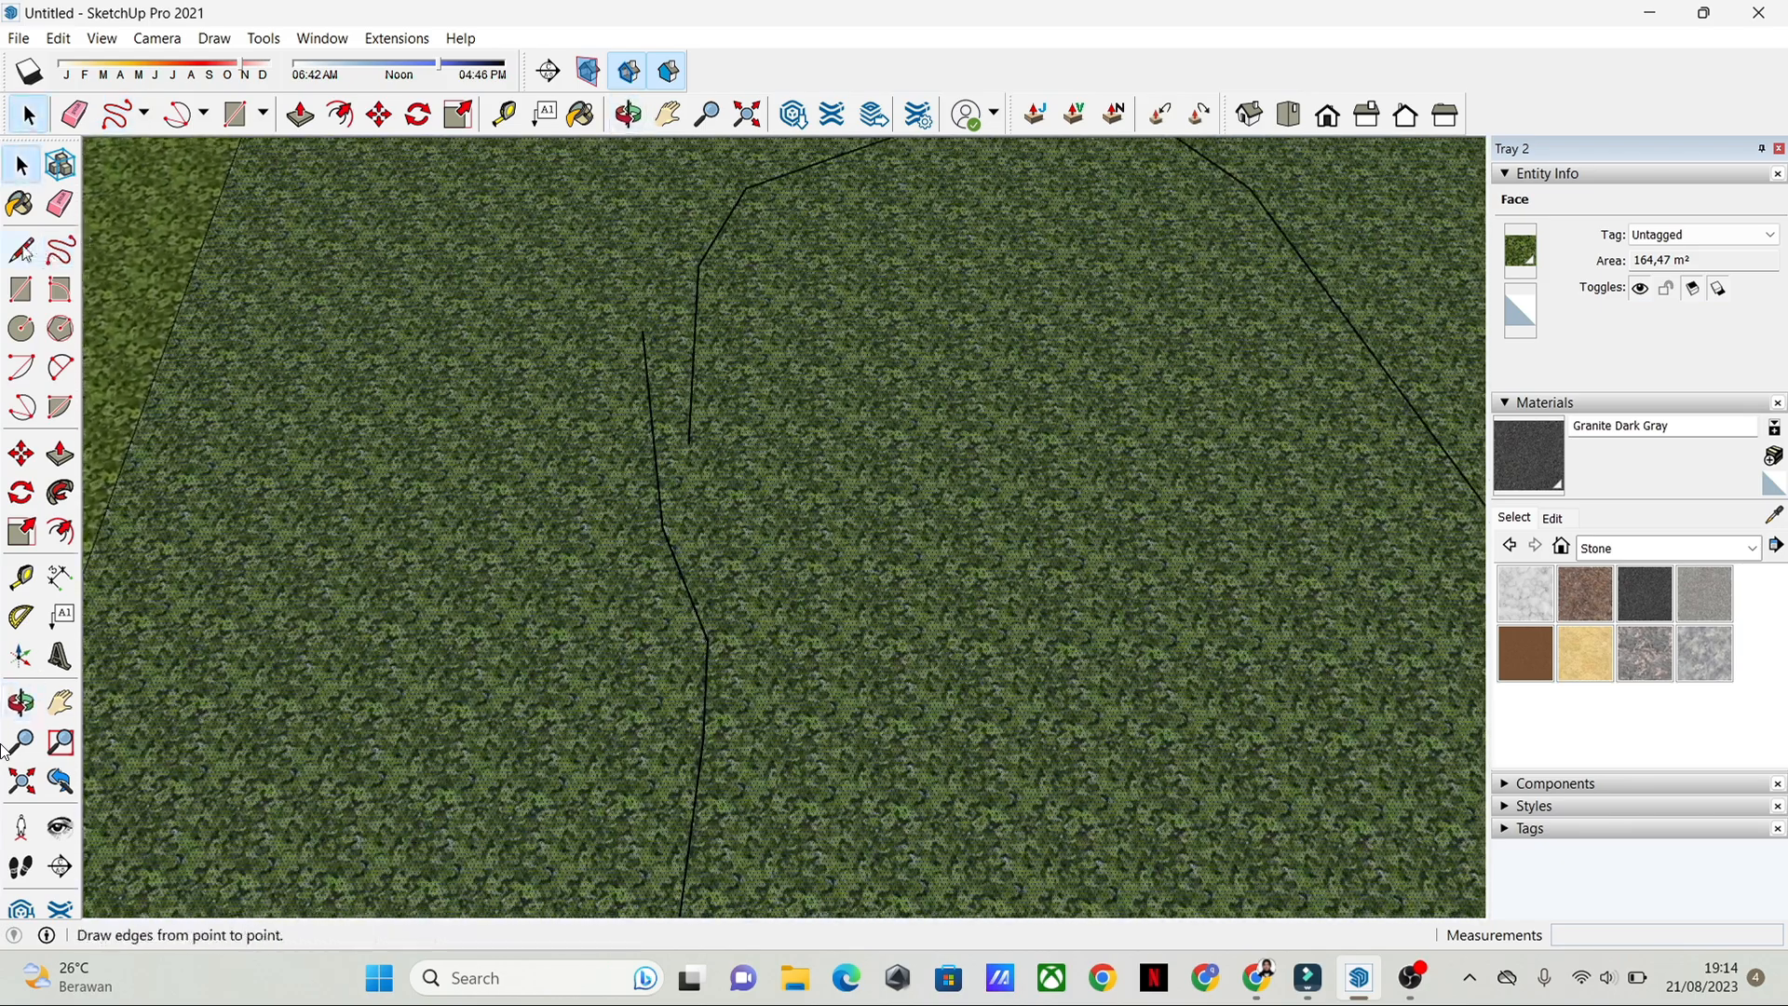
pyautogui.click(691, 441)
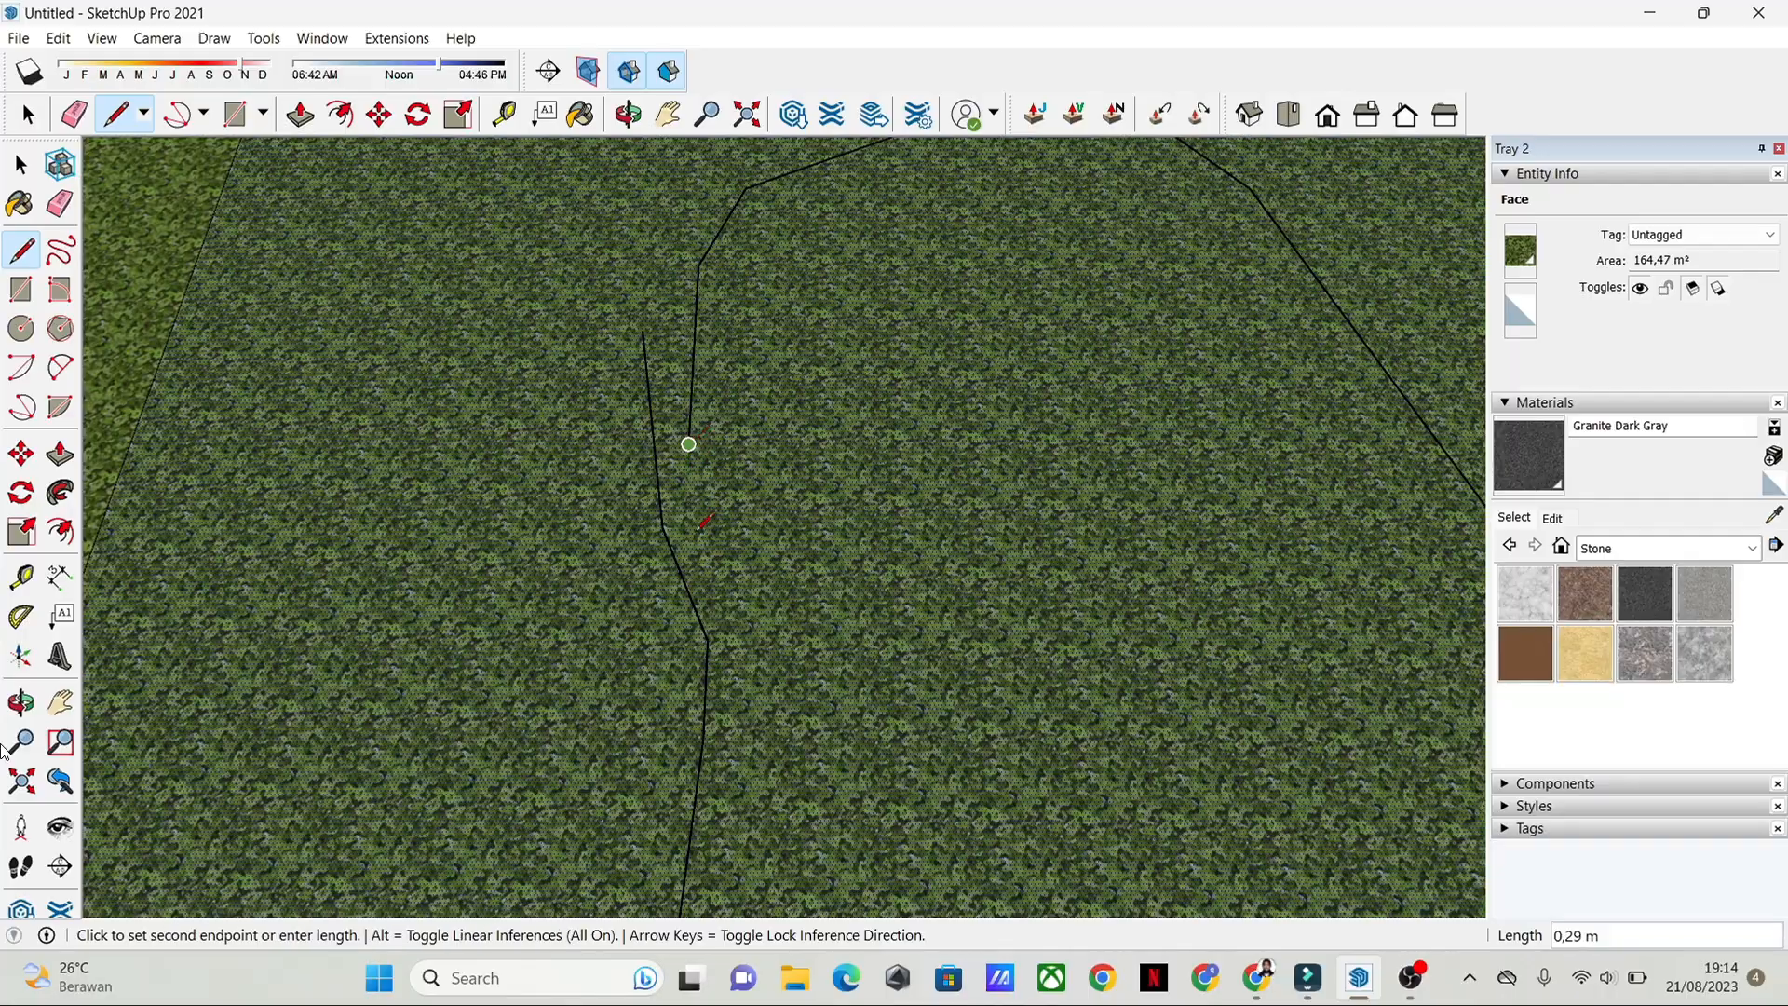
pyautogui.click(708, 639)
pyautogui.press('space')
pyautogui.scroll(-2, 820, 510)
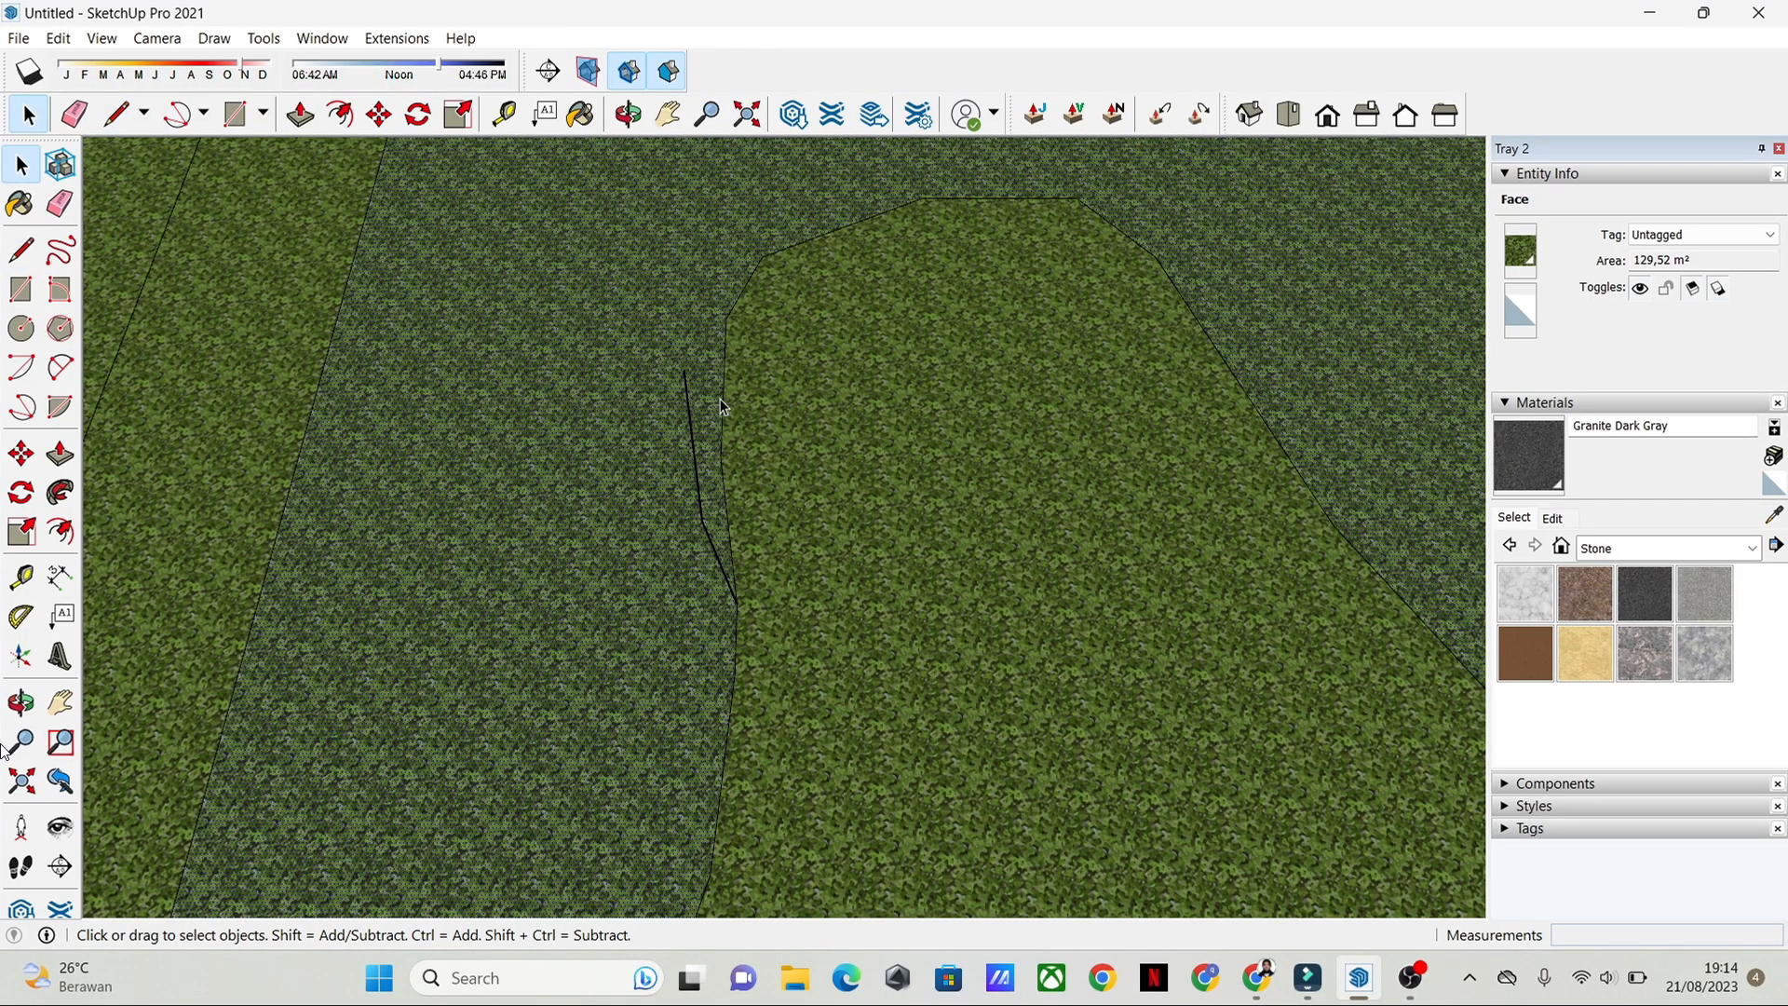
# Step: Erase the leftover stray edges outside the closed pool outline
pyautogui.click(690, 411)
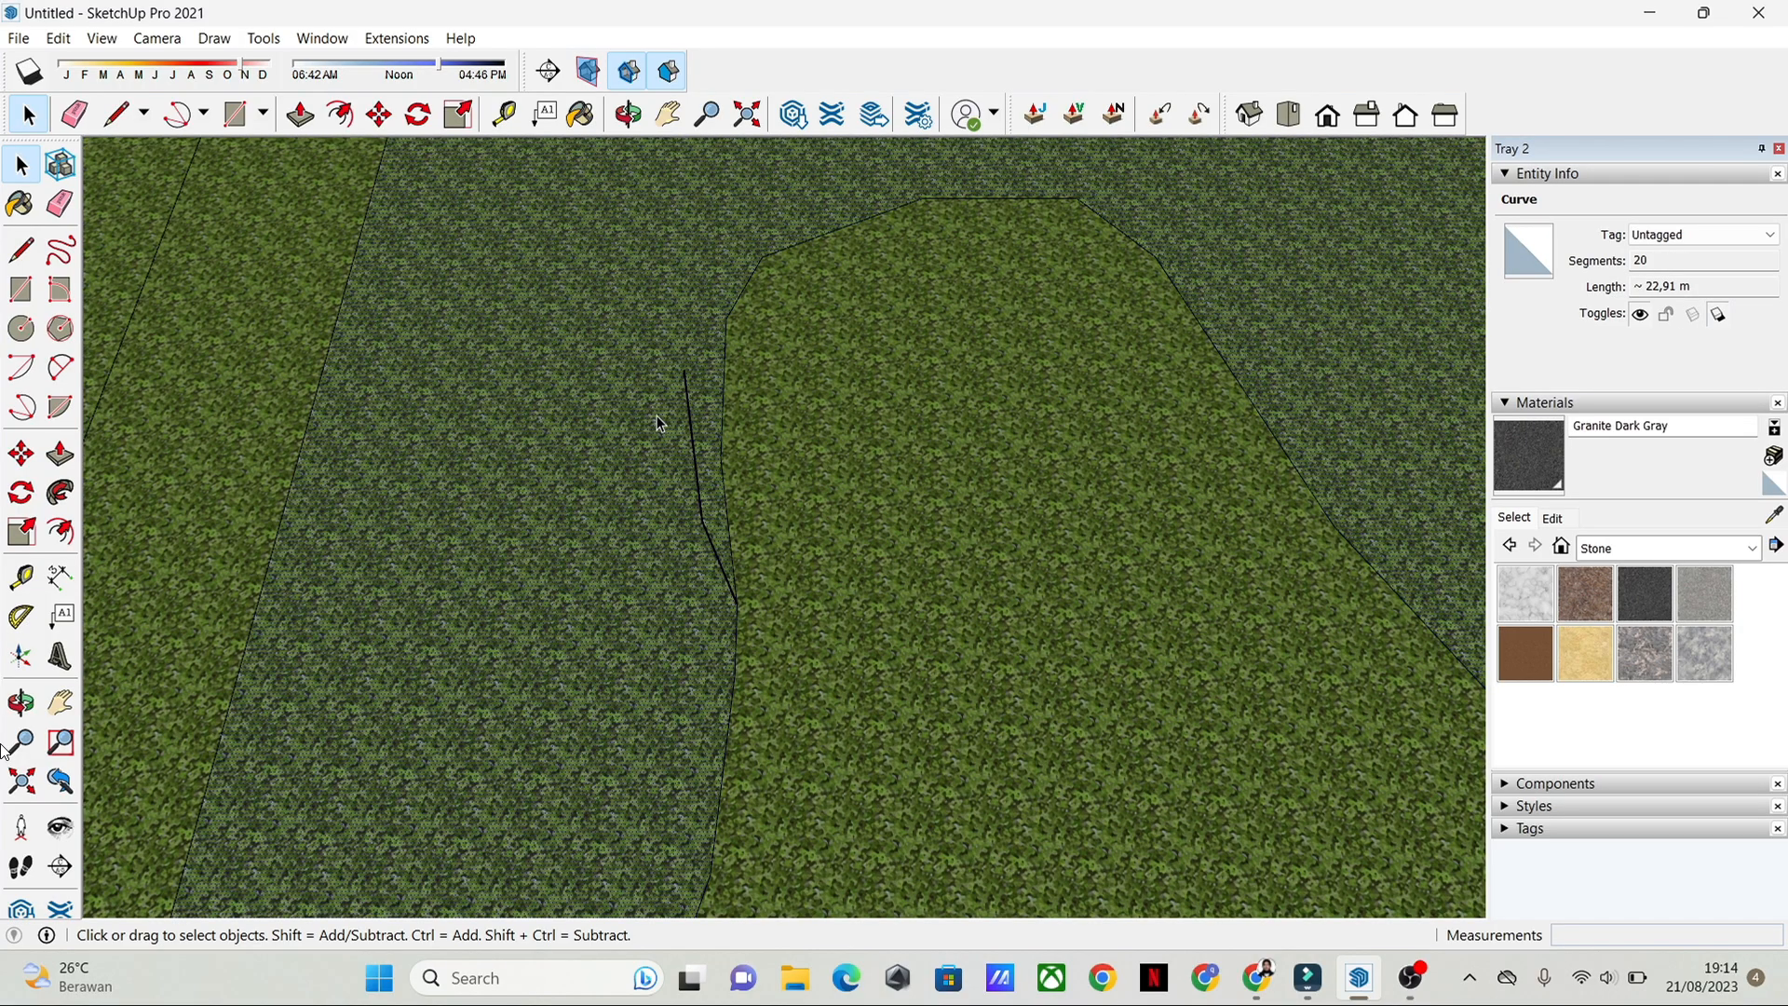
pyautogui.click(75, 114)
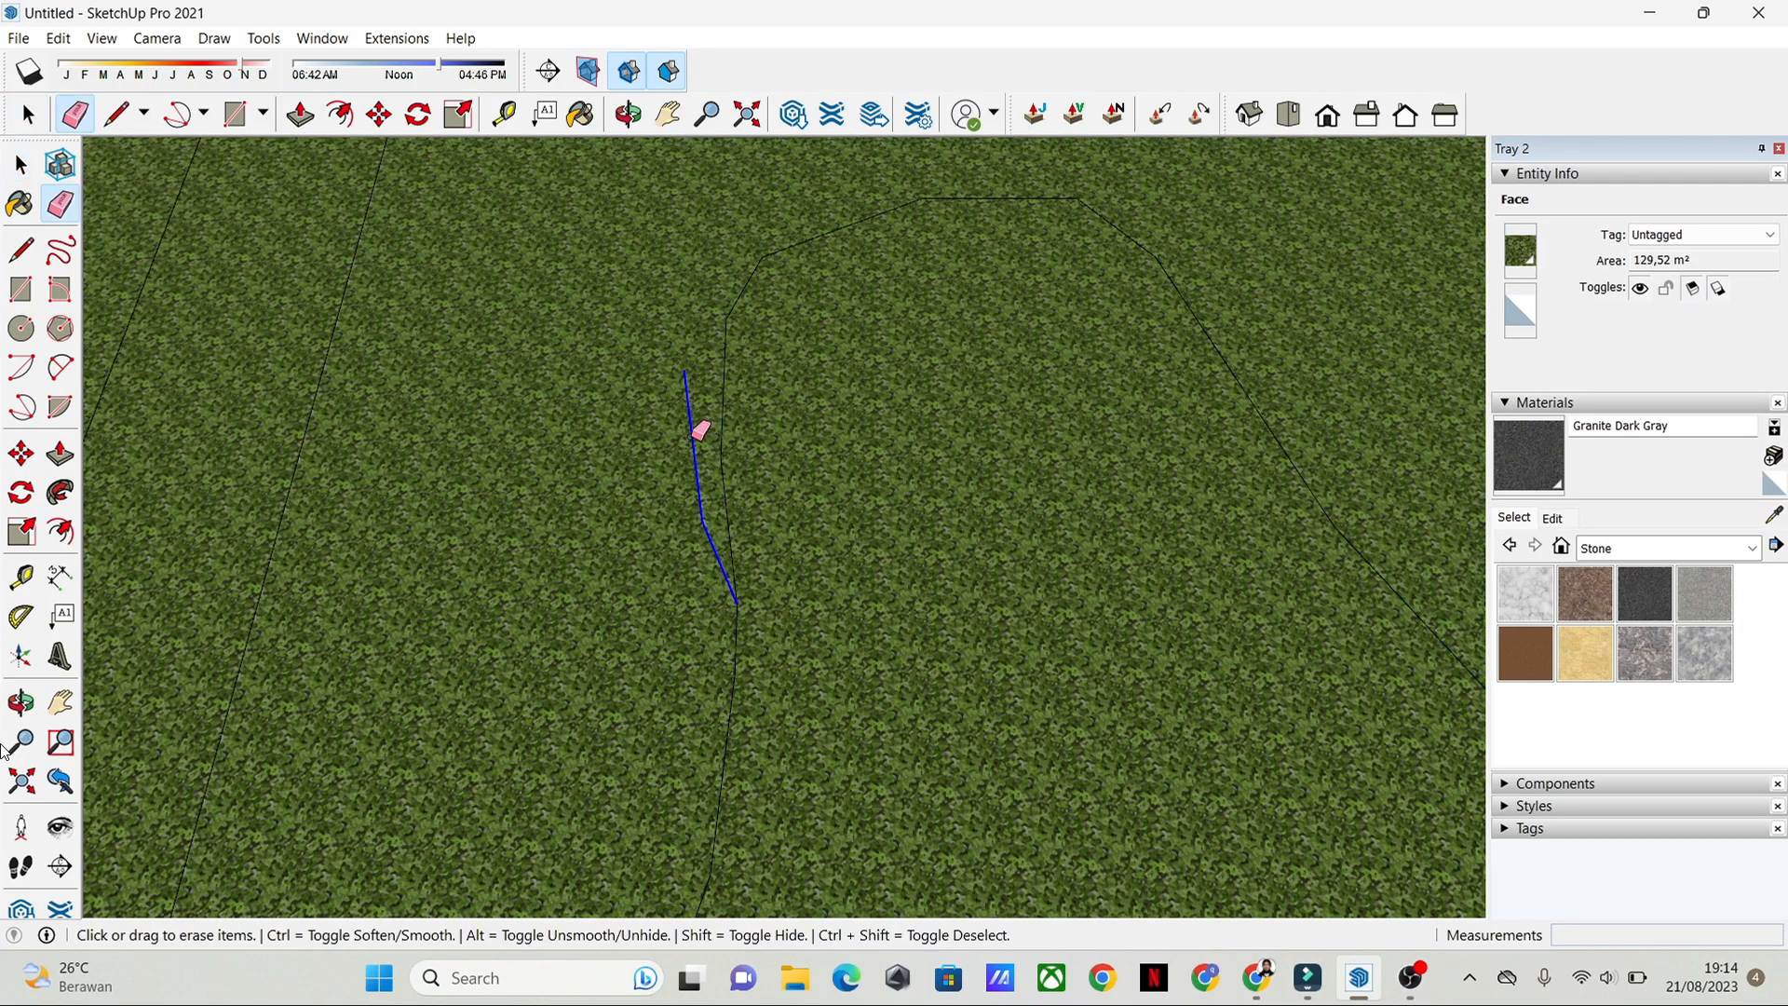
pyautogui.press('space')
pyautogui.scroll(-4, 767, 426)
pyautogui.scroll(-2, 946, 592)
pyautogui.scroll(-3, 1068, 687)
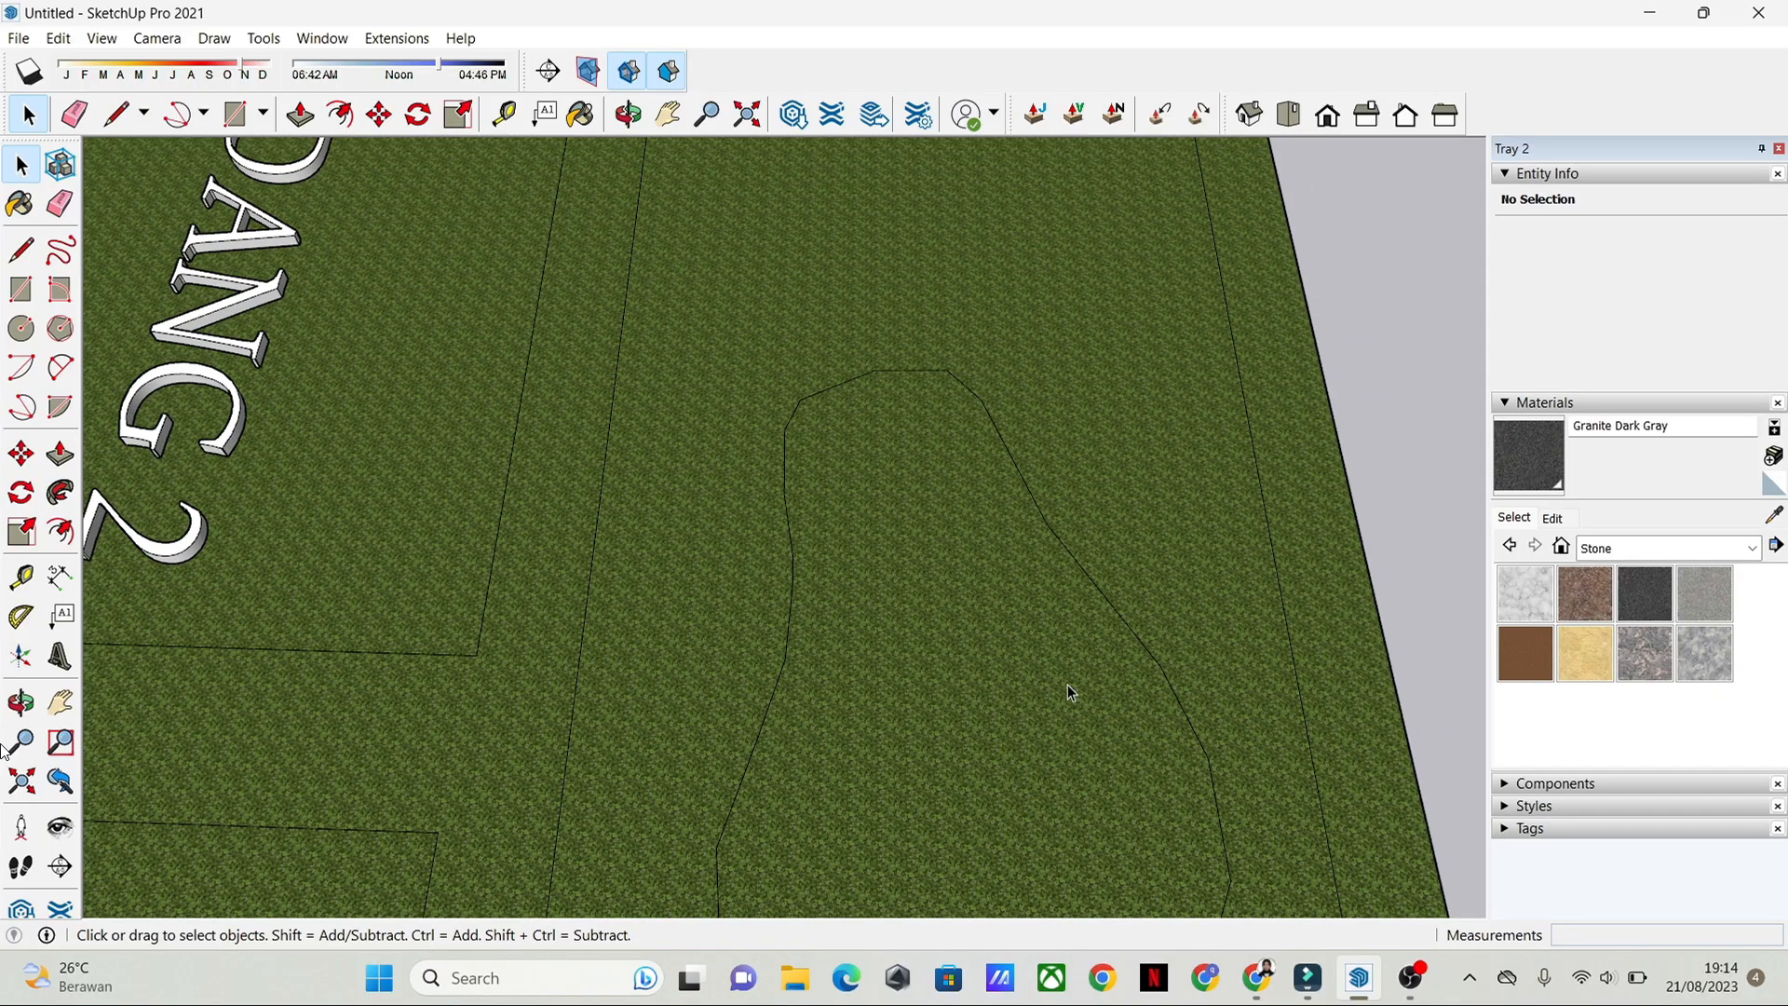
# Step: Push the pool-shaped face down below the lawn to form the pool basin
pyautogui.keyDown('shift'); pyautogui.moveTo(1117, 689); pyautogui.dragTo(549, 401, button='middle'); pyautogui.keyUp('shift')
pyautogui.scroll(-1, 911, 419)
pyautogui.click(822, 450)
pyautogui.click(68, 451)
pyautogui.click(732, 528)
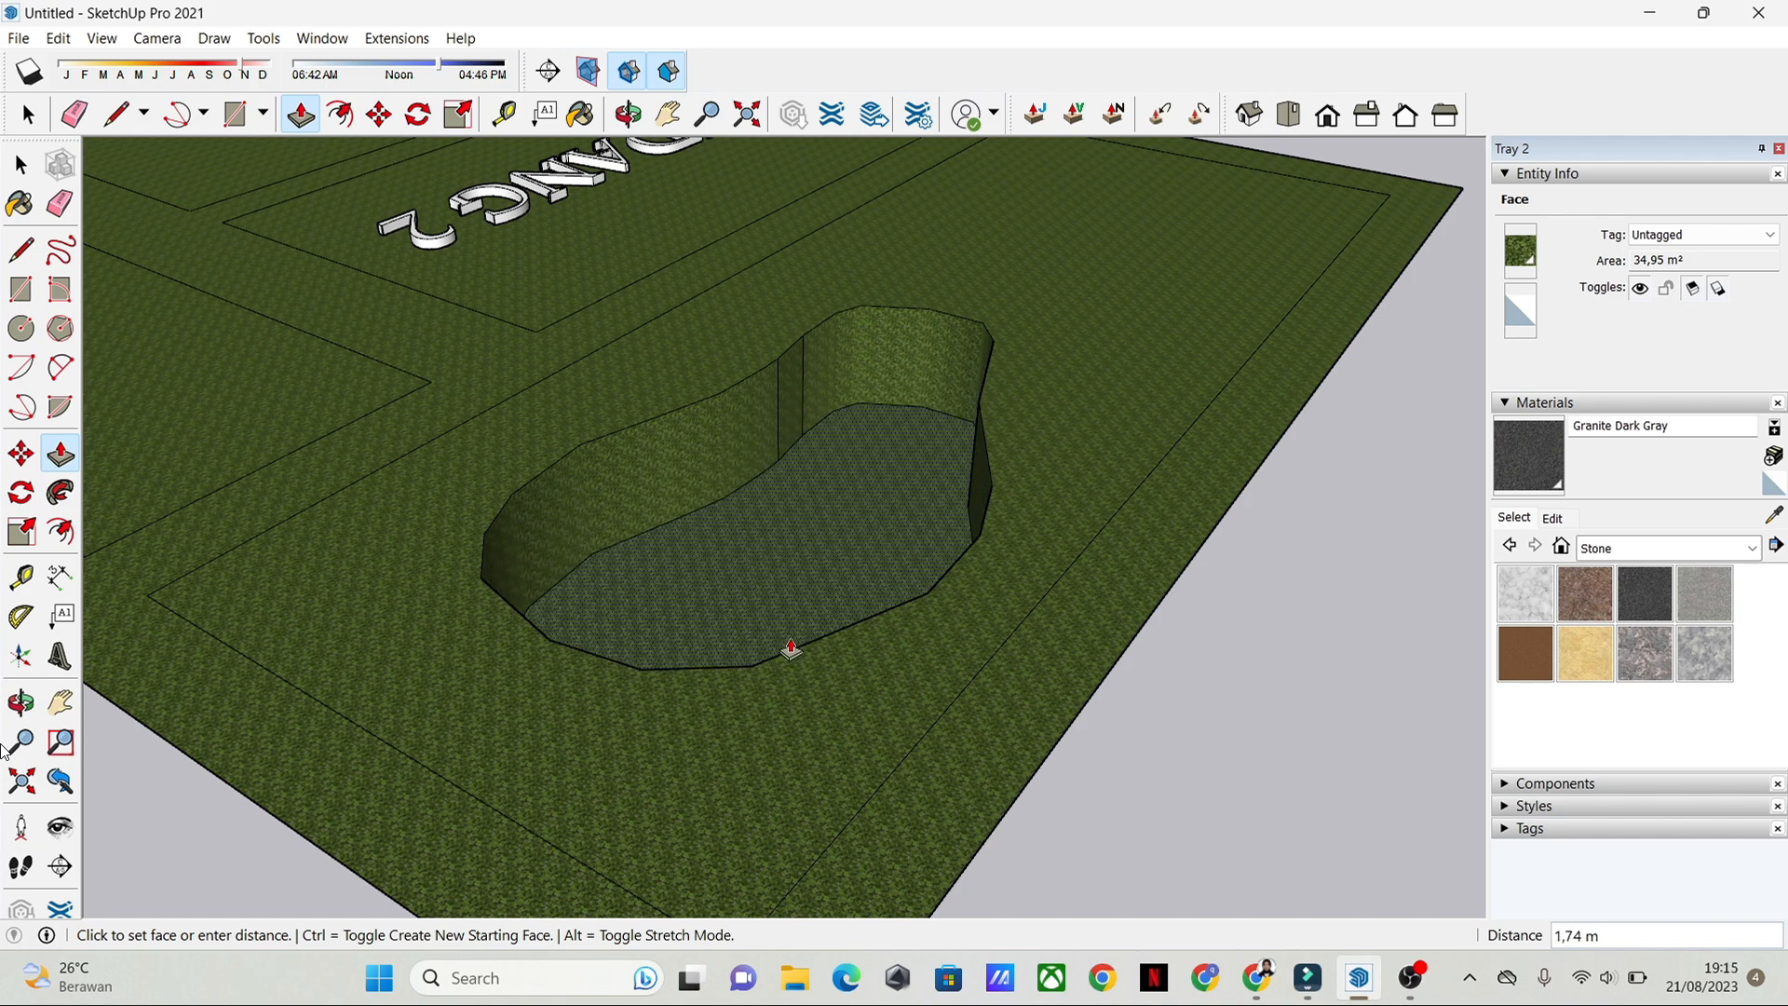
pyautogui.moveTo(791, 647)
pyautogui.mouseDown(button='middle')
pyautogui.moveTo(758, 287)
pyautogui.moveTo(728, 517)
pyautogui.moveTo(792, 642)
pyautogui.mouseUp(button='middle')
pyautogui.click(792, 643)
pyautogui.press('space')
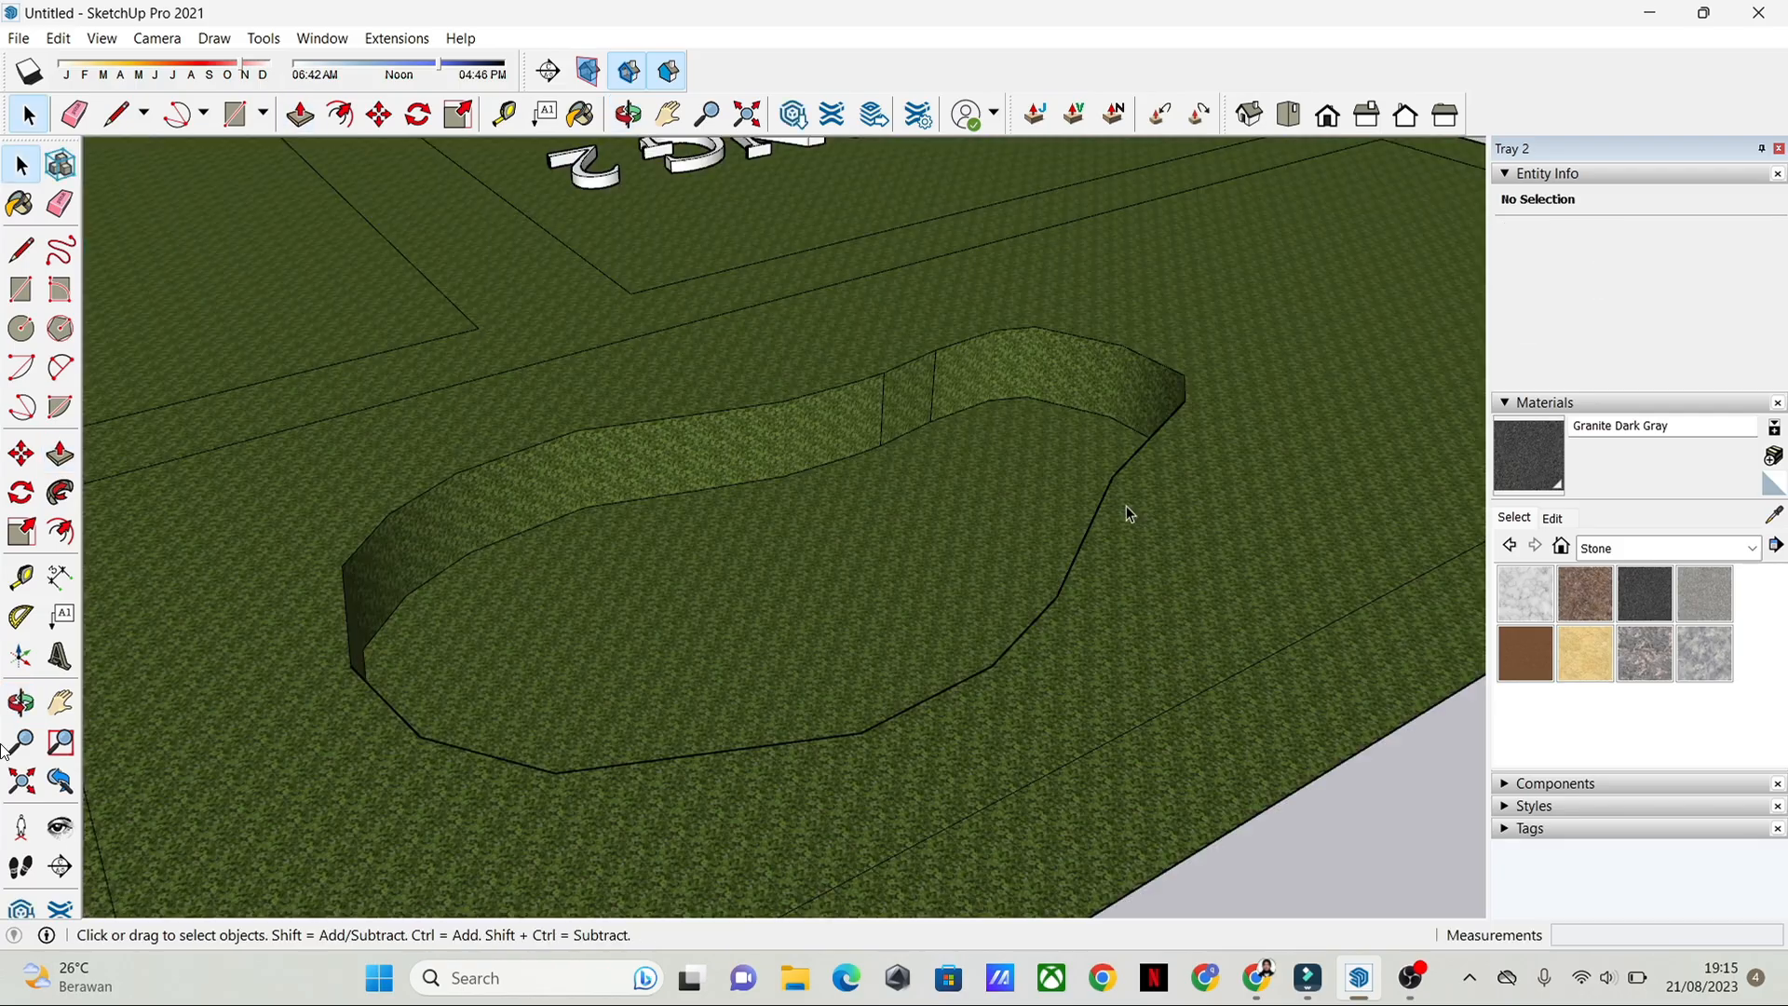
# Step: Select the floor face of the sunken pool basin
pyautogui.moveTo(1070, 650); pyautogui.dragTo(870, 640, button='middle')
pyautogui.click(805, 733)
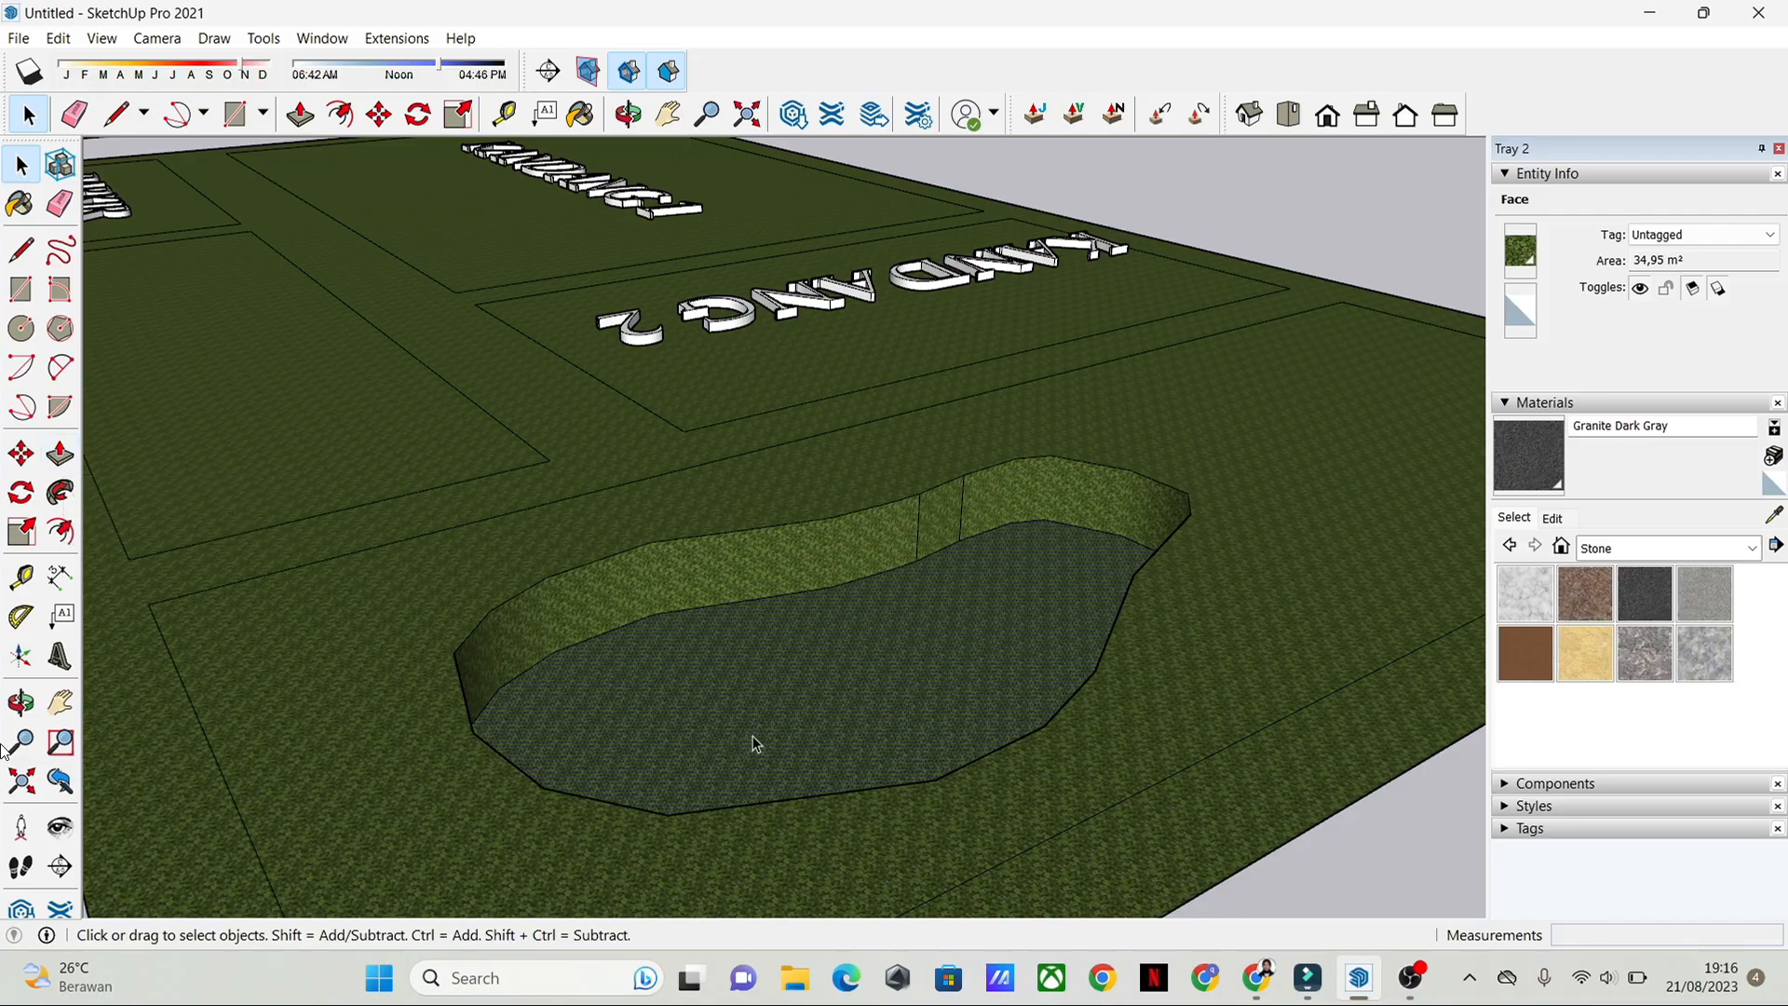
pyautogui.click(20, 456)
pyautogui.click(840, 736)
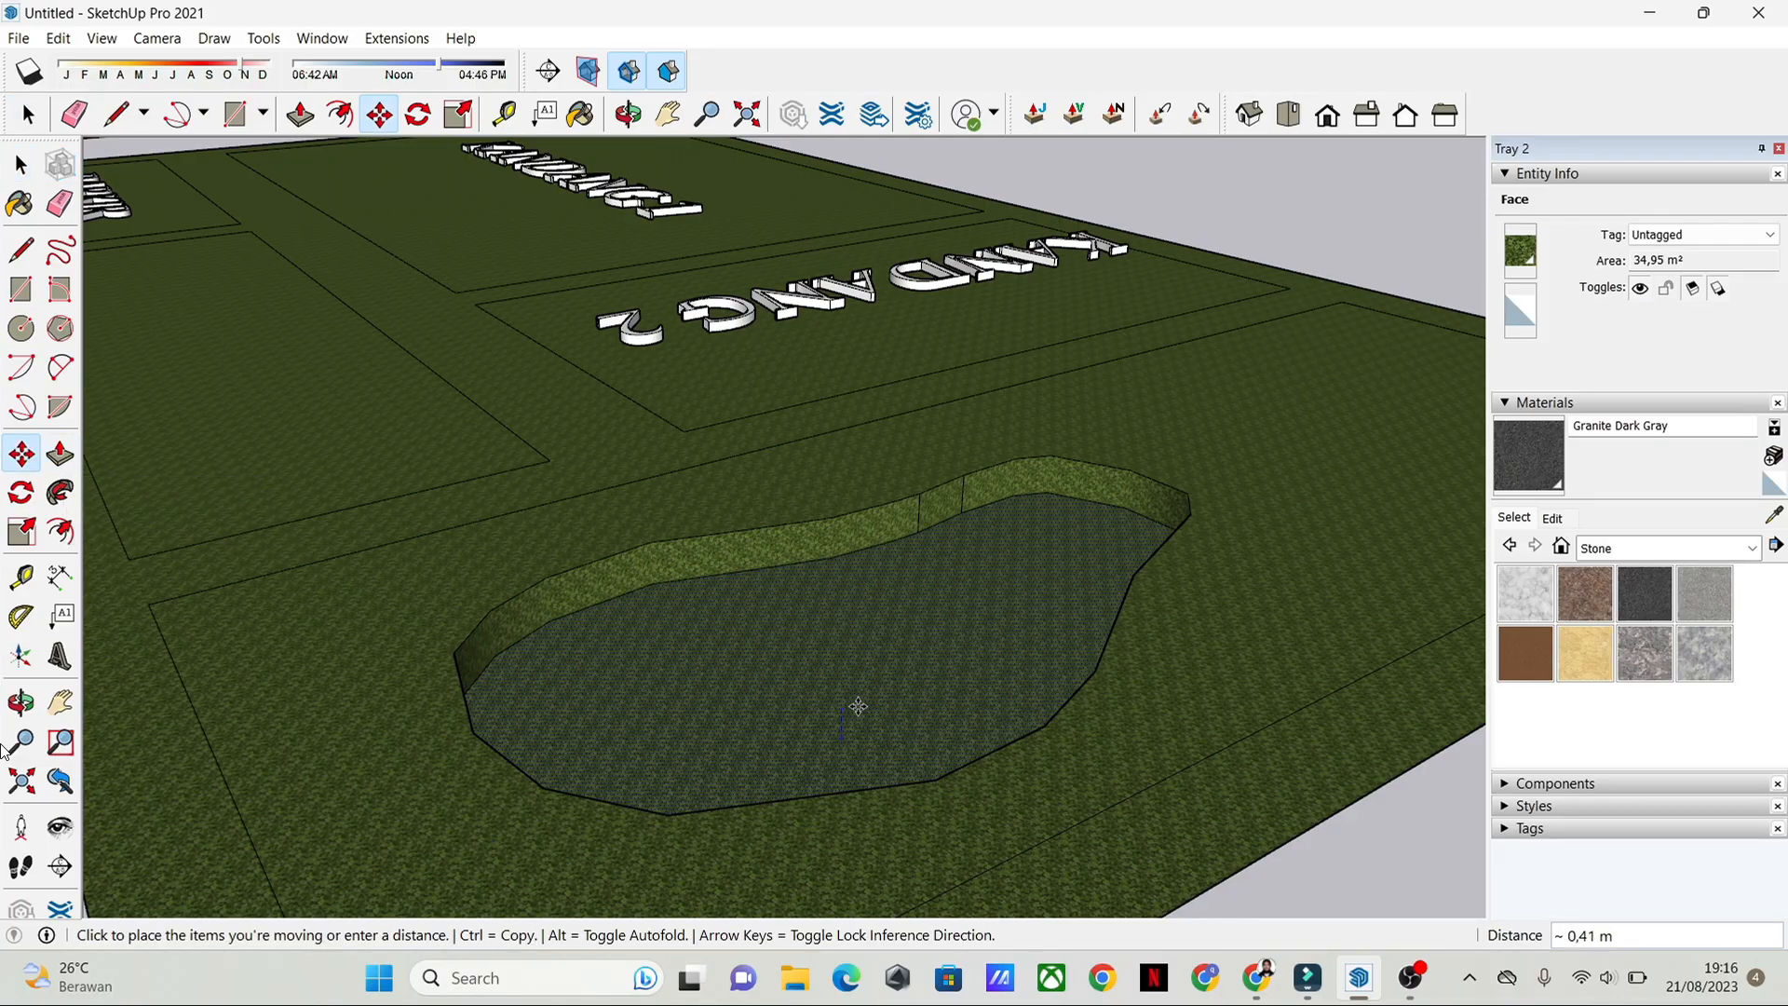
pyautogui.press('ctrl')
pyautogui.press('space')
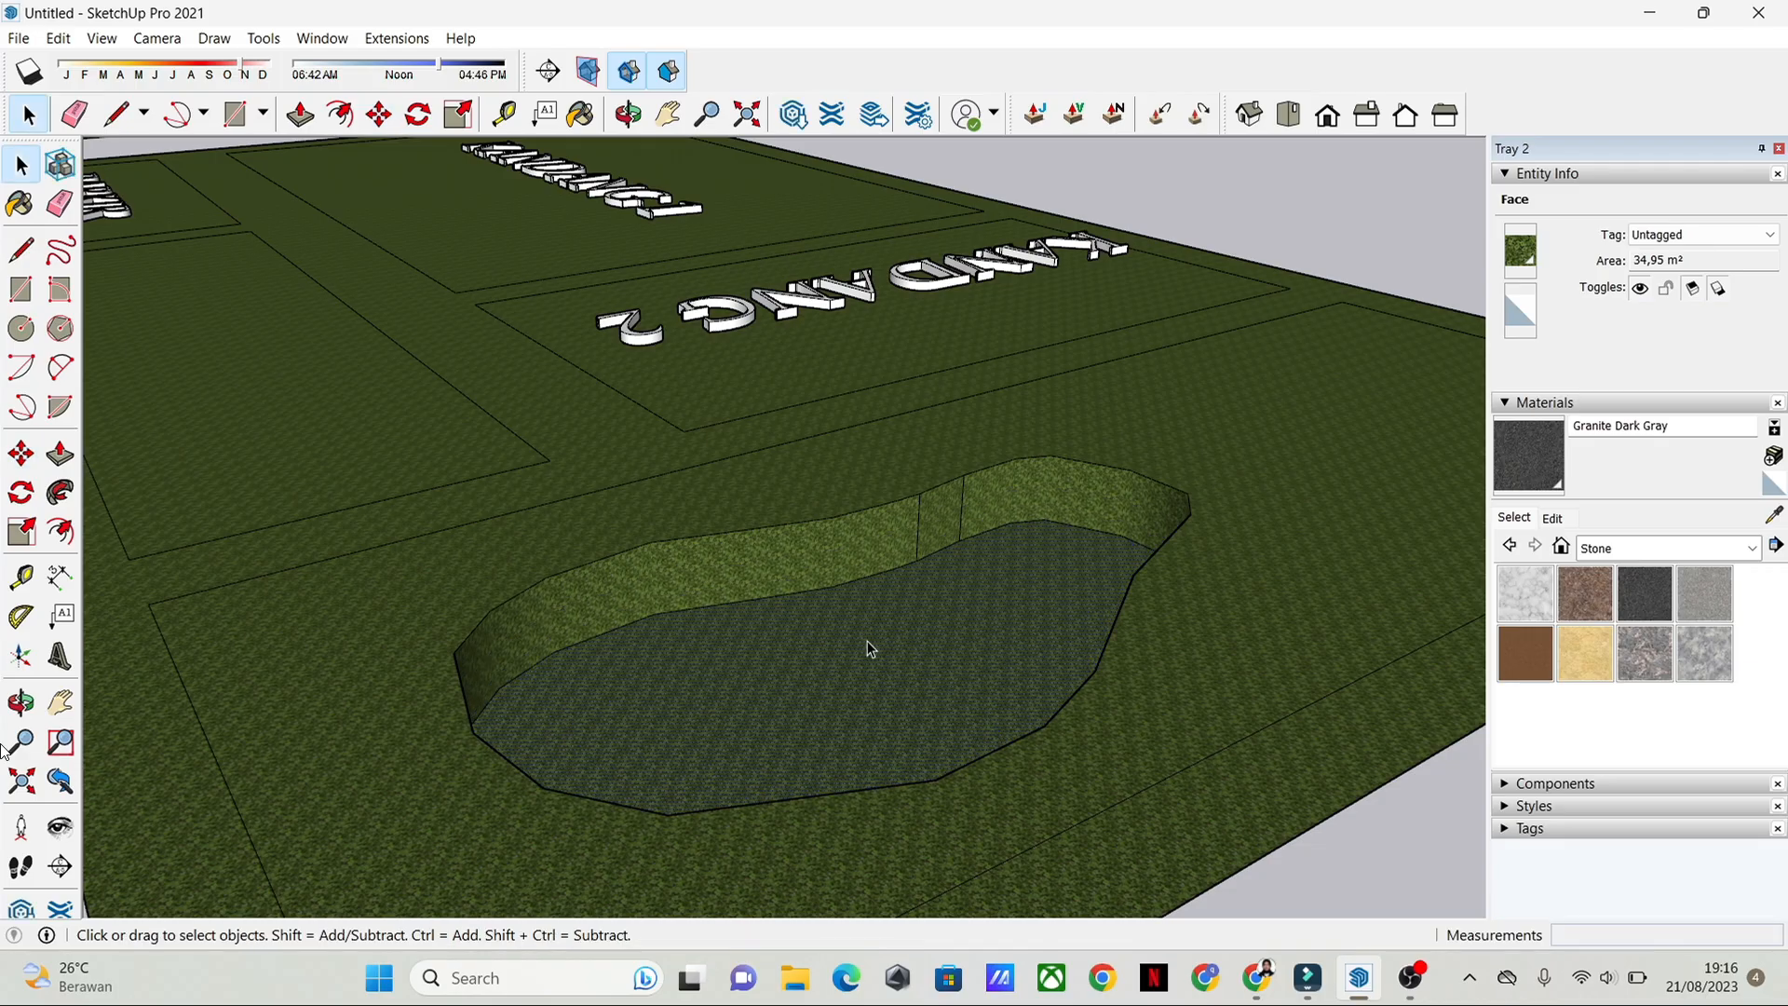
# Step: Pull a new face up from the pool basin floor to lawn level, about 0.88 m, as the water surface
pyautogui.click(60, 454)
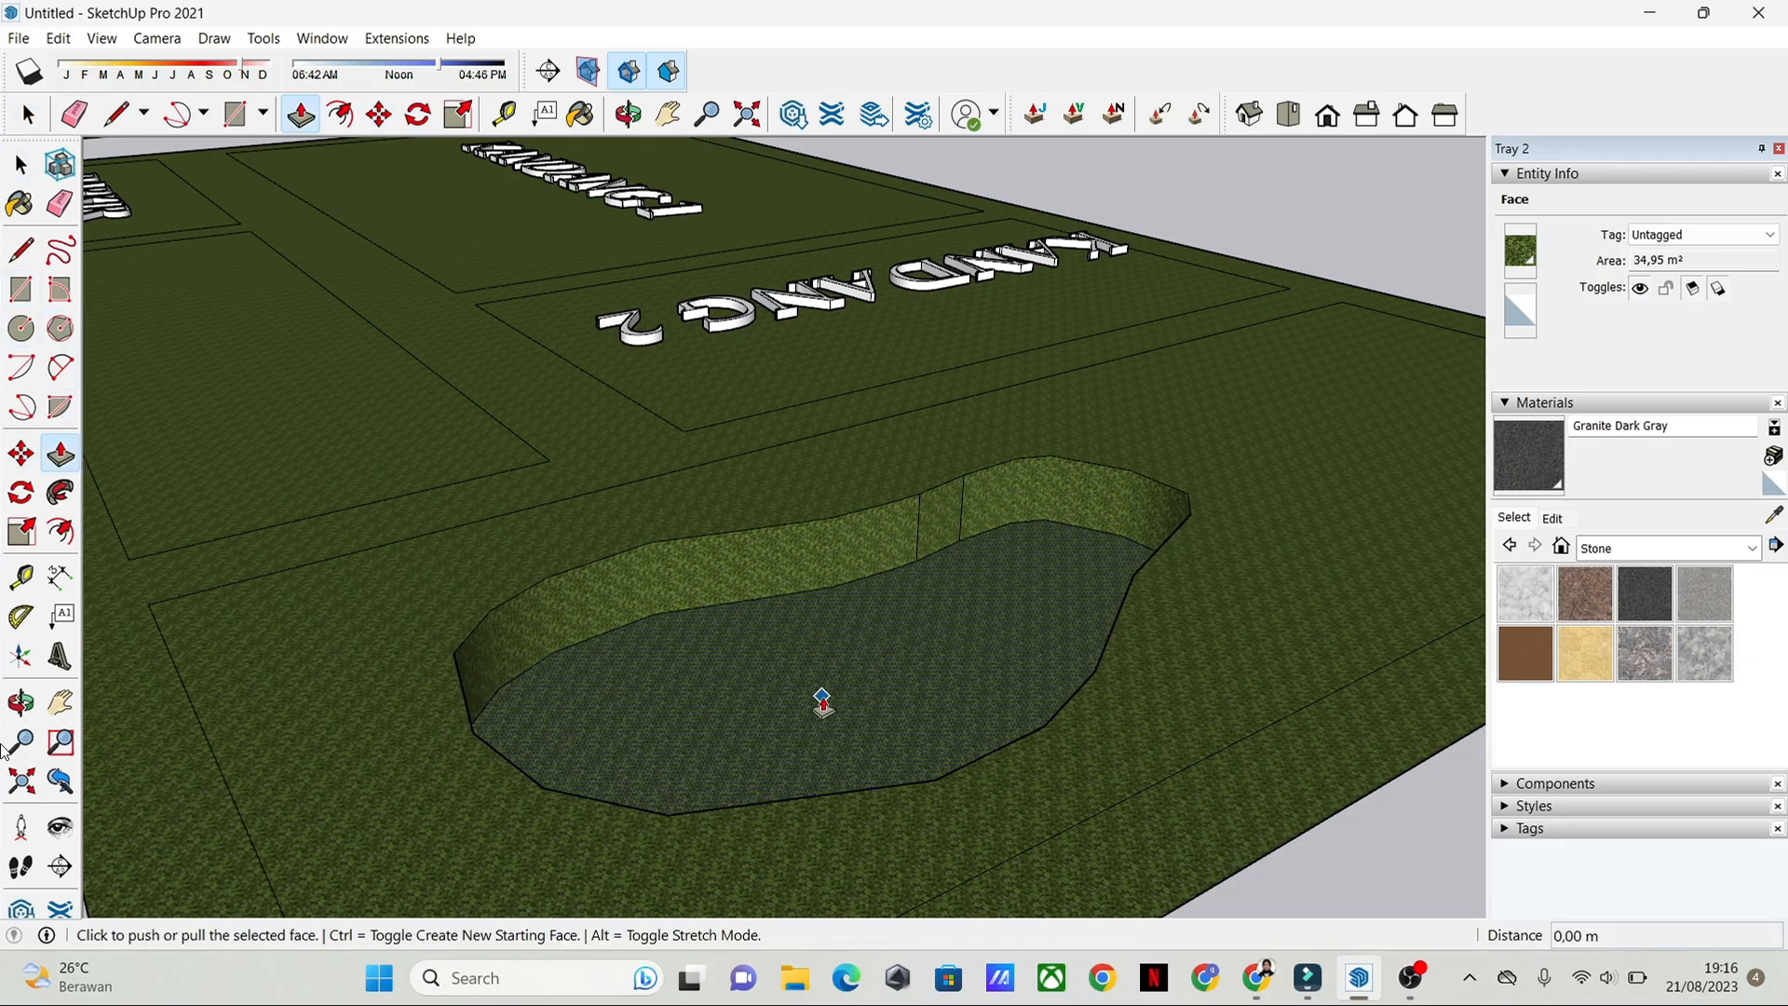
pyautogui.click(823, 697)
pyautogui.click(760, 692)
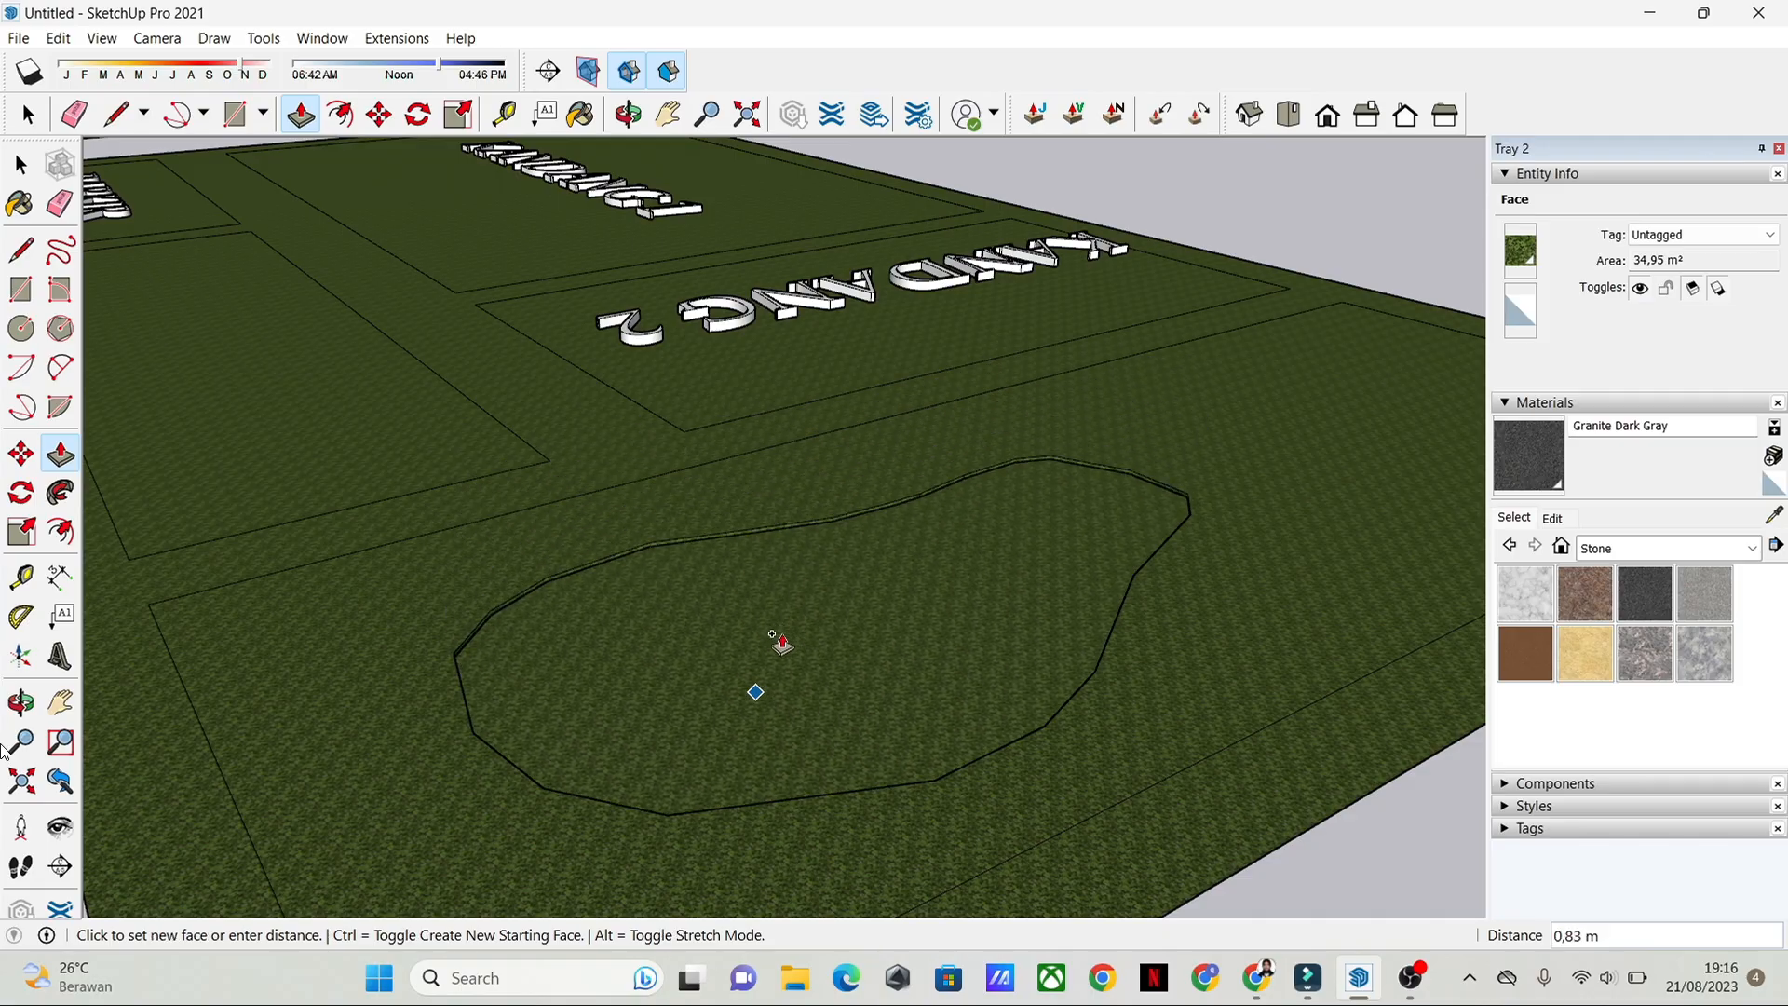
pyautogui.moveTo(827, 902); pyautogui.dragTo(711, 607, button='middle')
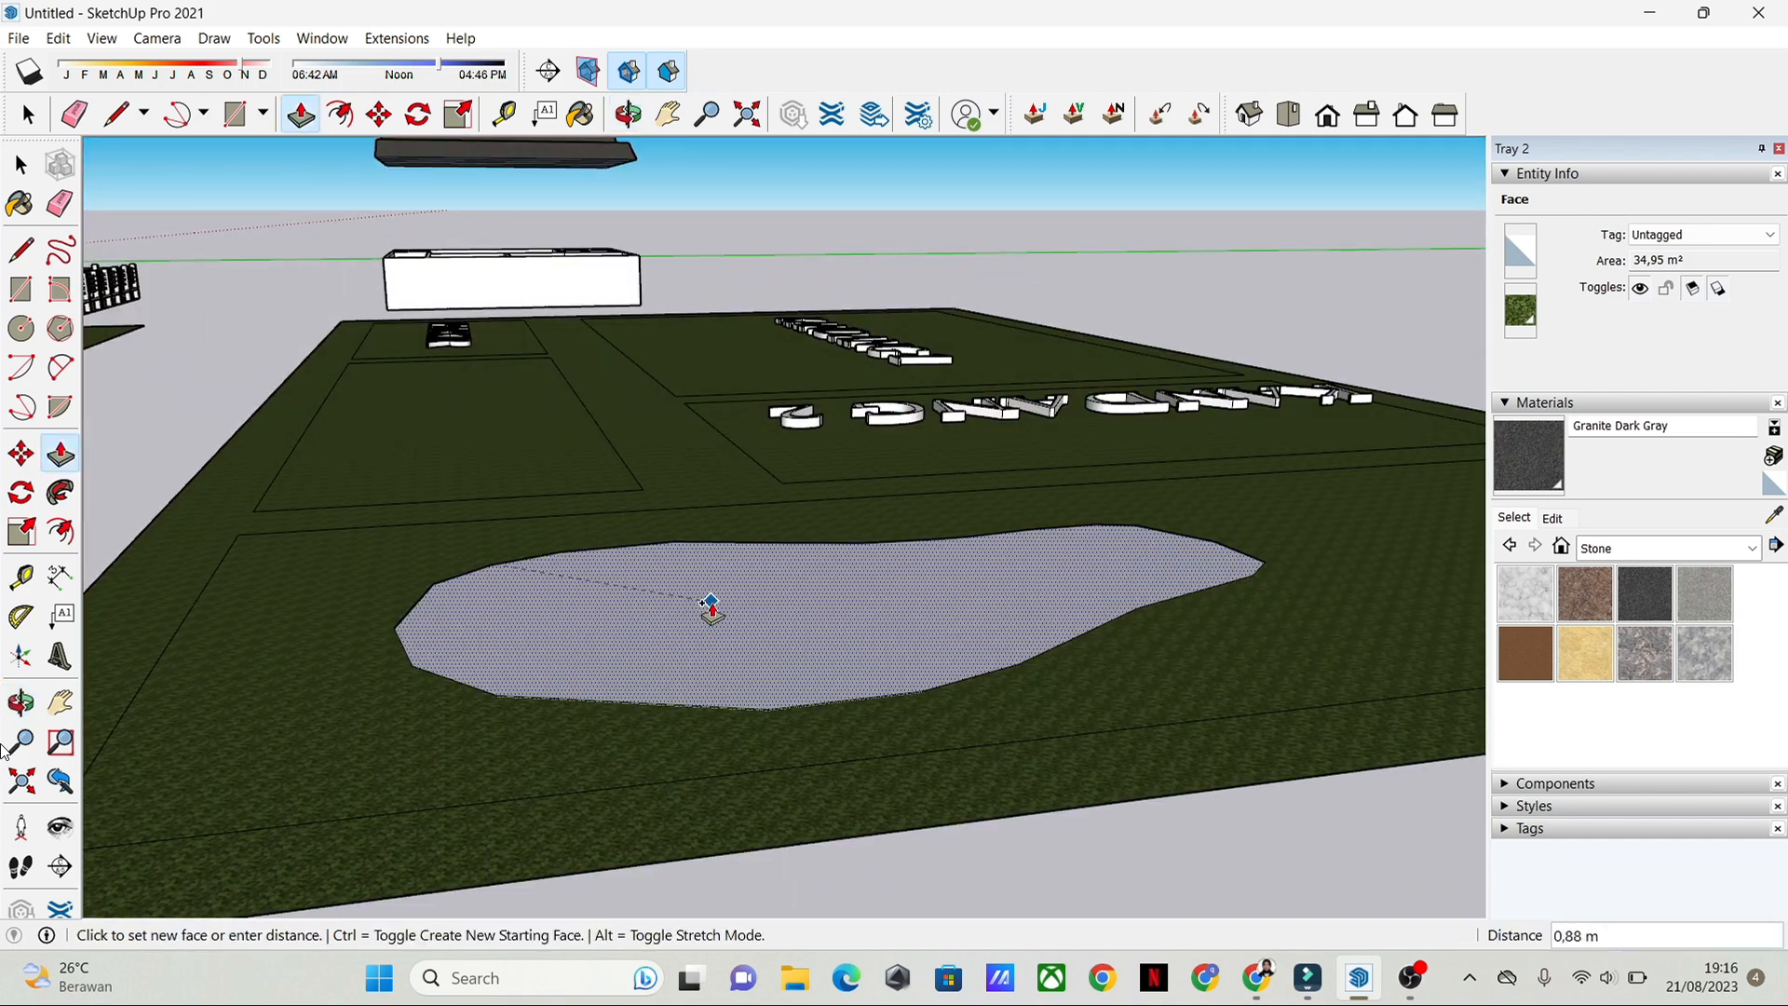
pyautogui.click(711, 607)
pyautogui.moveTo(843, 711); pyautogui.dragTo(827, 745, button='middle')
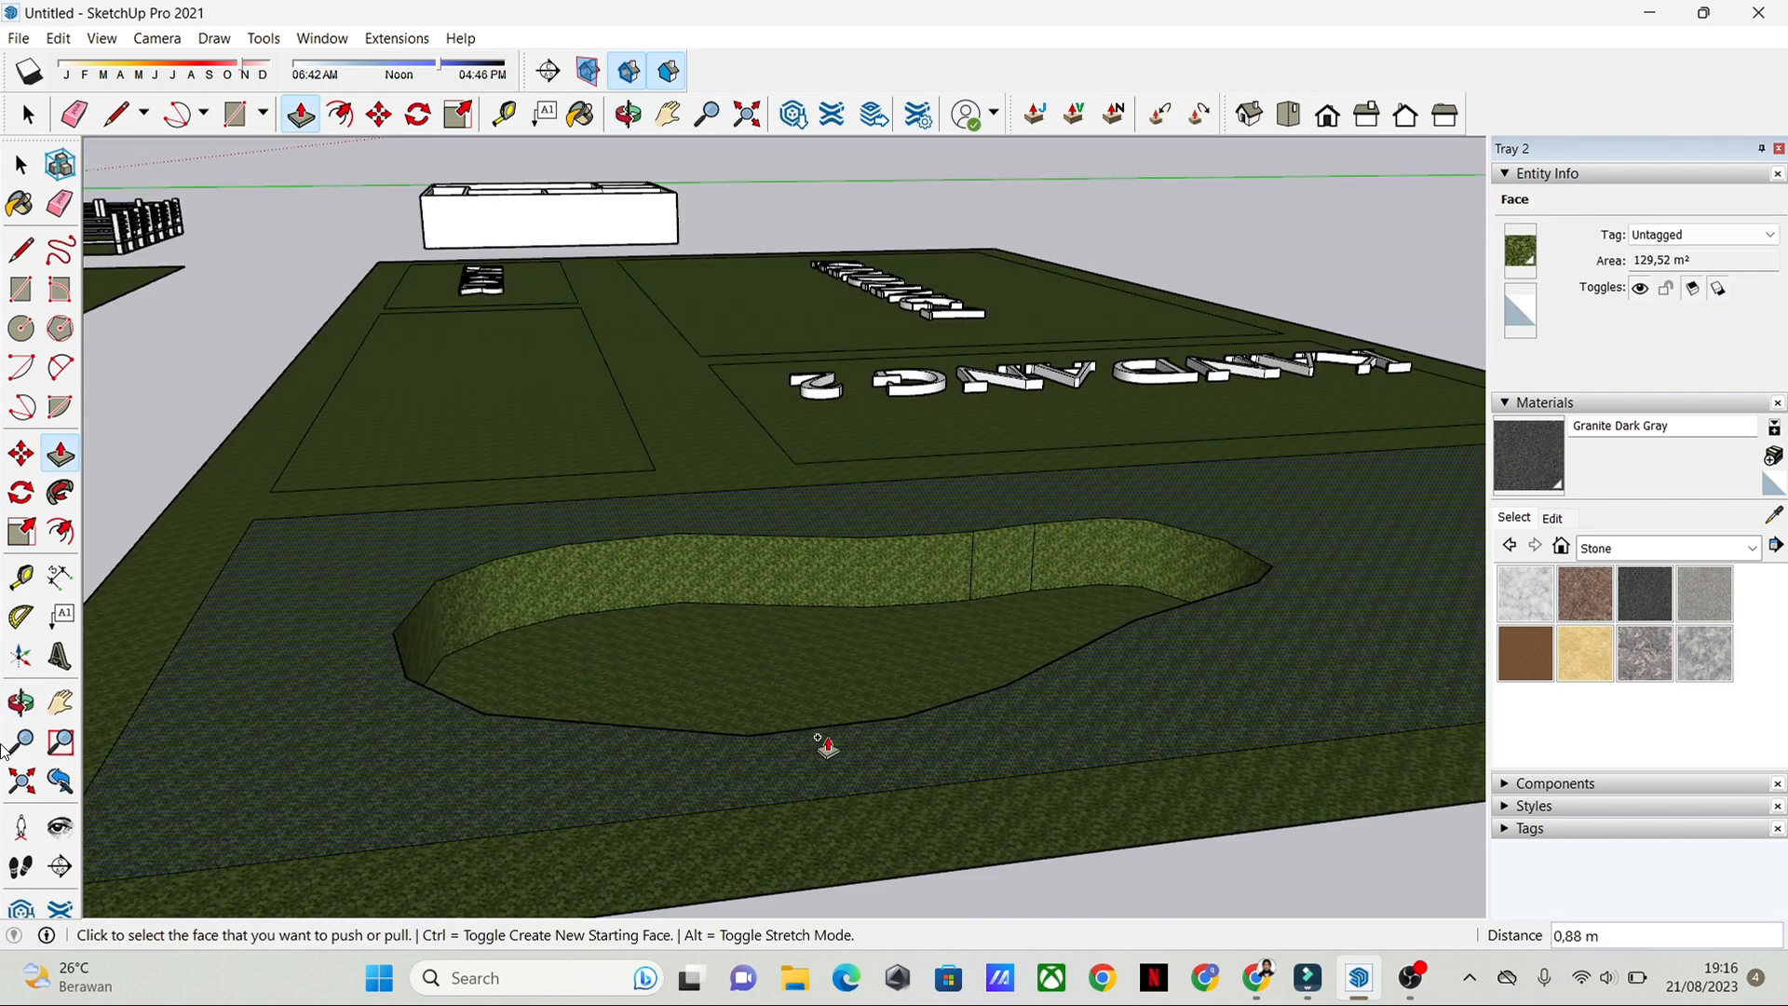
pyautogui.press('space')
pyautogui.moveTo(741, 643); pyautogui.dragTo(1081, 708, button='middle')
# Step: Paint the pool's lawn-level surface with the Water Pool Light material from the Water collection
pyautogui.click(762, 672)
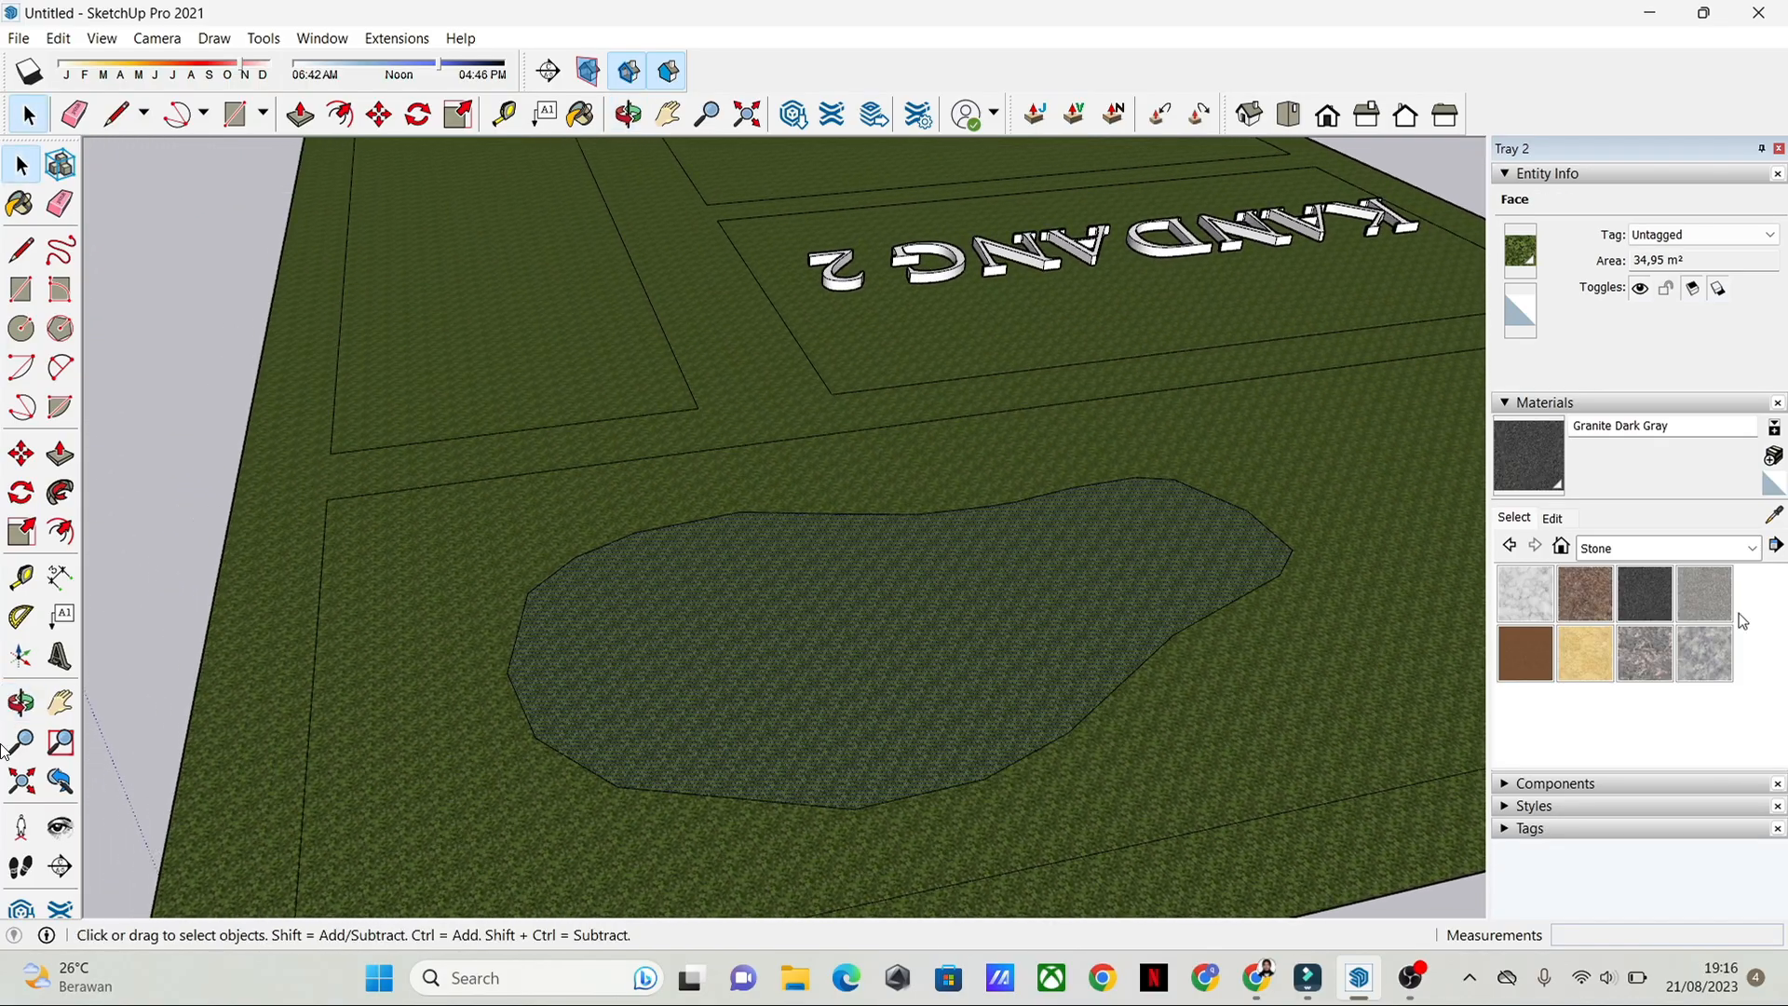
pyautogui.click(1753, 549)
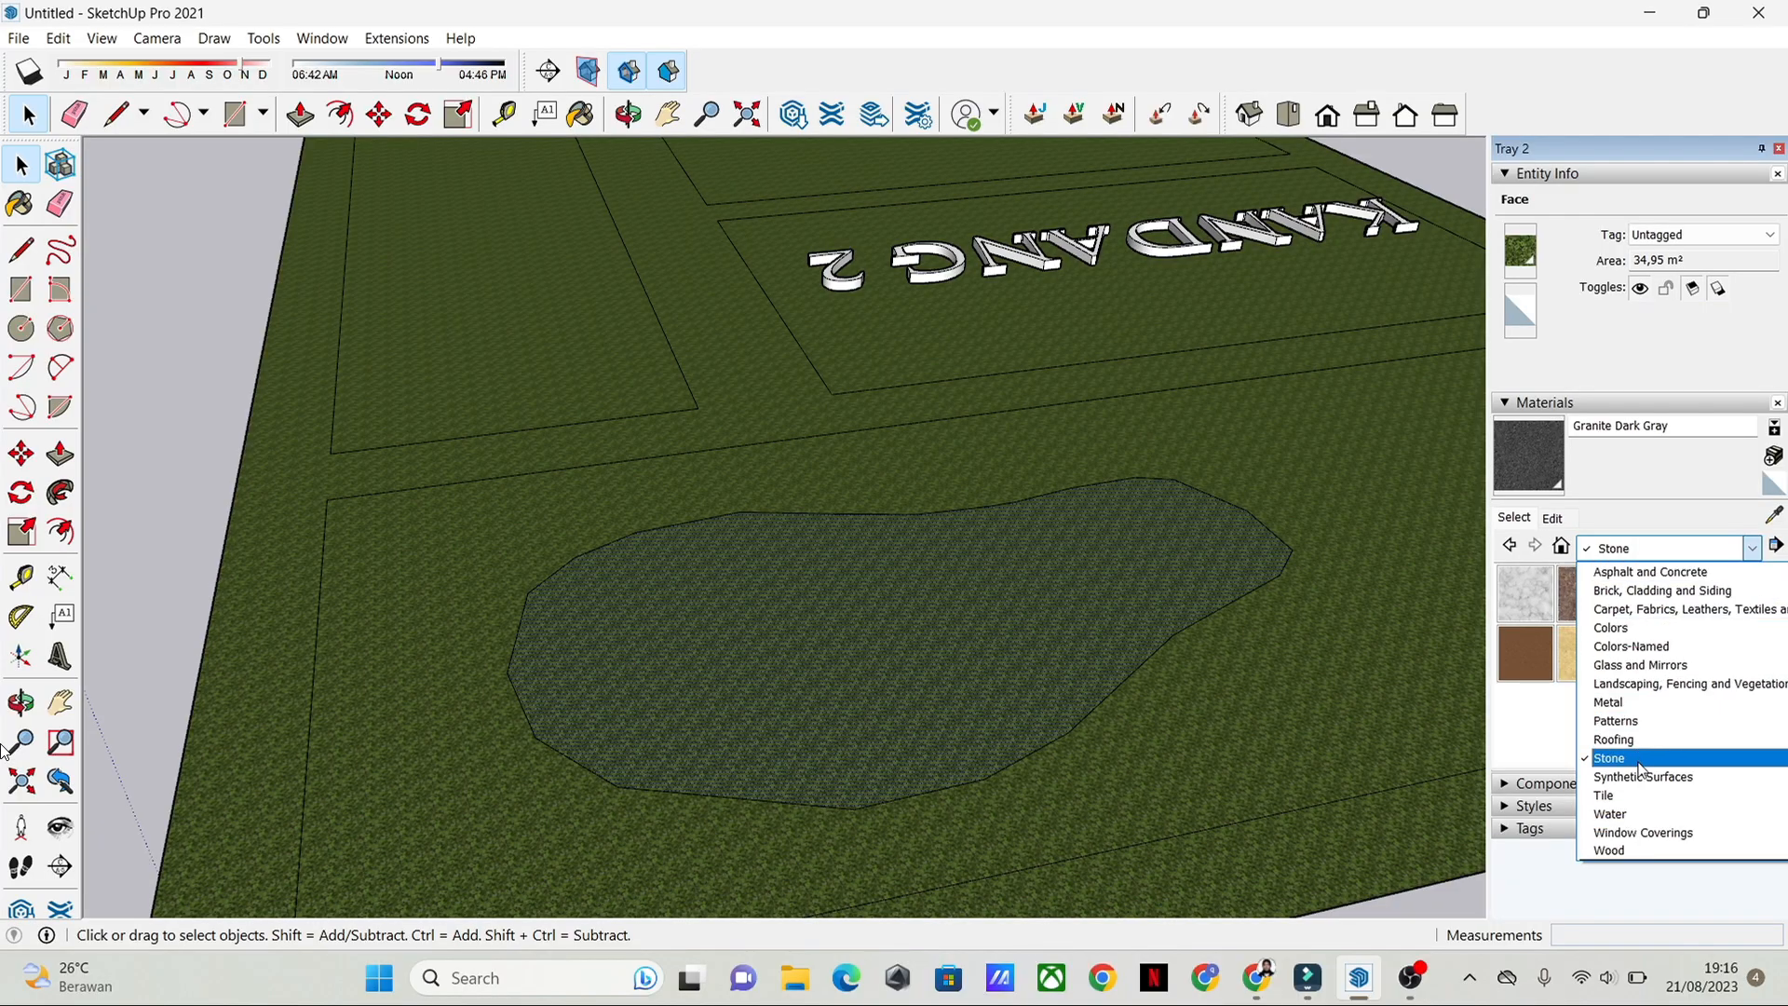
pyautogui.click(1639, 814)
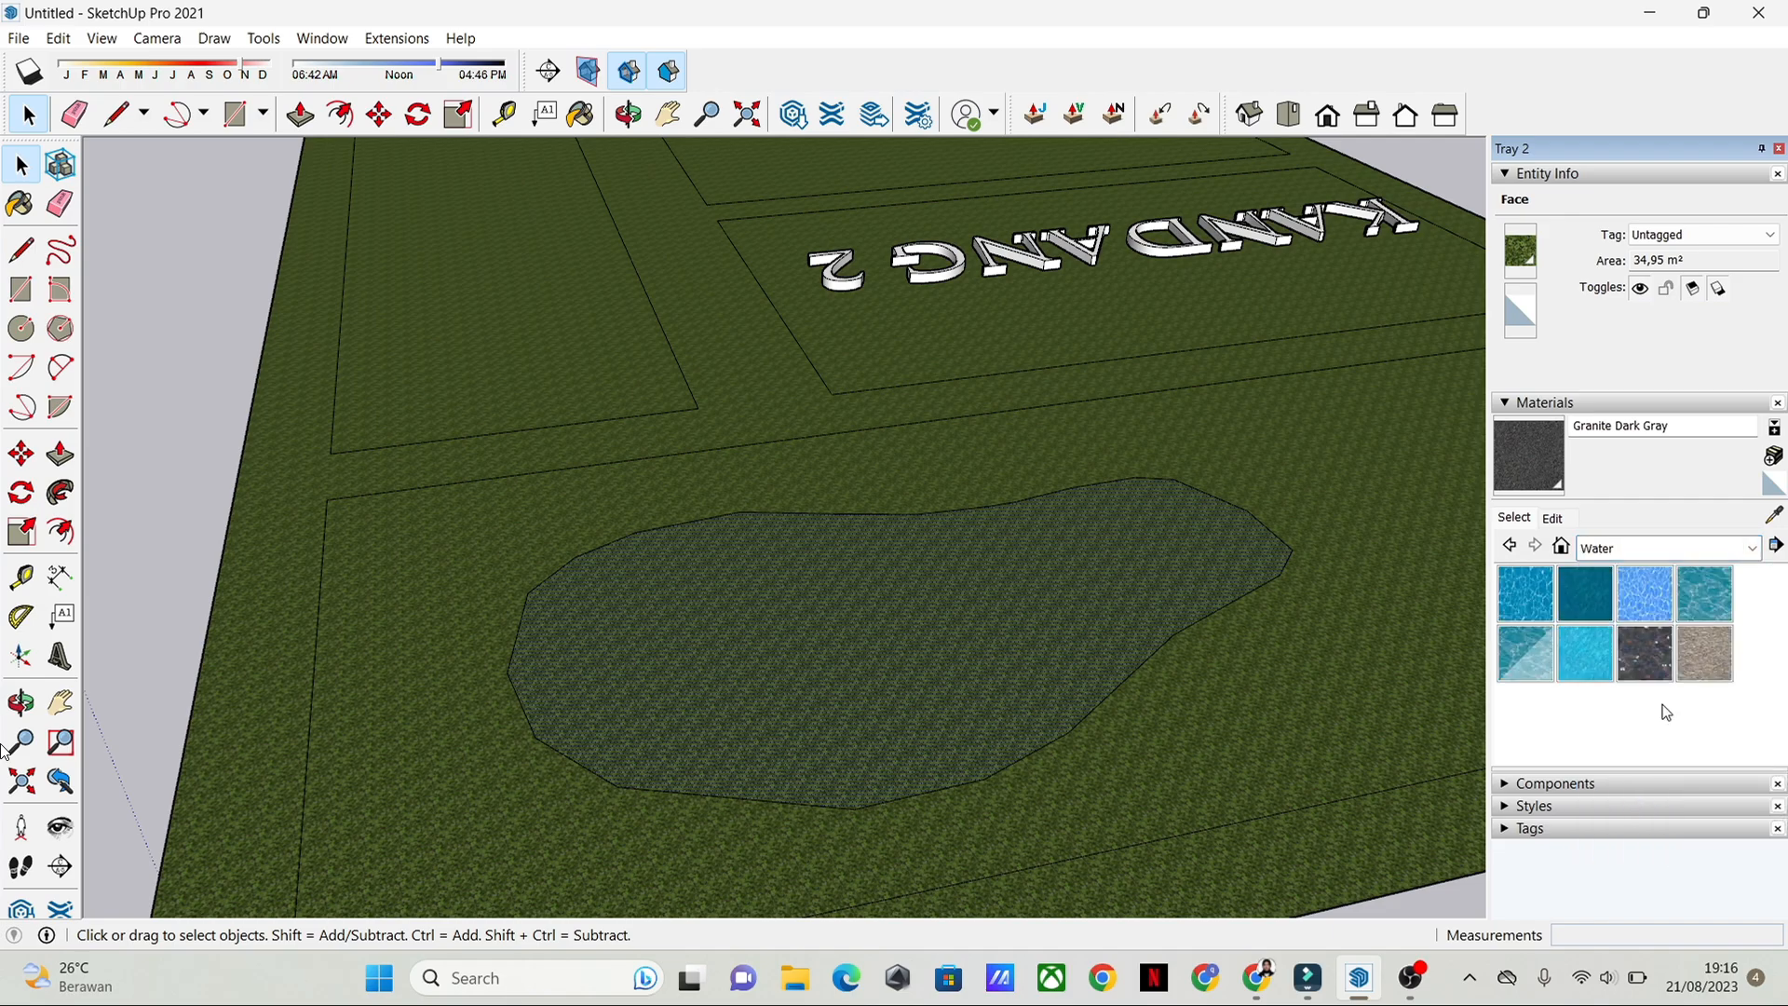
pyautogui.click(1547, 664)
pyautogui.click(963, 628)
pyautogui.moveTo(1098, 718)
pyautogui.mouseDown(button='middle')
pyautogui.moveTo(1369, 547)
pyautogui.moveTo(994, 663)
pyautogui.moveTo(906, 750)
pyautogui.moveTo(870, 479)
pyautogui.moveTo(930, 652)
pyautogui.mouseUp(button='middle')
pyautogui.keyDown('shift'); pyautogui.moveTo(404, 687); pyautogui.dragTo(1420, 688, button='middle'); pyautogui.keyUp('shift')
pyautogui.scroll(-4, 382, 630)
pyautogui.scroll(5, 1006, 651)
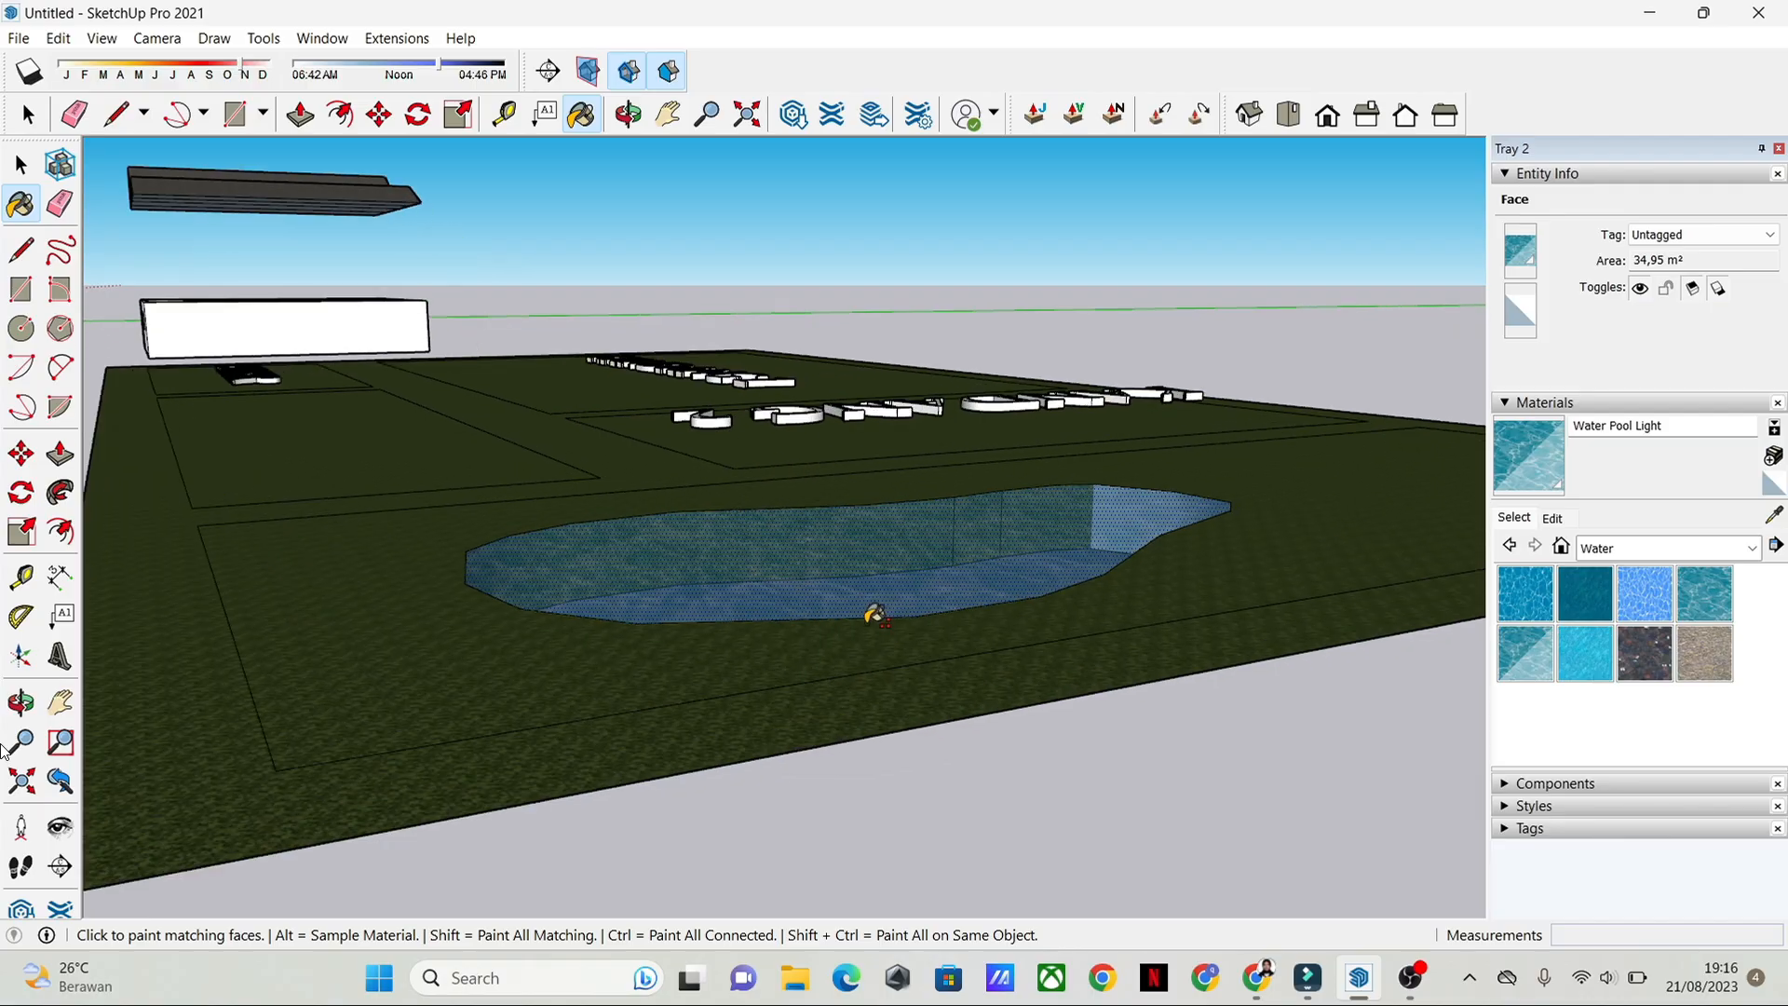
pyautogui.scroll(1, 880, 620)
pyautogui.press('space')
# Step: Select the complete pool outline and offset it outward by about 0.21 m to form a border strip around the pool
pyautogui.moveTo(948, 485); pyautogui.dragTo(943, 549, button='middle')
pyautogui.scroll(2, 852, 710)
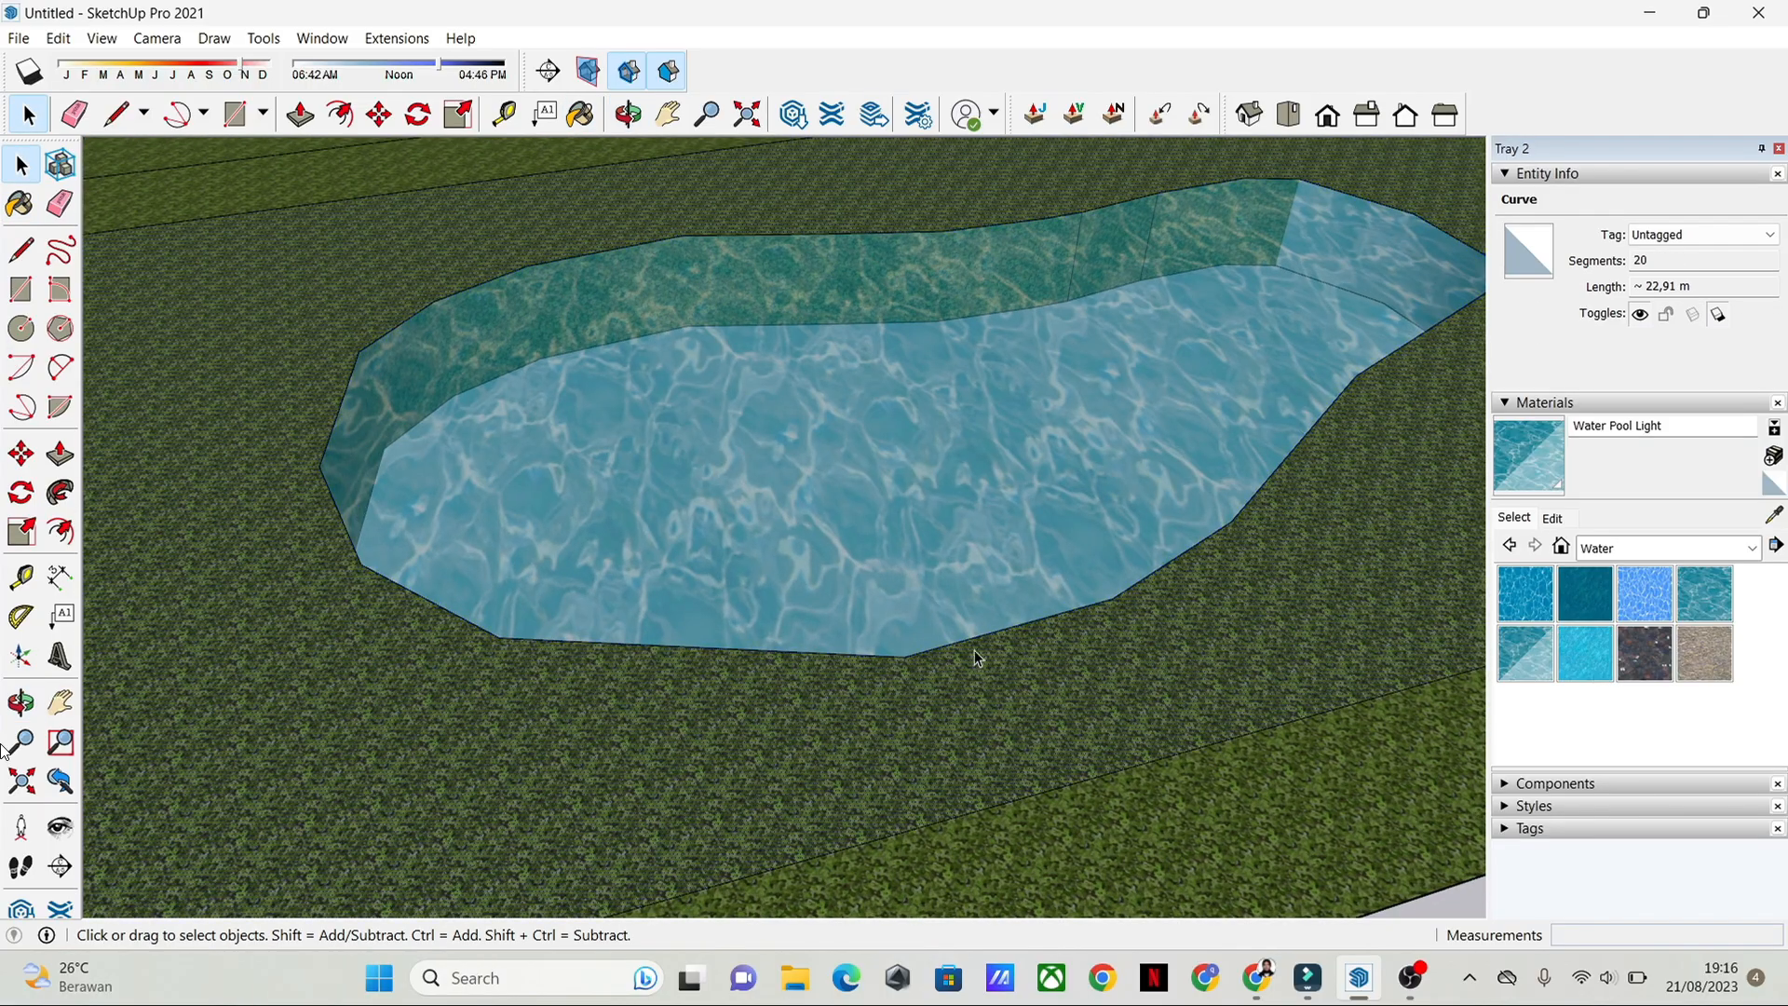
pyautogui.click(880, 664)
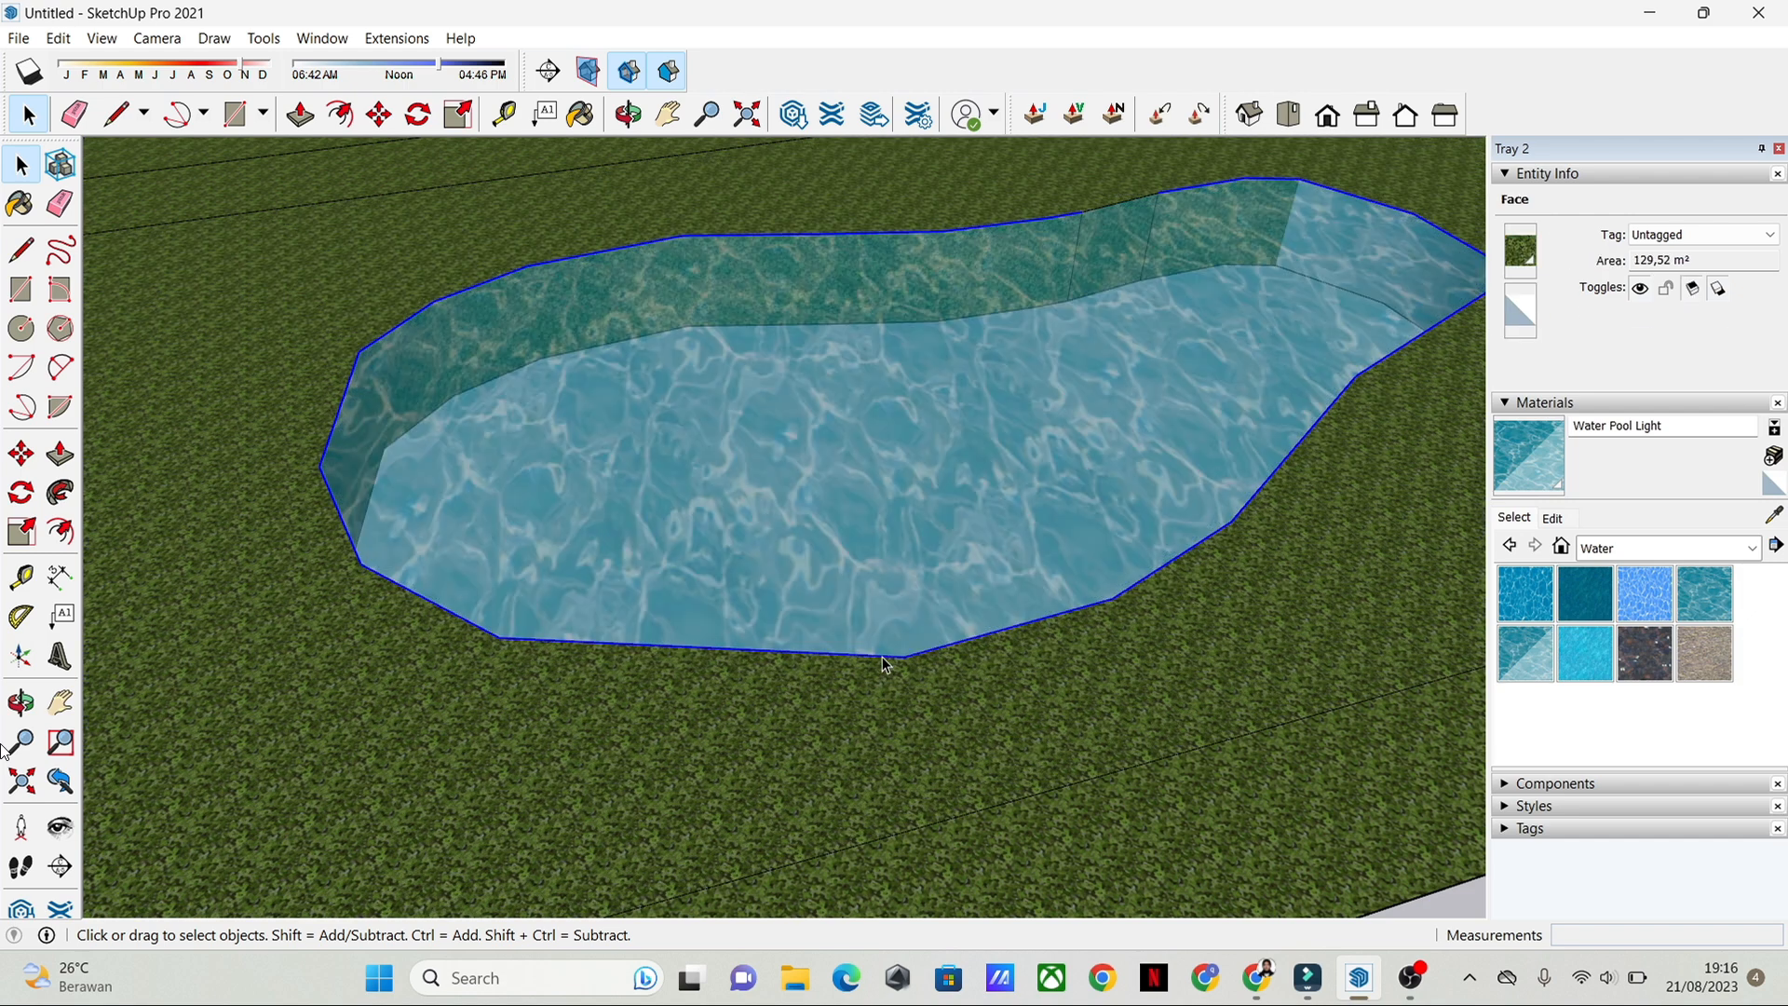
pyautogui.click(882, 658)
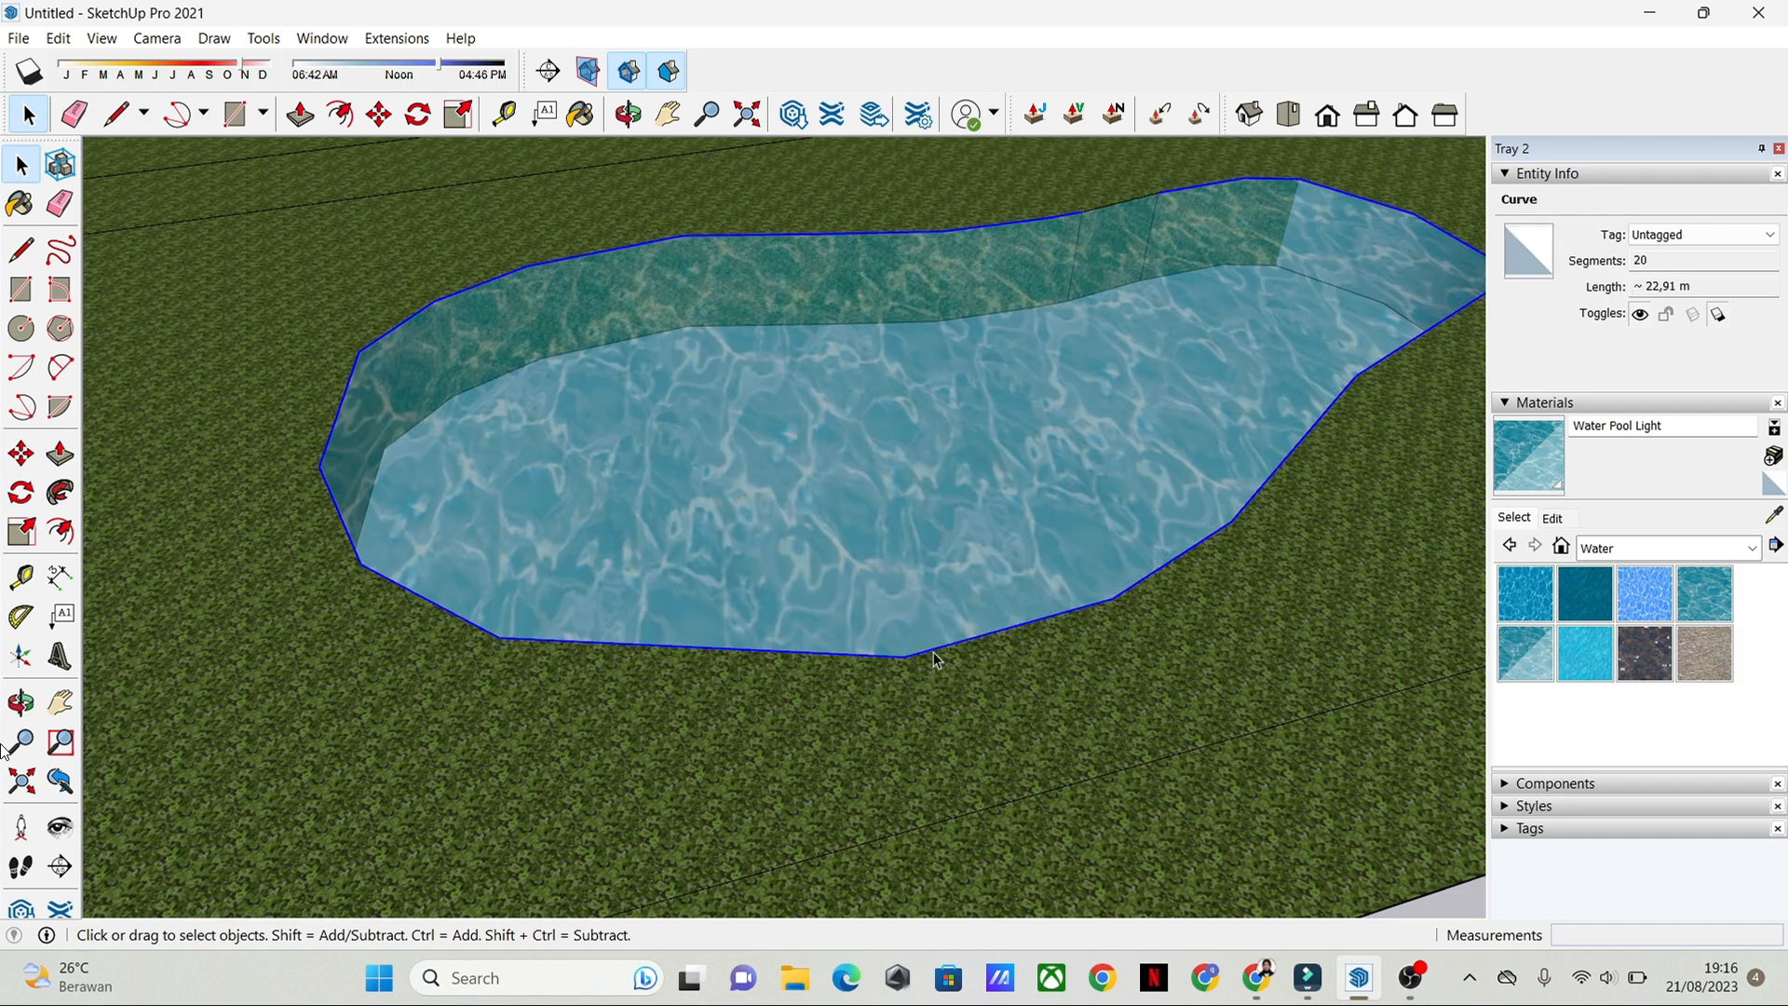
pyautogui.click(1093, 218)
pyautogui.click(1066, 223)
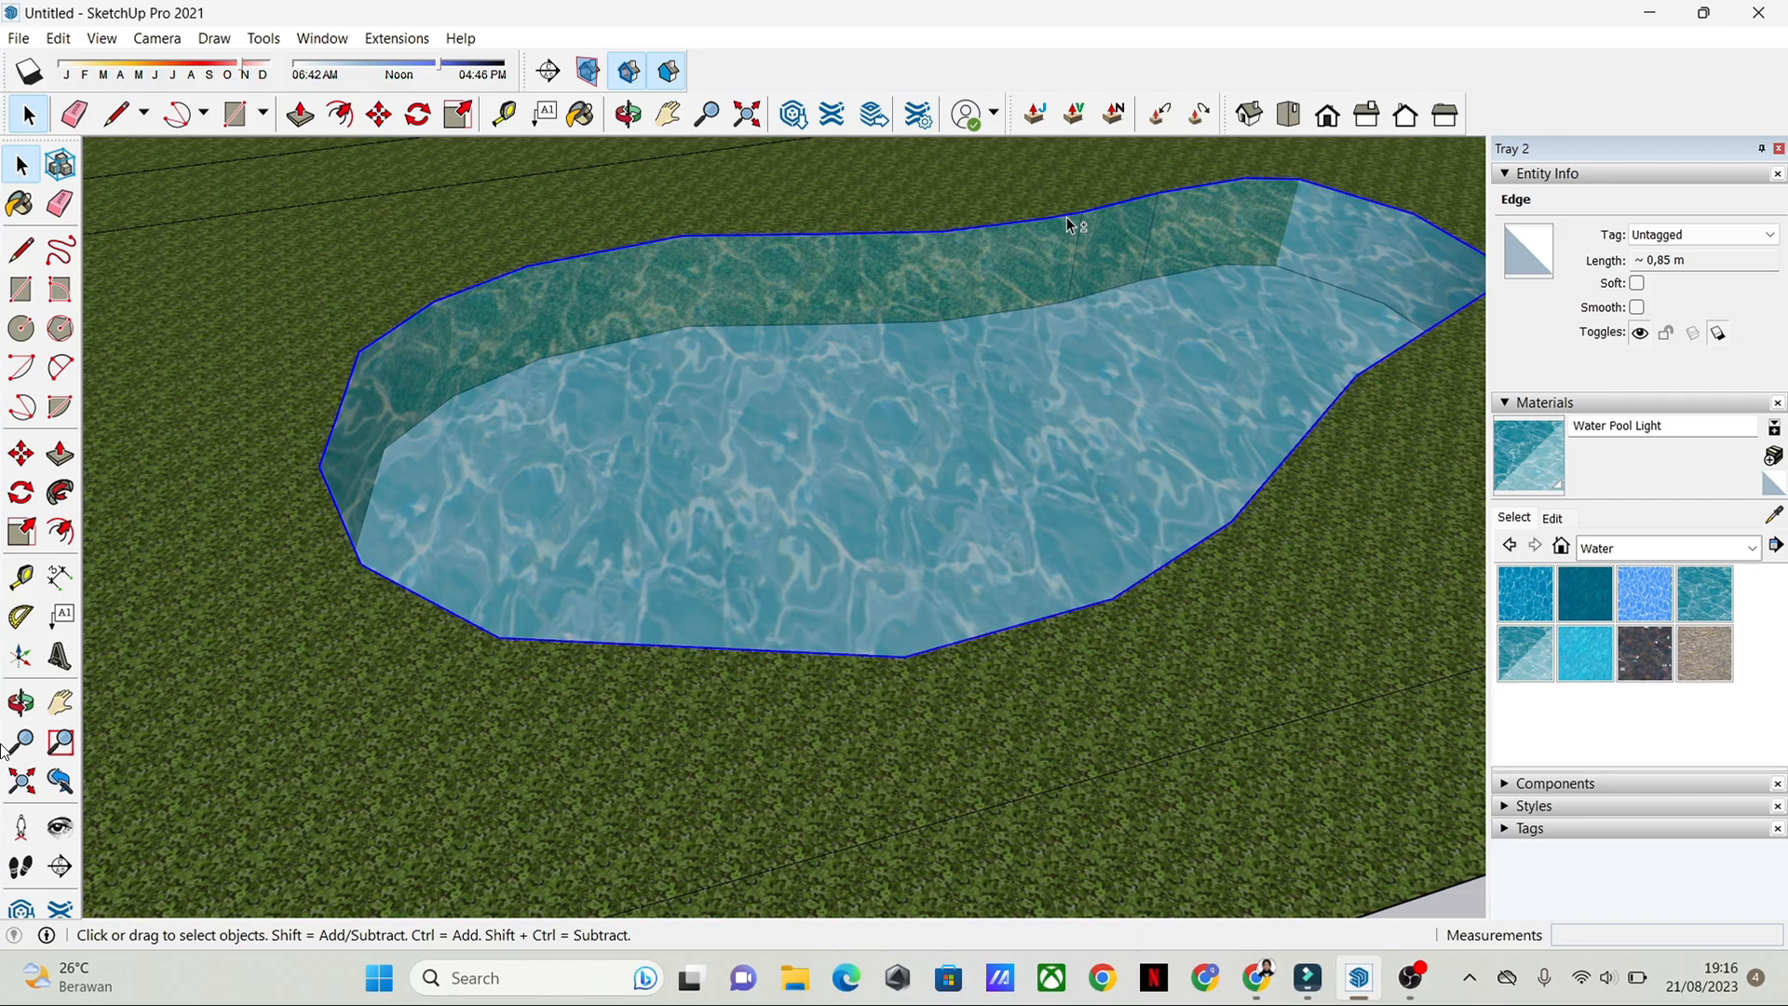
pyautogui.click(61, 532)
pyautogui.click(484, 637)
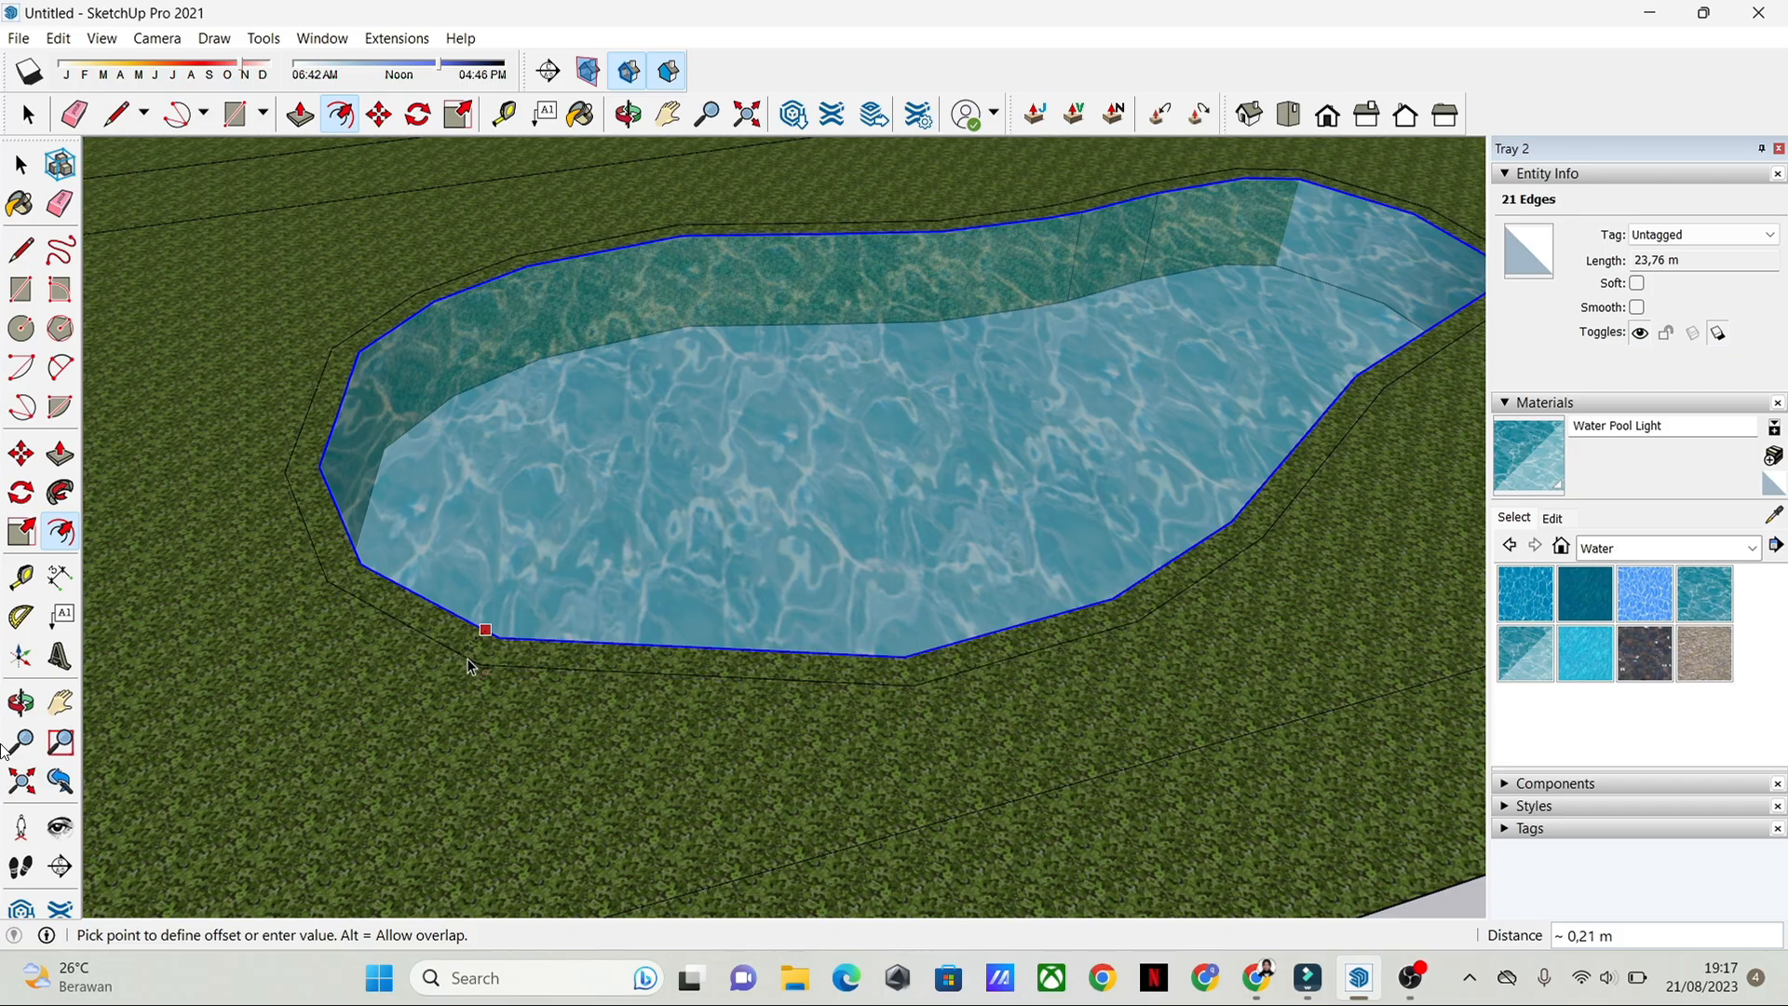
pyautogui.click(472, 648)
pyautogui.press('space')
pyautogui.click(608, 662)
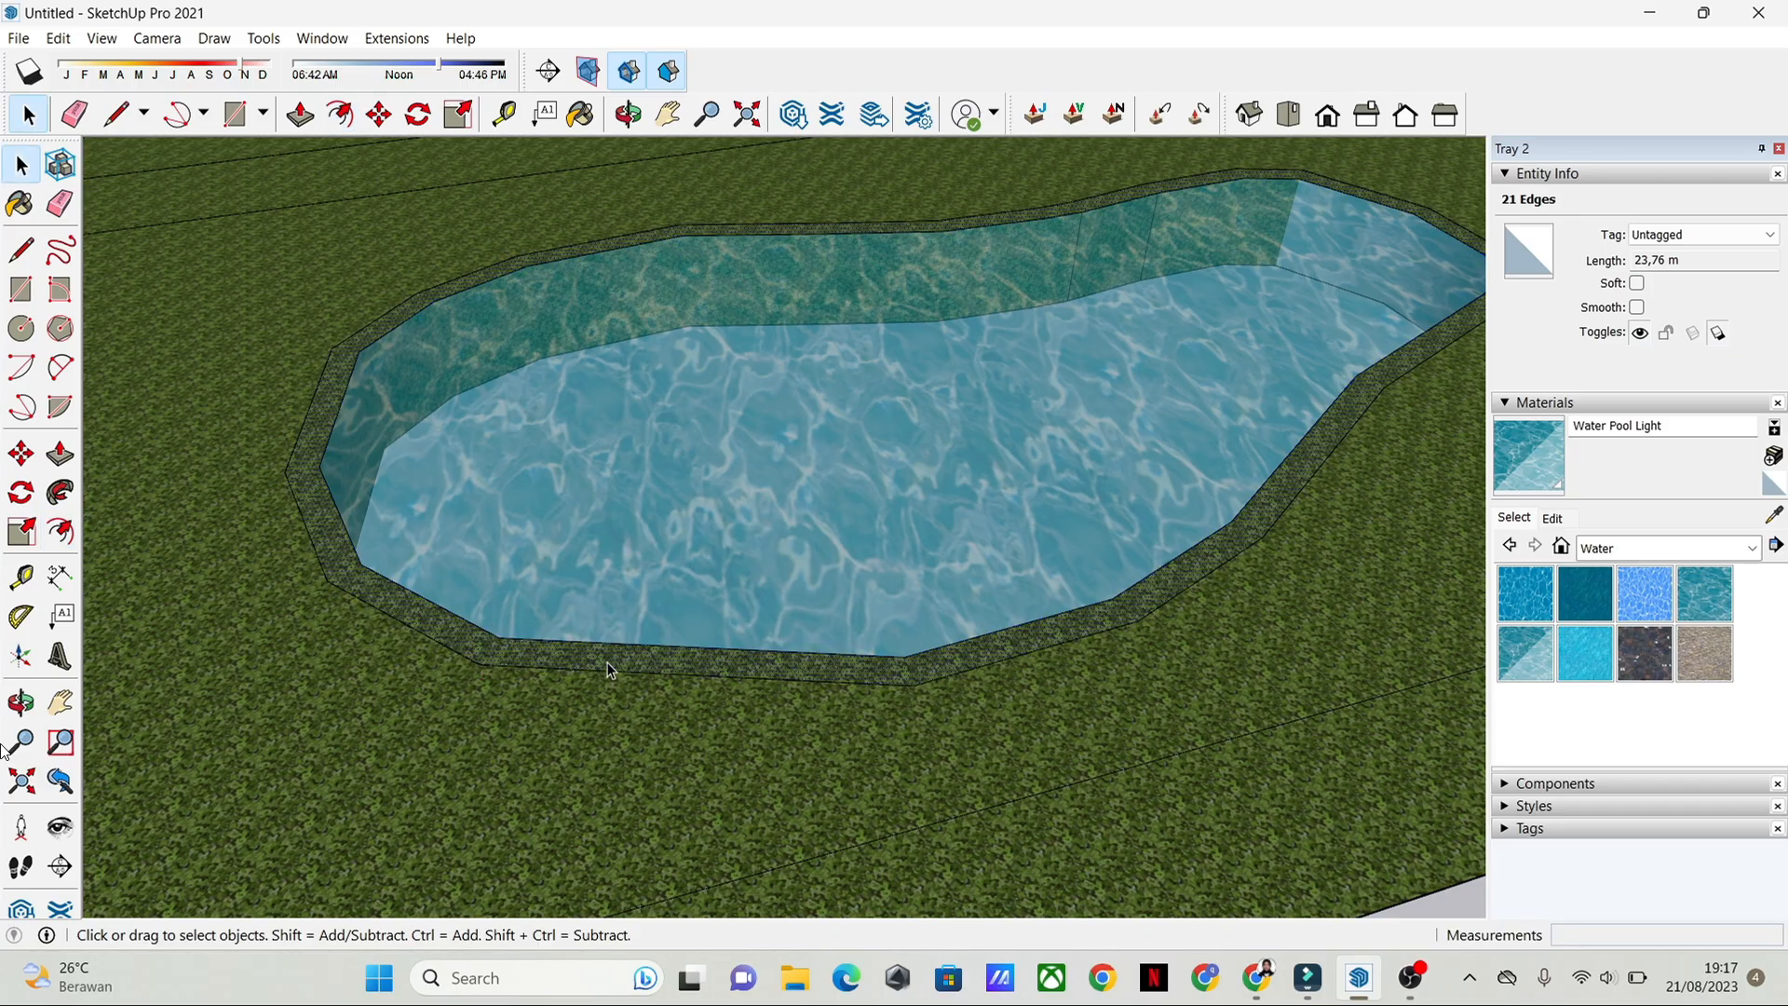
pyautogui.scroll(3, 607, 663)
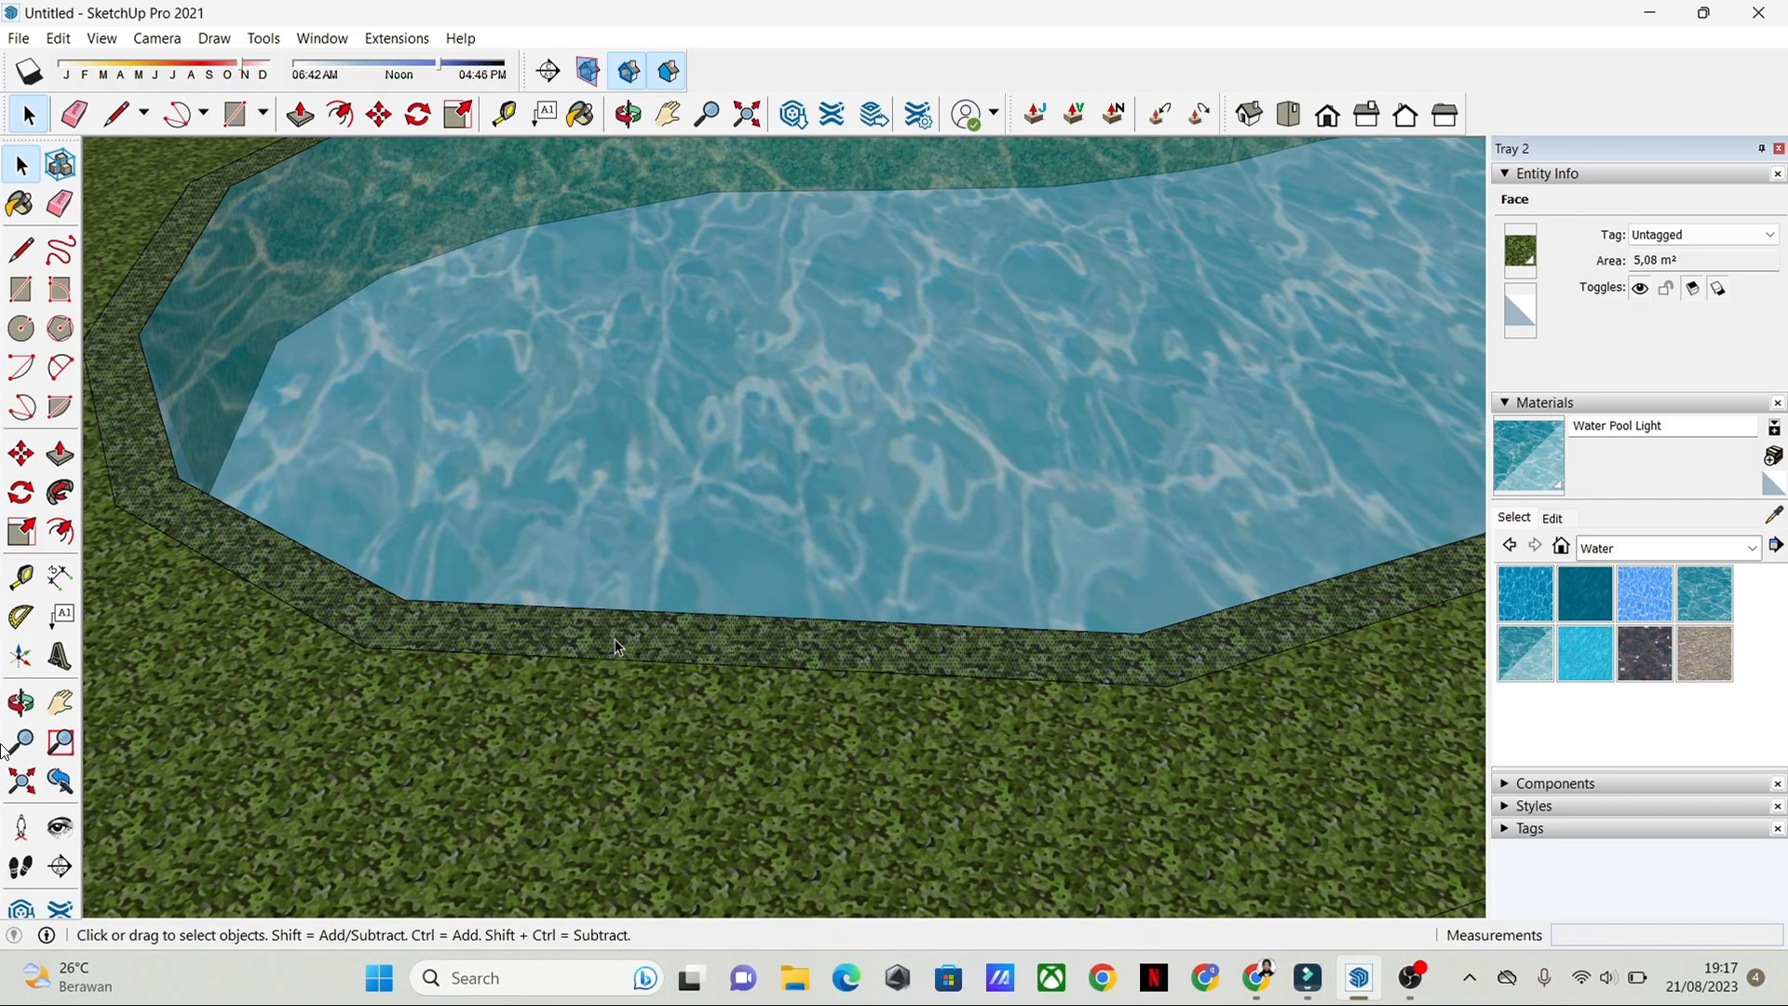
pyautogui.click(58, 457)
pyautogui.click(360, 611)
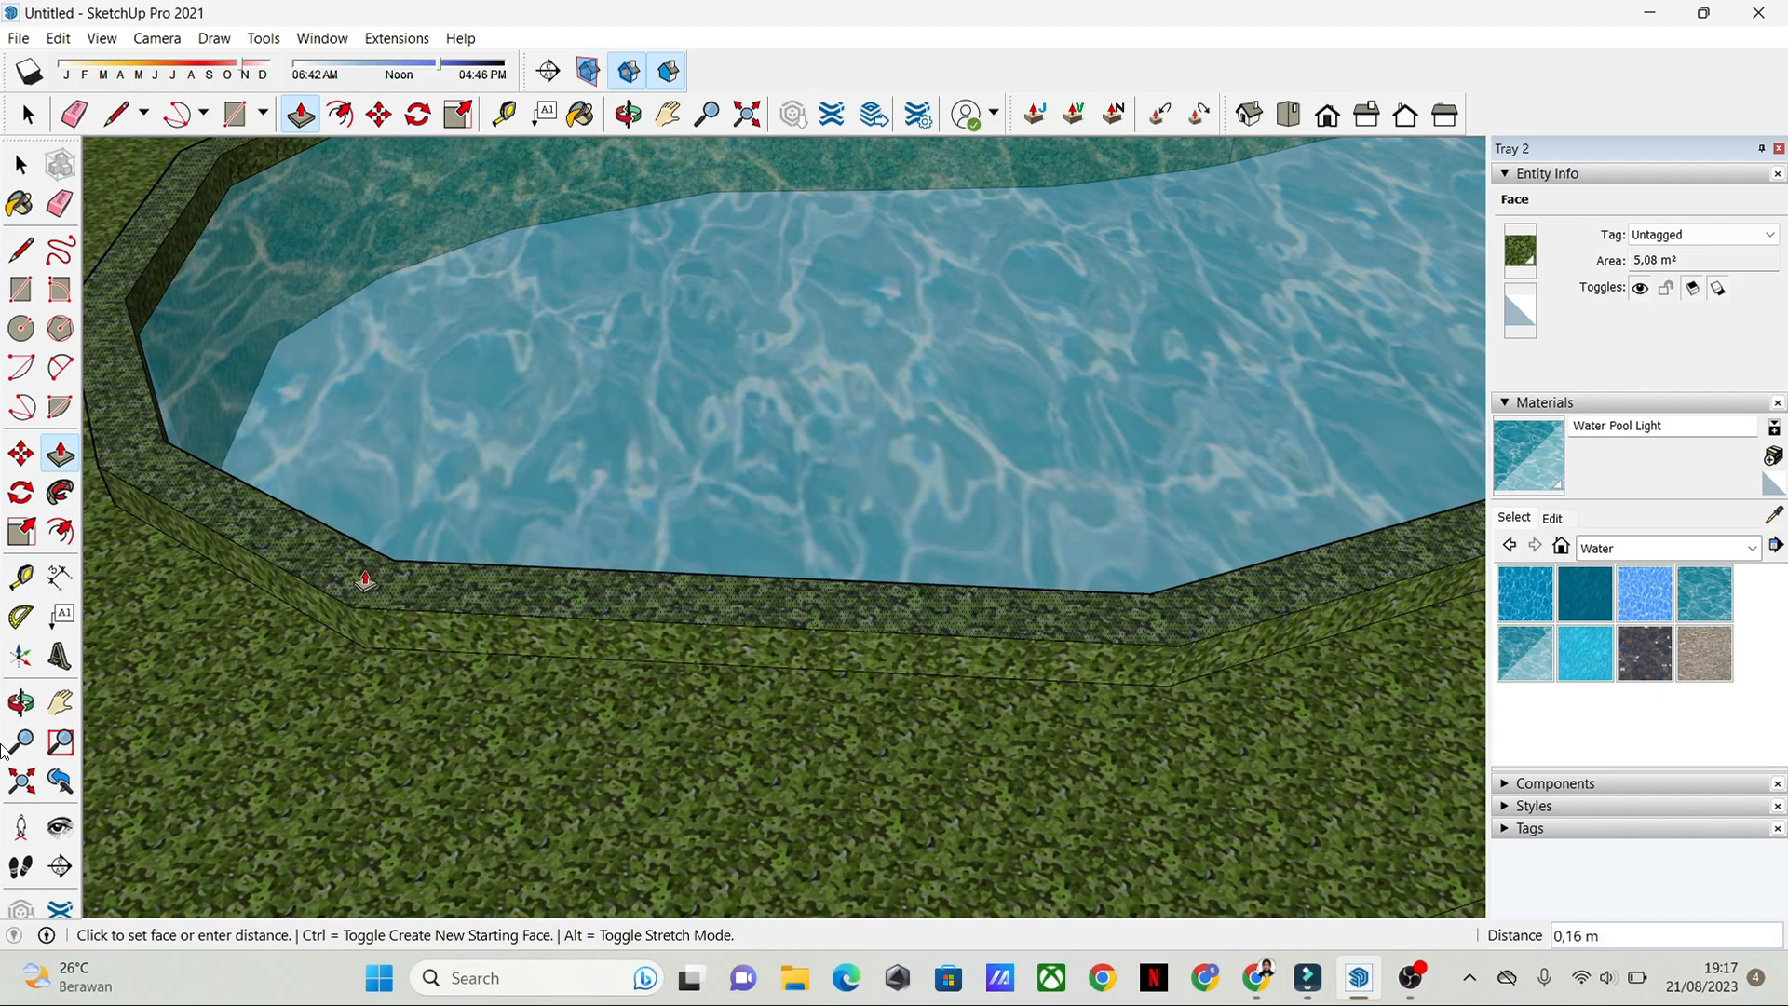
pyautogui.press('space')
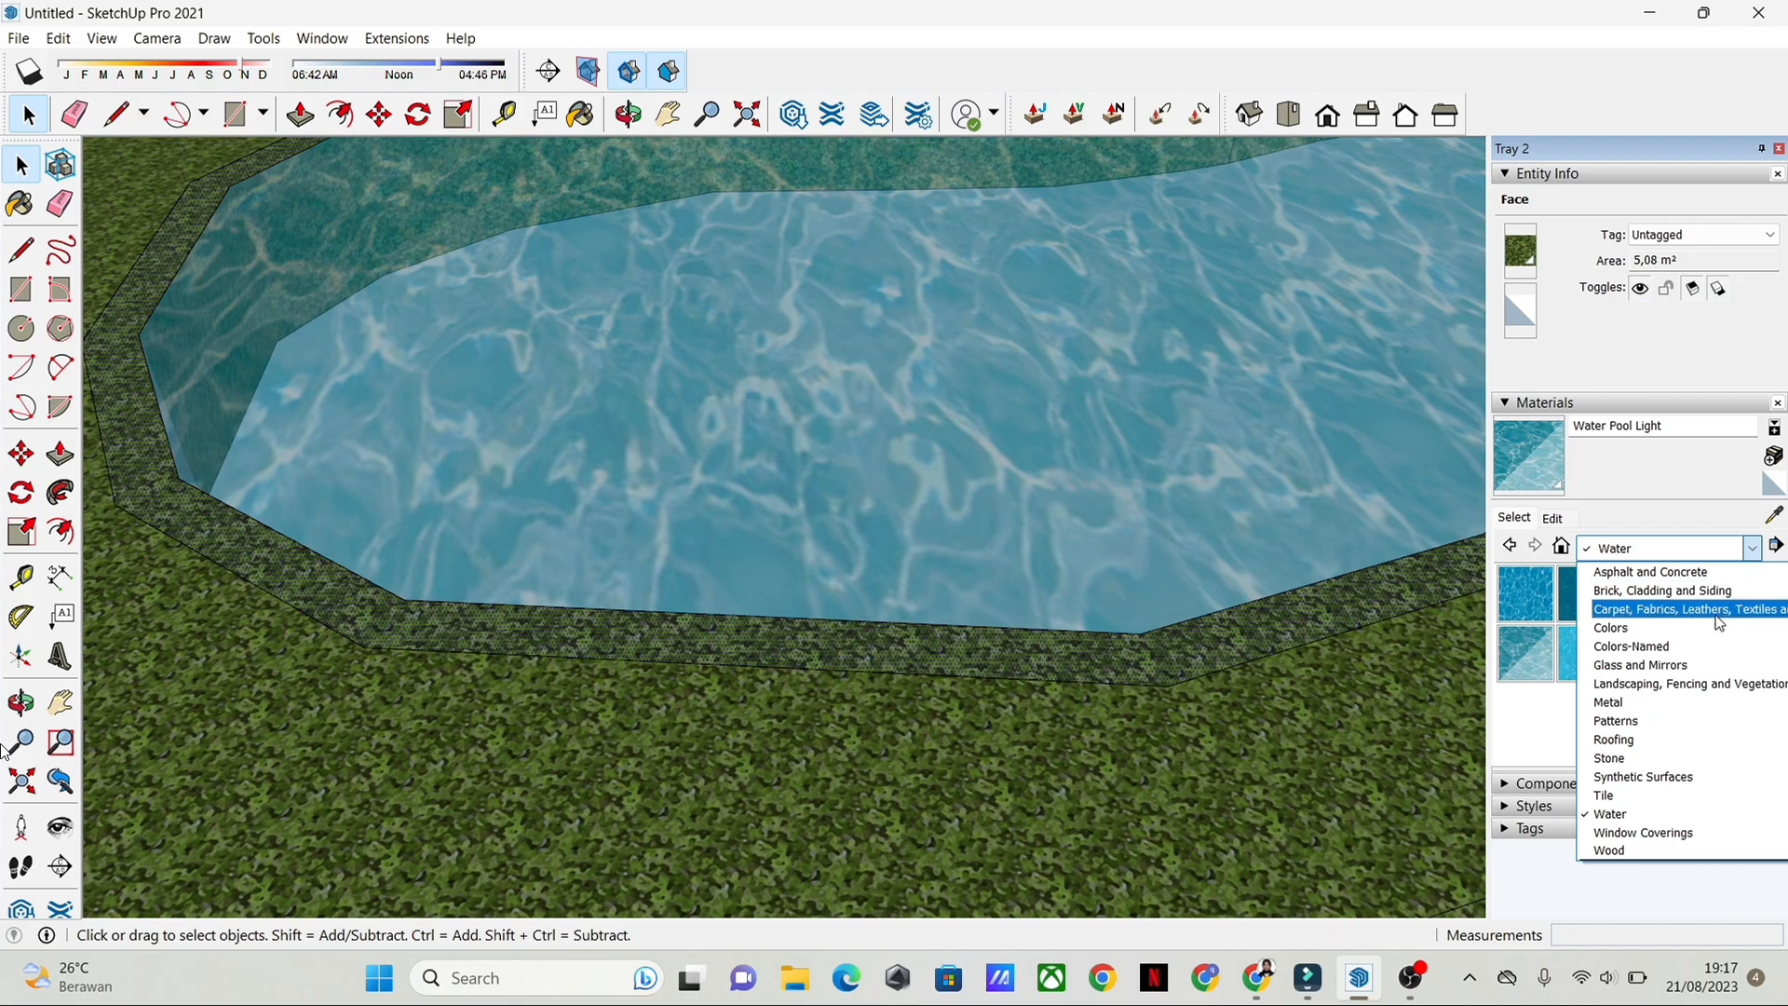
# Step: Paint the pool's border strip with Blacktop Old 01 from the Asphalt and Concrete materials
pyautogui.click(1722, 610)
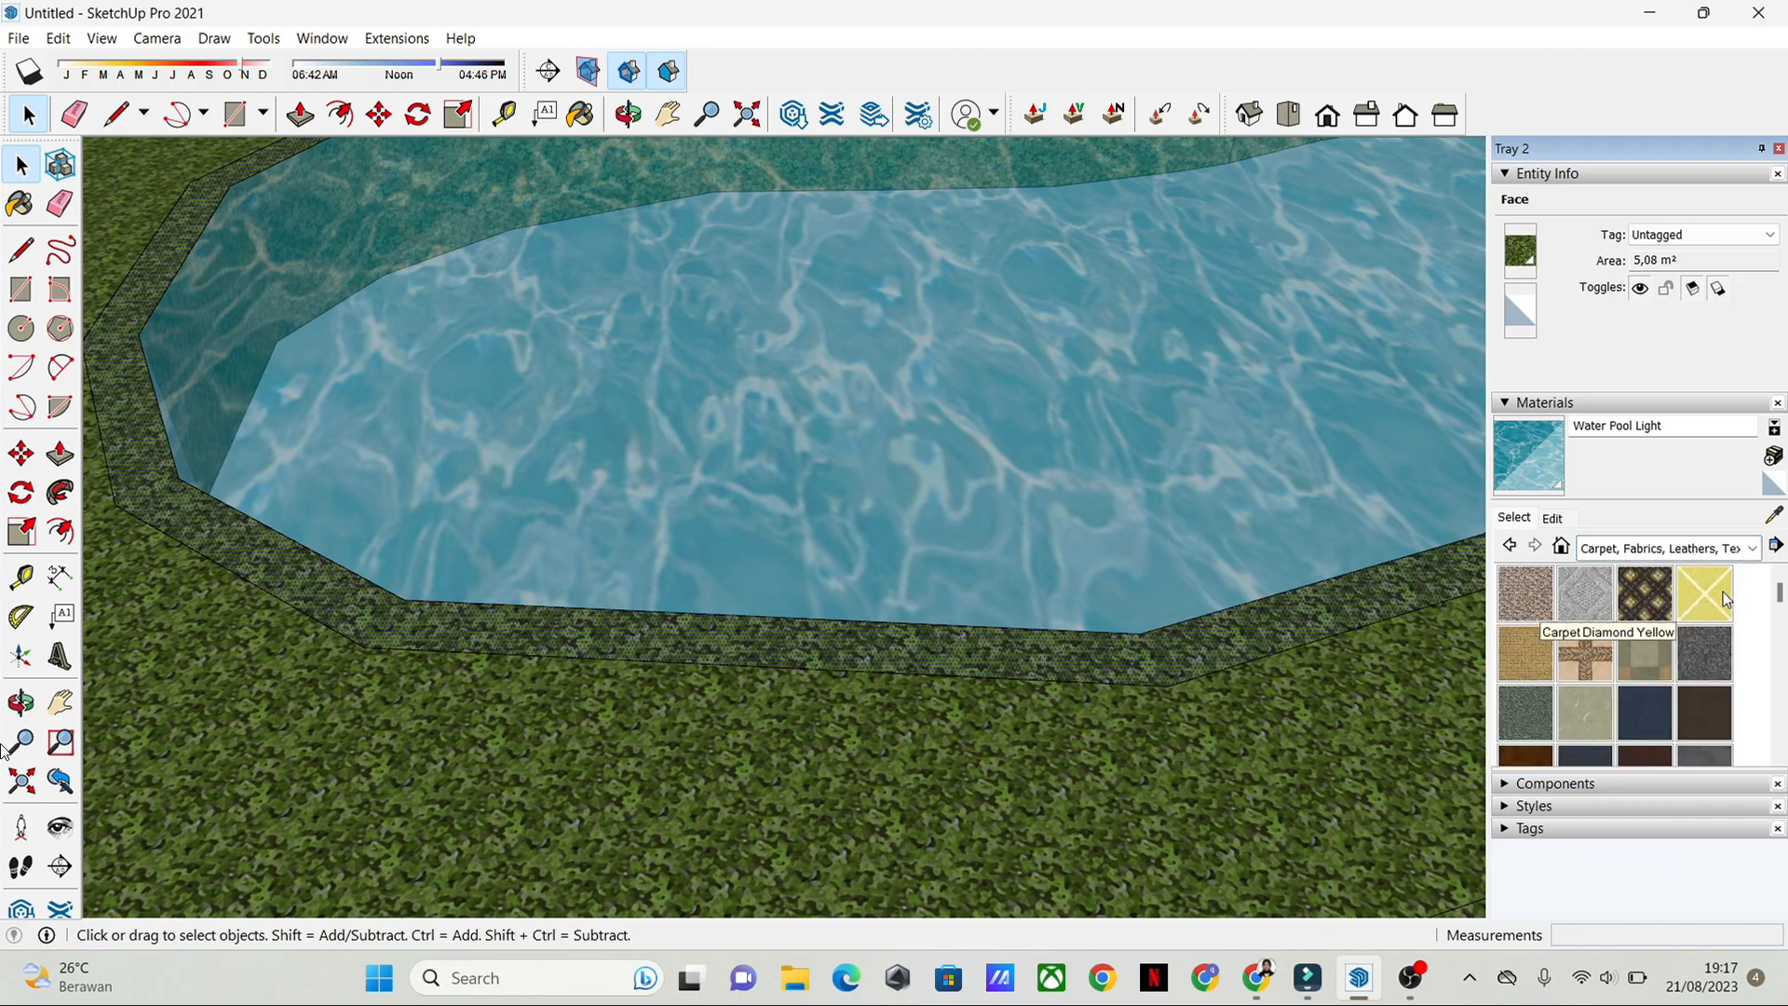
pyautogui.click(1758, 555)
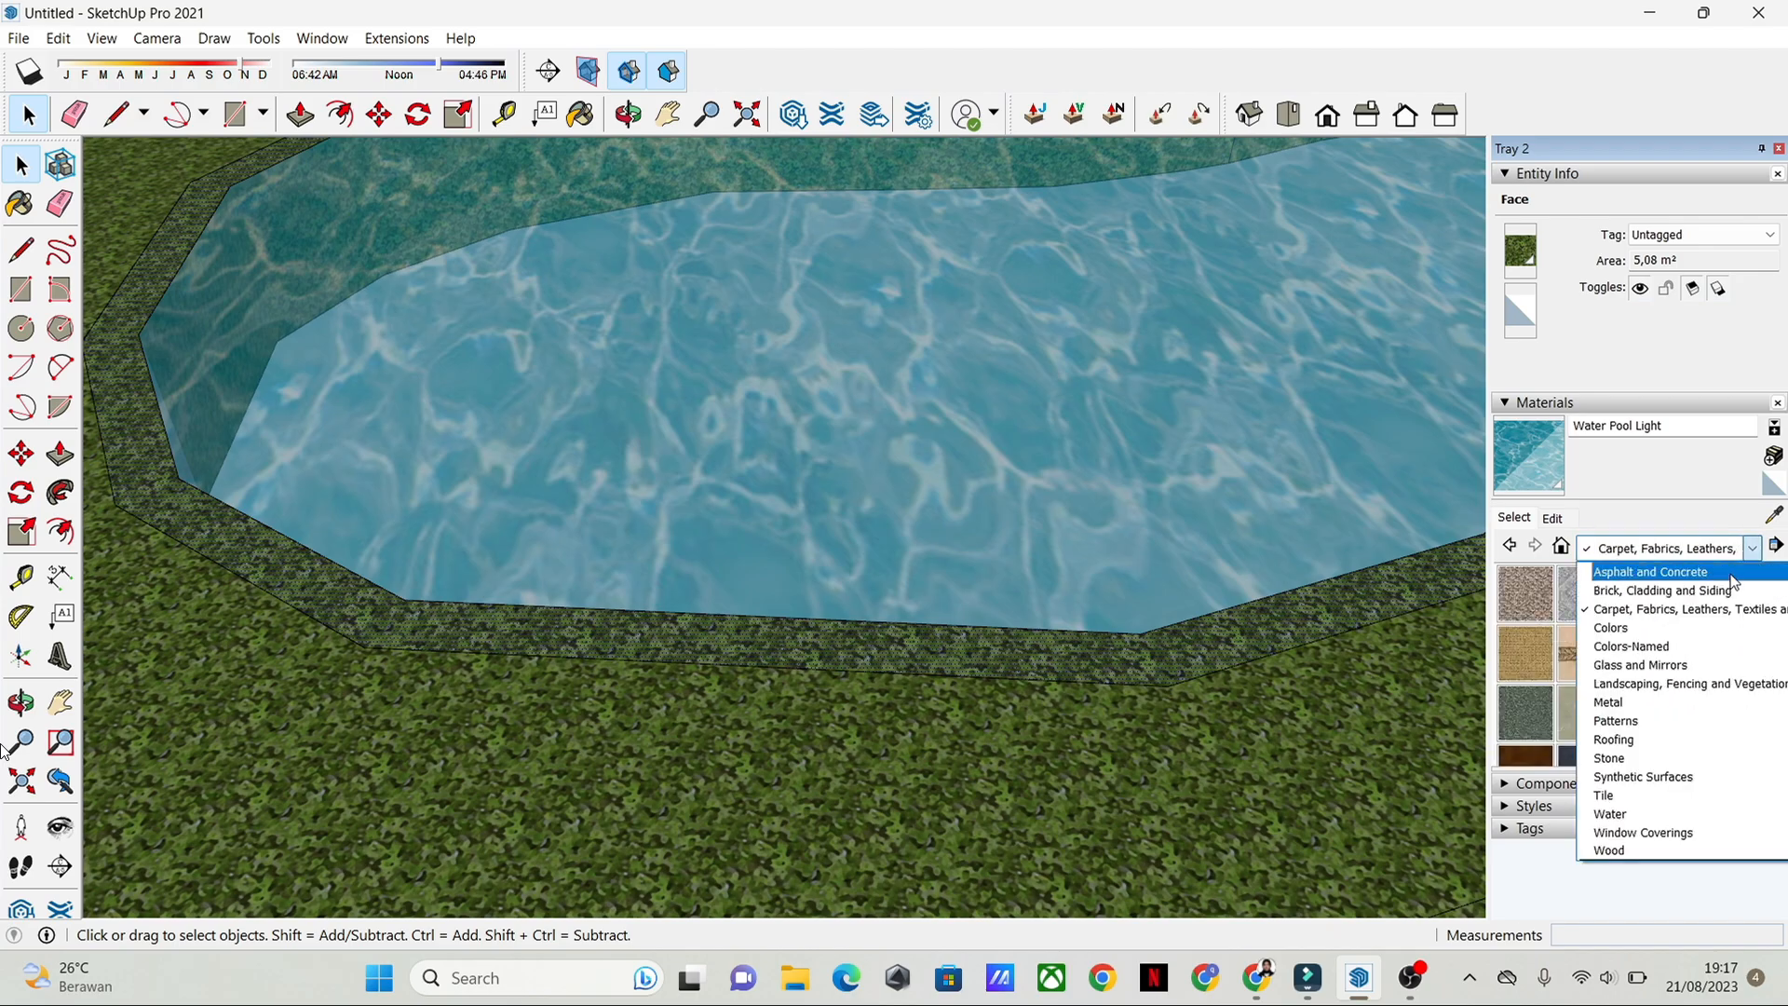
pyautogui.click(1701, 568)
pyautogui.click(1657, 600)
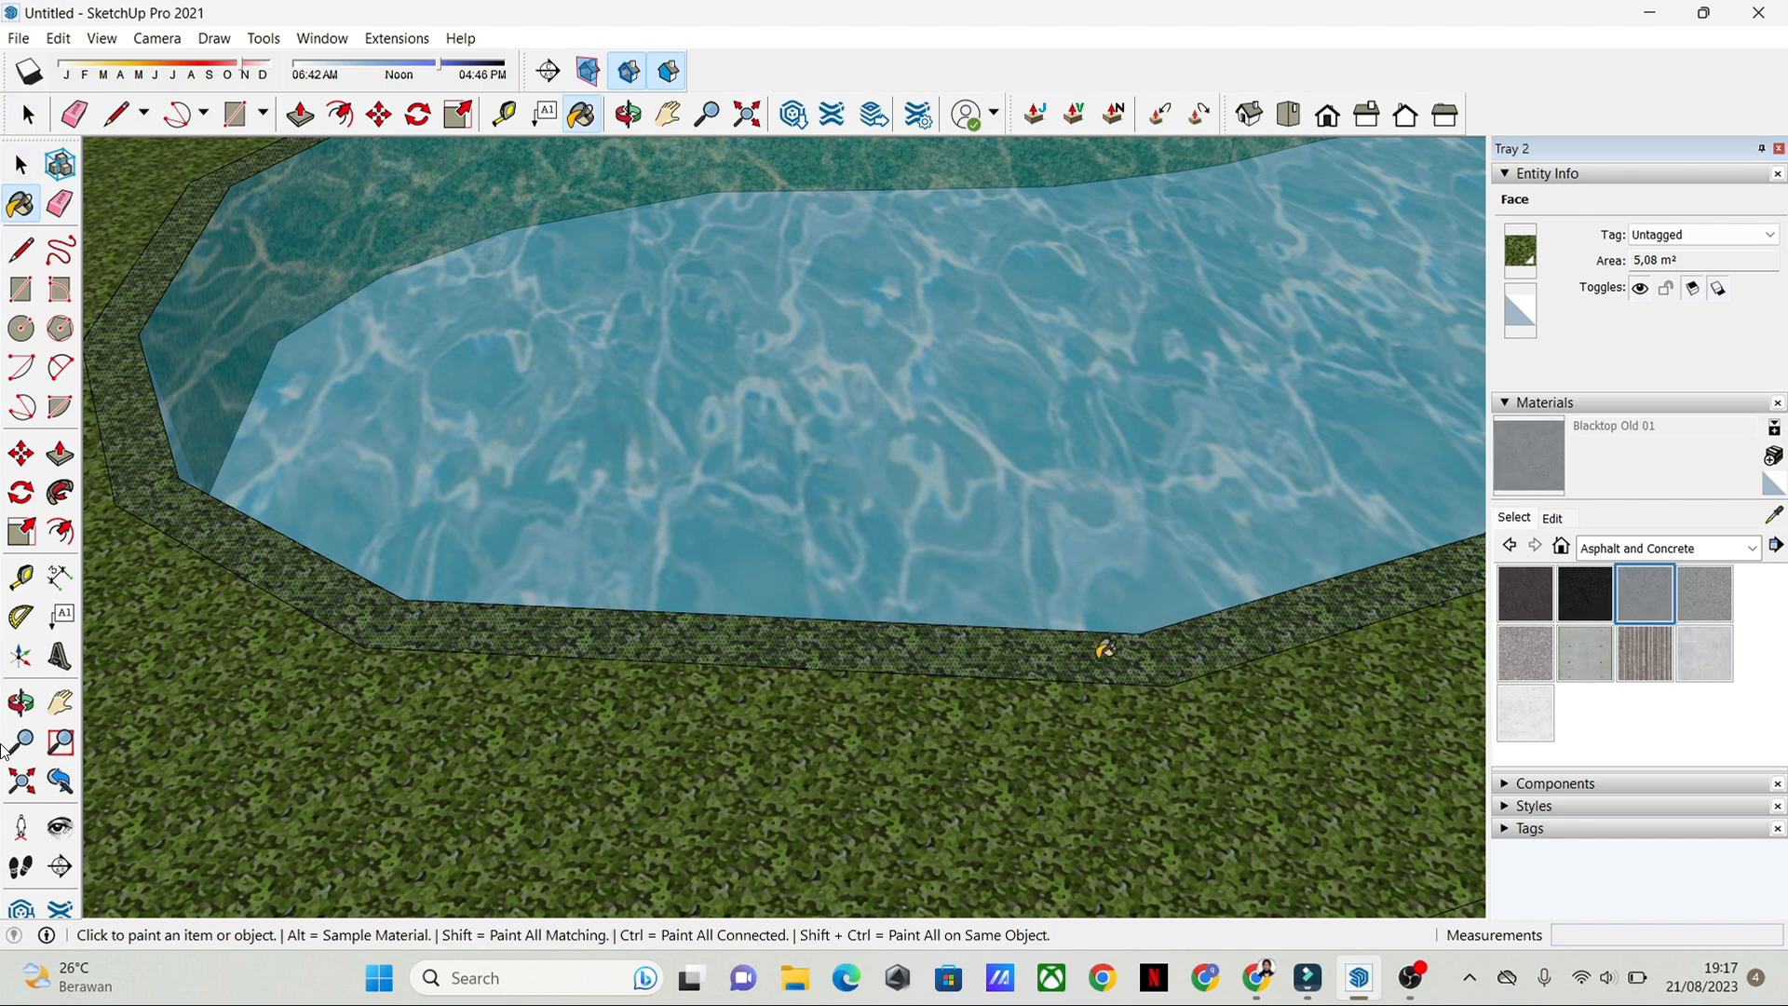
pyautogui.click(1105, 650)
pyautogui.press('space')
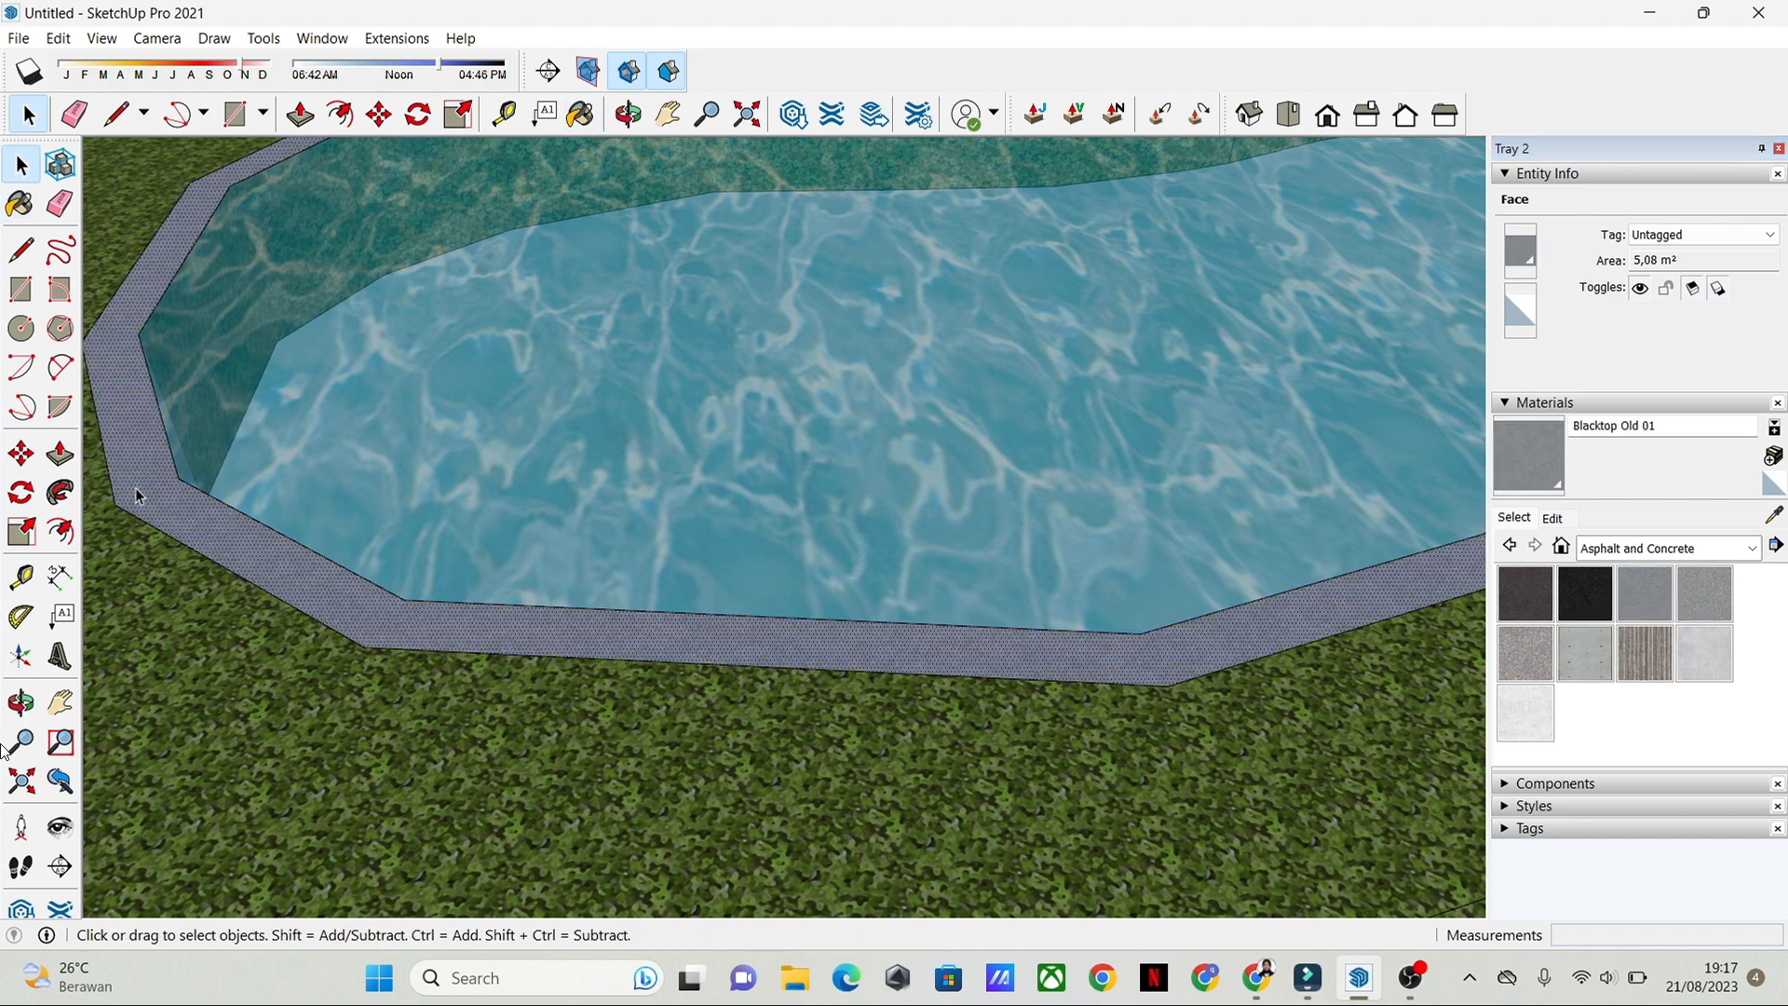
# Step: Pull the grey pool border up about 0.07 m to make a raised rim
pyautogui.click(60, 453)
pyautogui.click(206, 535)
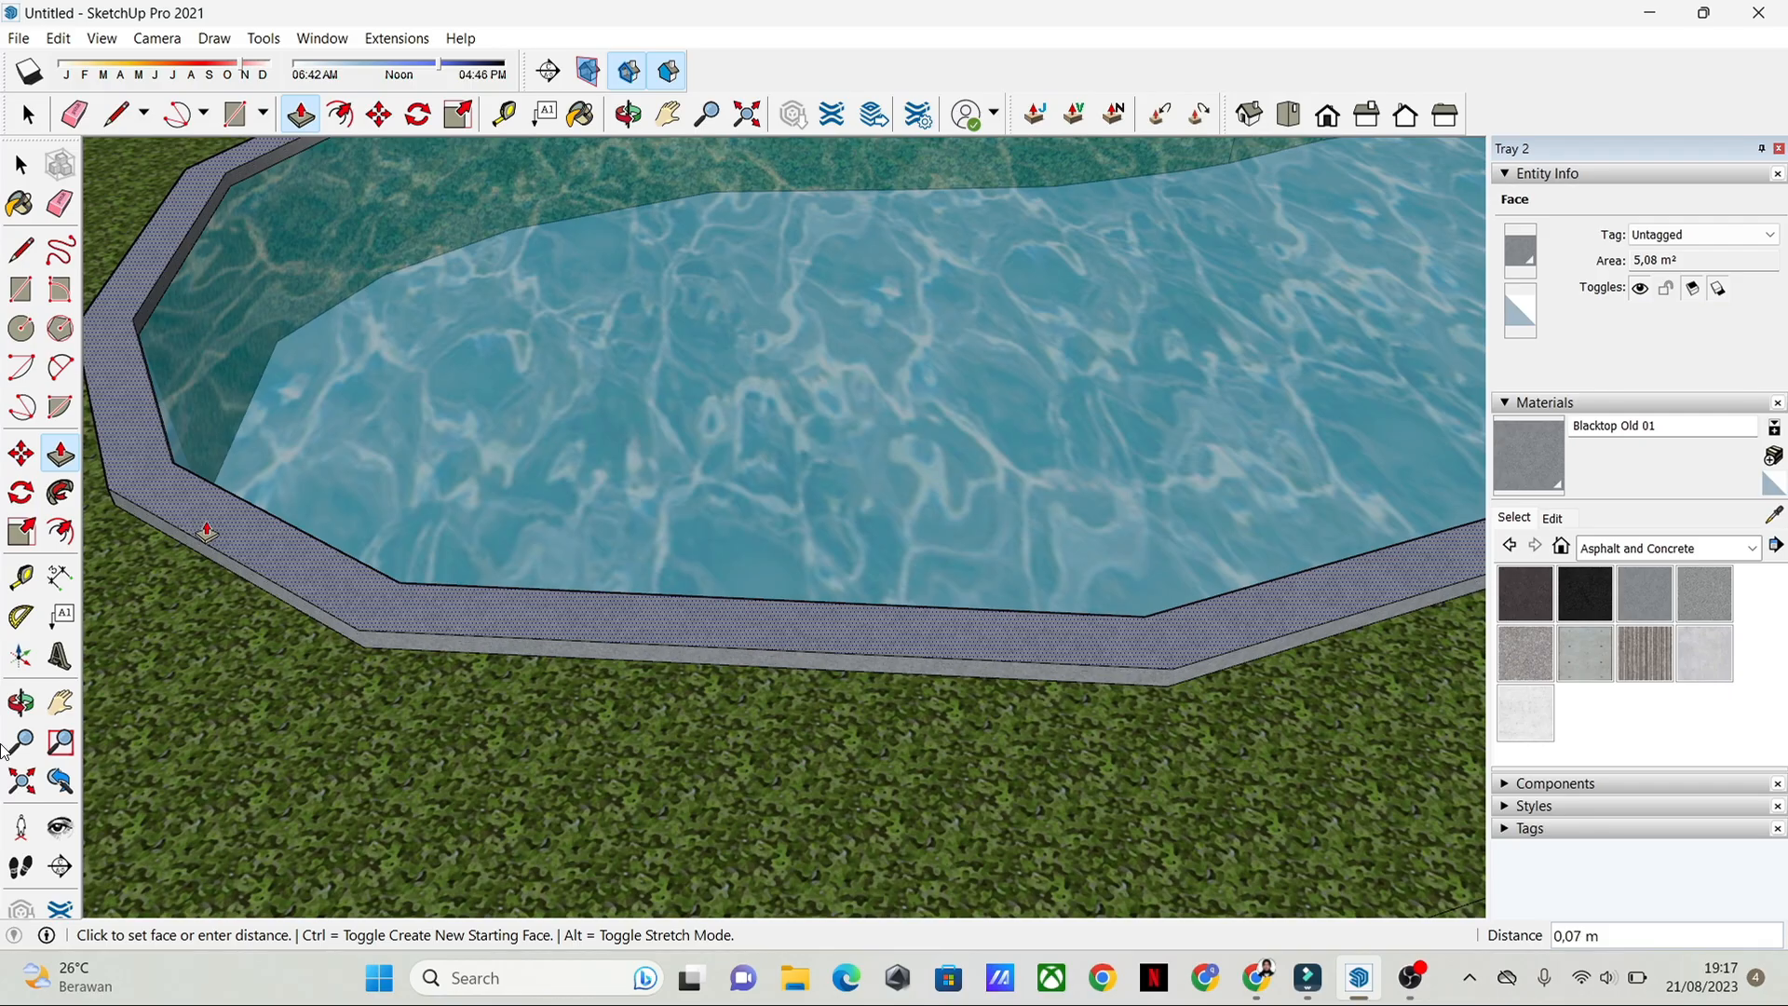
pyautogui.click(206, 534)
pyautogui.press('space')
# Step: Examine the example garden with the curved paved path and trees beside the site plan
pyautogui.moveTo(456, 633); pyautogui.dragTo(1110, 565, button='middle')
pyautogui.scroll(-3, 878, 538)
pyautogui.scroll(-1, 878, 539)
pyautogui.scroll(-3, 1114, 567)
pyautogui.scroll(-3, 1014, 546)
pyautogui.moveTo(663, 596); pyautogui.dragTo(987, 550, button='middle')
pyautogui.scroll(-2, 633, 522)
pyautogui.moveTo(391, 643); pyautogui.dragTo(798, 618, button='middle')
pyautogui.scroll(-1, 571, 689)
pyautogui.scroll(2, 718, 648)
pyautogui.scroll(4, 798, 617)
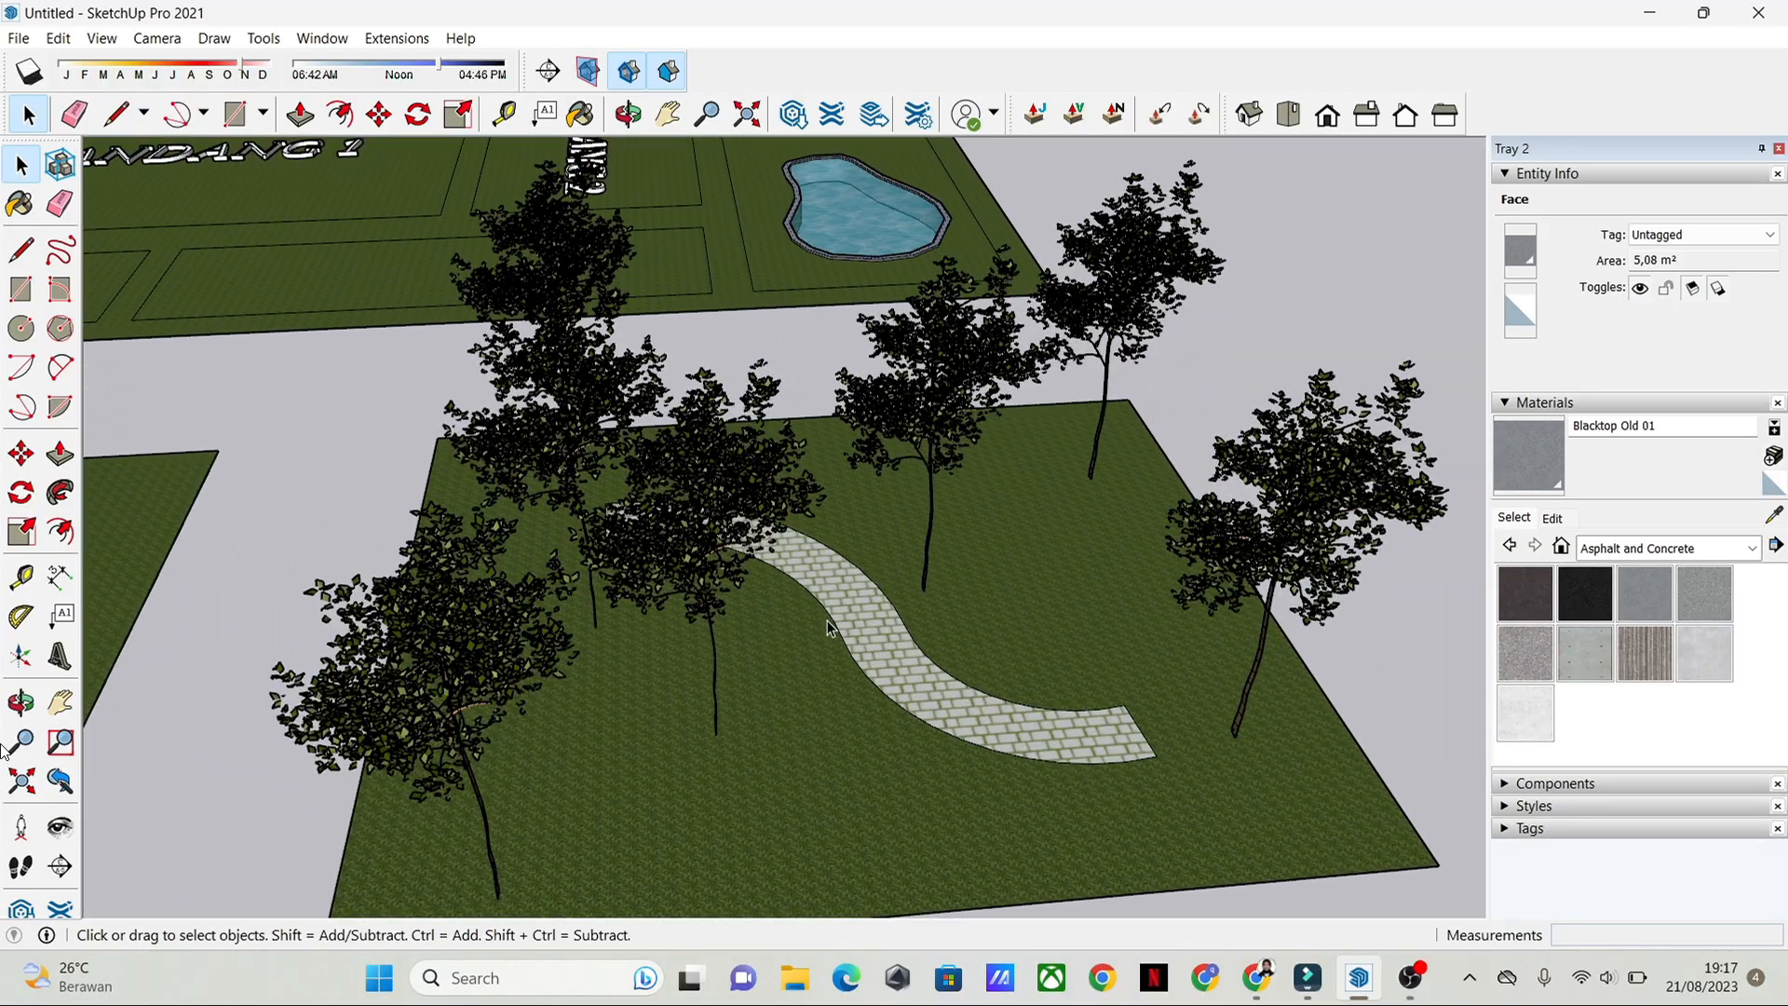
pyautogui.scroll(4, 829, 621)
pyautogui.scroll(-5, 871, 540)
# Step: Draw a two-point arc about 2.5 m long with a bulge of about 0.5 m in the empty plot between the parking plot and the pool
pyautogui.moveTo(813, 325); pyautogui.dragTo(826, 682, button='middle')
pyautogui.scroll(2, 778, 615)
pyautogui.scroll(2, 779, 459)
pyautogui.moveTo(779, 463); pyautogui.dragTo(751, 627, button='middle')
pyautogui.scroll(3, 779, 508)
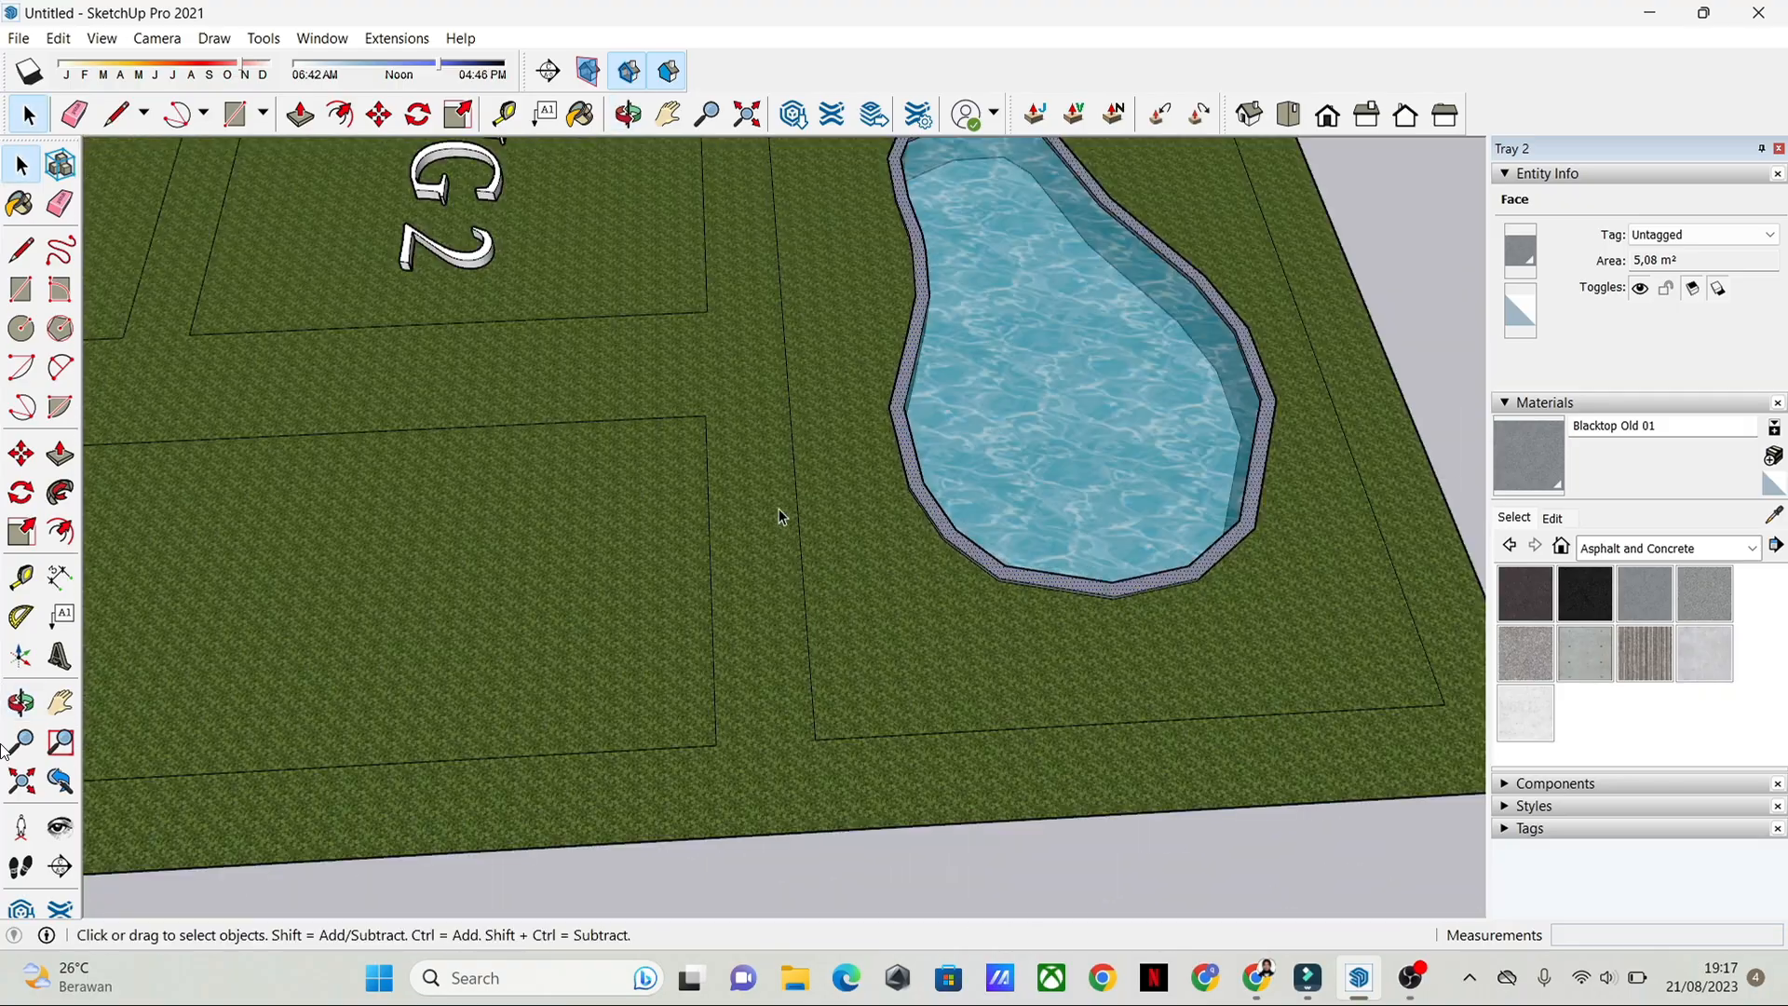
pyautogui.scroll(-3, 779, 512)
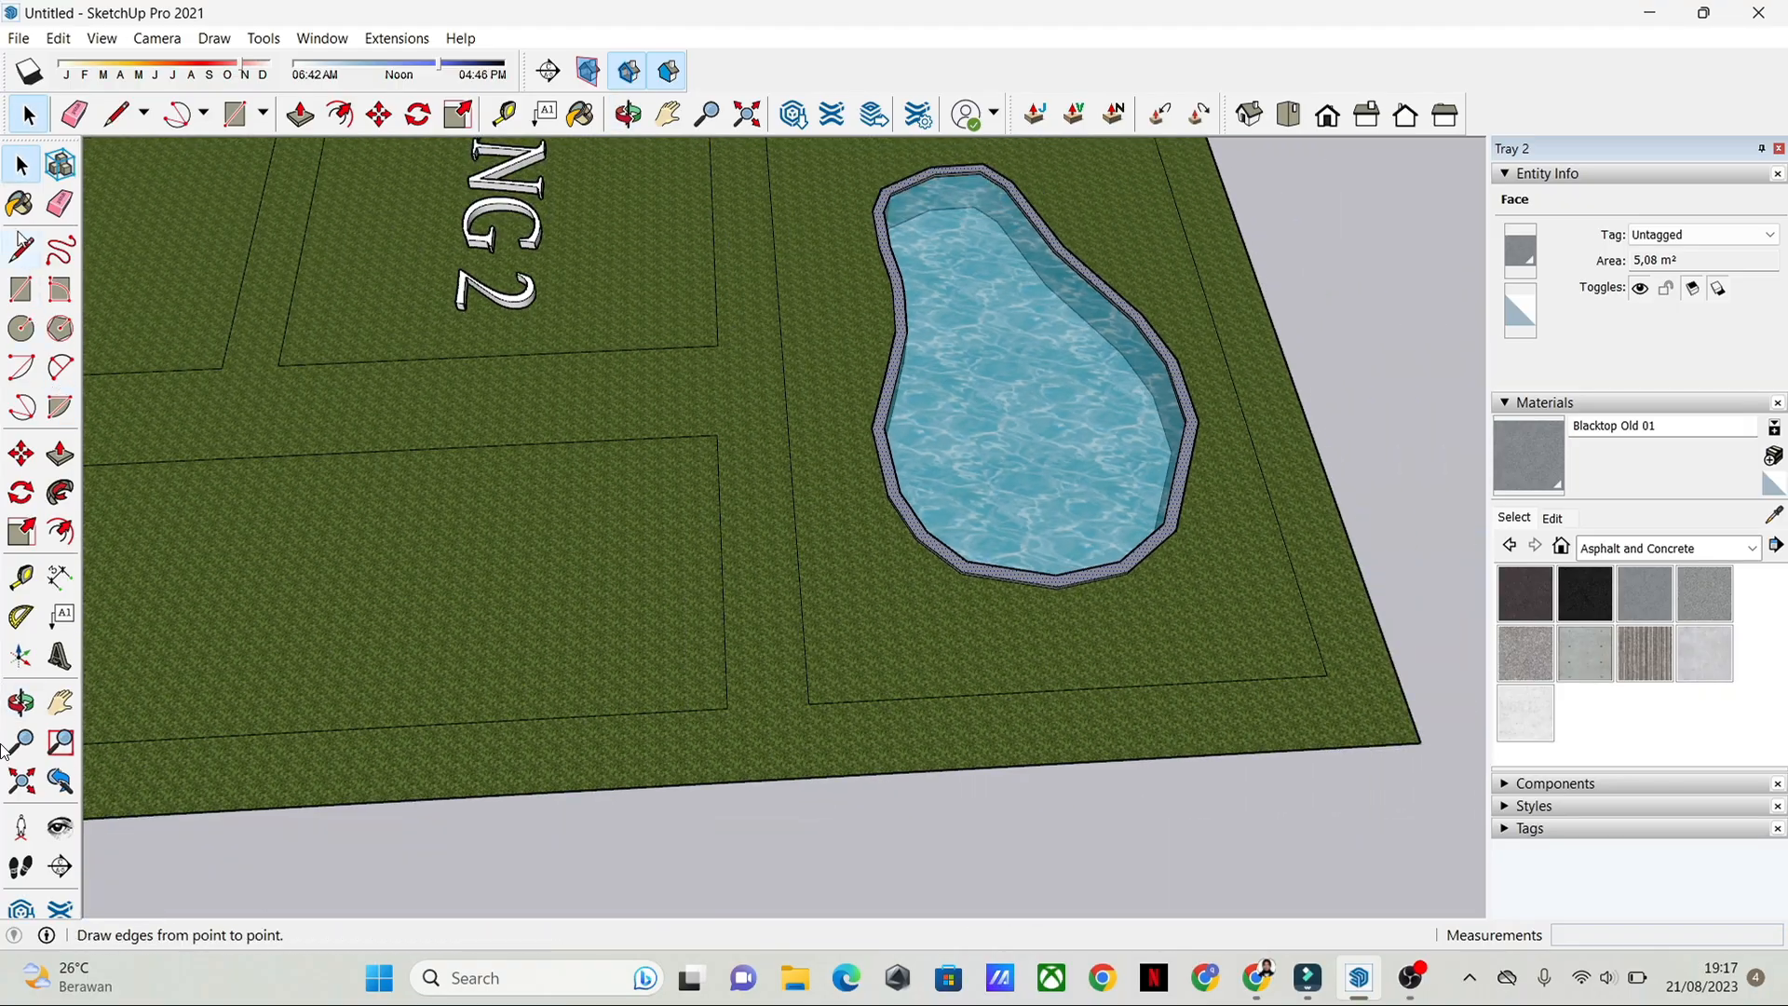
pyautogui.click(116, 116)
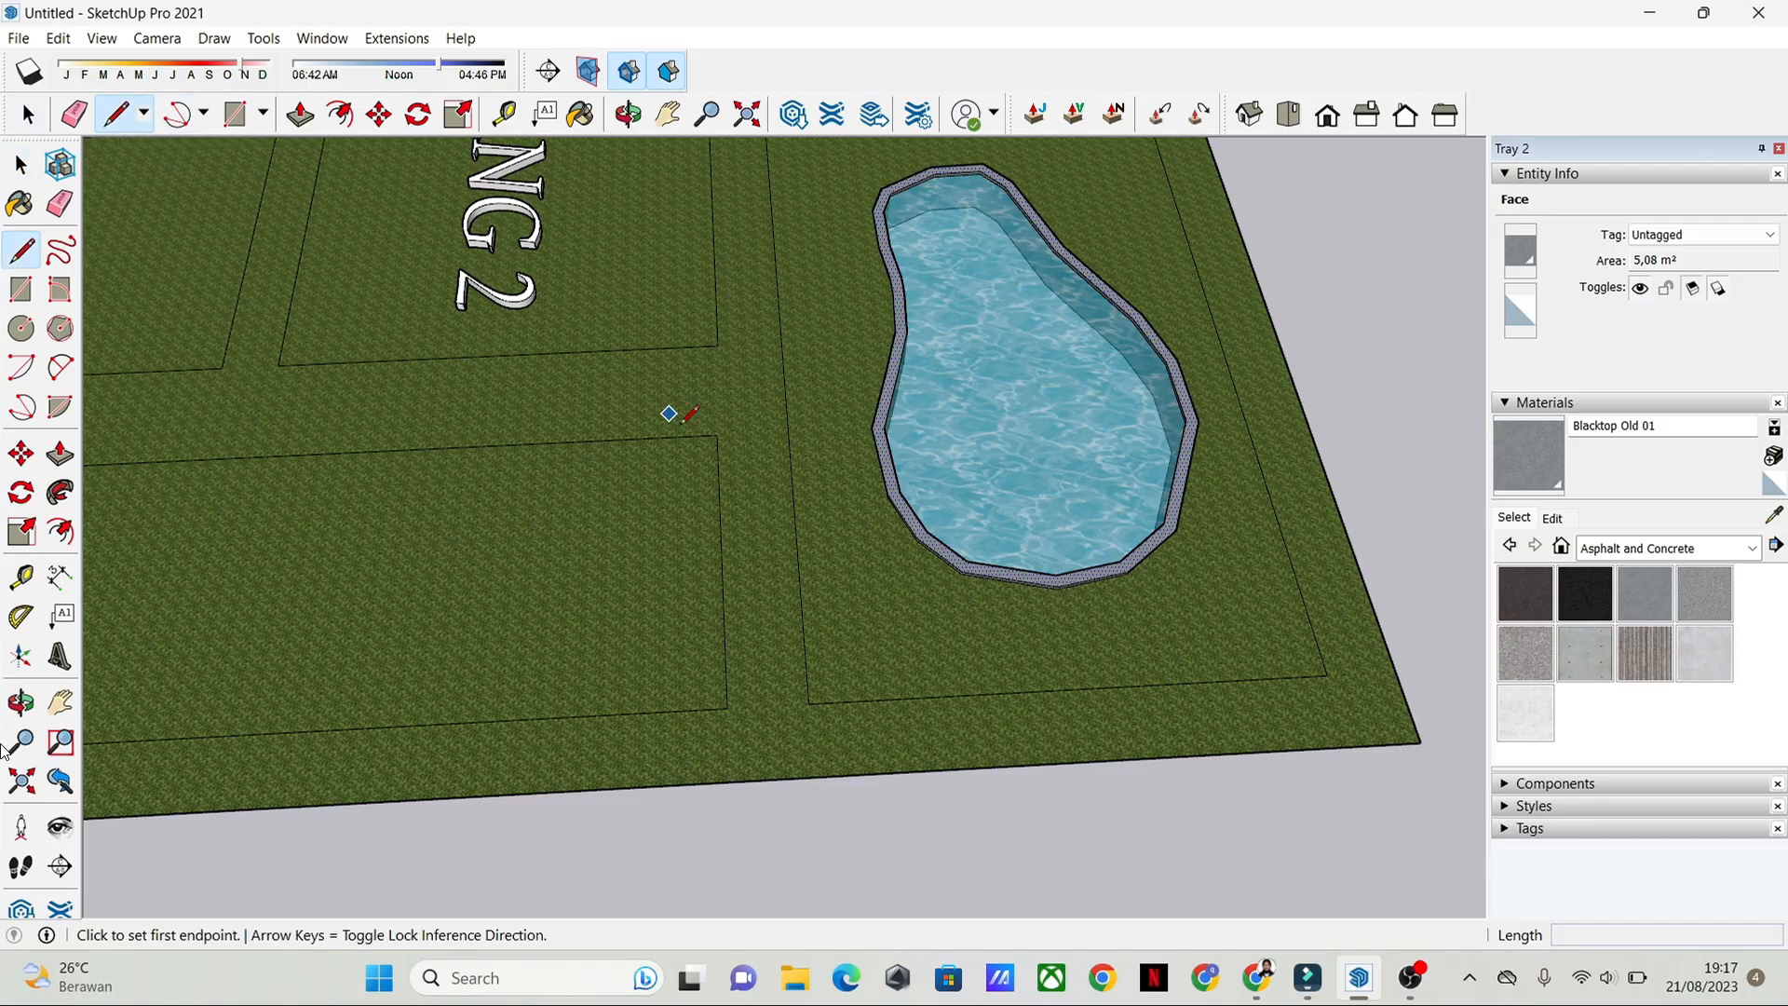
pyautogui.scroll(-3, 598, 481)
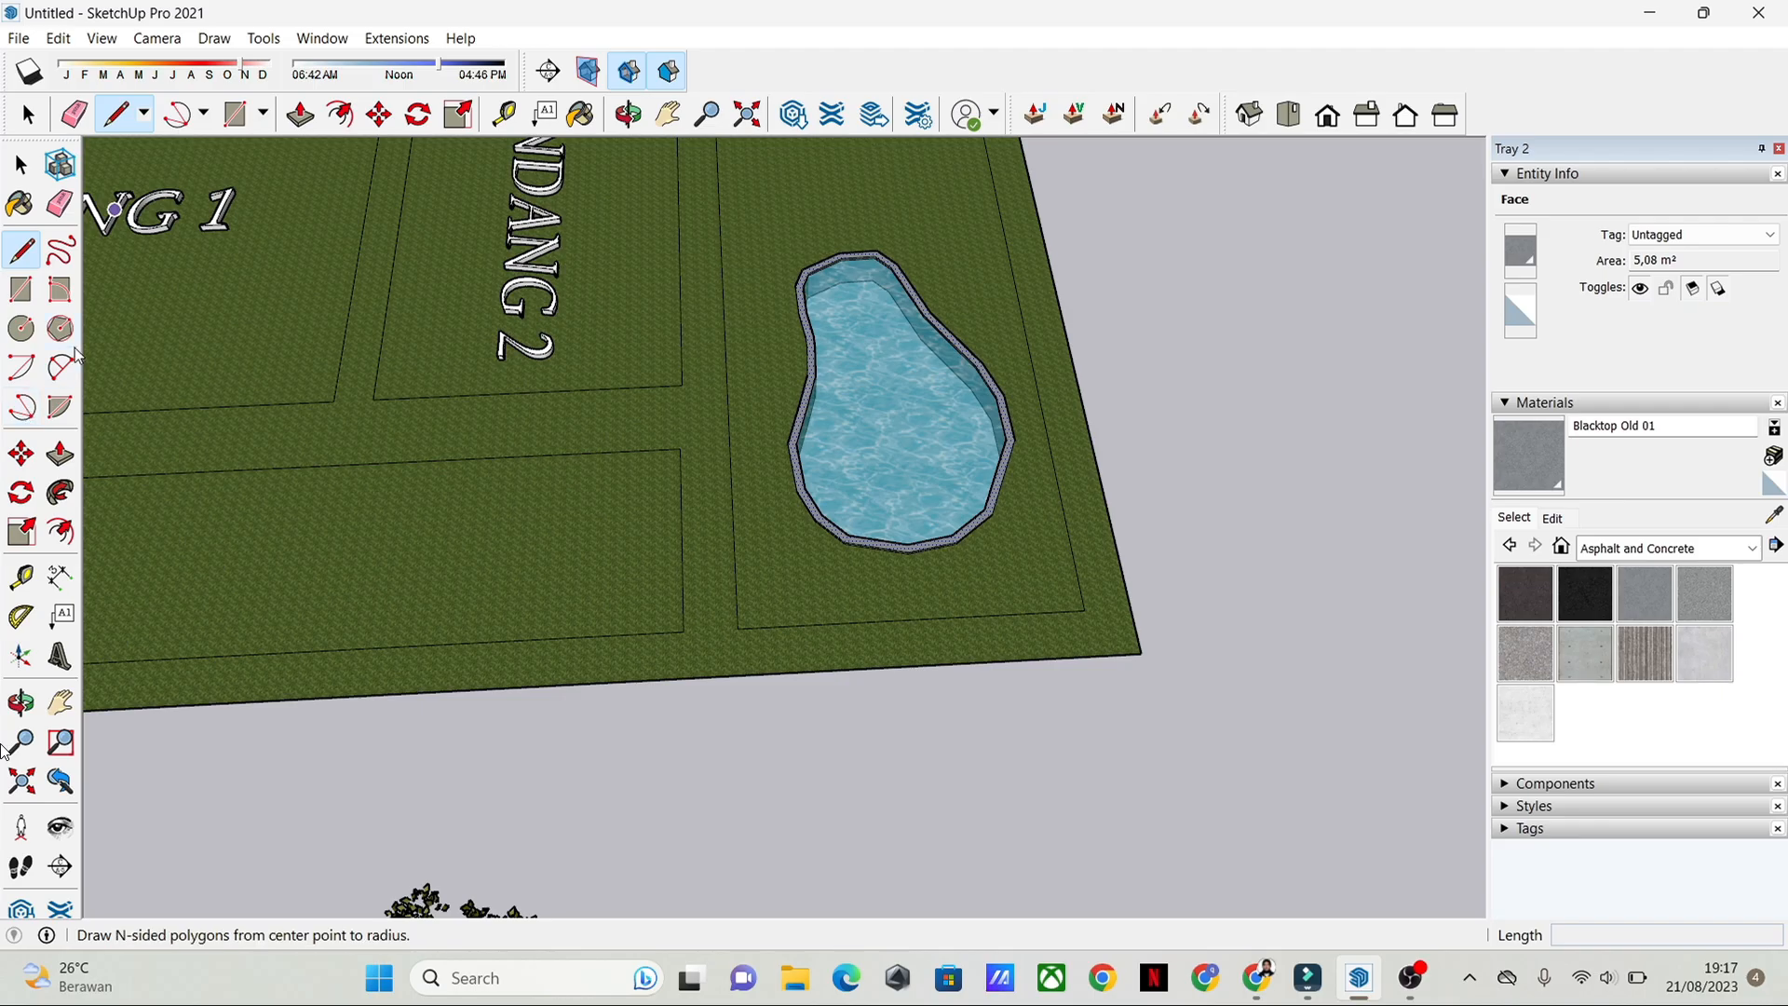
pyautogui.click(61, 368)
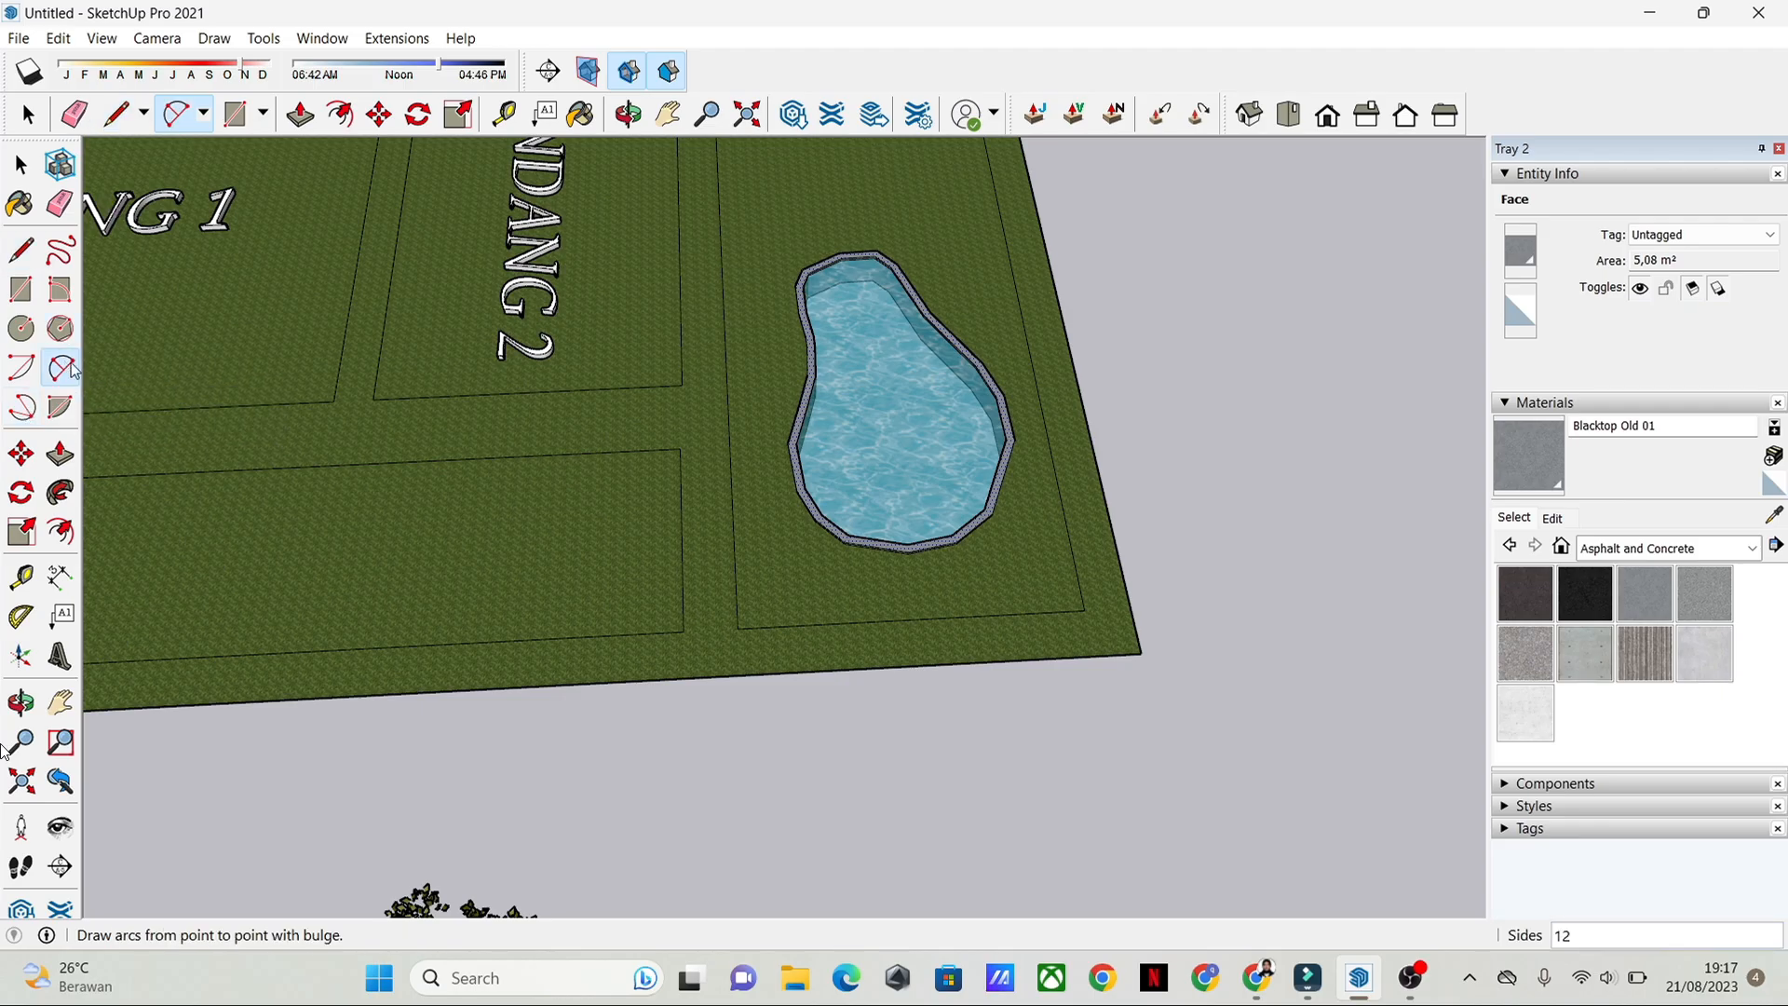
pyautogui.keyDown('shift'); pyautogui.moveTo(743, 610); pyautogui.dragTo(1059, 599, button='middle'); pyautogui.keyUp('shift')
pyautogui.scroll(5, 838, 578)
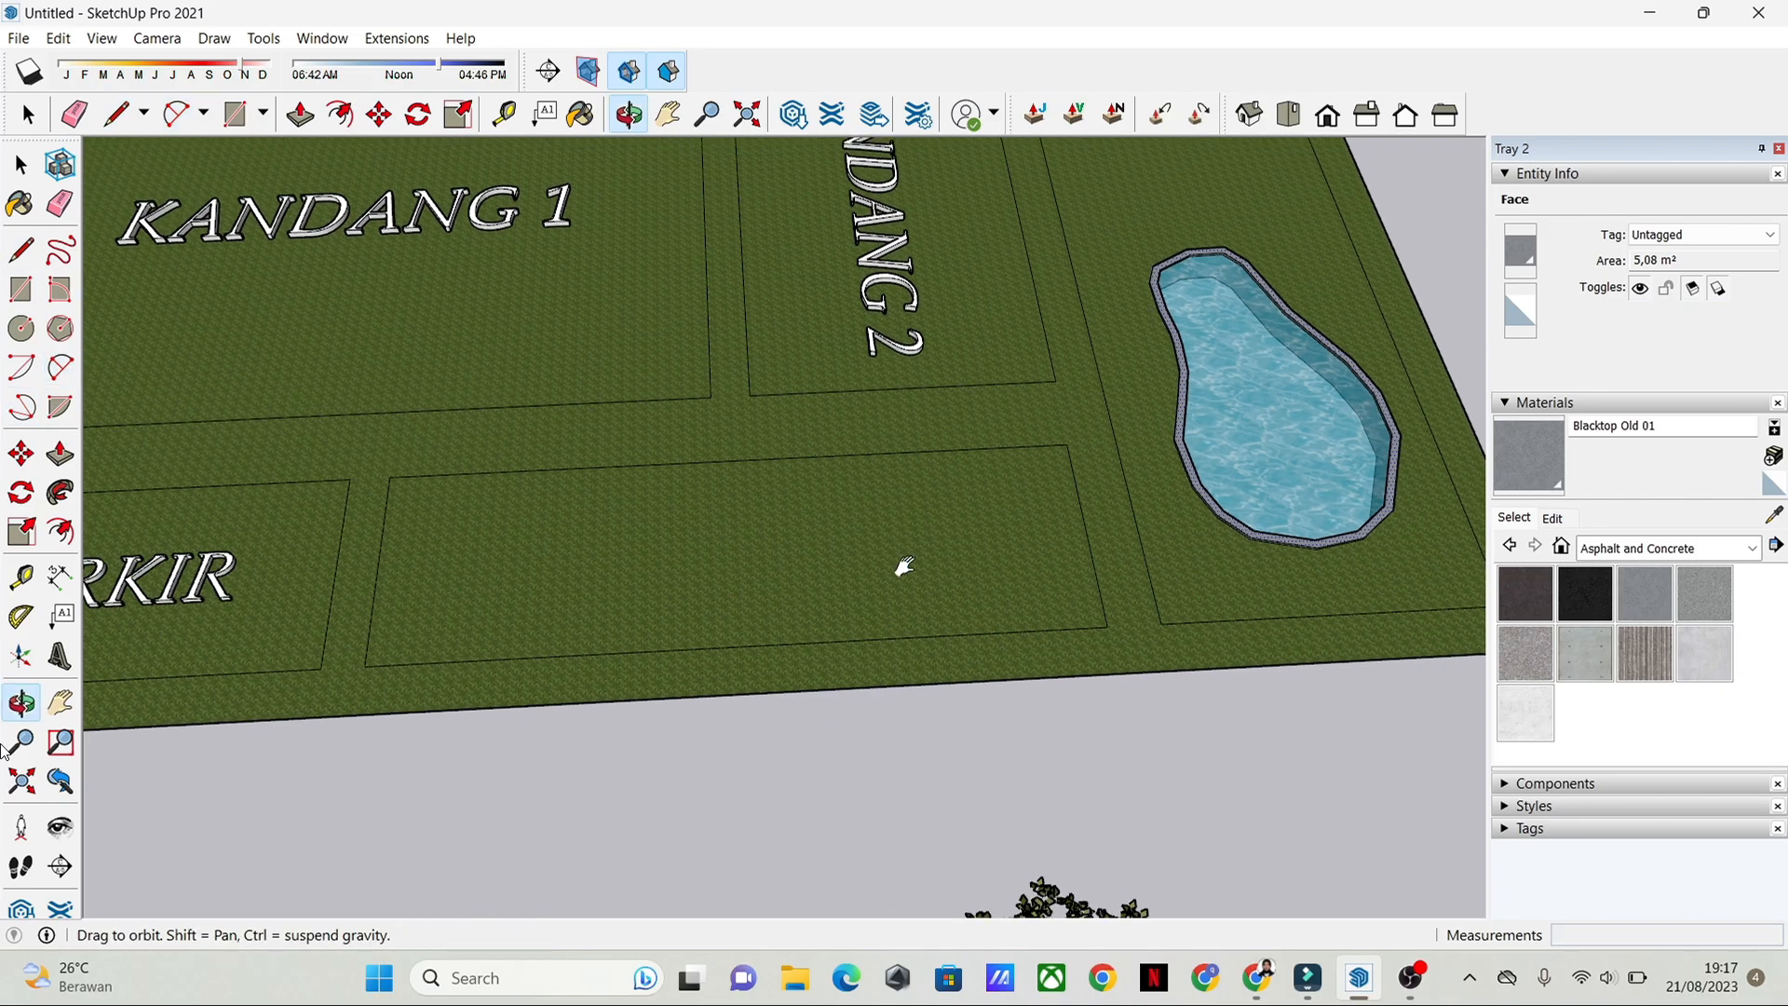
pyautogui.click(300, 643)
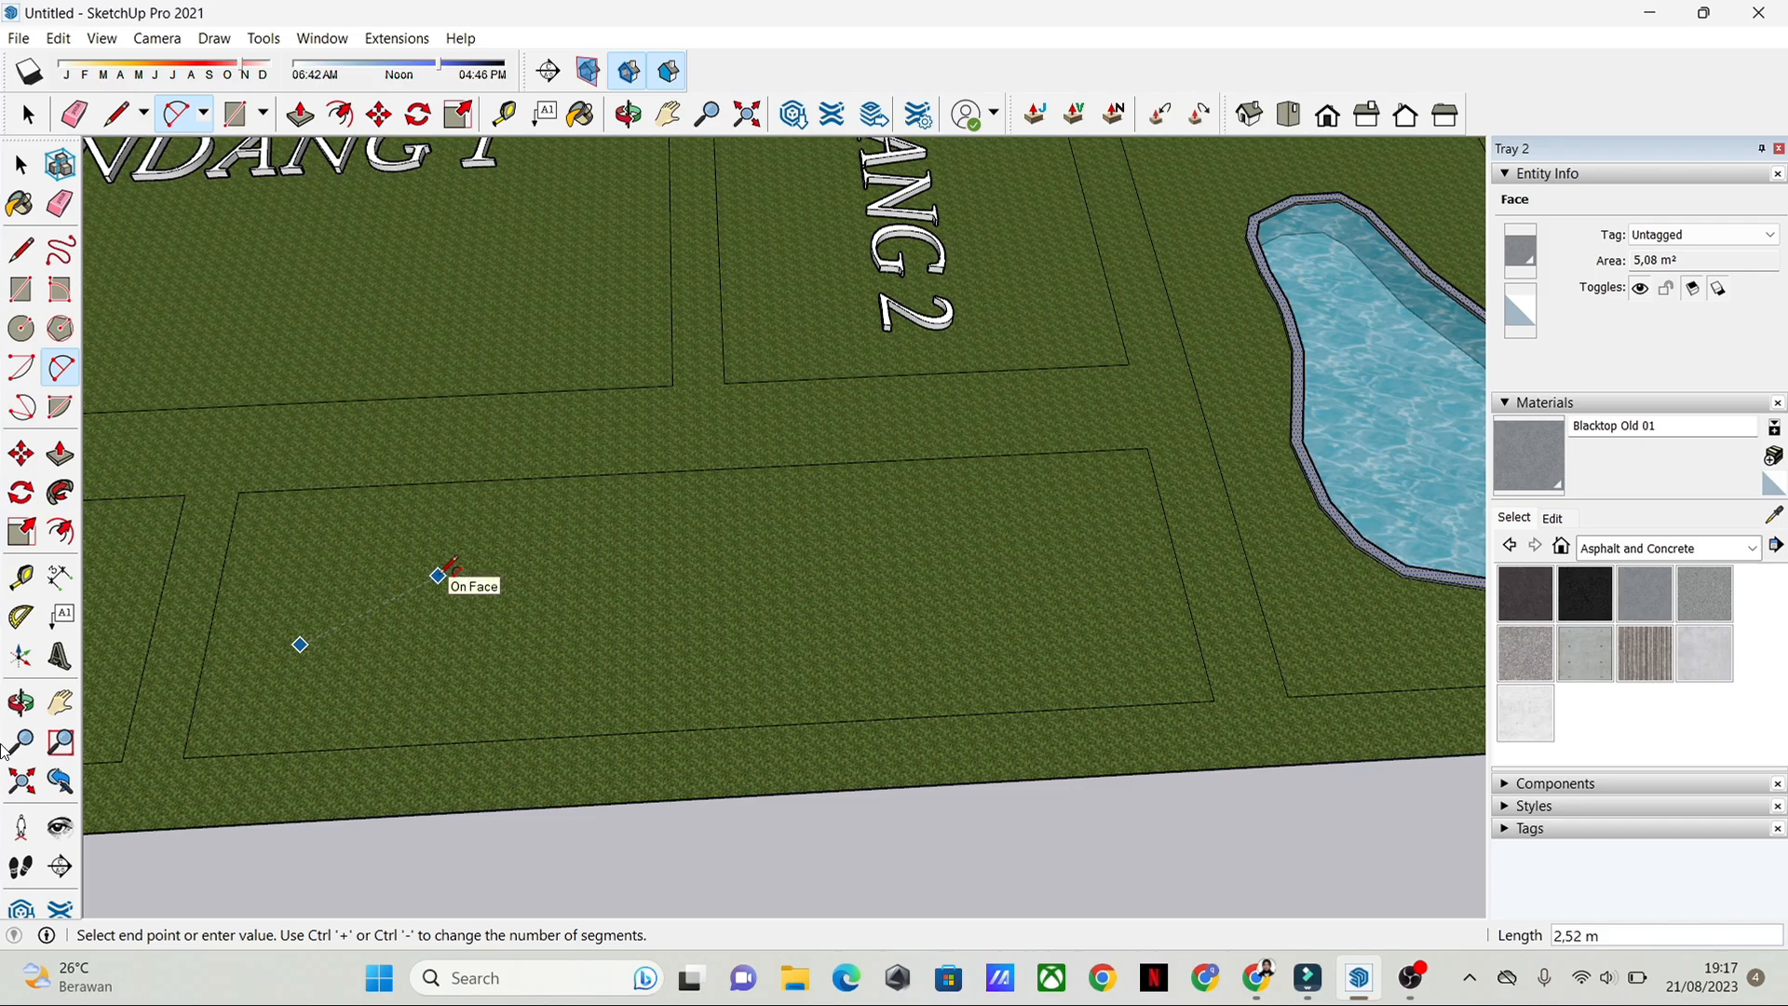
pyautogui.click(439, 574)
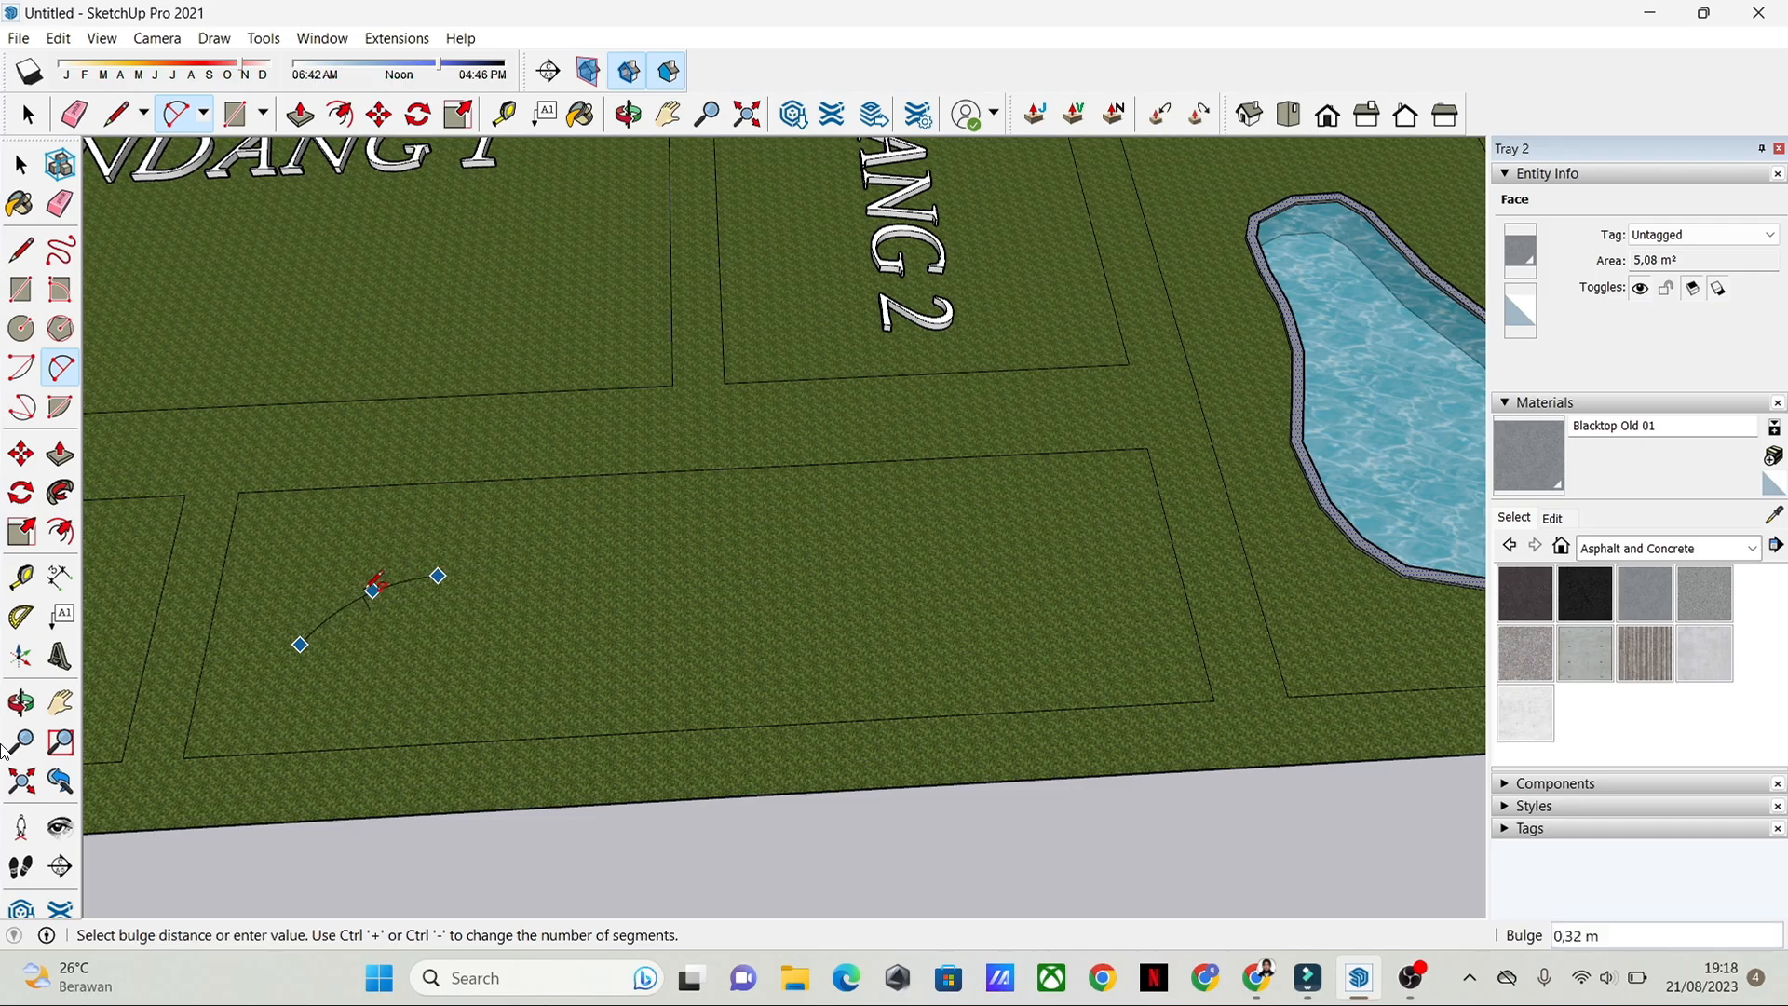
pyautogui.scroll(4, 375, 589)
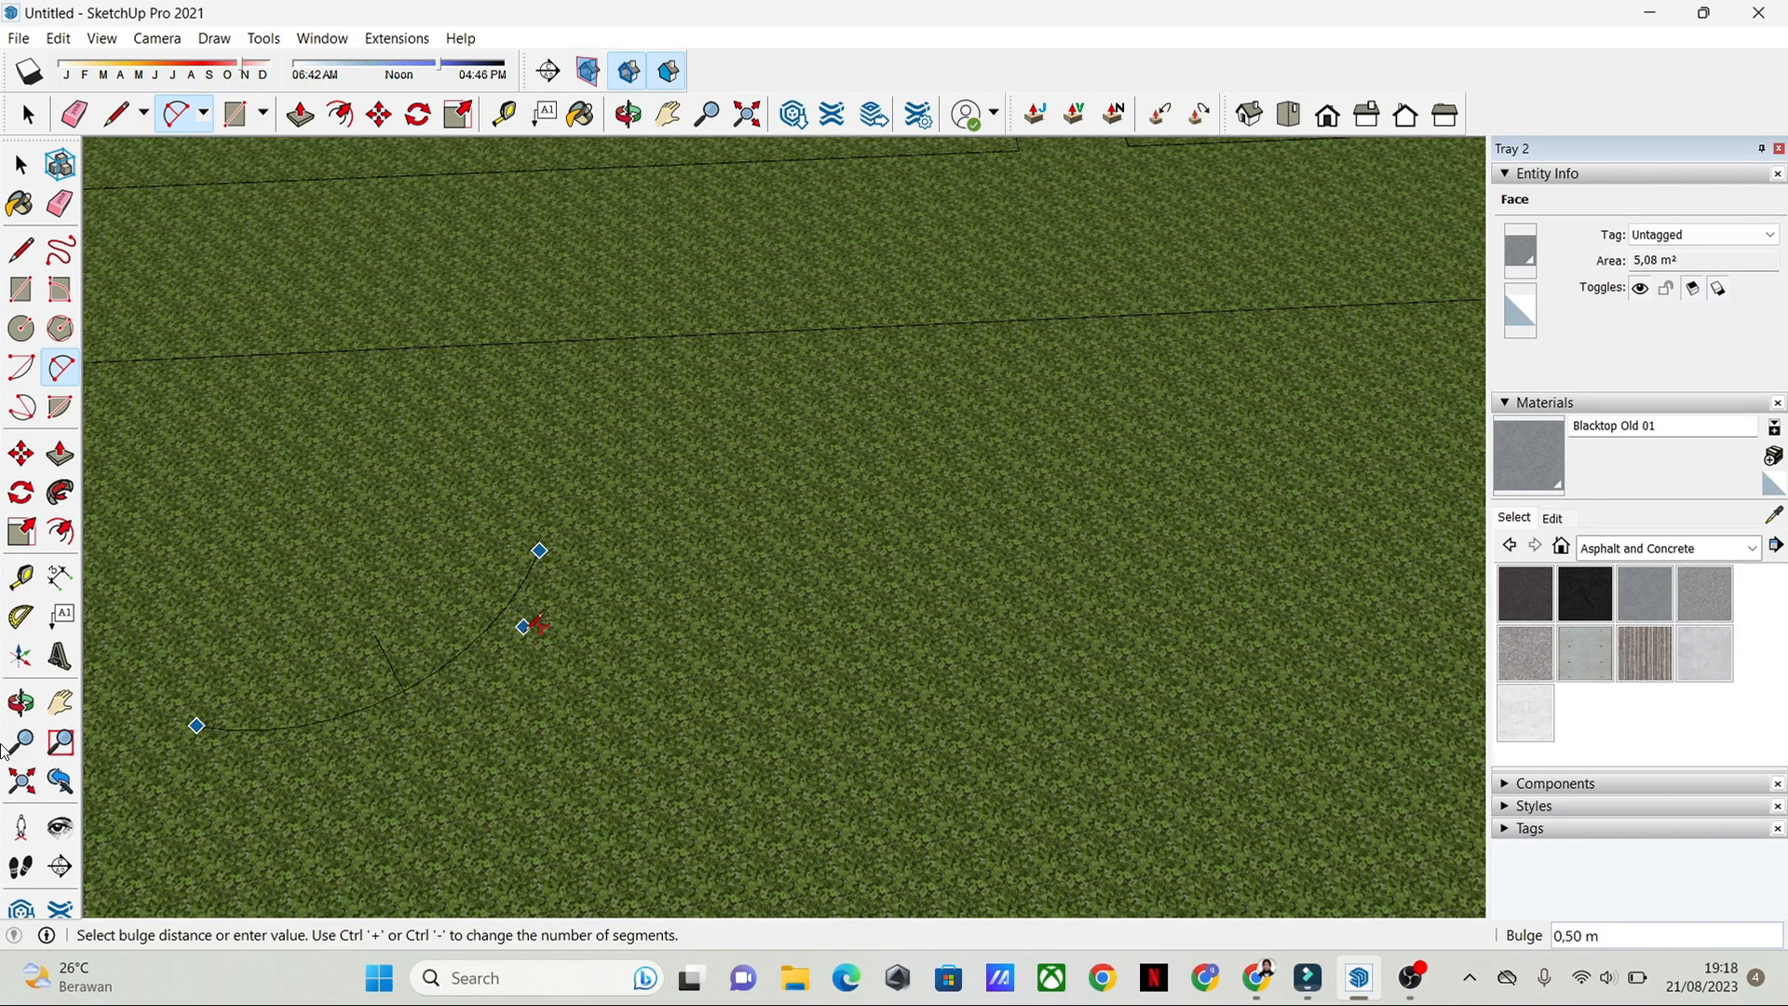
pyautogui.click(527, 622)
pyautogui.press('space')
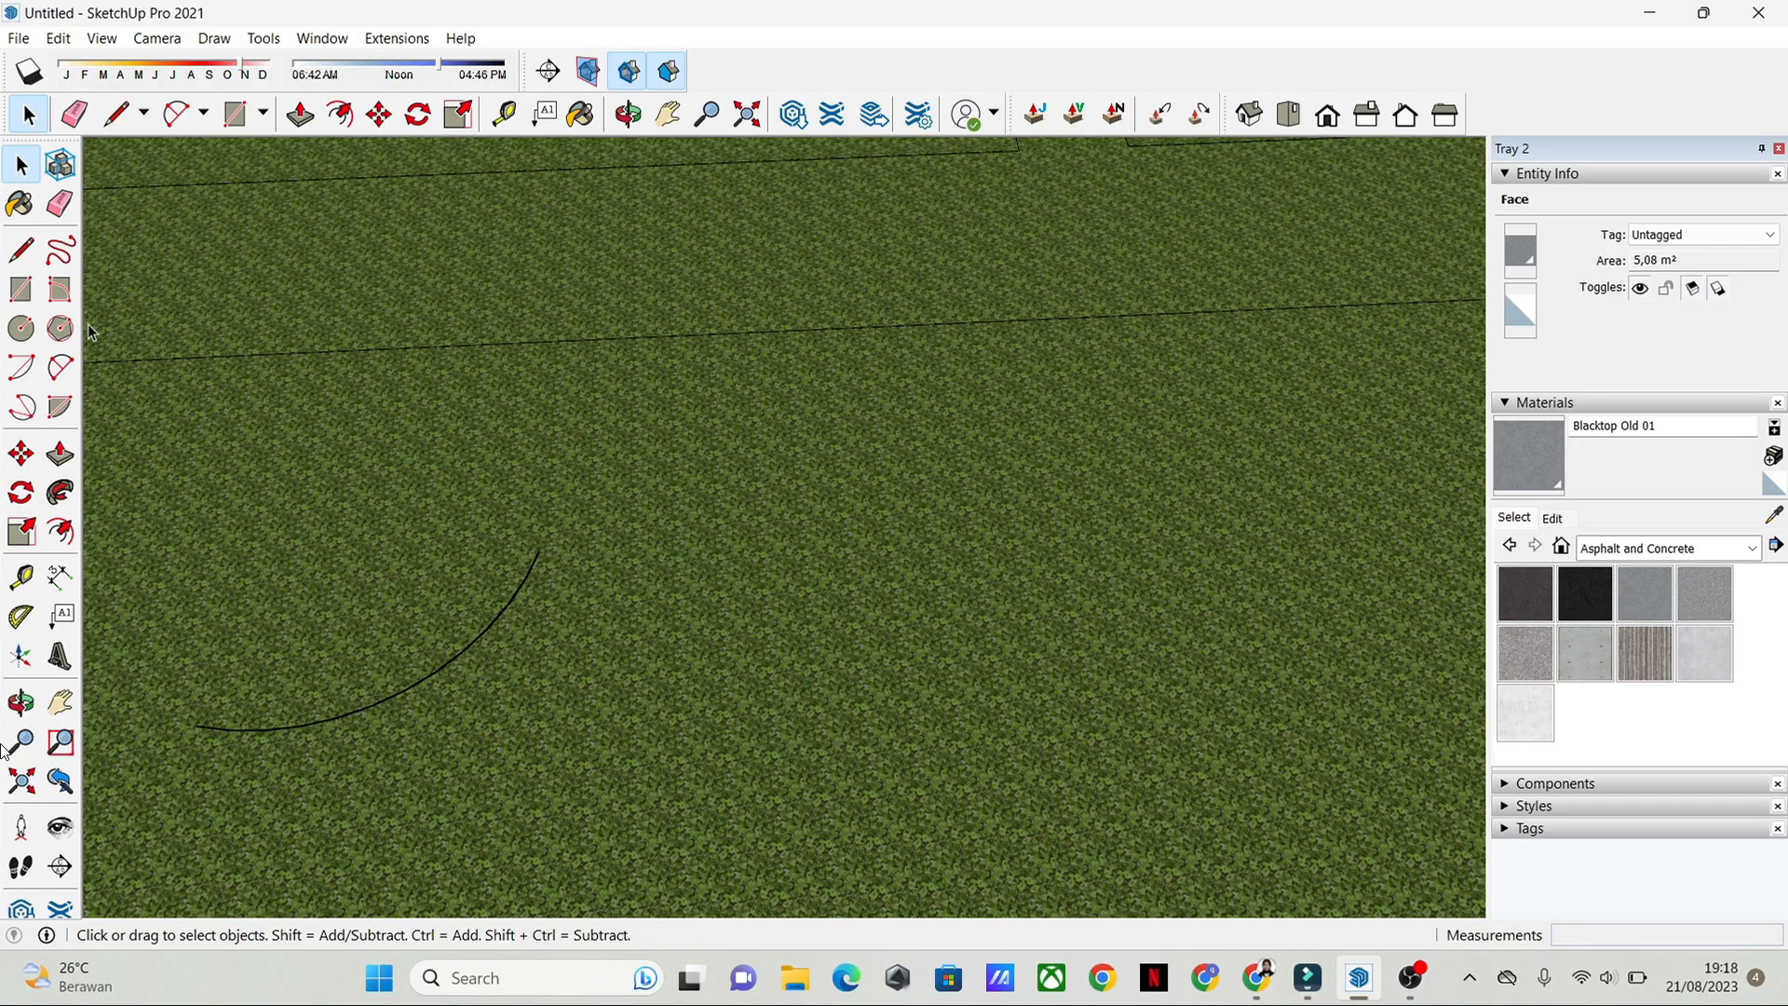
# Step: Draw a two-point arc about 4.4 m long with a bulge of about 0.86 m, continuing the first arc as an S-curve
pyautogui.click(61, 368)
pyautogui.click(539, 550)
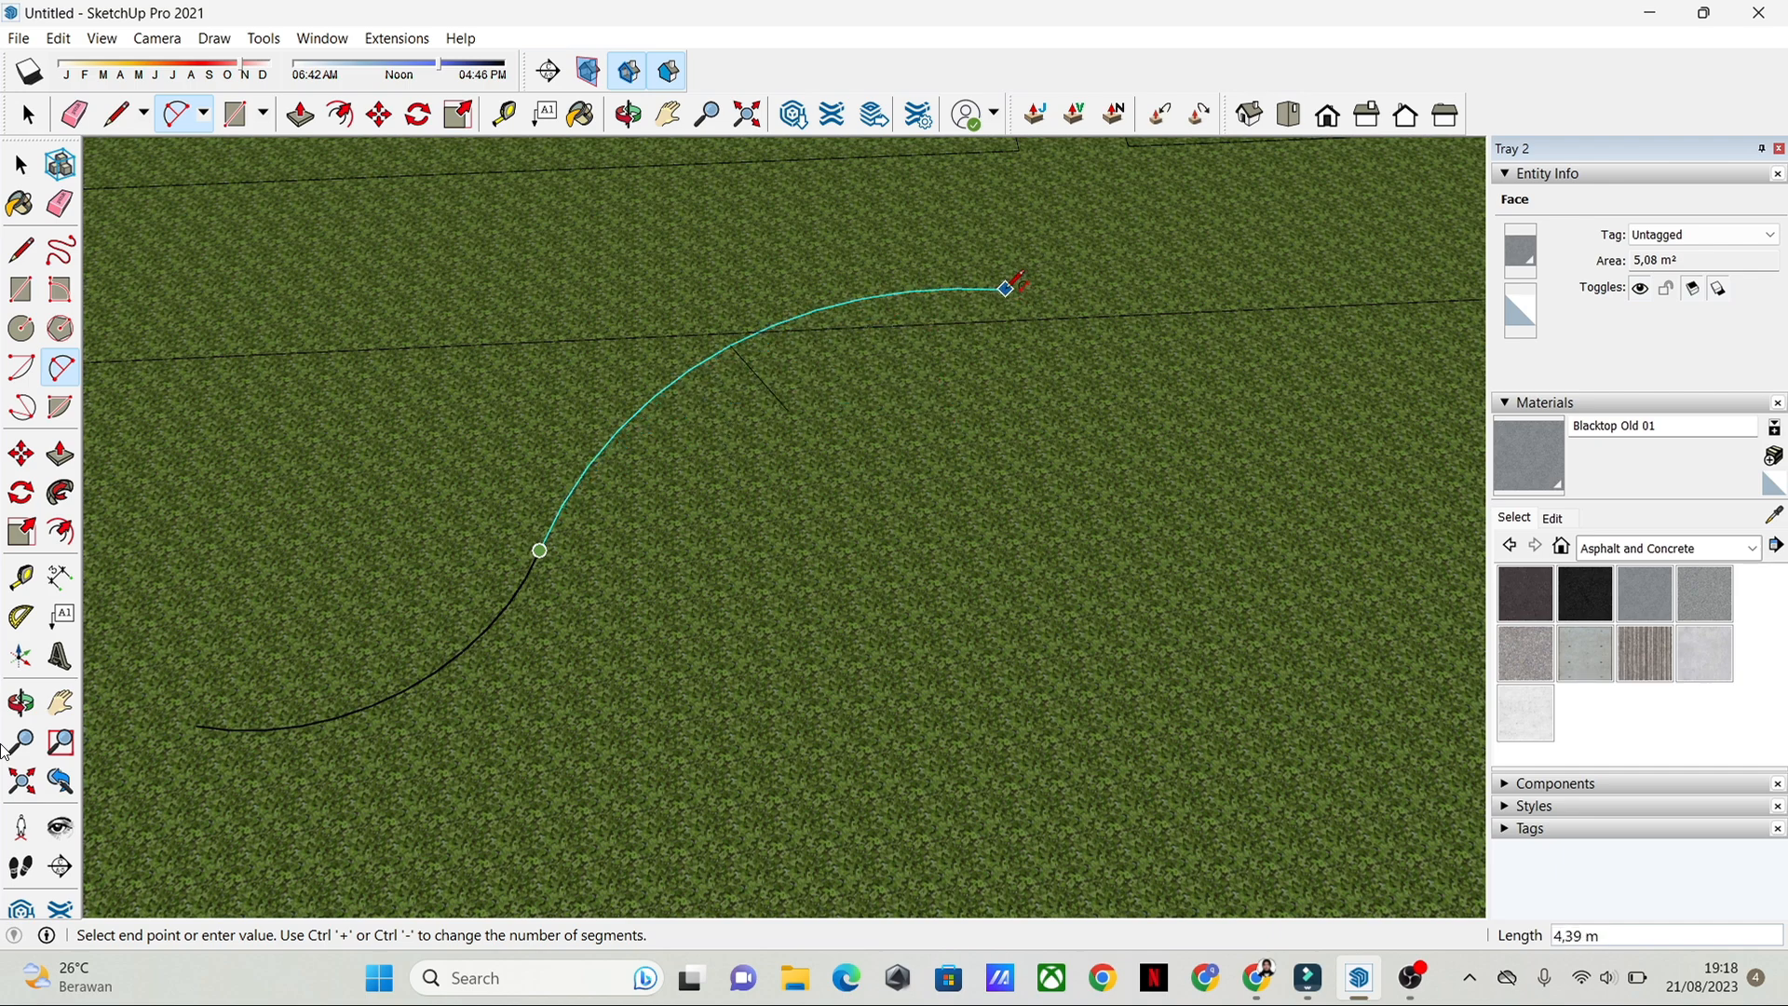
pyautogui.click(1025, 287)
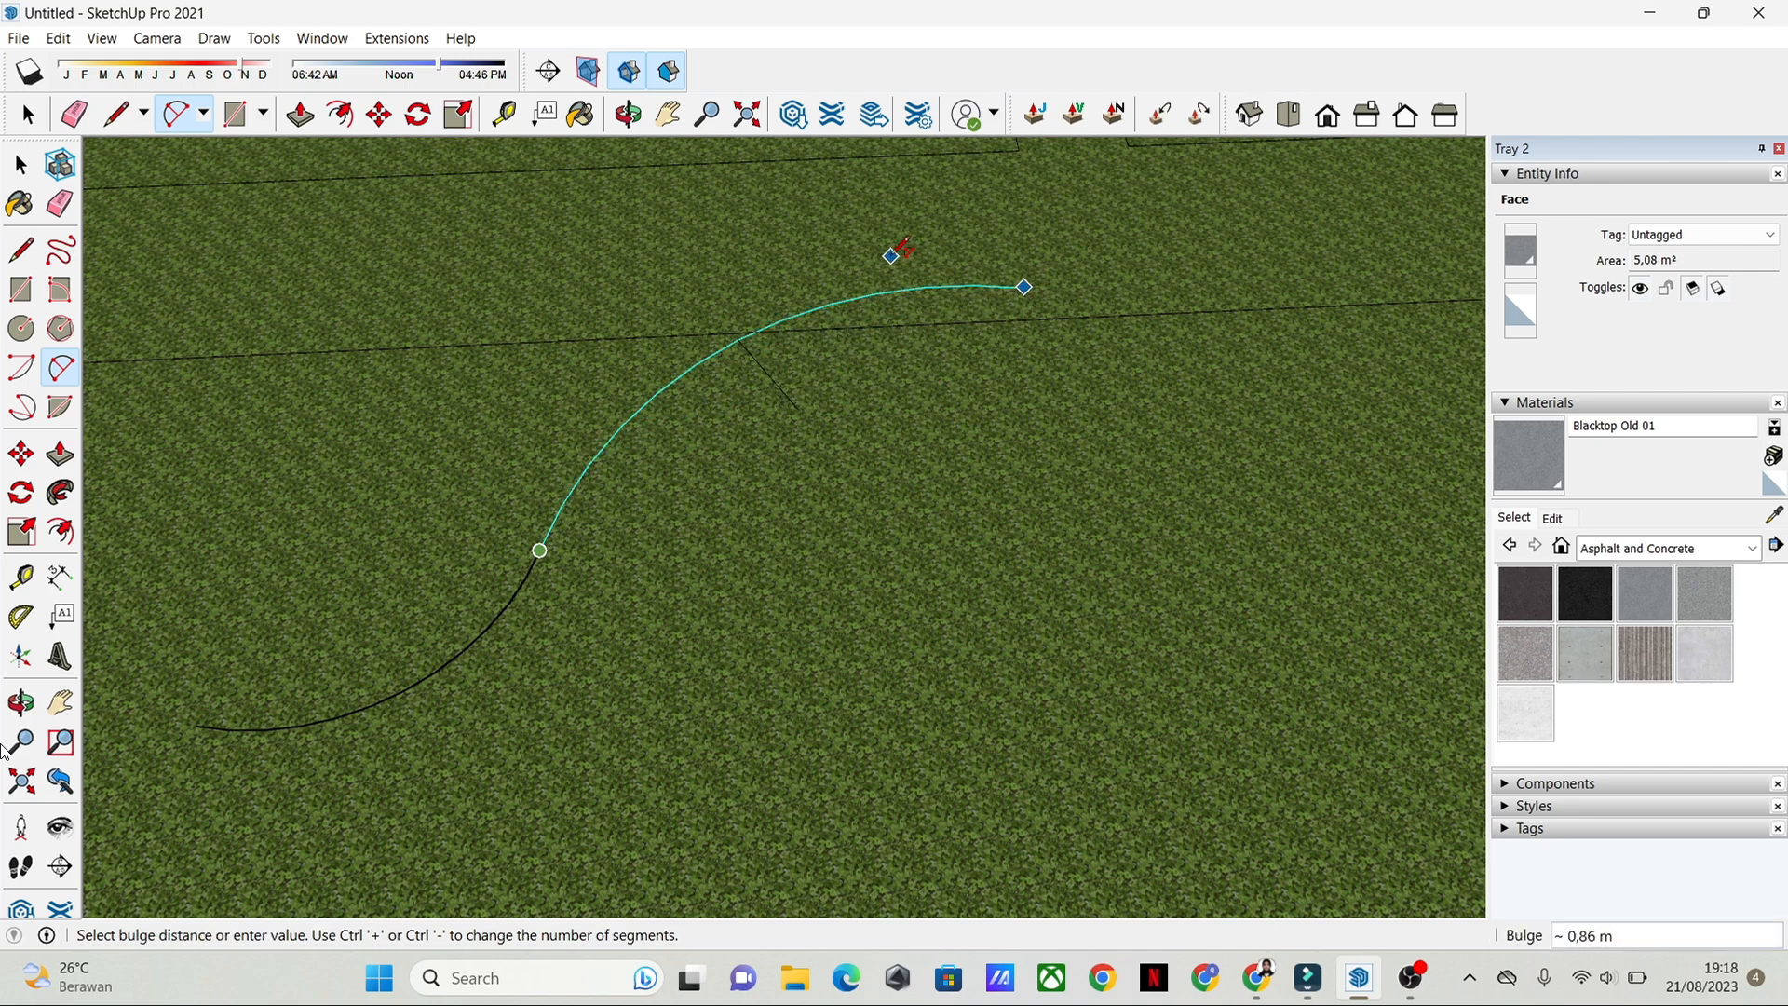
pyautogui.click(902, 247)
pyautogui.press('space')
pyautogui.scroll(3, 646, 613)
pyautogui.scroll(-3, 587, 482)
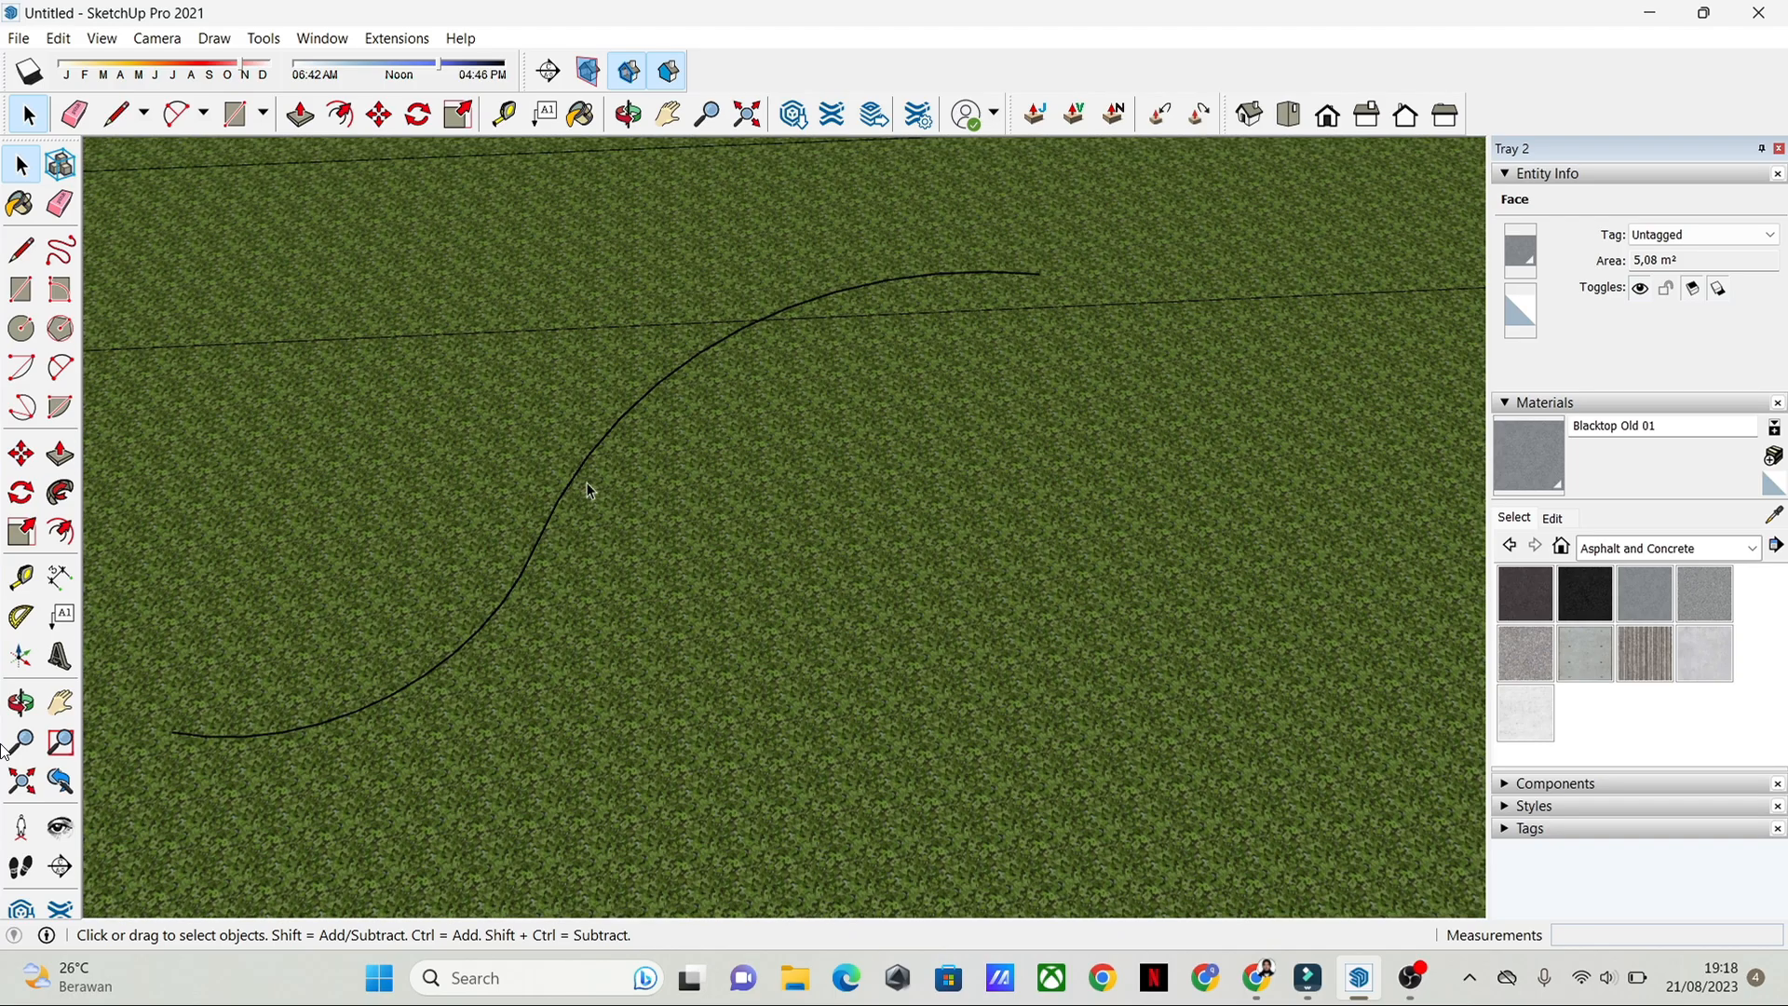
# Step: Offset both arcs of the S-curve together by about 0.9 m to form the second edge of the garden path
pyautogui.click(423, 674)
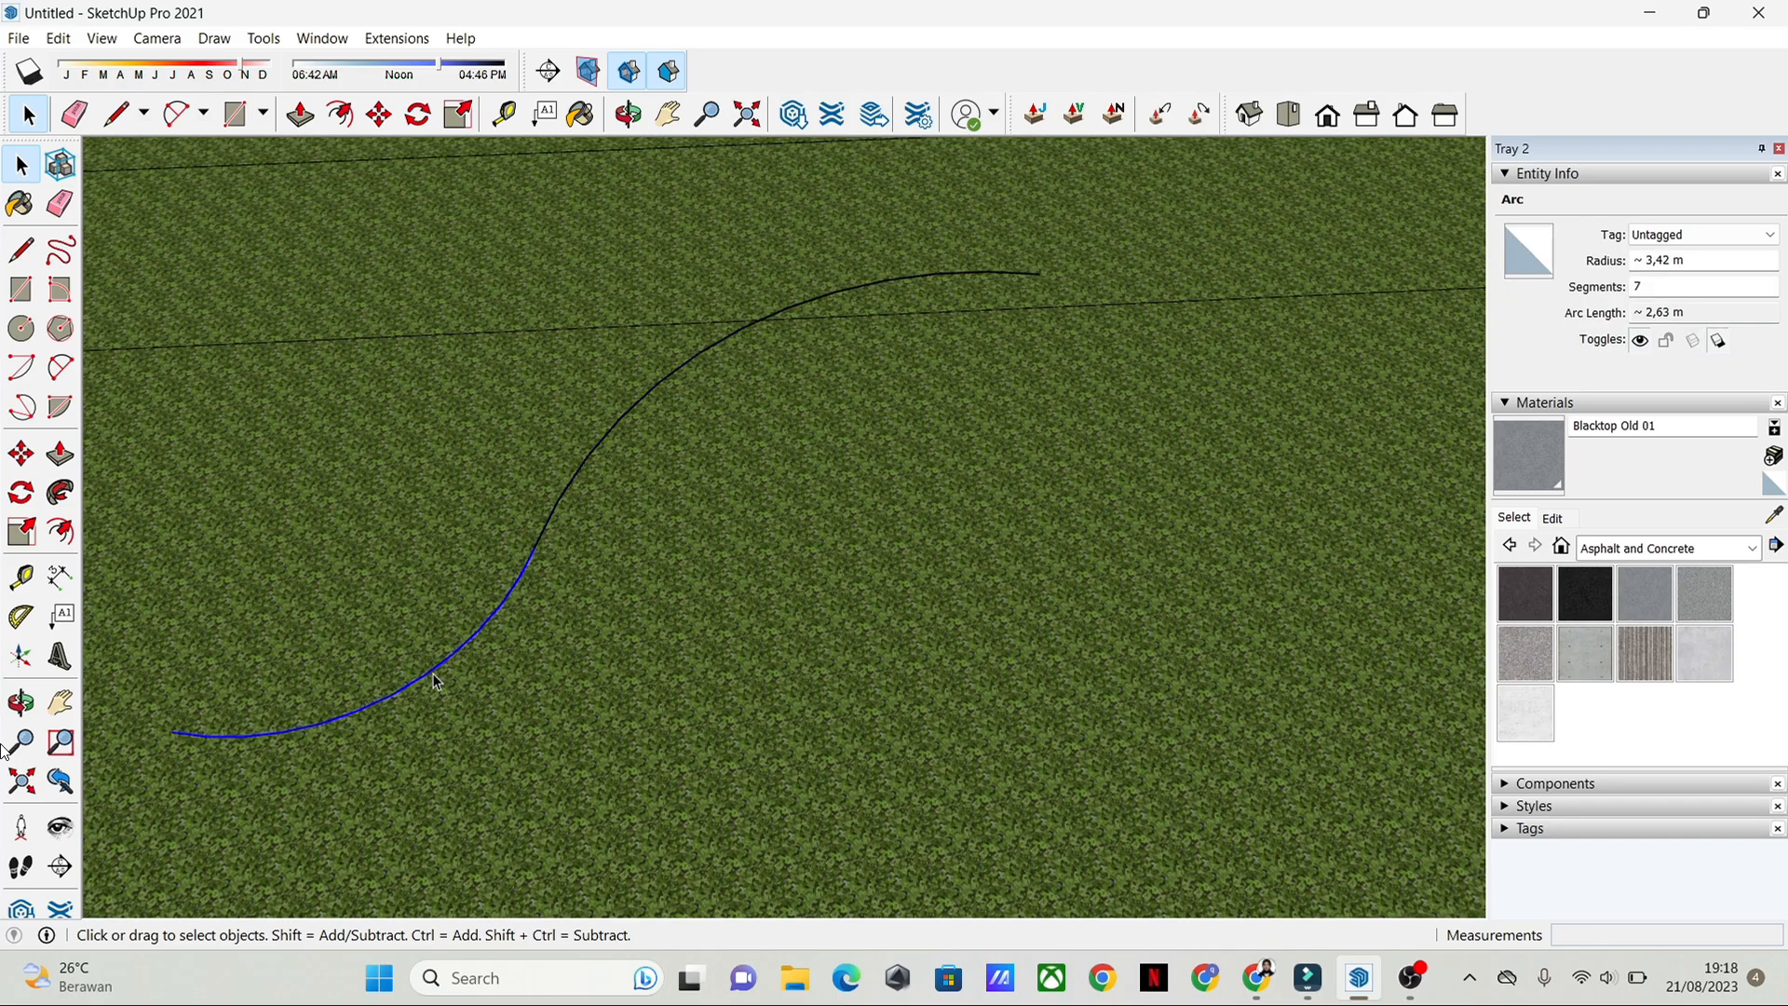
pyautogui.keyDown('shift'); pyautogui.click(835, 288); pyautogui.keyUp('shift')
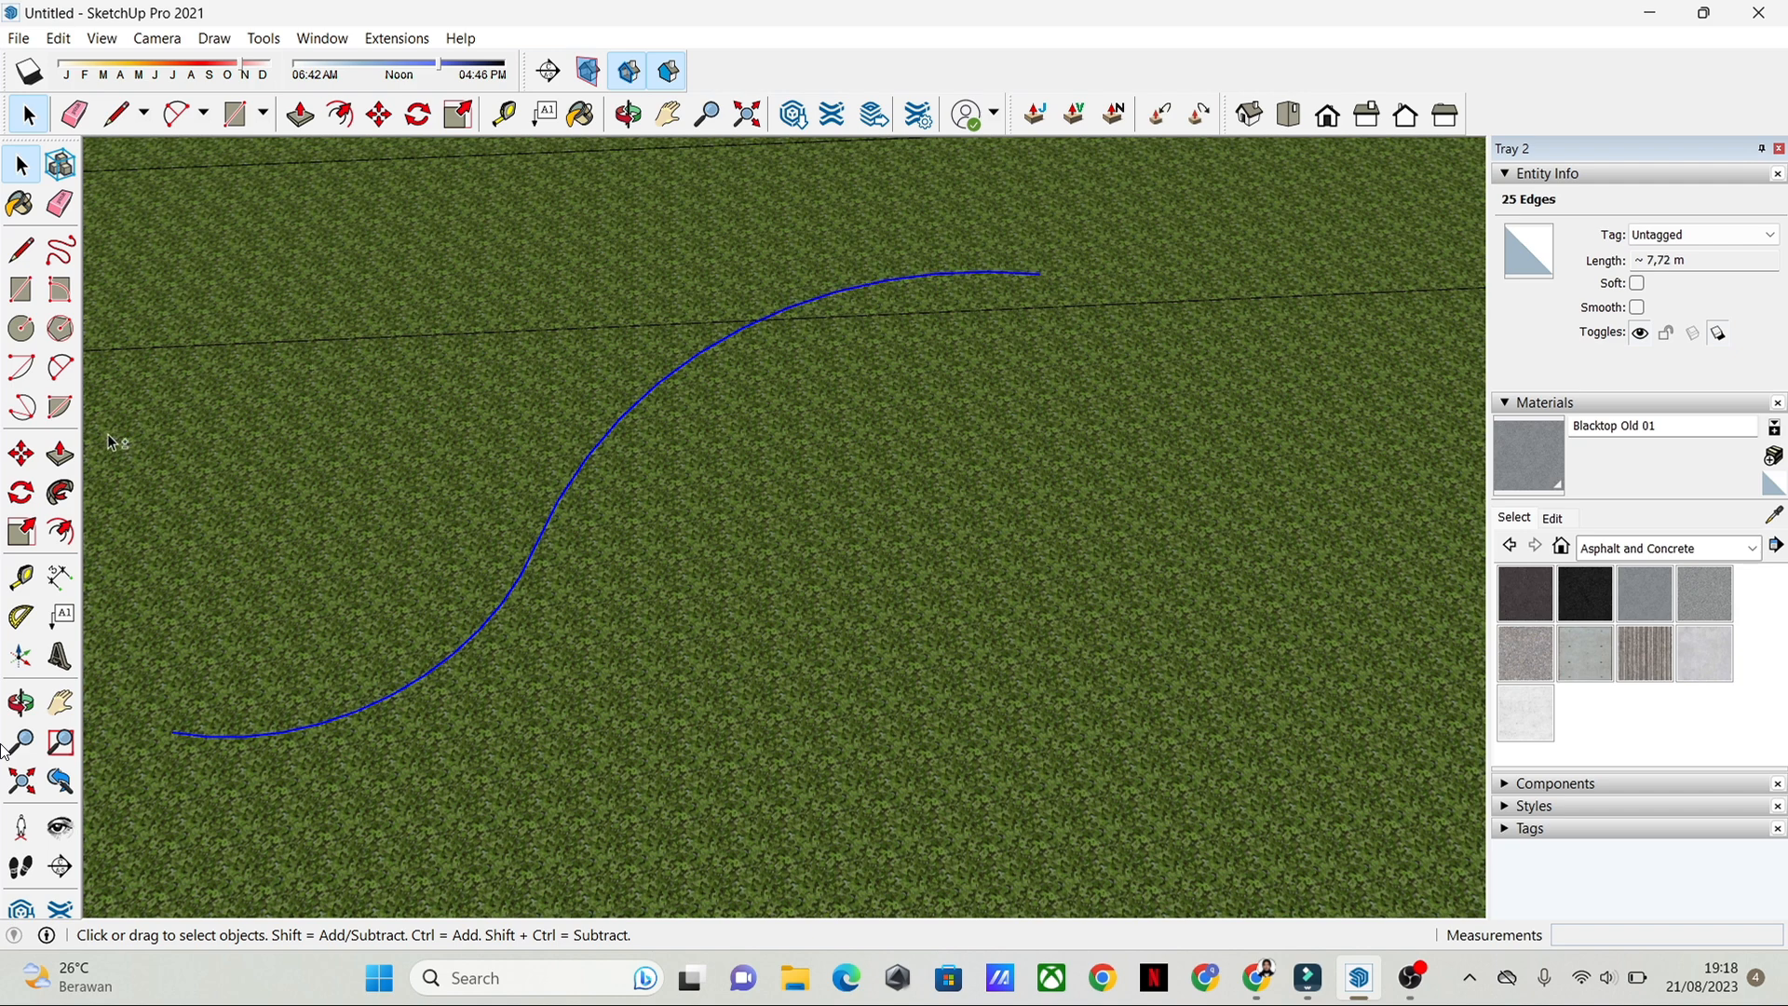
pyautogui.click(60, 531)
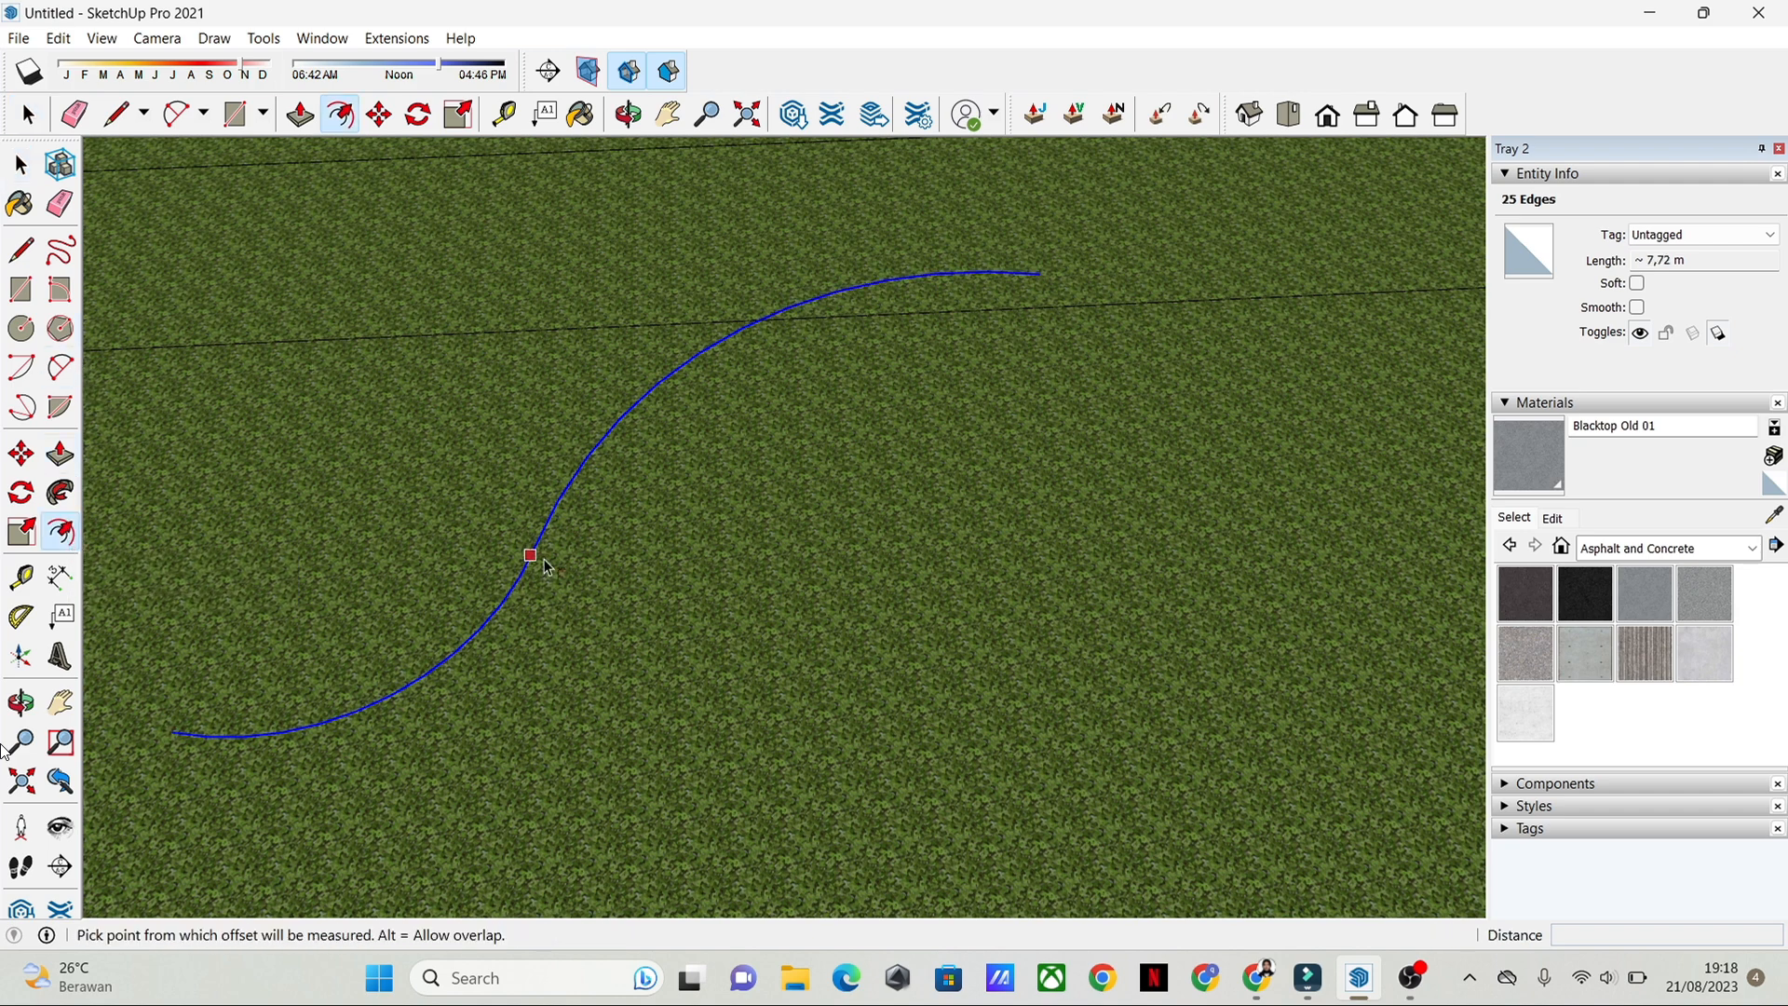
pyautogui.click(533, 555)
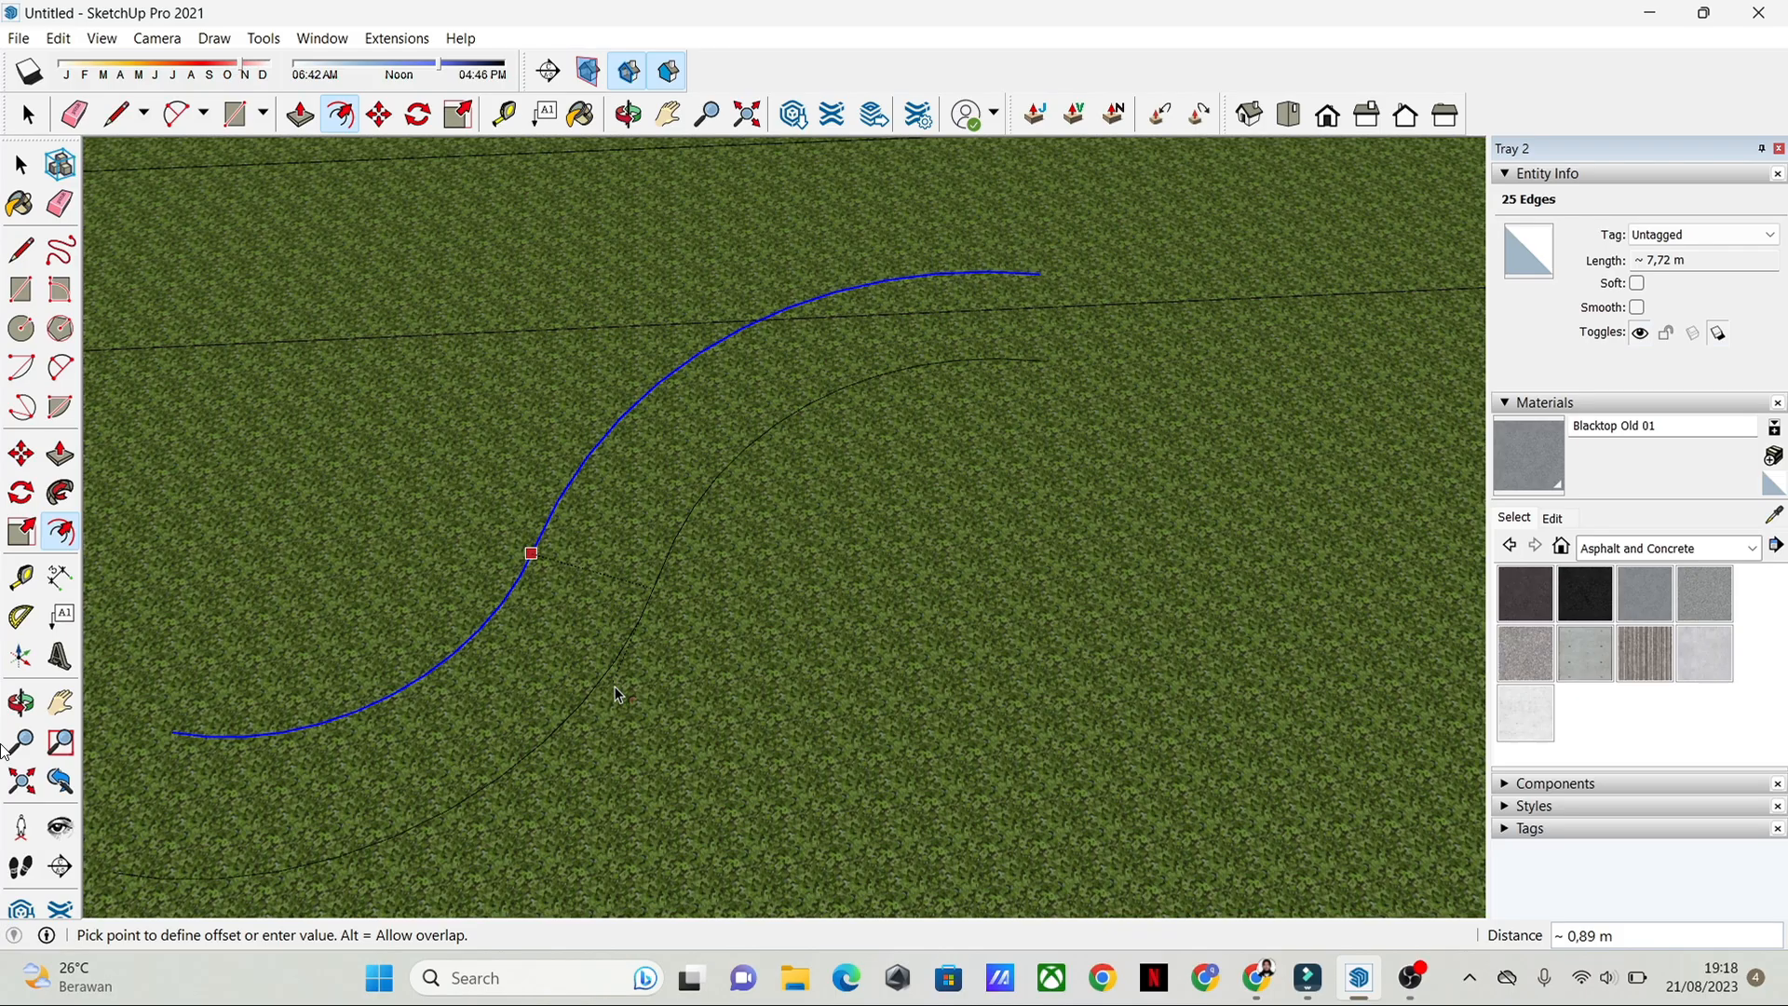
pyautogui.click(627, 704)
pyautogui.press('space')
pyautogui.scroll(-2, 662, 547)
# Step: Erase the empty plot's boundary lines around the S-curve, except the one nearest the pool
pyautogui.click(818, 563)
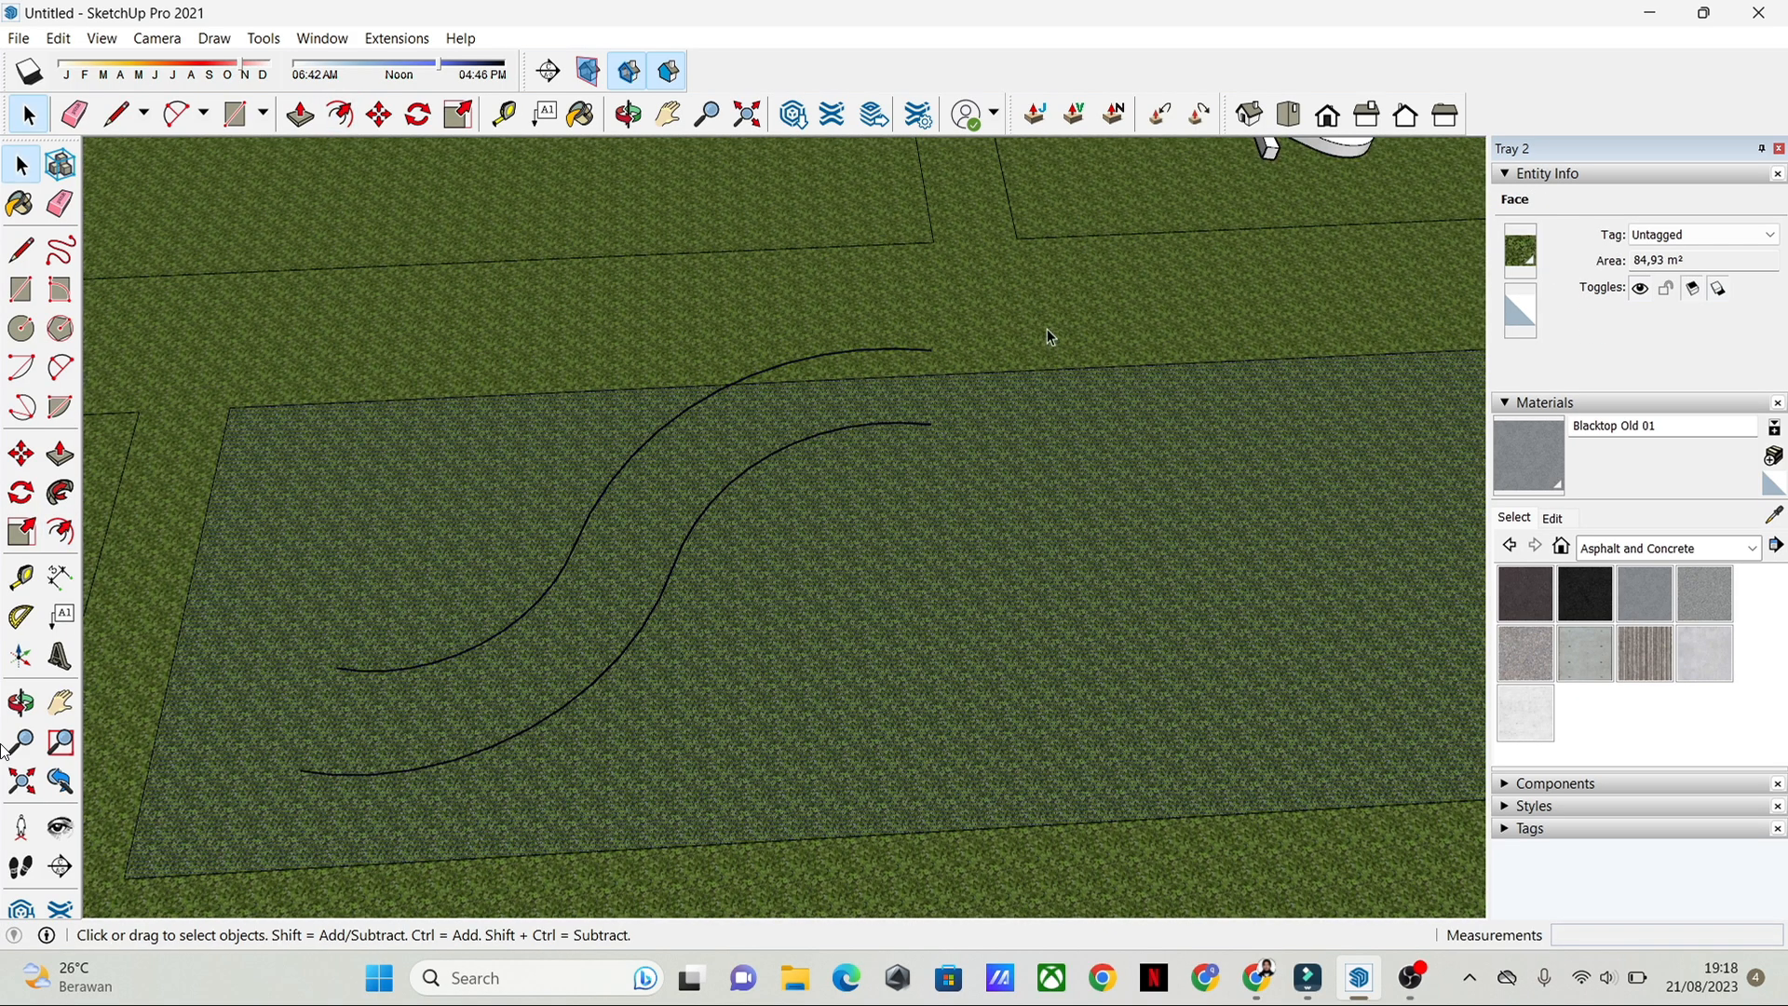
pyautogui.click(60, 203)
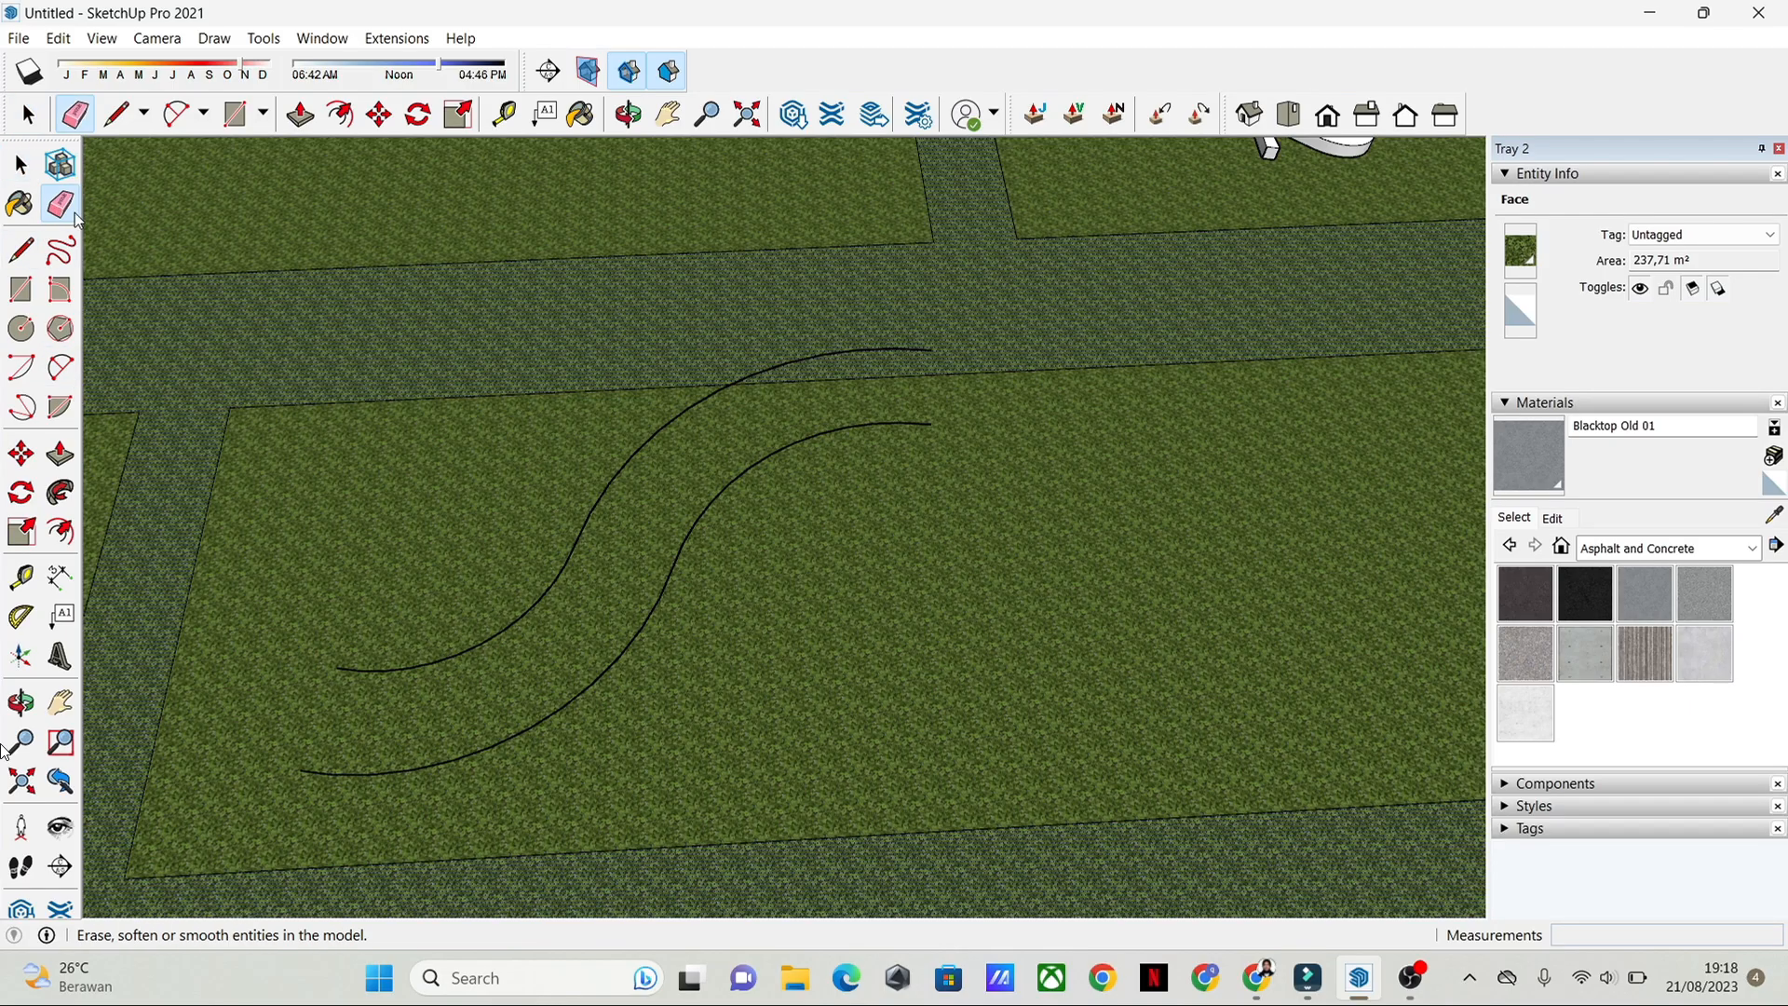
pyautogui.click(943, 372)
pyautogui.click(679, 387)
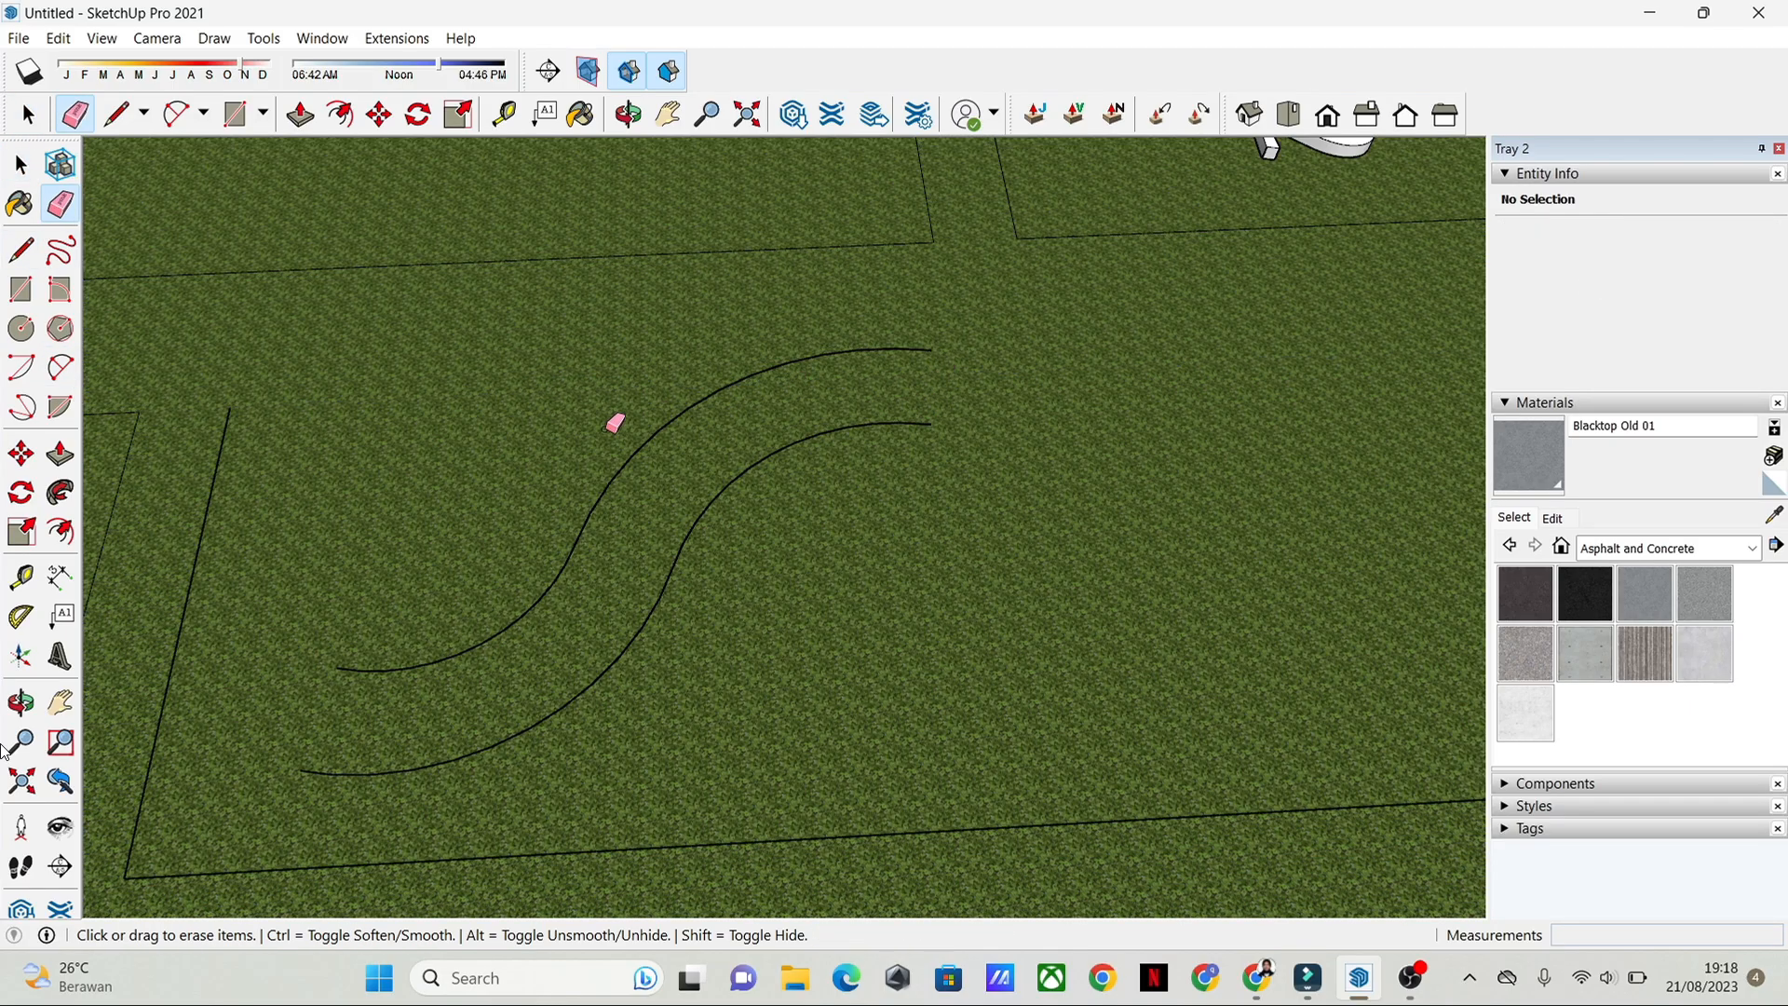
pyautogui.click(204, 543)
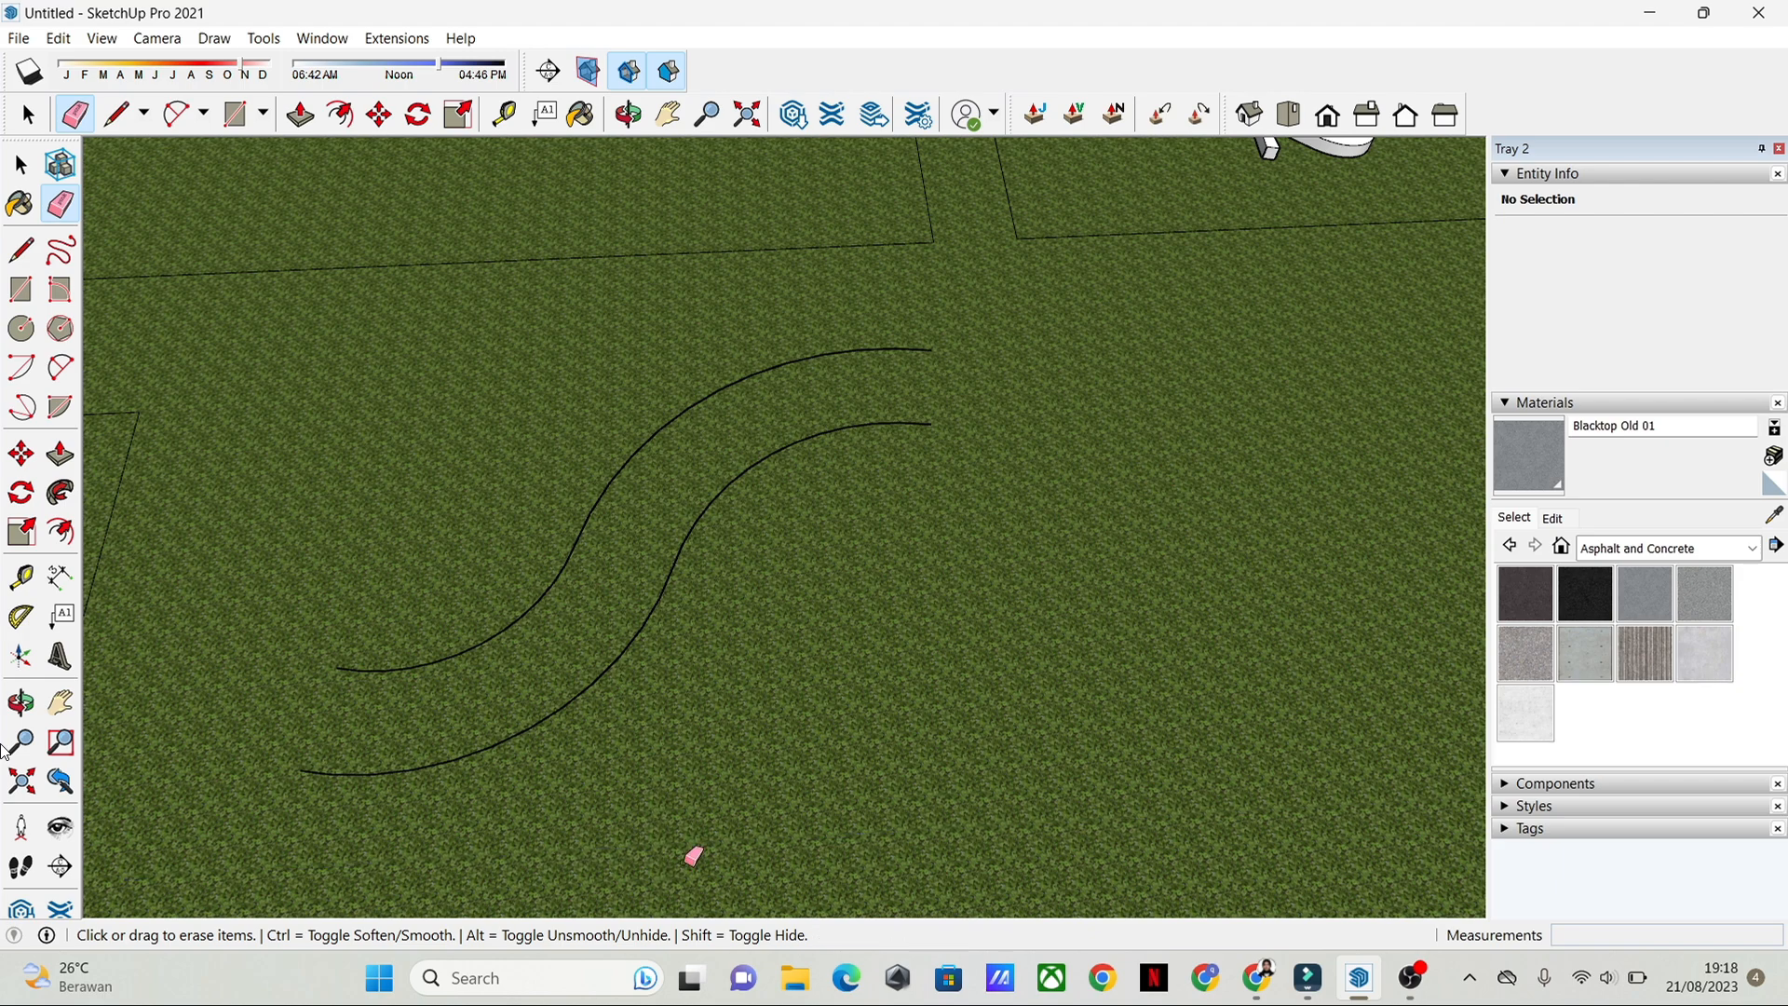
# Step: Close the end of the curved path nearest the Kandang plots with a straight line between the two arc ends
pyautogui.click(21, 249)
pyautogui.scroll(3, 826, 467)
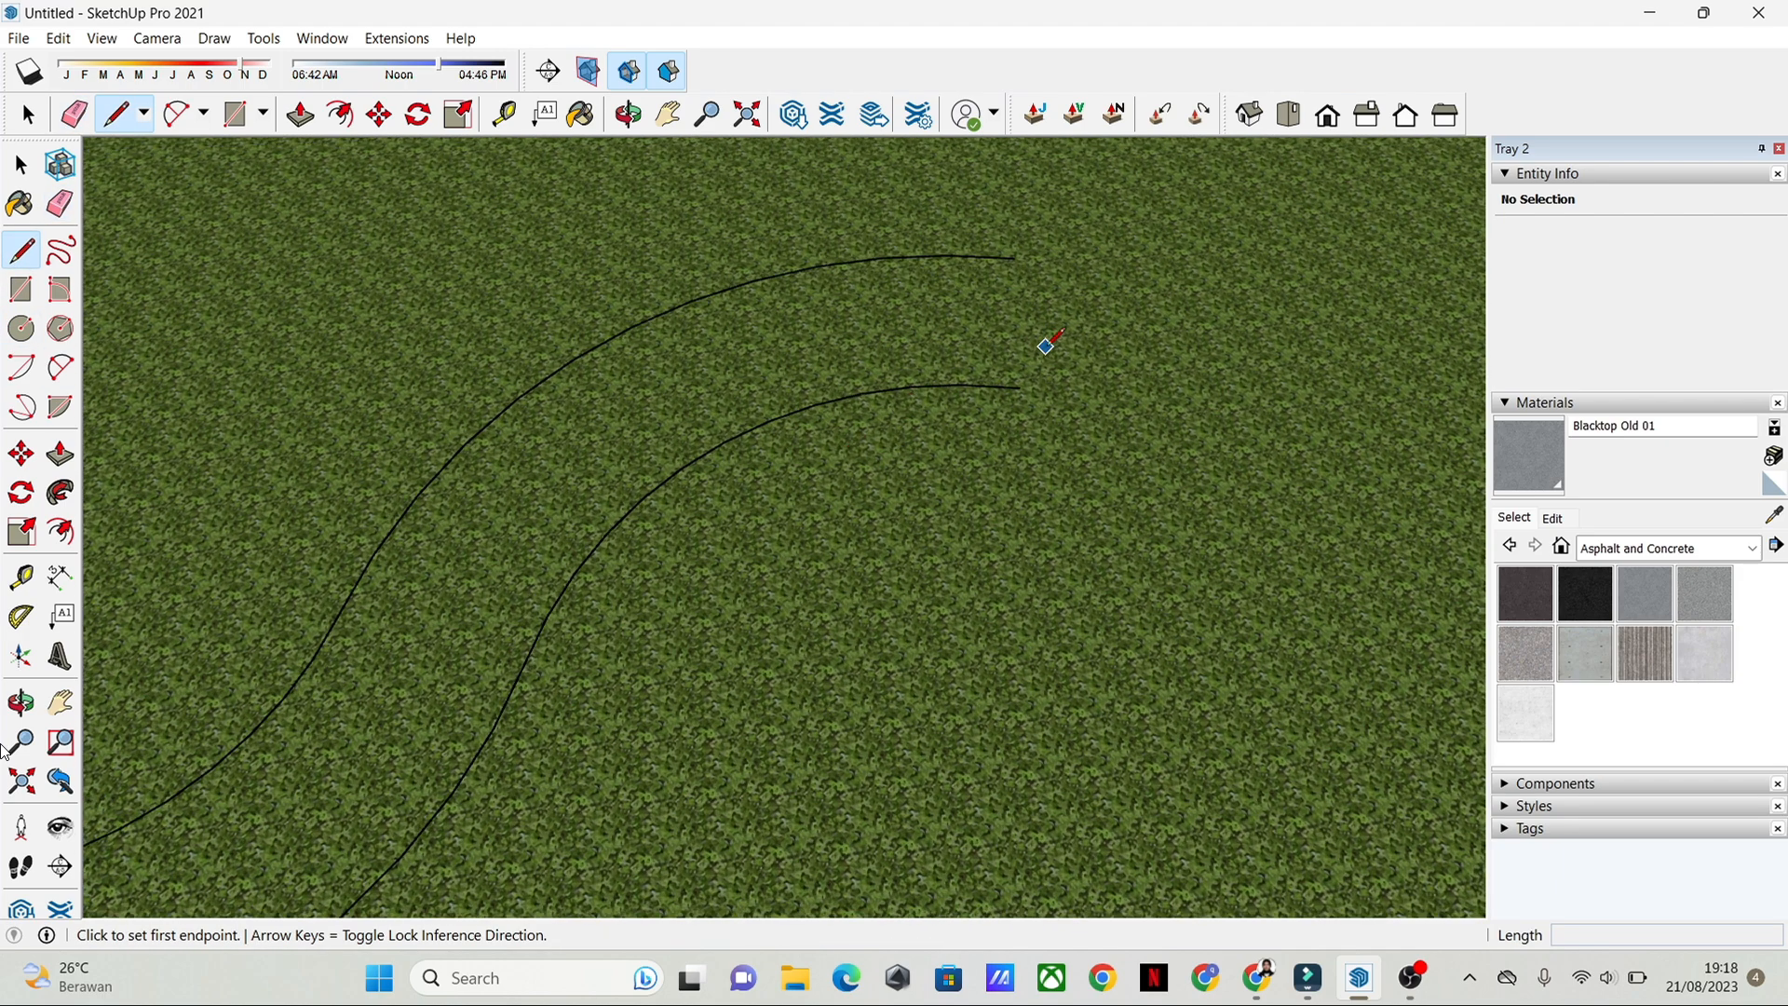
pyautogui.keyDown('shift'); pyautogui.moveTo(1046, 267); pyautogui.dragTo(1030, 439, button='middle'); pyautogui.keyUp('shift')
pyautogui.click(964, 440)
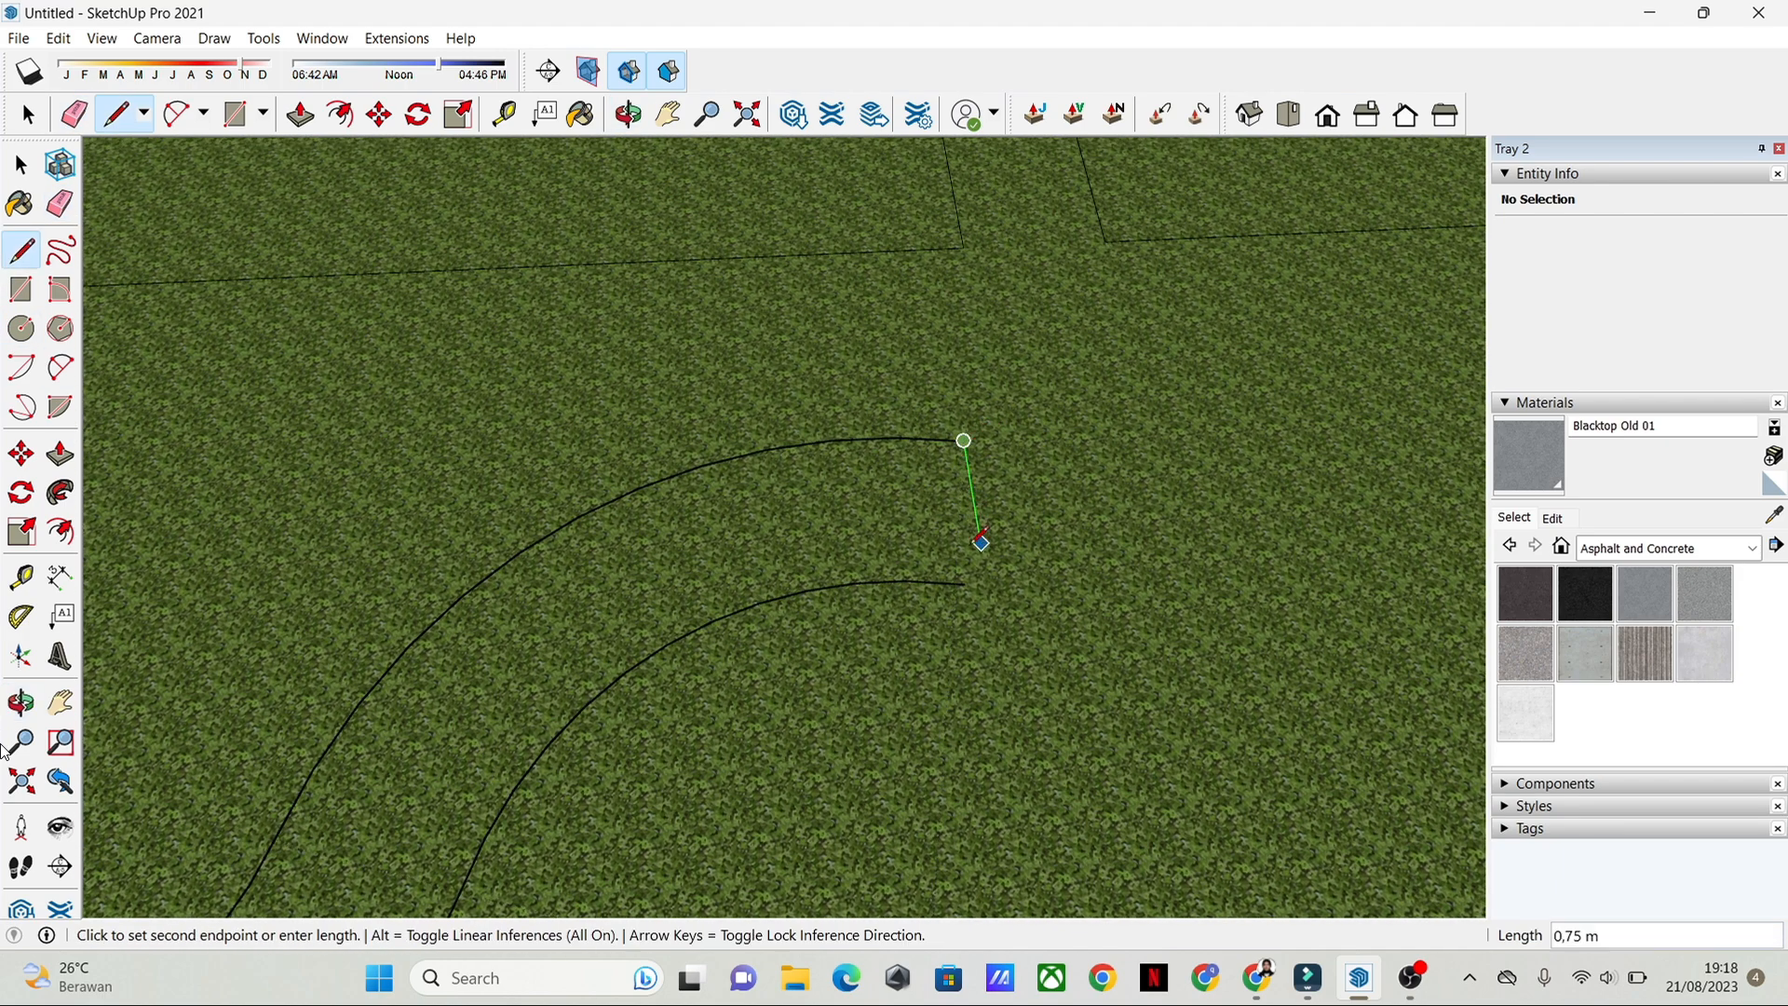
pyautogui.press('Escape')
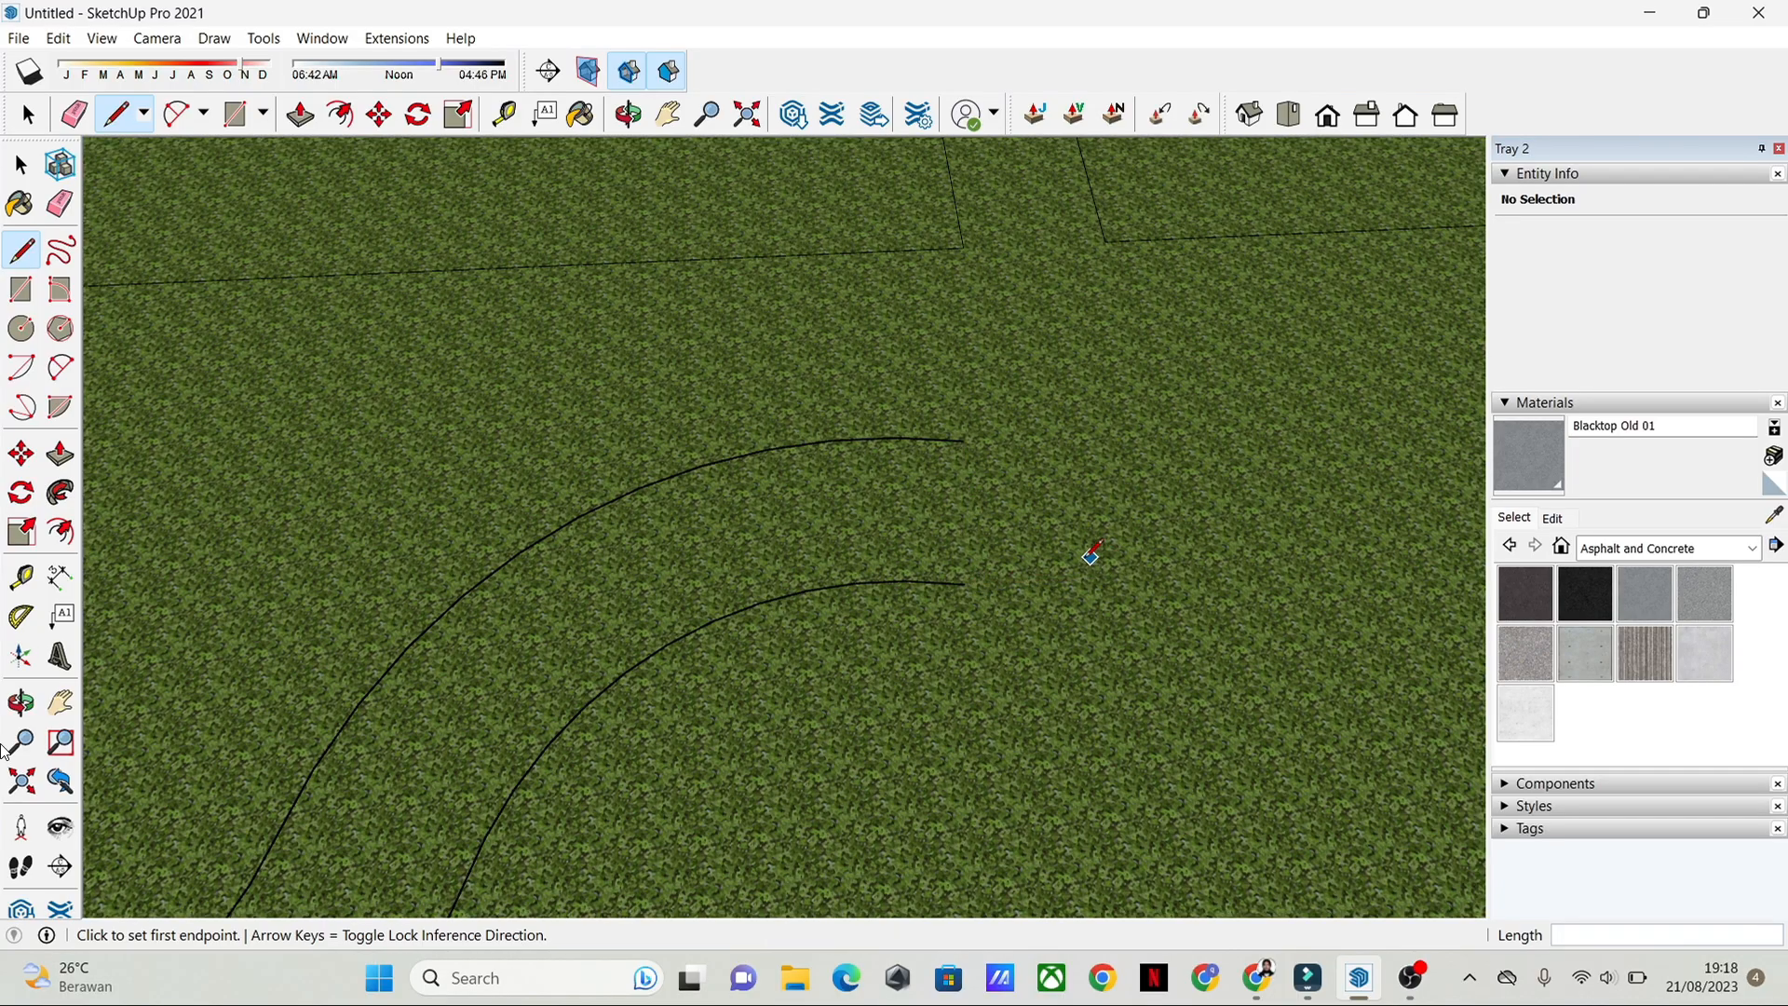
pyautogui.scroll(2, 1004, 497)
pyautogui.moveTo(1003, 497); pyautogui.dragTo(930, 367, button='middle')
pyautogui.click(932, 372)
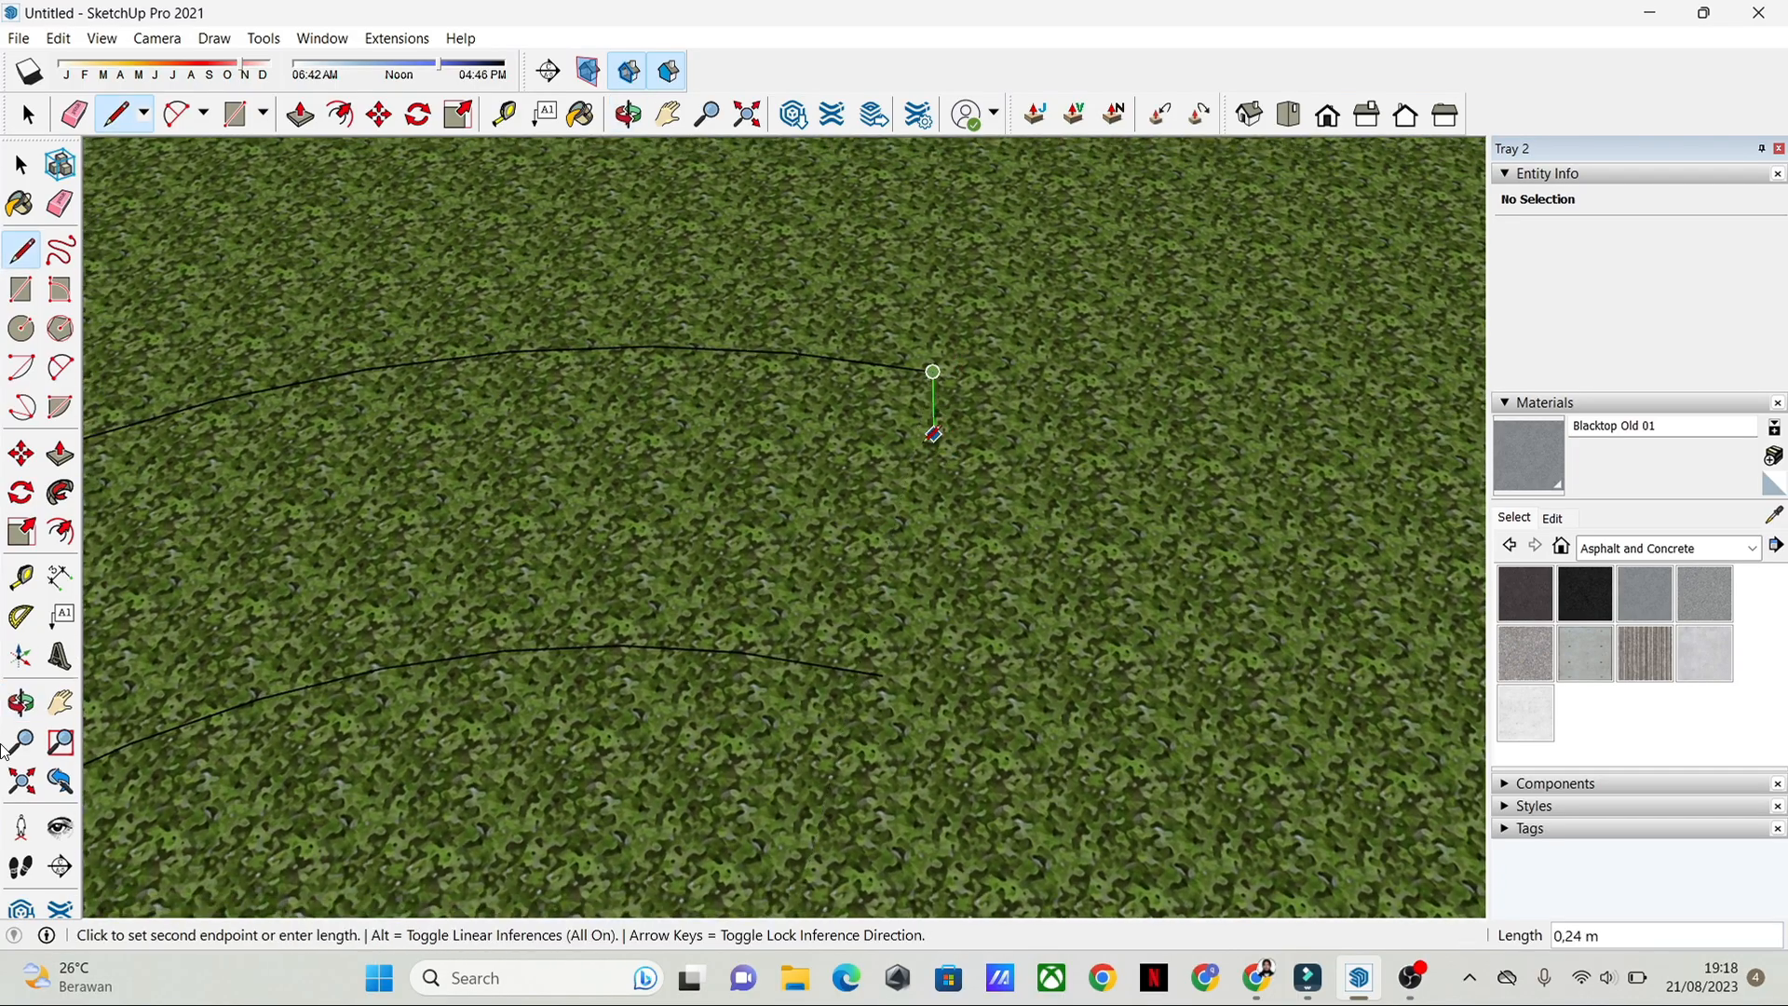
pyautogui.click(884, 676)
pyautogui.press('space')
pyautogui.scroll(-4, 717, 563)
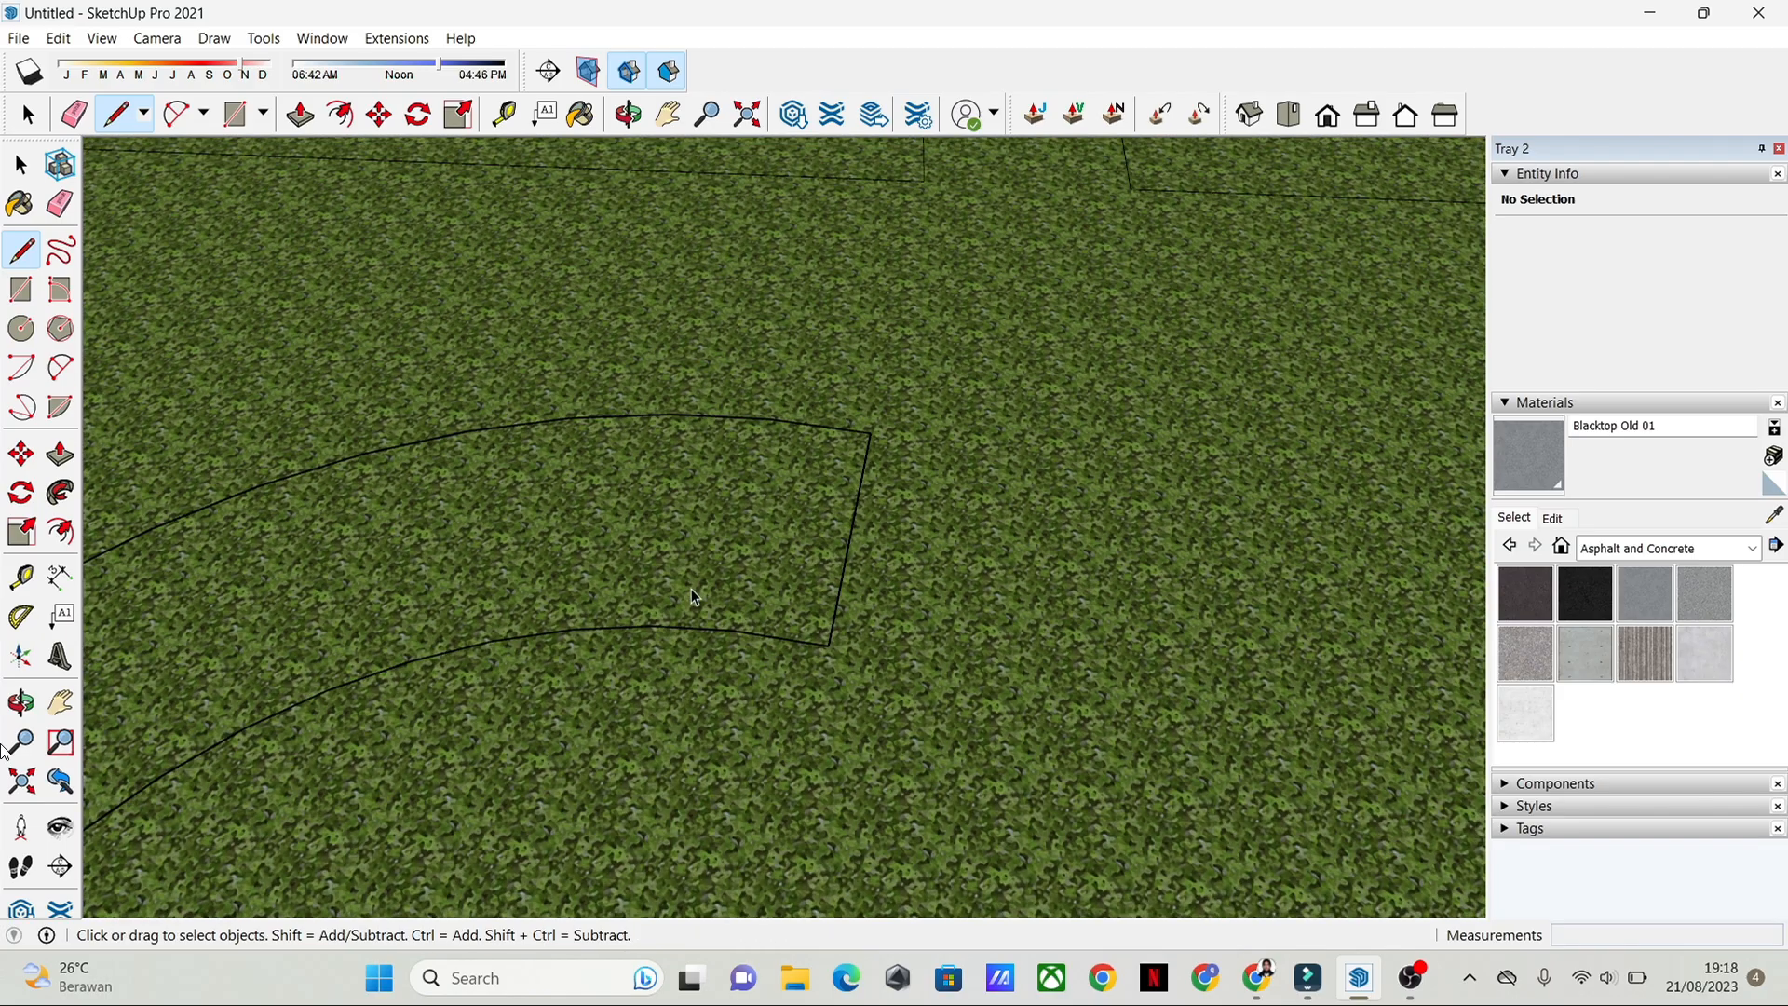
# Step: Close the path's other end, on the parking plot side, with a straight line between the two arc ends
pyautogui.moveTo(512, 659)
pyautogui.keyDown('shift'); pyautogui.mouseDown(button='middle')
pyautogui.moveTo(492, 657)
pyautogui.moveTo(684, 685)
pyautogui.moveTo(1062, 577)
pyautogui.moveTo(723, 670)
pyautogui.moveTo(840, 606)
pyautogui.moveTo(821, 575)
pyautogui.mouseUp(button='middle'); pyautogui.keyUp('shift')
pyautogui.click(20, 250)
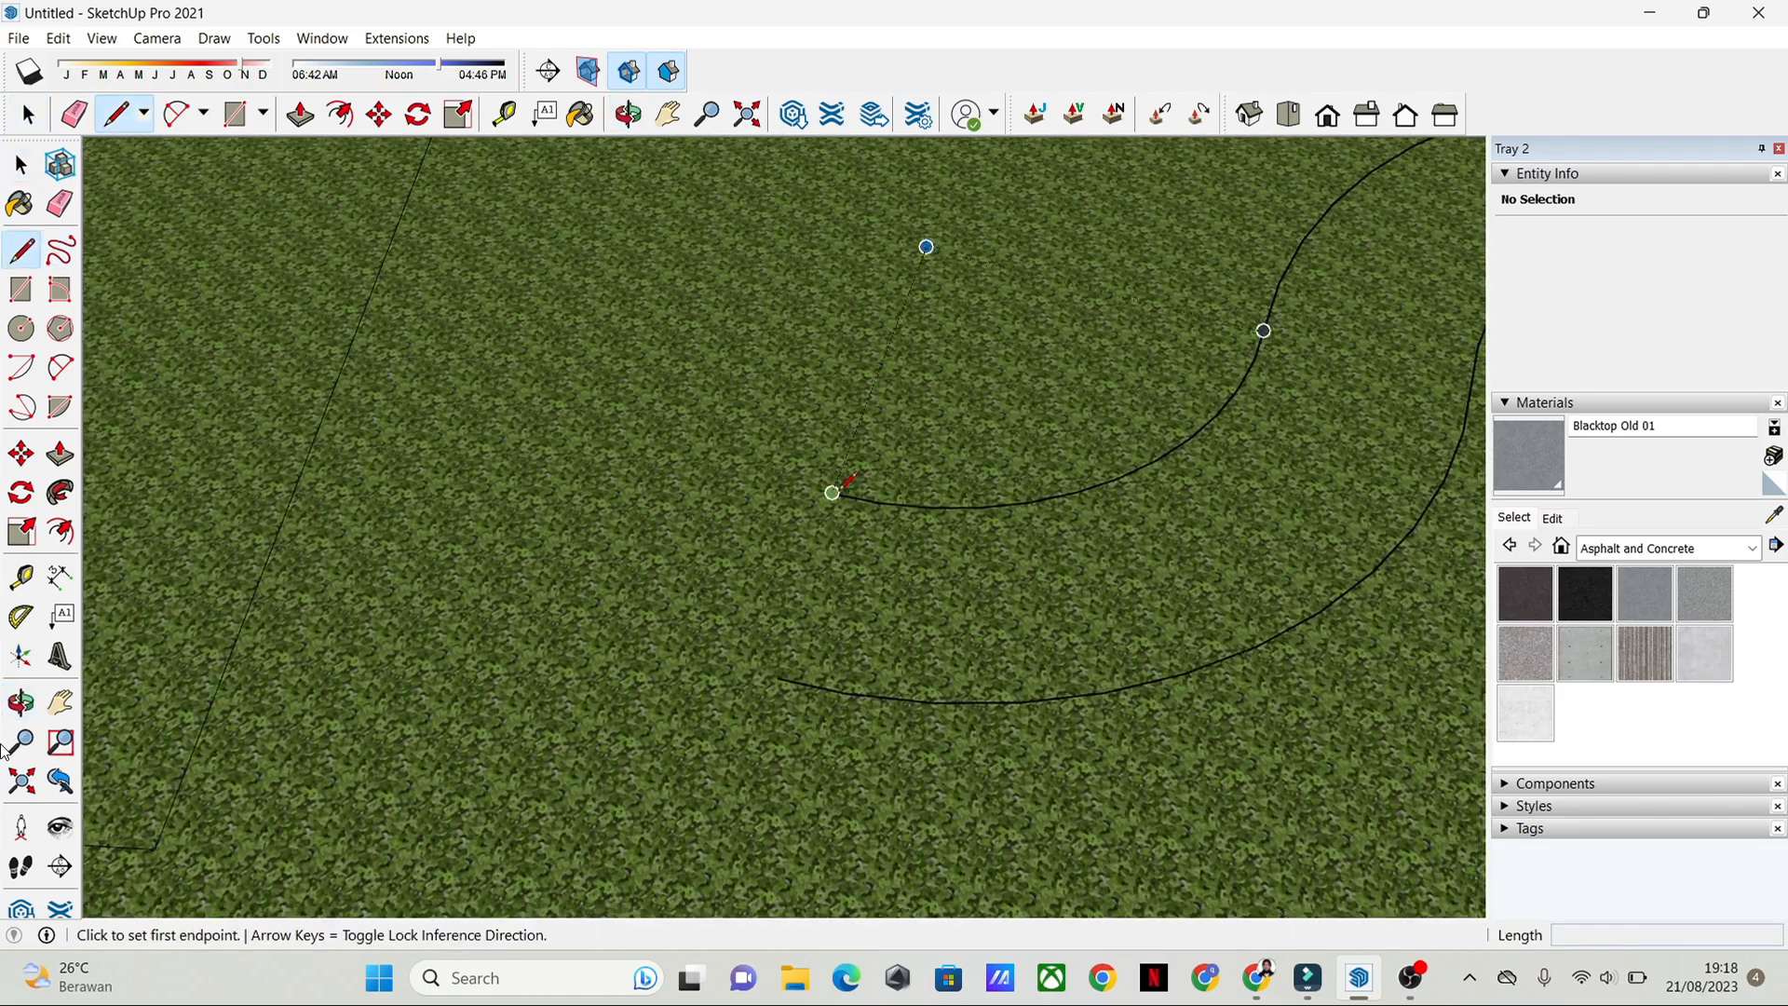
pyautogui.click(831, 495)
pyautogui.click(782, 685)
pyautogui.scroll(-2, 1226, 559)
pyautogui.keyDown('shift'); pyautogui.moveTo(1226, 560); pyautogui.dragTo(599, 707, button='middle'); pyautogui.keyUp('shift')
pyautogui.press('space')
# Step: Paint the curved path with Pavers with Grass Herringbone from the Landscaping, Fencing and Vegetation materials
pyautogui.click(755, 596)
pyautogui.click(1714, 548)
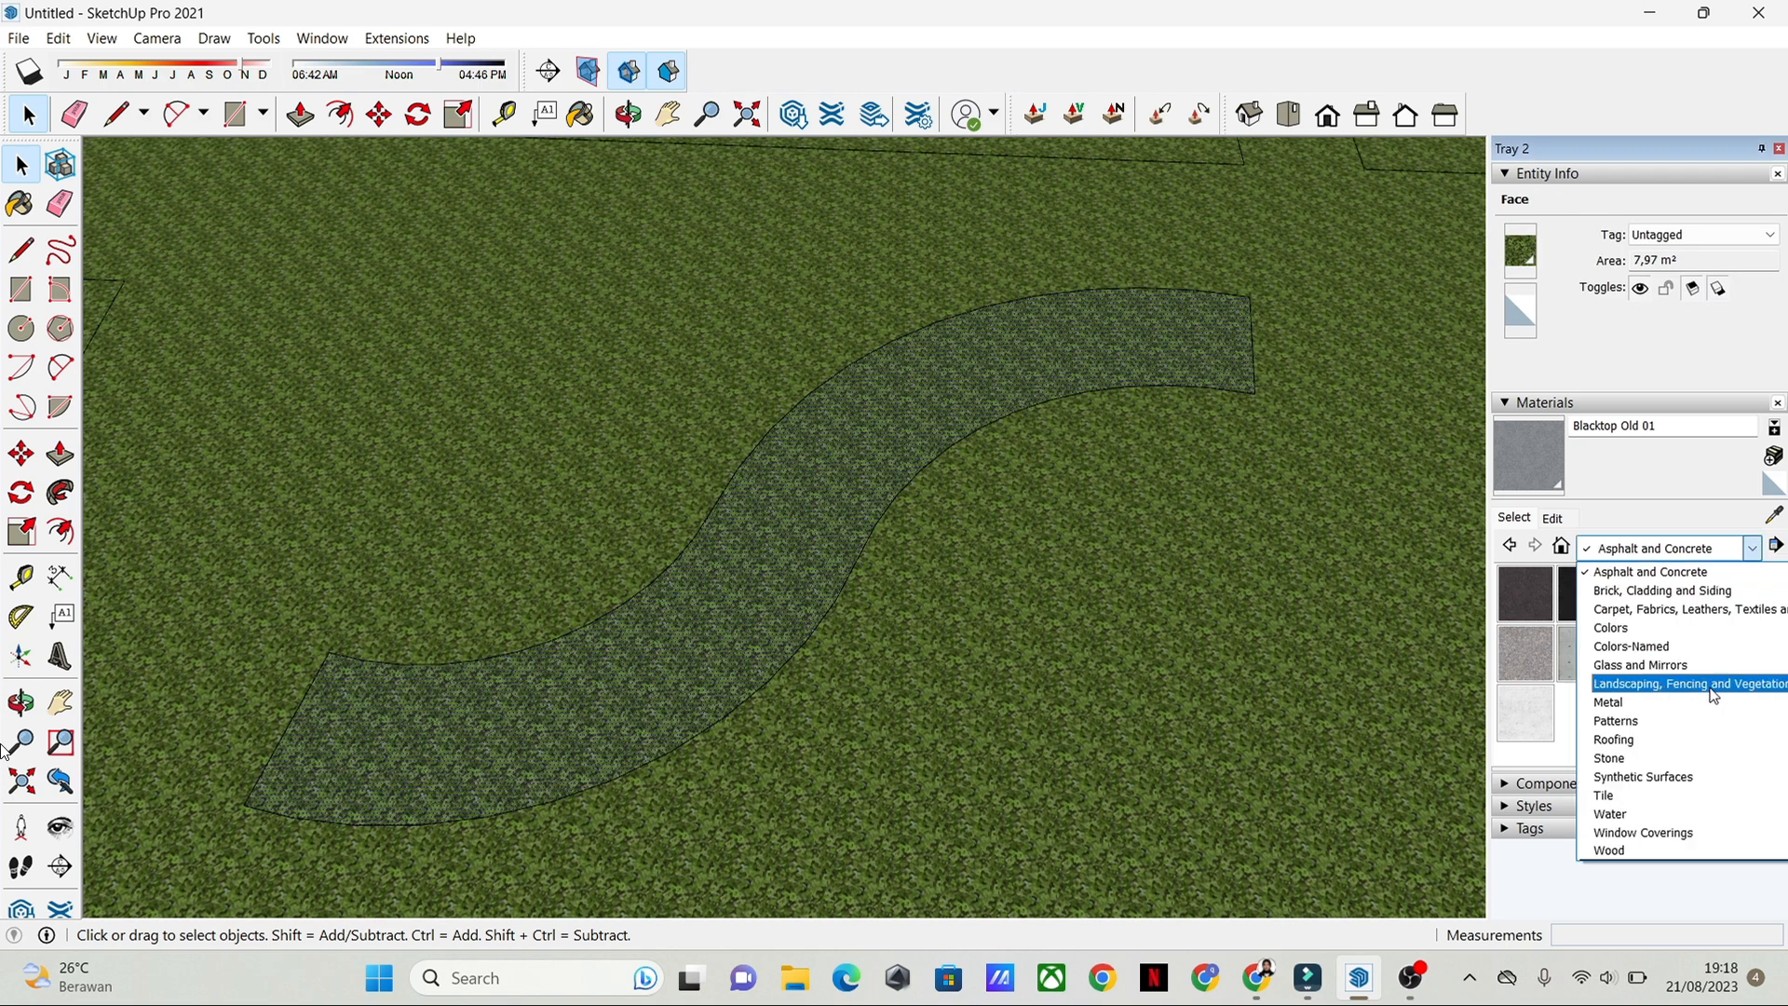
pyautogui.click(1690, 589)
pyautogui.click(1714, 549)
pyautogui.click(1634, 683)
pyautogui.scroll(-5, 1632, 682)
pyautogui.click(1632, 682)
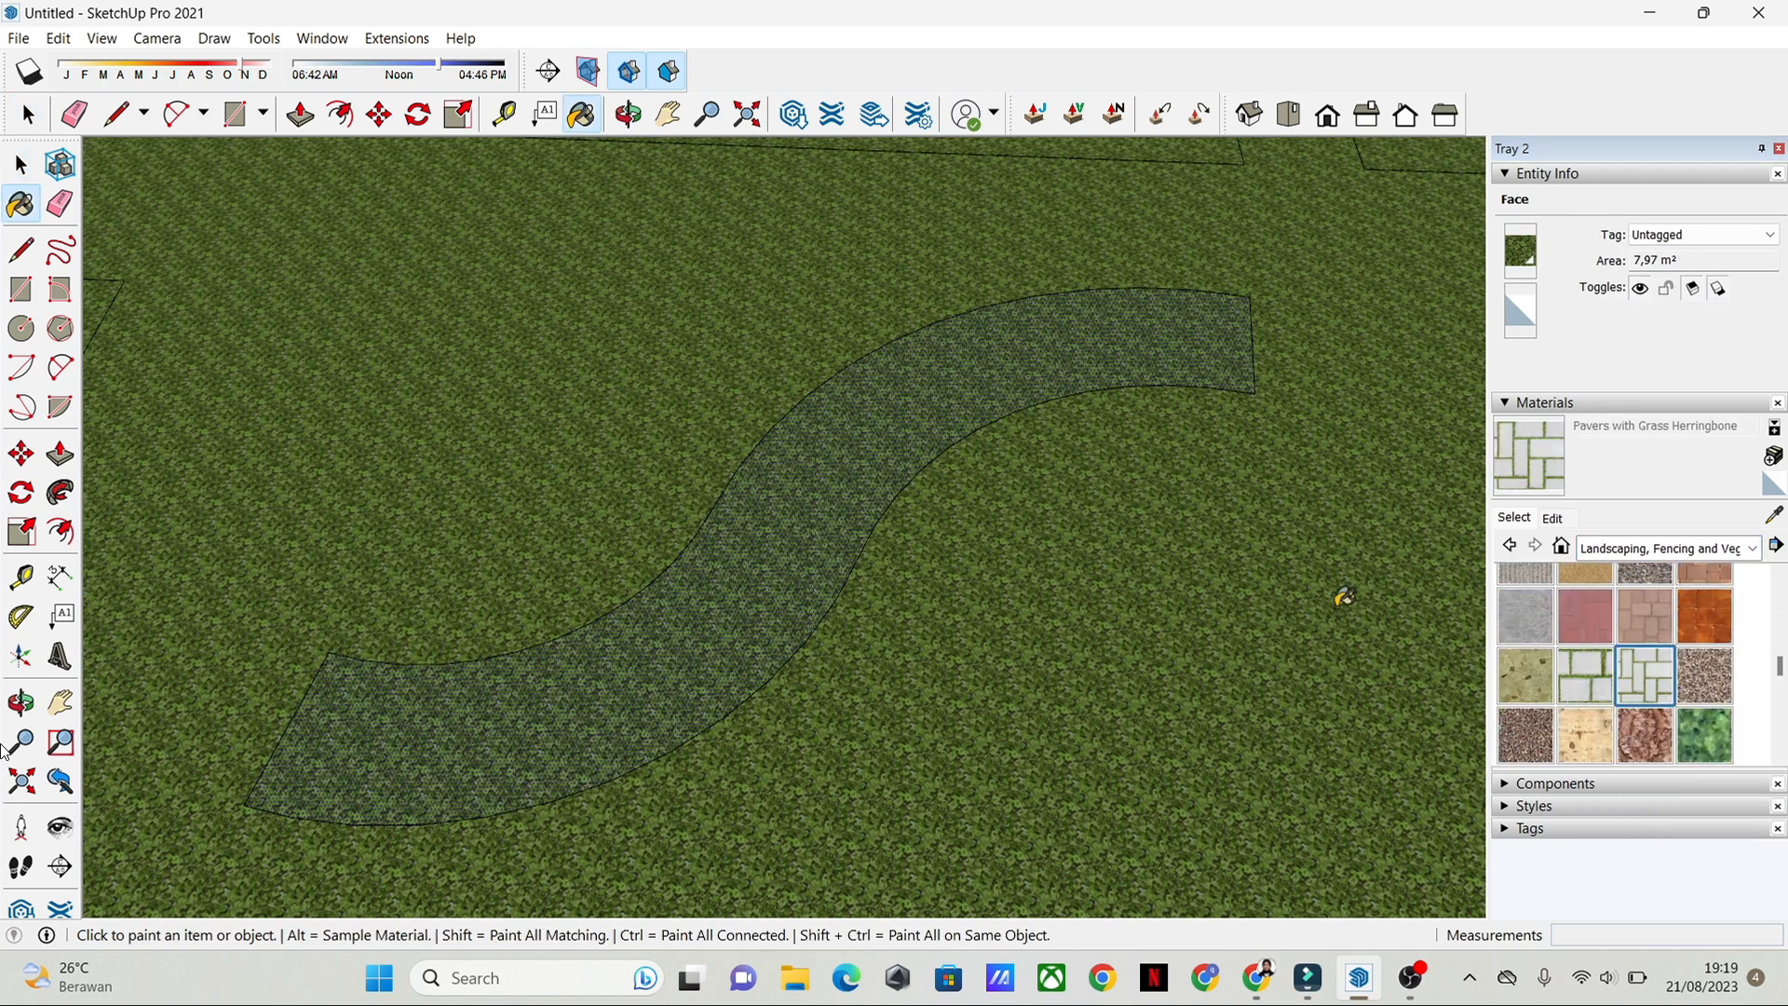
pyautogui.click(974, 375)
pyautogui.scroll(-8, 998, 535)
pyautogui.press('space')
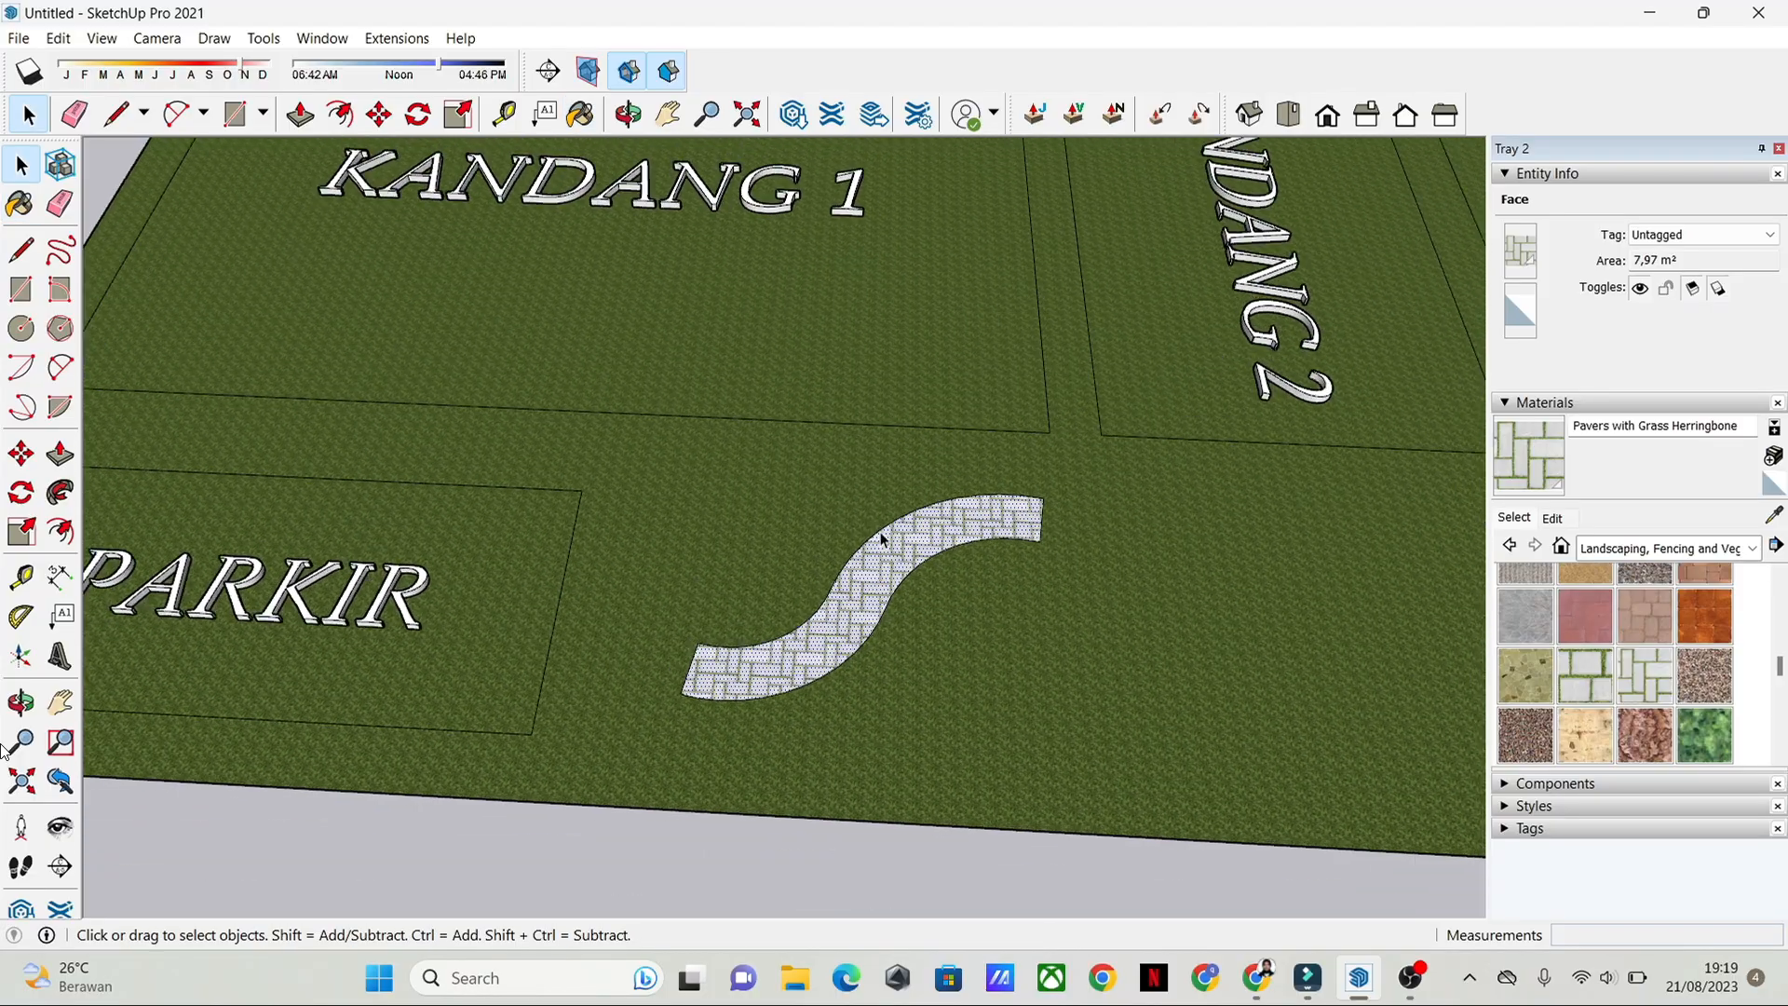
# Step: Draw an L-shaped line on the grass between the paved path and the pool, with legs about 6.9 m and 4 m long
pyautogui.scroll(-3, 893, 537)
pyautogui.scroll(6, 889, 566)
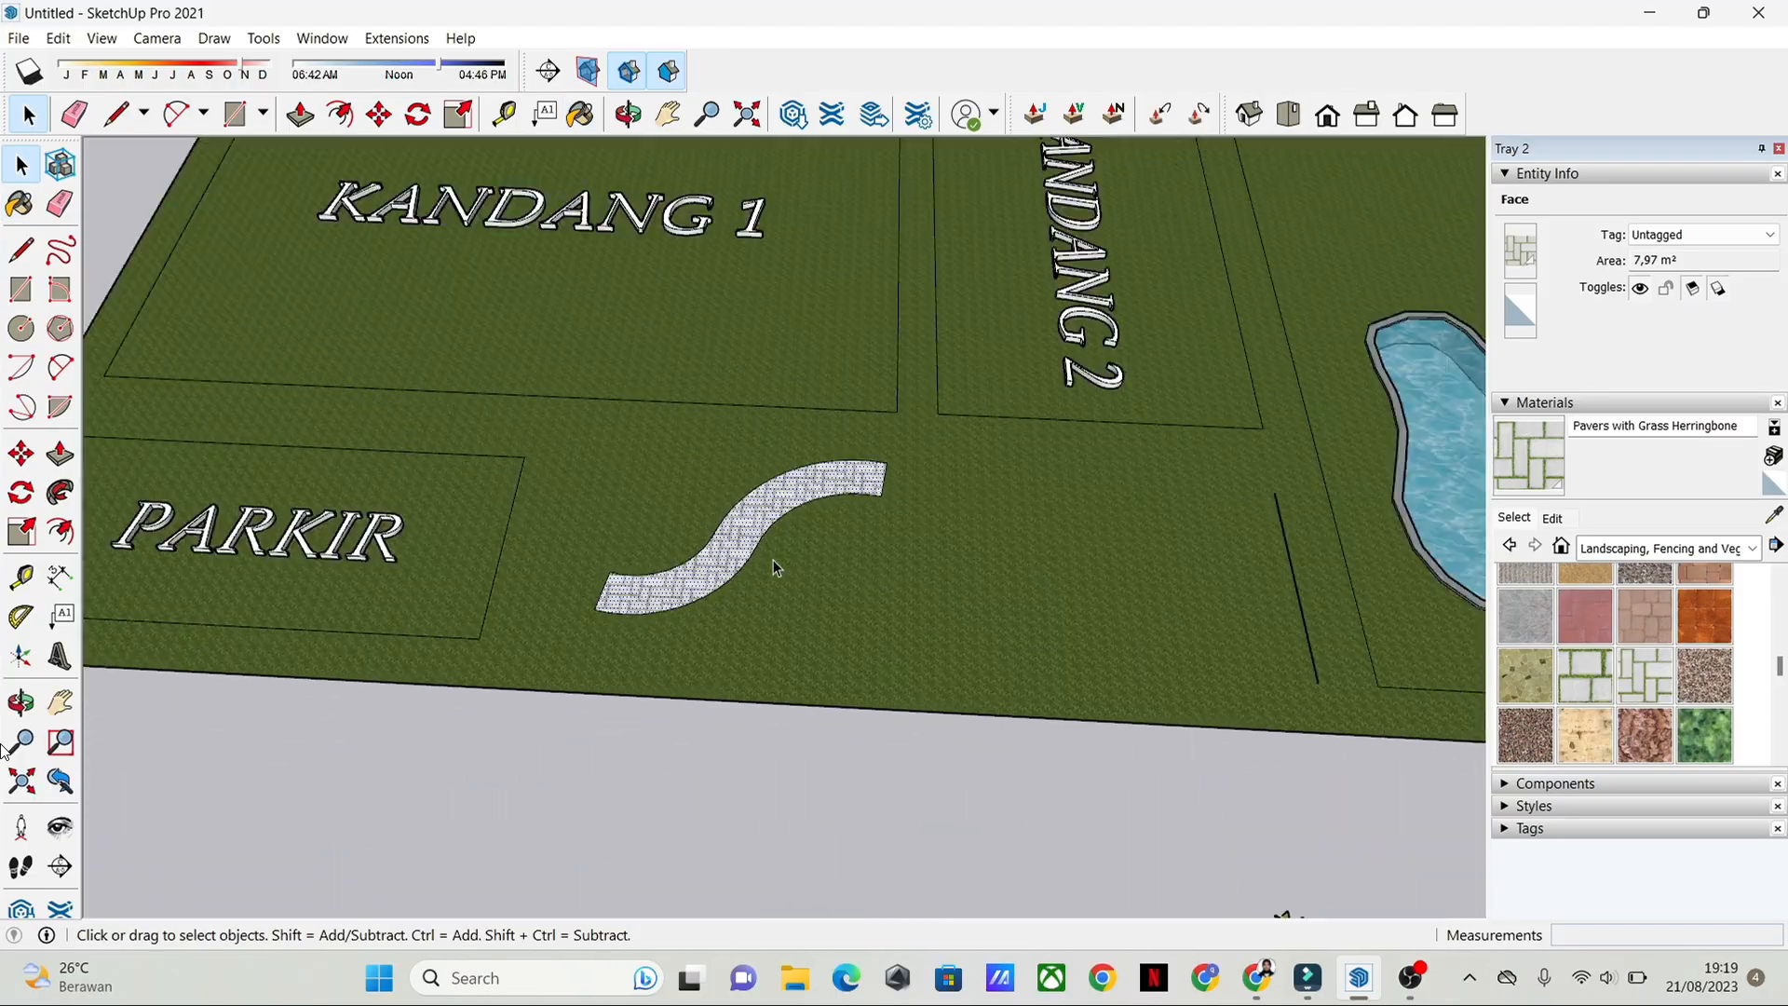
pyautogui.click(22, 250)
pyautogui.scroll(2, 1024, 491)
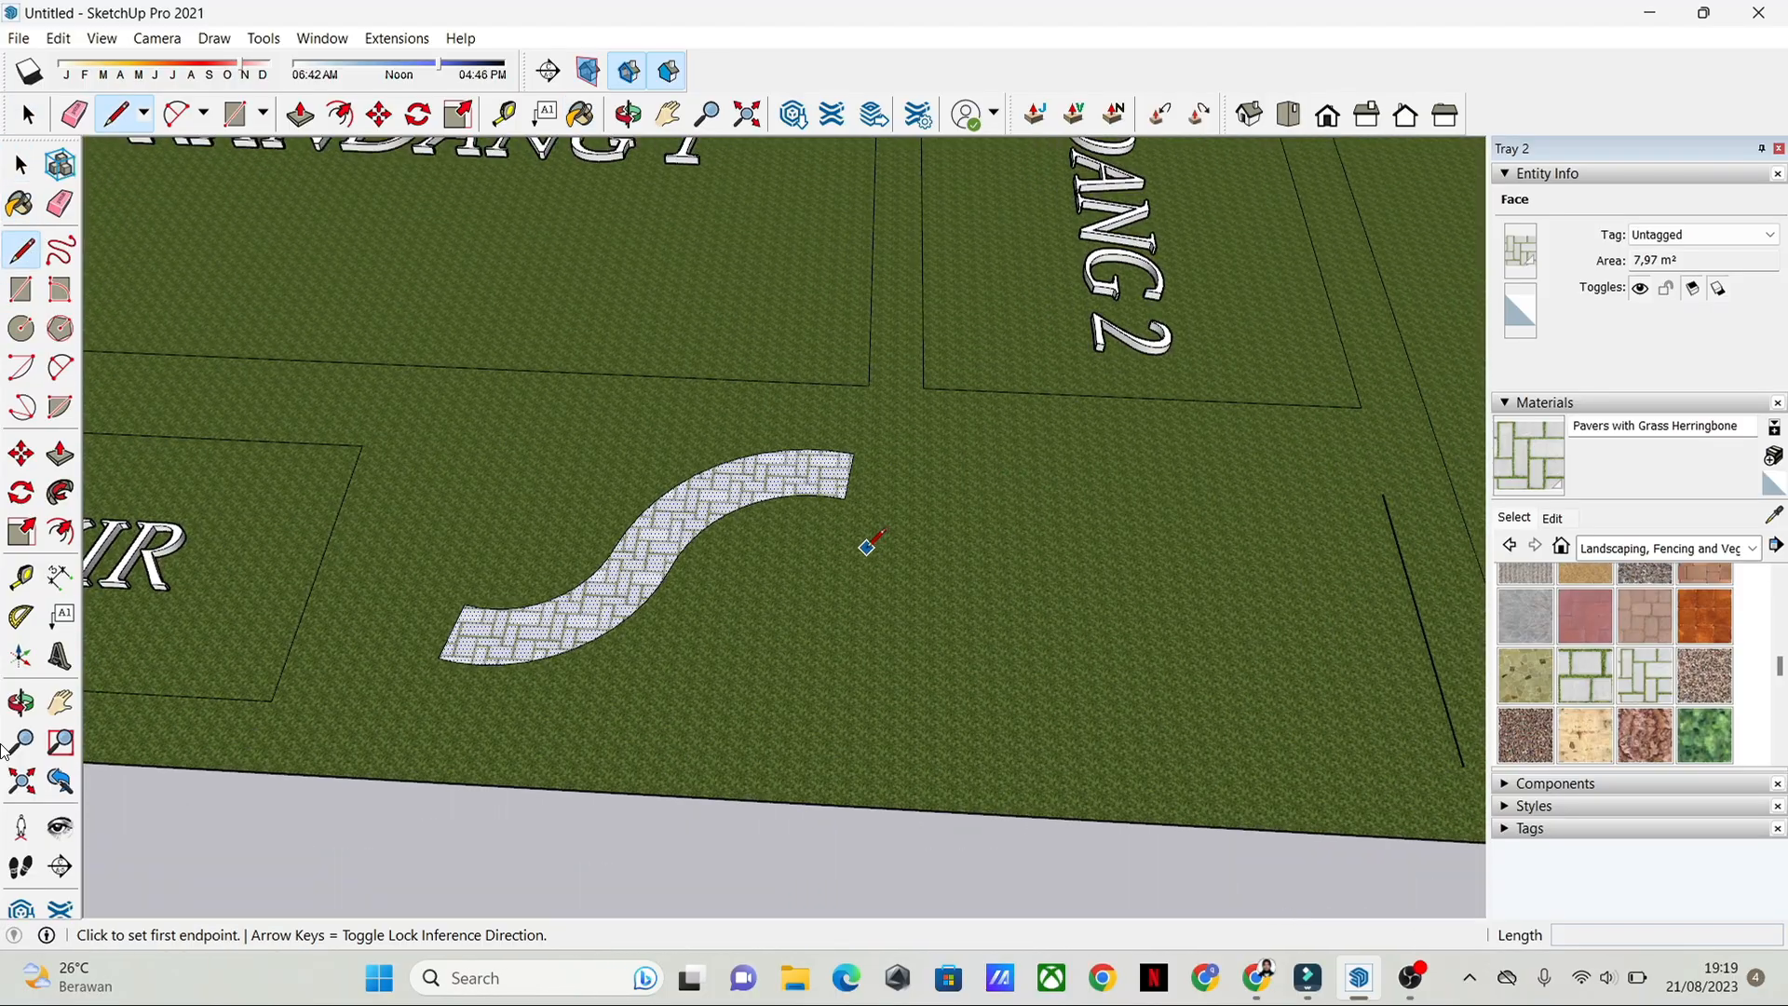
pyautogui.click(741, 561)
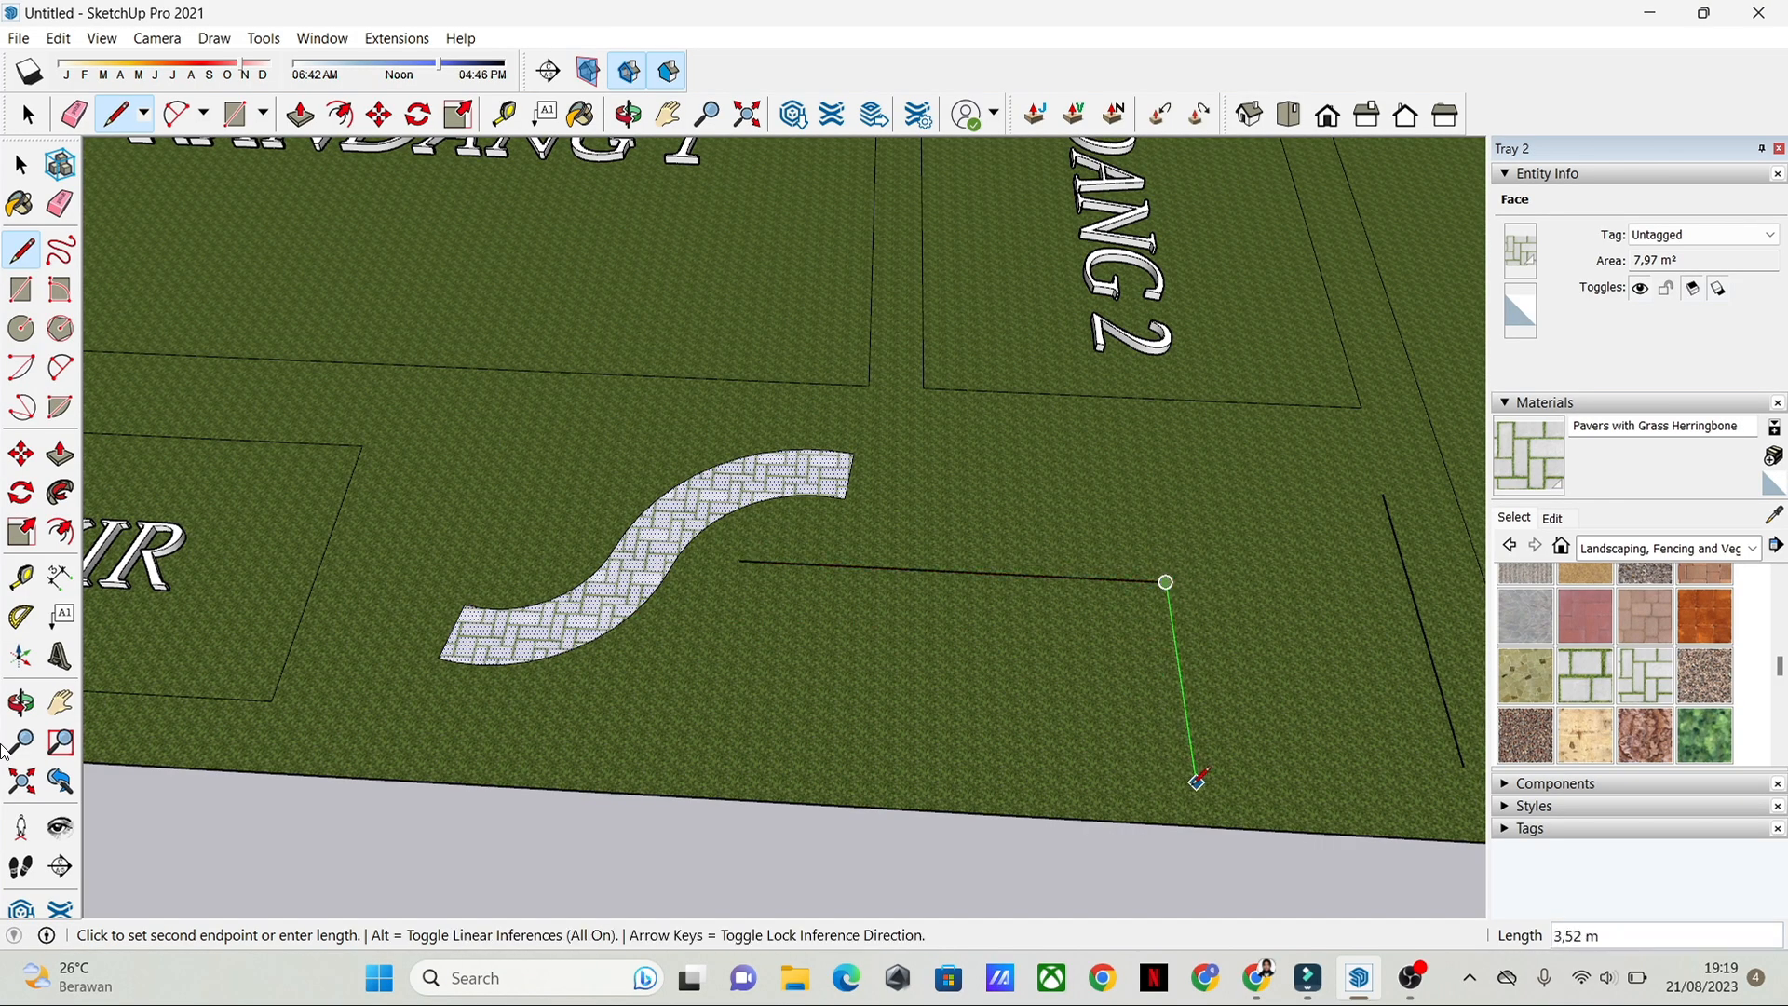
pyautogui.click(1200, 807)
pyautogui.press('space')
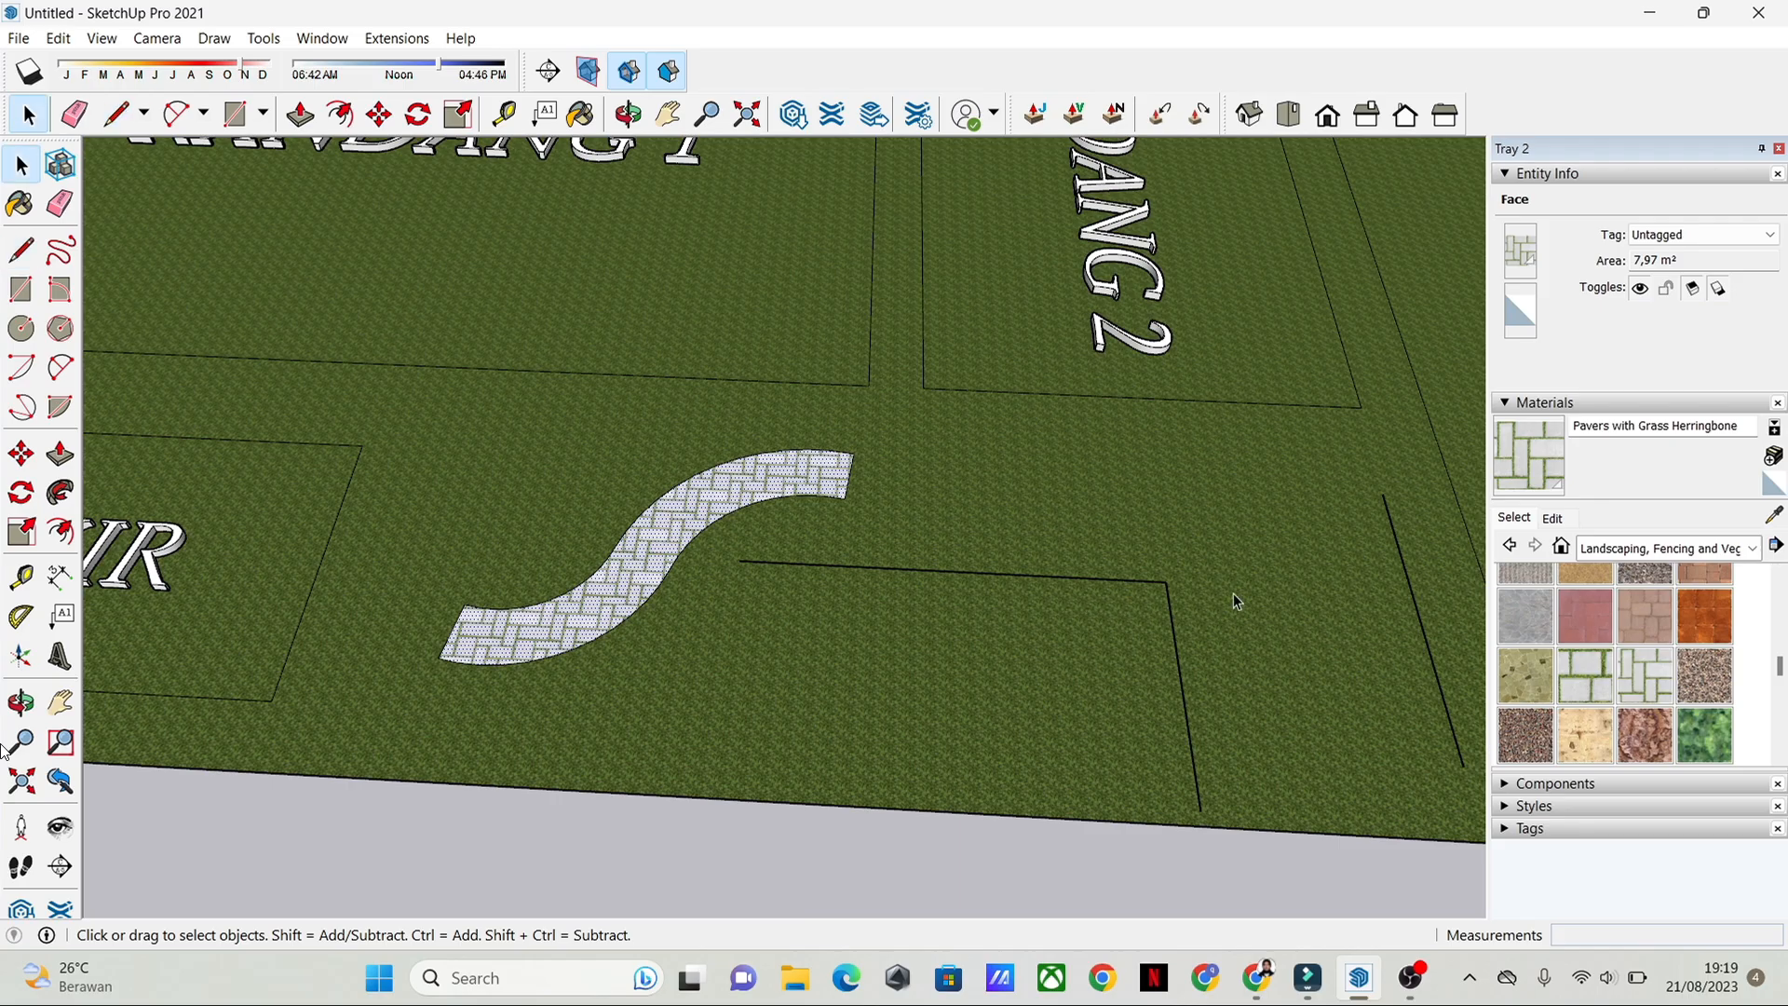
# Step: Offset both segments of the L-shaped line inward by about 0.63 m
pyautogui.moveTo(1233, 599); pyautogui.dragTo(1001, 589, button='middle')
pyautogui.click(1003, 590)
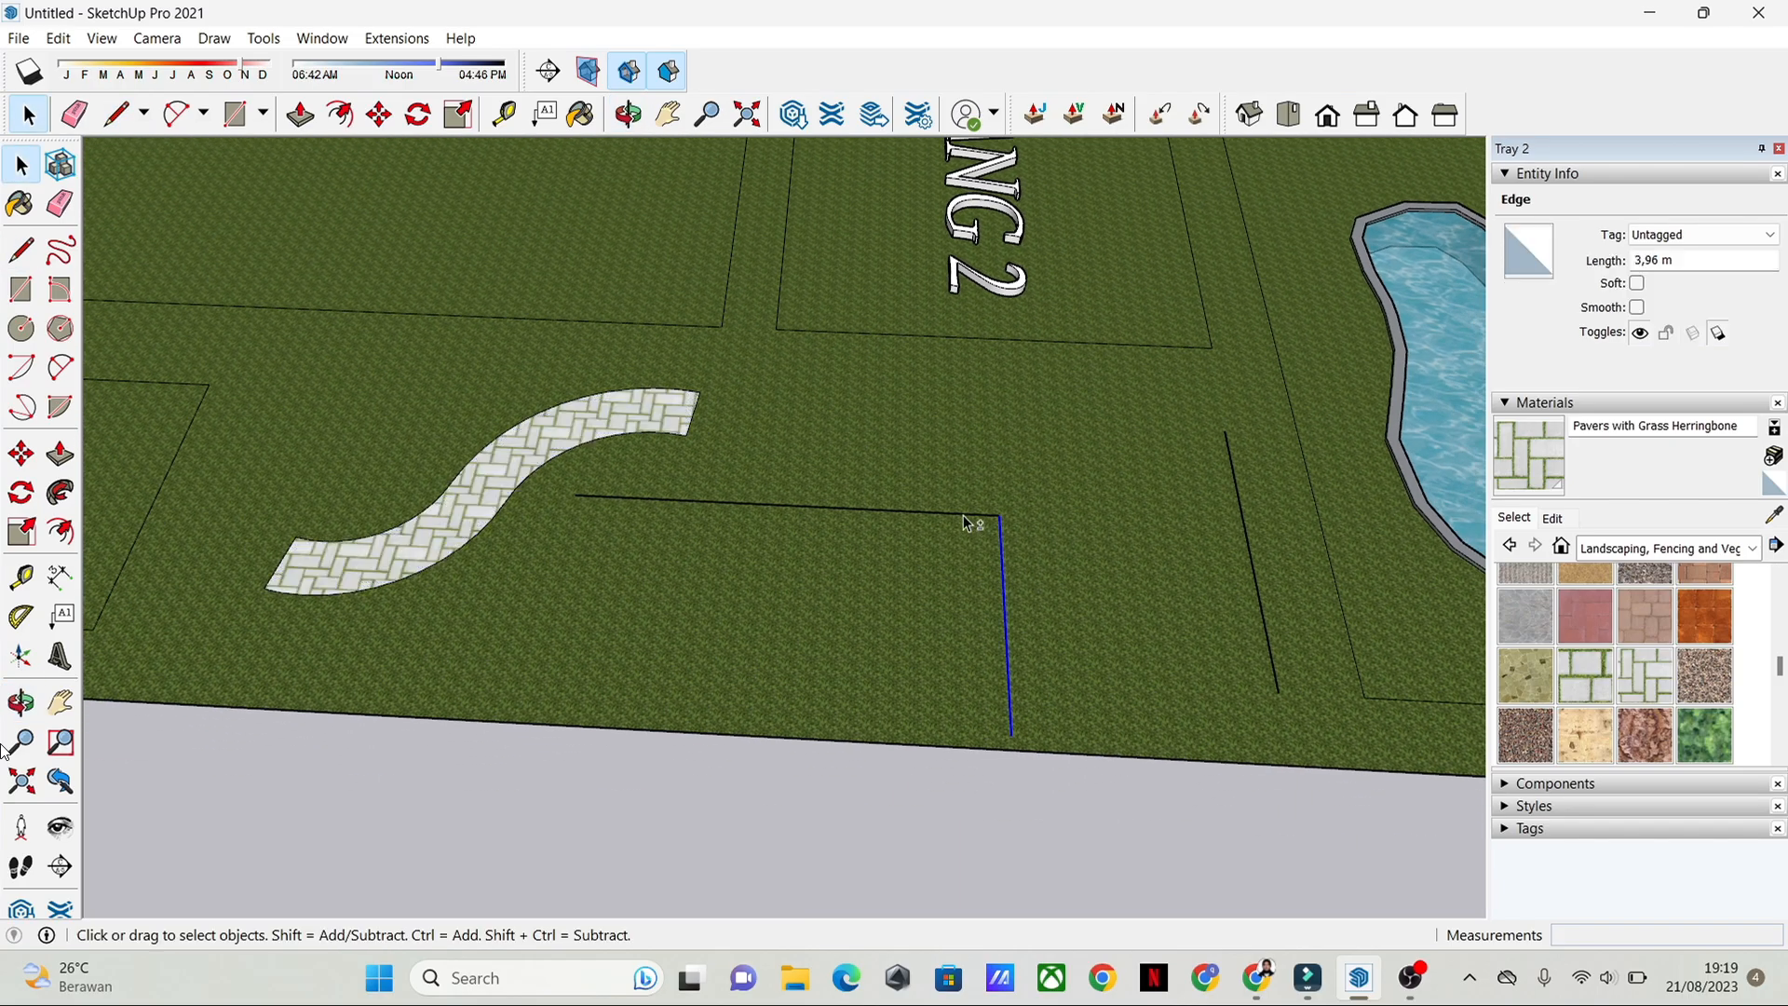
pyautogui.keyDown('shift'); pyautogui.click(689, 496); pyautogui.keyUp('shift')
pyautogui.click(61, 531)
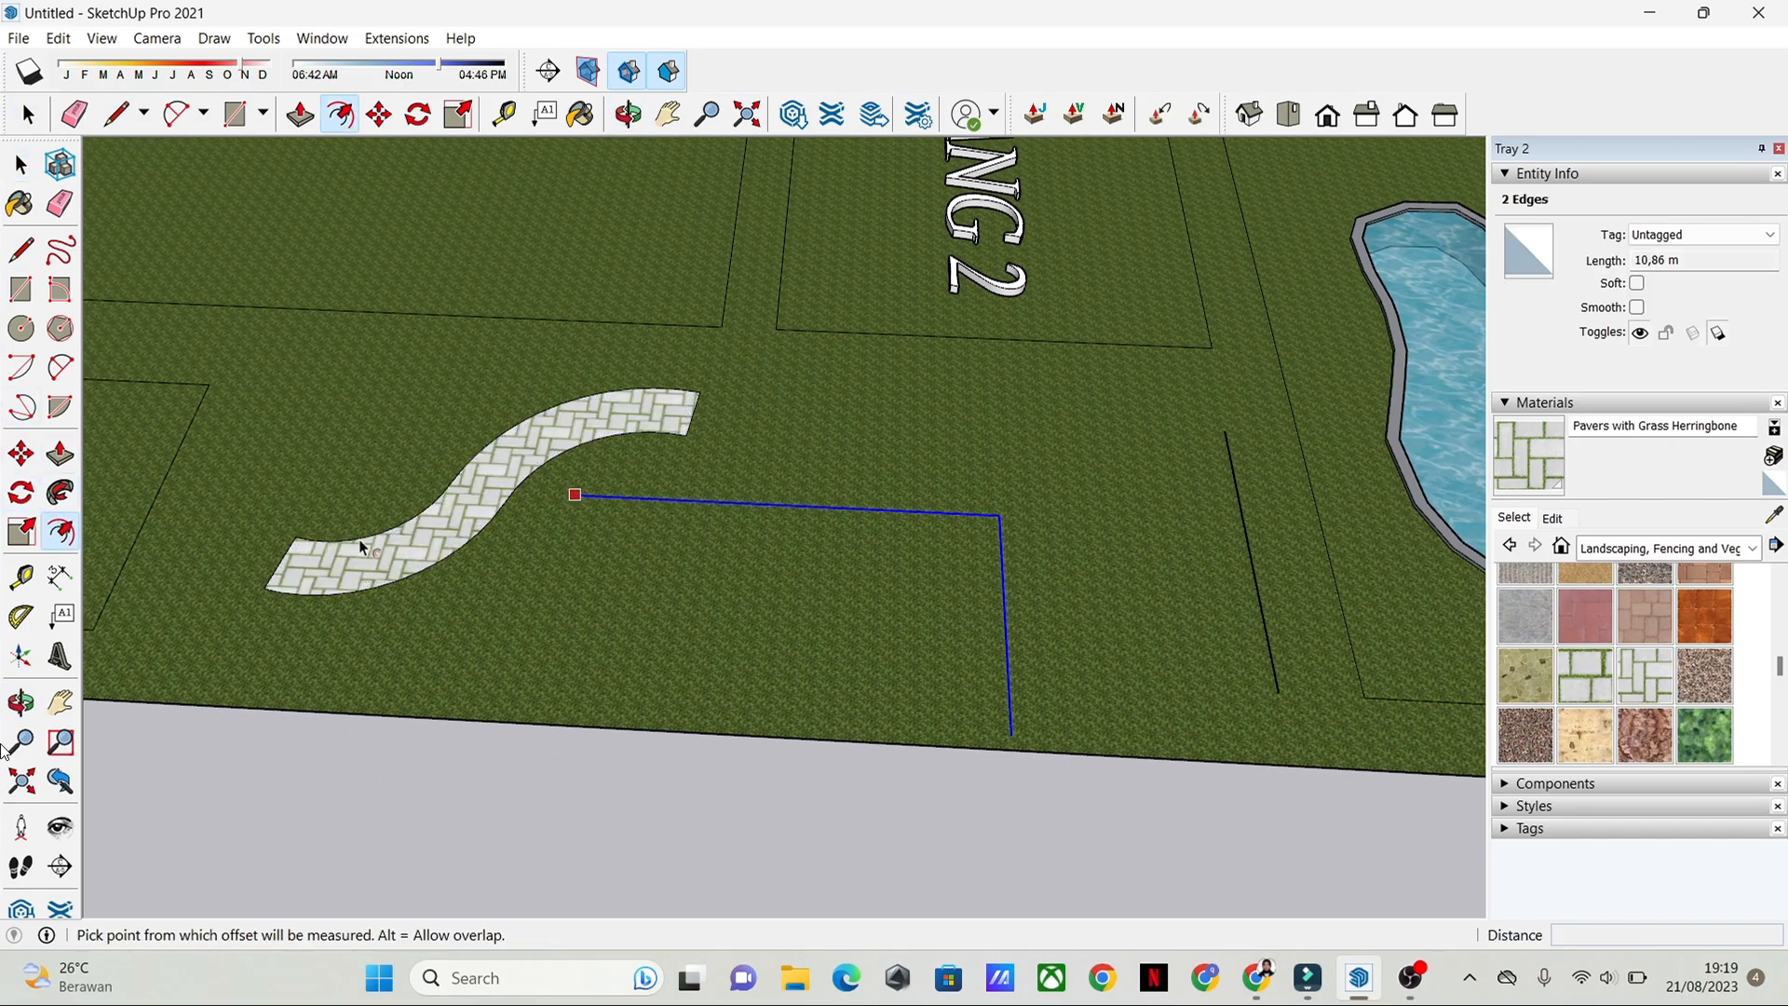
pyautogui.click(721, 508)
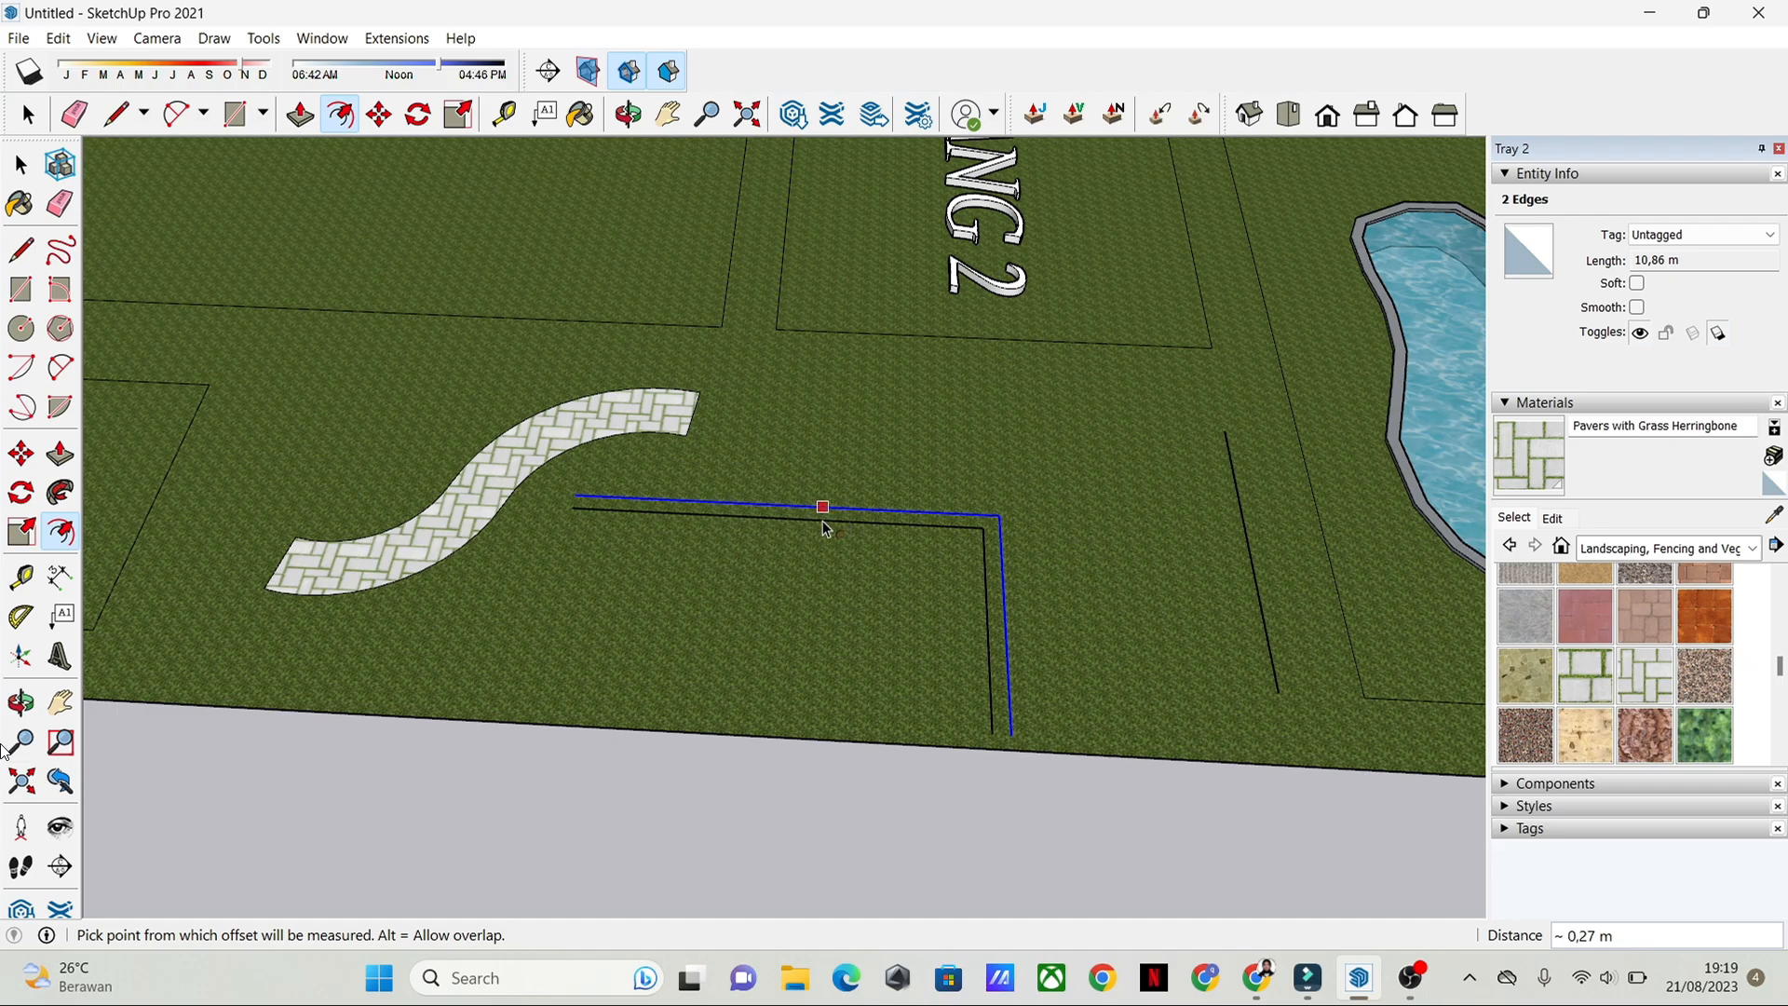
pyautogui.hotkey('ctrl', 'z')
pyautogui.click(820, 510)
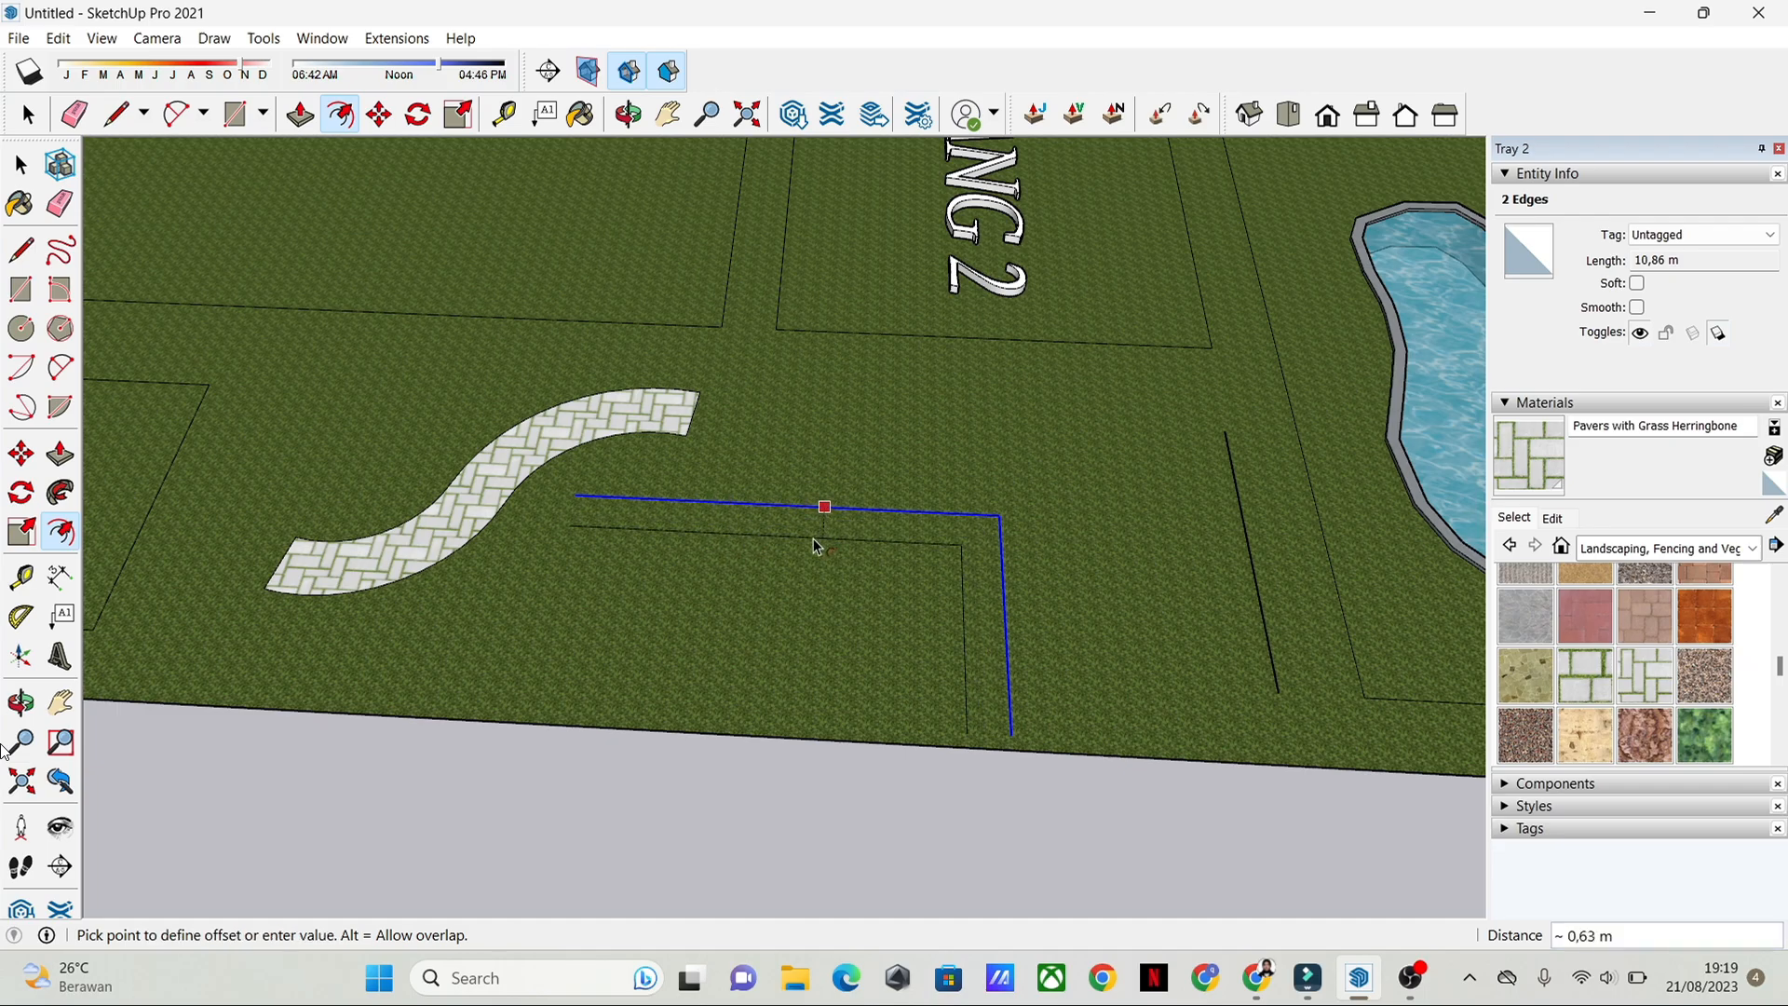
pyautogui.click(812, 541)
pyautogui.click(814, 505)
pyautogui.press('space')
pyautogui.scroll(6, 1056, 549)
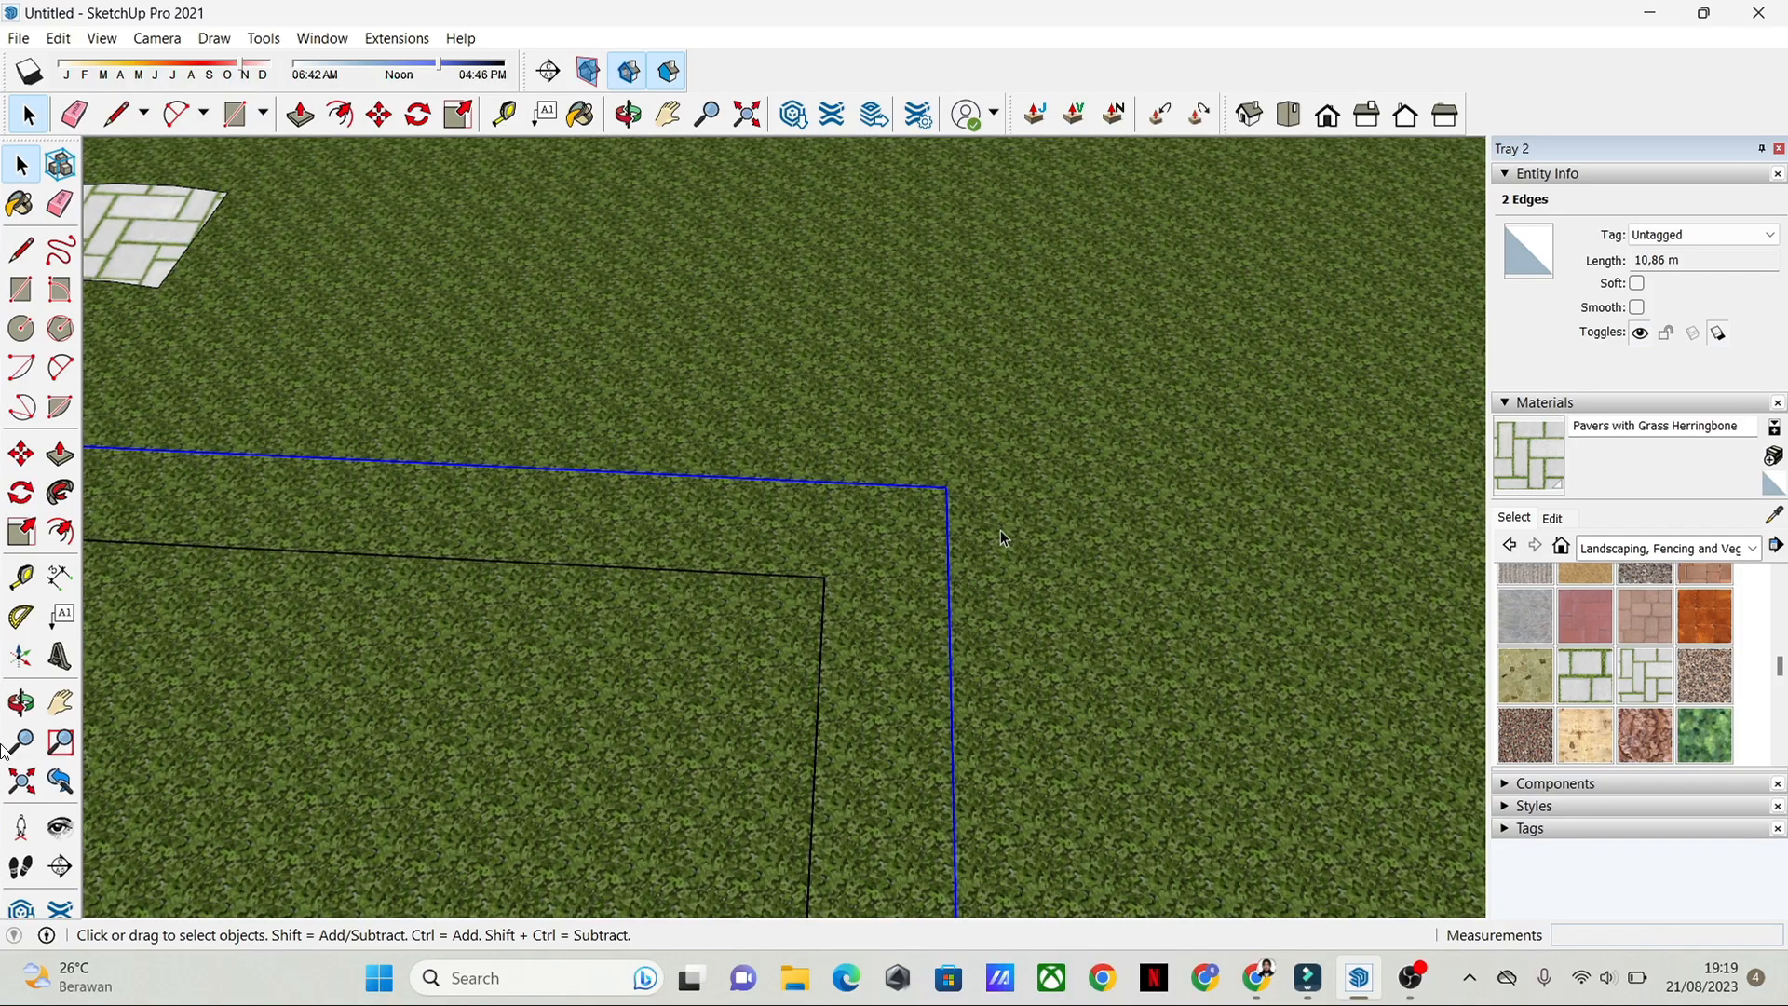
# Step: Draw a two-point arc tangent to both legs across the outer corner of the L-shaped path, with a radius of about 0.65 m
pyautogui.click(940, 500)
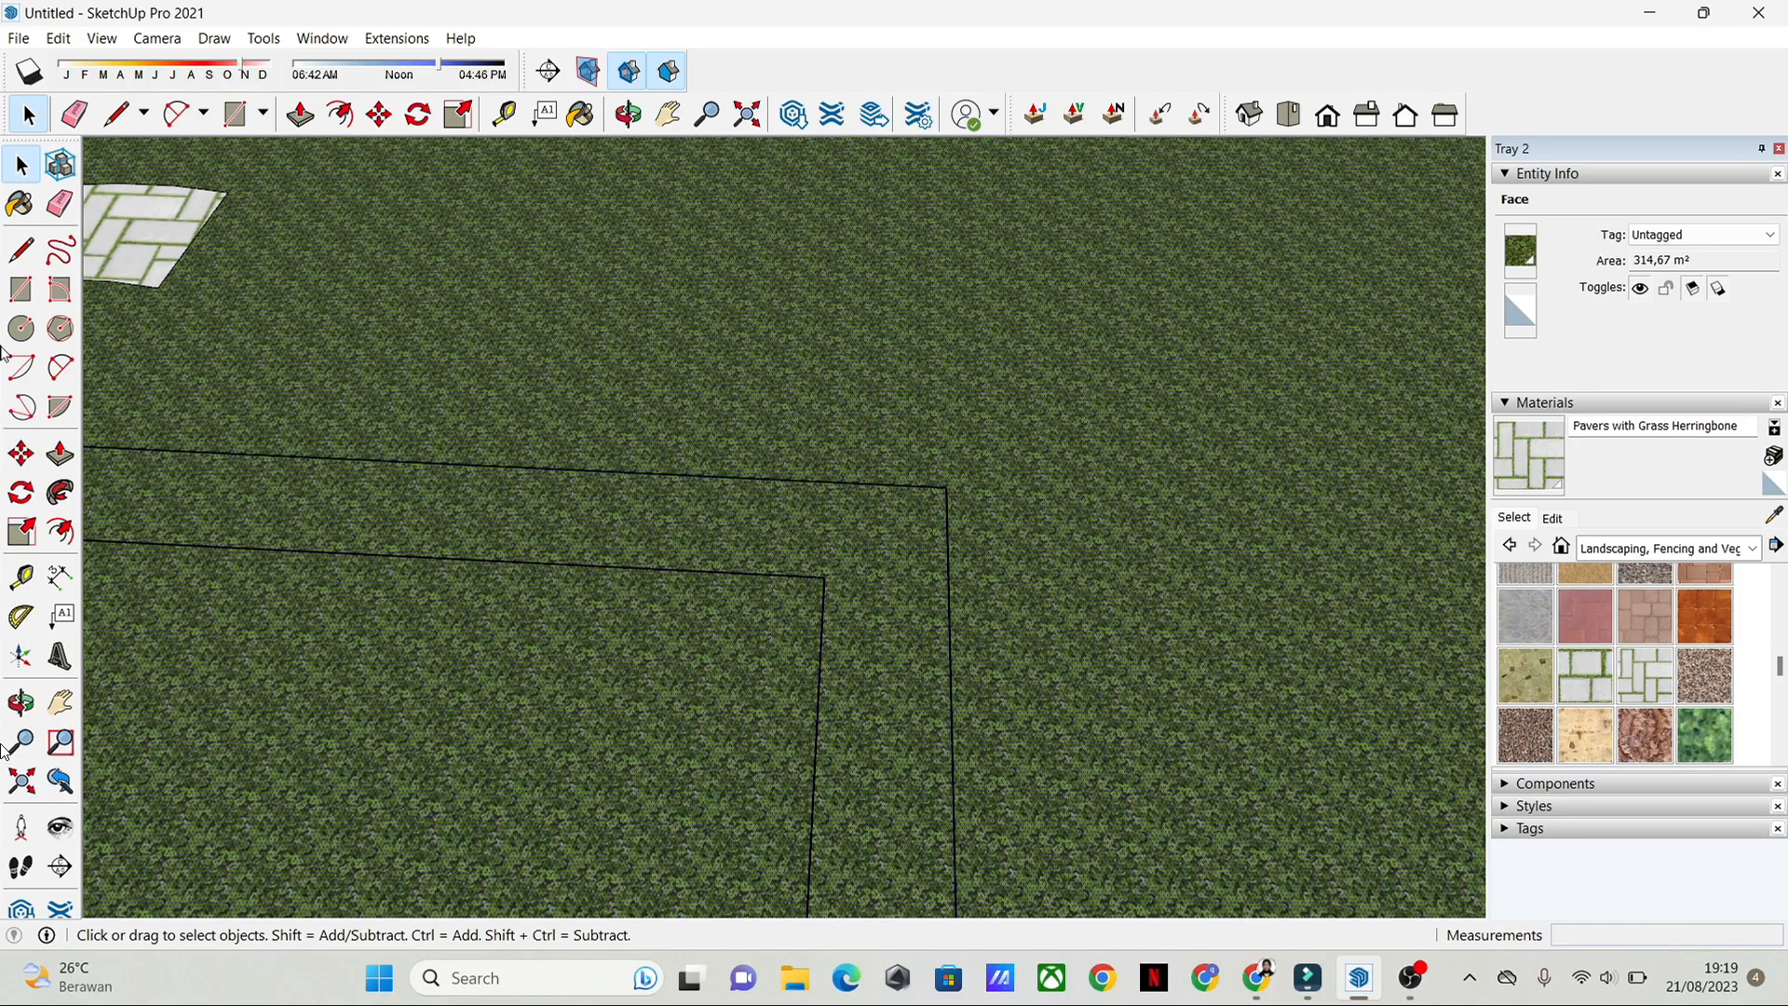
pyautogui.click(59, 367)
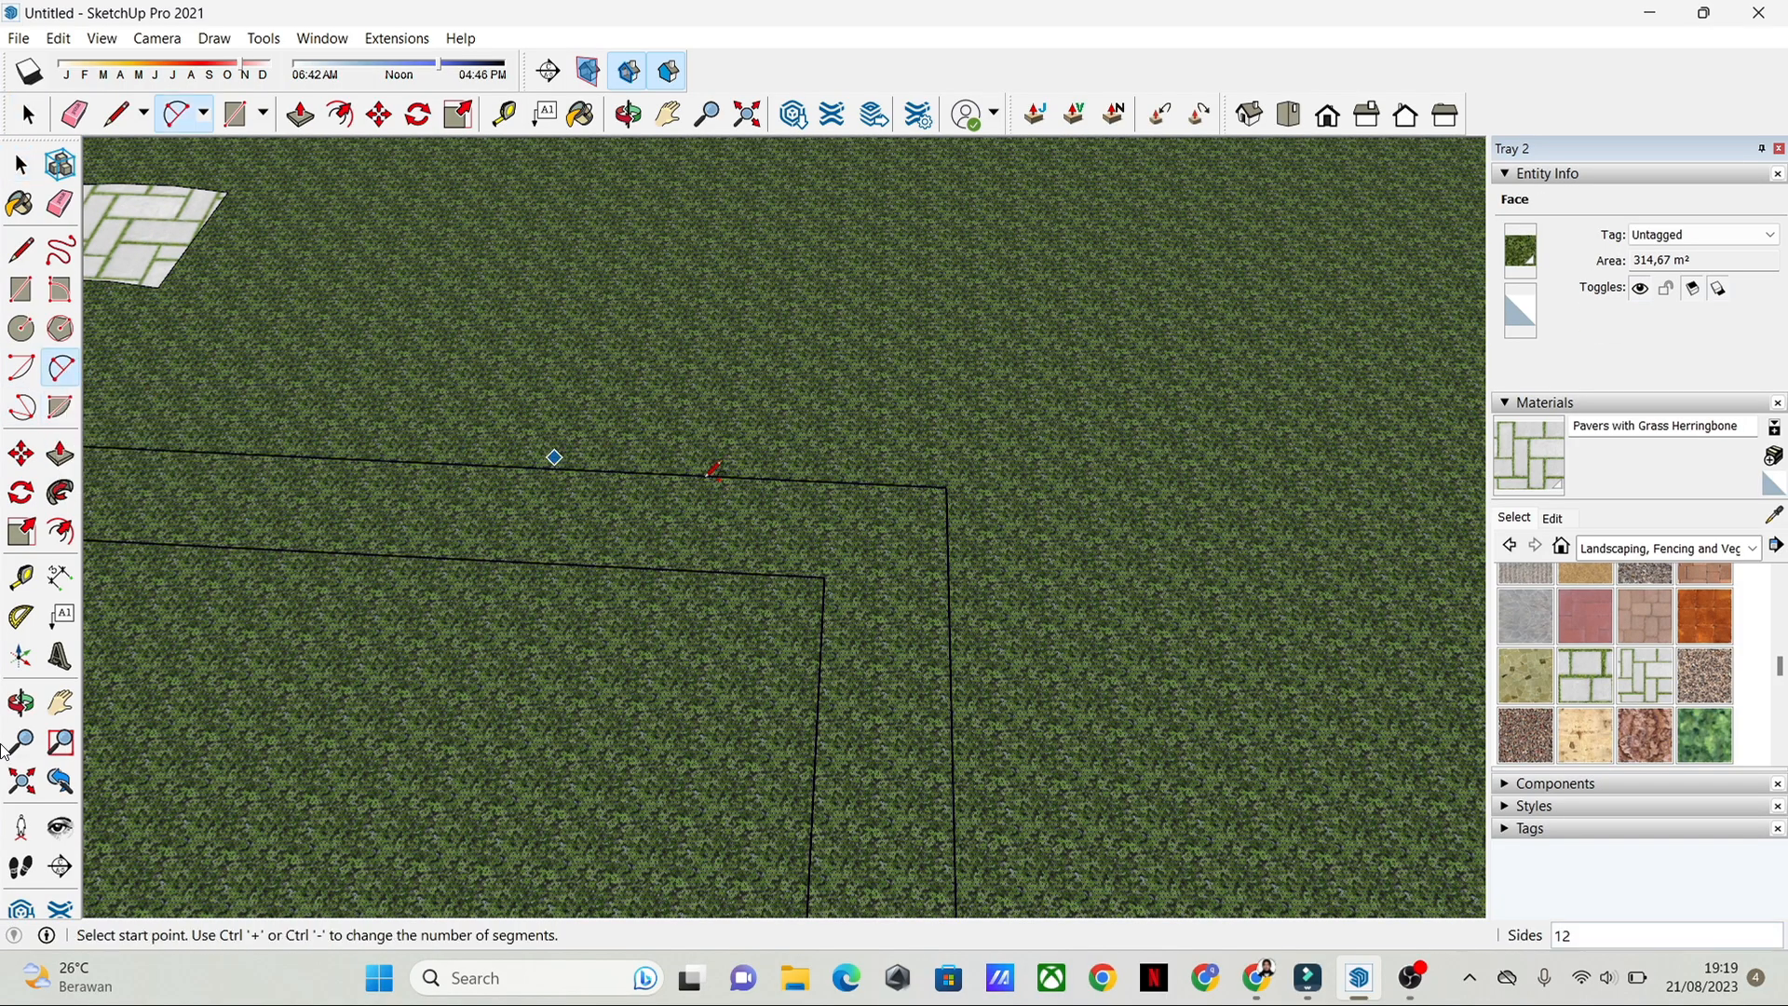
pyautogui.scroll(2, 974, 522)
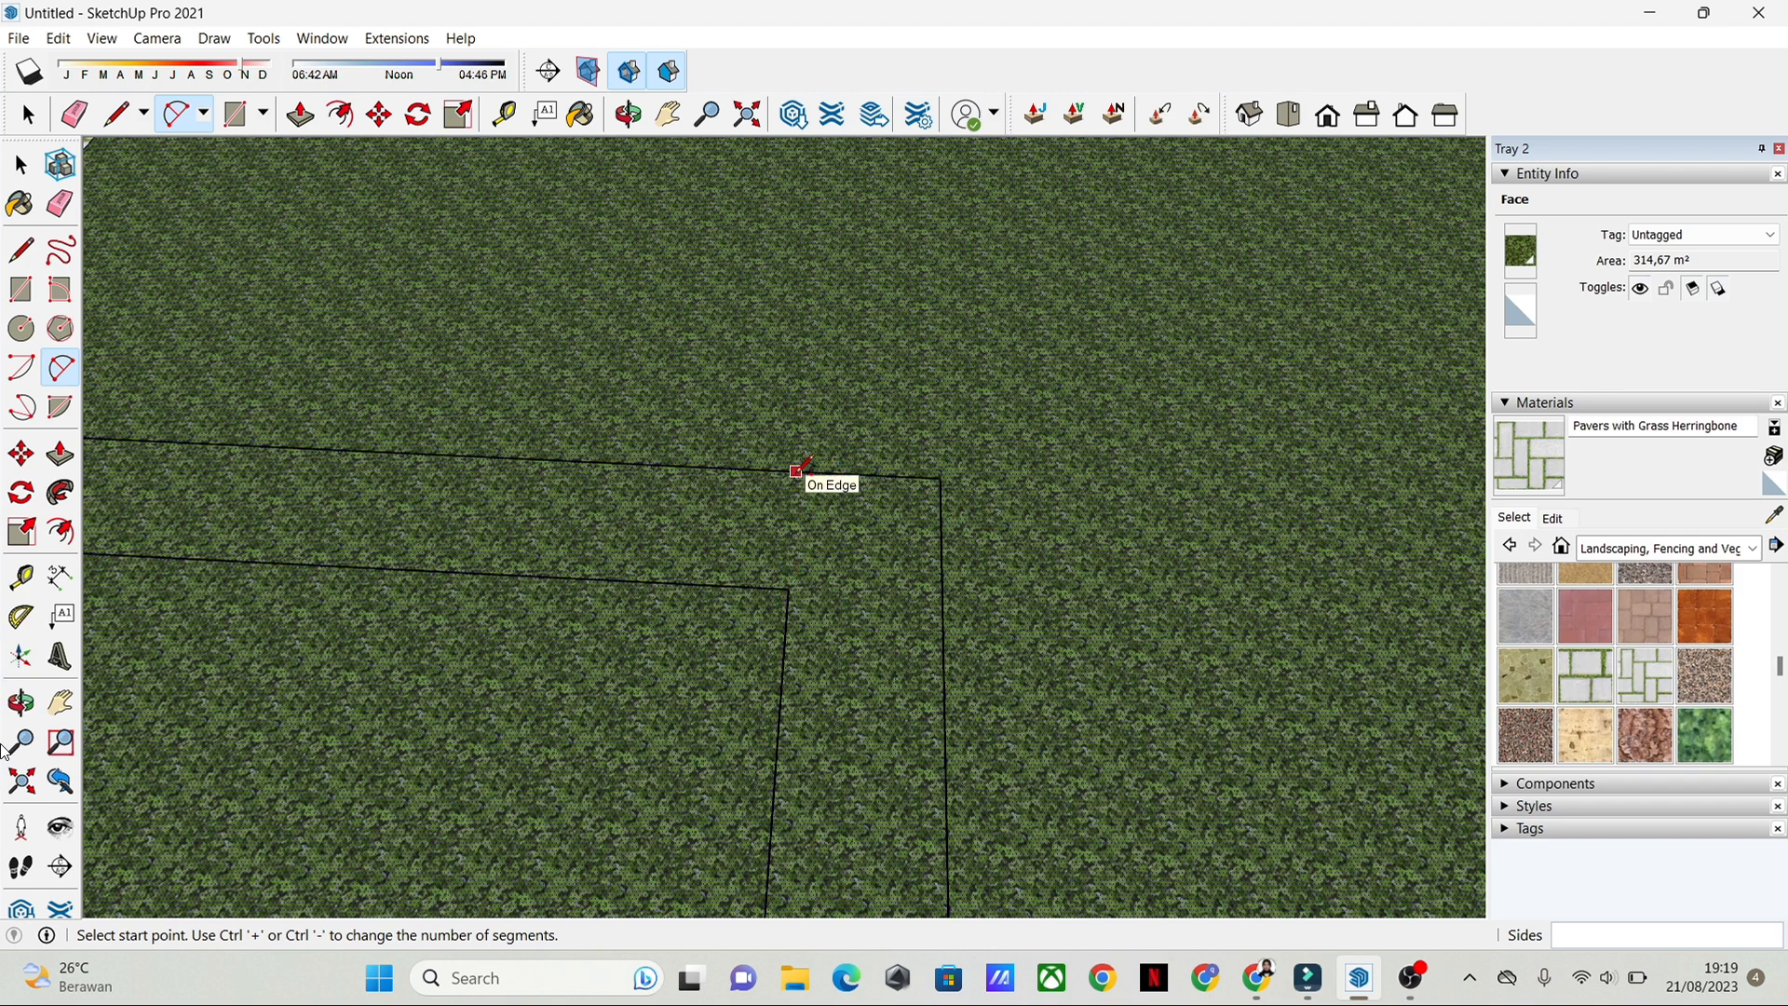
pyautogui.click(805, 471)
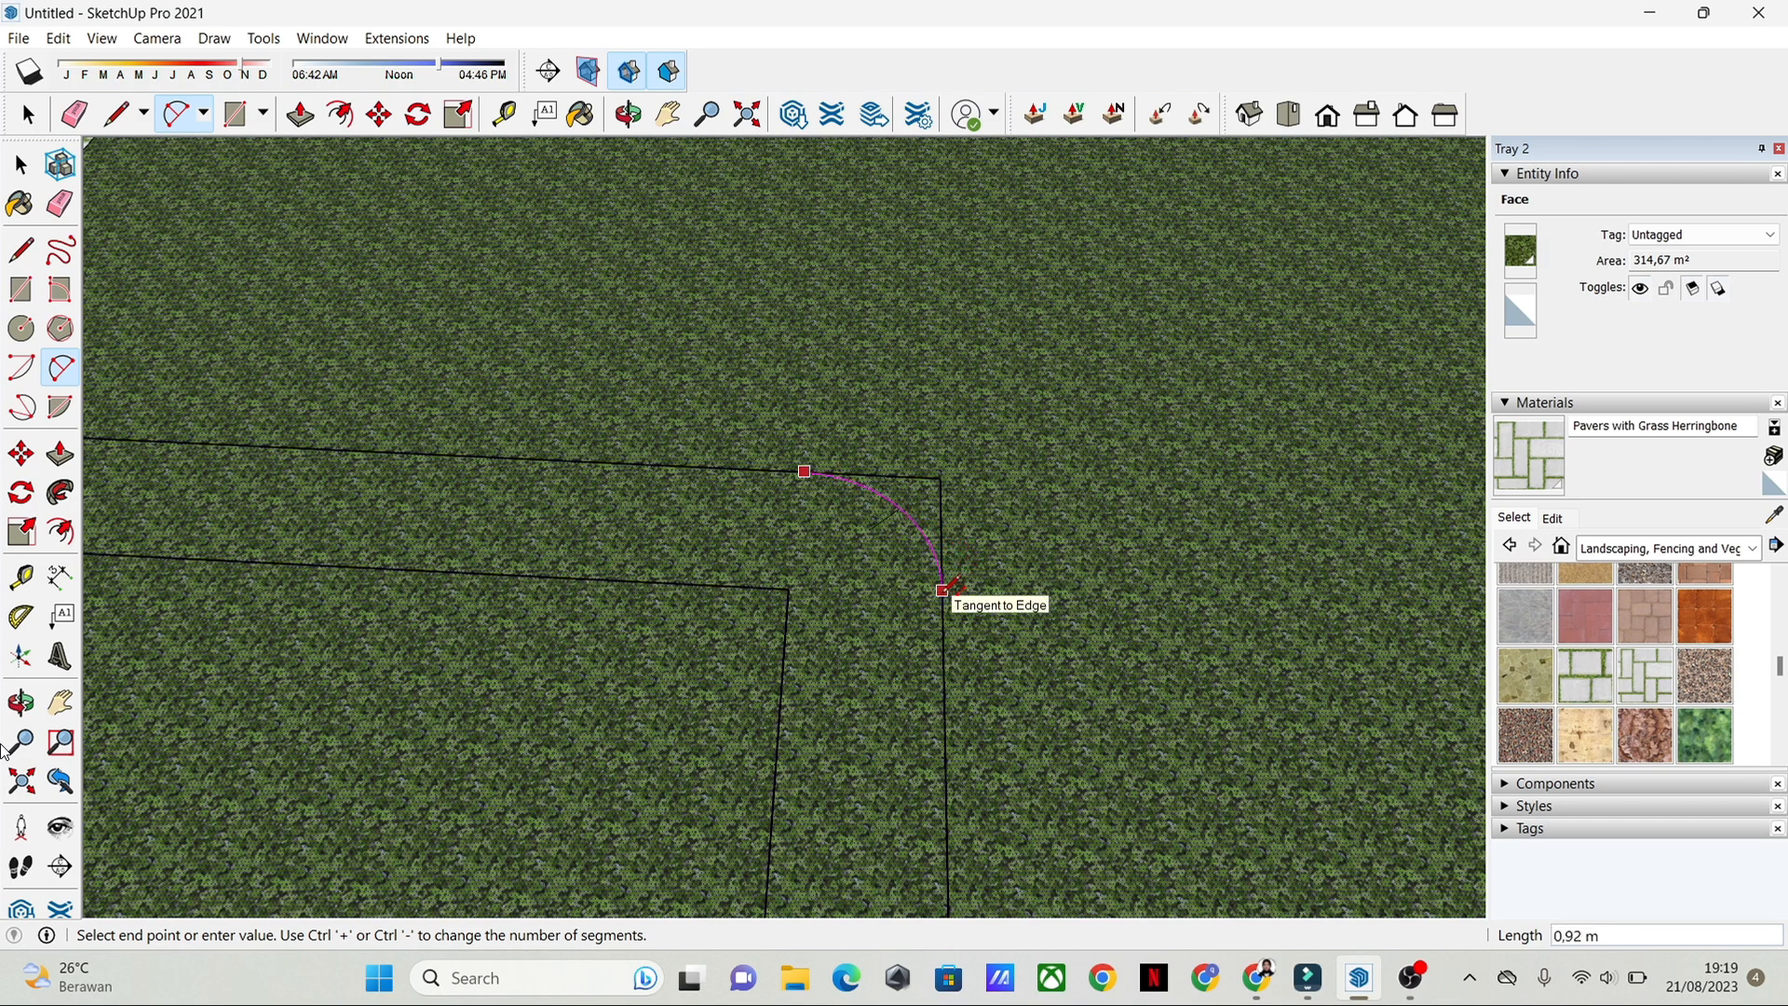
pyautogui.click(942, 590)
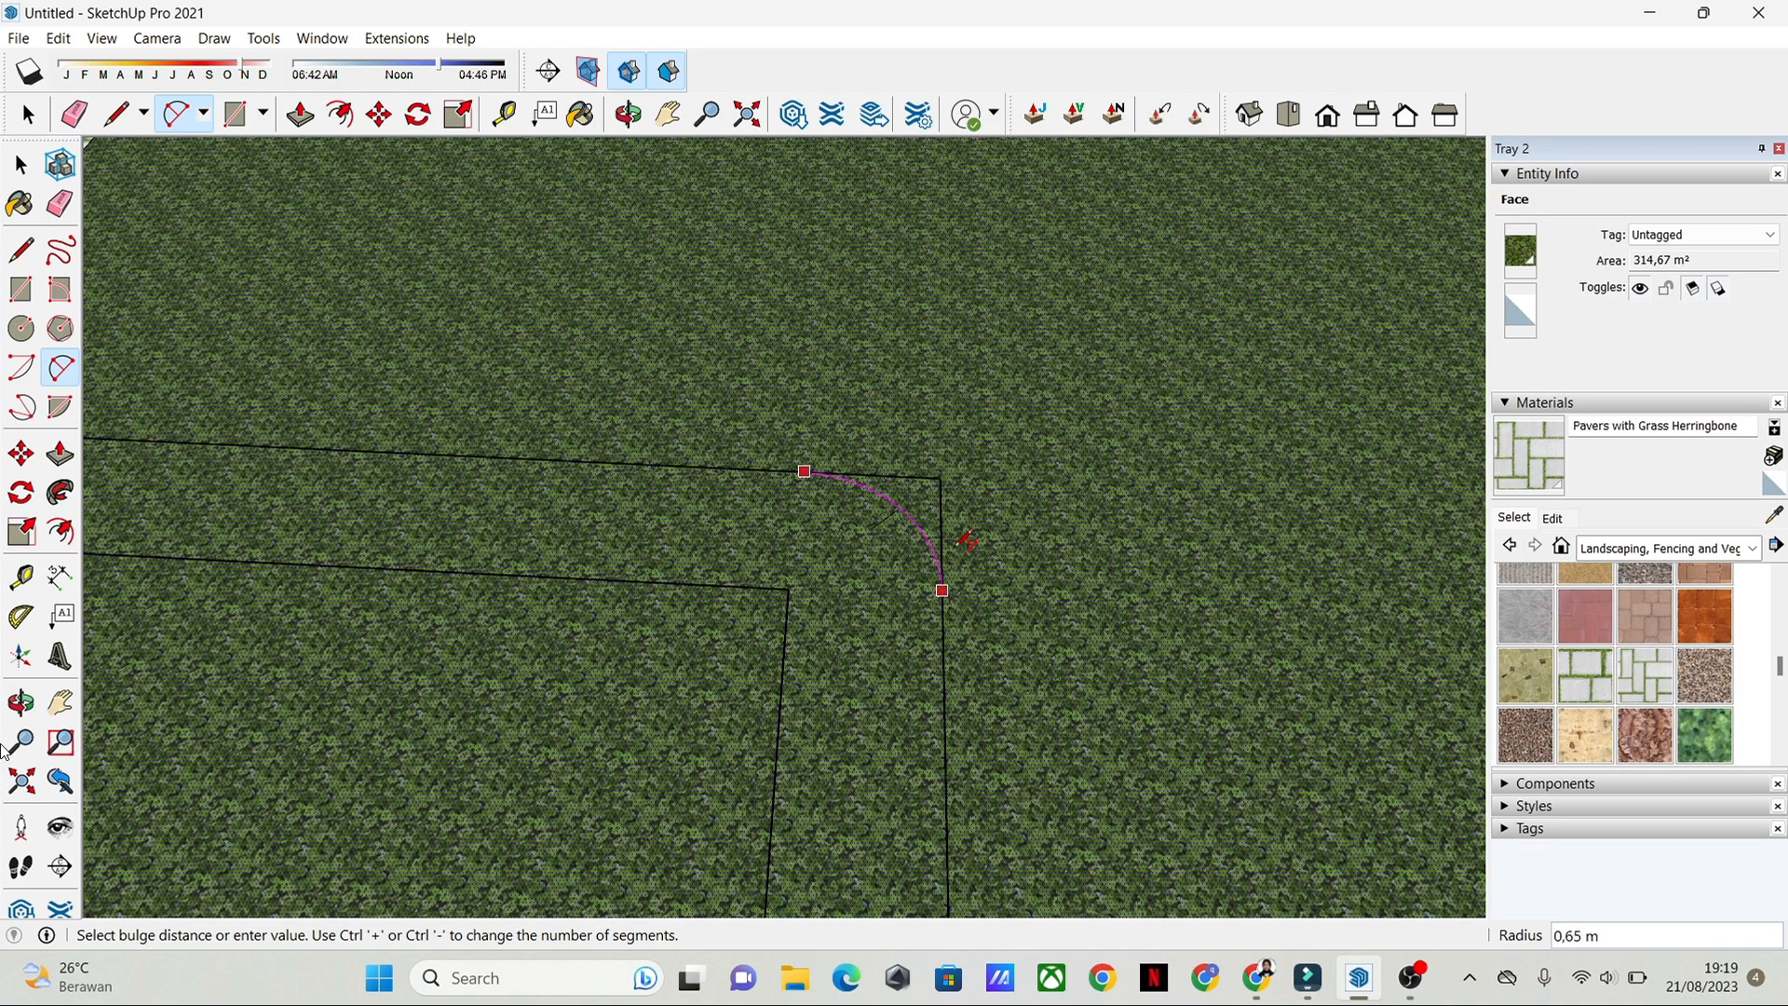
pyautogui.click(960, 544)
pyautogui.press('space')
pyautogui.scroll(2, 936, 545)
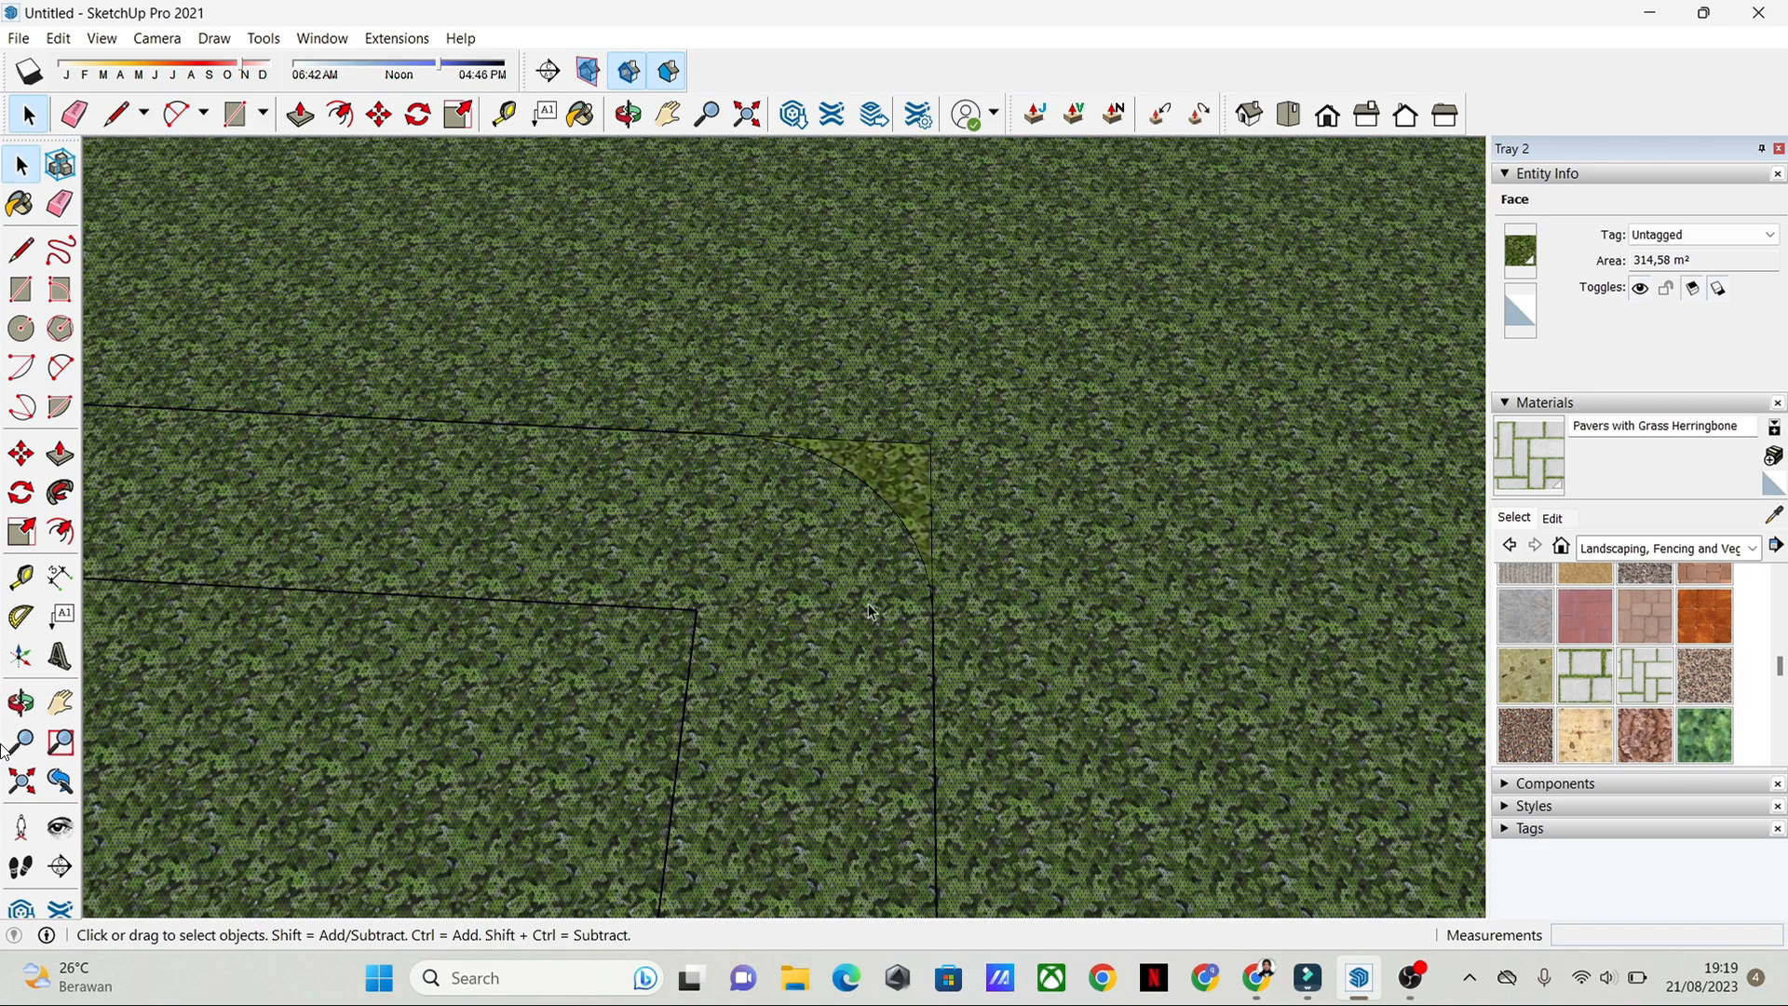
# Step: Round the inner corner of the L-shaped path with a two-point arc tangent to both legs, trimming off the sharp corner
pyautogui.moveTo(868, 604); pyautogui.dragTo(755, 601, button='middle')
pyautogui.press('a')
pyautogui.click(689, 614)
pyautogui.doubleClick(764, 669)
pyautogui.press('space')
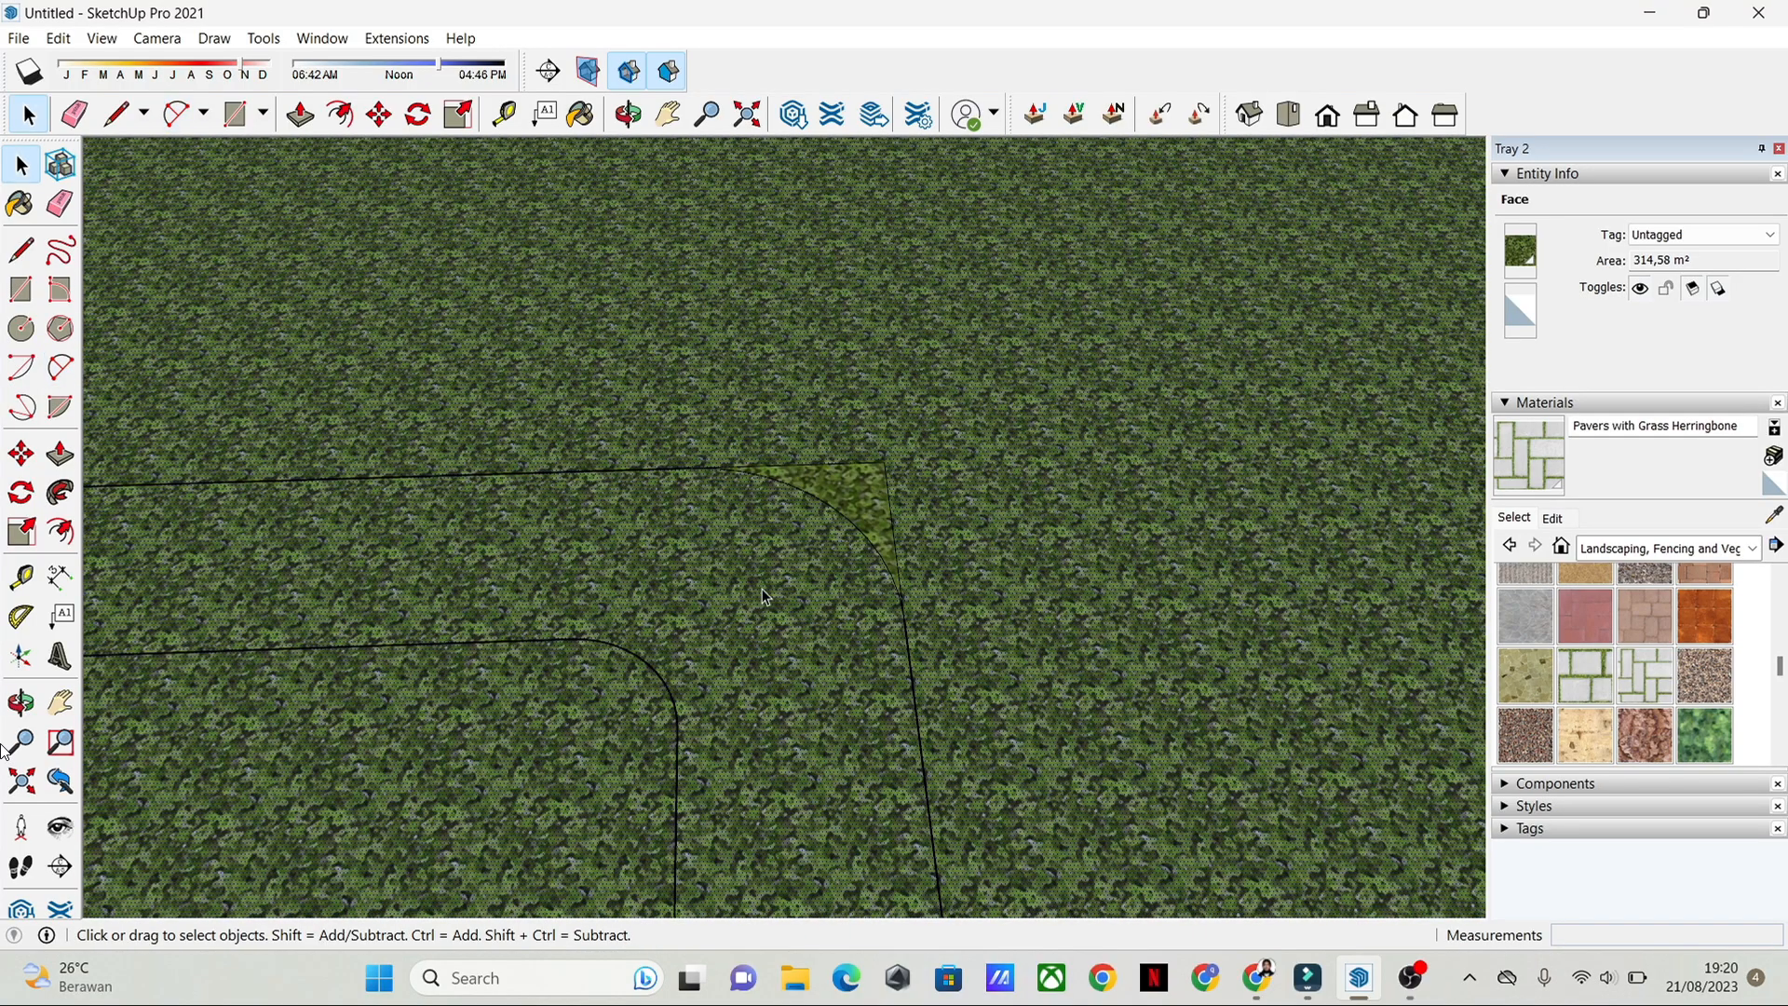
# Step: Erase the leftover sharp edges outside the arc at the L-shaped path's outer corner
pyautogui.click(59, 204)
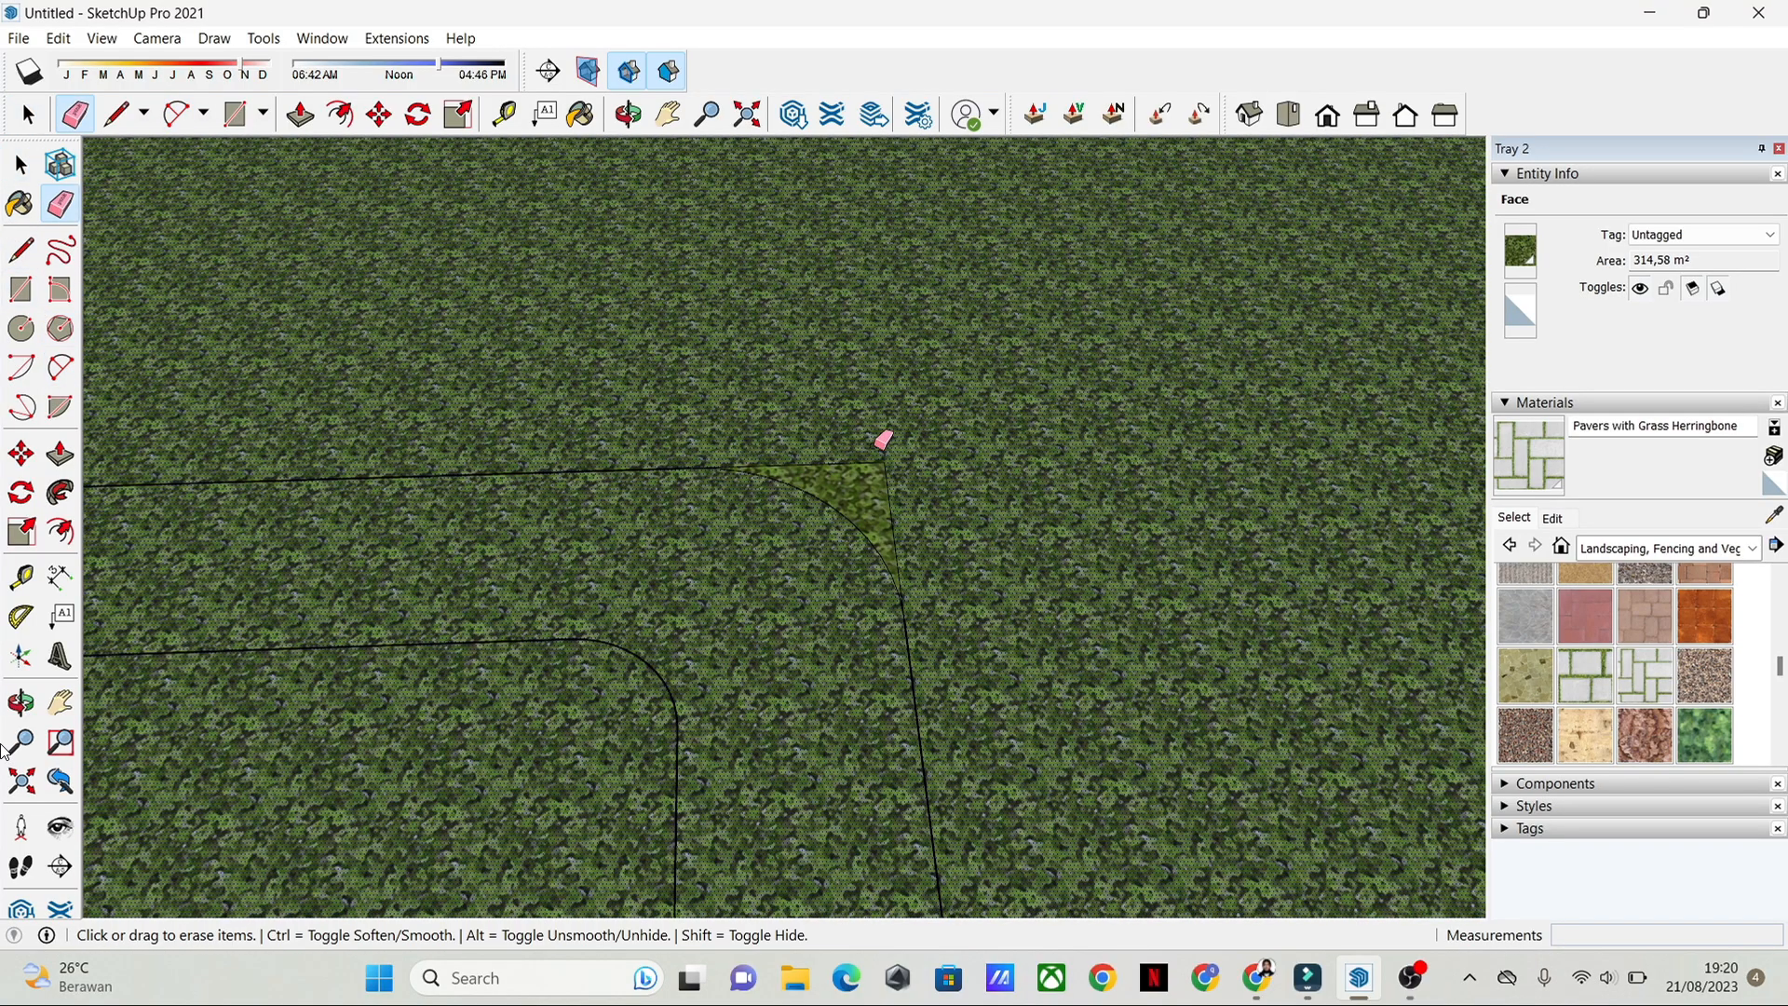
pyautogui.moveTo(886, 440)
pyautogui.mouseDown()
pyautogui.moveTo(911, 510)
pyautogui.moveTo(908, 597)
pyautogui.mouseUp()
pyautogui.scroll(-5, 908, 597)
pyautogui.press('space')
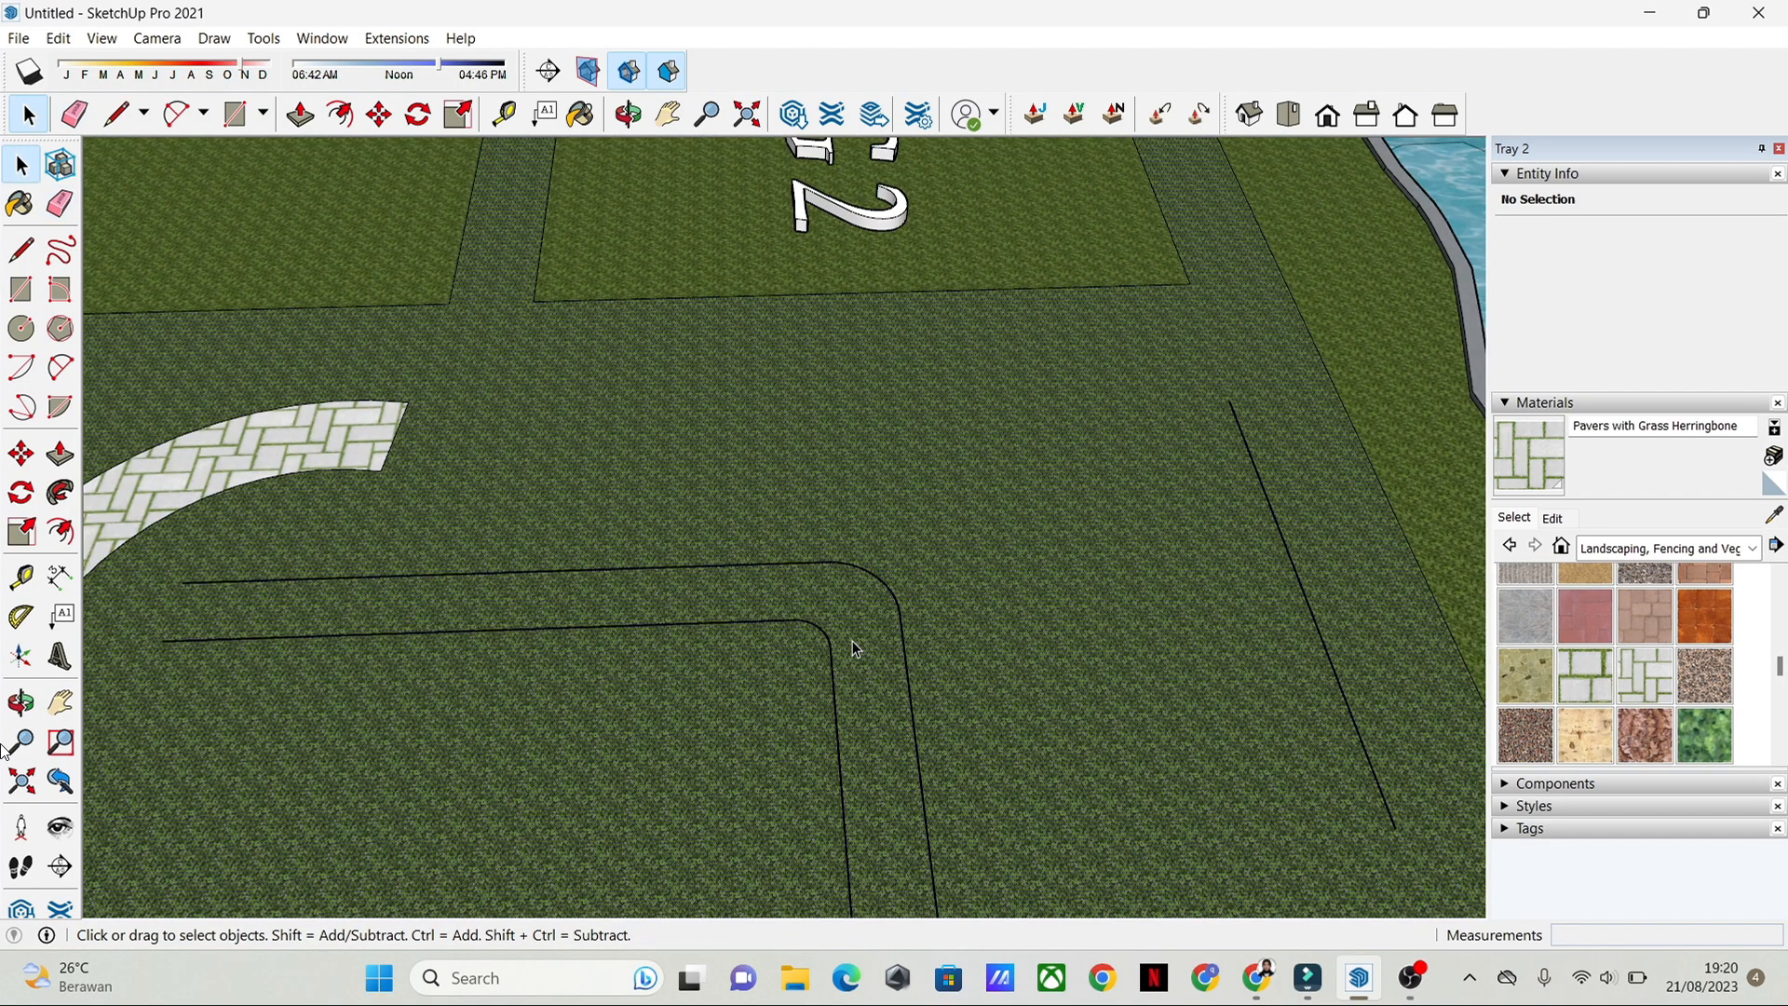
# Step: Close the ends of the L-shaped path and paint its face with Pavers with Grass Brick
pyautogui.scroll(-1, 875, 637)
pyautogui.scroll(-3, 891, 627)
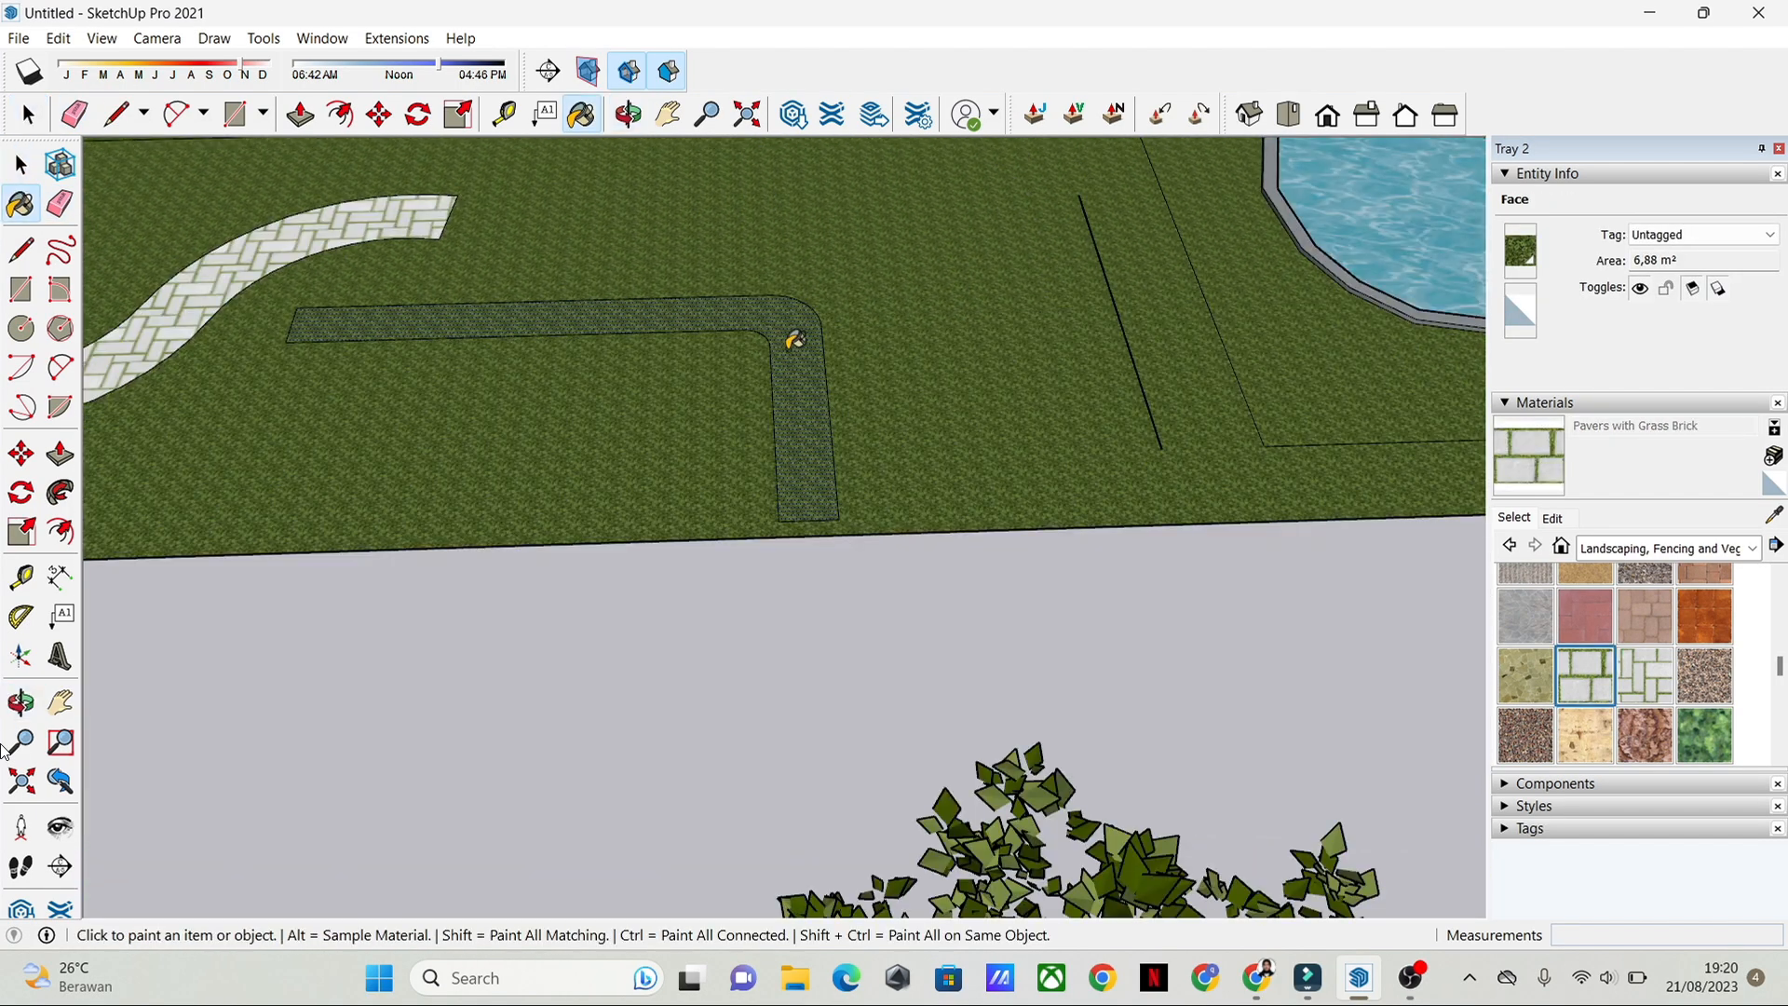
pyautogui.click(795, 340)
pyautogui.scroll(-3, 718, 427)
pyautogui.press('space')
pyautogui.scroll(-6, 540, 411)
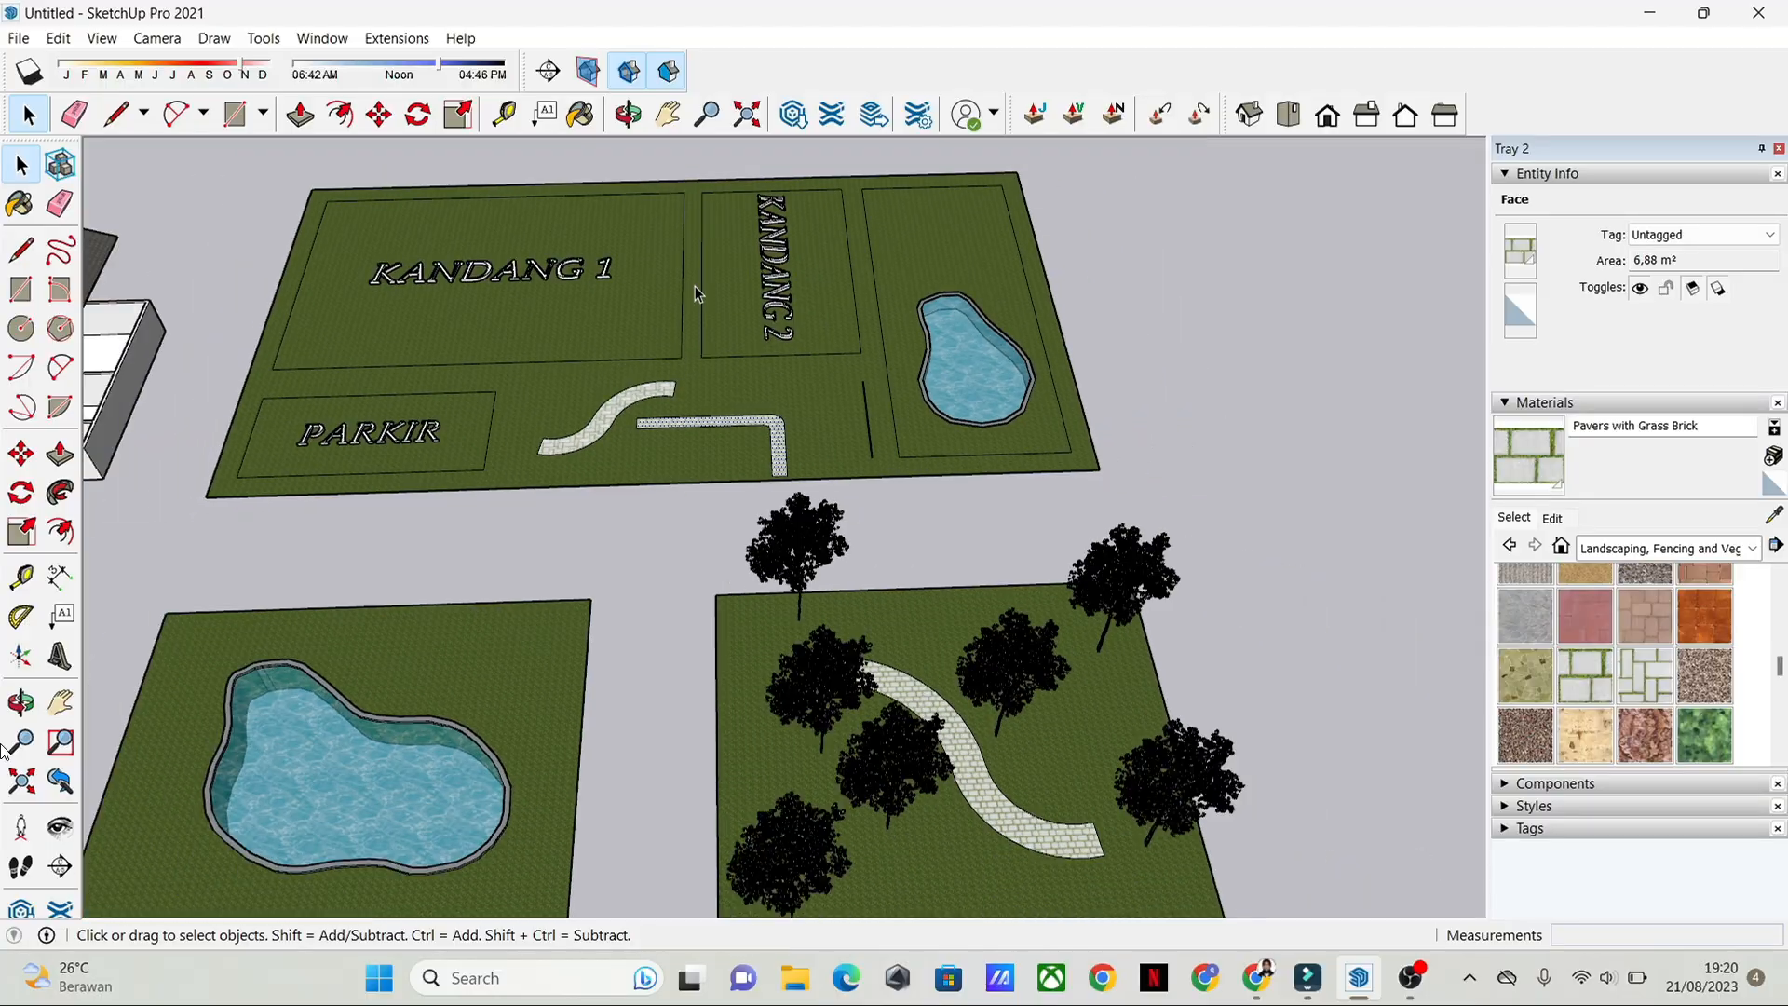
# Step: Examine the tree components standing around the curved paver path on the separate sample garden plot
pyautogui.scroll(-4, 694, 287)
pyautogui.keyDown('shift'); pyautogui.moveTo(700, 418); pyautogui.dragTo(749, 247, button='middle'); pyautogui.keyUp('shift')
pyautogui.scroll(4, 810, 372)
pyautogui.moveTo(853, 373)
pyautogui.mouseDown(button='middle')
pyautogui.moveTo(882, 356)
pyautogui.moveTo(971, 488)
pyautogui.mouseUp(button='middle')
pyautogui.scroll(5, 970, 488)
pyautogui.click(913, 506)
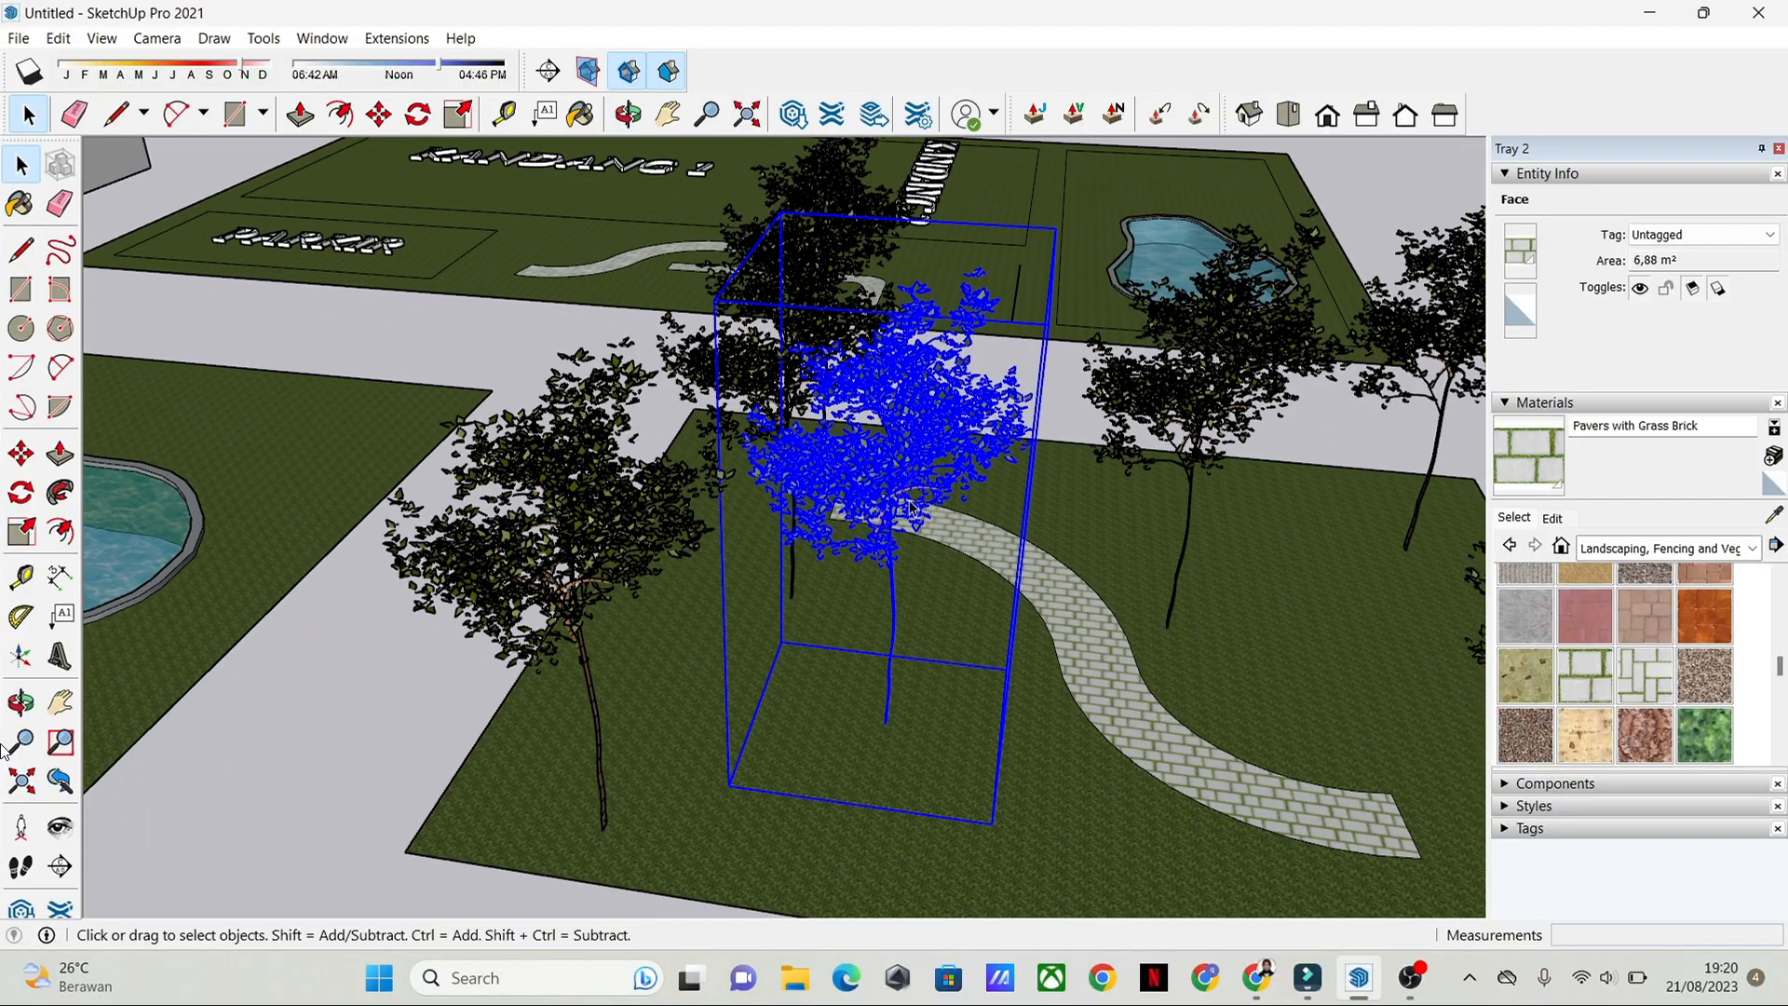
pyautogui.scroll(-8, 913, 506)
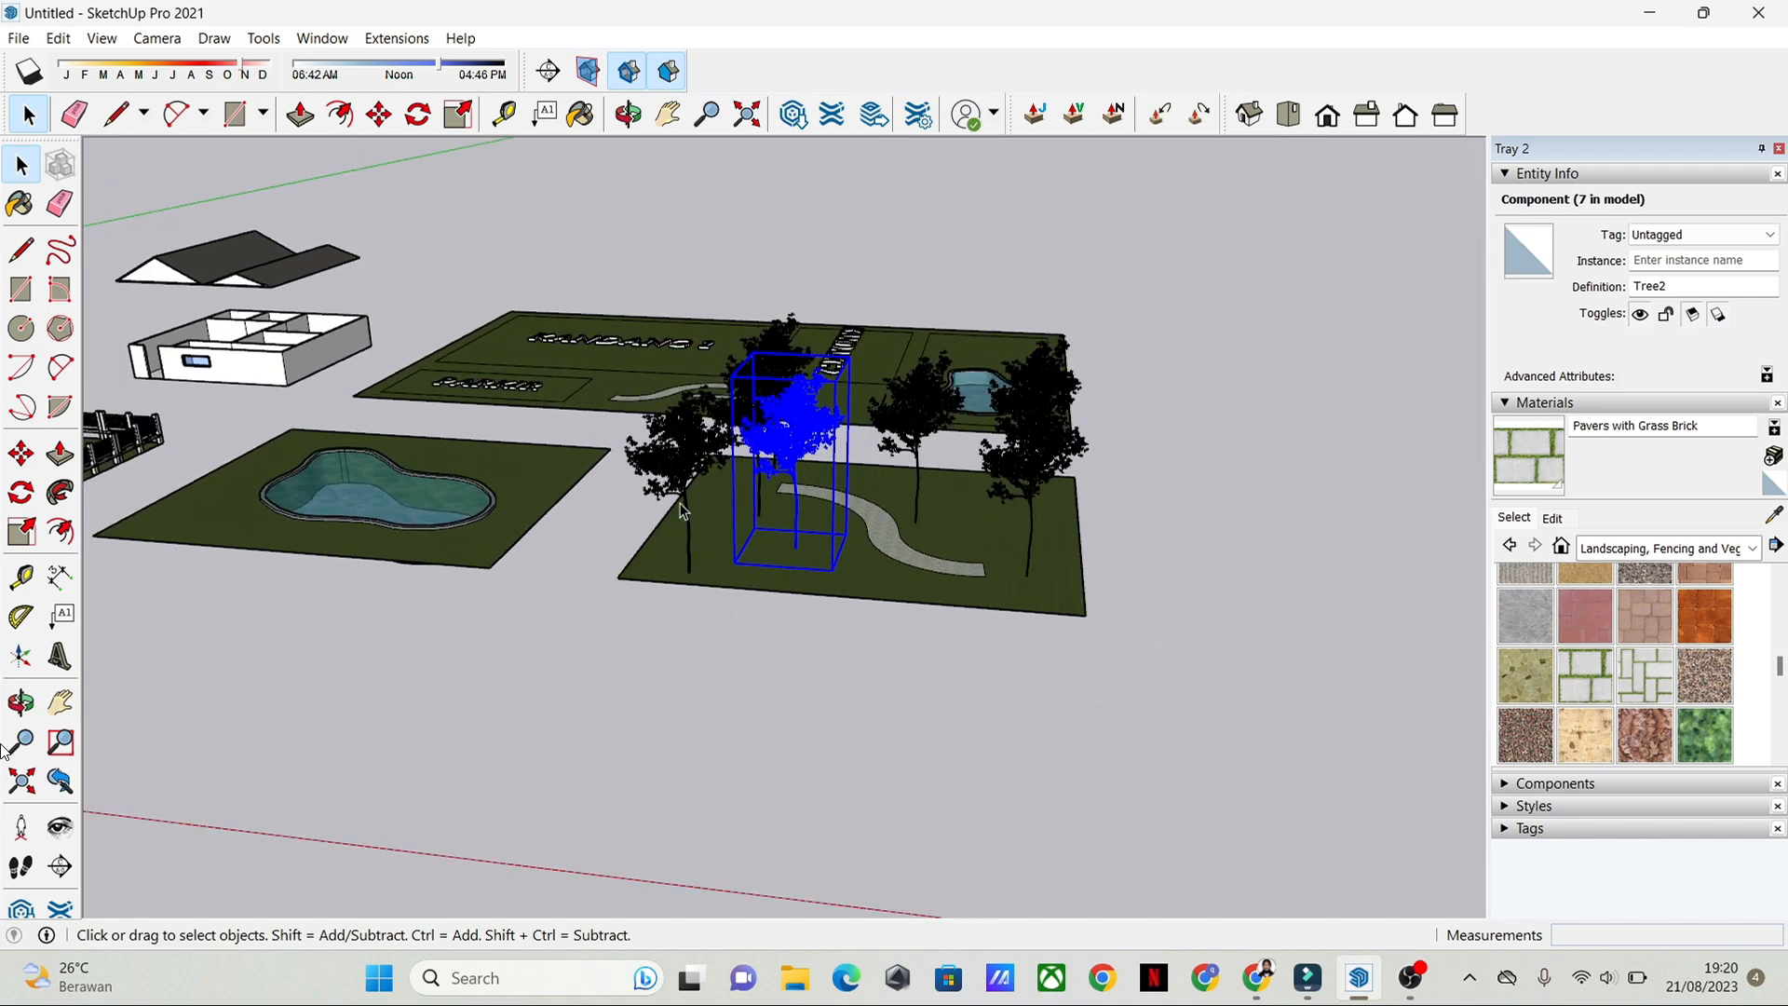
pyautogui.scroll(5, 683, 511)
pyautogui.scroll(-4, 931, 493)
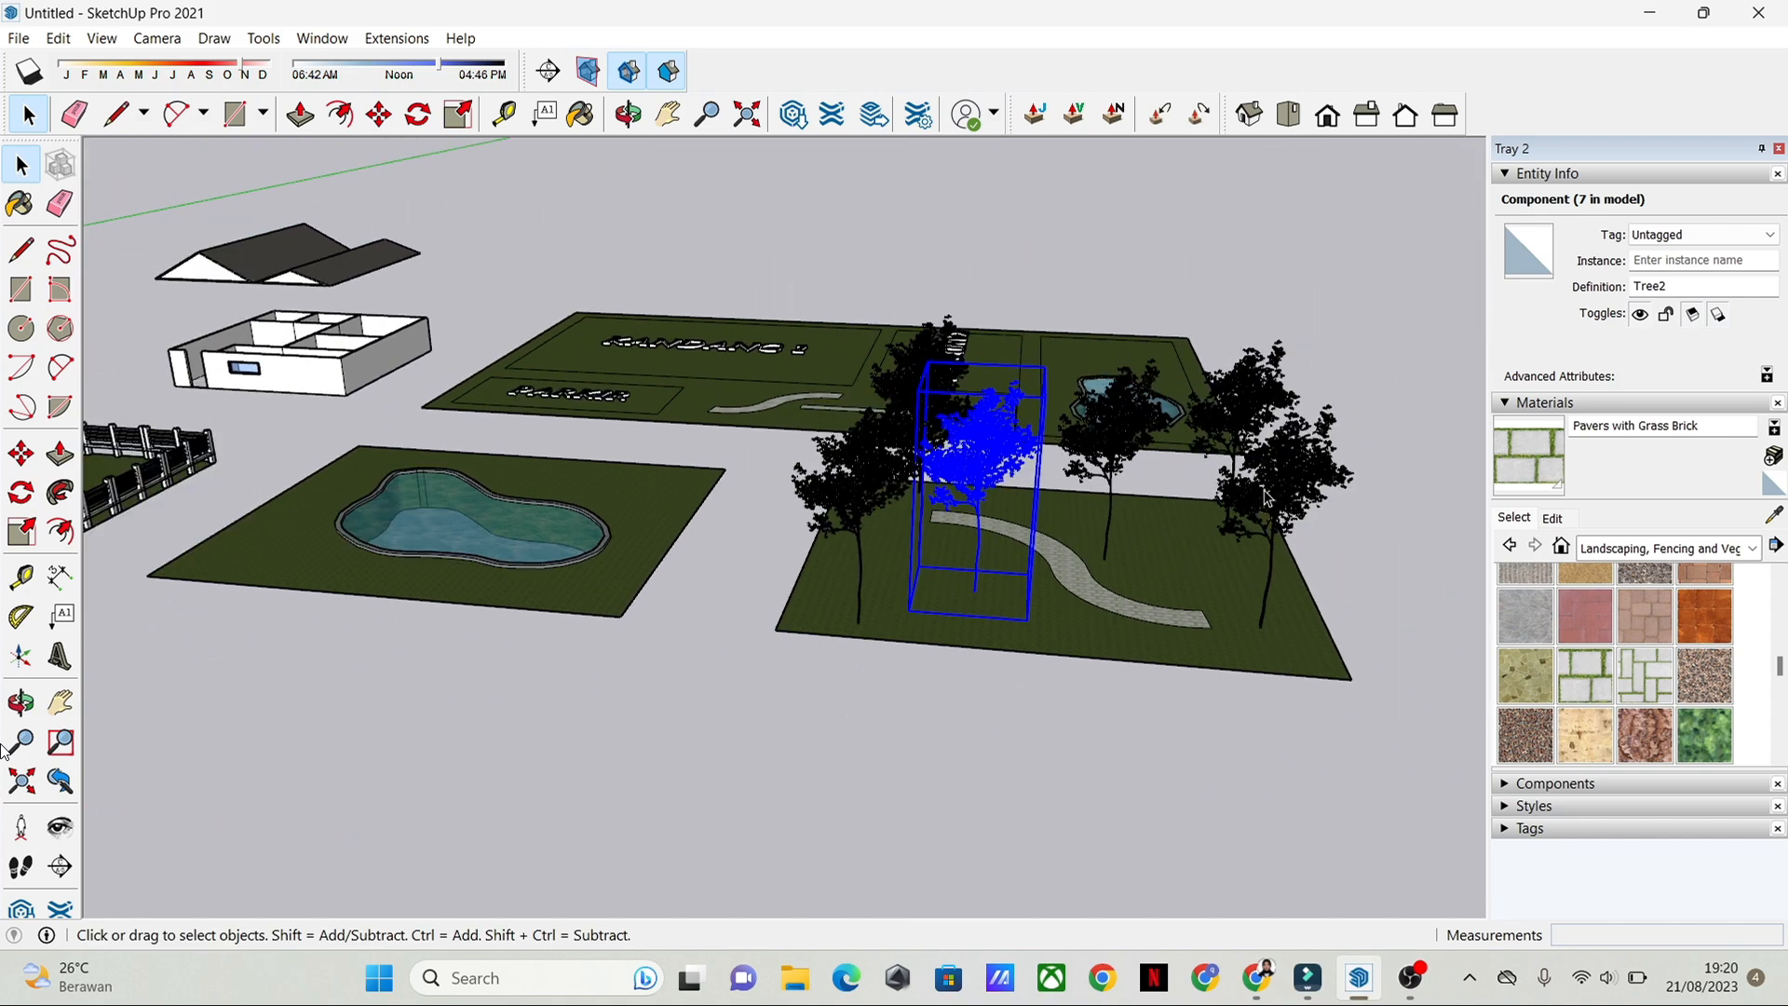
pyautogui.scroll(5, 1265, 497)
pyautogui.click(1128, 514)
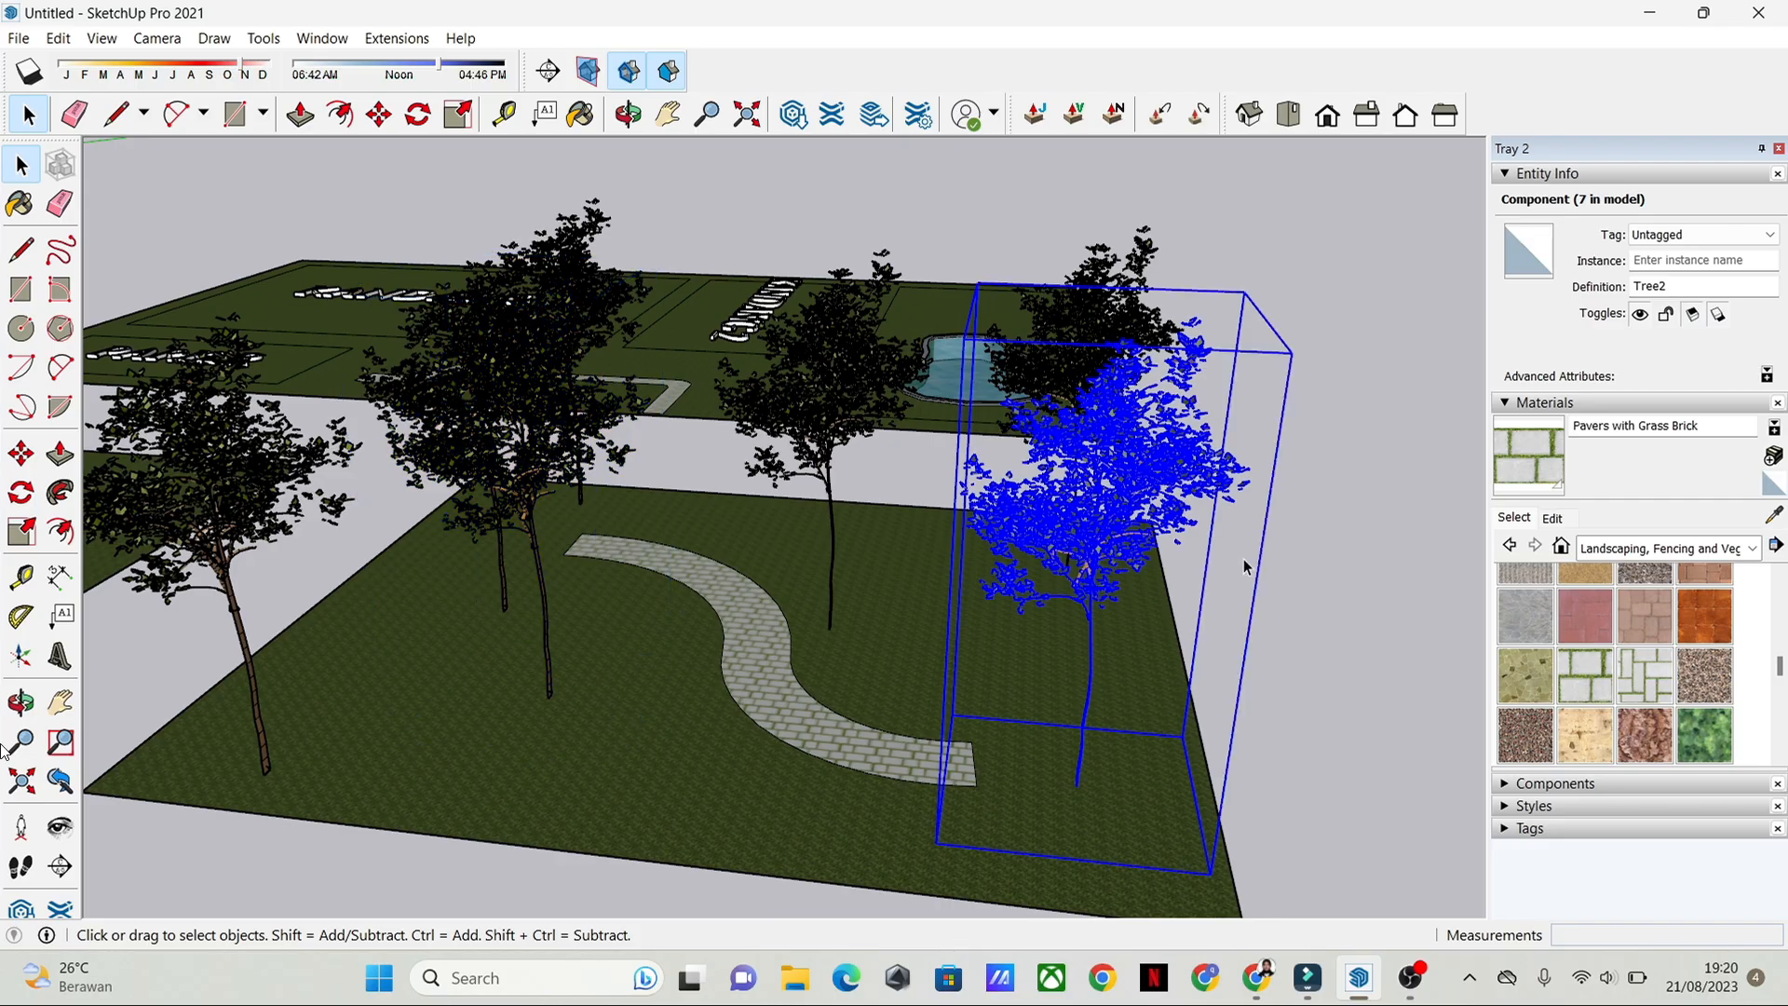
pyautogui.click(1267, 569)
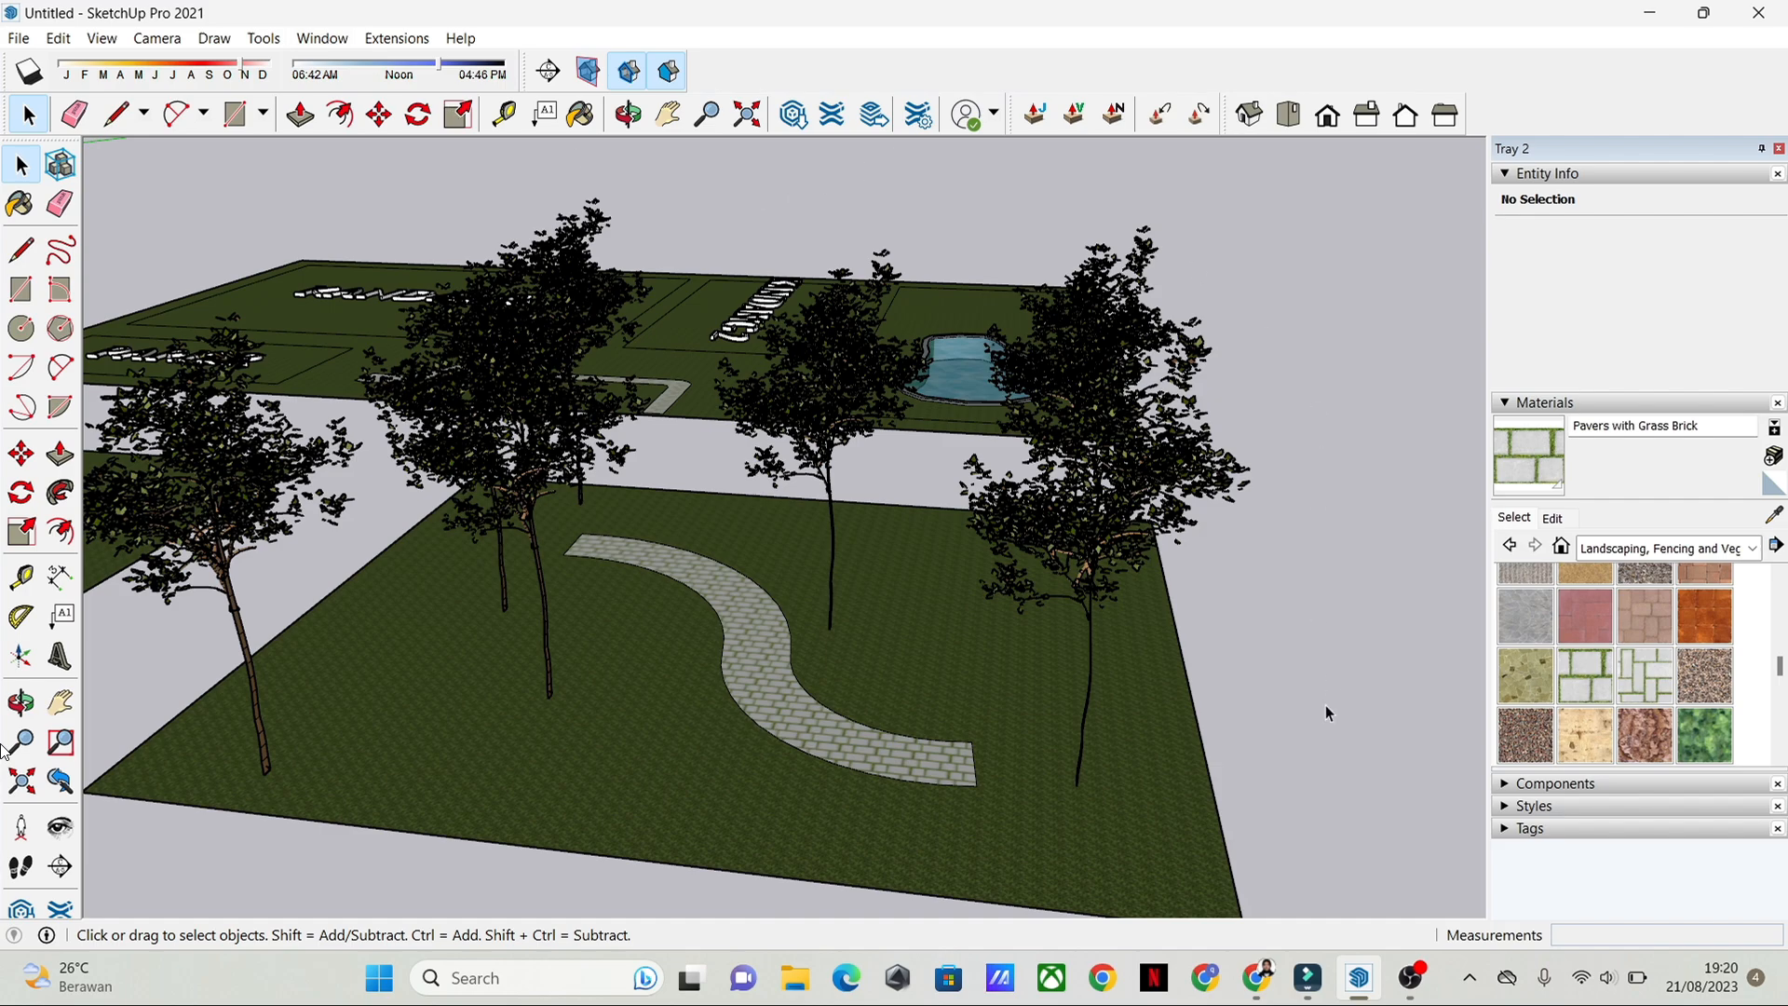
# Step: Switch to 3D Warehouse in the browser and search for "tree"
pyautogui.click(1272, 997)
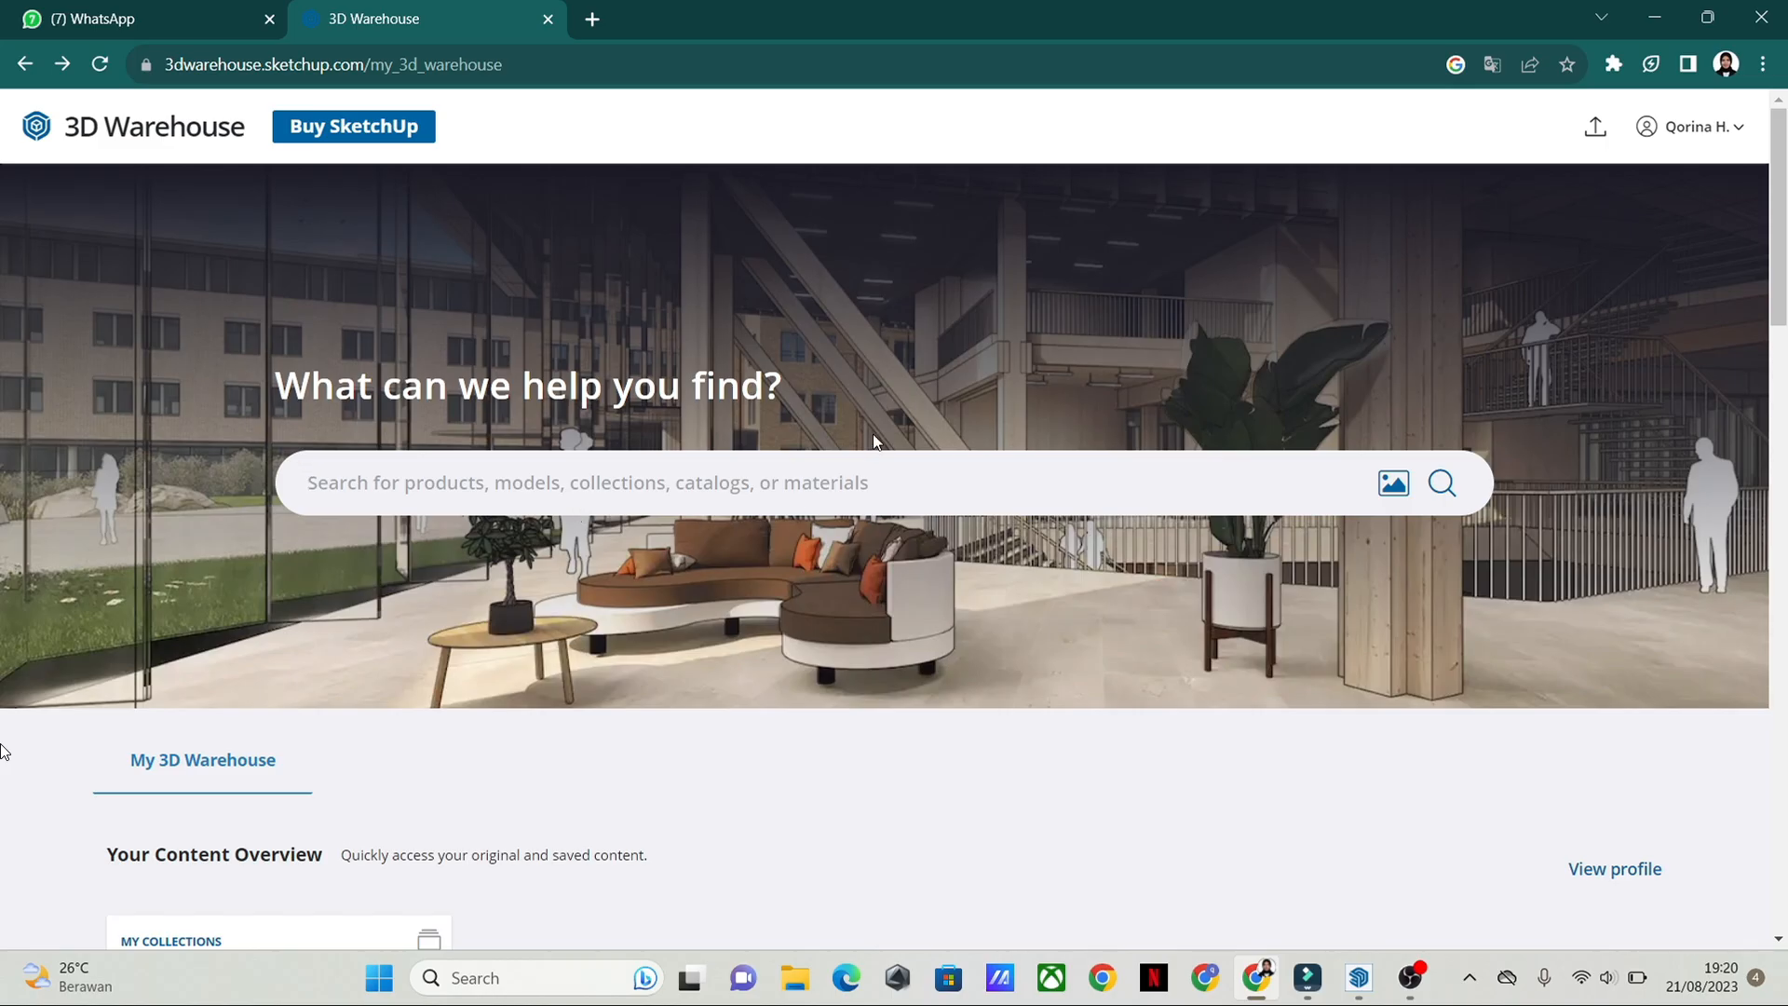
pyautogui.write('tree')
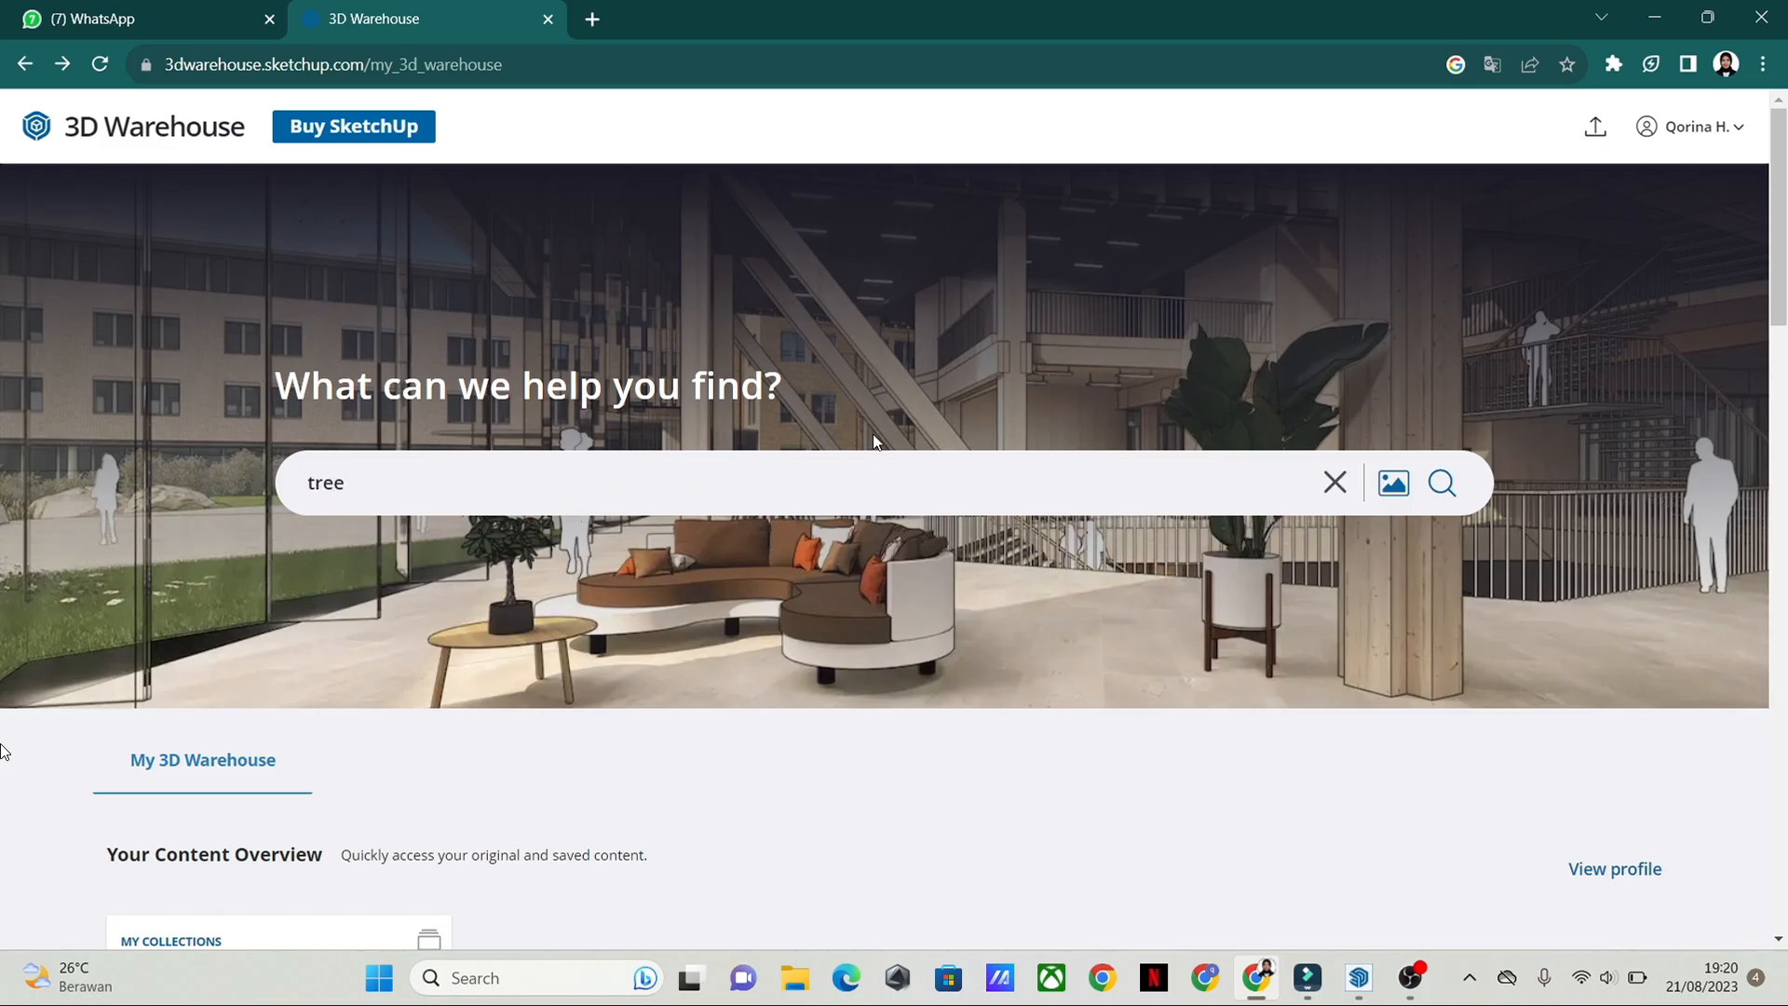
pyautogui.press('Return')
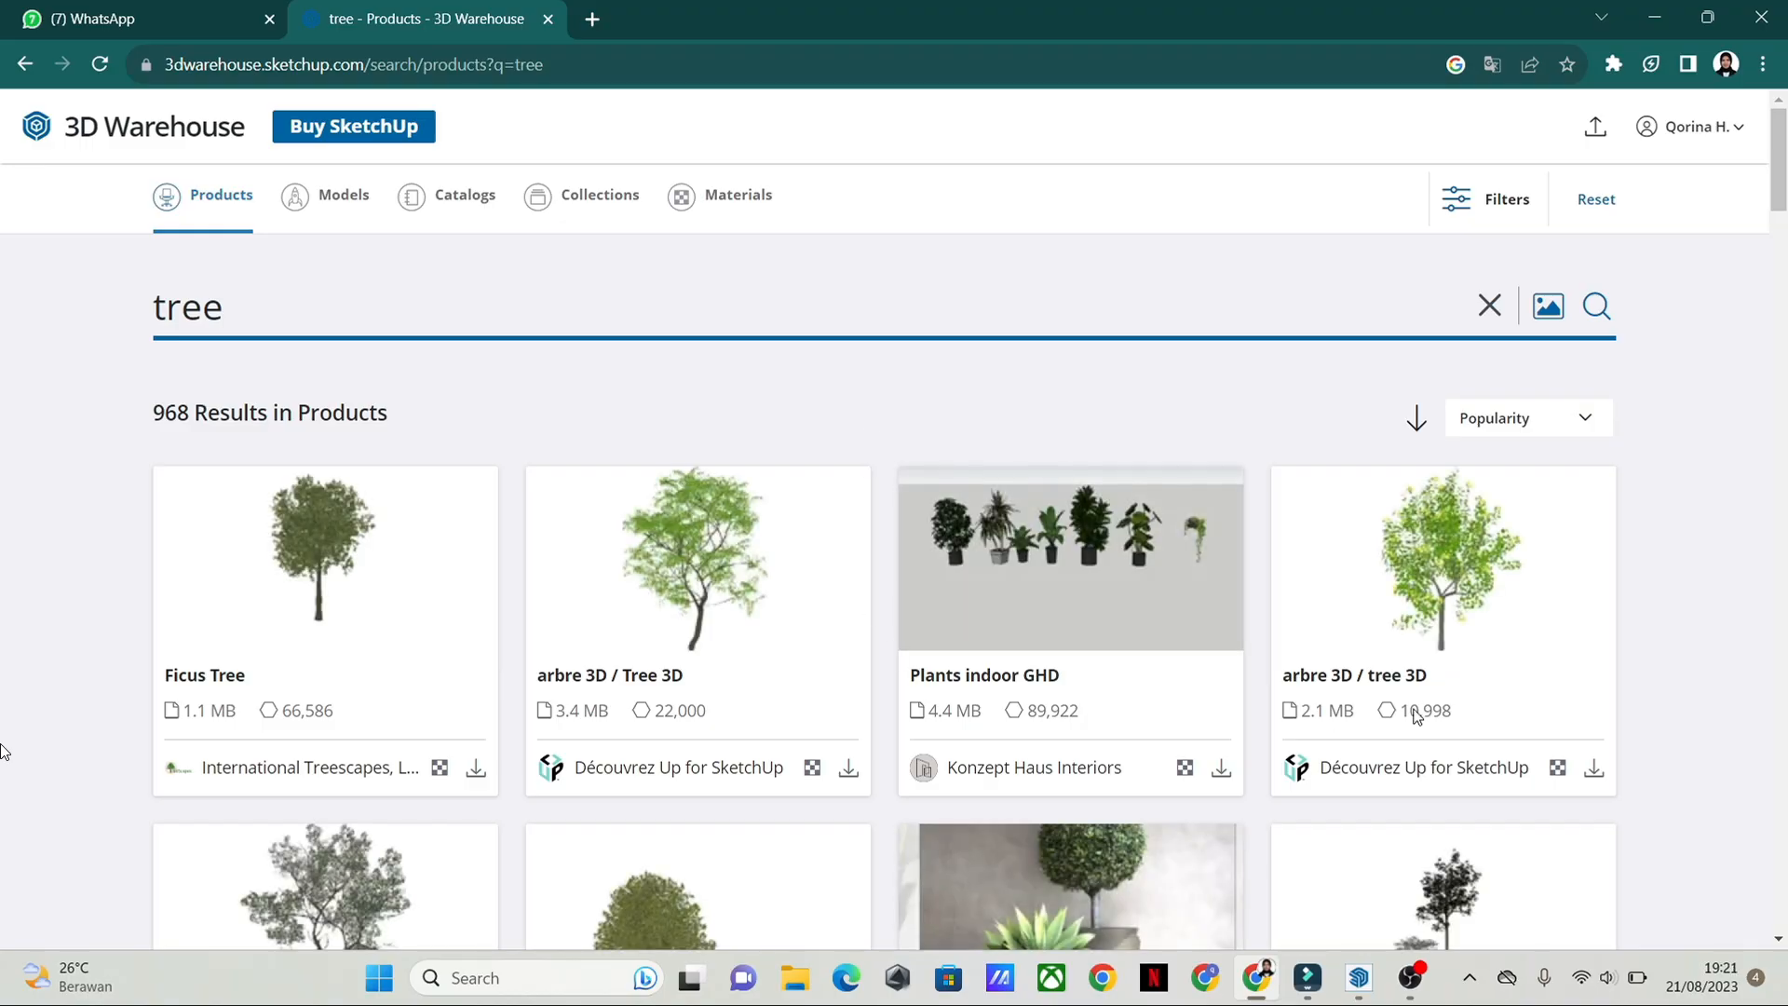
# Step: Browse the tree products, open the Tree 1 model by CADdetails and show its download file formats
pyautogui.scroll(-3, 500, 655)
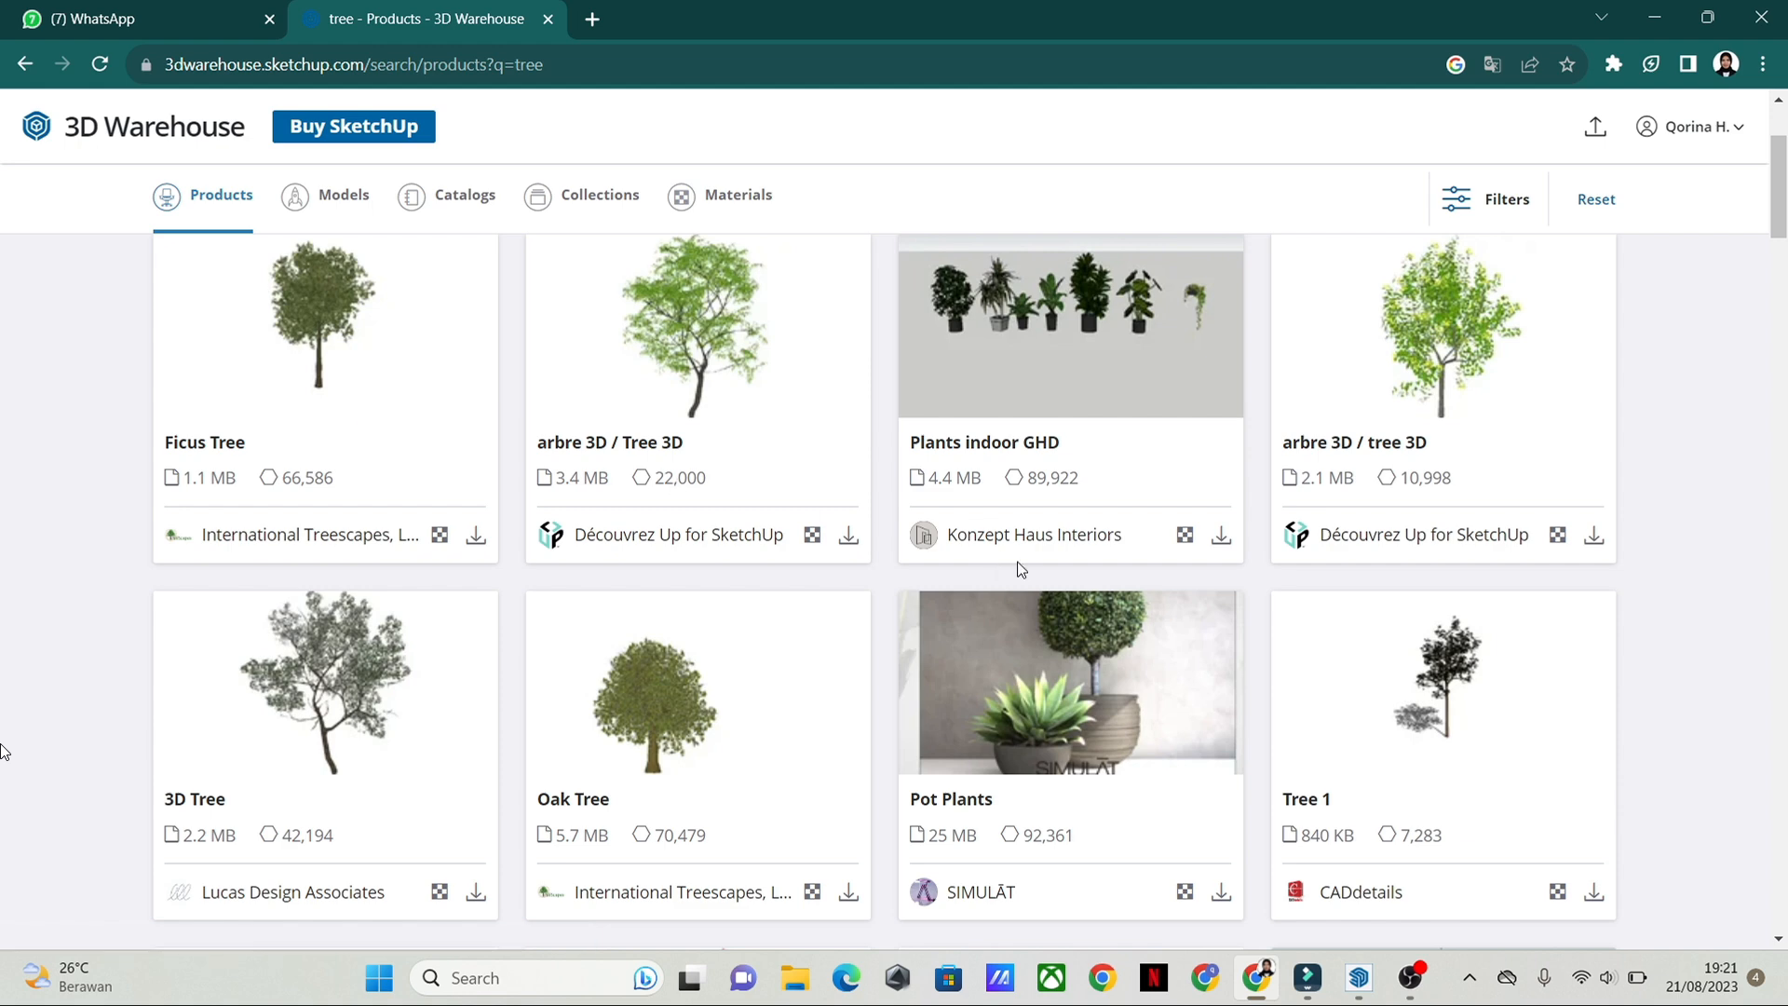
pyautogui.scroll(-3, 1479, 544)
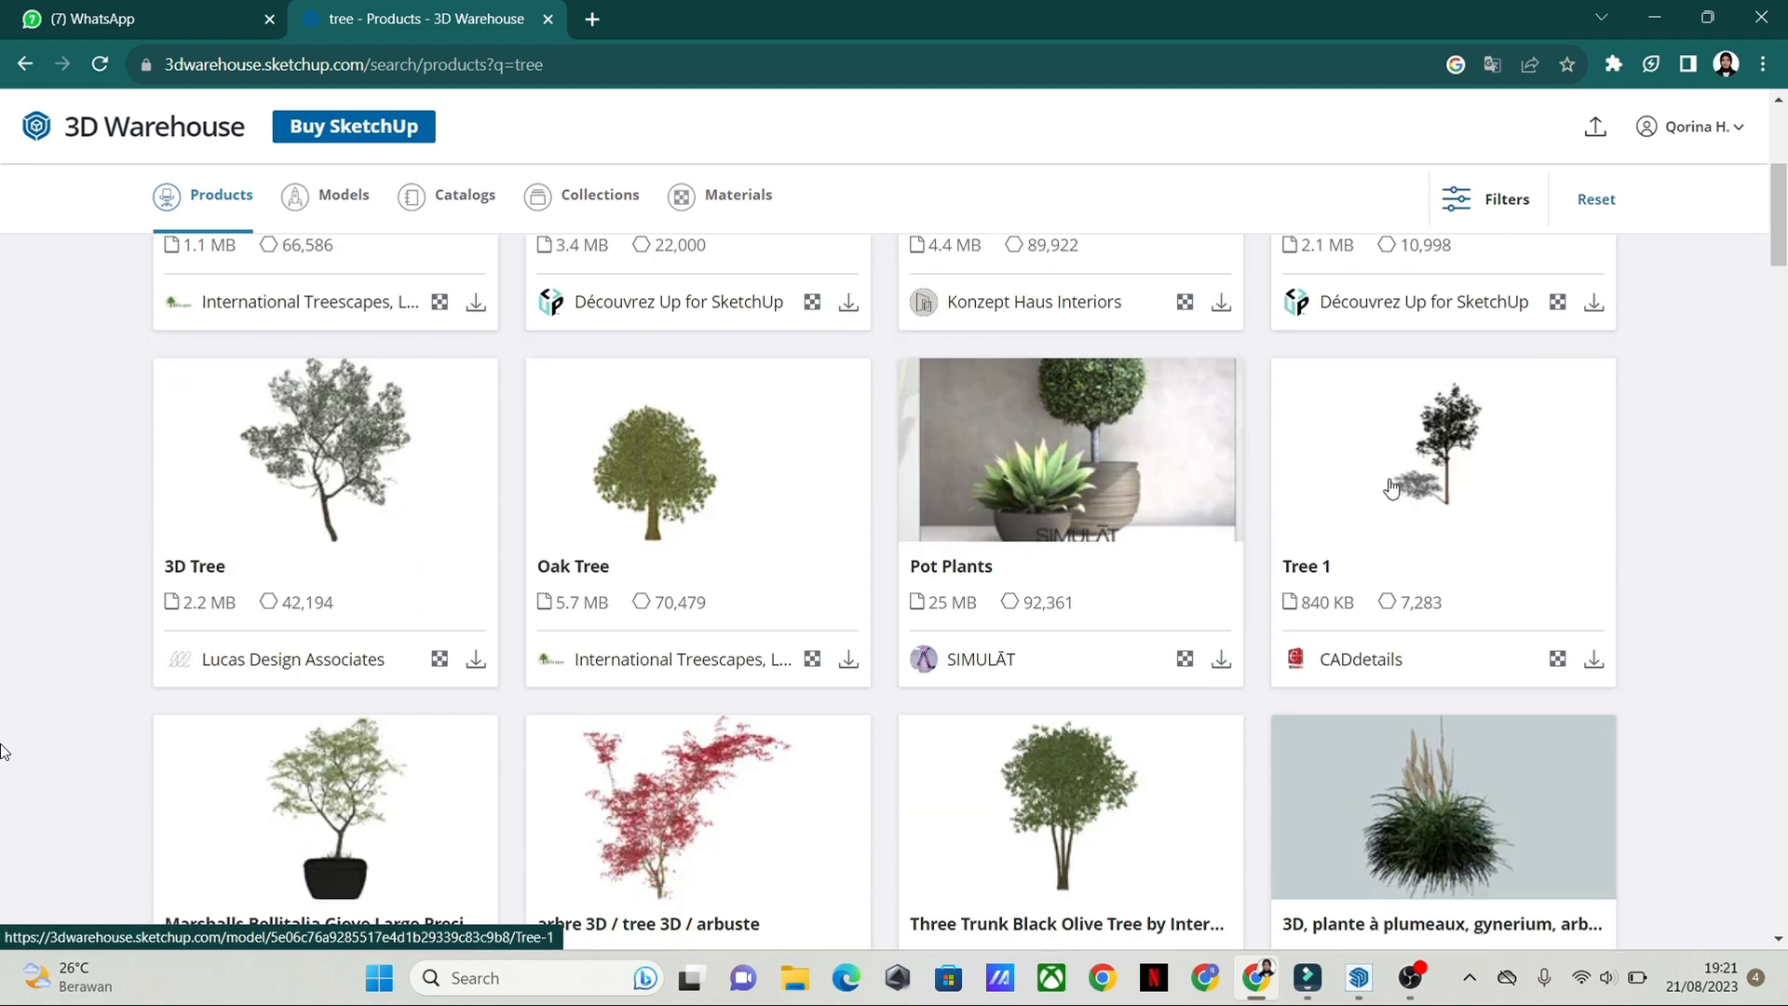
pyautogui.scroll(-3, 421, 561)
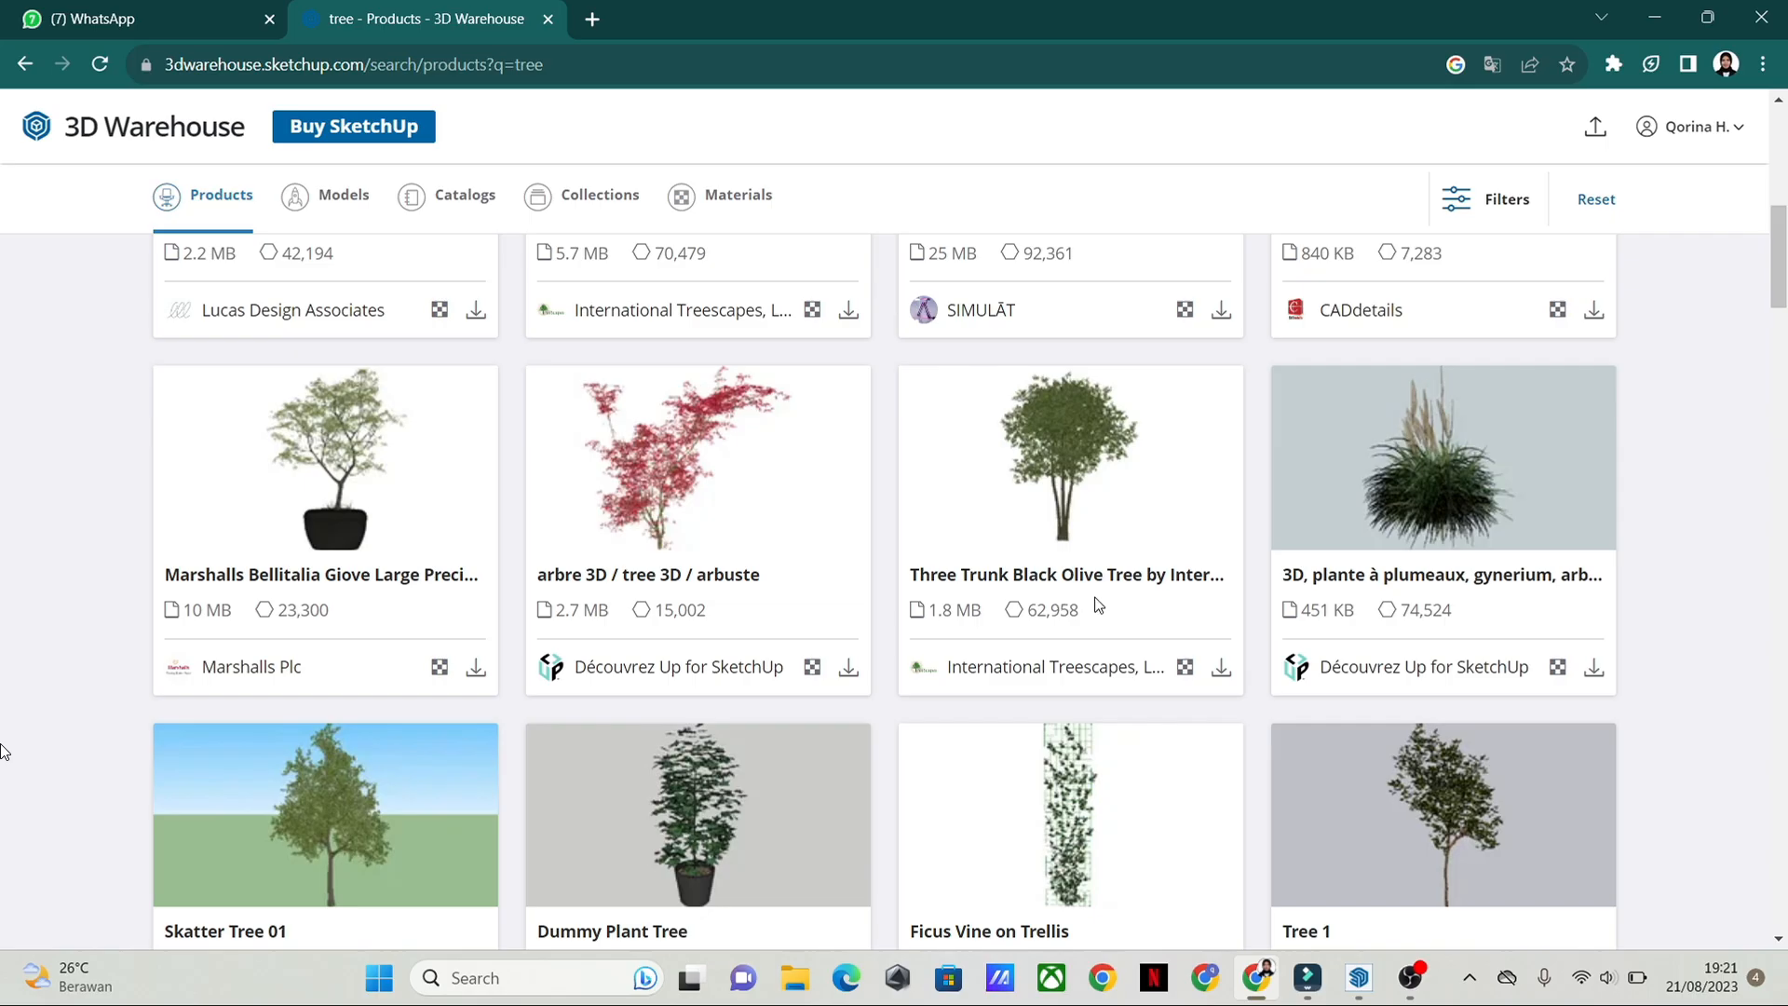
pyautogui.scroll(4, 1553, 604)
pyautogui.scroll(-3, 1555, 604)
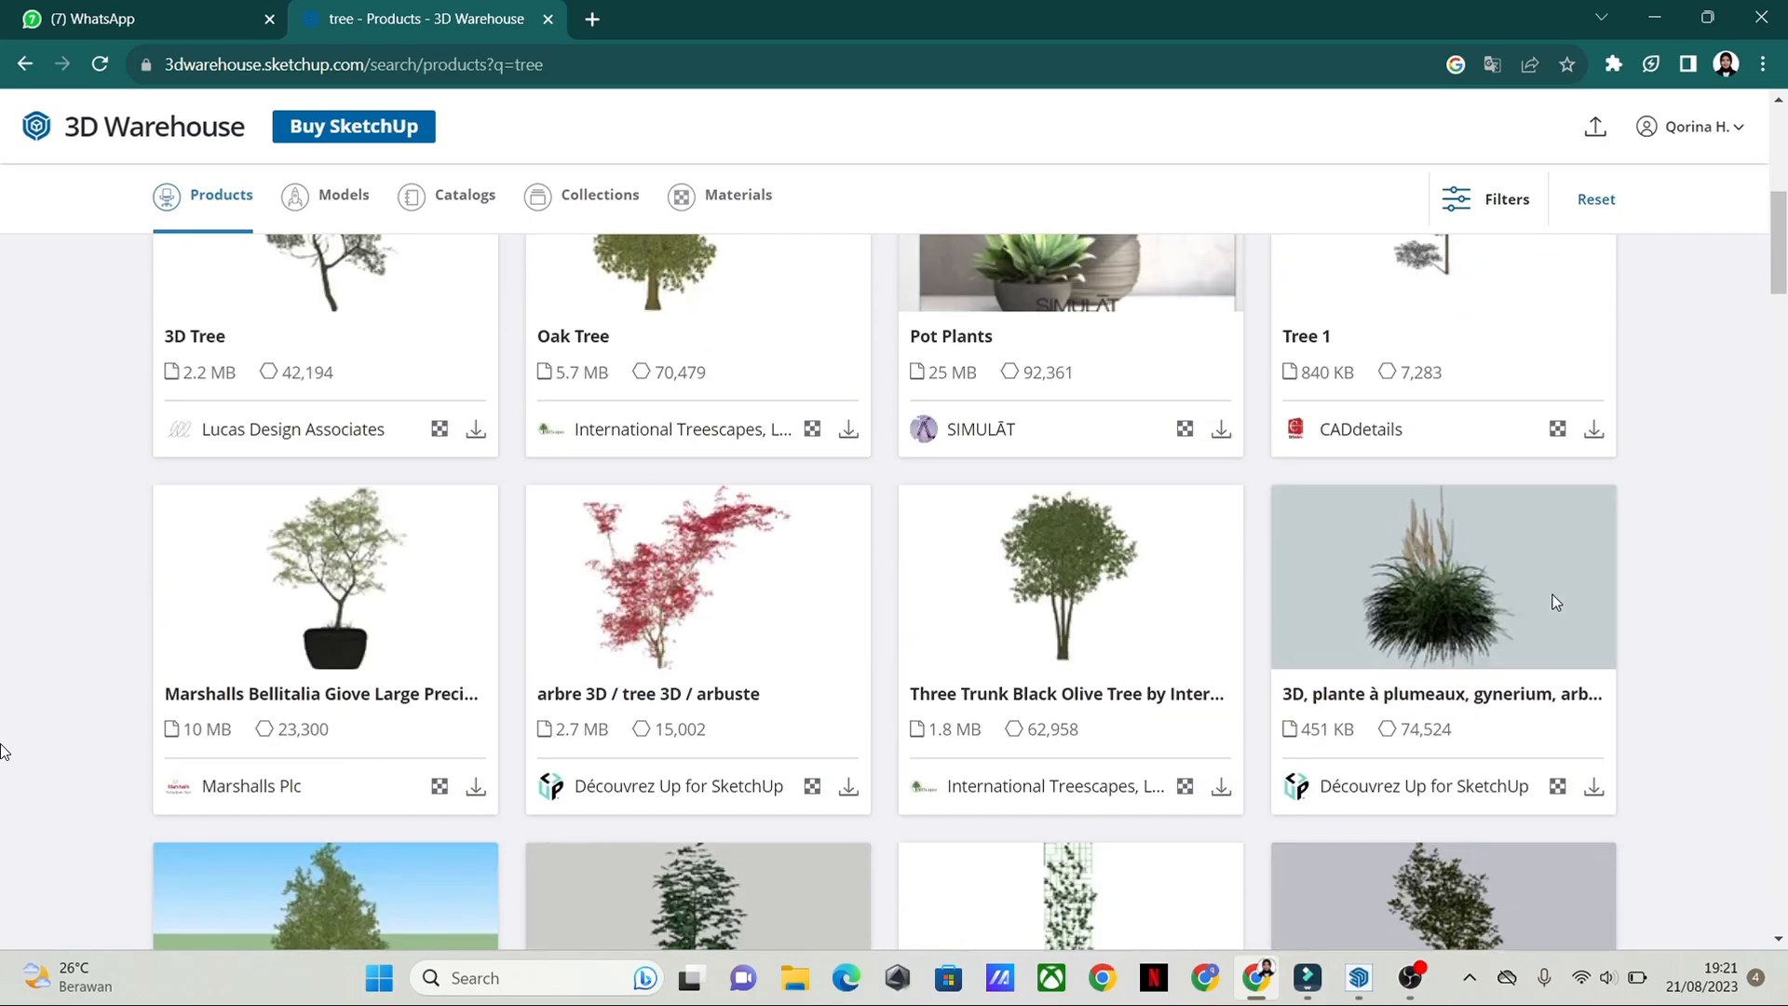
pyautogui.scroll(-3, 838, 622)
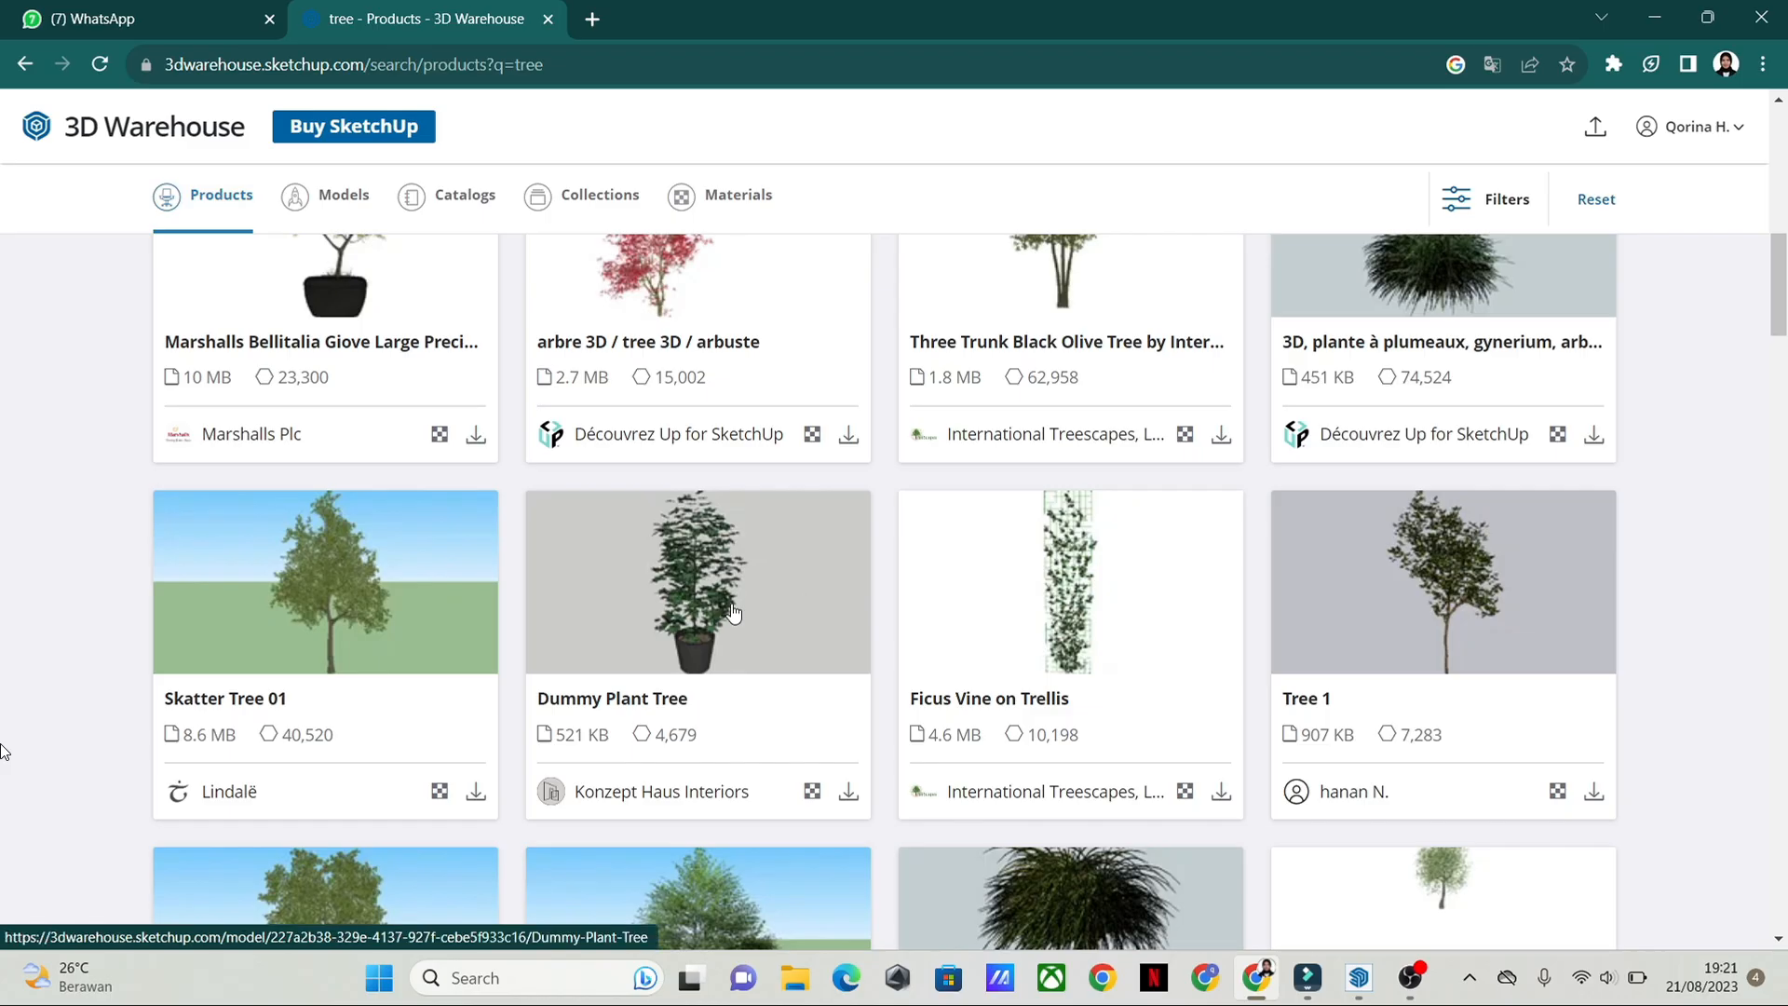
pyautogui.scroll(4, 1353, 637)
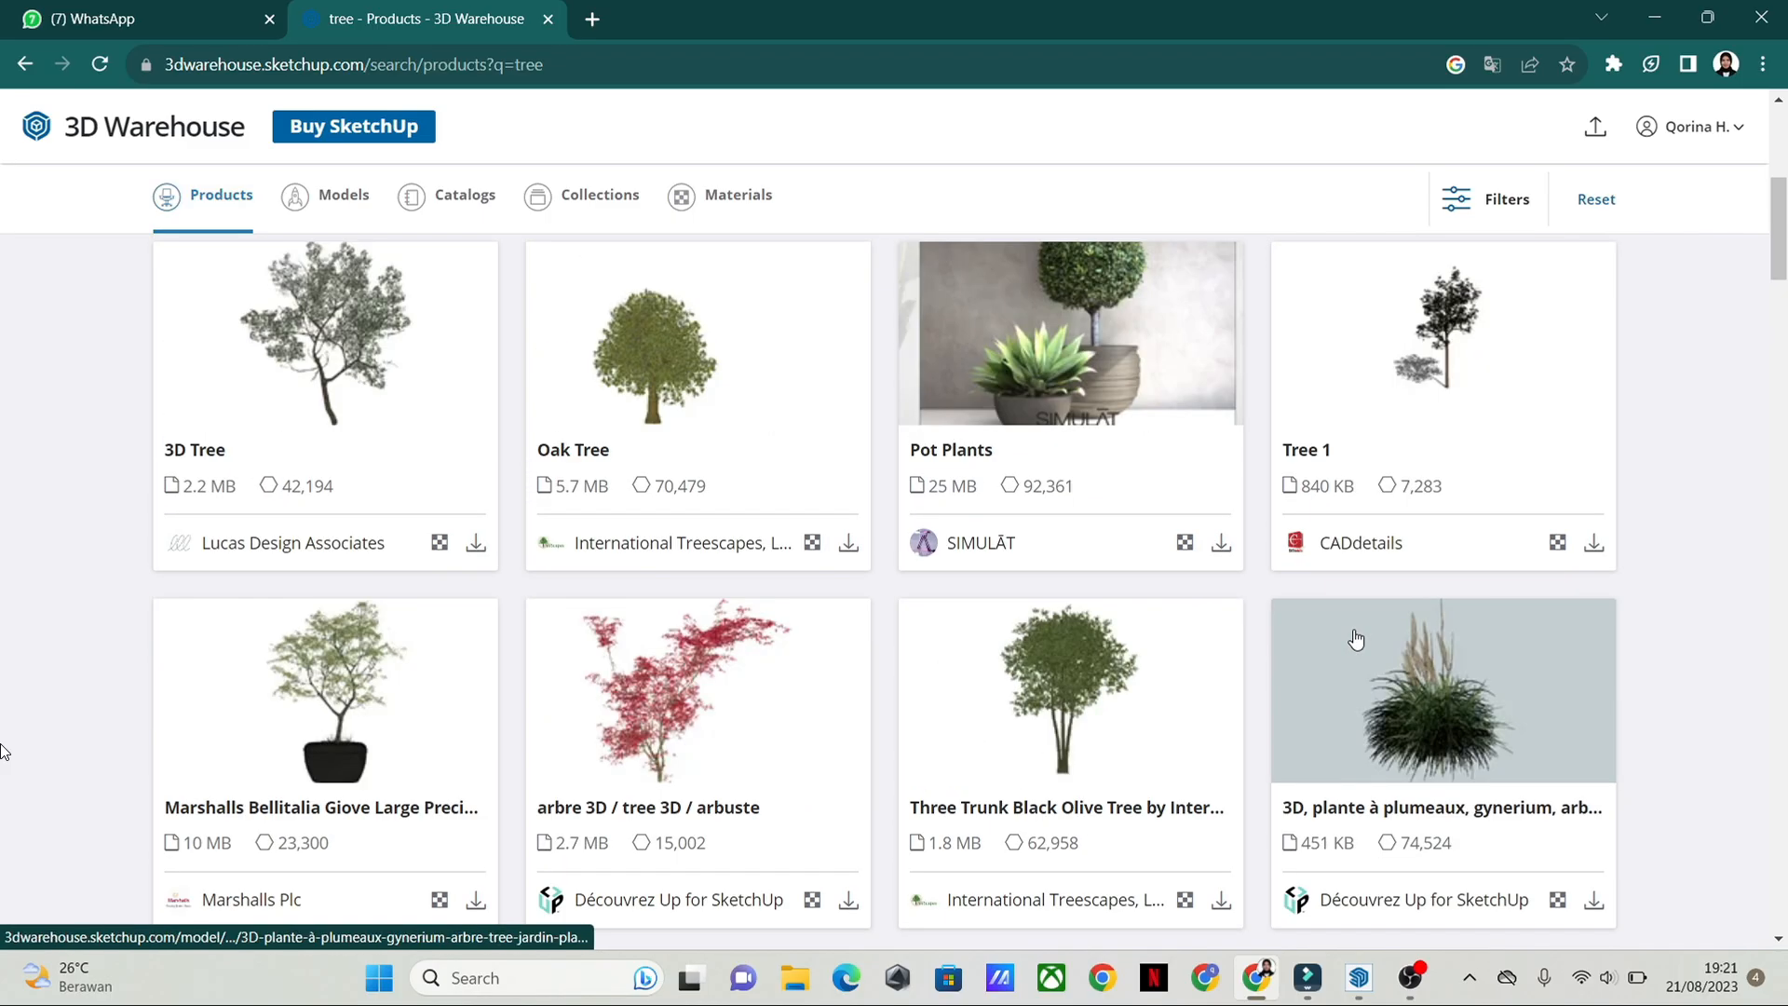
pyautogui.click(1459, 356)
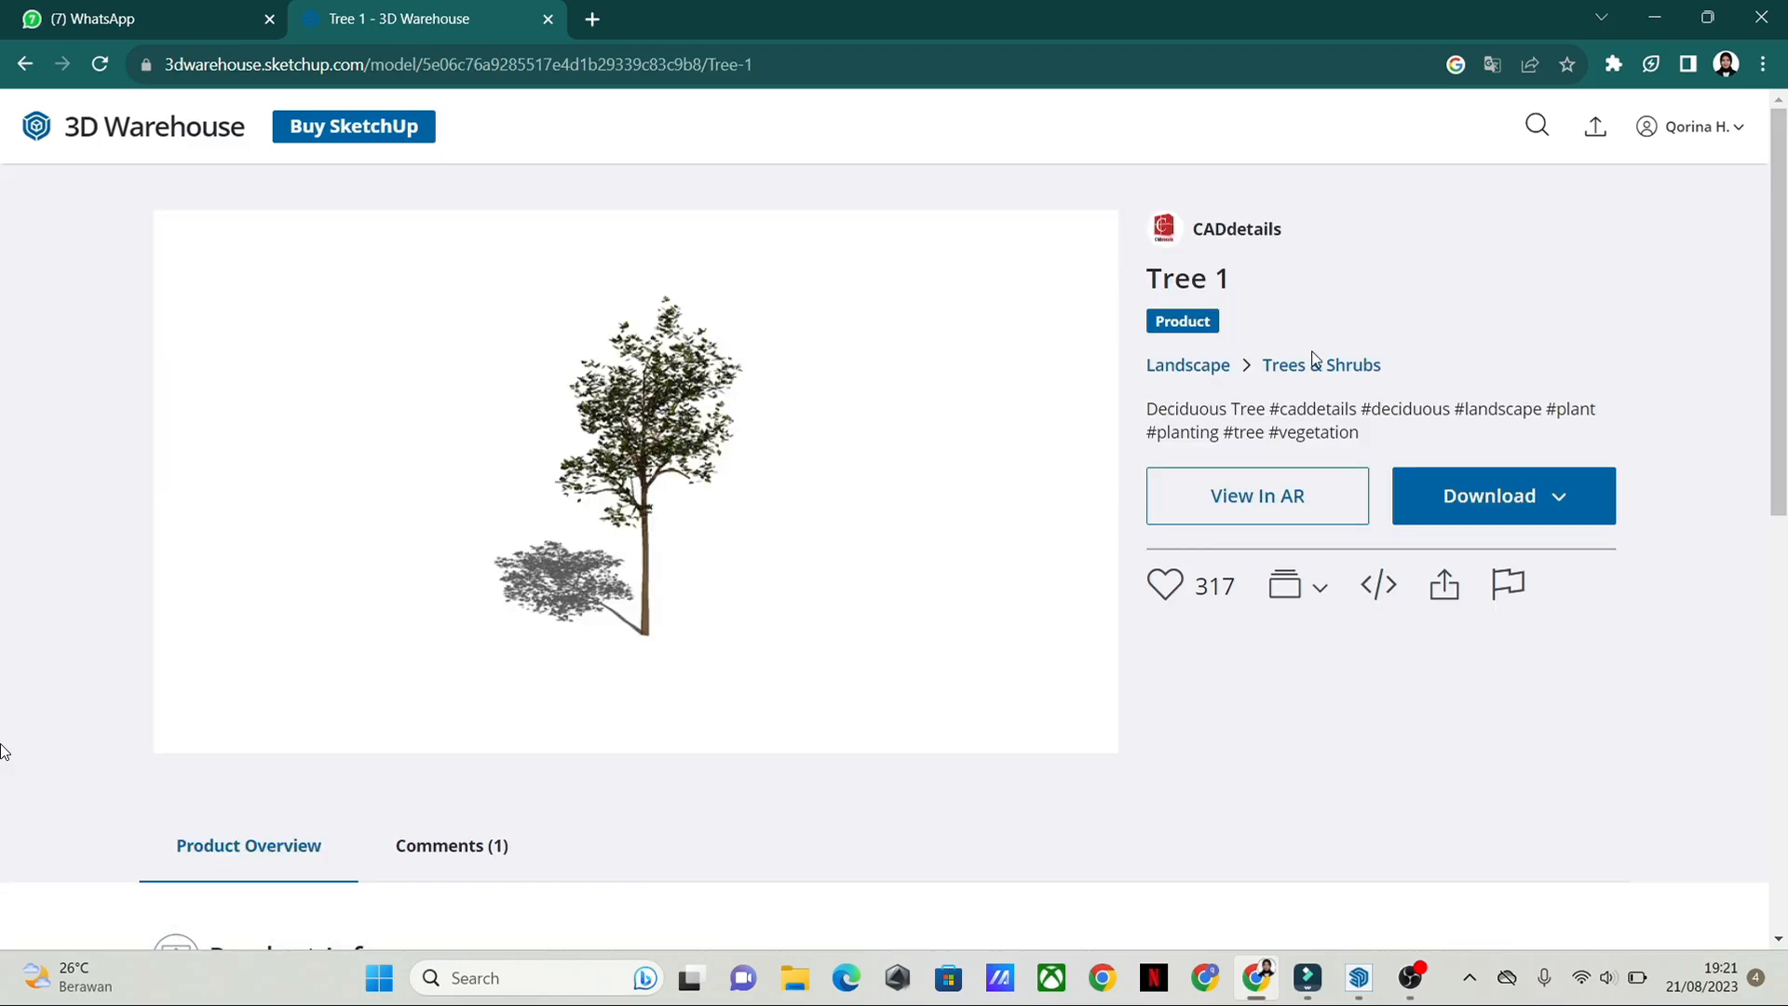
pyautogui.click(1513, 511)
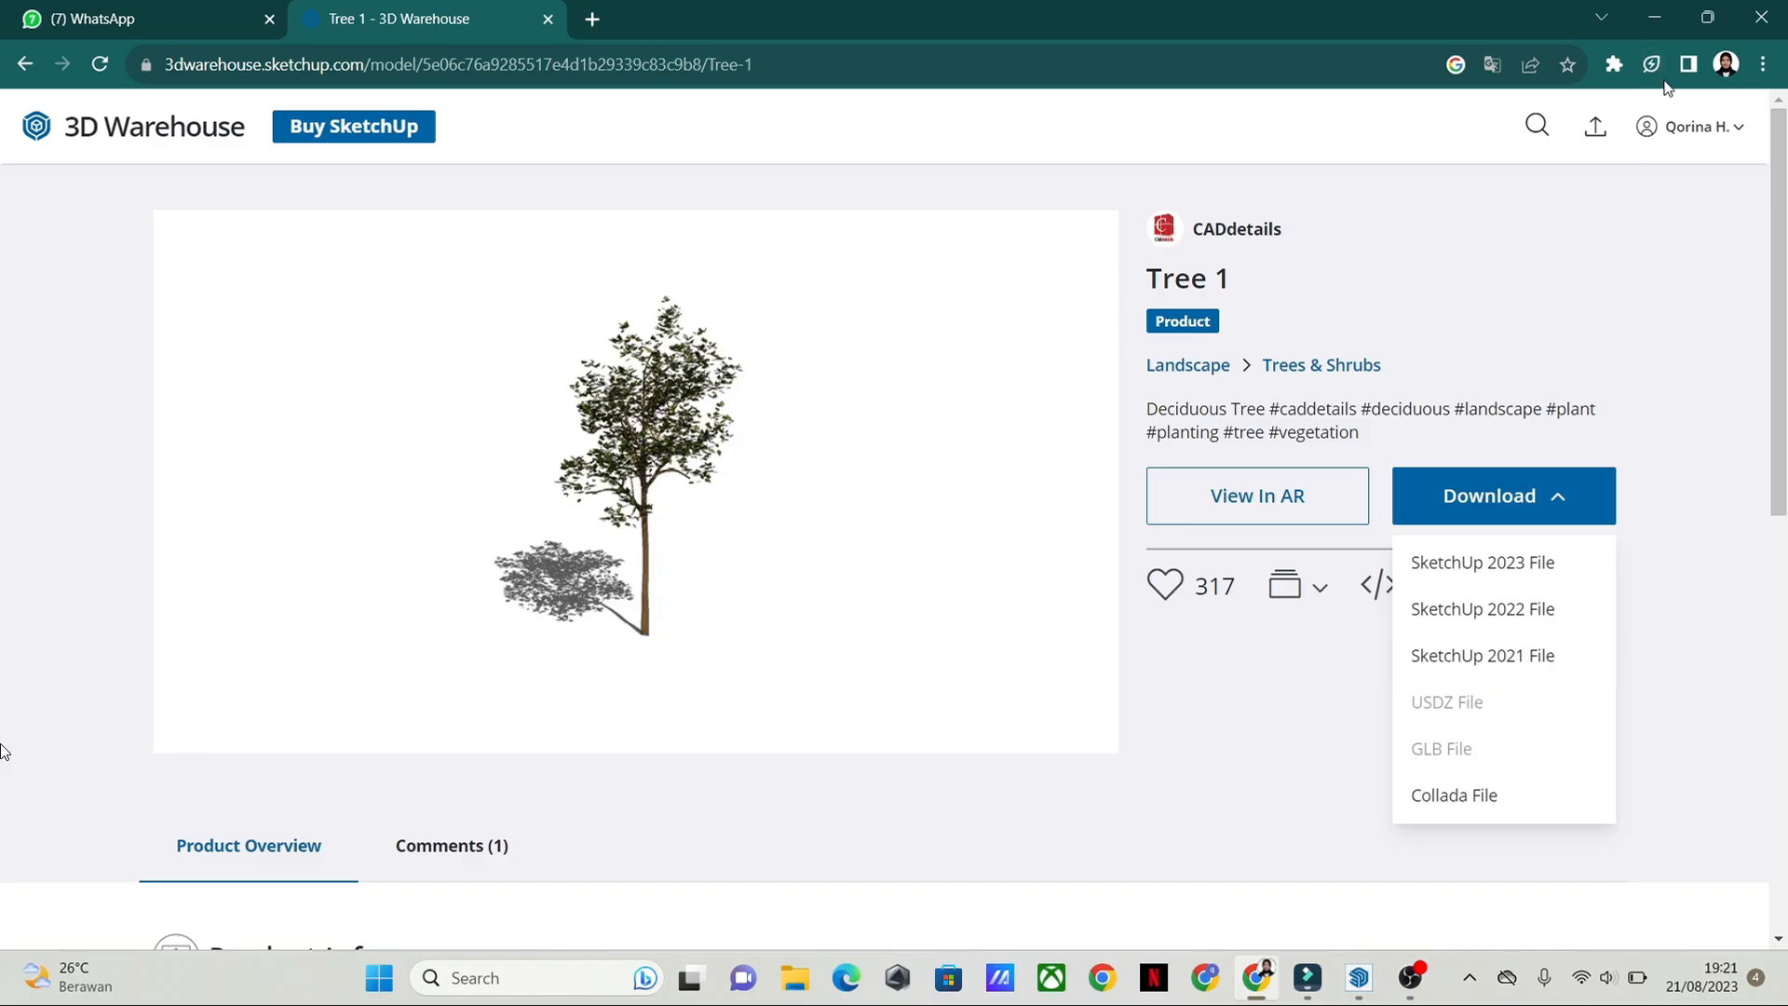
# Step: Insert the Tree2 file from the Downloads folder into the SketchUp model, placing it just outside the sample garden plot
pyautogui.click(801, 982)
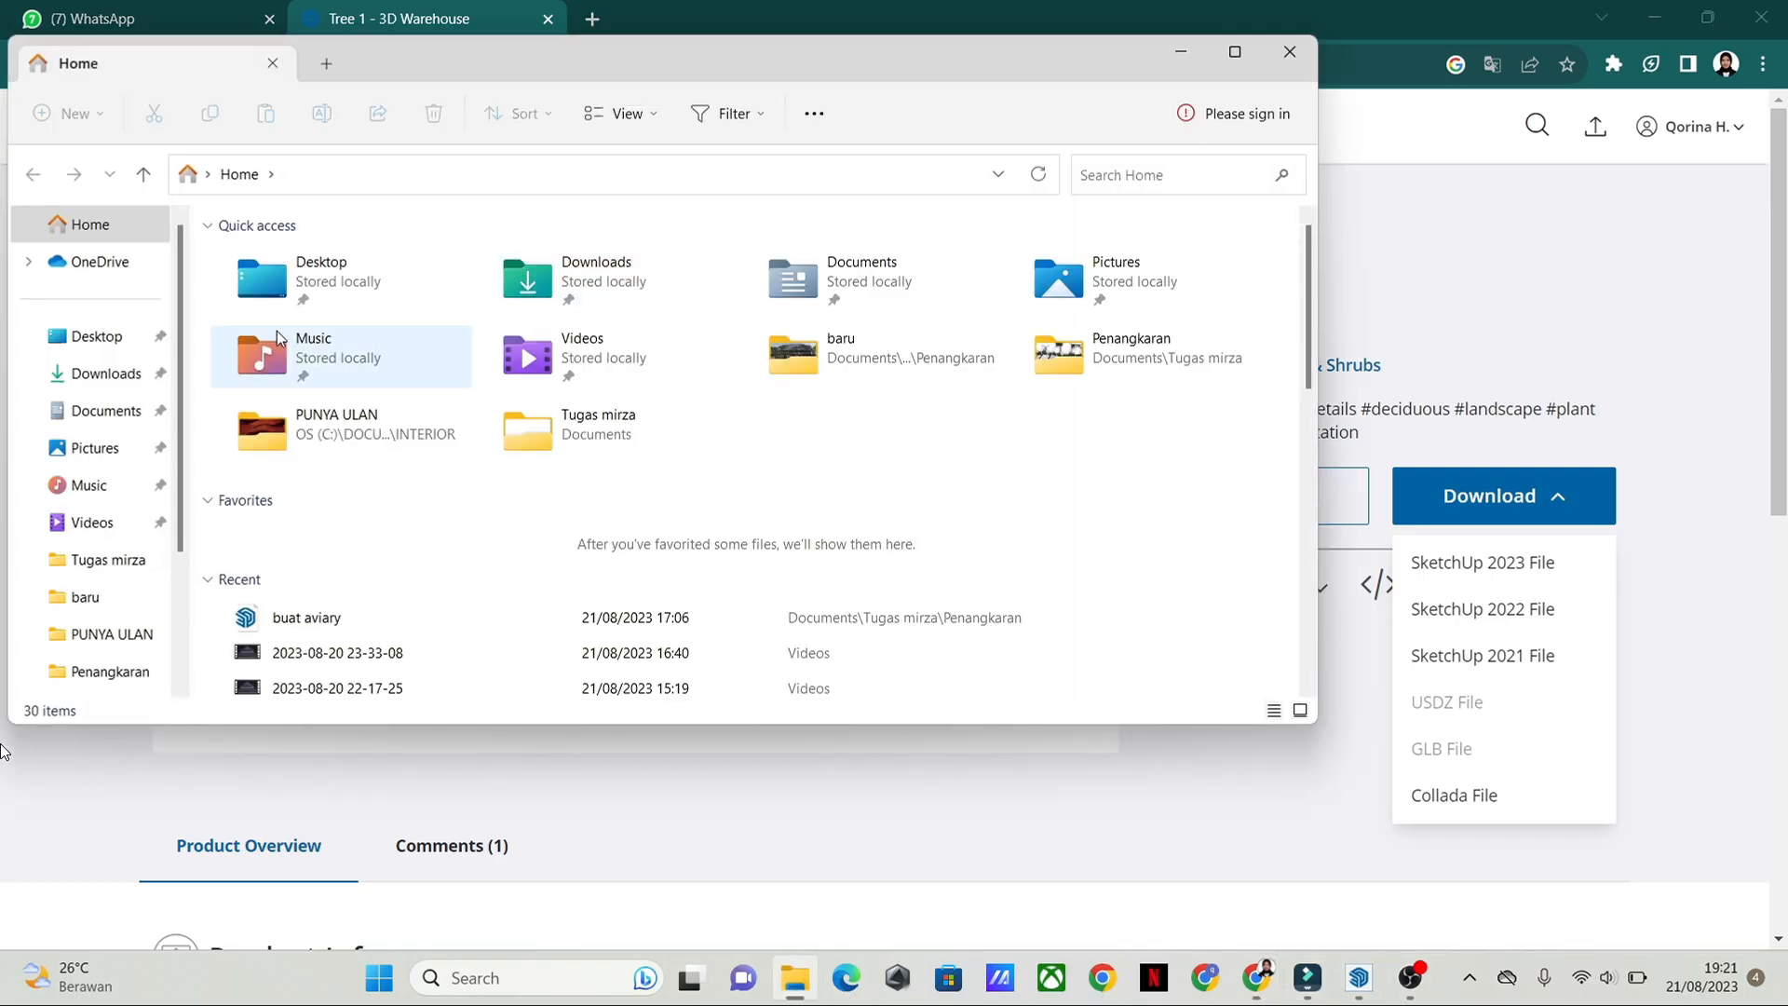
pyautogui.click(105, 373)
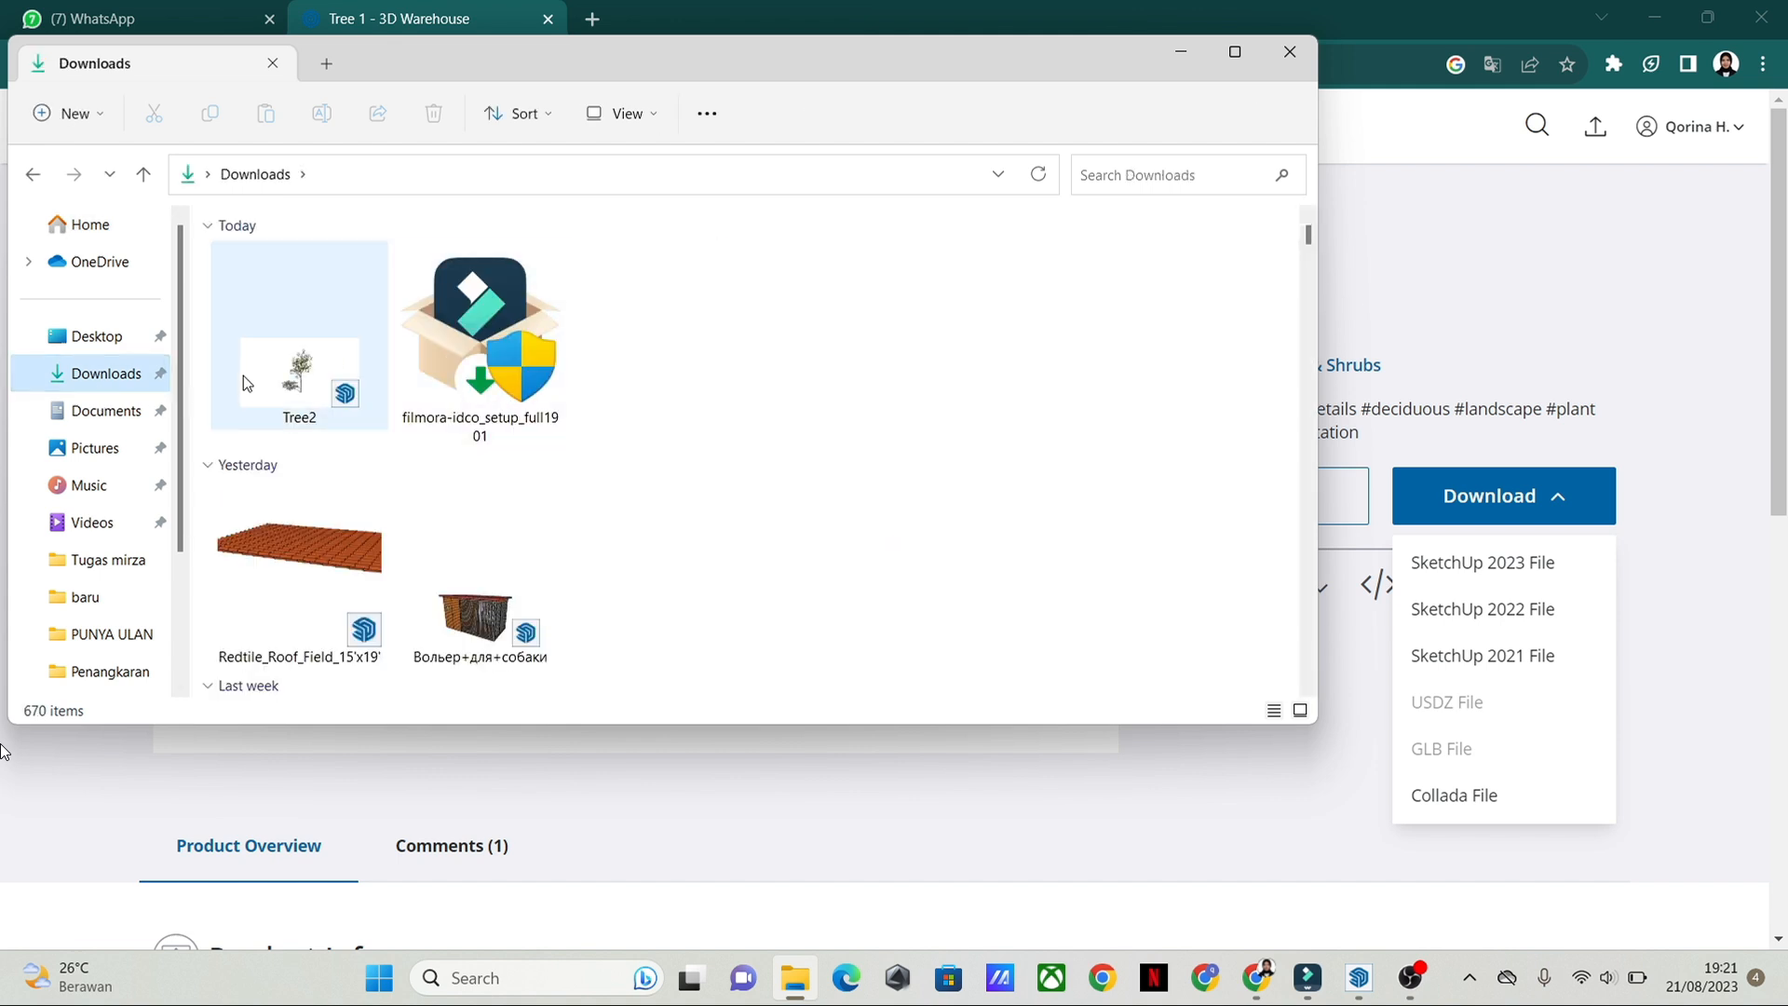
pyautogui.moveTo(288, 337); pyautogui.dragTo(836, 359)
pyautogui.click(652, 465)
pyautogui.click(928, 422)
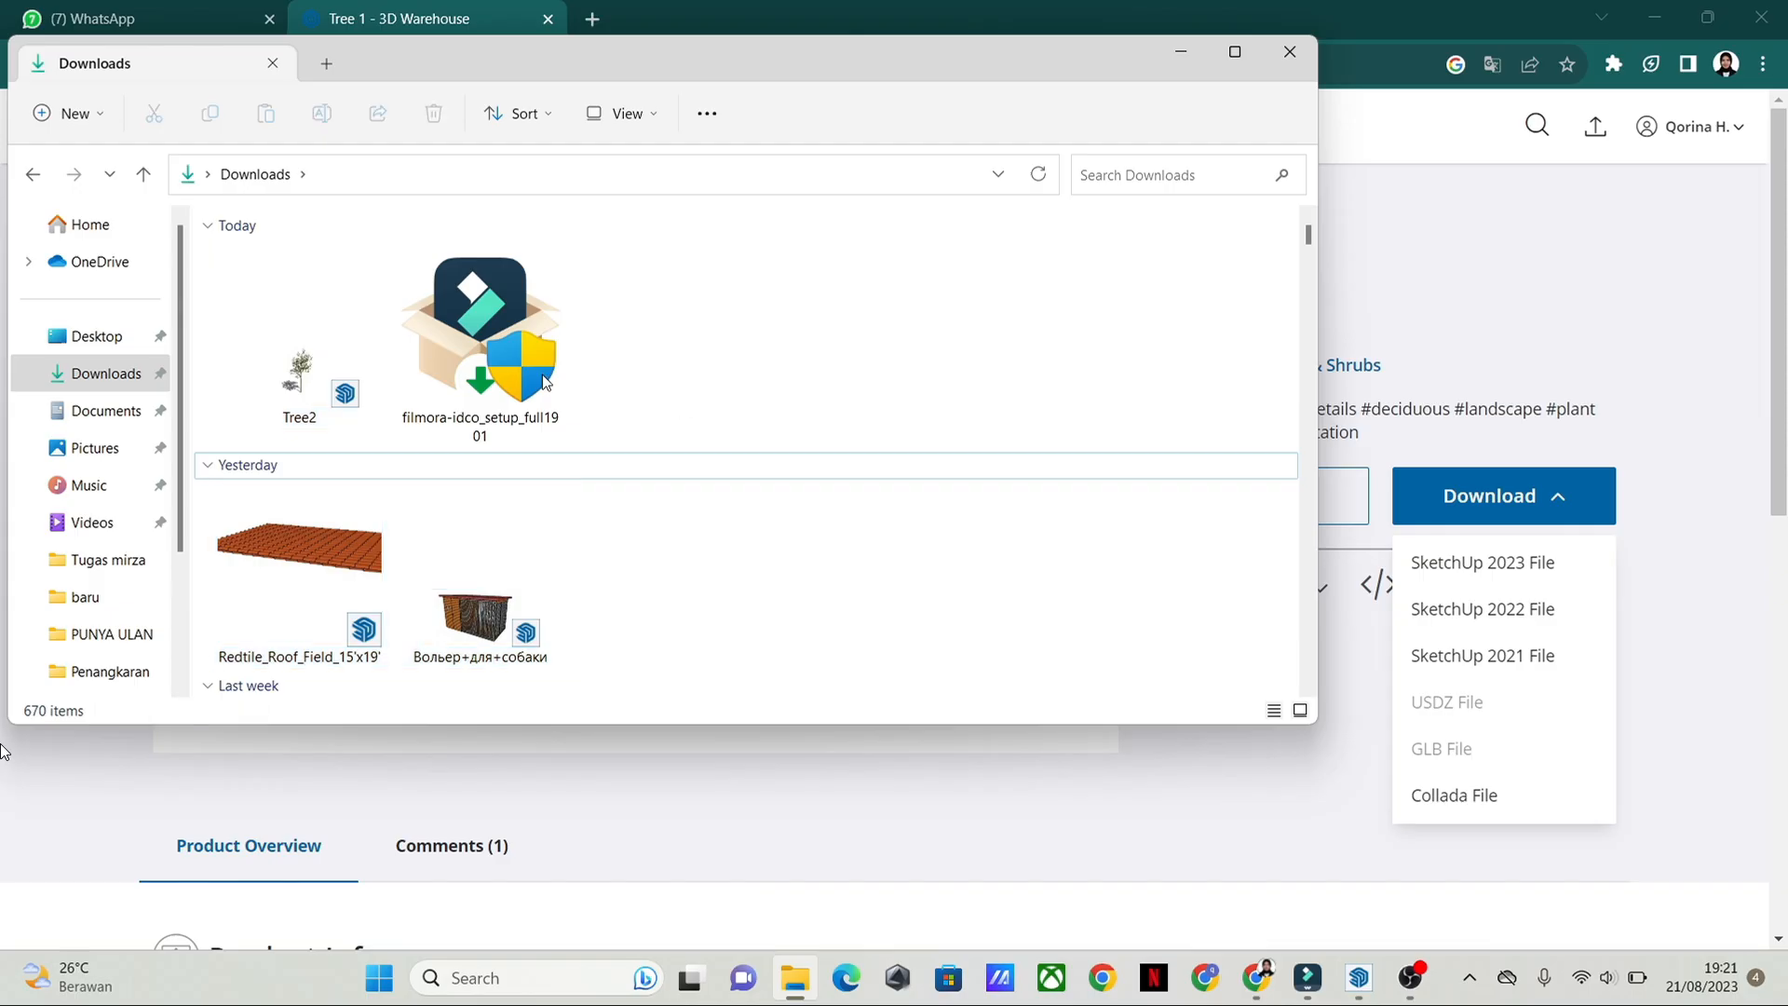
pyautogui.moveTo(312, 359)
pyautogui.mouseDown()
pyautogui.moveTo(477, 472)
pyautogui.moveTo(987, 558)
pyautogui.moveTo(1343, 822)
pyautogui.moveTo(1362, 990)
pyautogui.moveTo(1300, 656)
pyautogui.mouseUp()
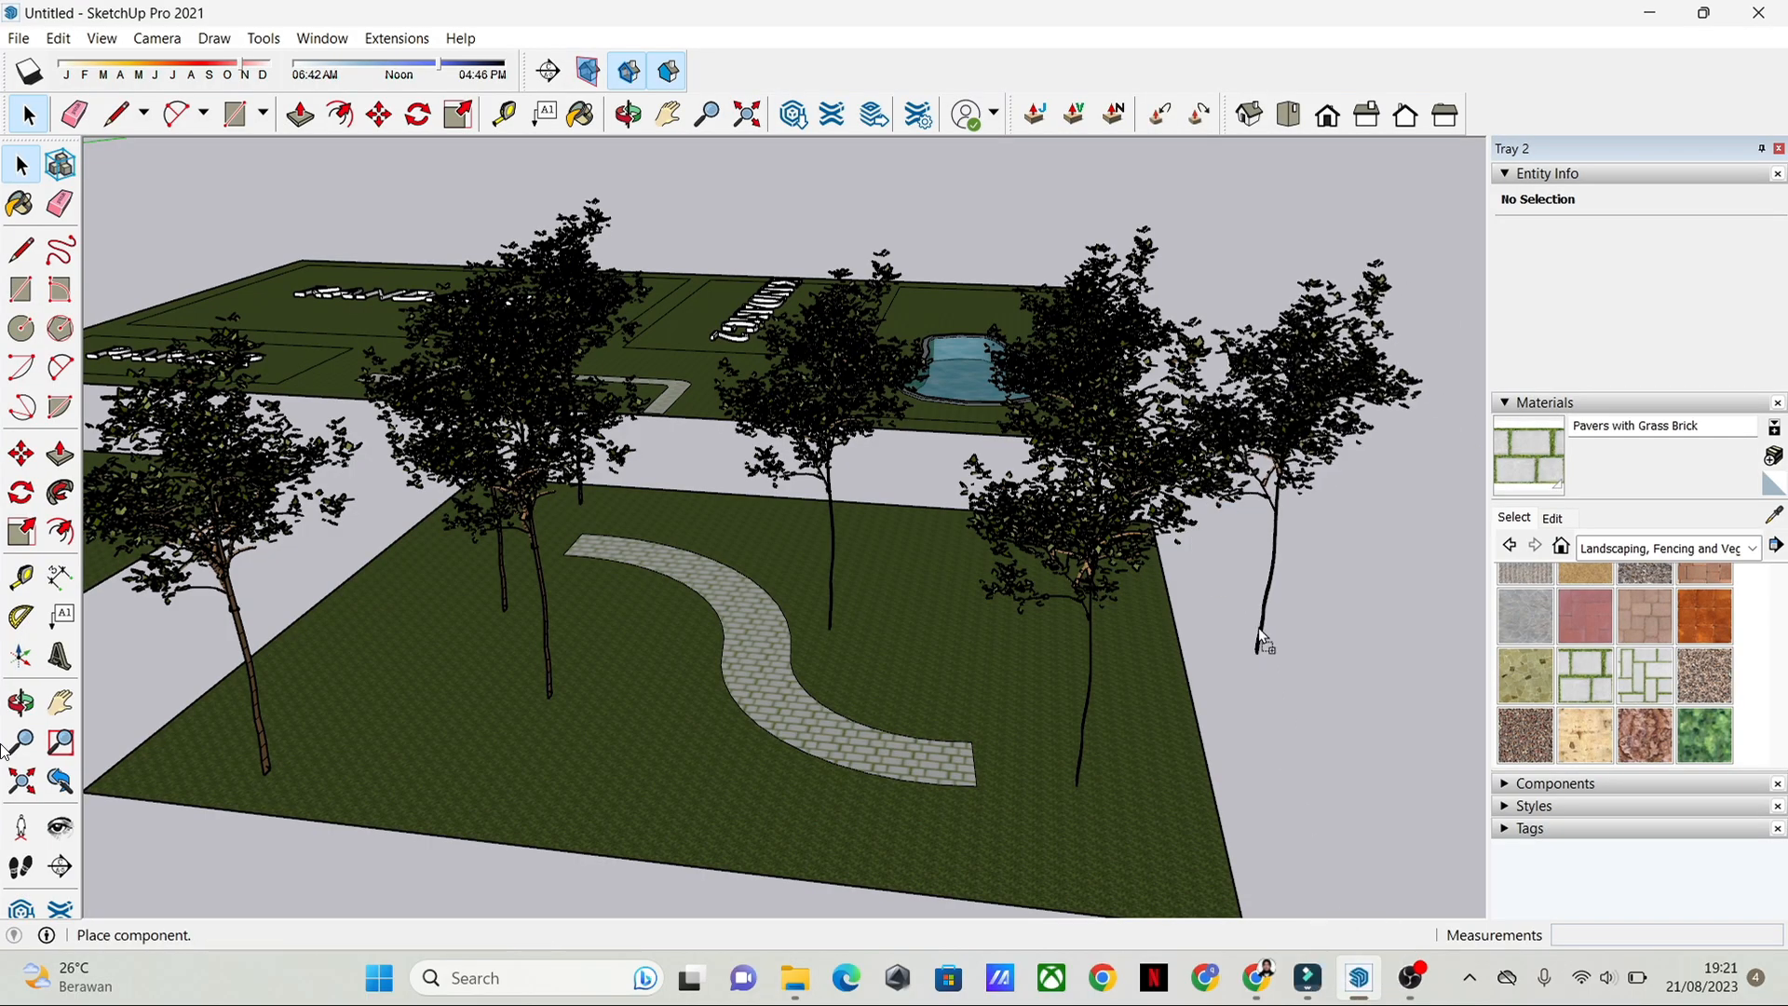
pyautogui.click(1298, 682)
pyautogui.press('space')
# Step: Move the inserted tree onto the sample garden's grass, near the plot's front edge beside the curved path, and deselect it
pyautogui.scroll(-1, 1378, 761)
pyautogui.moveTo(1377, 760); pyautogui.dragTo(1239, 698, button='middle')
pyautogui.scroll(-3, 1211, 652)
pyautogui.press('m')
pyautogui.click(1211, 633)
pyautogui.click(890, 710)
pyautogui.press('space')
pyautogui.scroll(3, 890, 710)
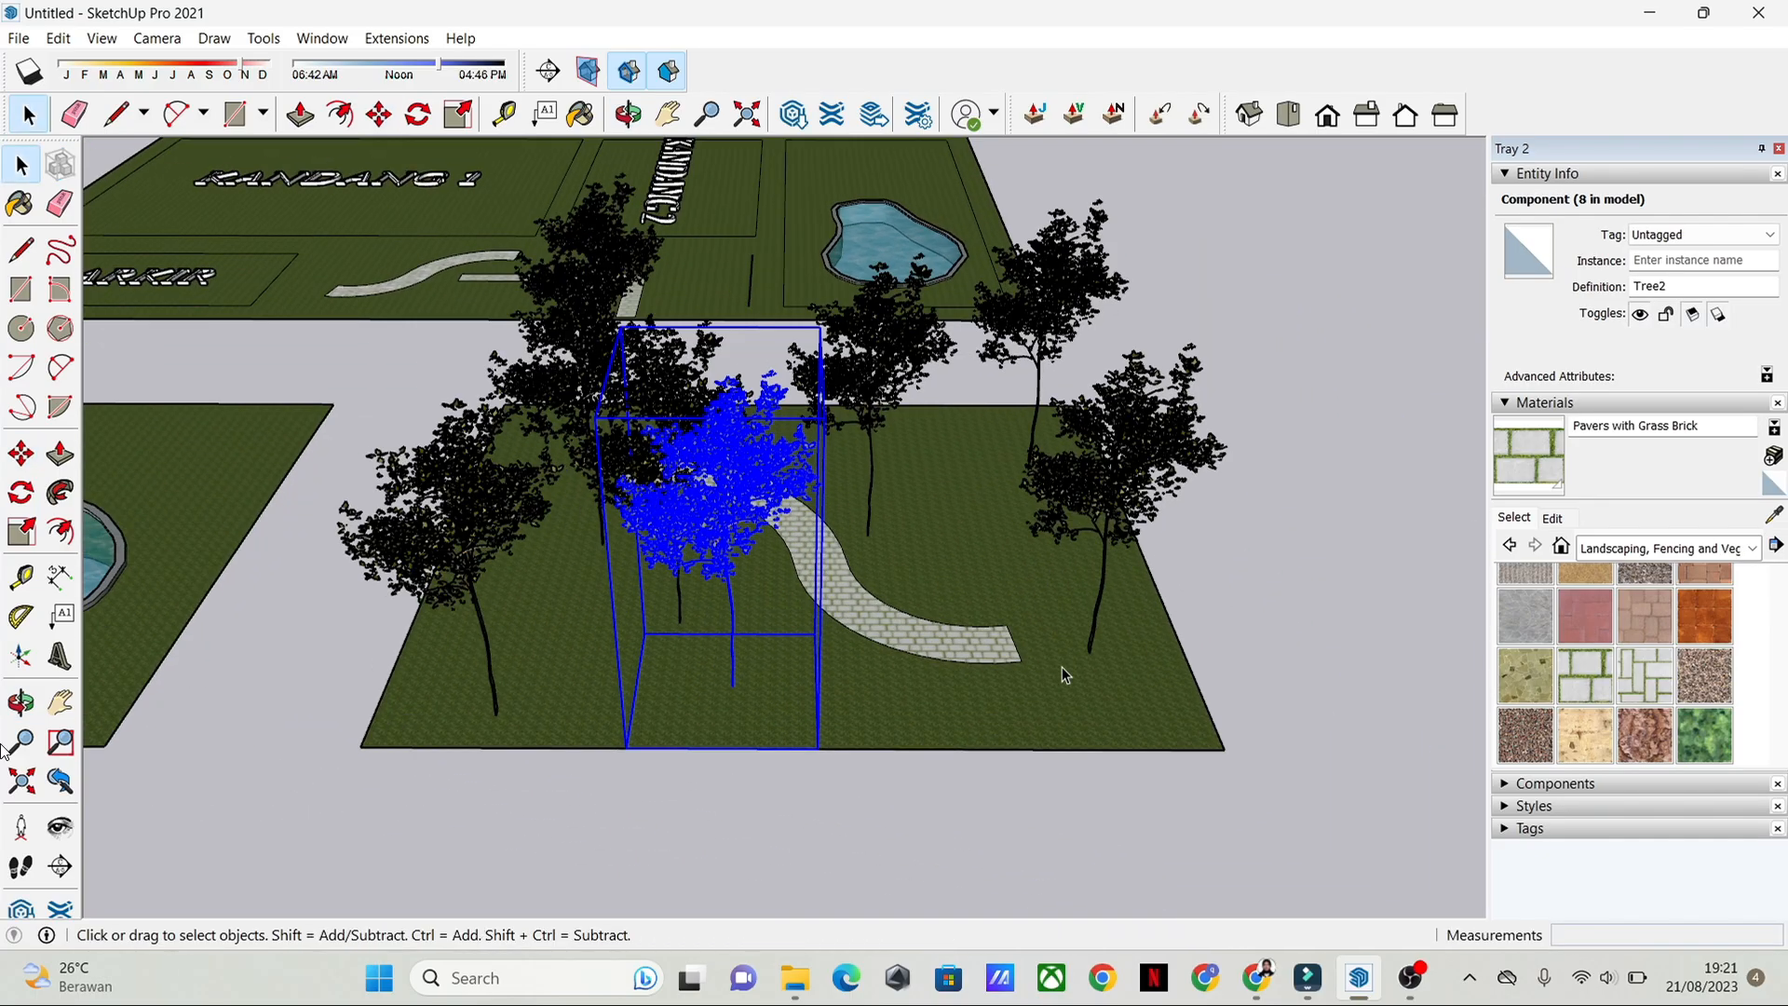
pyautogui.moveTo(890, 709); pyautogui.dragTo(1332, 629, button='middle')
pyautogui.click(1239, 568)
# Step: Examine the house model with its raised roof, its interior walls and its front window from several angles
pyautogui.scroll(-3, 916, 618)
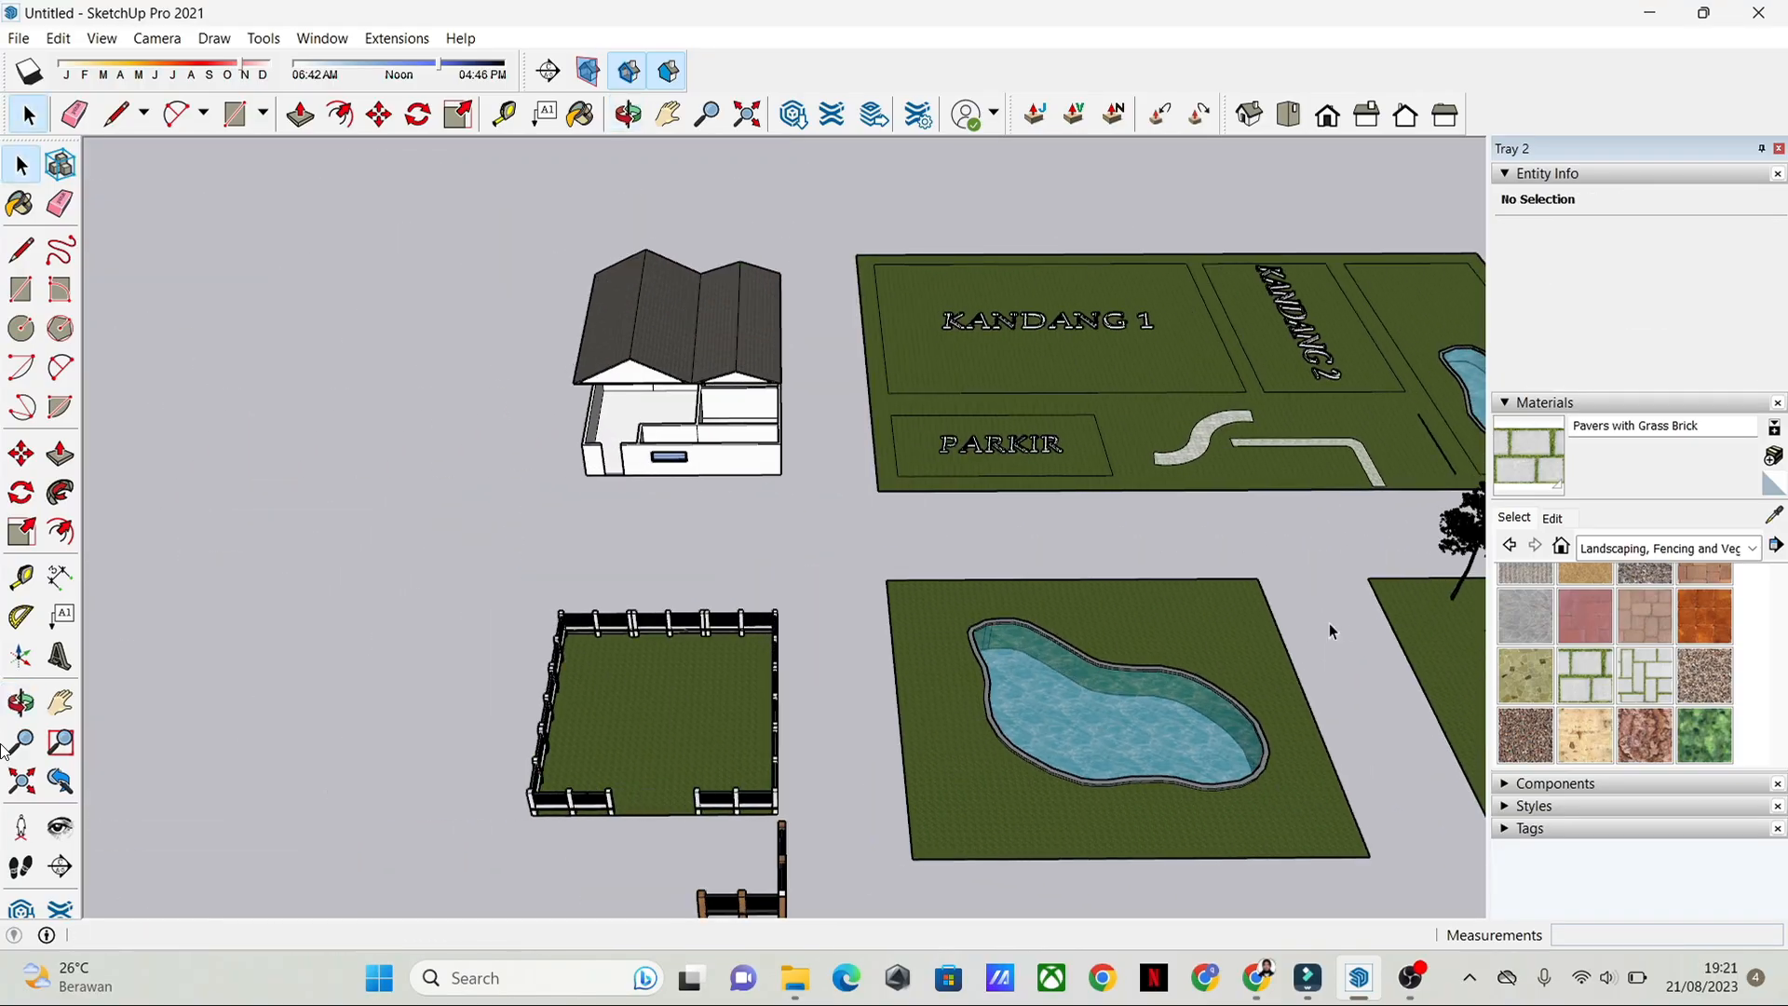
pyautogui.scroll(-2, 1280, 713)
pyautogui.keyDown('shift'); pyautogui.moveTo(1279, 714); pyautogui.dragTo(1164, 735, button='middle'); pyautogui.keyUp('shift')
pyautogui.scroll(1, 1131, 726)
pyautogui.scroll(1, 1131, 725)
pyautogui.scroll(3, 583, 519)
pyautogui.keyDown('shift'); pyautogui.moveTo(583, 519); pyautogui.dragTo(850, 554, button='middle'); pyautogui.keyUp('shift')
pyautogui.scroll(1, 926, 693)
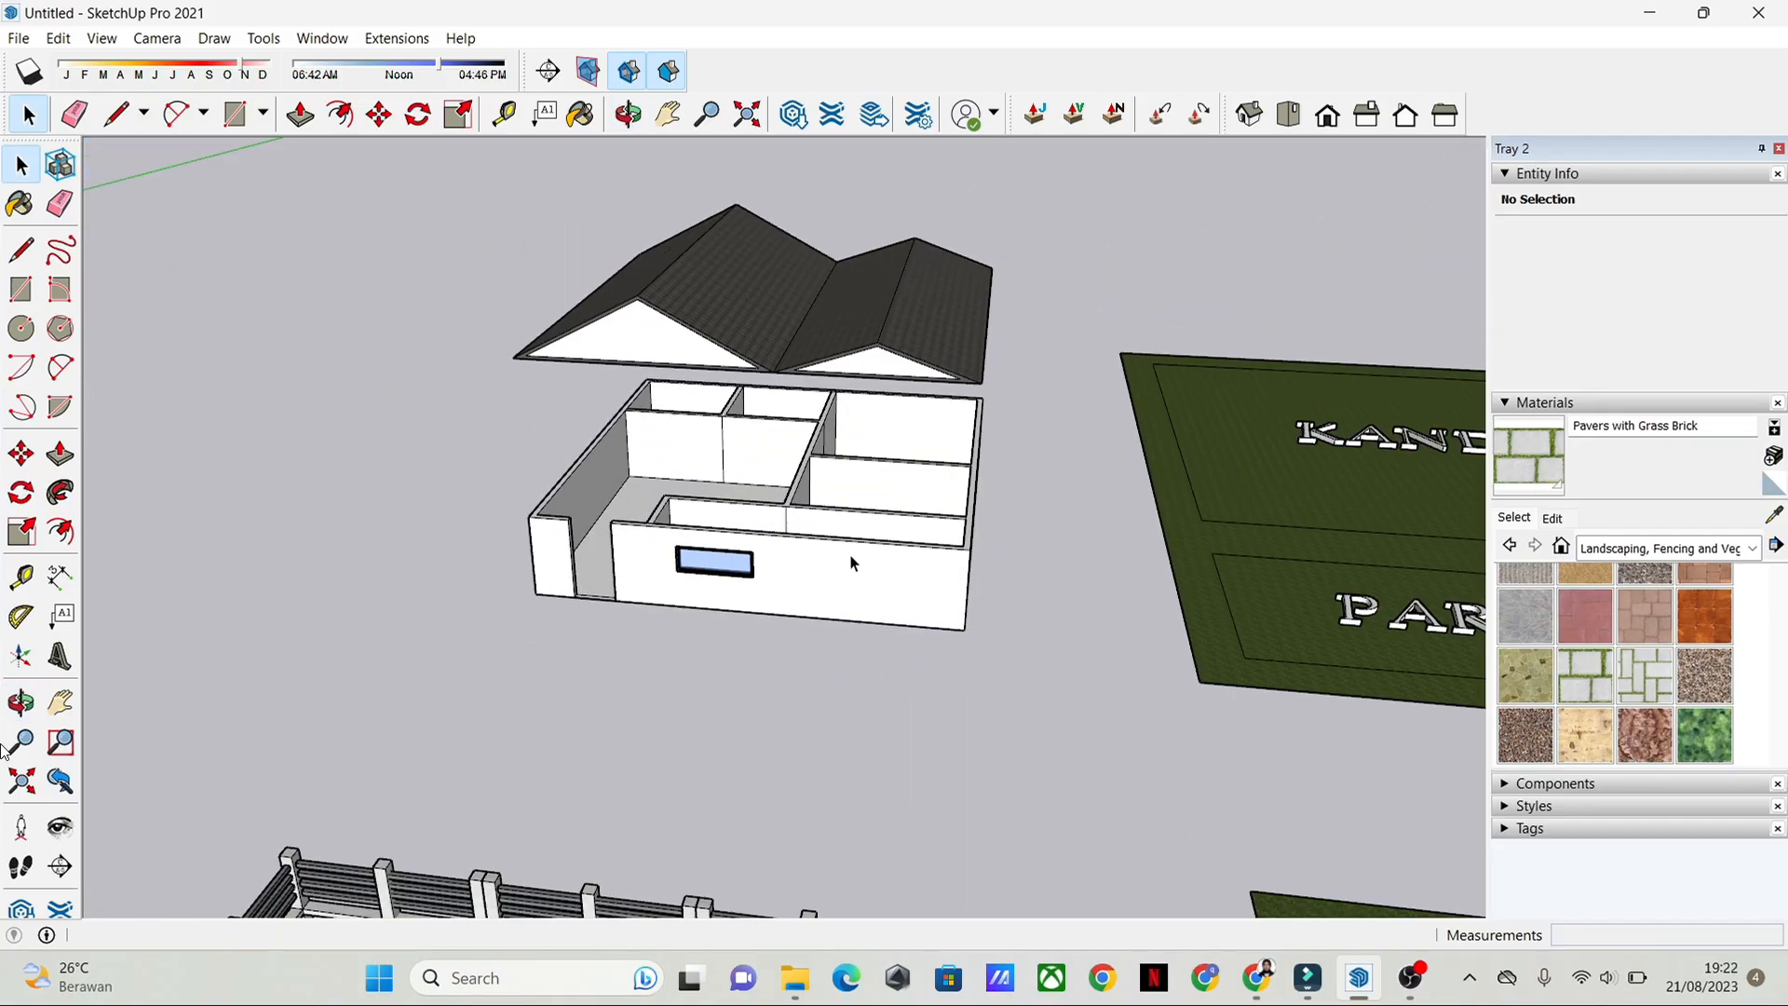
pyautogui.scroll(-1, 870, 626)
pyautogui.keyDown('shift'); pyautogui.moveTo(934, 677); pyautogui.dragTo(1164, 541, button='middle'); pyautogui.keyUp('shift')
pyautogui.moveTo(1164, 540); pyautogui.dragTo(998, 419, button='middle')
pyautogui.scroll(1, 1163, 619)
pyautogui.keyDown('shift'); pyautogui.moveTo(1305, 735); pyautogui.dragTo(1202, 719, button='middle'); pyautogui.keyUp('shift')
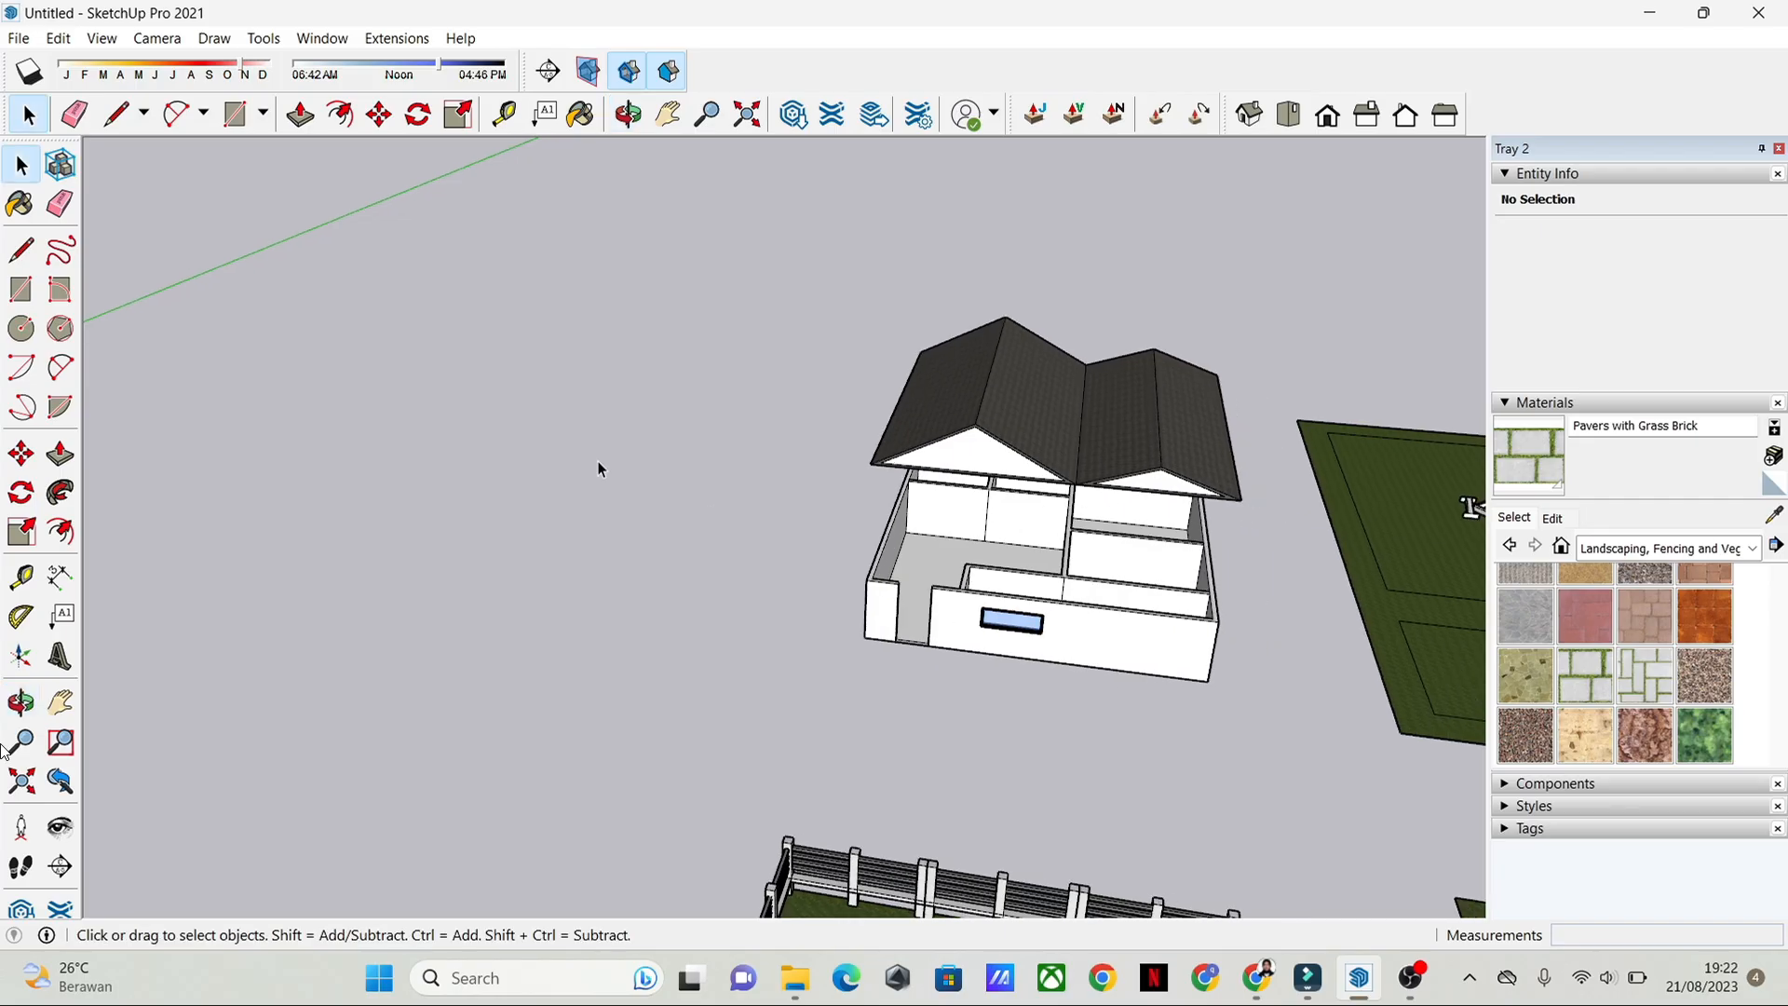
pyautogui.moveTo(599, 466); pyautogui.dragTo(1034, 566, button='middle')
pyautogui.keyDown('shift'); pyautogui.moveTo(1034, 567); pyautogui.dragTo(979, 568, button='middle'); pyautogui.keyUp('shift')
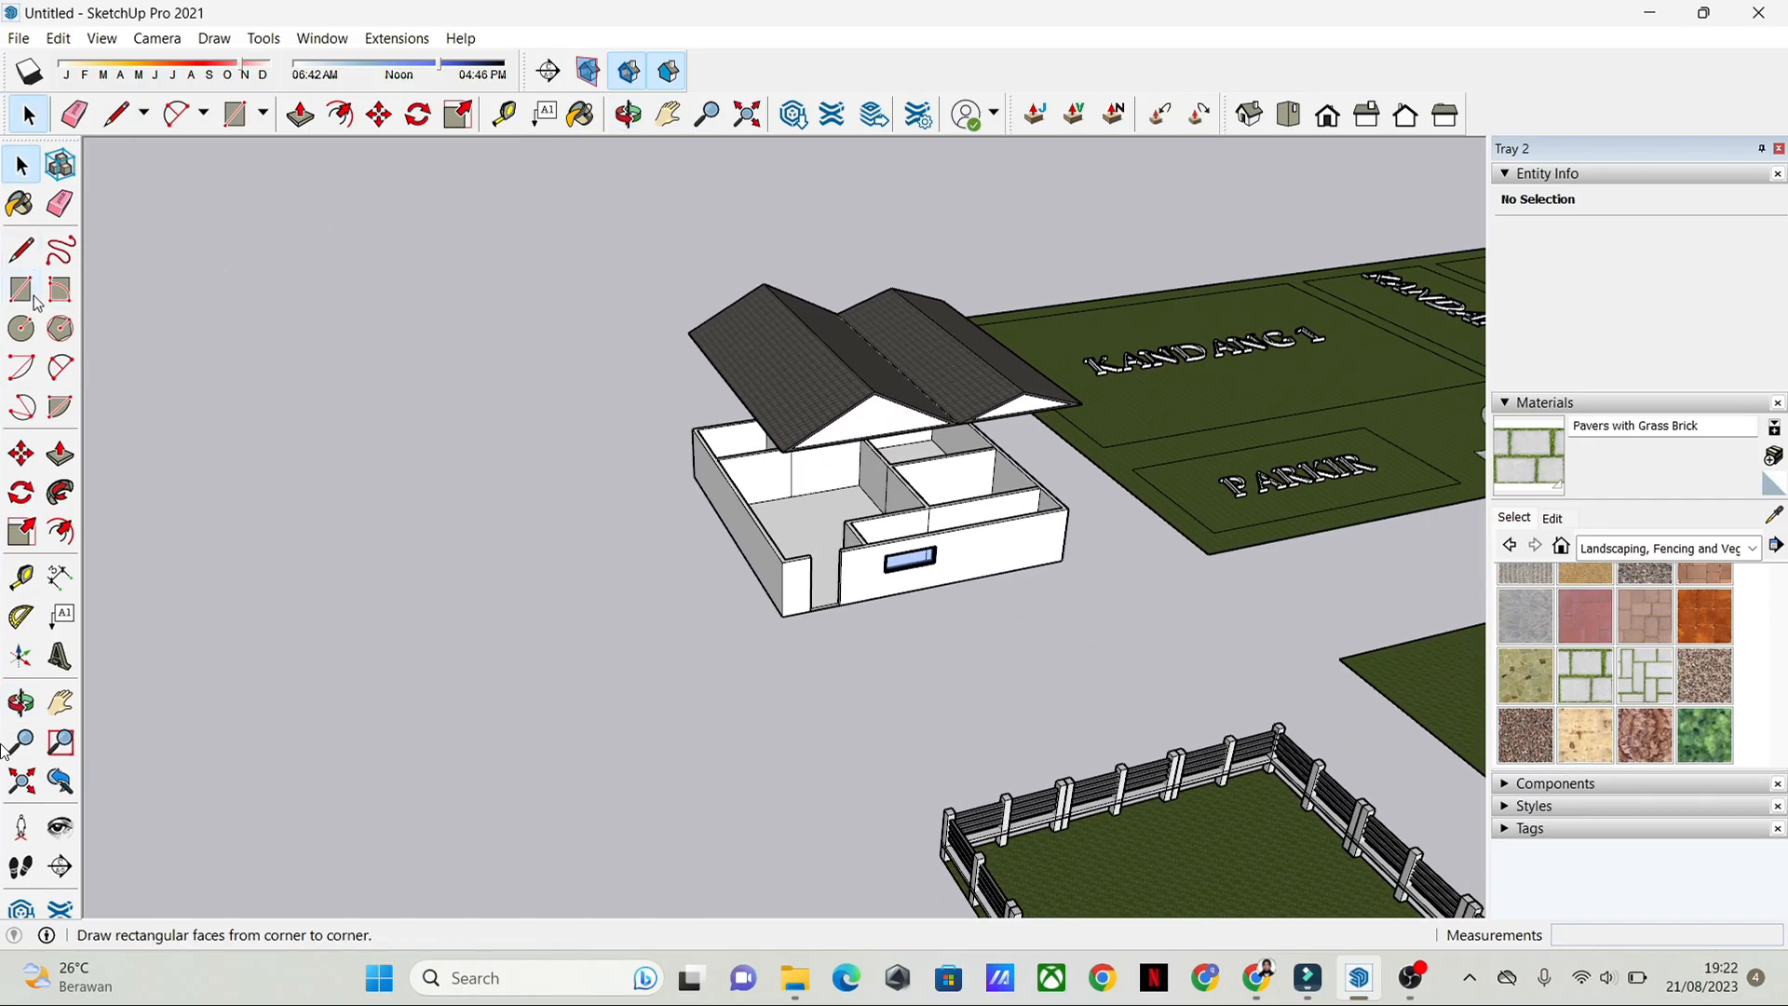
# Step: In top view, draw a rectangle of about 12.27 m by 11.50 m on the empty ground beside the house
pyautogui.click(36, 298)
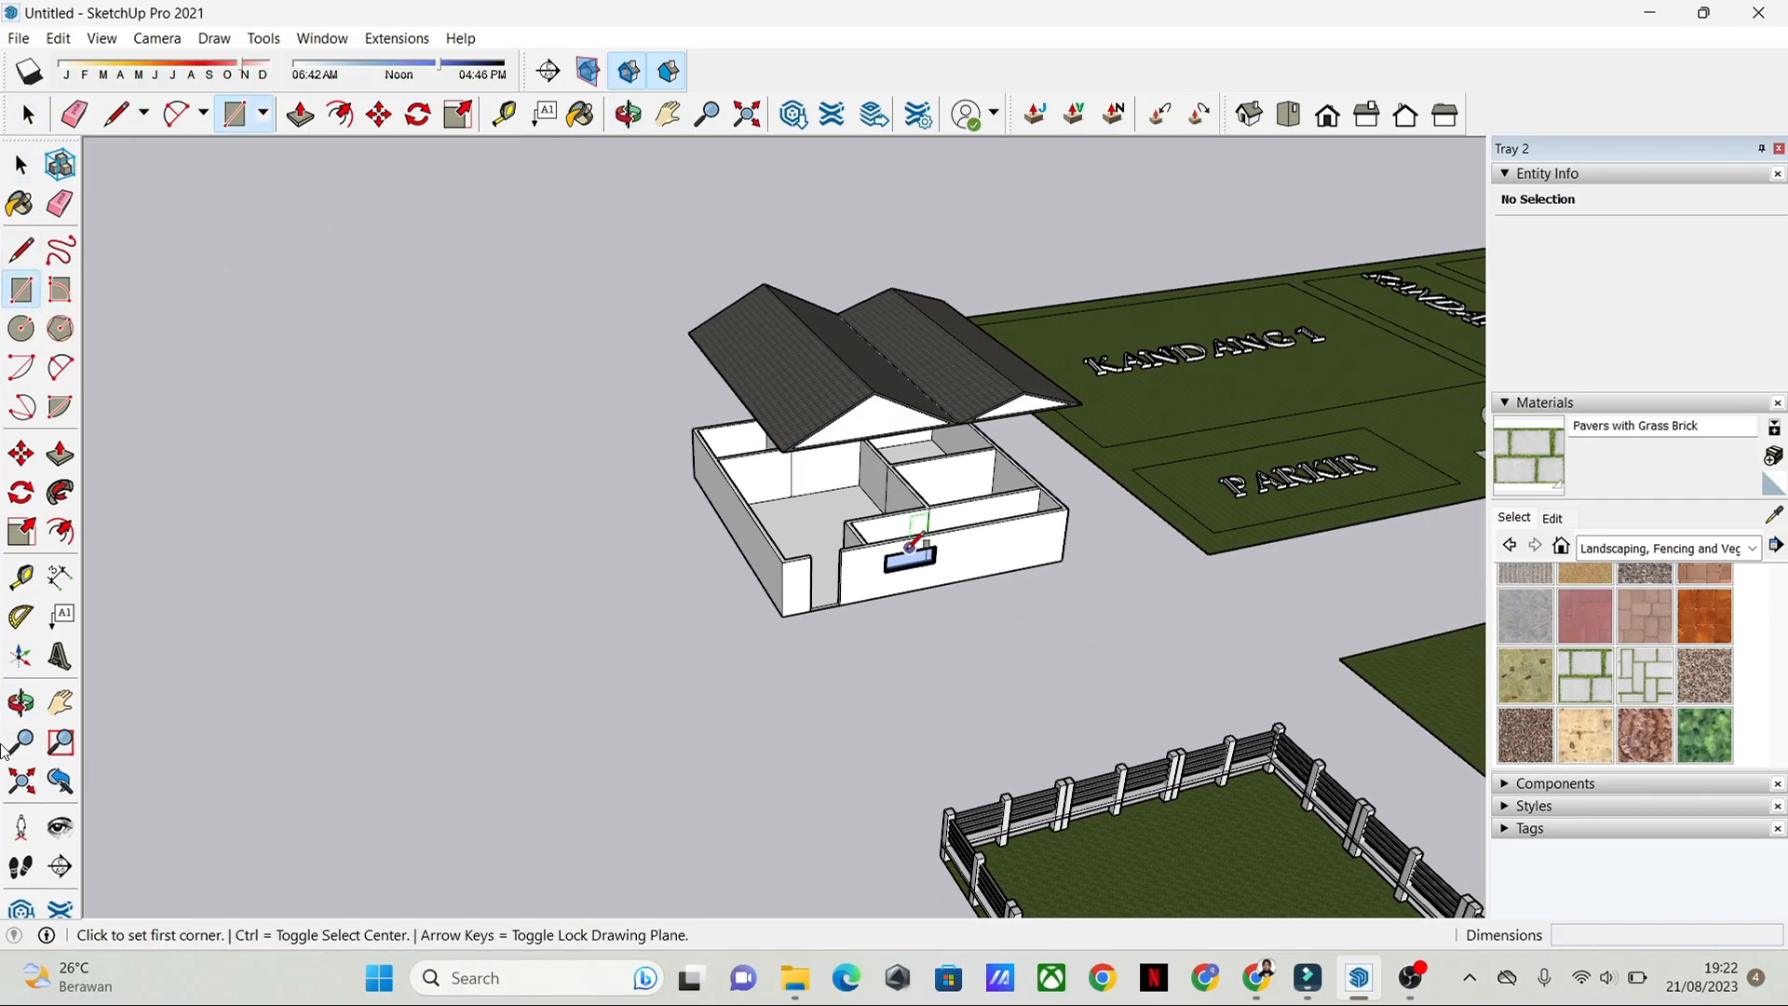
pyautogui.moveTo(508, 503); pyautogui.dragTo(815, 431, button='middle')
pyautogui.click(1289, 114)
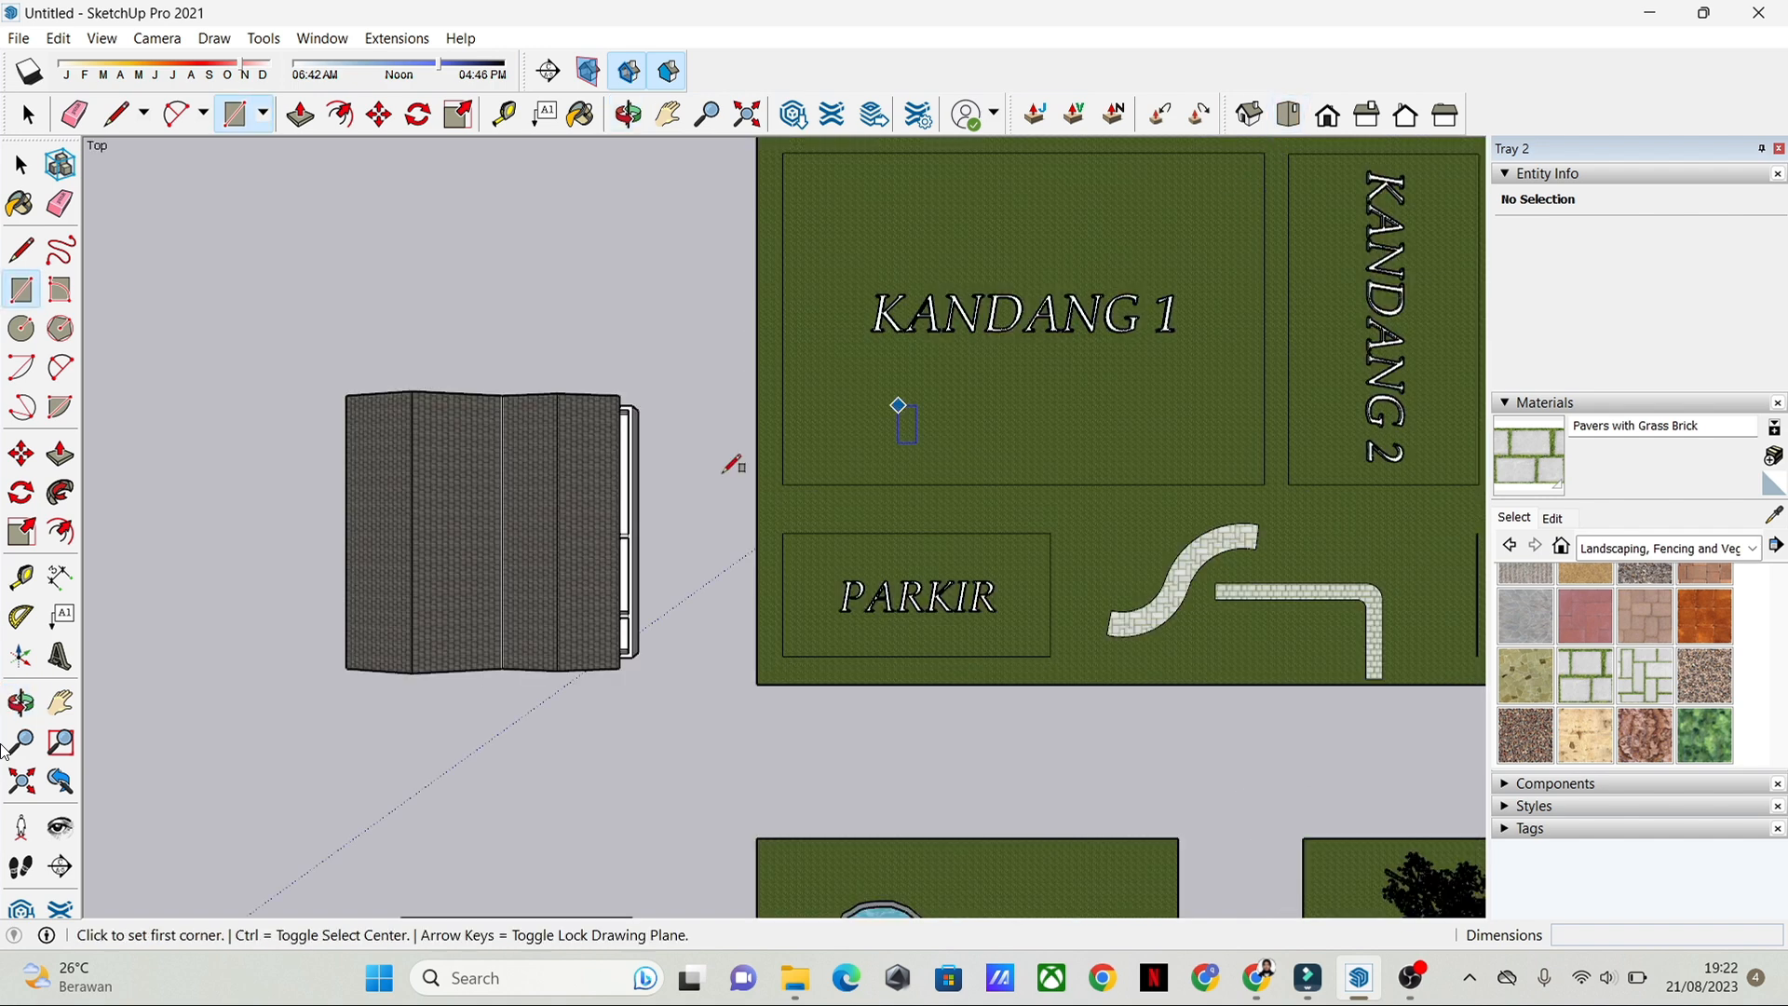
pyautogui.keyDown('shift'); pyautogui.moveTo(468, 547); pyautogui.dragTo(1070, 554, button='middle'); pyautogui.keyUp('shift')
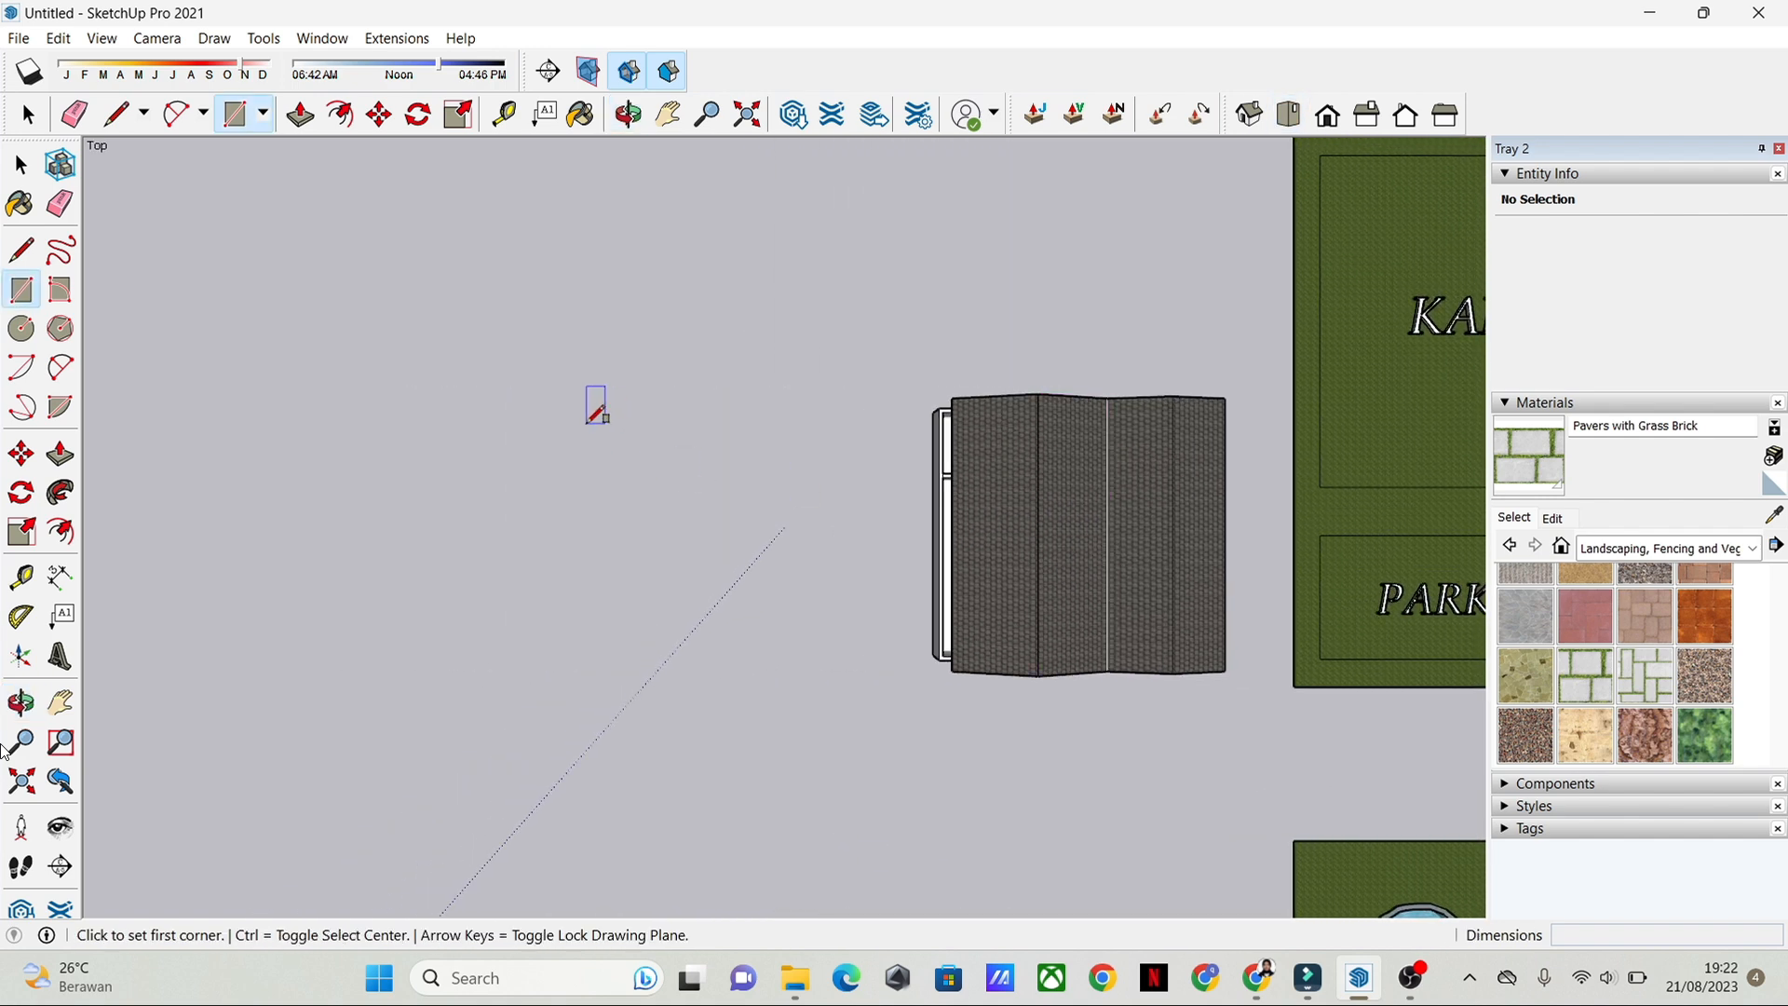
pyautogui.click(506, 418)
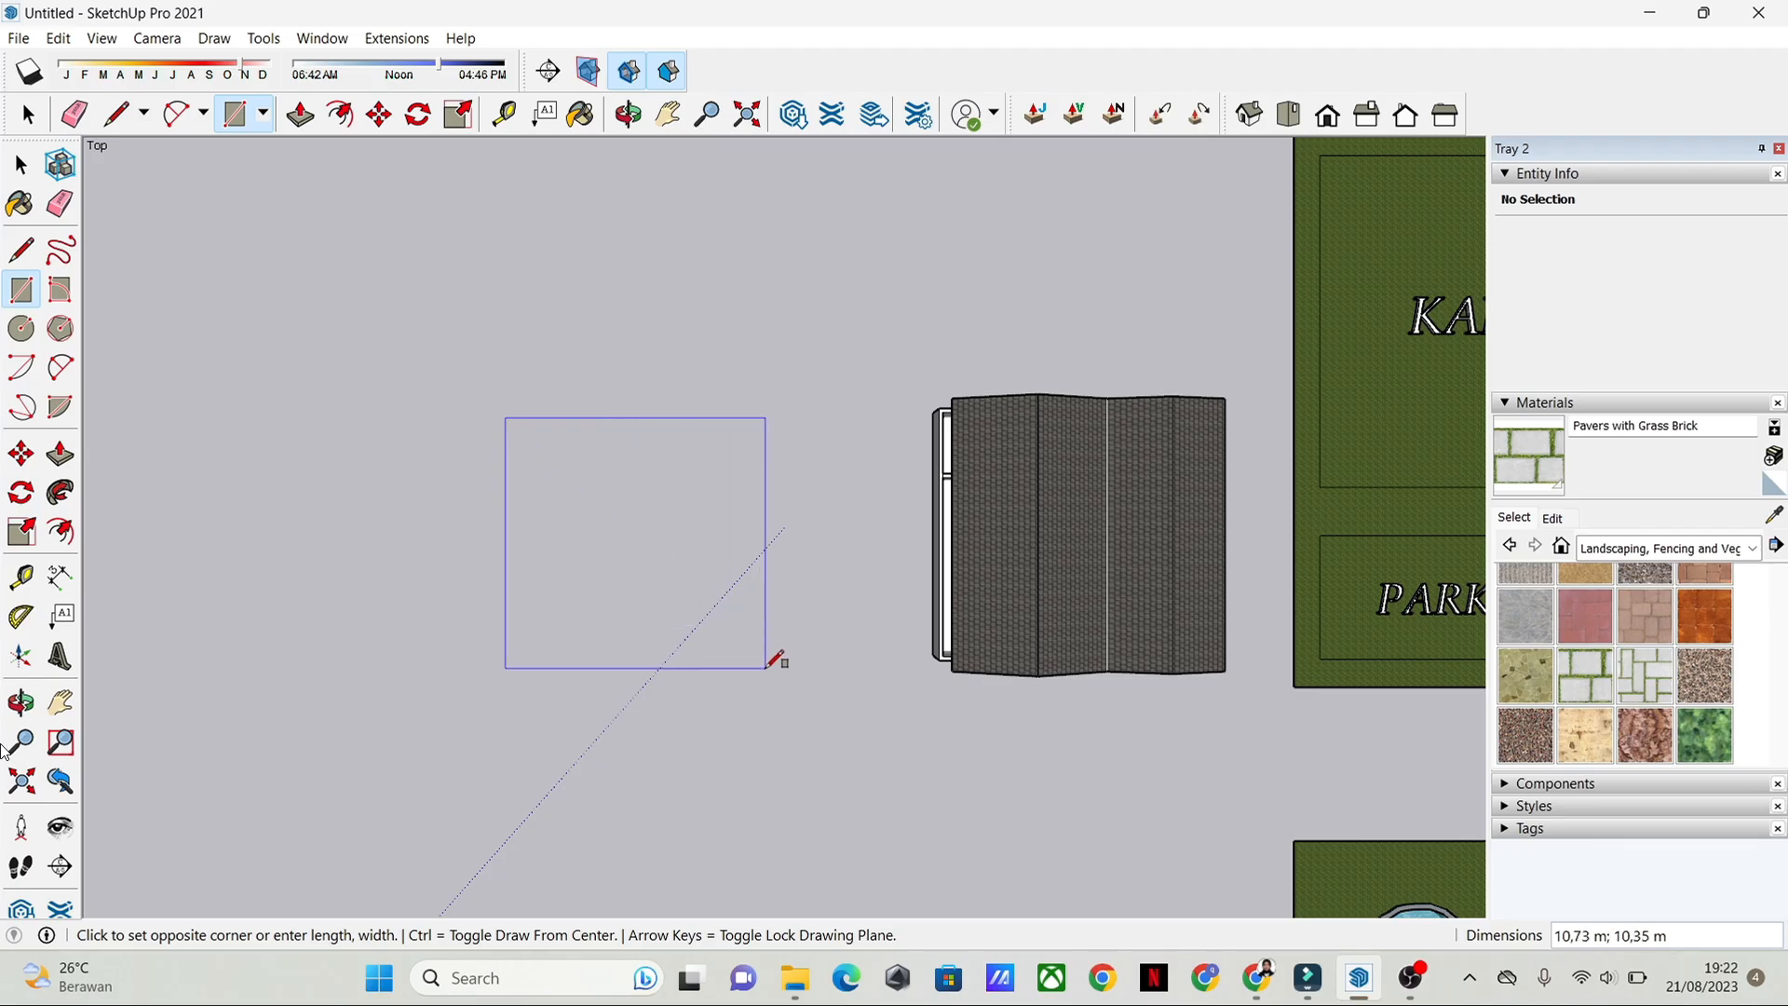
pyautogui.click(801, 691)
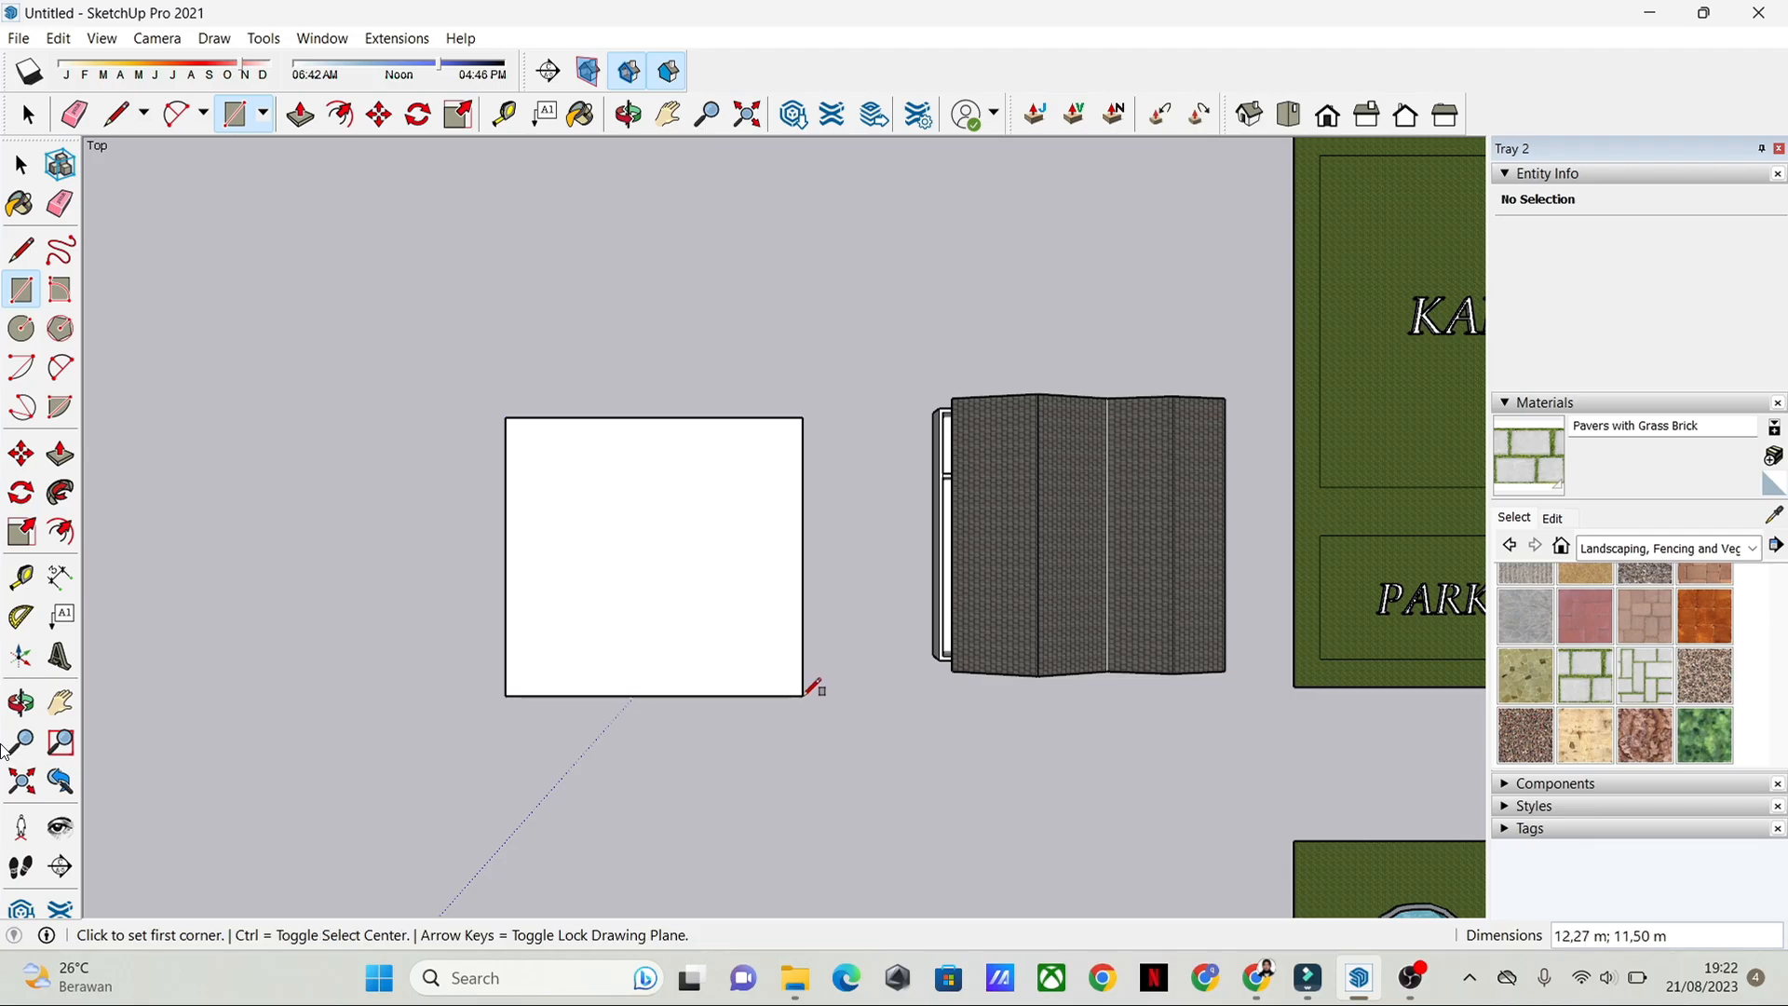
# Step: Examine the new rectangle beside the existing house, looking closely at the house's wall thickness near the entrance
pyautogui.press('space')
pyautogui.moveTo(718, 627)
pyautogui.mouseDown(button='middle')
pyautogui.moveTo(835, 451)
pyautogui.moveTo(741, 621)
pyautogui.mouseUp(button='middle')
pyautogui.click(741, 621)
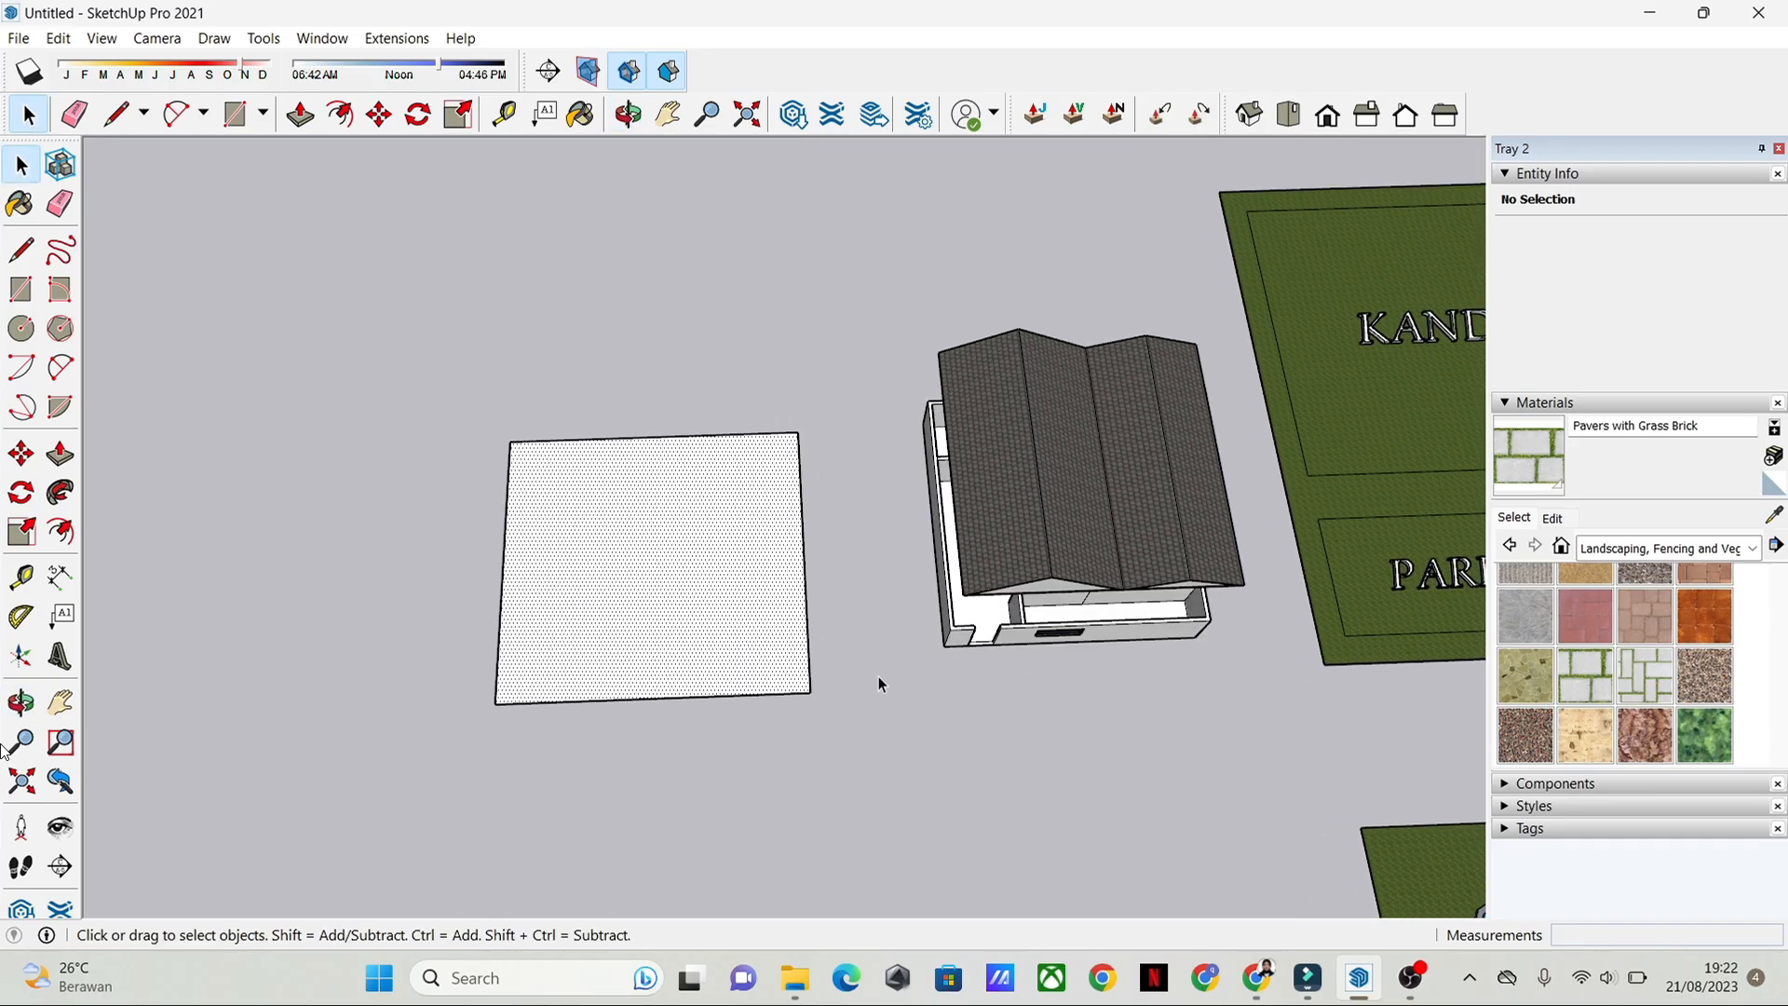
pyautogui.scroll(2, 879, 676)
pyautogui.click(909, 603)
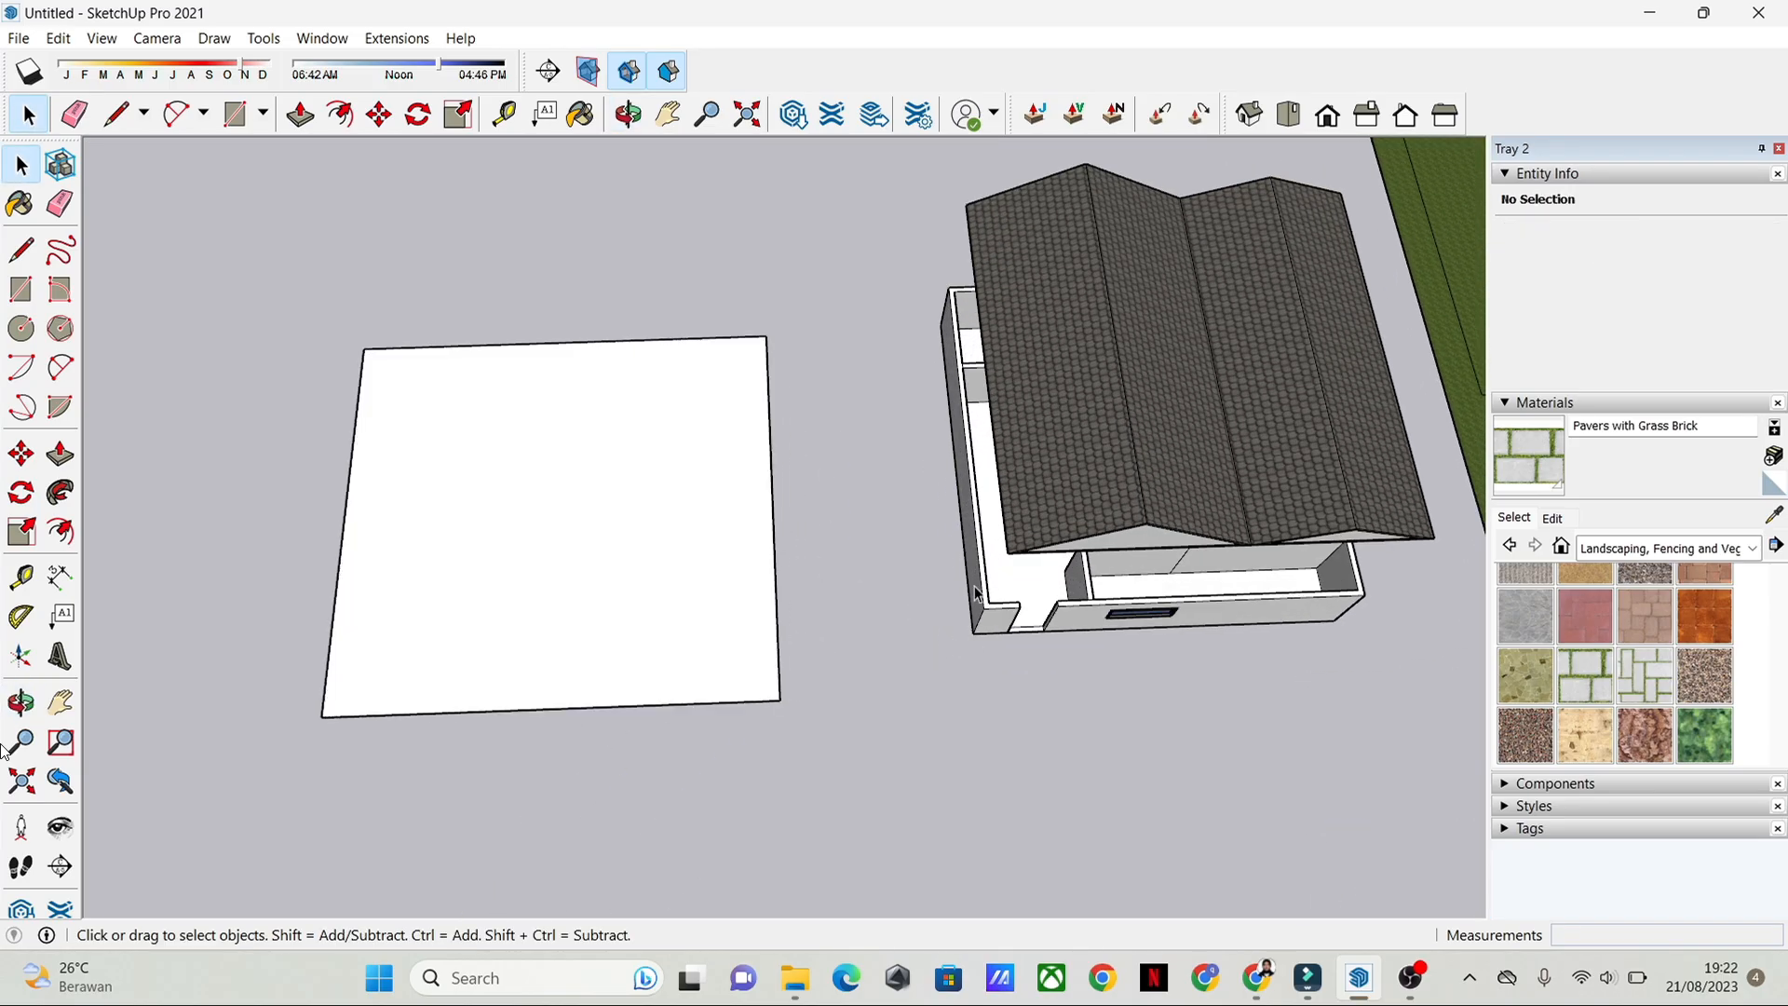
pyautogui.scroll(4, 986, 601)
pyautogui.scroll(1, 570, 619)
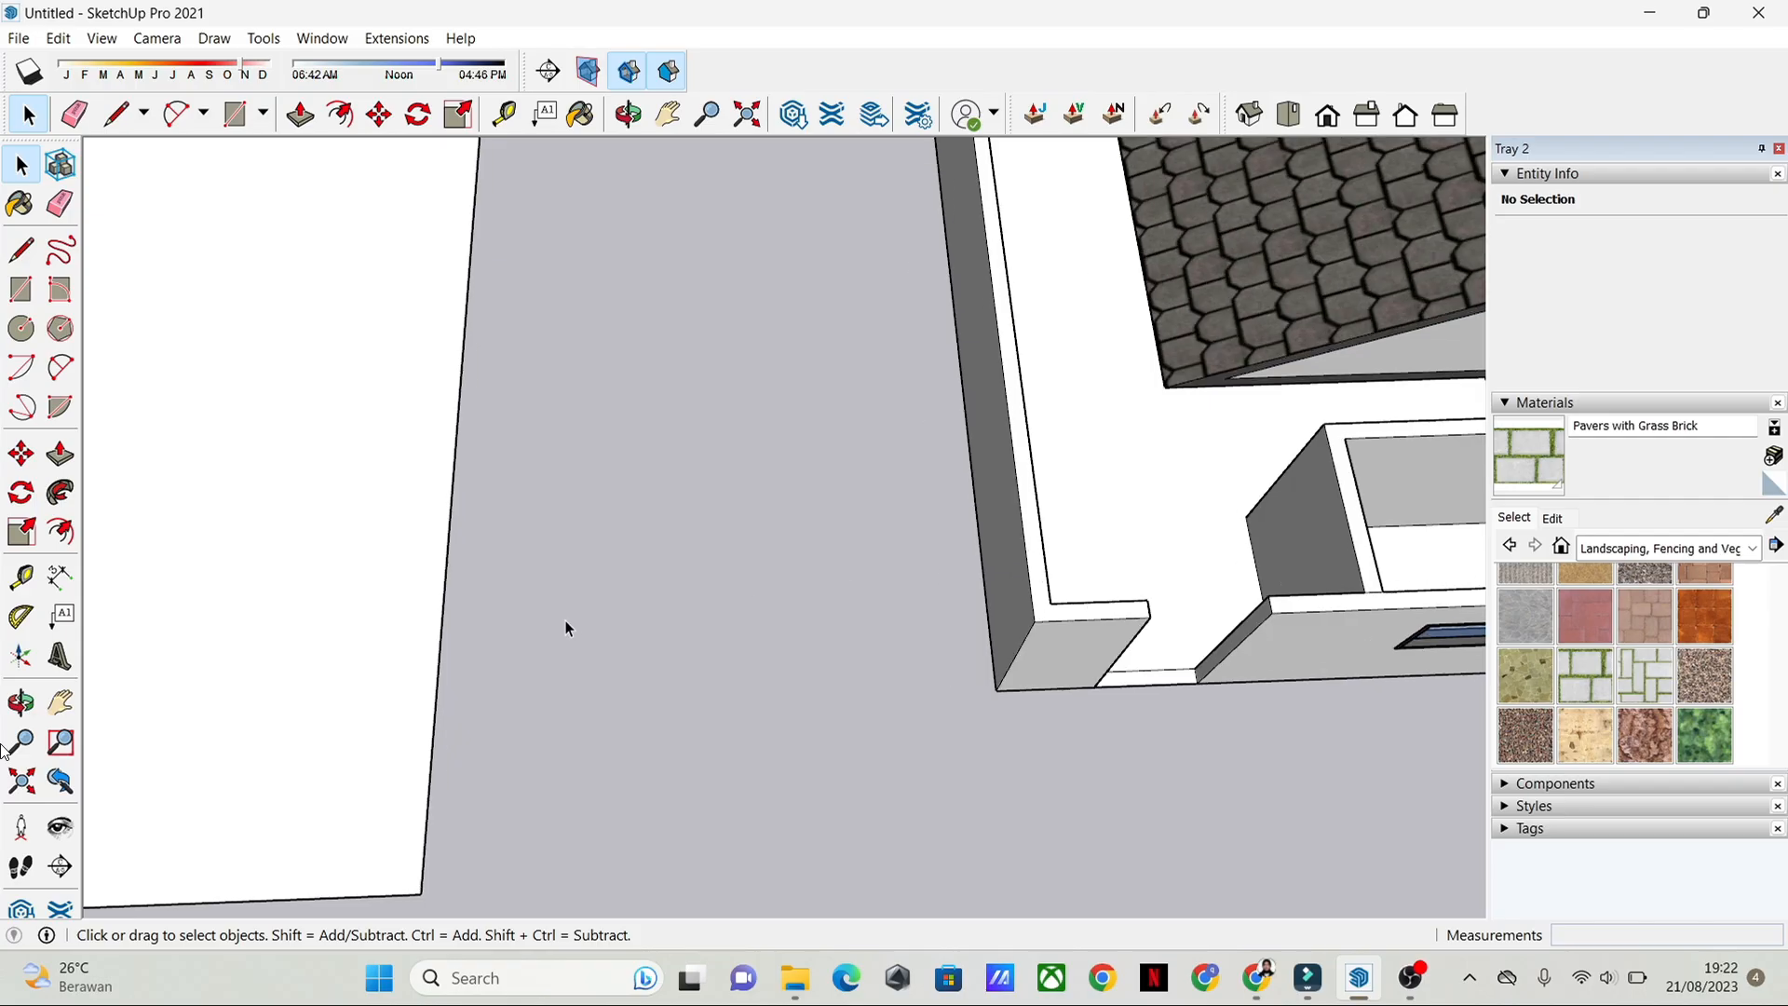
pyautogui.scroll(-3, 987, 615)
pyautogui.keyDown('shift'); pyautogui.moveTo(565, 618); pyautogui.dragTo(1011, 626, button='middle'); pyautogui.keyUp('shift')
# Step: In top view, offset the rectangle's outline inward by 0.15 m to form the outer wall strip
pyautogui.click(774, 621)
pyautogui.scroll(-4, 996, 607)
pyautogui.scroll(-1, 997, 607)
pyautogui.scroll(2, 1016, 584)
pyautogui.click(1289, 114)
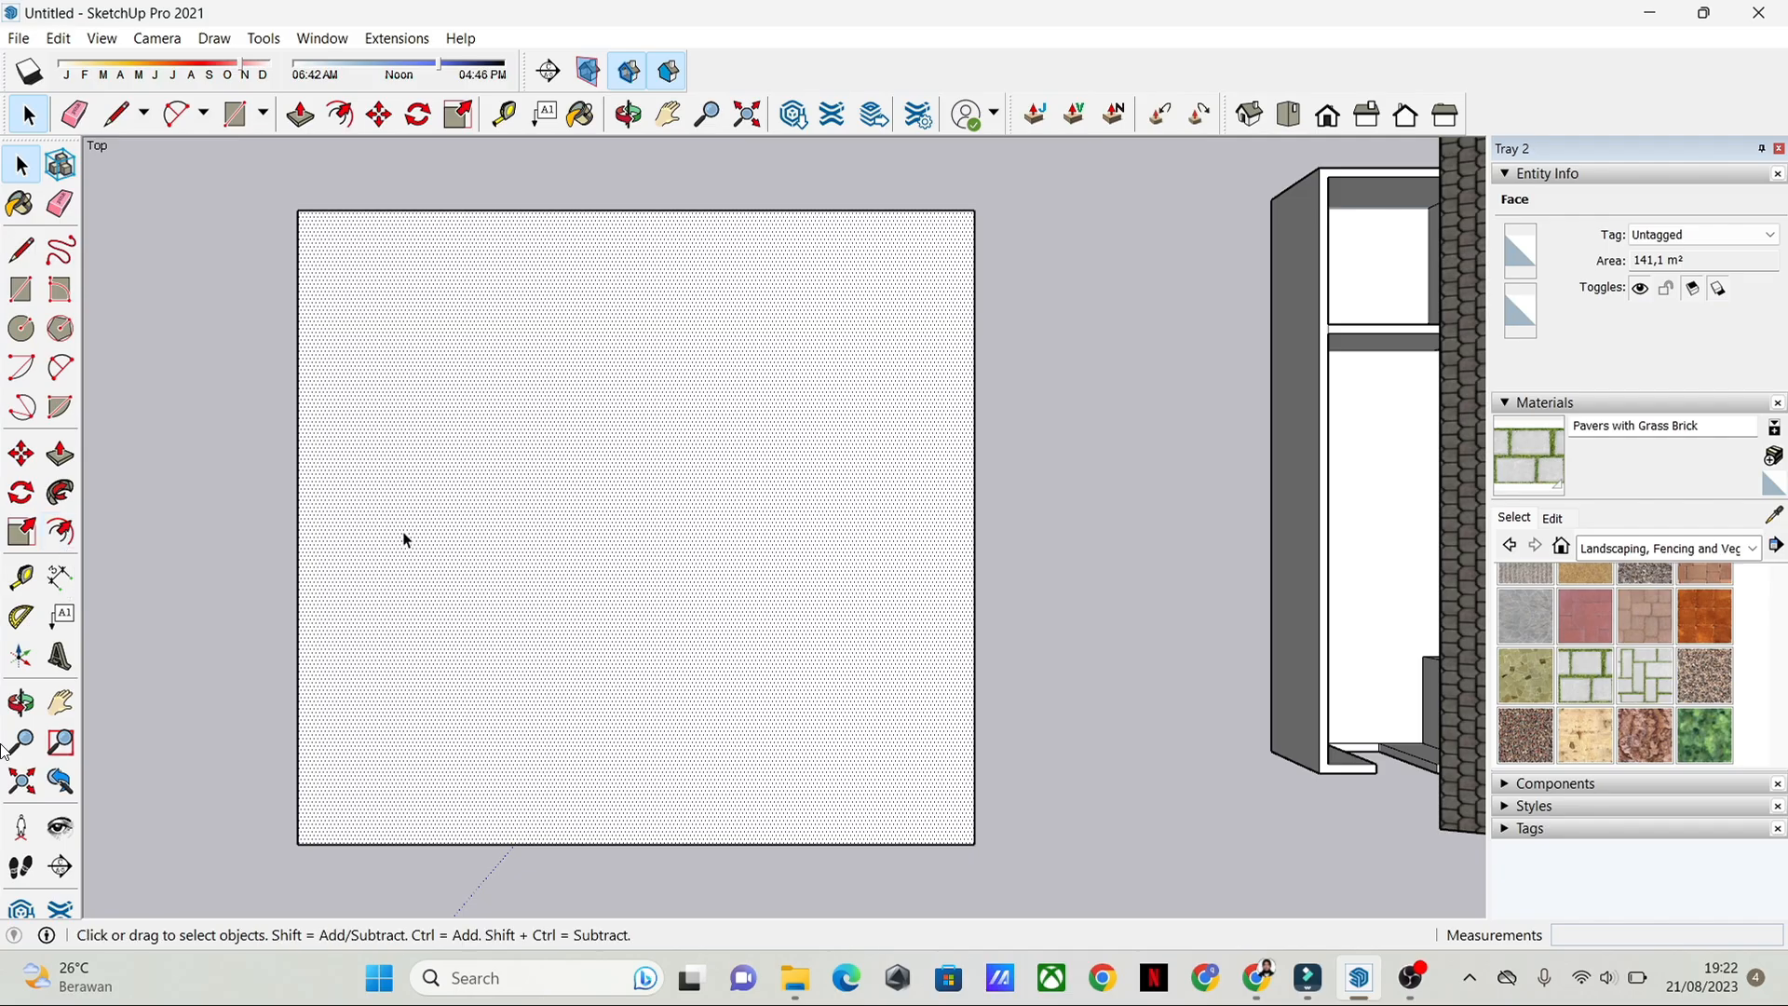
pyautogui.click(62, 531)
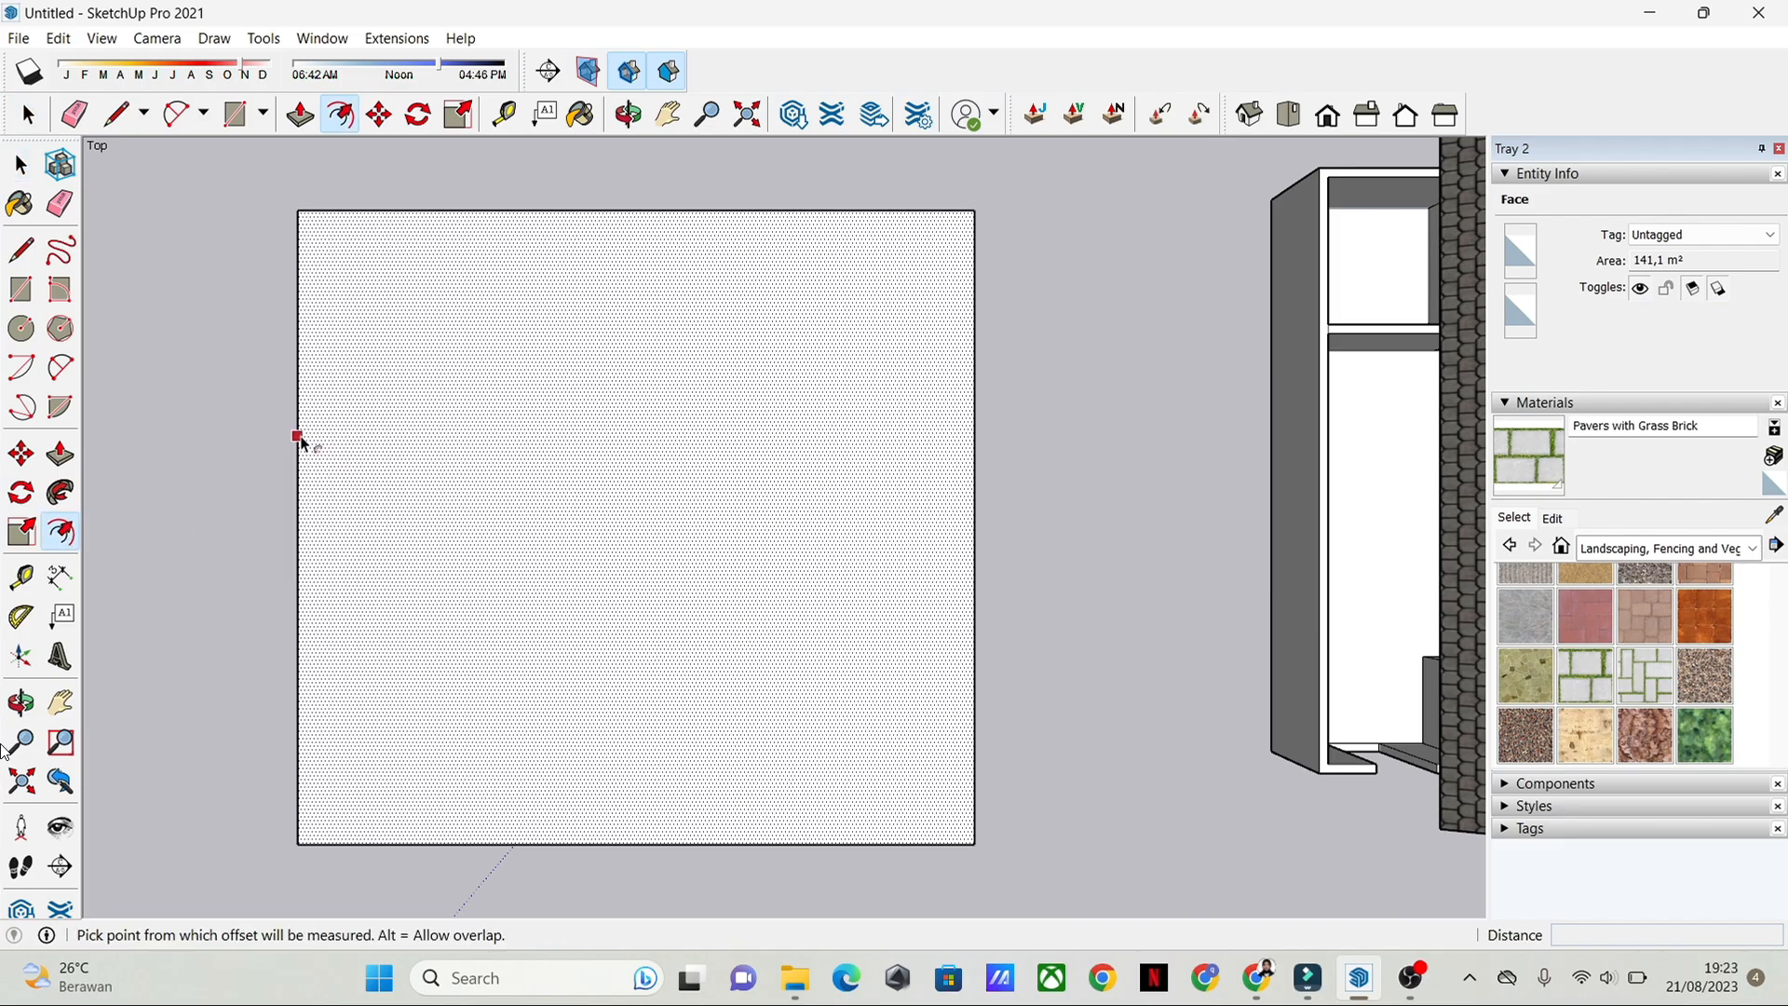
pyautogui.click(299, 435)
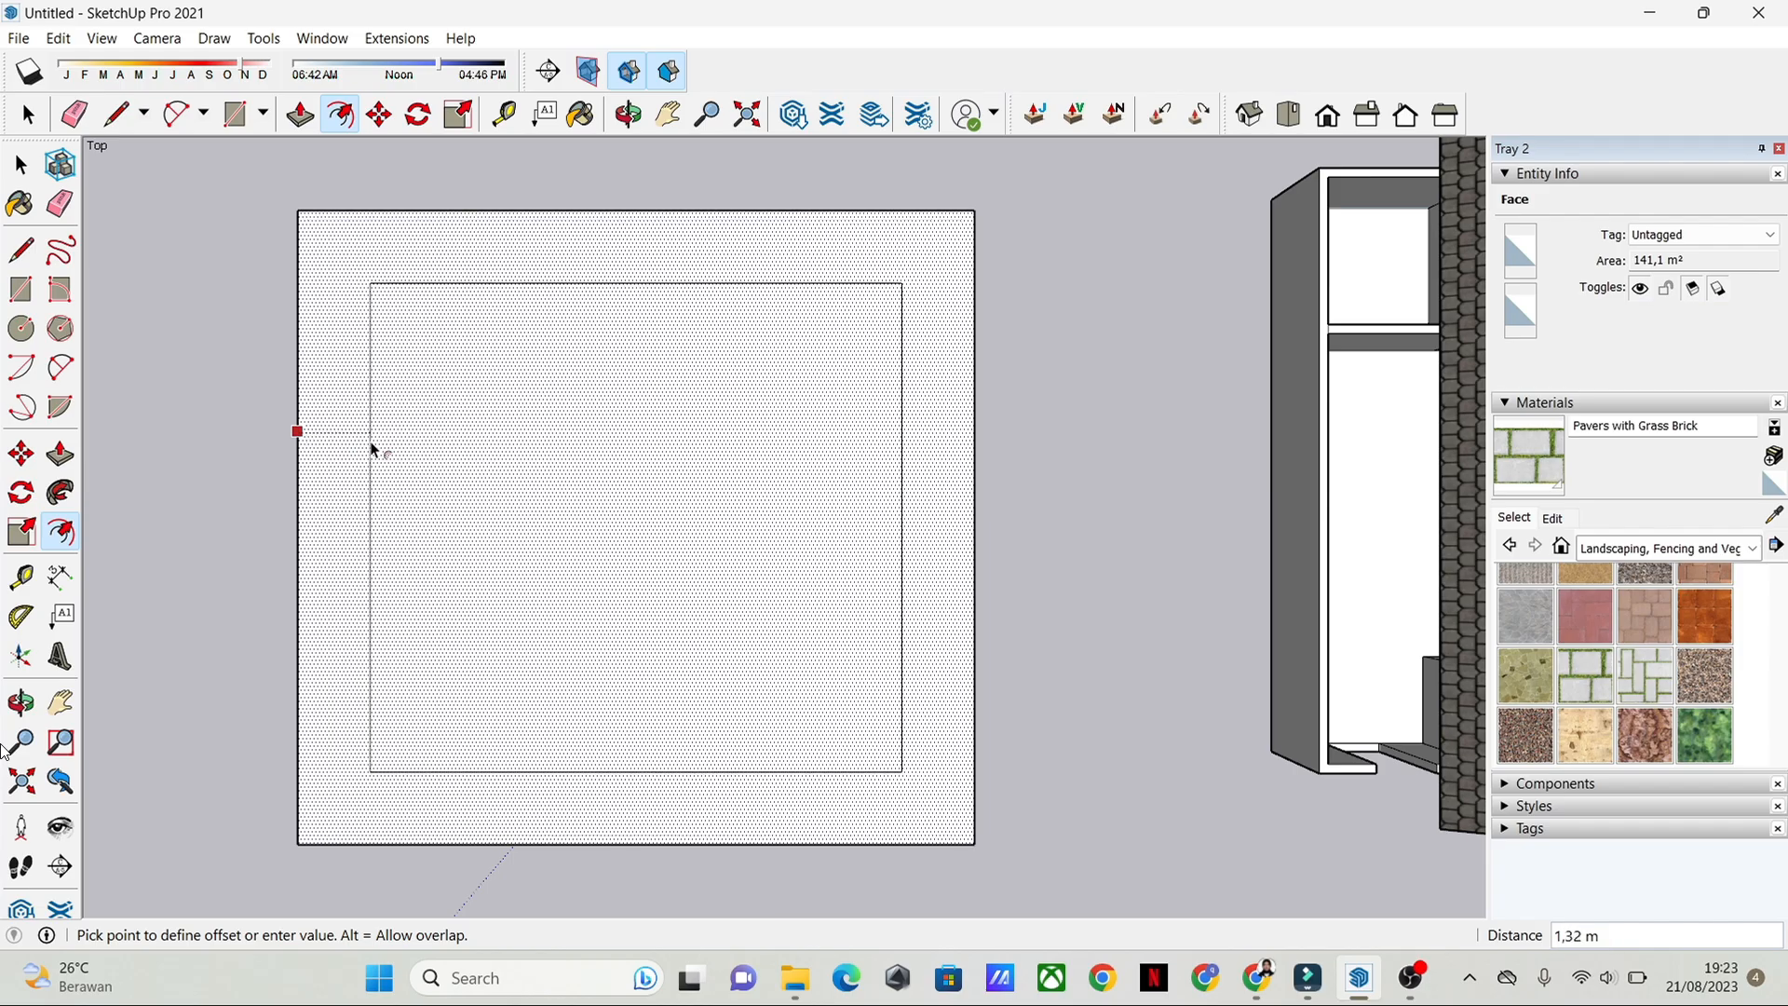
pyautogui.scroll(3, 328, 456)
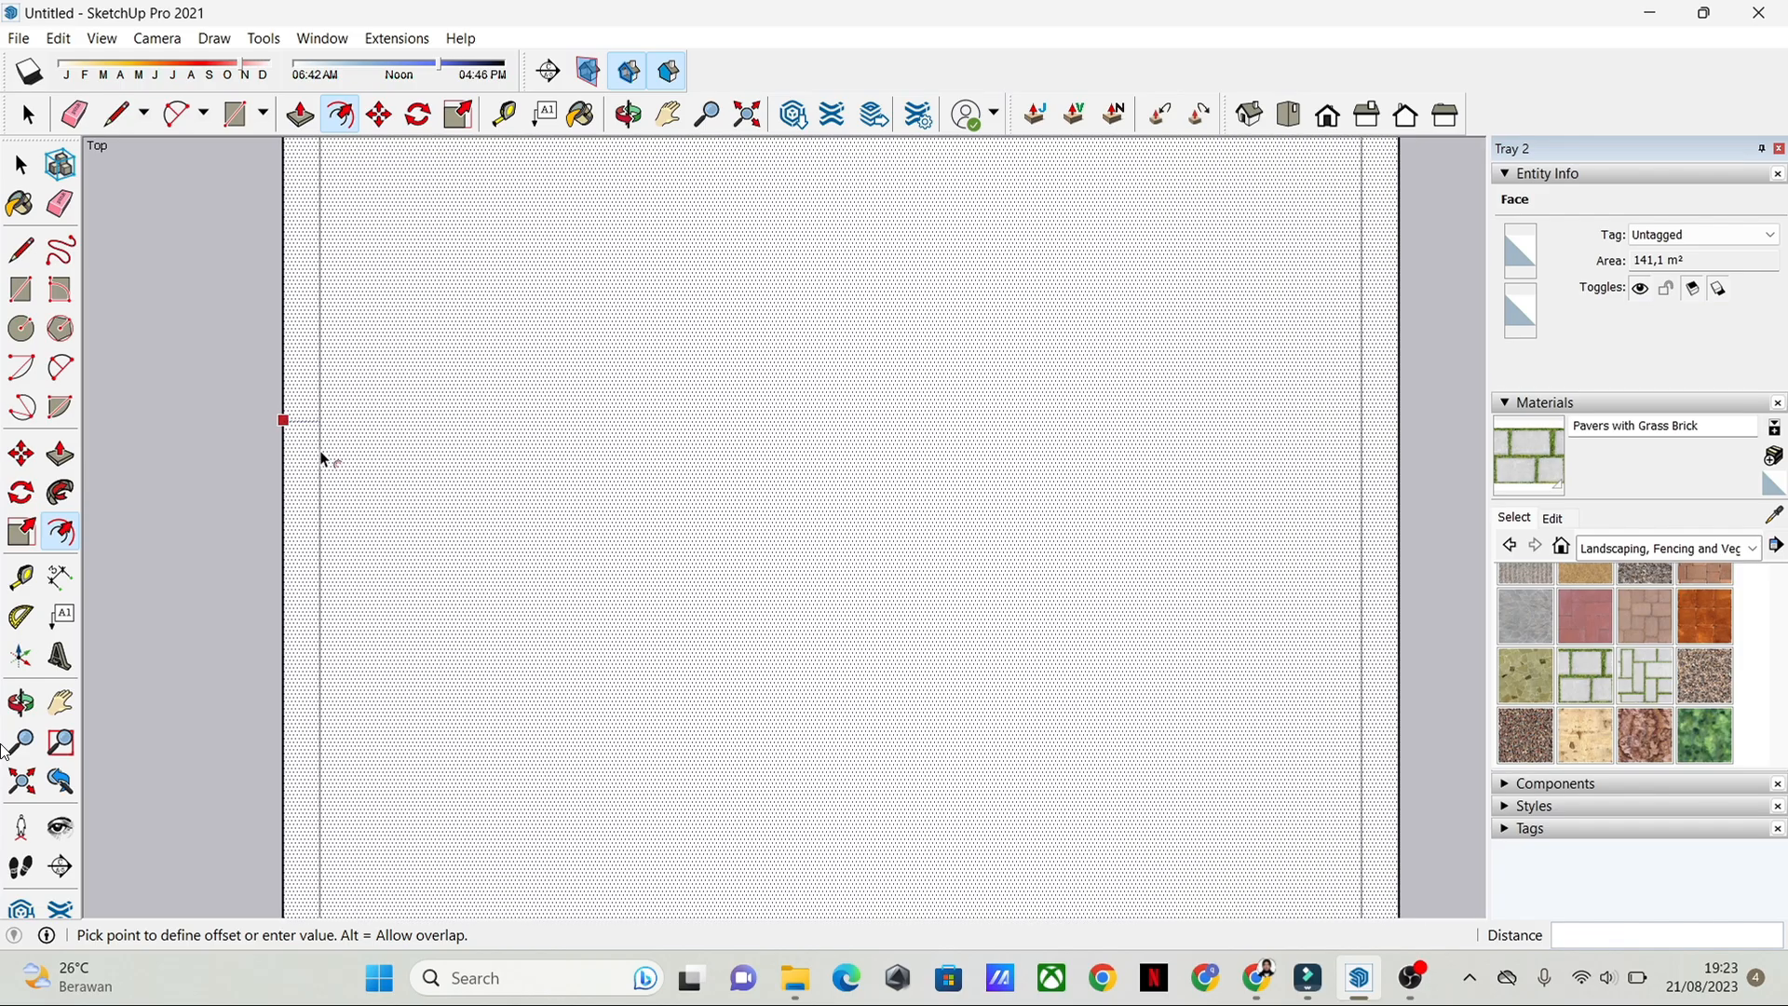
pyautogui.scroll(-1, 325, 458)
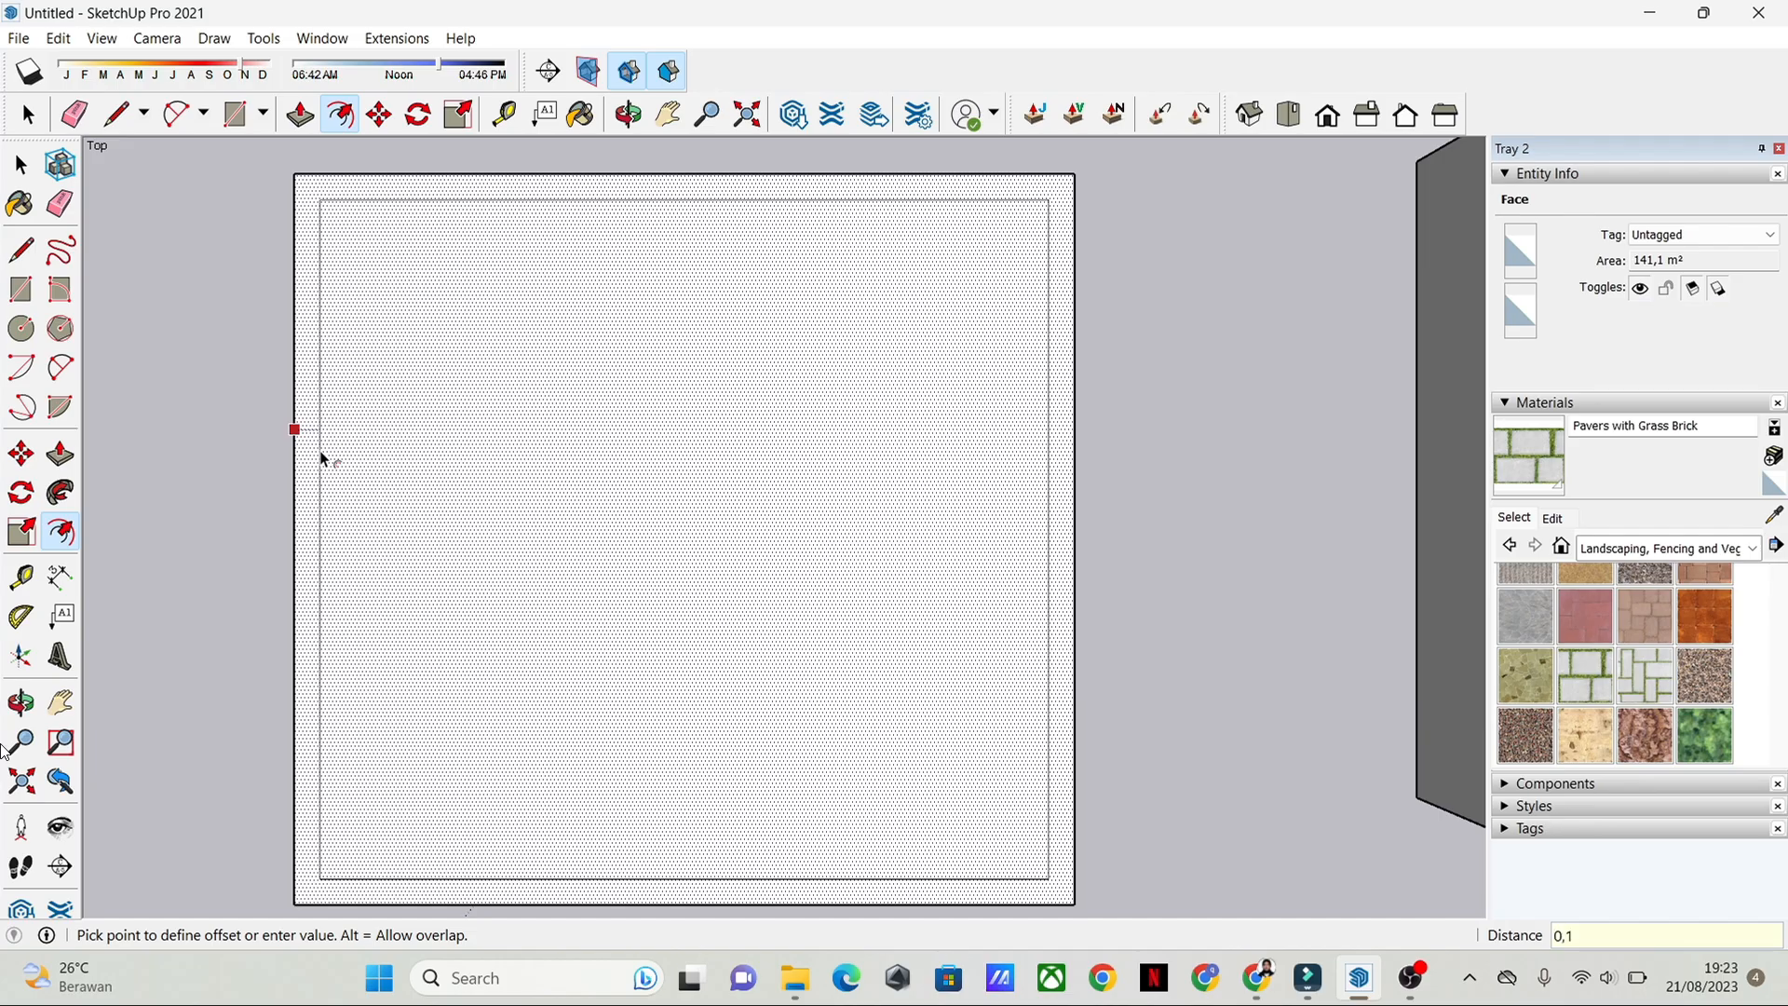
pyautogui.press('Return')
pyautogui.press('space')
# Step: Examine the new outer wall strip and compare the footprint with the existing house's room layout
pyautogui.scroll(8, 283, 292)
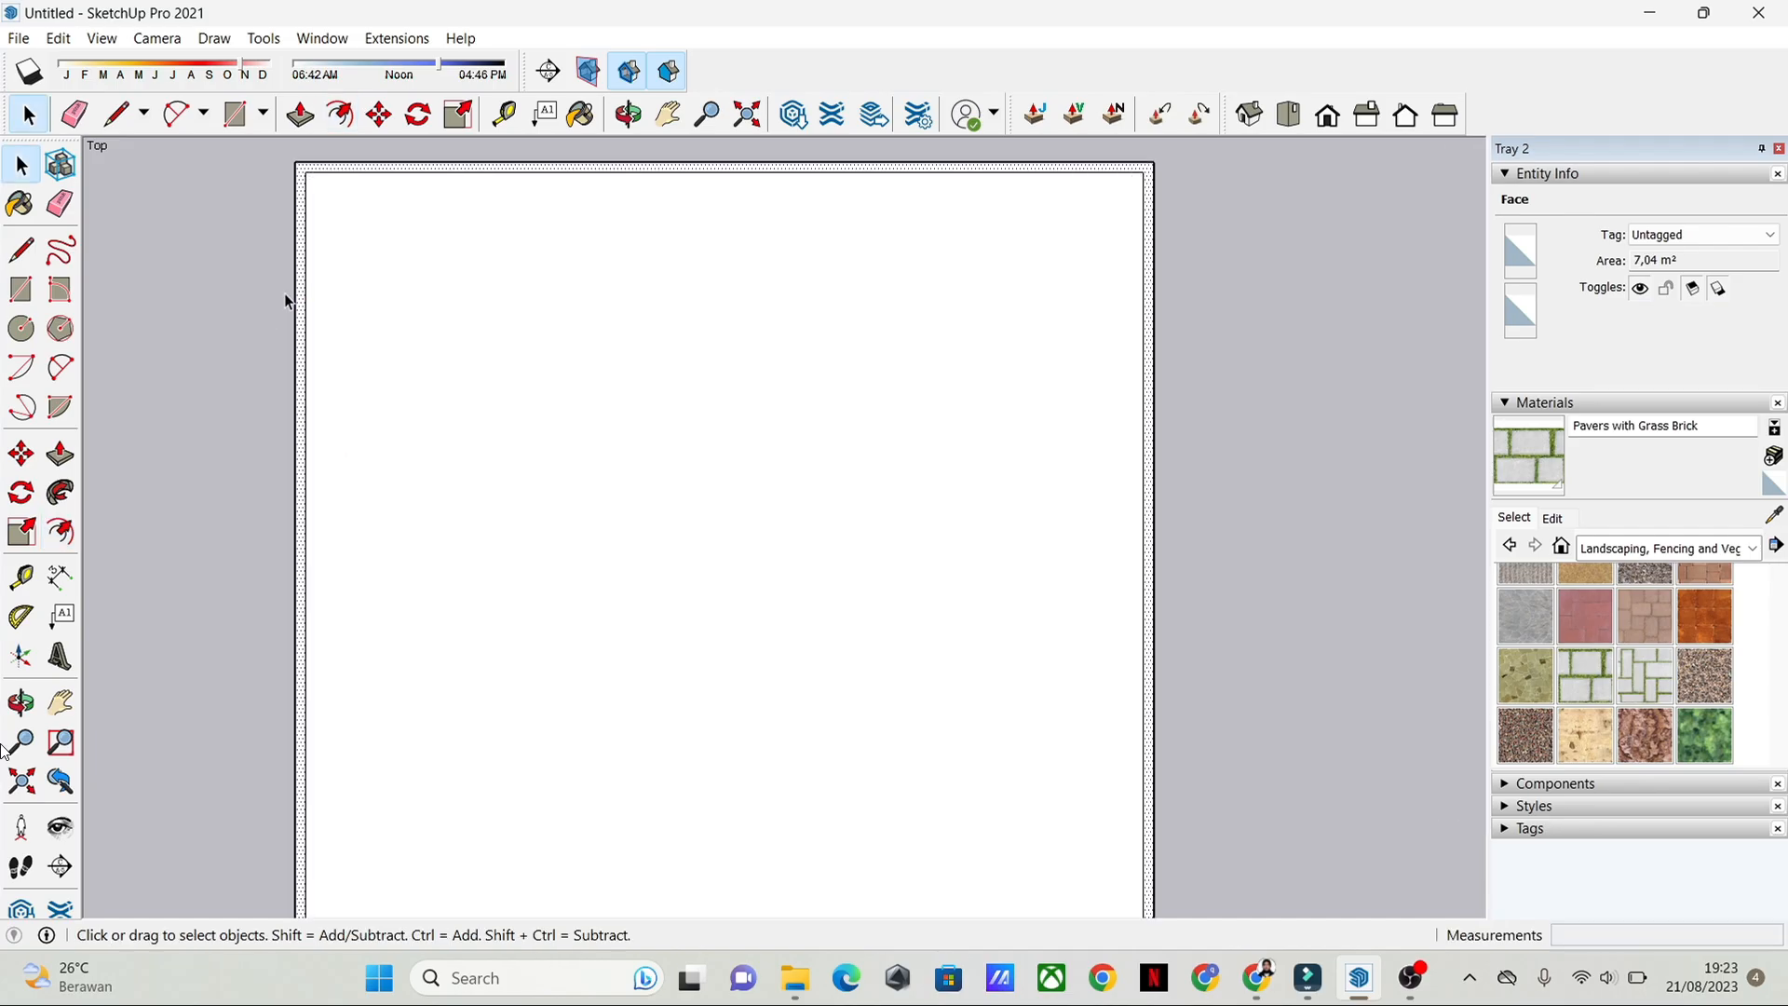
pyautogui.scroll(-9, 587, 364)
pyautogui.scroll(-2, 932, 485)
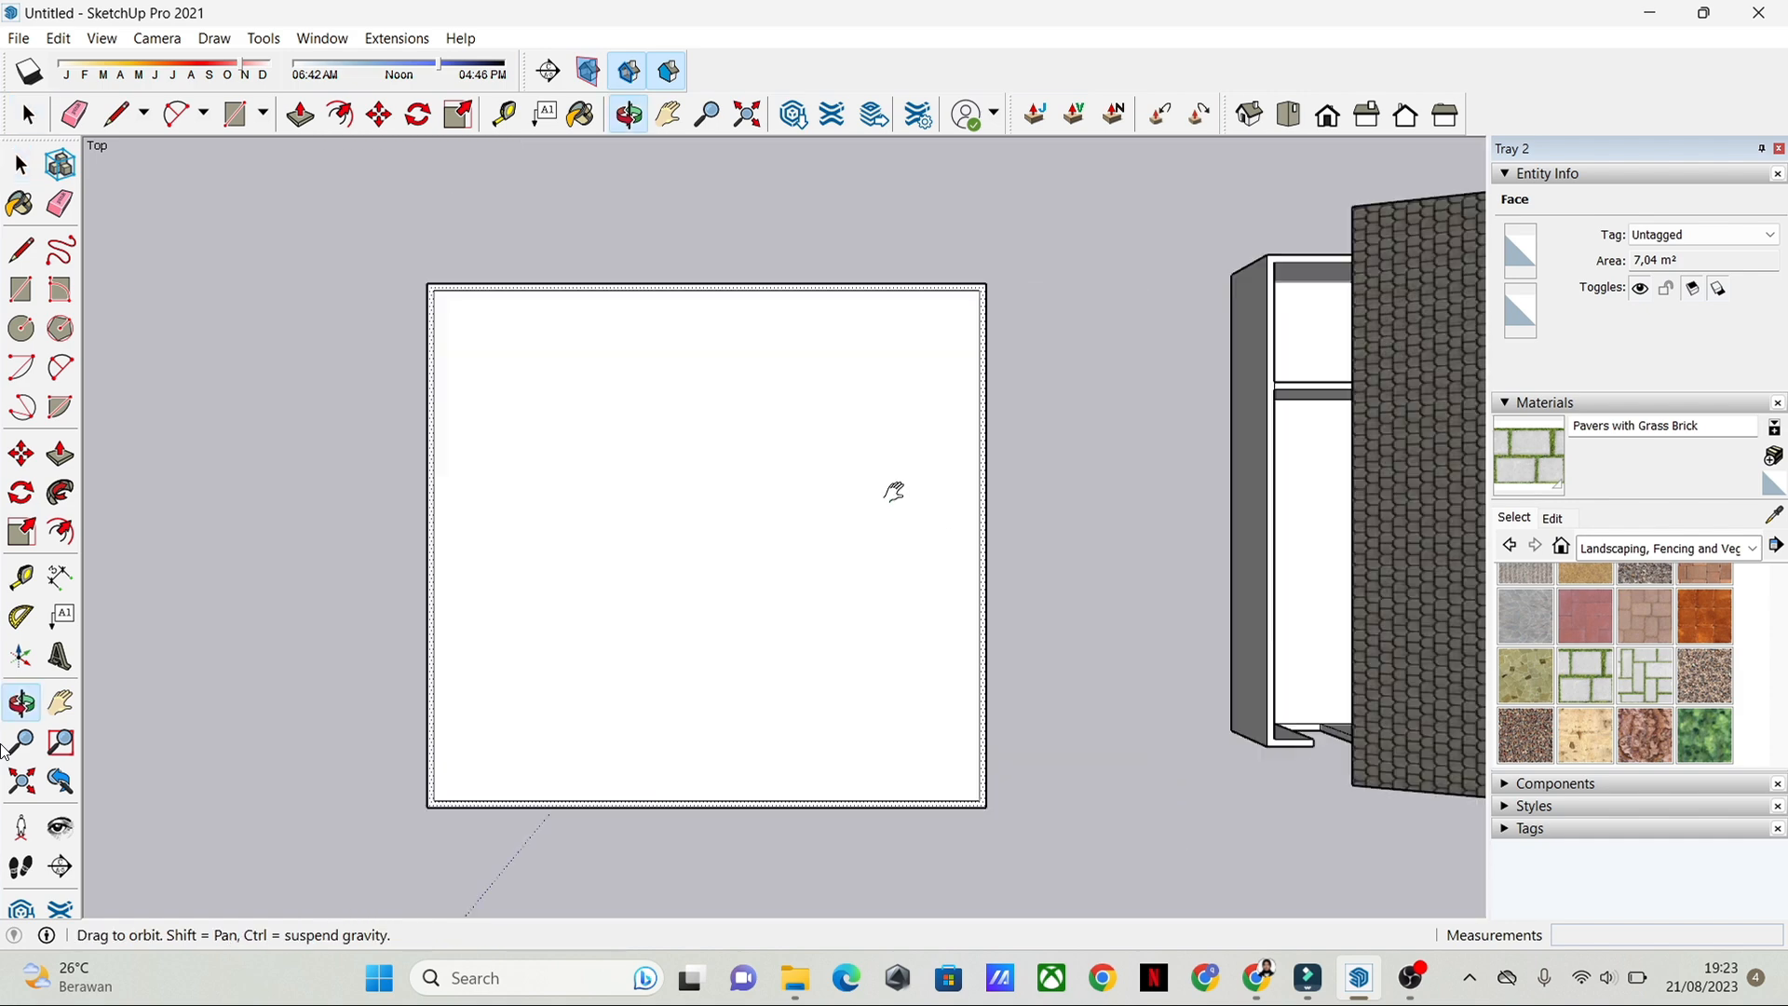
pyautogui.scroll(3, 1082, 518)
pyautogui.scroll(-5, 866, 550)
pyautogui.scroll(4, 883, 387)
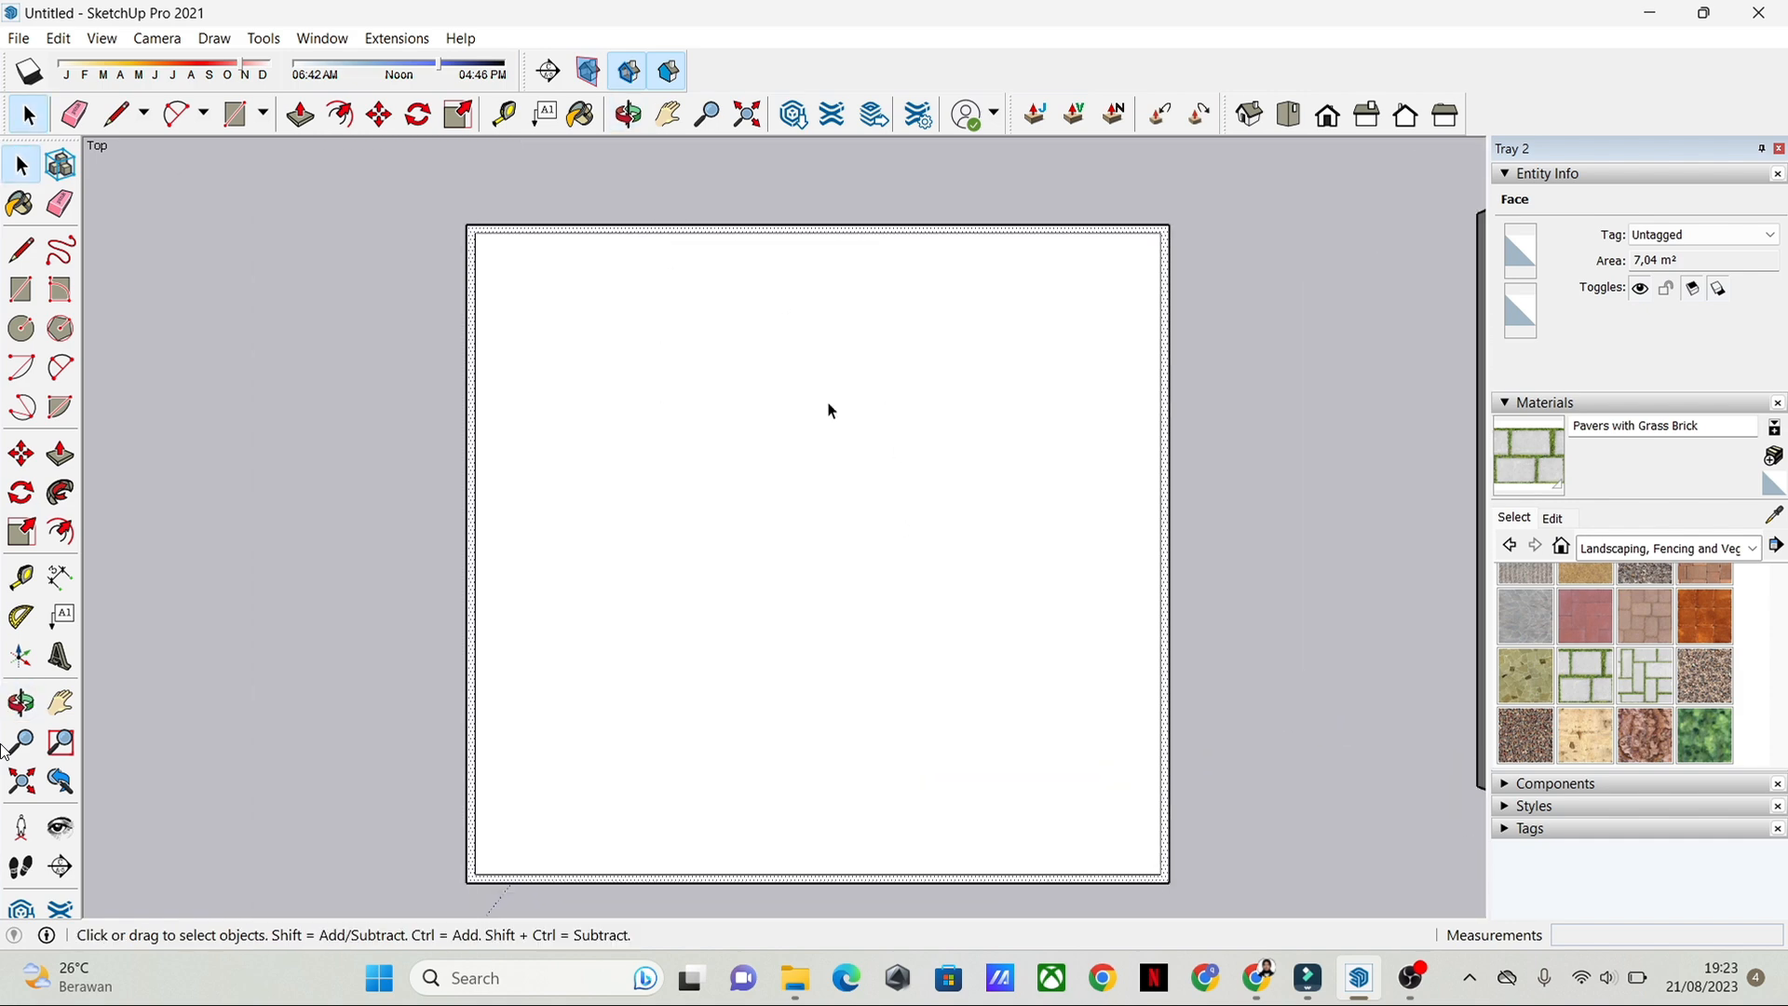
pyautogui.scroll(-1, 804, 409)
pyautogui.keyDown('shift'); pyautogui.moveTo(1343, 473); pyautogui.dragTo(969, 438, button='middle'); pyautogui.keyUp('shift')
pyautogui.moveTo(727, 413); pyautogui.dragTo(1086, 451, button='middle')
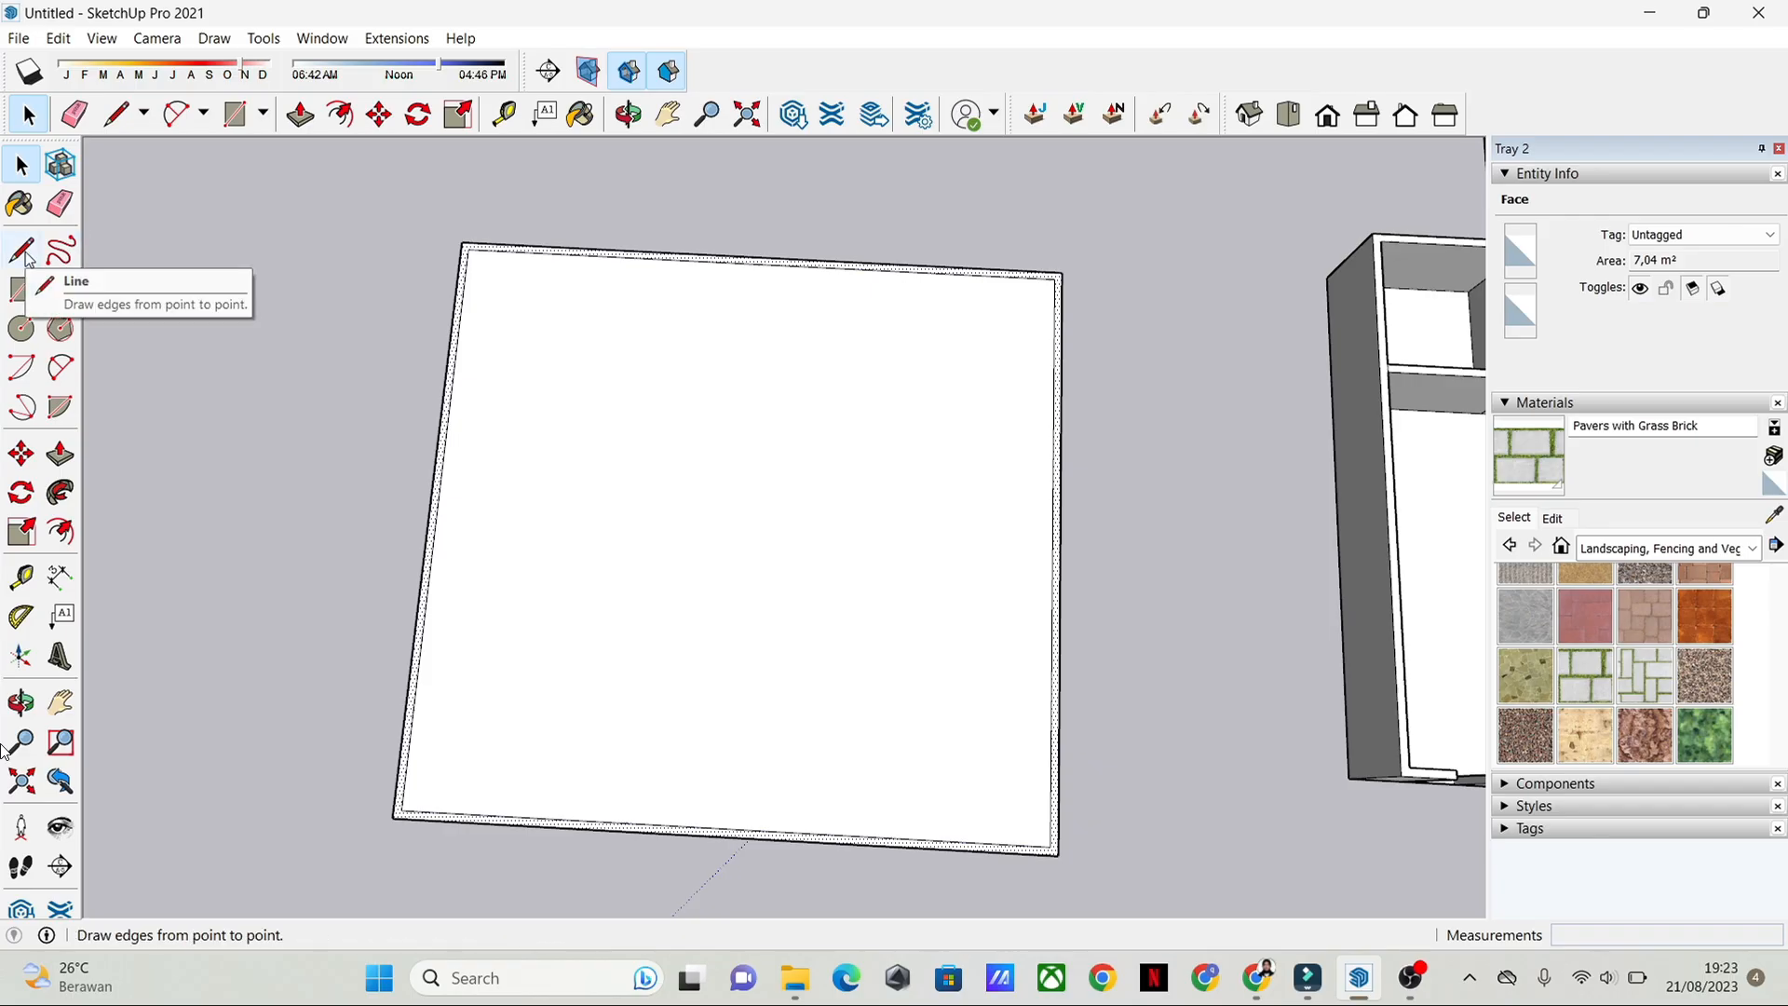
# Step: Draw a rectangle of about 3.2 m by 3 m for a room in the footprint's back-left inner corner
pyautogui.click(23, 250)
pyautogui.moveTo(895, 459); pyautogui.dragTo(965, 500, button='middle')
pyautogui.scroll(2, 788, 450)
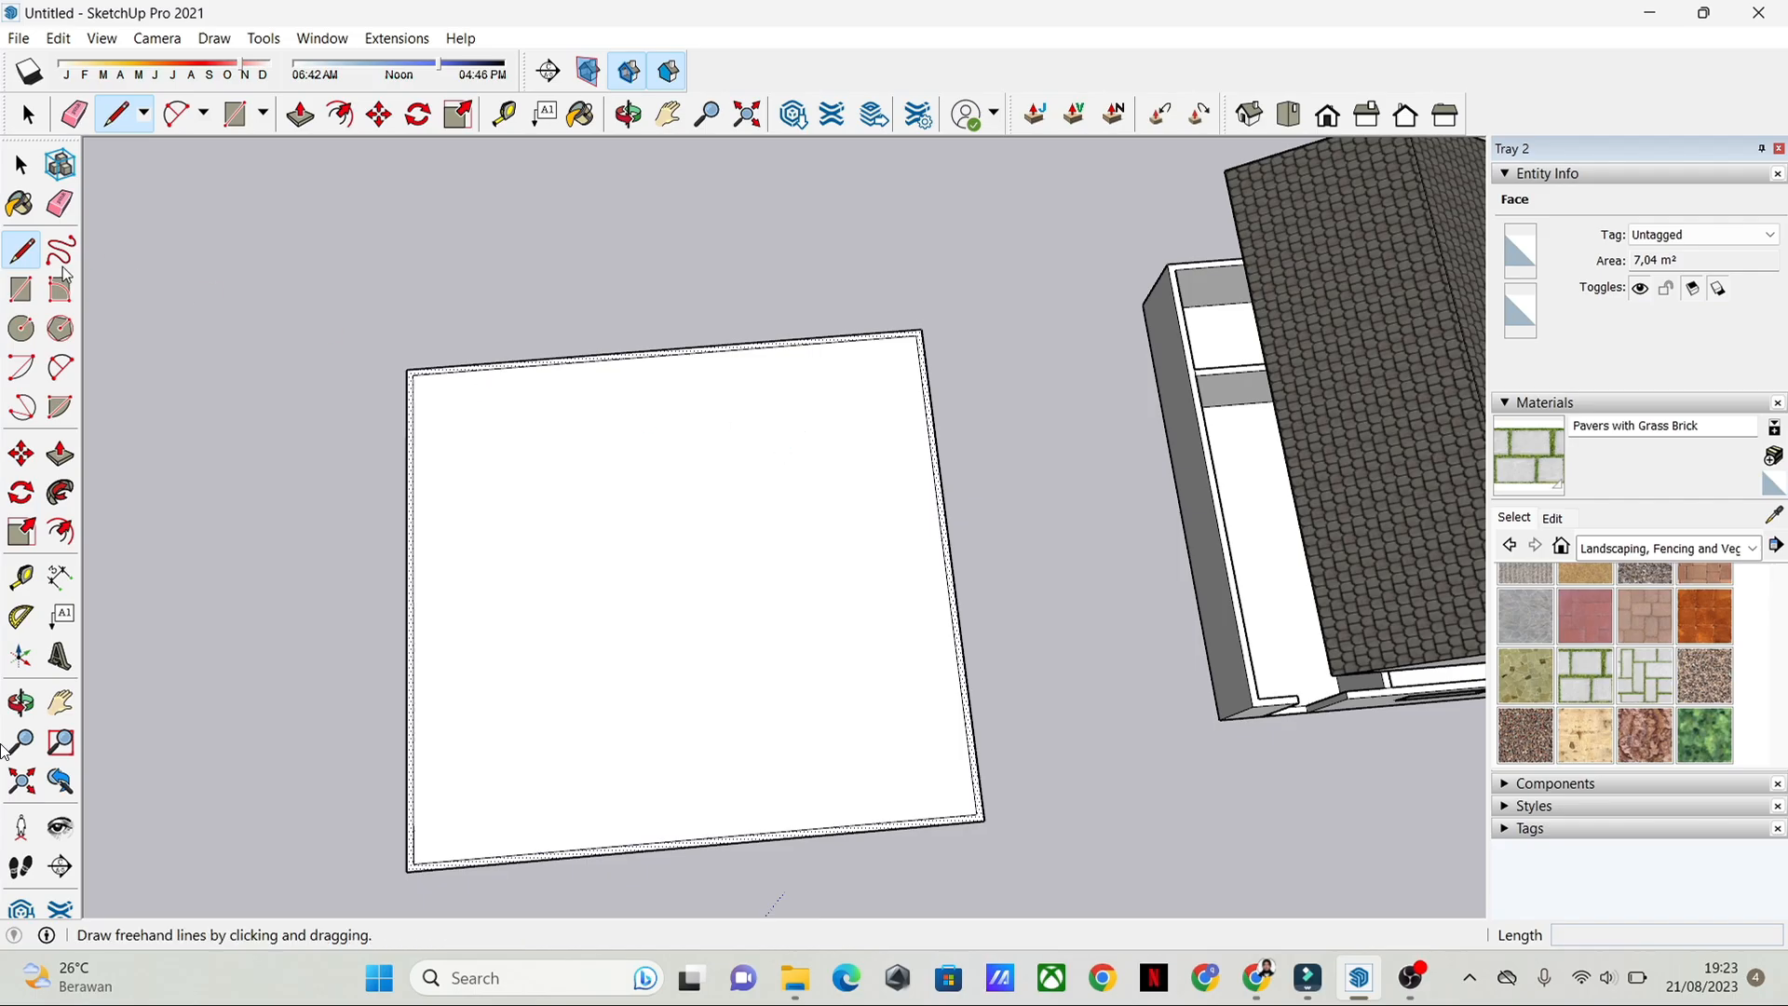
pyautogui.click(21, 289)
pyautogui.scroll(3, 559, 459)
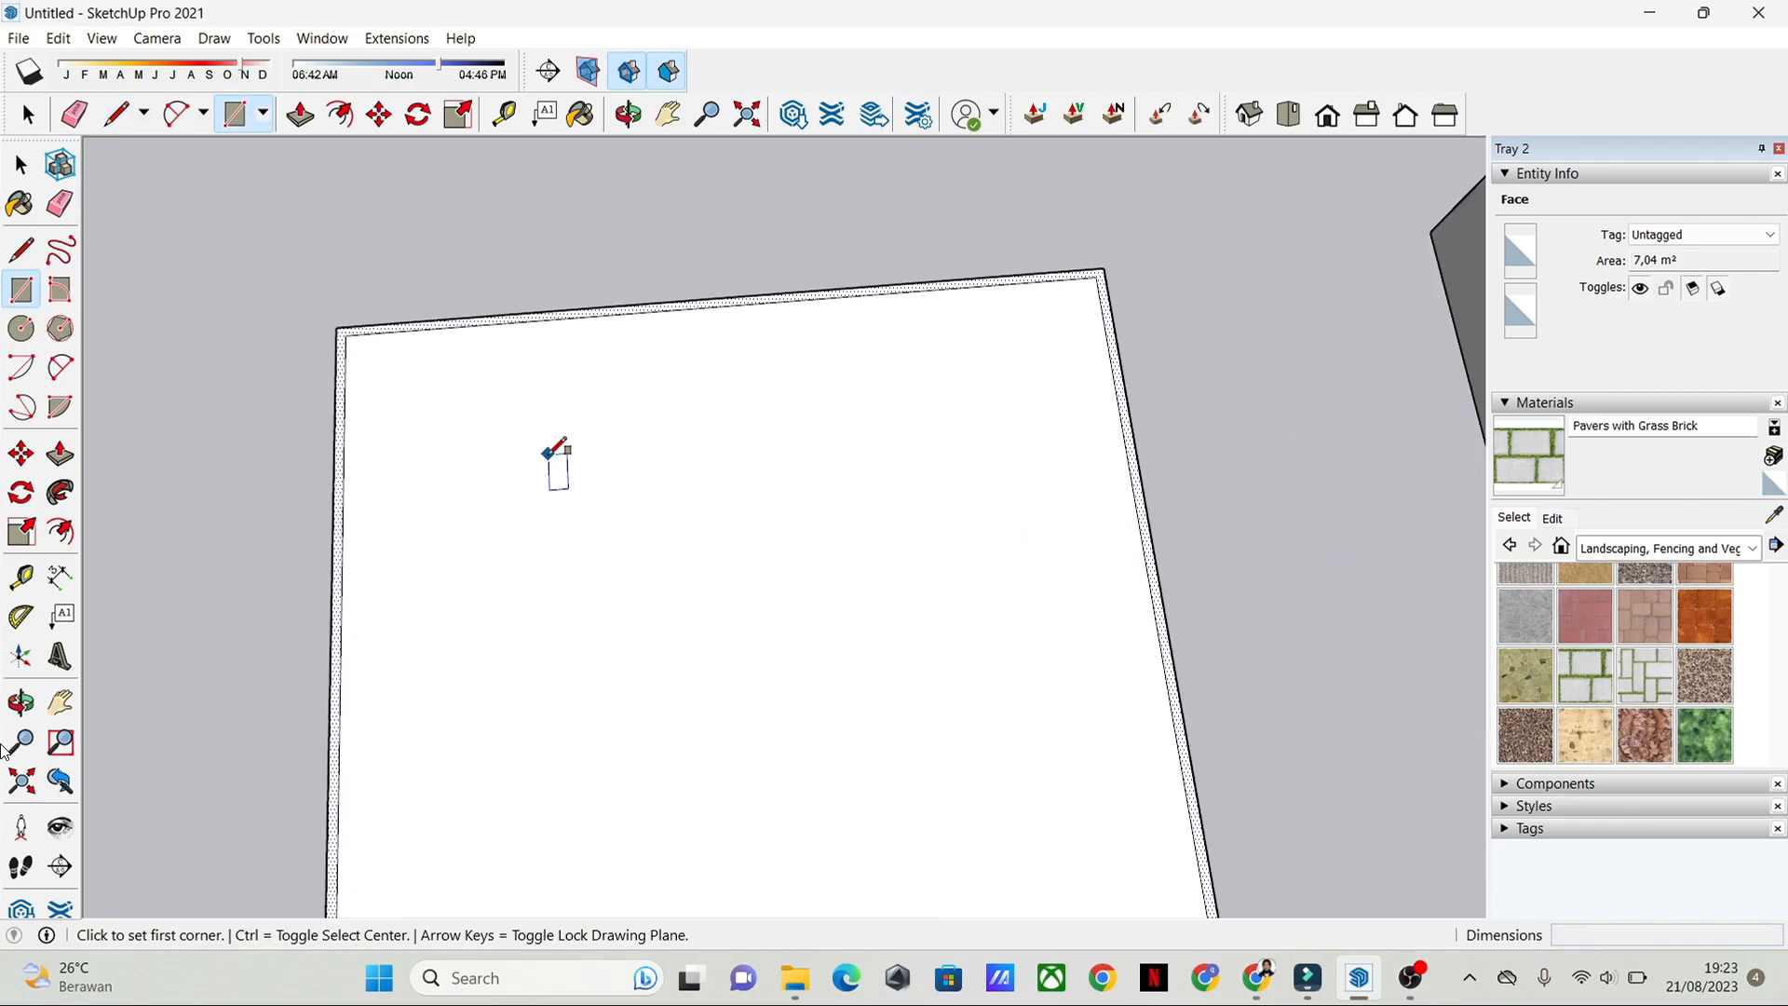
pyautogui.scroll(-2, 440, 431)
pyautogui.click(394, 363)
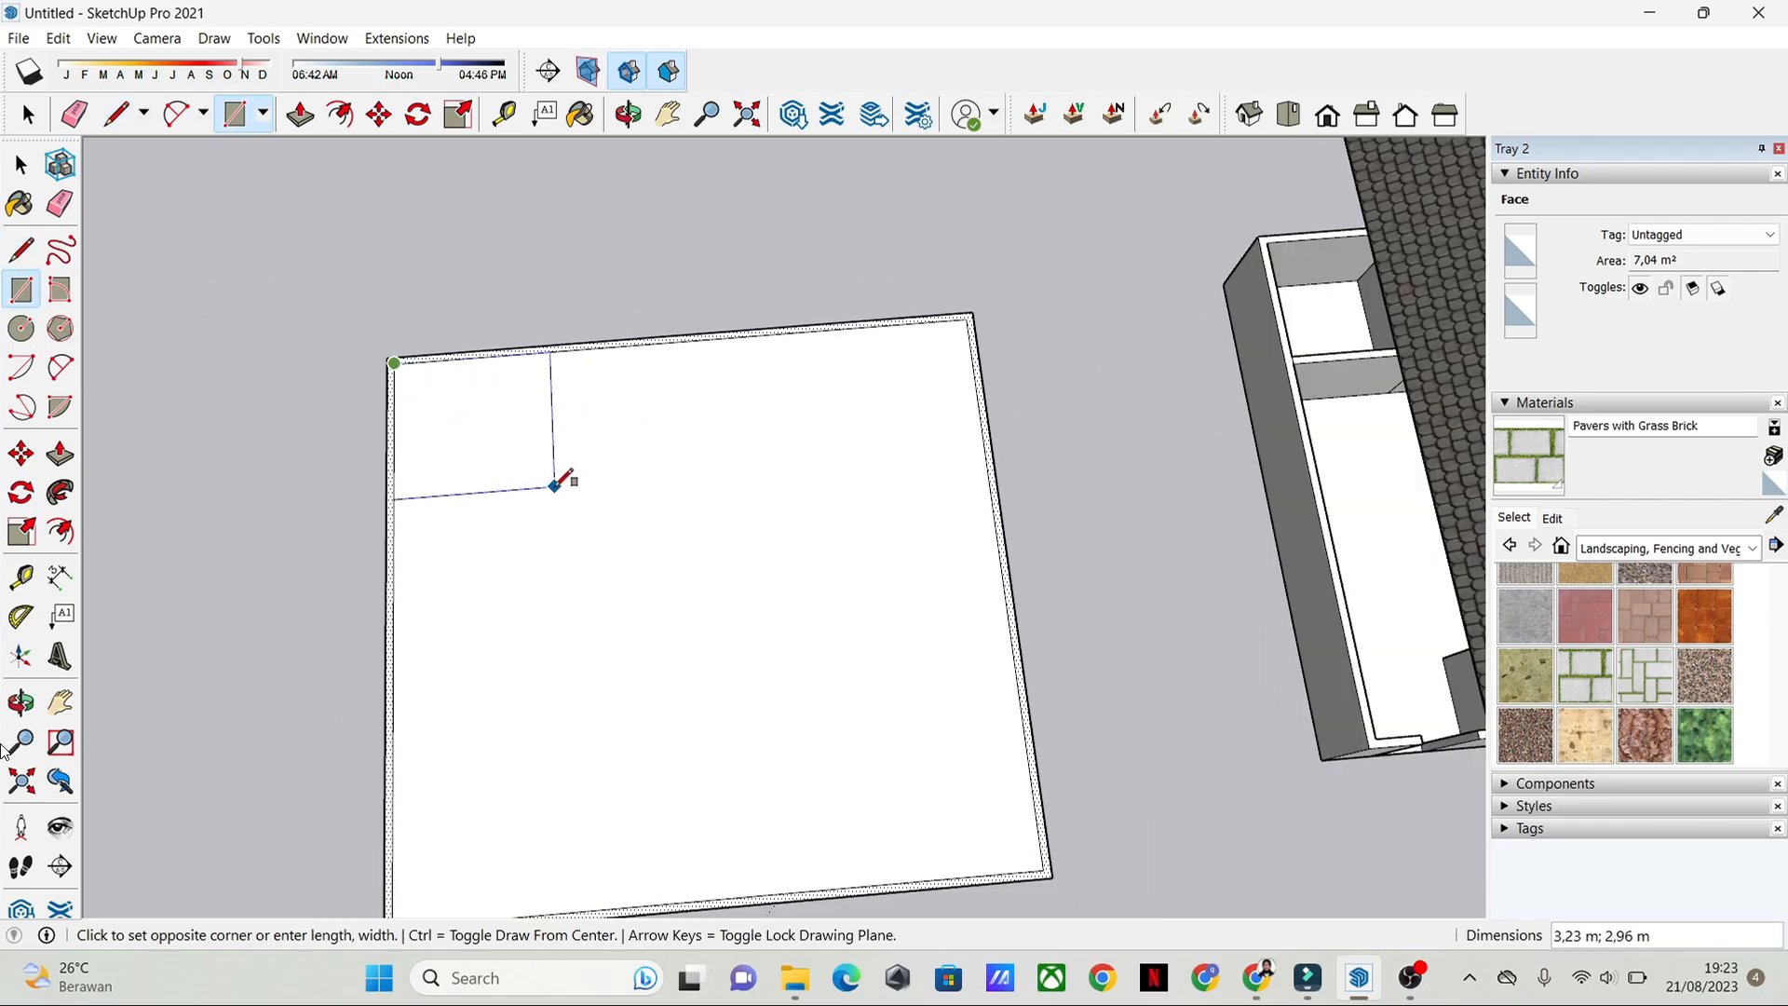
pyautogui.click(548, 494)
# Step: Draw a wide room rectangle in the footprint's front-right inner corner, spanning more than half of the front wall
pyautogui.scroll(-1, 603, 463)
pyautogui.scroll(-1, 602, 463)
pyautogui.click(997, 705)
pyautogui.click(654, 618)
# Step: Draw rectangles dividing the rest of the back strip into a middle and a right corner room, plus a right-side room reaching the front room
pyautogui.click(578, 407)
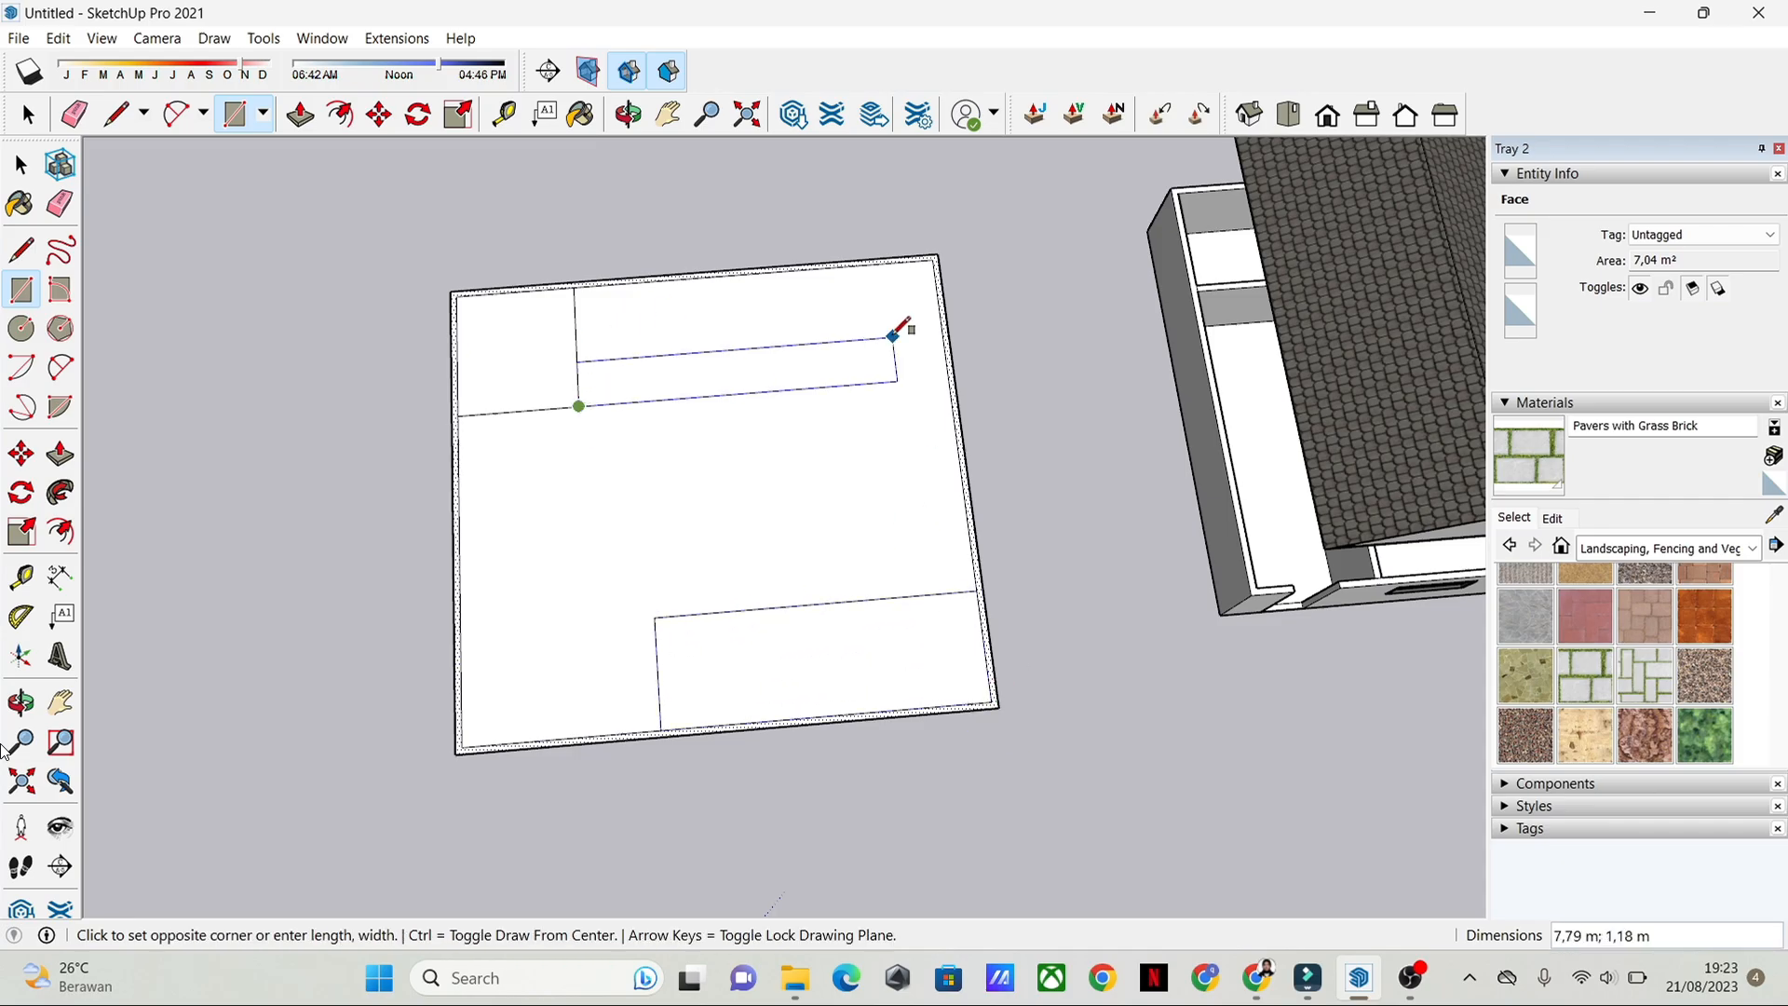
pyautogui.click(807, 386)
pyautogui.click(807, 387)
pyautogui.click(976, 590)
pyautogui.press('space')
# Step: Examine the room layout of the new footprint from the front to the back corner rooms
pyautogui.scroll(2, 810, 485)
pyautogui.moveTo(882, 391); pyautogui.dragTo(664, 326, button='middle')
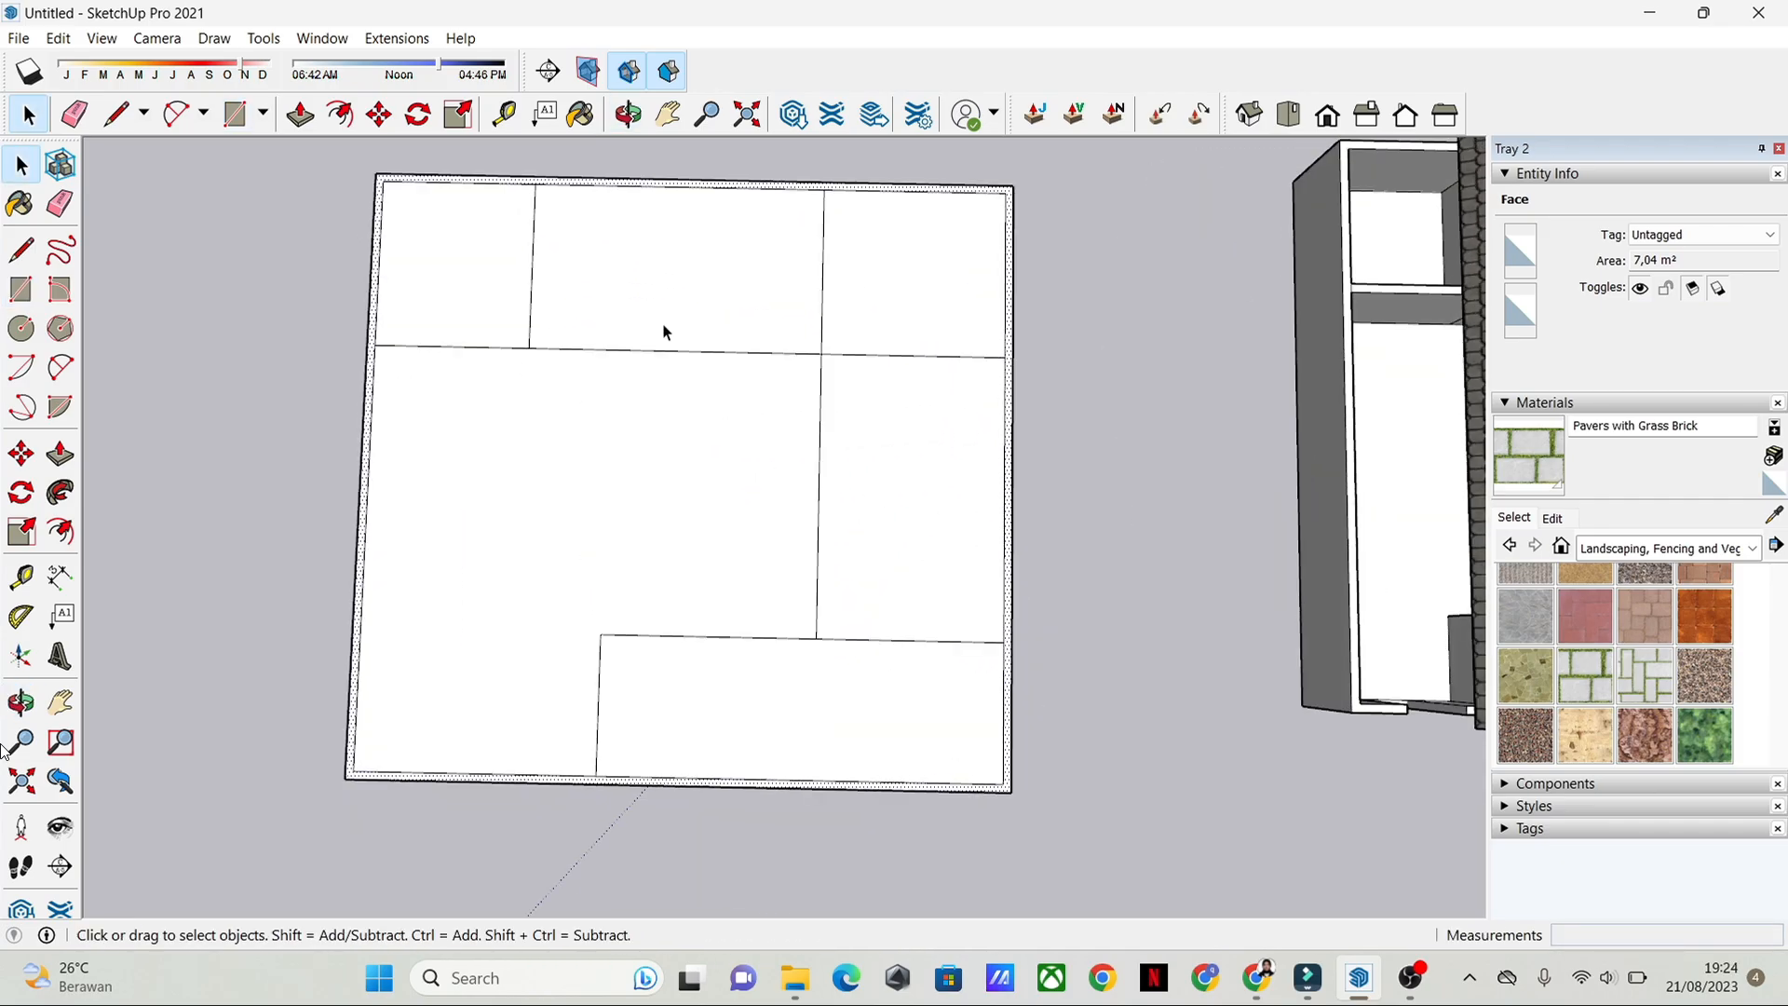
pyautogui.scroll(2, 730, 558)
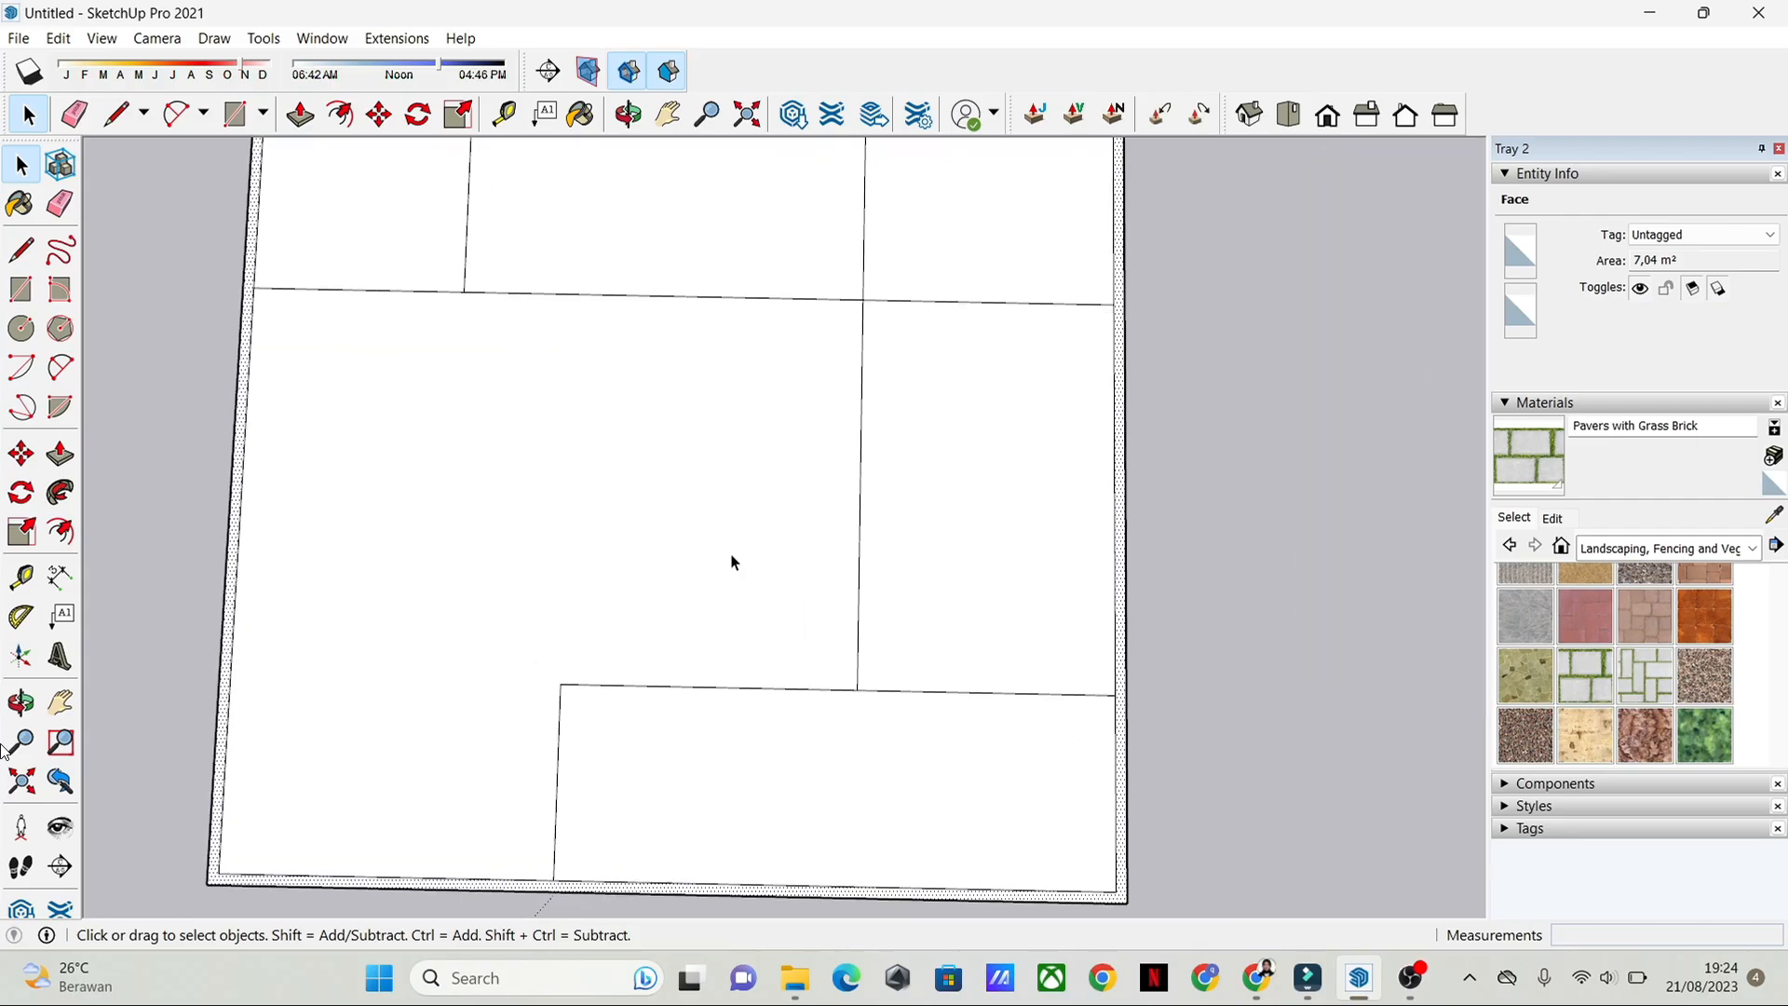
pyautogui.moveTo(730, 559); pyautogui.dragTo(536, 767, button='middle')
pyautogui.keyDown('shift'); pyautogui.moveTo(680, 762); pyautogui.dragTo(710, 575, button='middle'); pyautogui.keyUp('shift')
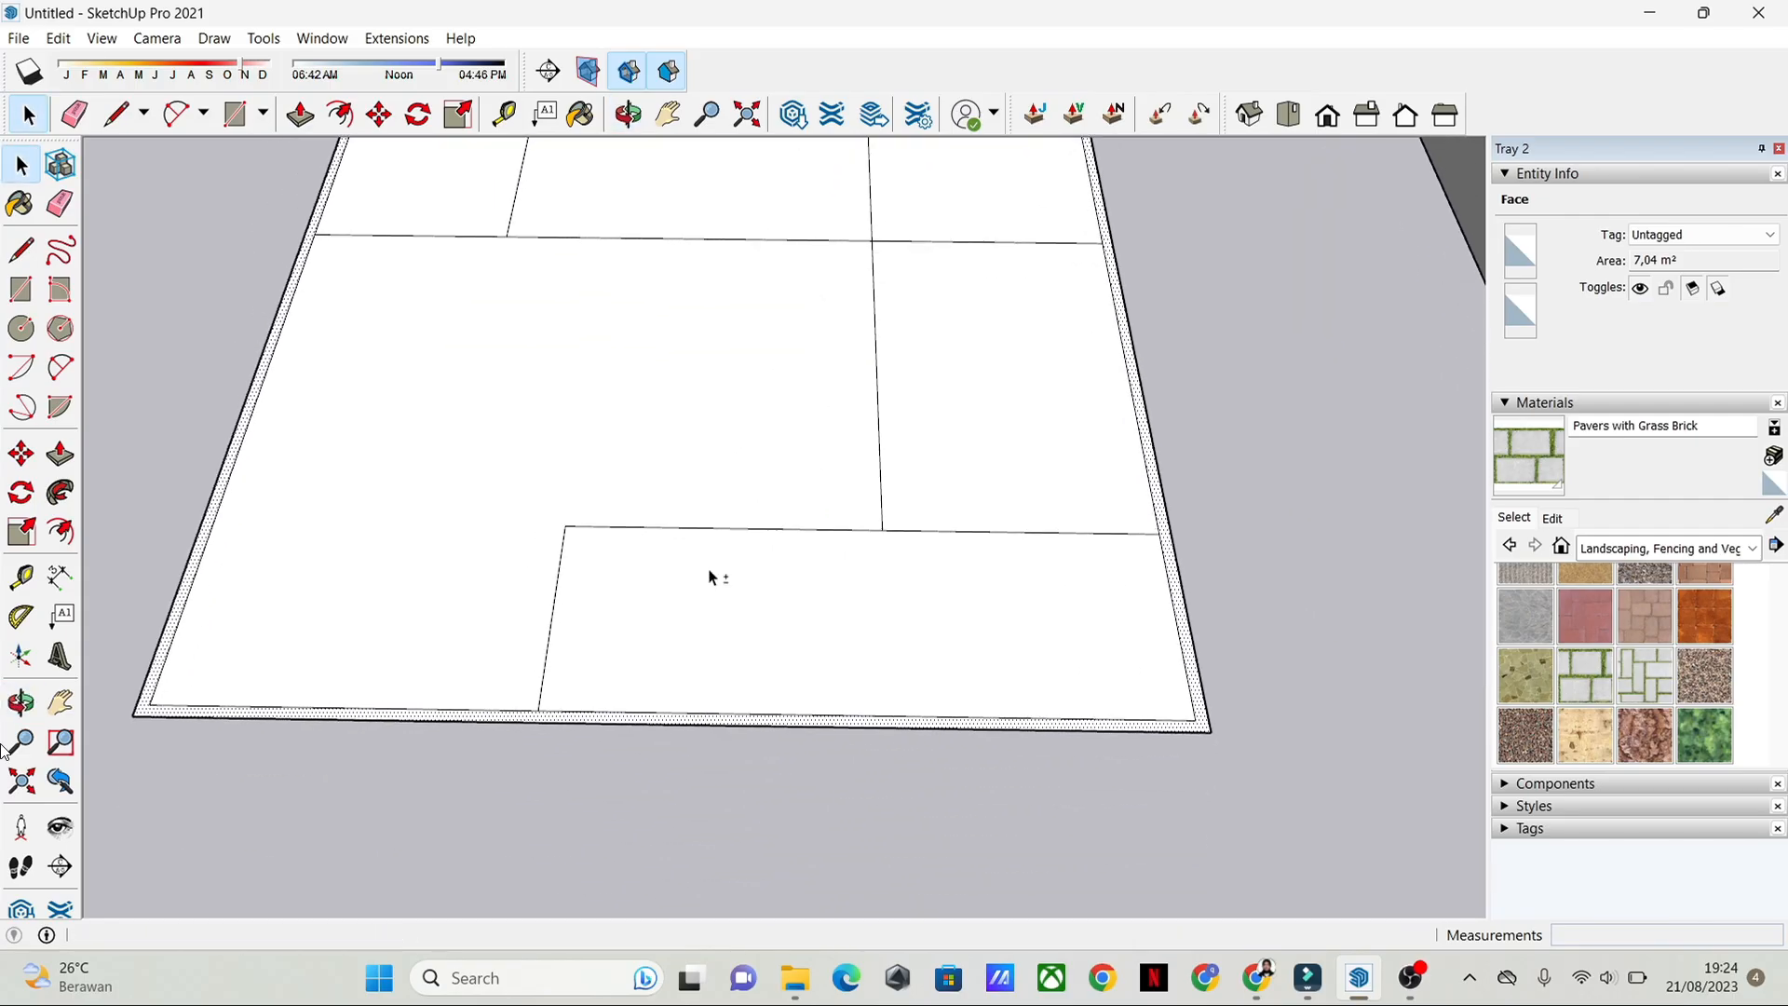
pyautogui.moveTo(951, 446); pyautogui.dragTo(917, 712, button='middle')
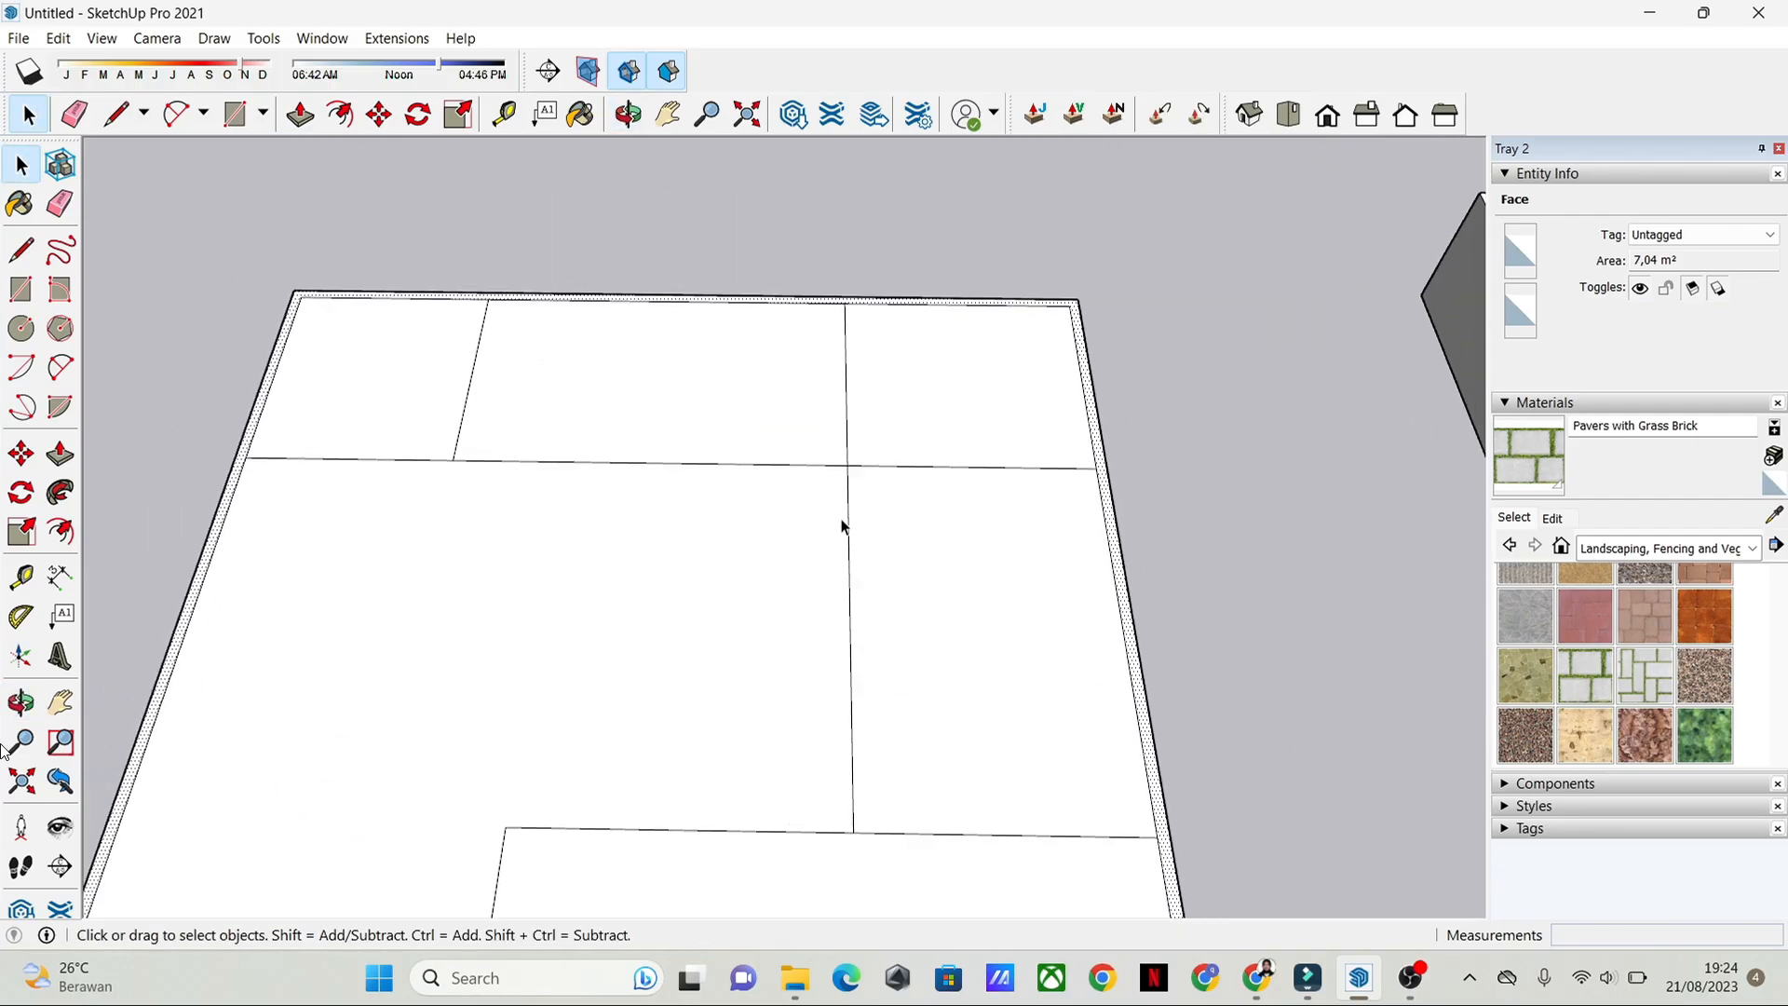
pyautogui.scroll(2, 842, 524)
pyautogui.scroll(2, 838, 623)
pyautogui.moveTo(931, 419); pyautogui.dragTo(745, 559, button='middle')
# Step: Offset the back-right corner room's outline inward by 0.075 m, half of the 0.15 m wall thickness
pyautogui.click(819, 508)
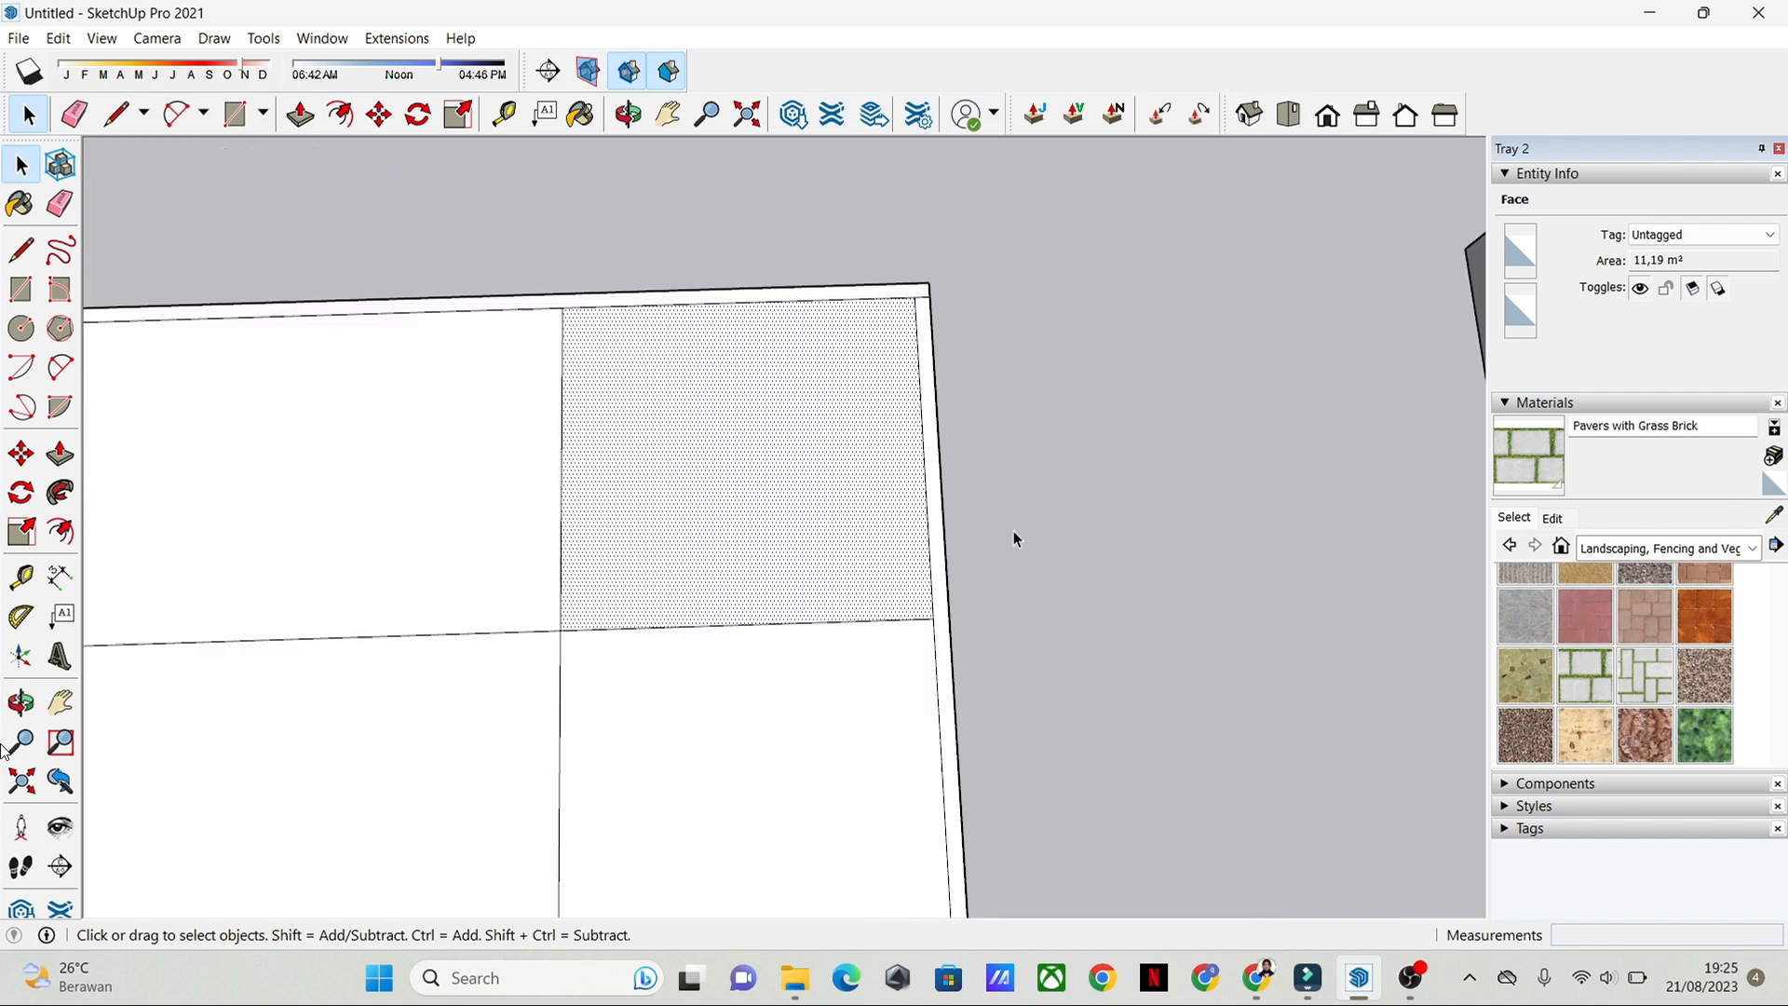
pyautogui.click(1065, 461)
pyautogui.click(793, 484)
pyautogui.moveTo(666, 484); pyautogui.dragTo(799, 270, button='middle')
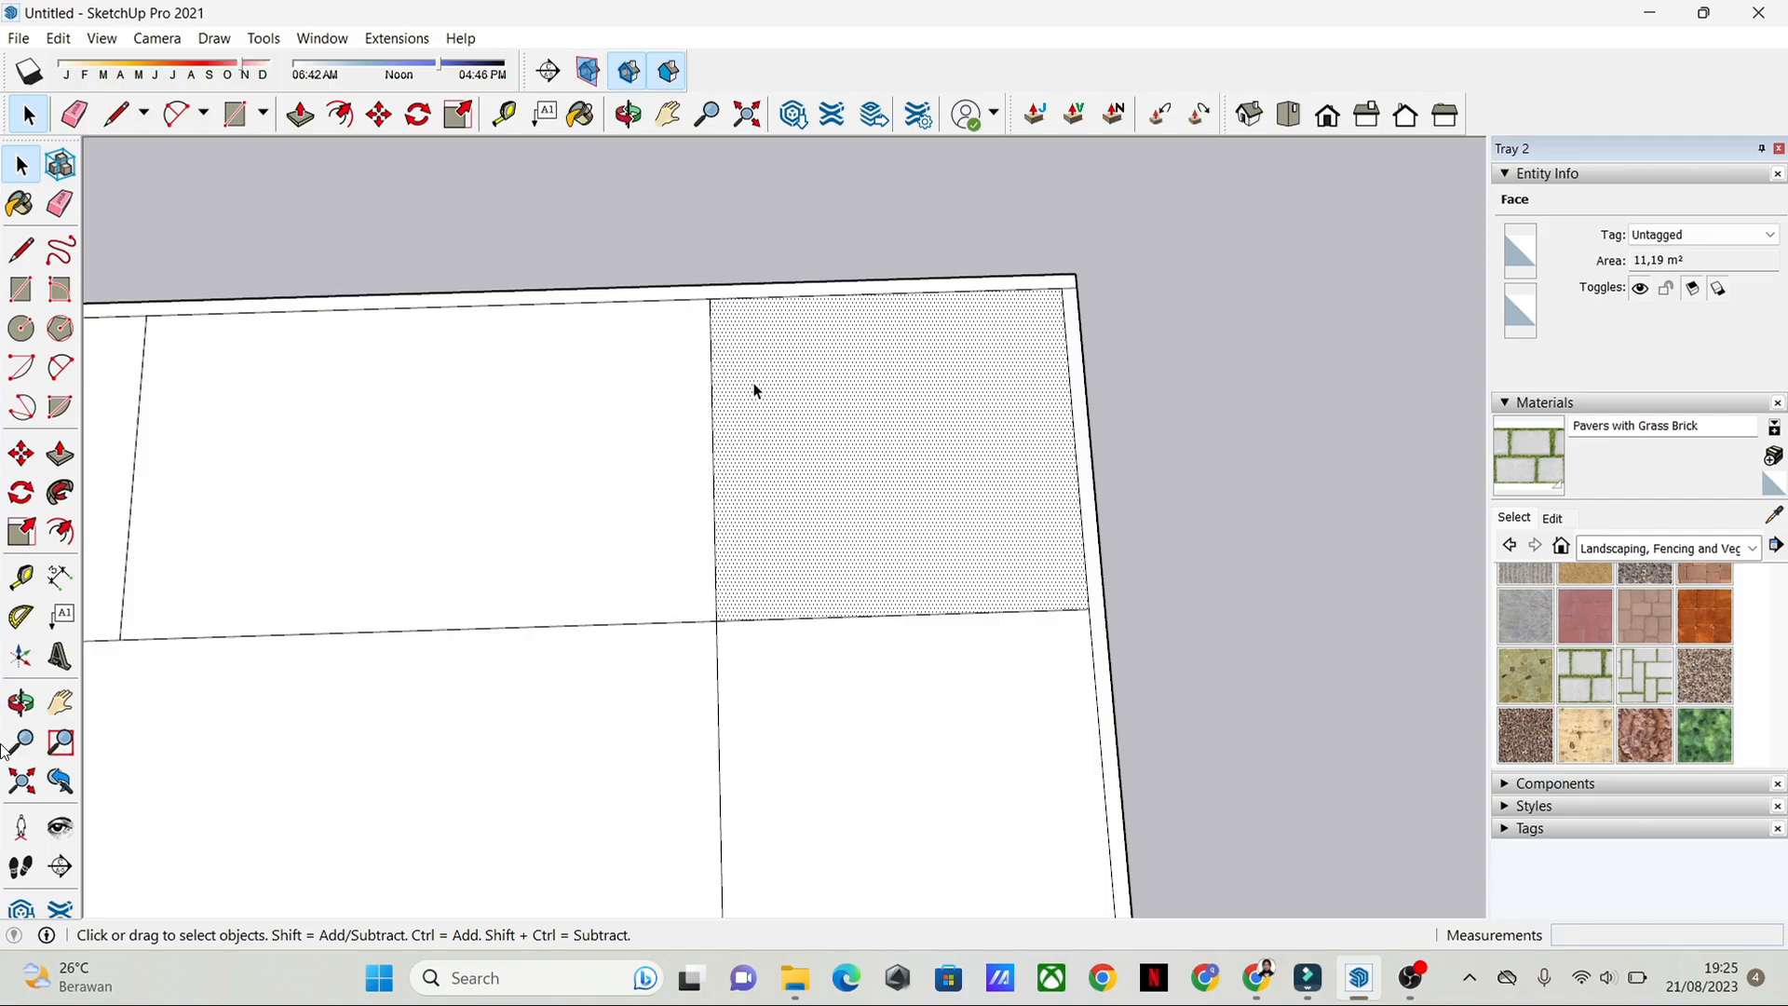
pyautogui.scroll(2, 754, 422)
pyautogui.click(1191, 462)
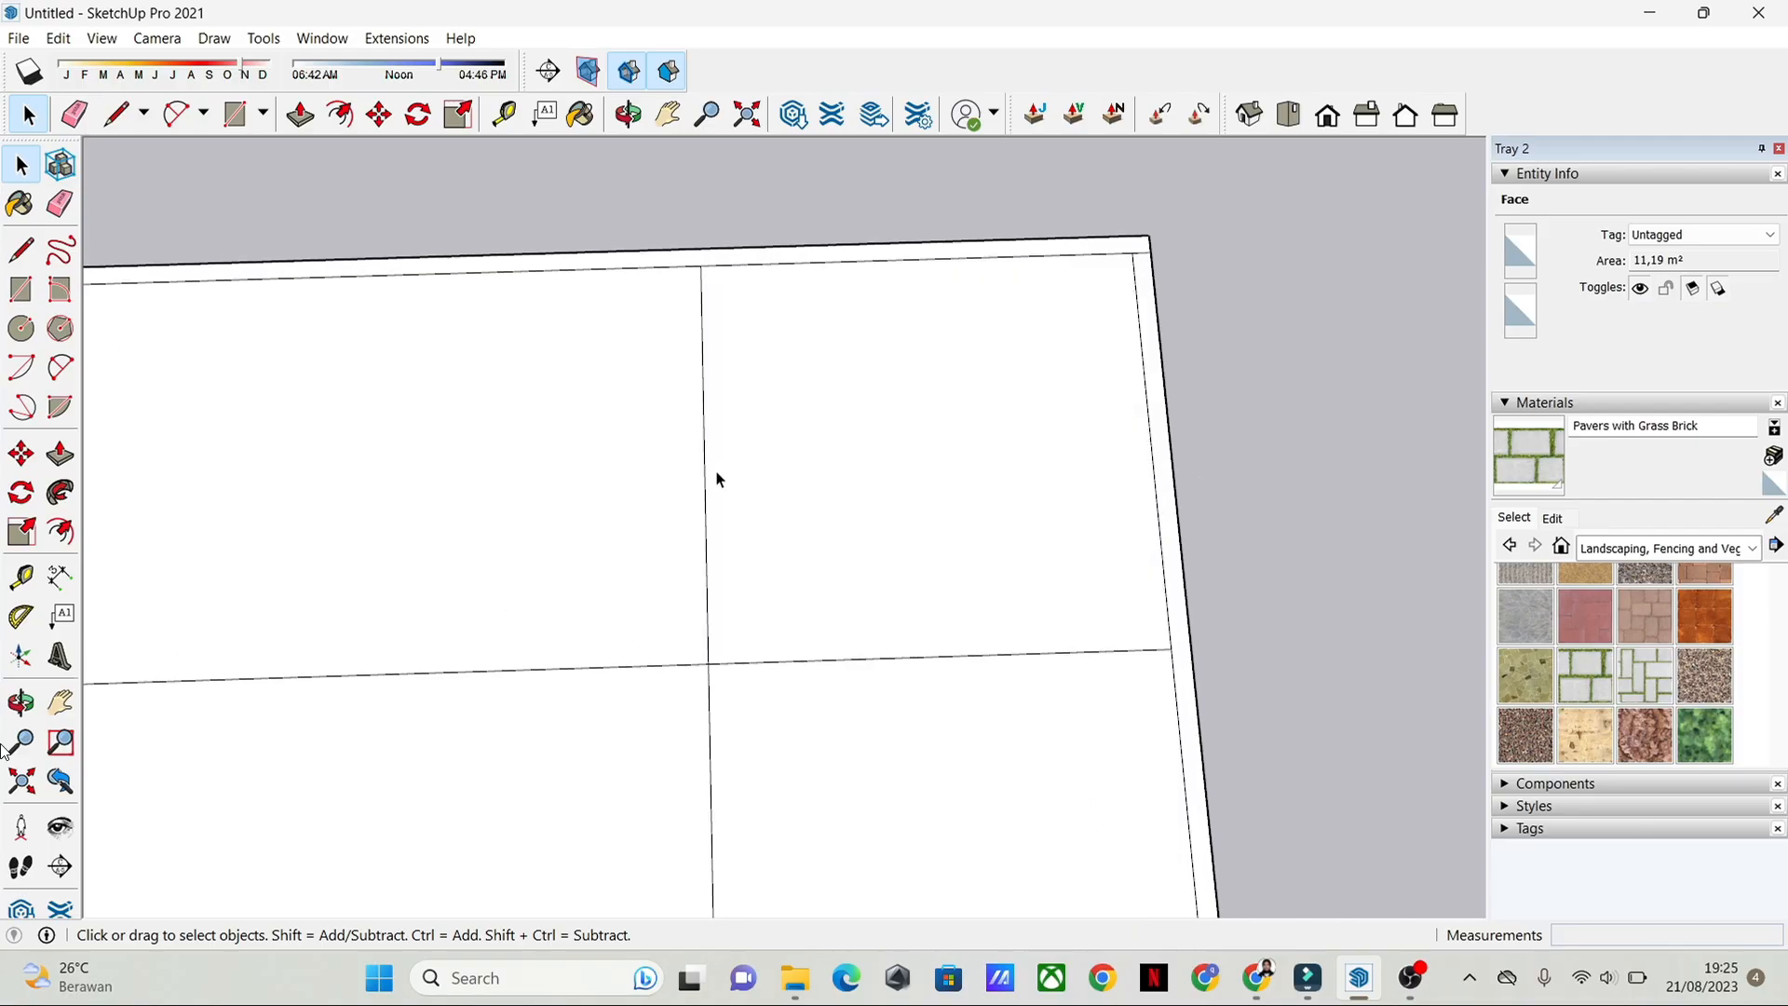
pyautogui.click(731, 398)
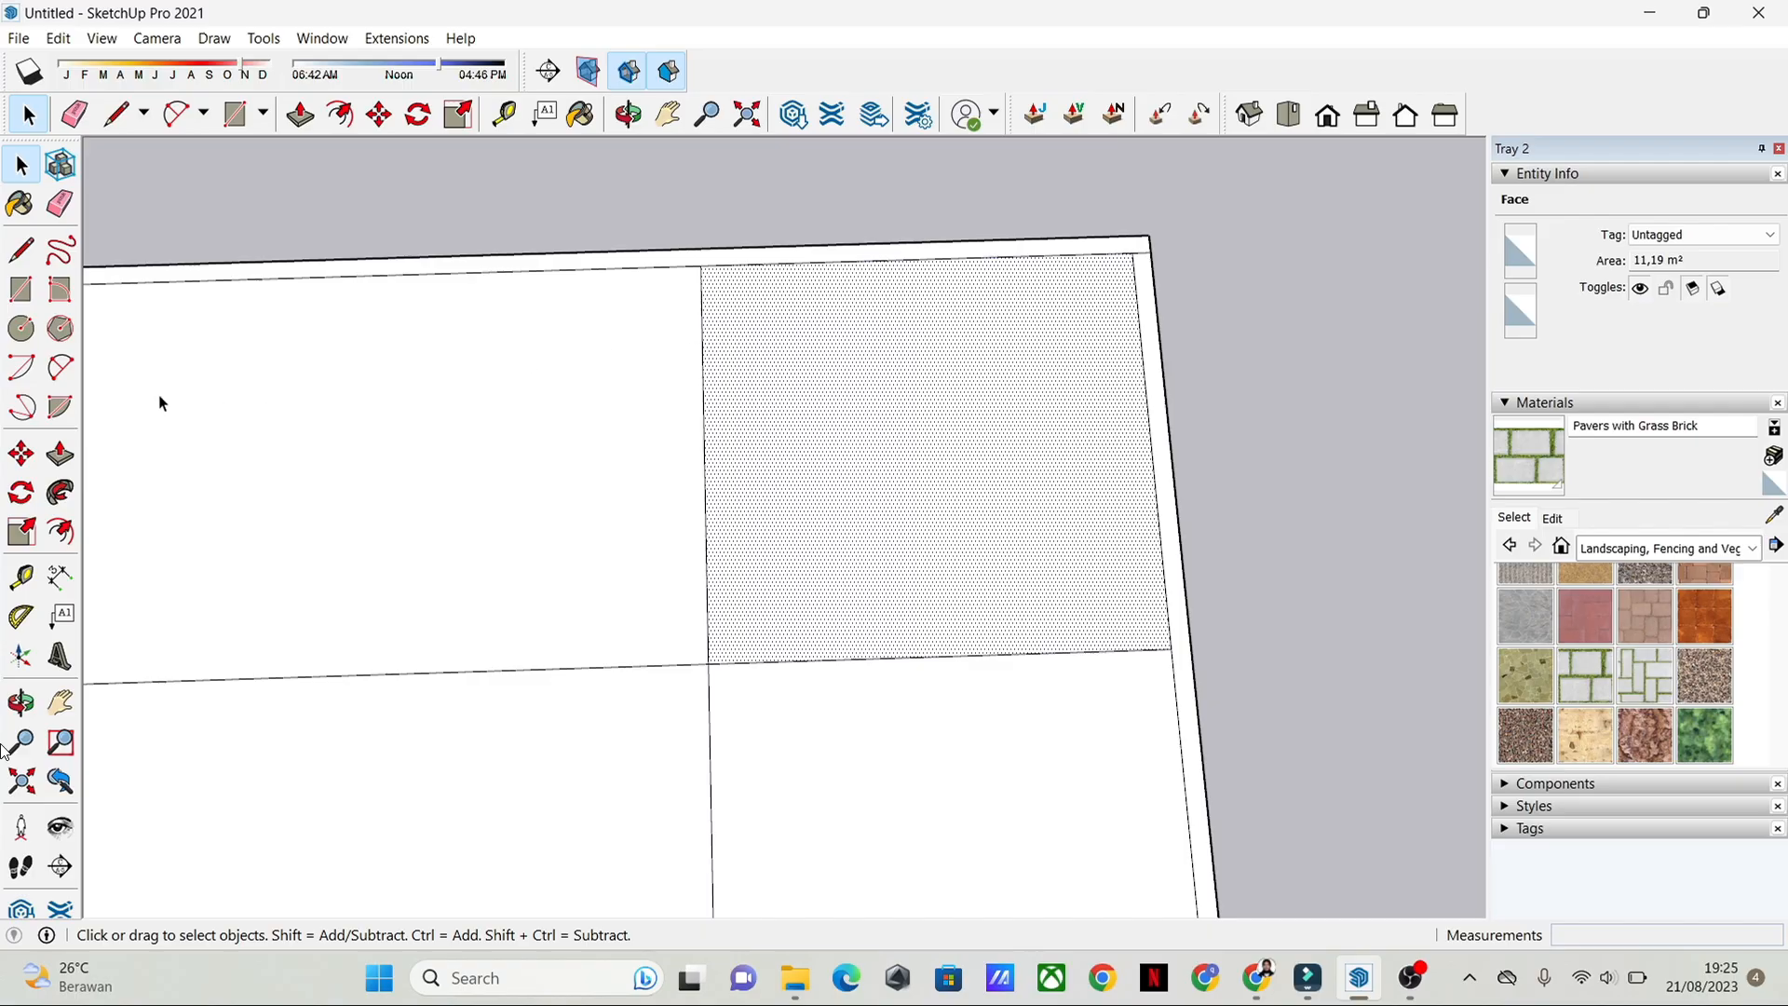
pyautogui.click(61, 532)
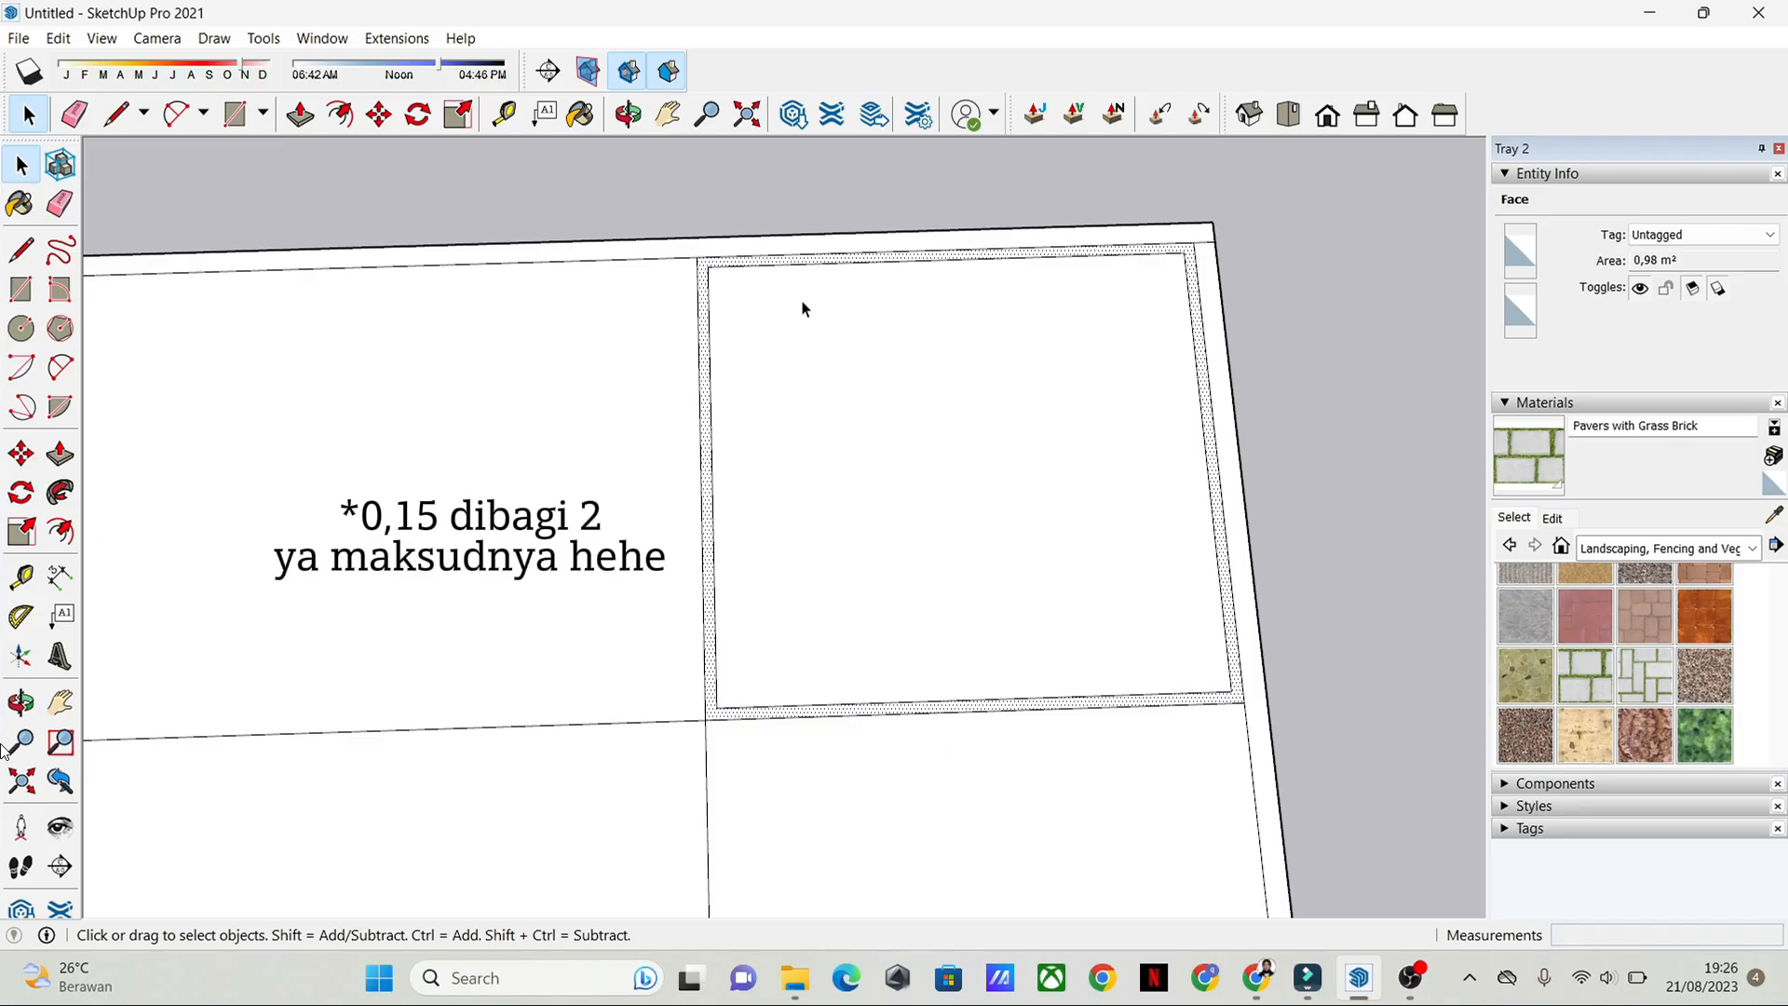
# Step: Offset the outlines of the back middle room and the back-left corner room inward by 0.075 m
pyautogui.scroll(3, 762, 331)
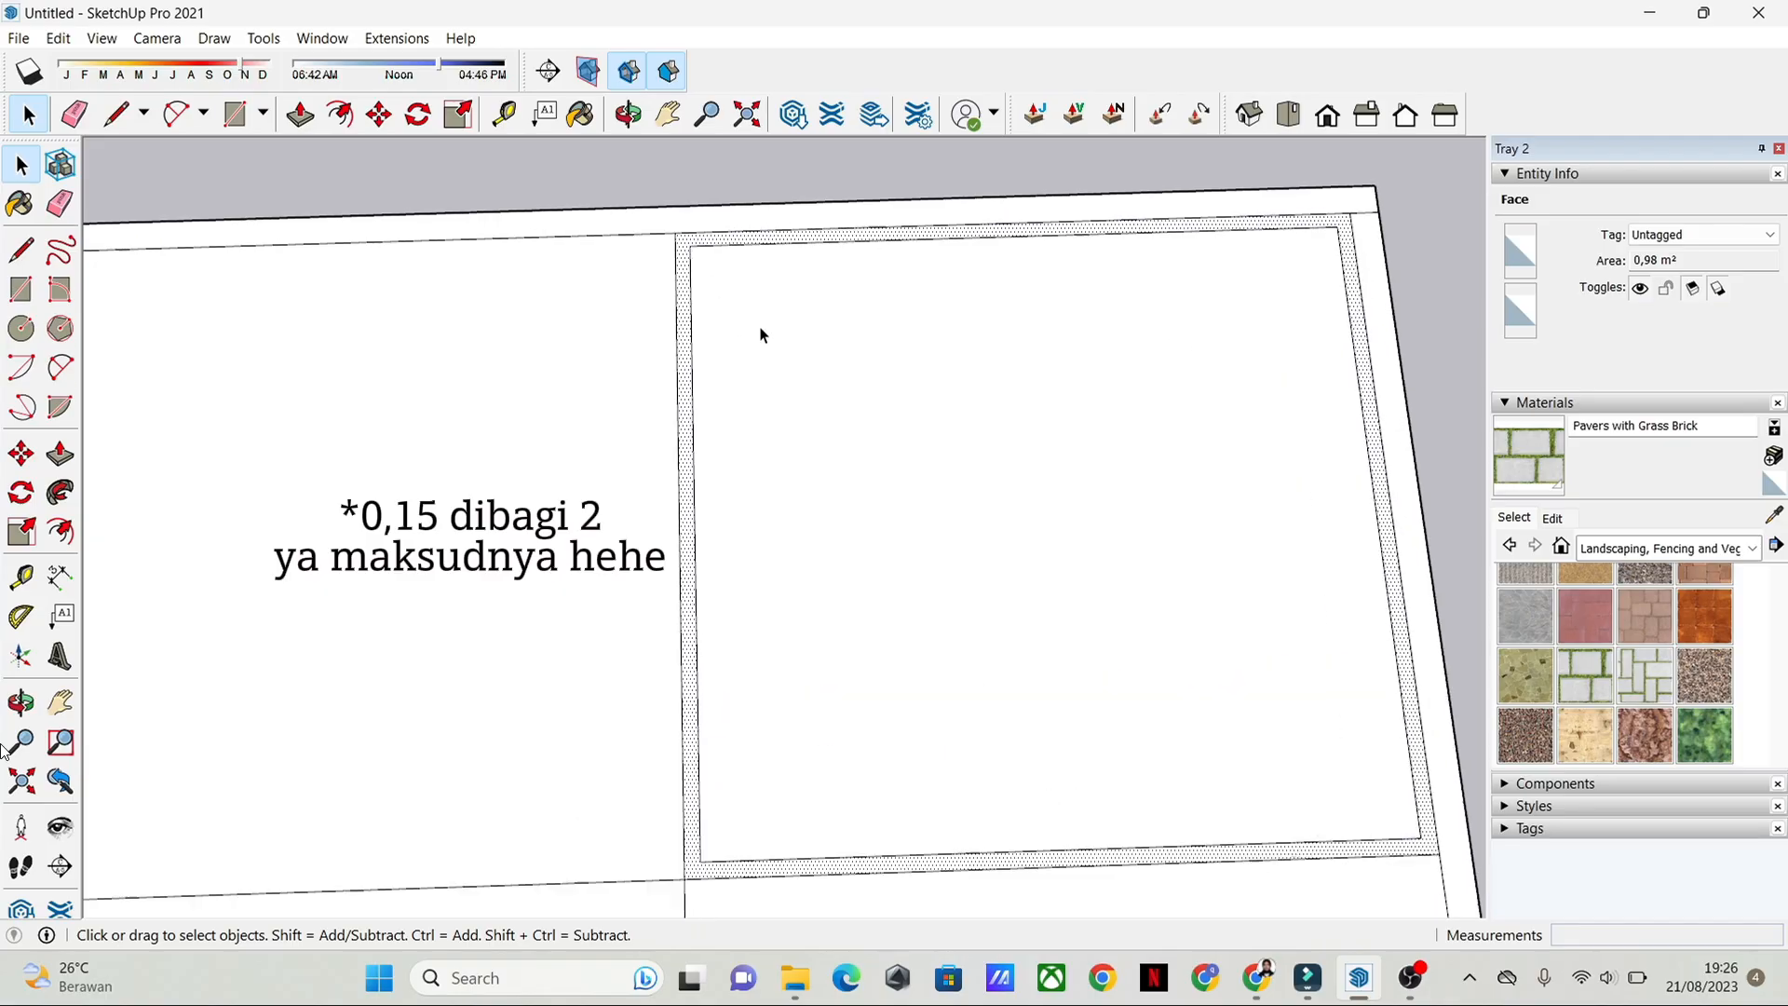
pyautogui.scroll(-3, 762, 331)
pyautogui.keyDown('shift'); pyautogui.moveTo(832, 376); pyautogui.dragTo(849, 344, button='middle'); pyautogui.keyUp('shift')
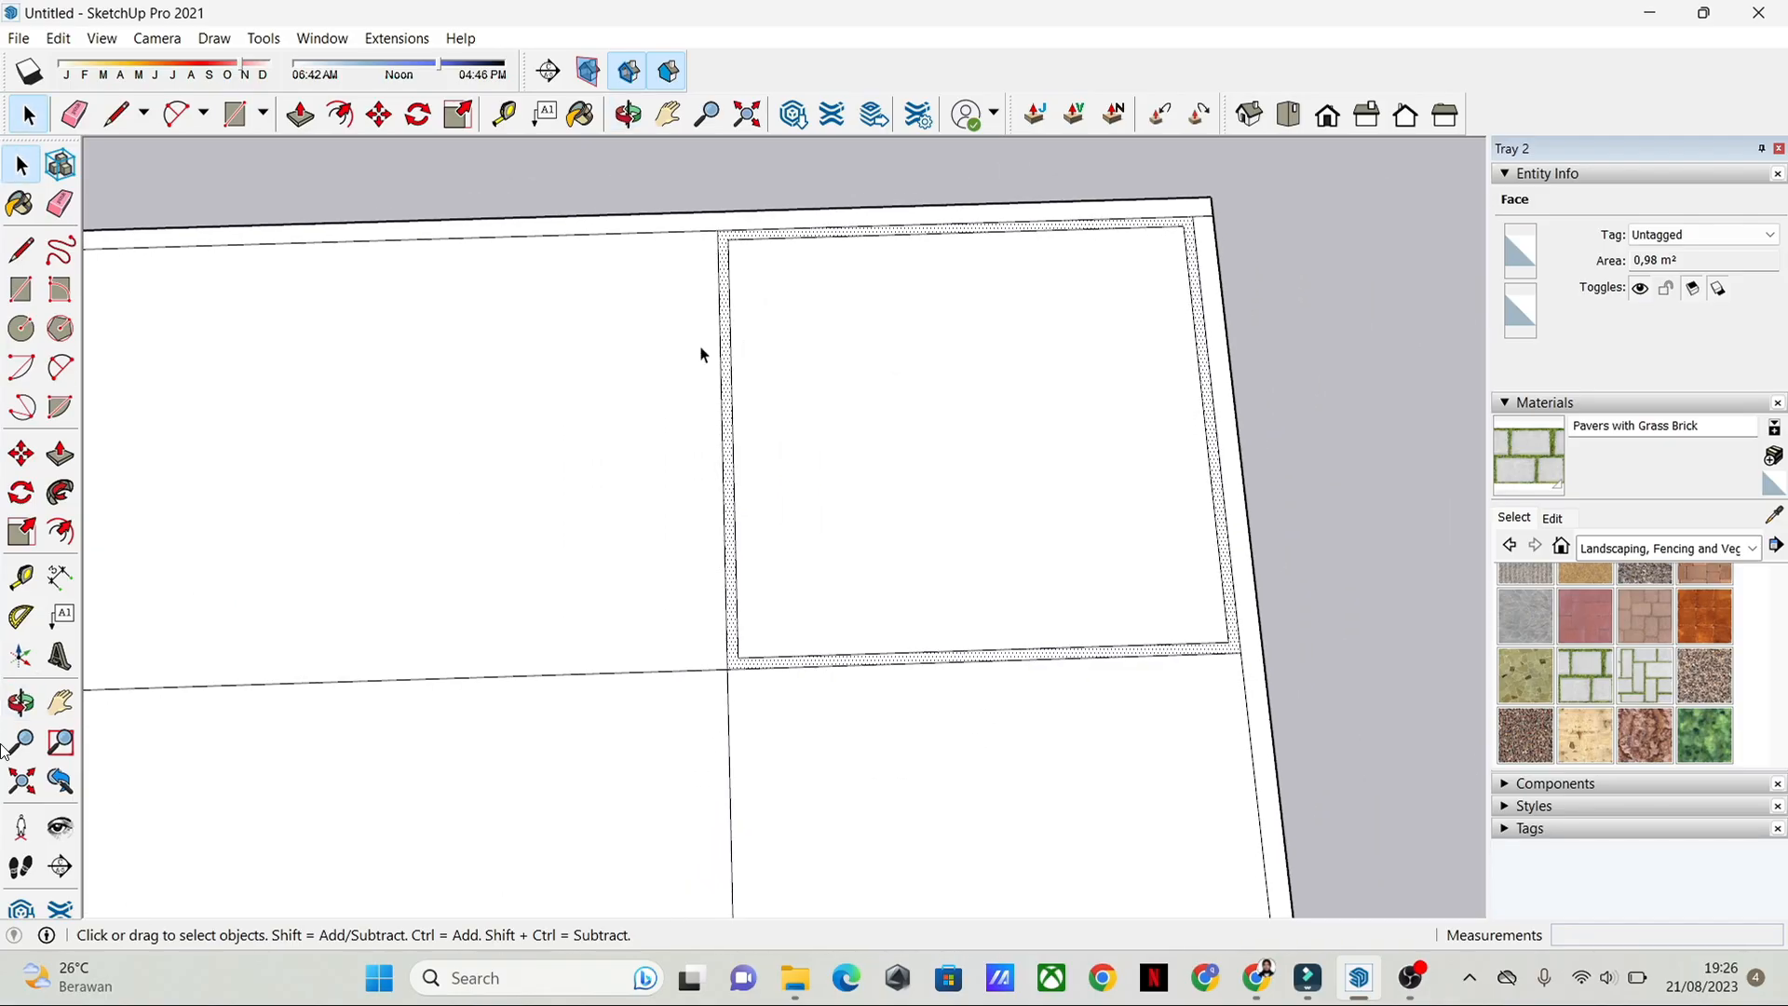
pyautogui.click(714, 396)
pyautogui.press('f')
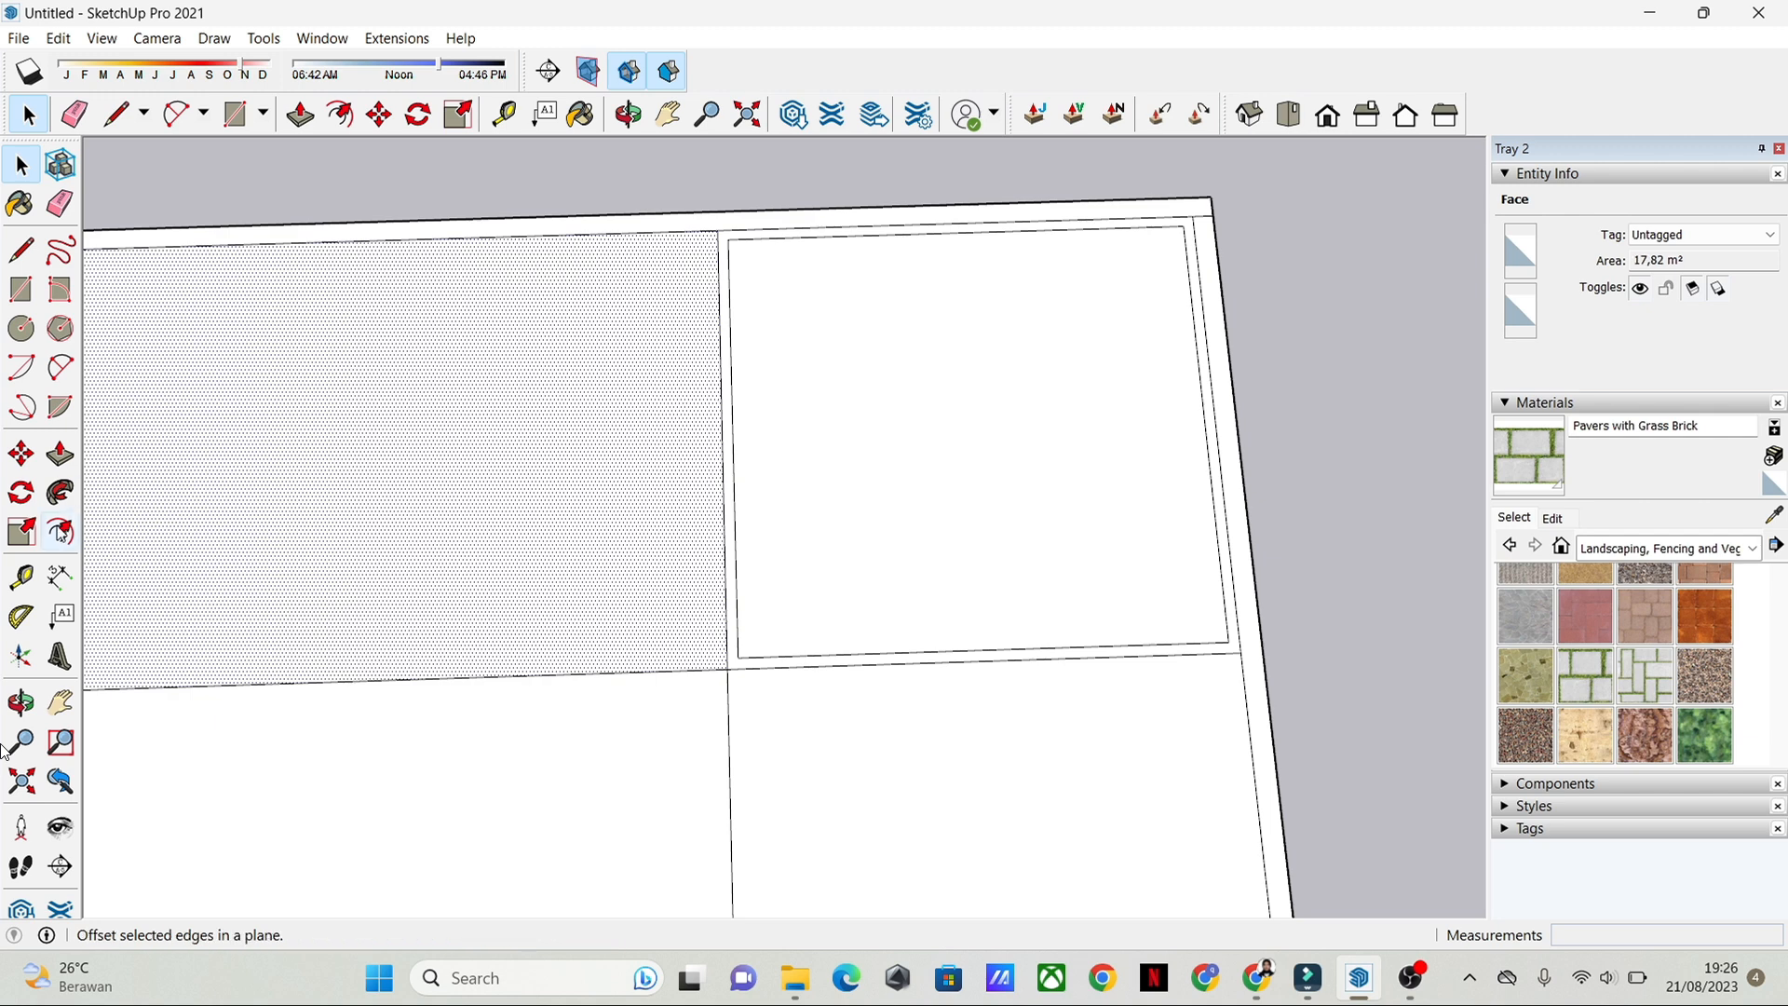
pyautogui.click(718, 393)
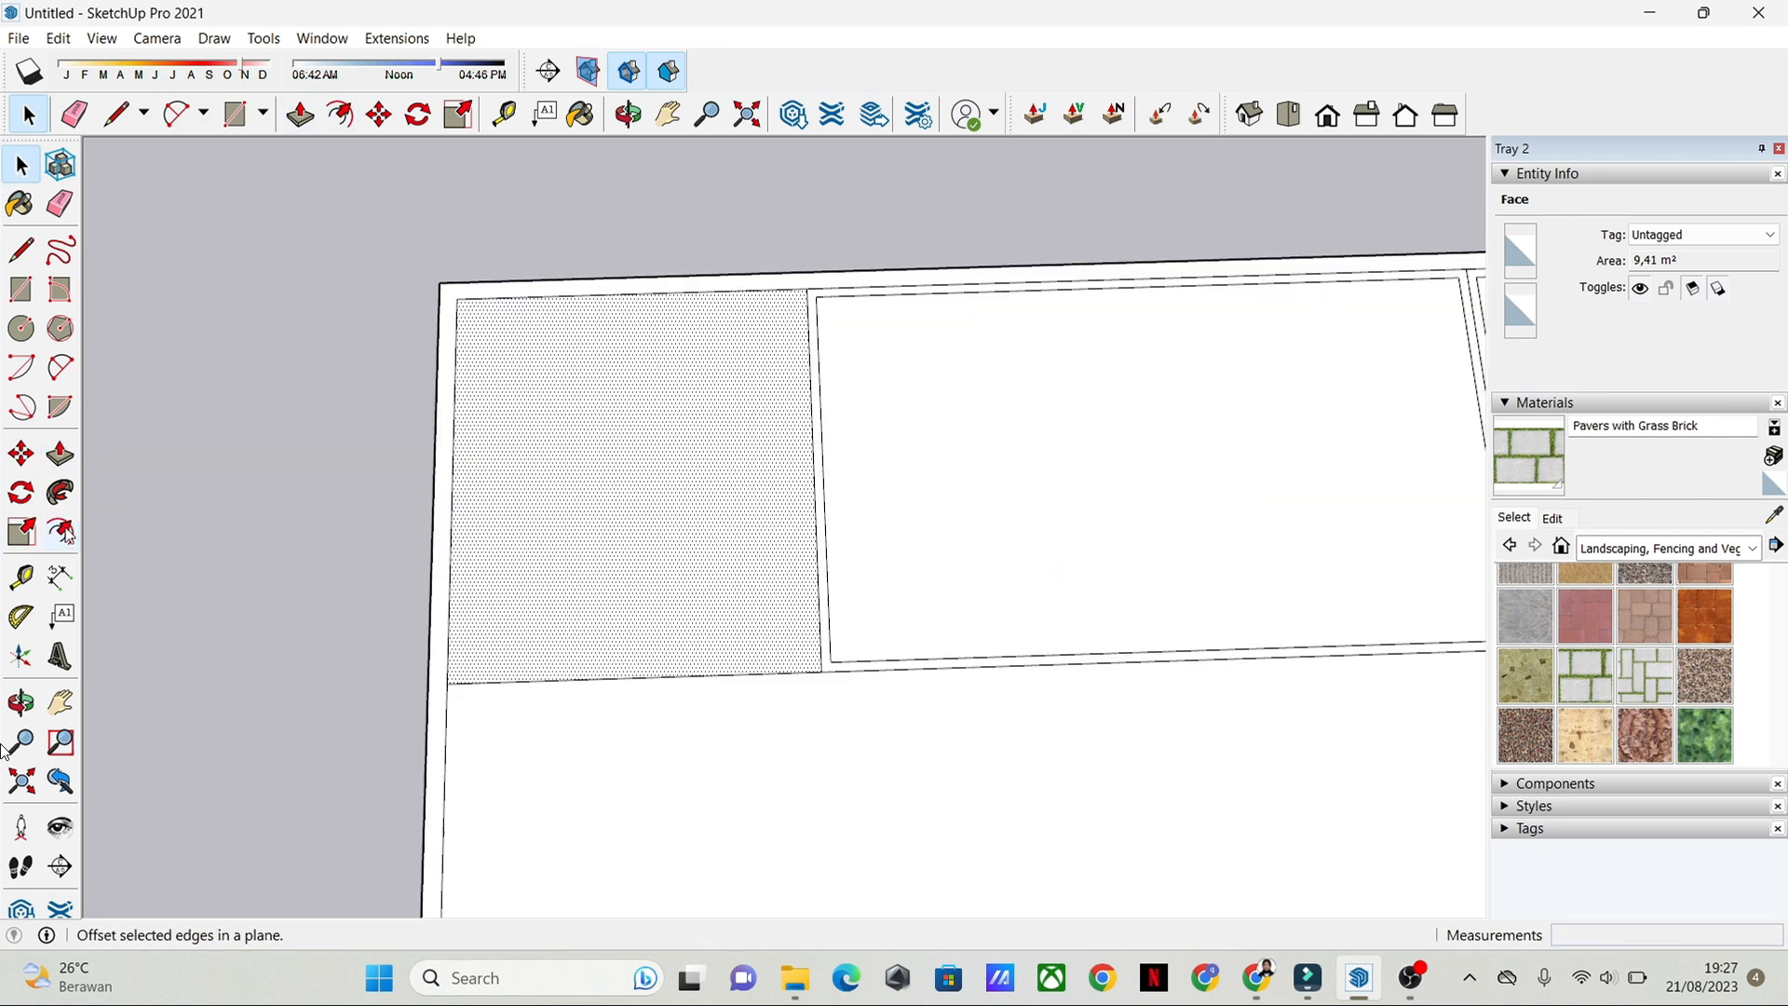
pyautogui.press('f')
pyautogui.click(812, 375)
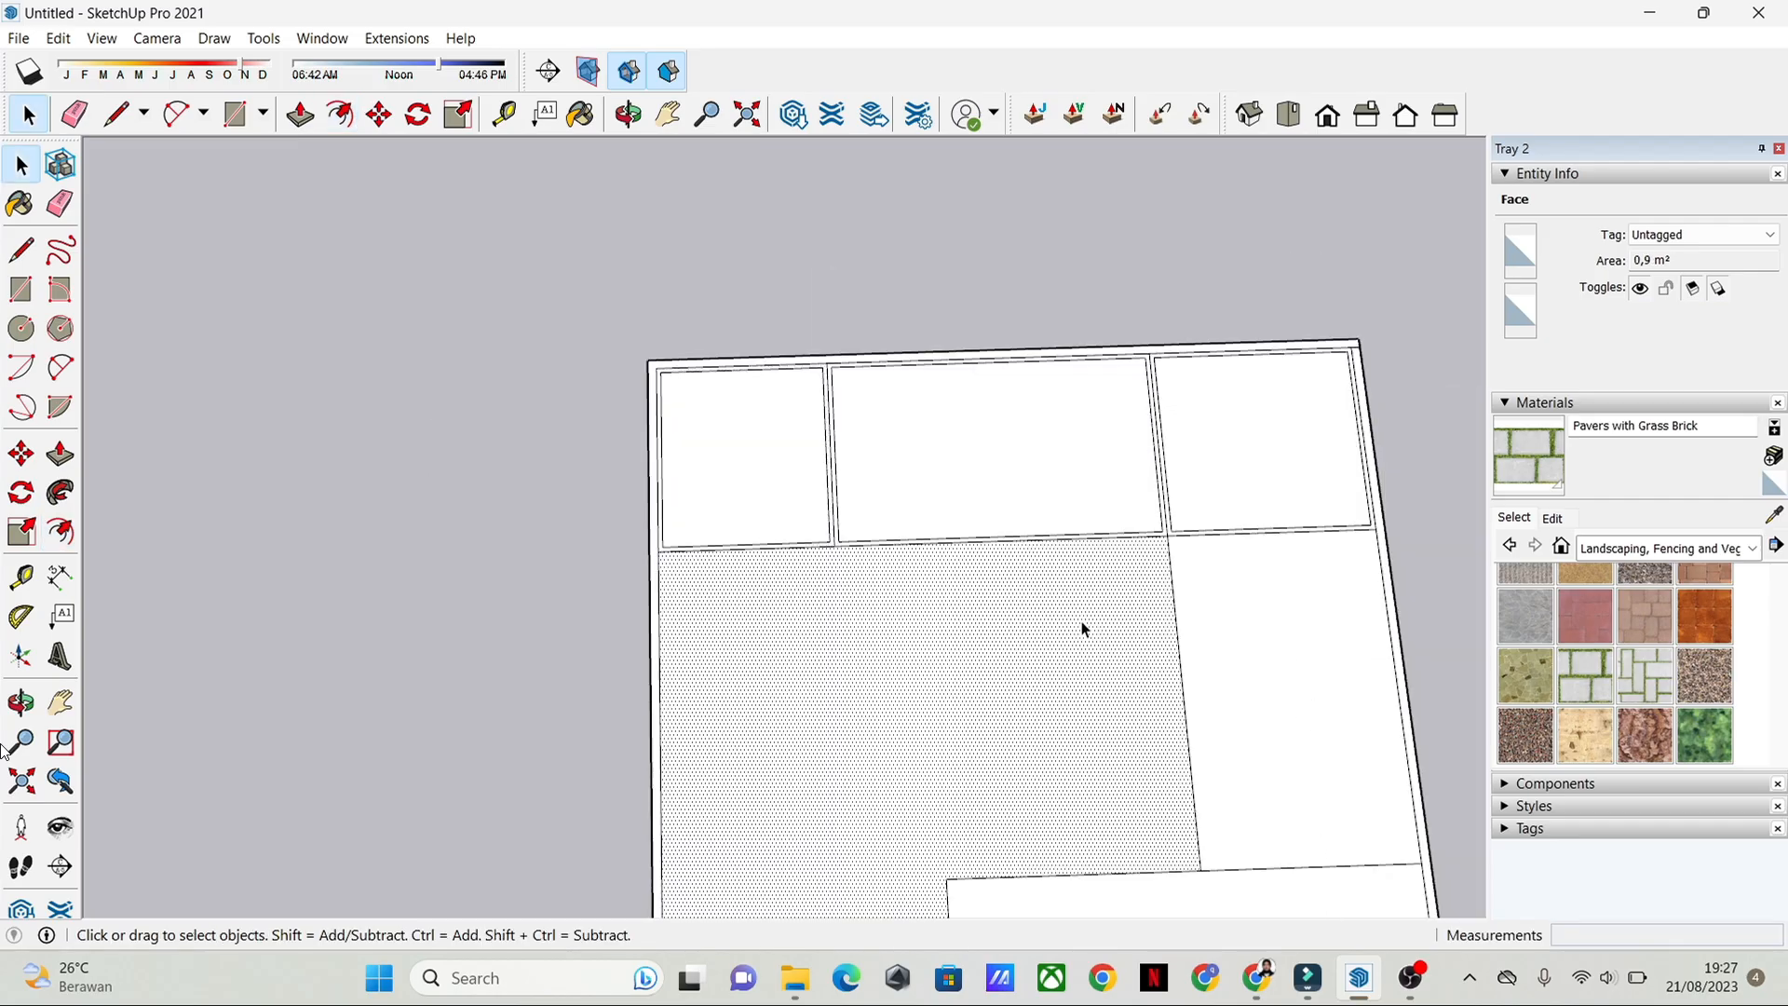
# Step: Offset the large L-shaped central room's outline inward by 0.075 m
pyautogui.press('f')
pyautogui.click(1161, 587)
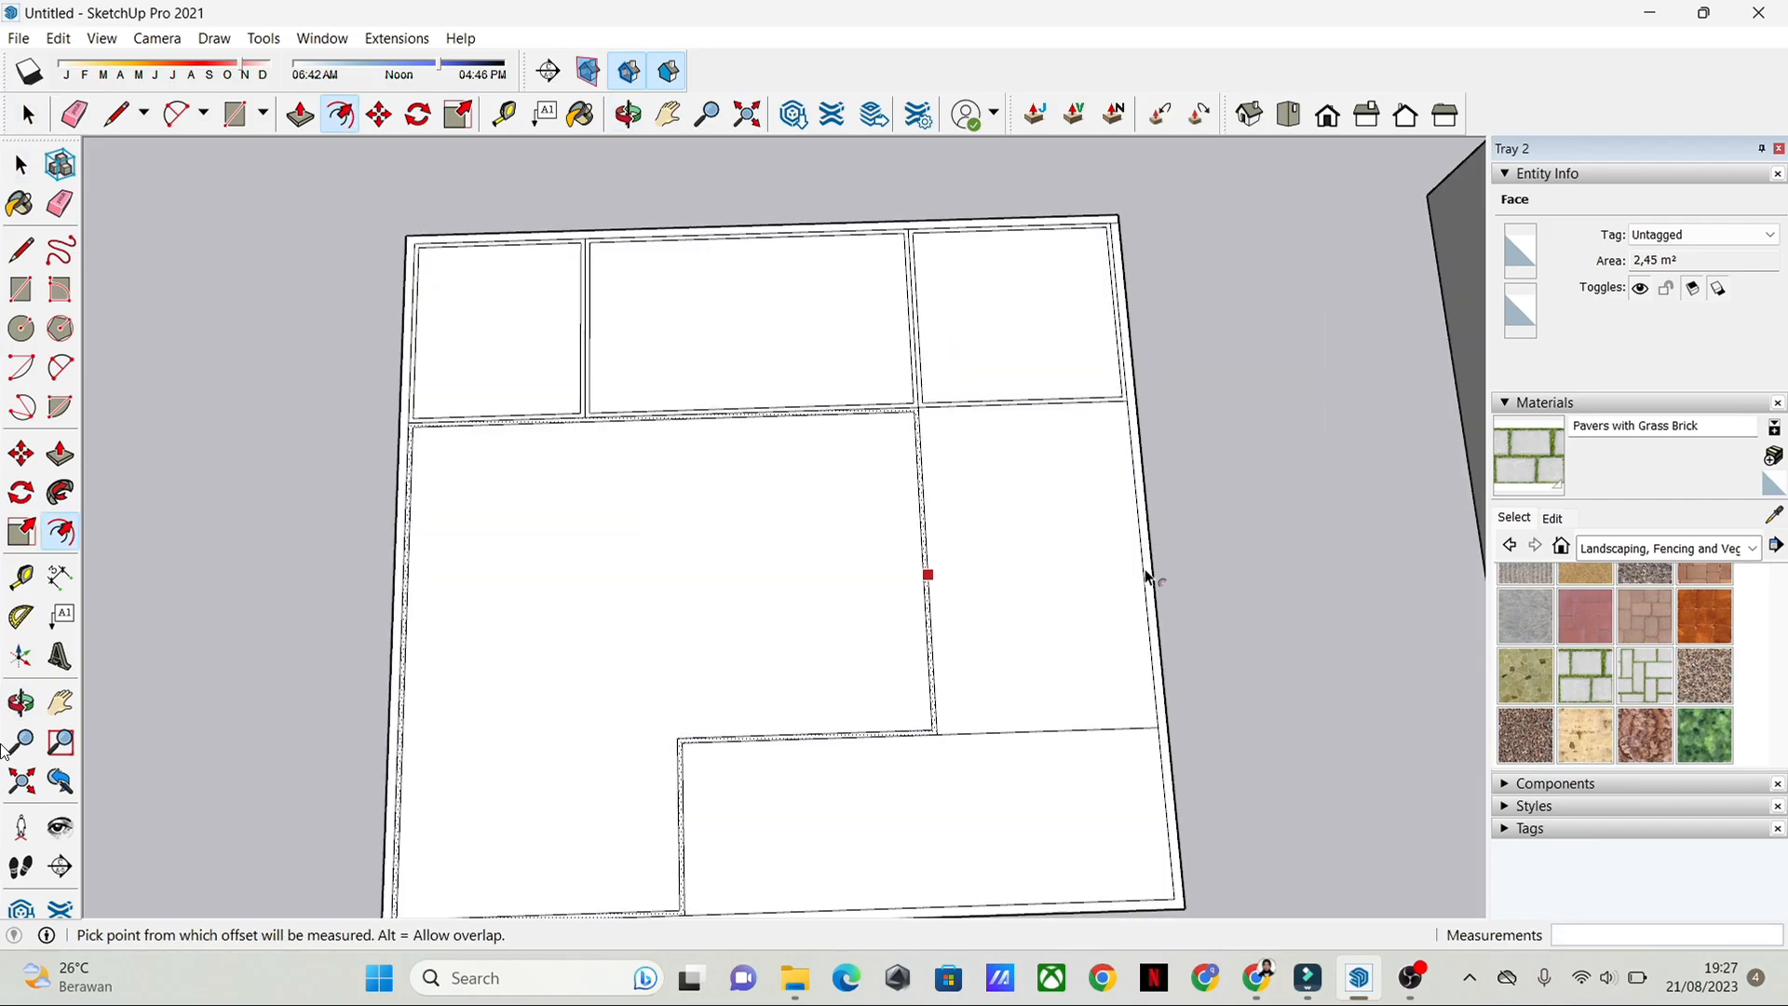
pyautogui.press('space')
# Step: Offset the outlines of the right-side room and the wide front room inward by 0.075 m, undoing the misplaced offset
pyautogui.press('f')
pyautogui.click(1081, 503)
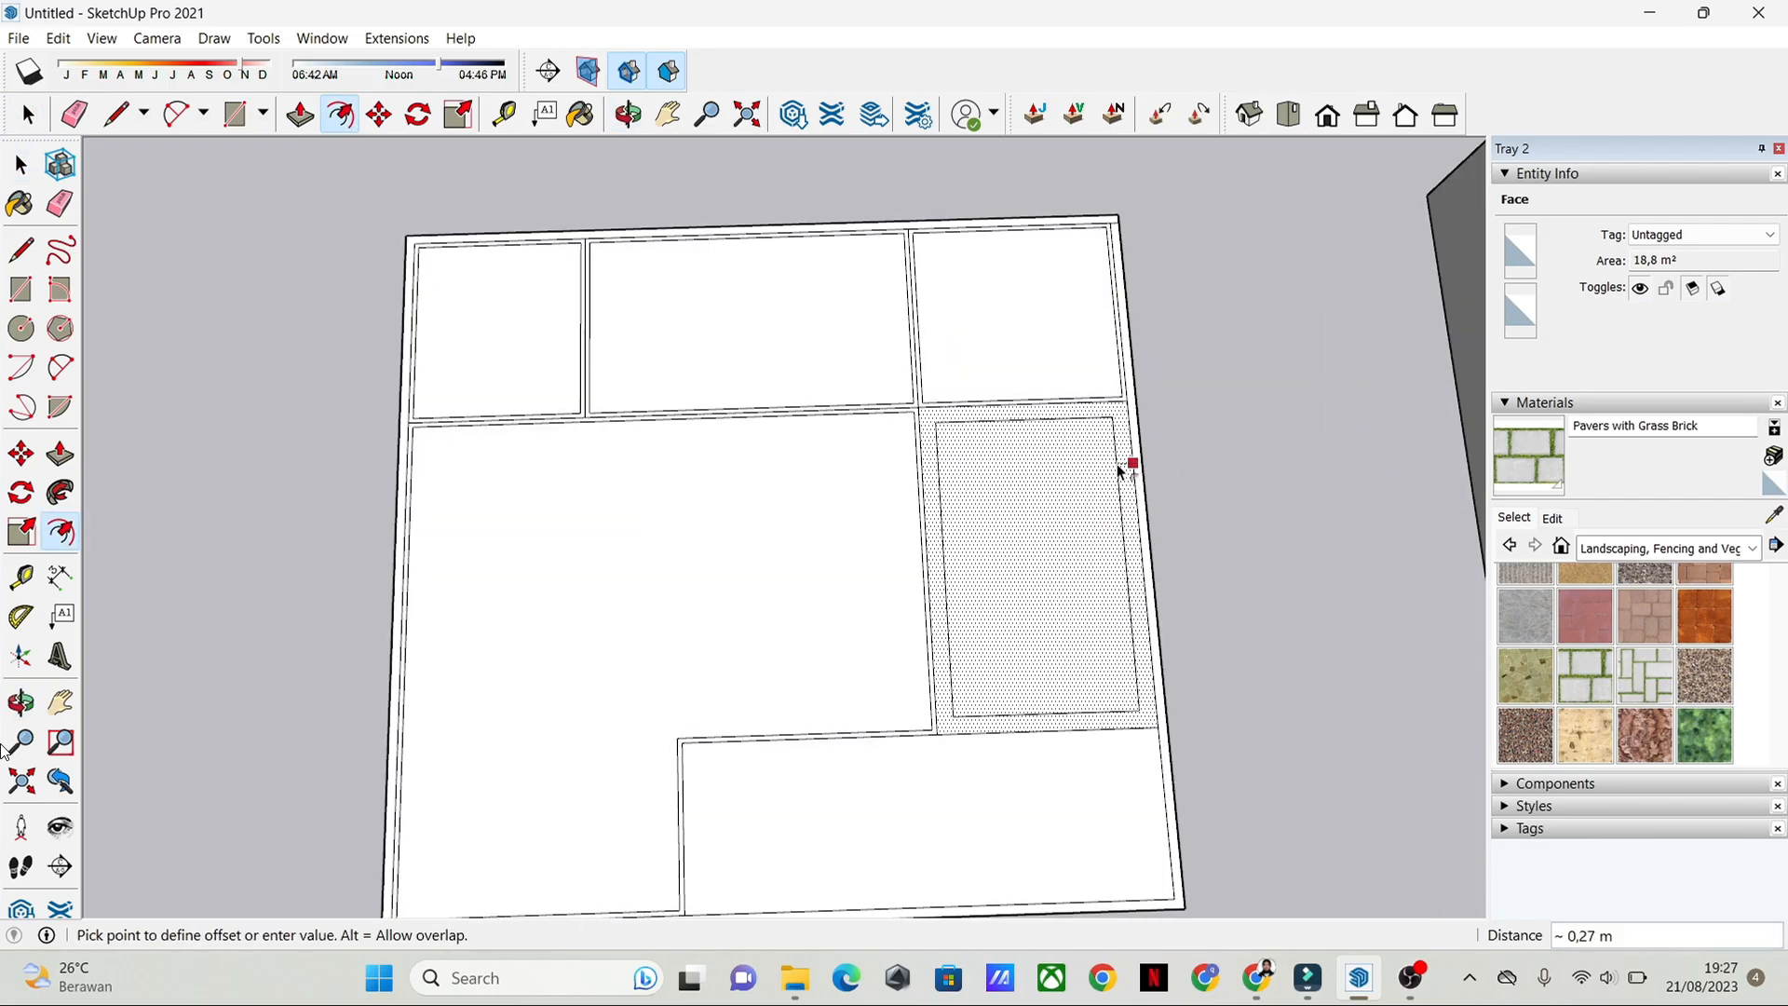
pyautogui.click(1126, 467)
pyautogui.hotkey('ctrl', 'z')
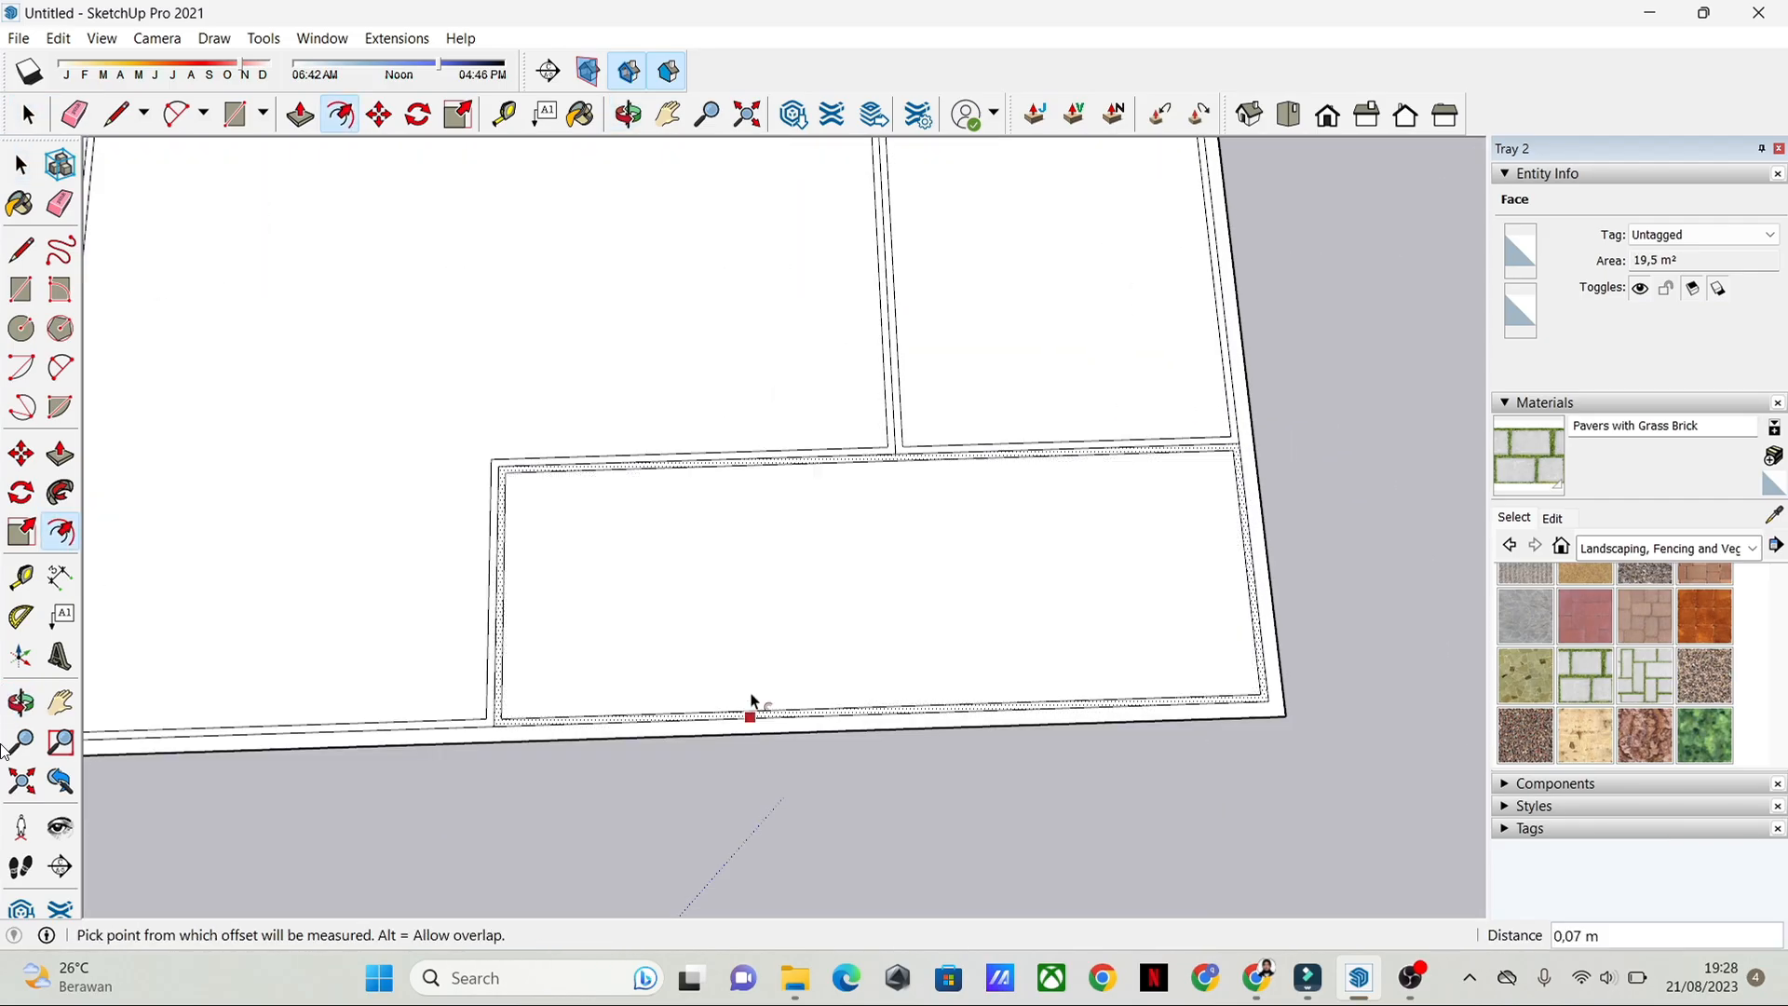
pyautogui.click(846, 718)
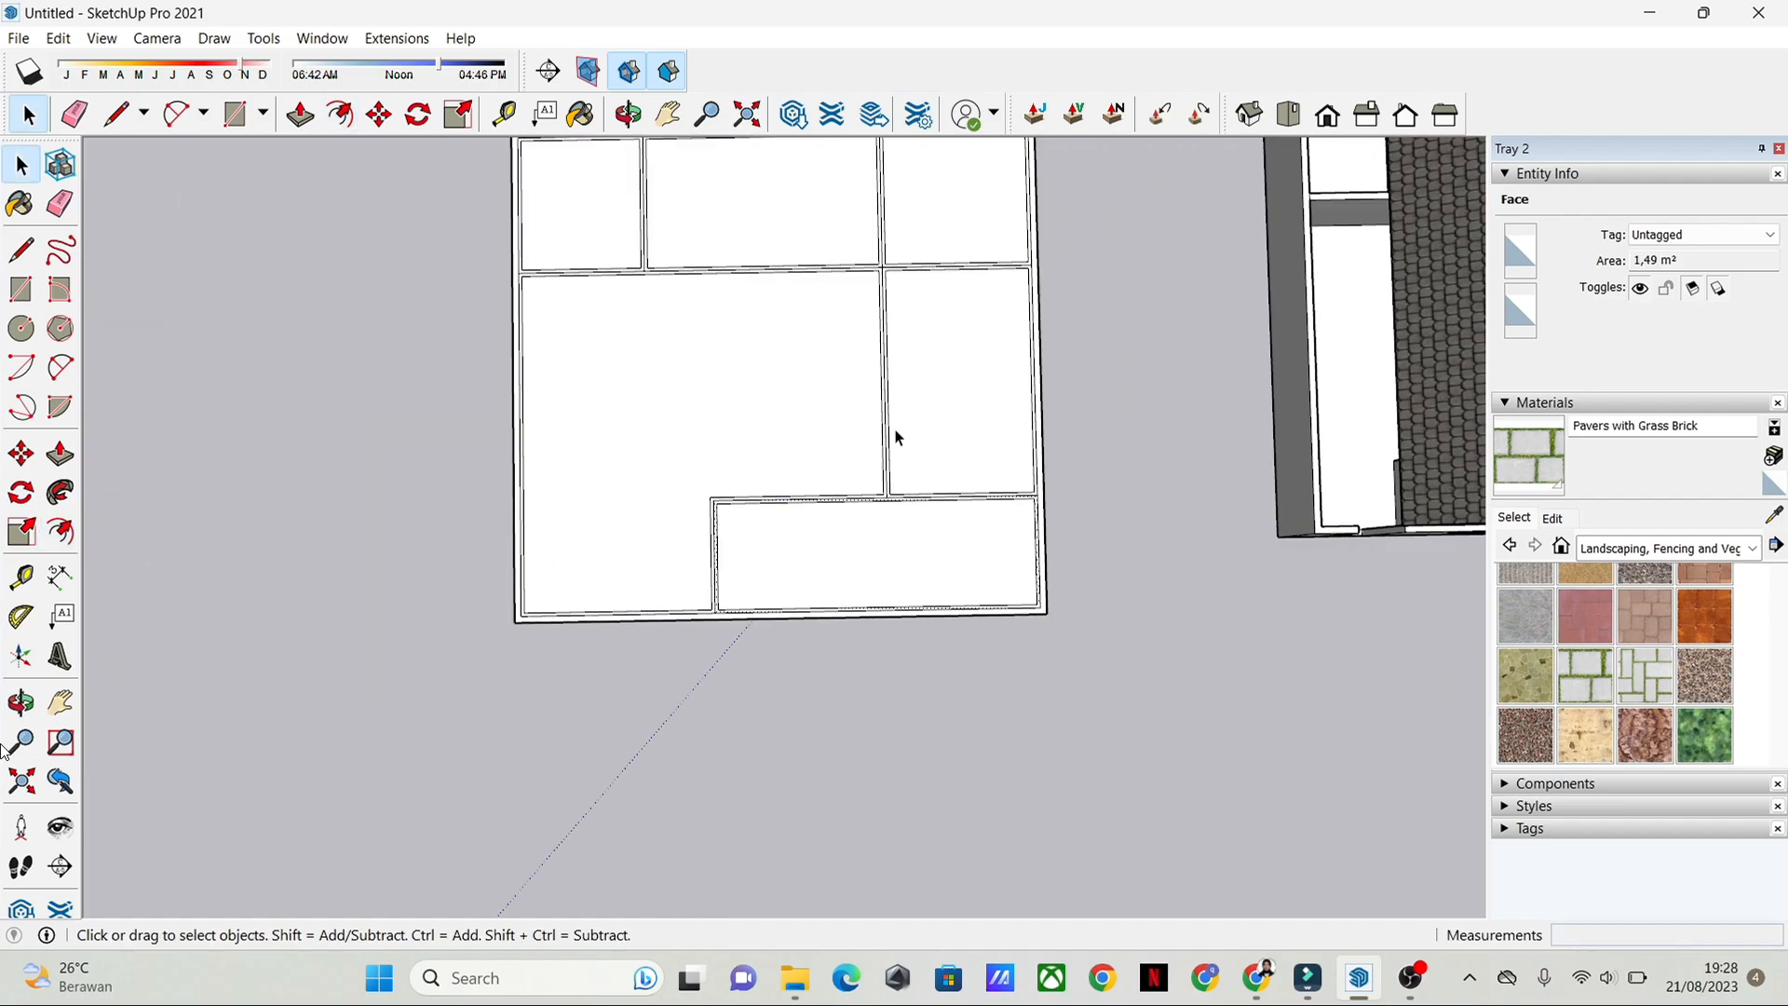
# Step: Inspect the doubled wall lines between the rooms and along the back outer wall, and clear the selection
pyautogui.scroll(6, 897, 437)
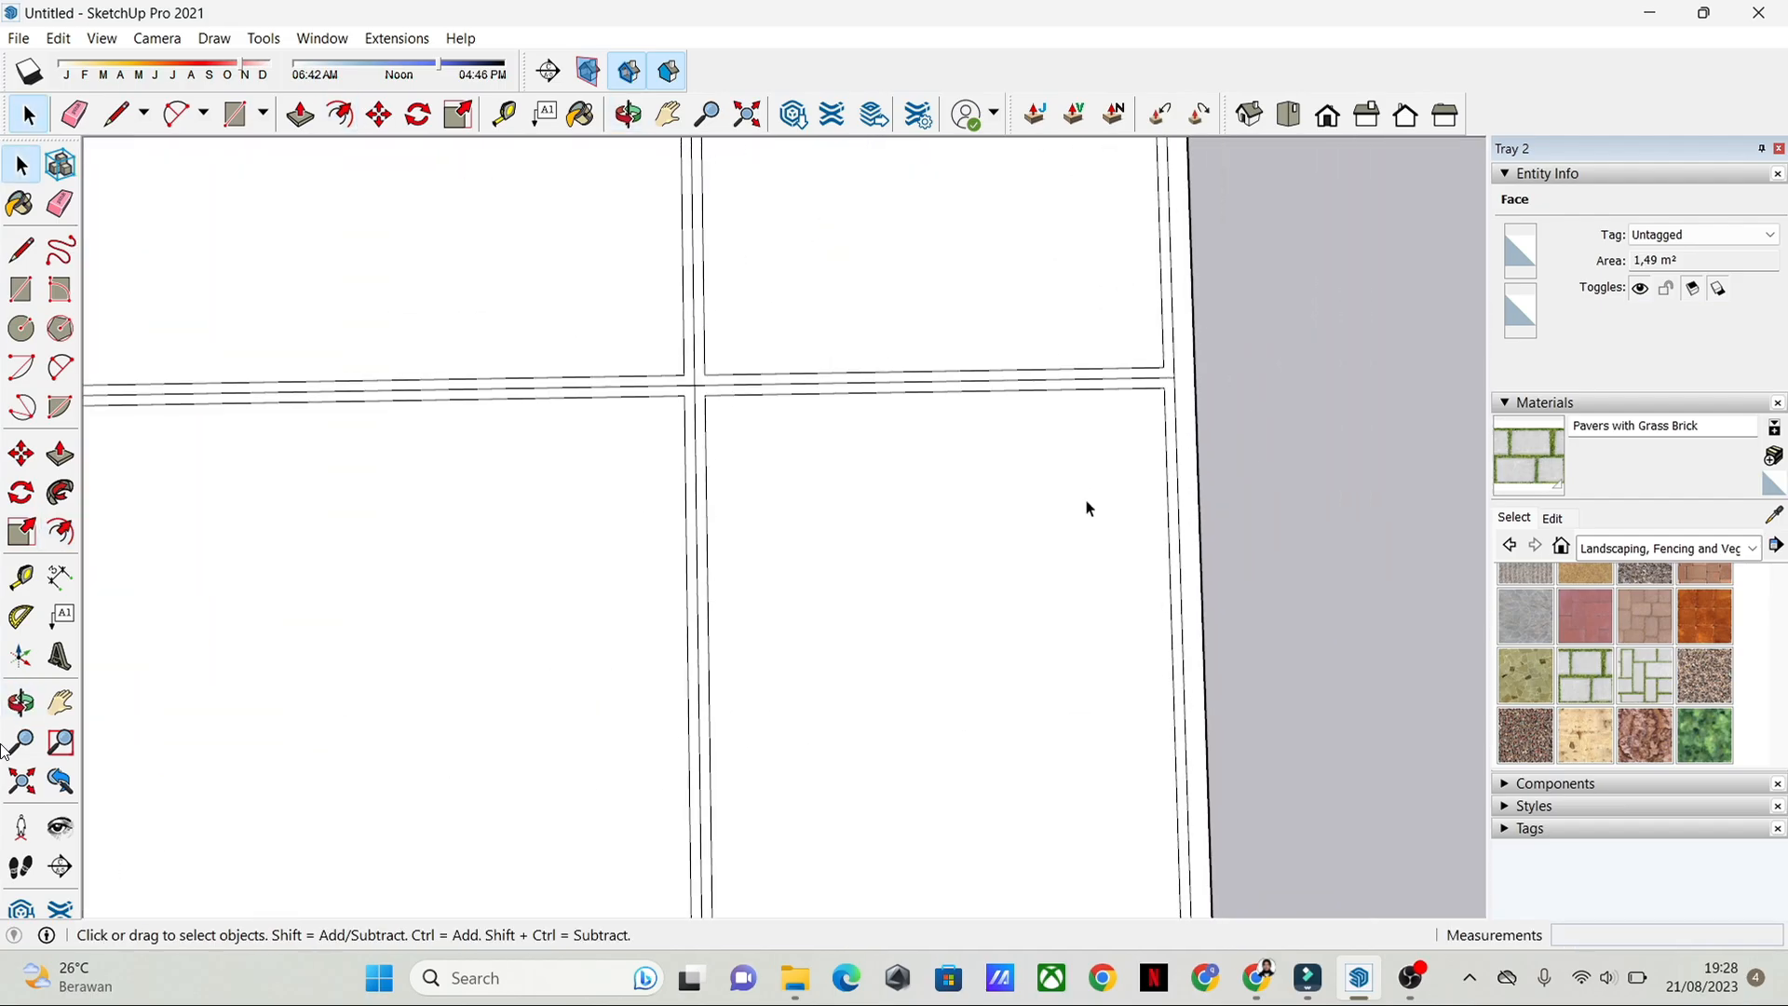
pyautogui.scroll(-5, 1137, 352)
pyautogui.moveTo(1030, 500); pyautogui.dragTo(876, 638, button='middle')
pyautogui.press('e')
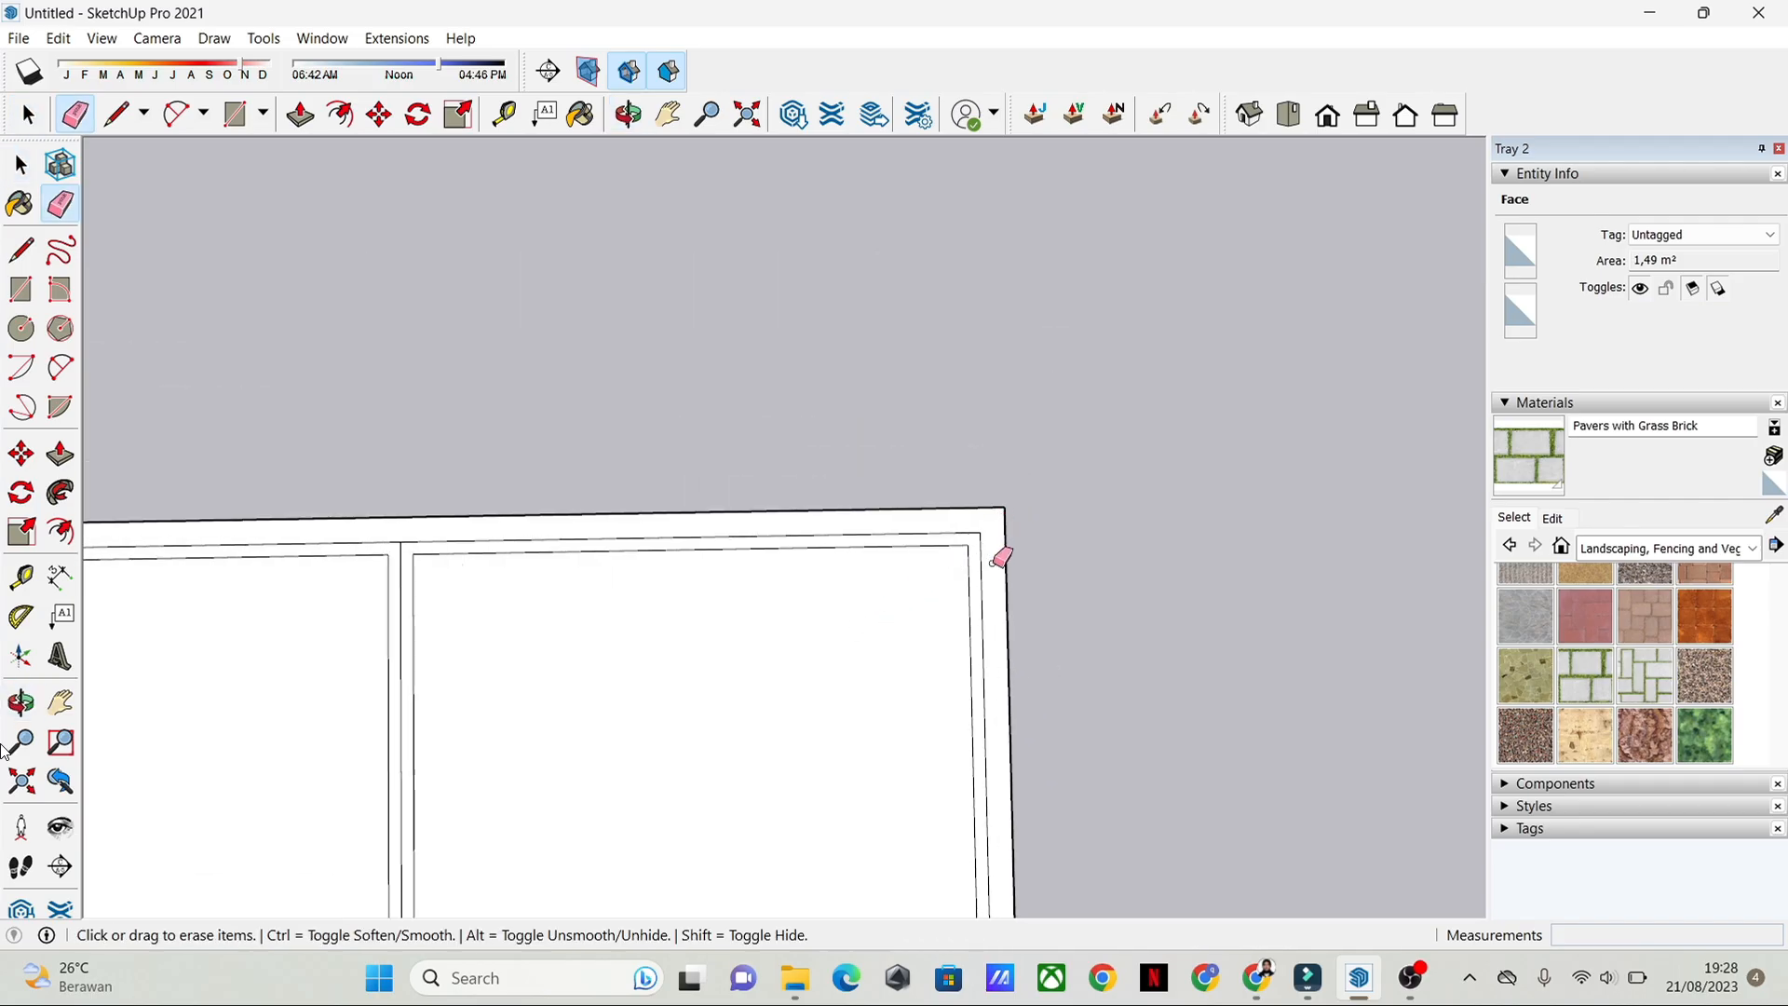
pyautogui.press('space')
pyautogui.moveTo(643, 630)
pyautogui.mouseDown(button='middle')
pyautogui.moveTo(930, 559)
pyautogui.moveTo(780, 559)
pyautogui.mouseUp(button='middle')
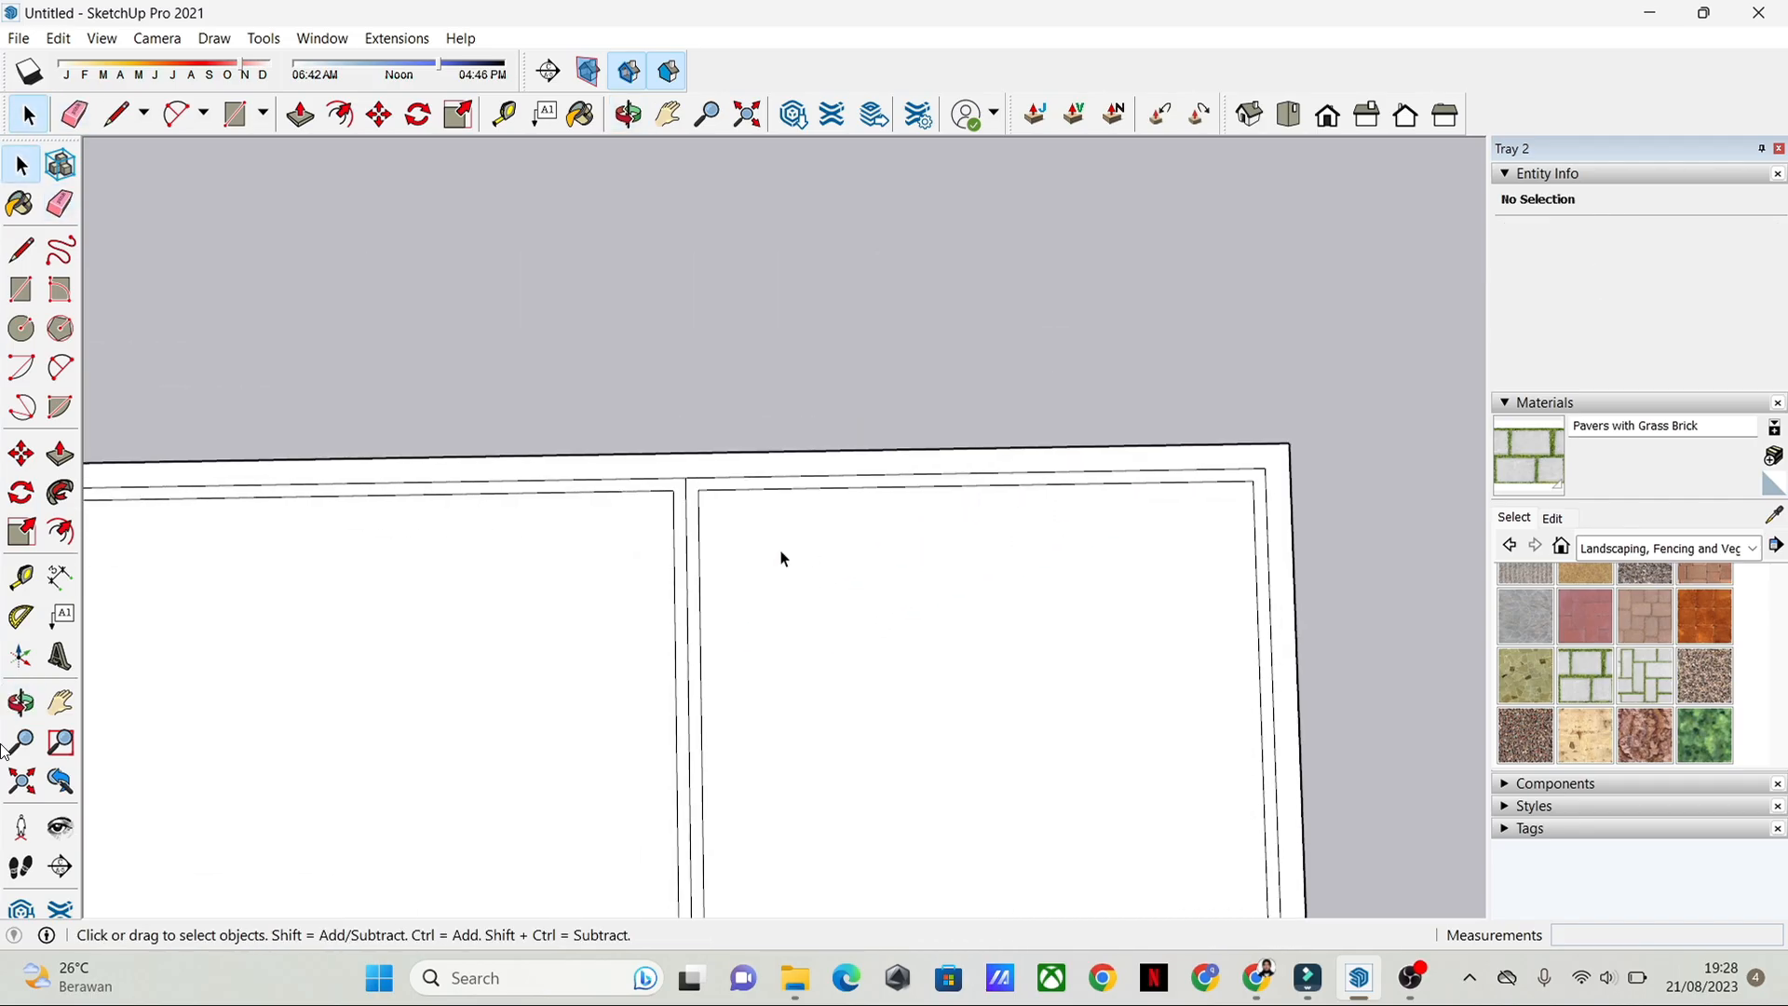
# Step: Draw two short lines from the facing inner corners of the right-hand rooms across to the outer edge of the right wall
pyautogui.press('e')
pyautogui.scroll(1, 712, 481)
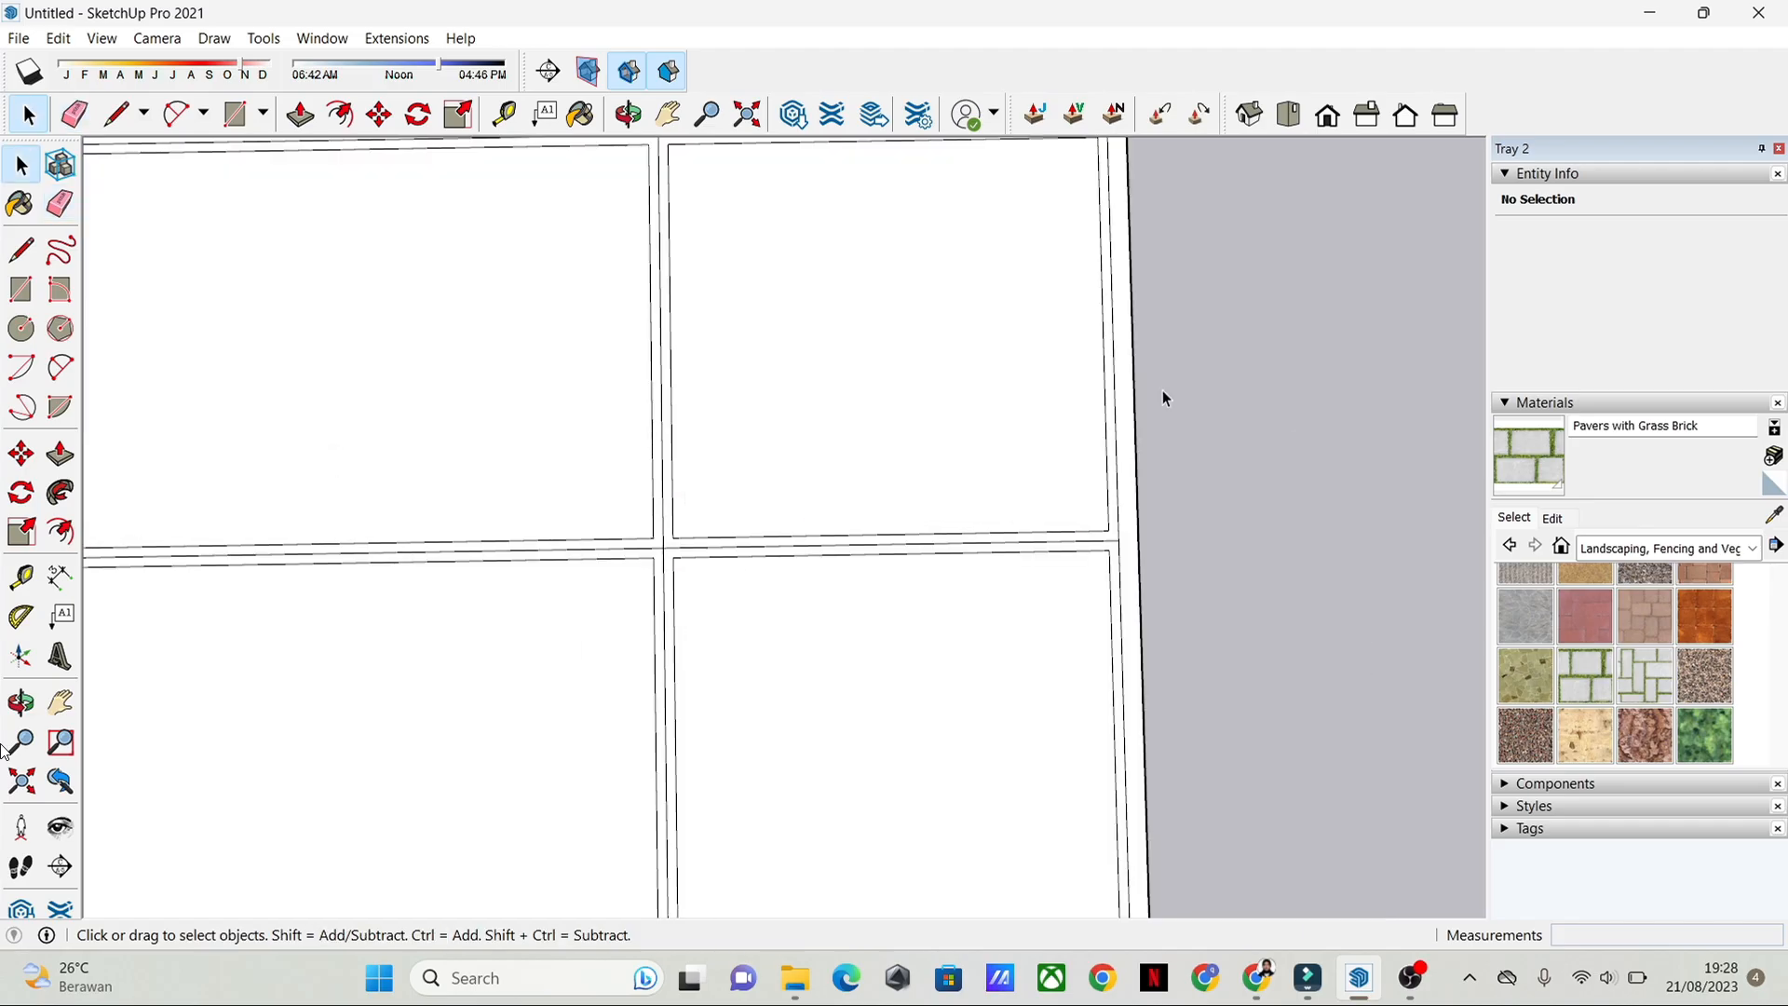
pyautogui.press('l')
pyautogui.click(1110, 530)
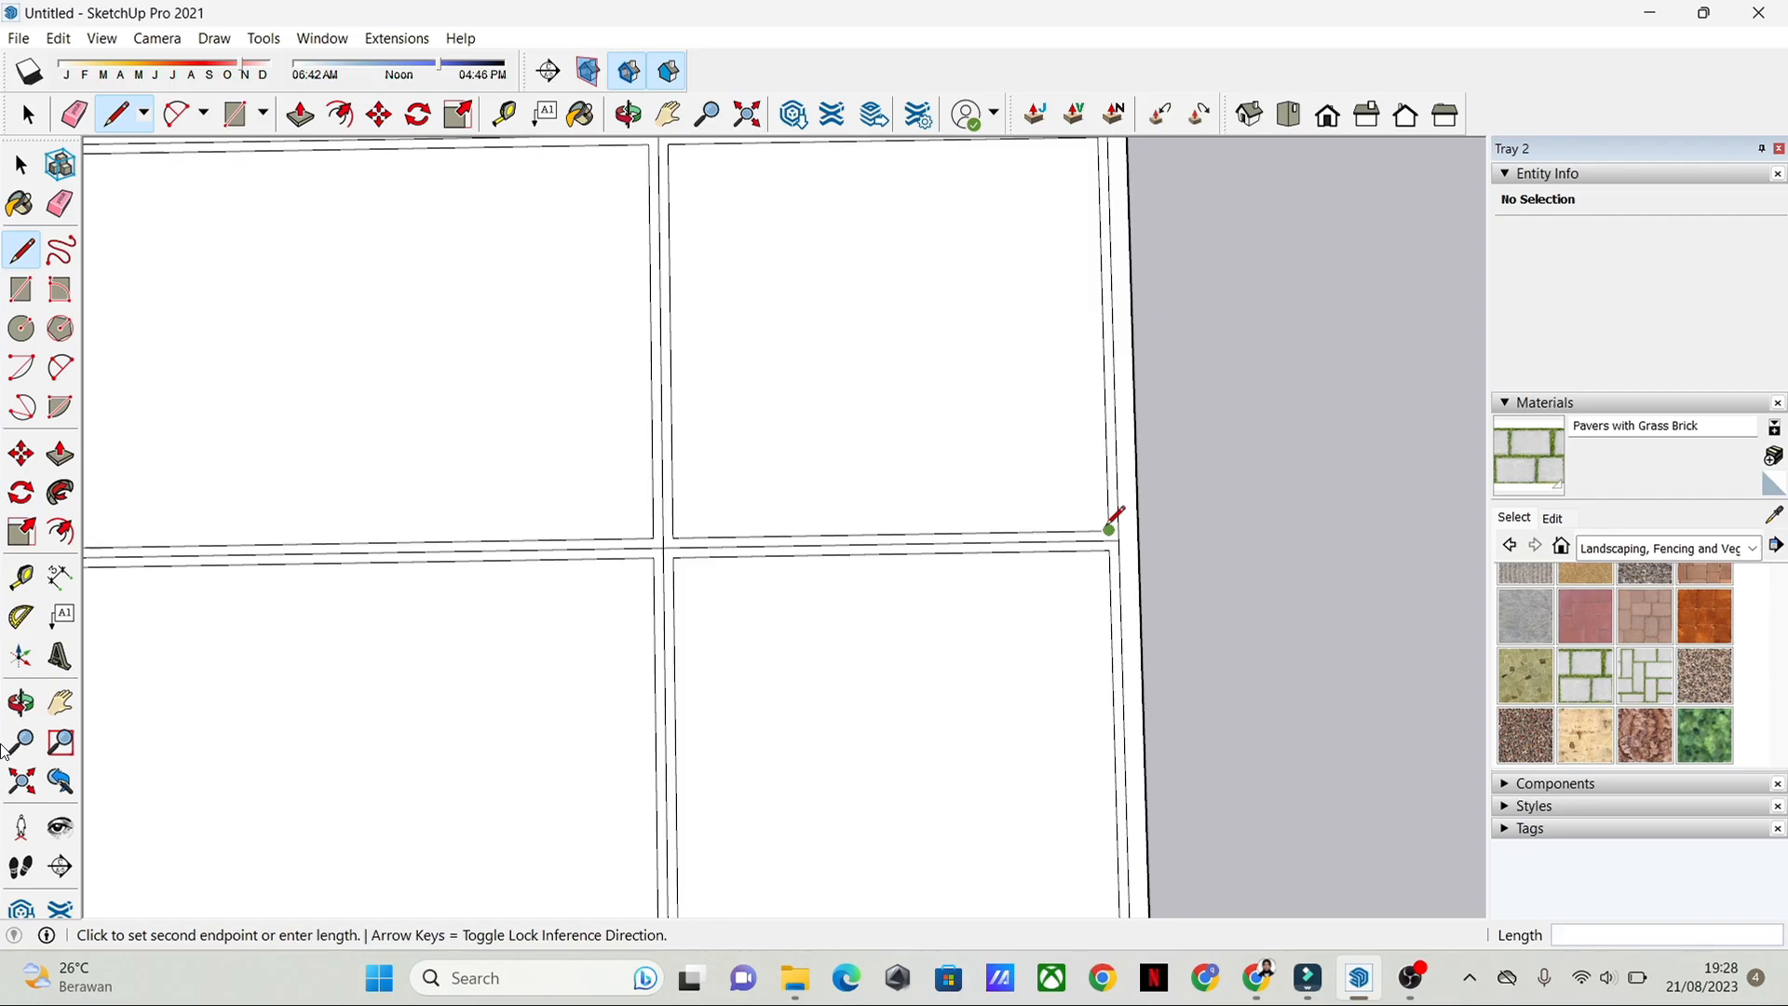
pyautogui.scroll(3, 1146, 515)
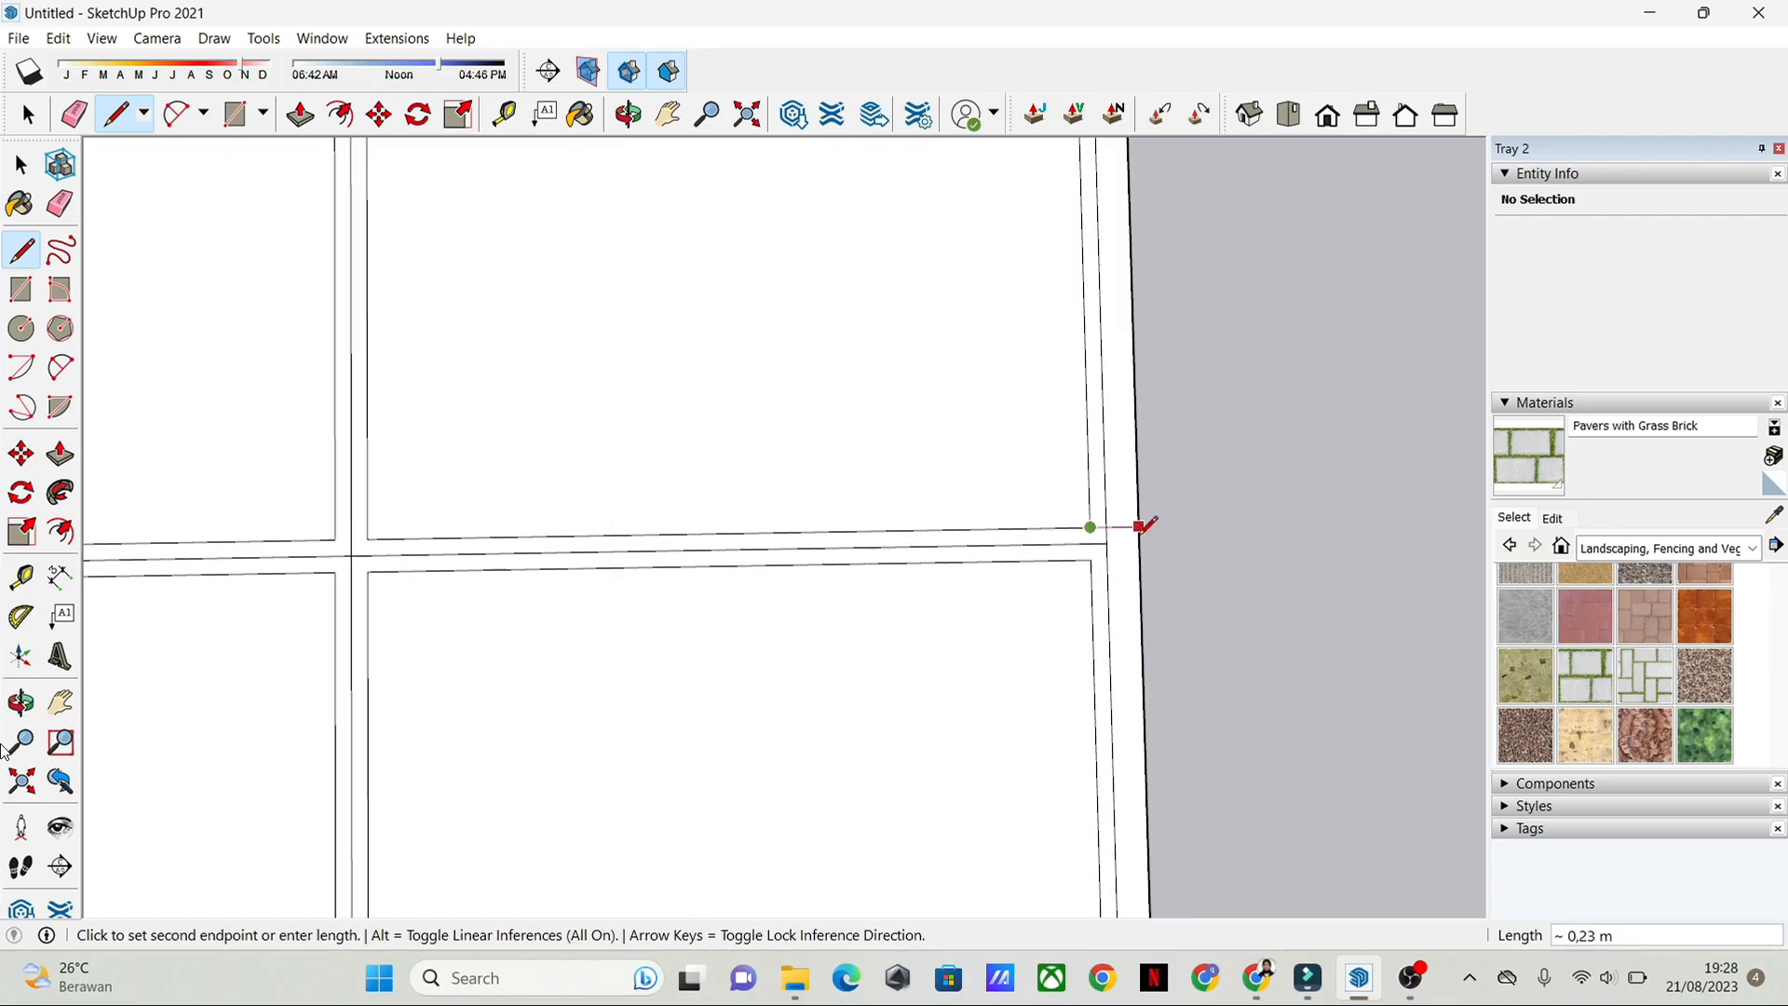
pyautogui.click(1136, 512)
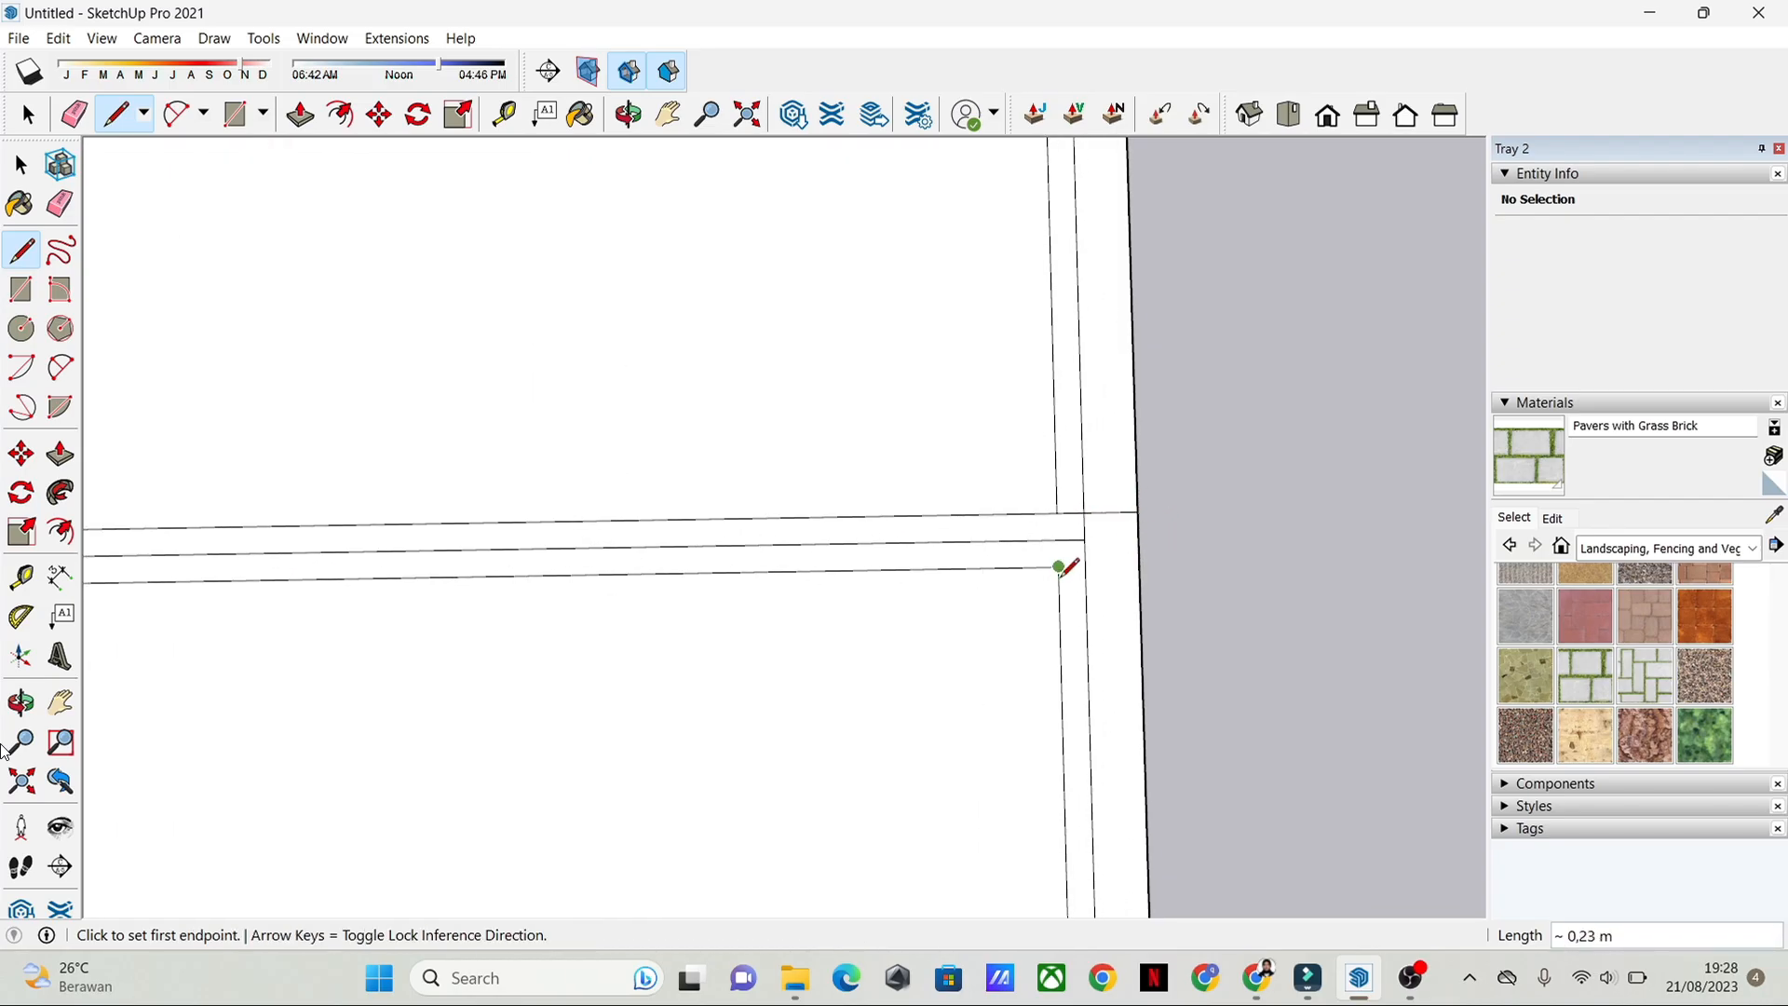
pyautogui.click(1059, 567)
pyautogui.click(1139, 565)
pyautogui.press('space')
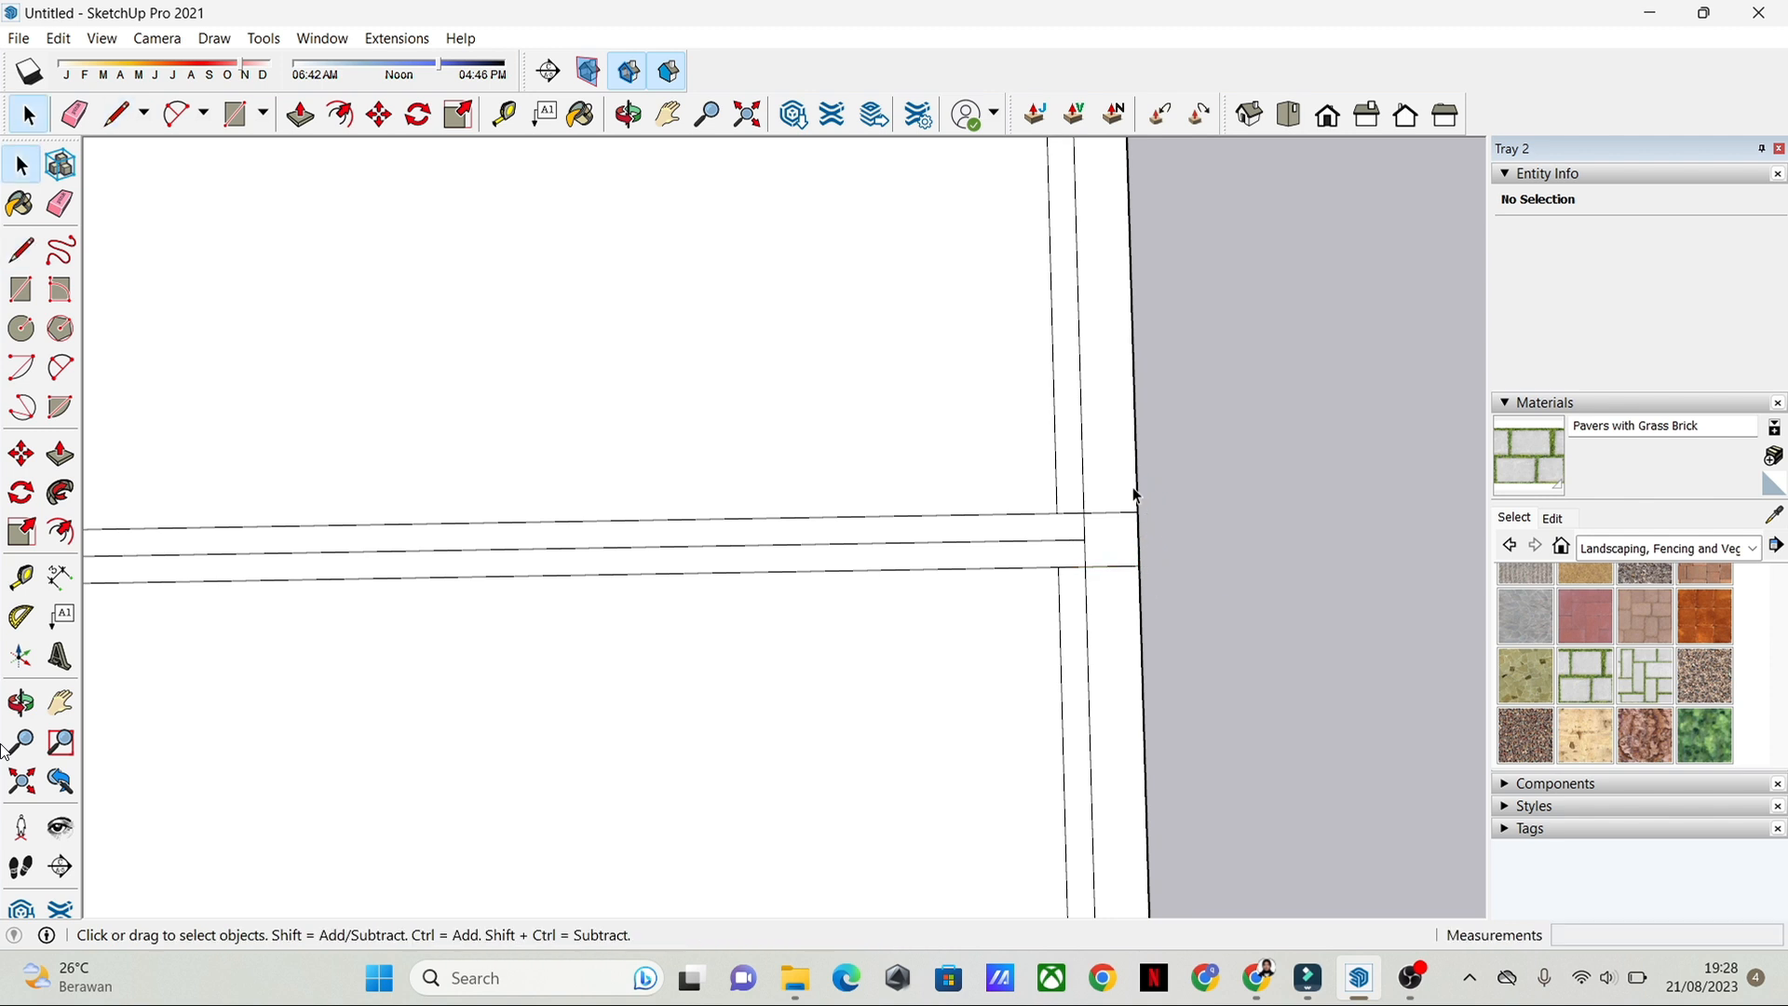
# Step: Examine the doubled wall lines and junctions along the right outer wall and the back wall
pyautogui.scroll(-1, 1136, 495)
pyautogui.scroll(-1, 1171, 536)
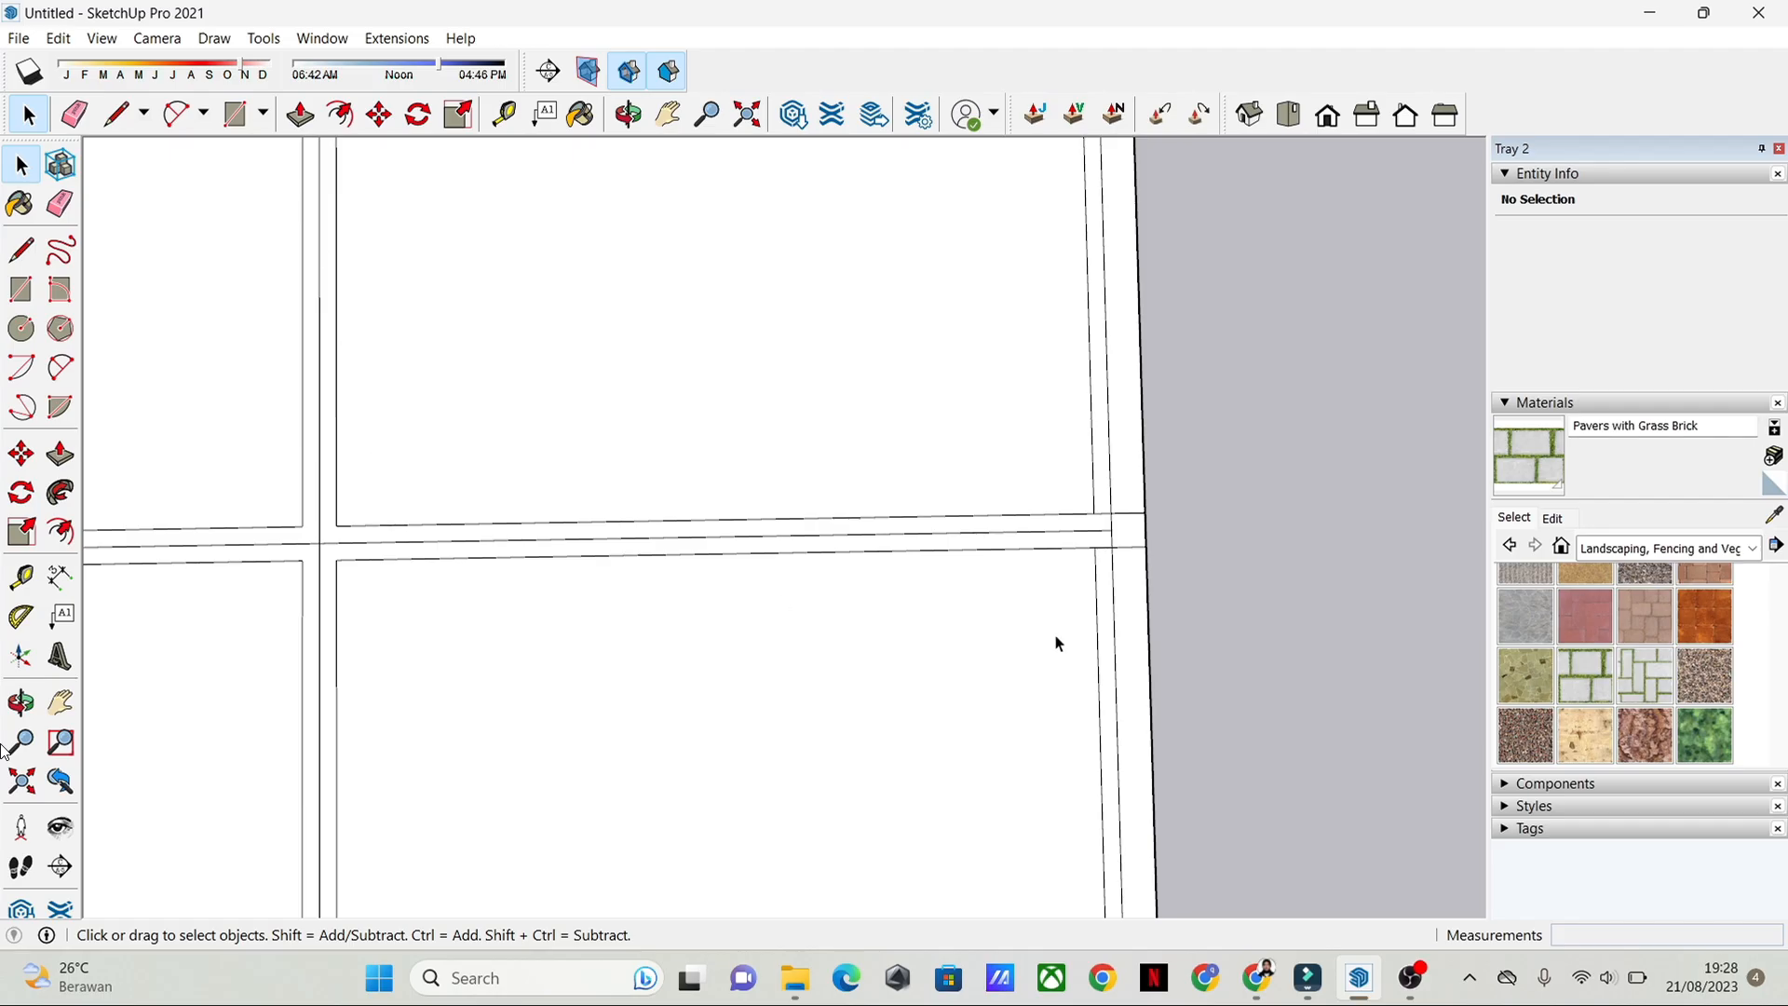
pyautogui.scroll(-1, 1210, 662)
pyautogui.moveTo(1210, 661); pyautogui.dragTo(1186, 645, button='middle')
pyautogui.press('e')
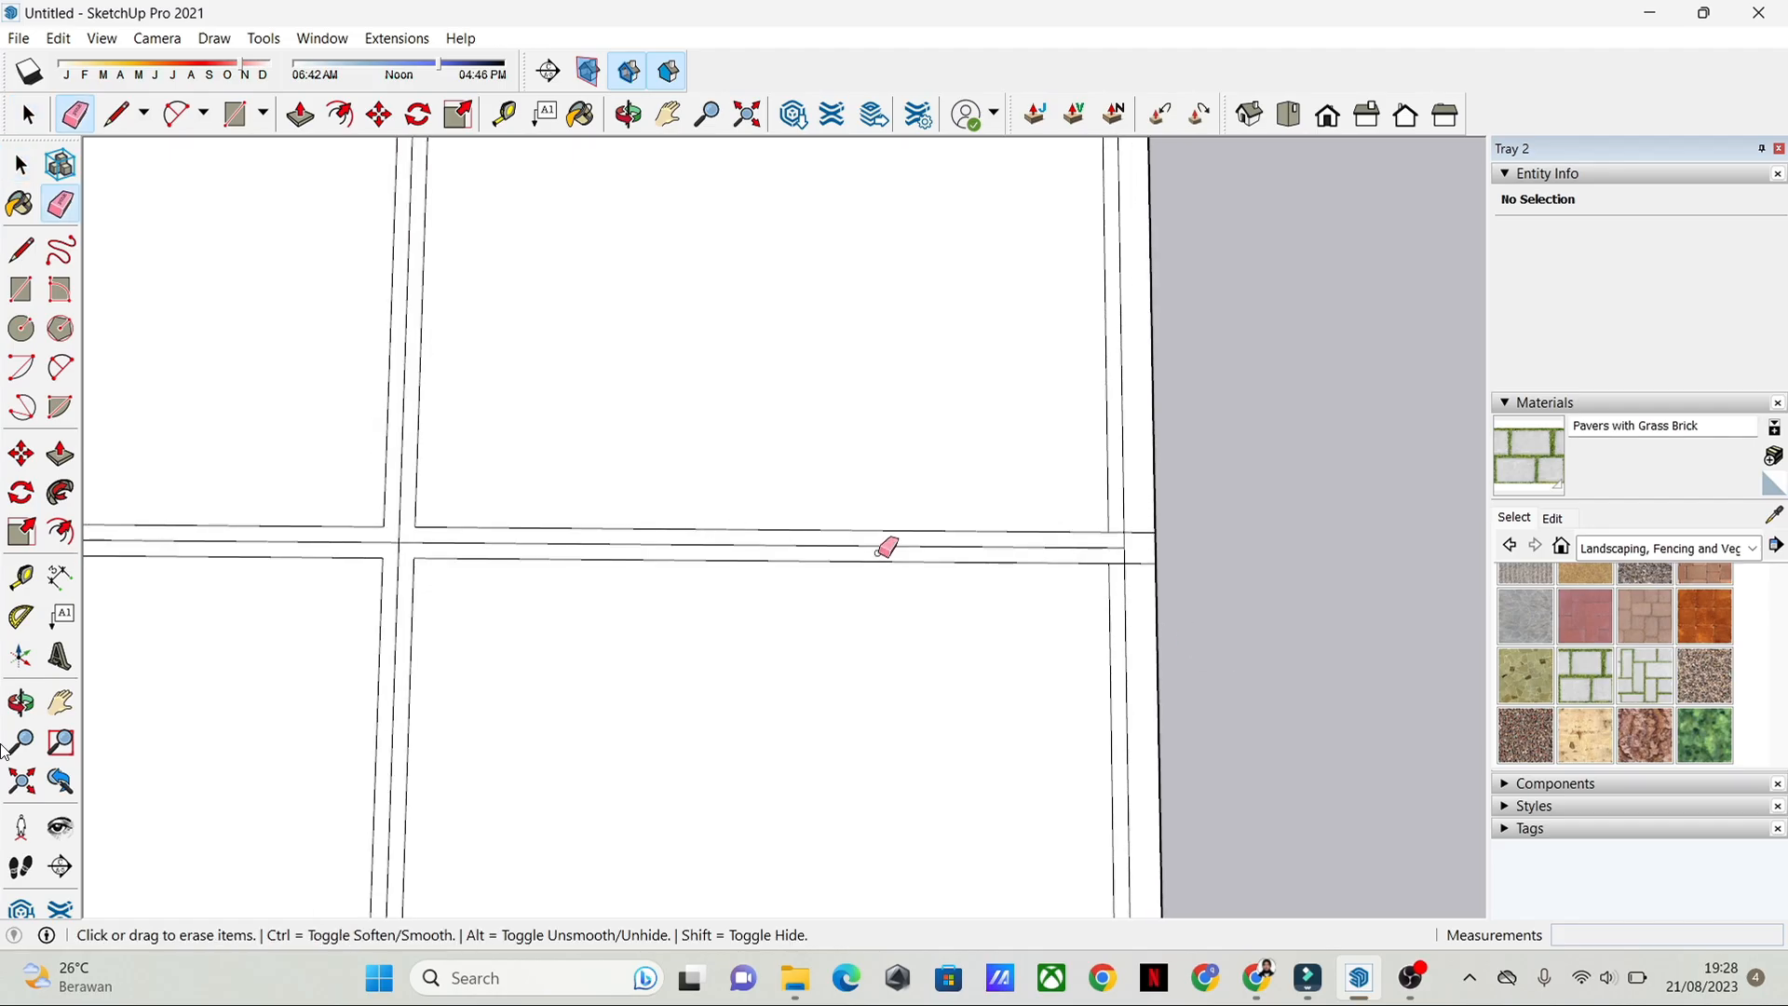
pyautogui.scroll(1, 1183, 552)
pyautogui.scroll(-1, 1190, 373)
pyautogui.keyDown('shift'); pyautogui.moveTo(1189, 372); pyautogui.dragTo(1171, 689, button='middle'); pyautogui.keyUp('shift')
pyautogui.press('space')
pyautogui.scroll(-1, 1220, 488)
pyautogui.press('e')
pyautogui.scroll(2, 583, 277)
pyautogui.keyDown('shift'); pyautogui.moveTo(583, 278); pyautogui.dragTo(677, 466, button='middle'); pyautogui.keyUp('shift')
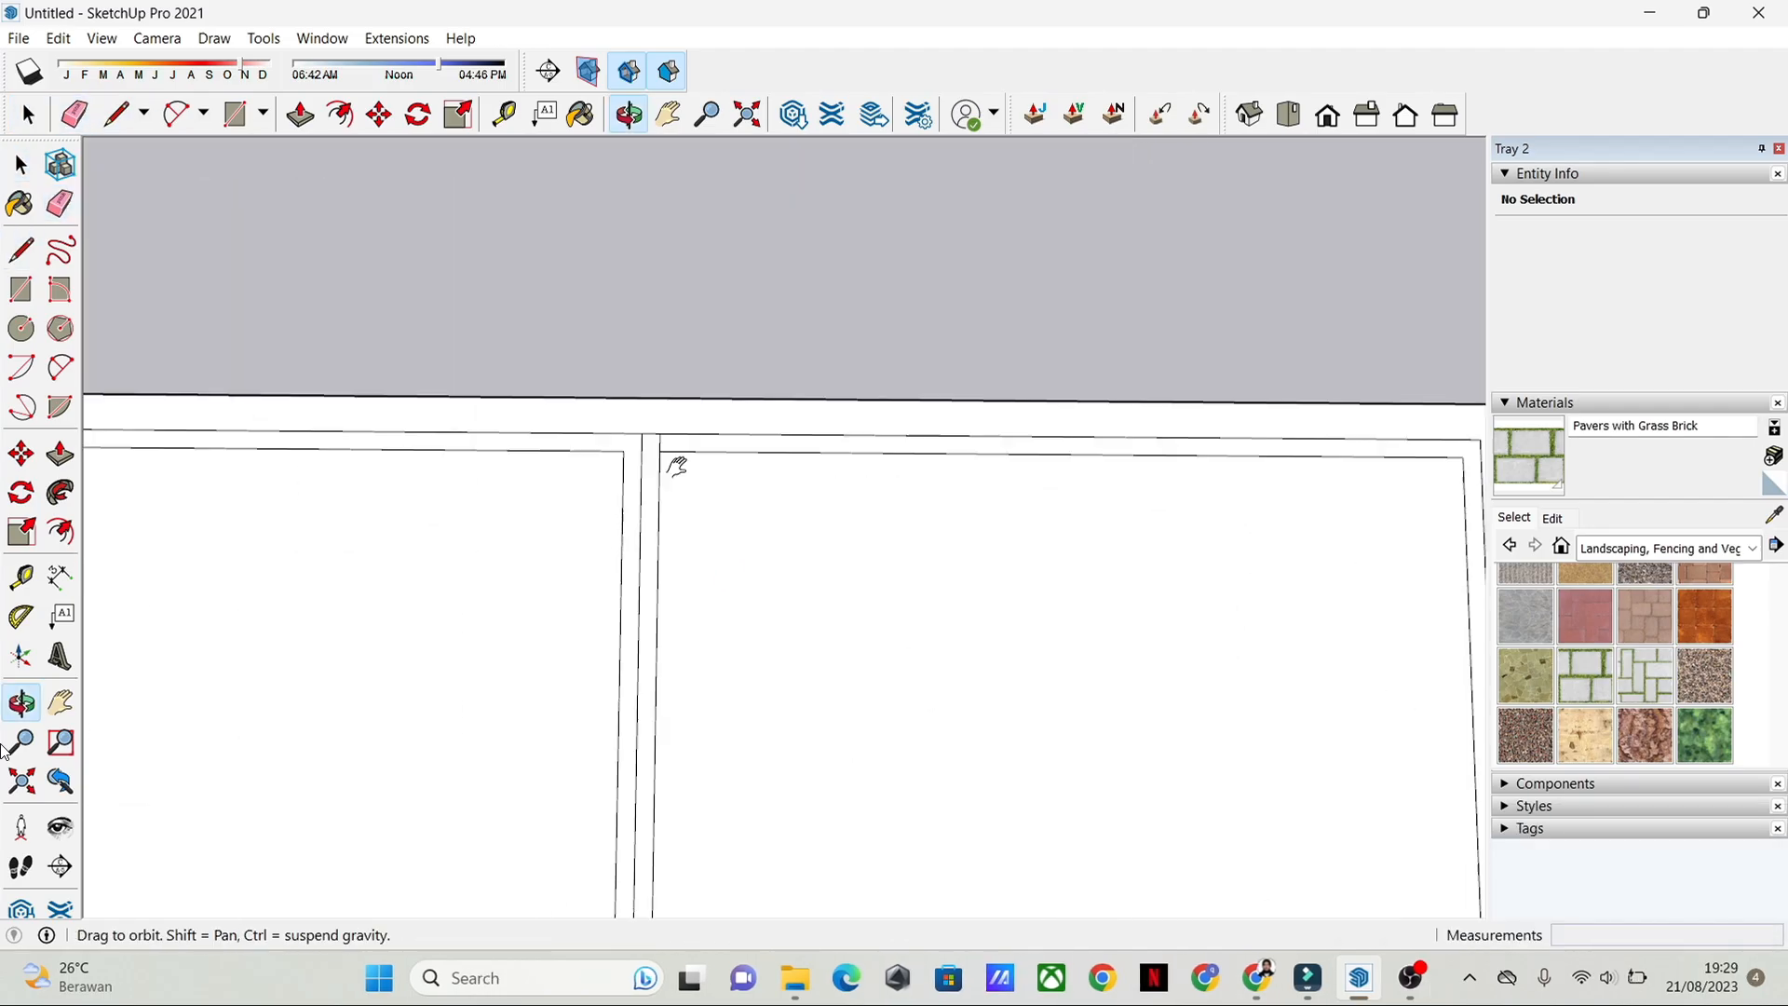
# Step: Draw short lines joining the inner room corners to the parallel outline of the outer wall around the back-left rooms
pyautogui.press('space')
pyautogui.scroll(-3, 679, 522)
pyautogui.scroll(3, 416, 488)
pyautogui.press('l')
pyautogui.scroll(3, 466, 493)
pyautogui.click(538, 506)
pyautogui.click(642, 511)
pyautogui.scroll(-4, 652, 521)
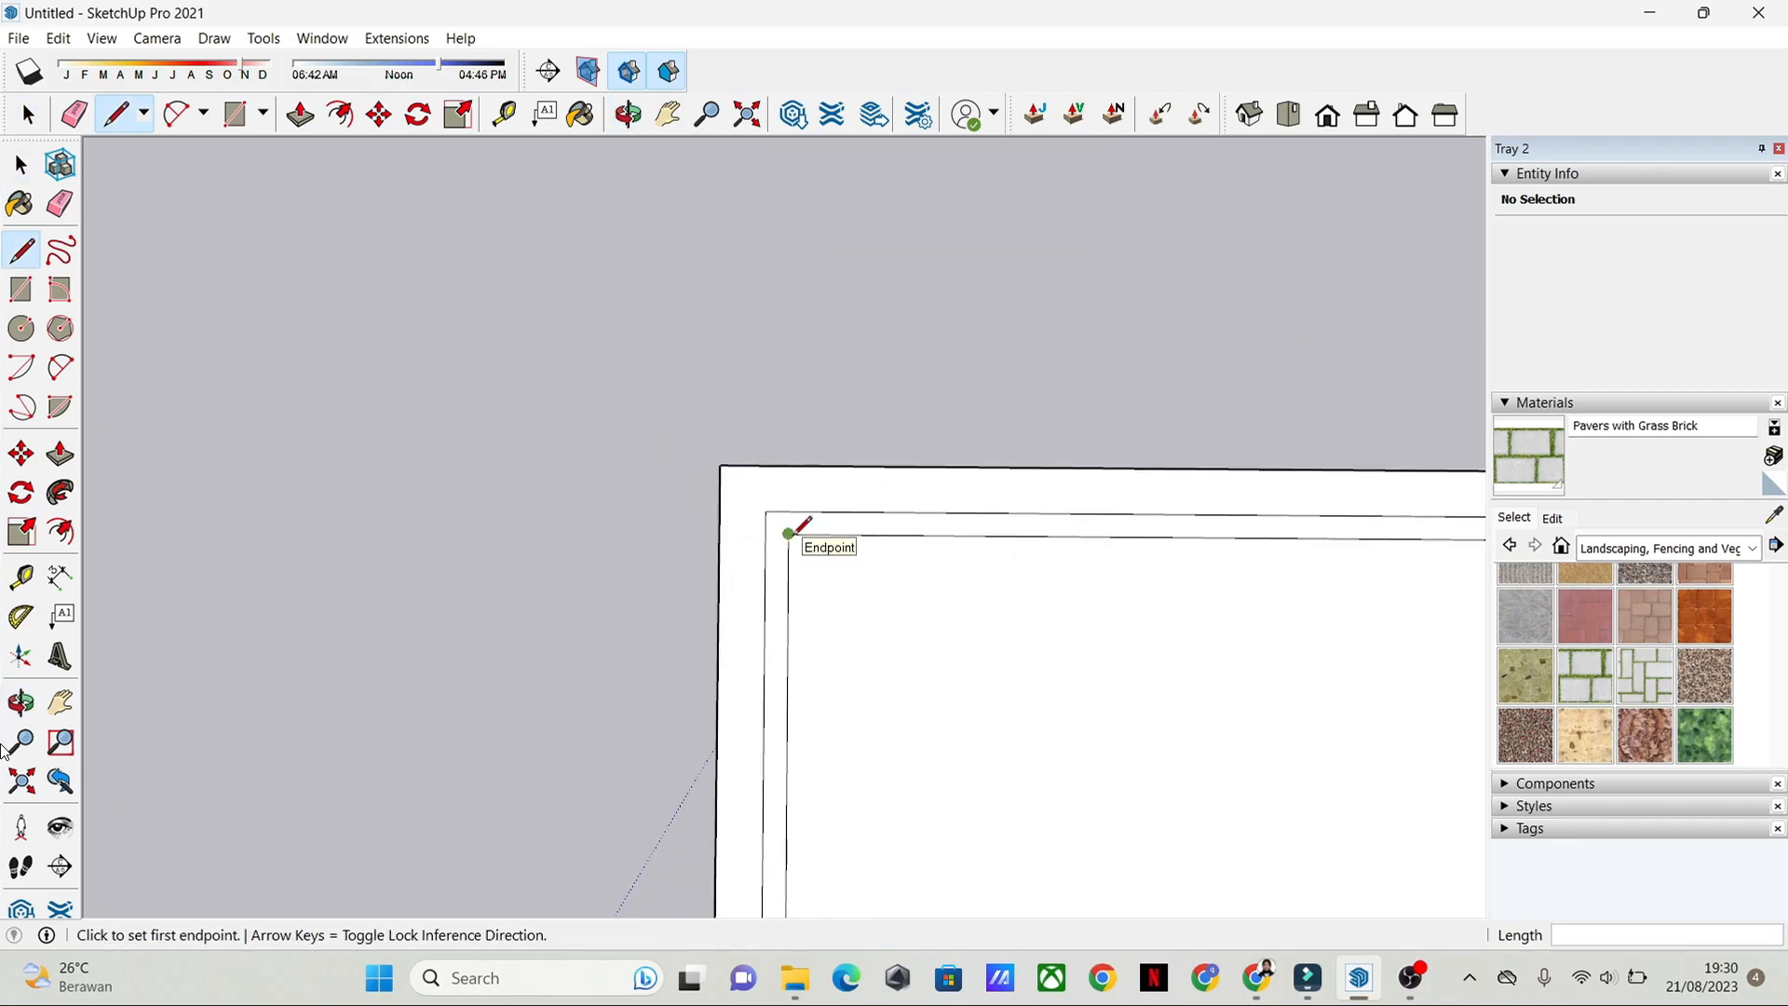
pyautogui.keyDown('shift'); pyautogui.moveTo(782, 535); pyautogui.dragTo(568, 419, button='middle'); pyautogui.keyUp('shift')
pyautogui.click(643, 631)
pyautogui.click(619, 631)
# Step: Draw a line about 0.08 m long from the large room's front-left inner corner to the parallel outer wall outline
pyautogui.scroll(-5, 790, 407)
pyautogui.keyDown('shift'); pyautogui.moveTo(1022, 584); pyautogui.dragTo(973, 224, button='middle'); pyautogui.keyUp('shift')
pyautogui.scroll(5, 711, 547)
pyautogui.click(708, 550)
pyautogui.click(680, 550)
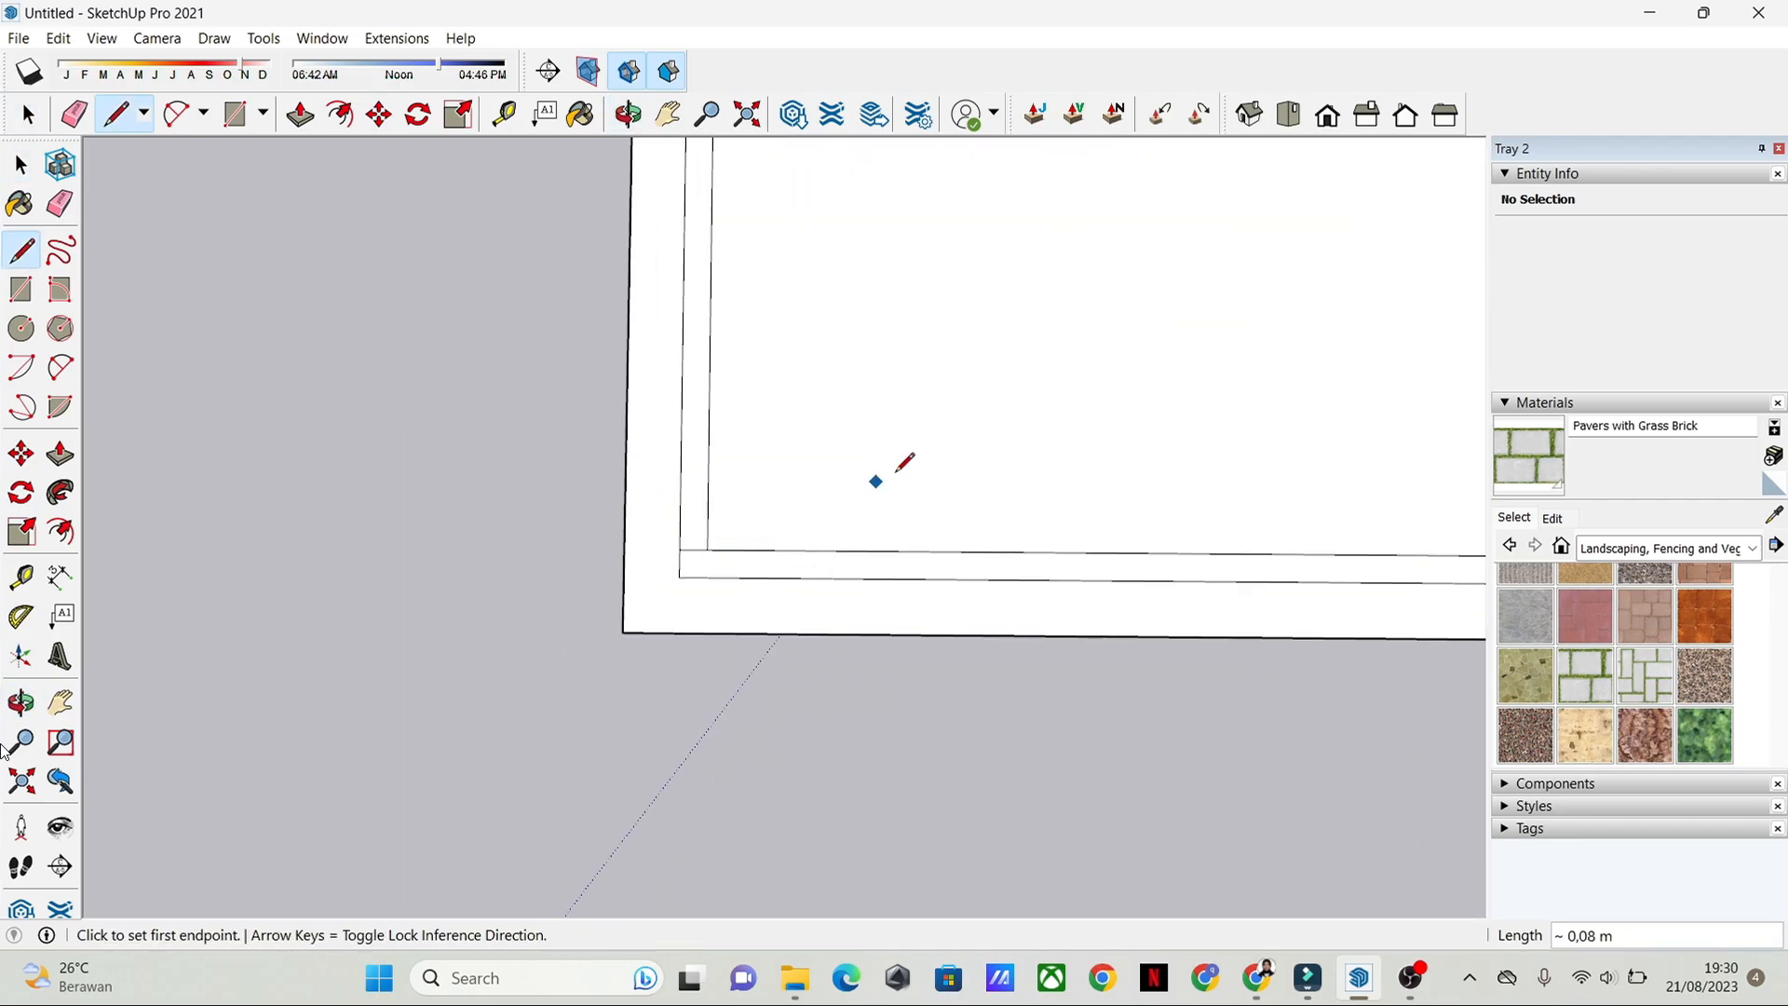
pyautogui.press('space')
# Step: Draw a short line closing the gap between the front partition's end and the front wall outline
pyautogui.scroll(-3, 676, 673)
pyautogui.keyDown('shift'); pyautogui.moveTo(1155, 372); pyautogui.dragTo(930, 670, button='middle'); pyautogui.keyUp('shift')
pyautogui.scroll(5, 631, 662)
pyautogui.press('l')
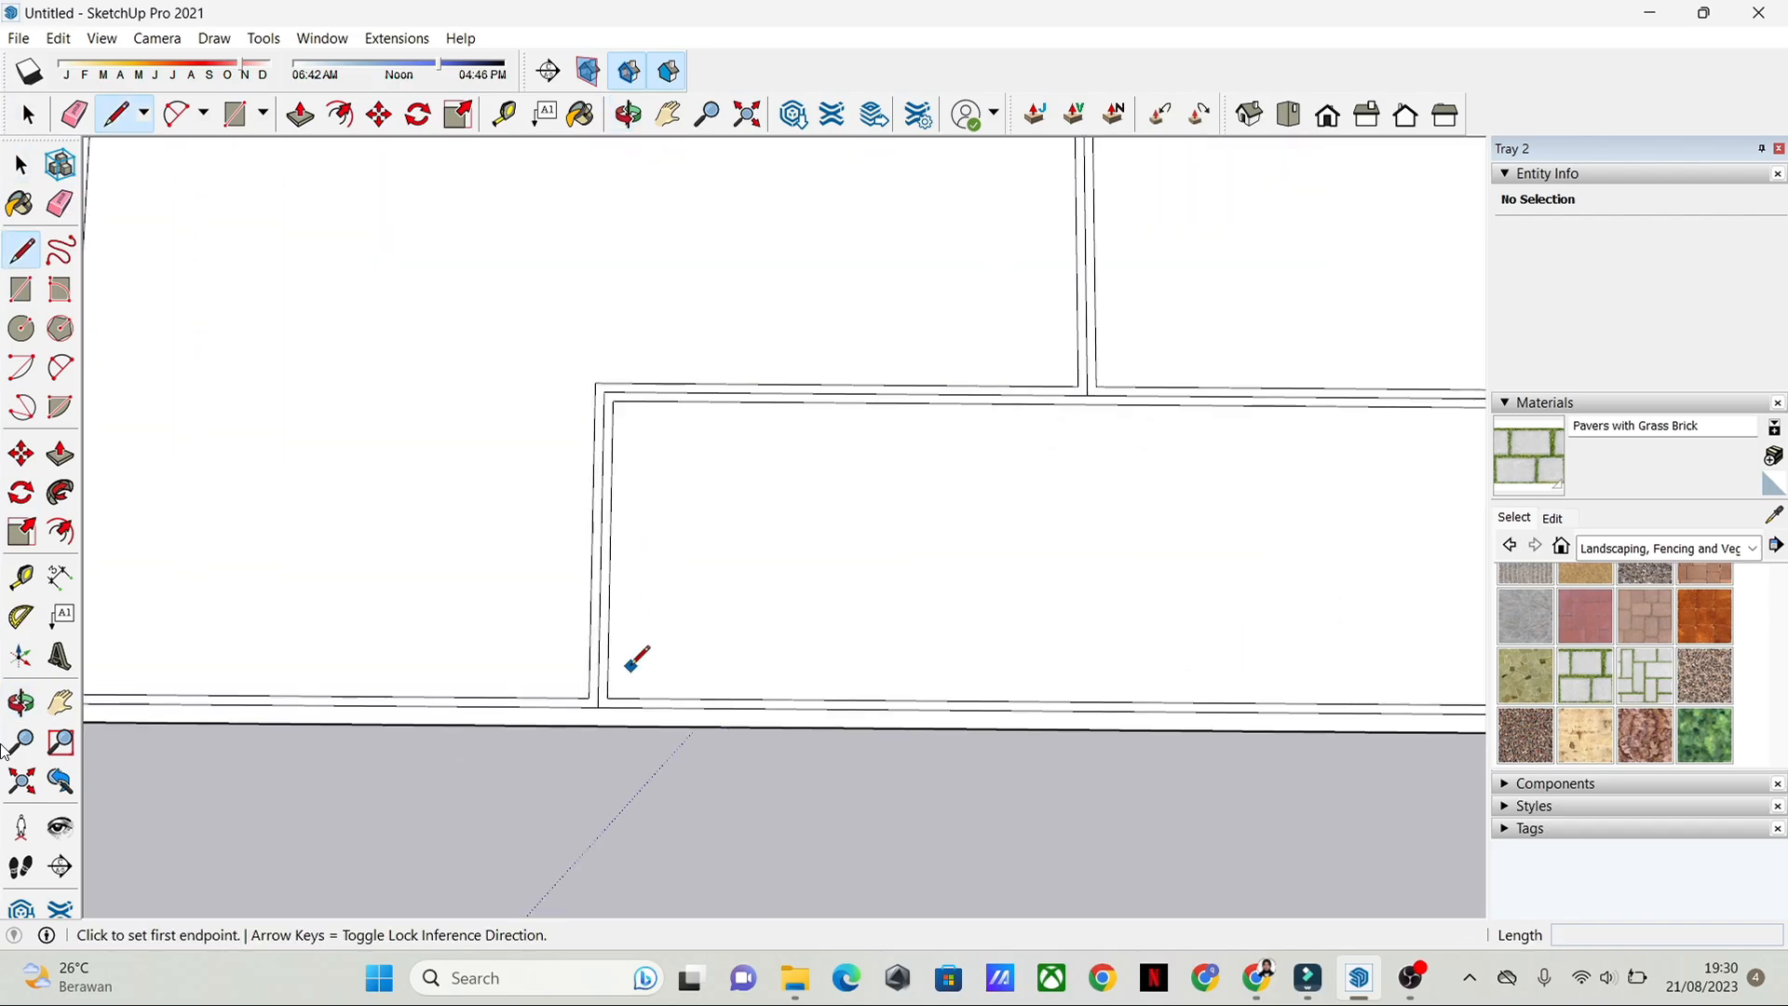
pyautogui.keyDown('shift'); pyautogui.moveTo(583, 741); pyautogui.dragTo(866, 610, button='middle'); pyautogui.keyUp('shift')
pyautogui.click(865, 602)
pyautogui.click(865, 621)
pyautogui.press('space')
# Step: Draw a short line joining the right-side room's front corner to the right outer wall outline
pyautogui.keyDown('shift'); pyautogui.moveTo(1379, 600); pyautogui.dragTo(970, 587, button='middle'); pyautogui.keyUp('shift')
pyautogui.press('l')
pyautogui.moveTo(942, 306)
pyautogui.keyDown('shift'); pyautogui.mouseDown(button='middle')
pyautogui.moveTo(914, 439)
pyautogui.moveTo(962, 546)
pyautogui.mouseUp(button='middle'); pyautogui.keyUp('shift')
pyautogui.click(901, 388)
pyautogui.click(914, 388)
pyautogui.scroll(-3, 970, 400)
pyautogui.scroll(5, 964, 559)
# Step: Erase the centre line inside the wall between the right-side room and the wide front room
pyautogui.press('e')
pyautogui.scroll(-4, 892, 288)
pyautogui.keyDown('shift'); pyautogui.moveTo(891, 288); pyautogui.dragTo(964, 404, button='middle'); pyautogui.keyUp('shift')
pyautogui.click(963, 393)
pyautogui.keyDown('shift'); pyautogui.moveTo(438, 373); pyautogui.dragTo(810, 422, button='middle'); pyautogui.keyUp('shift')
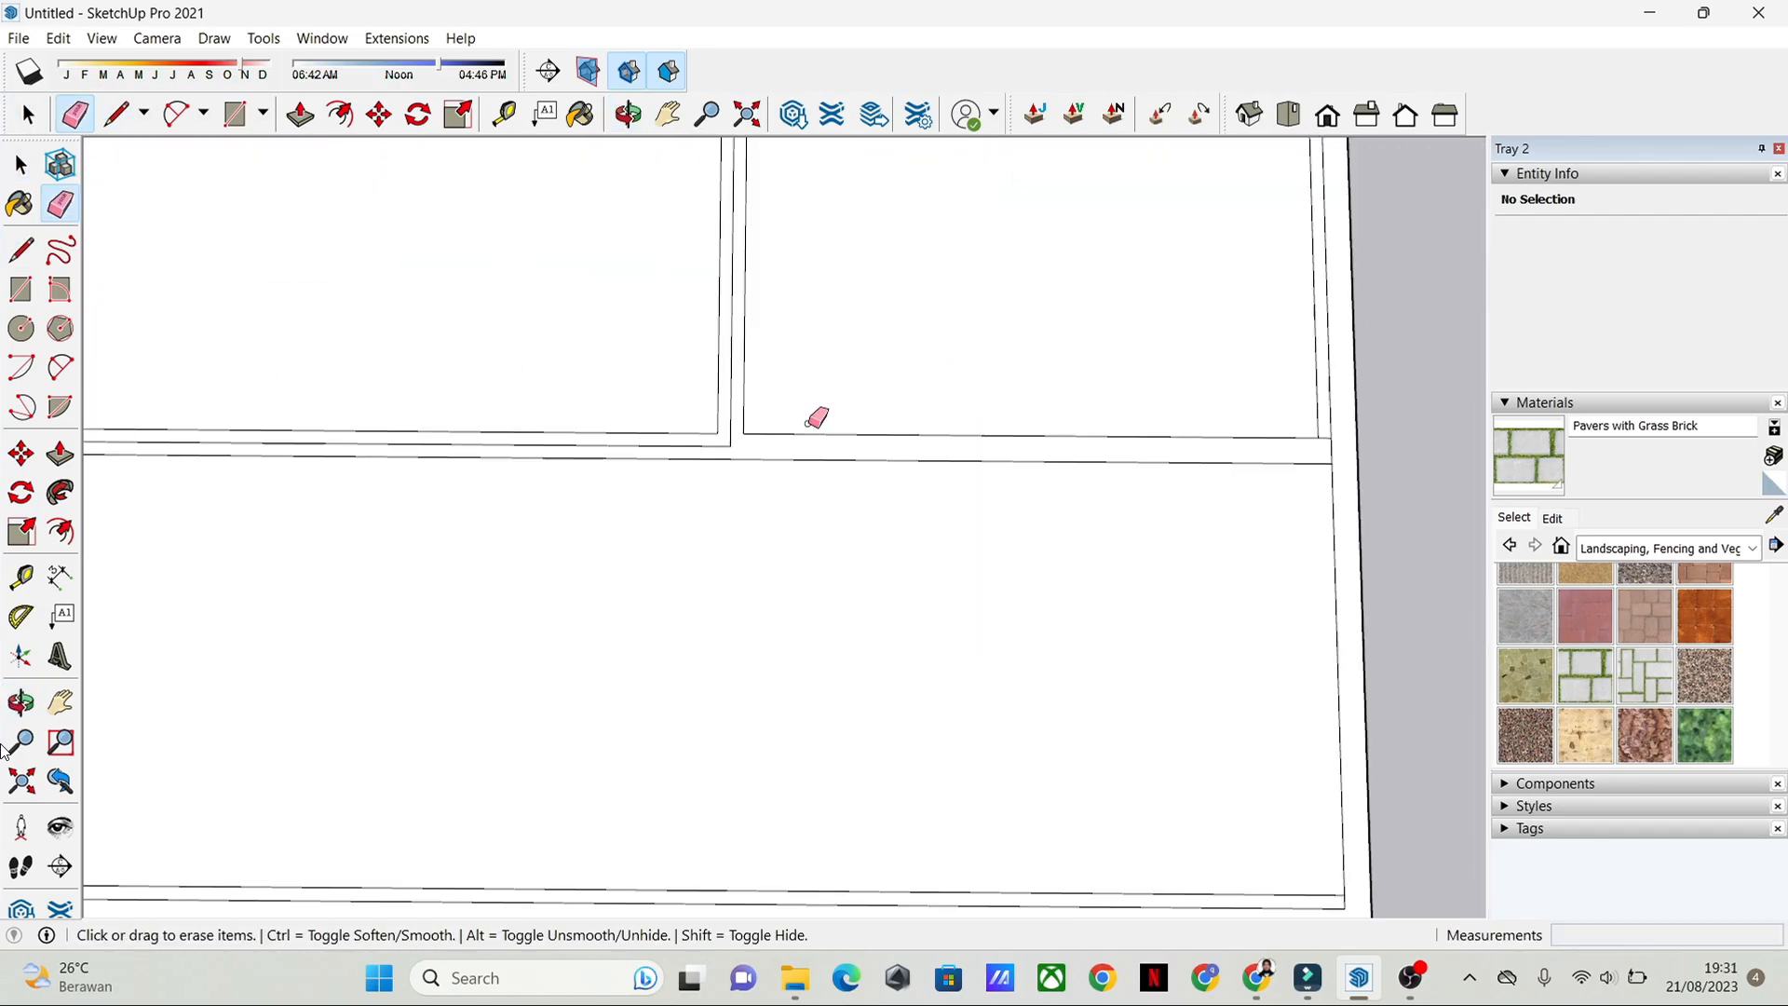
pyautogui.moveTo(801, 409); pyautogui.dragTo(751, 396)
# Step: Erase the remaining redundant centre lines inside the partitions and outer walls
pyautogui.scroll(-2, 707, 447)
pyautogui.keyDown('shift'); pyautogui.moveTo(307, 550); pyautogui.dragTo(662, 436, button='middle'); pyautogui.keyUp('shift')
pyautogui.scroll(-1, 662, 437)
pyautogui.keyDown('shift'); pyautogui.moveTo(1024, 554); pyautogui.dragTo(623, 534, button='middle'); pyautogui.keyUp('shift')
pyautogui.scroll(-4, 623, 535)
pyautogui.scroll(6, 308, 559)
pyautogui.keyDown('shift'); pyautogui.moveTo(307, 559); pyautogui.dragTo(677, 491, button='middle'); pyautogui.keyUp('shift')
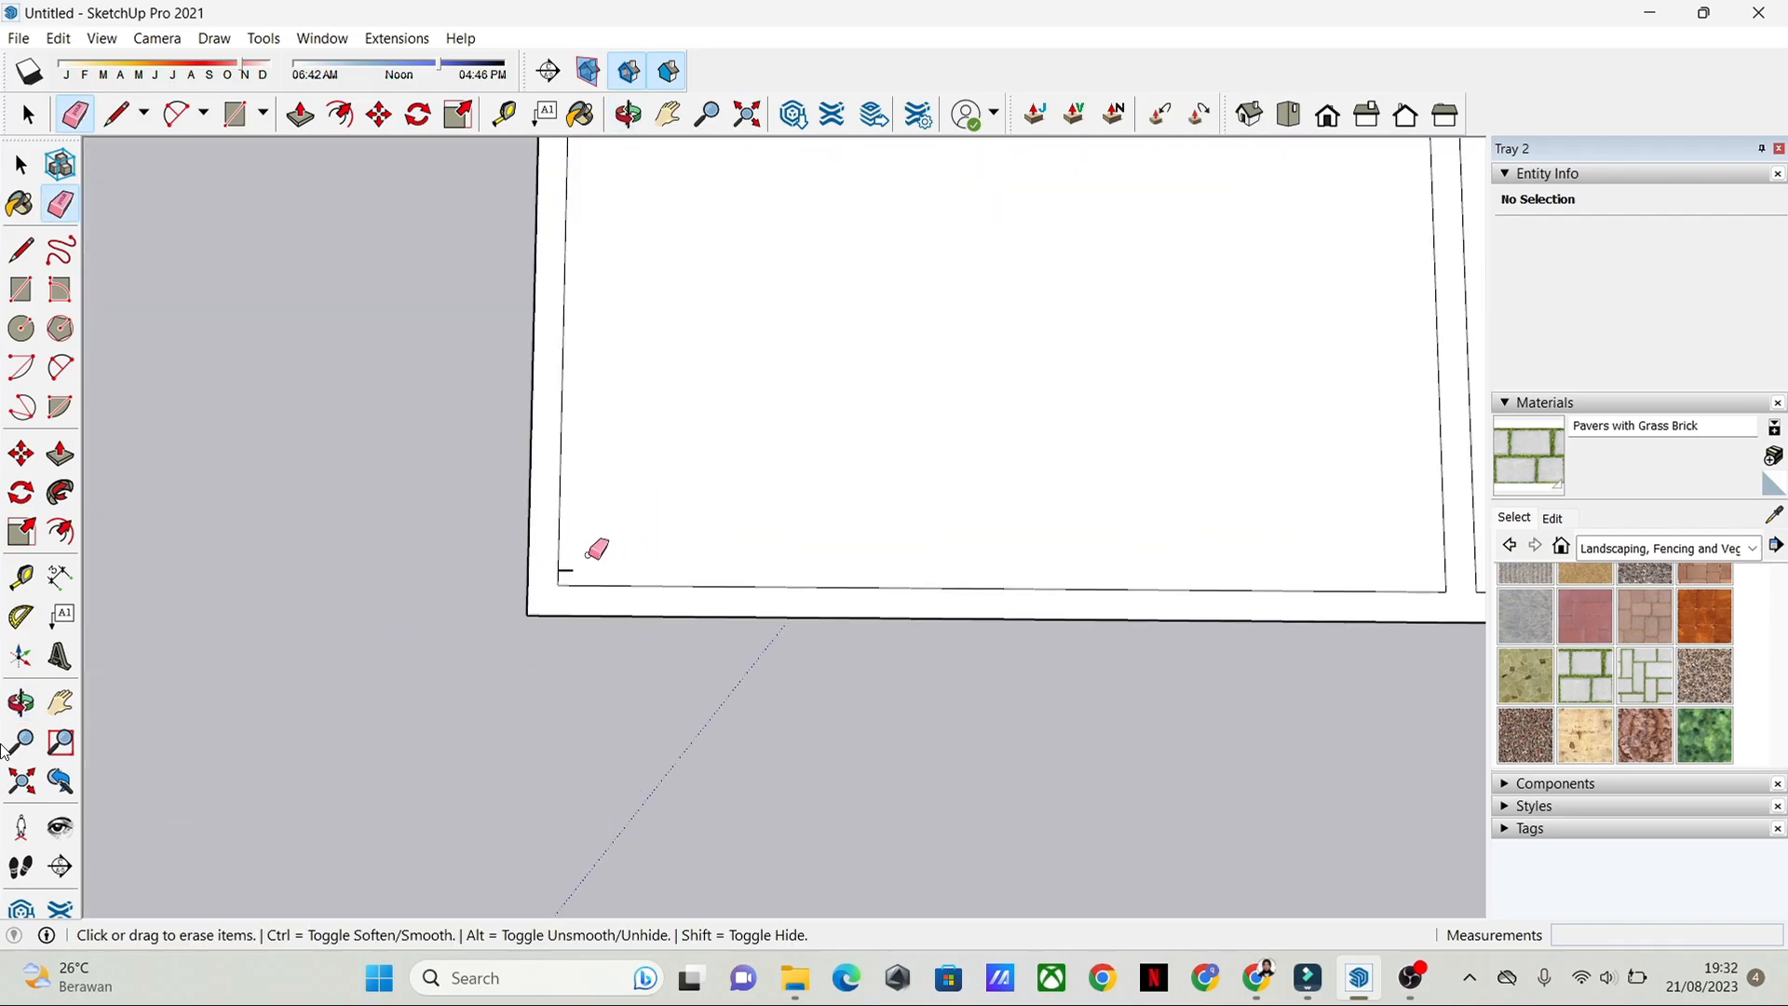
# Step: Erase the leftover line stub at the large room's front-left inner corner
pyautogui.click(567, 570)
pyautogui.scroll(-4, 1145, 415)
pyautogui.moveTo(1118, 433)
pyautogui.keyDown('shift'); pyautogui.mouseDown(button='middle')
pyautogui.moveTo(874, 630)
pyautogui.moveTo(484, 880)
pyautogui.mouseUp(button='middle'); pyautogui.keyUp('shift')
pyautogui.scroll(-3, 938, 610)
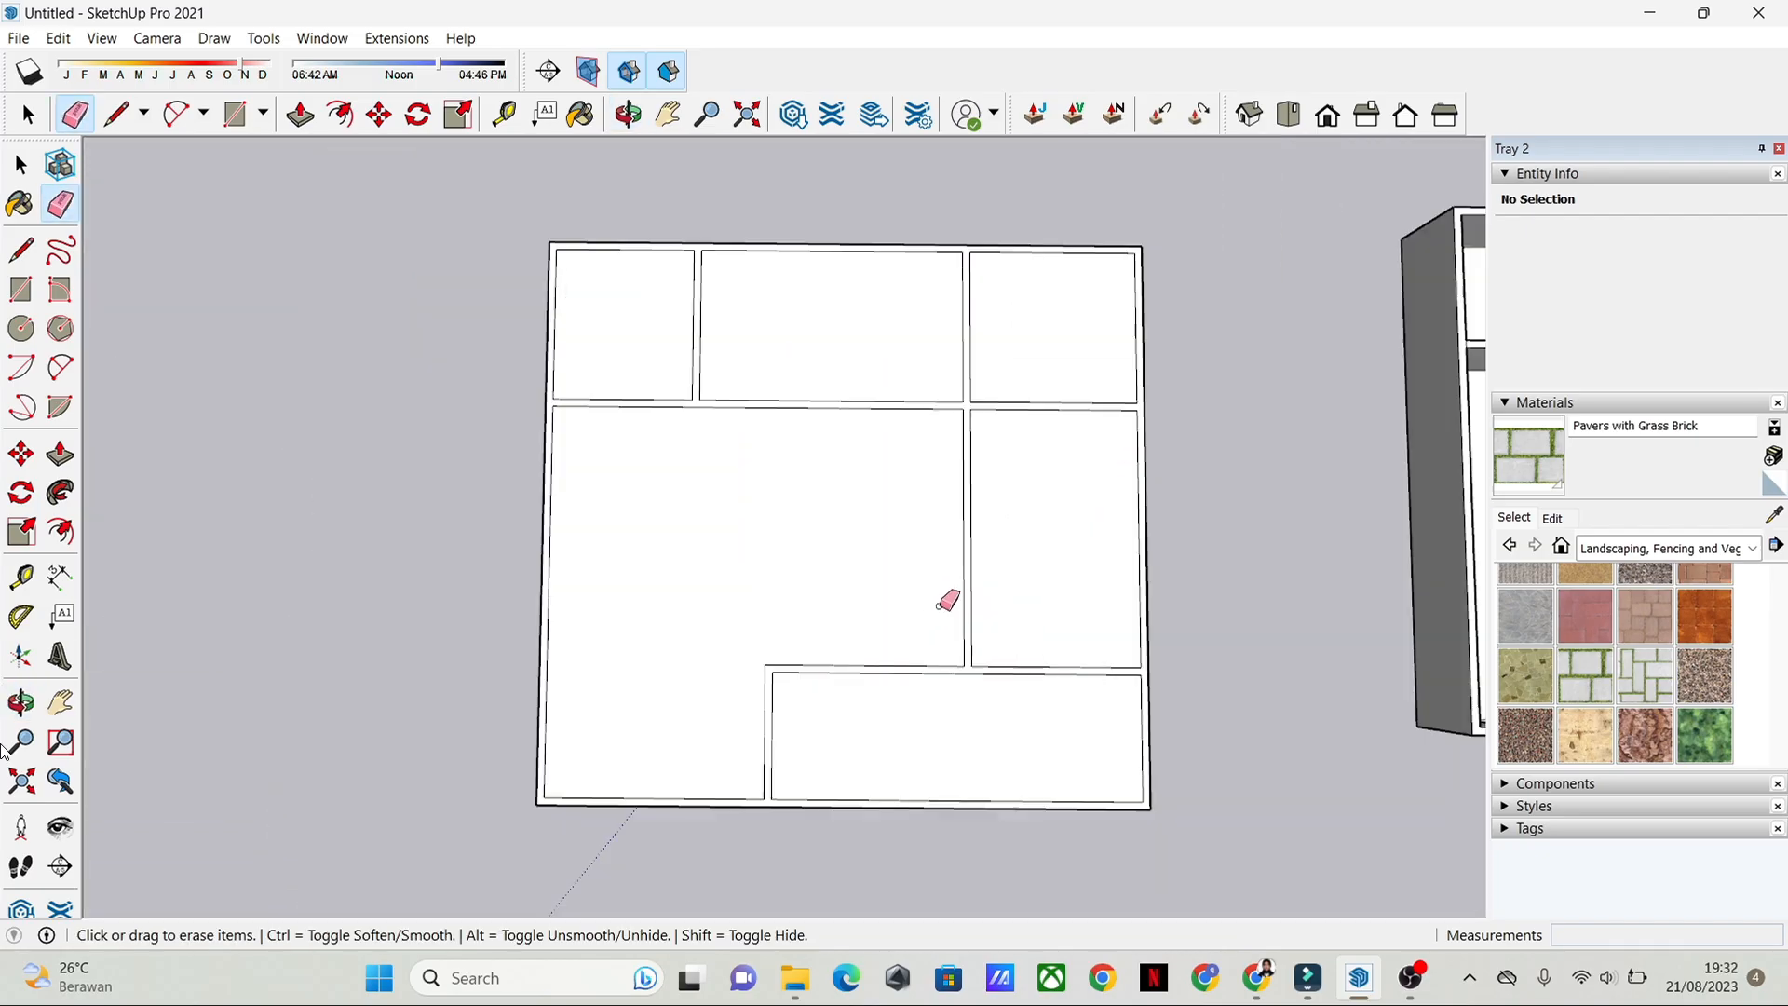
# Step: Extrude the connected wall face of the new floor plan upward with Push/Pull to raise all the walls
pyautogui.press('space')
pyautogui.scroll(2, 995, 588)
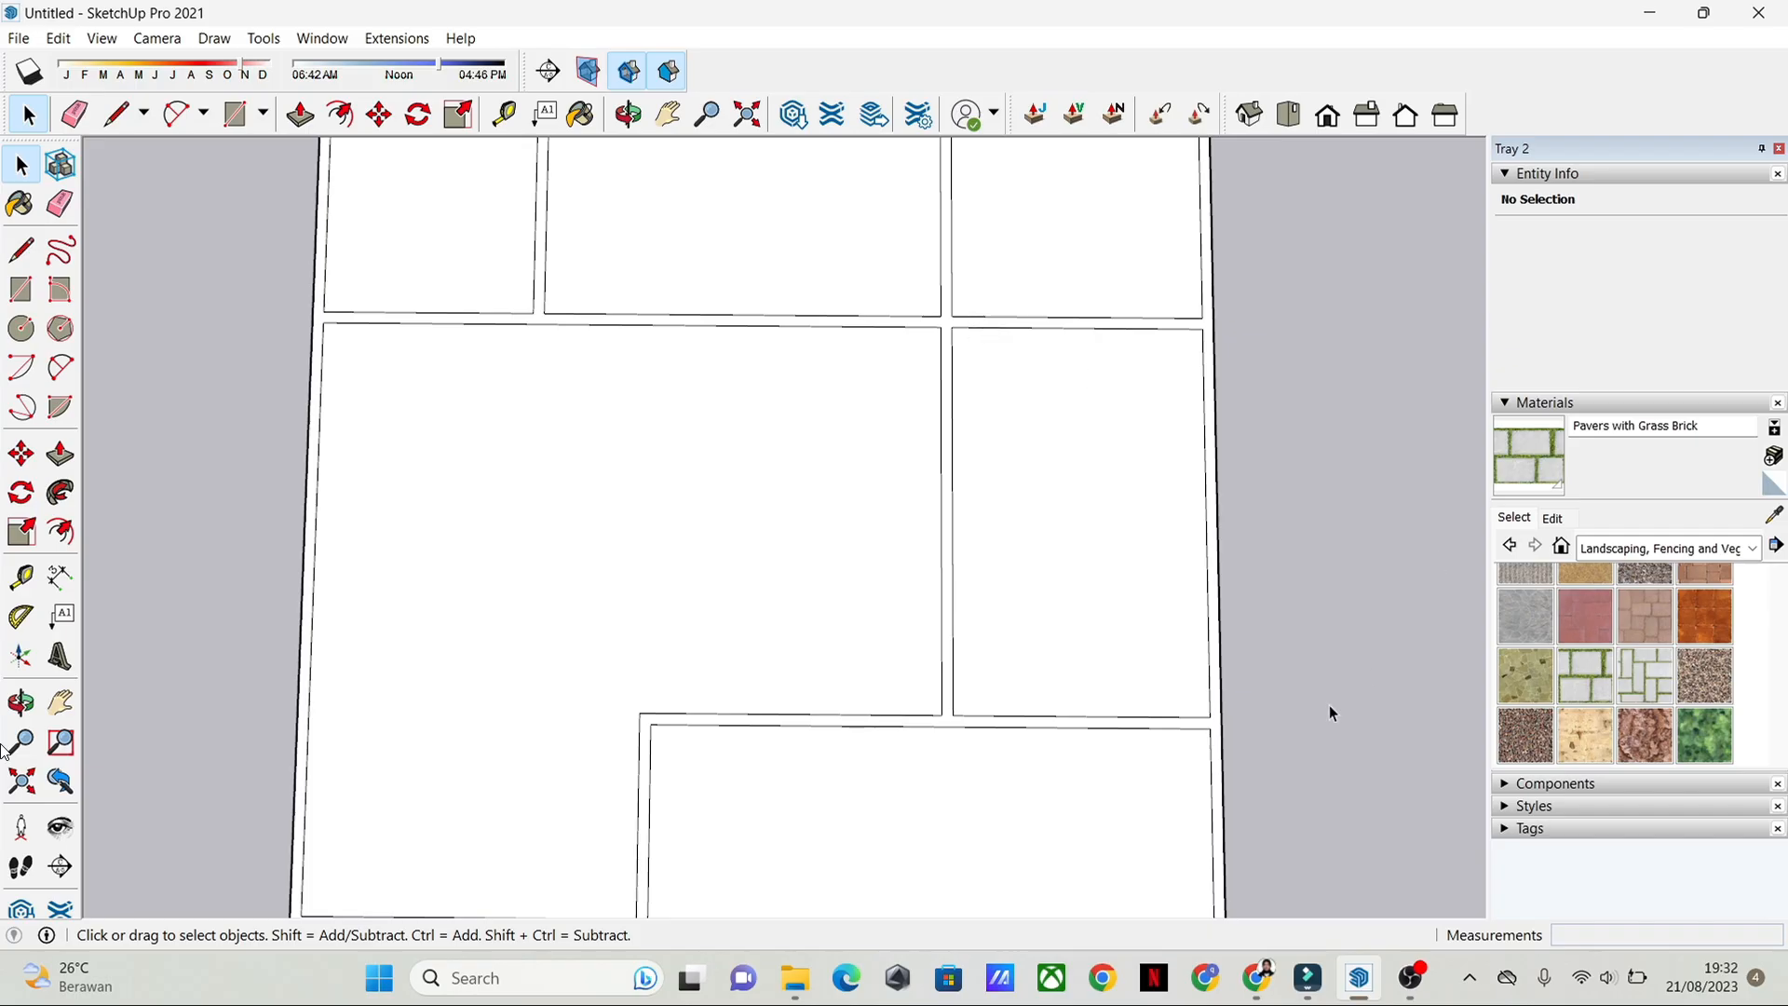
pyautogui.keyDown('shift'); pyautogui.moveTo(1330, 713); pyautogui.dragTo(1148, 422, button='middle'); pyautogui.keyUp('shift')
pyautogui.scroll(-1, 1148, 422)
pyautogui.moveTo(1080, 649); pyautogui.dragTo(1062, 423, button='middle')
pyautogui.scroll(3, 1046, 575)
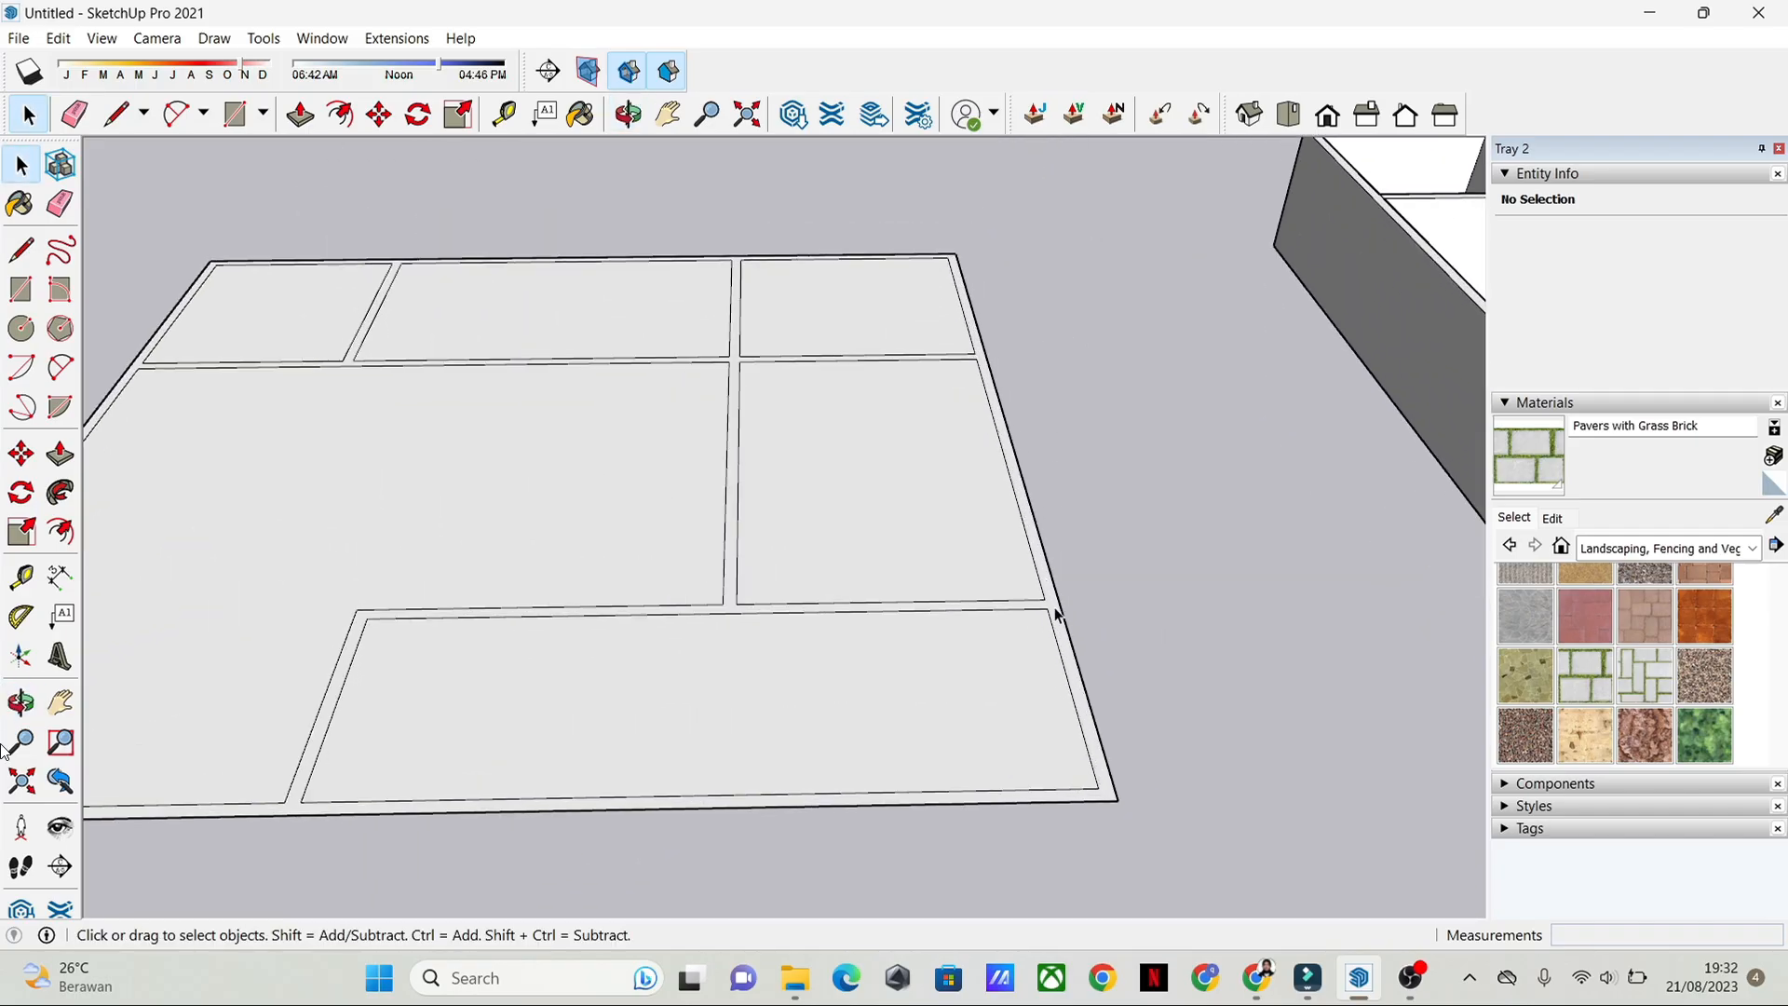
pyautogui.click(1057, 615)
pyautogui.moveTo(239, 551); pyautogui.dragTo(351, 512, button='middle')
pyautogui.press('p')
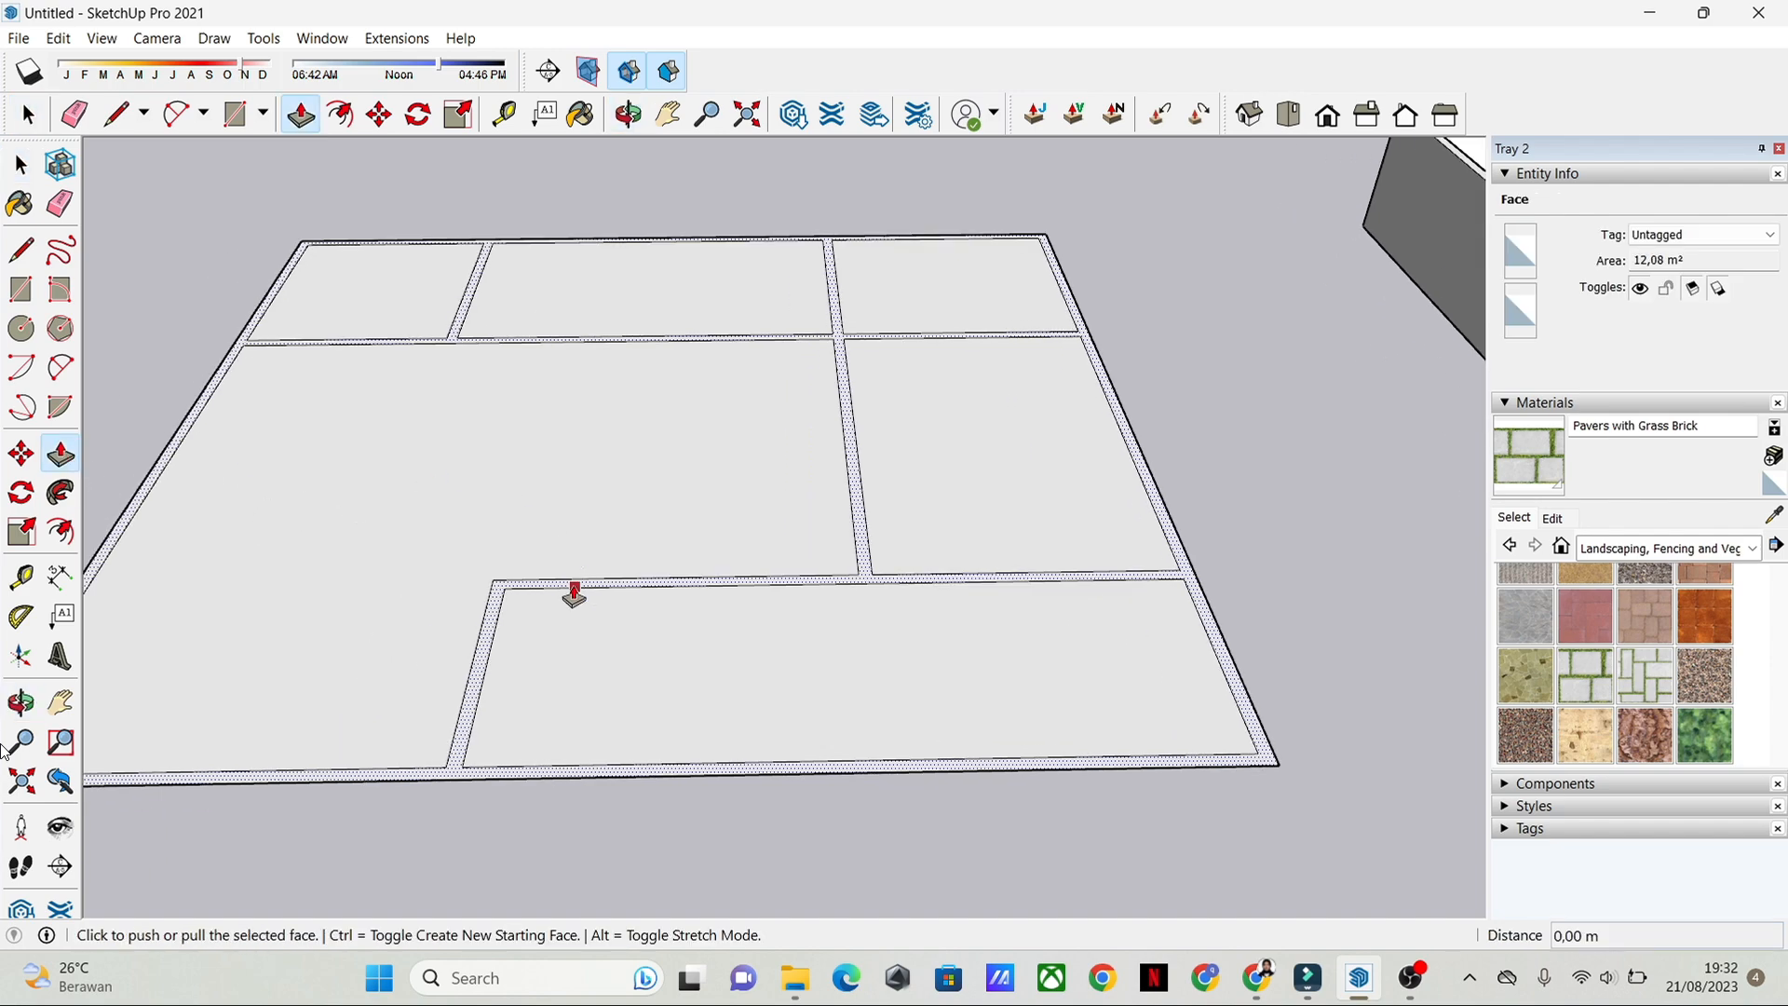
pyautogui.scroll(2, 573, 594)
pyautogui.click(467, 594)
pyautogui.scroll(-2, 521, 429)
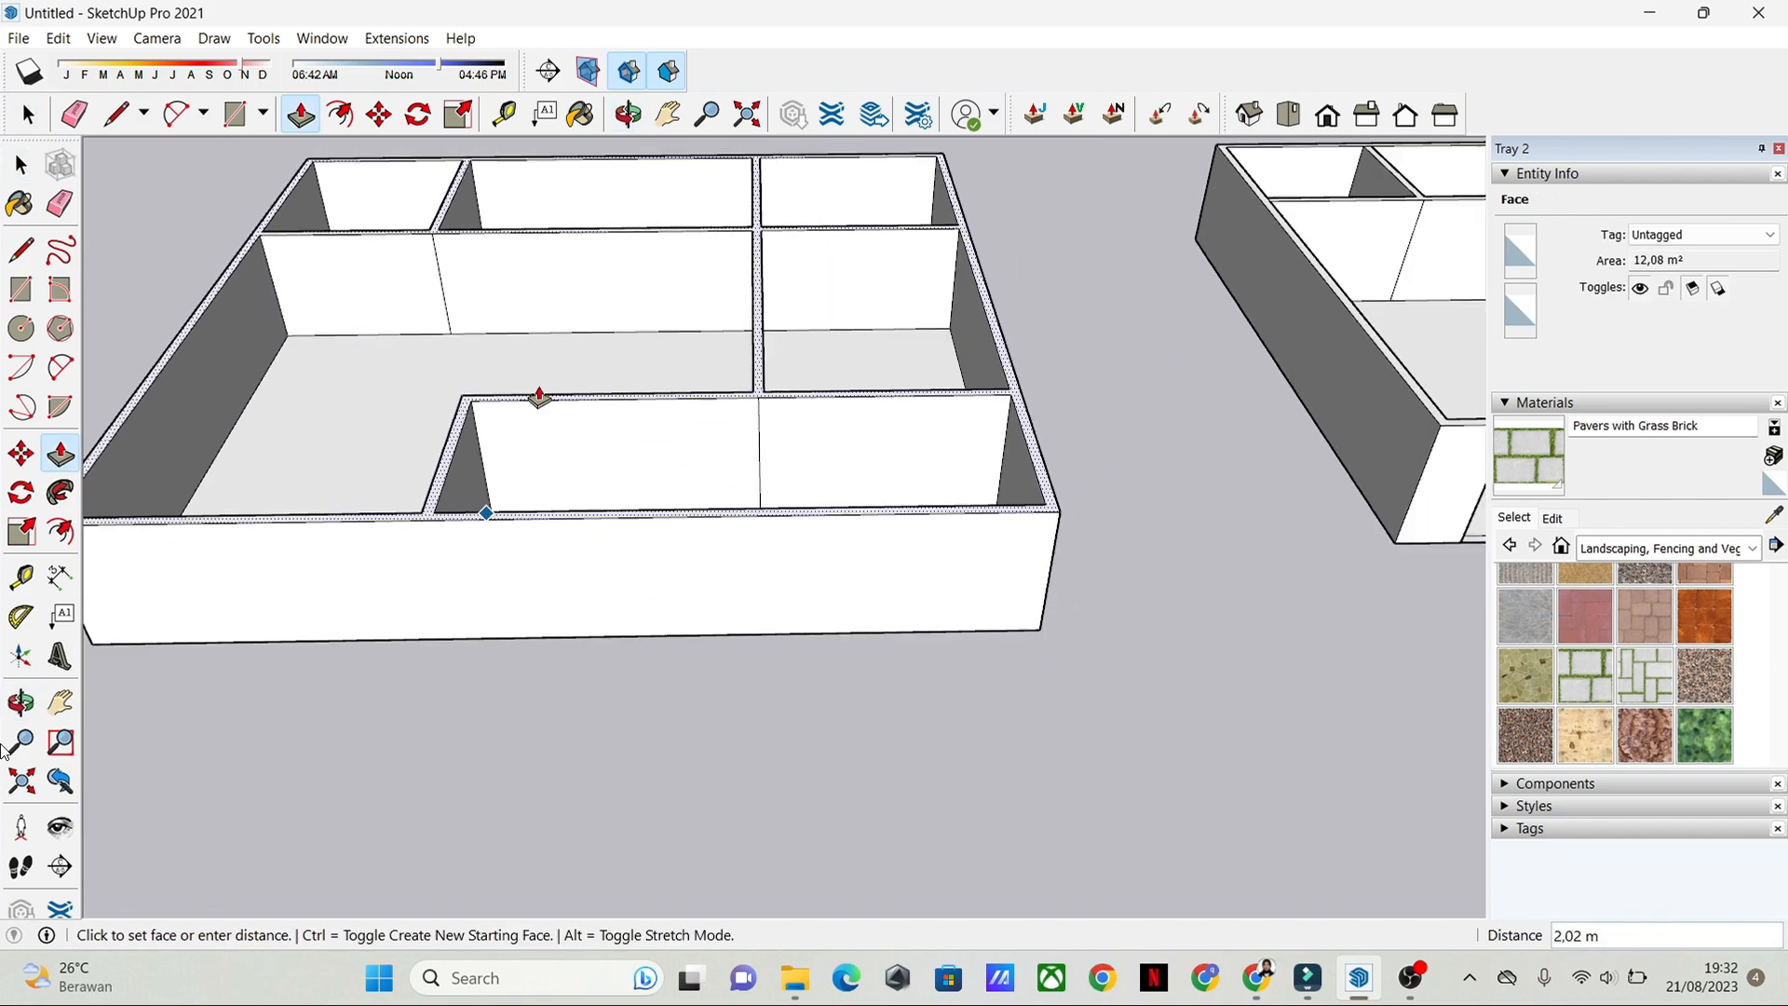
pyautogui.moveTo(540, 398); pyautogui.dragTo(671, 511, button='middle')
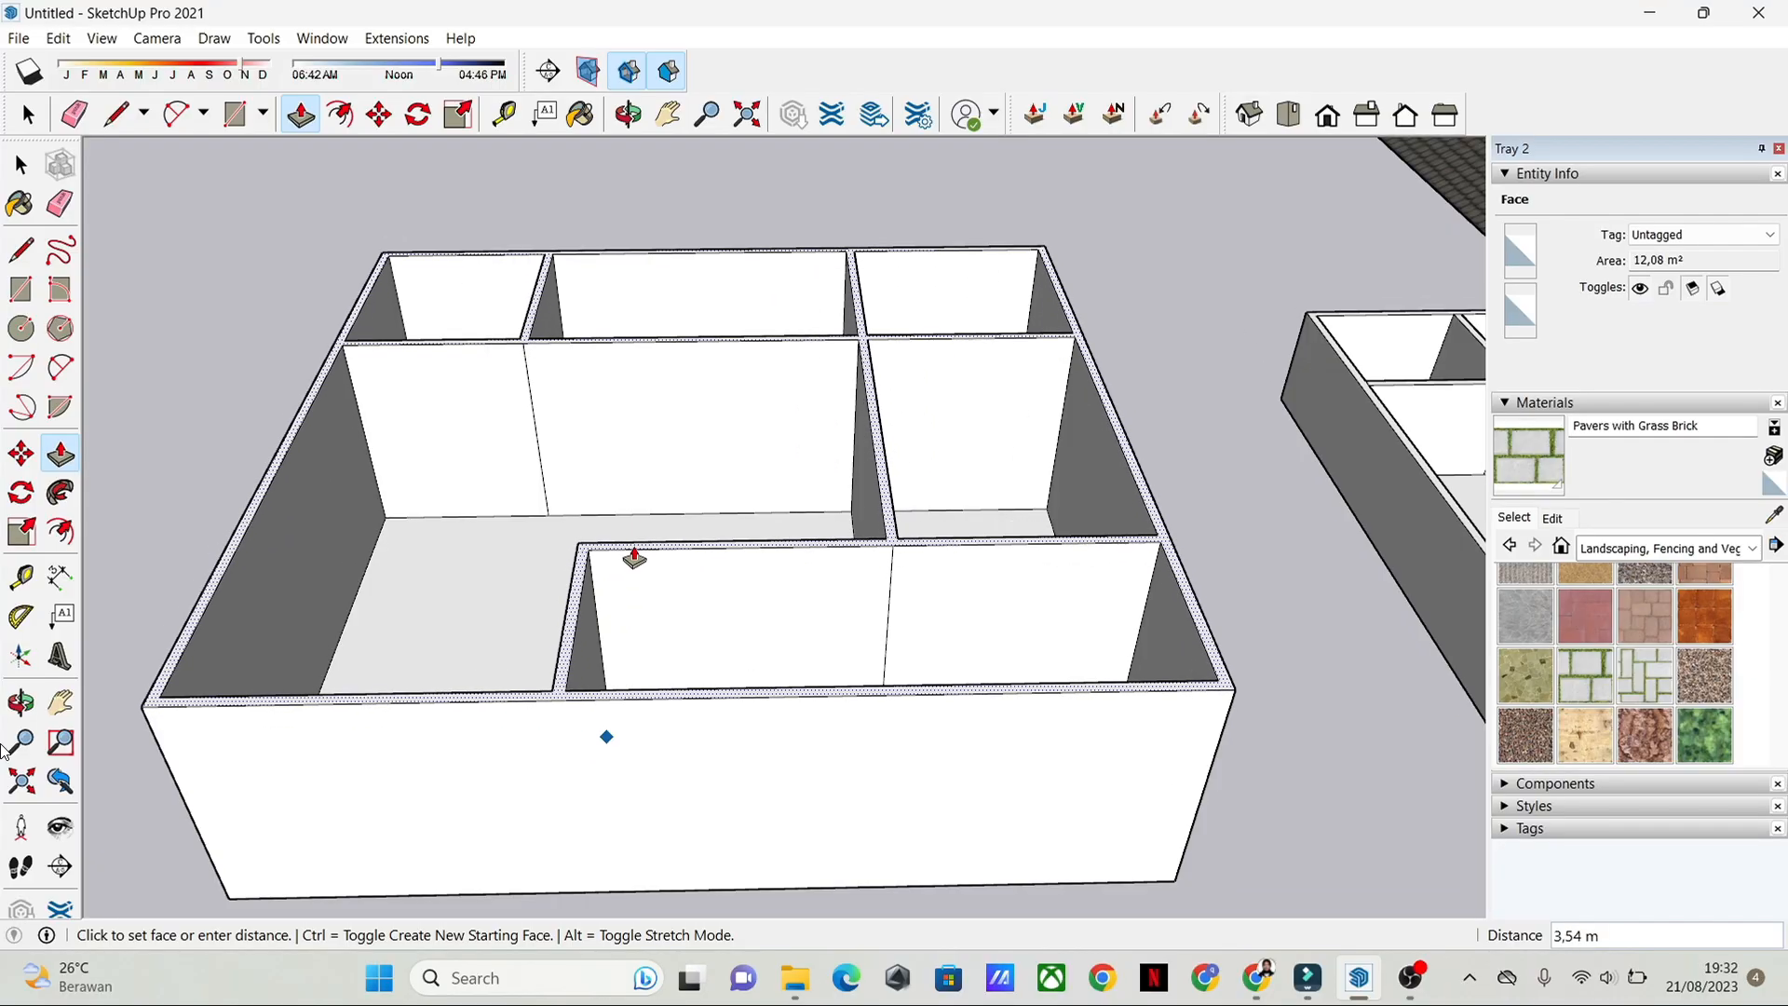
pyautogui.press('Return')
pyautogui.press('space')
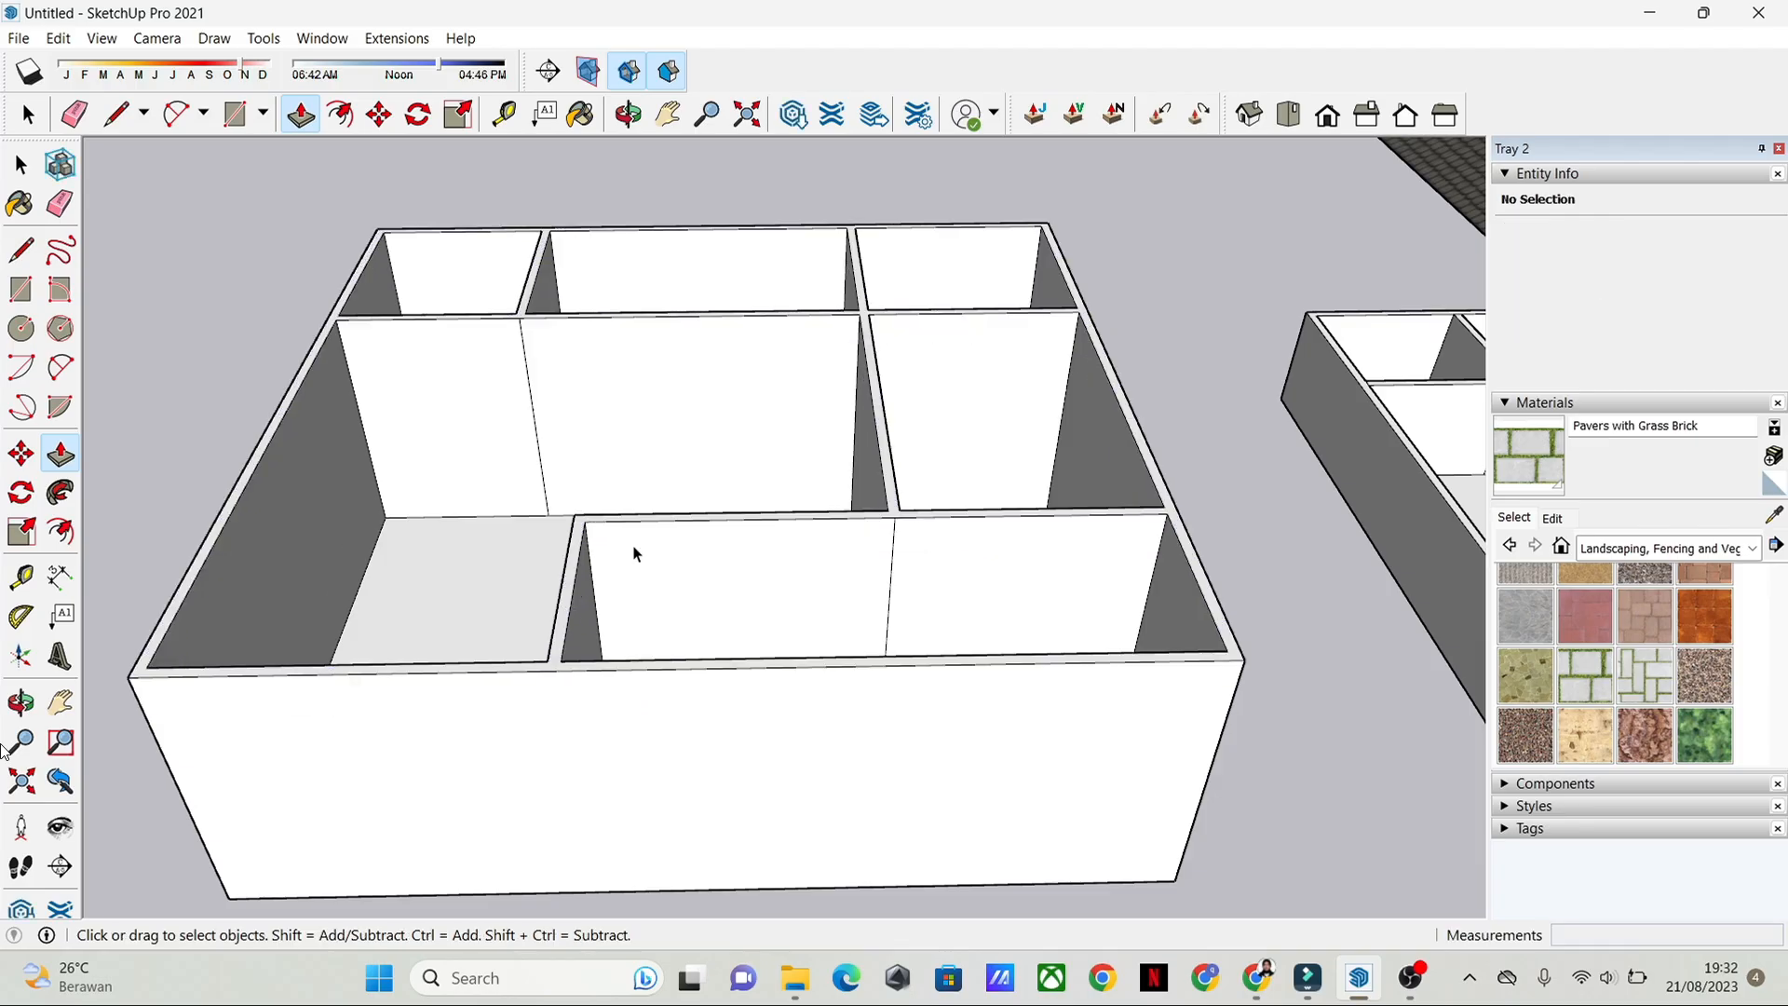
# Step: Examine the raised walls from several angles around the front of the new house
pyautogui.moveTo(911, 398); pyautogui.dragTo(729, 510, button='middle')
pyautogui.moveTo(858, 483); pyautogui.dragTo(779, 710, button='middle')
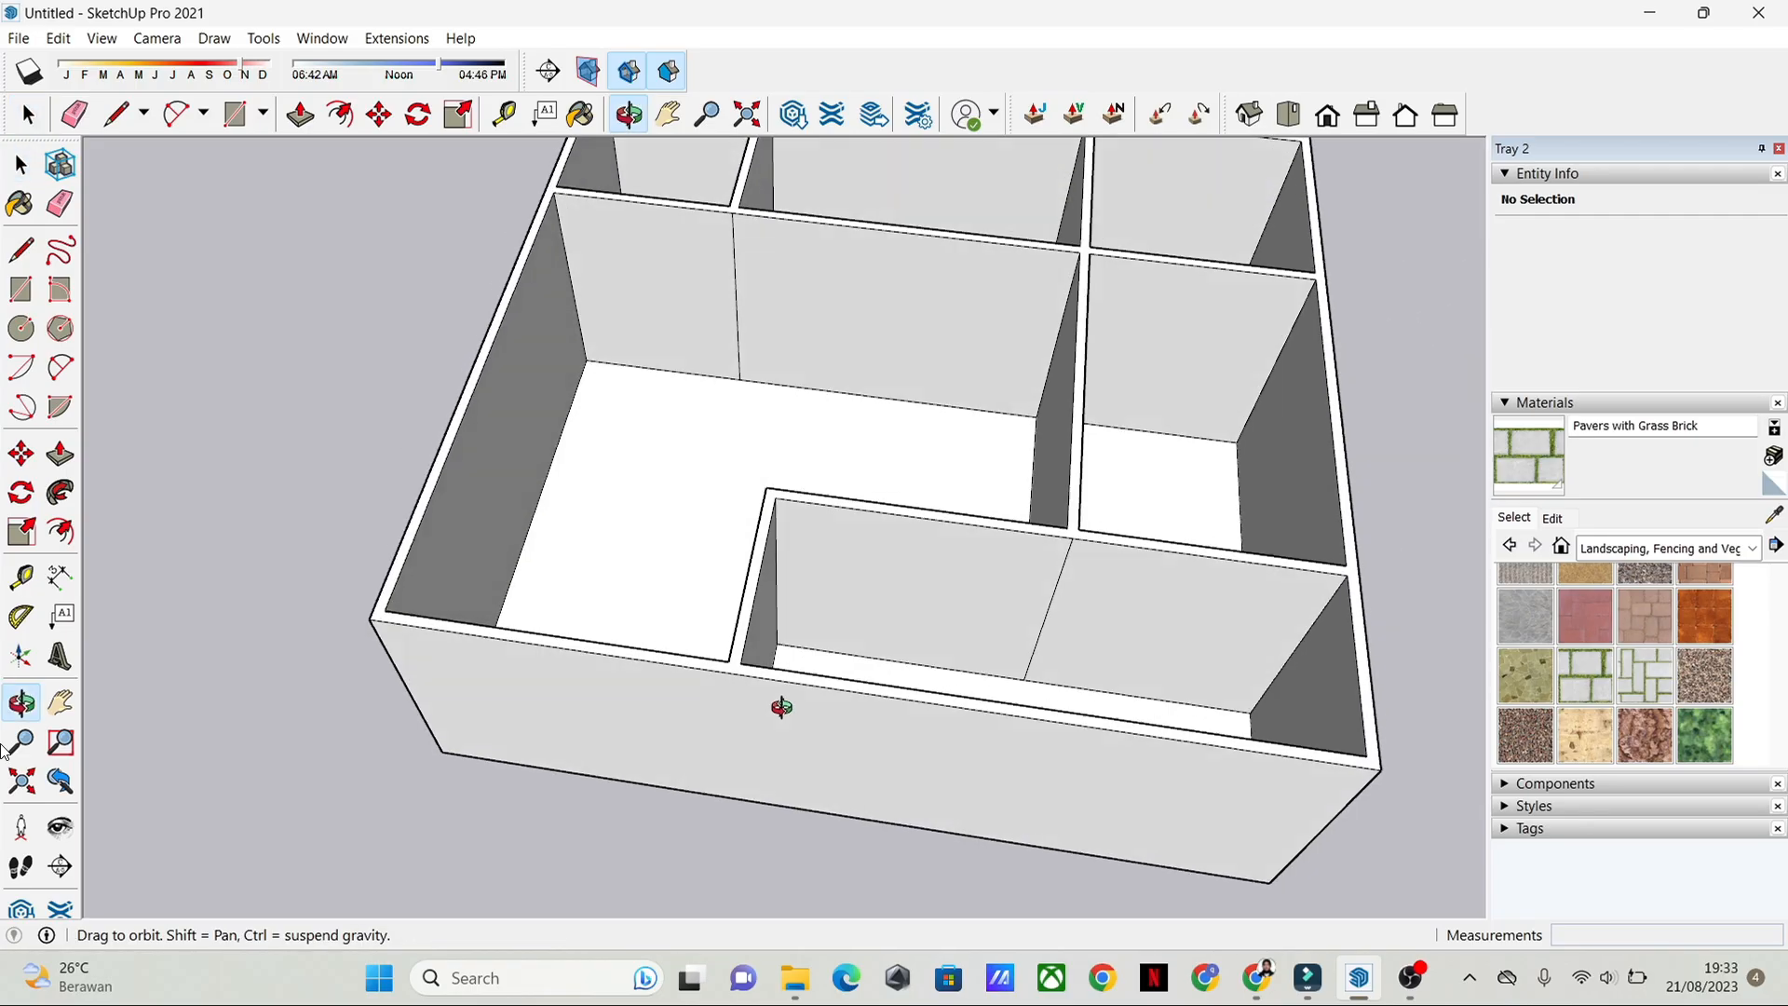
pyautogui.moveTo(1153, 732); pyautogui.dragTo(683, 580, button='middle')
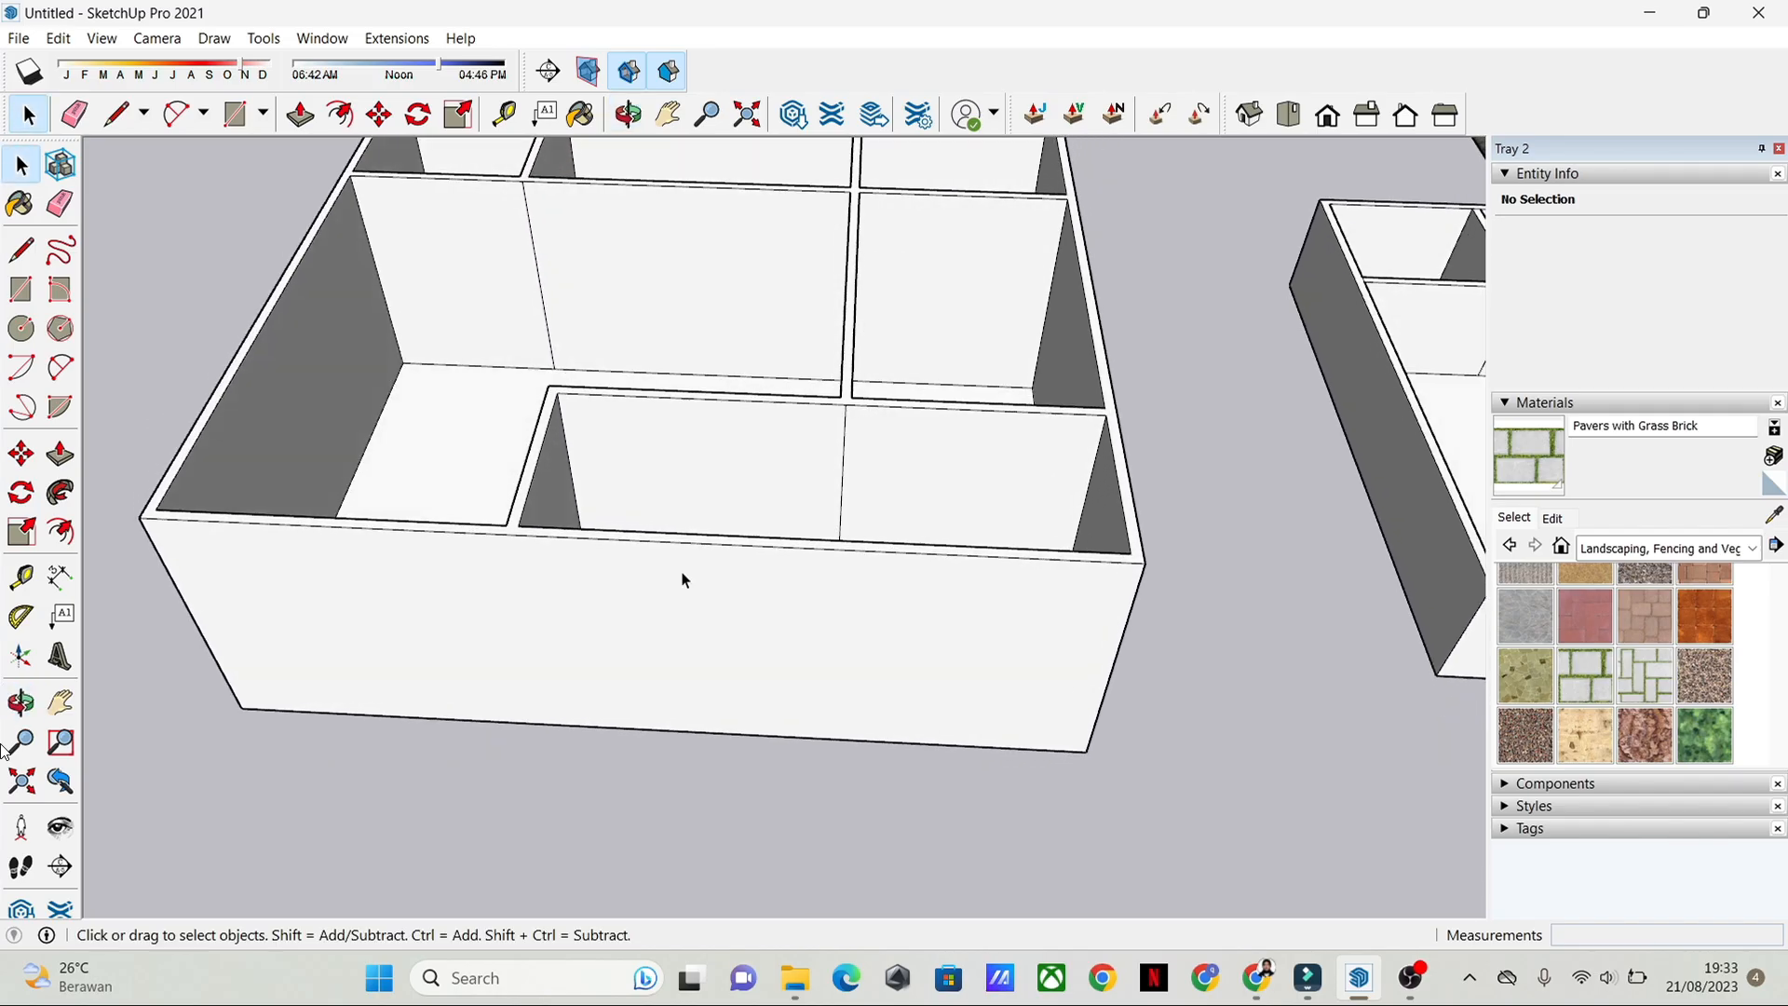
pyautogui.moveTo(914, 545); pyautogui.dragTo(835, 611, button='middle')
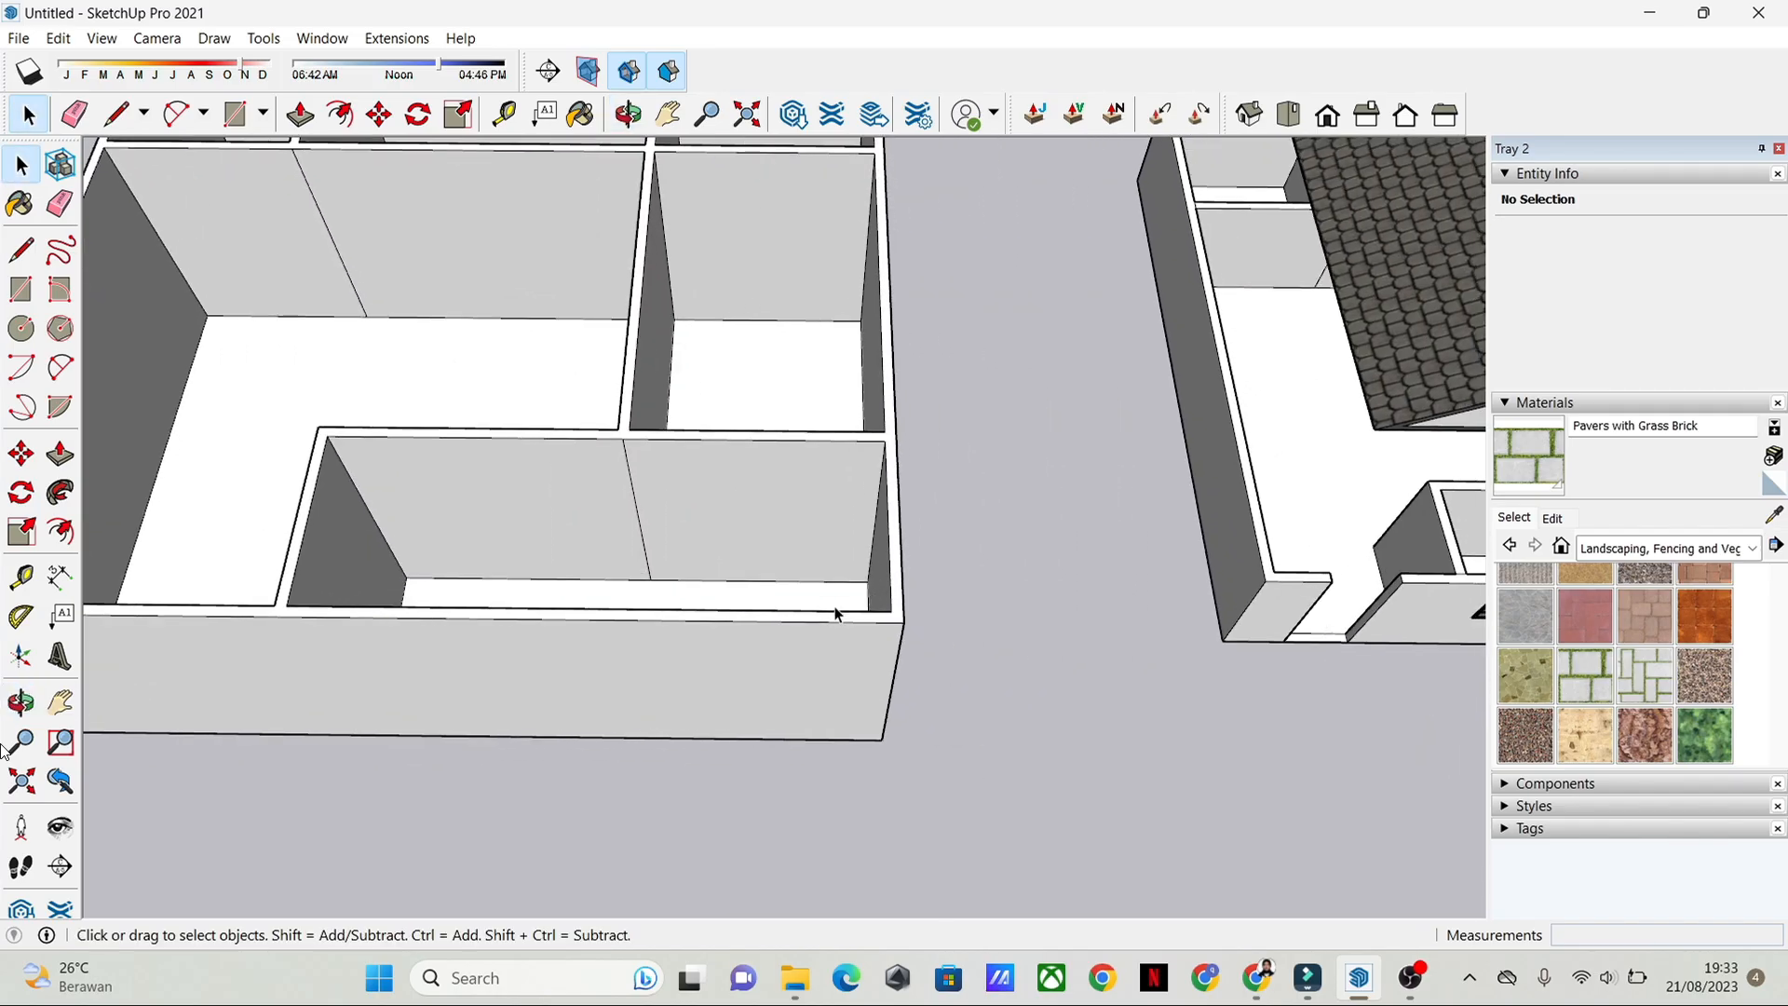
pyautogui.moveTo(688, 622); pyautogui.dragTo(1277, 651, button='middle')
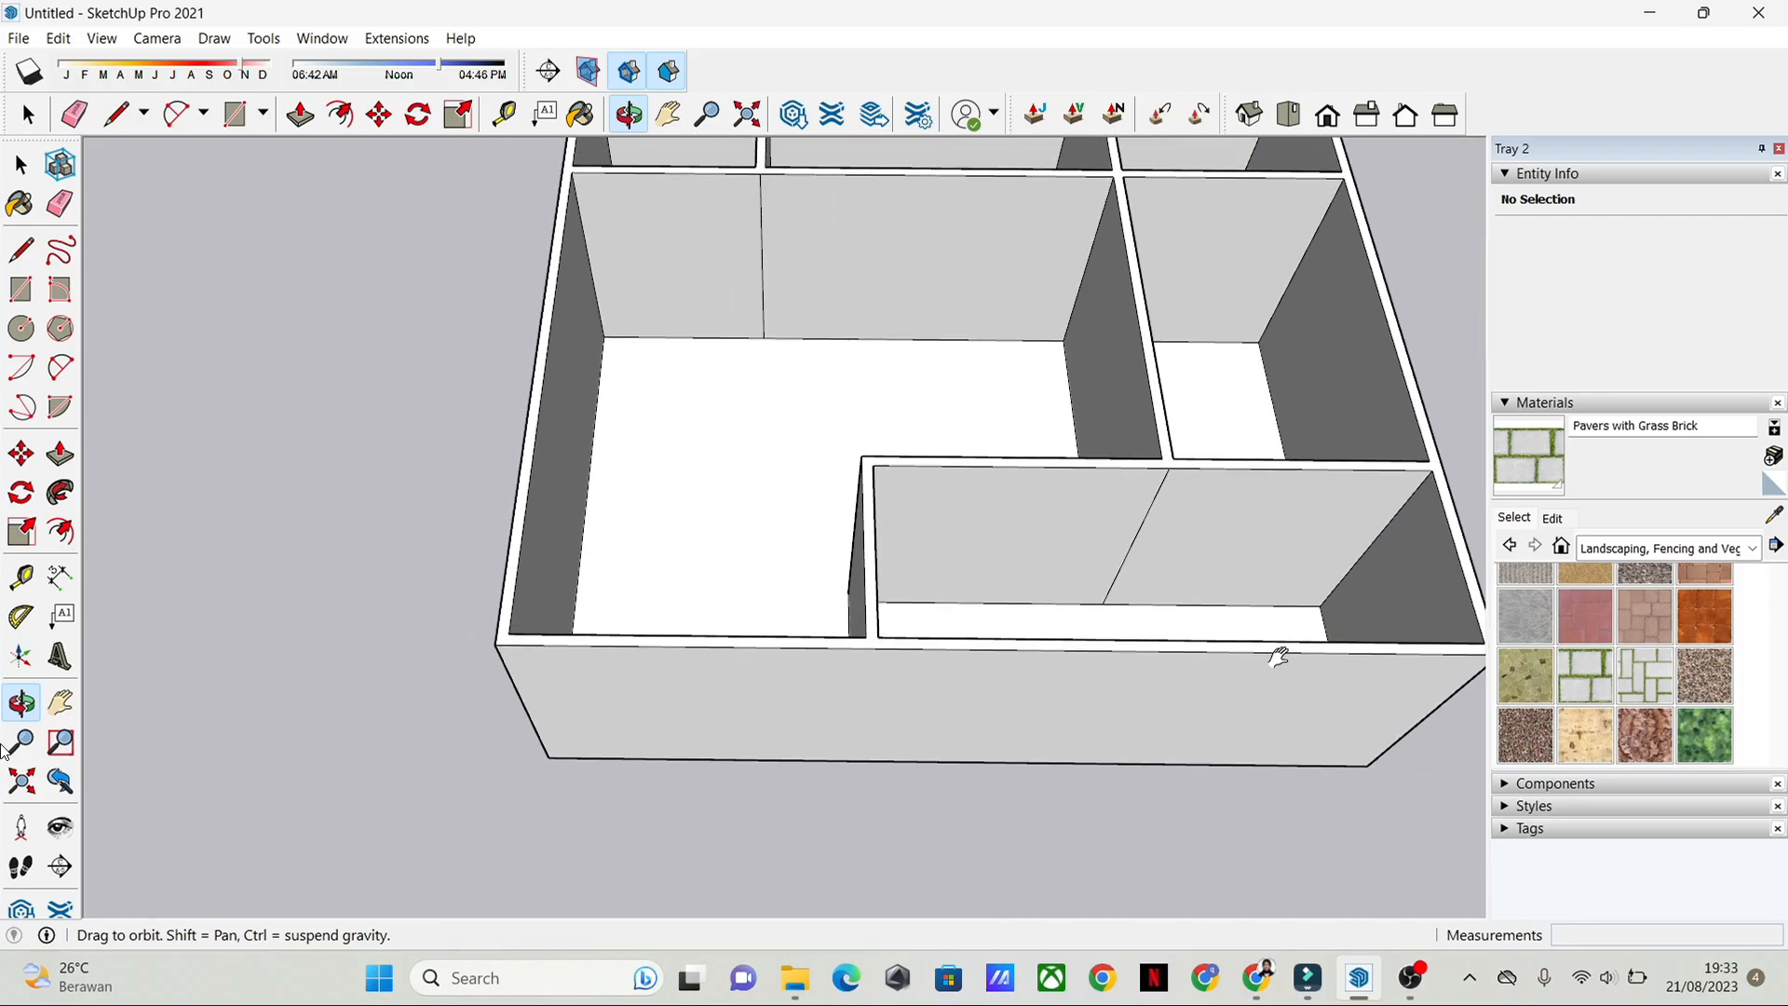
pyautogui.scroll(5, 674, 639)
pyautogui.scroll(-2, 810, 639)
pyautogui.scroll(1, 665, 641)
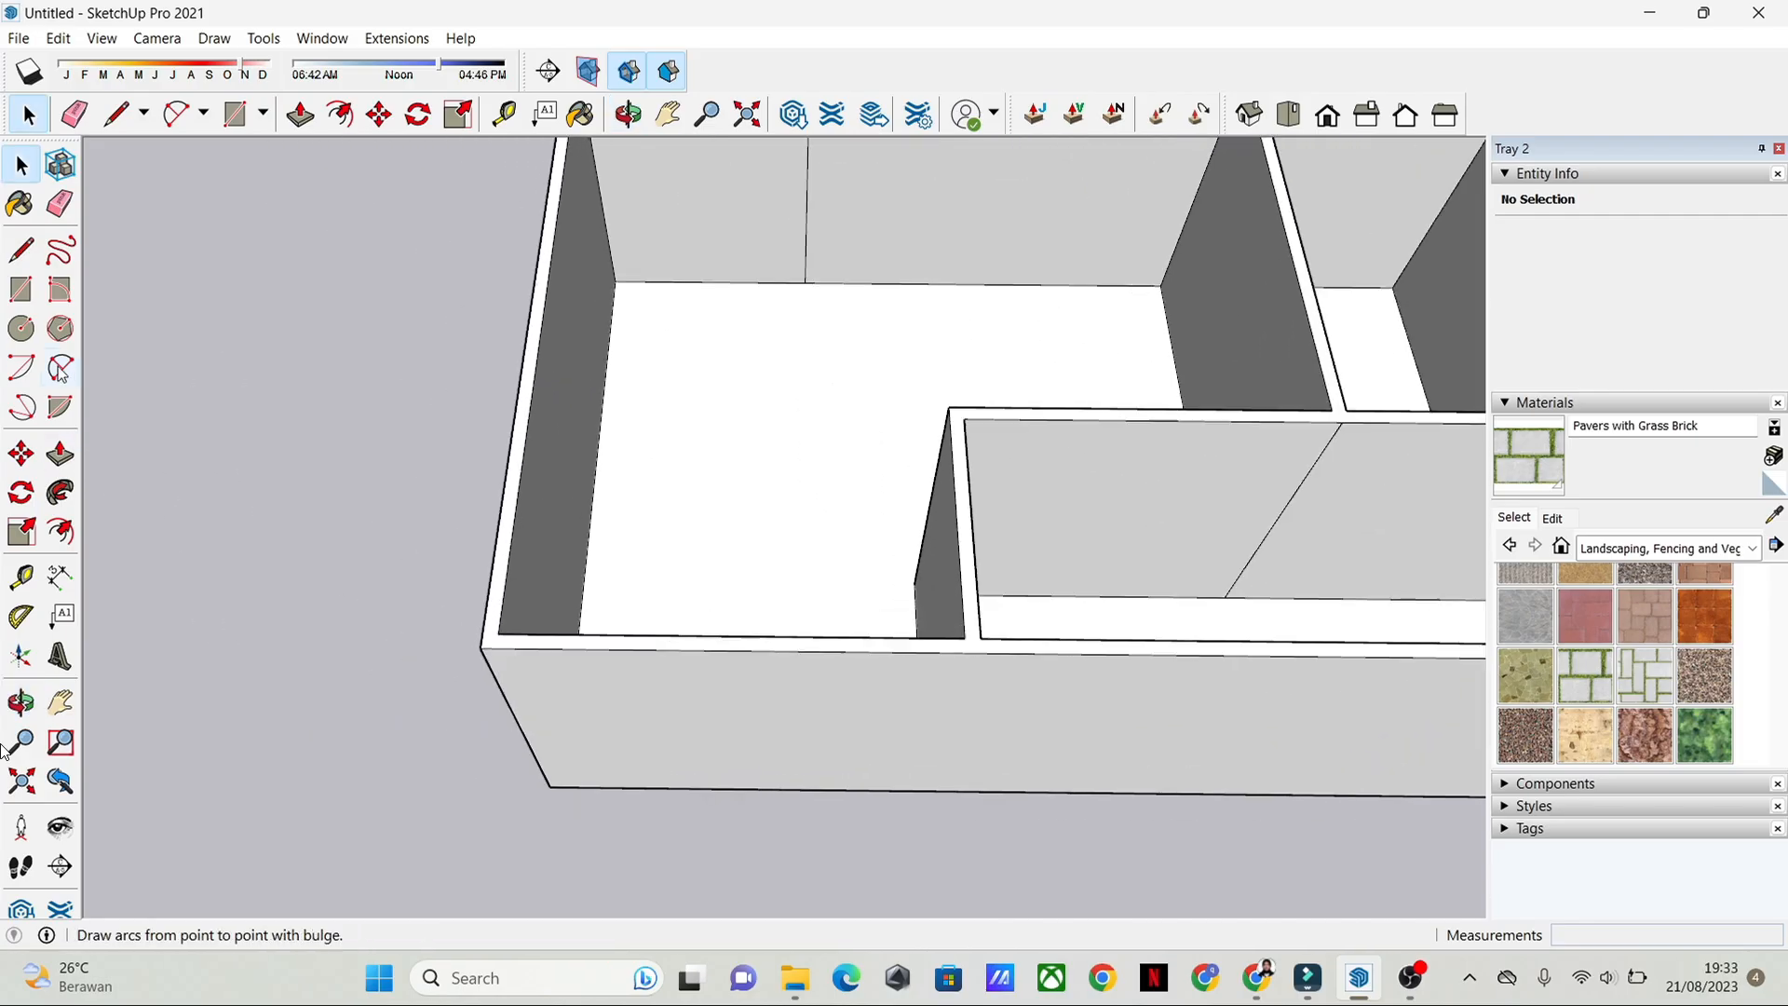
# Step: Draw a 0.15 m line across the top of the front wall at the midpoint of the large room's front edge
pyautogui.click(21, 250)
pyautogui.scroll(3, 712, 652)
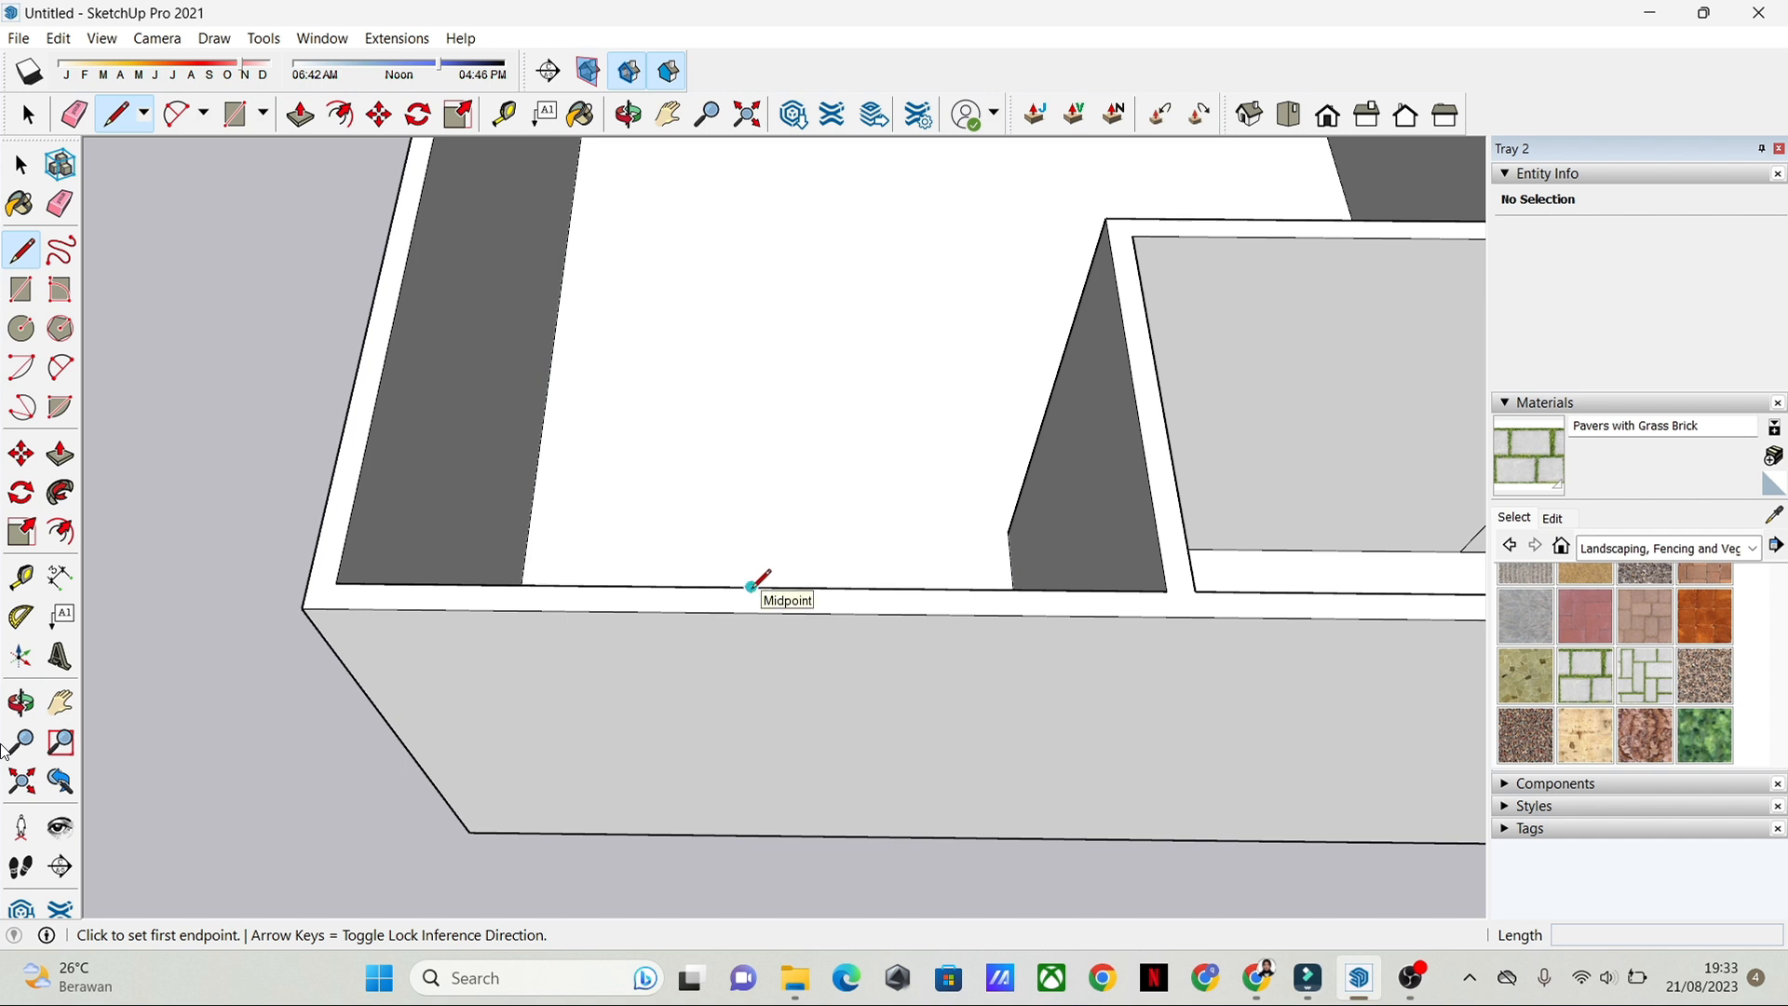
pyautogui.click(751, 586)
pyautogui.scroll(3, 751, 592)
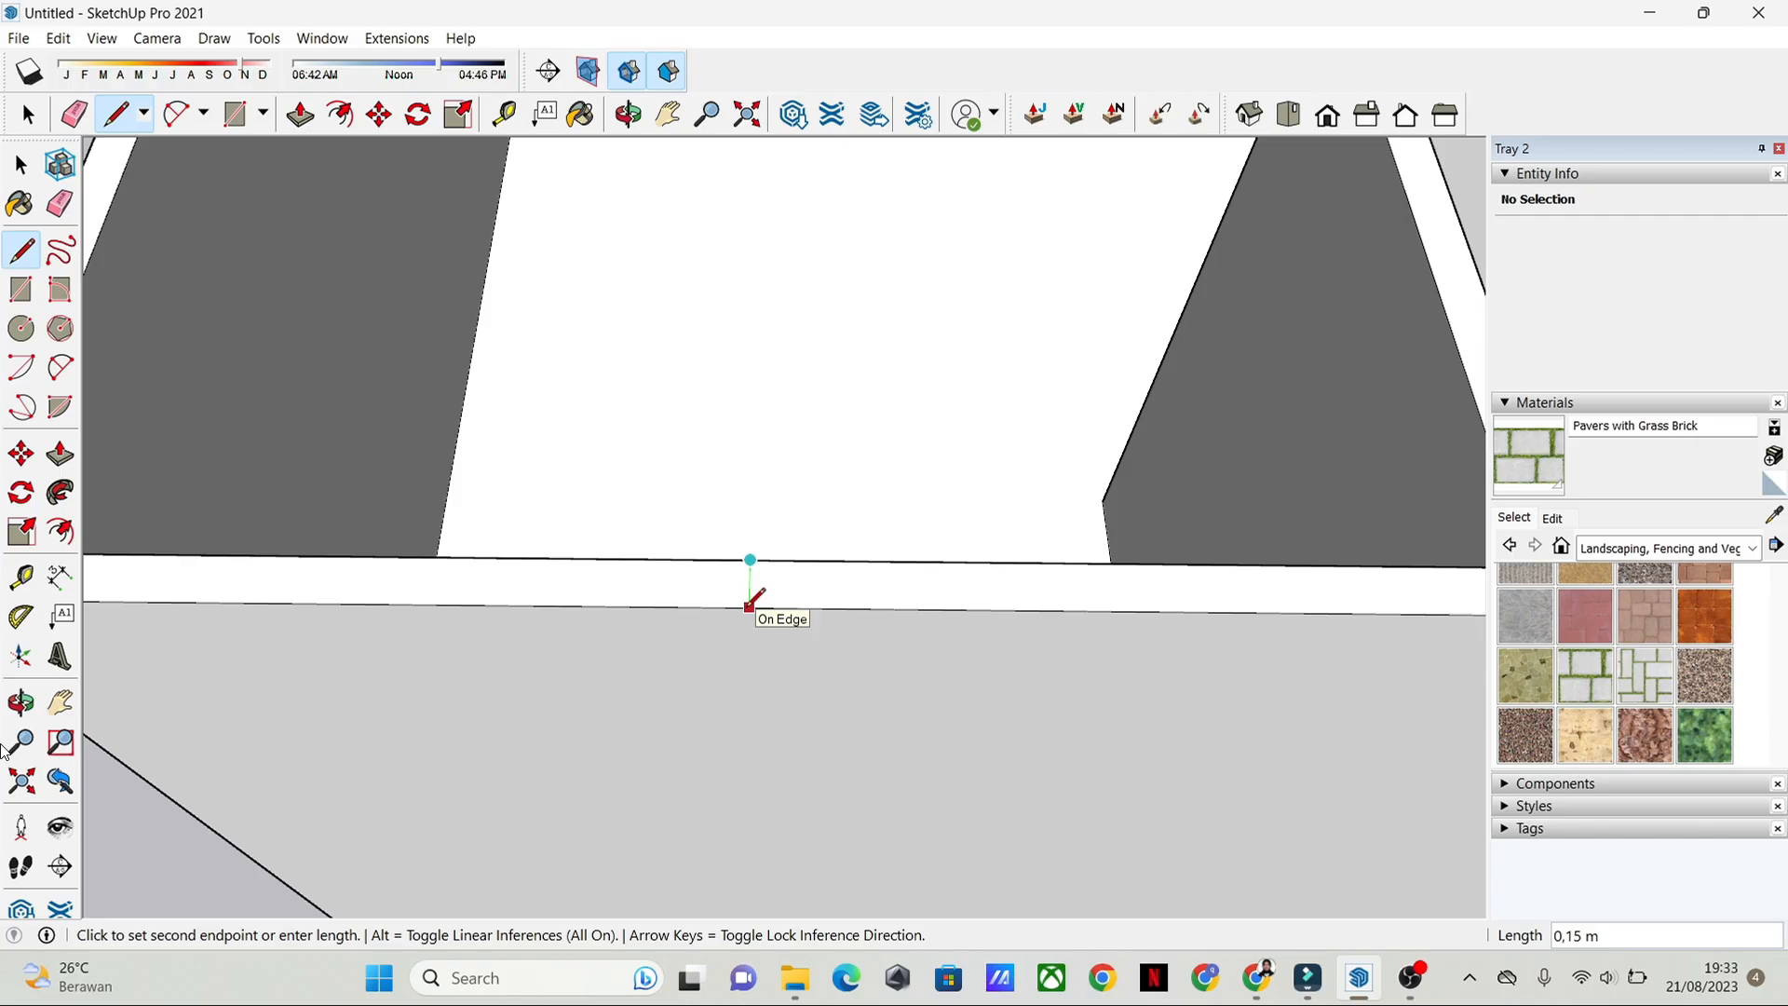
pyautogui.click(751, 607)
pyautogui.press('space')
pyautogui.scroll(-2, 771, 524)
pyautogui.scroll(2, 773, 526)
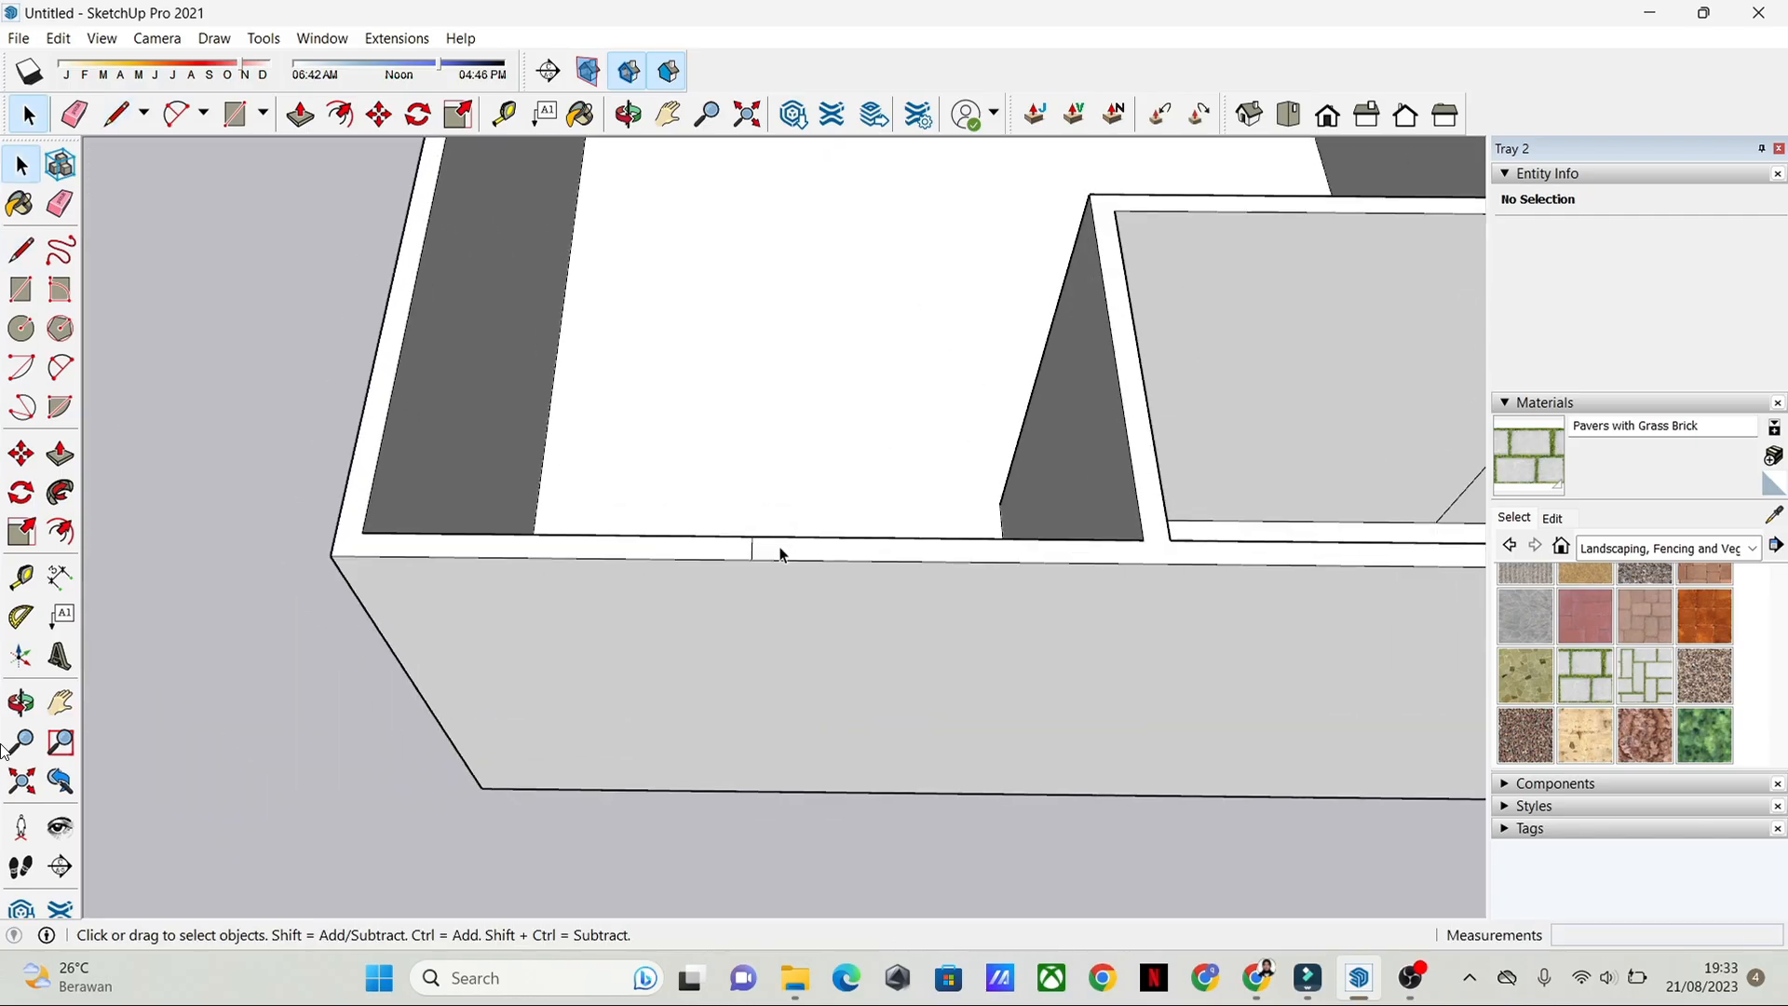
# Step: Draw a 1 m line leftward from the midpoint mark along the inner top edge of the front wall
pyautogui.press('l')
pyautogui.scroll(2, 729, 564)
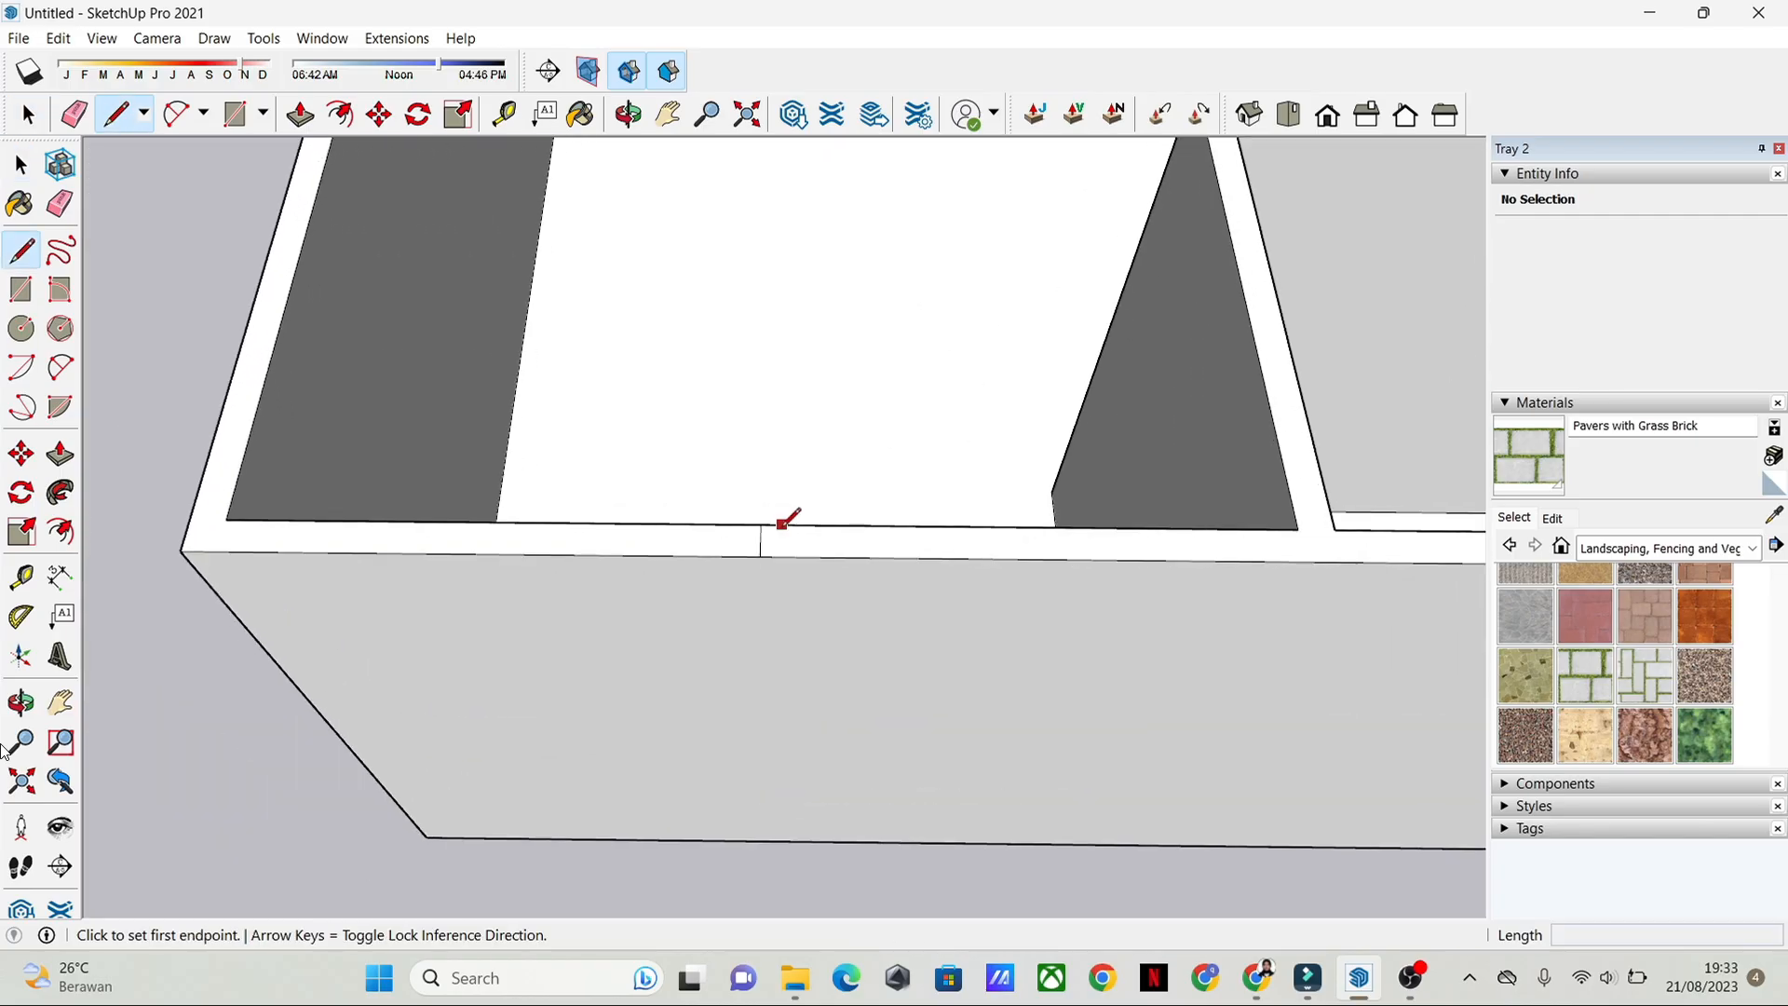
pyautogui.scroll(2, 767, 506)
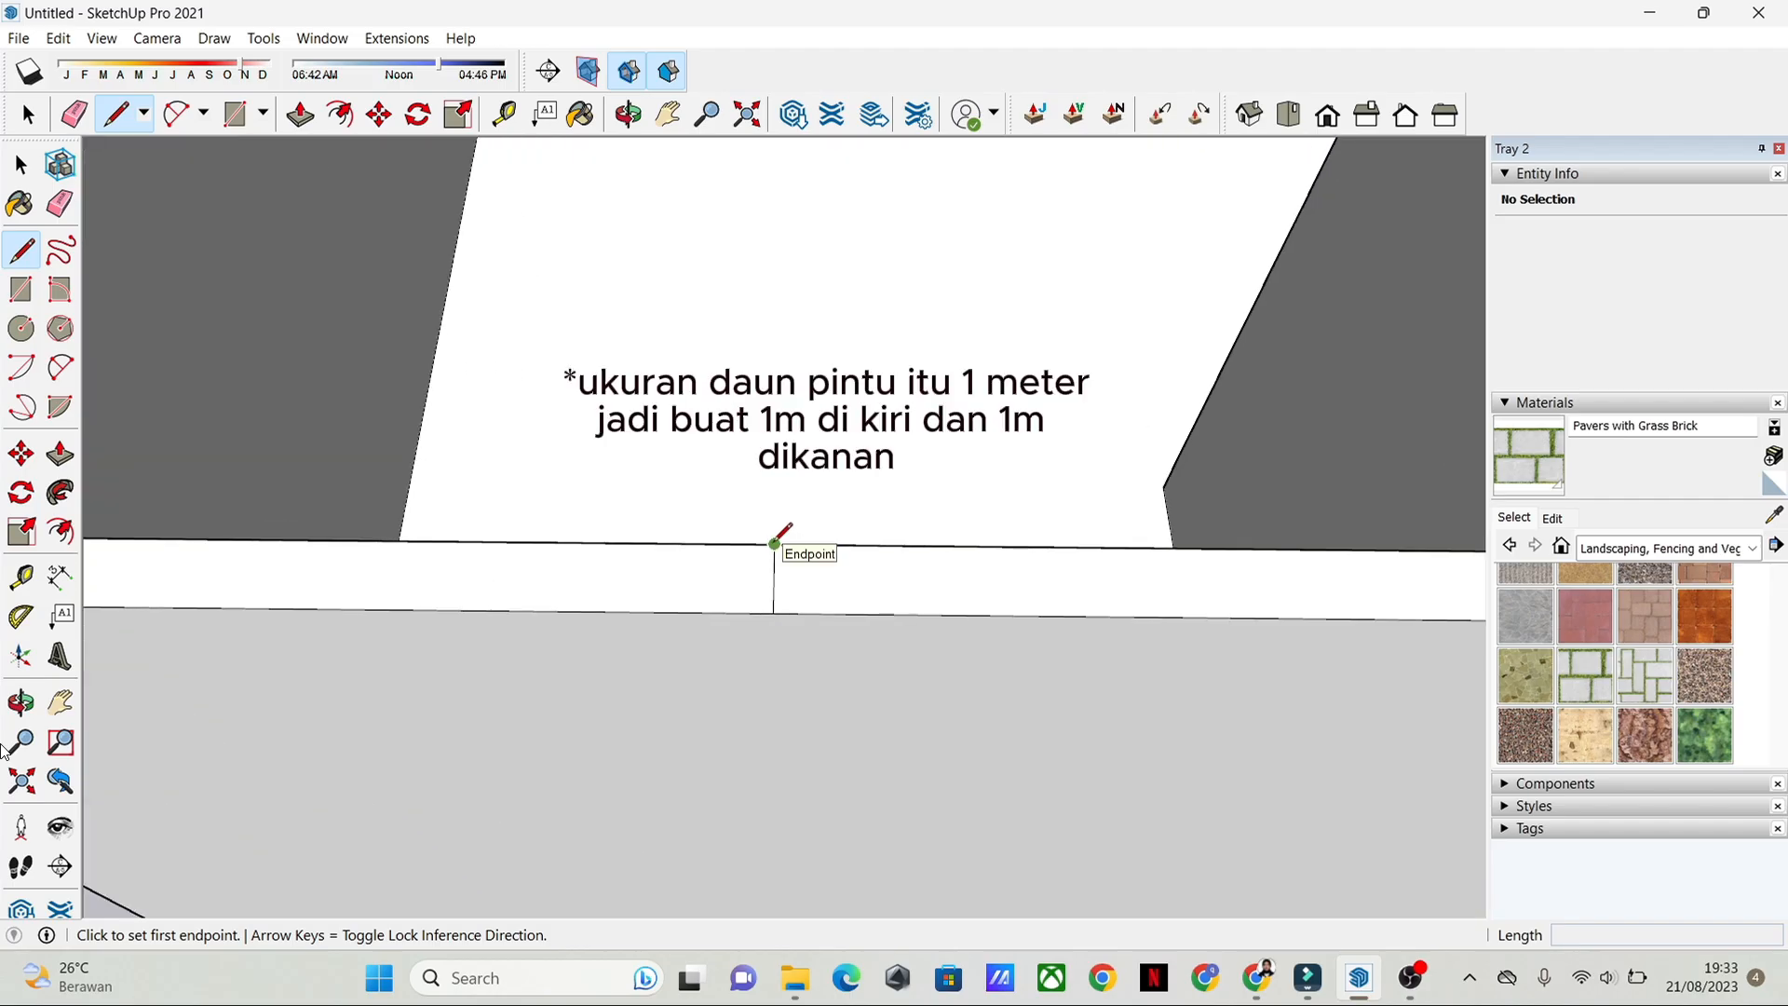
pyautogui.click(774, 543)
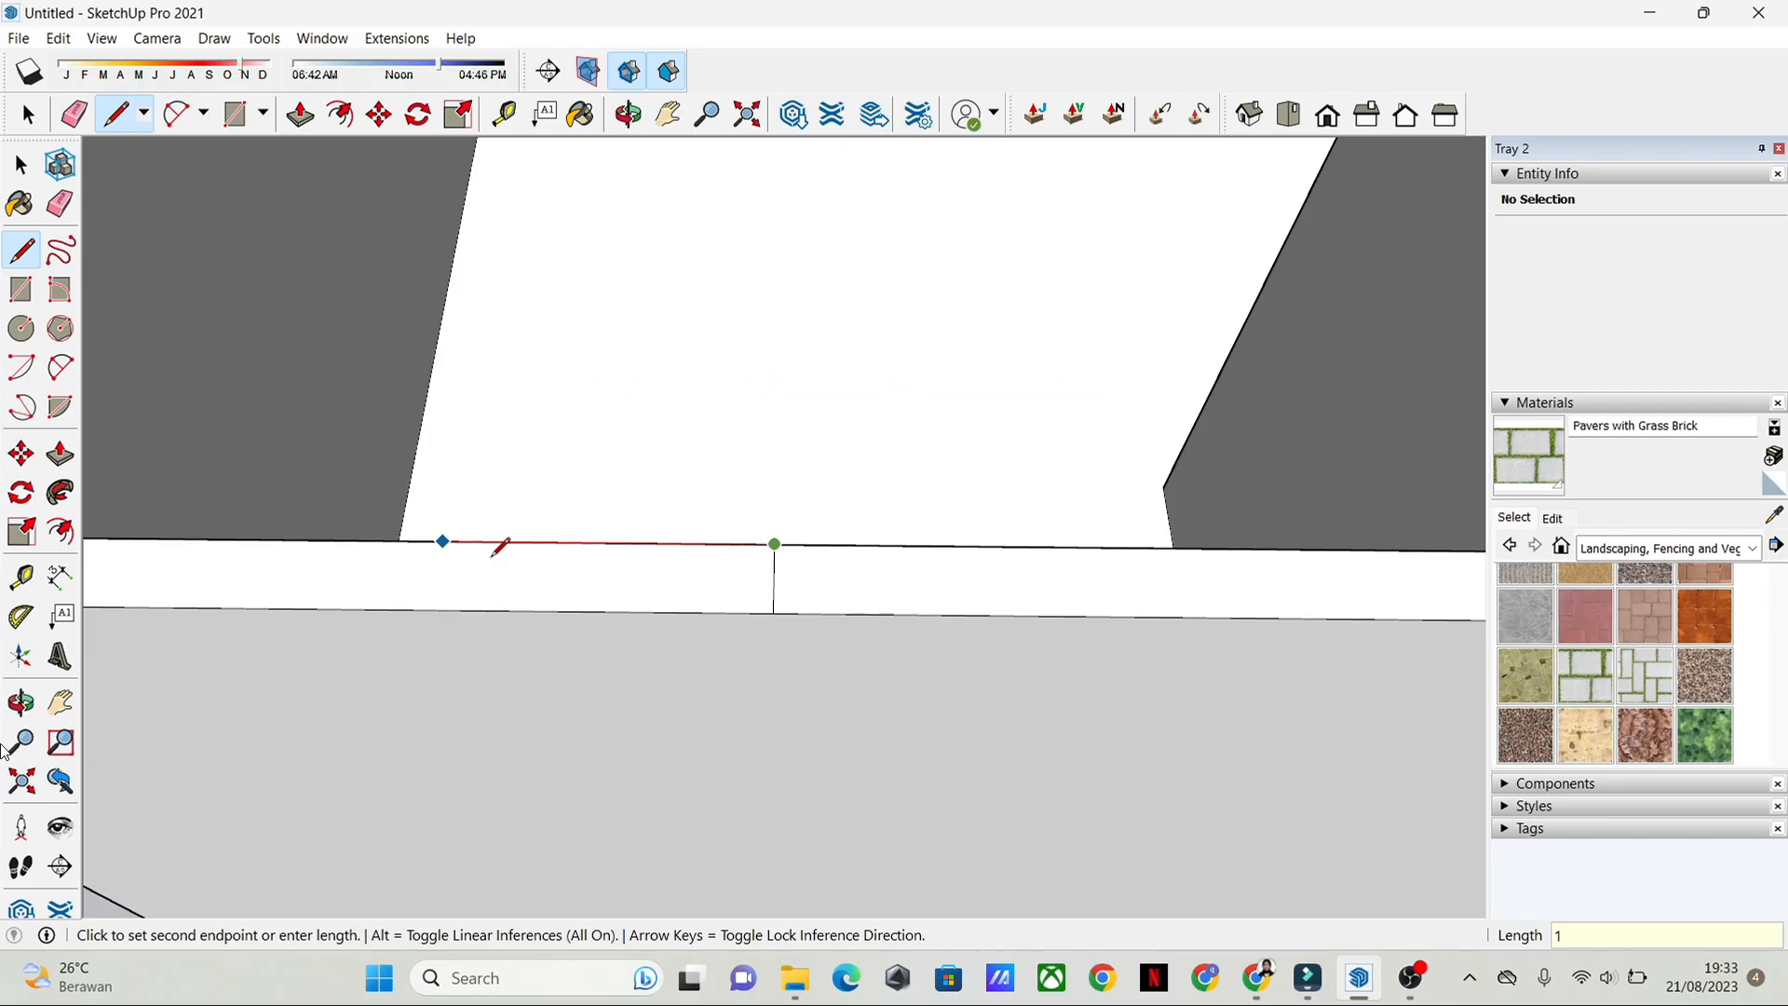
pyautogui.click(429, 540)
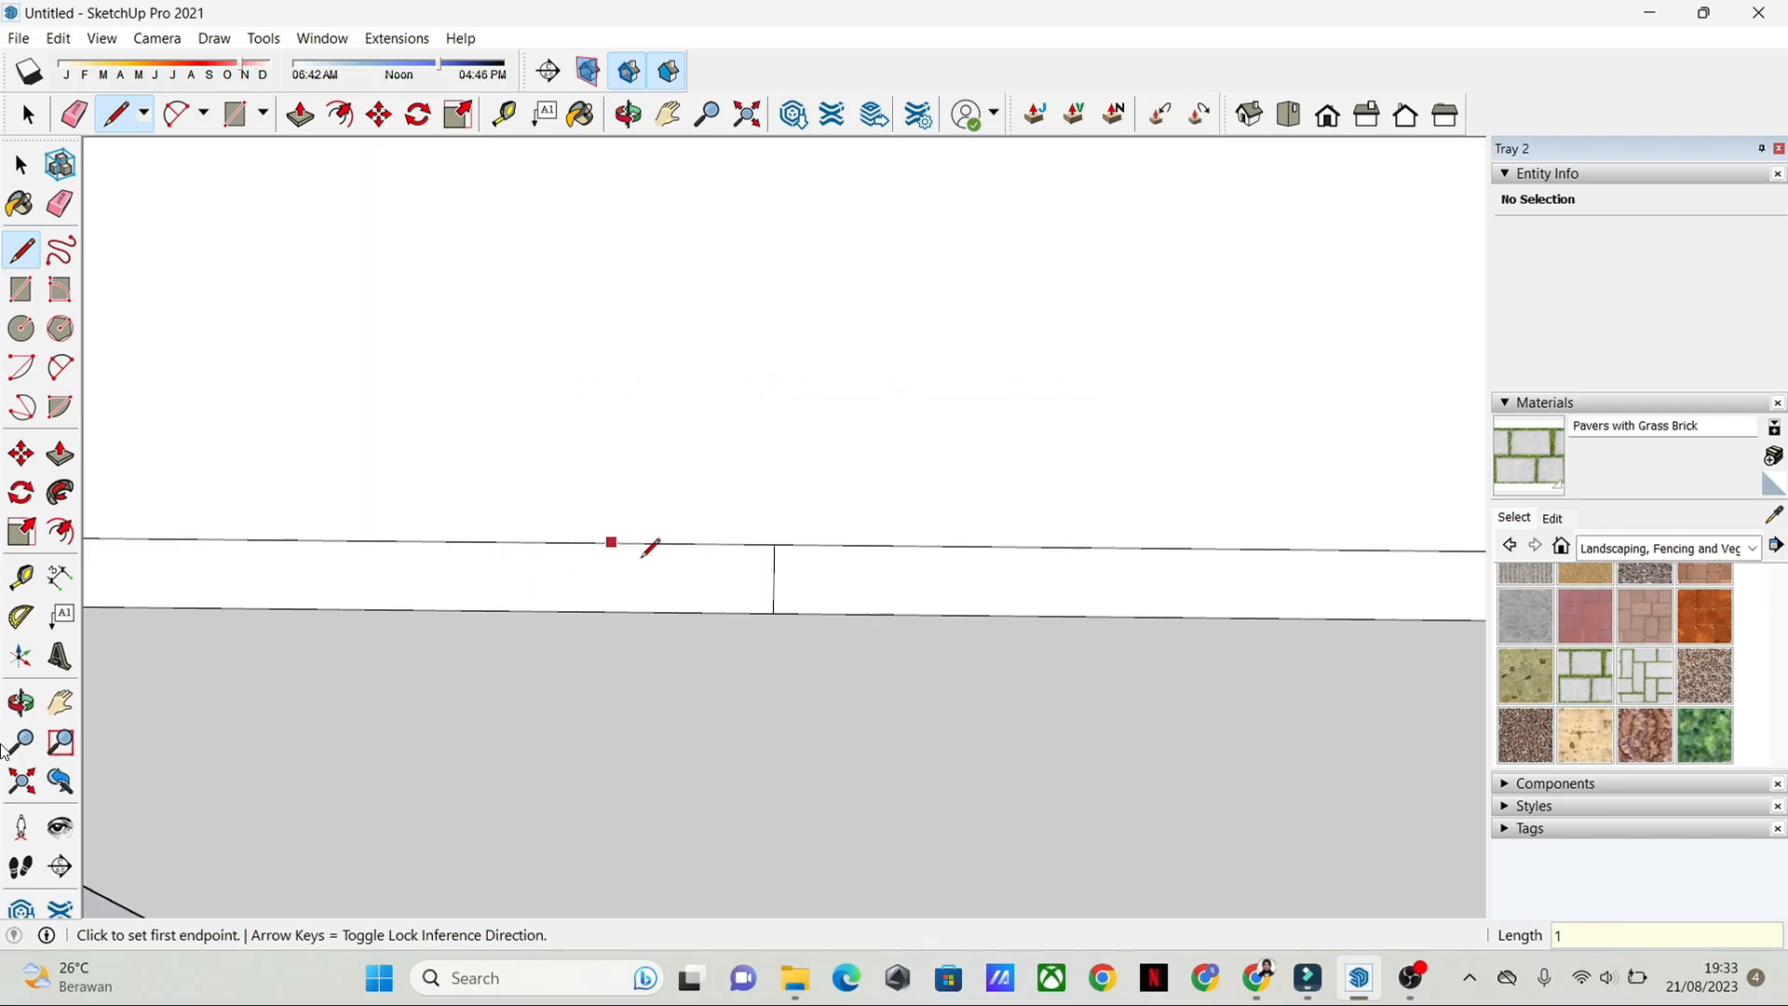
pyautogui.moveTo(652, 545); pyautogui.dragTo(701, 510, button='middle')
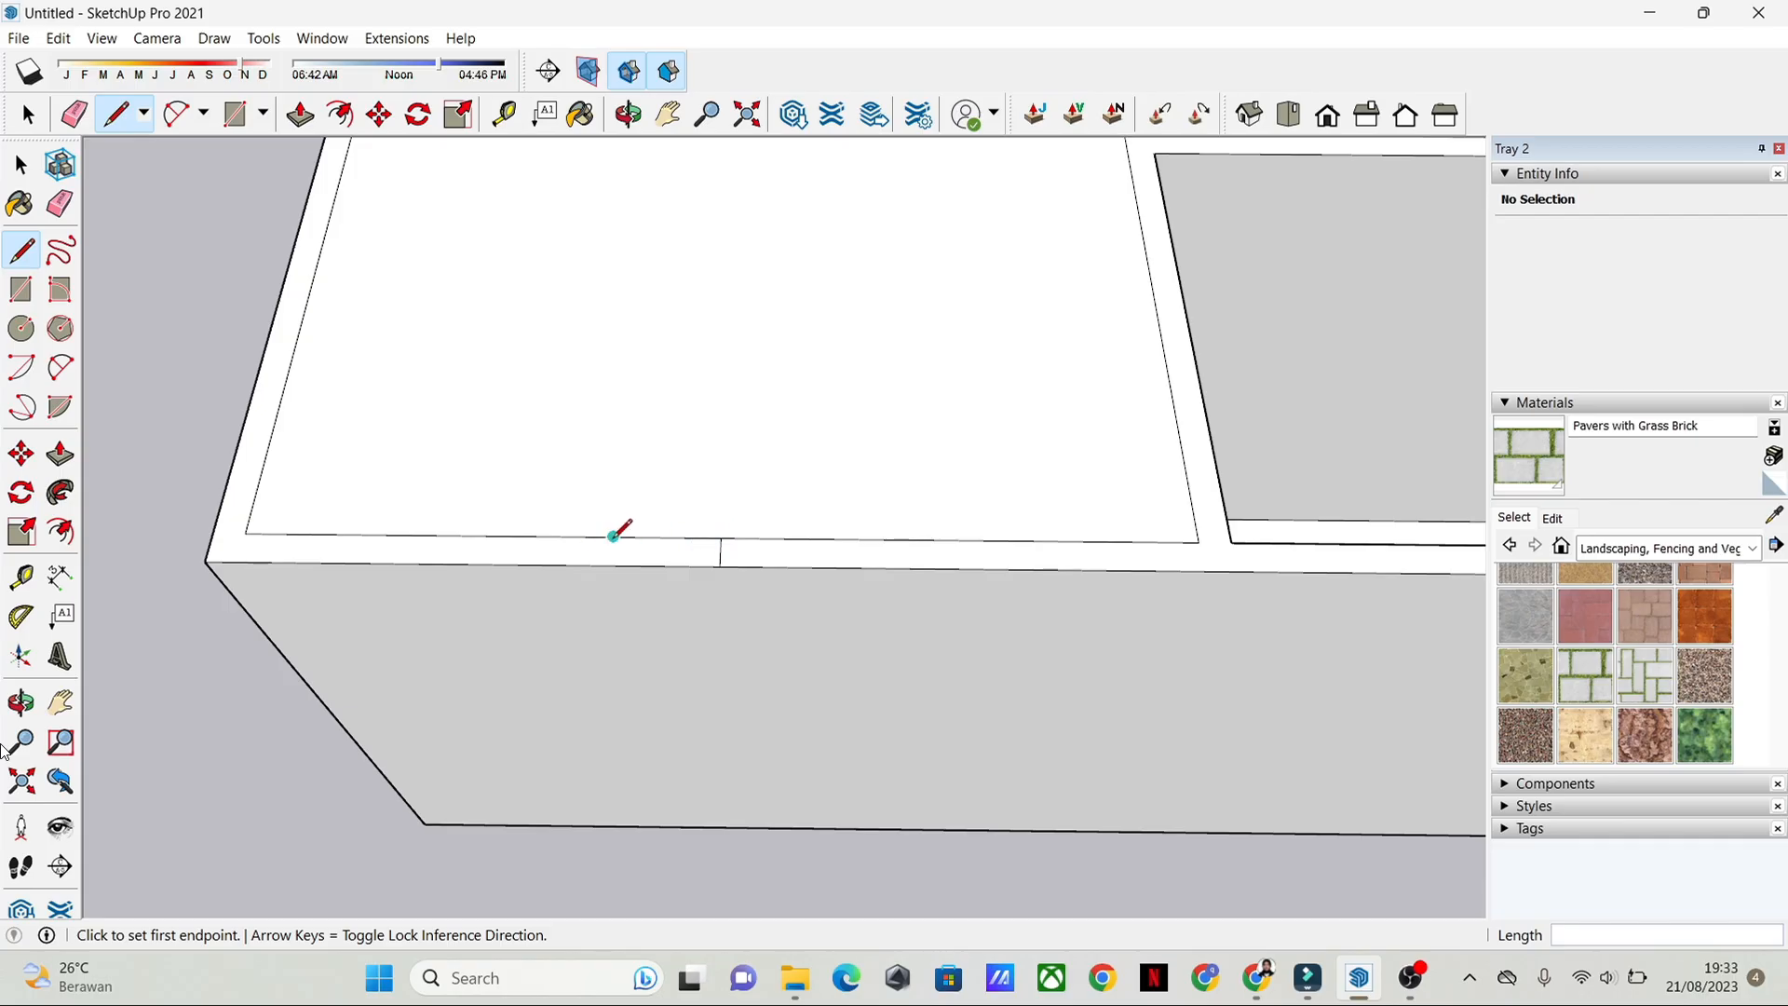
# Step: Draw a line across the front wall's top from the end of the 1 m segment to the outer edge
pyautogui.click(507, 533)
pyautogui.click(500, 564)
pyautogui.press('space')
pyautogui.scroll(3, 723, 544)
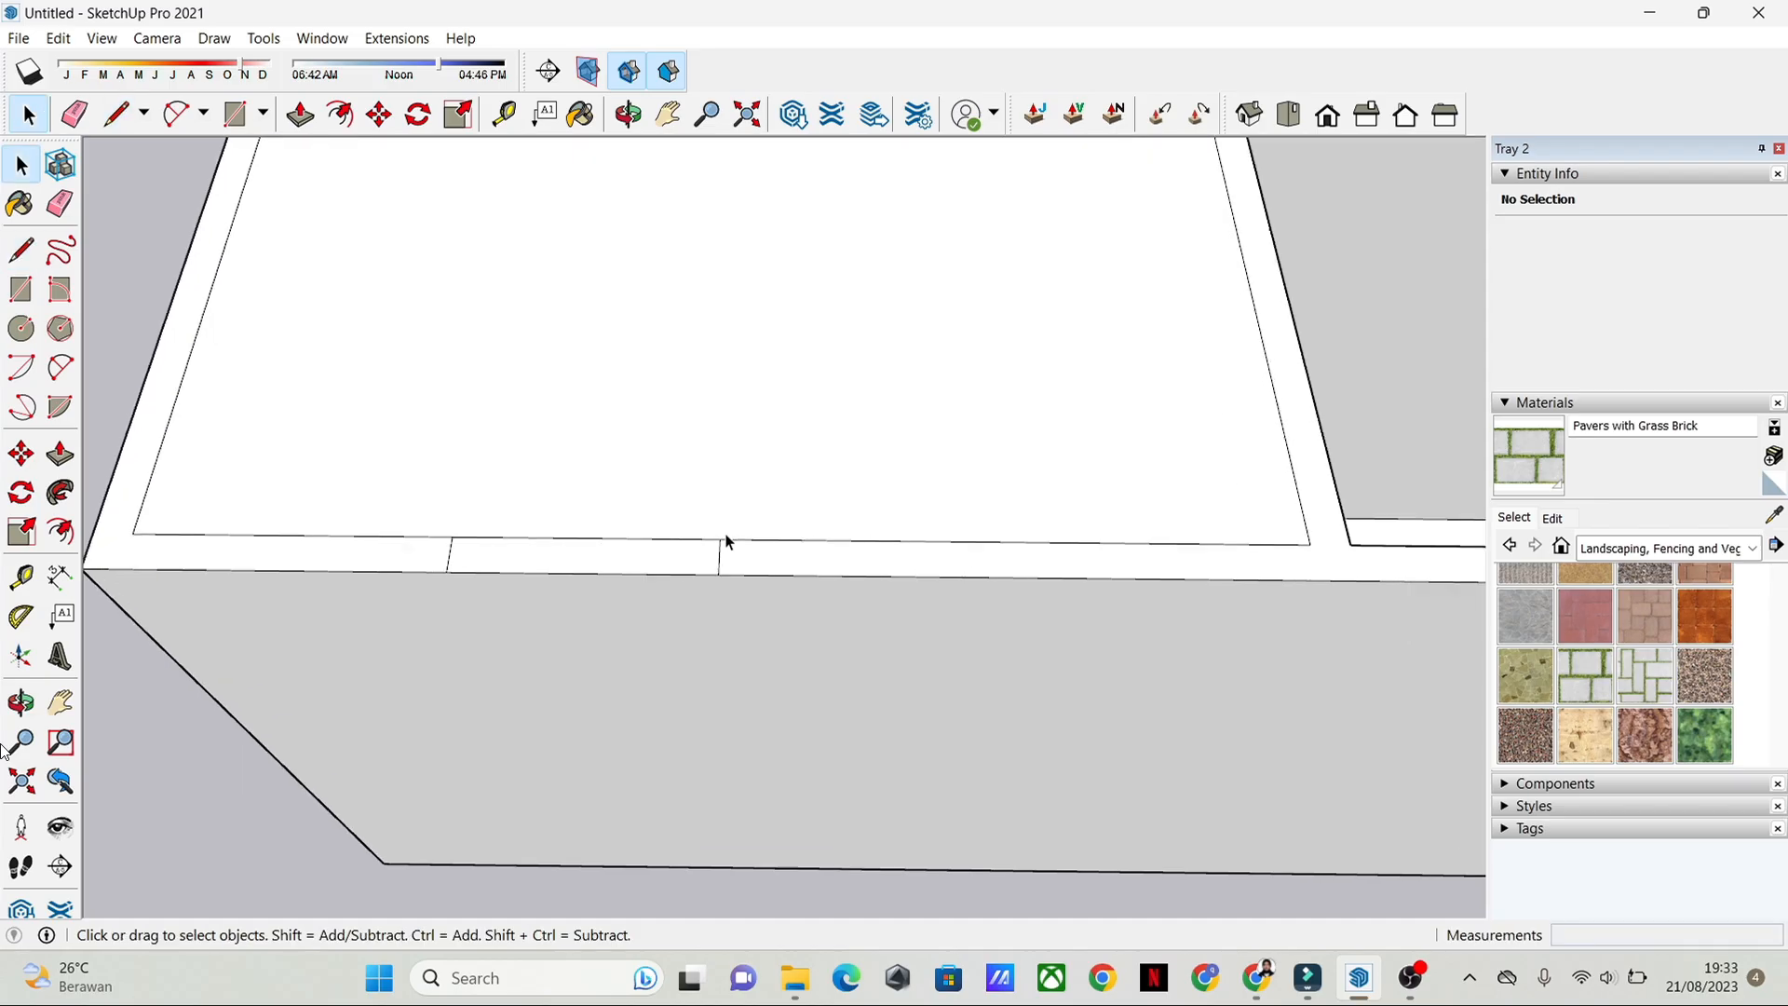
pyautogui.press('l')
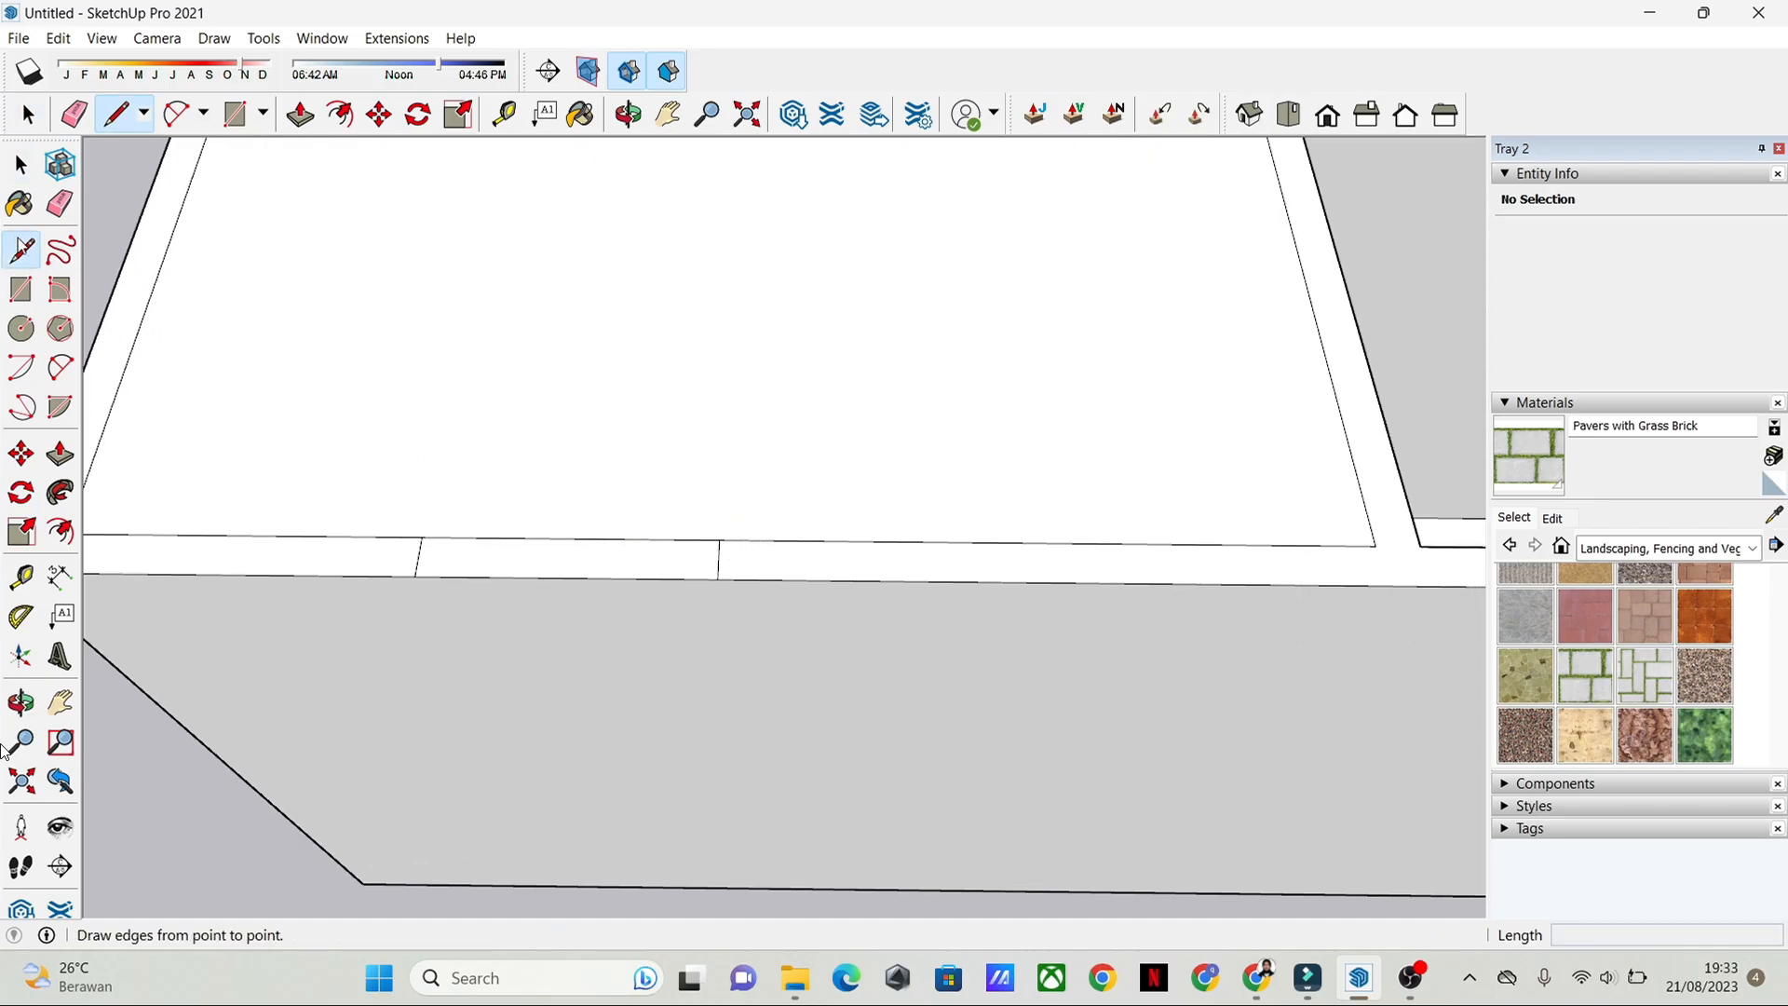
# Step: Draw a 1 m line rightward from the midpoint mark along the front wall's inner top edge, and close it across to the outer edge
pyautogui.click(719, 540)
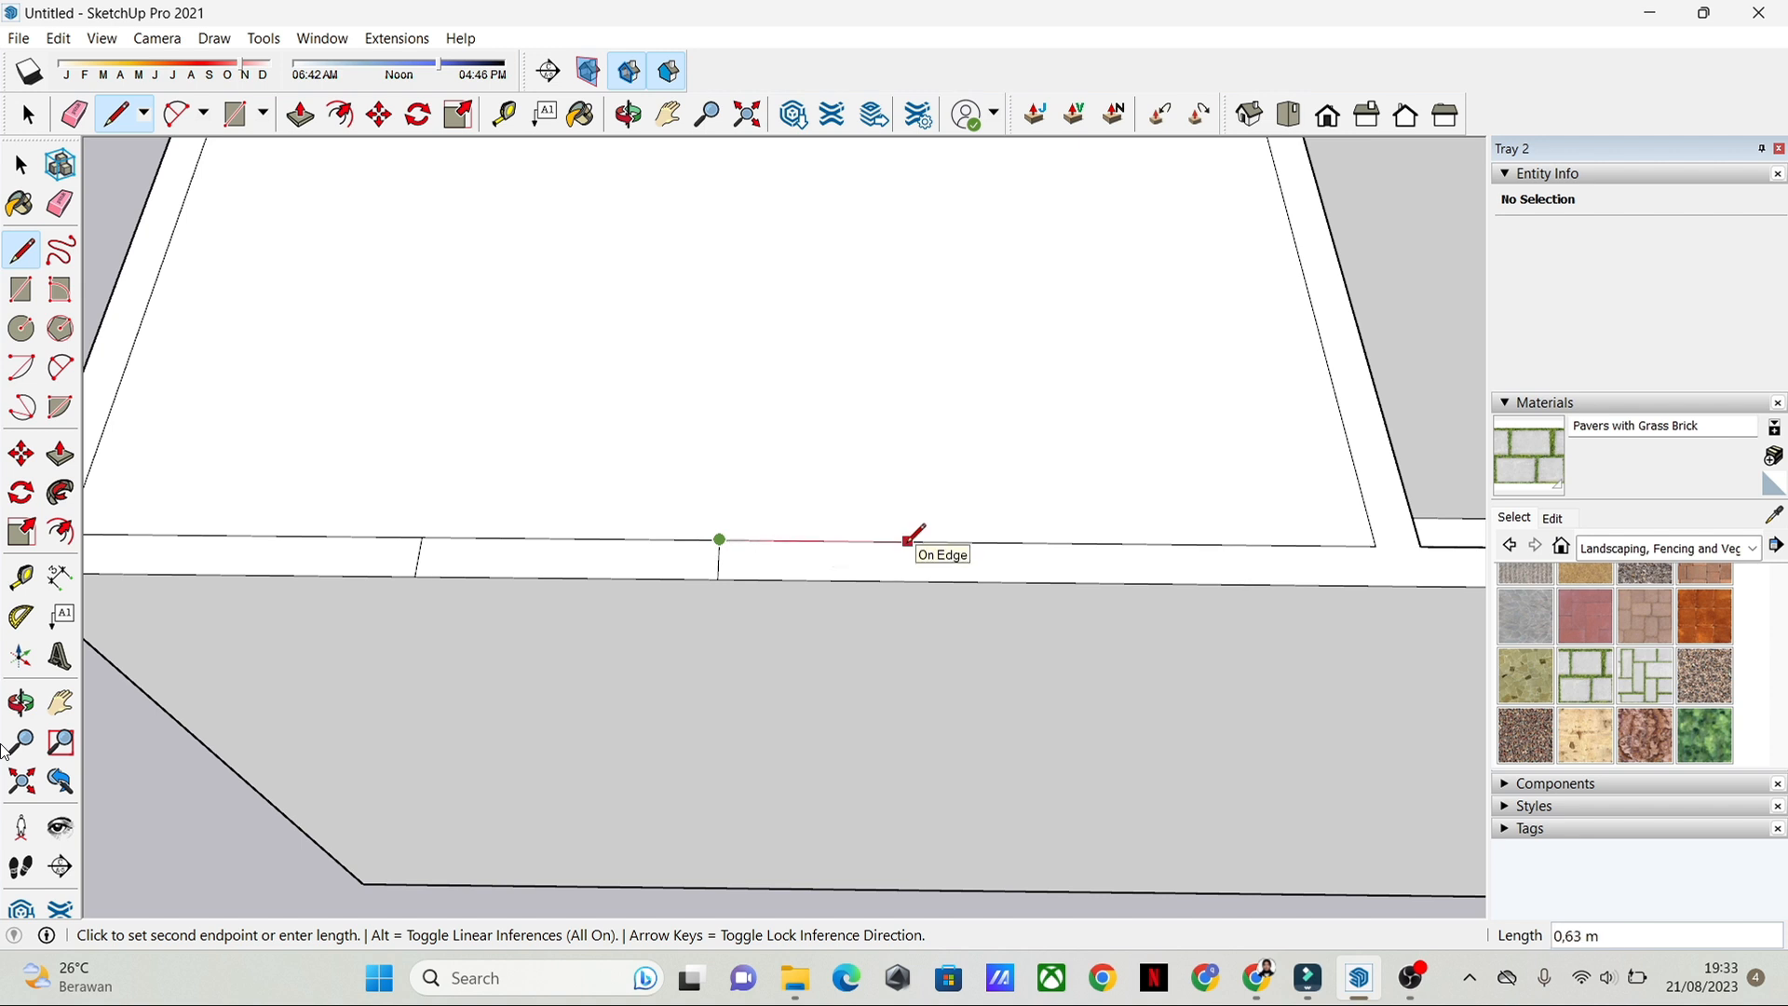
pyautogui.press('Return')
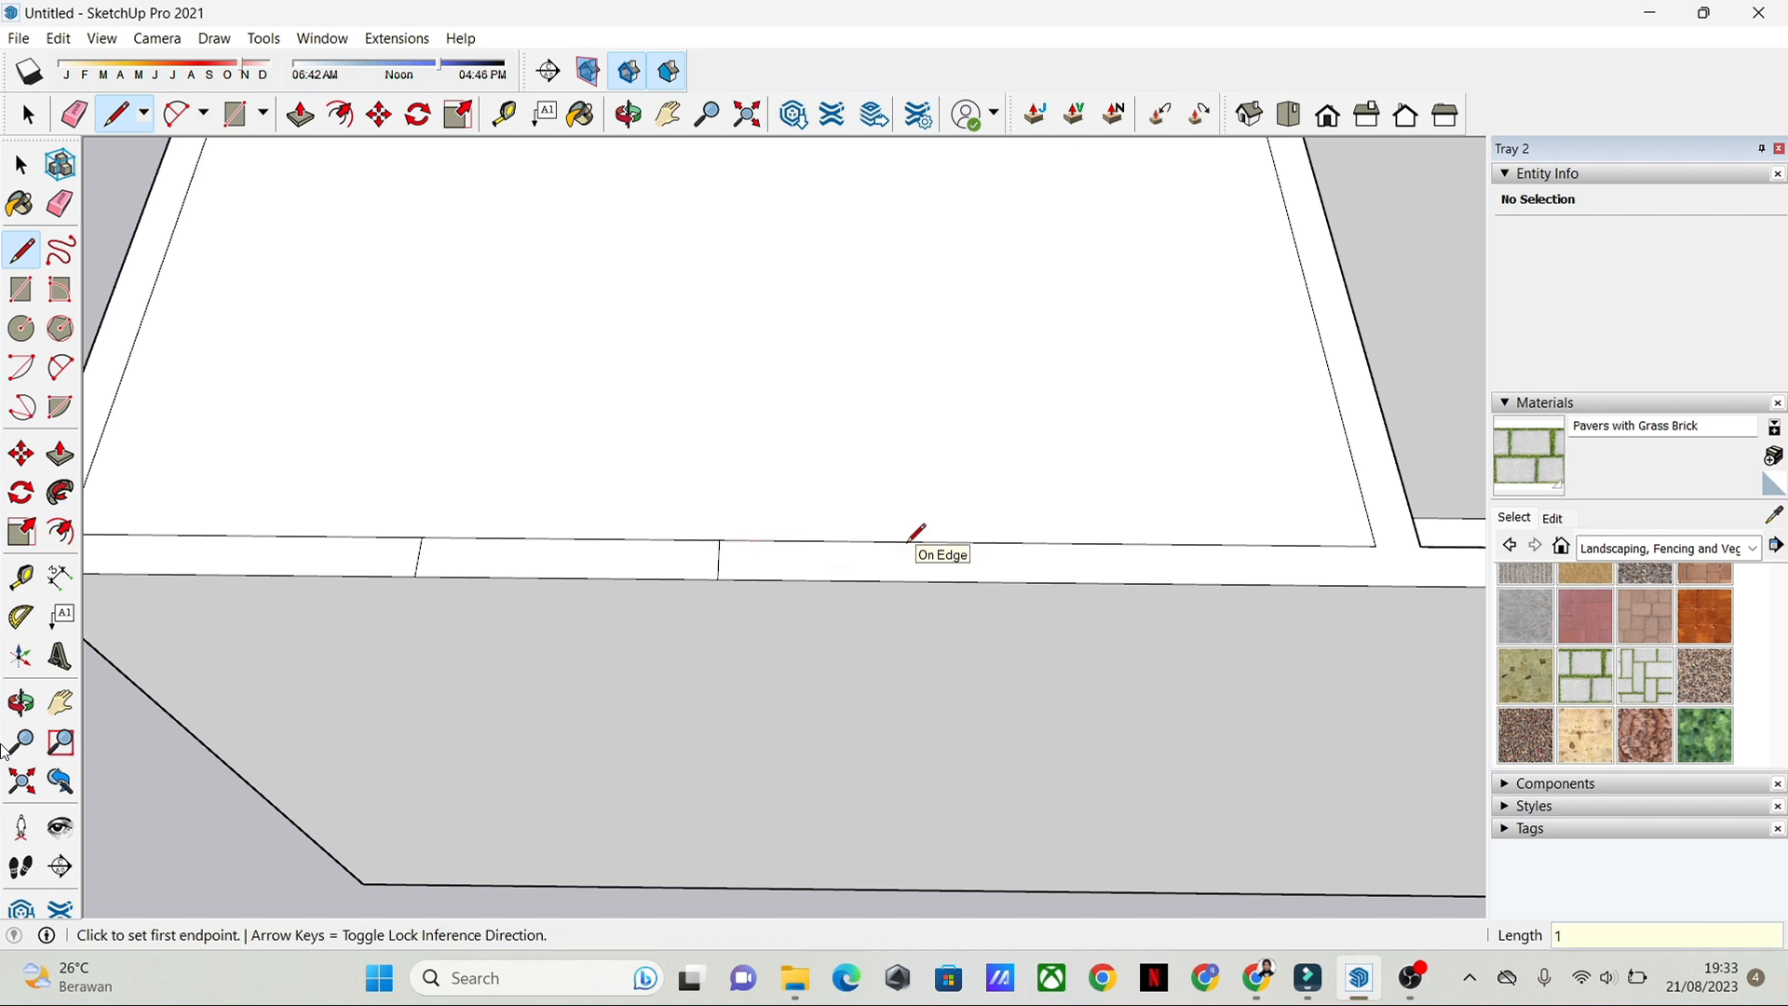
pyautogui.click(1017, 539)
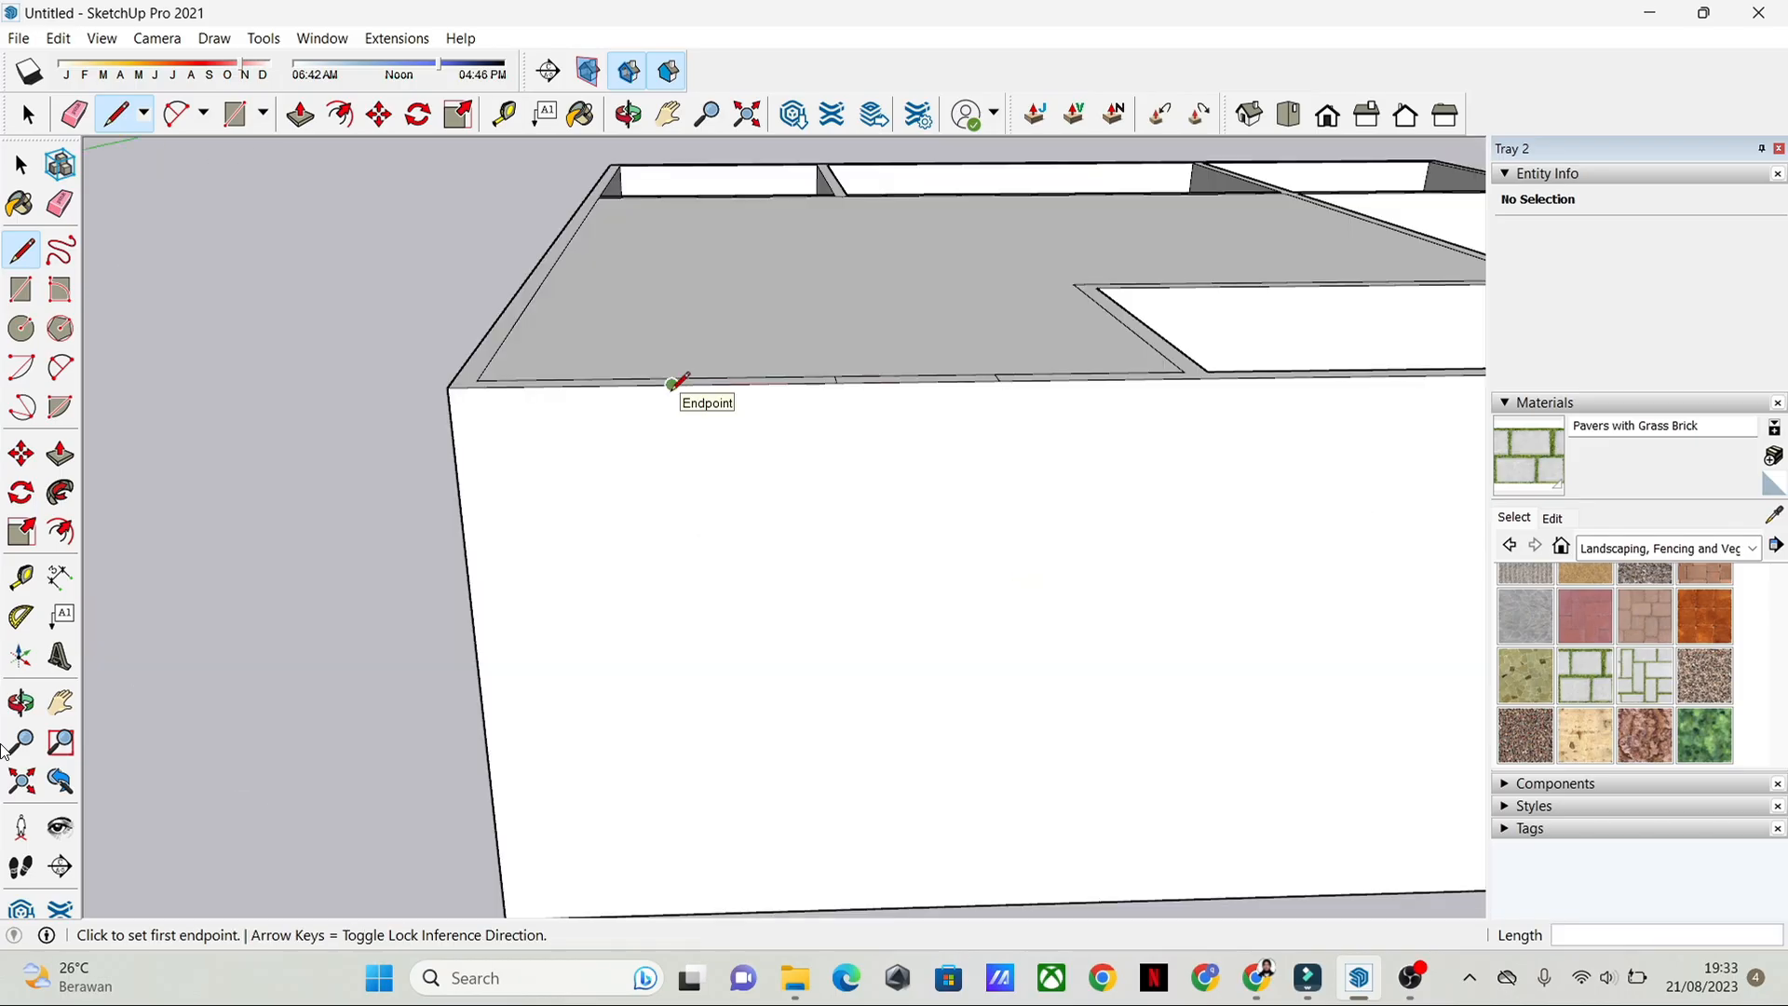
# Step: Draw two vertical lines down the outer face of the front wall, from the two door-width marks to the wall's base
pyautogui.click(673, 381)
pyautogui.moveTo(710, 731); pyautogui.dragTo(704, 580, button='middle')
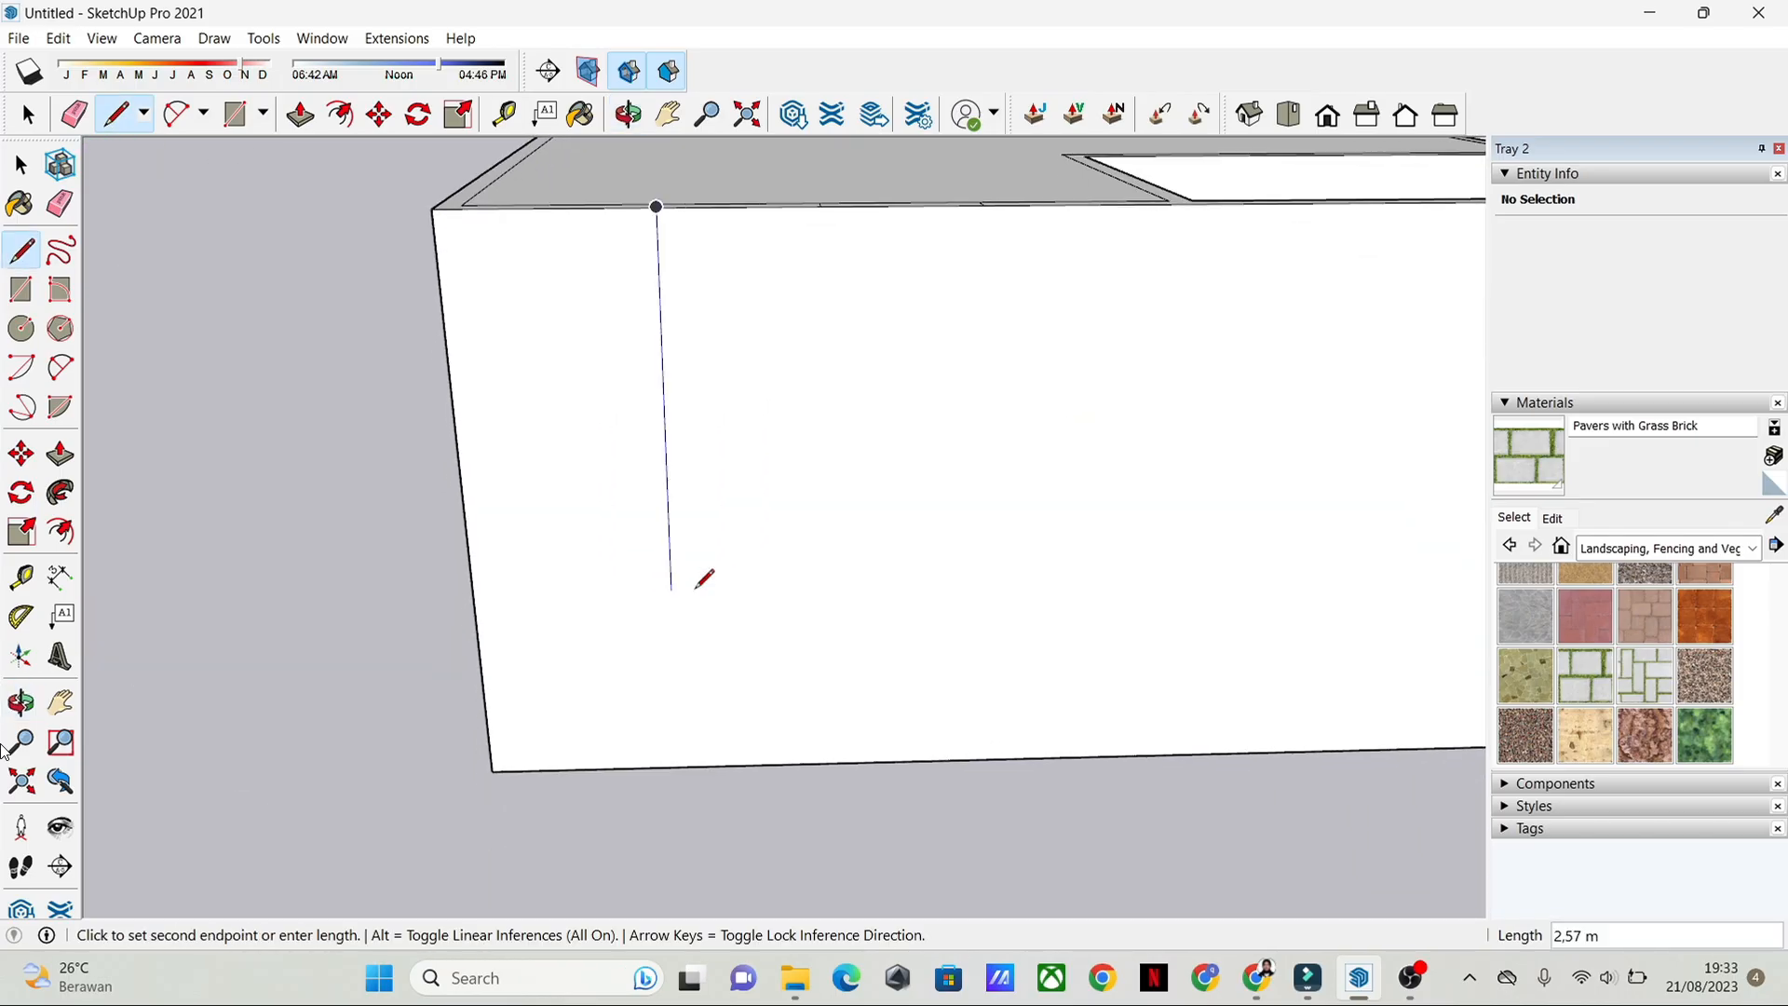
pyautogui.click(681, 766)
pyautogui.moveTo(699, 746); pyautogui.dragTo(839, 380, button='middle')
pyautogui.click(826, 363)
pyautogui.moveTo(839, 643); pyautogui.dragTo(866, 679, button='middle')
pyautogui.click(855, 723)
pyautogui.press('space')
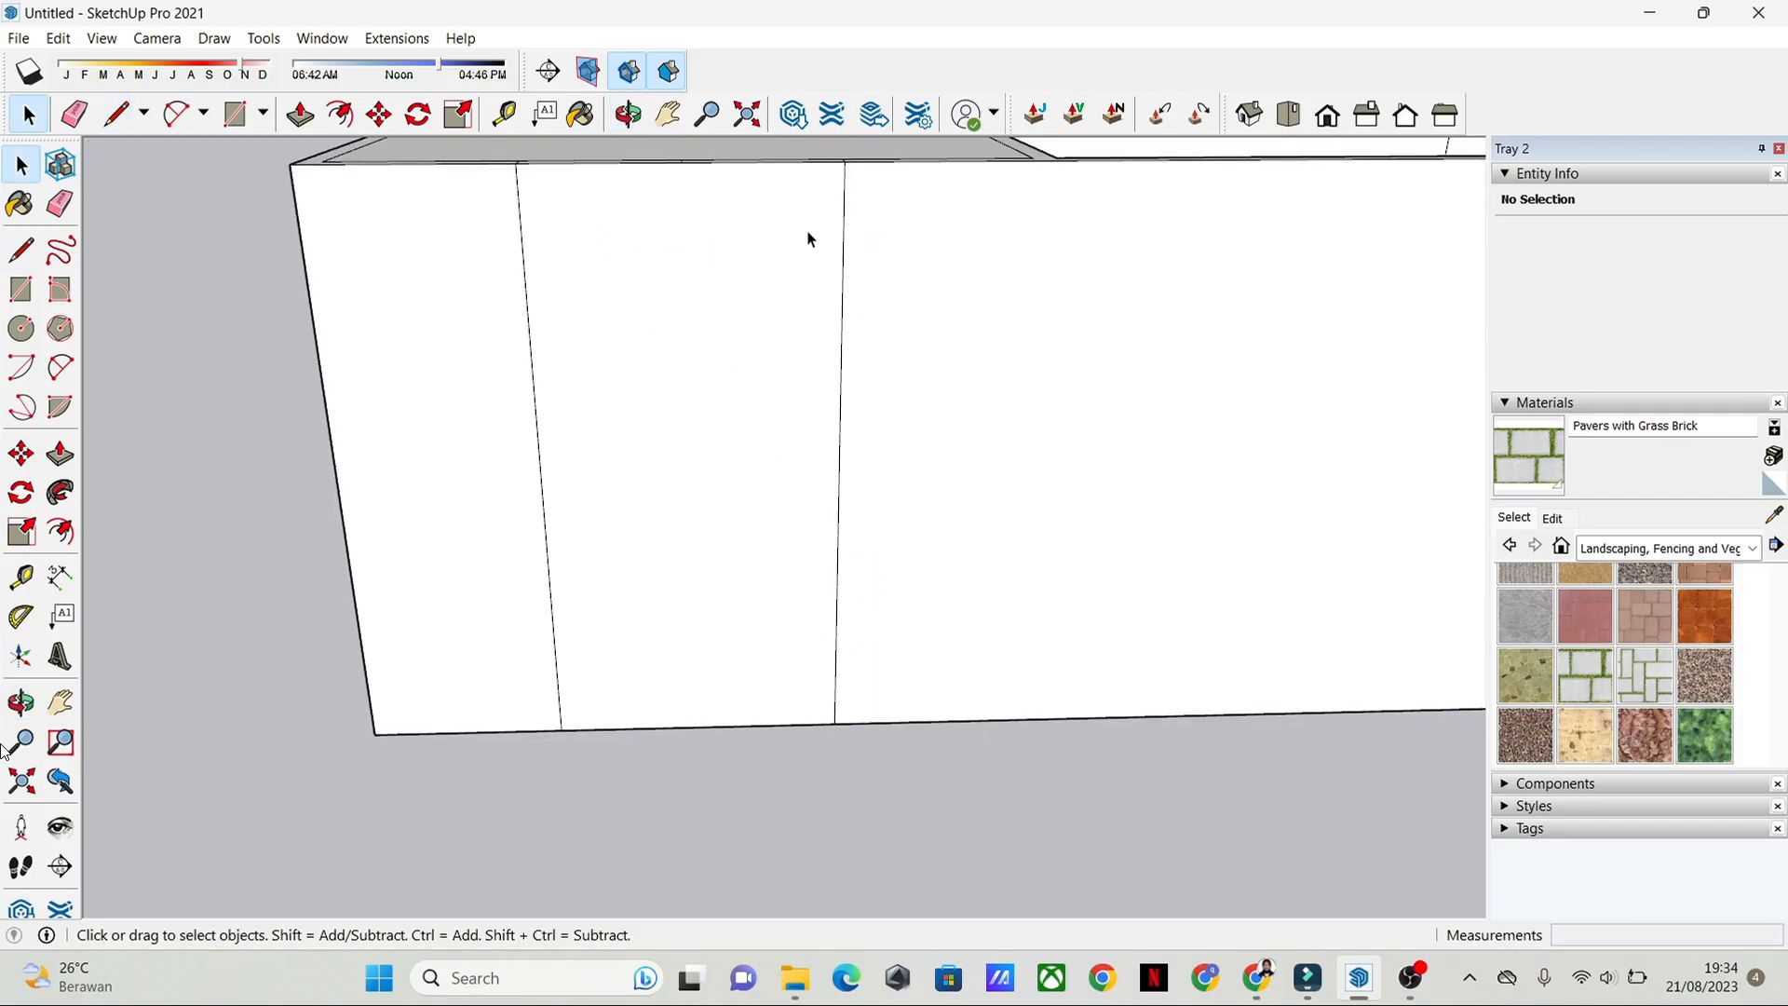
# Step: Draw a 2 m horizontal line between the two vertical lines, just below the top of the front wall
pyautogui.moveTo(810, 235); pyautogui.dragTo(829, 407, button='middle')
pyautogui.scroll(-3, 763, 256)
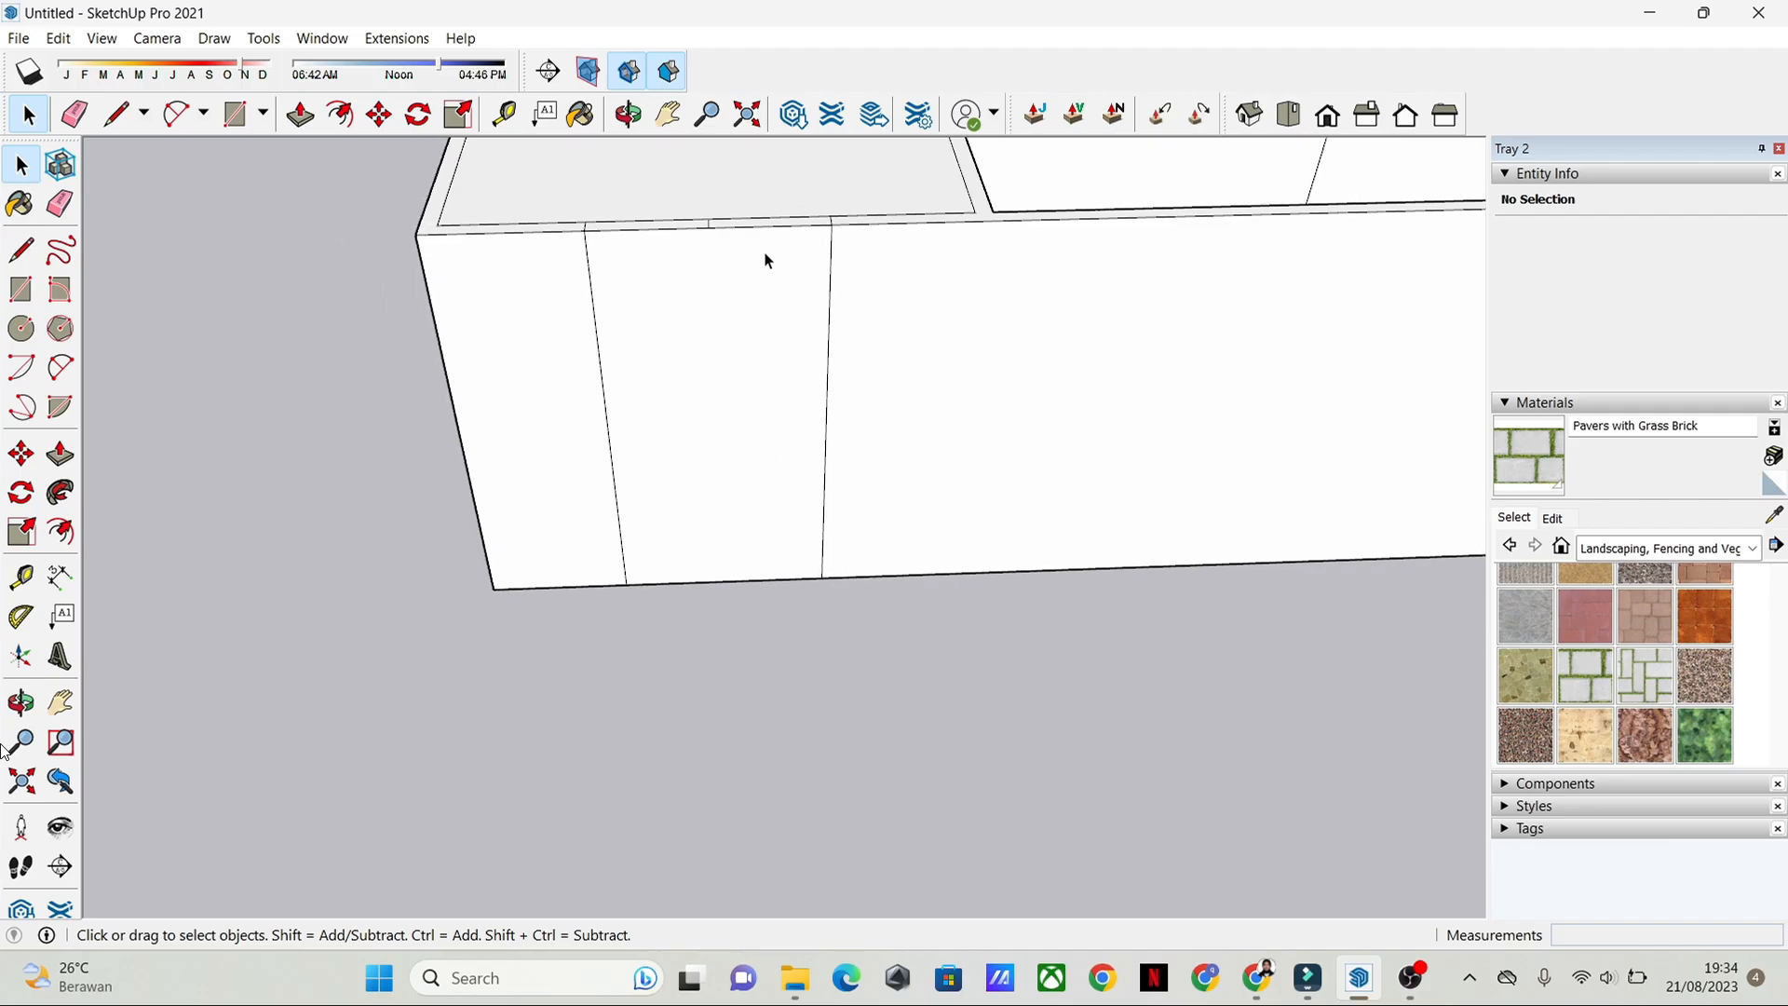
pyautogui.scroll(3, 686, 307)
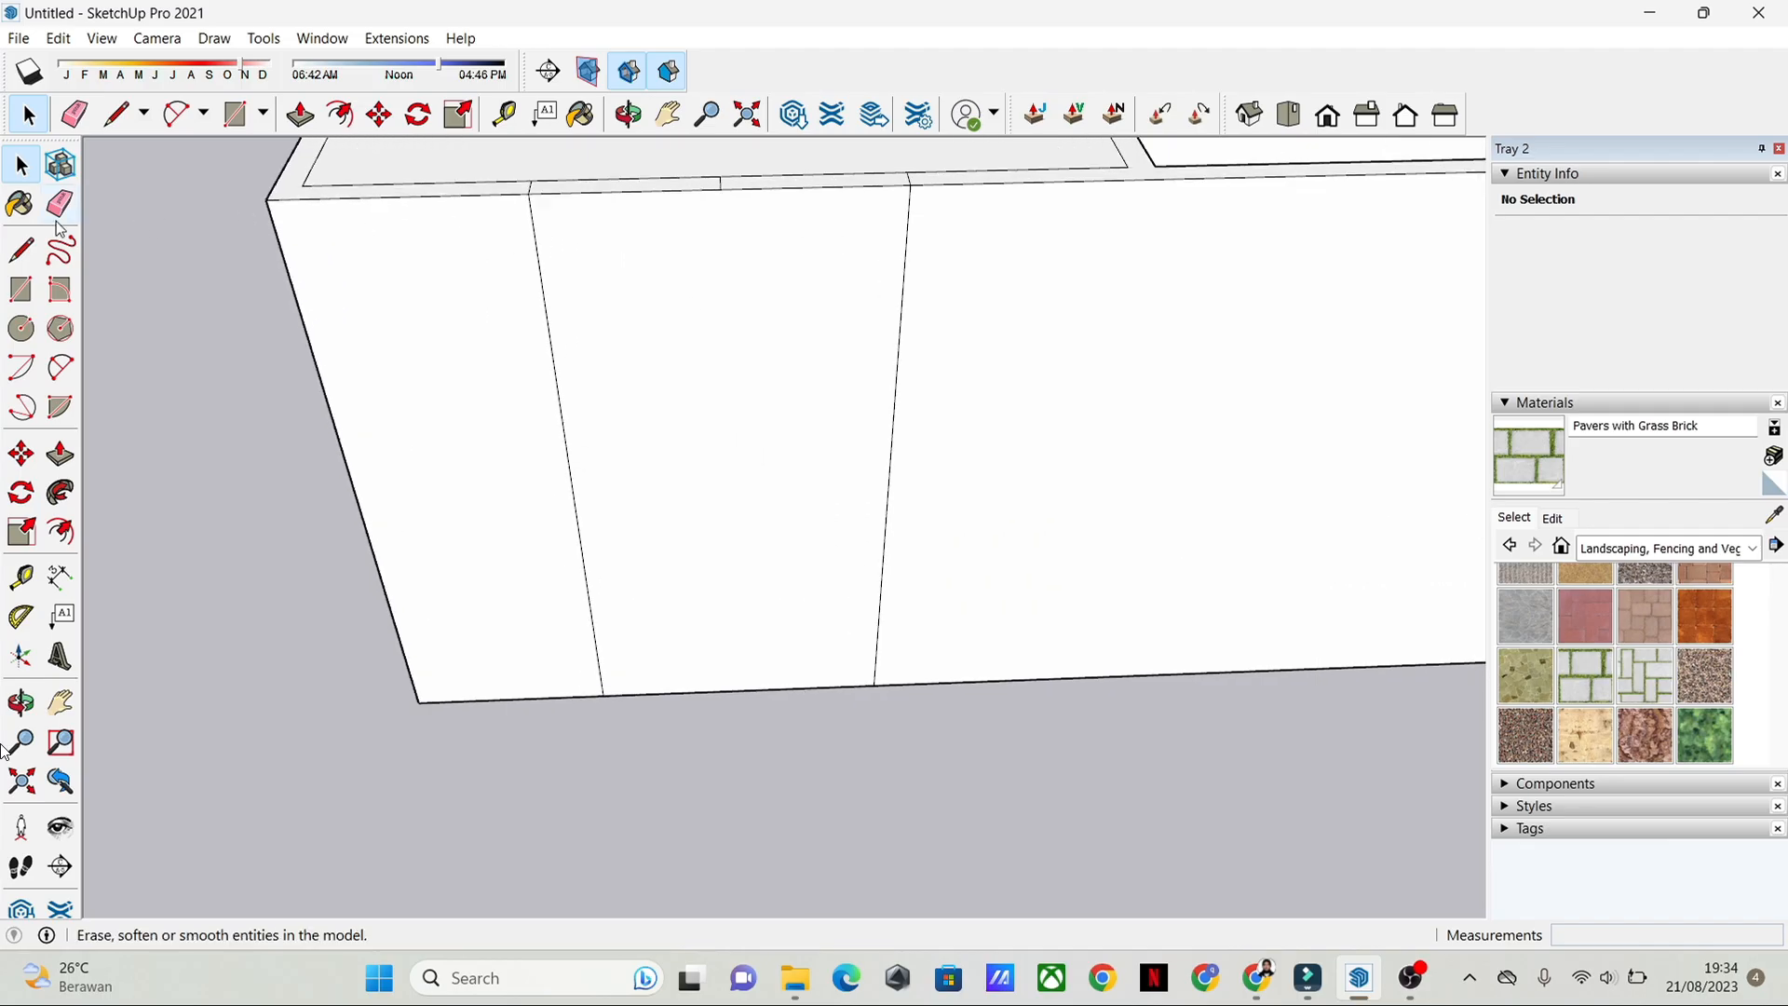
pyautogui.click(115, 114)
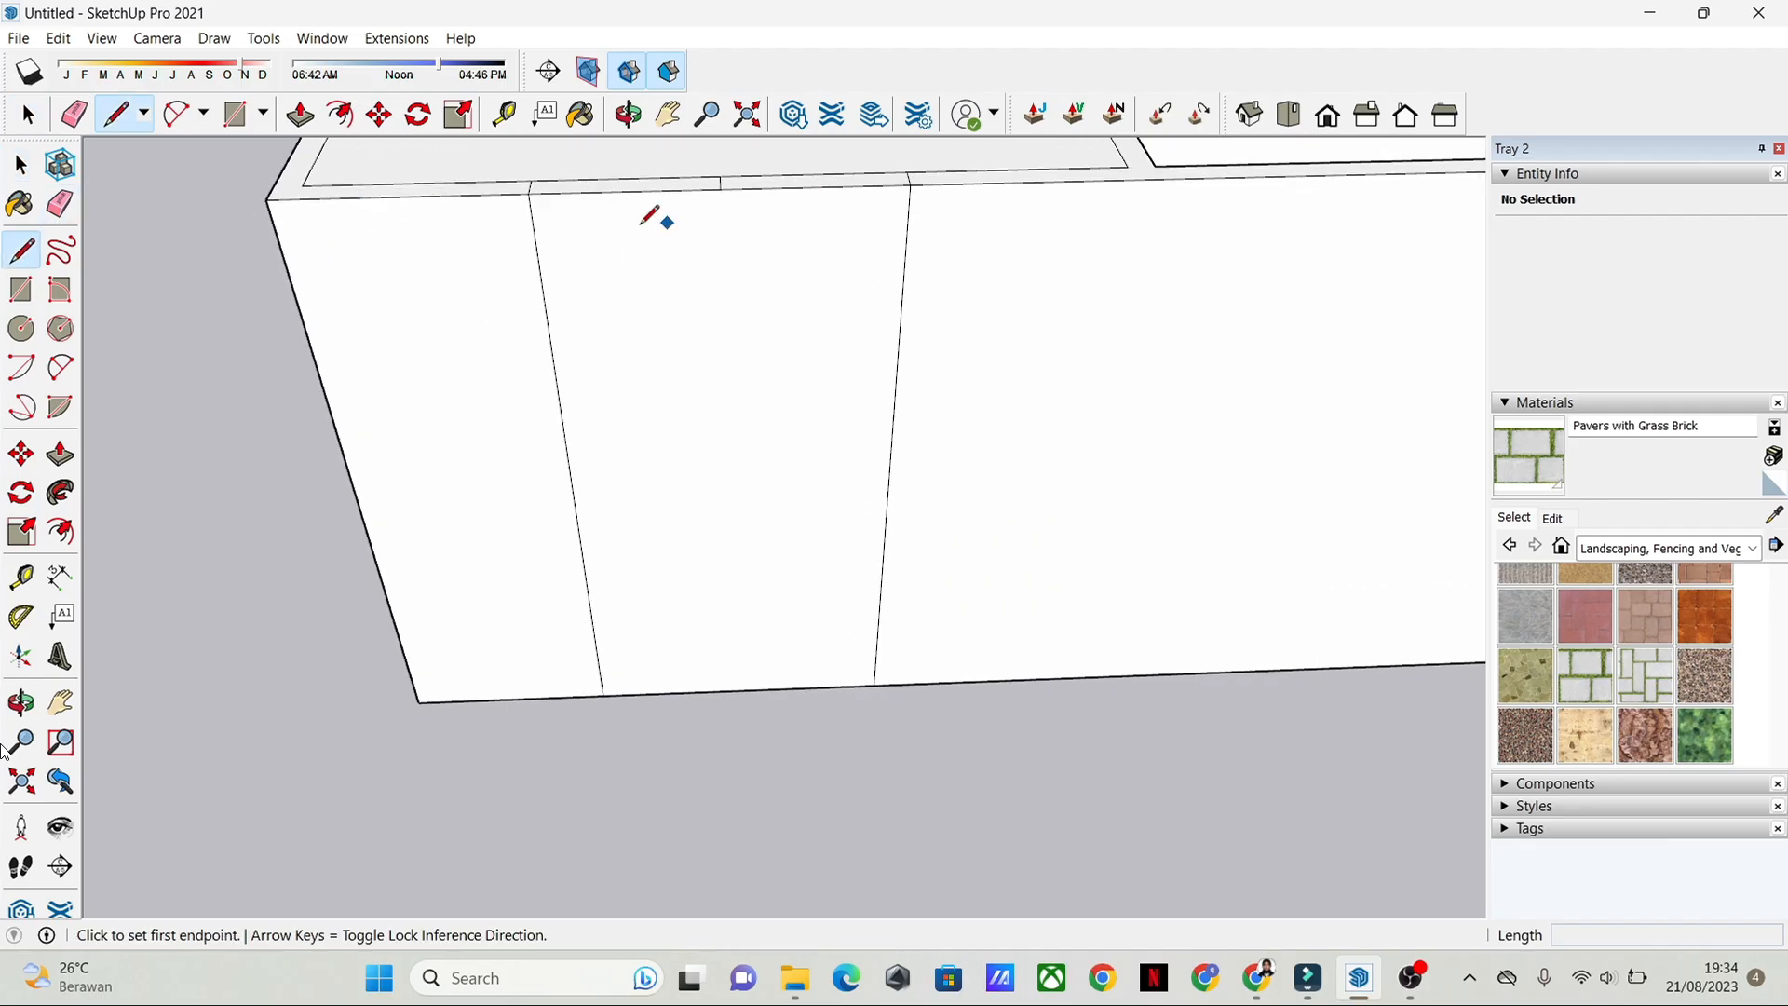
pyautogui.click(535, 240)
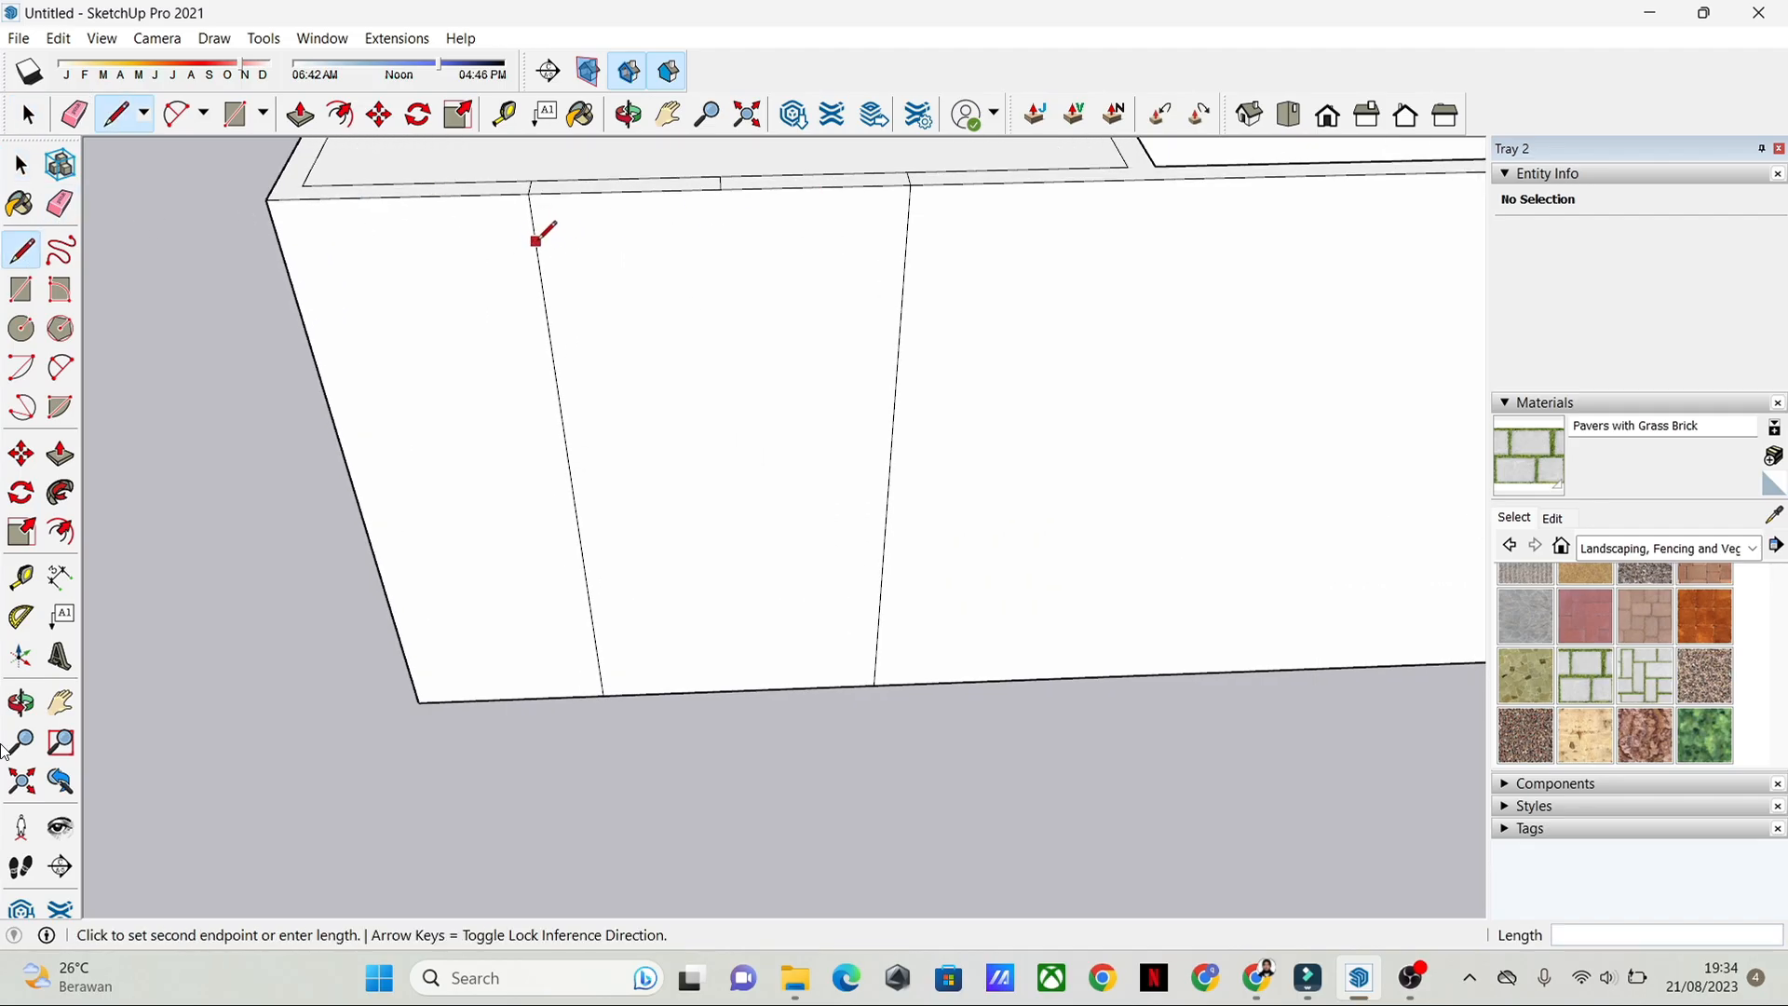
pyautogui.click(908, 232)
pyautogui.press('space')
# Step: Push the door-shaped face on the front wall inward 0.15 m to cut the opening through the wall
pyautogui.click(751, 311)
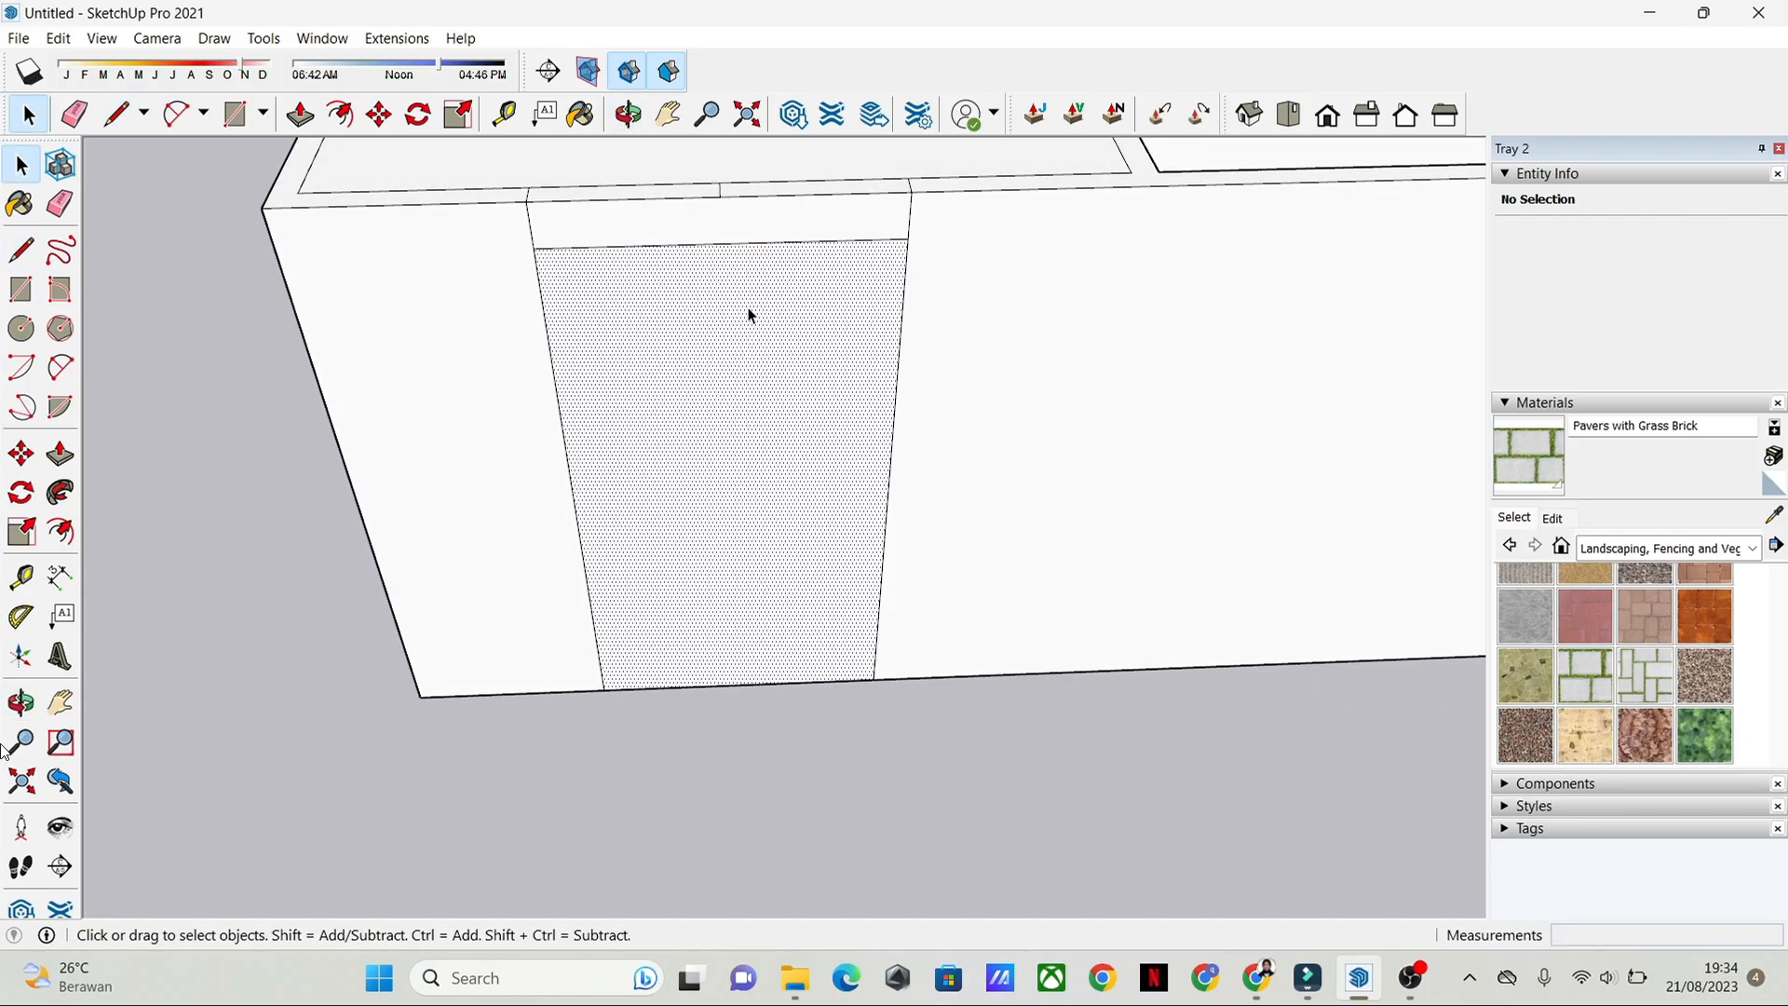
pyautogui.moveTo(1058, 364); pyautogui.dragTo(1022, 303, button='middle')
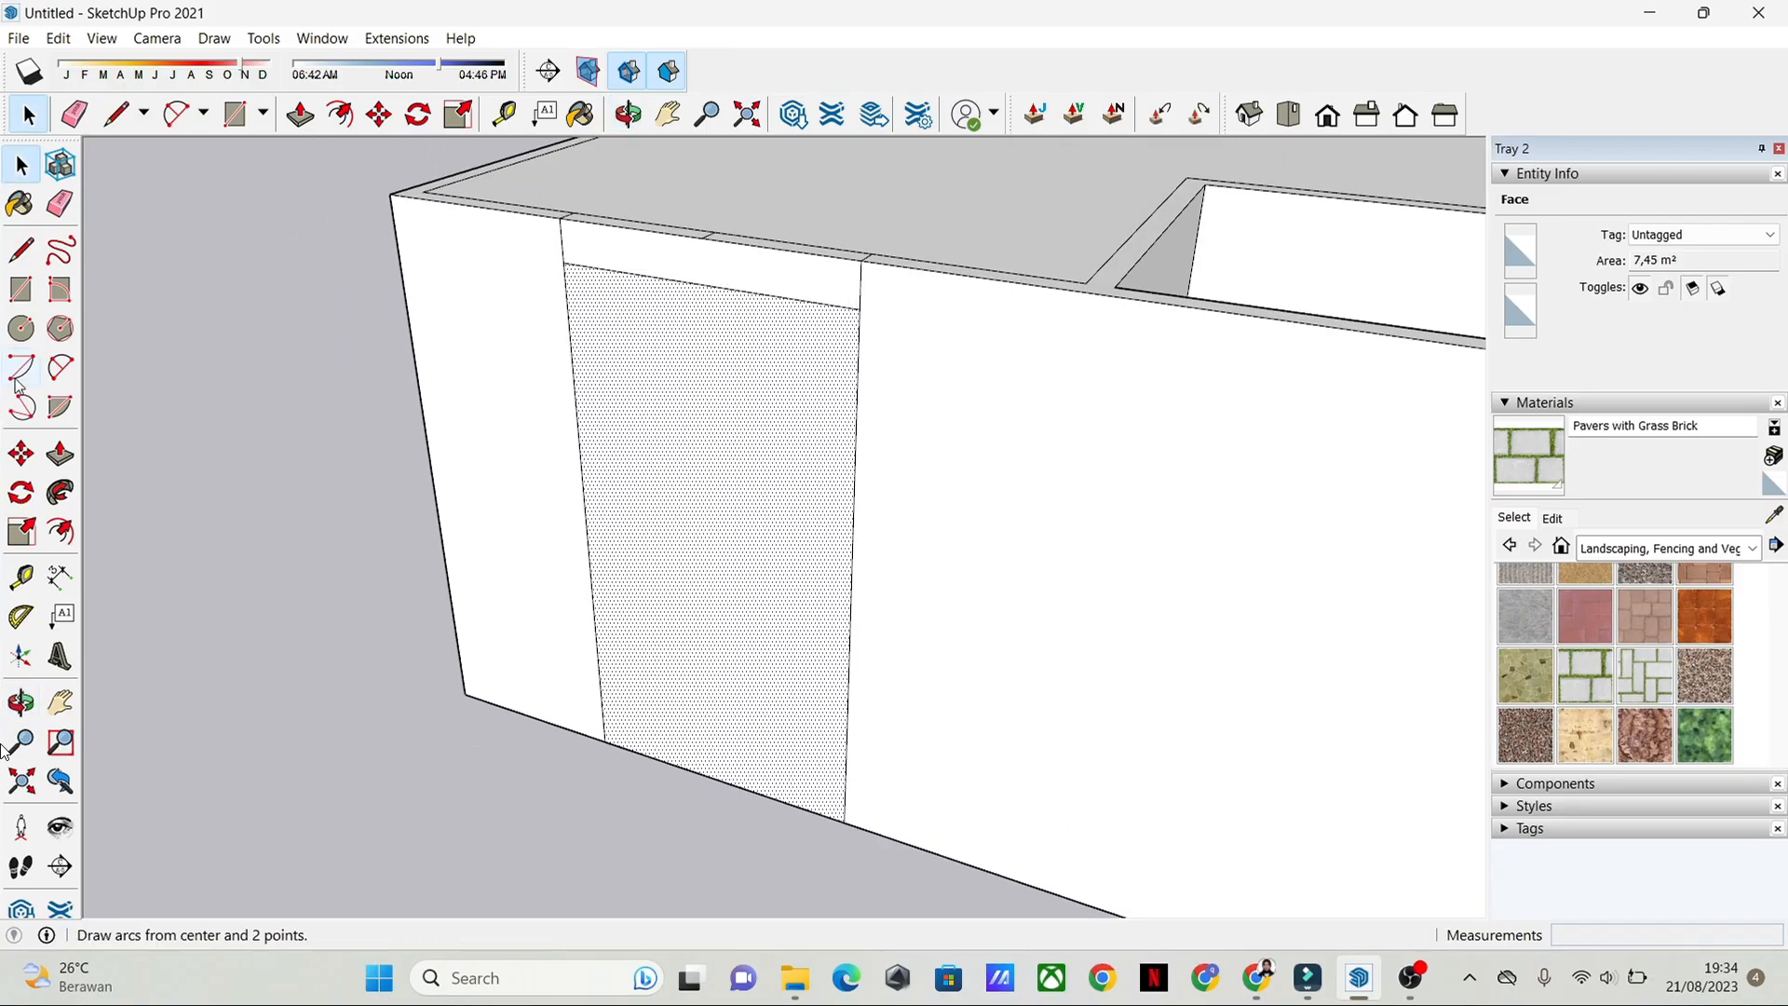
pyautogui.click(63, 462)
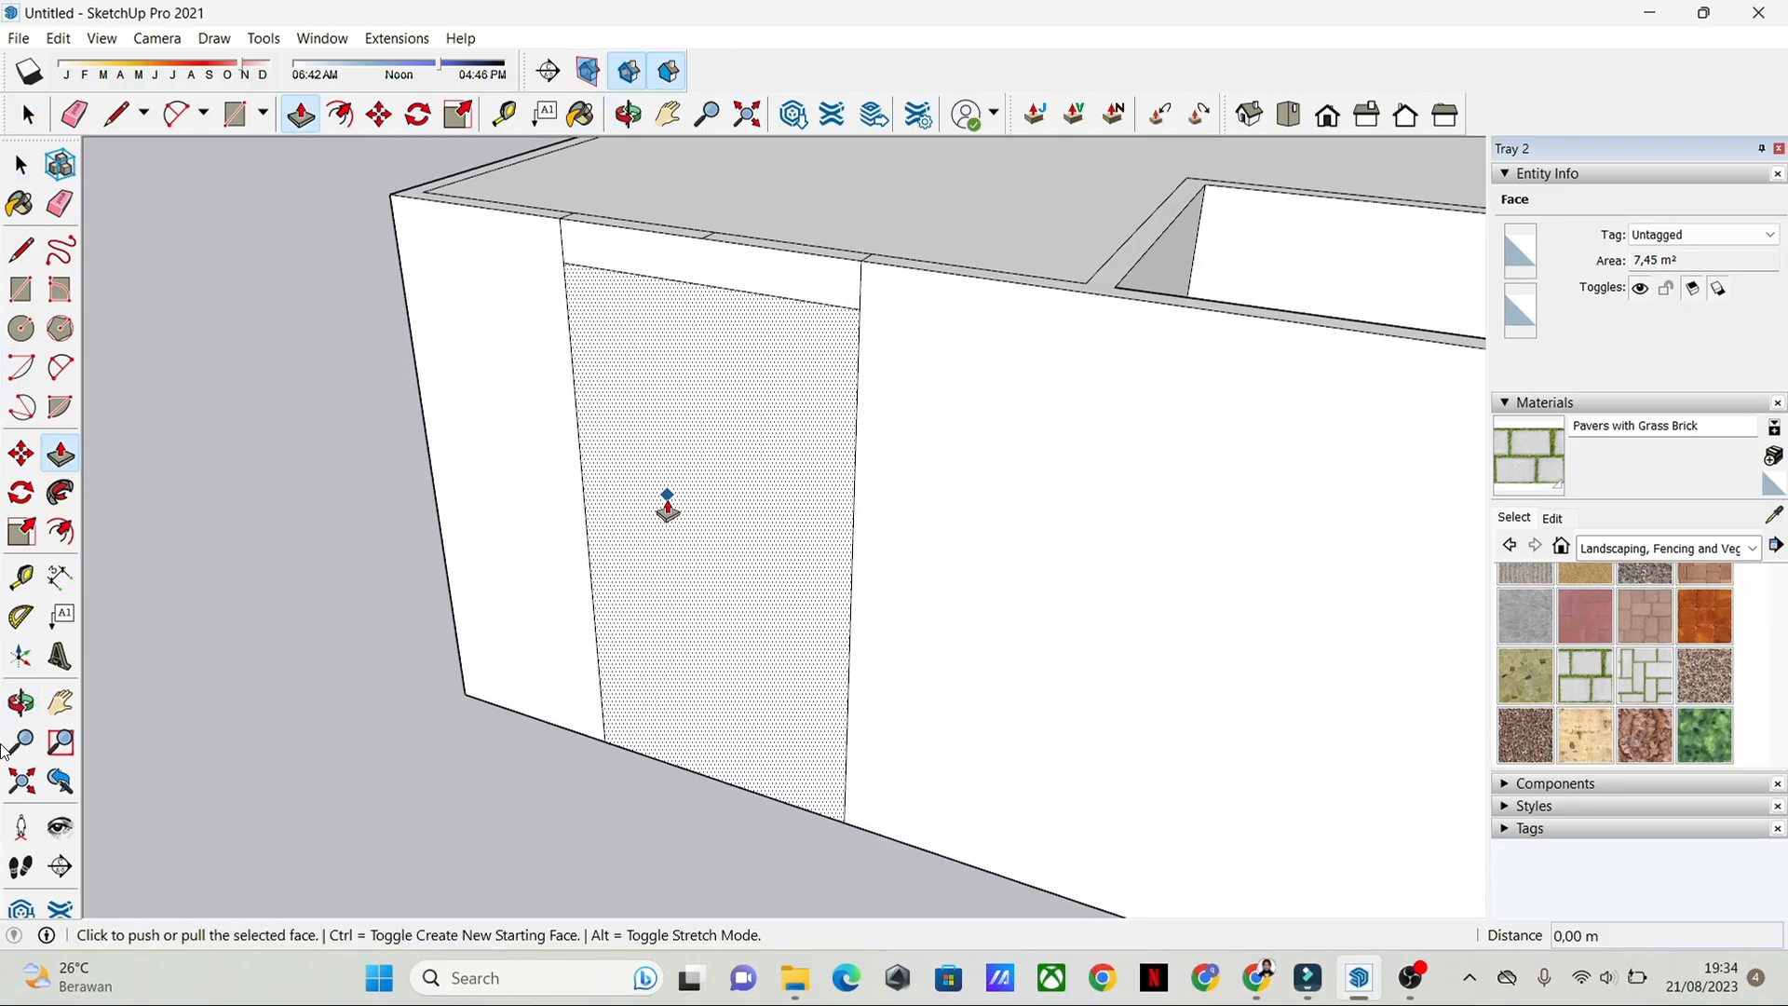
pyautogui.click(674, 559)
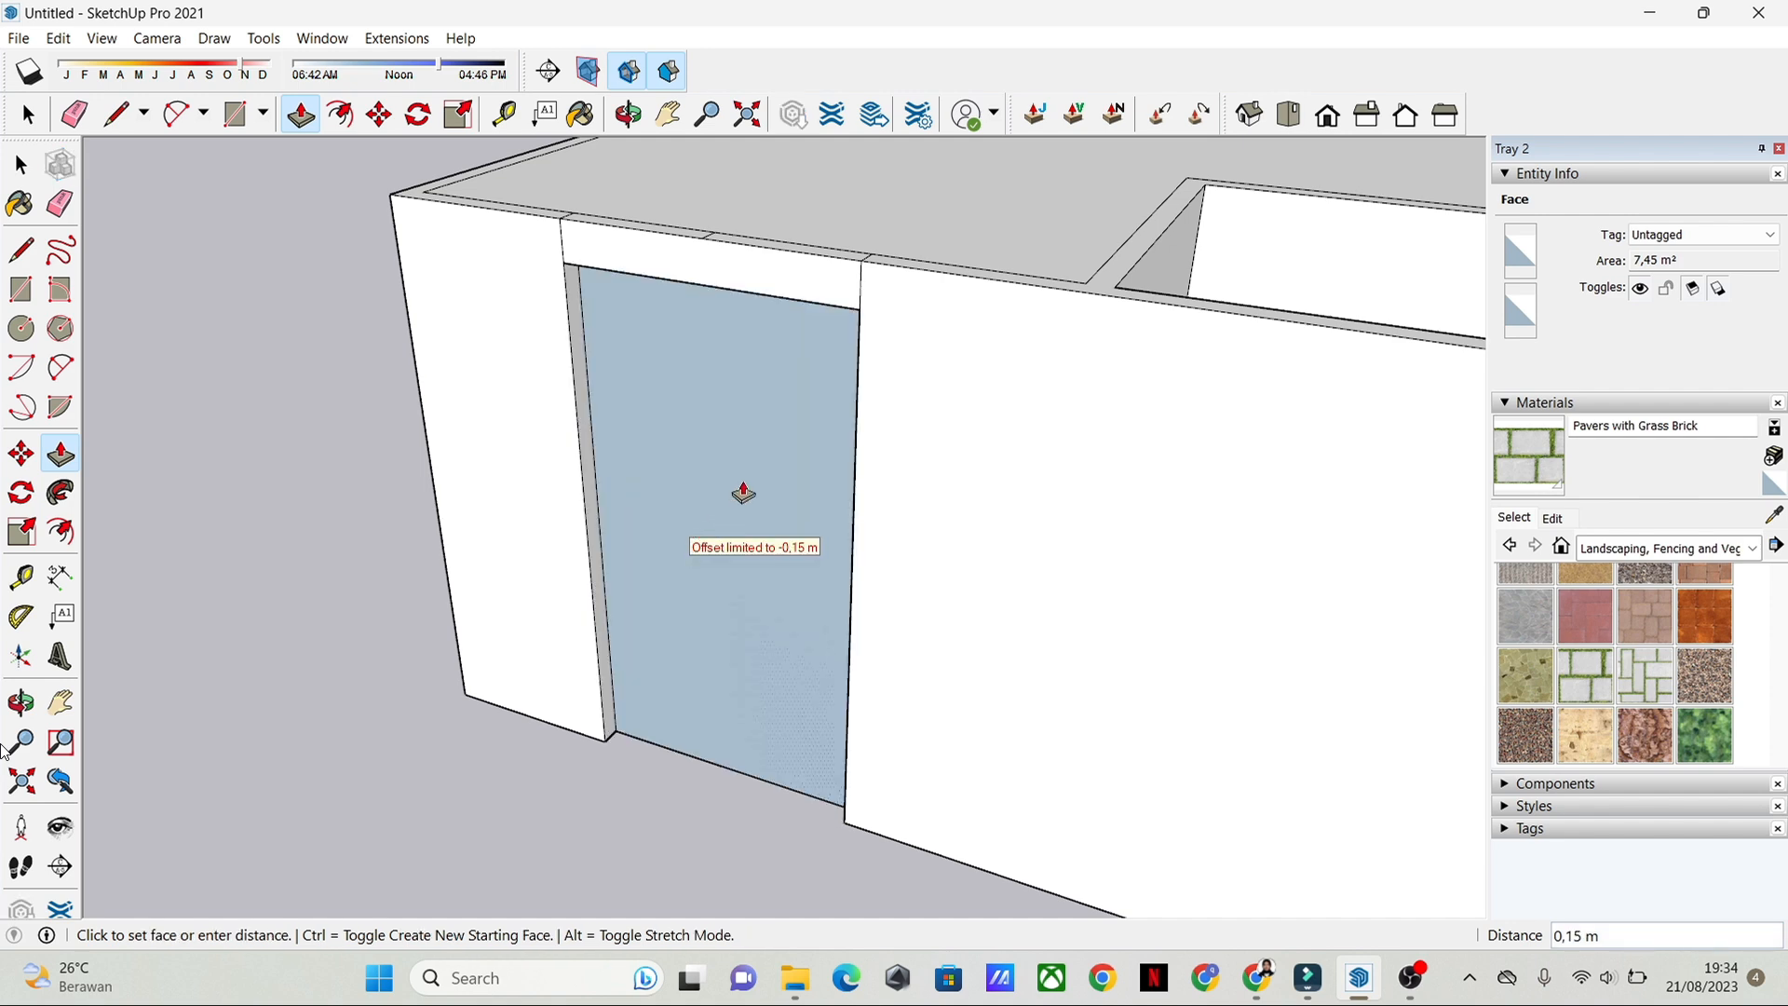
pyautogui.moveTo(743, 494); pyautogui.dragTo(811, 479, button='middle')
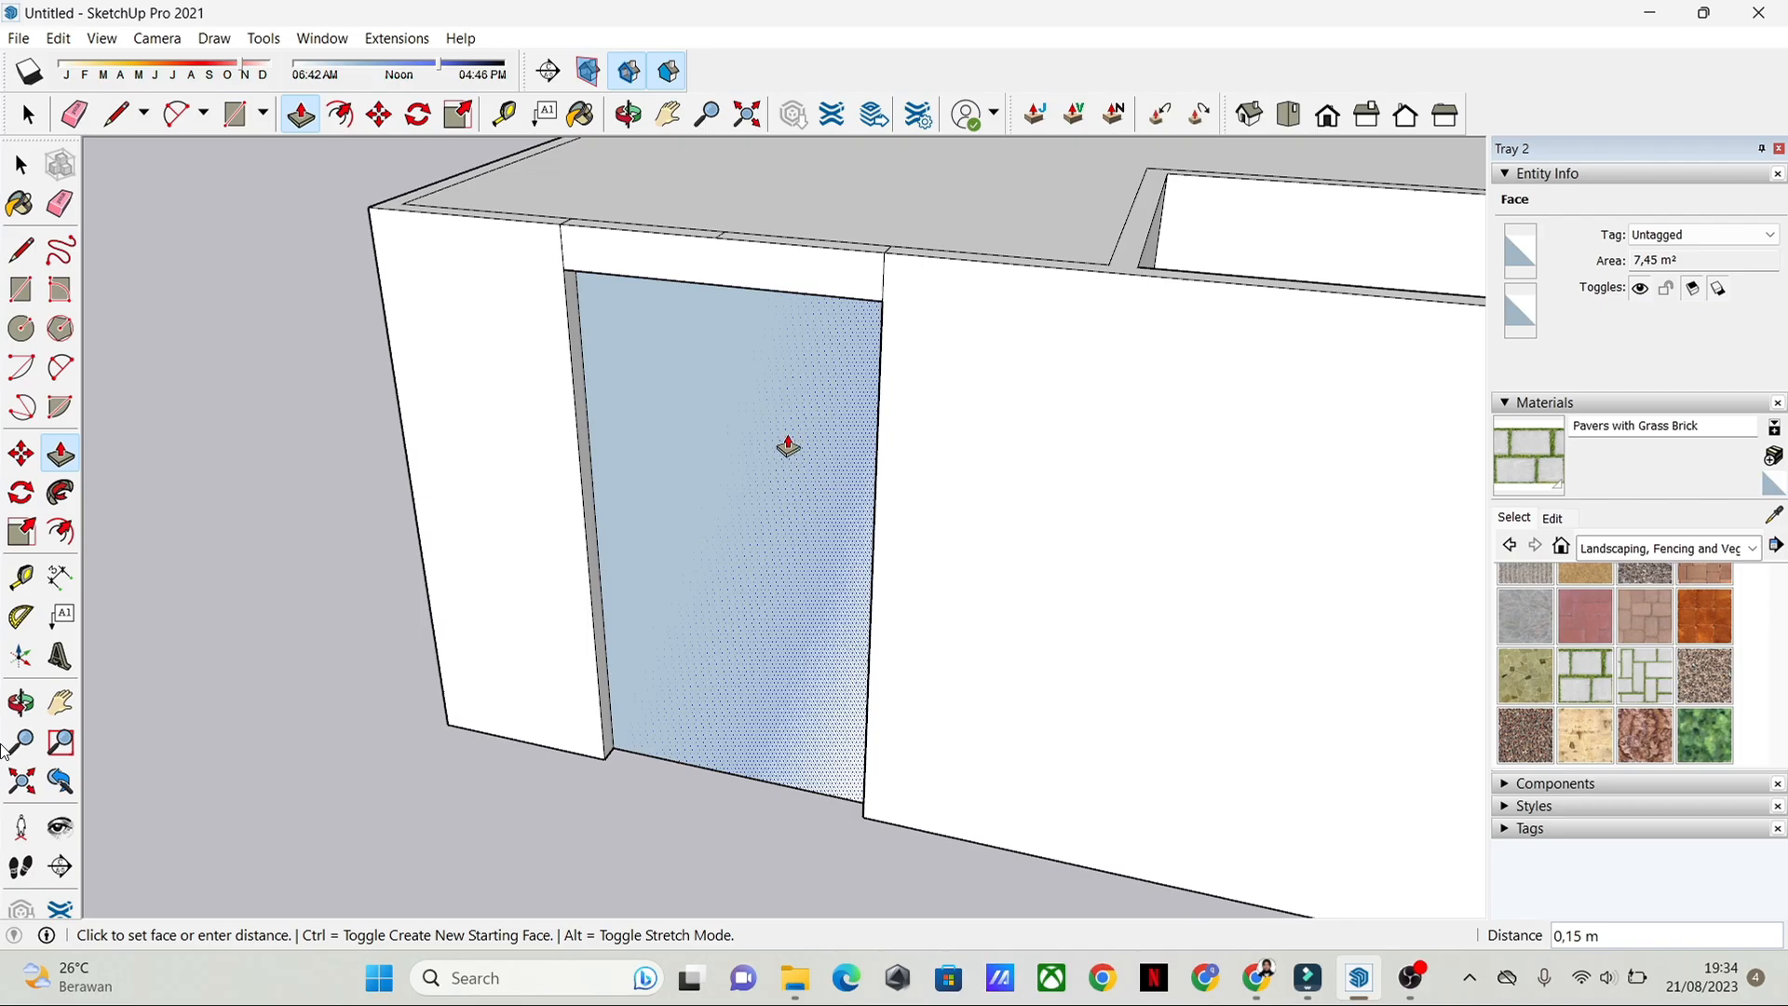
pyautogui.click(748, 526)
pyautogui.press('space')
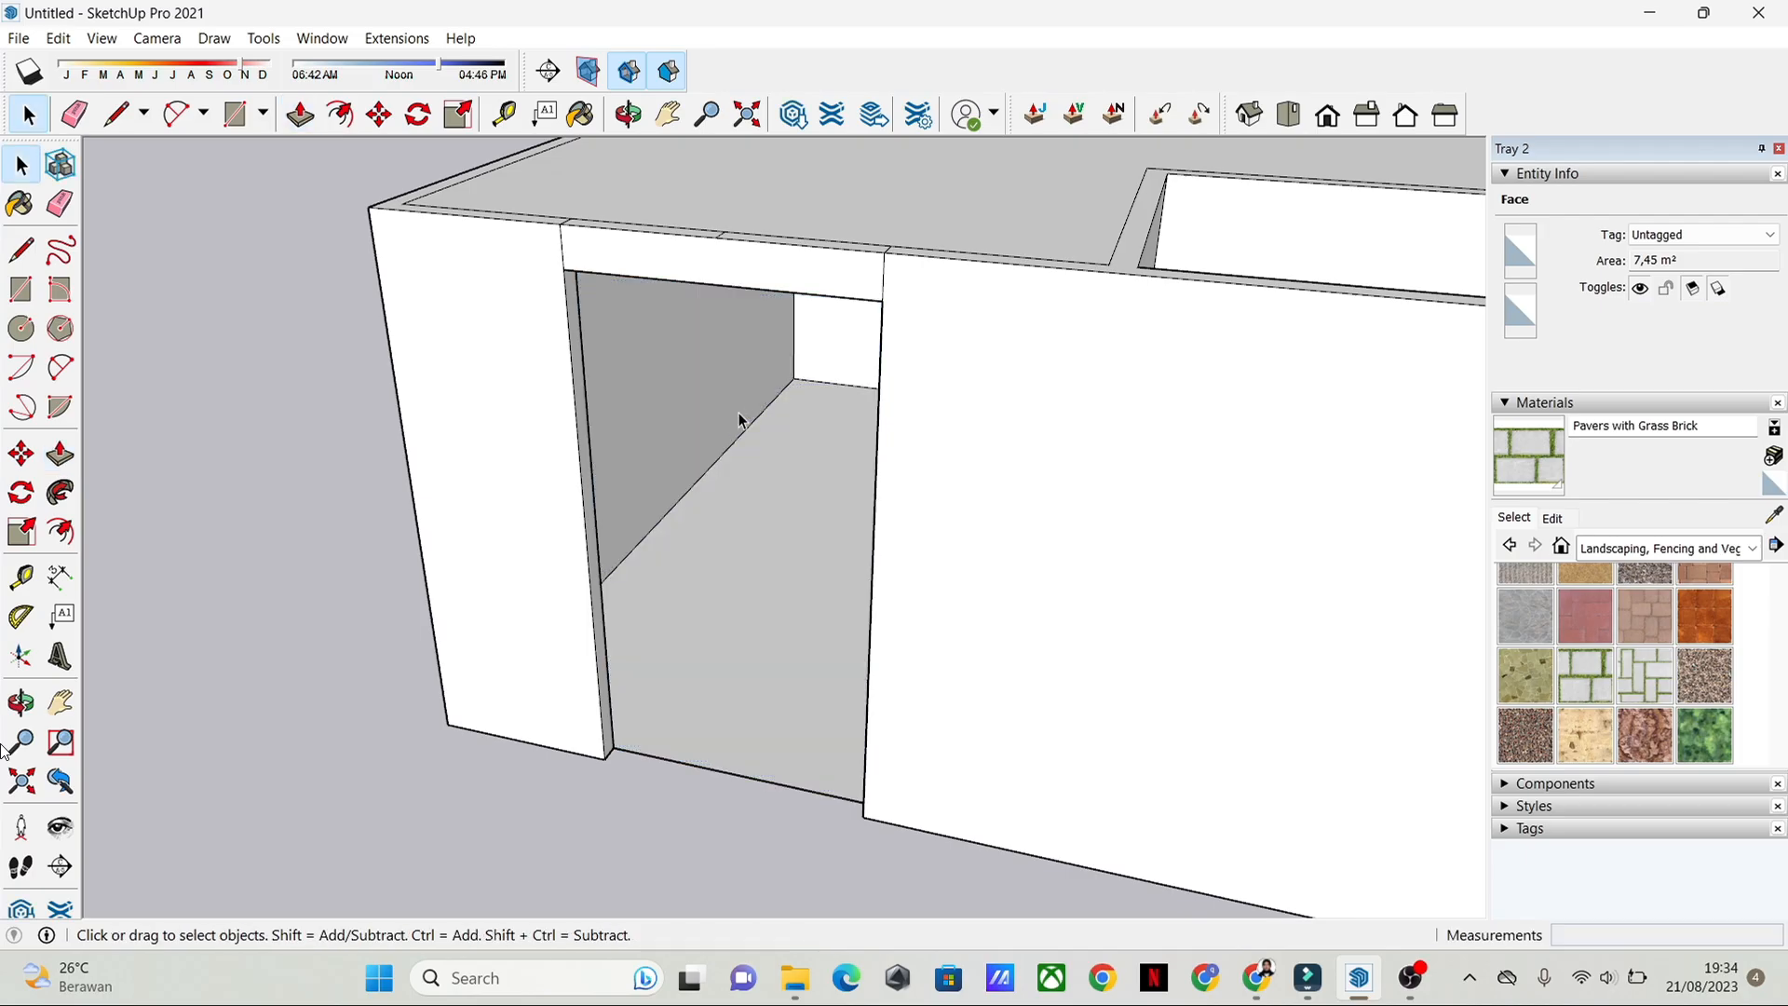
# Step: Delete the face covering the top of the large front room
pyautogui.moveTo(739, 416); pyautogui.dragTo(1699, 652, button='middle')
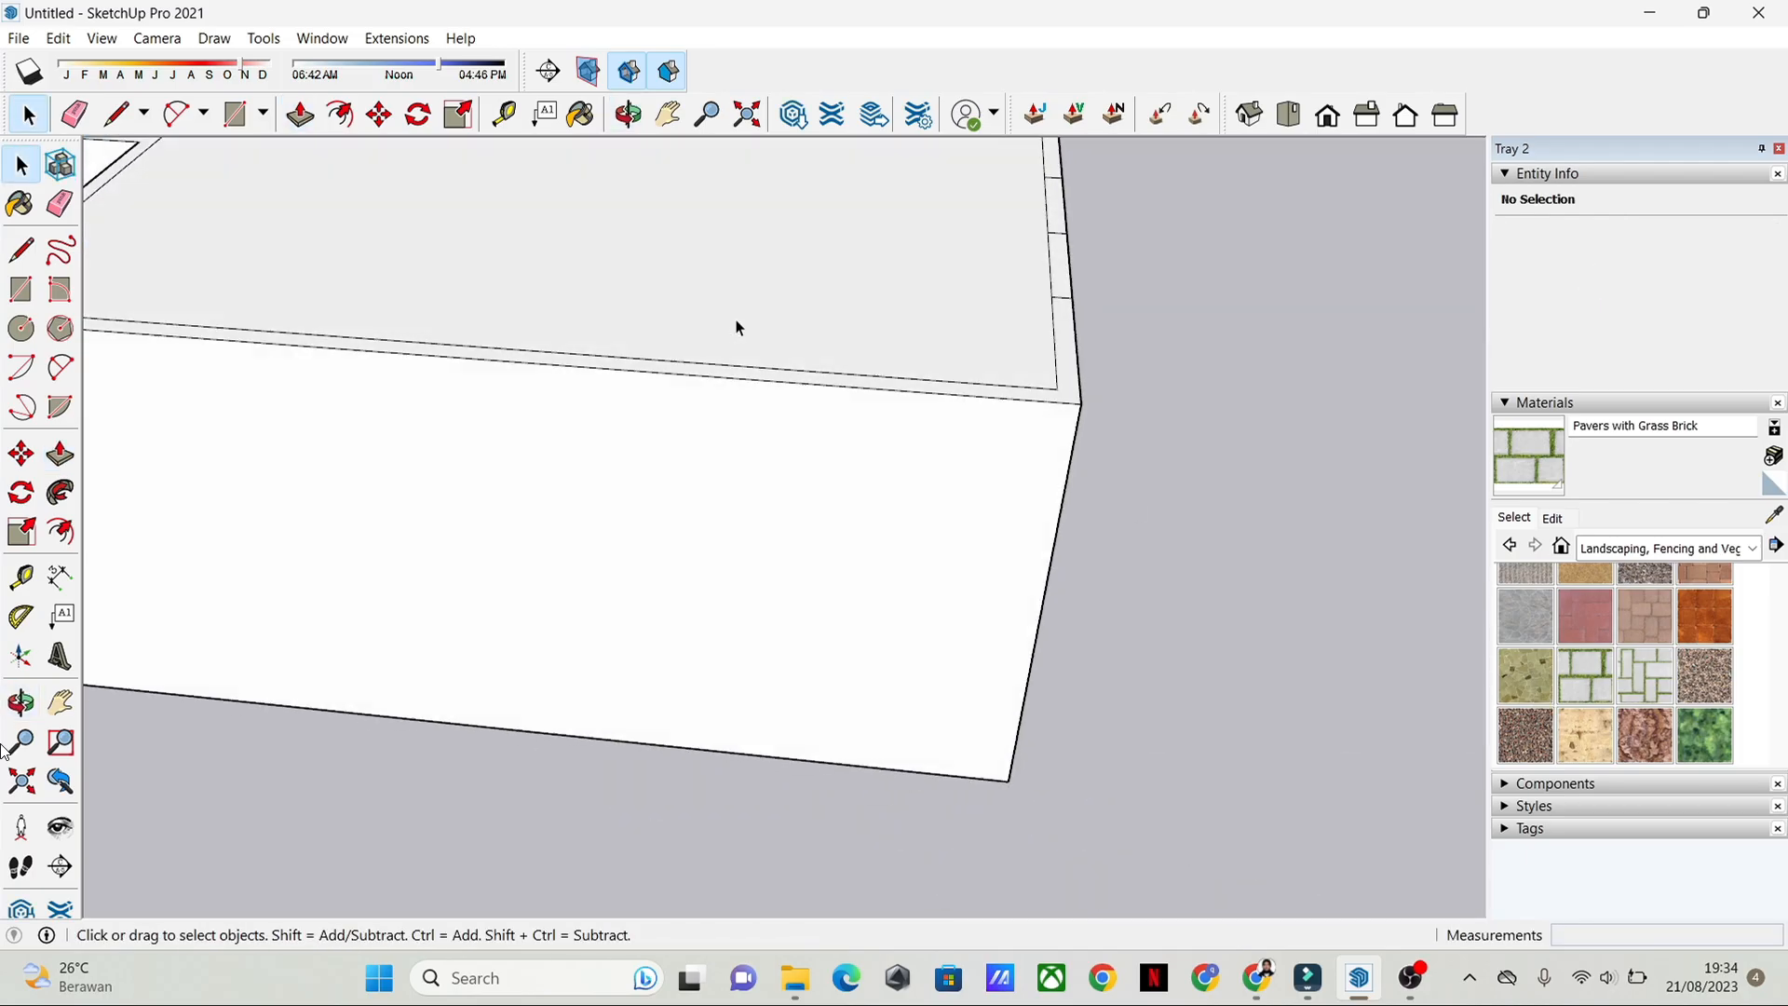
pyautogui.moveTo(735, 327); pyautogui.dragTo(1037, 443, button='middle')
pyautogui.click(885, 365)
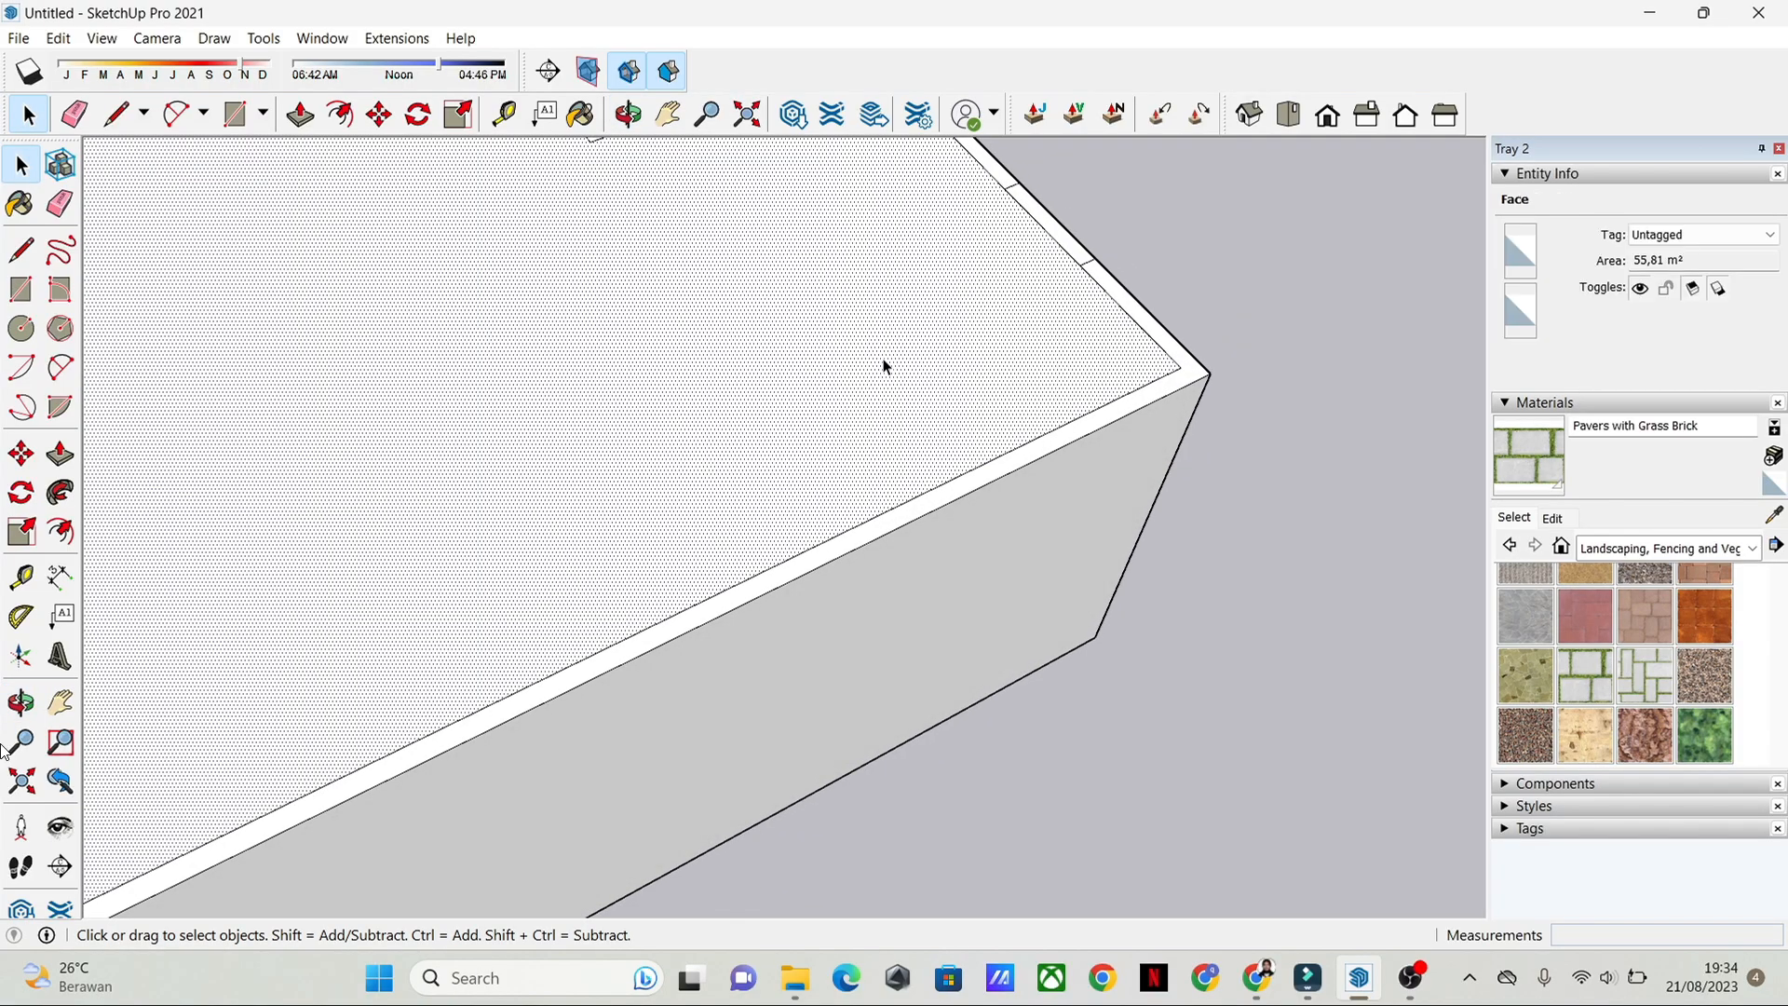
pyautogui.press('e')
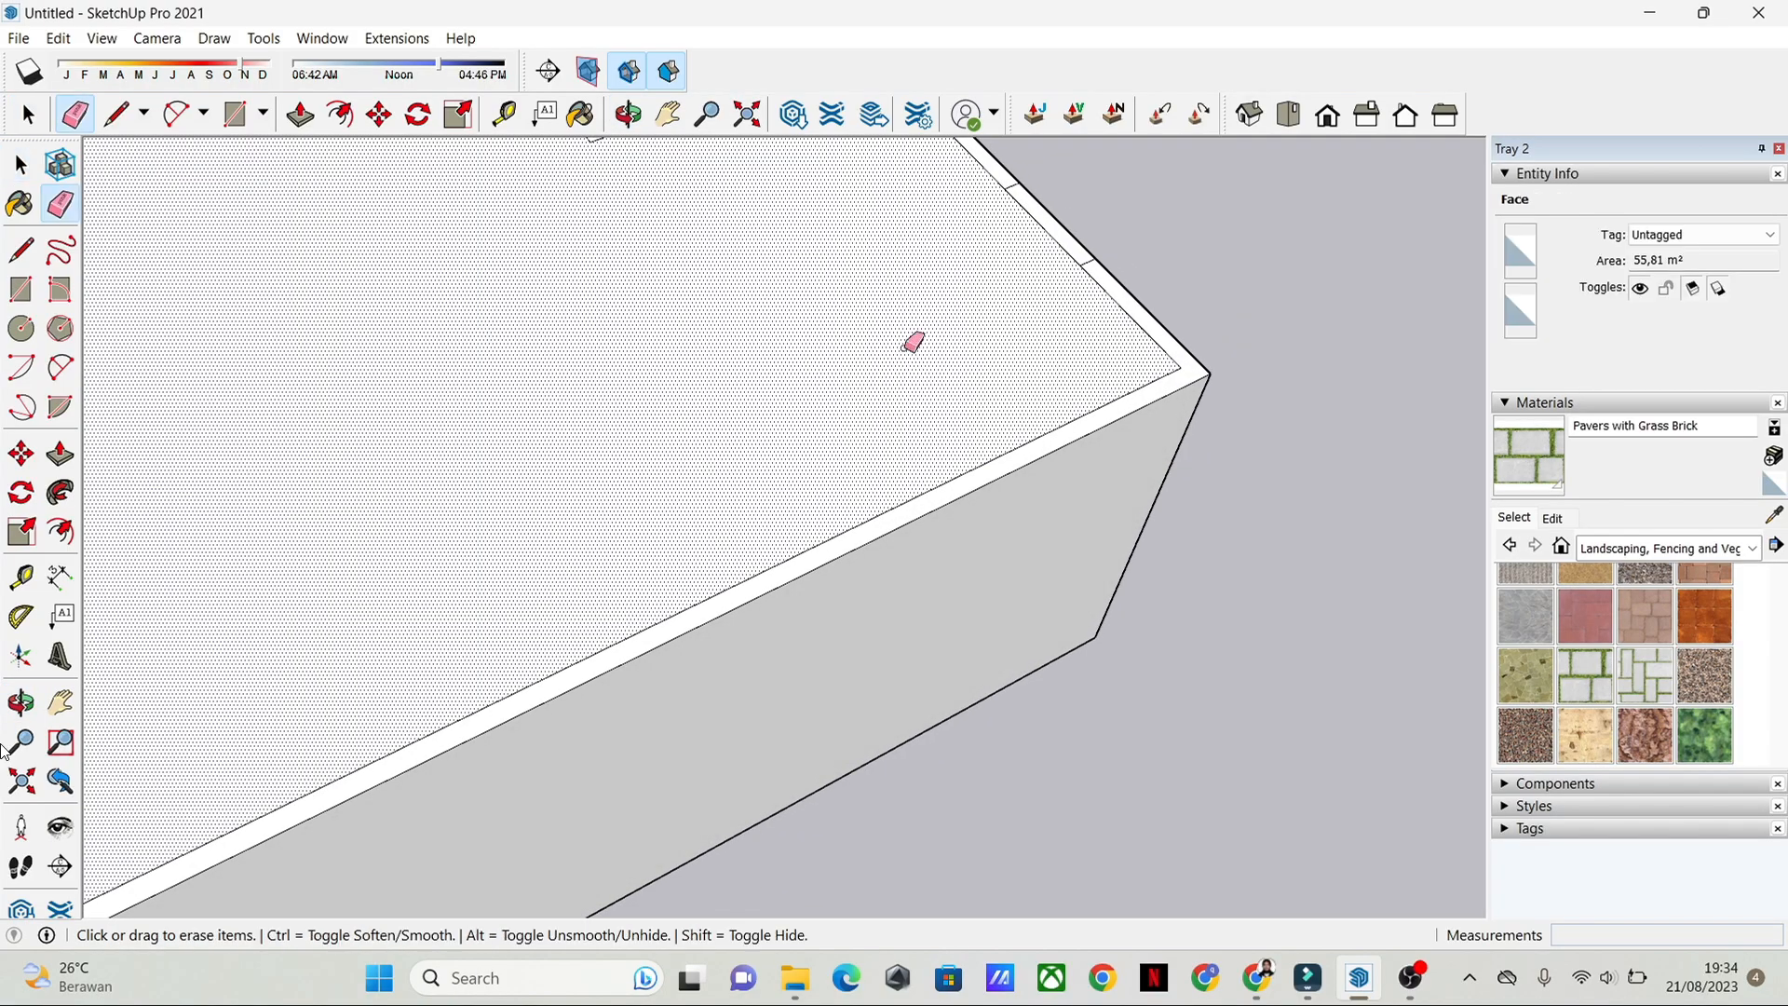
pyautogui.scroll(-5, 1024, 328)
pyautogui.press('space')
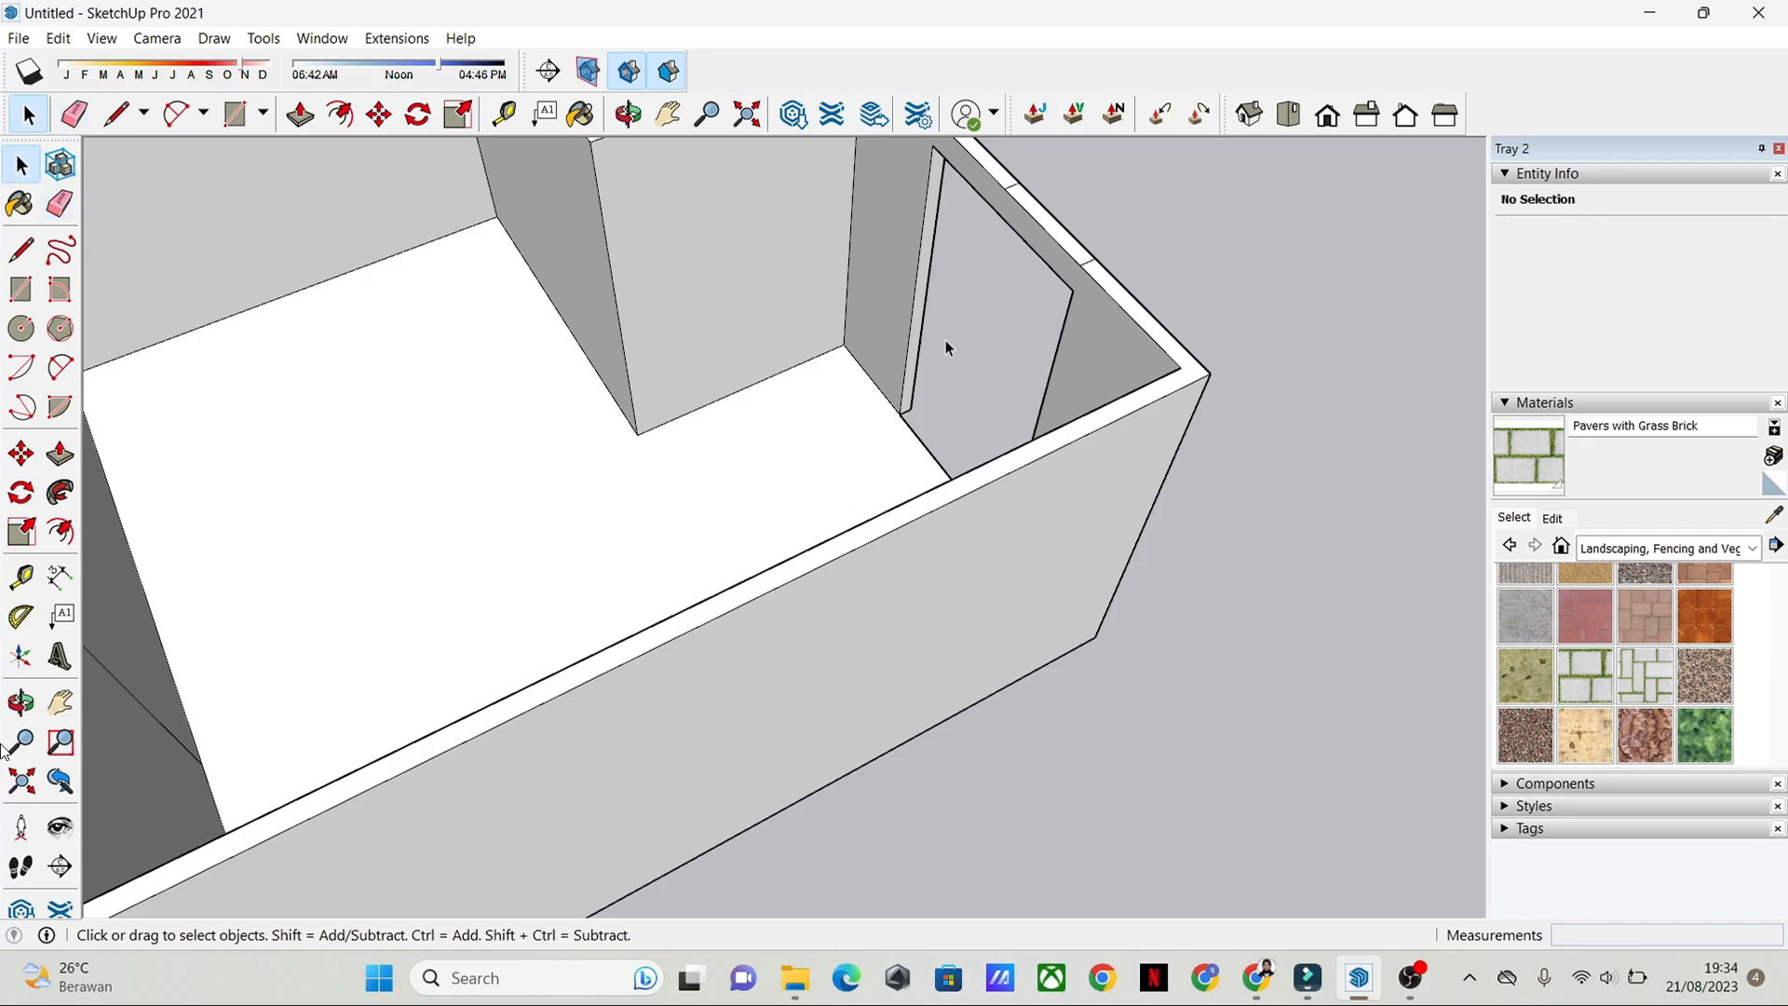
# Step: Examine the new house with its door opening and open rooms from several angles, alongside the existing house
pyautogui.moveTo(941, 344)
pyautogui.mouseDown(button='middle')
pyautogui.moveTo(842, 383)
pyautogui.moveTo(265, 215)
pyautogui.mouseUp(button='middle')
pyautogui.moveTo(1142, 652); pyautogui.dragTo(934, 586, button='middle')
pyautogui.scroll(-4, 905, 475)
pyautogui.keyDown('shift'); pyautogui.moveTo(1142, 439); pyautogui.dragTo(659, 645, button='middle'); pyautogui.keyUp('shift')
pyautogui.scroll(-4, 839, 517)
pyautogui.scroll(5, 652, 645)
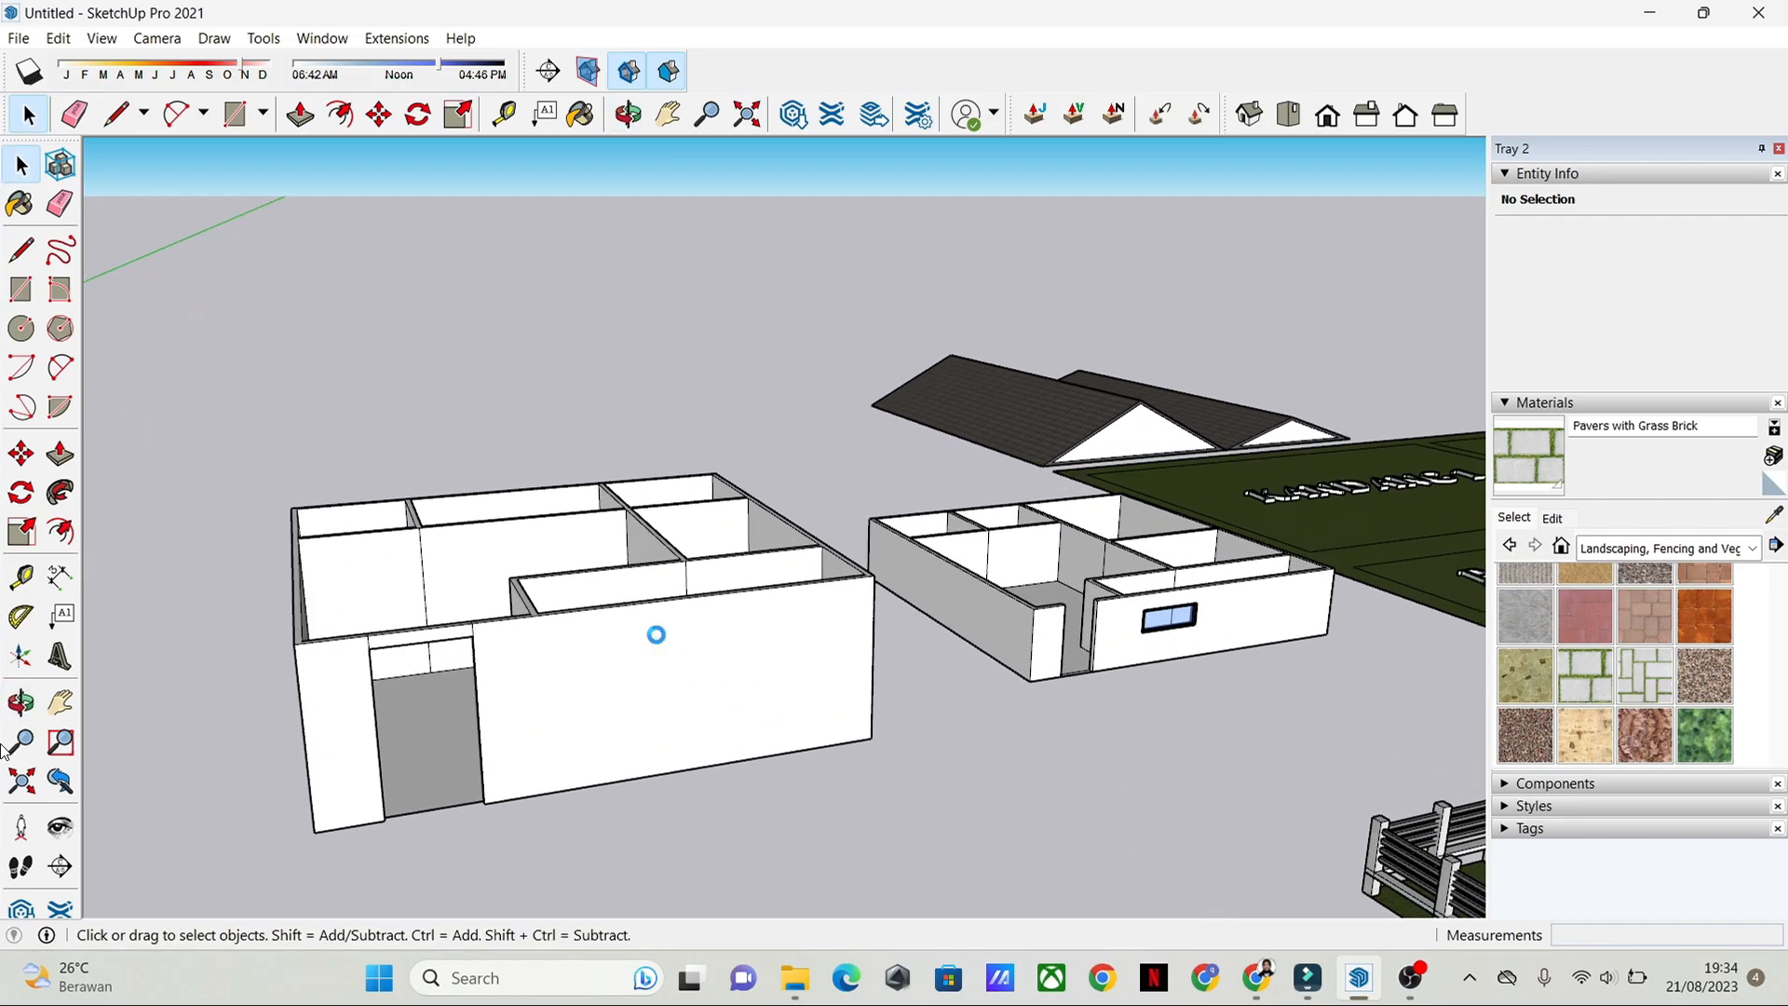
pyautogui.moveTo(585, 692); pyautogui.dragTo(1211, 725, button='middle')
pyautogui.scroll(2, 1231, 645)
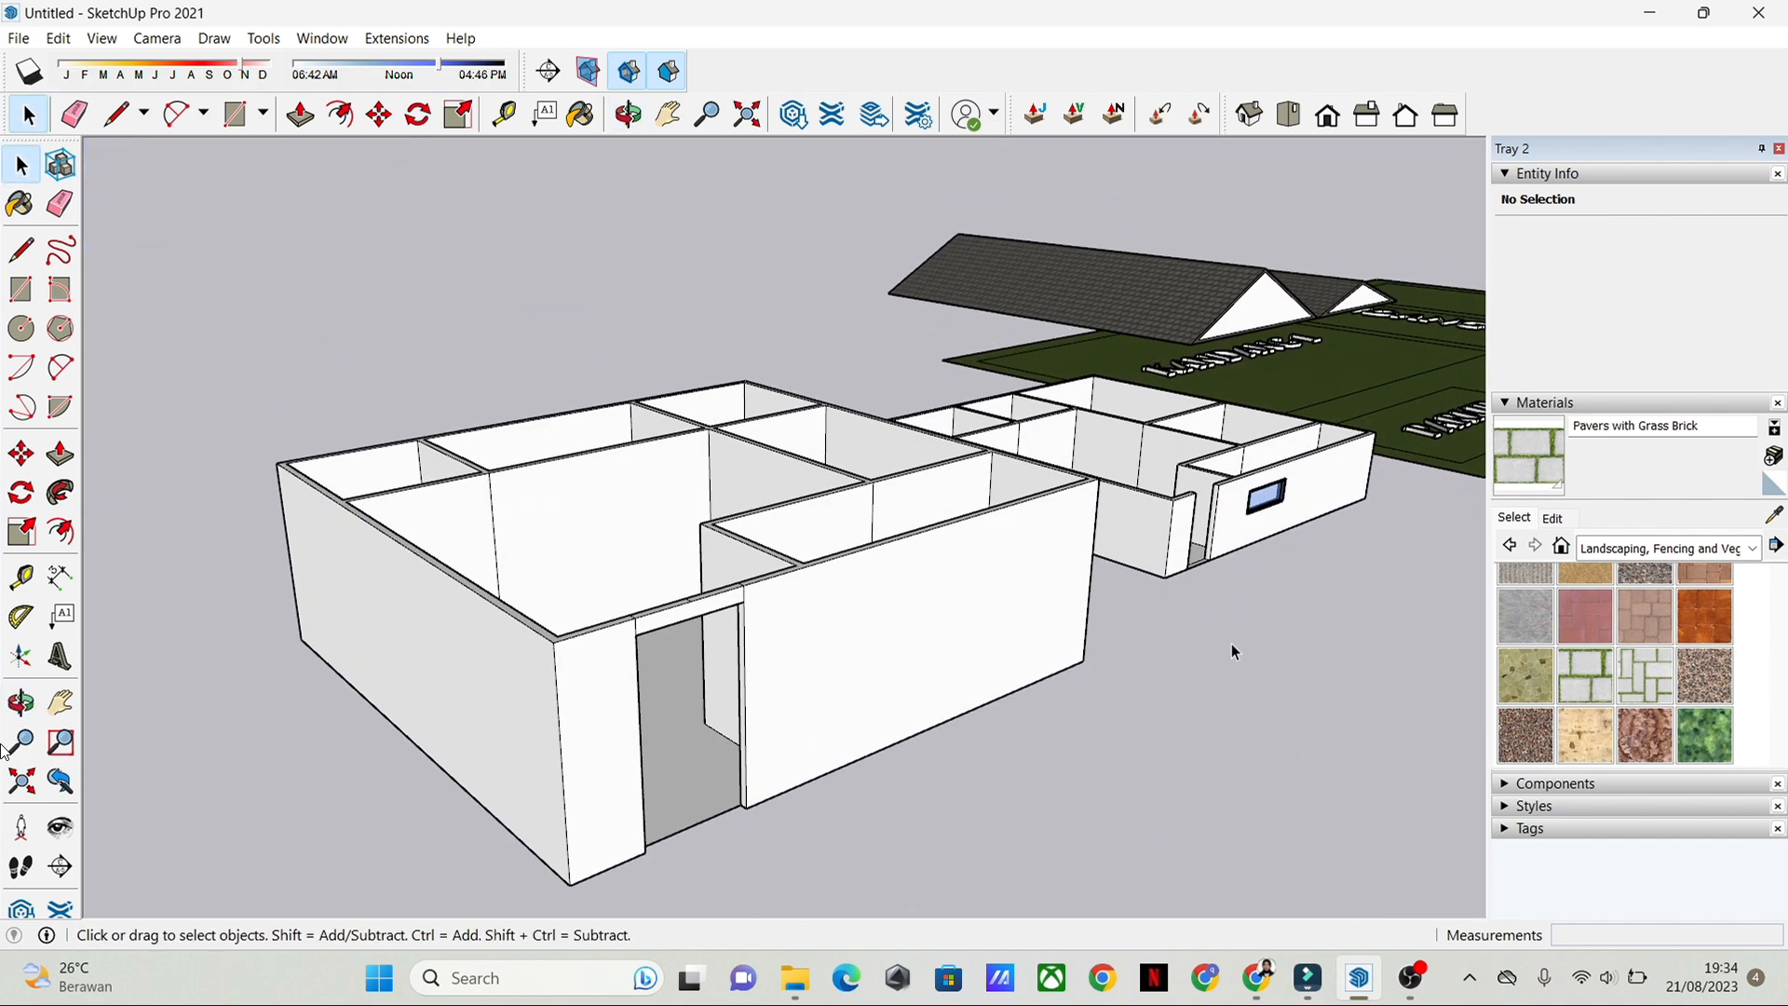
pyautogui.moveTo(1147, 583); pyautogui.dragTo(1116, 641, button='middle')
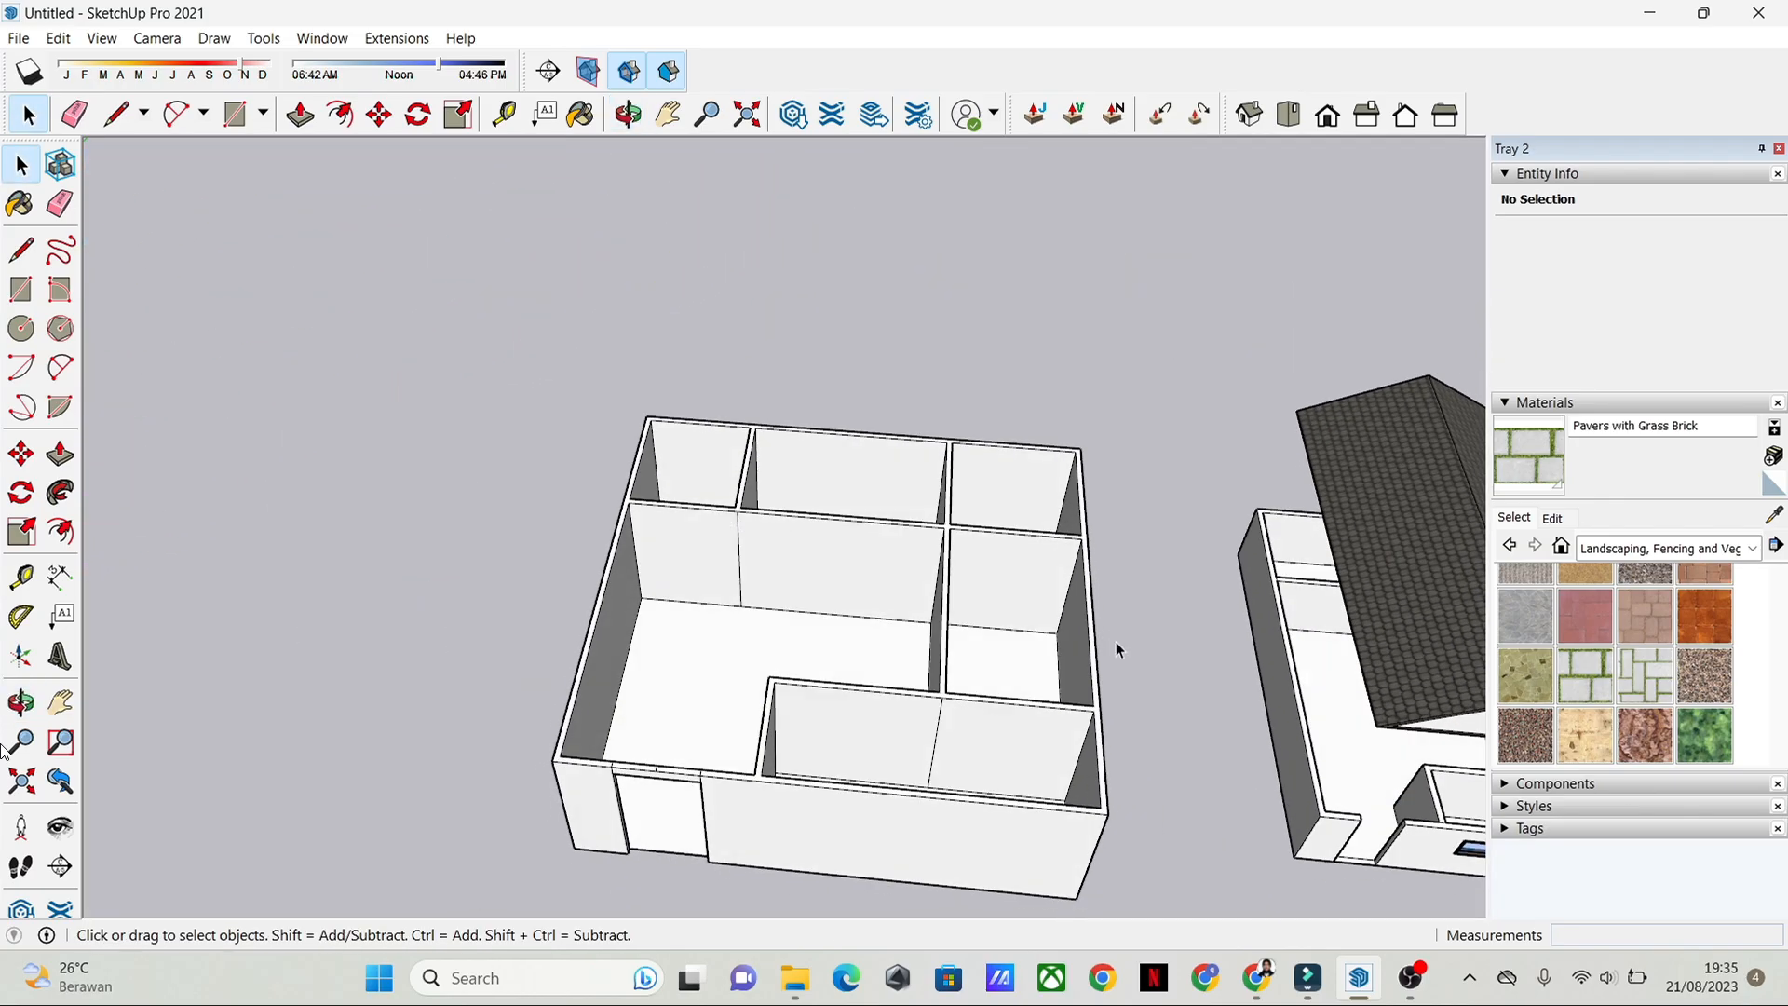
# Step: Draw an 11.97 m by 11.20 m rectangle over the new house's wall tops, from one outer corner to the opposite one
pyautogui.press('r')
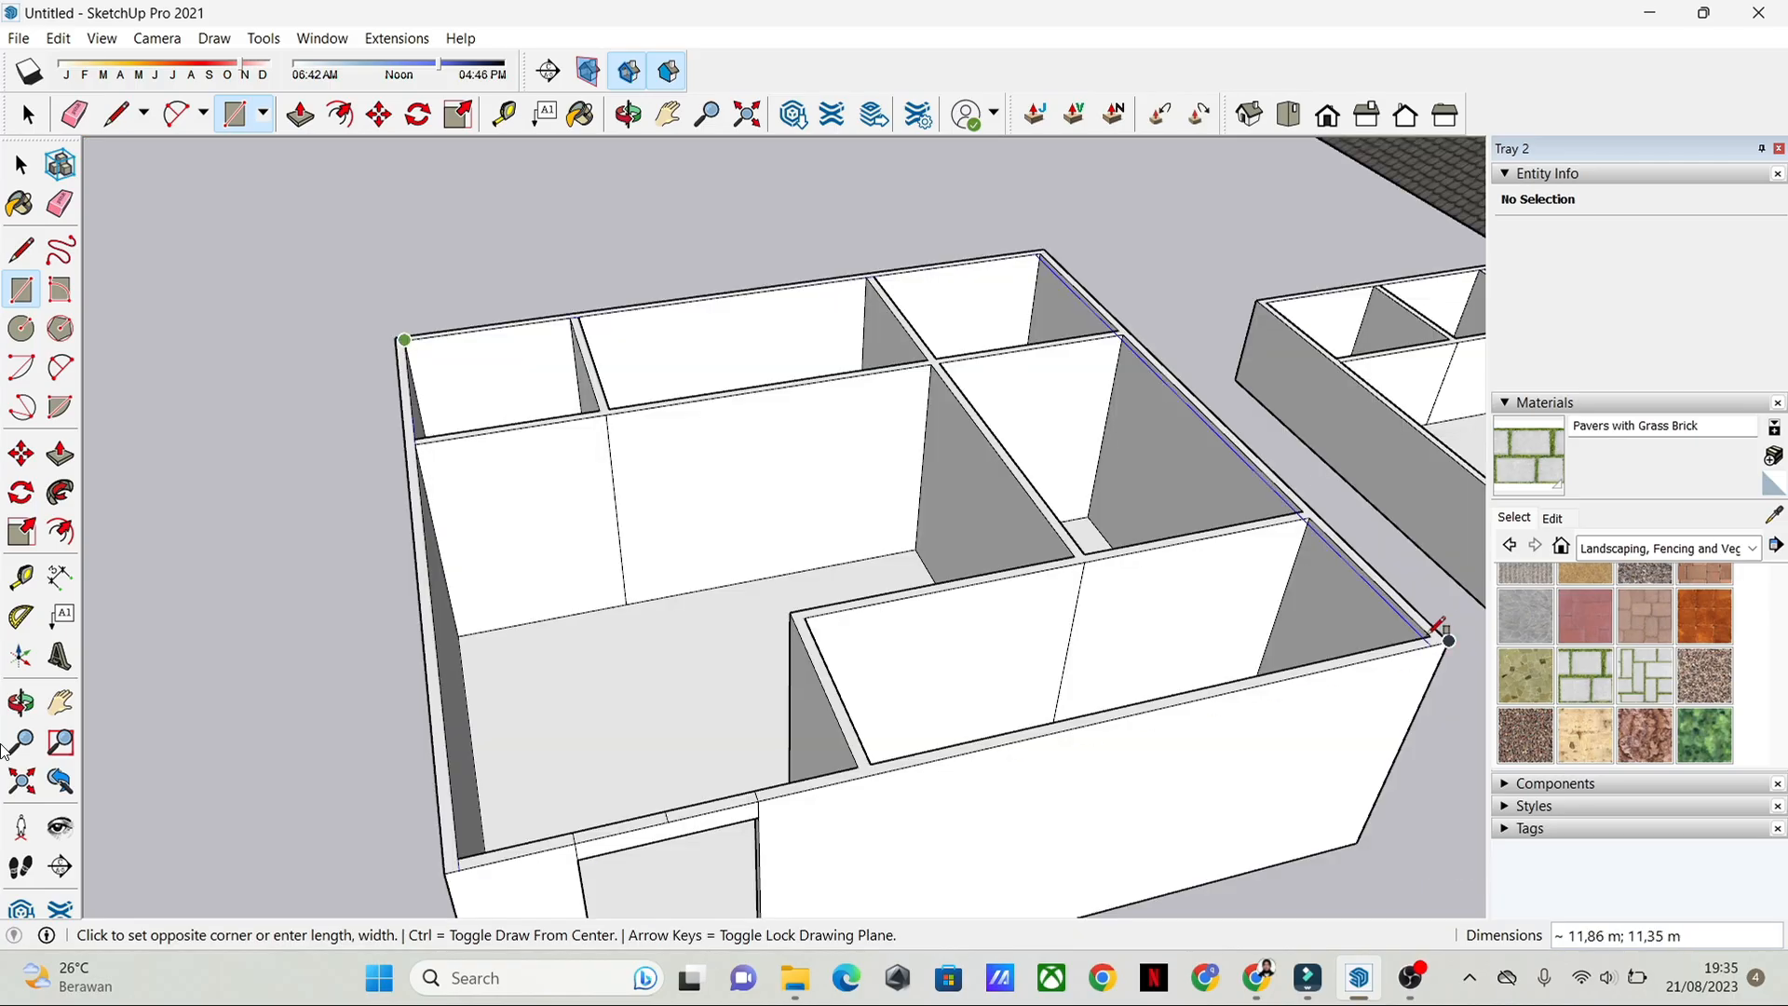
pyautogui.click(1446, 642)
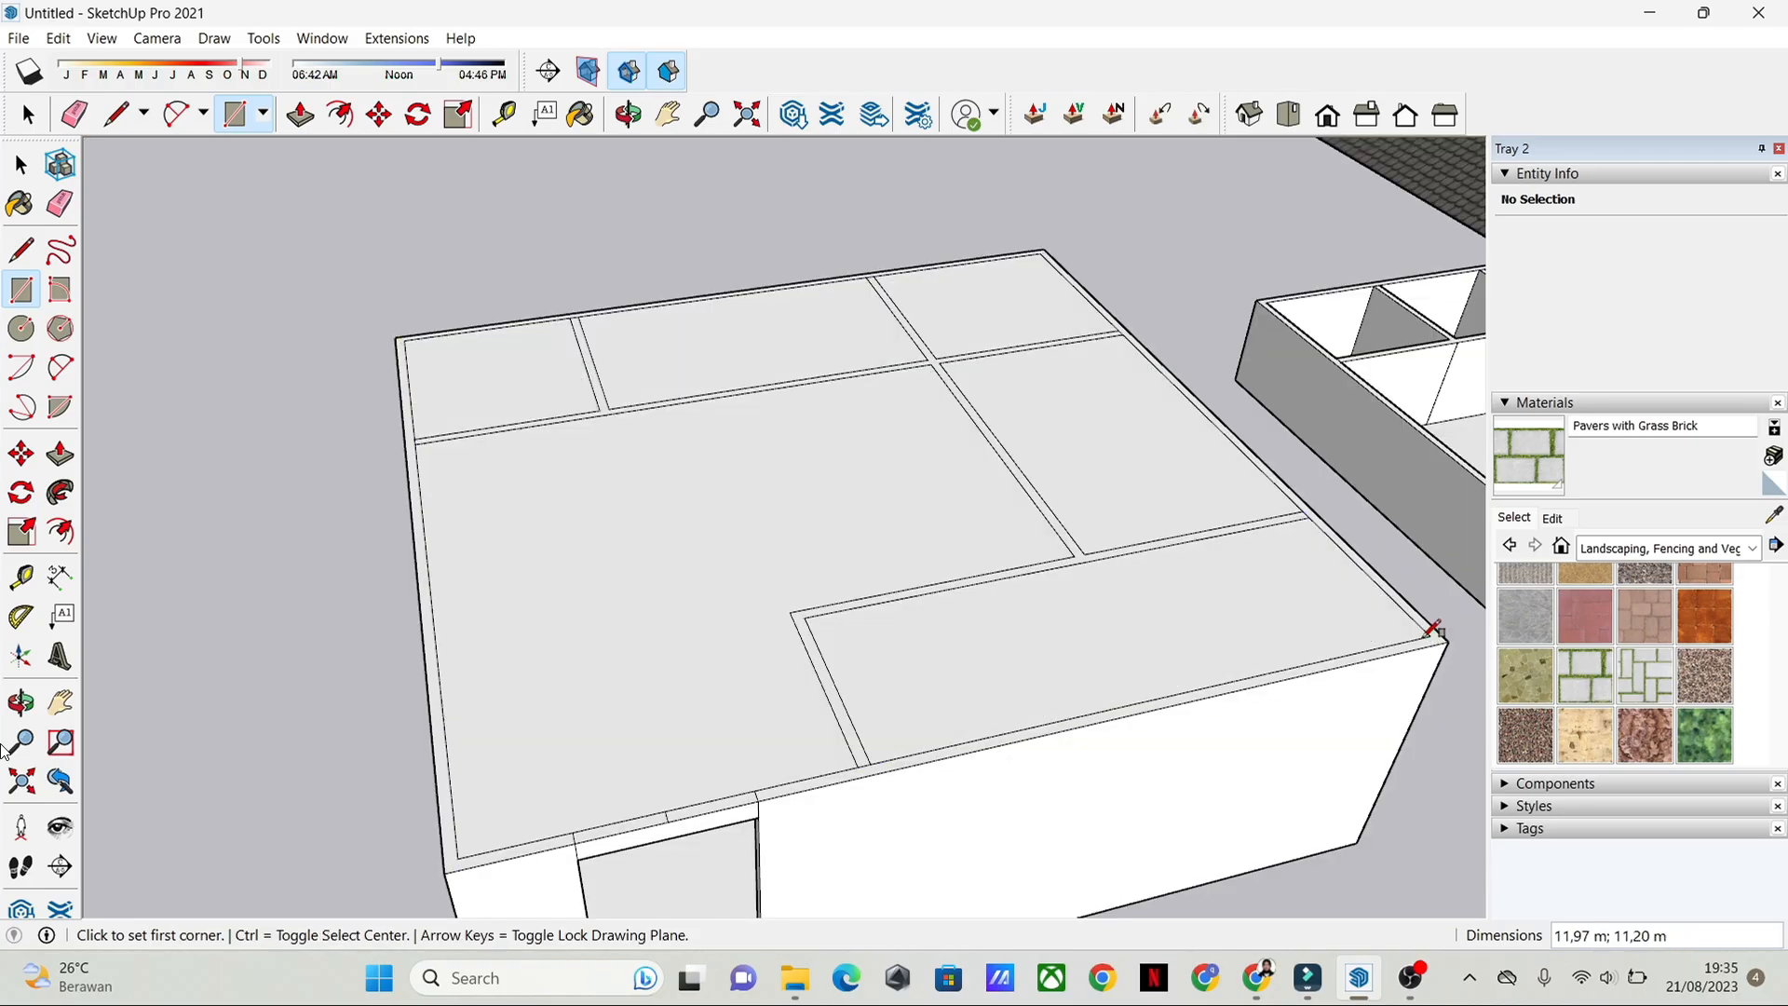
pyautogui.press('space')
pyautogui.moveTo(1226, 550); pyautogui.dragTo(961, 639, button='middle')
pyautogui.moveTo(847, 517); pyautogui.dragTo(788, 559, button='middle')
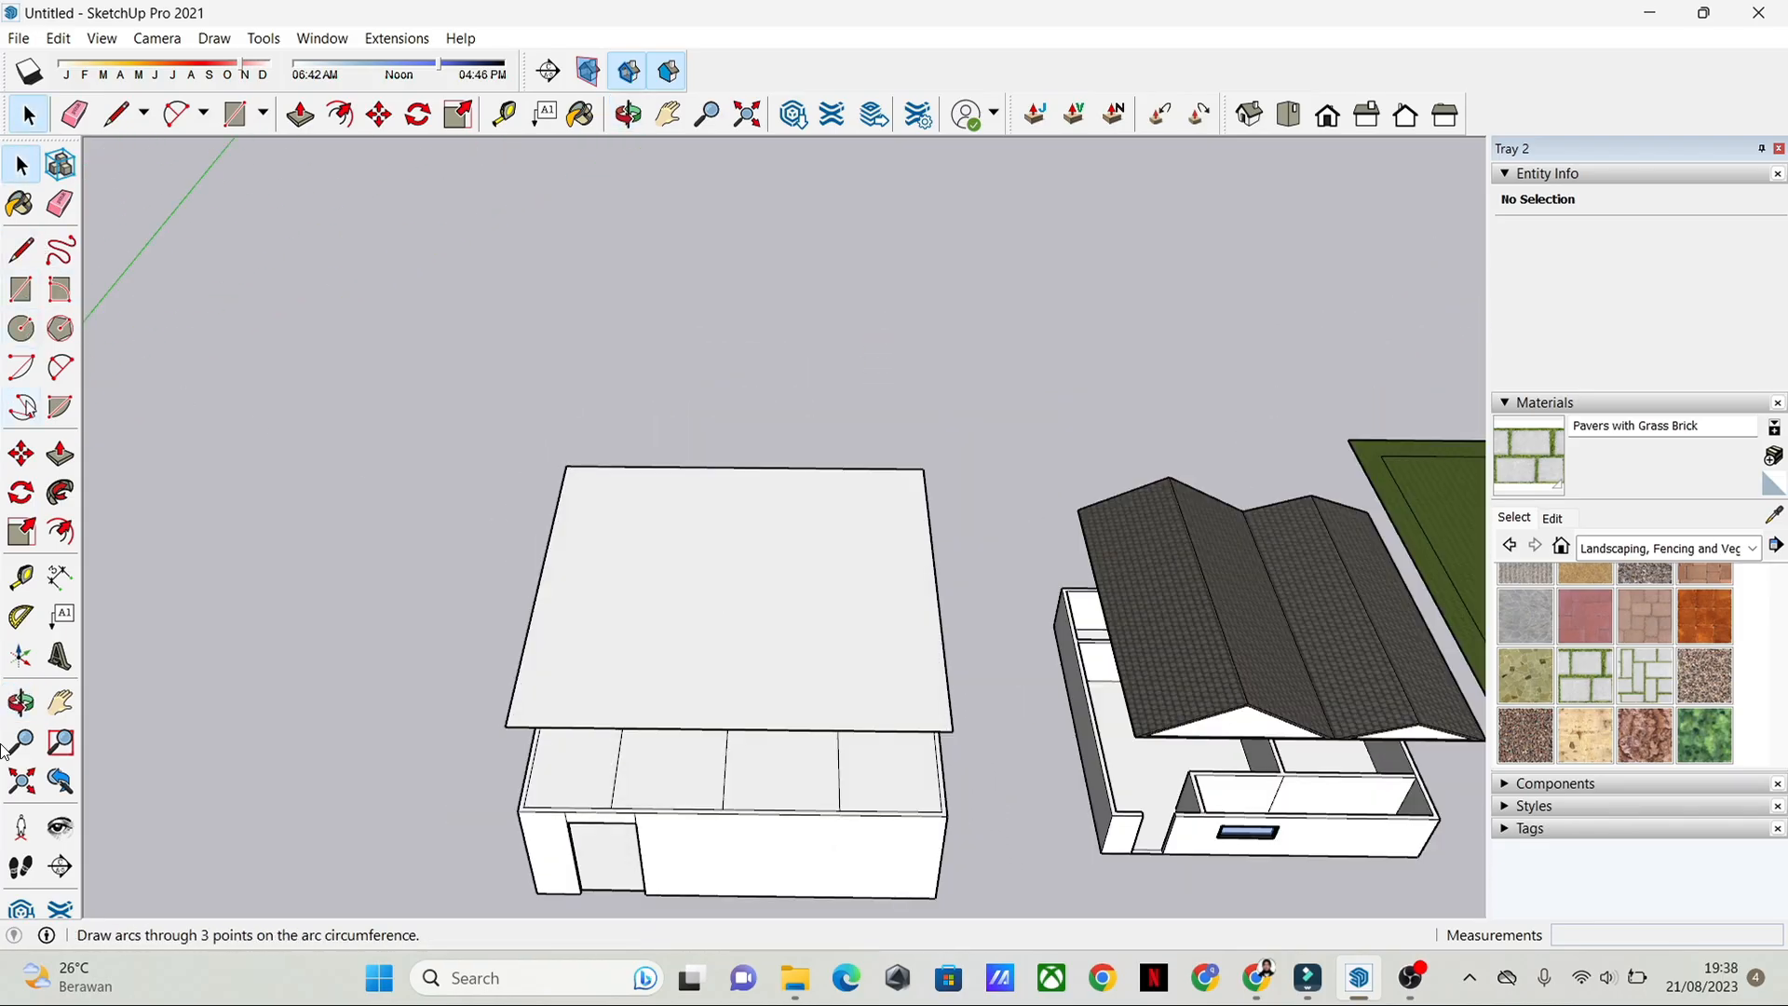
# Step: Draw an 11.20 m line across the roof plane near its middle, straight from the rear edge to the front edge
pyautogui.press('e')
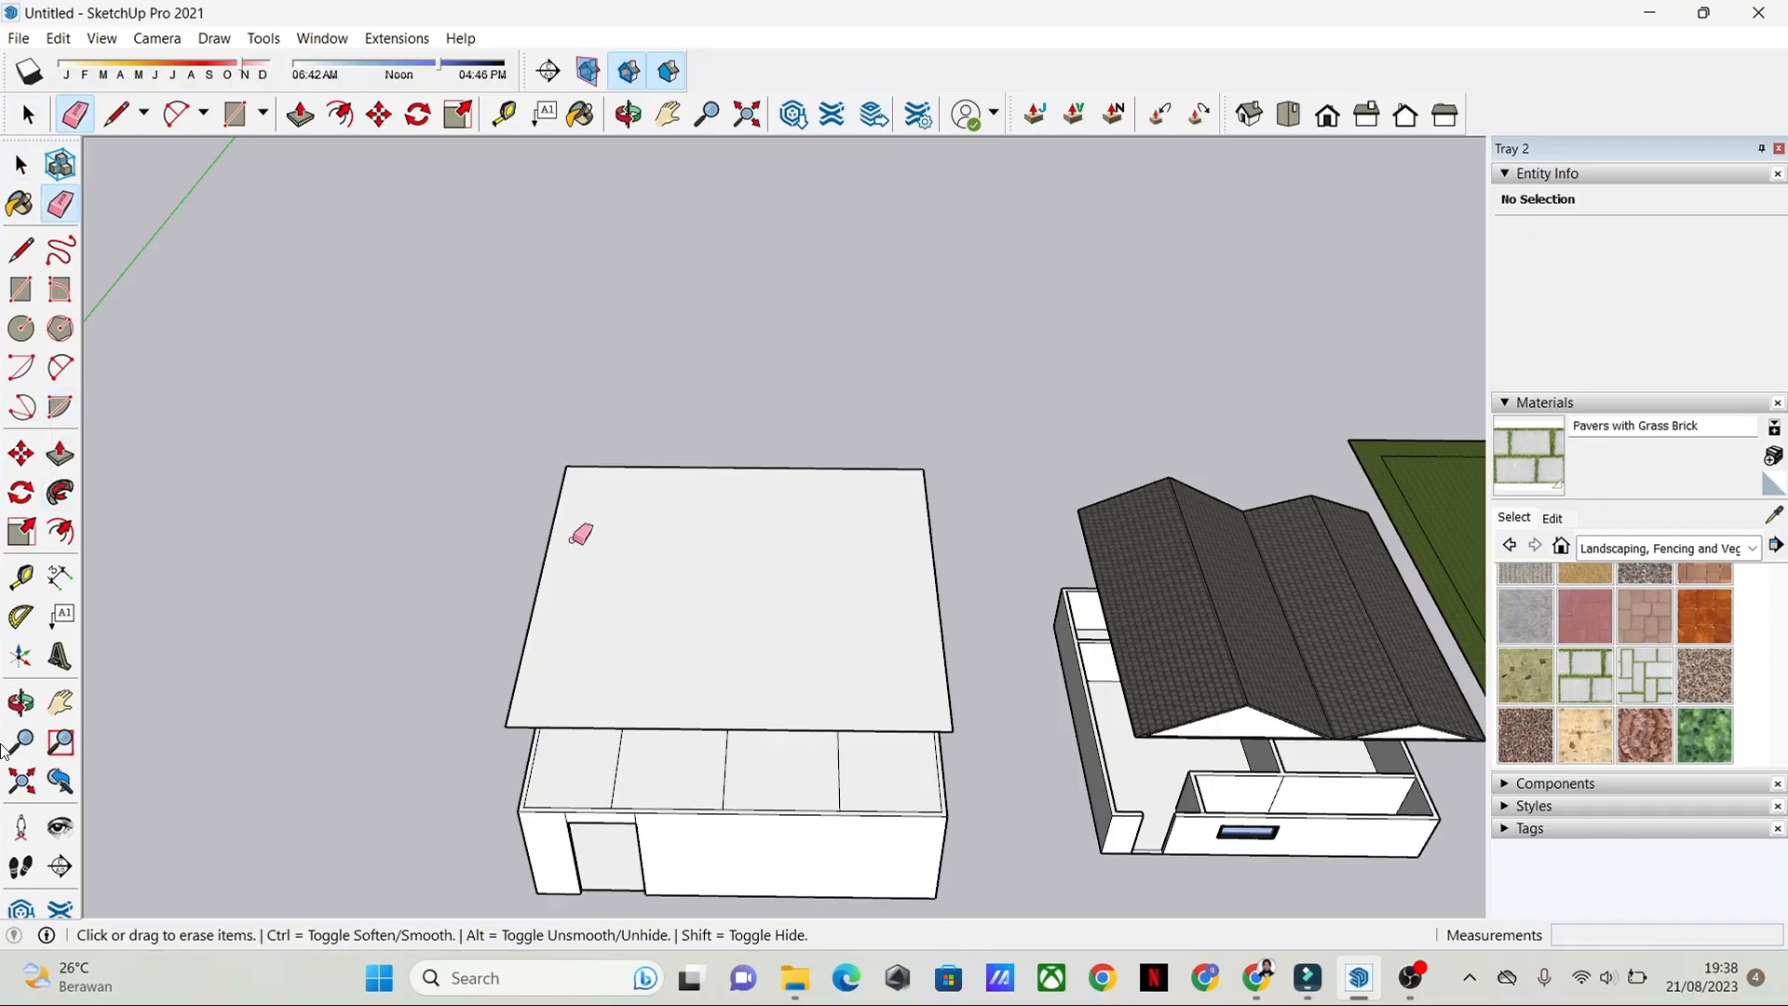
pyautogui.click(25, 255)
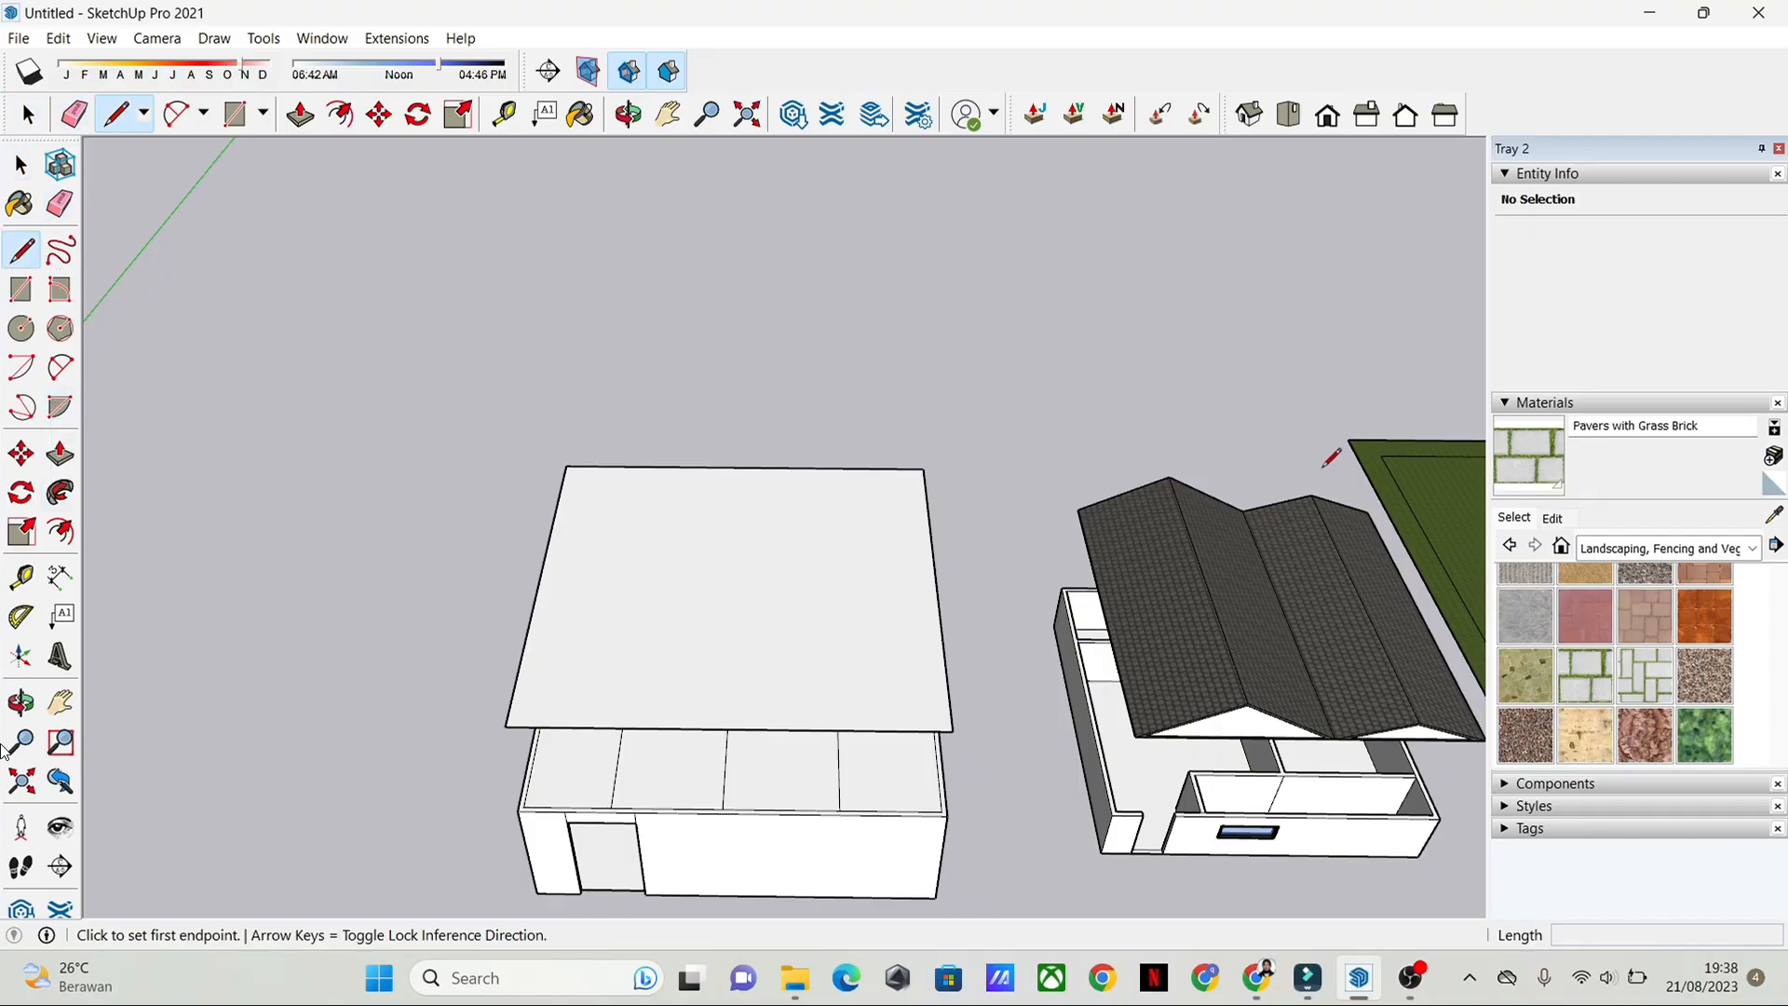
pyautogui.scroll(3, 775, 500)
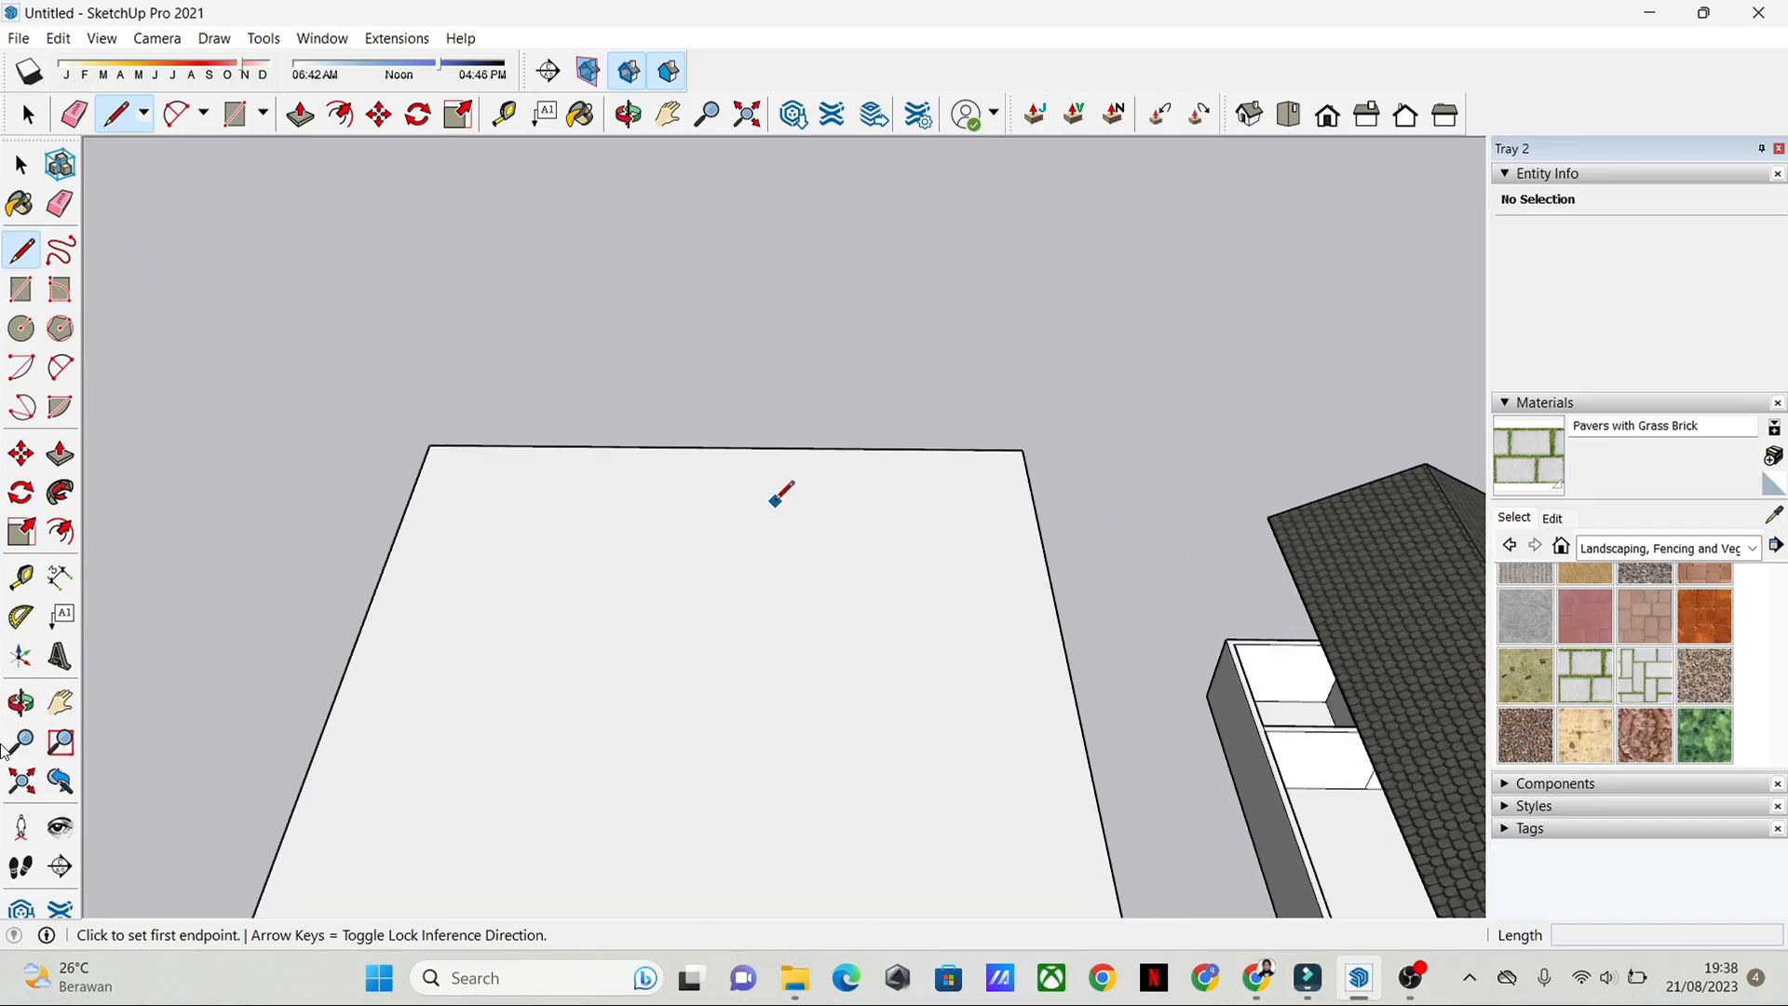
pyautogui.moveTo(777, 503); pyautogui.dragTo(807, 693, button='middle')
pyautogui.keyDown('shift'); pyautogui.moveTo(944, 678); pyautogui.dragTo(932, 522, button='middle'); pyautogui.keyUp('shift')
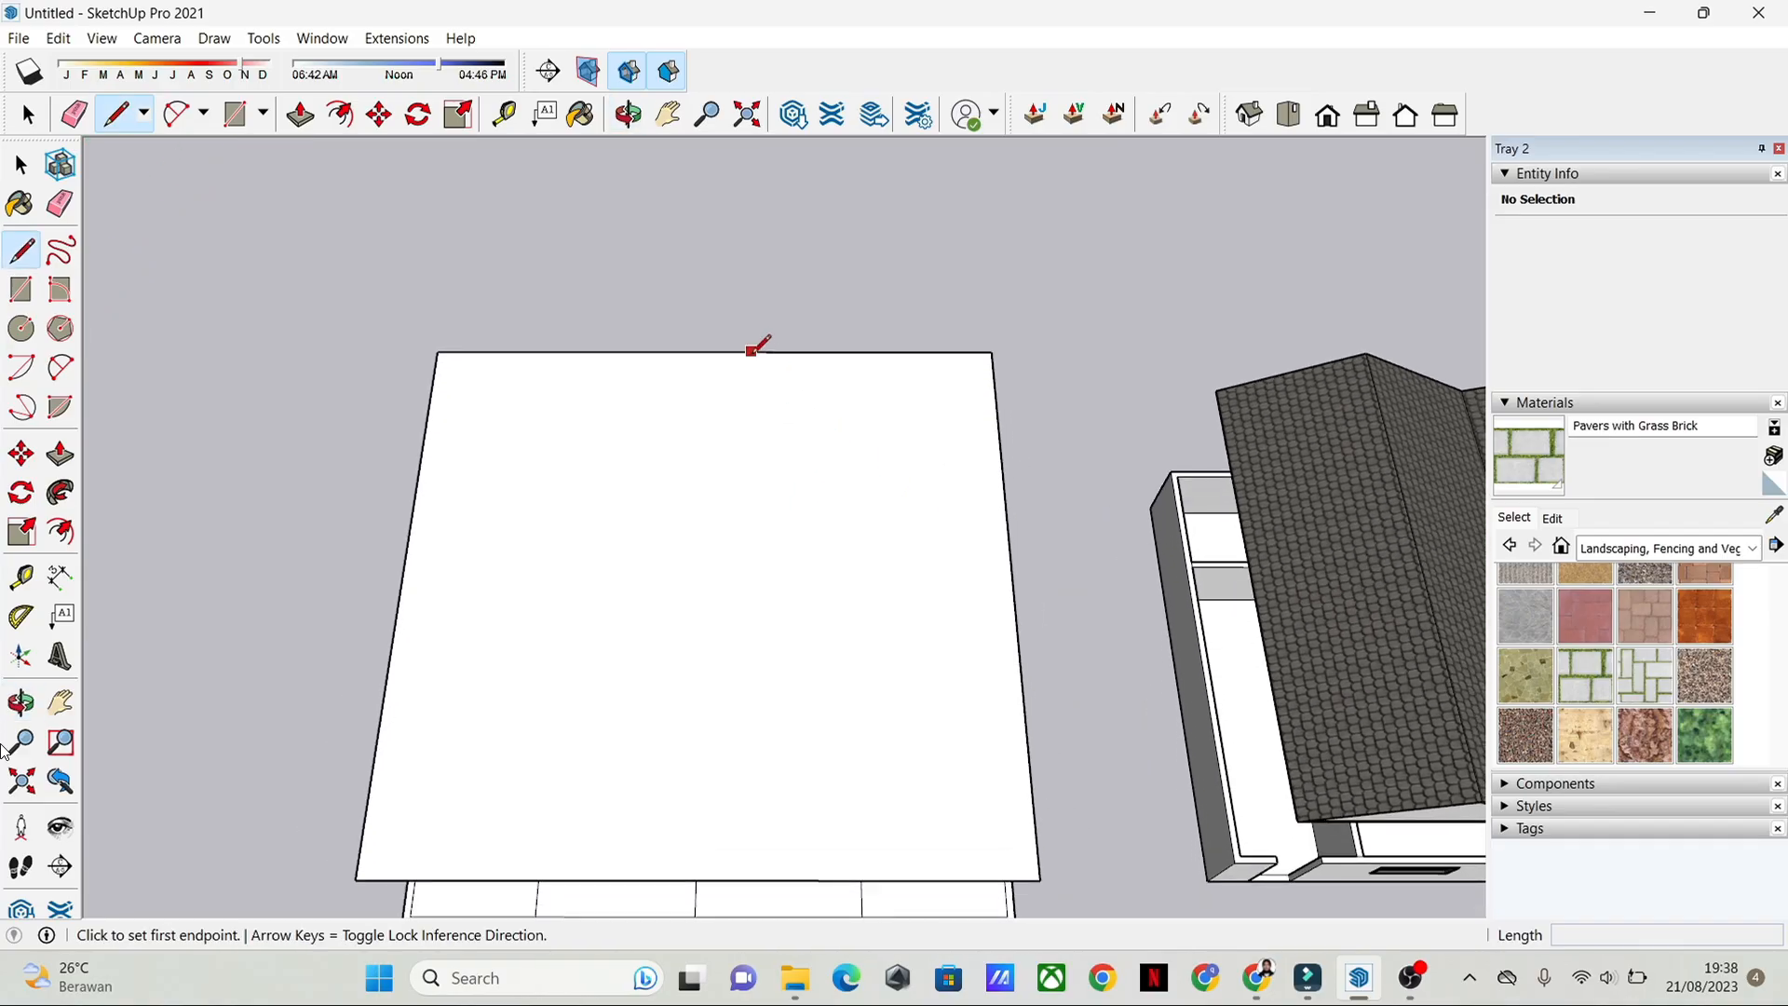
pyautogui.click(752, 352)
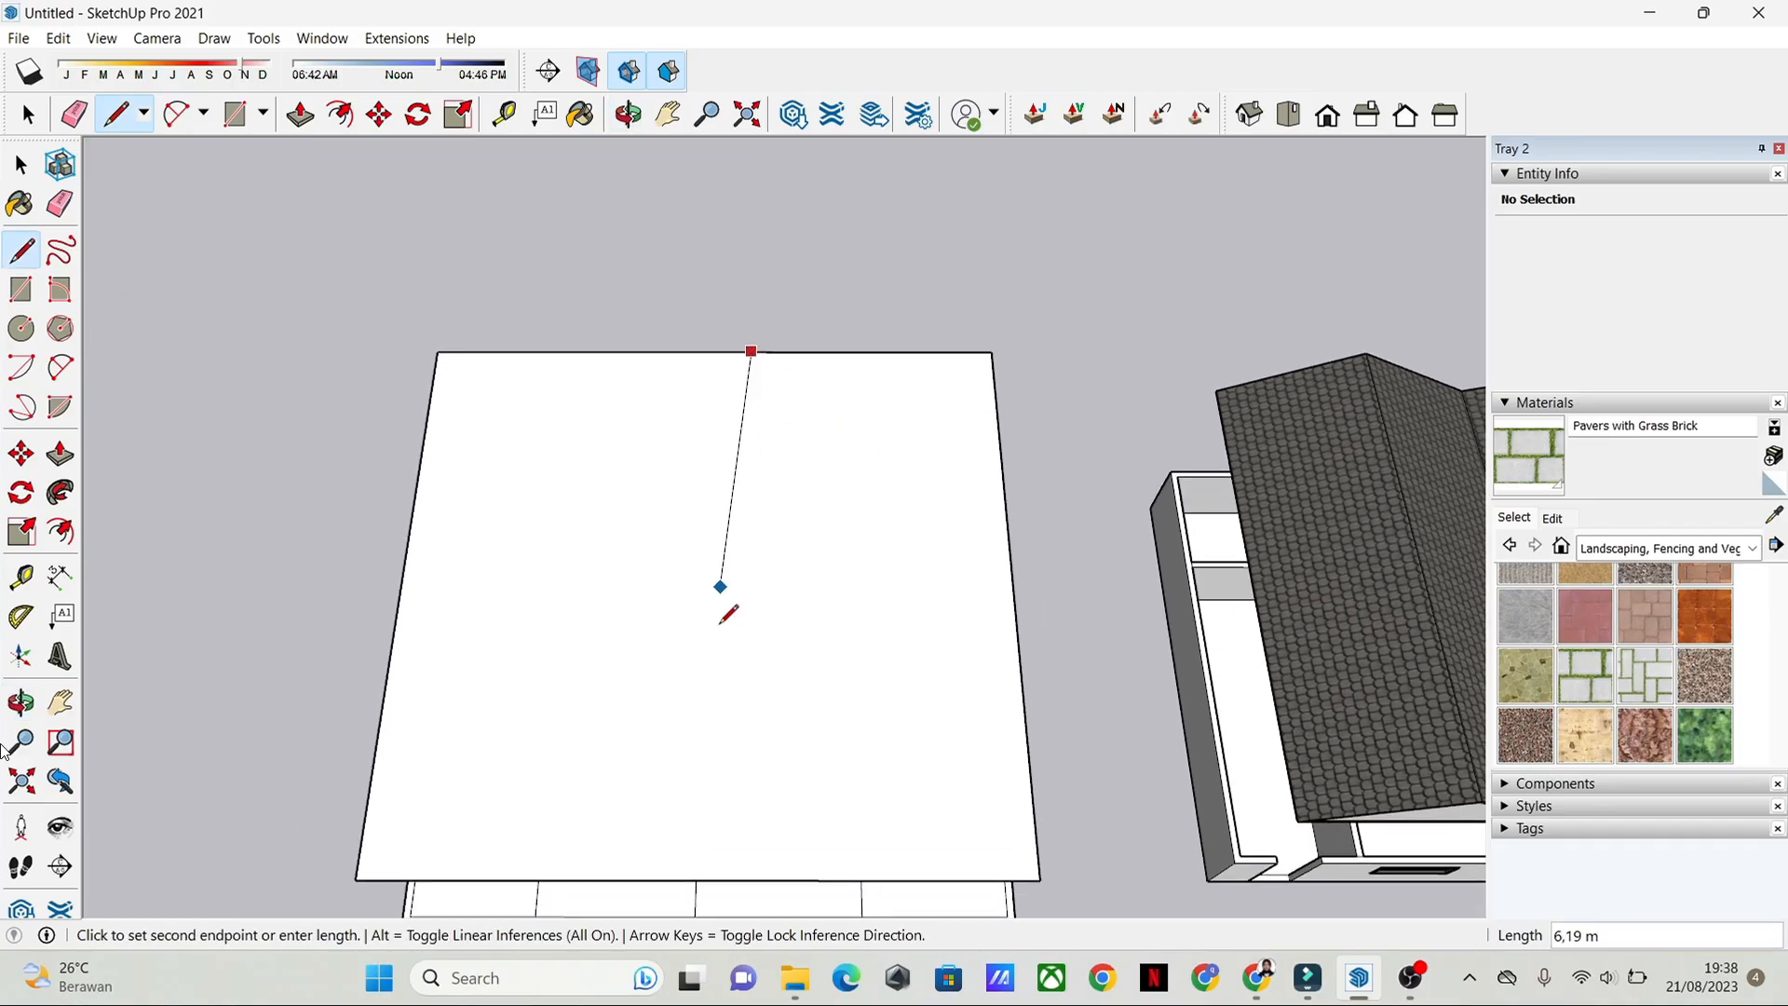
pyautogui.click(753, 876)
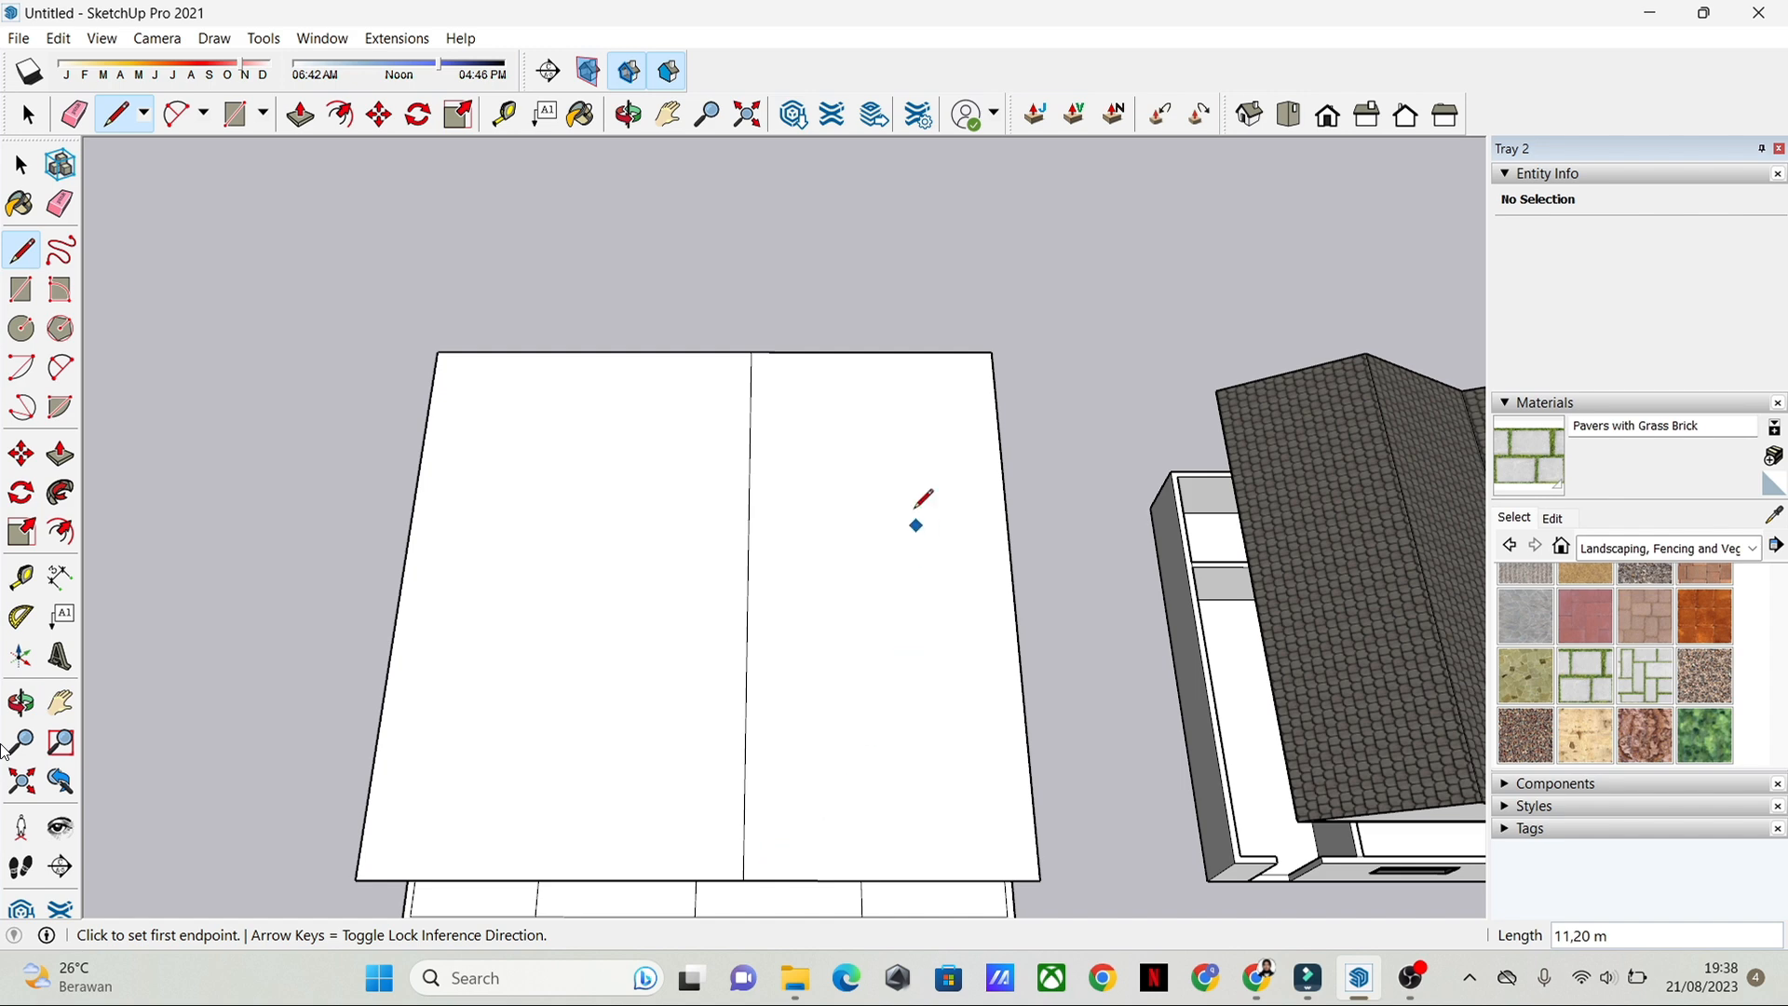
# Step: Draw two more 11.20 m lines from rear to front edge, each through the midpoint of one half of the roof plane
pyautogui.click(594, 351)
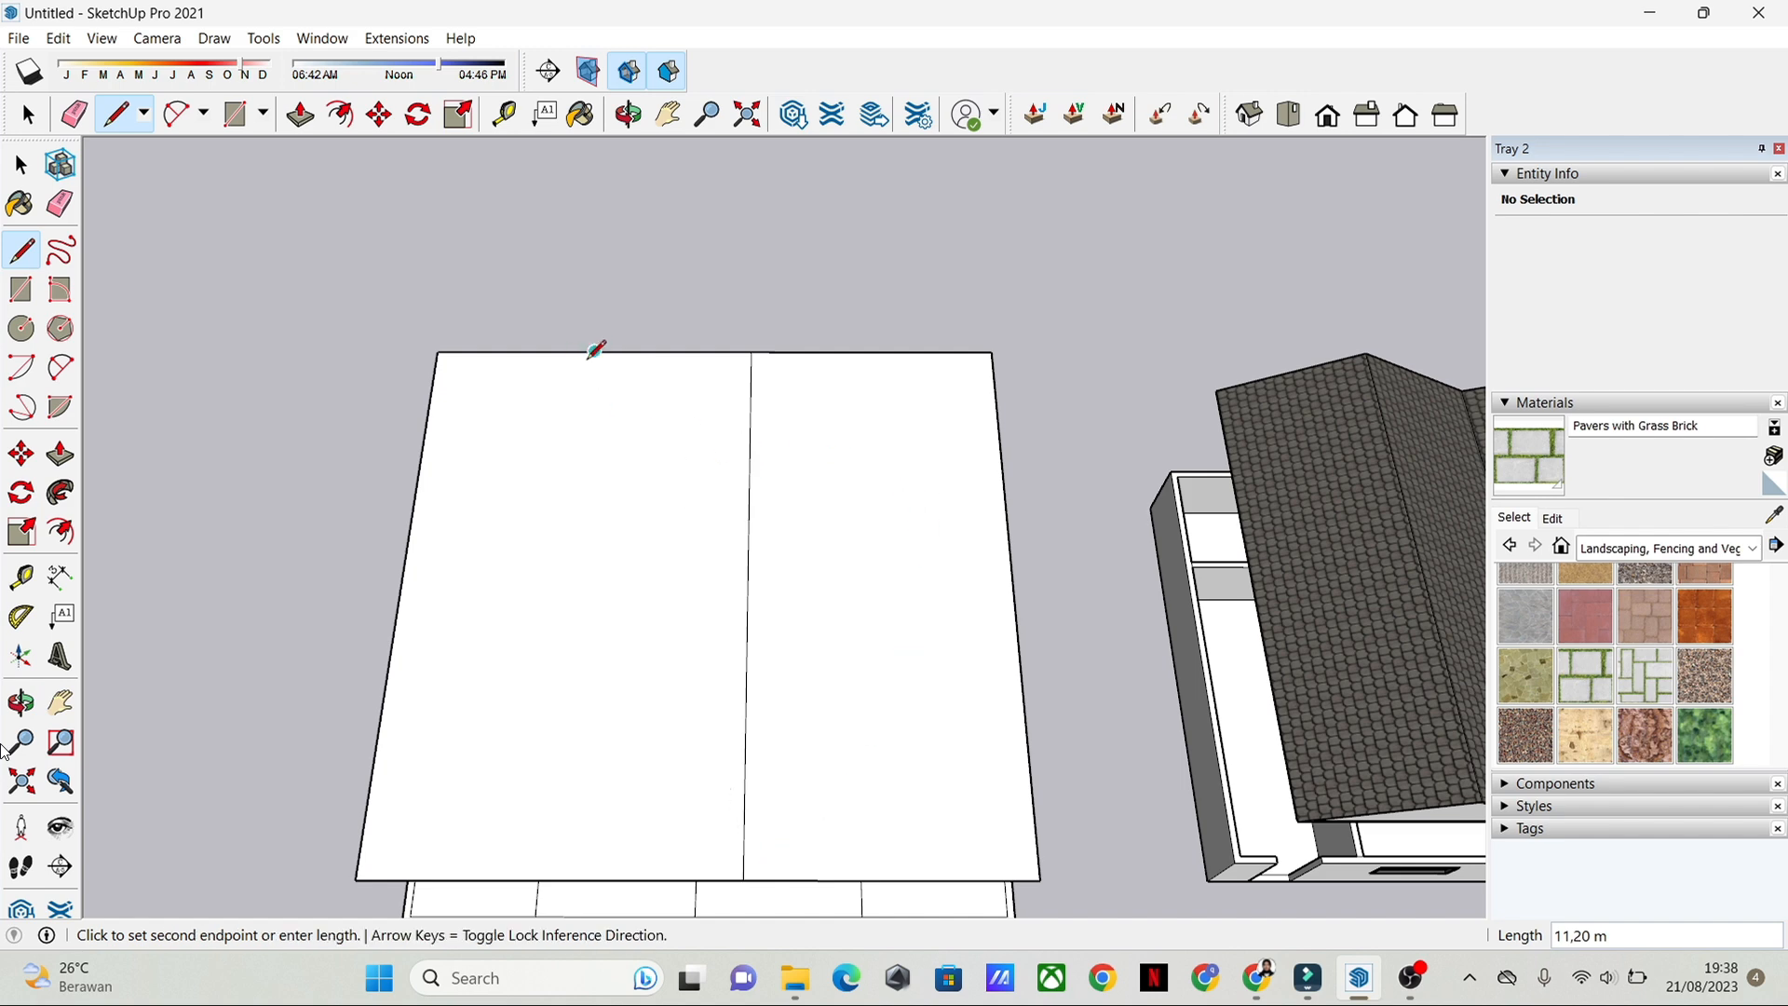
pyautogui.click(551, 879)
pyautogui.click(872, 351)
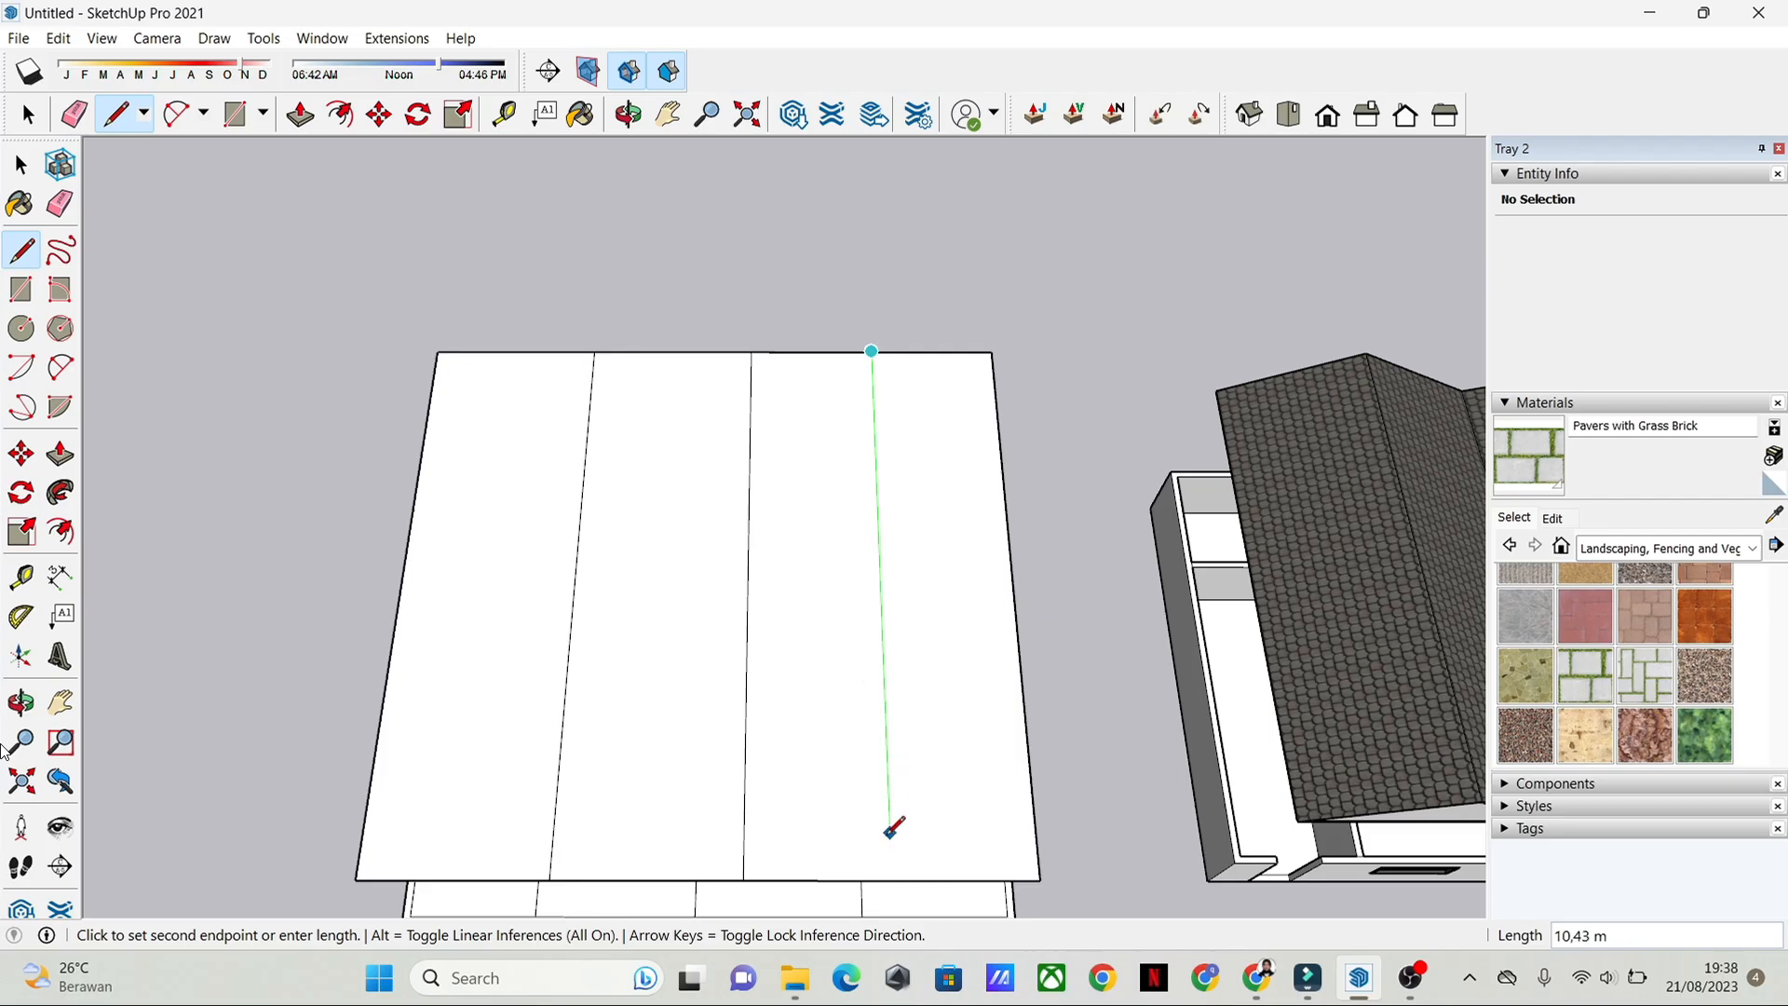
pyautogui.click(879, 879)
pyautogui.click(878, 879)
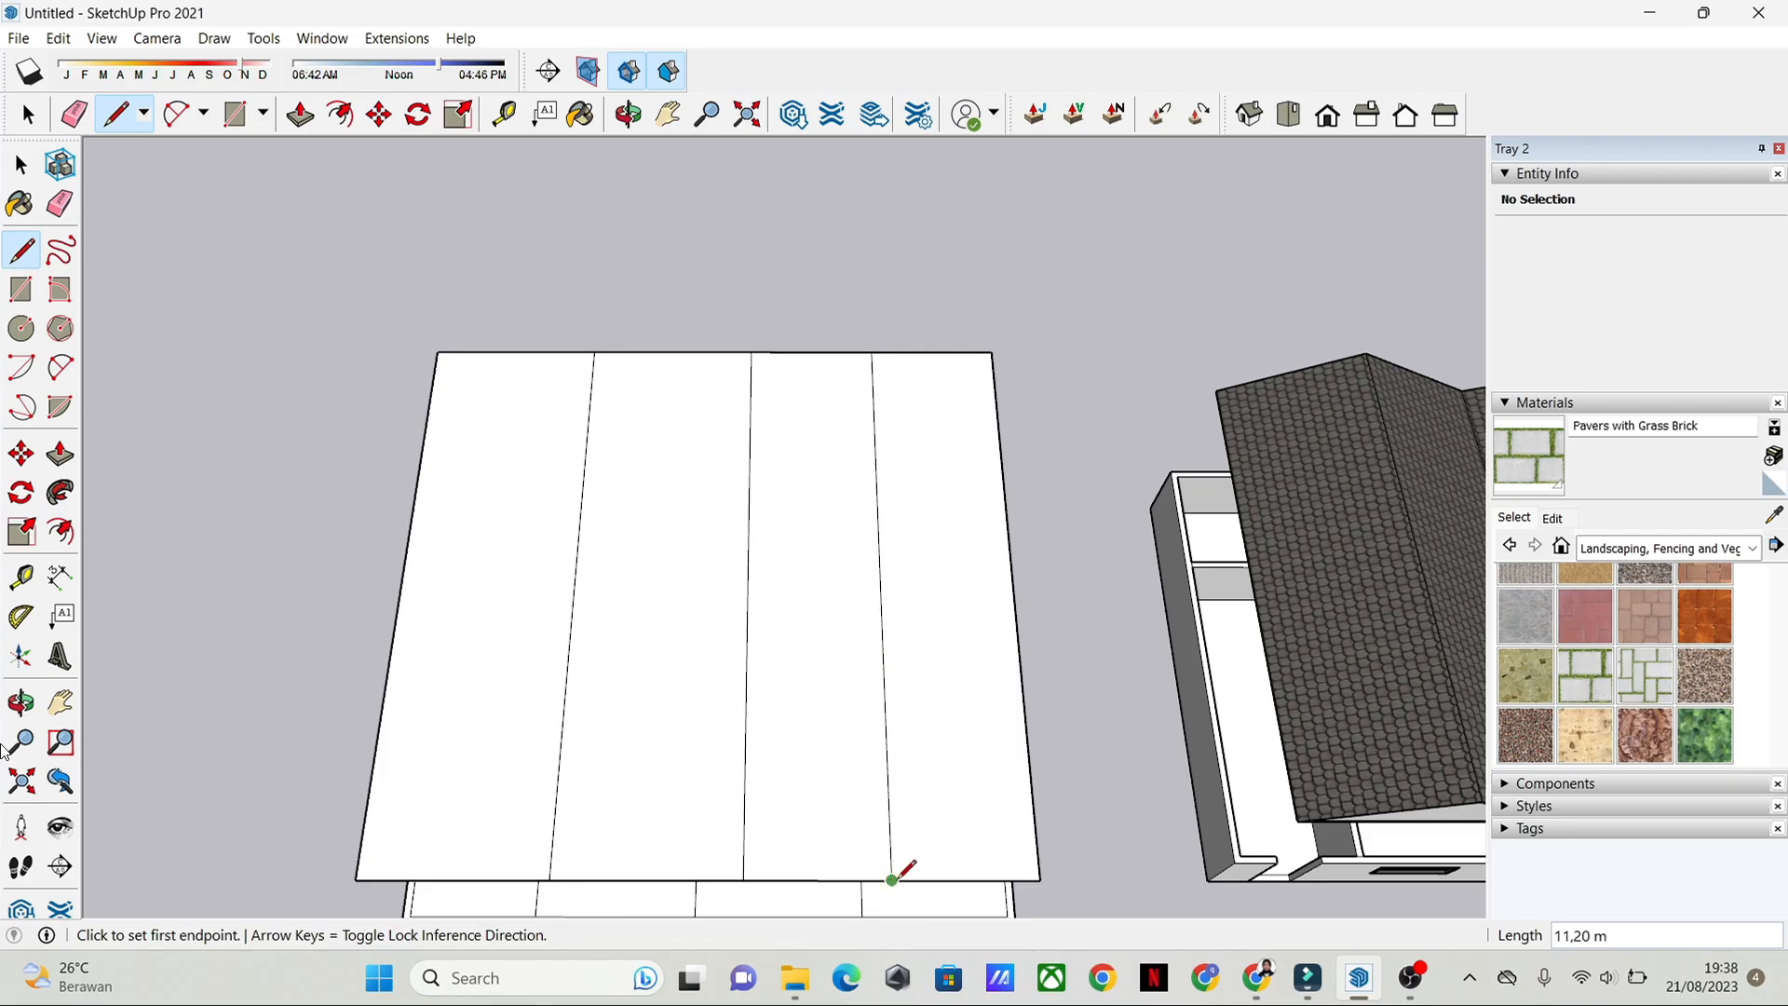
# Step: Move the roof plane's dividing line on the door side straight up 2.57 m to form the larger gable ridge
pyautogui.press('space')
pyautogui.click(663, 575)
pyautogui.moveTo(718, 544)
pyautogui.mouseDown(button='middle')
pyautogui.moveTo(663, 575)
pyautogui.moveTo(727, 531)
pyautogui.mouseUp(button='middle')
pyautogui.scroll(3, 680, 564)
pyautogui.click(675, 552)
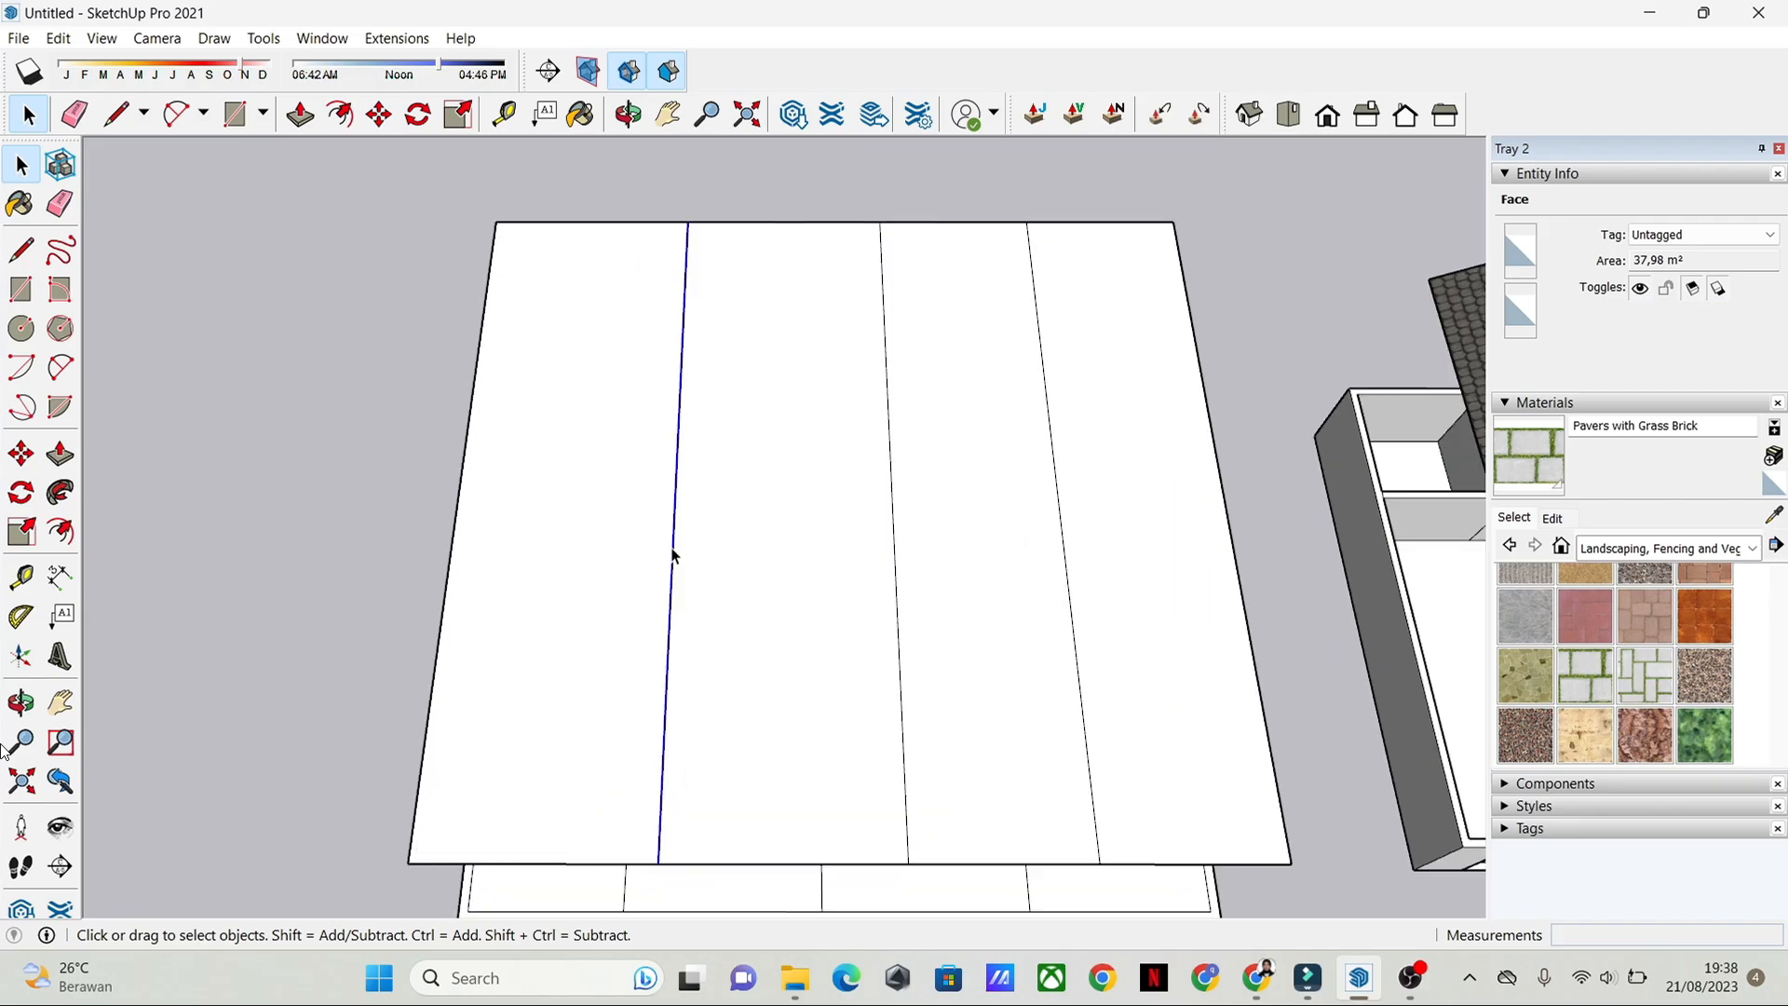
pyautogui.click(22, 454)
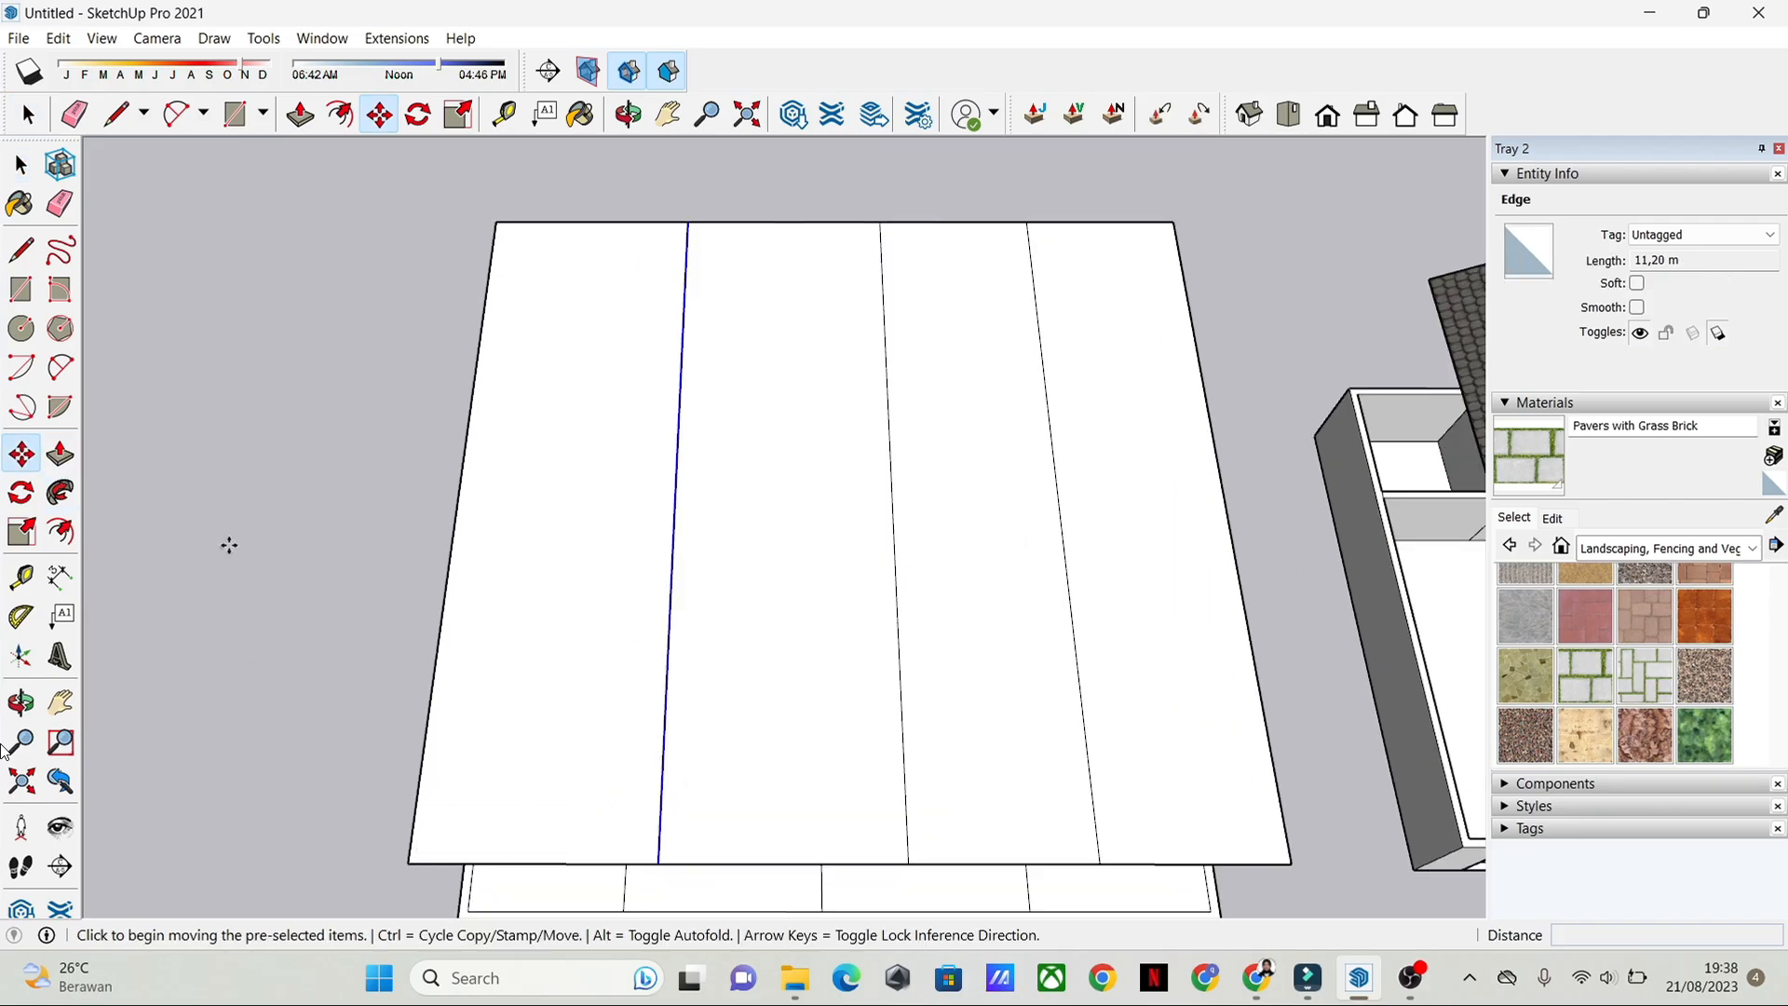
pyautogui.click(656, 864)
pyautogui.moveTo(675, 755); pyautogui.dragTo(651, 407, button='middle')
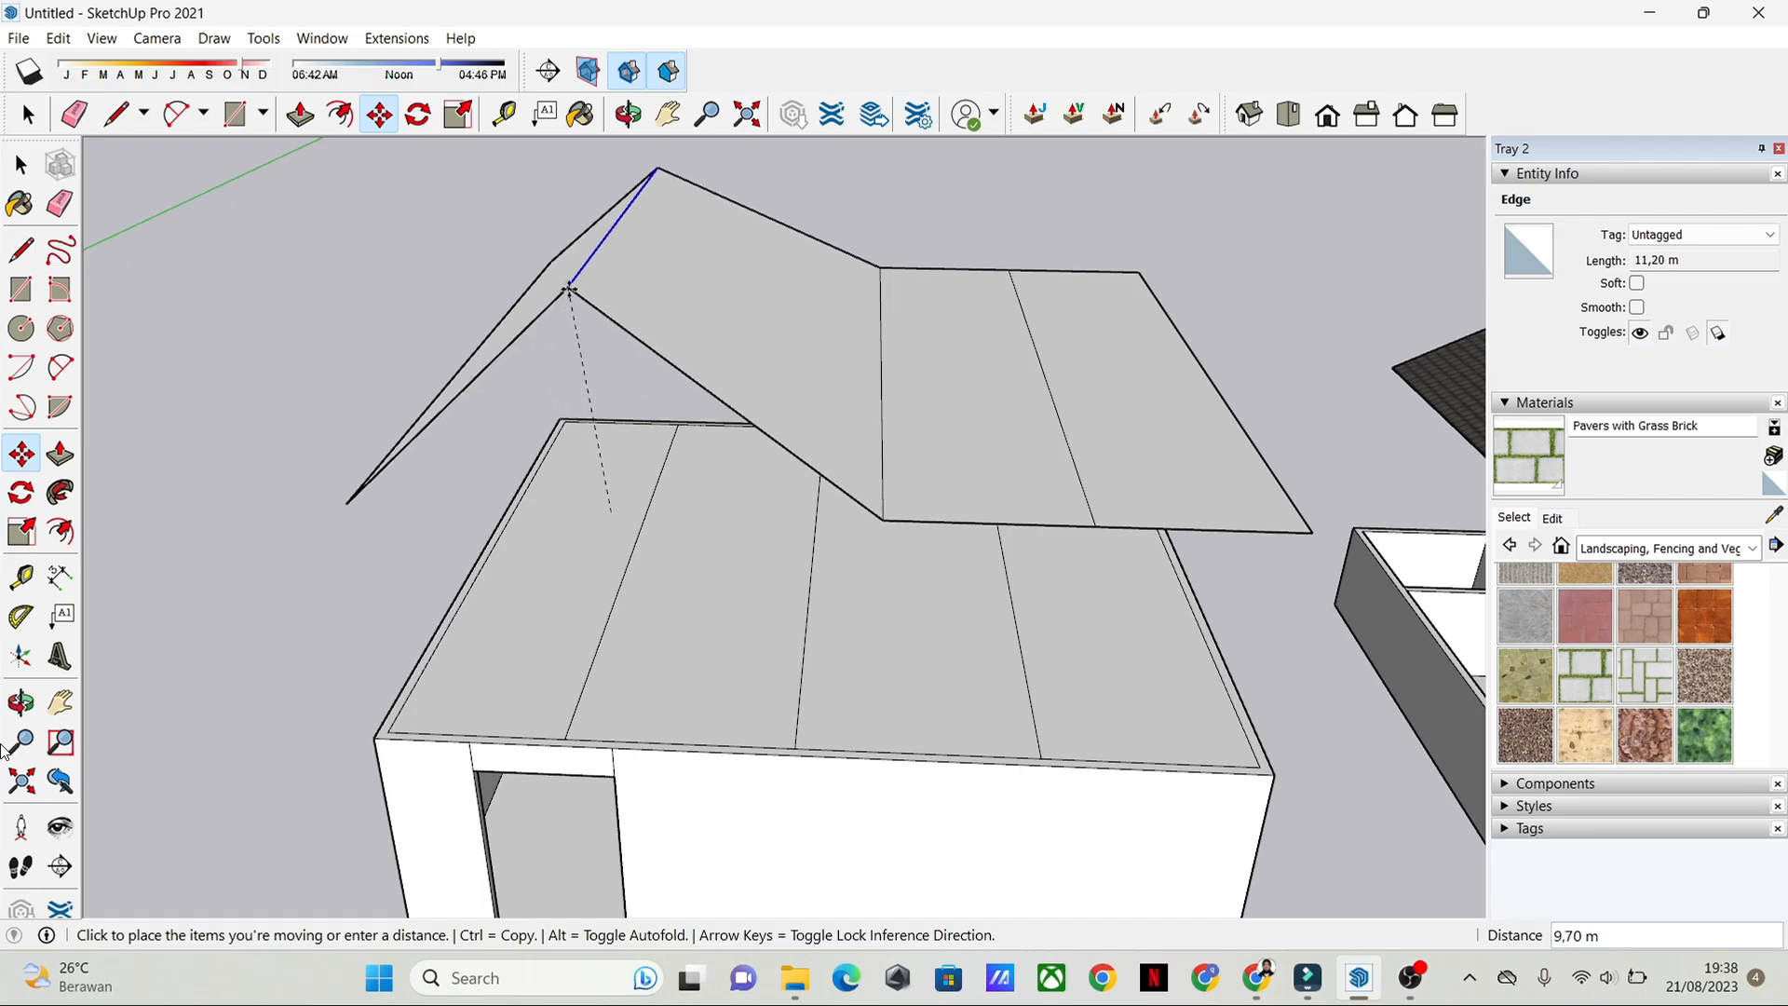
pyautogui.keyDown('shift'); pyautogui.moveTo(651, 194); pyautogui.dragTo(723, 369, button='middle'); pyautogui.keyUp('shift')
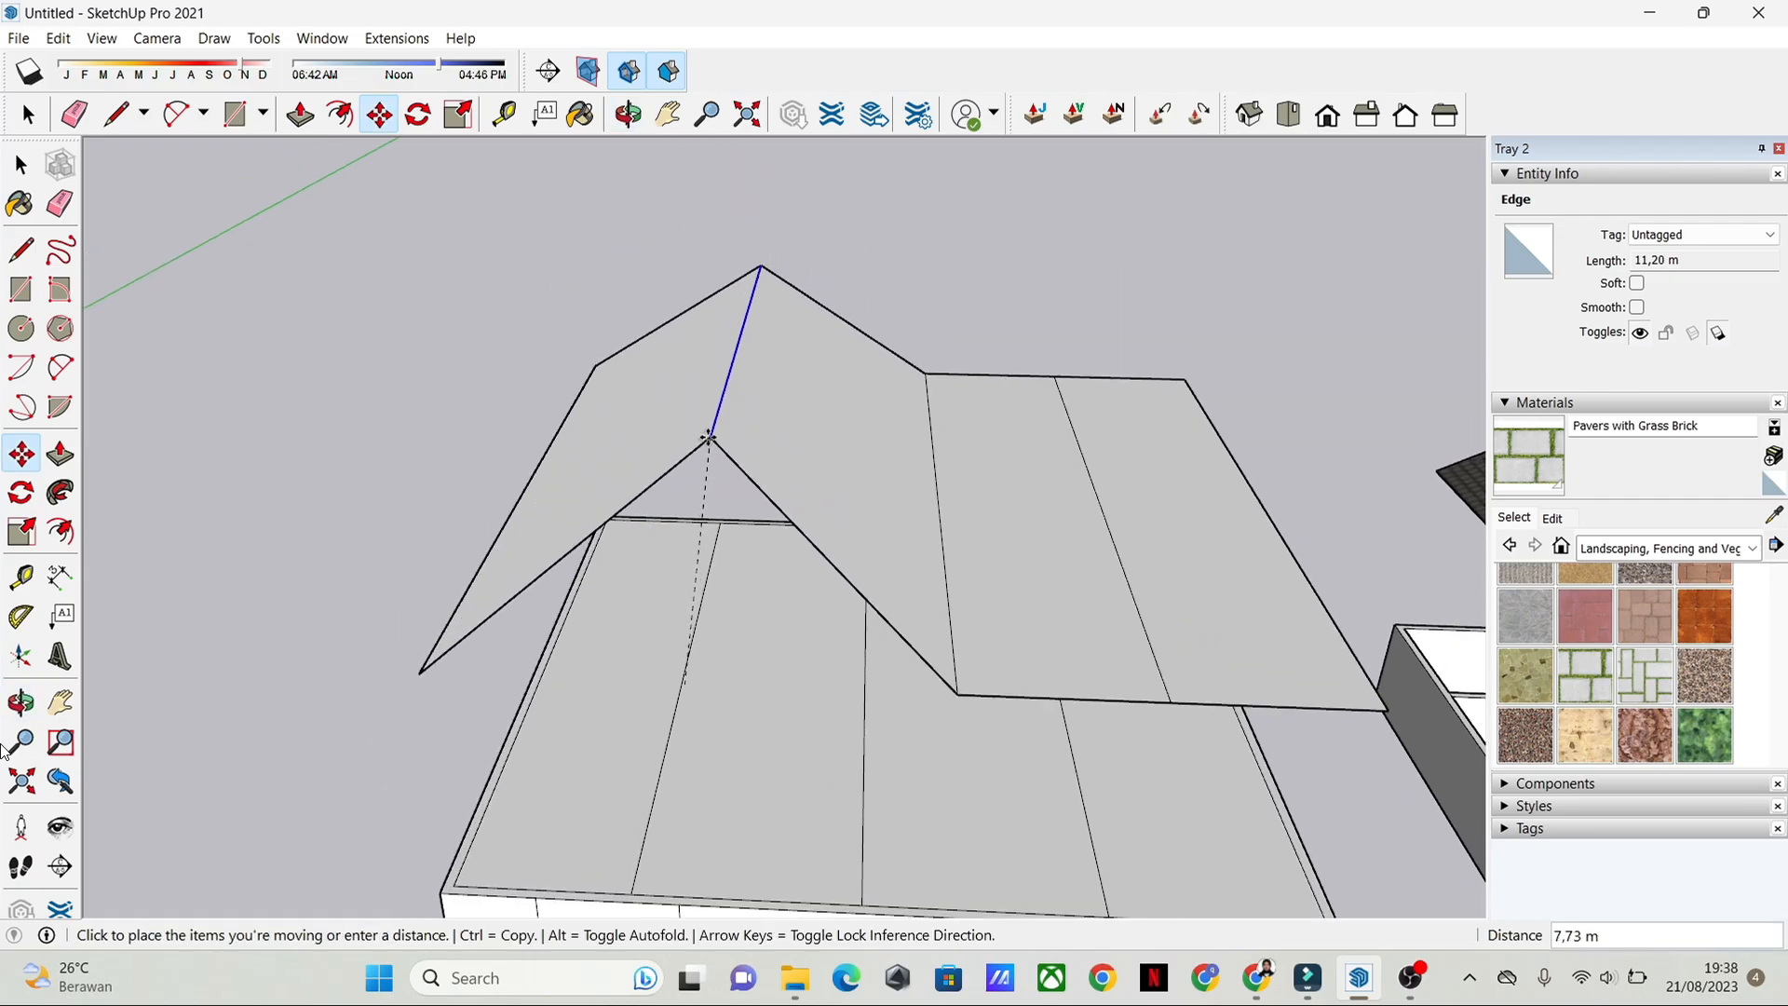
pyautogui.moveTo(709, 437); pyautogui.dragTo(758, 186, button='middle')
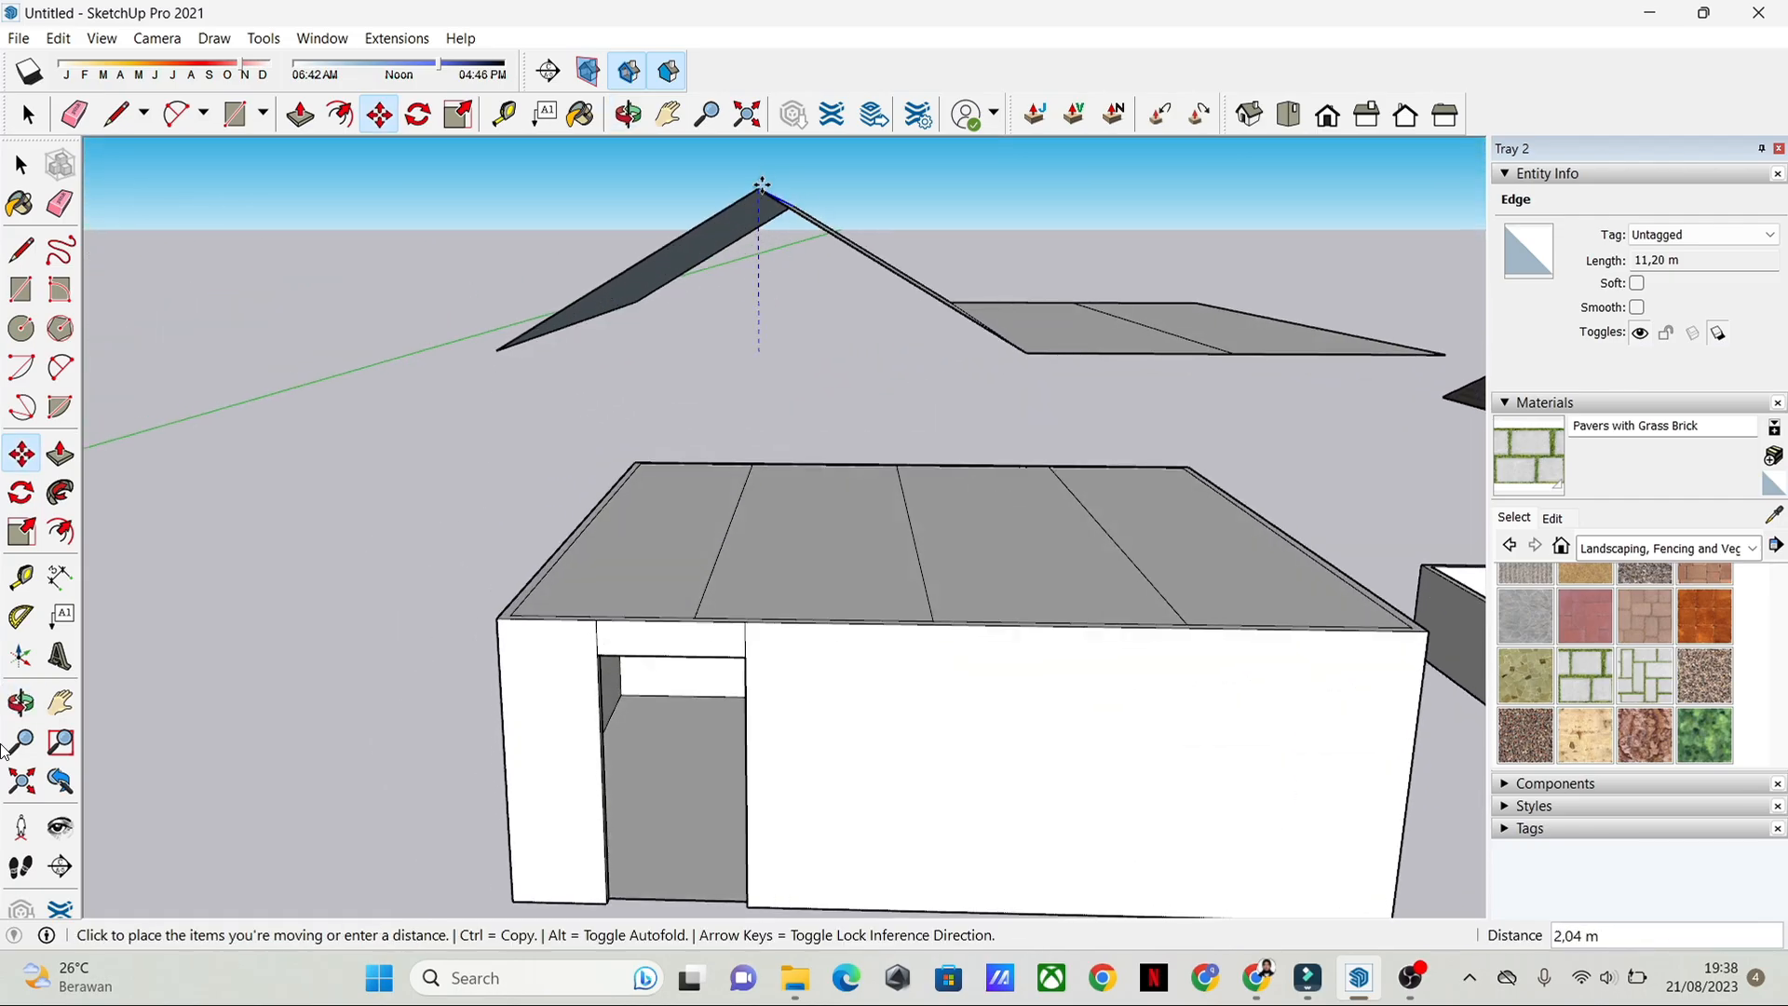
pyautogui.click(766, 141)
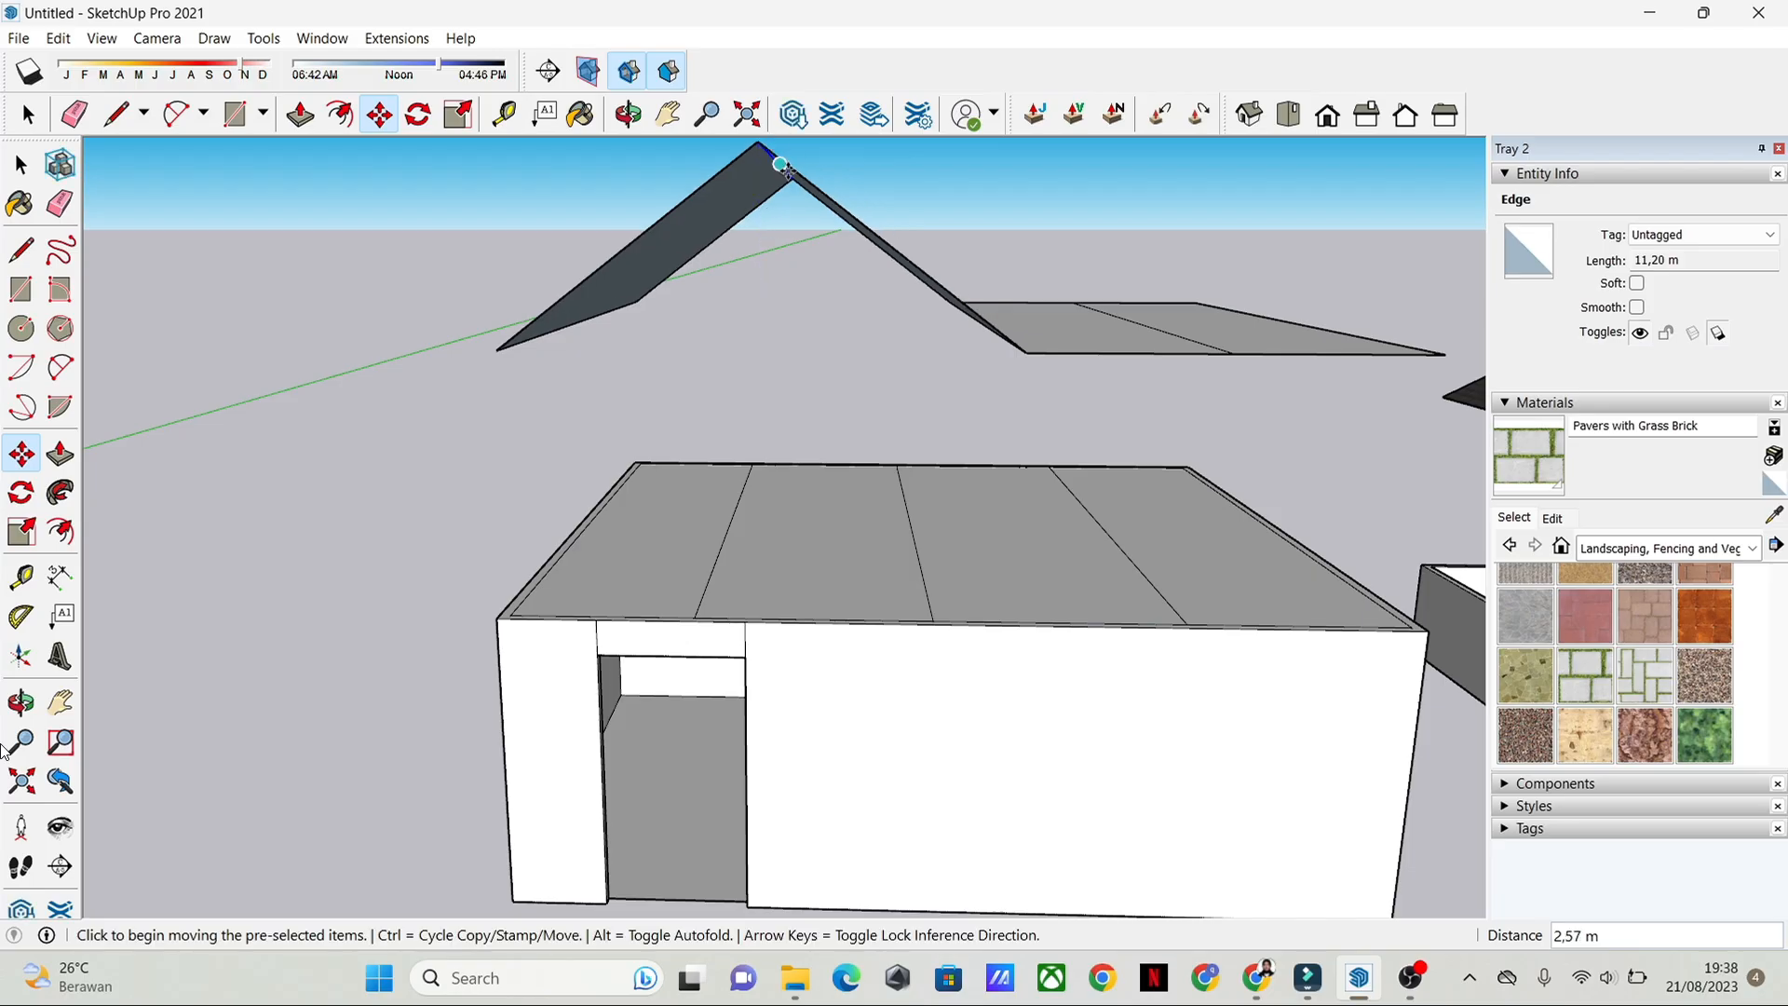
pyautogui.press('space')
# Step: Raise the roof plane's dividing line nearest the existing house straight up to form a second, lower gable ridge
pyautogui.scroll(-2, 1030, 223)
pyautogui.moveTo(1030, 224); pyautogui.dragTo(841, 587, button='middle')
pyautogui.click(21, 453)
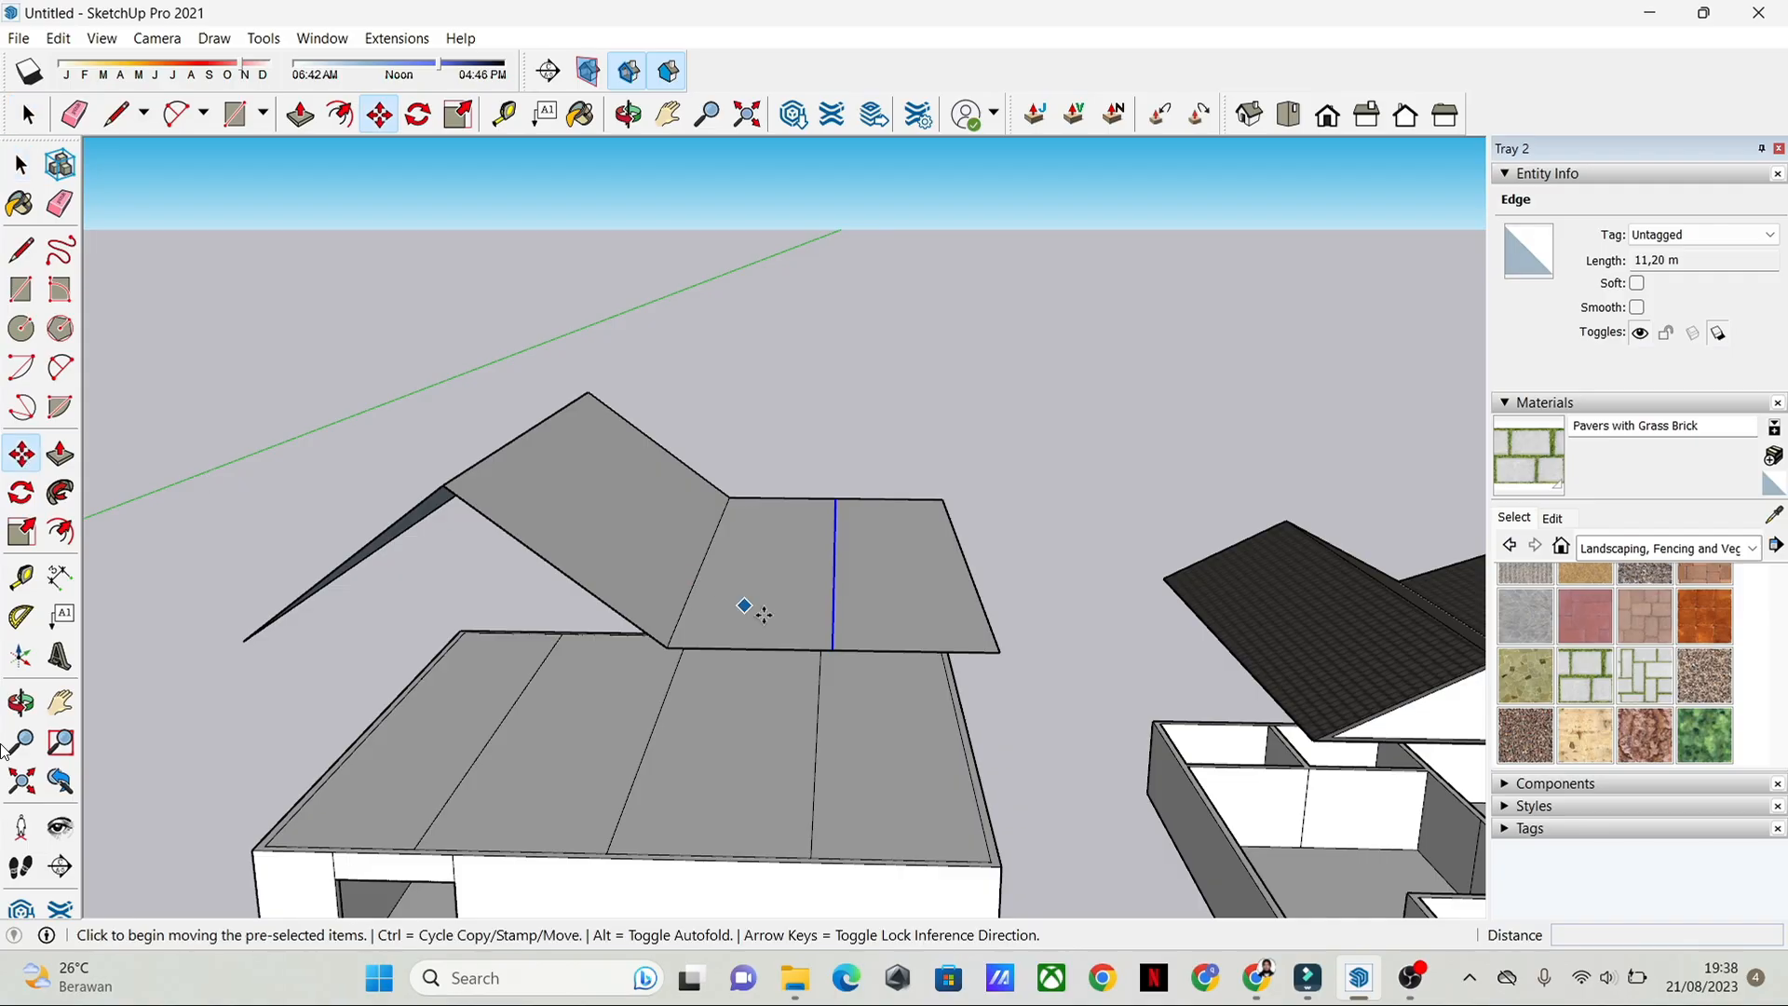
pyautogui.moveTo(746, 607); pyautogui.dragTo(813, 532, button='middle')
pyautogui.click(837, 559)
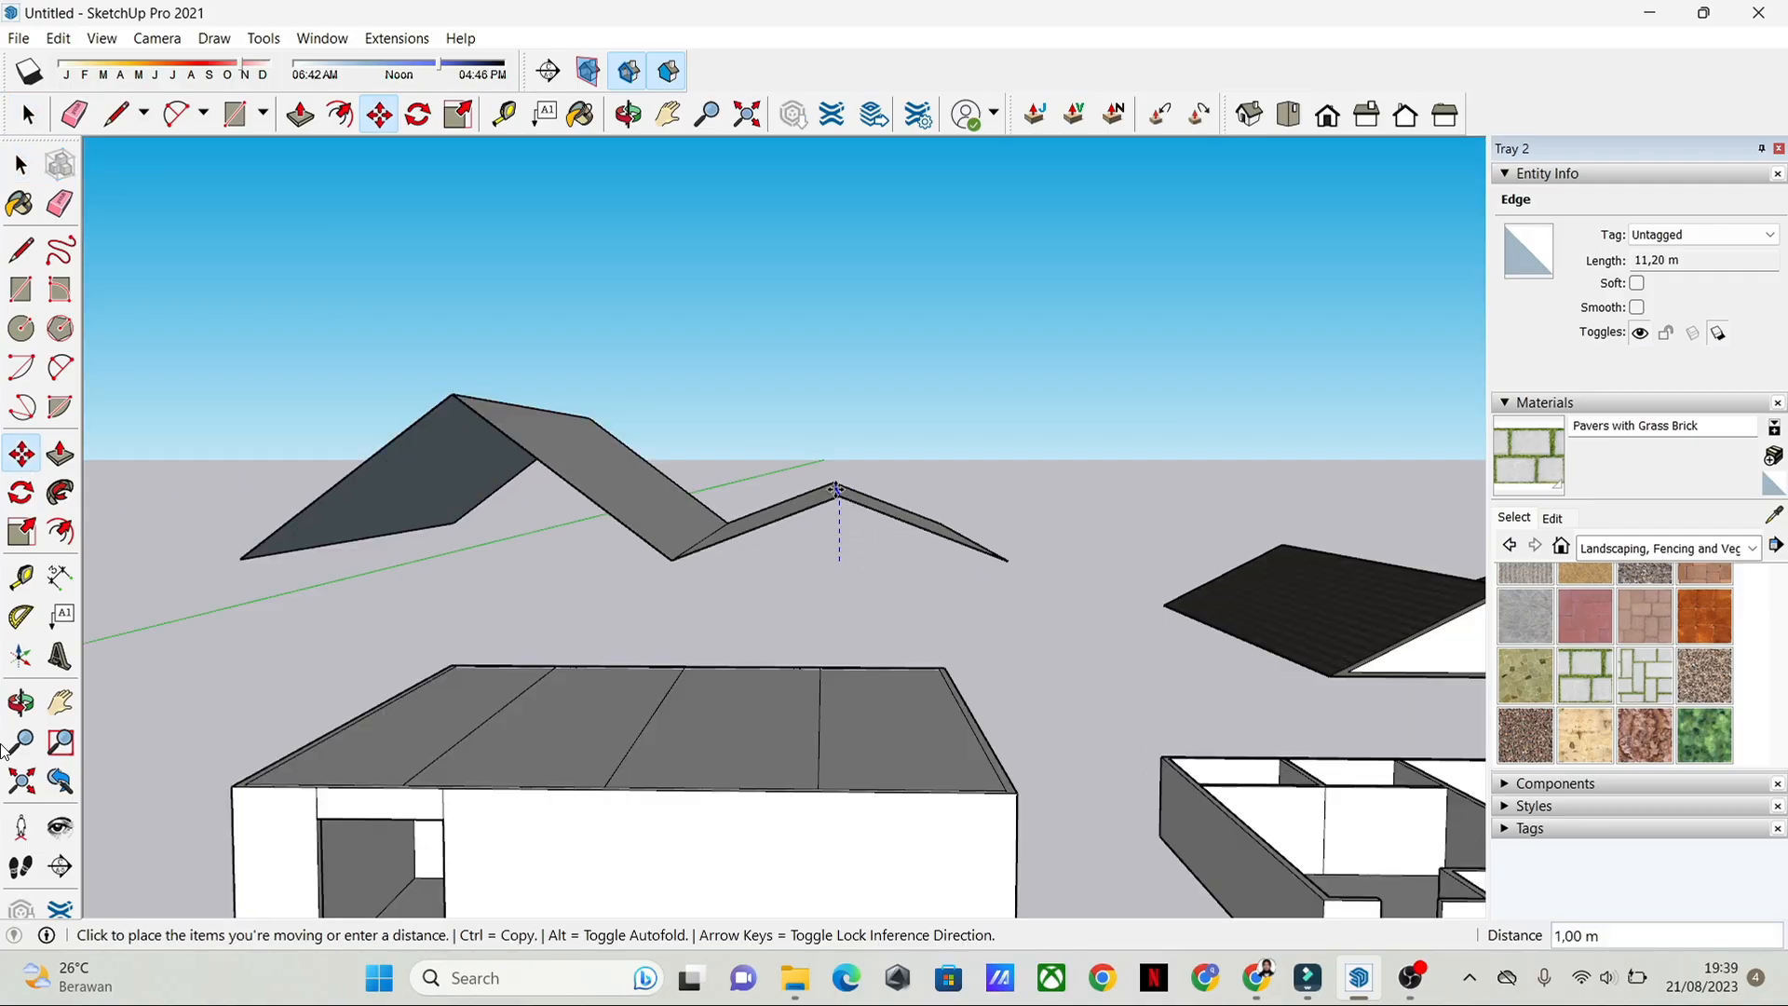
pyautogui.click(837, 454)
pyautogui.press('space')
pyautogui.moveTo(851, 619); pyautogui.dragTo(830, 587, button='middle')
pyautogui.scroll(-2, 829, 587)
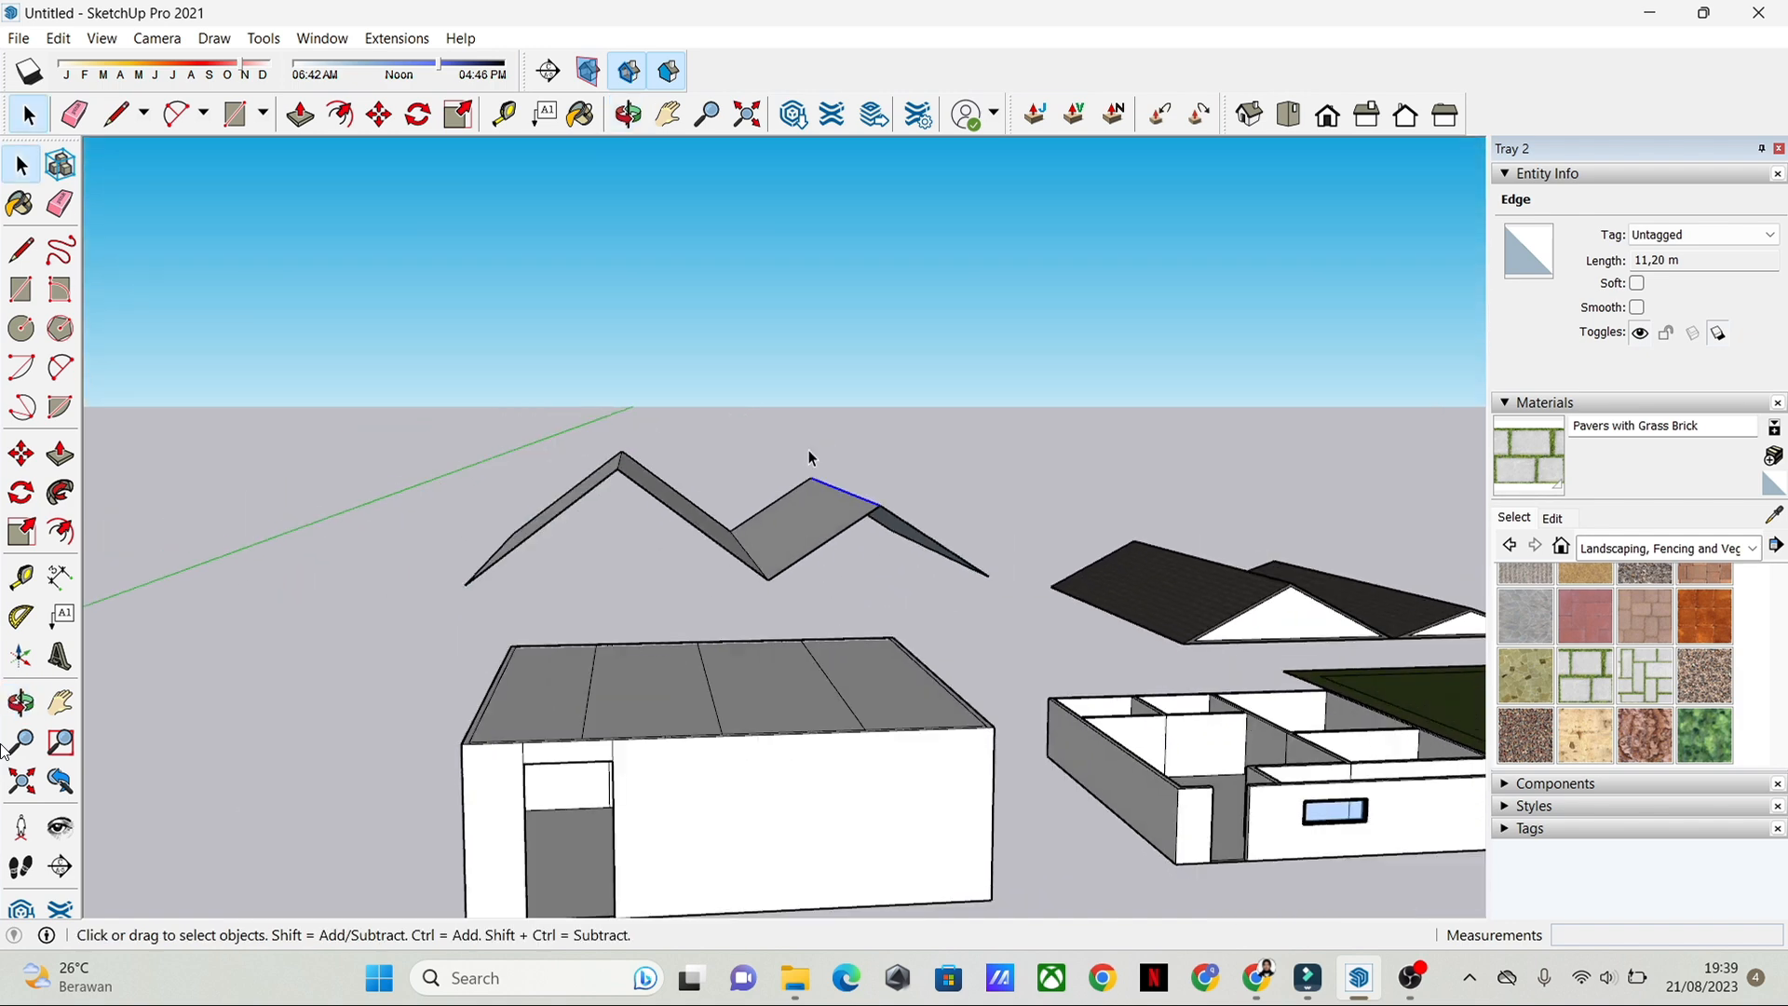
# Step: Copy the four flat faces over the wall tops up to the underside of the raised double-gable roof
pyautogui.scroll(2, 720, 565)
pyautogui.moveTo(722, 559); pyautogui.dragTo(818, 402, button='middle')
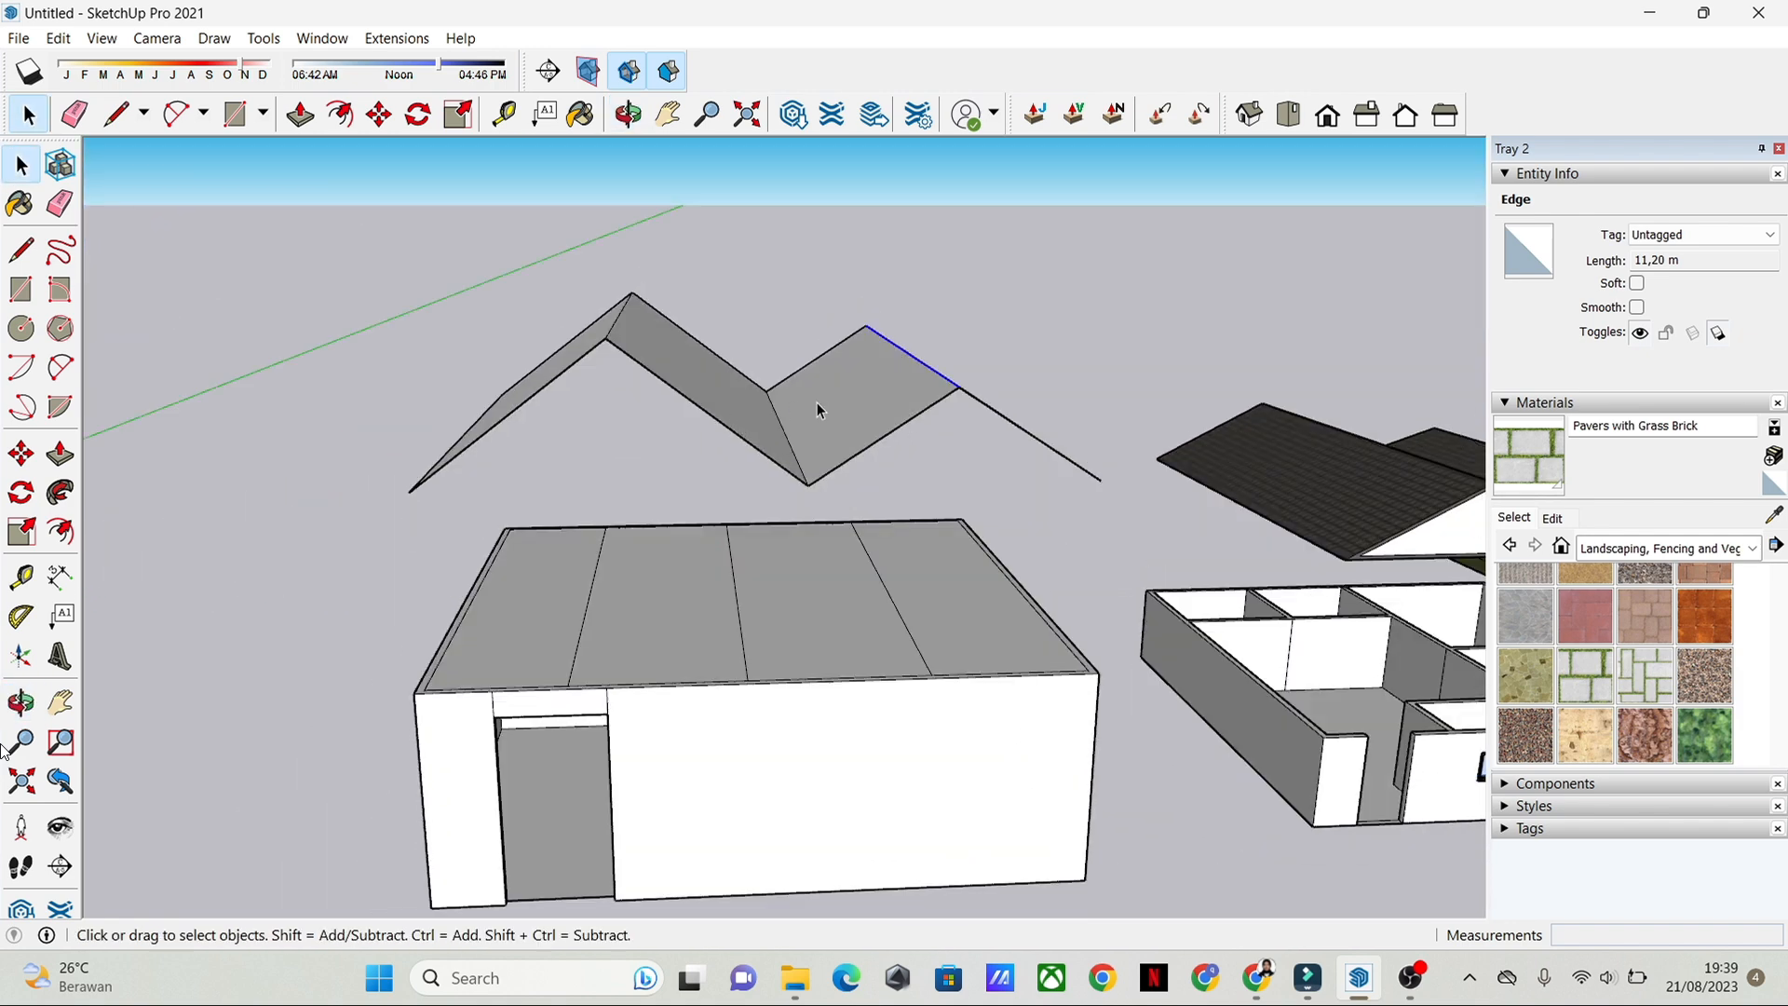
pyautogui.click(577, 610)
pyautogui.keyDown('shift'); pyautogui.click(666, 601); pyautogui.keyUp('shift')
pyautogui.keyDown('shift'); pyautogui.click(796, 577); pyautogui.keyUp('shift')
pyautogui.keyDown('shift'); pyautogui.click(905, 554); pyautogui.keyUp('shift')
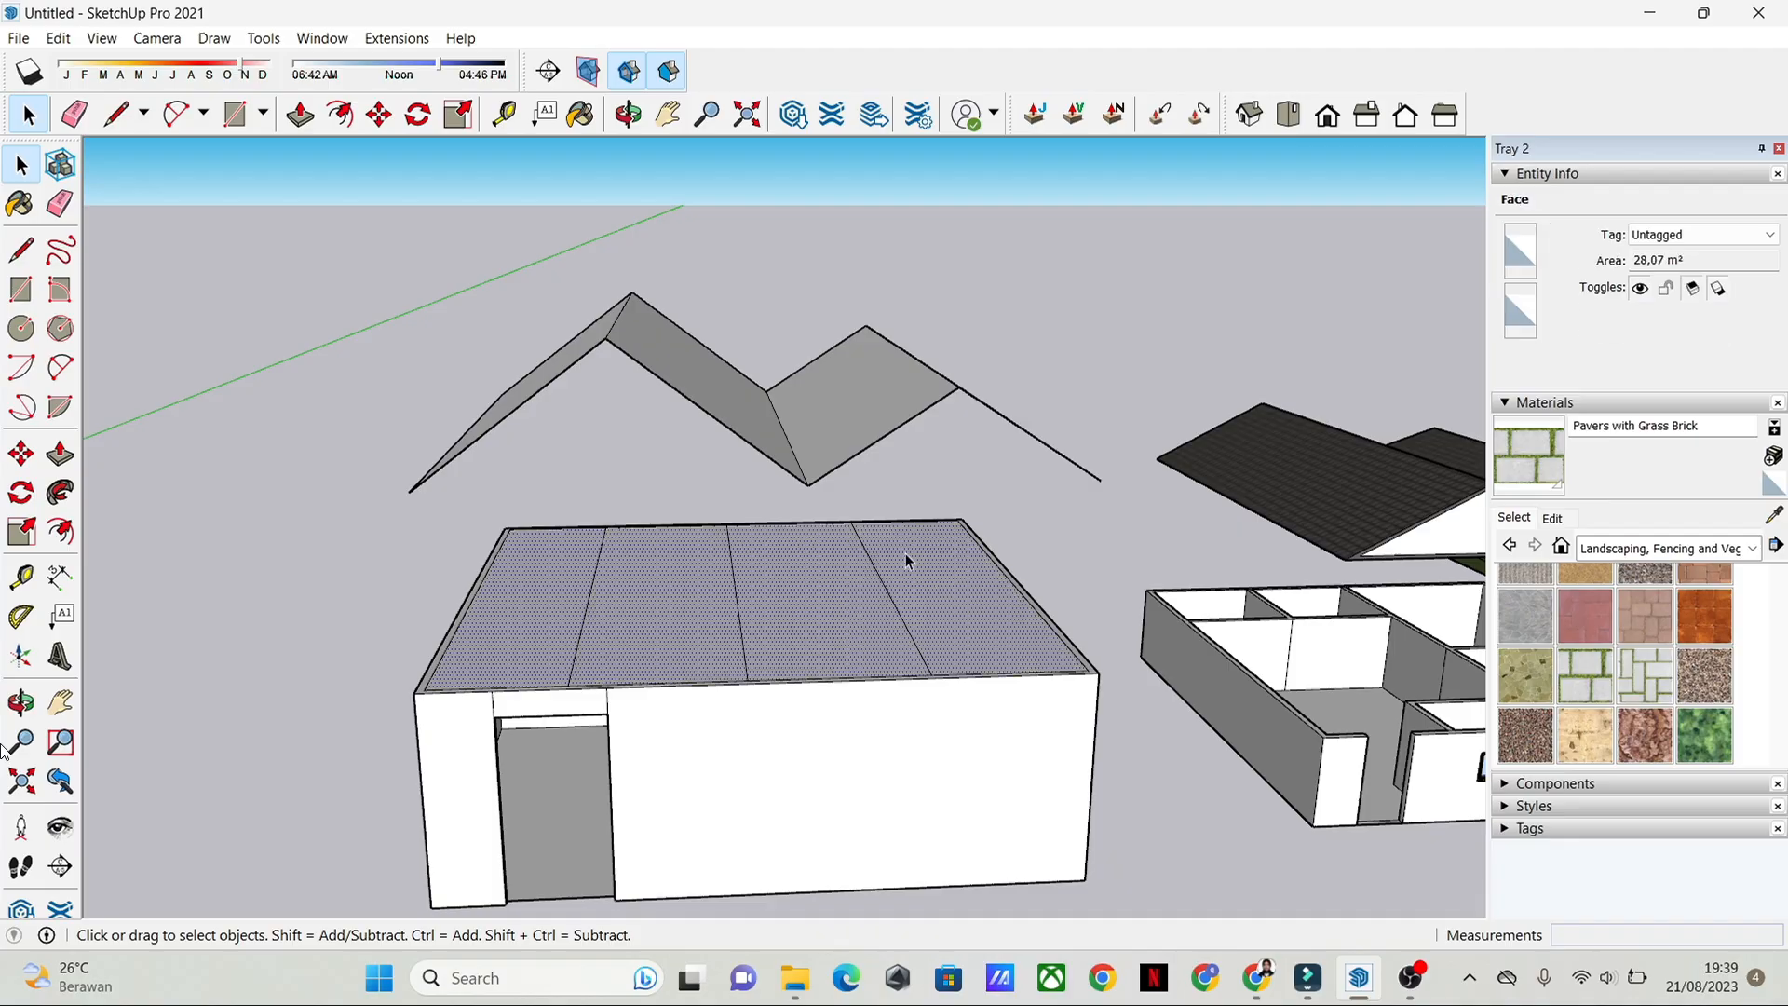
pyautogui.moveTo(905, 554); pyautogui.dragTo(885, 613, button='middle')
pyautogui.press('m')
pyautogui.click(238, 689)
pyautogui.press('ctrl')
pyautogui.click(190, 469)
pyautogui.press('space')
pyautogui.scroll(2, 559, 494)
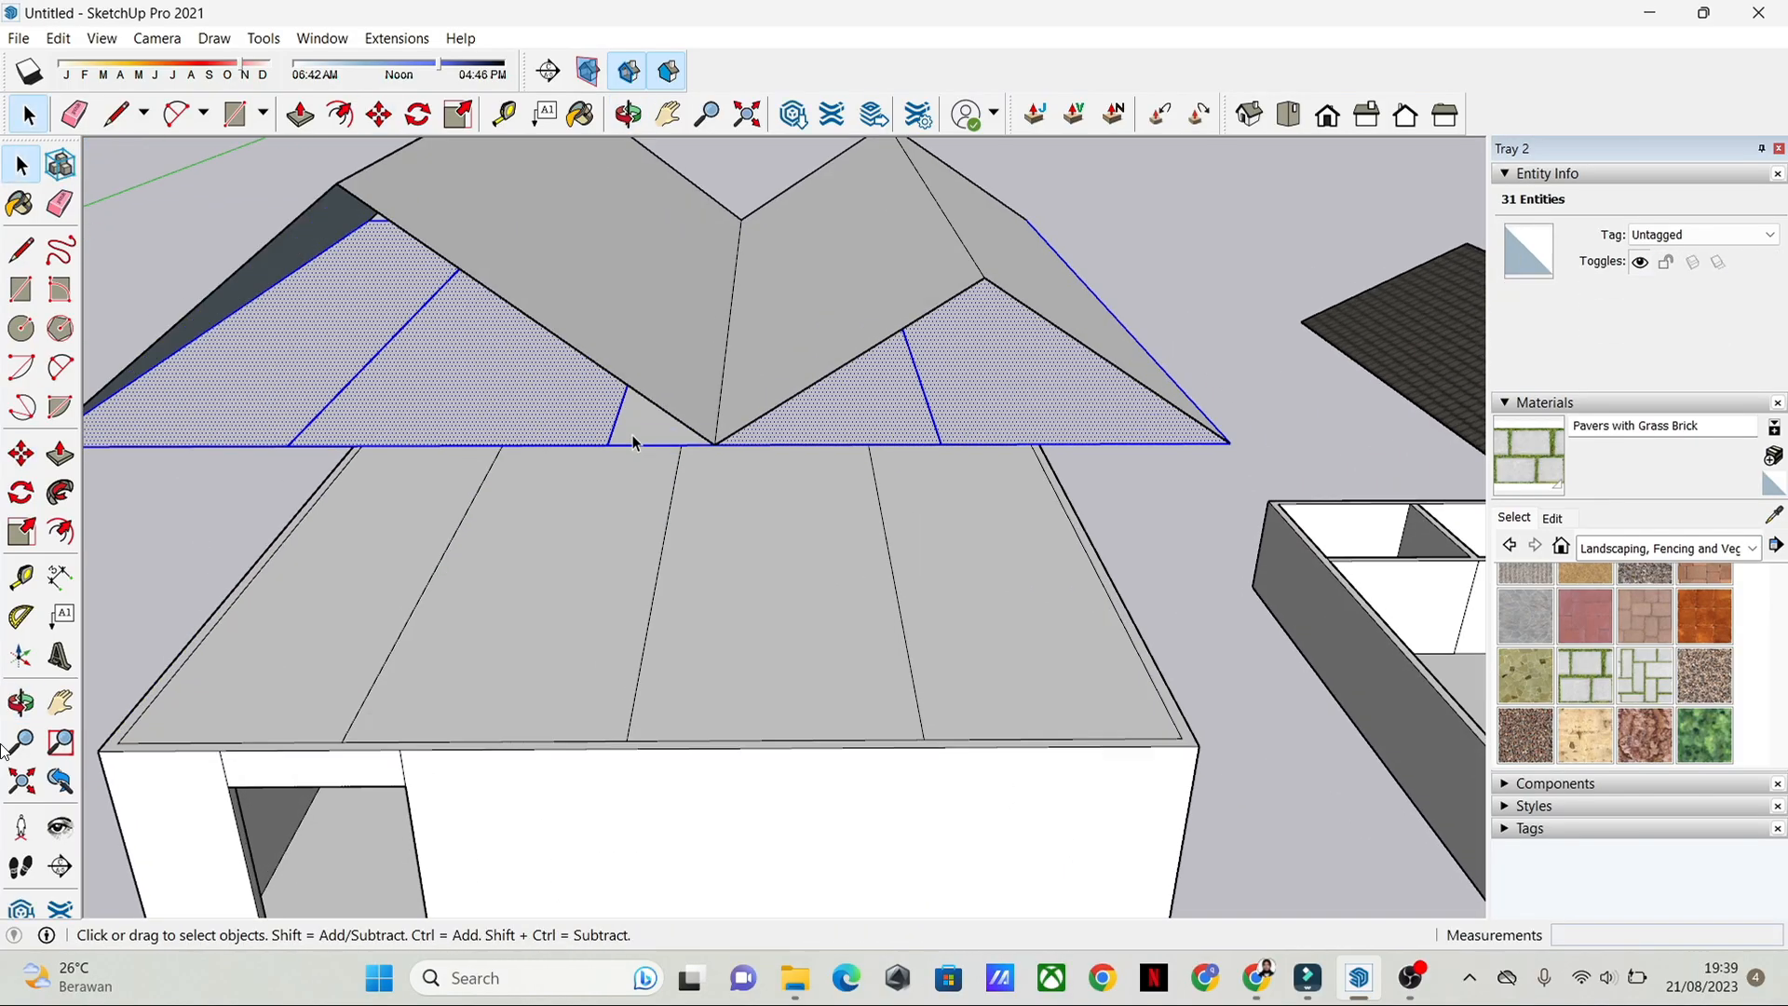
# Step: Erase the dividing lines from the copied faces at the base of the double-gable roof
pyautogui.scroll(-3, 652, 438)
pyautogui.press('e')
pyautogui.moveTo(438, 368); pyautogui.dragTo(719, 377)
pyautogui.press('space')
pyautogui.moveTo(723, 375)
pyautogui.mouseDown(button='middle')
pyautogui.moveTo(963, 189)
pyautogui.moveTo(719, 344)
pyautogui.moveTo(1033, 360)
pyautogui.moveTo(913, 299)
pyautogui.moveTo(866, 380)
pyautogui.mouseUp(button='middle')
pyautogui.moveTo(889, 477); pyautogui.dragTo(1209, 479, button='middle')
pyautogui.scroll(5, 728, 361)
pyautogui.moveTo(807, 456); pyautogui.dragTo(850, 410, button='middle')
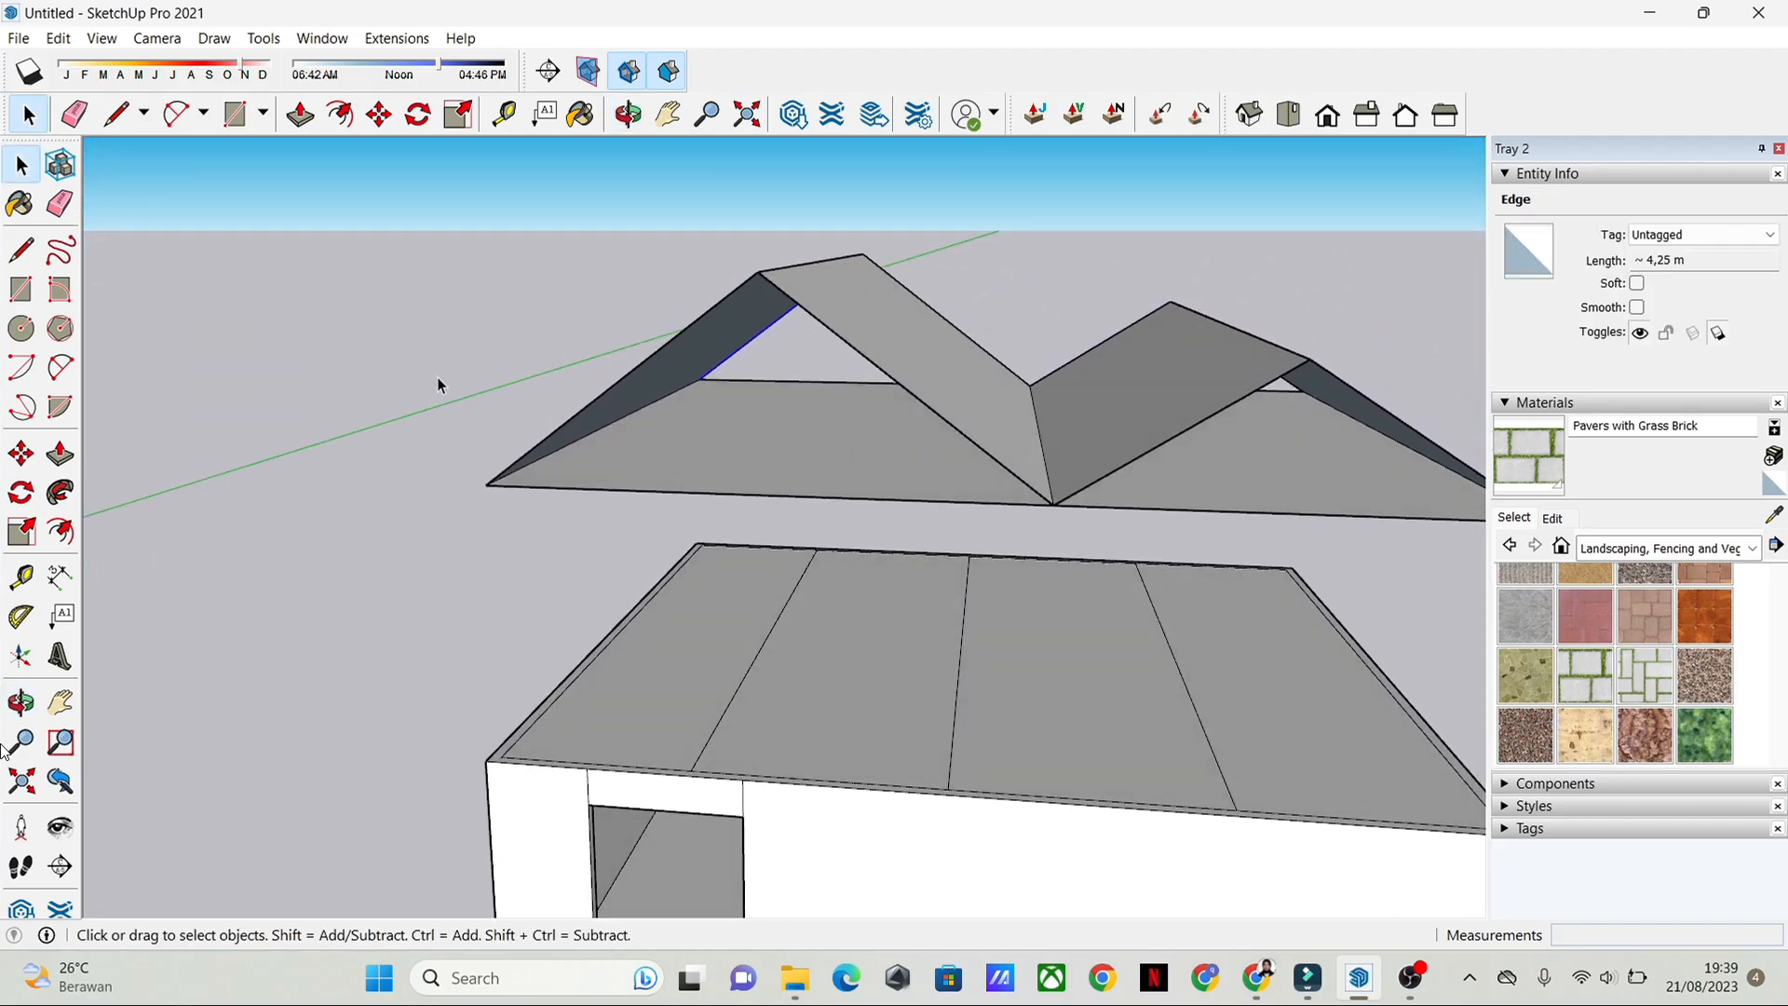
# Step: Draw a vertical line from each front gable peak down to the base edge, closing both gable ends with faces
pyautogui.press('l')
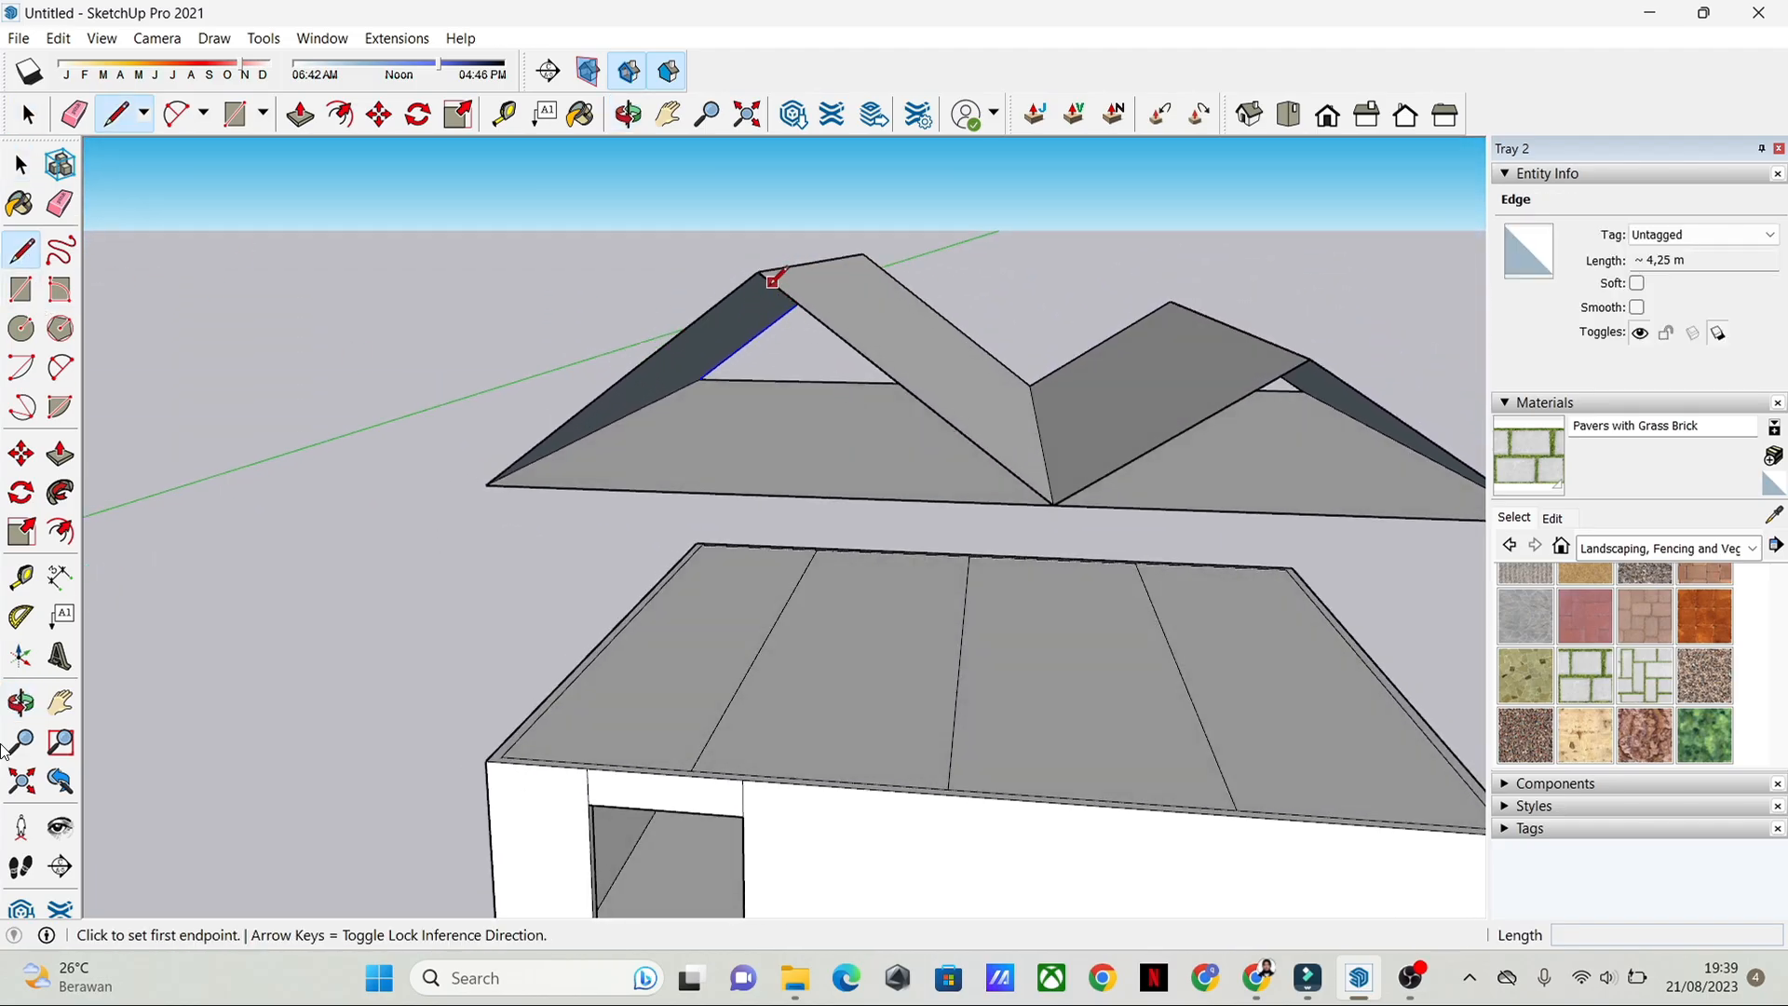
pyautogui.click(757, 271)
pyautogui.click(761, 493)
pyautogui.press('space')
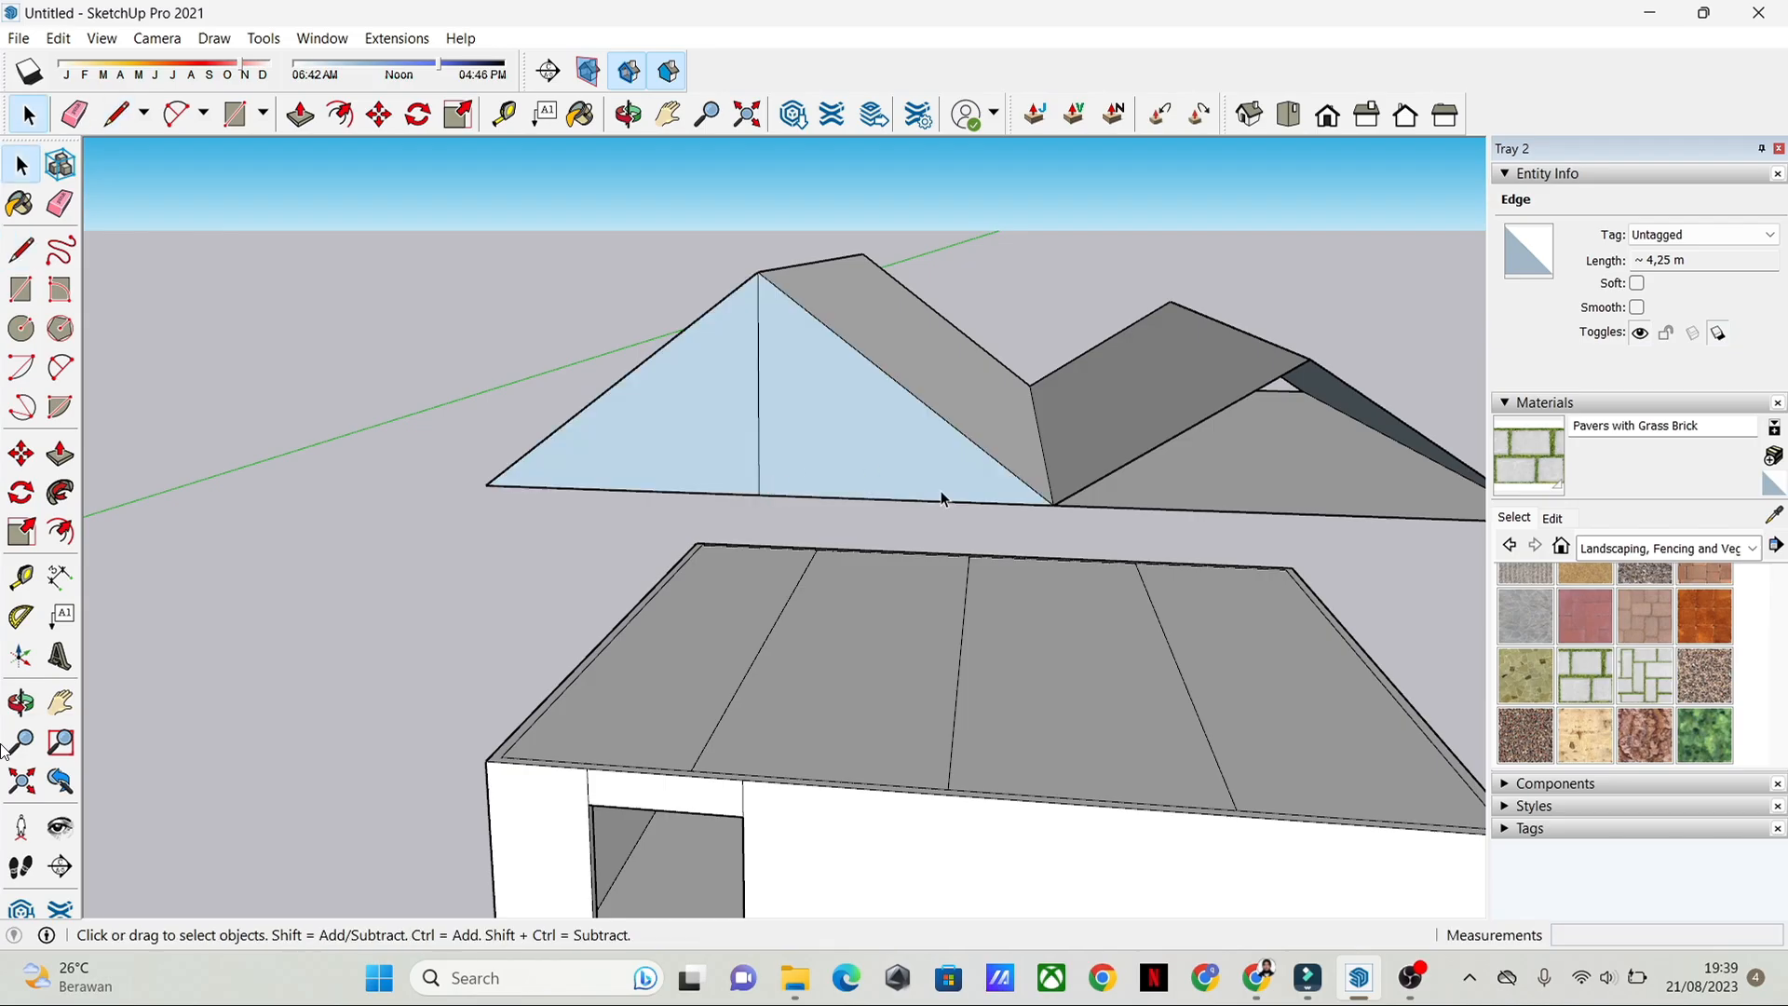
pyautogui.keyDown('shift'); pyautogui.moveTo(1178, 488); pyautogui.dragTo(509, 437, button='middle'); pyautogui.keyUp('shift')
pyautogui.click(20, 251)
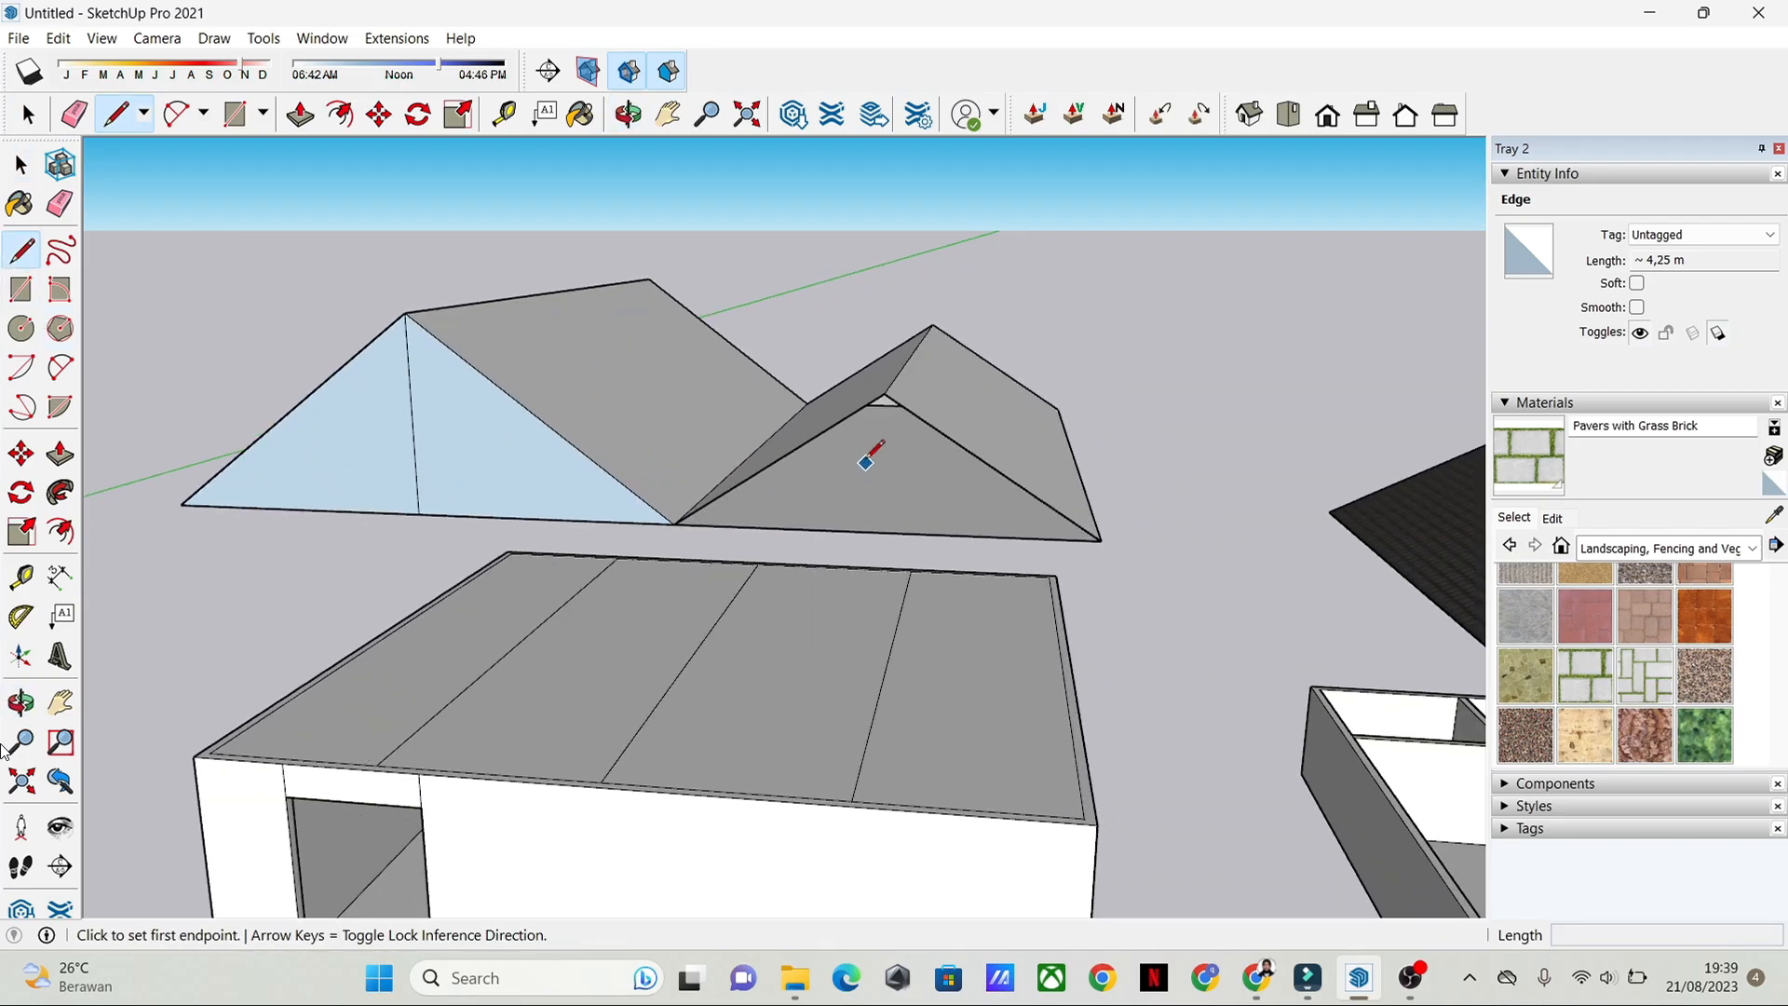
pyautogui.click(885, 393)
pyautogui.click(883, 529)
pyautogui.press('space')
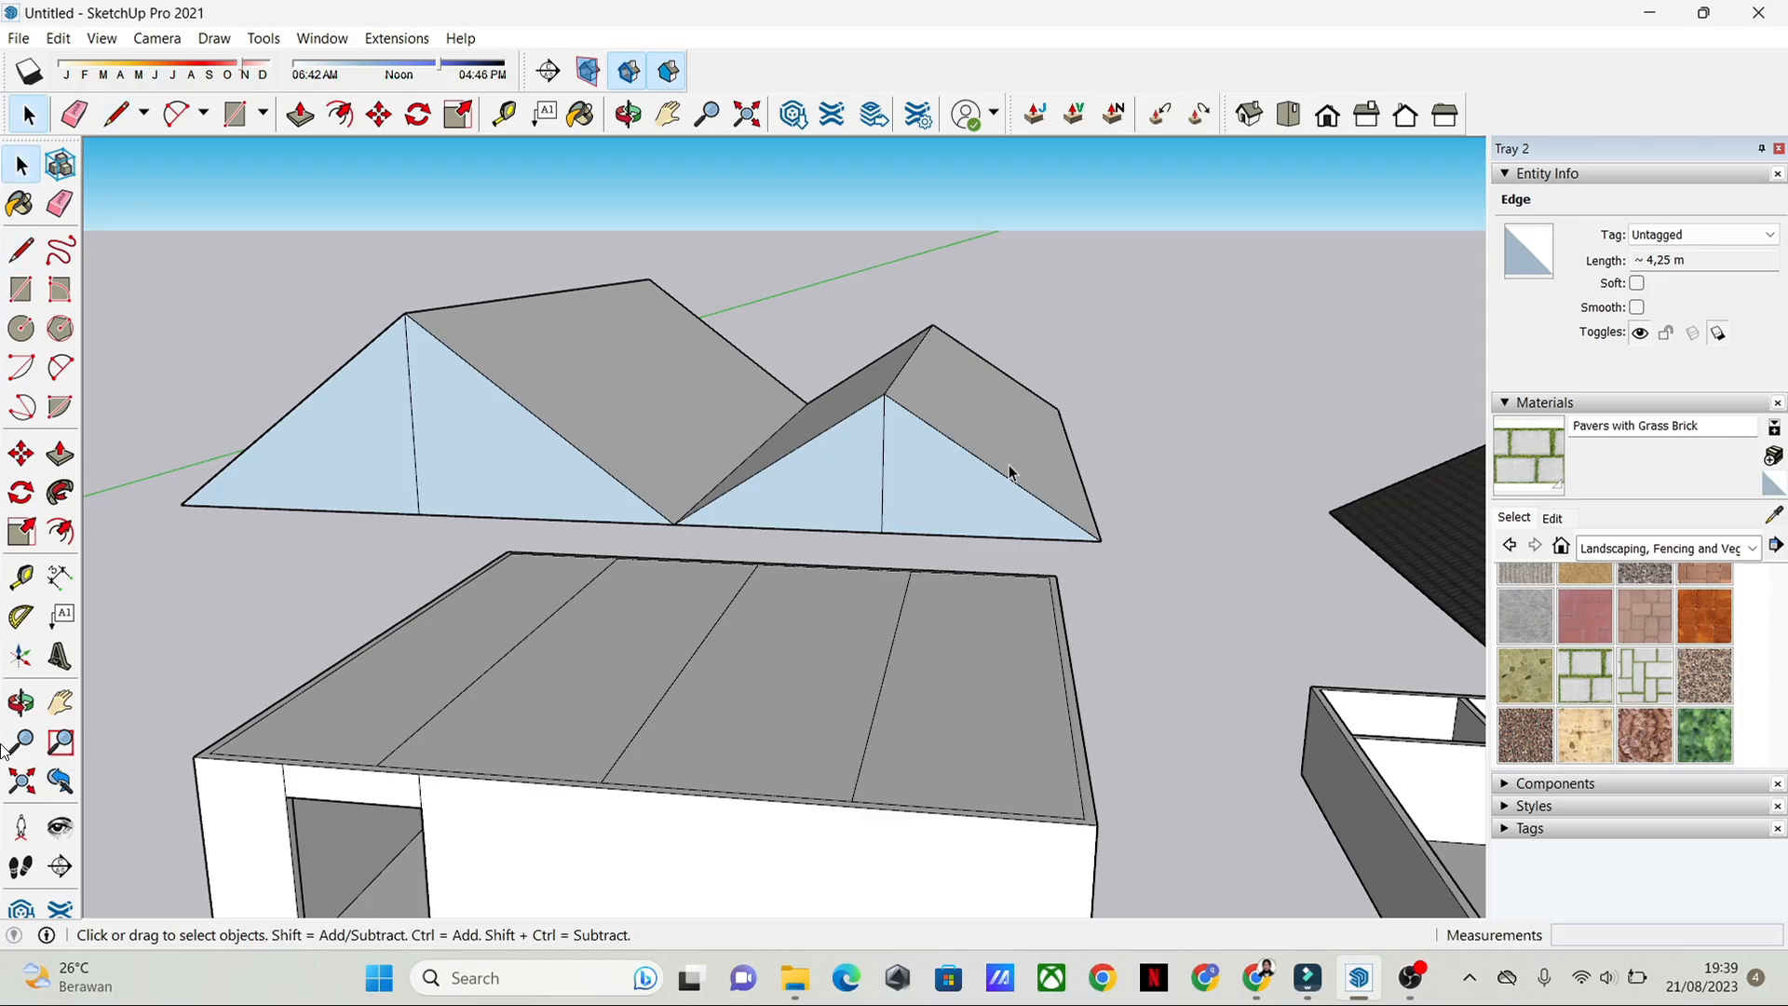
# Step: Push both halves of the smaller front gable back to the rear end of the roof
pyautogui.moveTo(1009, 471); pyautogui.dragTo(969, 488, button='middle')
pyautogui.click(780, 556)
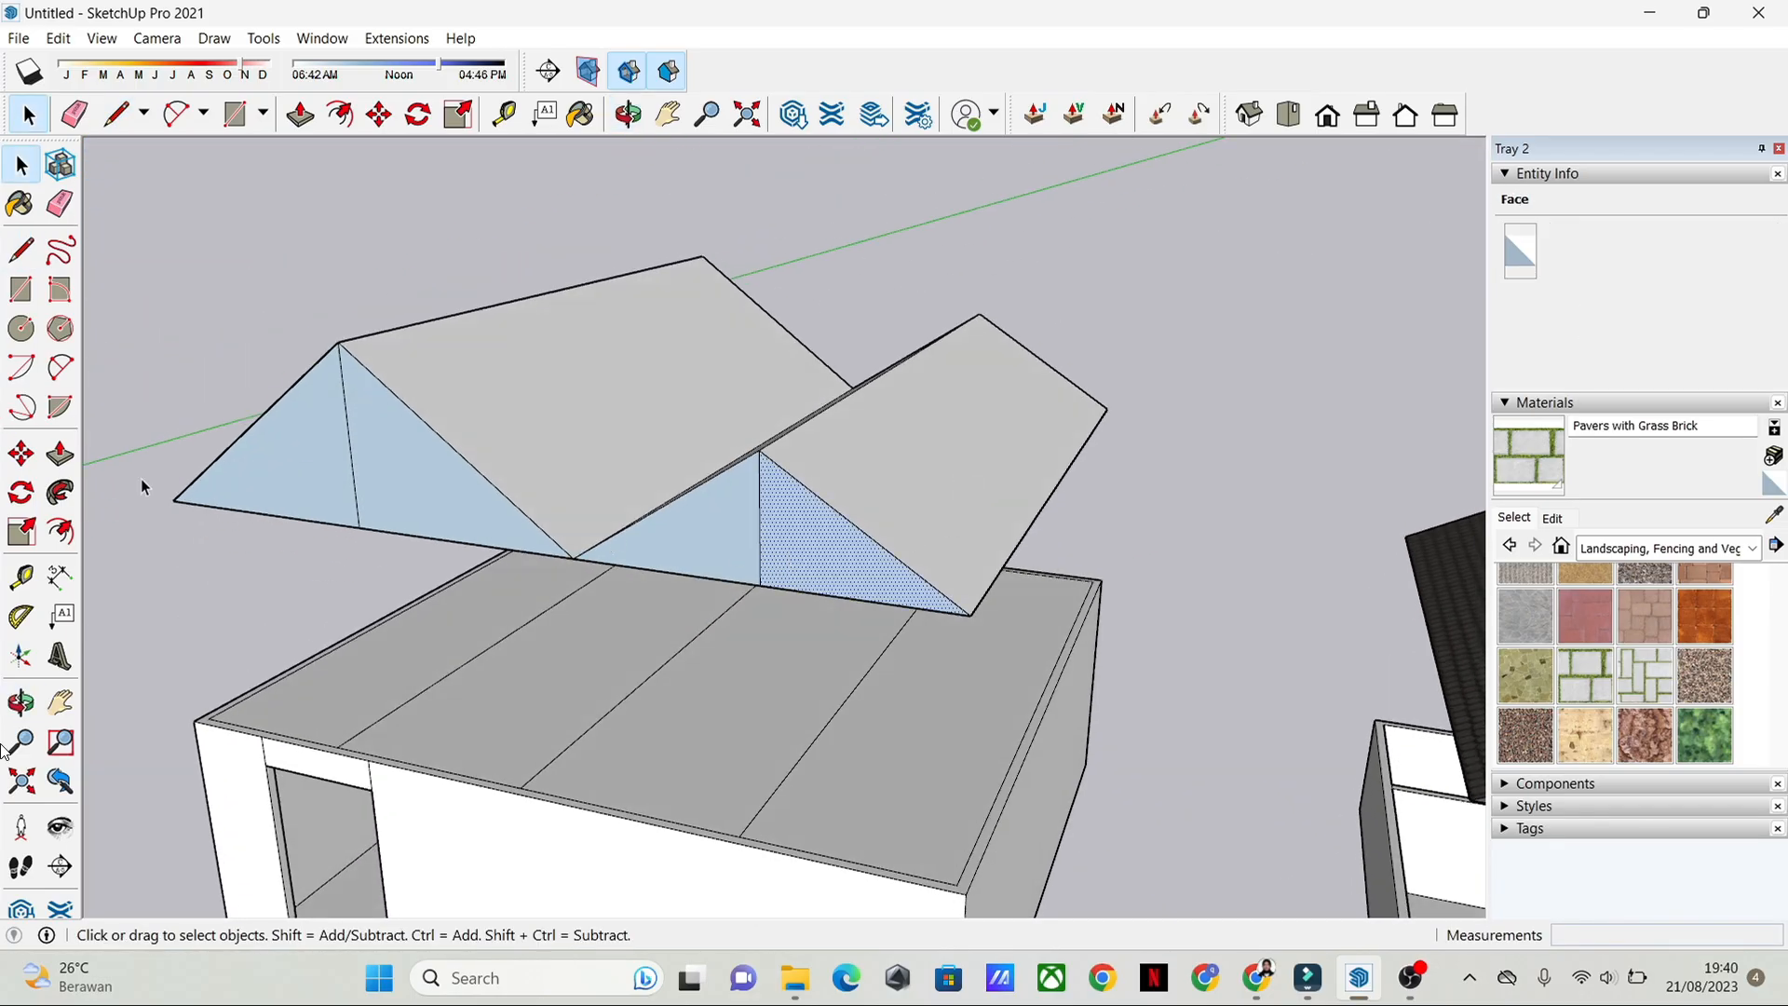
pyautogui.click(60, 455)
pyautogui.click(819, 574)
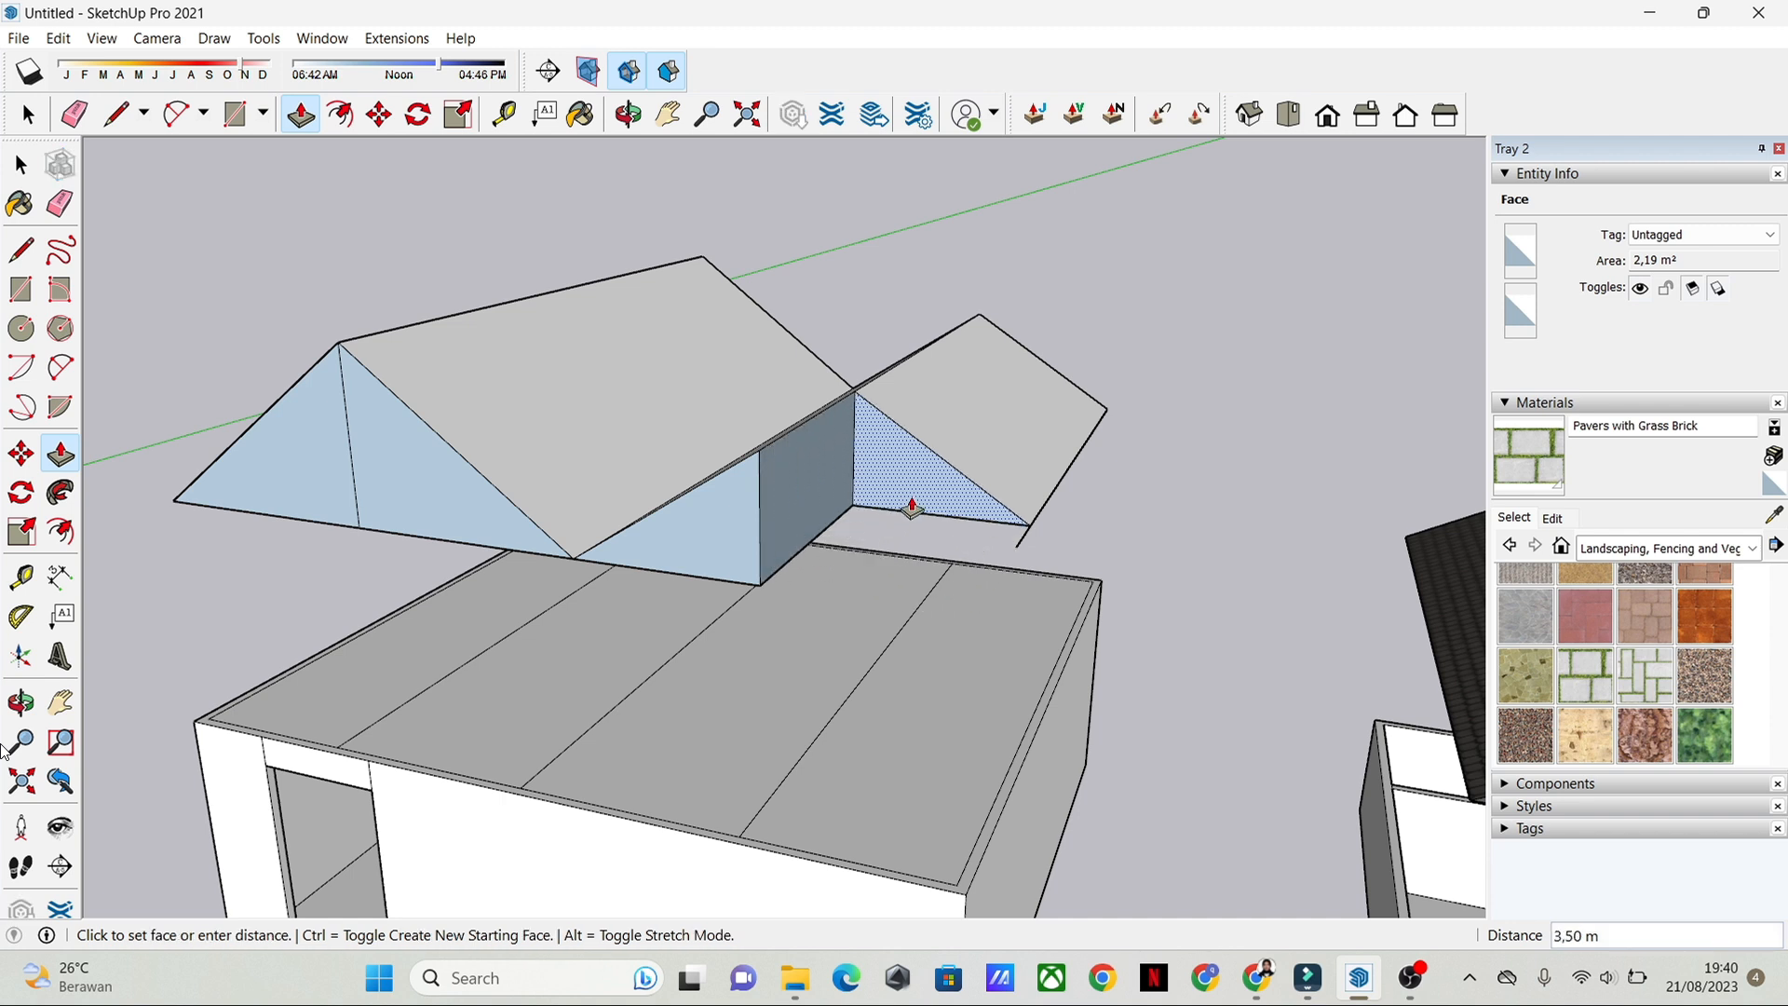
pyautogui.click(992, 433)
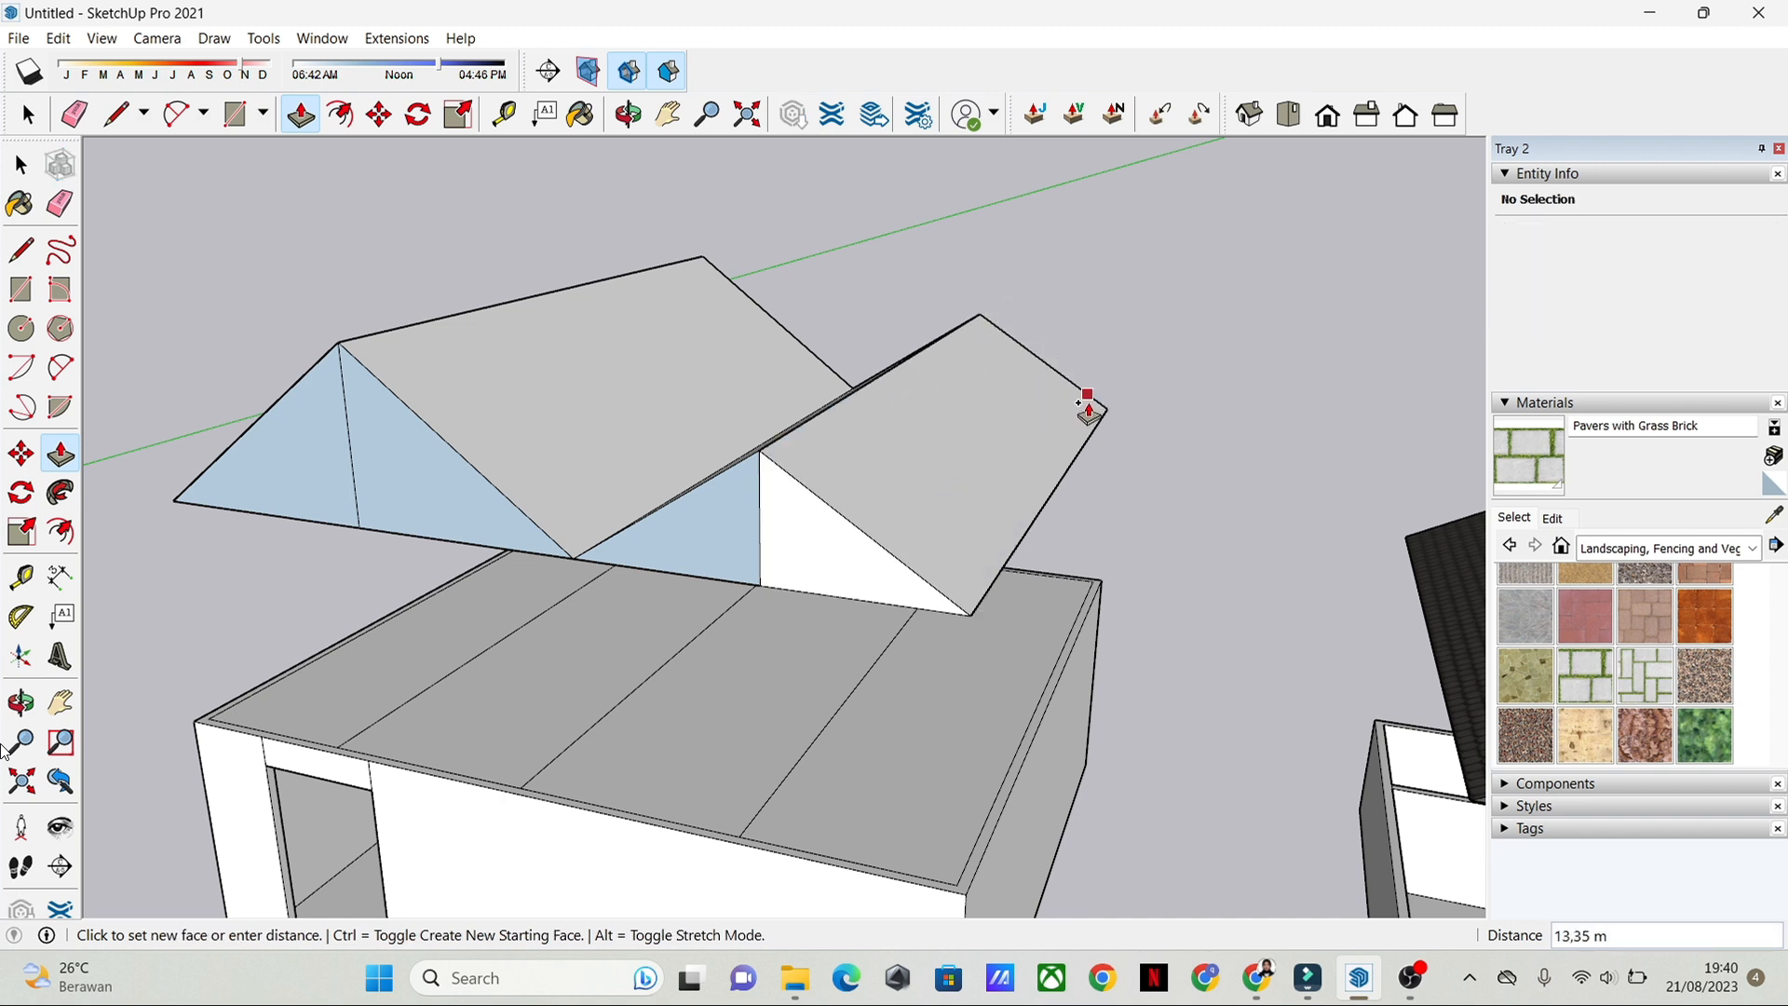
pyautogui.click(980, 321)
pyautogui.press('space')
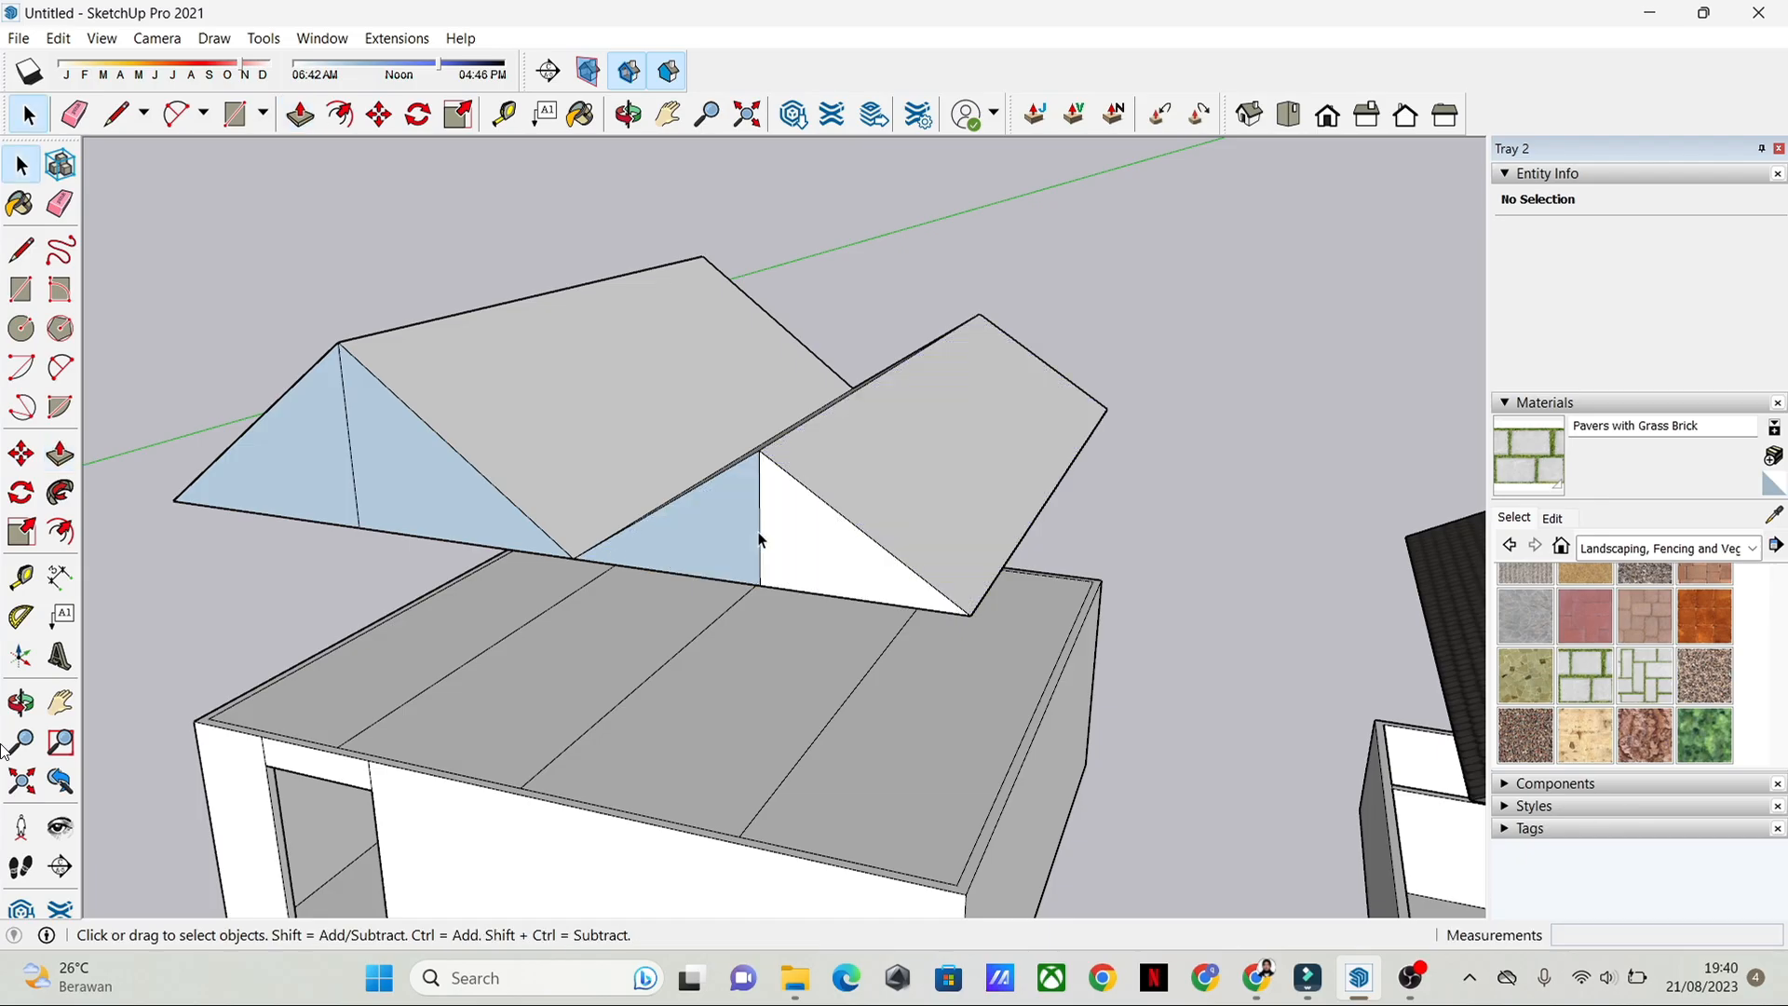
pyautogui.moveTo(758, 478); pyautogui.dragTo(1071, 522, button='middle')
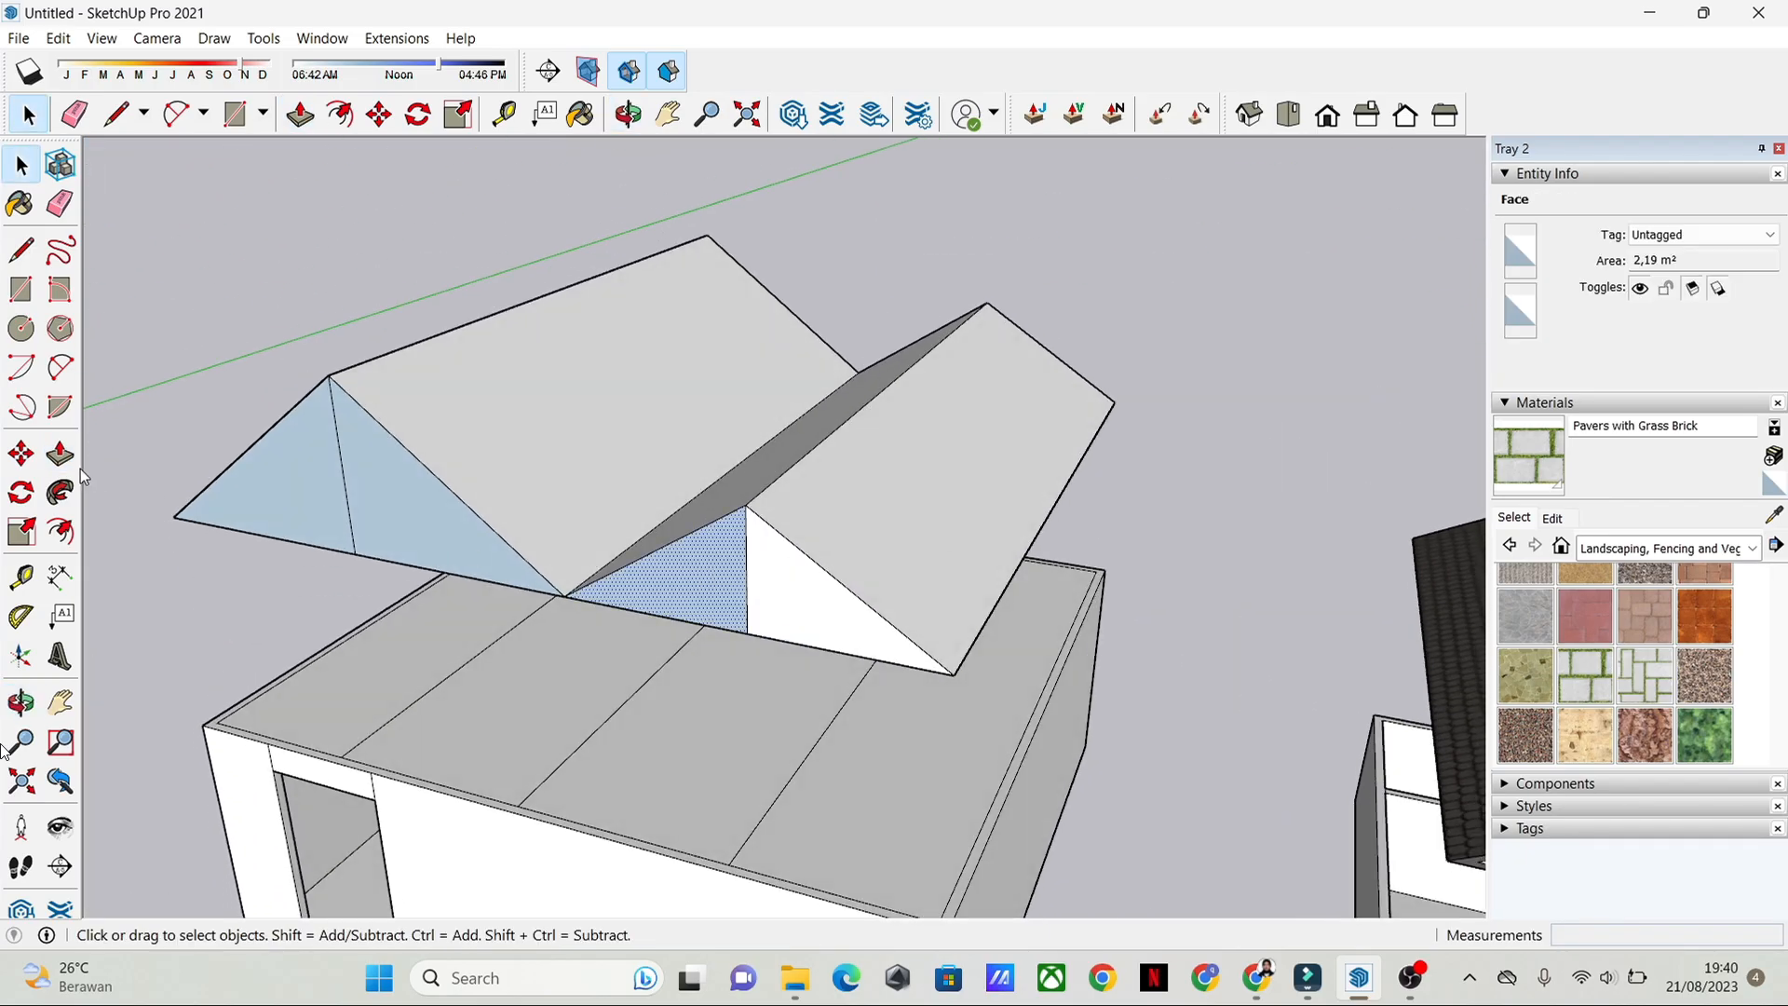
pyautogui.click(60, 456)
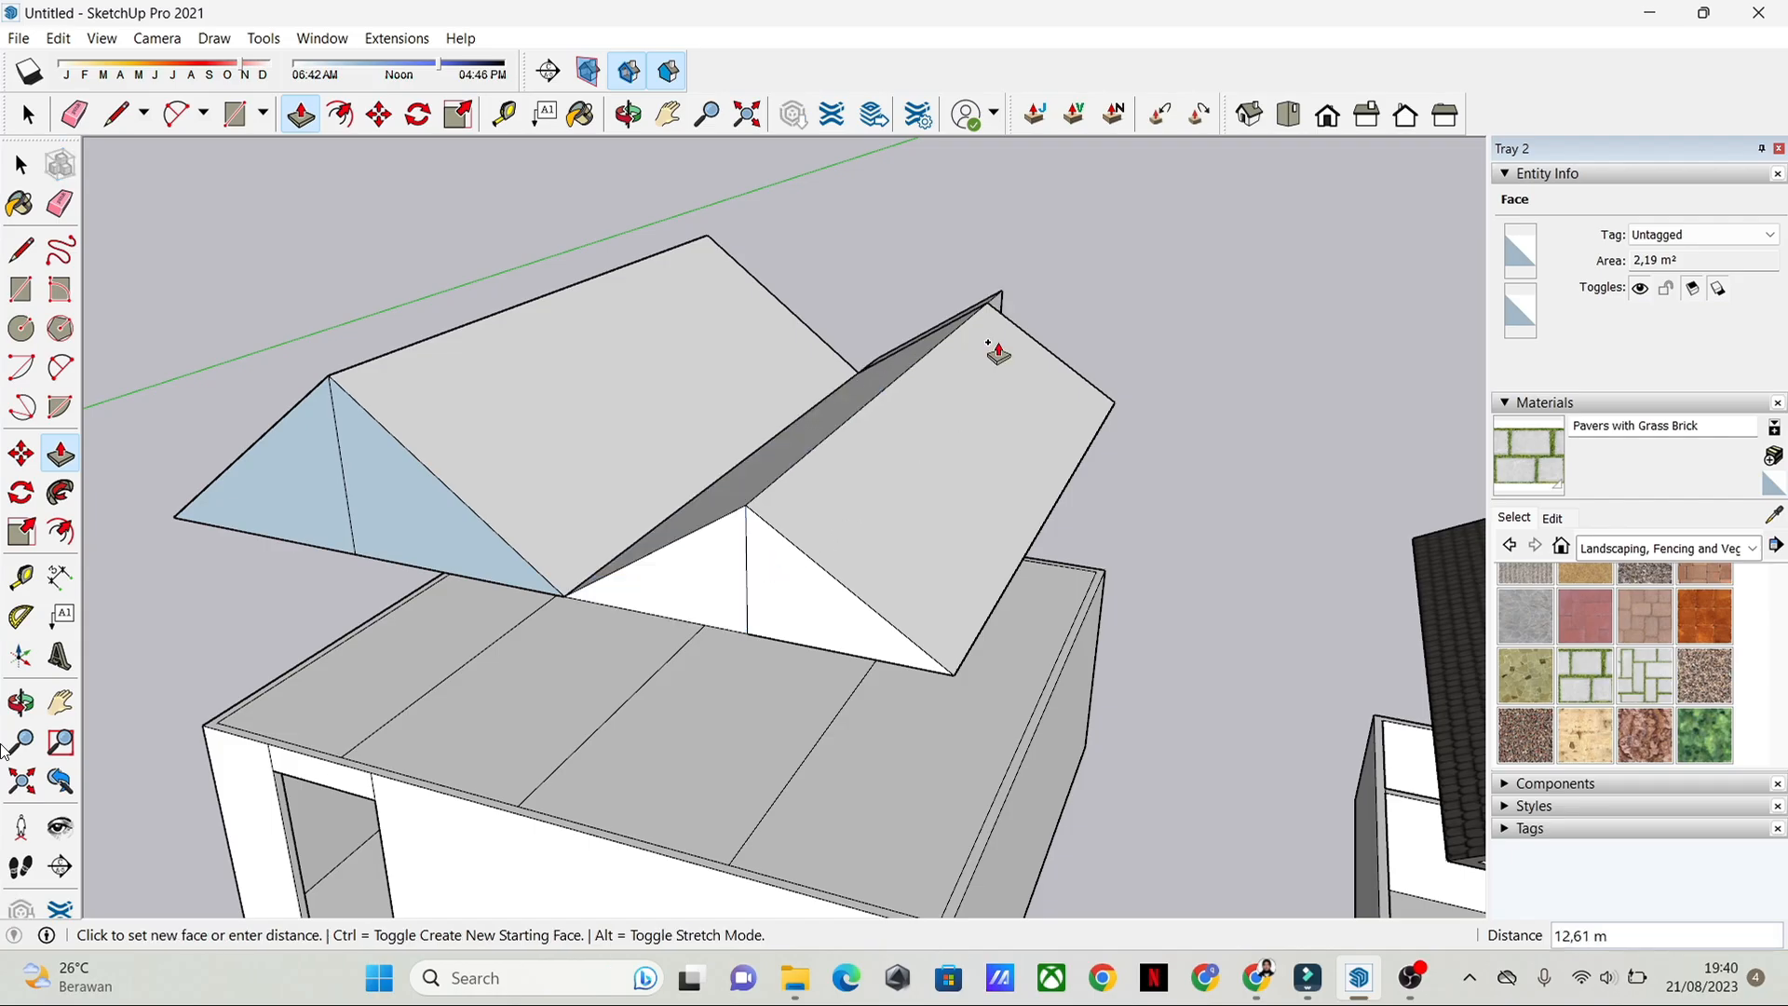
pyautogui.press('space')
# Step: Try to push the larger front gable's right half by 0.1 m, and undo it
pyautogui.click(525, 594)
pyautogui.moveTo(410, 559); pyautogui.dragTo(643, 606, button='middle')
pyautogui.click(60, 454)
pyautogui.moveTo(583, 550); pyautogui.dragTo(587, 519)
pyautogui.write('0,1')
pyautogui.press('Return')
pyautogui.press('space')
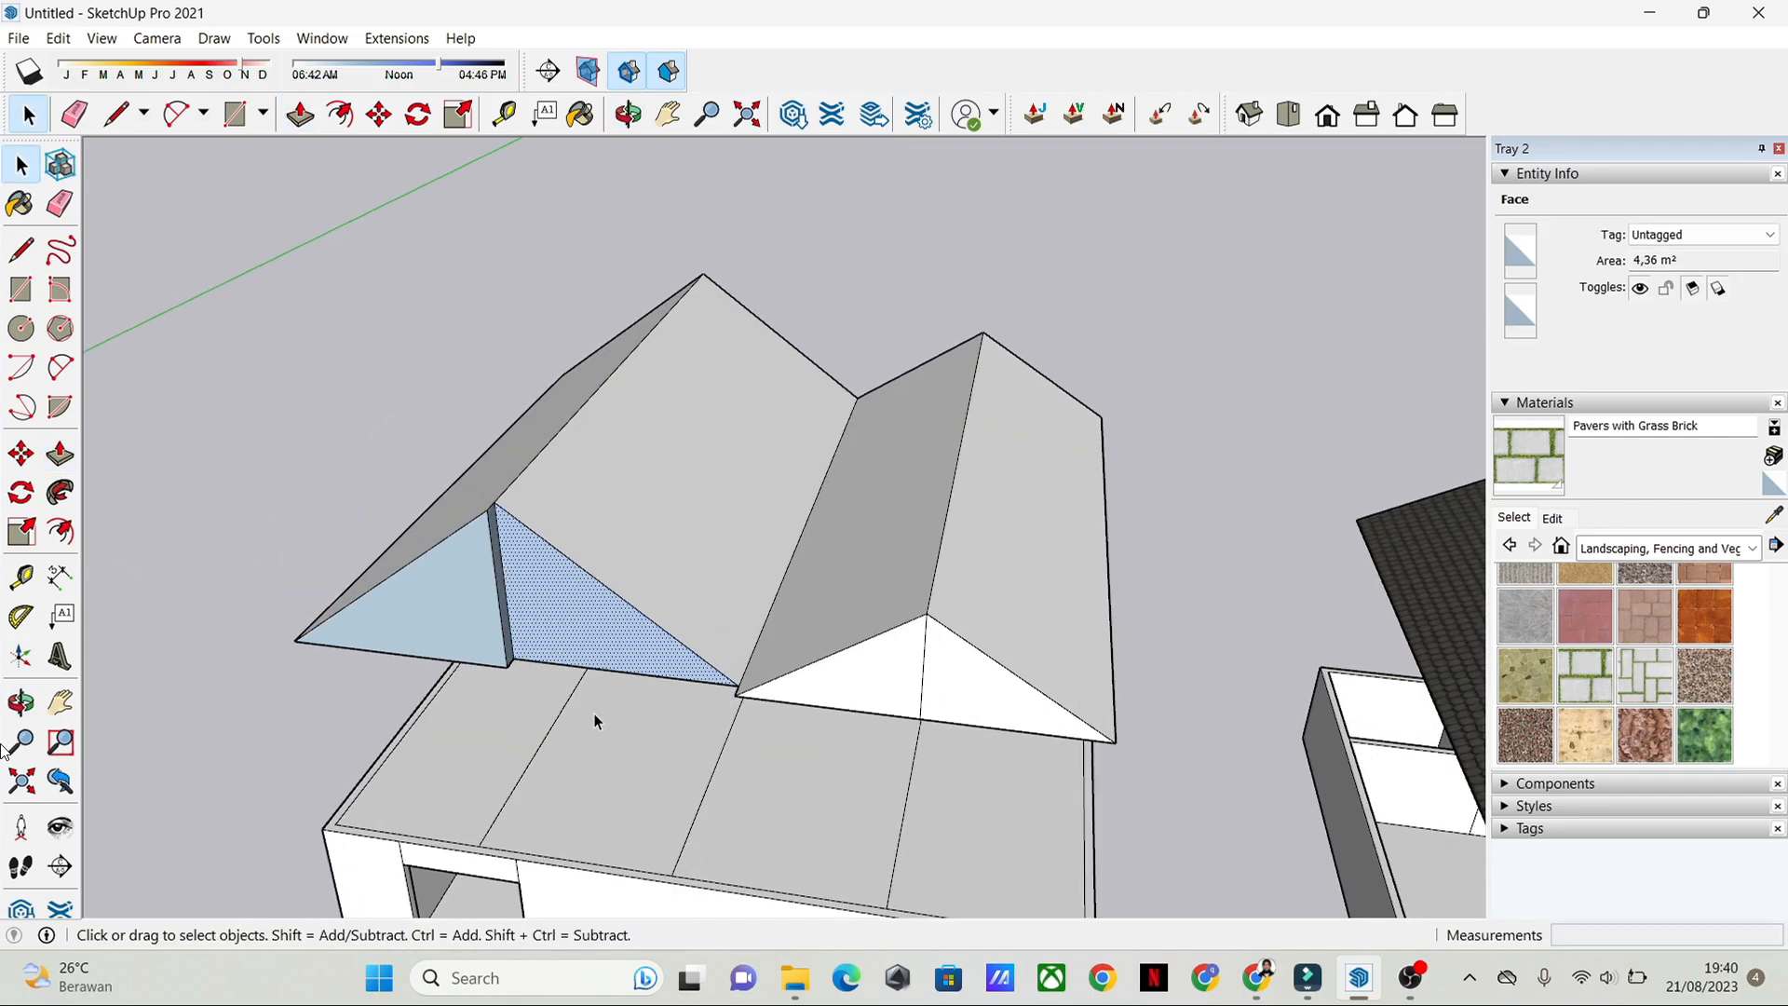
pyautogui.hotkey('ctrl', 'z')
# Step: Push both halves of the larger front gable back to the rear end of the roof
pyautogui.press('p')
pyautogui.click(543, 619)
pyautogui.click(711, 286)
pyautogui.click(435, 619)
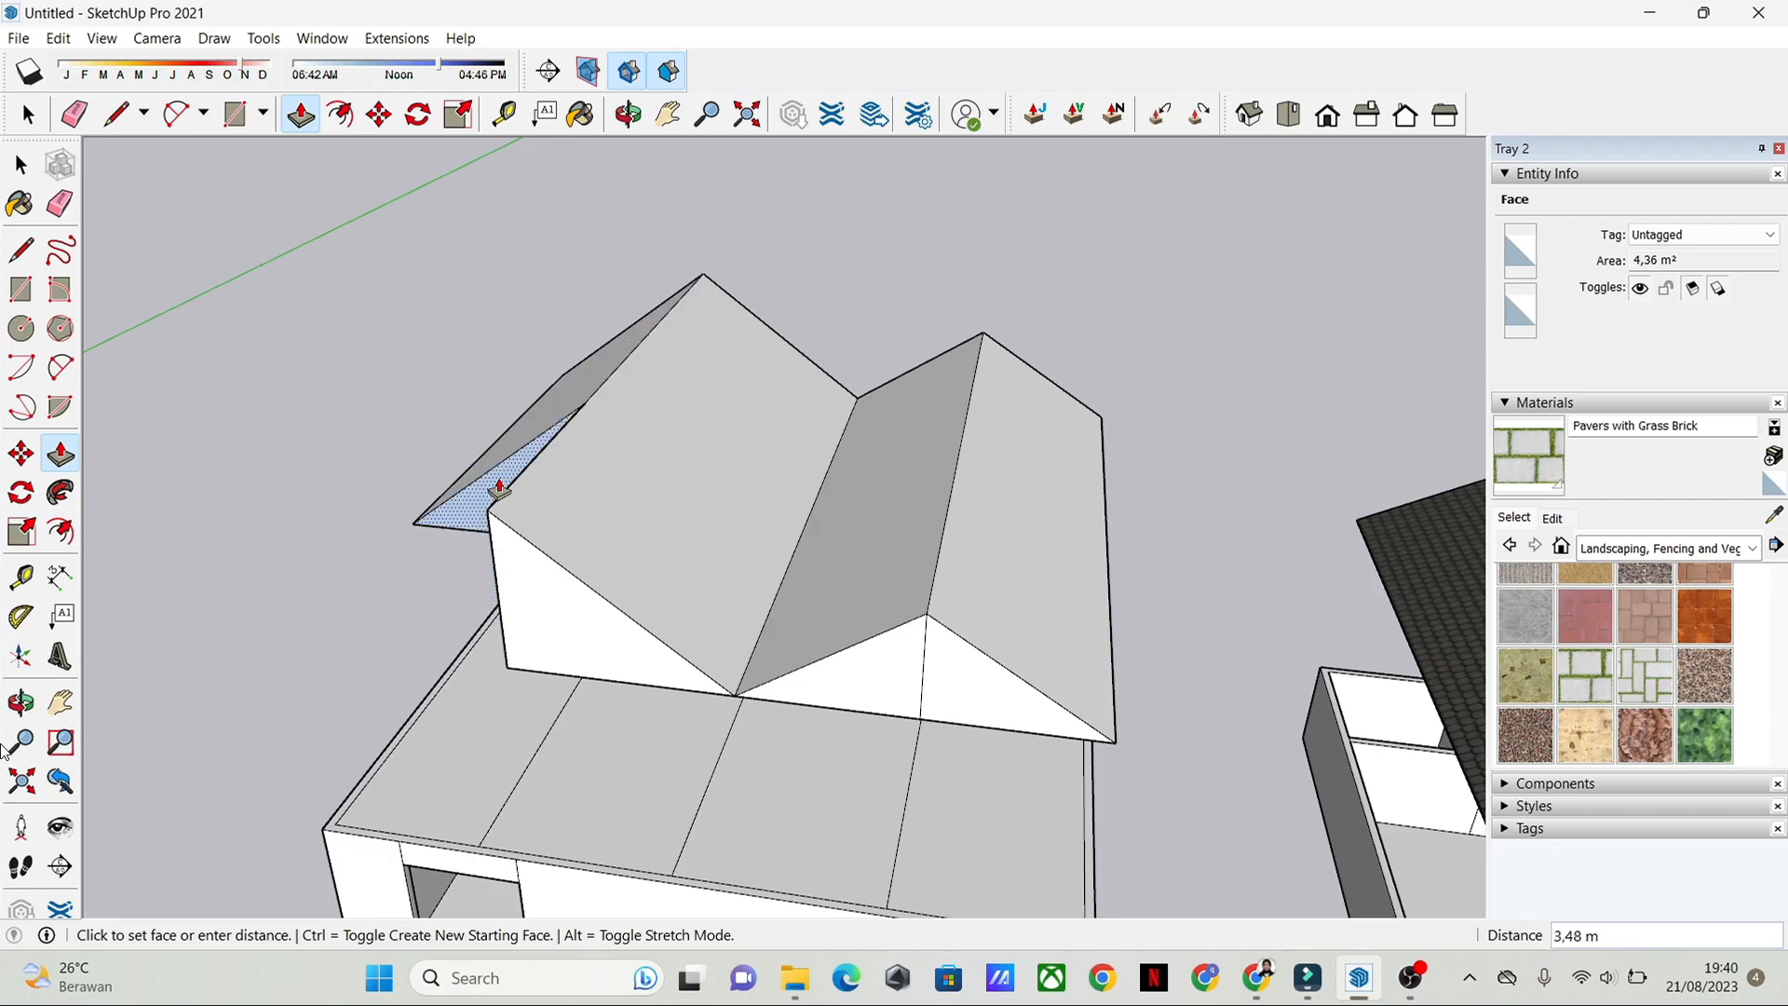
pyautogui.click(707, 290)
pyautogui.press('space')
# Step: Erase the vertical dividing lines from the two front gable faces
pyautogui.moveTo(1165, 820); pyautogui.dragTo(1270, 651, button='middle')
pyautogui.scroll(-1, 834, 487)
pyautogui.keyDown('shift'); pyautogui.moveTo(835, 487); pyautogui.dragTo(810, 706, button='middle'); pyautogui.keyUp('shift')
pyautogui.scroll(2, 607, 645)
pyautogui.click(61, 205)
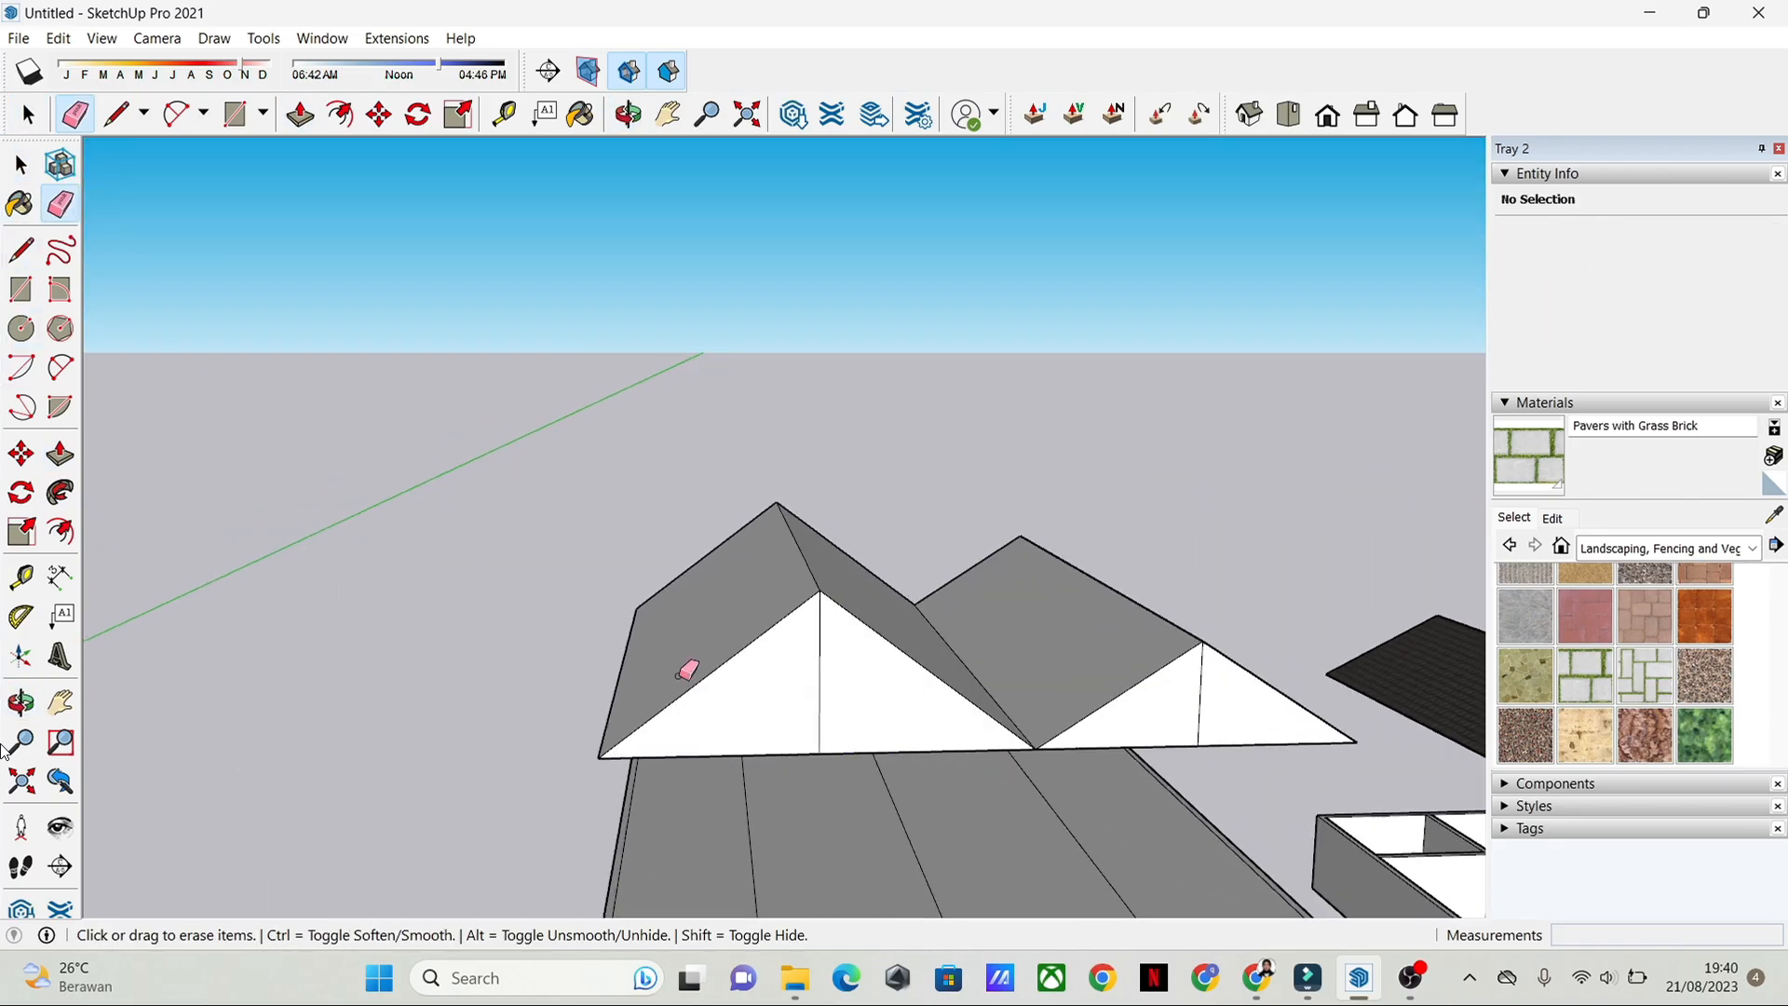
pyautogui.scroll(2, 694, 673)
pyautogui.moveTo(875, 673)
pyautogui.mouseDown(button='middle')
pyautogui.moveTo(969, 738)
pyautogui.moveTo(756, 546)
pyautogui.moveTo(886, 531)
pyautogui.moveTo(925, 461)
pyautogui.mouseUp(button='middle')
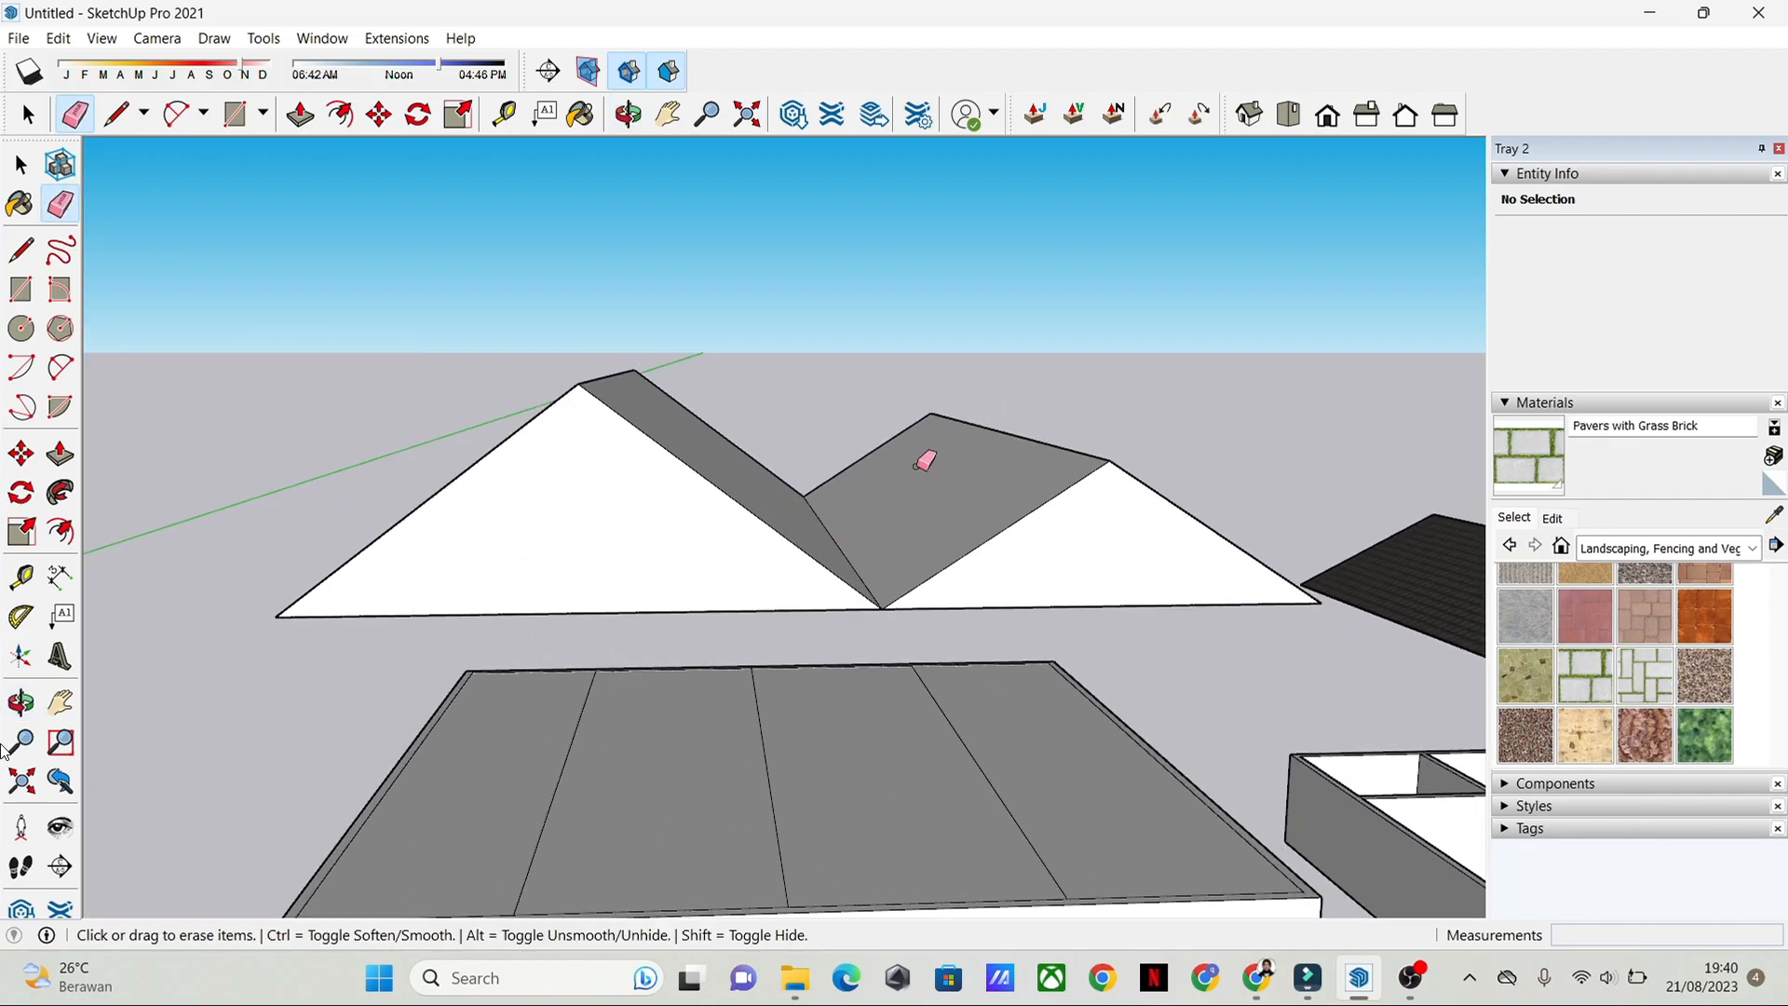
pyautogui.press('space')
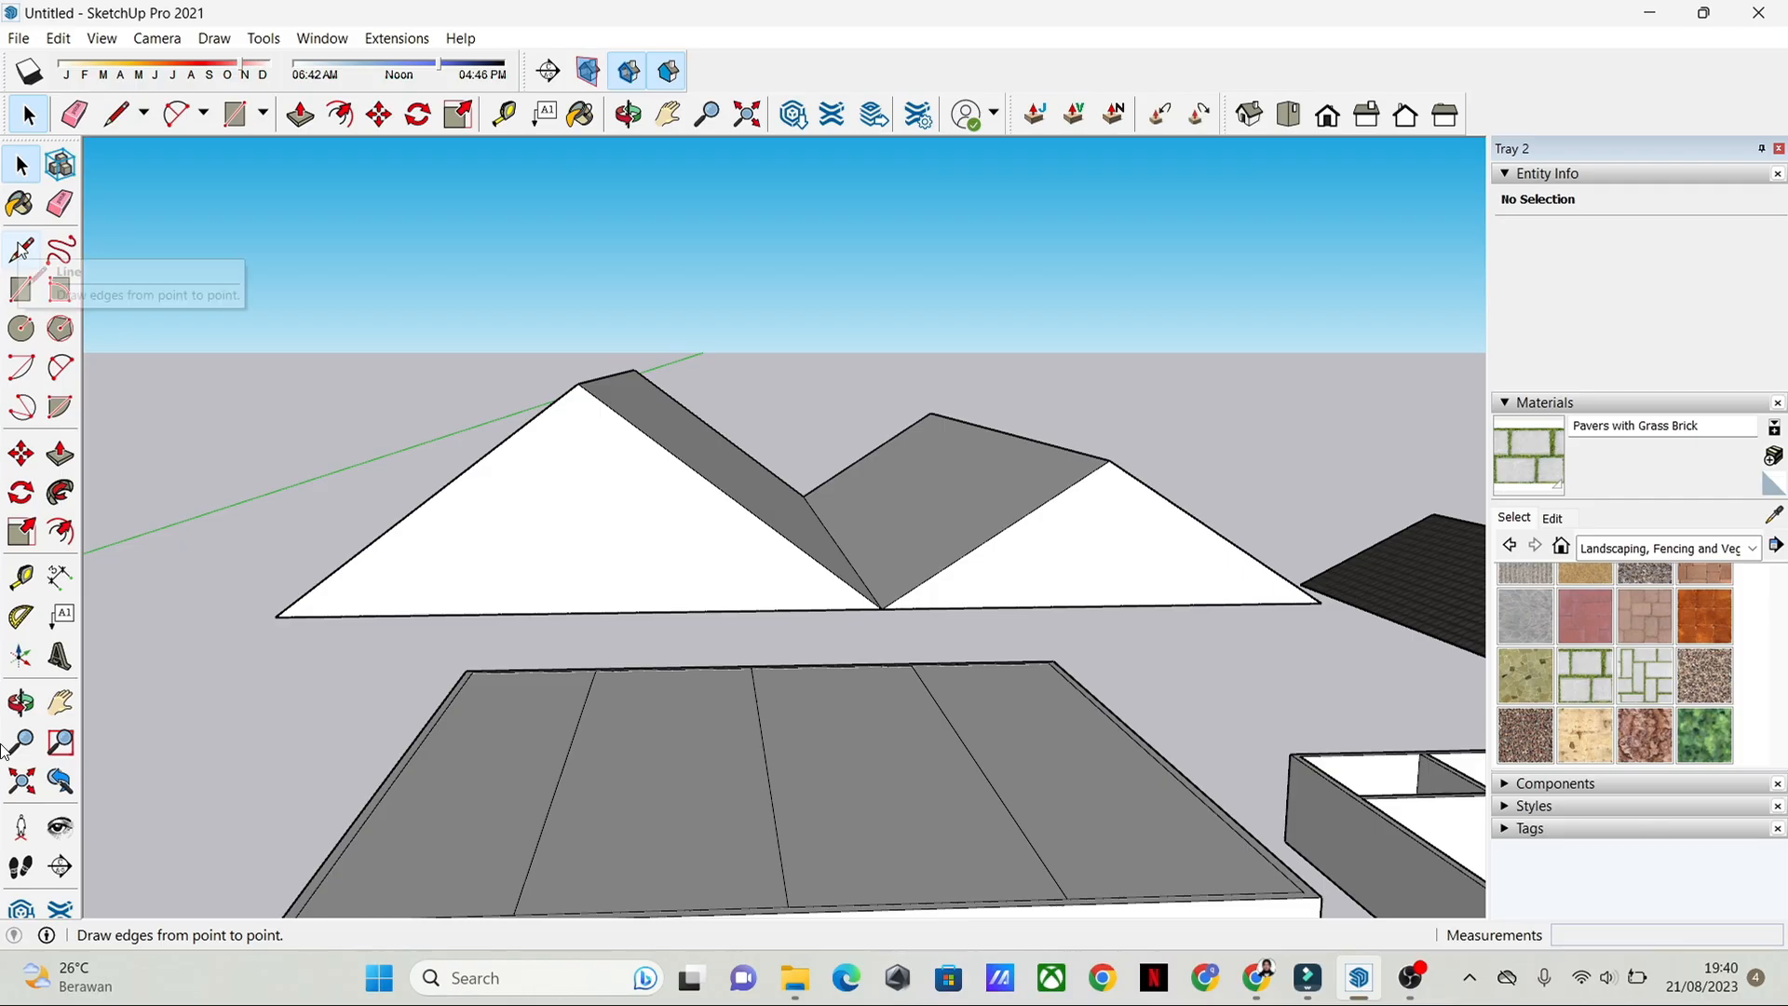
# Step: Offset the larger front gable's outline inward by about 0.14 m
pyautogui.click(435, 519)
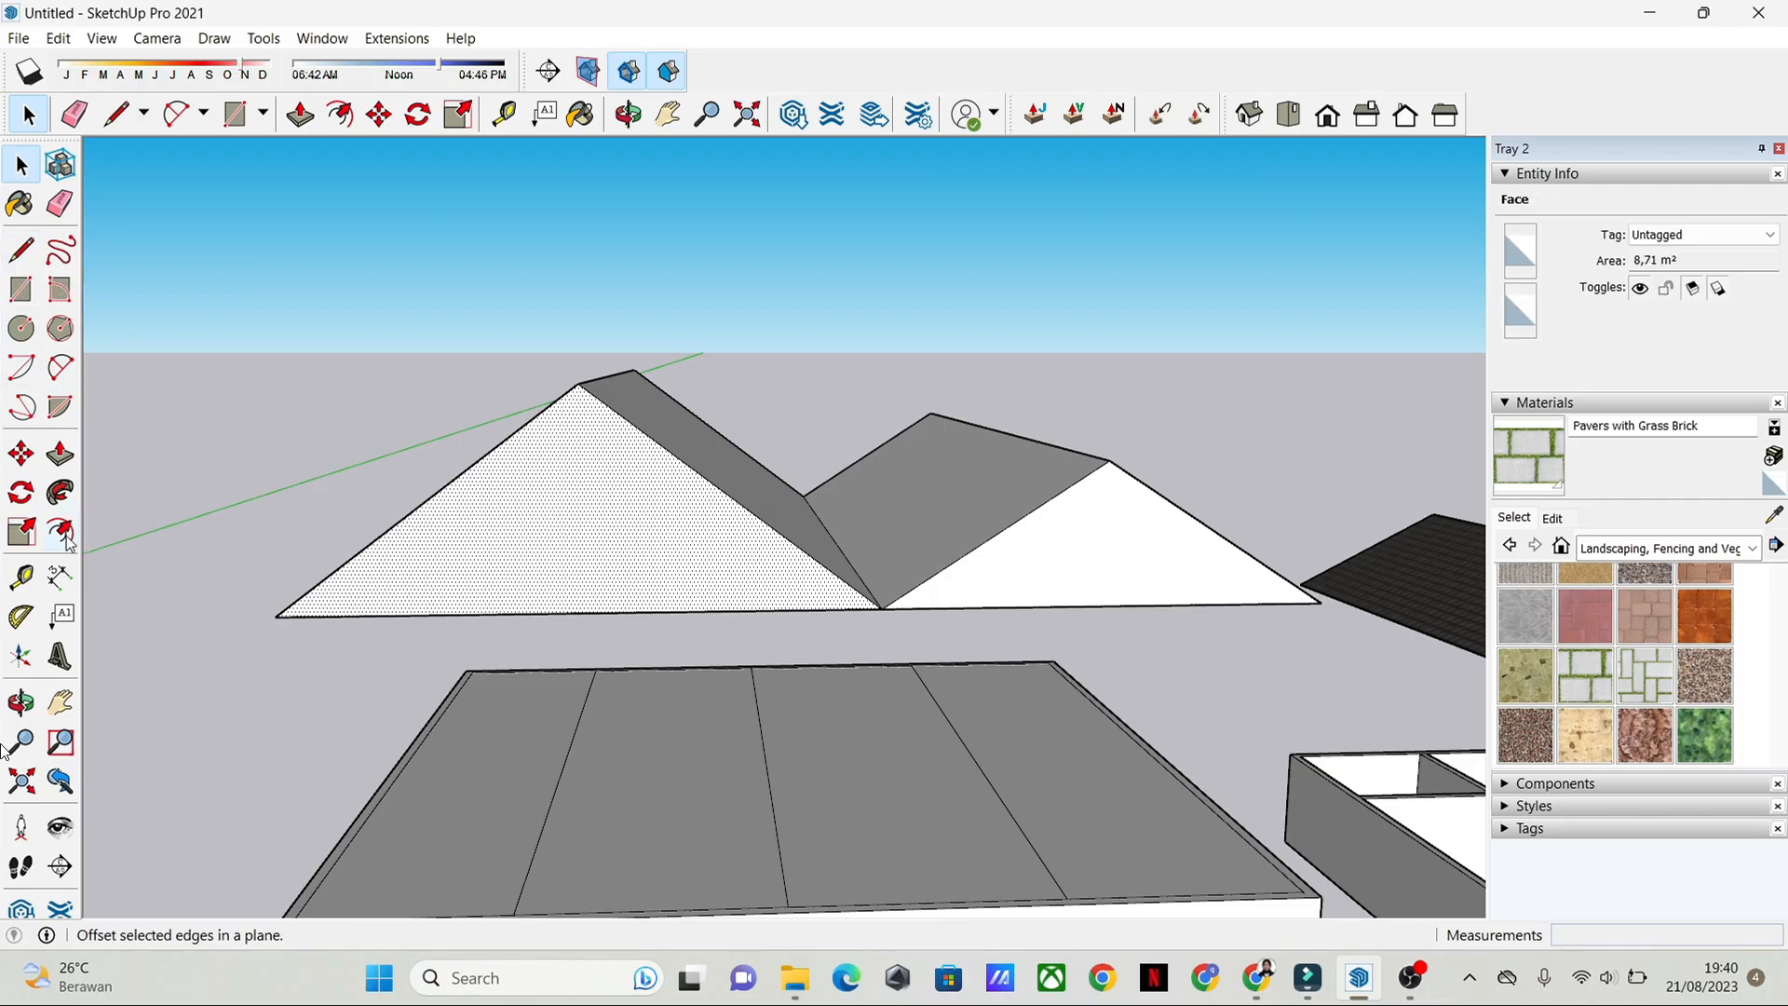
pyautogui.click(60, 531)
pyautogui.click(415, 510)
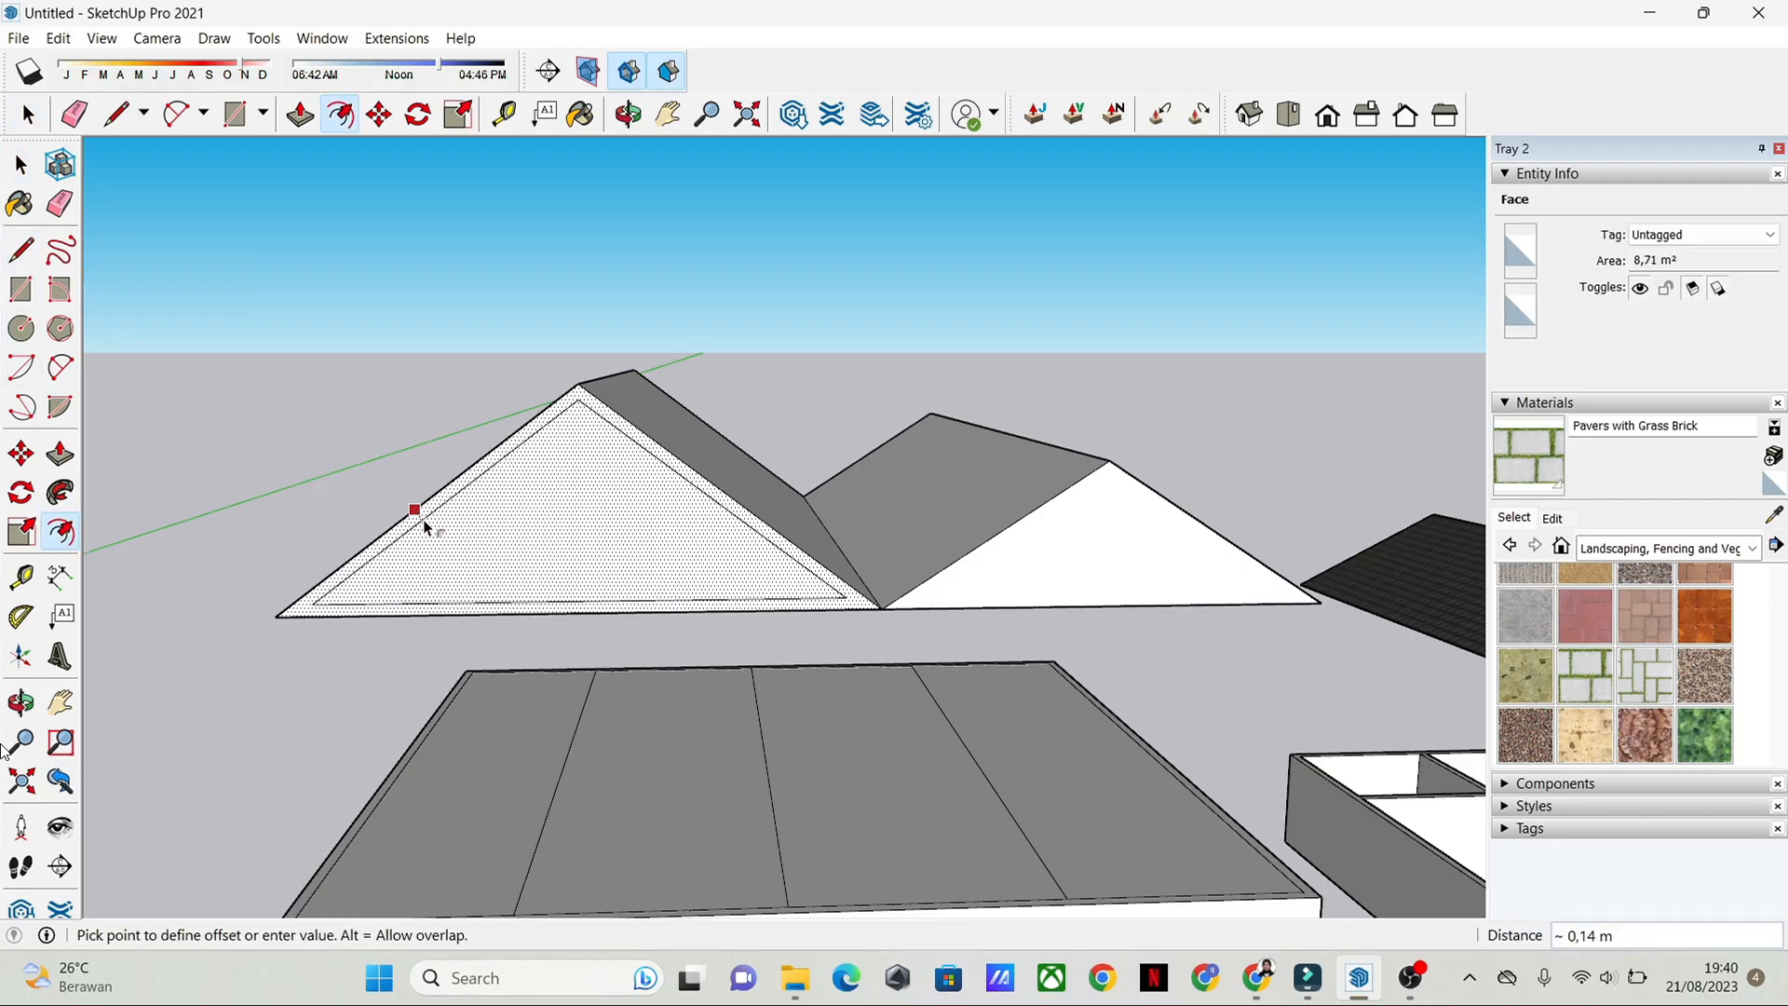
pyautogui.click(424, 528)
pyautogui.press('space')
# Step: Offset the smaller front gable's outline inward by about 0.14 m
pyautogui.click(1022, 555)
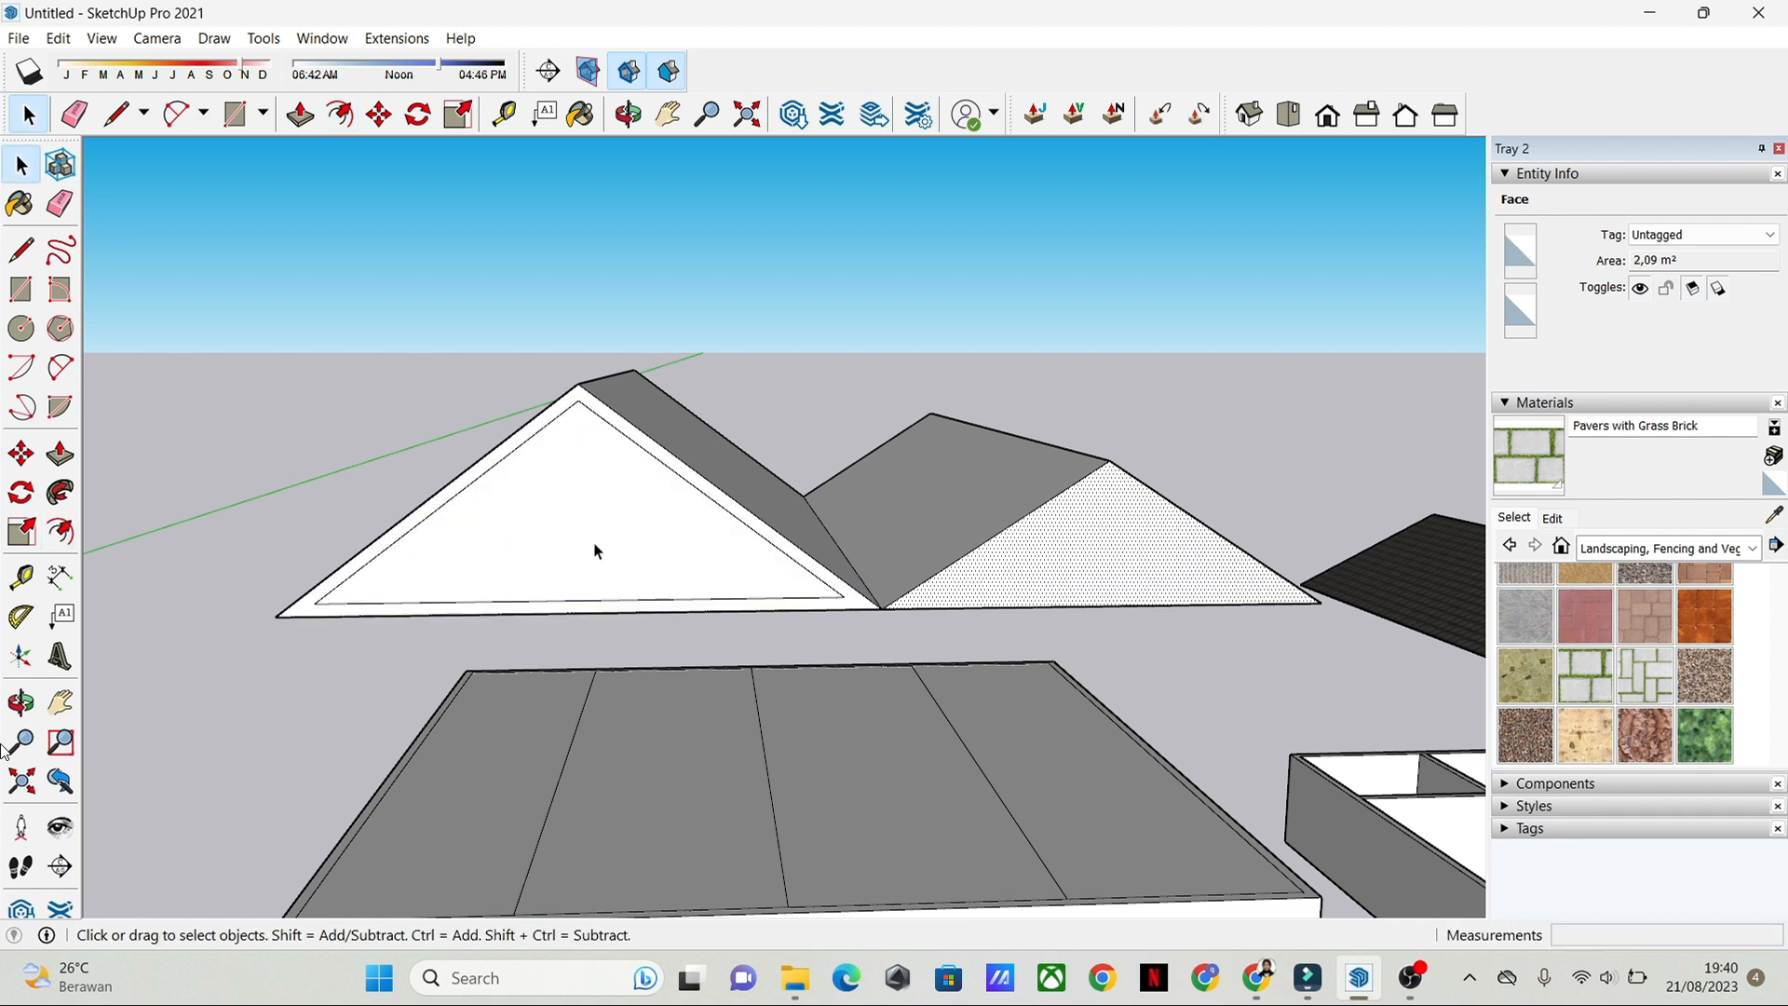
pyautogui.click(62, 531)
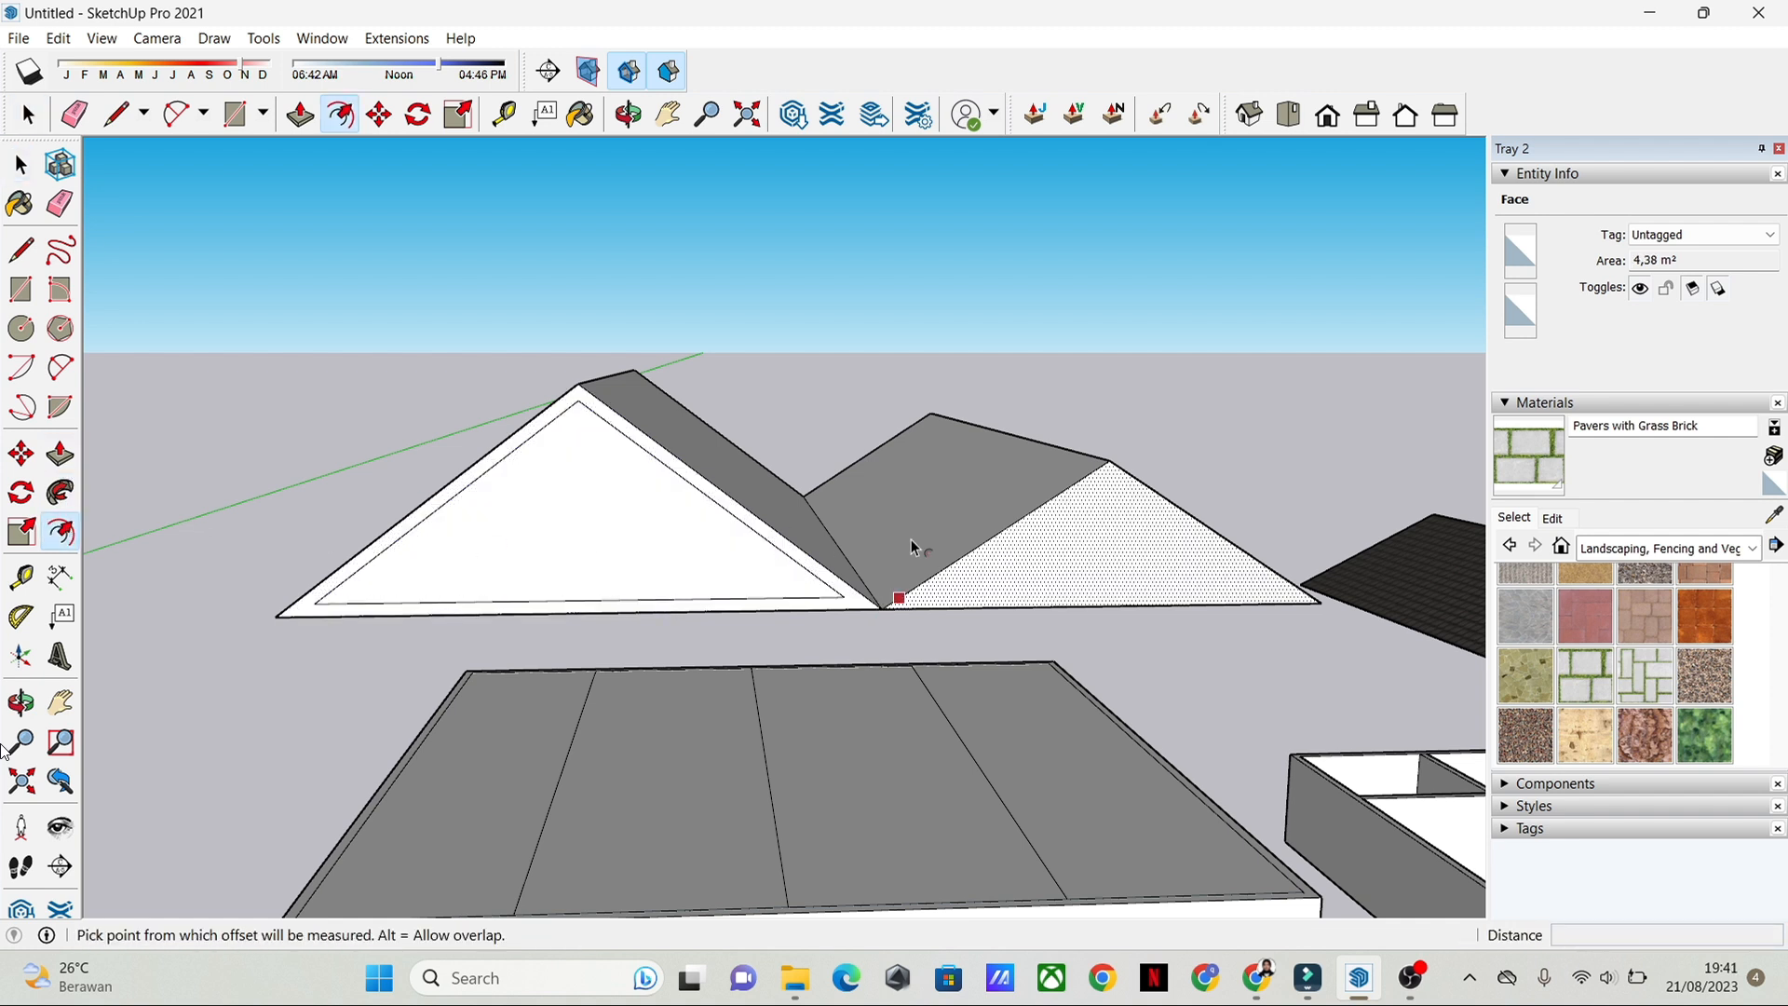
pyautogui.click(1032, 512)
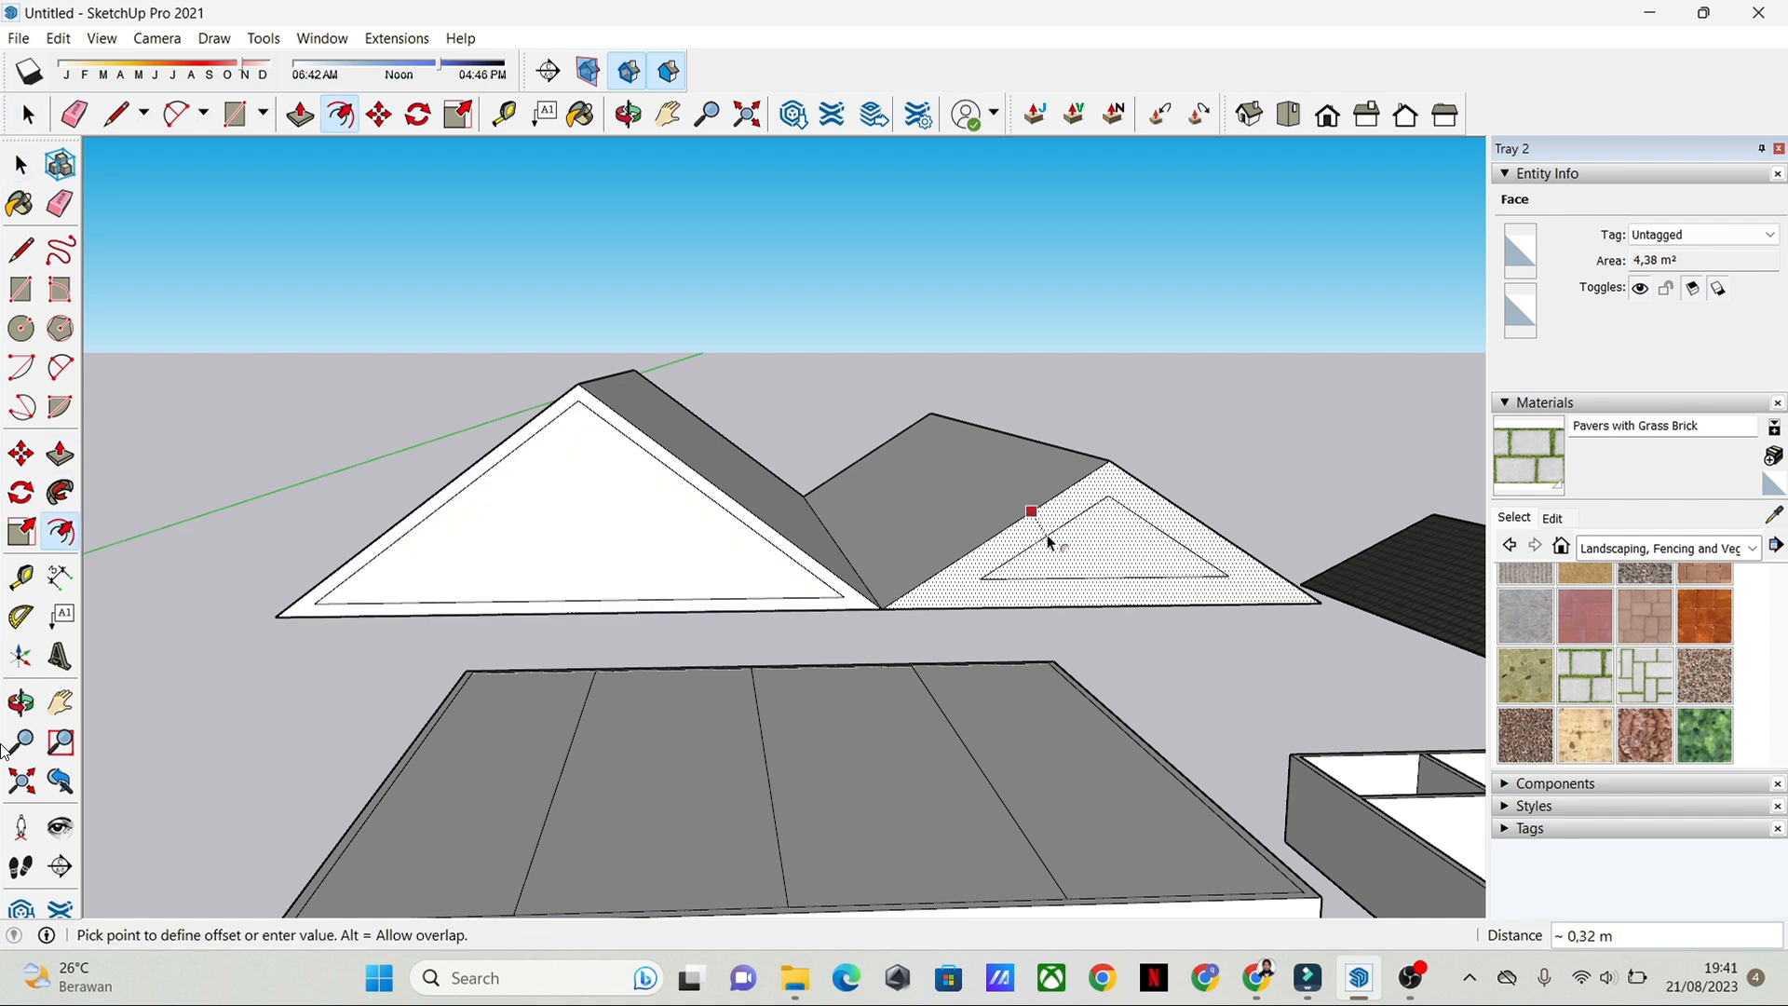
pyautogui.click(907, 611)
pyautogui.press('space')
# Step: Try to push the smaller gable's inner triangular face back into the roof
pyautogui.scroll(-1, 1180, 606)
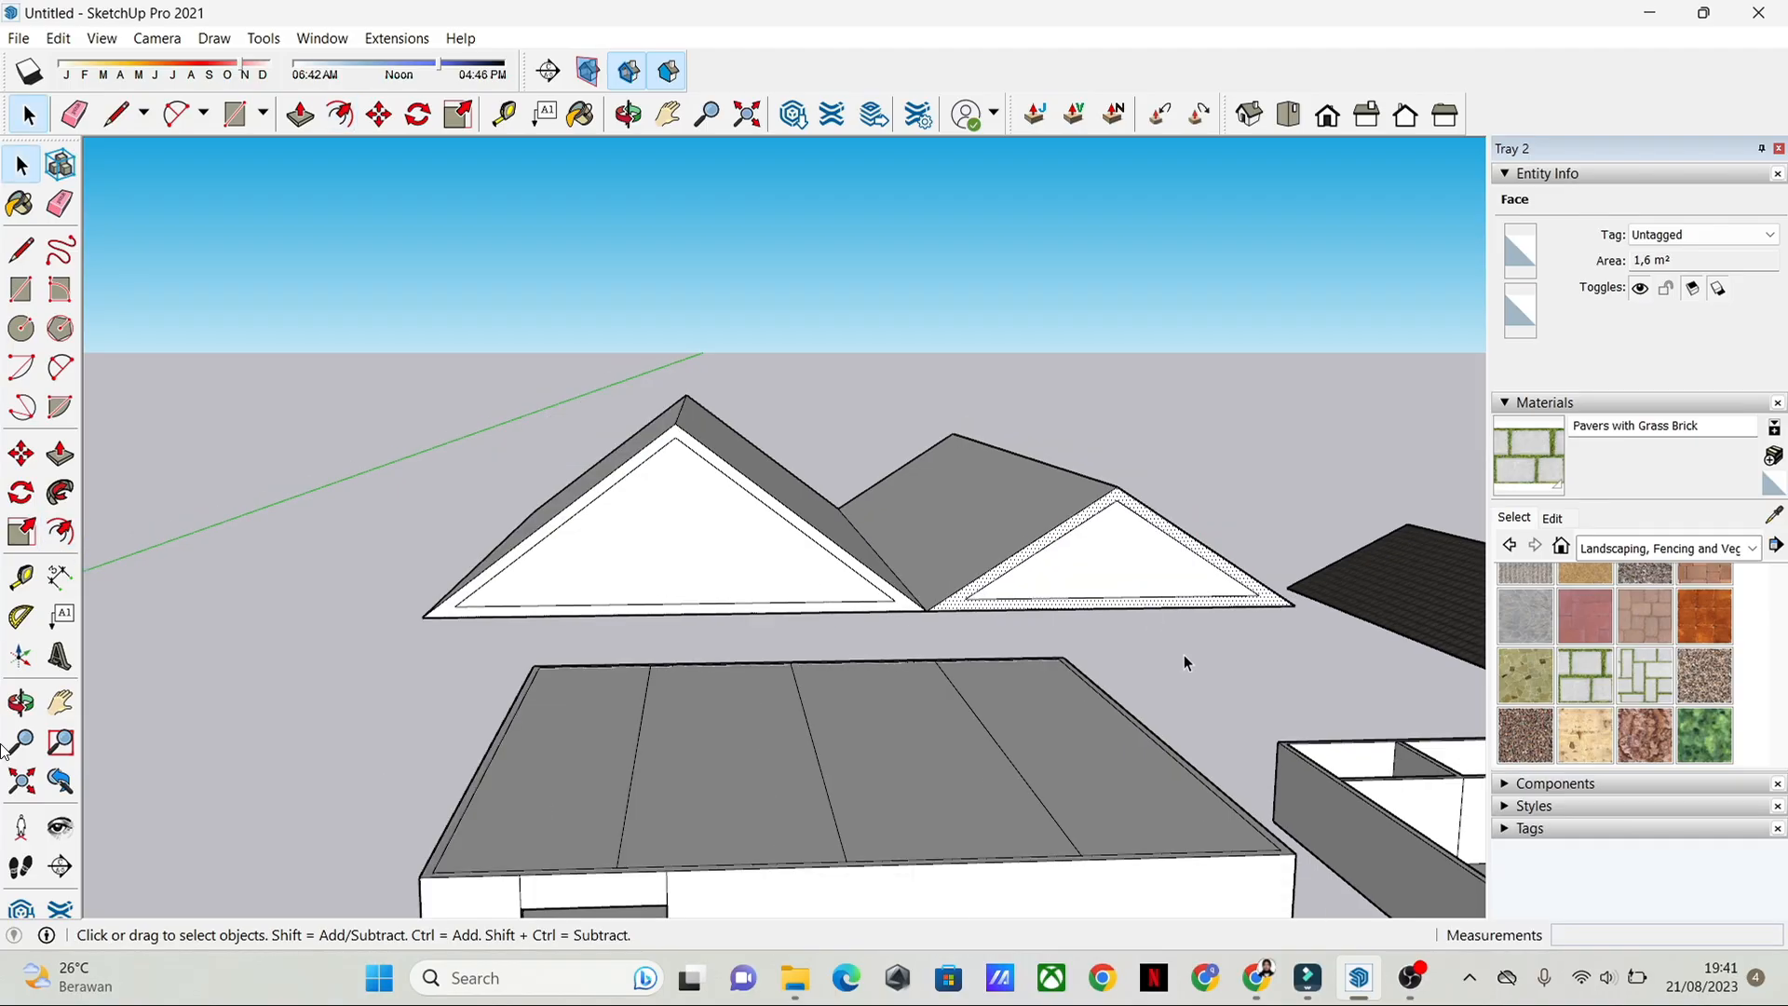
pyautogui.click(1183, 655)
pyautogui.moveTo(1277, 652); pyautogui.dragTo(1218, 576, button='middle')
pyautogui.click(61, 457)
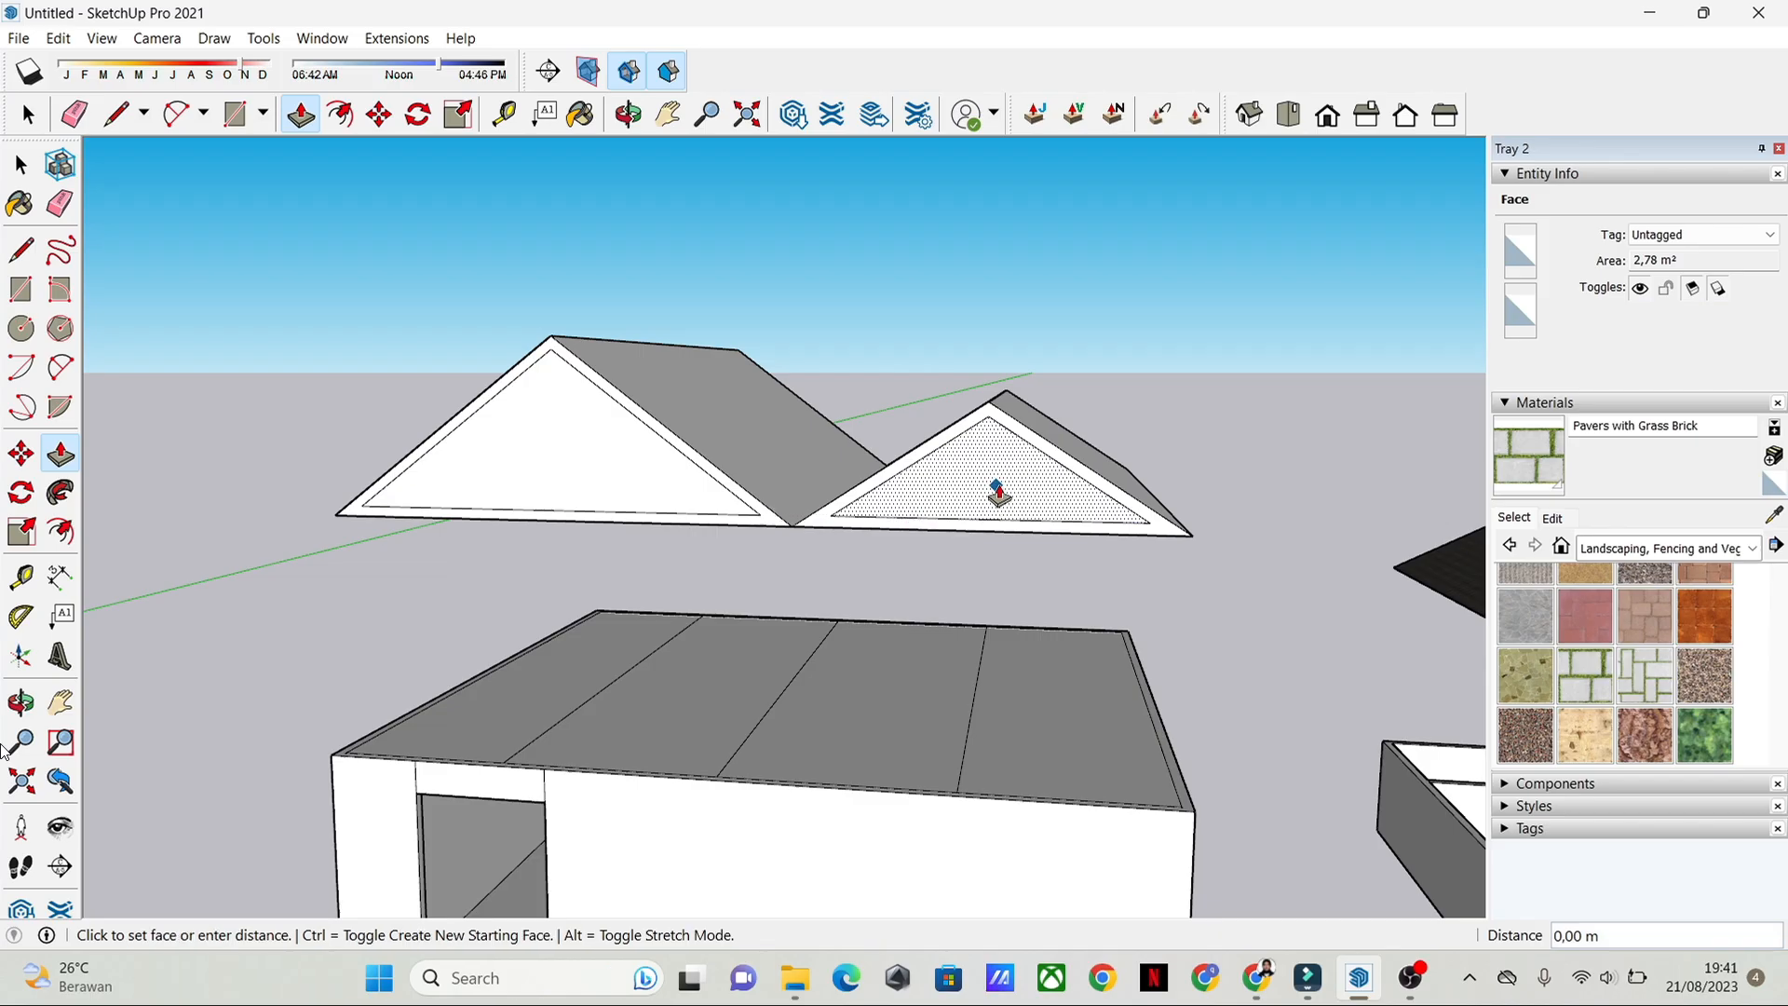
pyautogui.click(1038, 485)
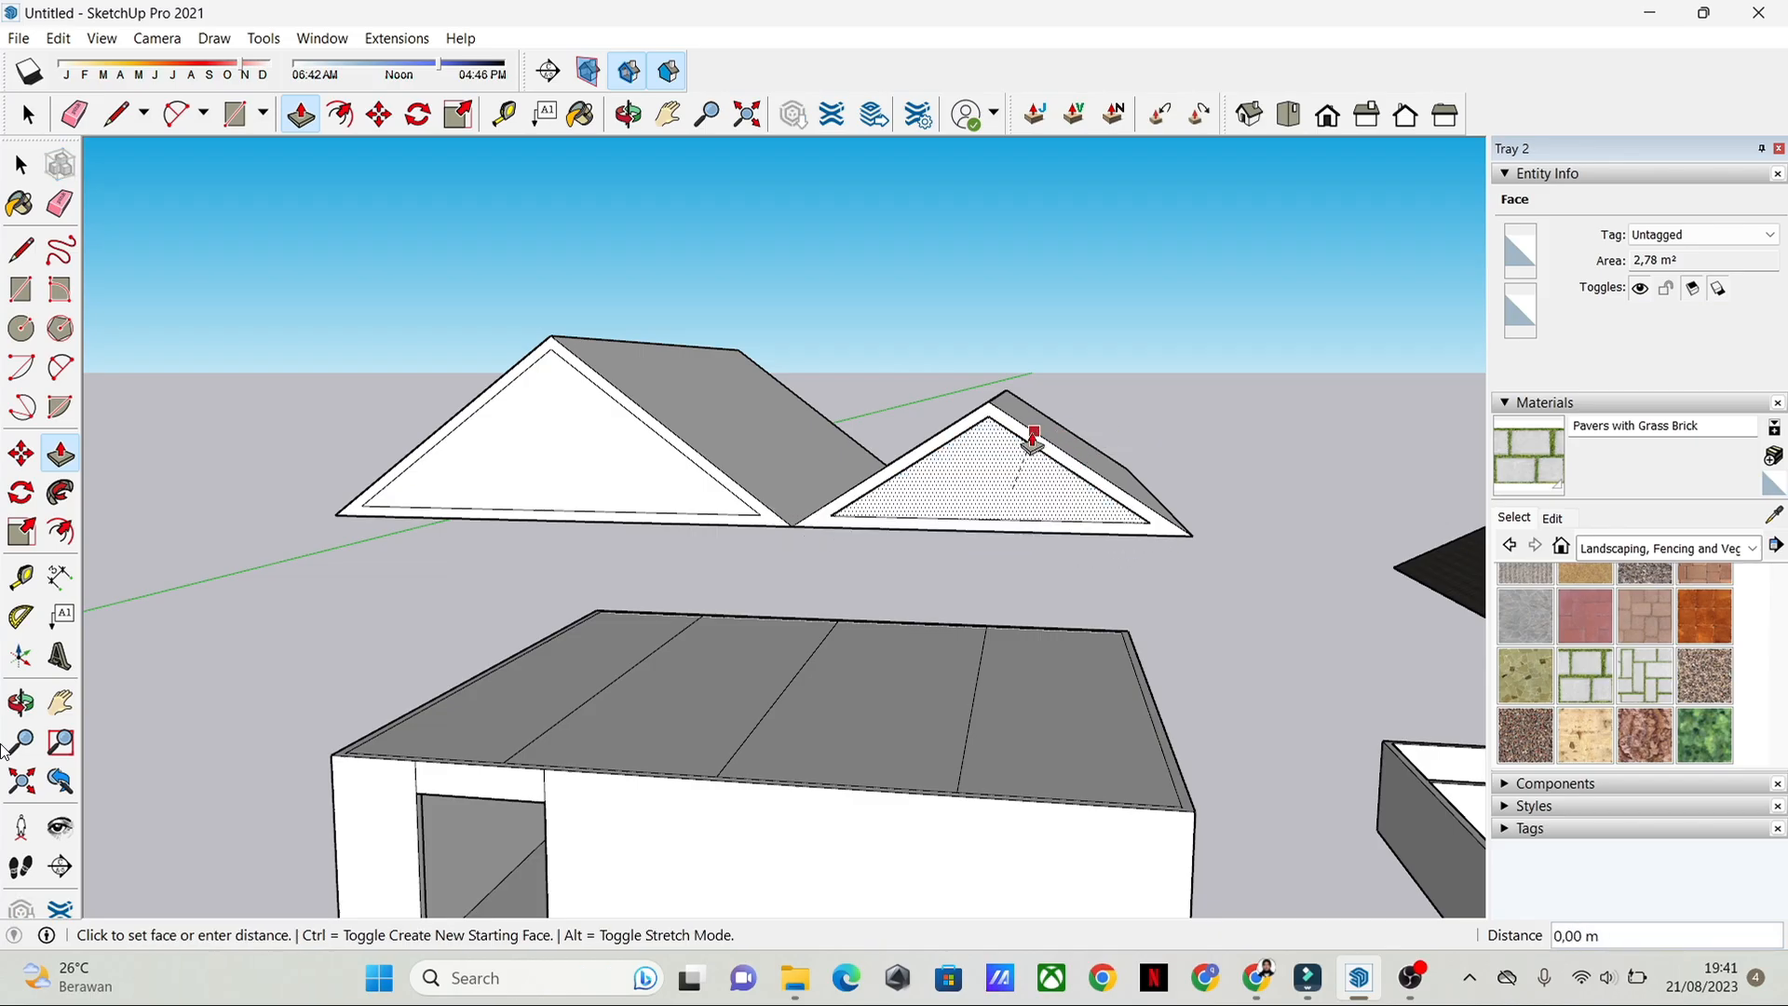
pyautogui.moveTo(1031, 450)
pyautogui.mouseDown(button='middle')
pyautogui.moveTo(1041, 417)
pyautogui.moveTo(1016, 434)
pyautogui.mouseUp(button='middle')
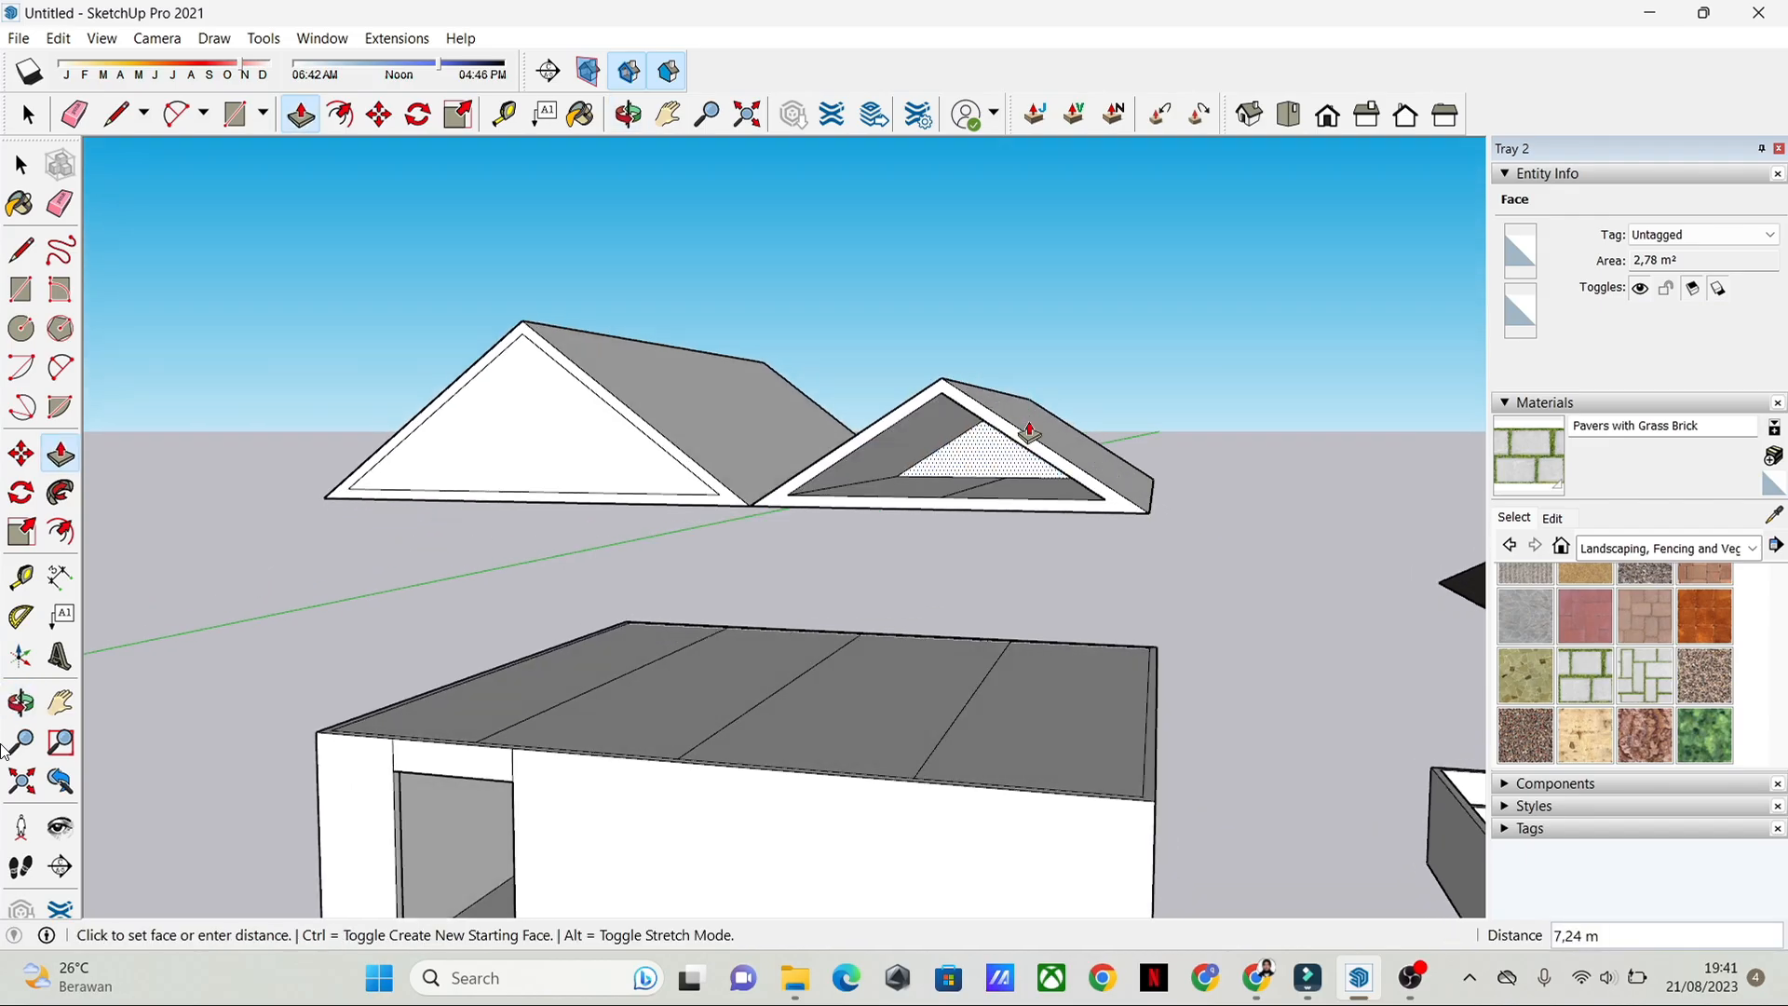
pyautogui.press('space')
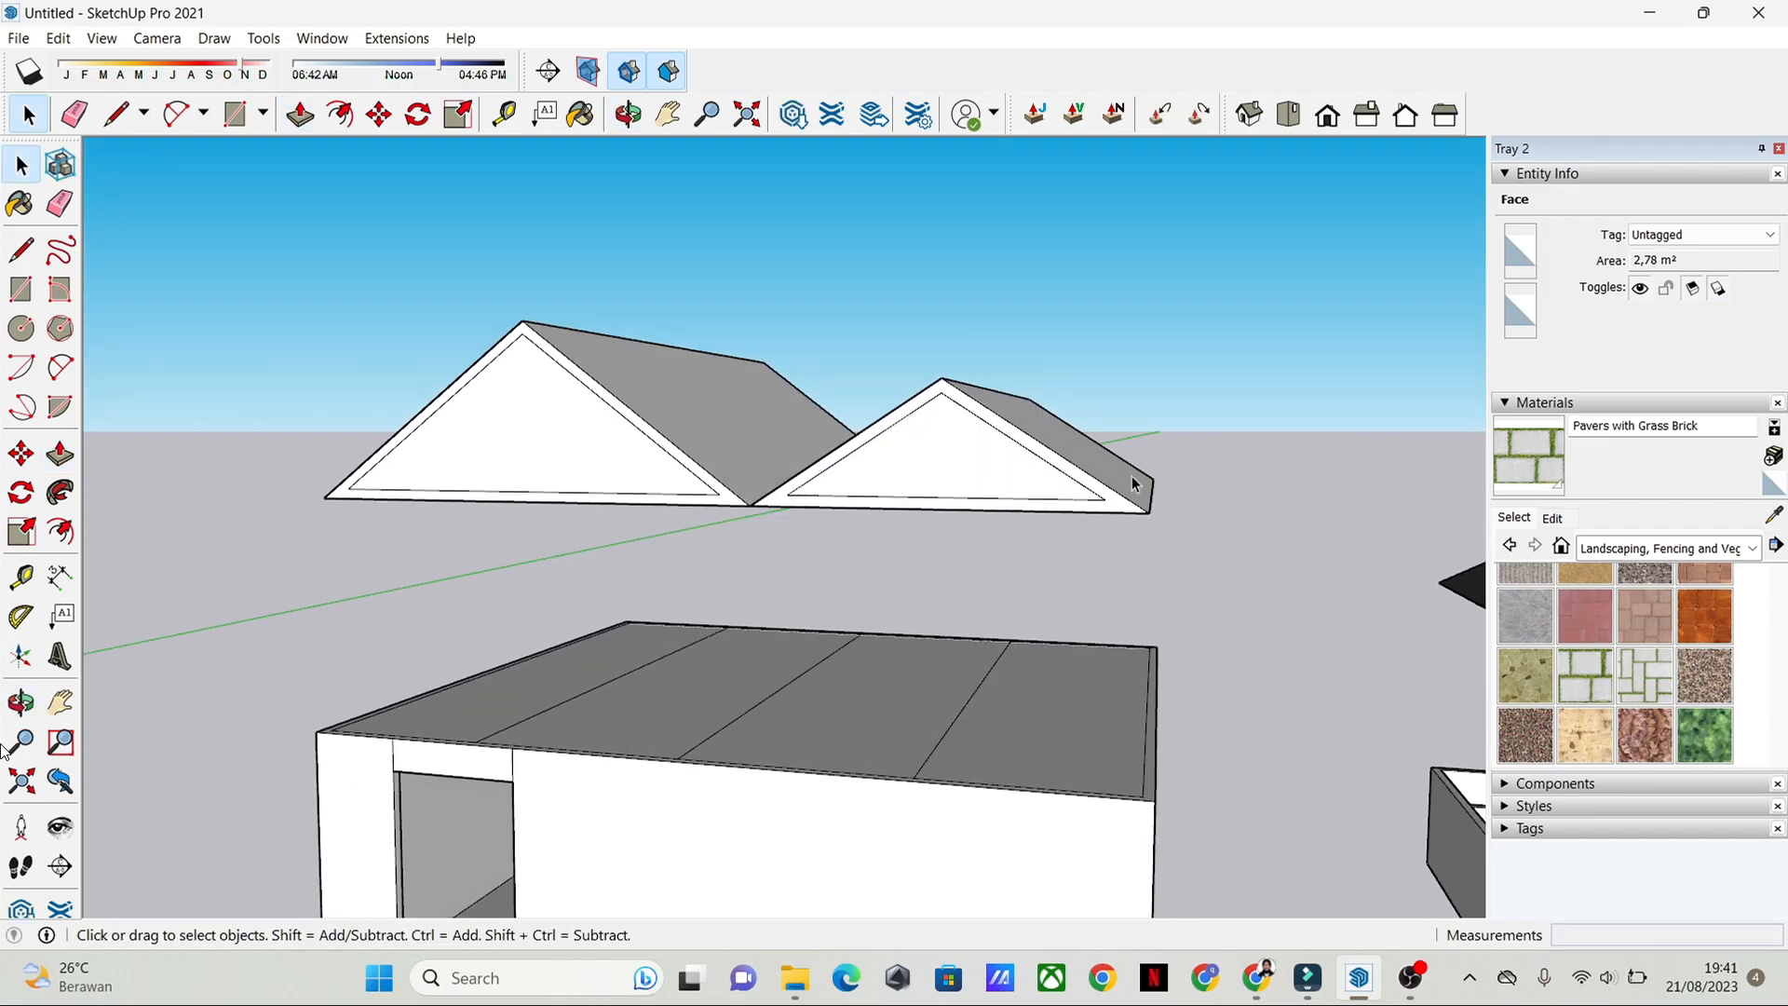
pyautogui.moveTo(1137, 479); pyautogui.dragTo(1005, 711, button='middle')
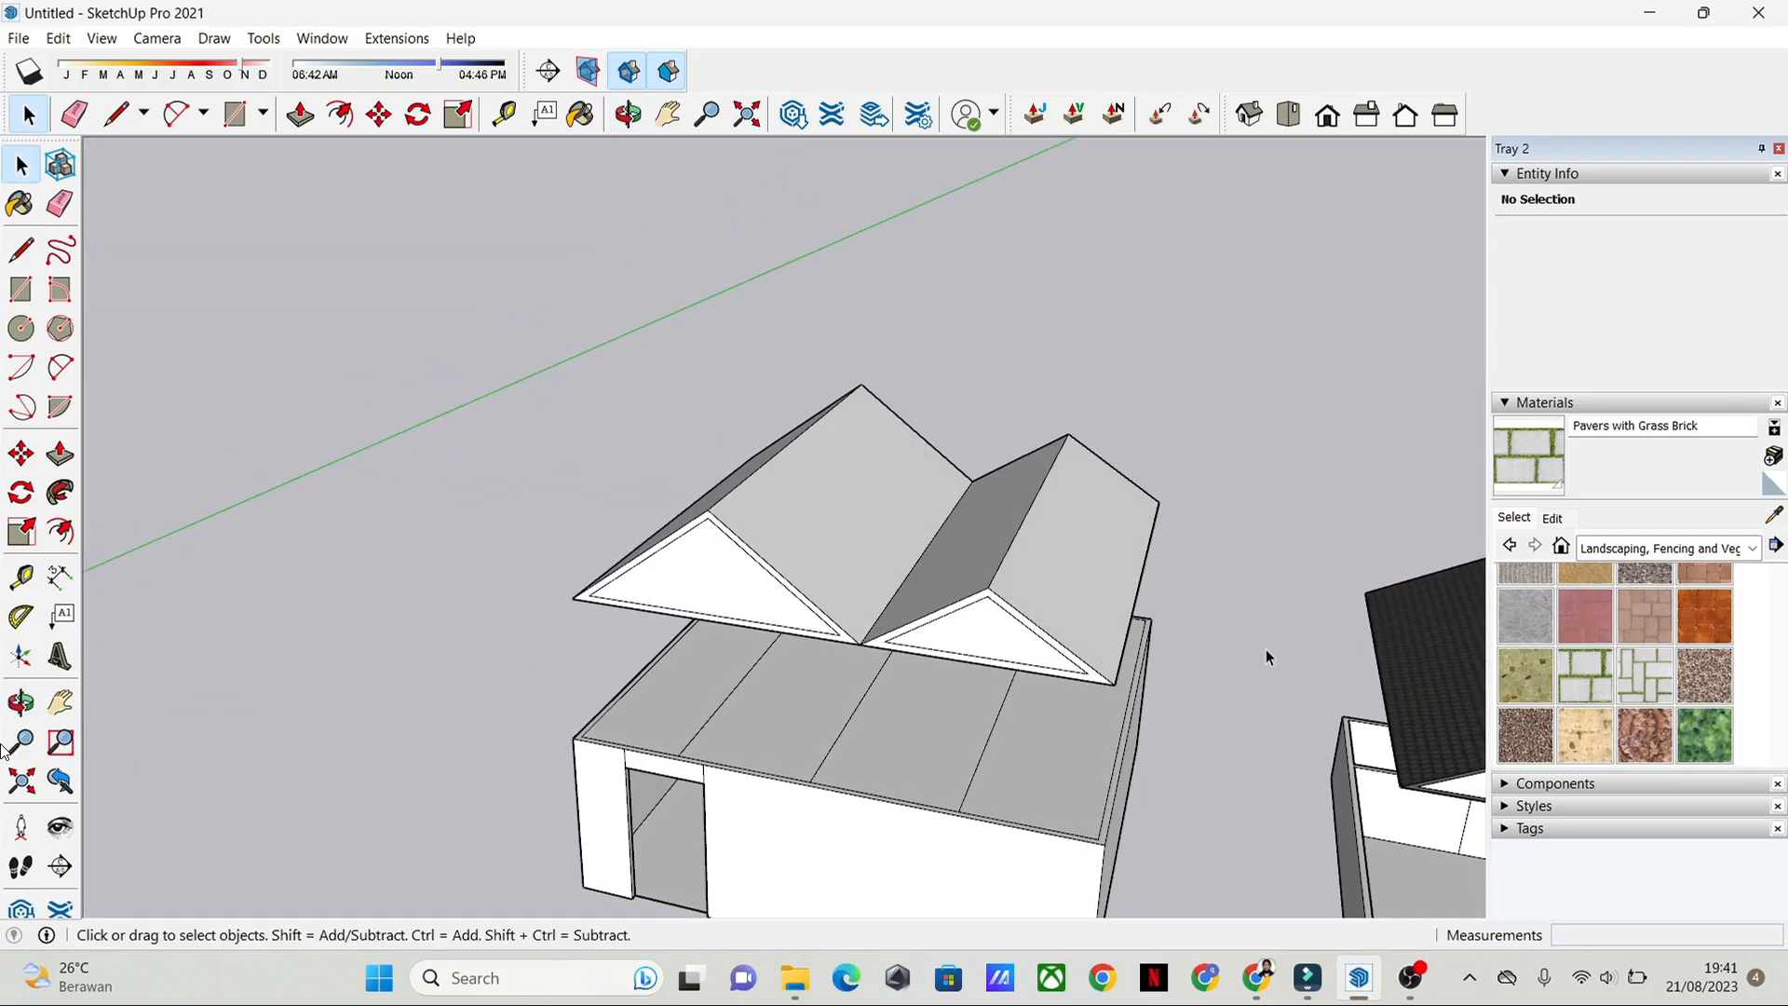
# Step: Paint the outer slope of the smaller gable roof with the Roofing Tile Spanish material from the Roofing collection
pyautogui.moveTo(1266, 650); pyautogui.dragTo(991, 746, button='middle')
pyautogui.click(851, 549)
pyautogui.moveTo(851, 550); pyautogui.dragTo(941, 652, button='middle')
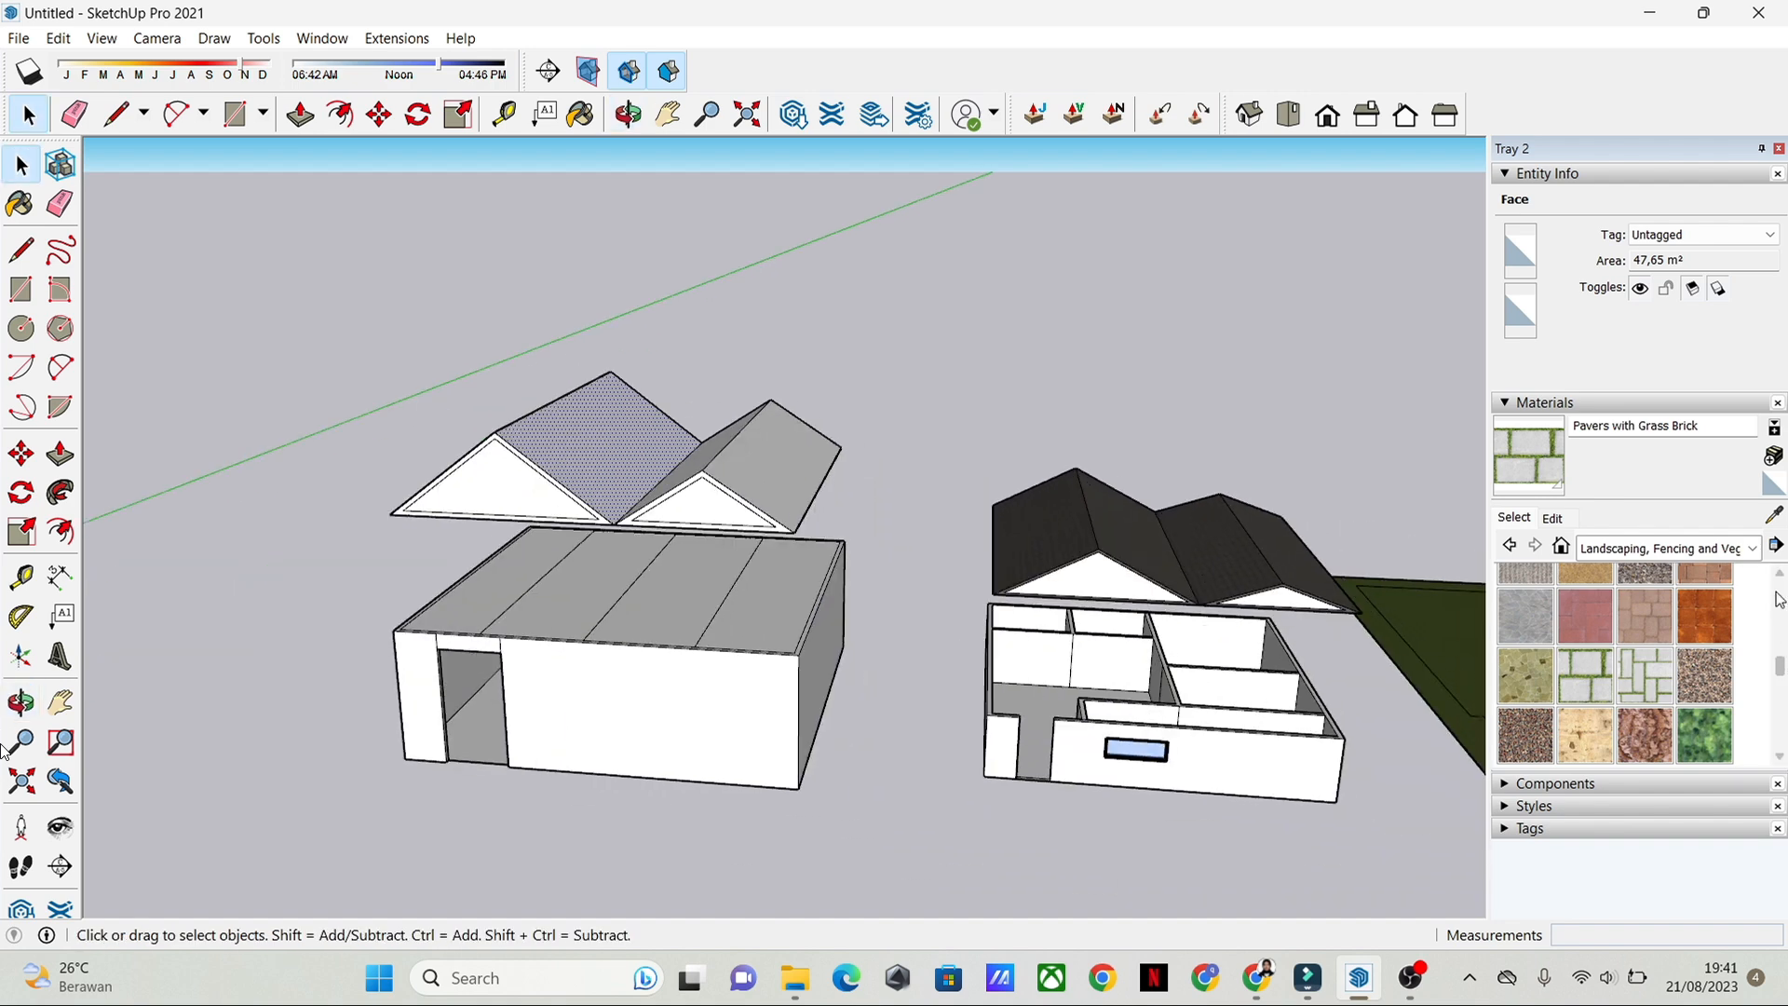
pyautogui.click(1752, 548)
pyautogui.scroll(5, 1654, 622)
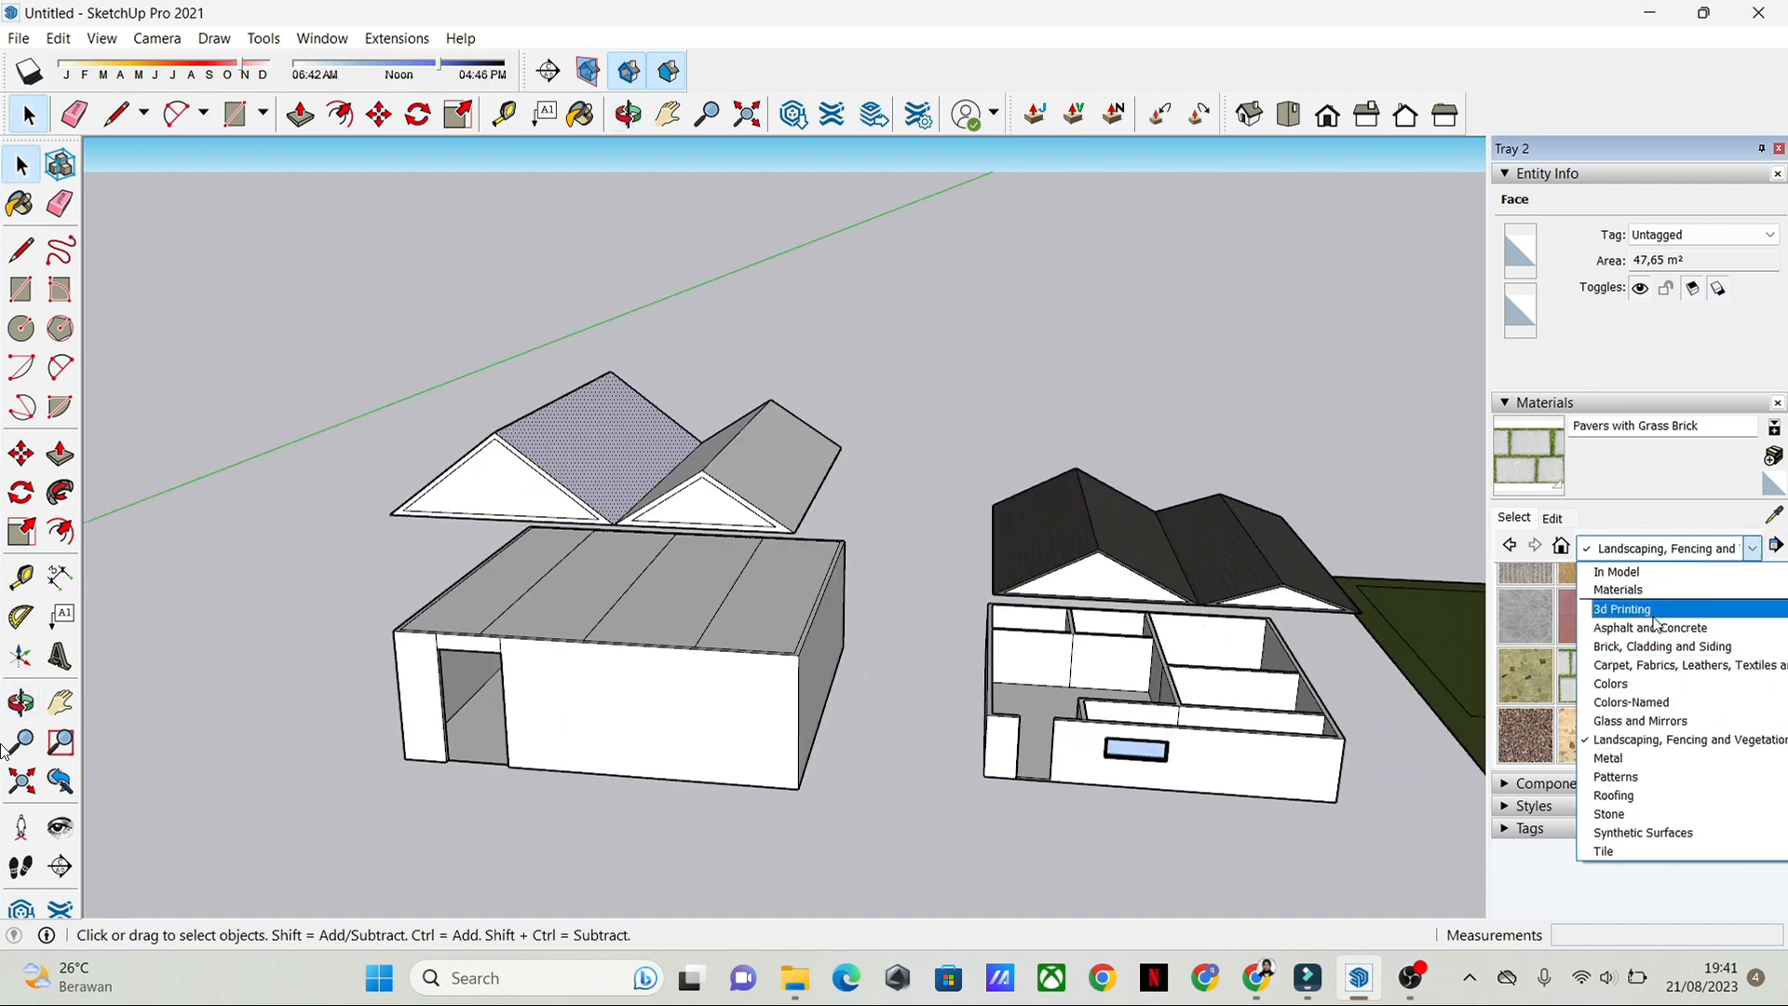
pyautogui.scroll(-1, 1654, 735)
pyautogui.click(1666, 742)
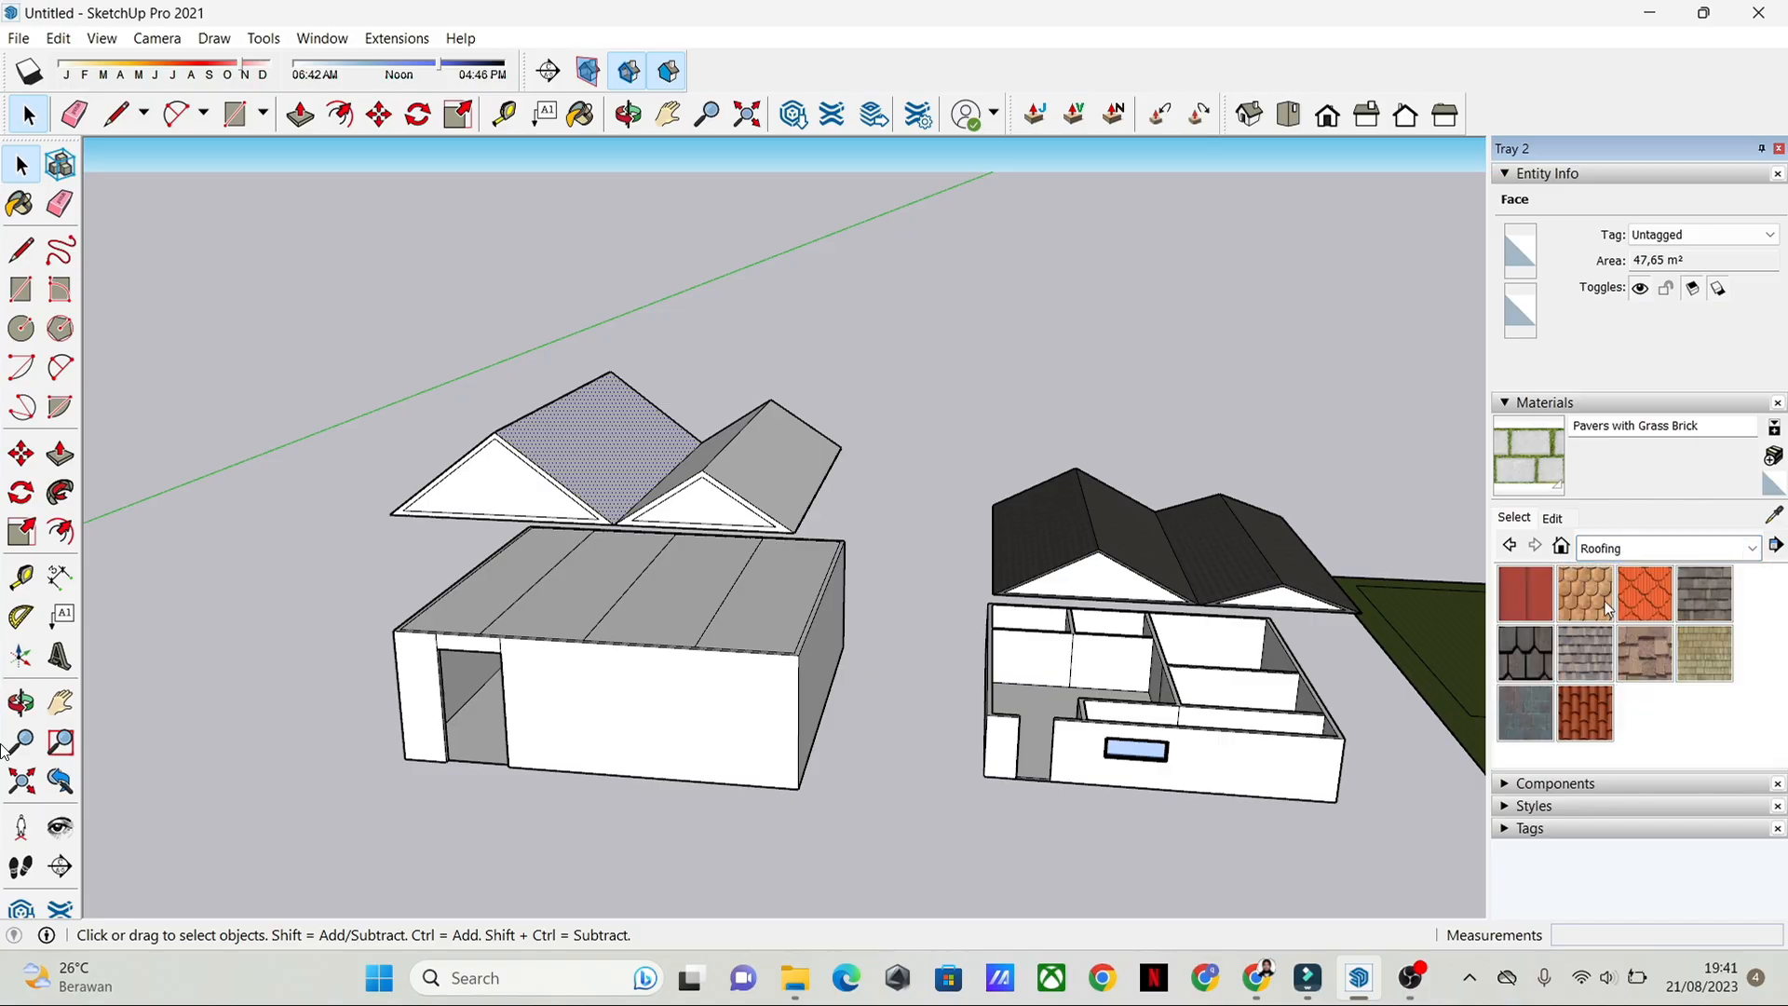
pyautogui.click(1547, 649)
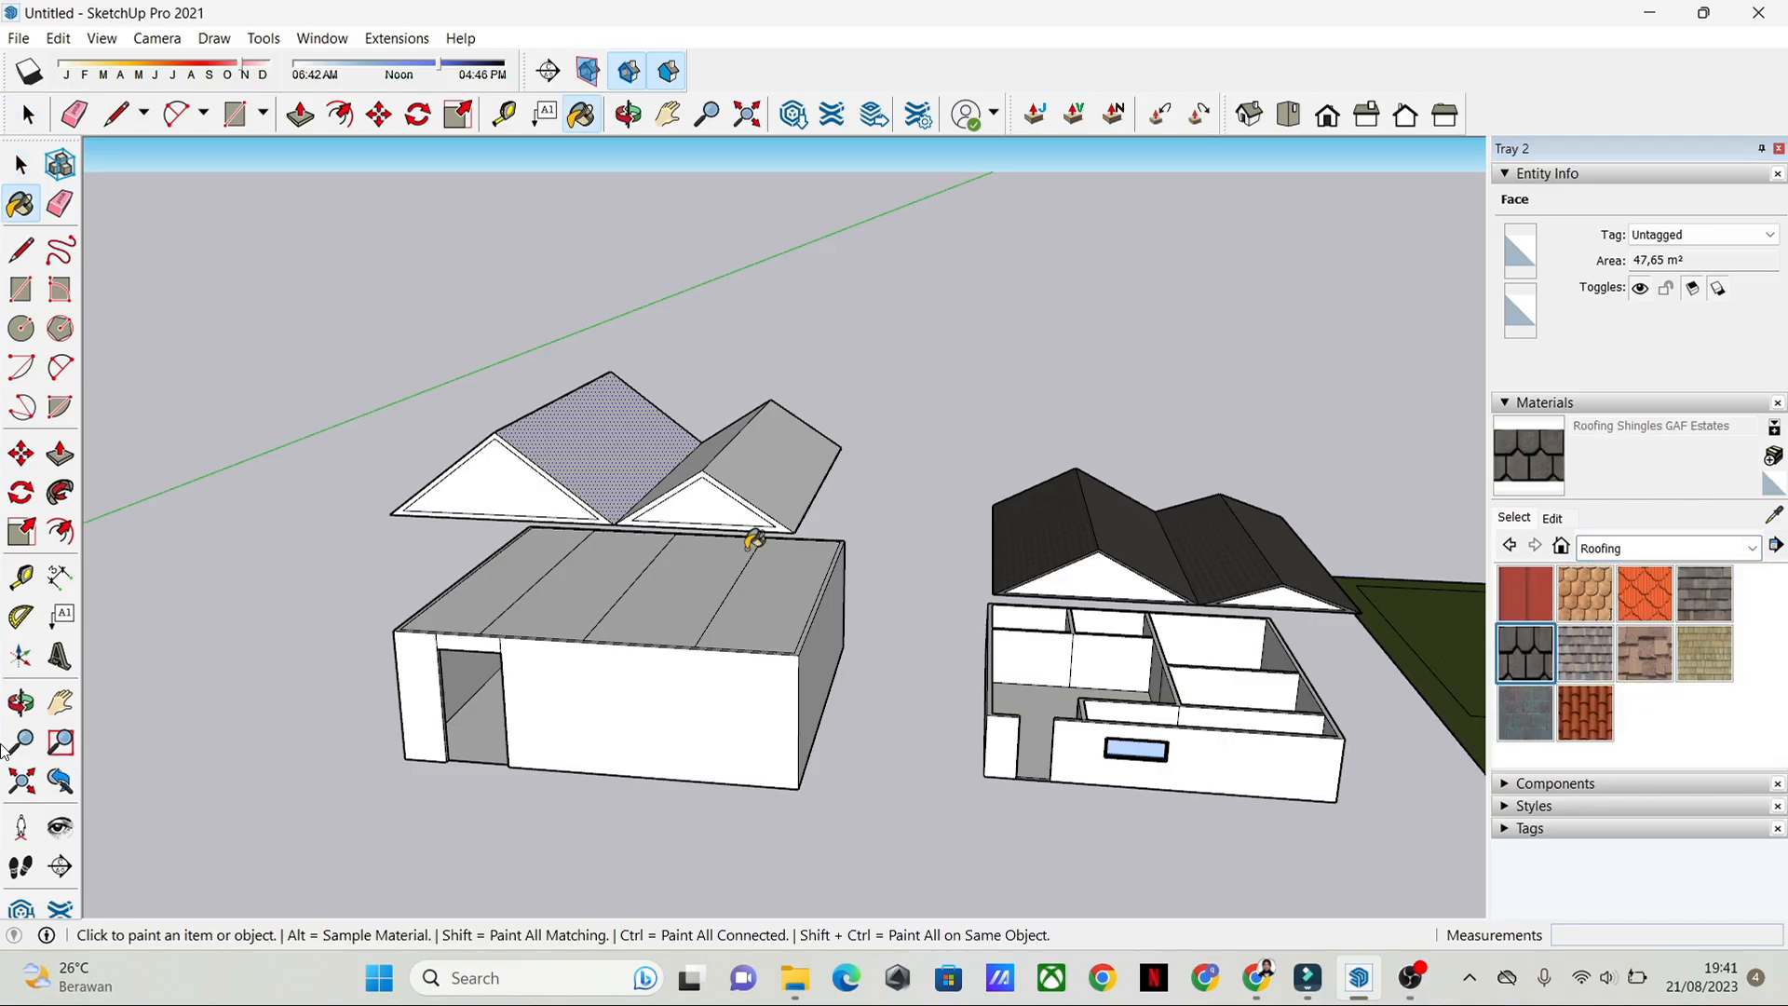
pyautogui.click(1588, 710)
pyautogui.scroll(4, 843, 465)
pyautogui.click(830, 471)
pyautogui.moveTo(830, 471); pyautogui.dragTo(871, 559, button='middle')
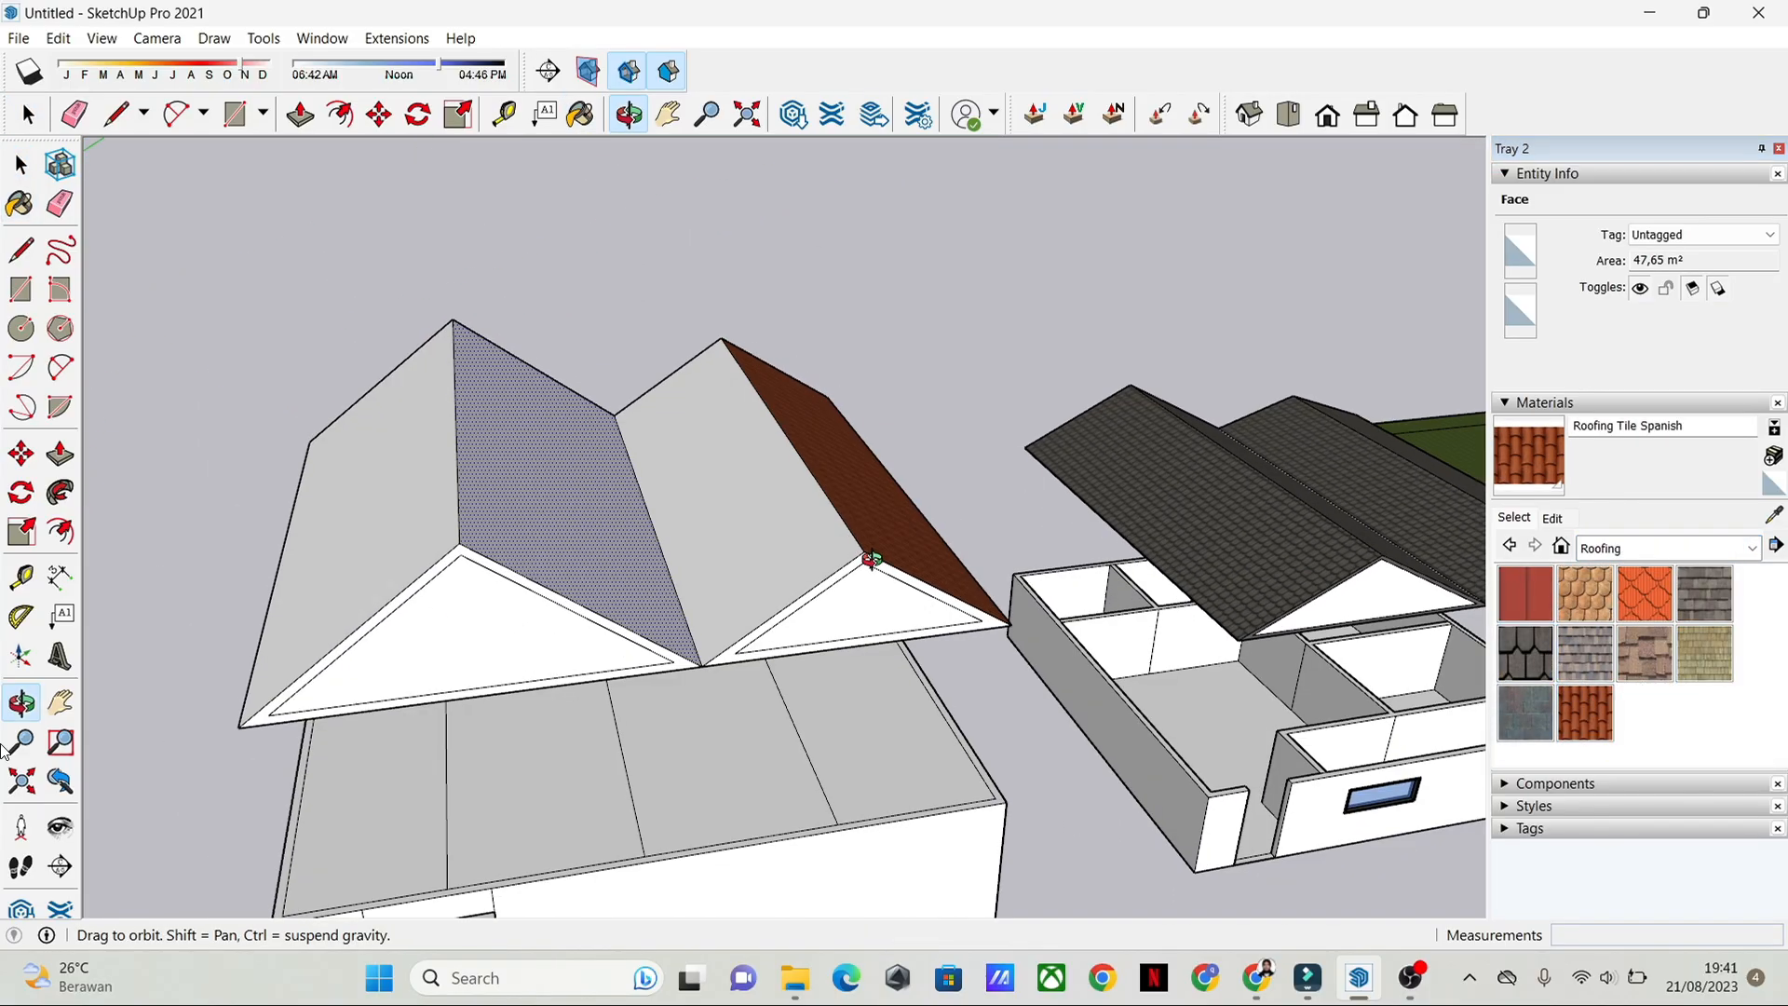
# Step: Paint the remaining three slopes of the double-gable roof with Roofing Tile Spanish
pyautogui.click(667, 503)
pyautogui.click(617, 515)
pyautogui.click(395, 503)
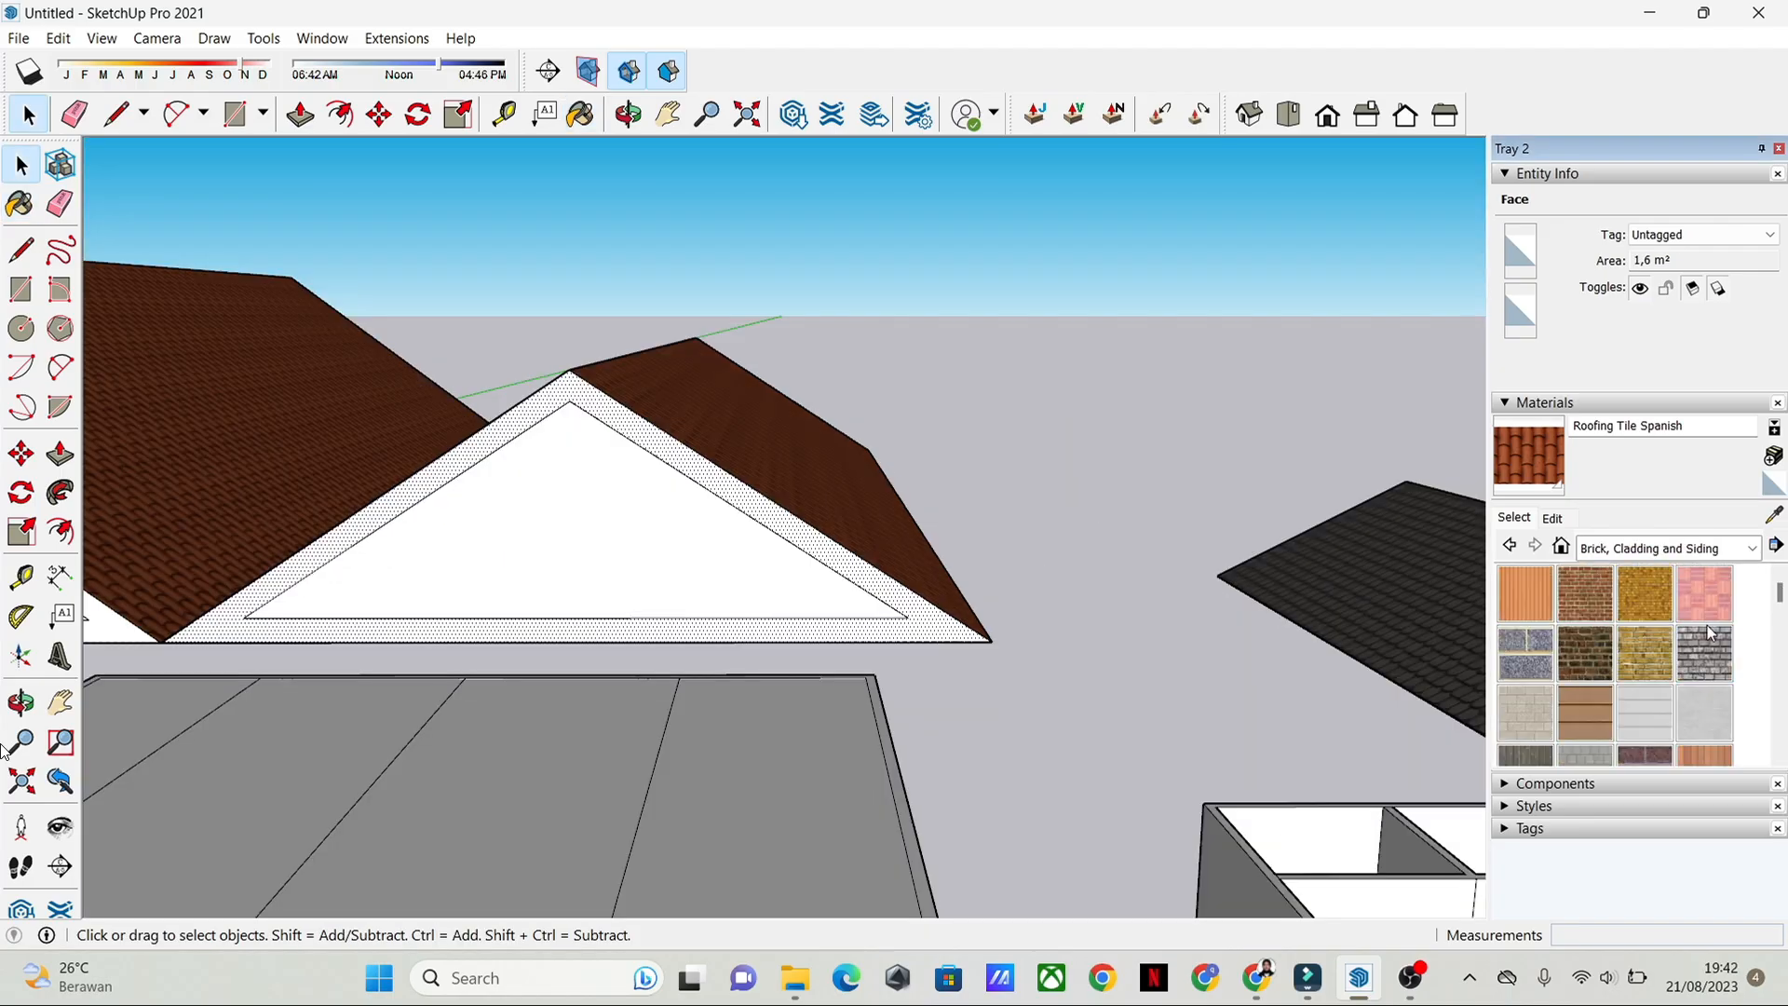
# Step: Paint the border strip of the smaller front gable with Asphalt New from the Asphalt and Concrete collection
pyautogui.click(1751, 549)
pyautogui.scroll(-1, 1745, 650)
pyautogui.click(1732, 554)
pyautogui.click(1749, 549)
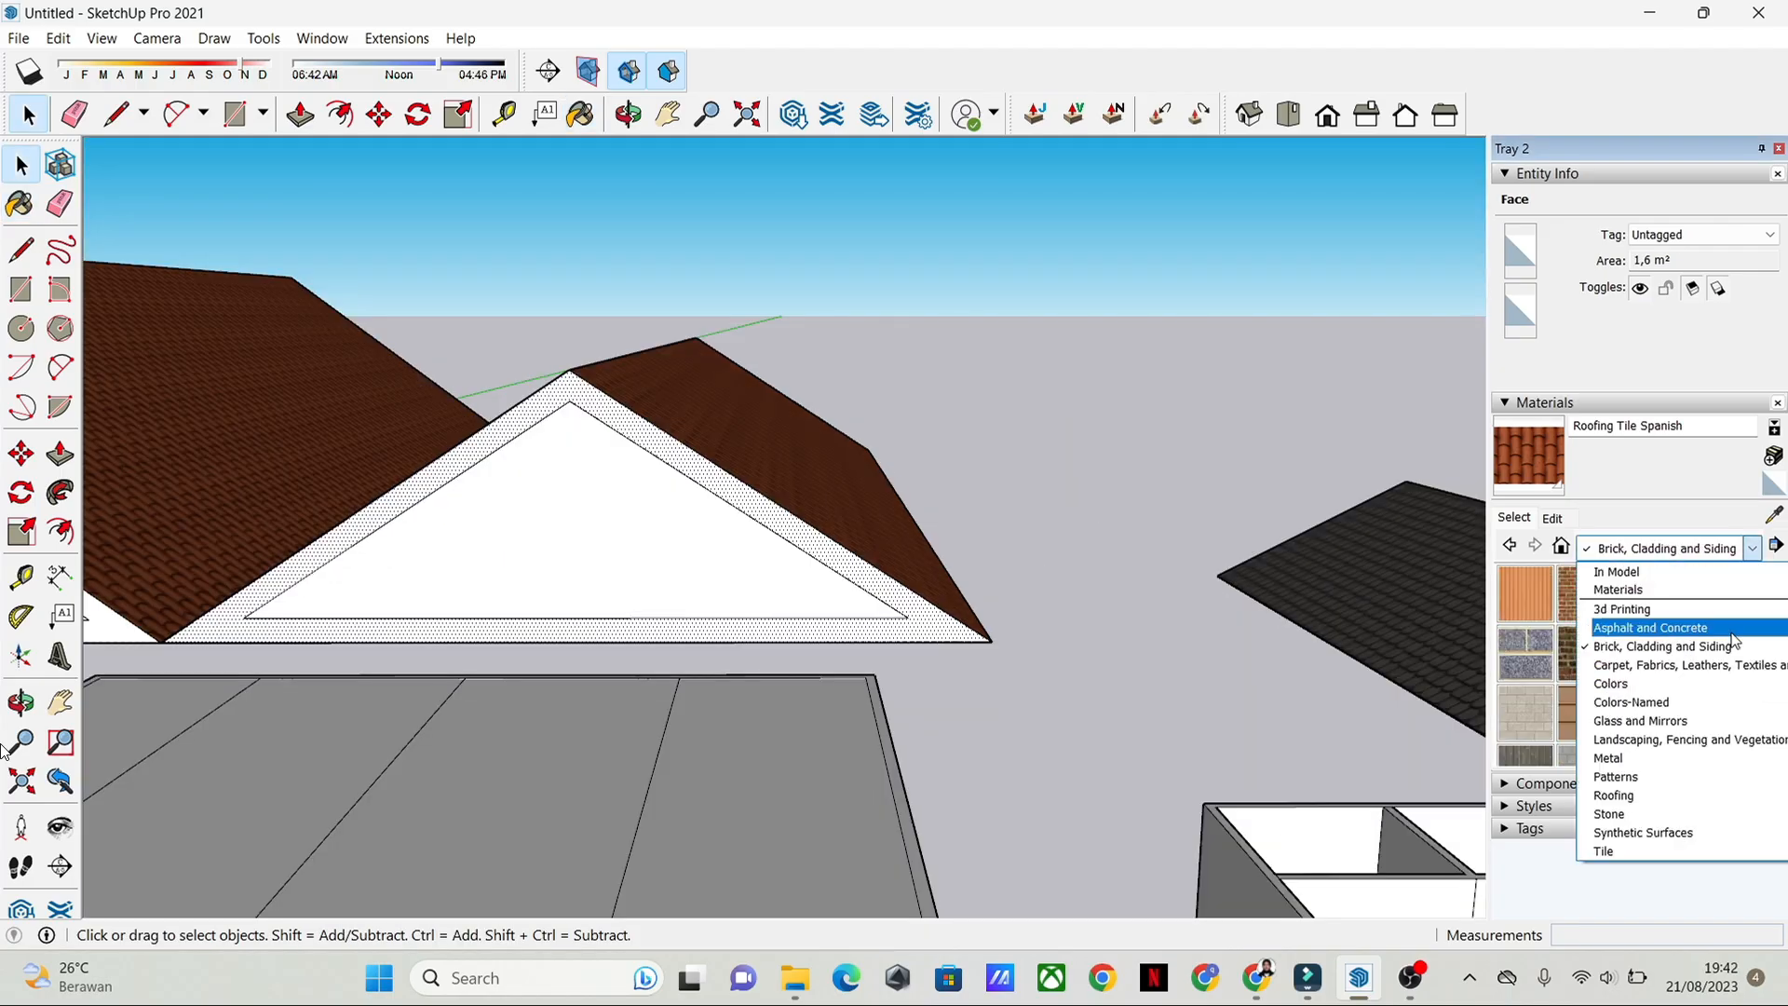
pyautogui.click(1733, 630)
pyautogui.click(1526, 593)
pyautogui.click(837, 556)
pyautogui.moveTo(878, 644)
pyautogui.mouseDown(button='middle')
pyautogui.moveTo(1008, 656)
pyautogui.moveTo(1038, 627)
pyautogui.moveTo(855, 608)
pyautogui.moveTo(896, 543)
pyautogui.mouseUp(button='middle')
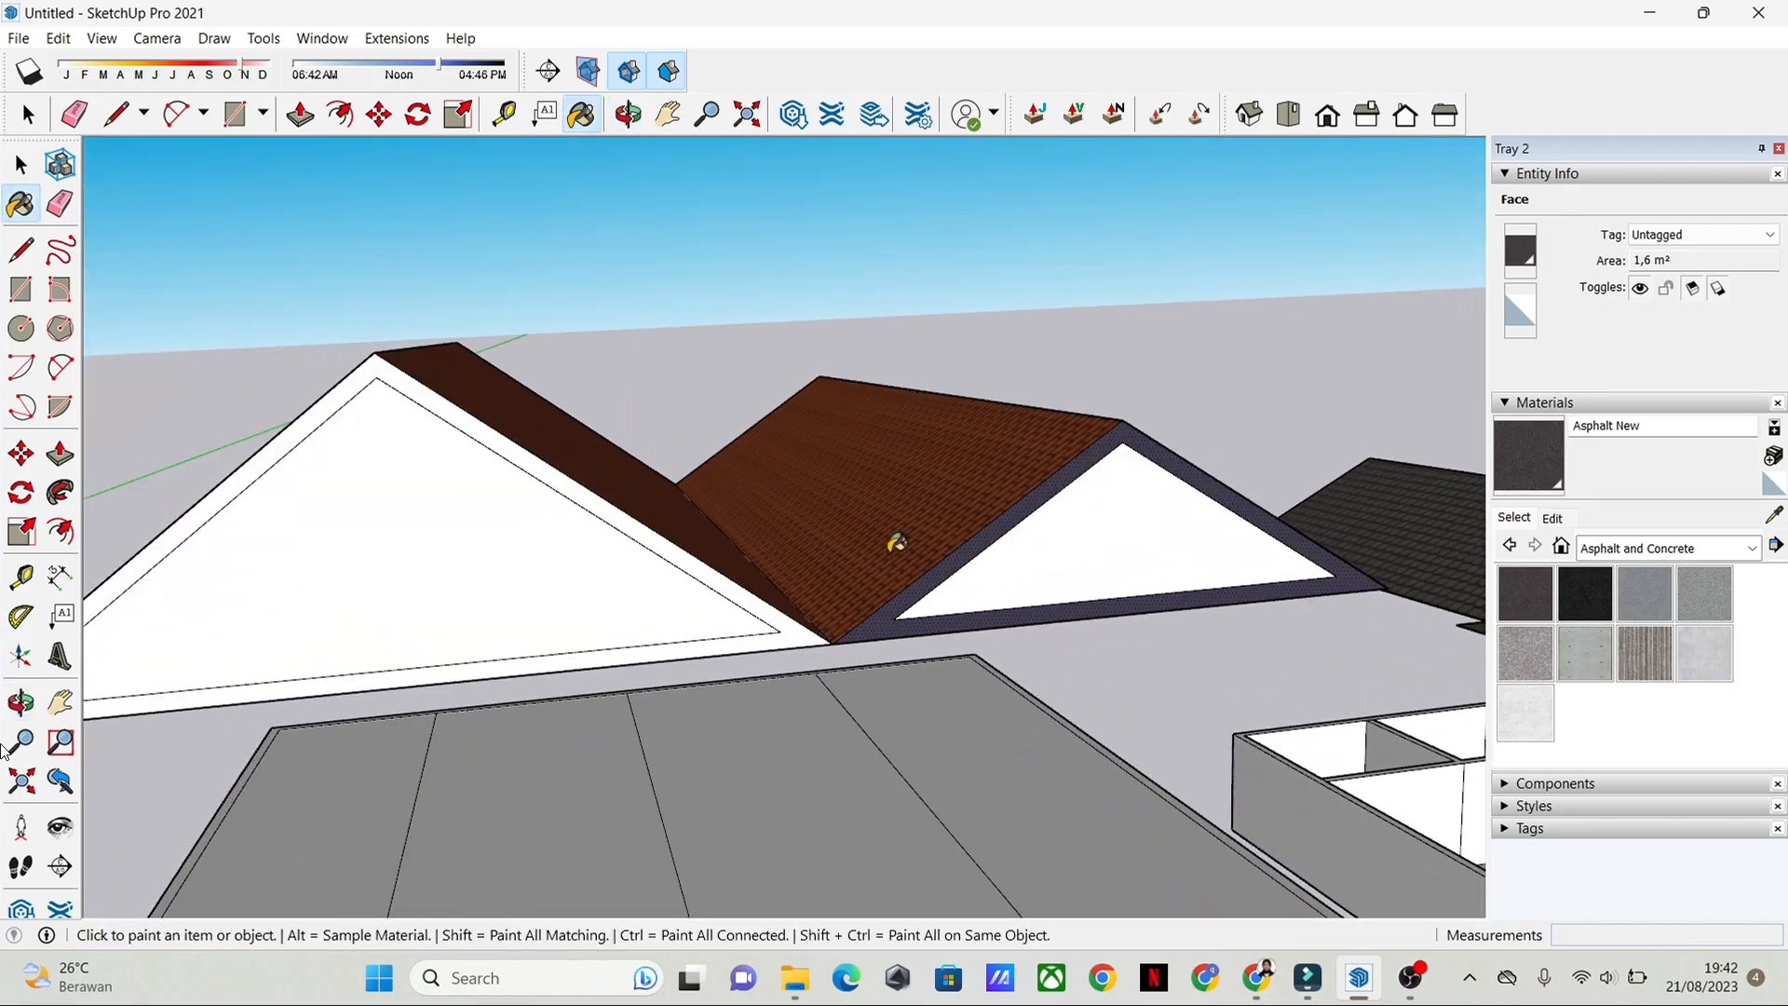
# Step: Paint the border strip of the larger front gable with Asphalt New and clear the selection
pyautogui.click(689, 546)
pyautogui.moveTo(690, 546)
pyautogui.mouseDown(button='middle')
pyautogui.moveTo(1149, 697)
pyautogui.moveTo(963, 601)
pyautogui.mouseUp(button='middle')
pyautogui.press('space')
pyautogui.click(1237, 665)
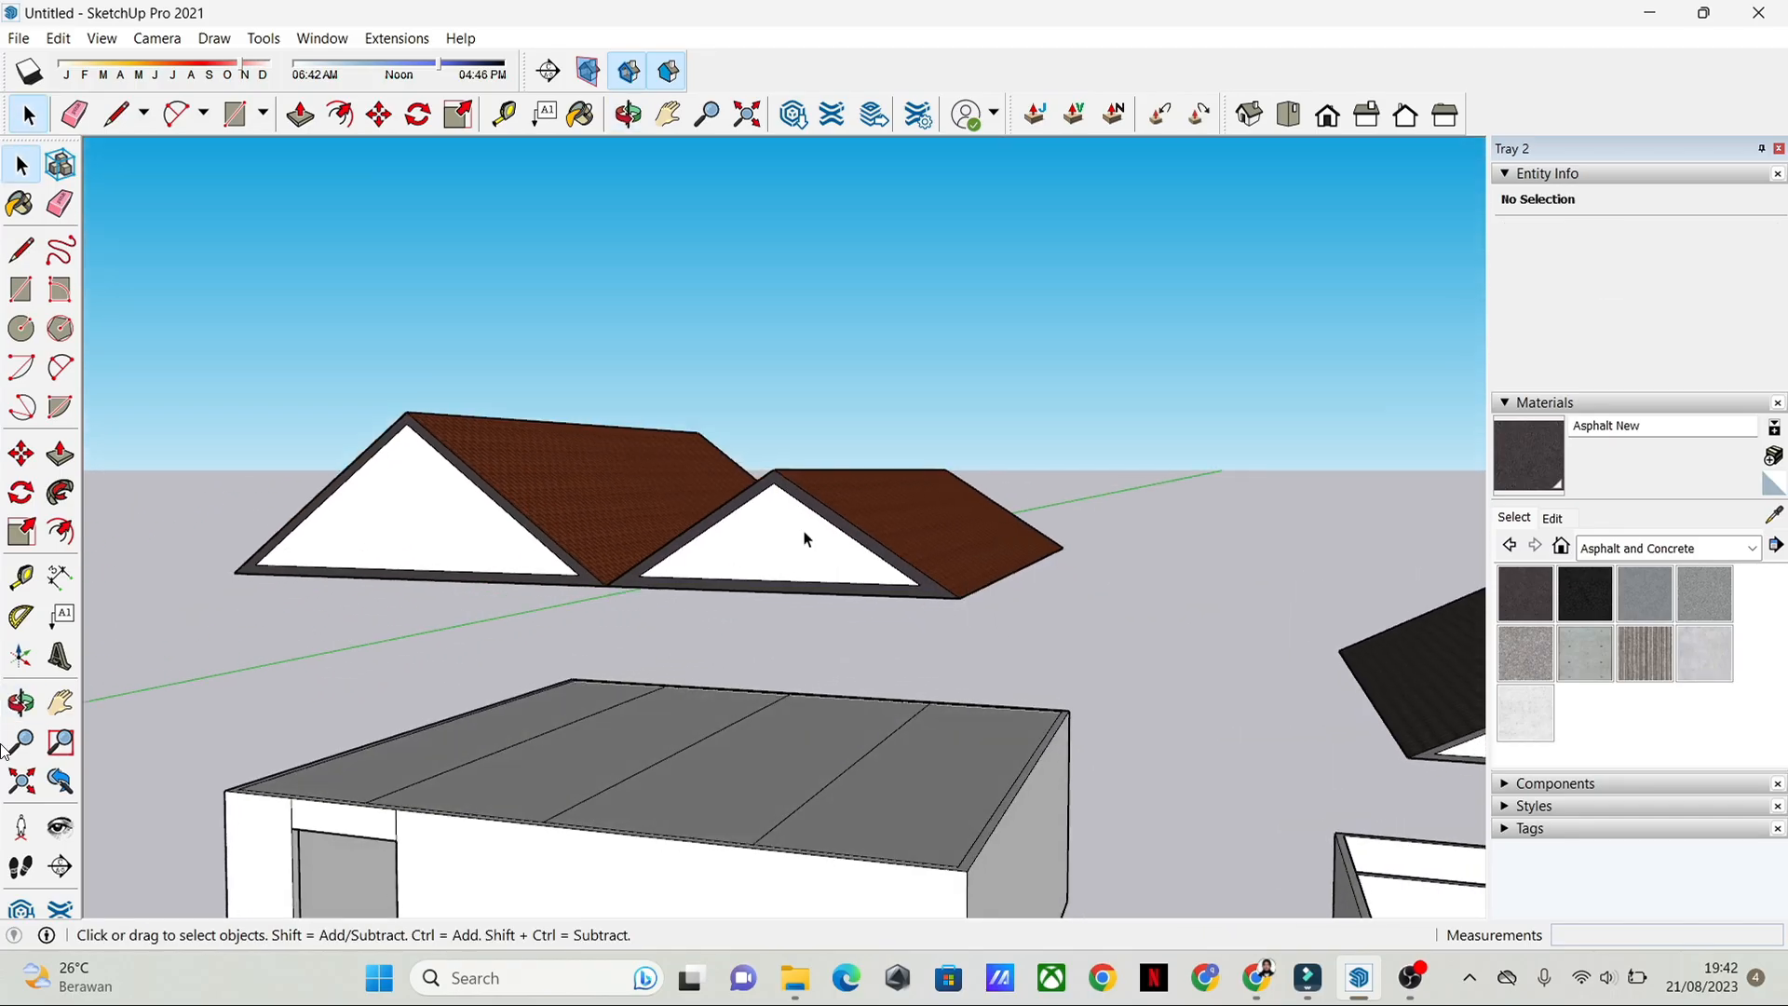
# Step: Examine the new house and its tiled double-gable roof from several sides, comparing it with the existing house
pyautogui.click(806, 540)
pyautogui.click(1179, 625)
pyautogui.scroll(-4, 1183, 652)
pyautogui.moveTo(1192, 712); pyautogui.dragTo(1293, 629, button='middle')
pyautogui.scroll(-3, 881, 707)
pyautogui.moveTo(882, 708); pyautogui.dragTo(1155, 690, button='middle')
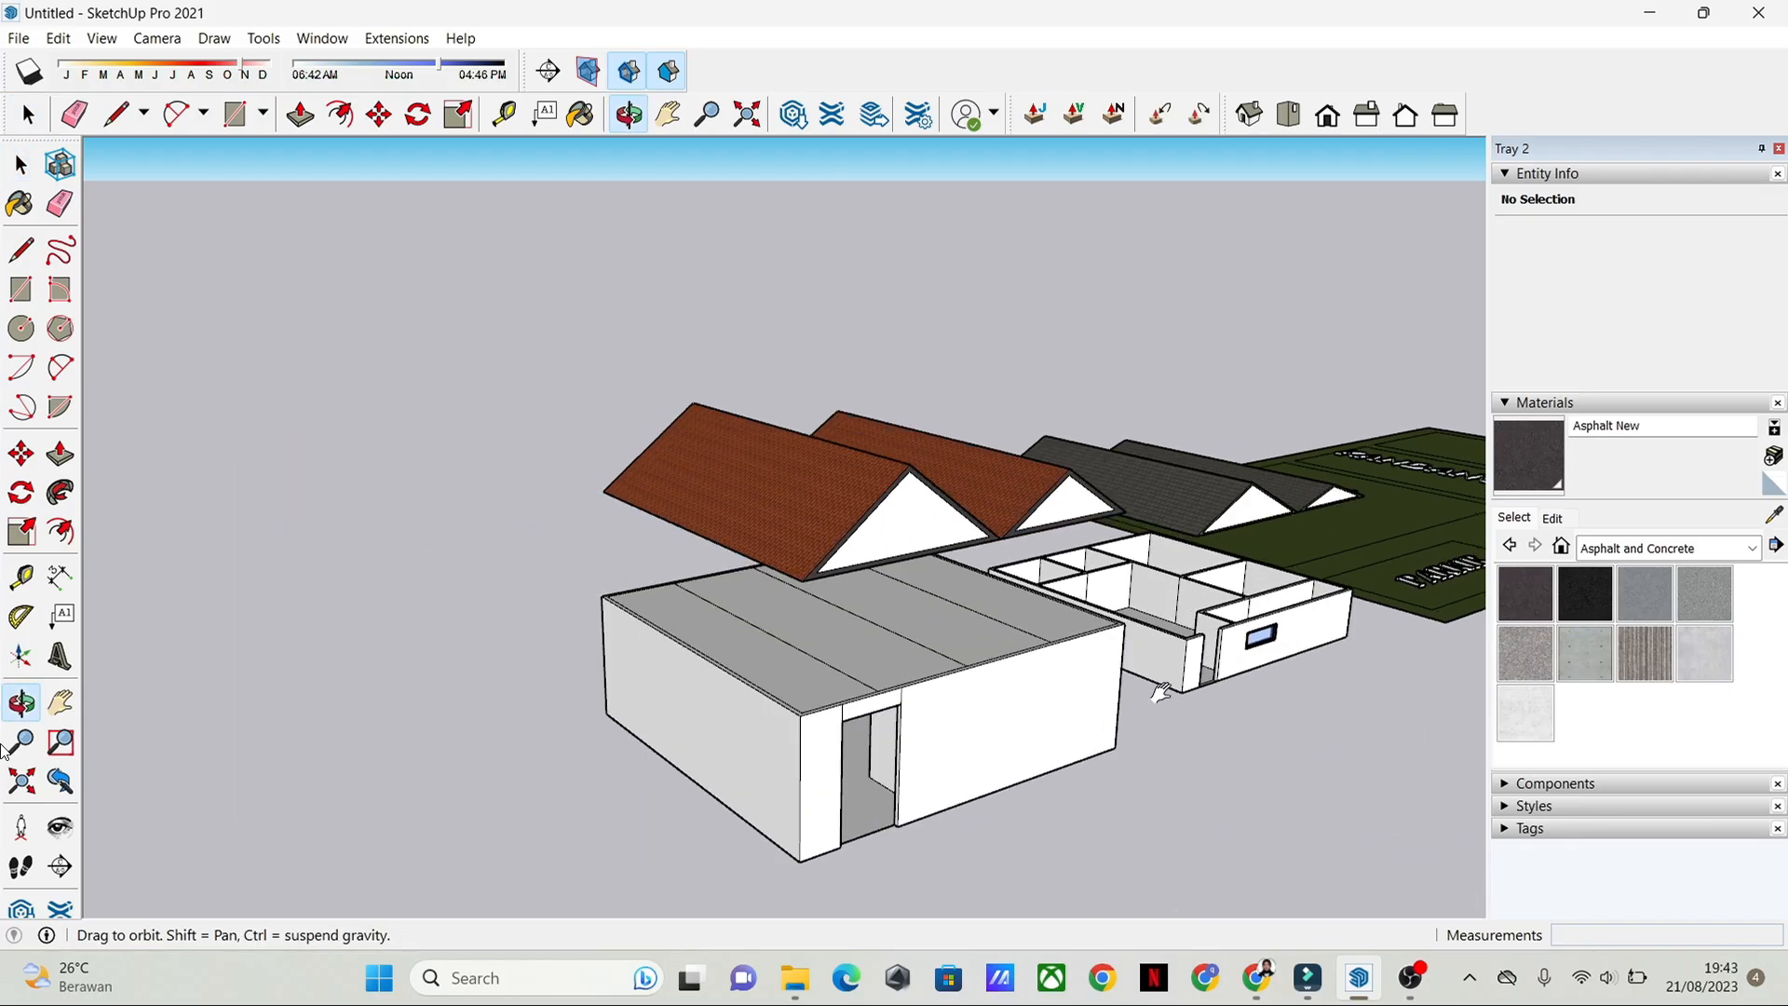
pyautogui.scroll(5, 1199, 750)
pyautogui.moveTo(1197, 750); pyautogui.dragTo(795, 678, button='middle')
pyautogui.scroll(-5, 1050, 727)
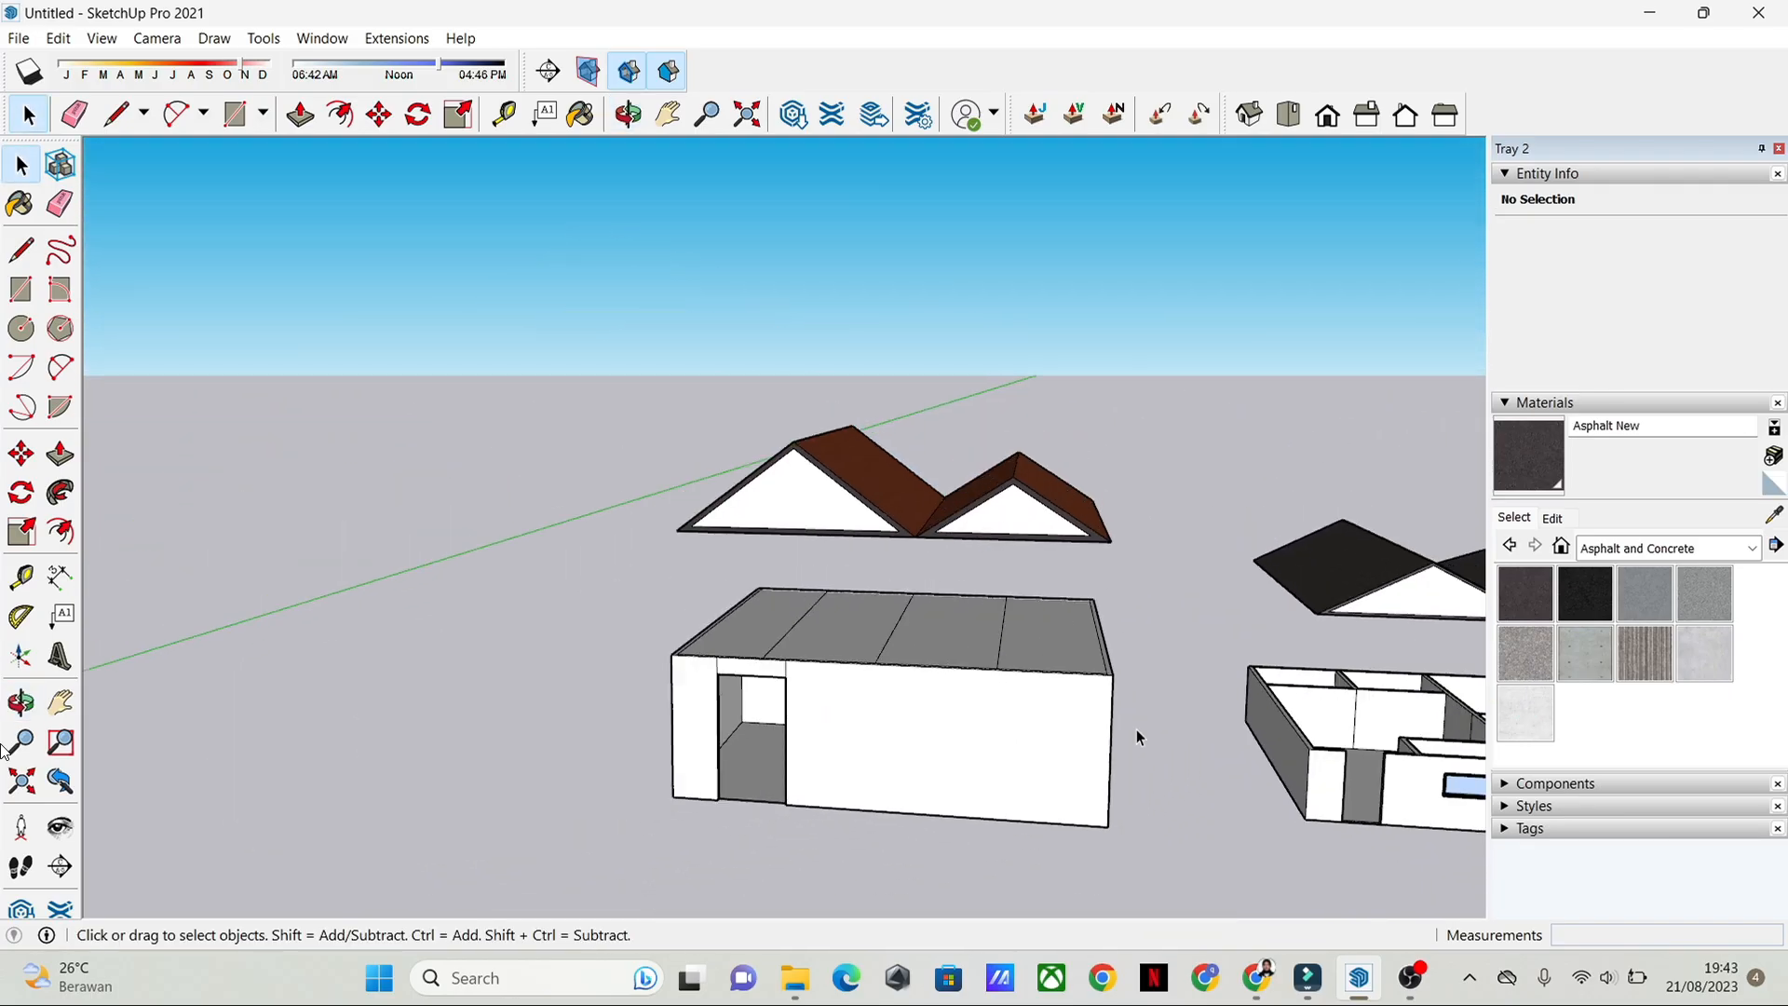
pyautogui.moveTo(1039, 655); pyautogui.dragTo(1090, 817, button='middle')
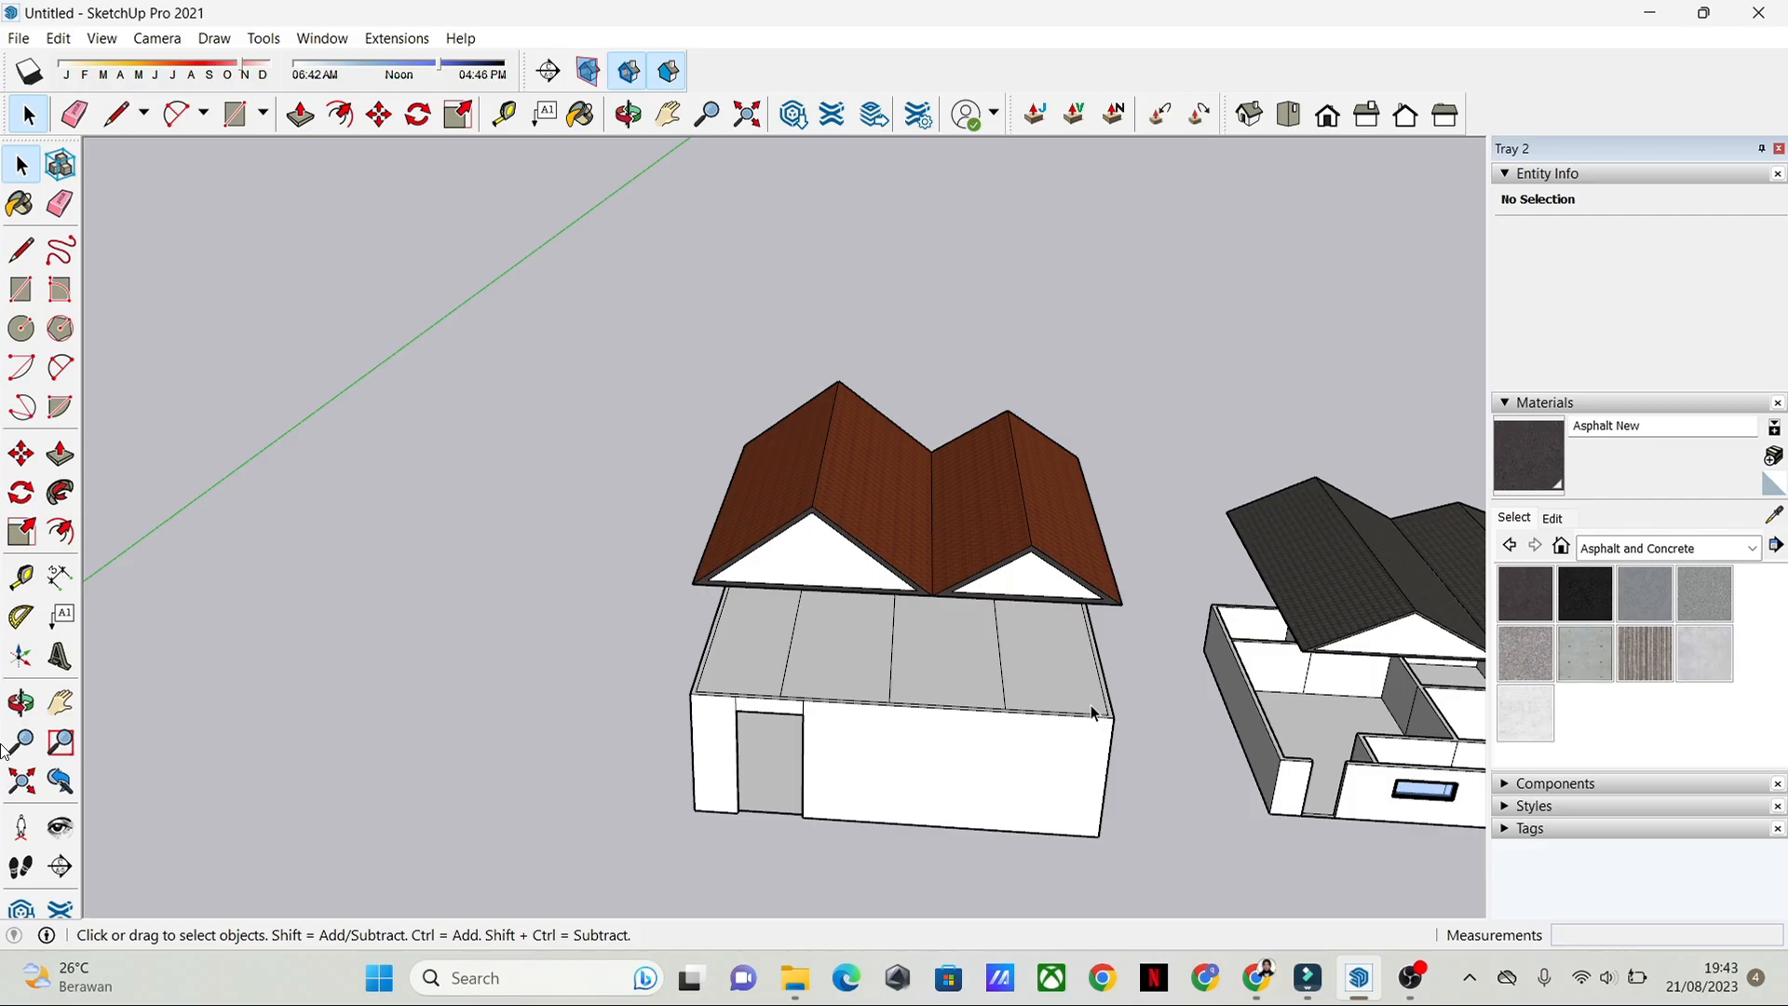
pyautogui.scroll(-1, 1082, 708)
pyautogui.scroll(1, 963, 607)
pyautogui.keyDown('shift'); pyautogui.moveTo(1132, 787); pyautogui.dragTo(567, 397, button='middle'); pyautogui.keyUp('shift')
pyautogui.scroll(3, 910, 631)
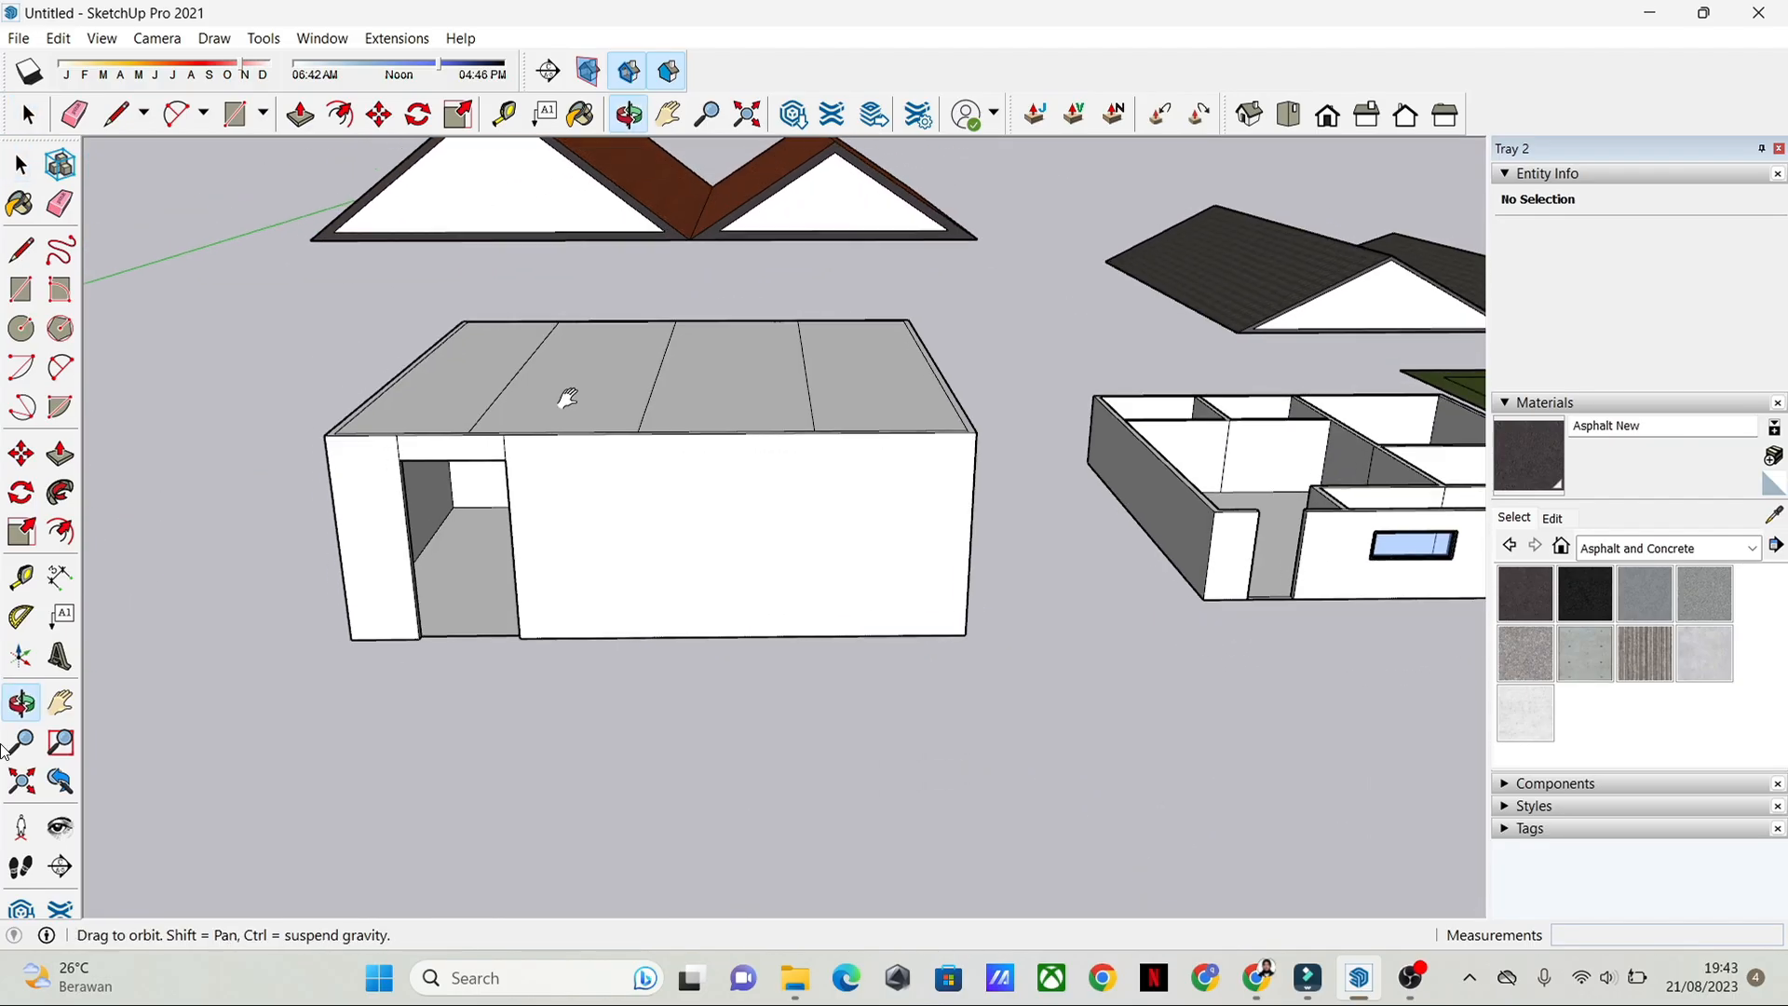
pyautogui.scroll(2, 770, 570)
pyautogui.moveTo(1041, 677); pyautogui.dragTo(1066, 743, button='middle')
pyautogui.scroll(-6, 807, 559)
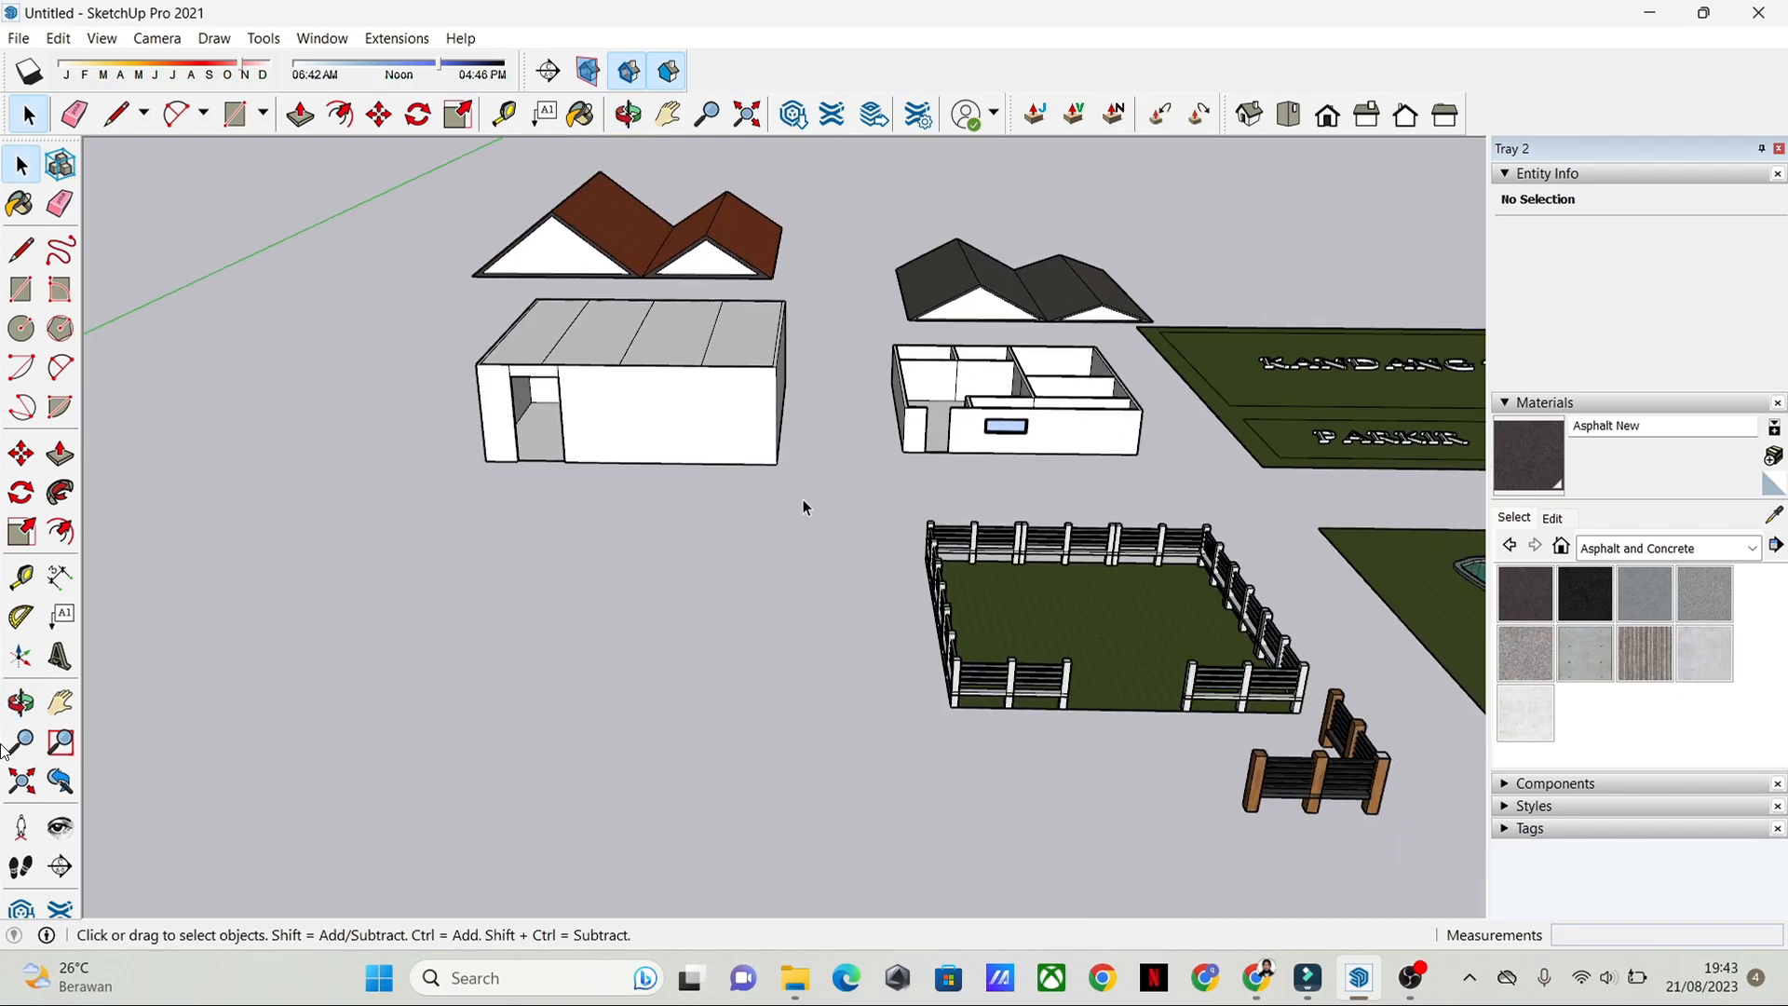
pyautogui.scroll(3, 802, 512)
pyautogui.scroll(3, 618, 487)
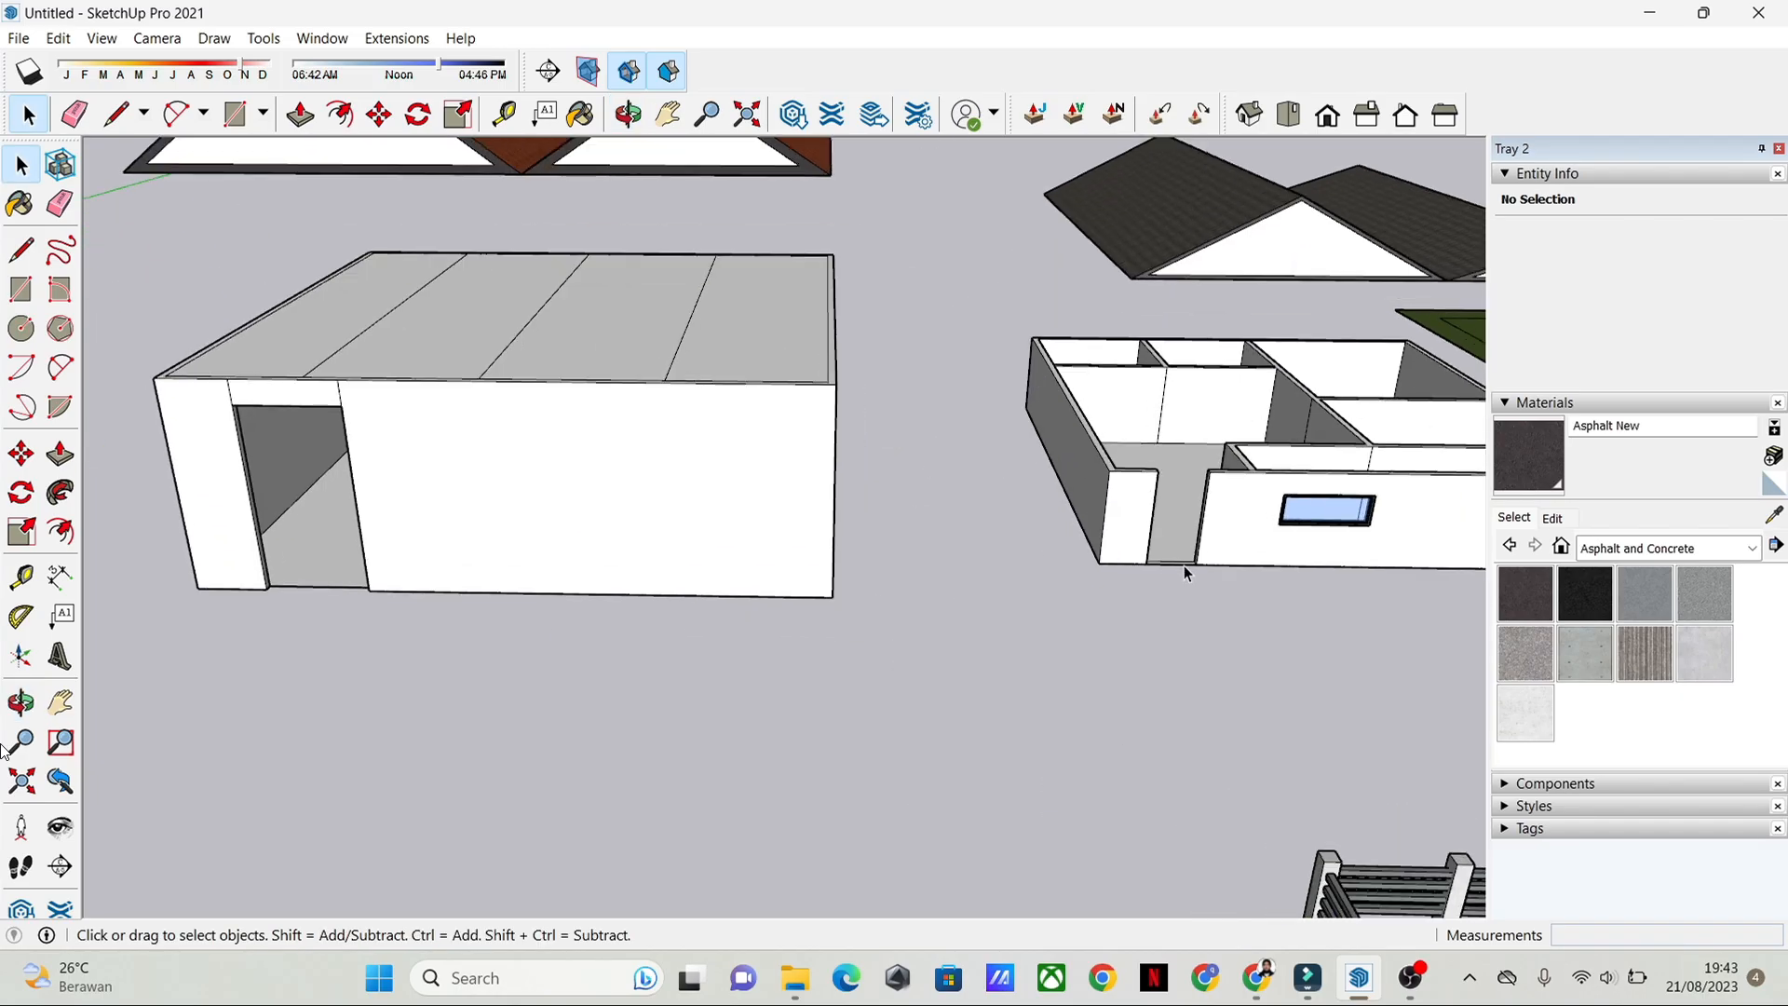
# Step: Examine the framed glass window in the existing house's front wall up close
pyautogui.keyDown('shift'); pyautogui.moveTo(1183, 566); pyautogui.dragTo(751, 599, button='middle'); pyautogui.keyUp('shift')
pyautogui.scroll(8, 745, 578)
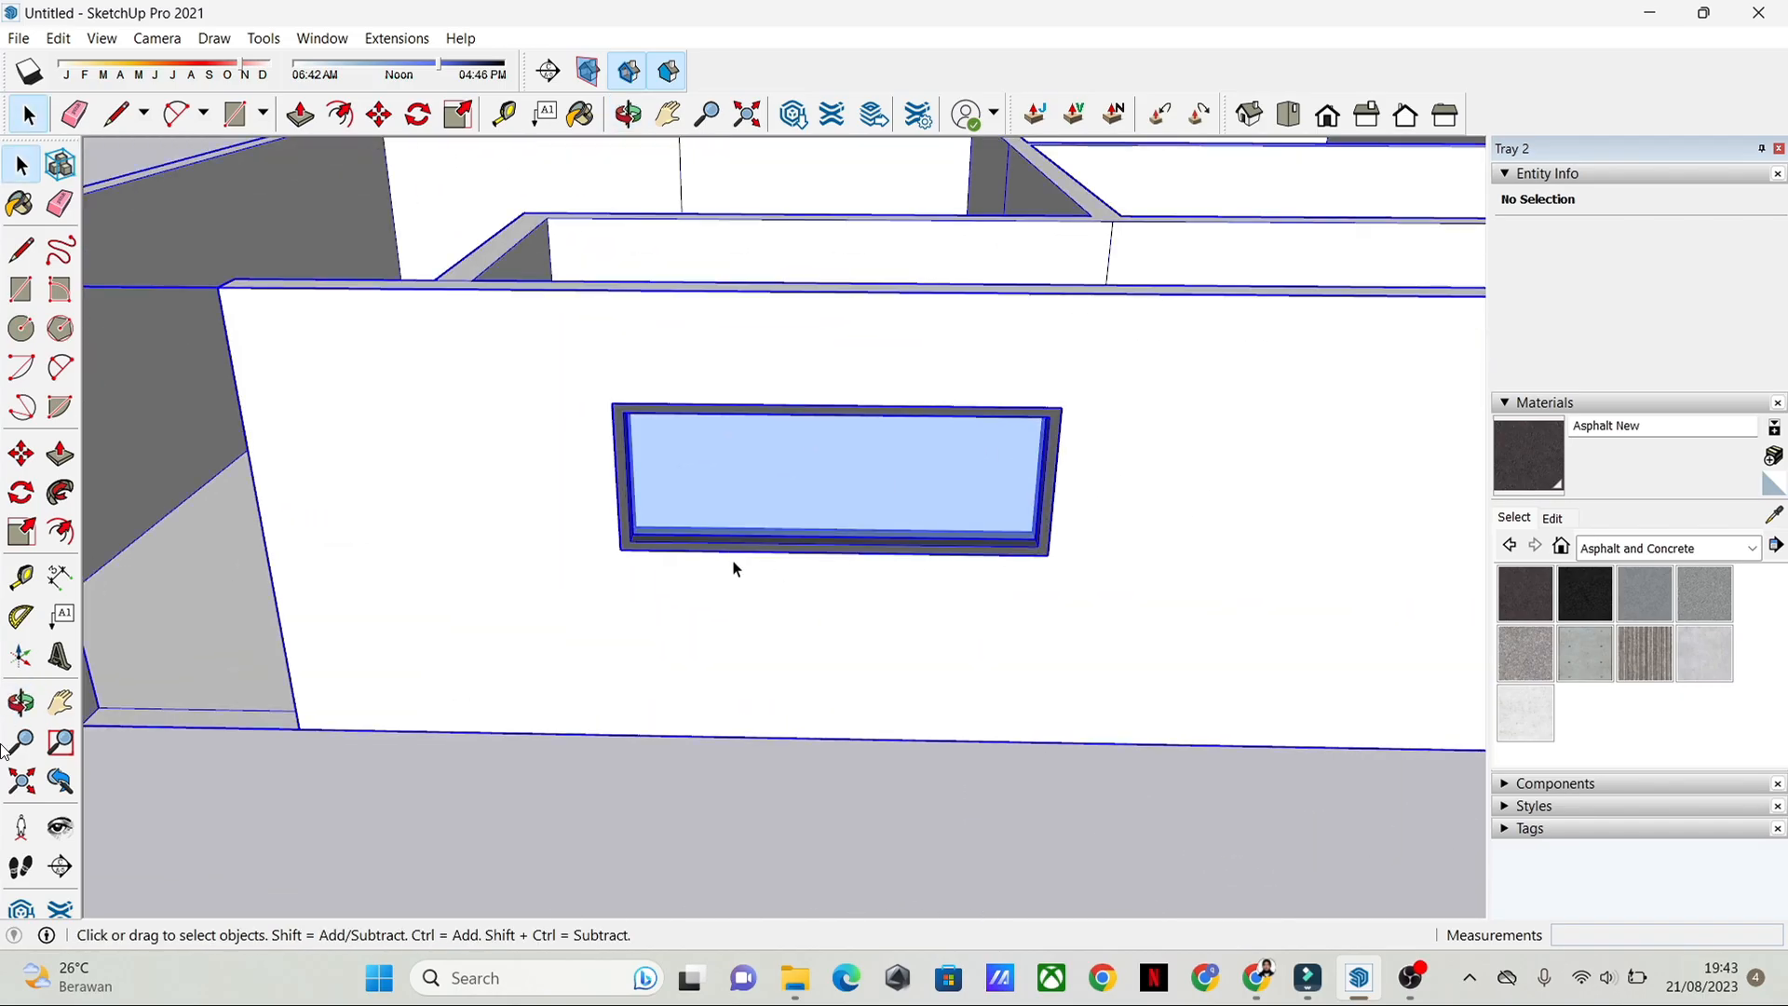
pyautogui.keyDown('shift'); pyautogui.moveTo(570, 658); pyautogui.dragTo(1323, 642, button='middle'); pyautogui.keyUp('shift')
pyautogui.scroll(-5, 363, 634)
pyautogui.keyDown('shift'); pyautogui.moveTo(363, 635); pyautogui.dragTo(1206, 621, button='middle'); pyautogui.keyUp('shift')
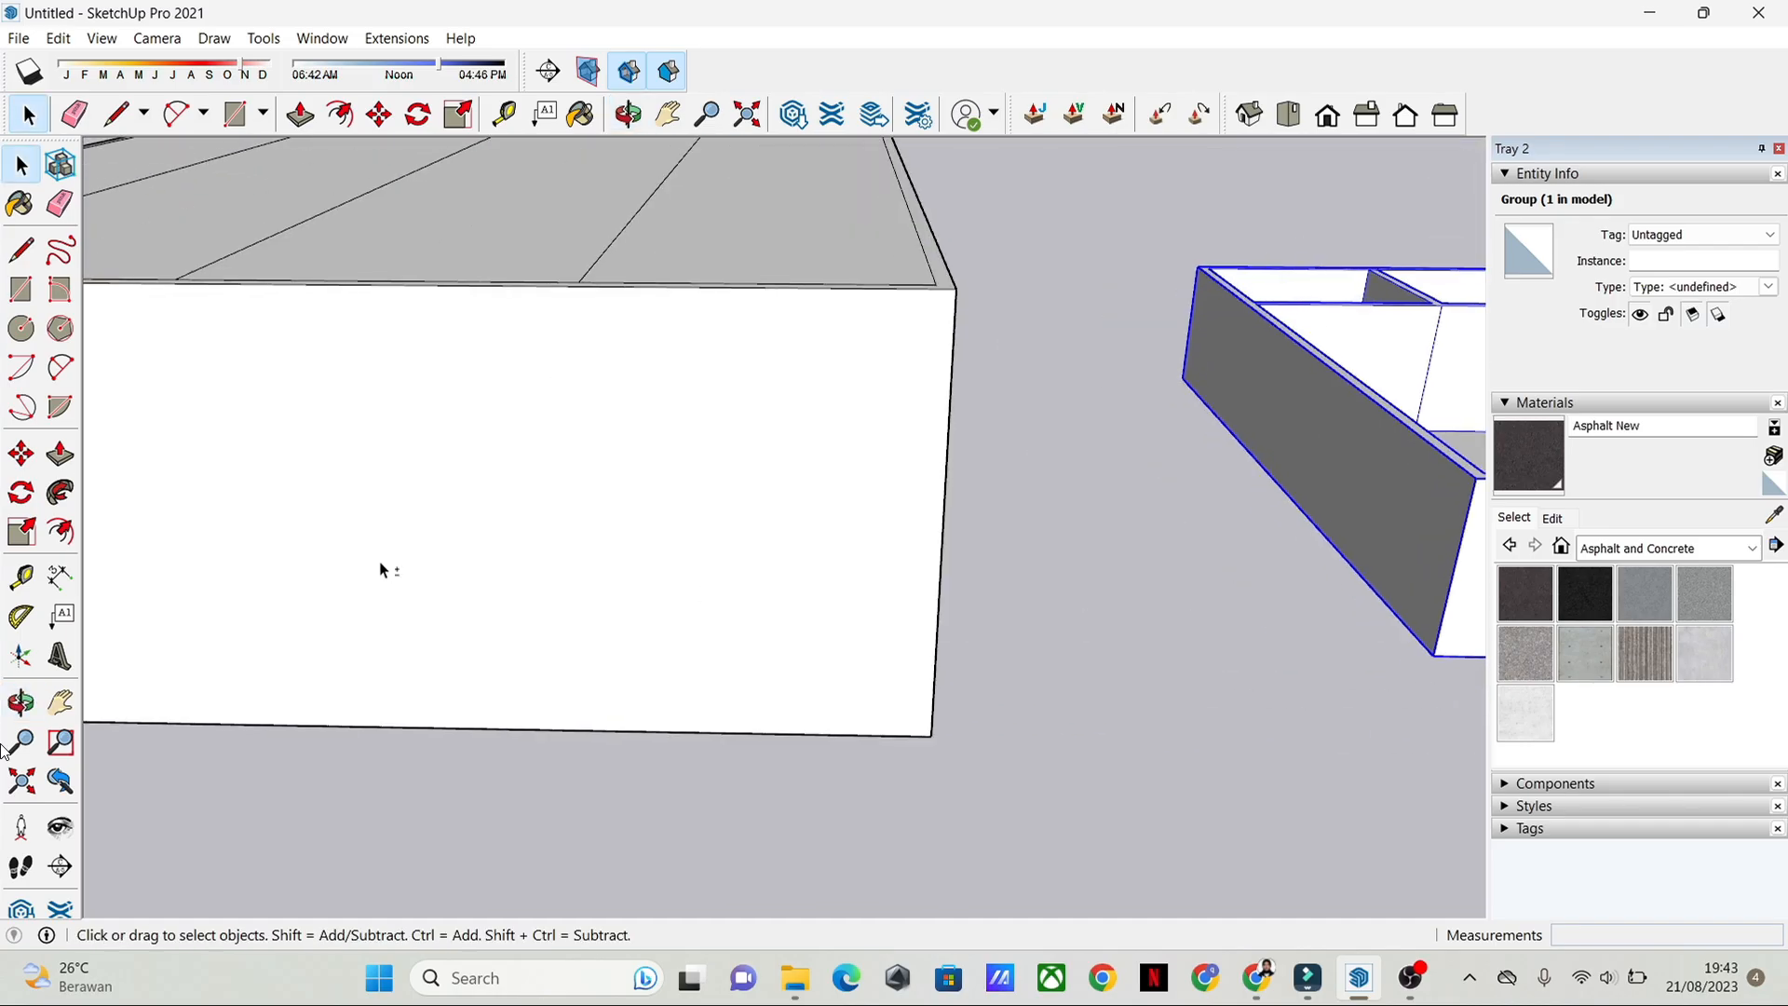
pyautogui.moveTo(382, 570); pyautogui.dragTo(942, 555, button='middle')
pyautogui.moveTo(699, 475); pyautogui.dragTo(975, 714, button='middle')
pyautogui.click(974, 713)
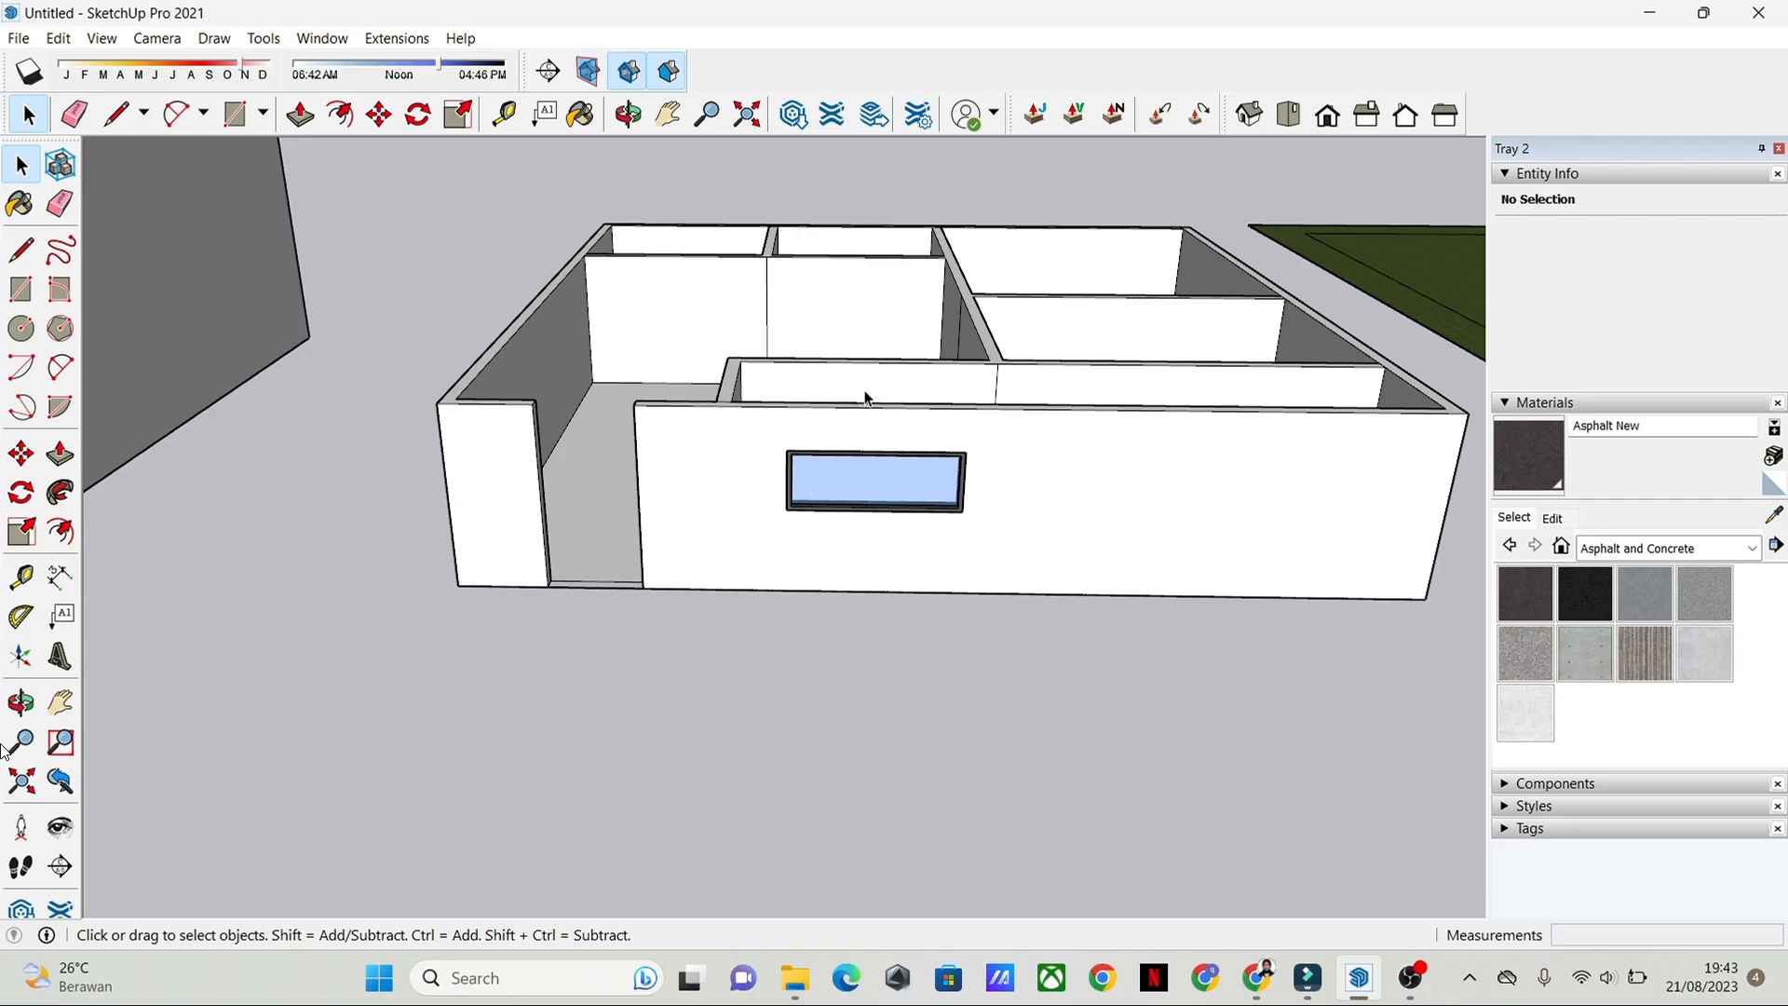
pyautogui.scroll(5, 848, 527)
pyautogui.moveTo(826, 519); pyautogui.dragTo(744, 409, button='middle')
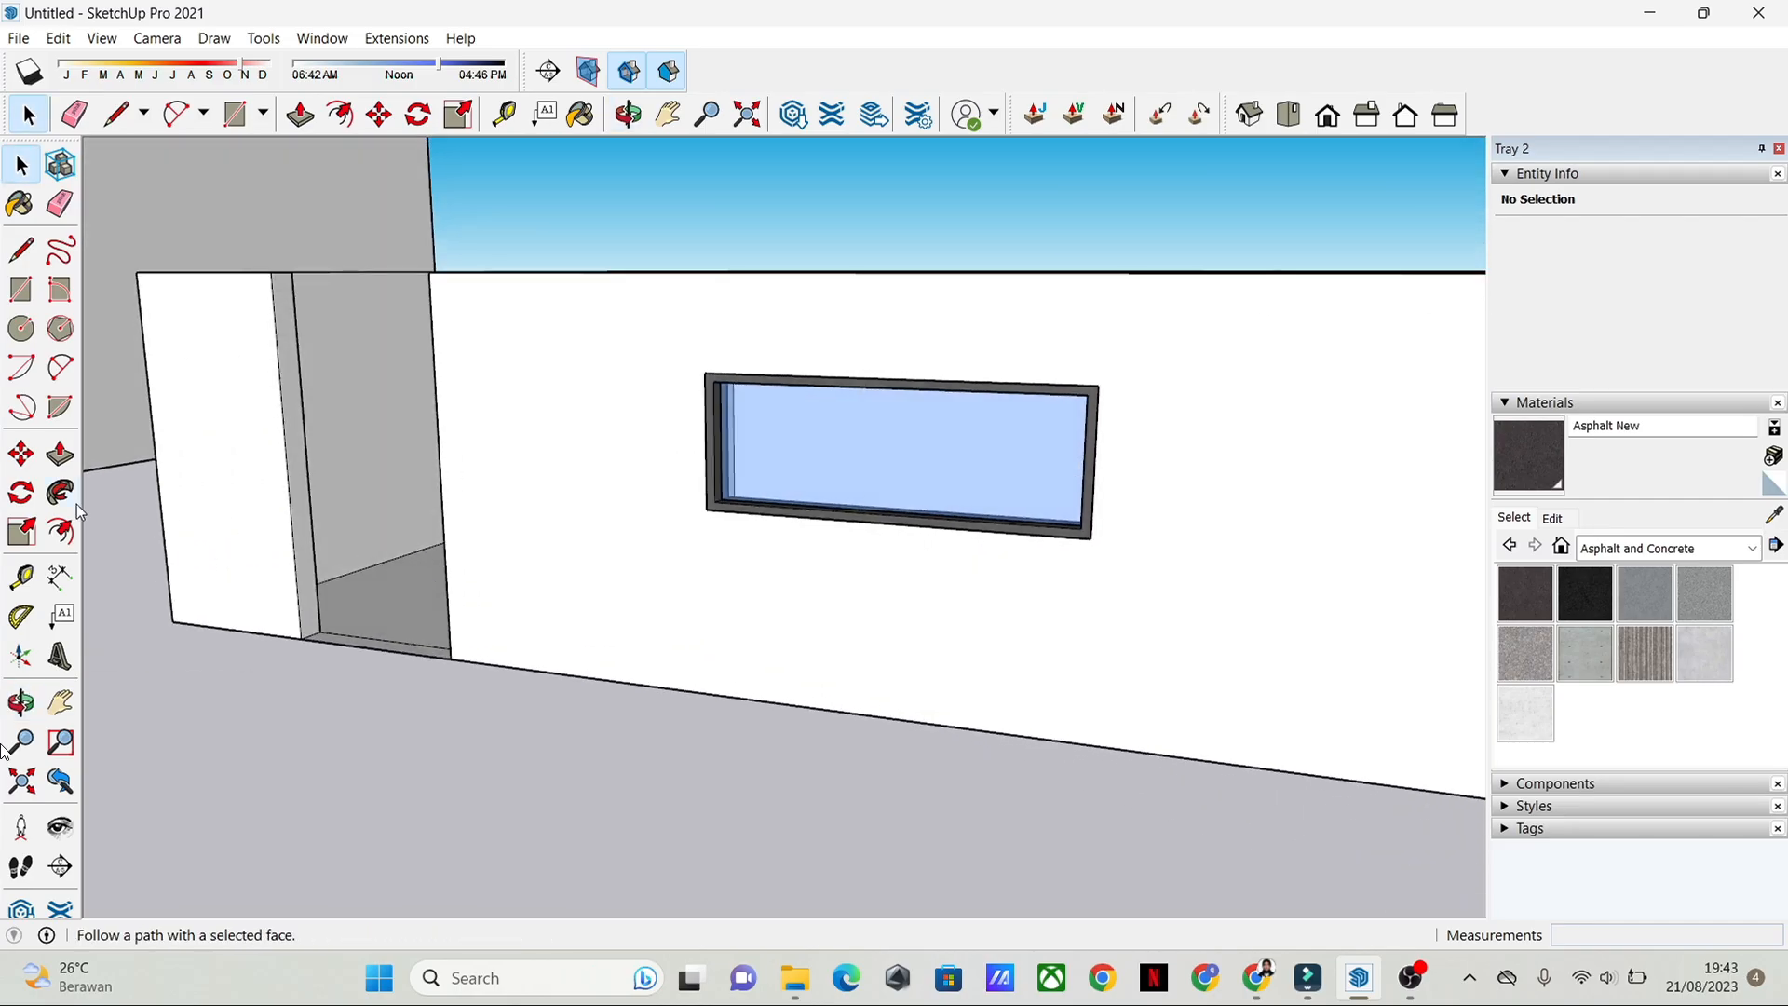
# Step: Show the Glass and Mirrors collection in the material library
pyautogui.click(62, 532)
pyautogui.press('space')
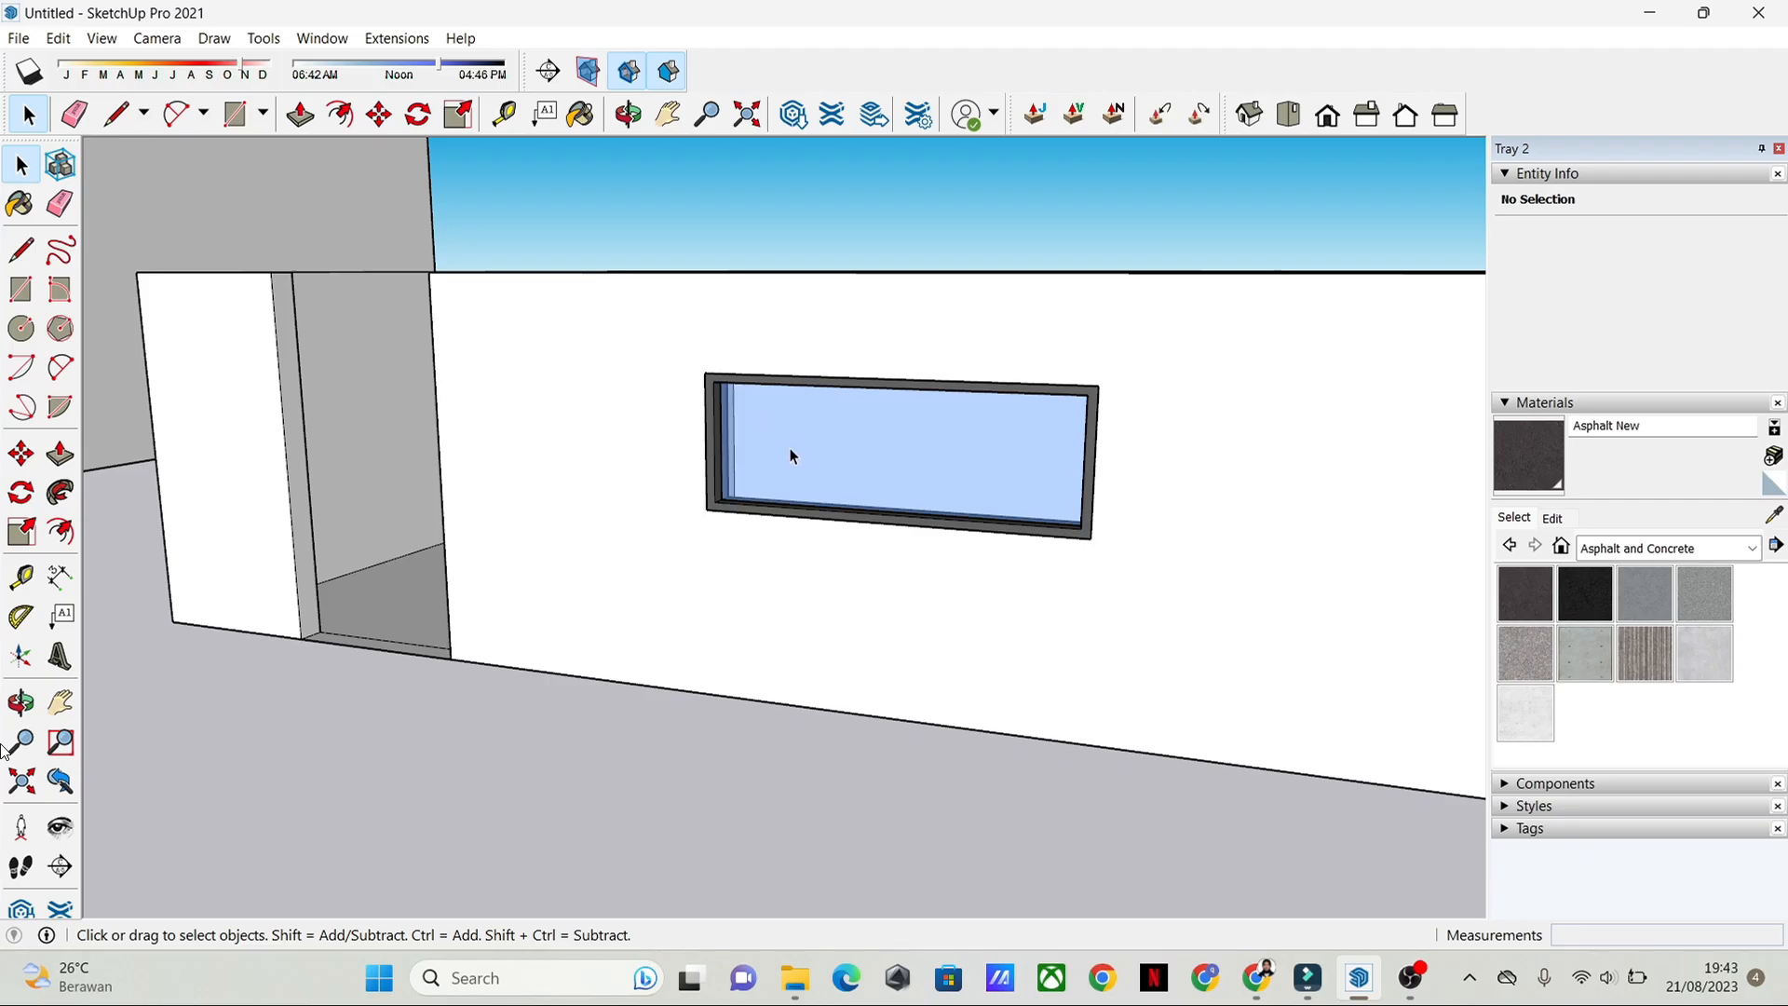
pyautogui.click(1752, 550)
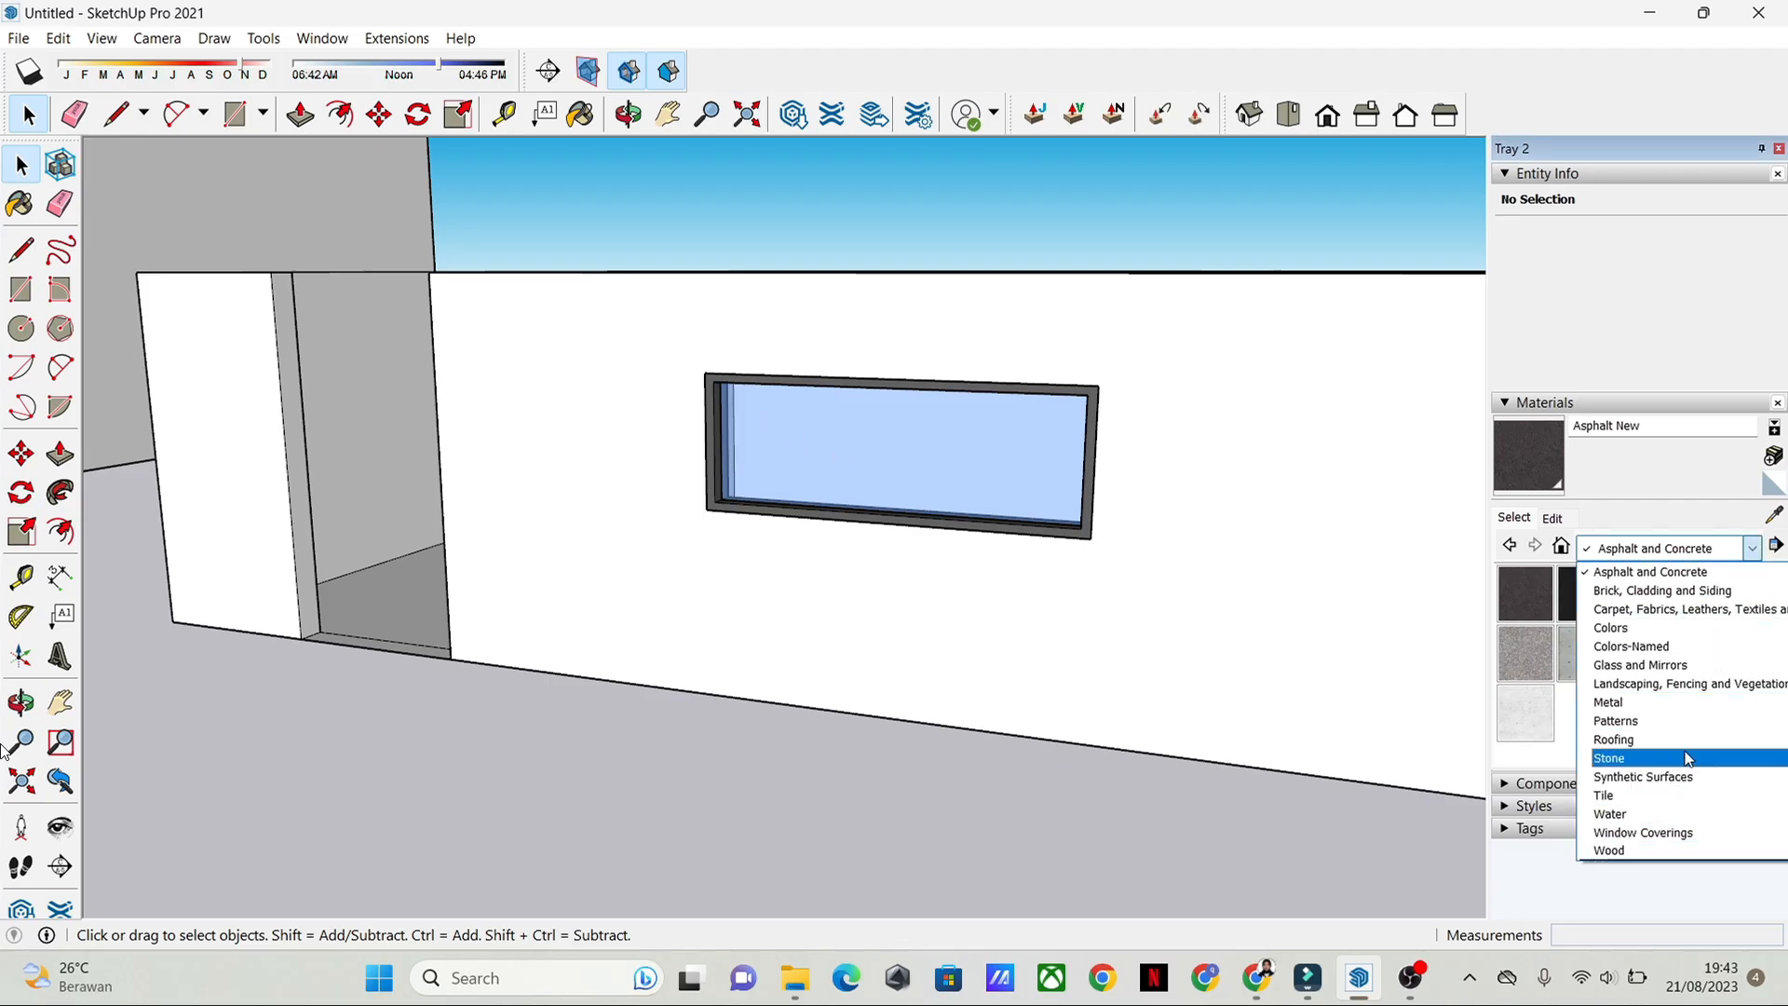
pyautogui.click(1699, 665)
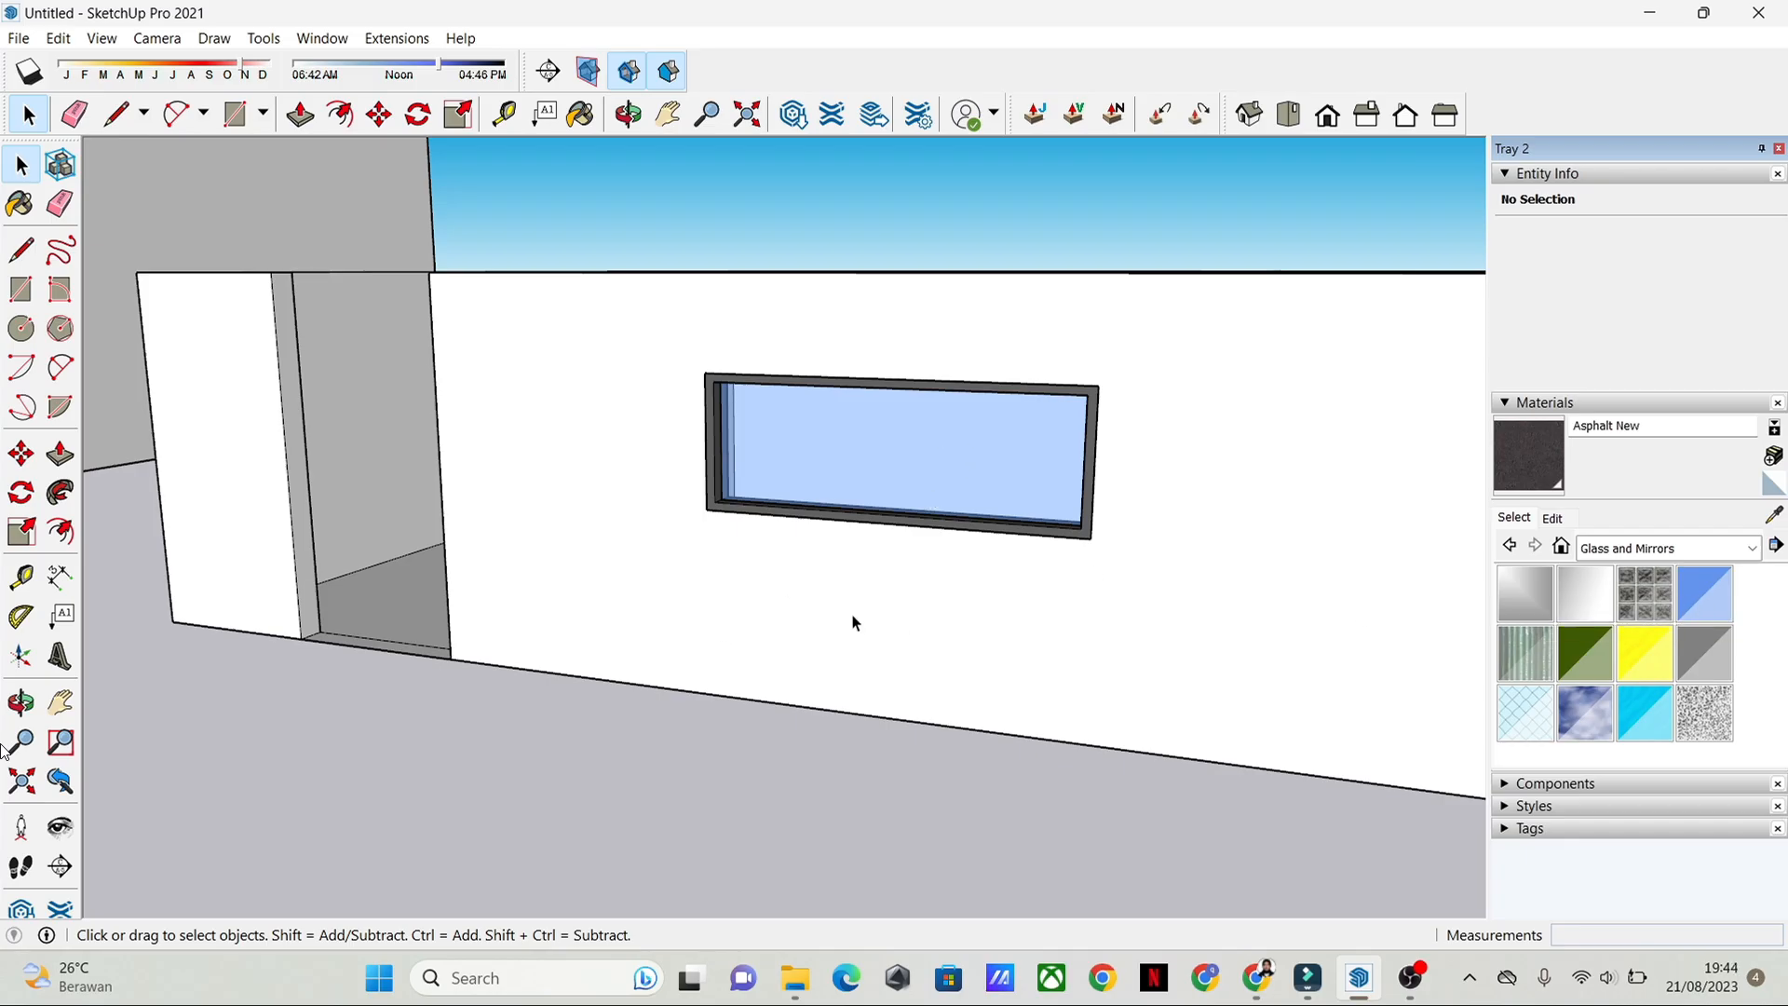
# Step: Review the whole site model, including both houses, the fenced pen, the pond, the garden plan and the trees
pyautogui.scroll(-10, 854, 622)
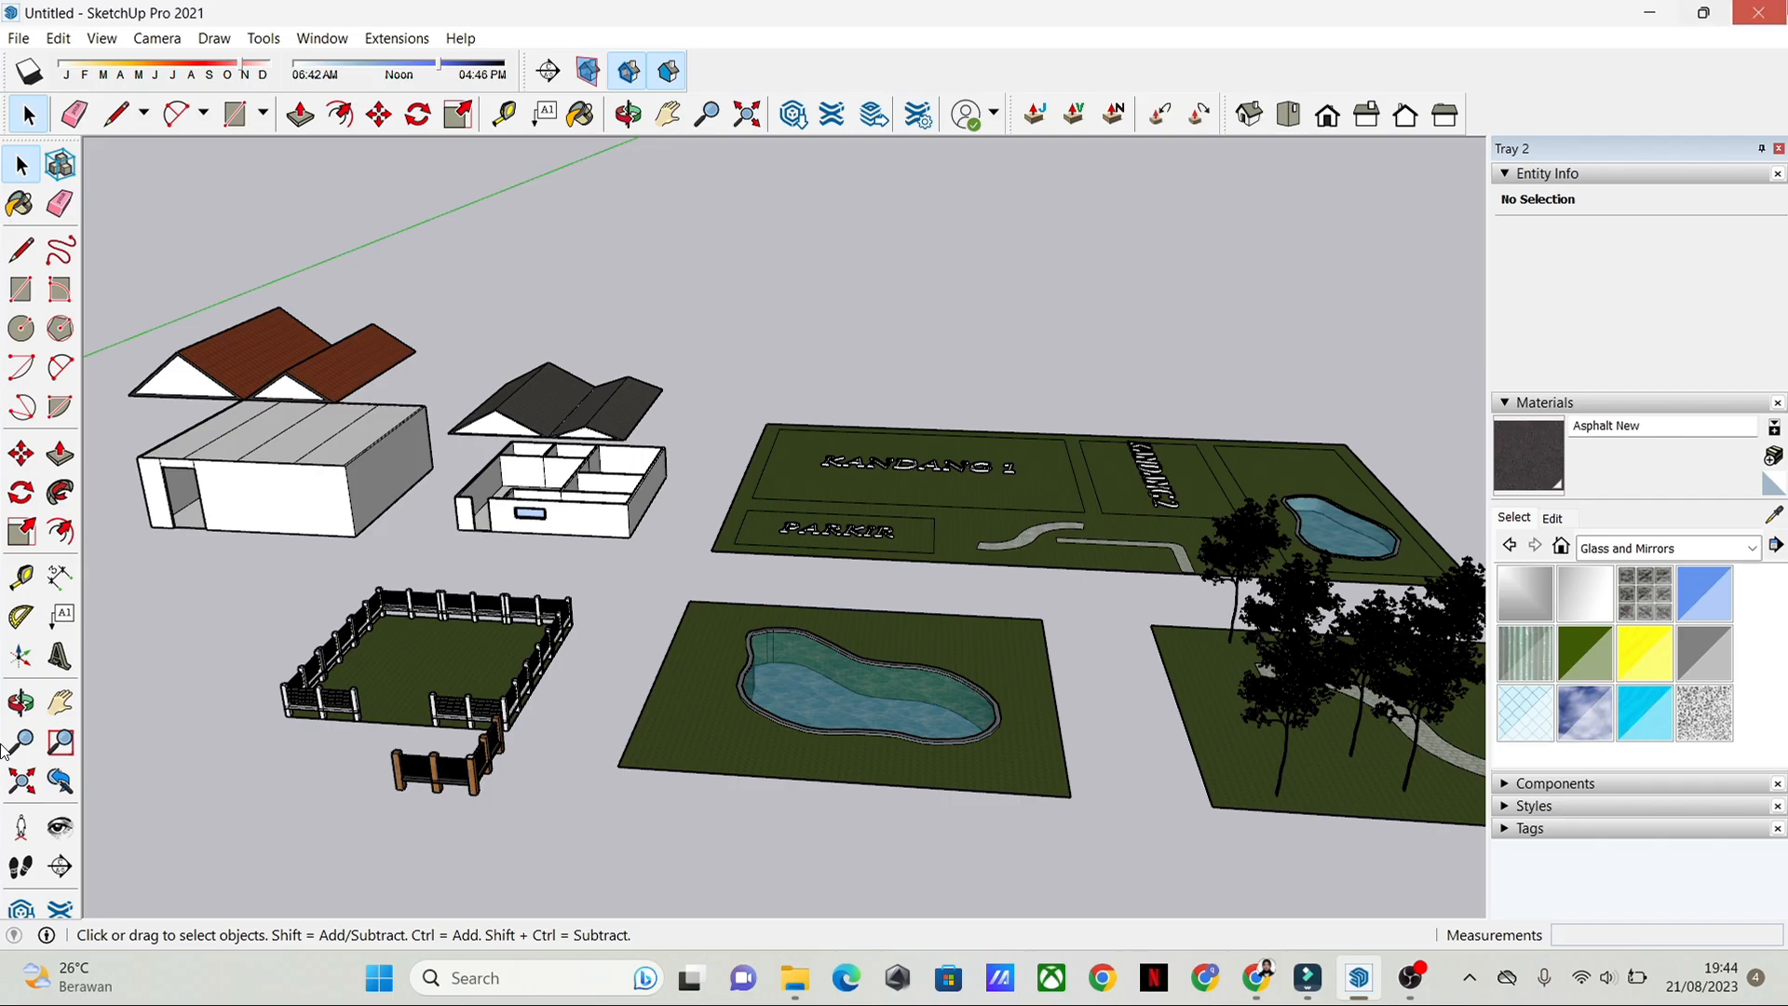
pyautogui.scroll(-3, 695, 822)
pyautogui.moveTo(690, 822); pyautogui.dragTo(702, 684, button='middle')
pyautogui.scroll(-1, 662, 766)
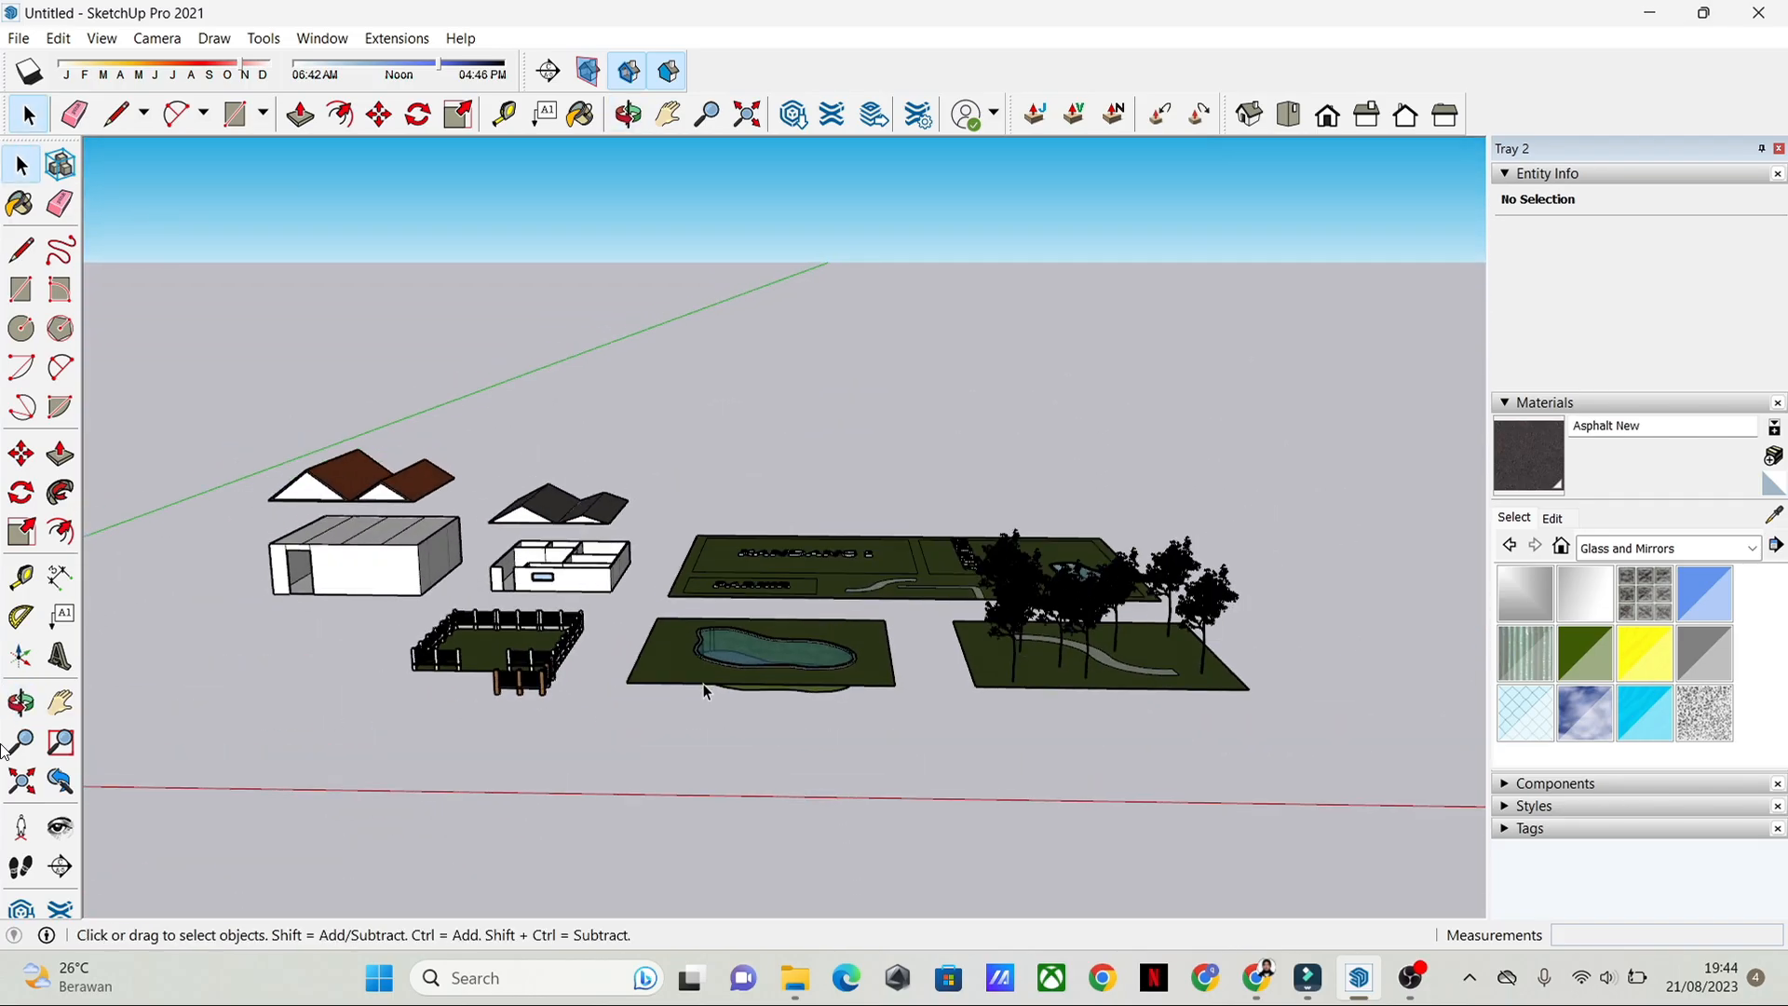
pyautogui.moveTo(902, 661); pyautogui.dragTo(819, 746, button='middle')
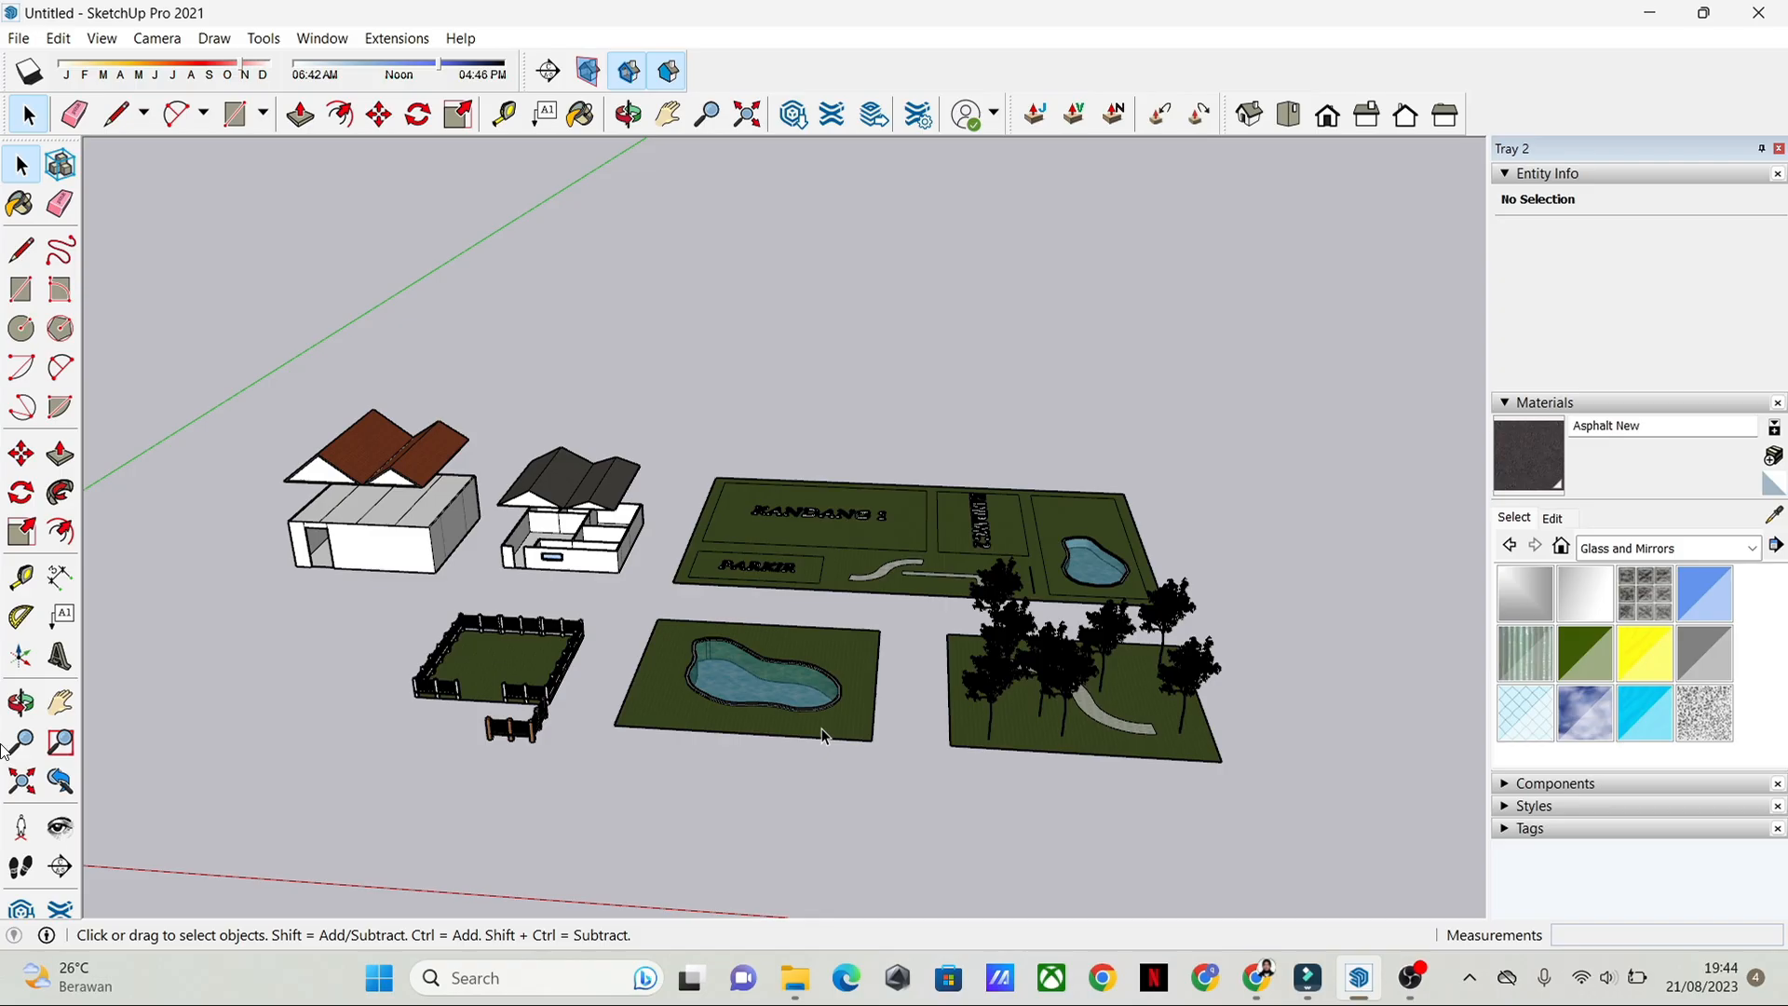
pyautogui.scroll(5, 821, 729)
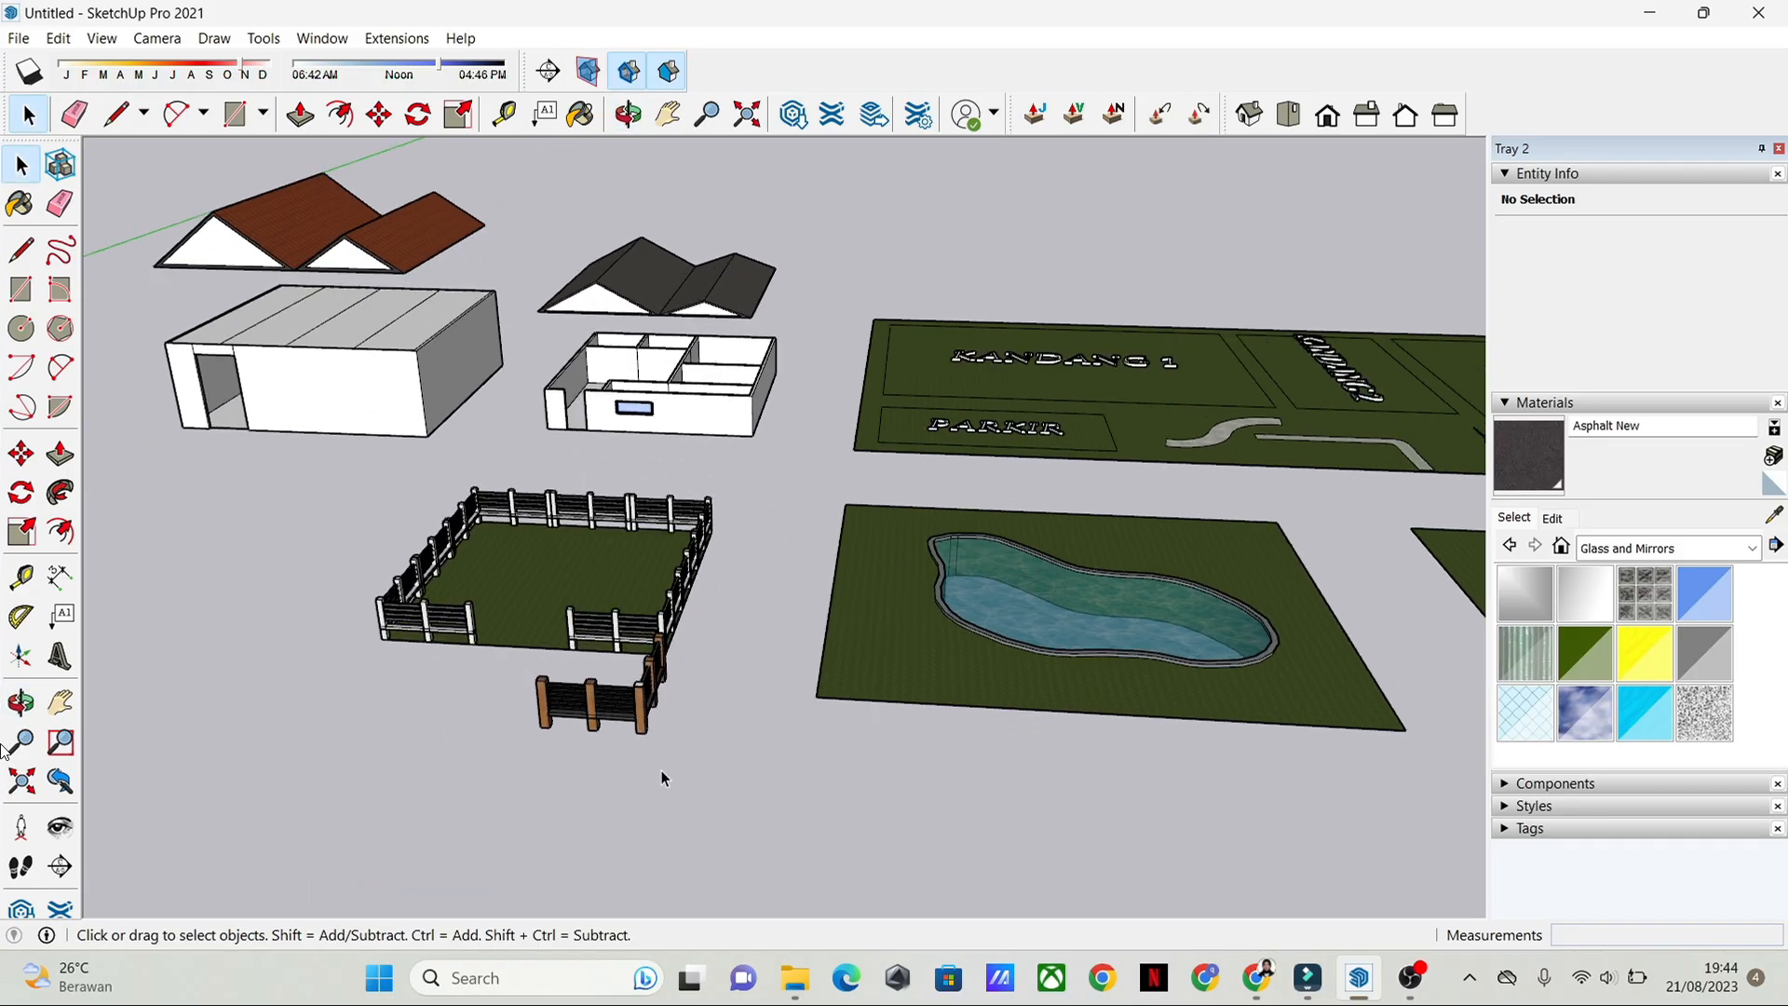
pyautogui.scroll(3, 658, 690)
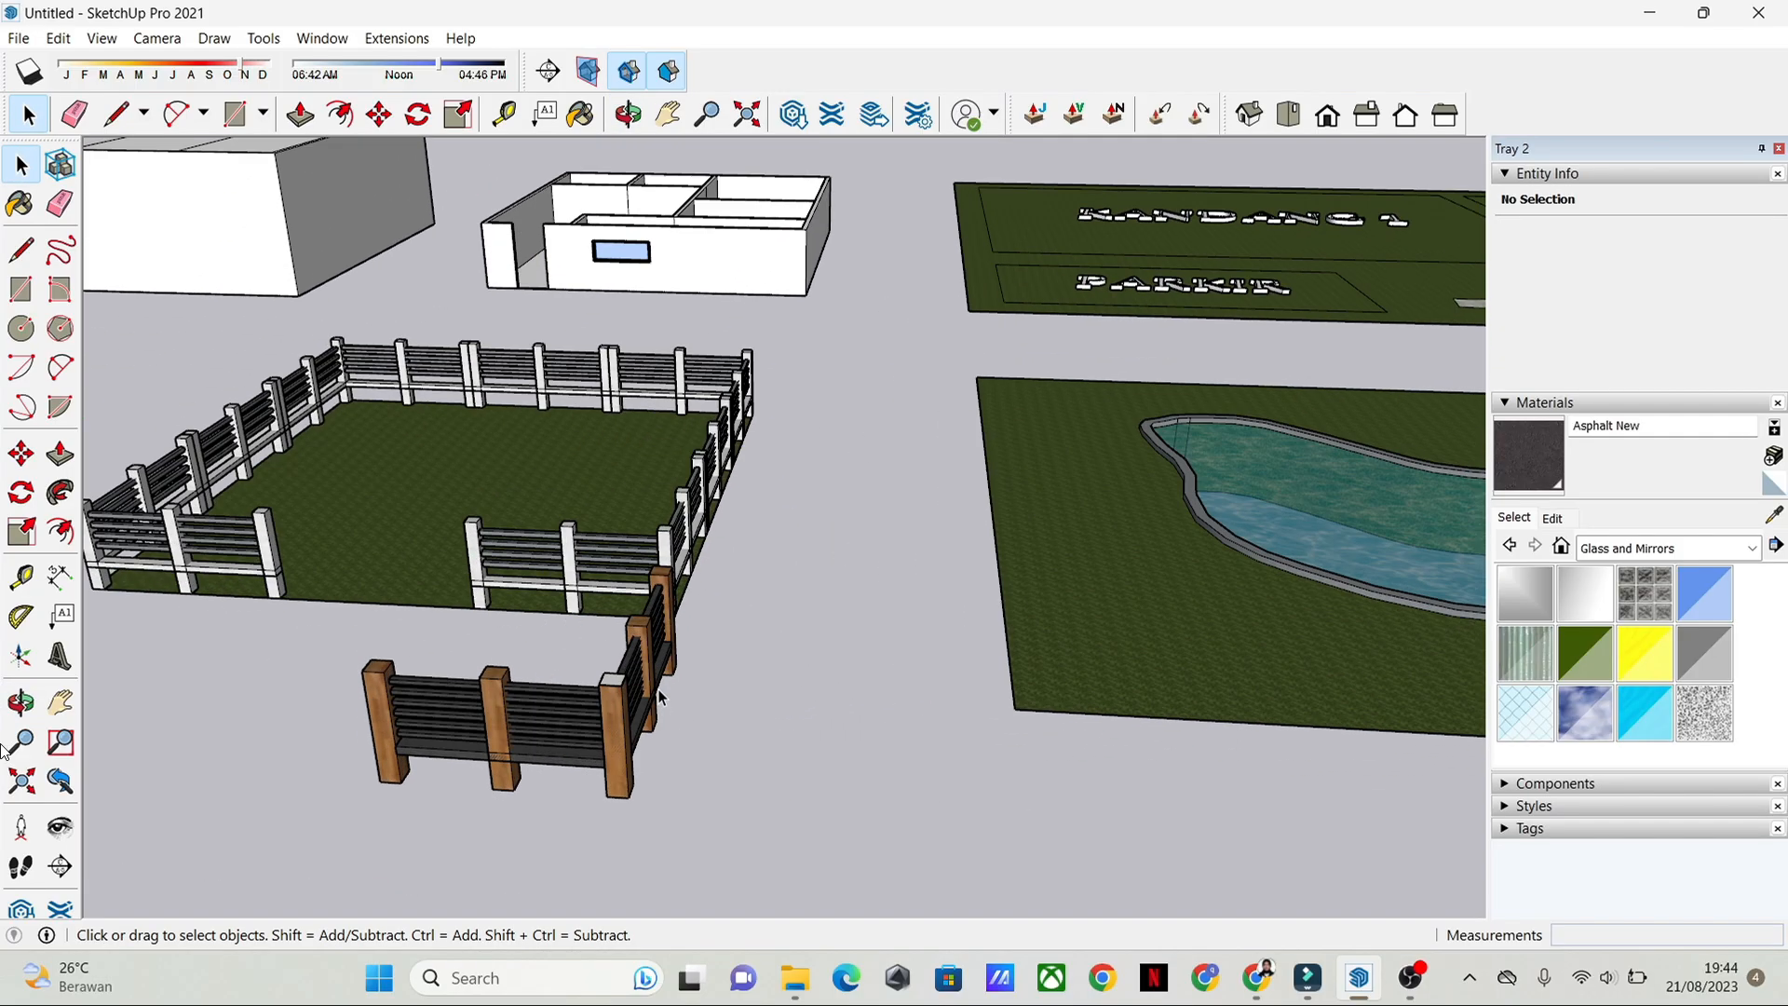
pyautogui.moveTo(658, 689); pyautogui.dragTo(702, 589, button='middle')
pyautogui.scroll(-3, 813, 635)
pyautogui.moveTo(812, 635); pyautogui.dragTo(883, 620, button='middle')
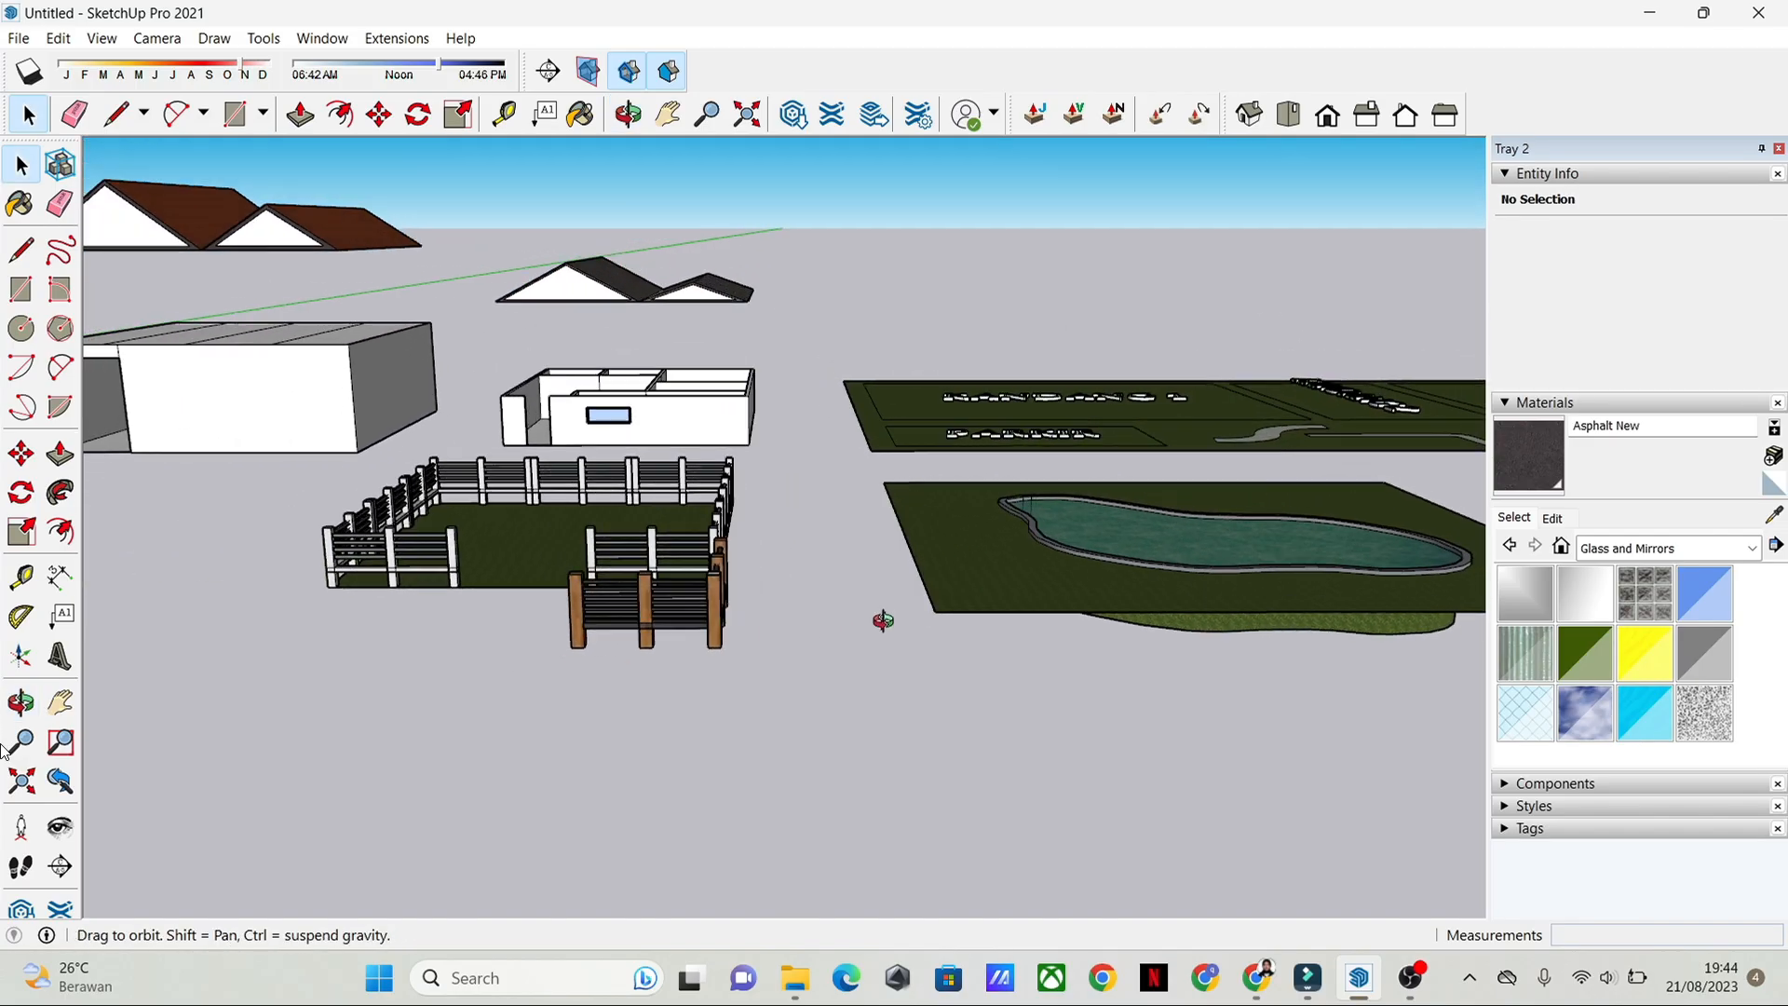
pyautogui.scroll(2, 713, 573)
pyautogui.scroll(-4, 1129, 756)
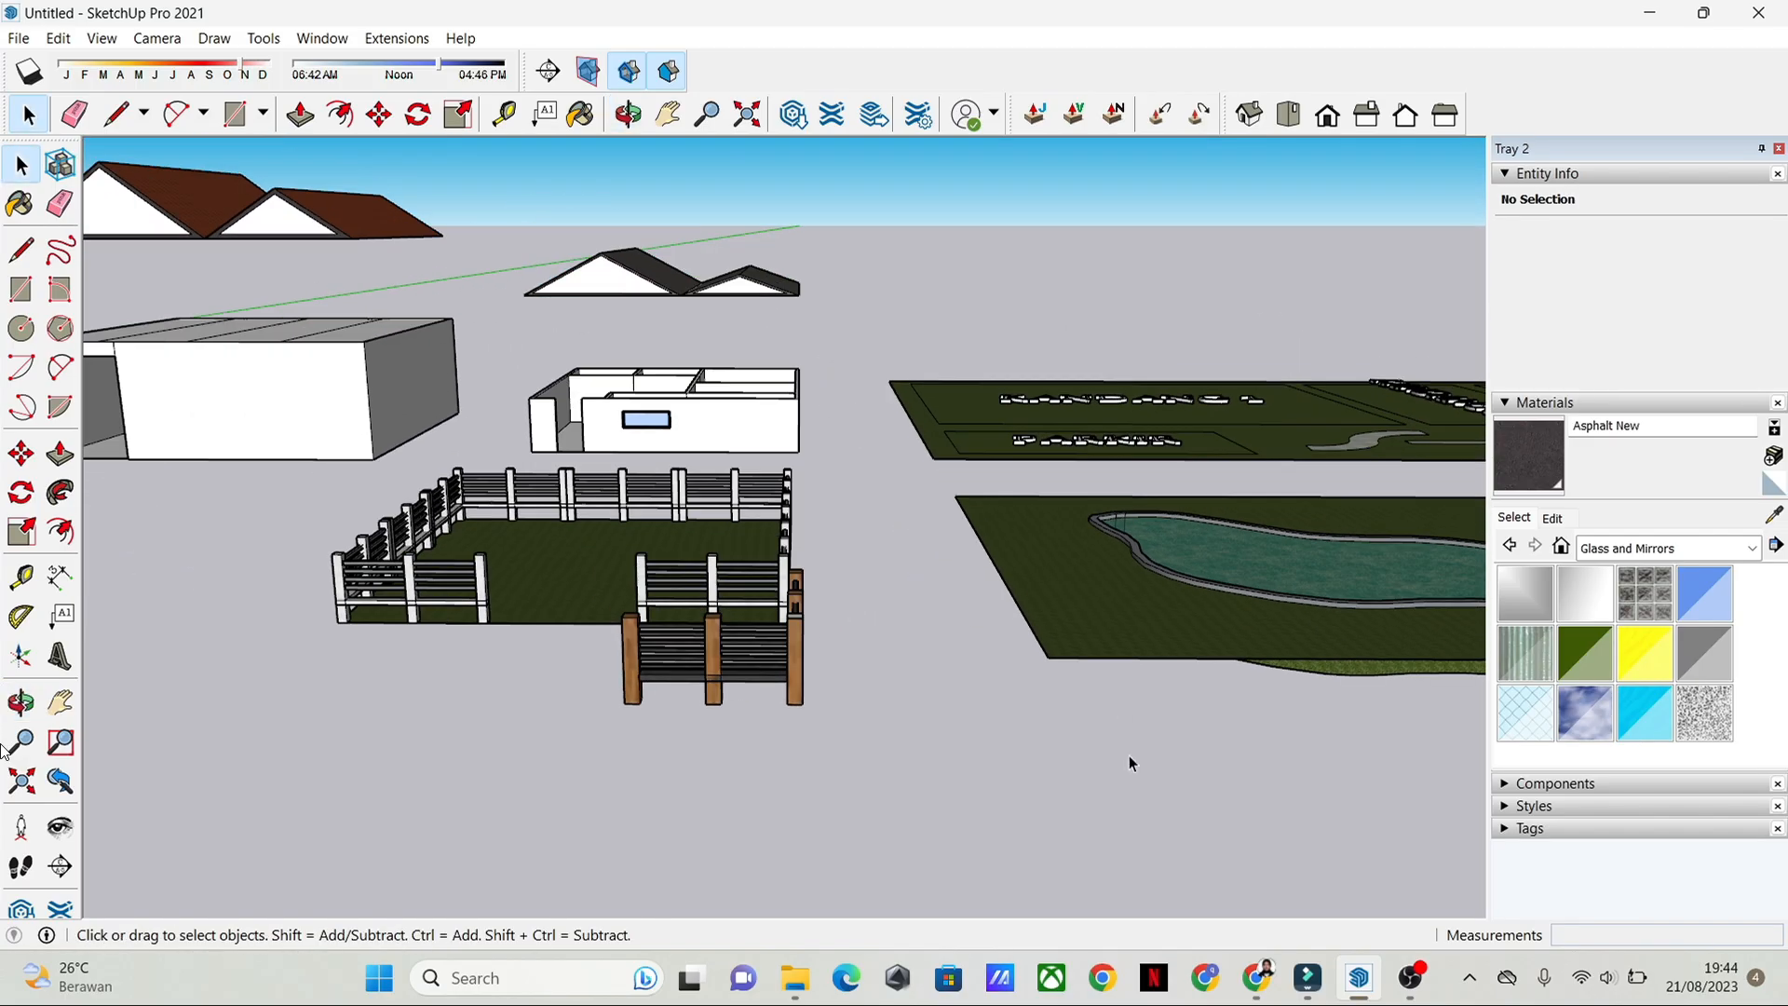
pyautogui.moveTo(1129, 757)
pyautogui.mouseDown(button='middle')
pyautogui.moveTo(1319, 695)
pyautogui.moveTo(1115, 717)
pyautogui.mouseUp(button='middle')
pyautogui.scroll(-1, 1337, 710)
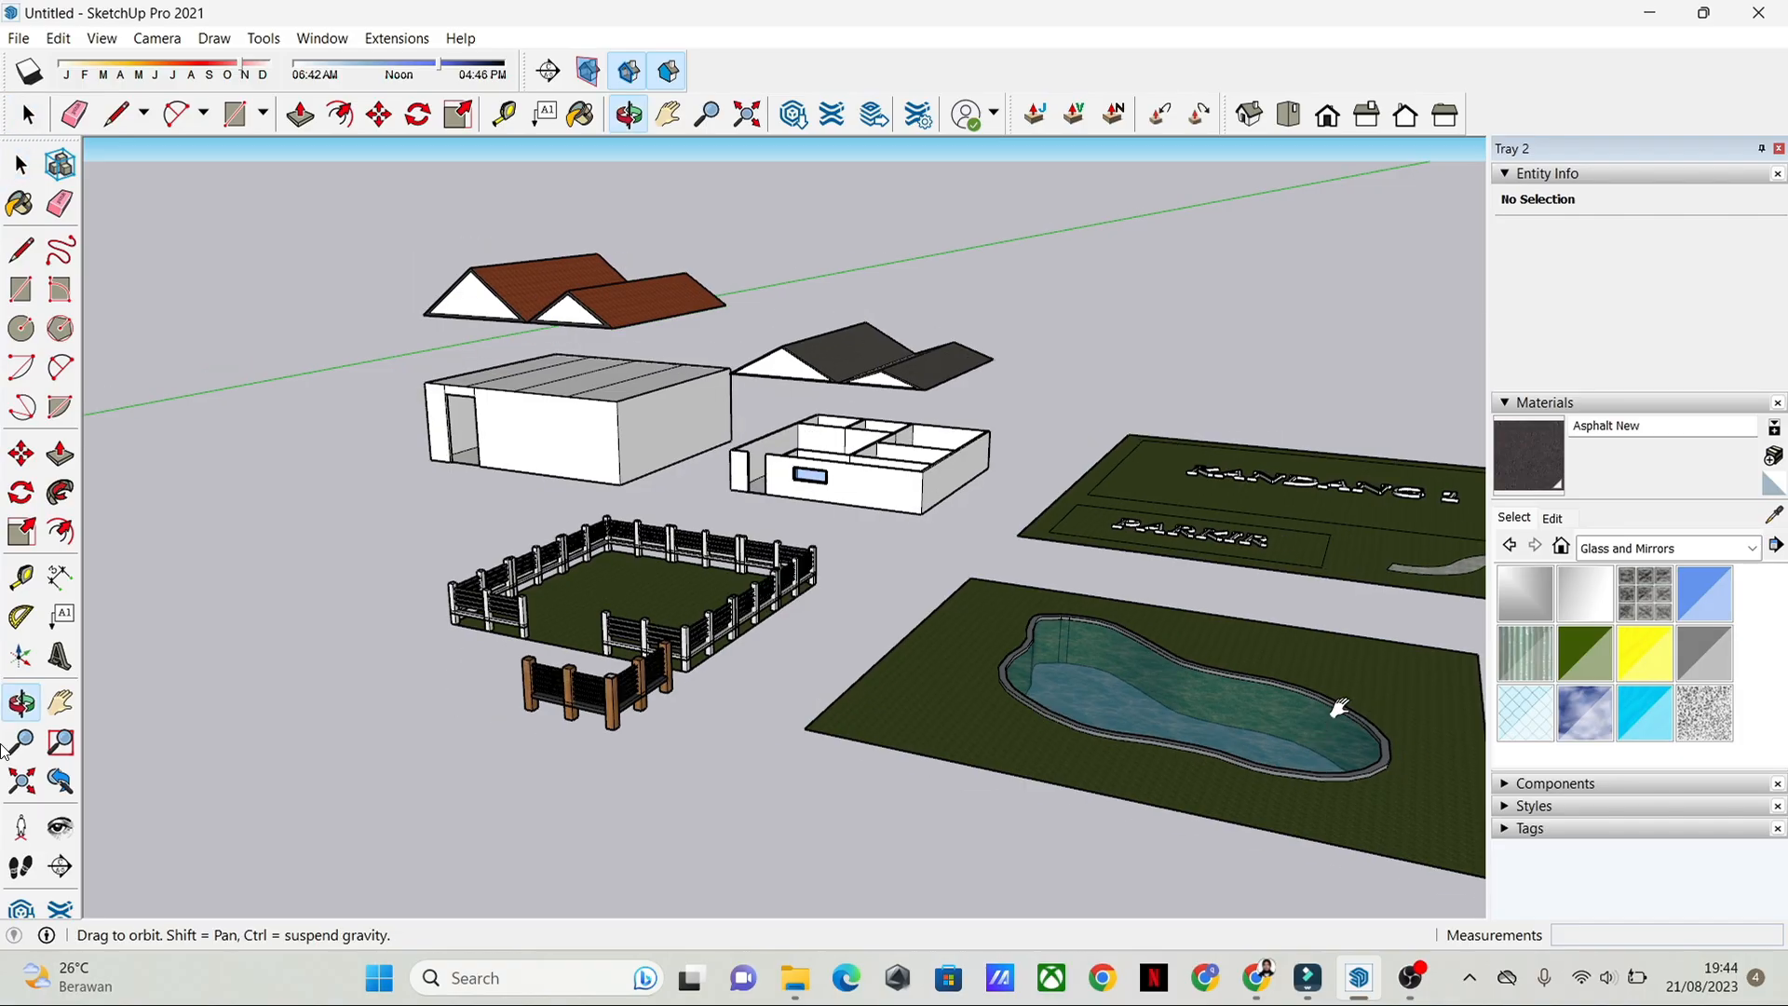
pyautogui.keyDown('shift'); pyautogui.moveTo(1337, 710); pyautogui.dragTo(1202, 708, button='middle'); pyautogui.keyUp('shift')
pyautogui.scroll(3, 584, 626)
pyautogui.scroll(-2, 708, 705)
pyautogui.scroll(-5, 1100, 746)
pyautogui.moveTo(702, 706)
pyautogui.mouseDown(button='middle')
pyautogui.moveTo(1100, 745)
pyautogui.moveTo(797, 674)
pyautogui.mouseUp(button='middle')
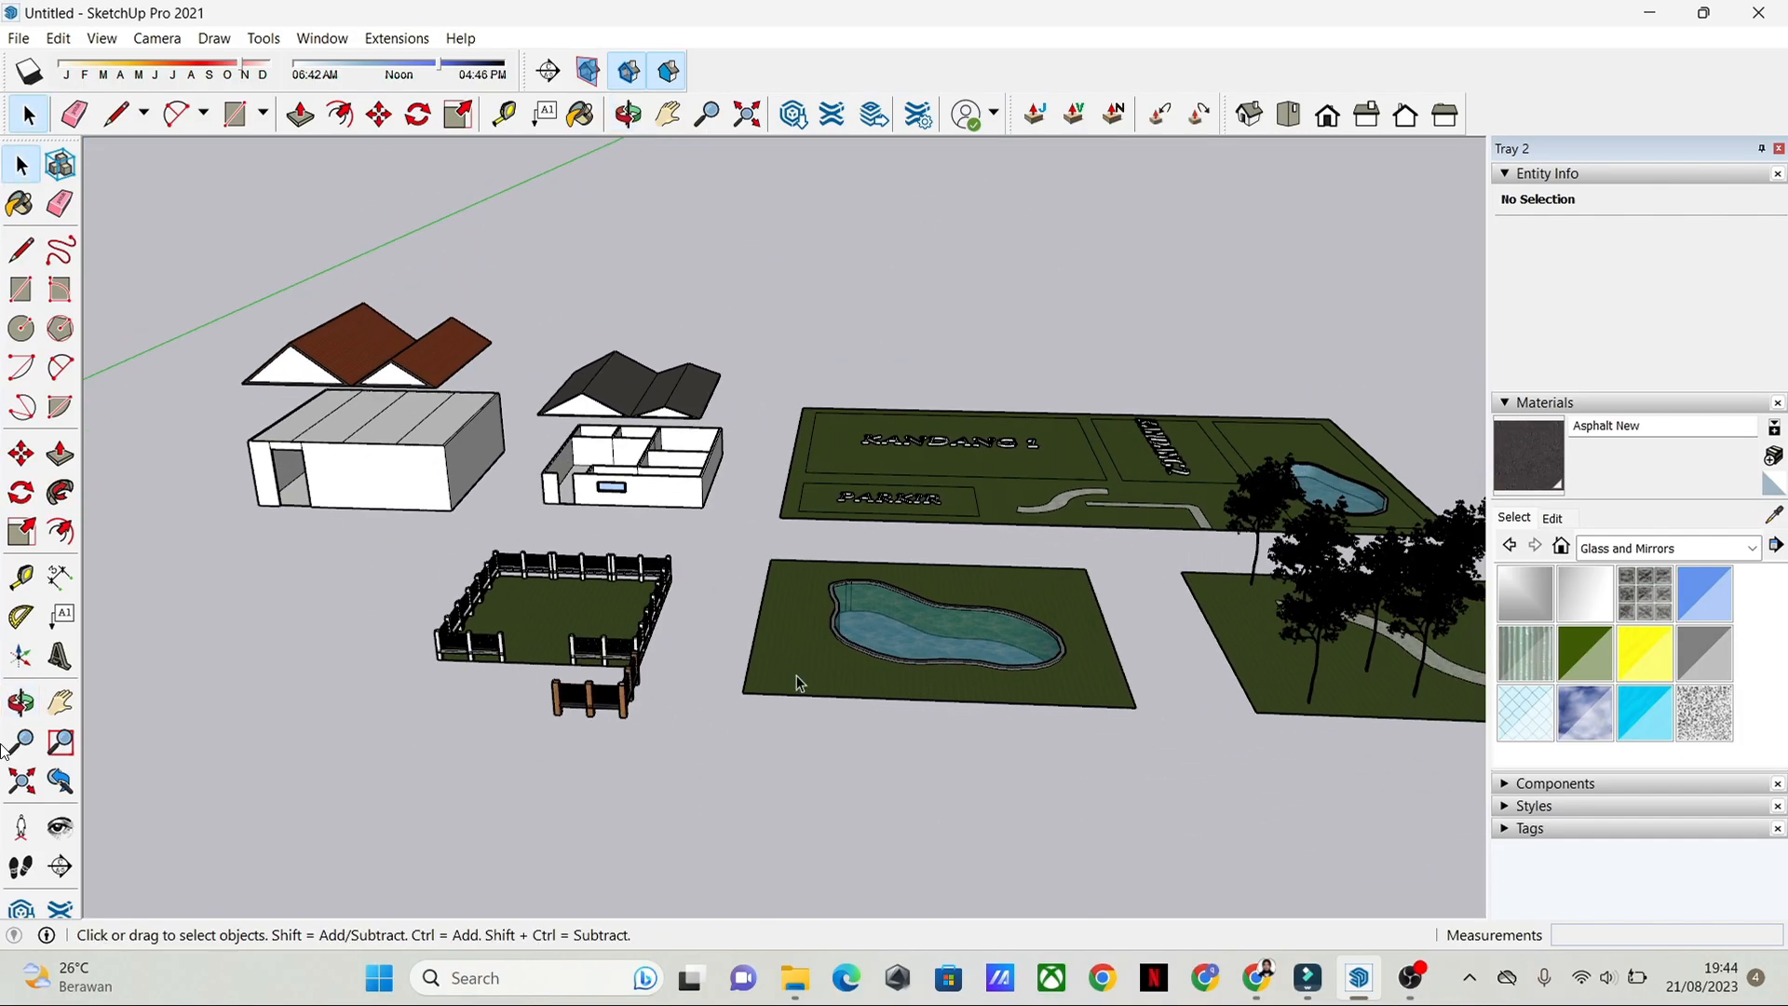